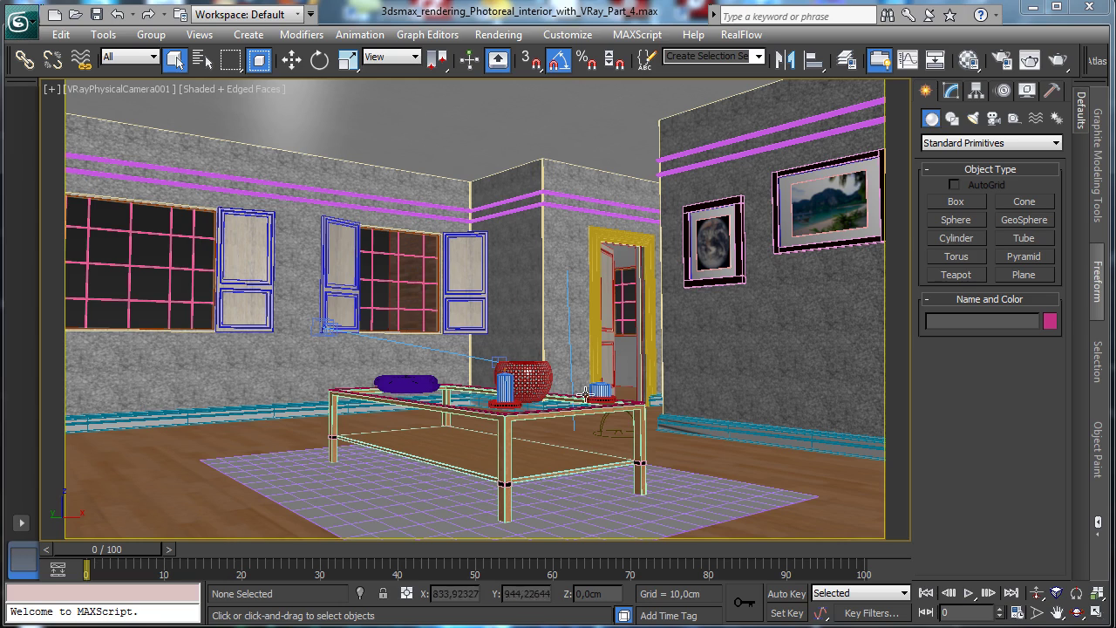
Step: Isolate the coffee table's frame and show it small in a maximized Front view as a size reference
left_click(505, 424)
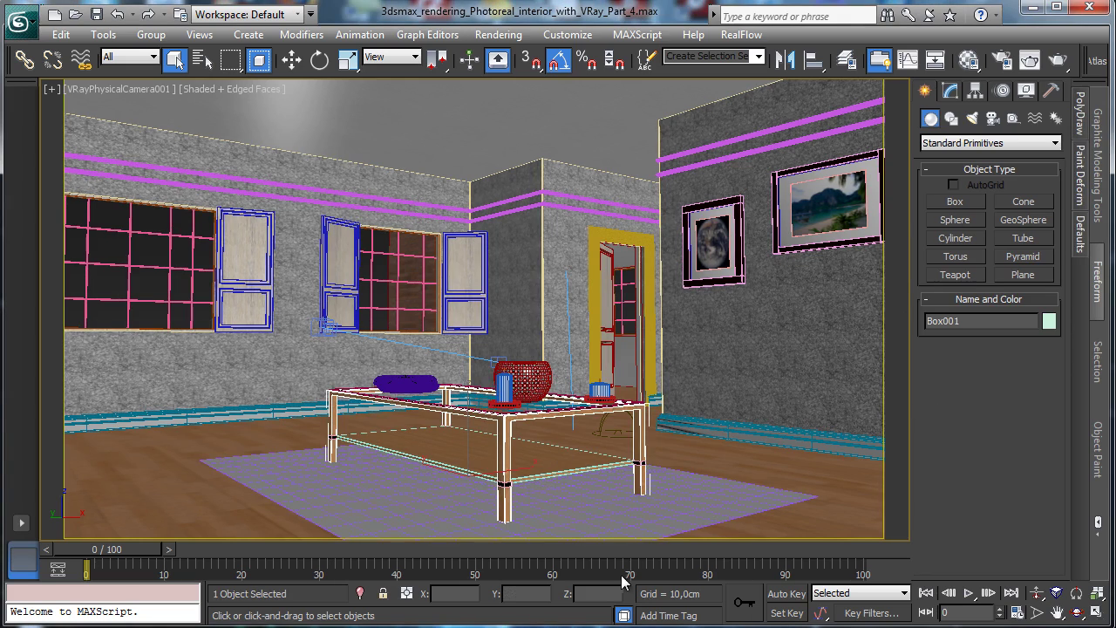
left_click(359, 593)
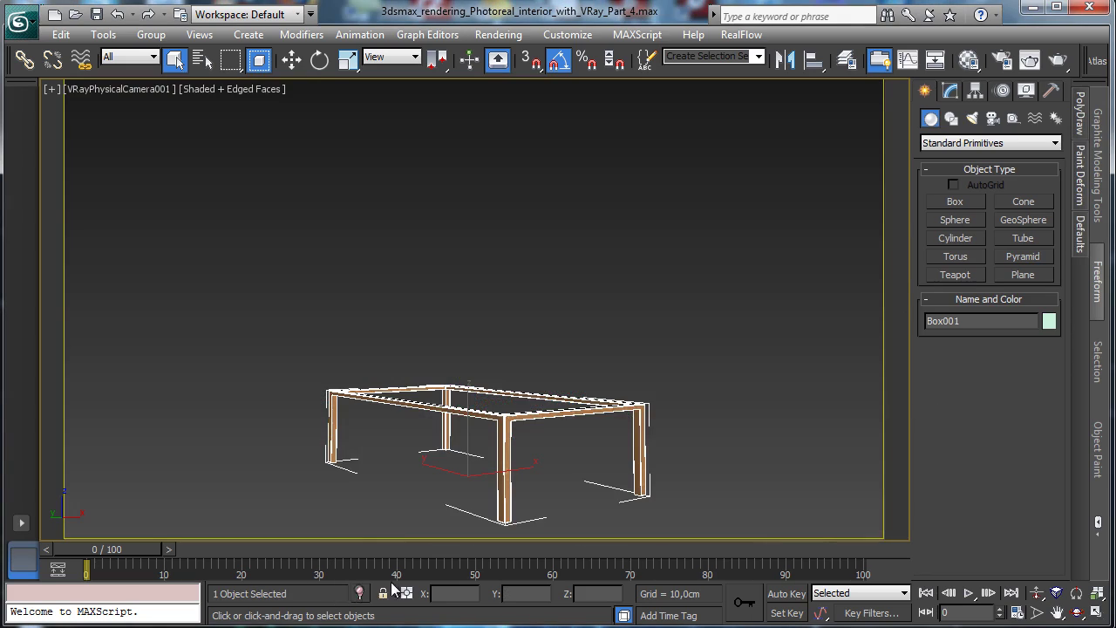
left_click(1095, 614)
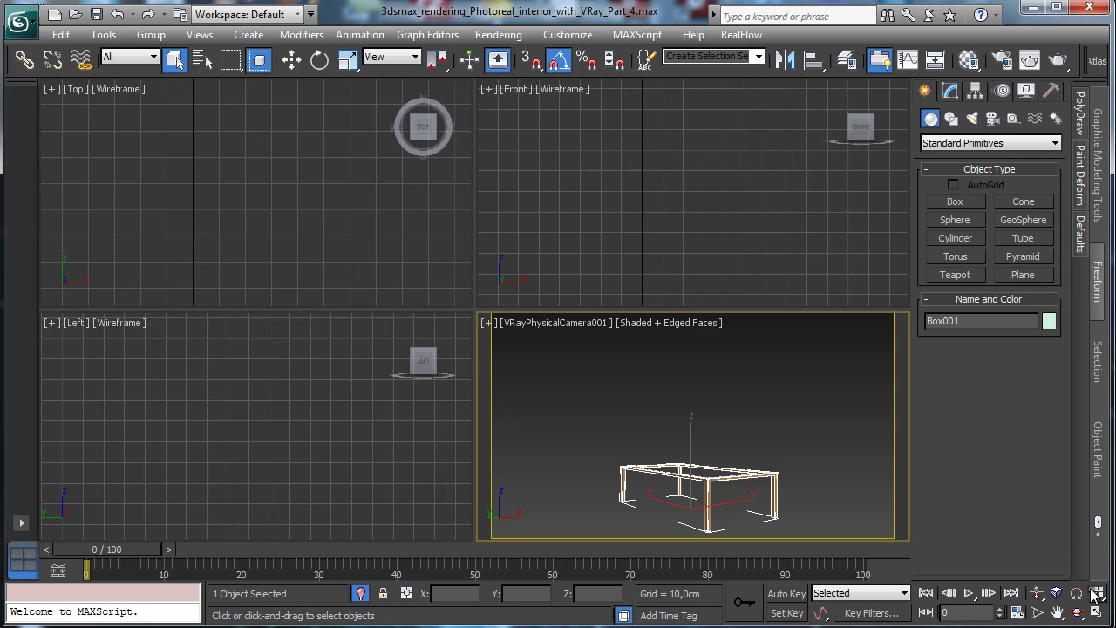
left_click(1096, 593)
right_click(740, 223)
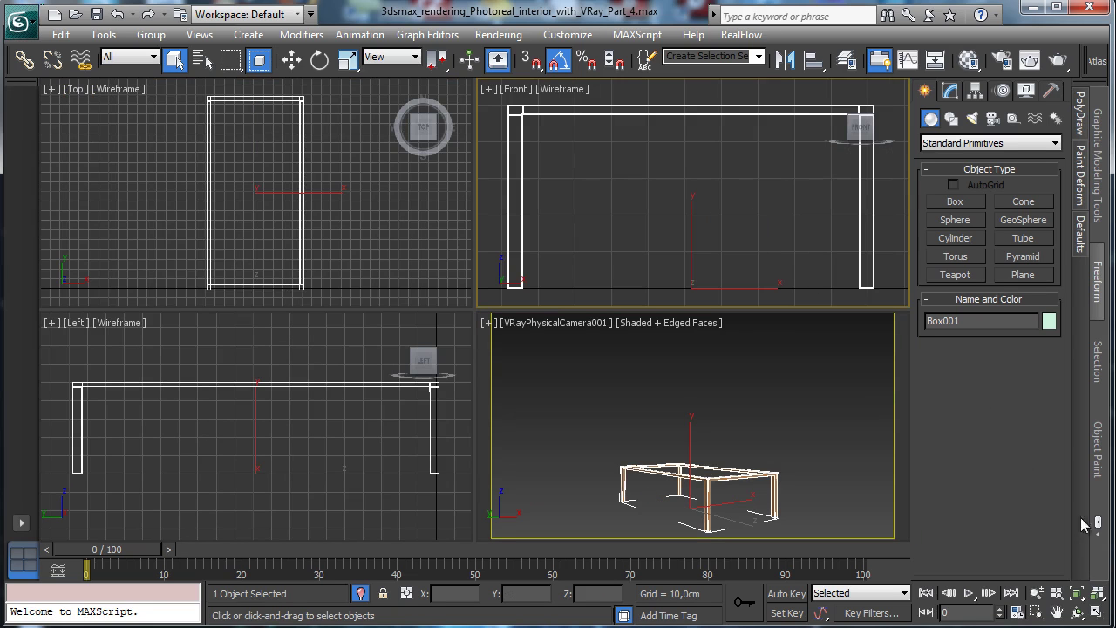
left_click(1036, 593)
left_click_drag(742, 274, 811, 364)
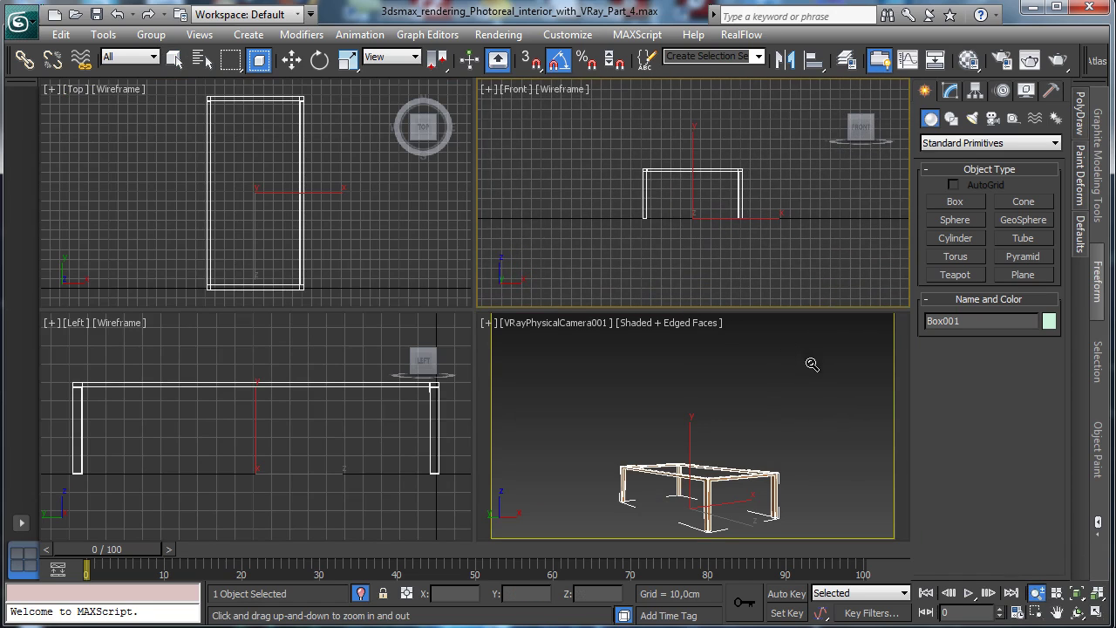
left_click(1058, 616)
left_click_drag(741, 212, 673, 277)
left_click(1098, 612)
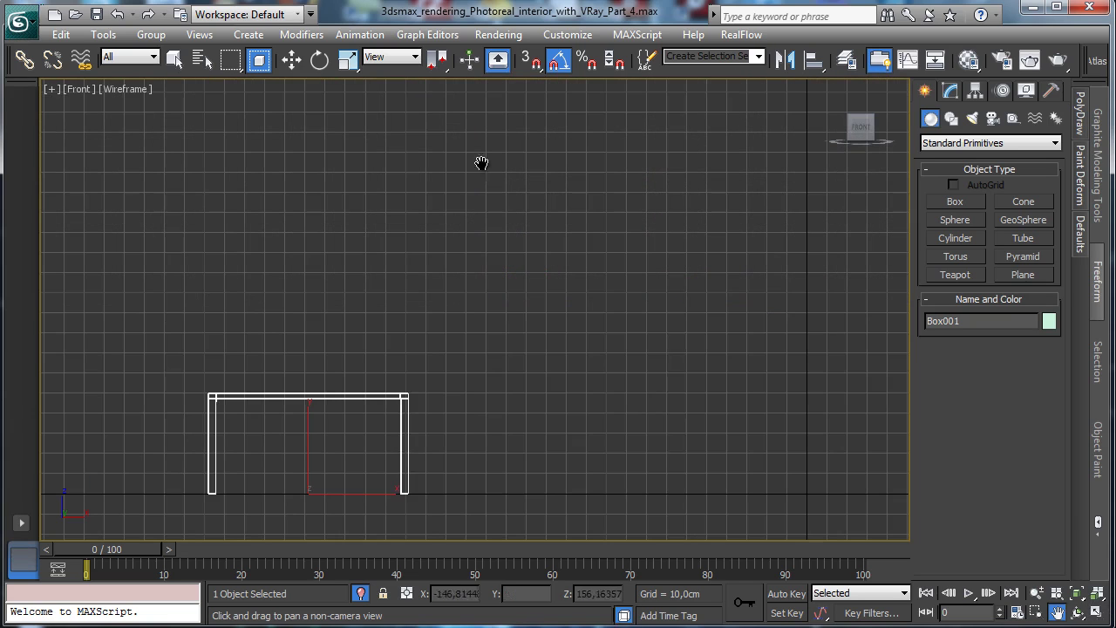
left_click(175, 58)
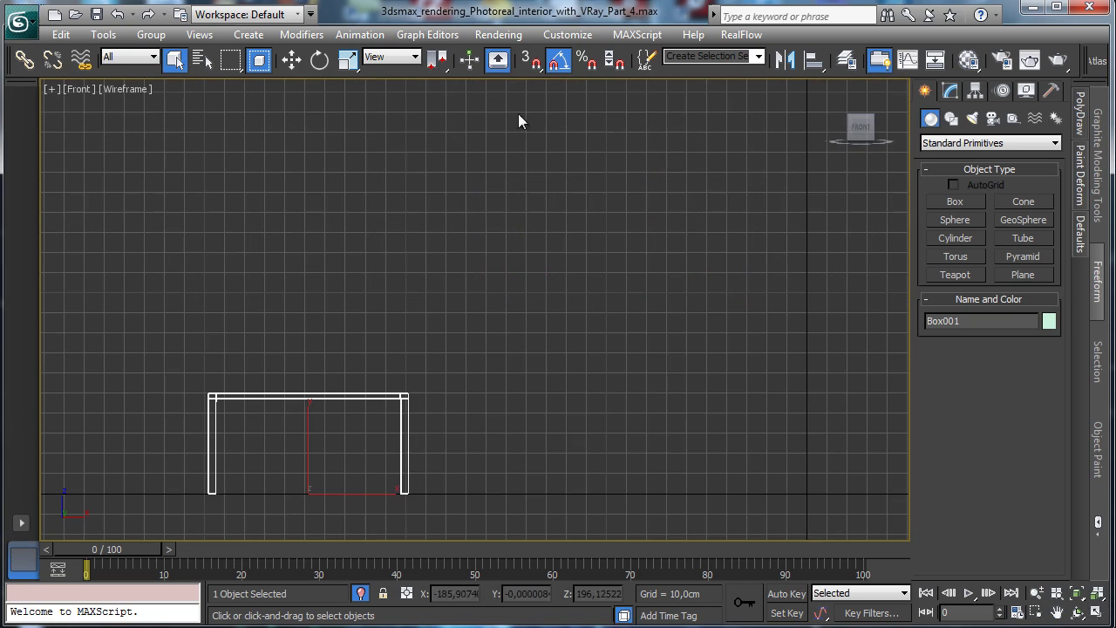
Step: Start a Line profile beside the table: a horizontal base about 30 cm wide at floor level, a short rise, and an inward return
left_click(970, 120)
left_click(951, 120)
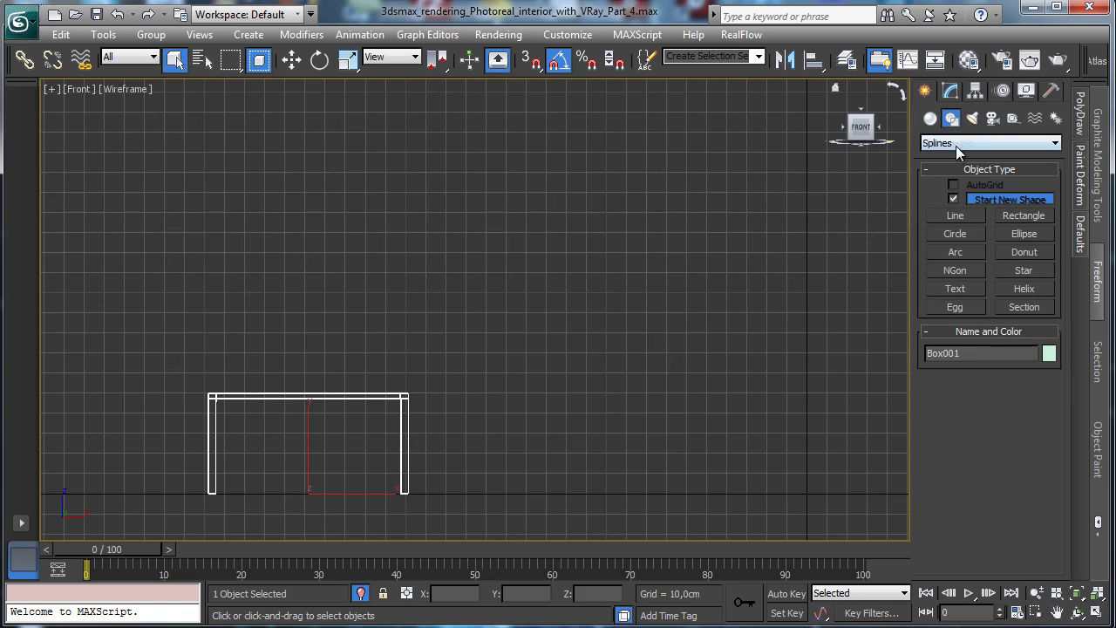
left_click(957, 217)
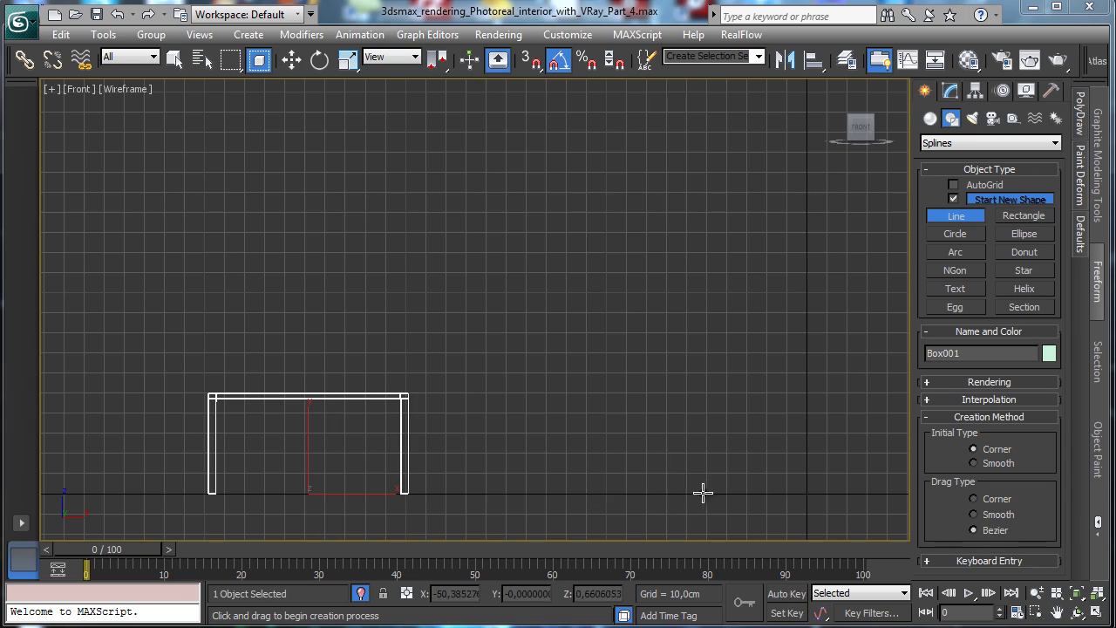
left_click(607, 492)
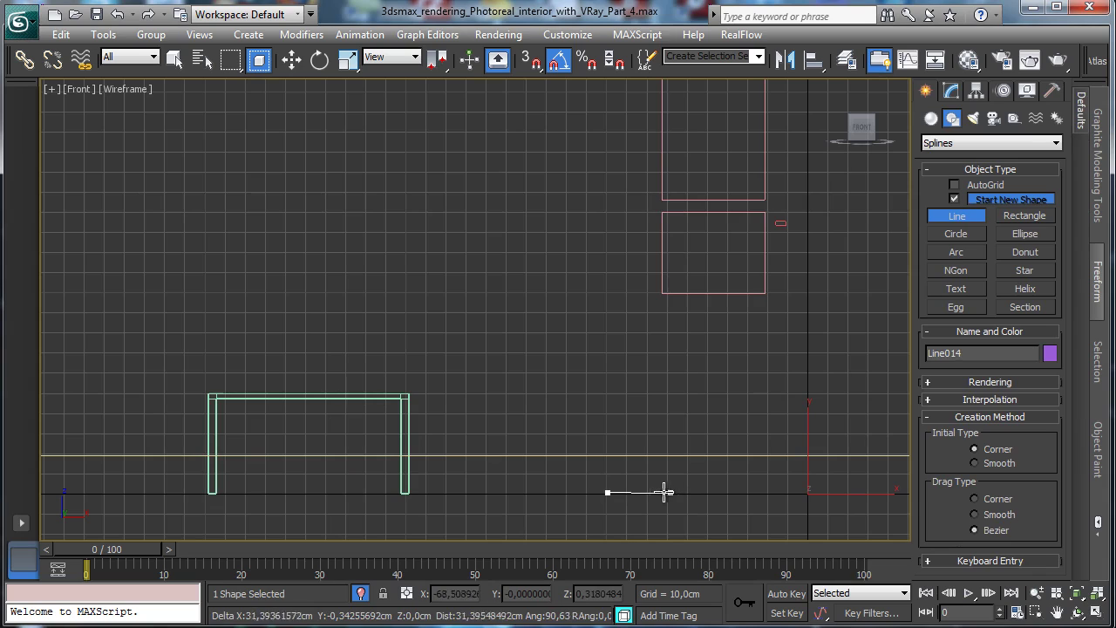
key("ctrl")
key("shift")
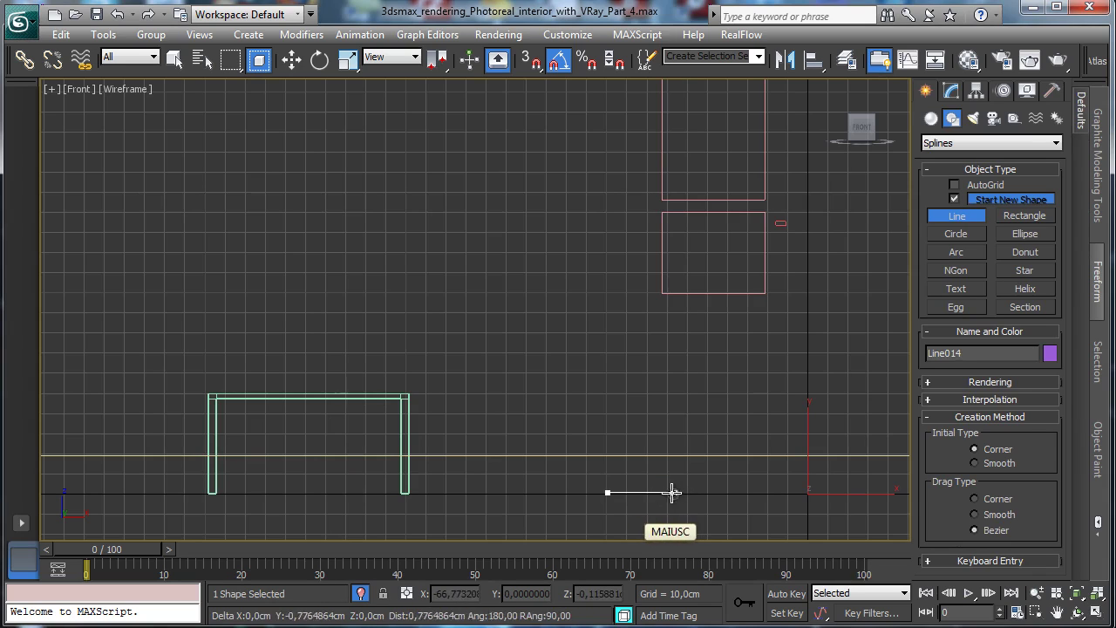
left_click(672, 493, "shift")
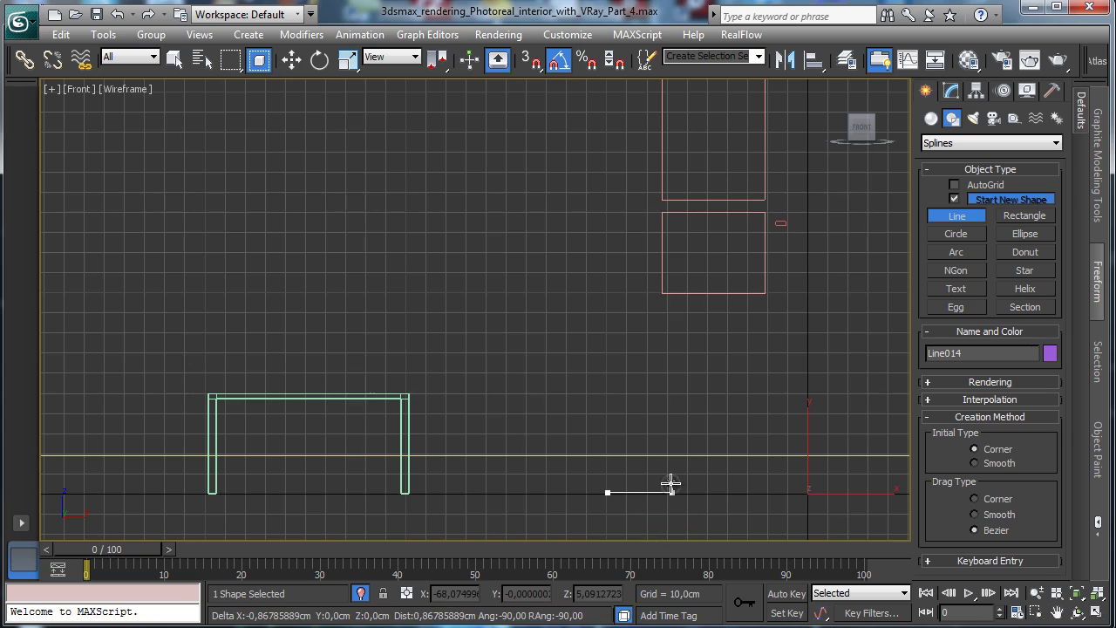
left_click(671, 484)
key("shift")
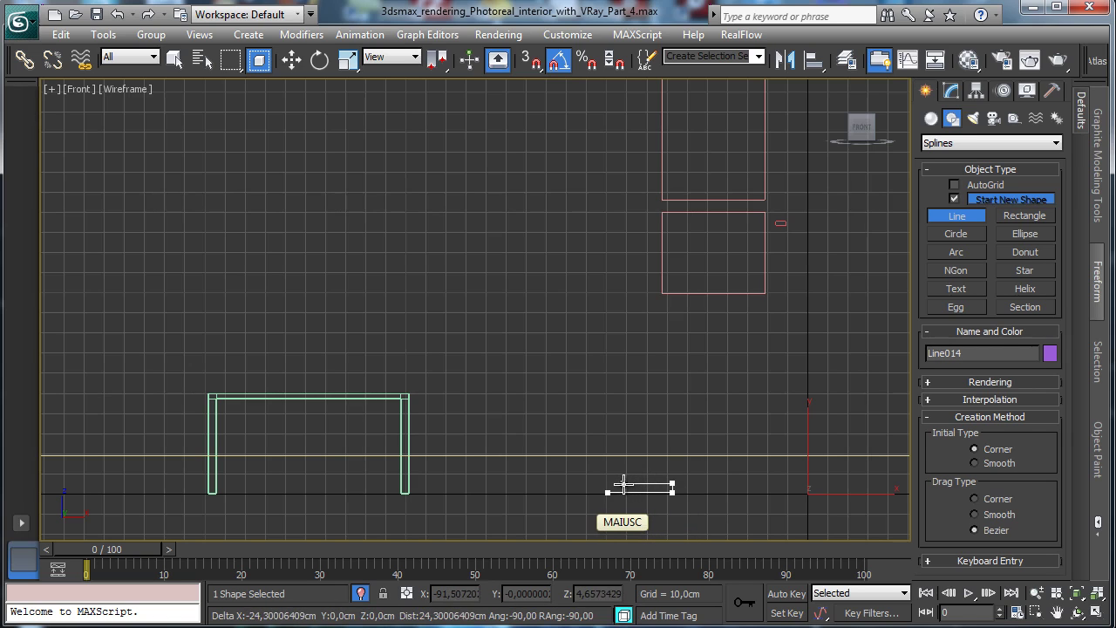
left_click(624, 483, "shift")
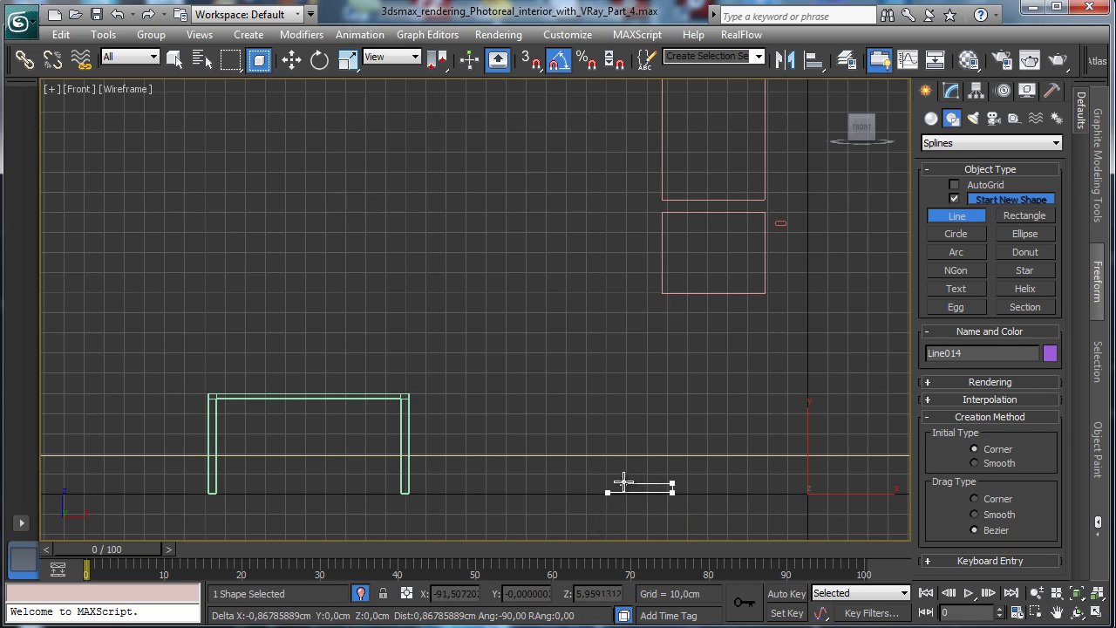
Step: Continue the profile upward as a tall straight stem with two small outward steps, and finish the line at its upper end
left_click(624, 428, "shift")
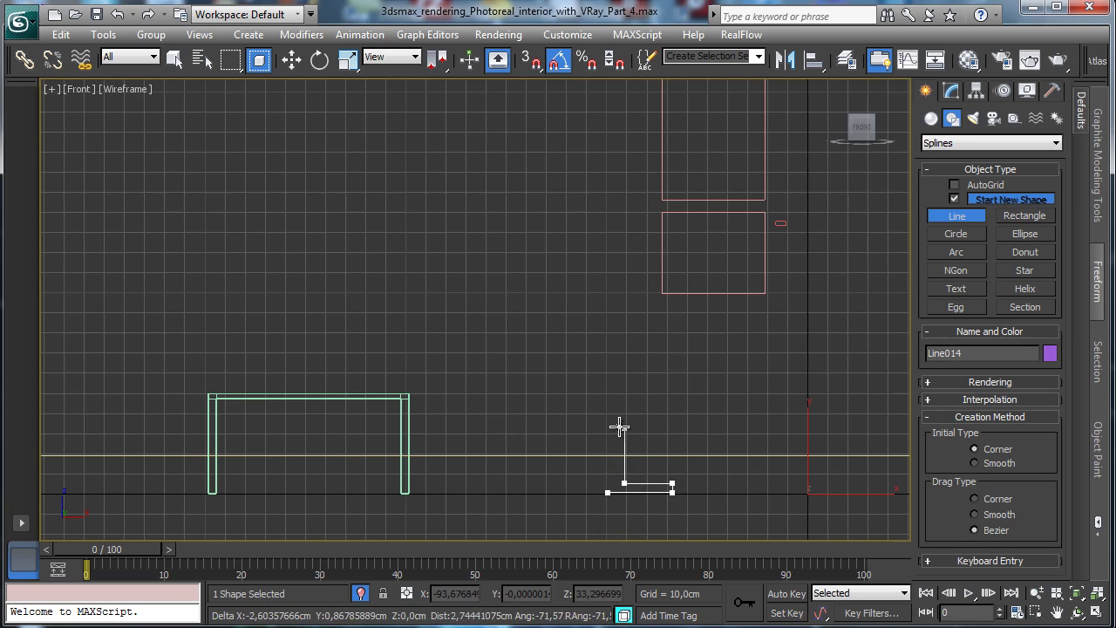
left_click(618, 428, "shift")
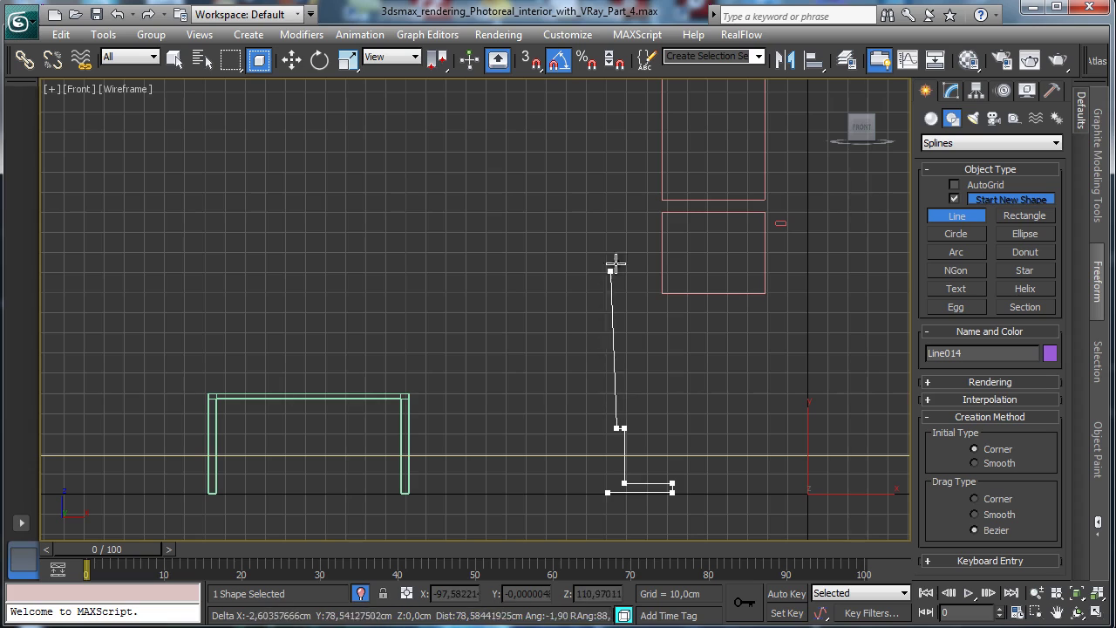
left_click(616, 176, "shift")
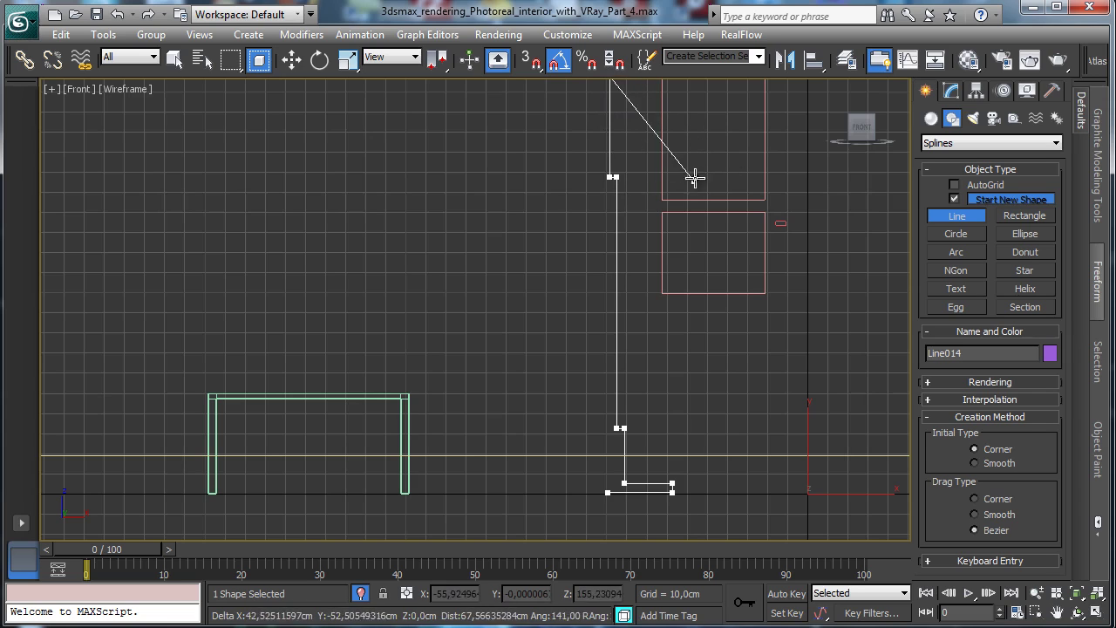
left_click_drag(671, 191, 676, 204)
left_click_drag(843, 341, 817, 375)
right_click(816, 375)
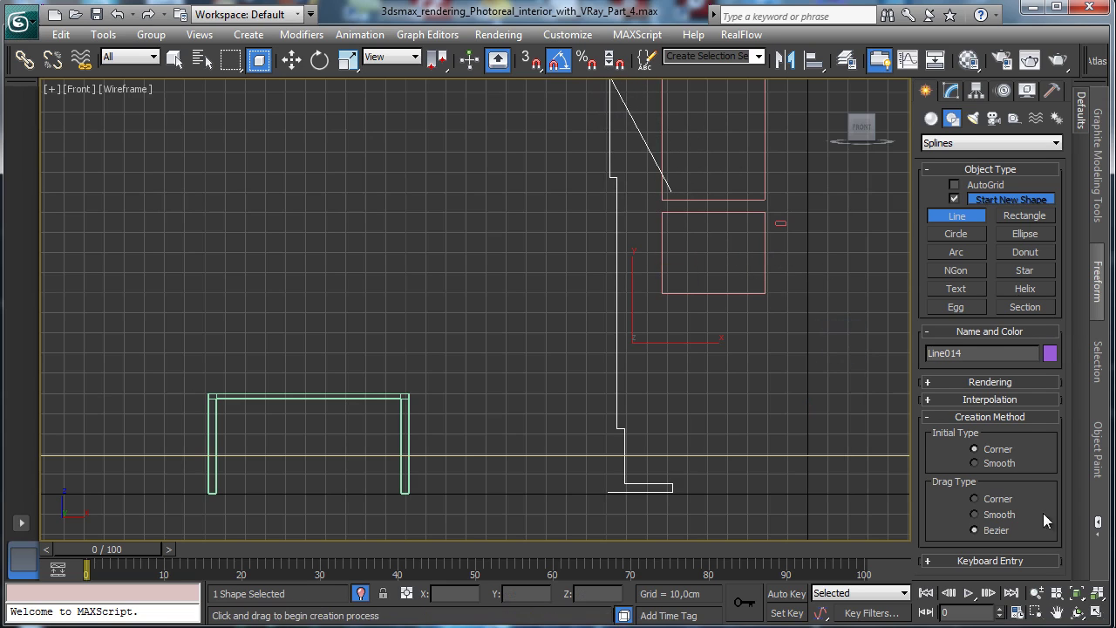
Step: Convert the profile's last vertex to Corner and move it level with the topmost vertex to form a short horizontal lip
left_click(1057, 613)
left_click_drag(698, 323, 700, 411)
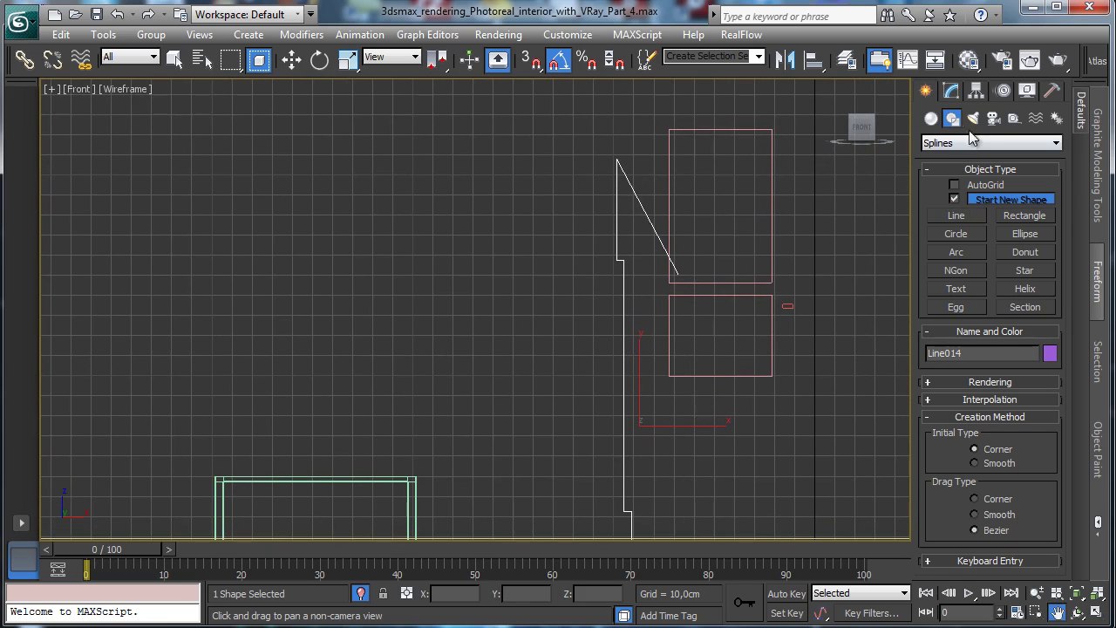
left_click(950, 92)
left_click(968, 488)
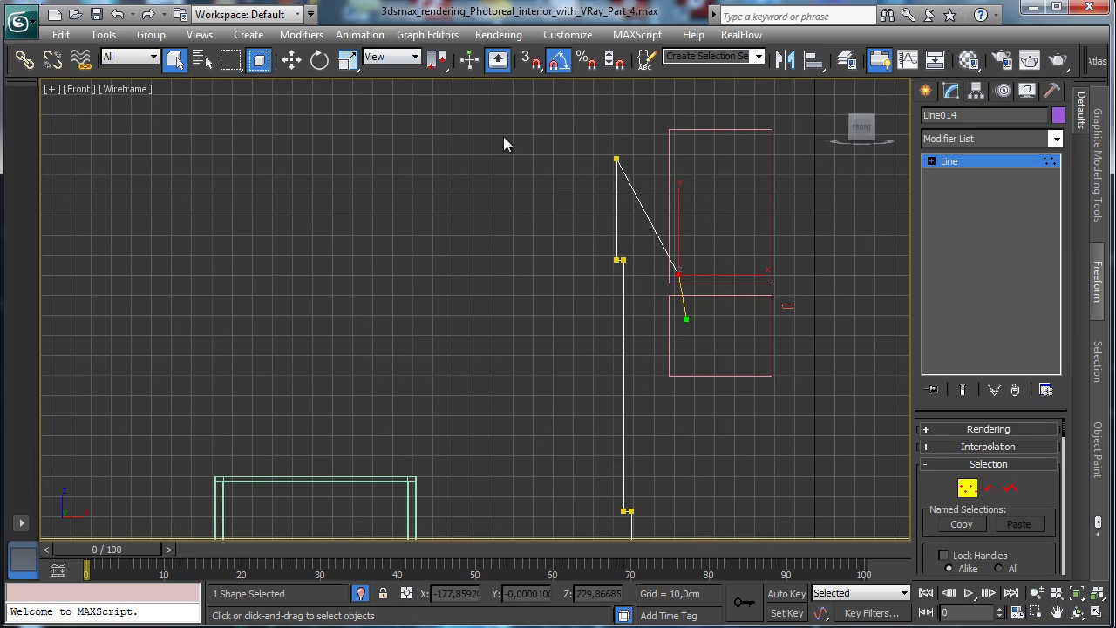
right_click(677, 272)
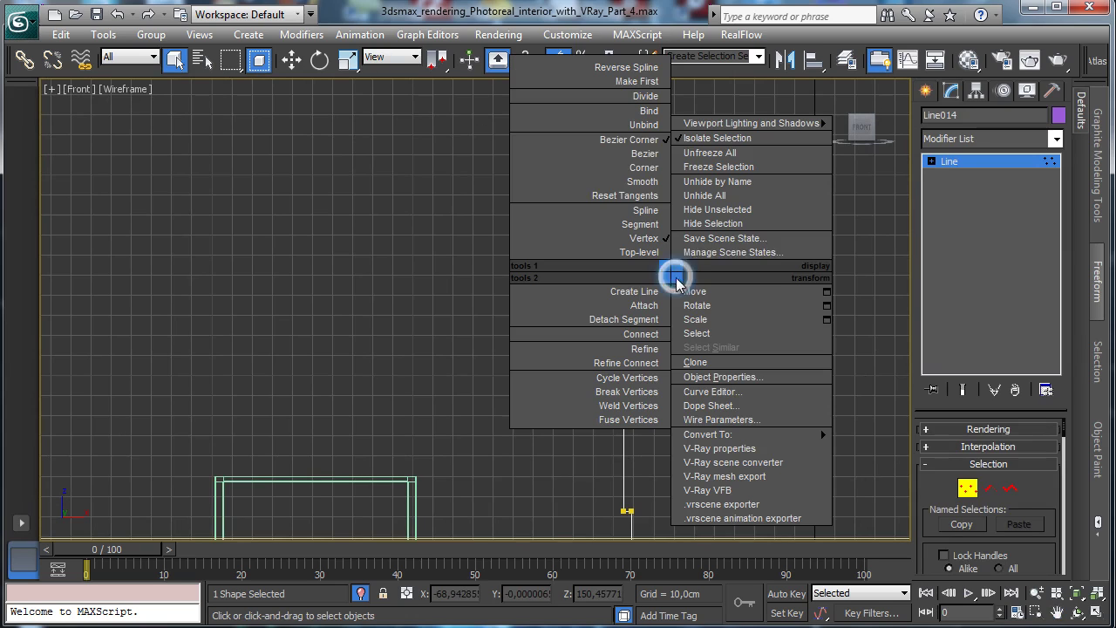
left_click(647, 168)
left_click(291, 59)
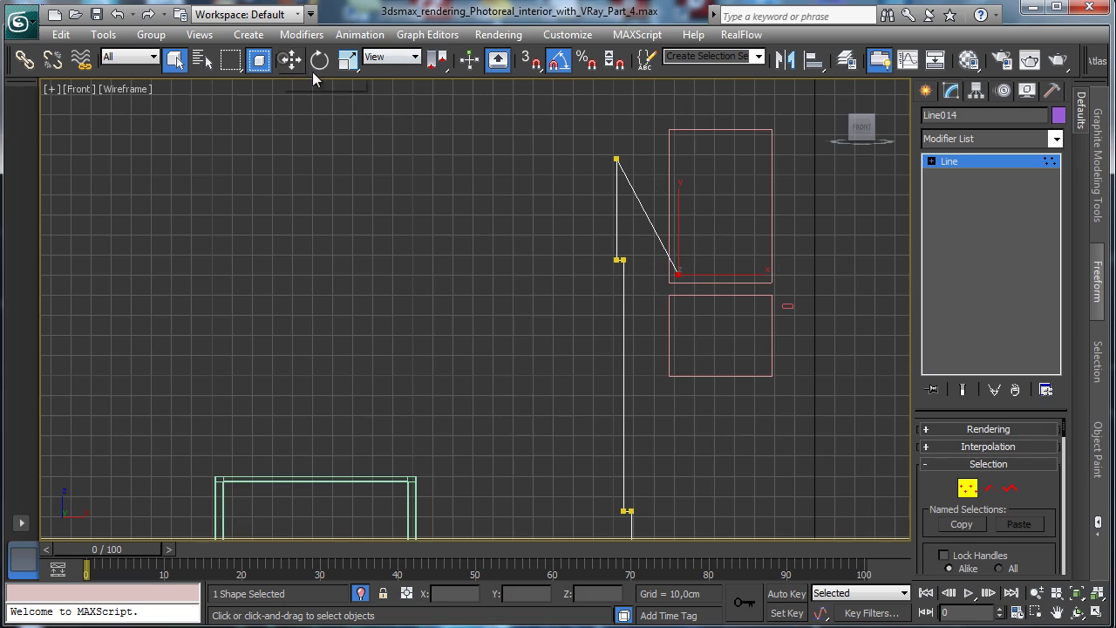
left_click_drag(679, 226, 680, 112)
left_click_drag(735, 159, 682, 161)
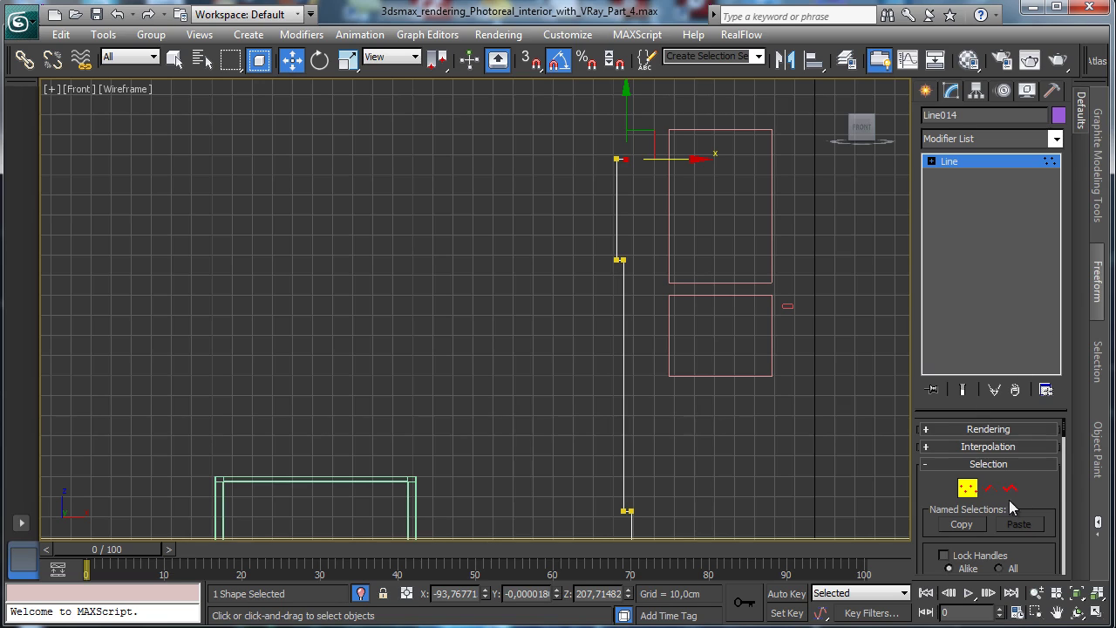
Step: With Start New Shape off and vertex snapping on, extend the profile with a short Line from its upper end vertex
left_click(925, 93)
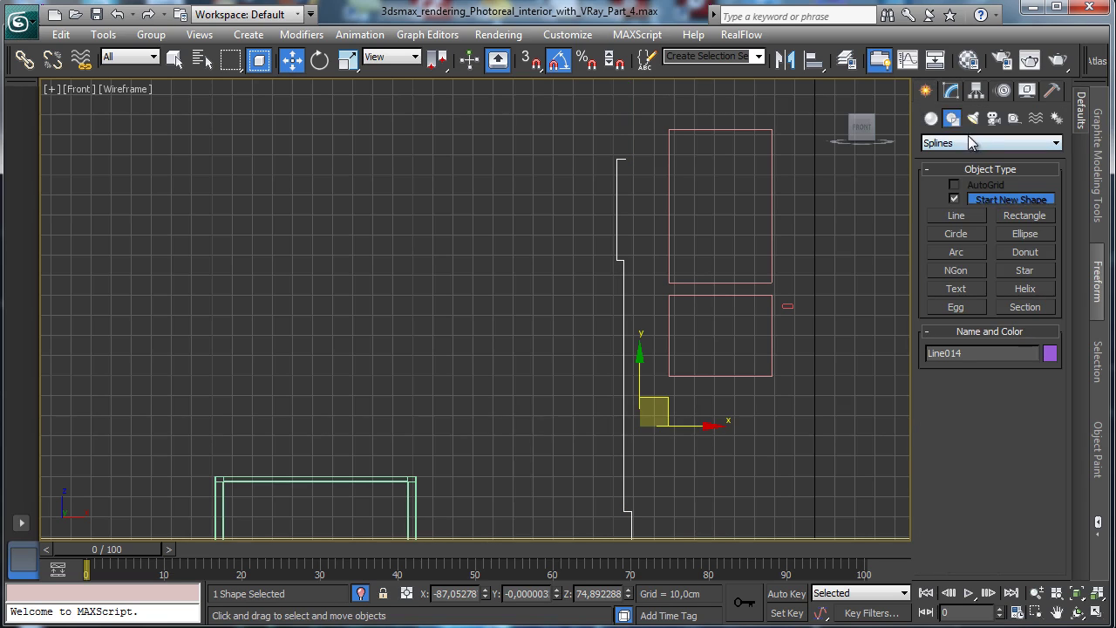
left_click(955, 200)
left_click(957, 217)
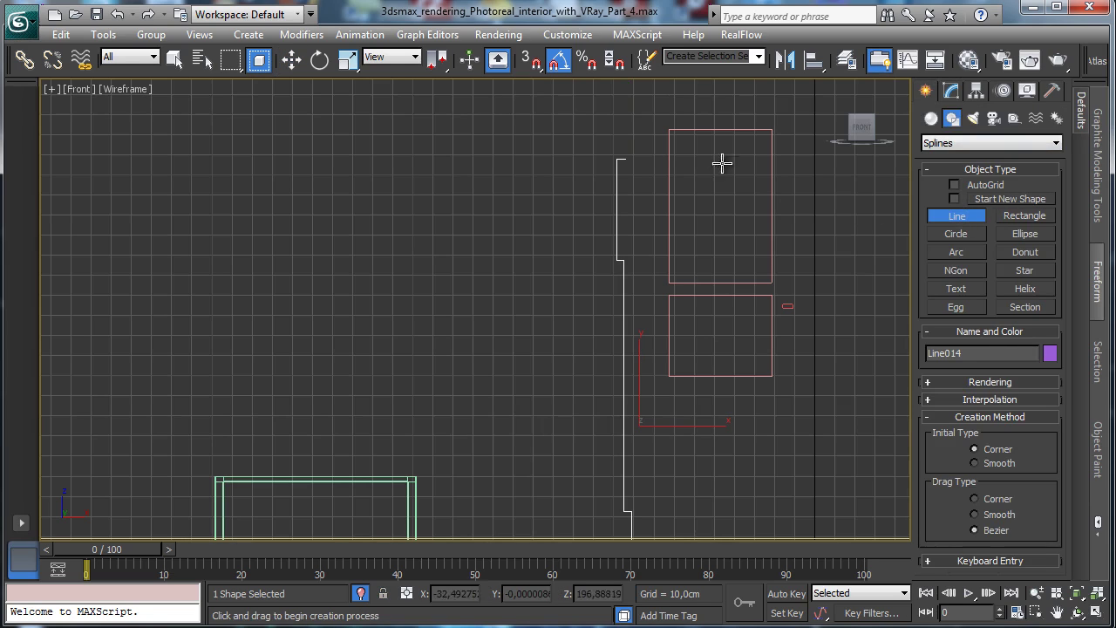
left_click(526, 67)
left_click(528, 70)
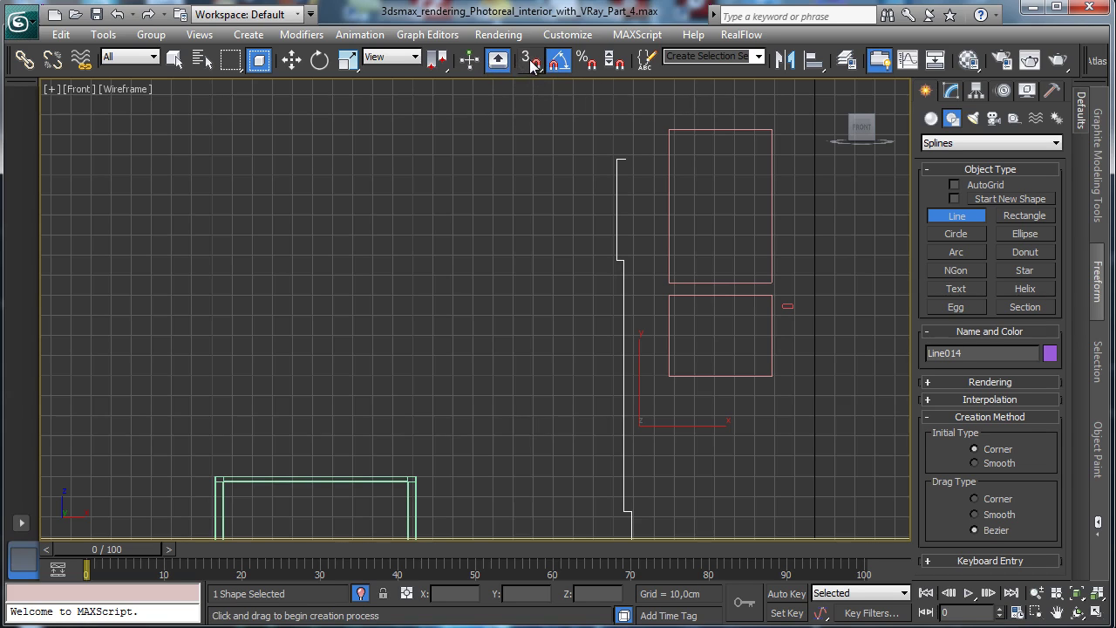
left_click(532, 68)
right_click(528, 68)
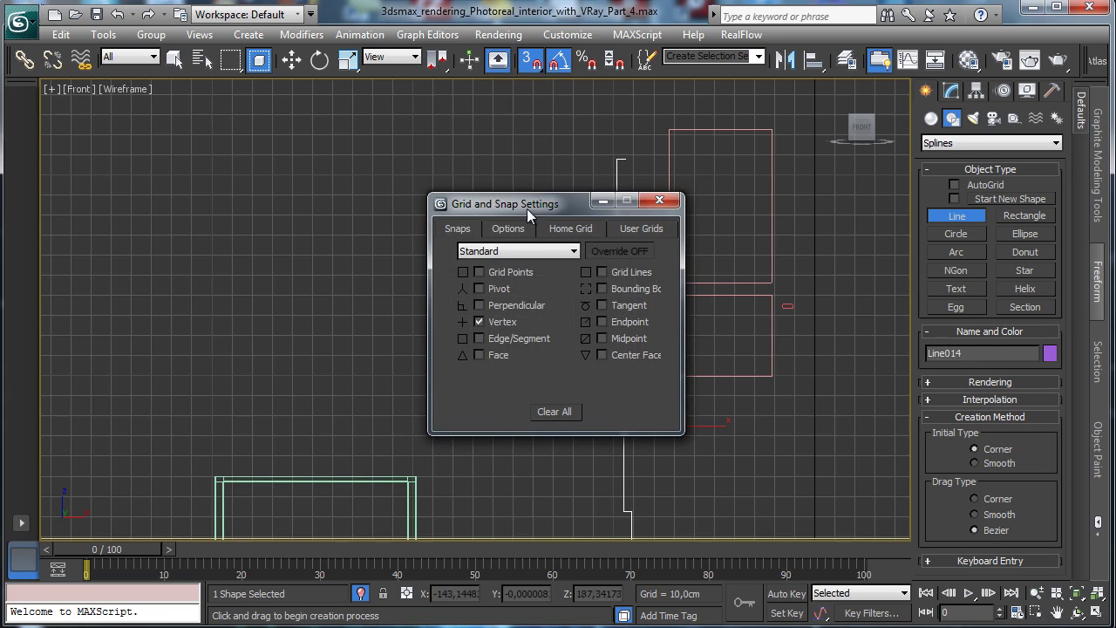
left_click(660, 200)
left_click(627, 159)
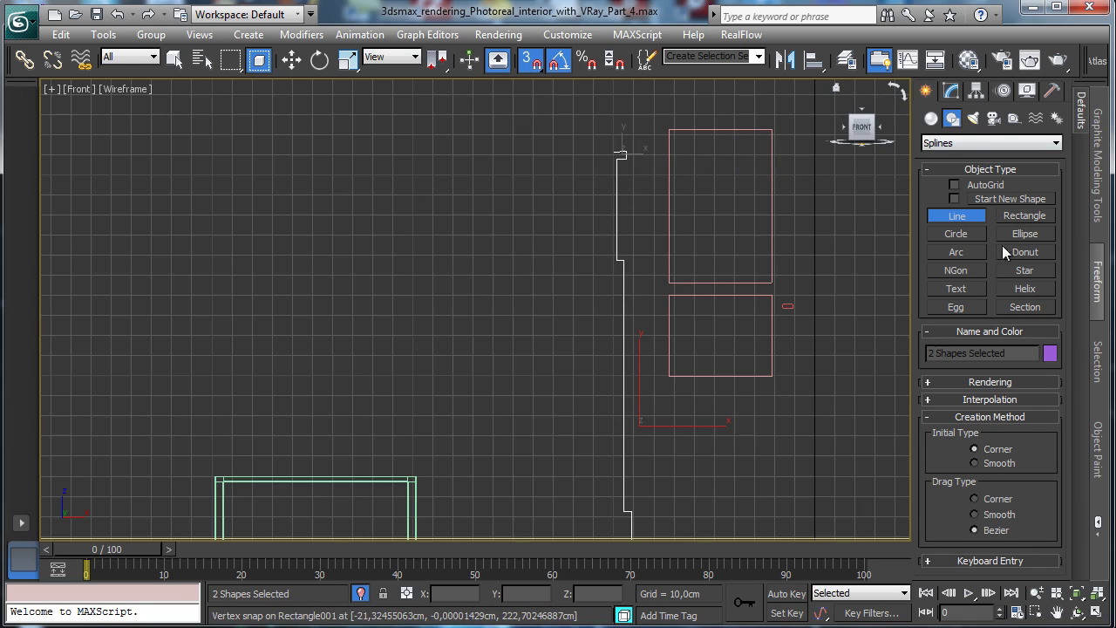
Step: Select the finished profile in the Front view and apply a Lathe modifier to it
left_click(1097, 614)
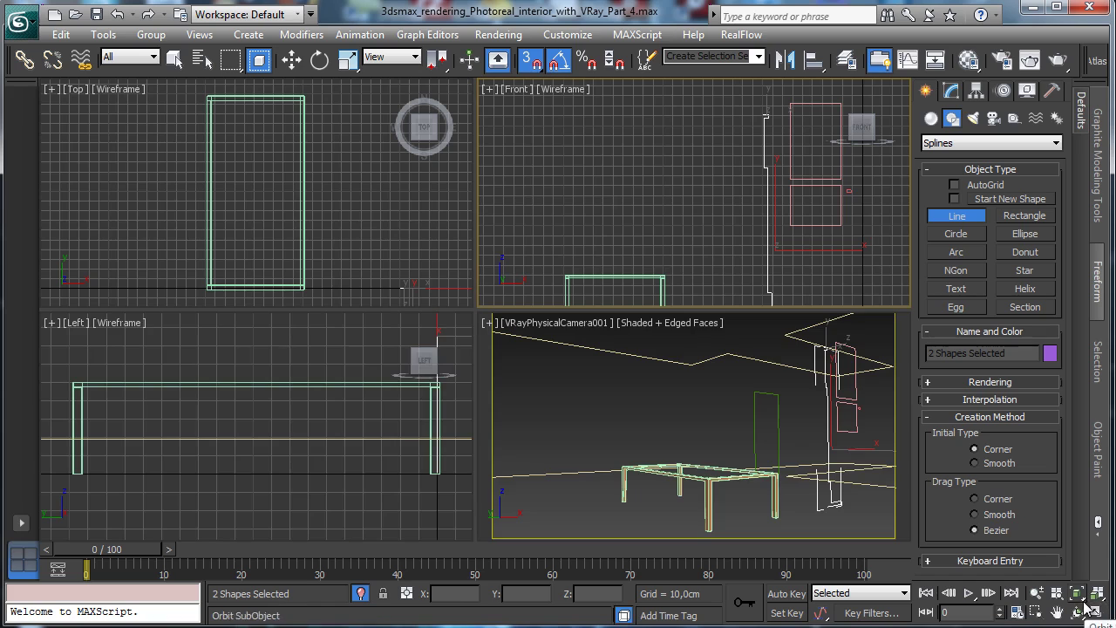
left_click(775, 209)
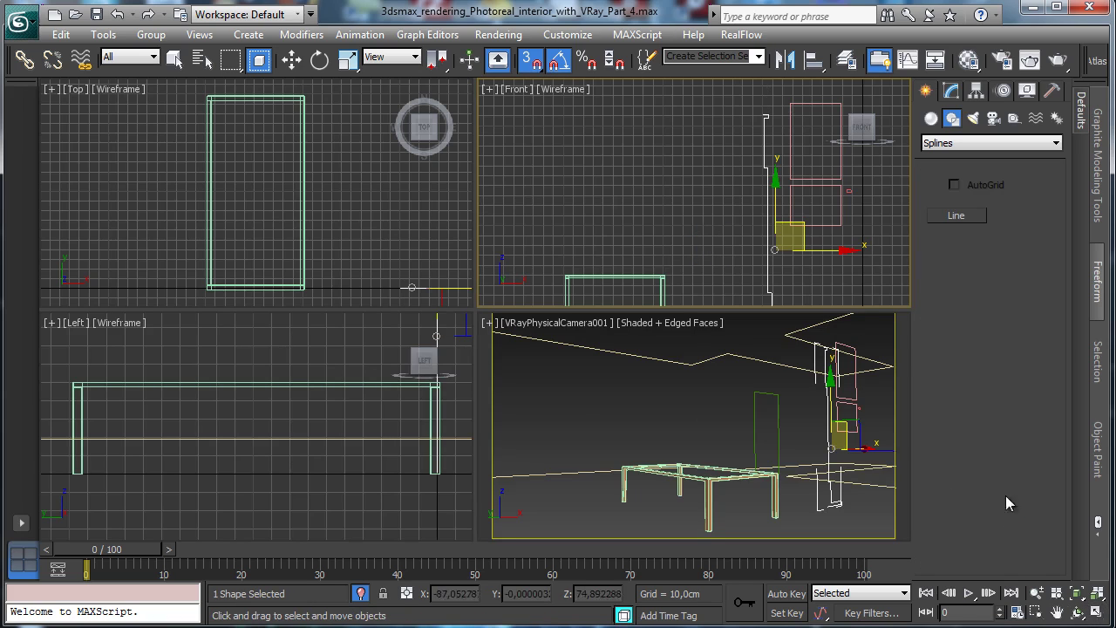
left_click(1096, 613)
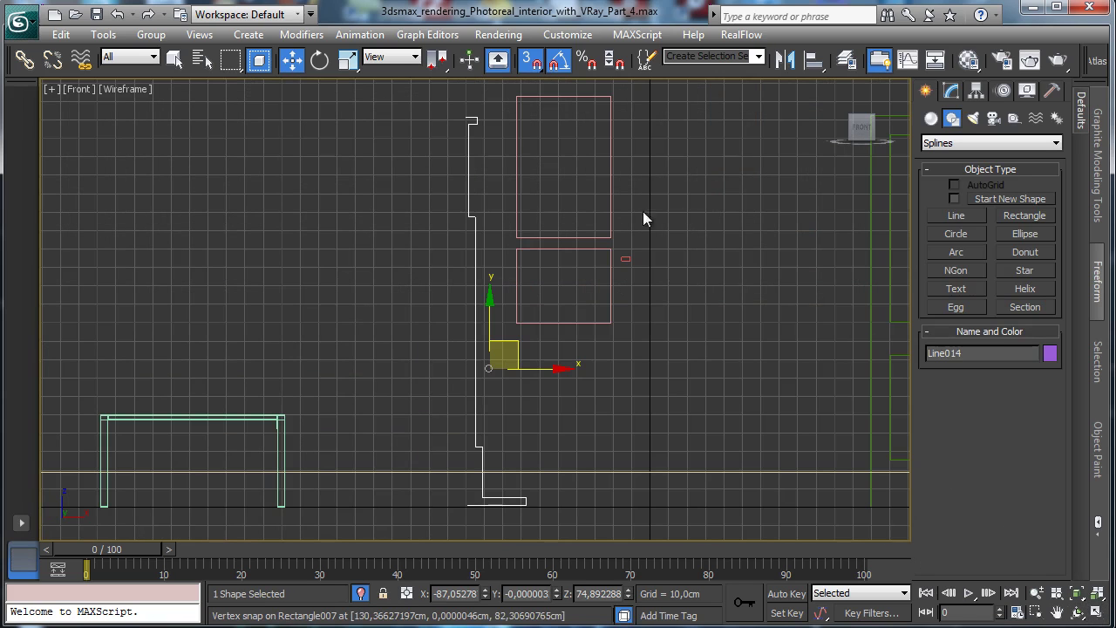
left_click(958, 93)
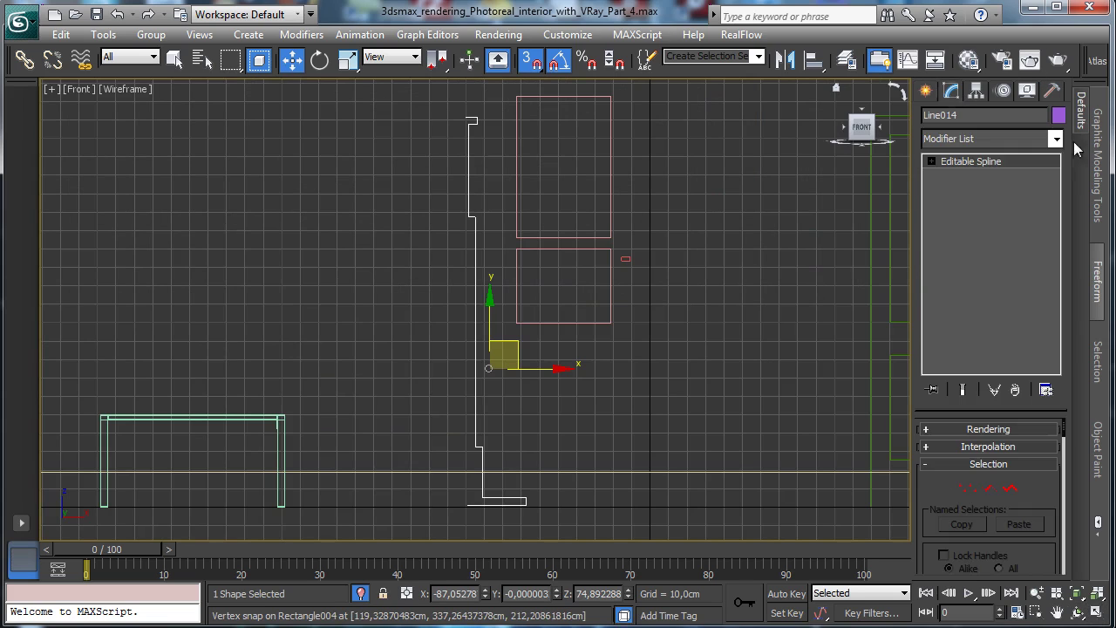
left_click(1057, 138)
scroll(1044, 344, "down", 6)
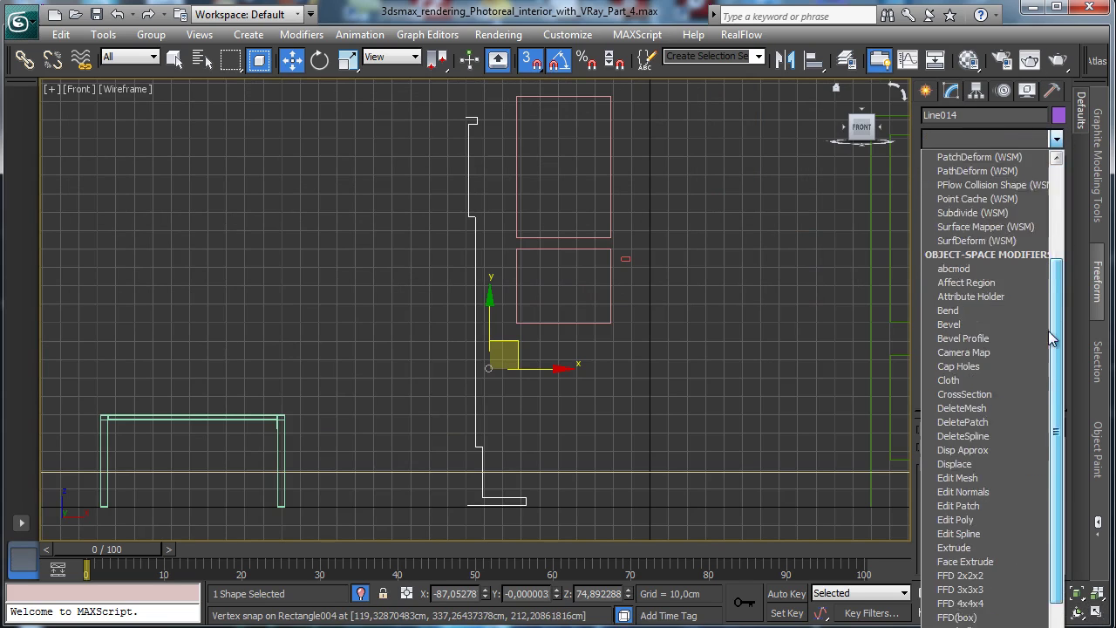
scroll(1038, 366, "down", 3)
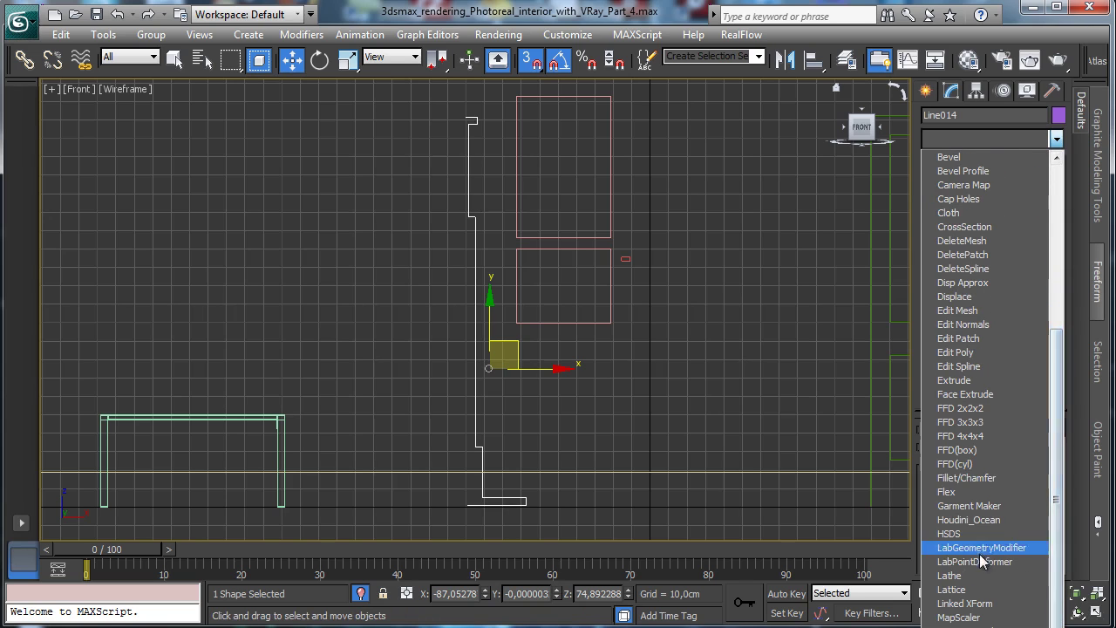
left_click(955, 574)
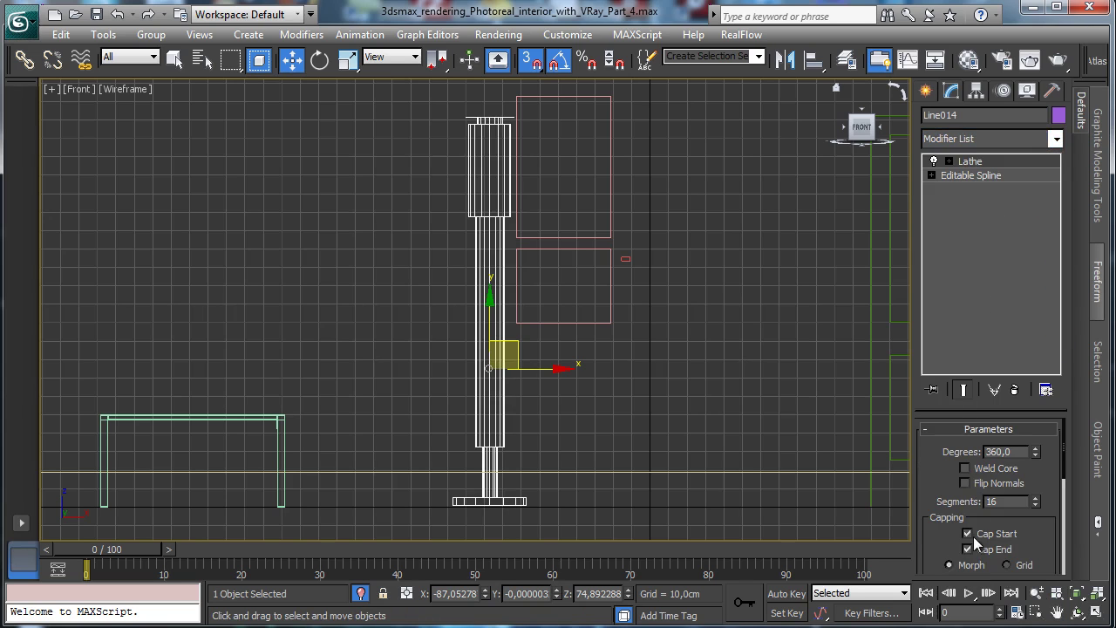
Step: Align the Lathe axis to Min and open the profile spline's vertices for editing with the end result shown
scroll(946, 462, "down", 3)
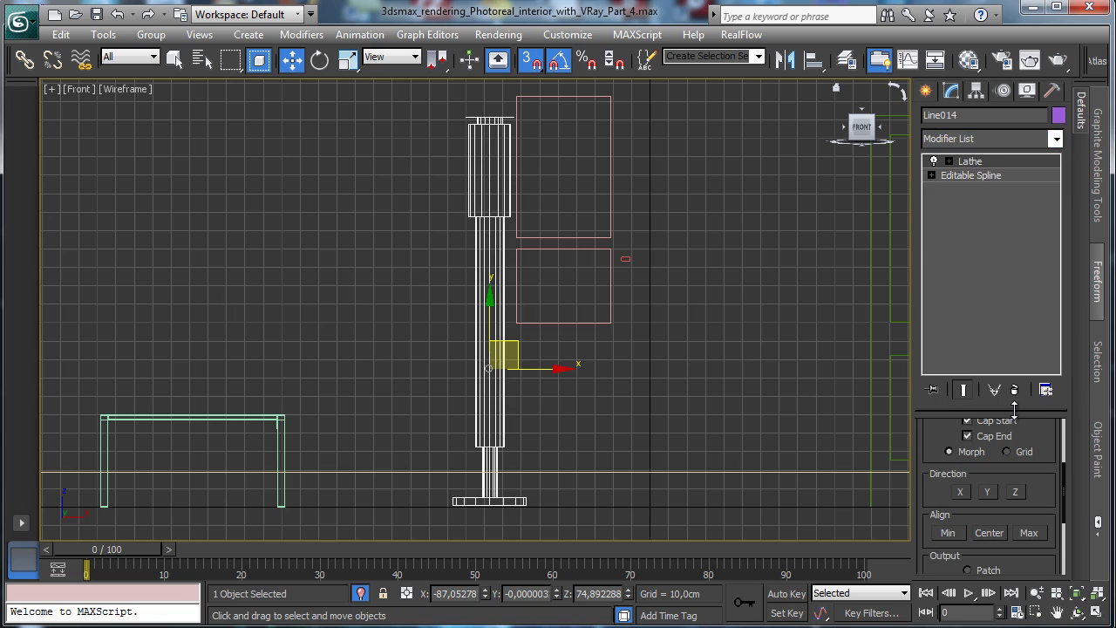
left_click_drag(1015, 410, 1014, 296)
left_click(949, 419)
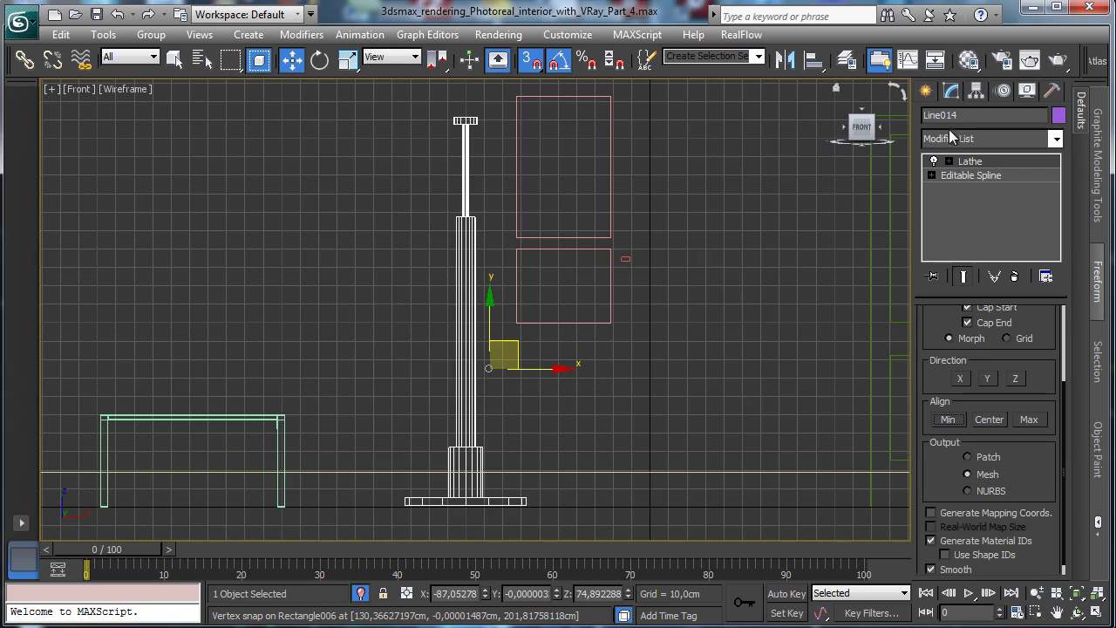
left_click(933, 176)
left_click(964, 189)
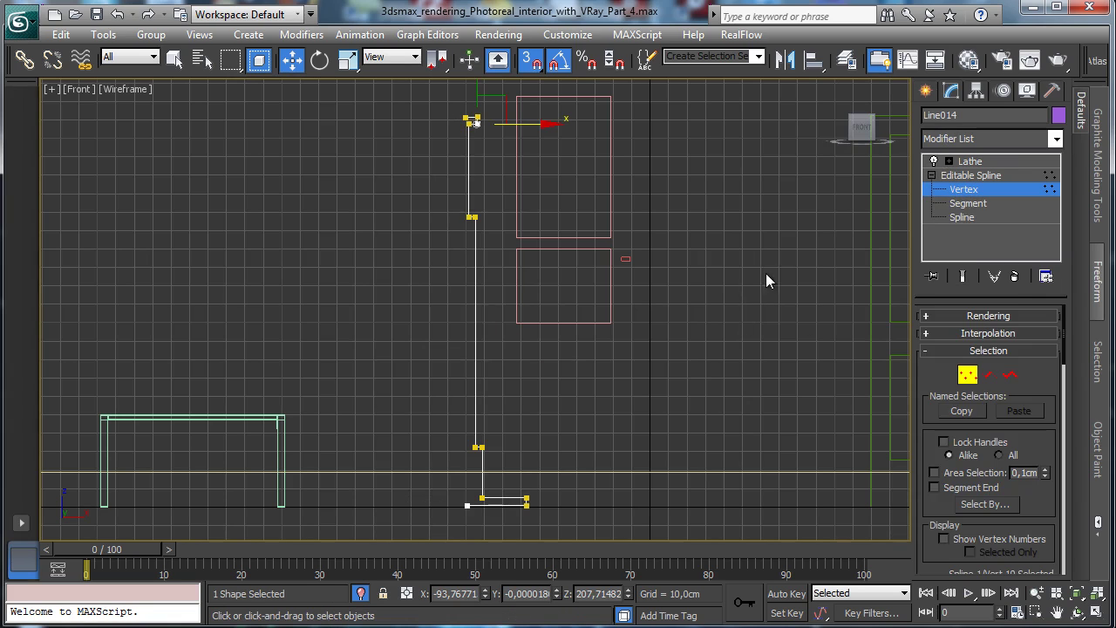
left_click(963, 275)
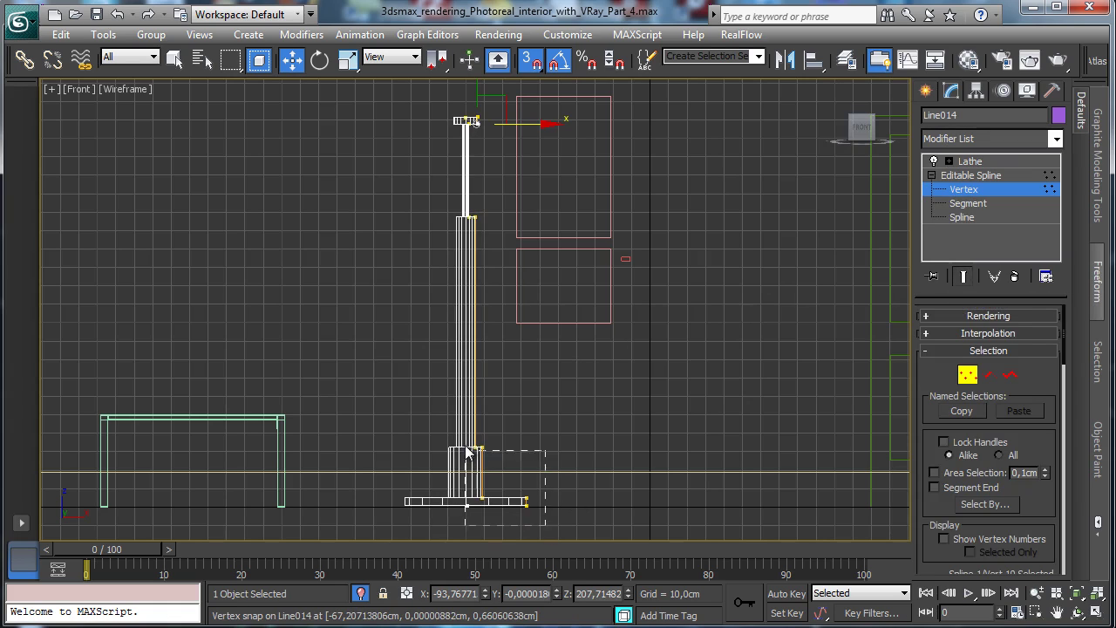
Step: With snapping off, move the base disc's outer vertices and the lower stem's bottom vertex slightly inward
left_click_drag(468, 452, 490, 415)
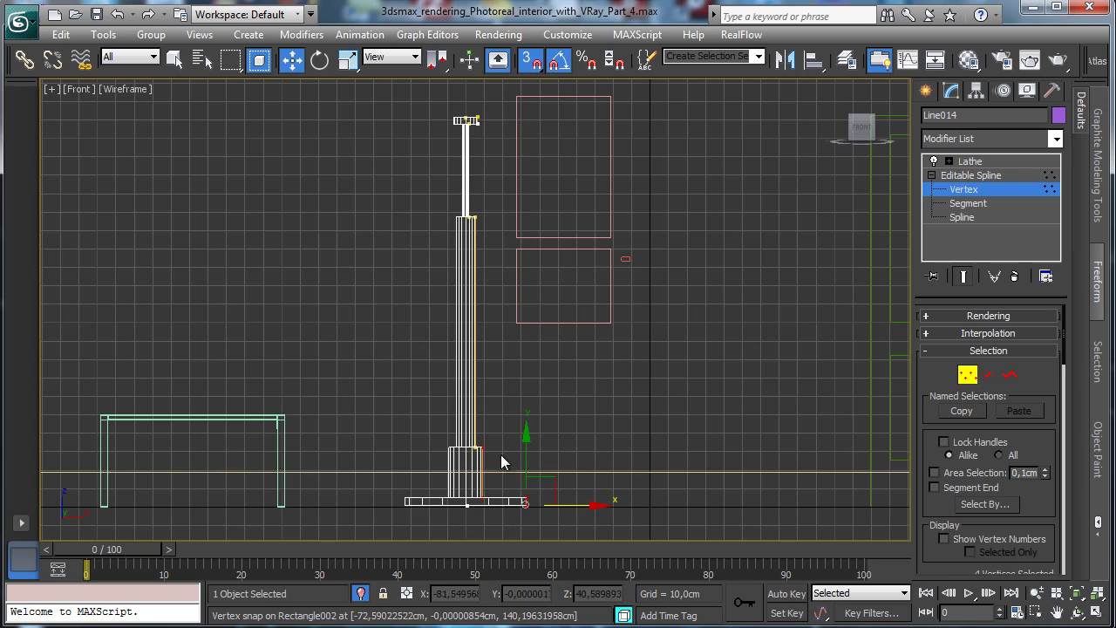
left_click(529, 63)
left_click(465, 504)
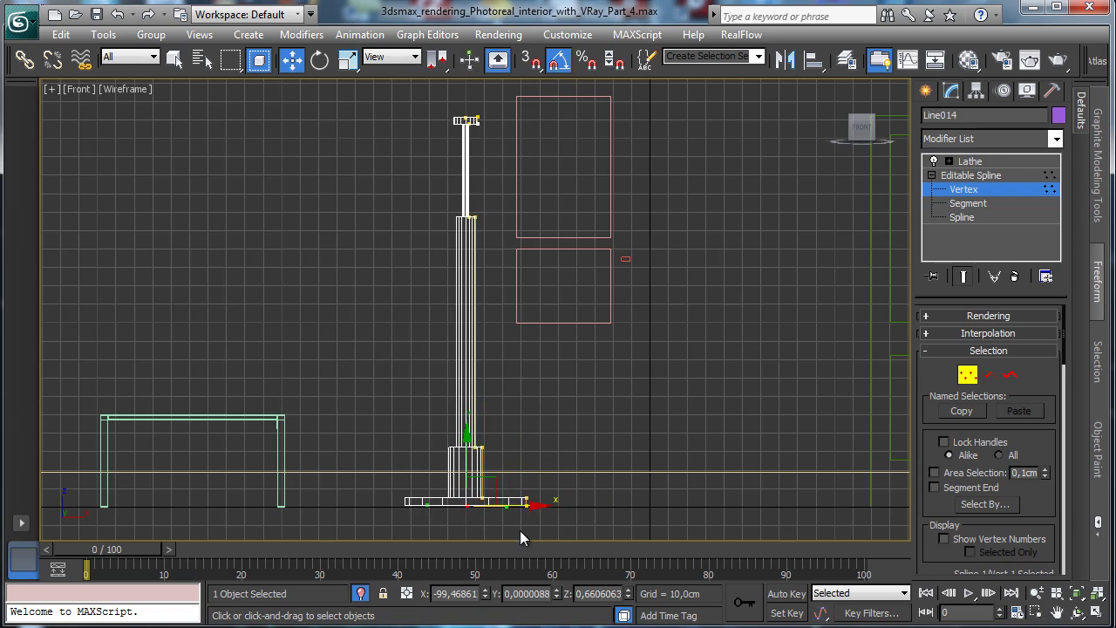
left_click_drag(516, 506, 477, 474)
left_click(579, 490)
mouse_move(567, 504)
left_mouse_down()
mouse_move(532, 504)
mouse_move(564, 503)
left_mouse_up()
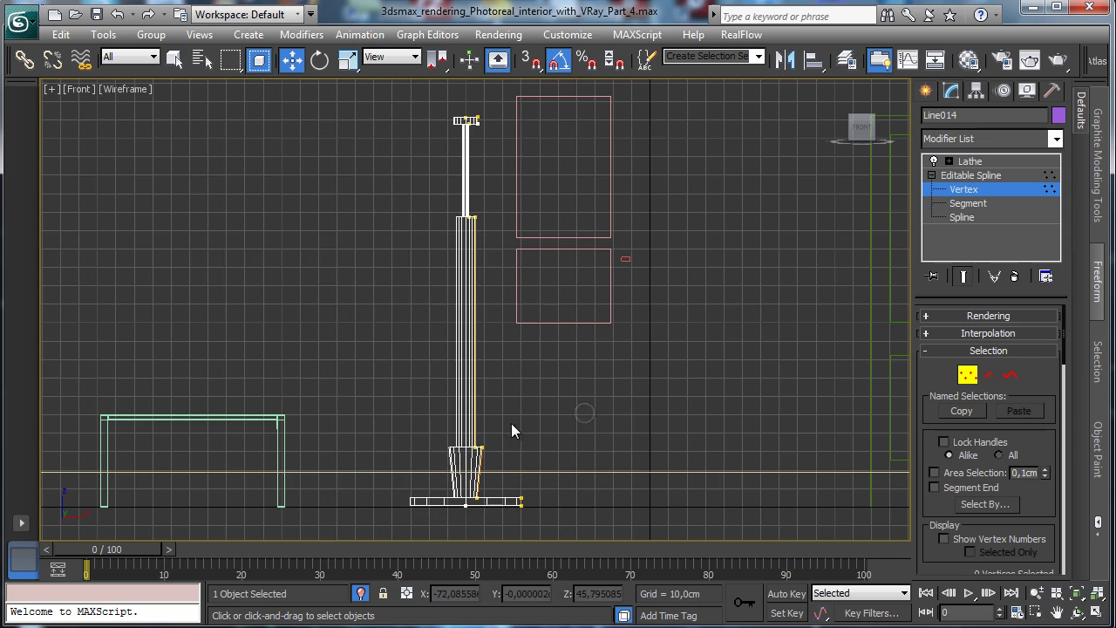
Step: Straighten the lower stem section by moving its top outer vertex inward, and narrow the section using both outer vertices
left_click_drag(492, 438, 546, 520)
left_click(1036, 613)
left_click(292, 59)
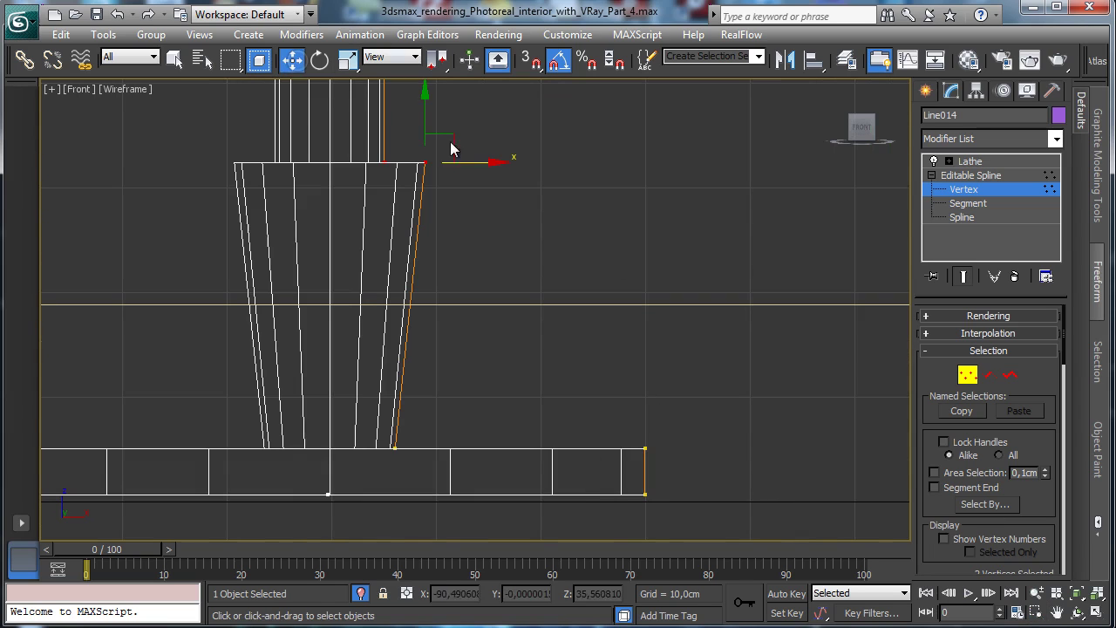
left_click_drag(475, 162, 446, 163)
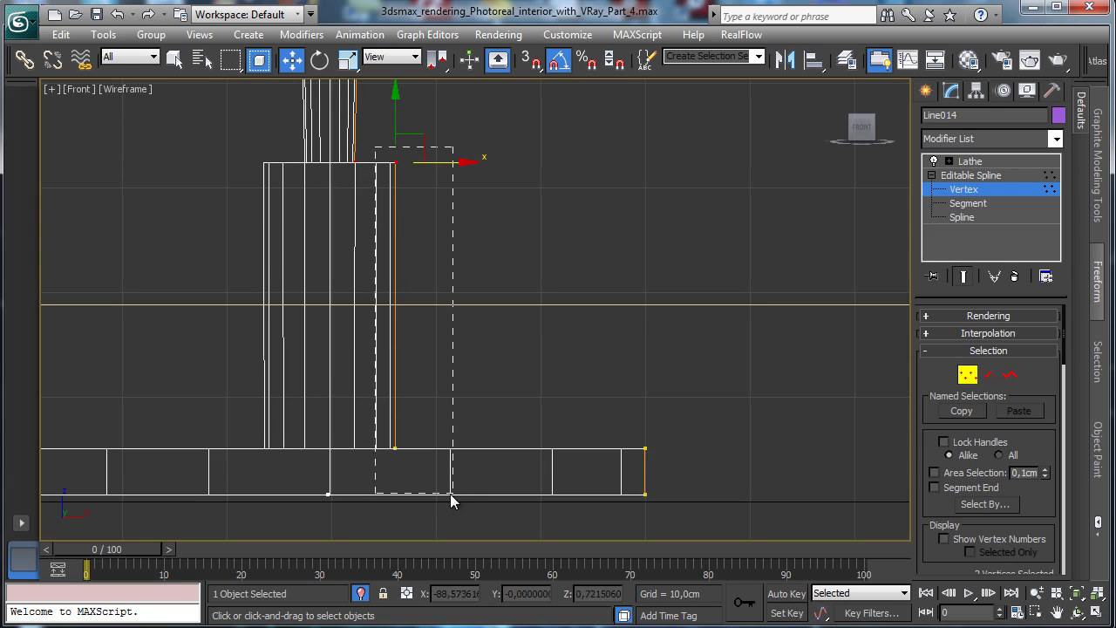
left_click_drag(452, 496, 451, 494)
left_click_drag(437, 445, 415, 447)
Step: Move the top outer vertex of the tall middle stem section inward to make the section slimmer and straight
left_click(1057, 612)
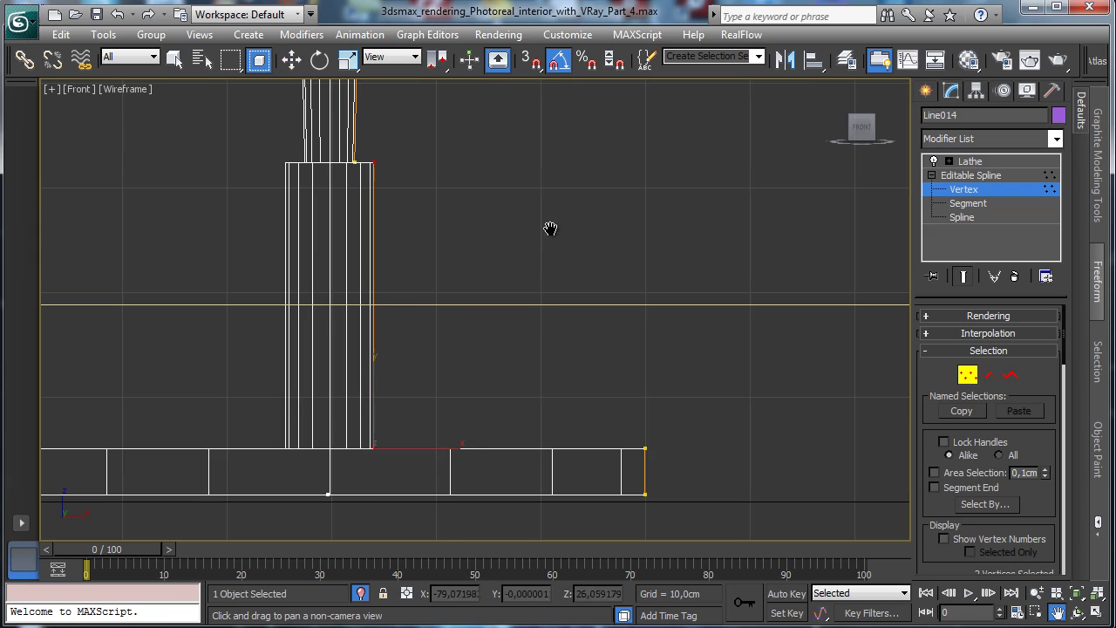
left_click_drag(552, 230, 621, 274)
left_click_drag(618, 233, 600, 437)
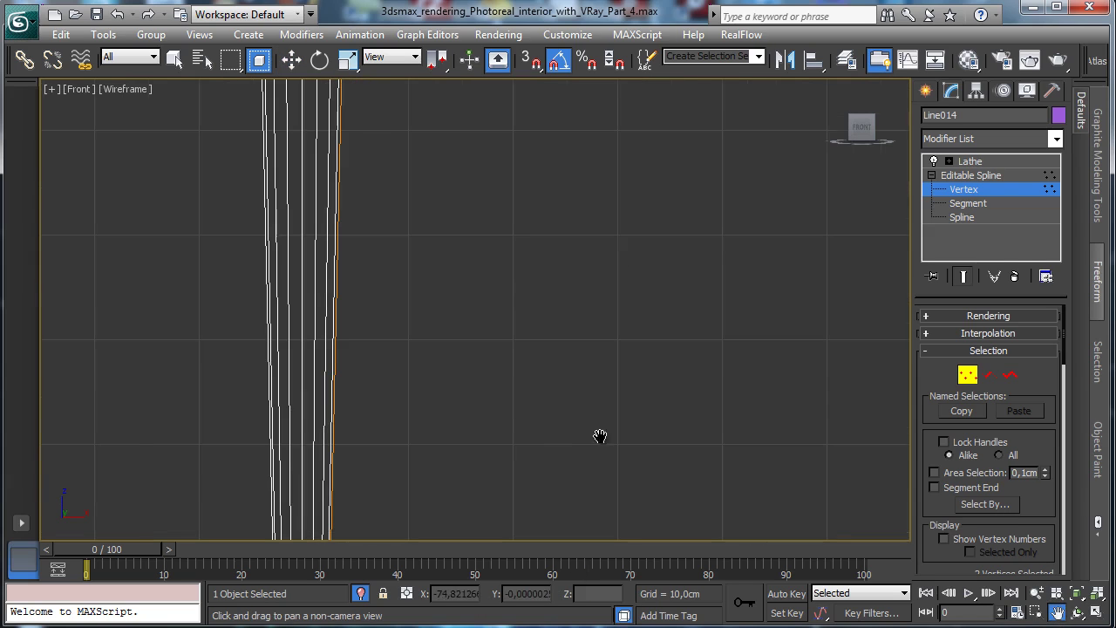
left_click(1078, 594)
left_click_drag(501, 206, 484, 222)
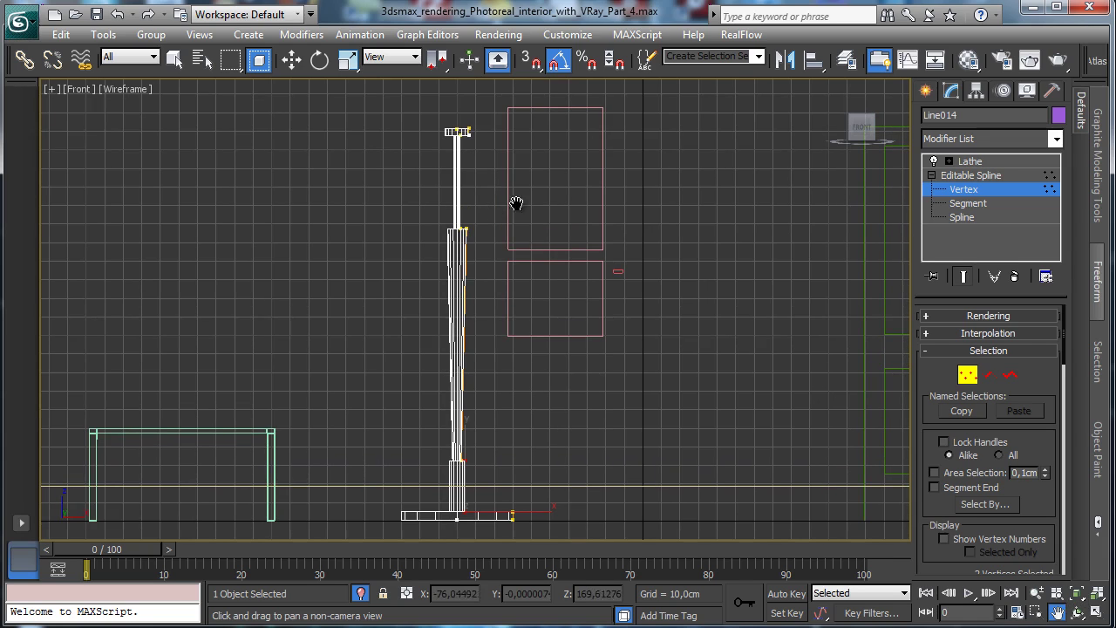
right_click(474, 197)
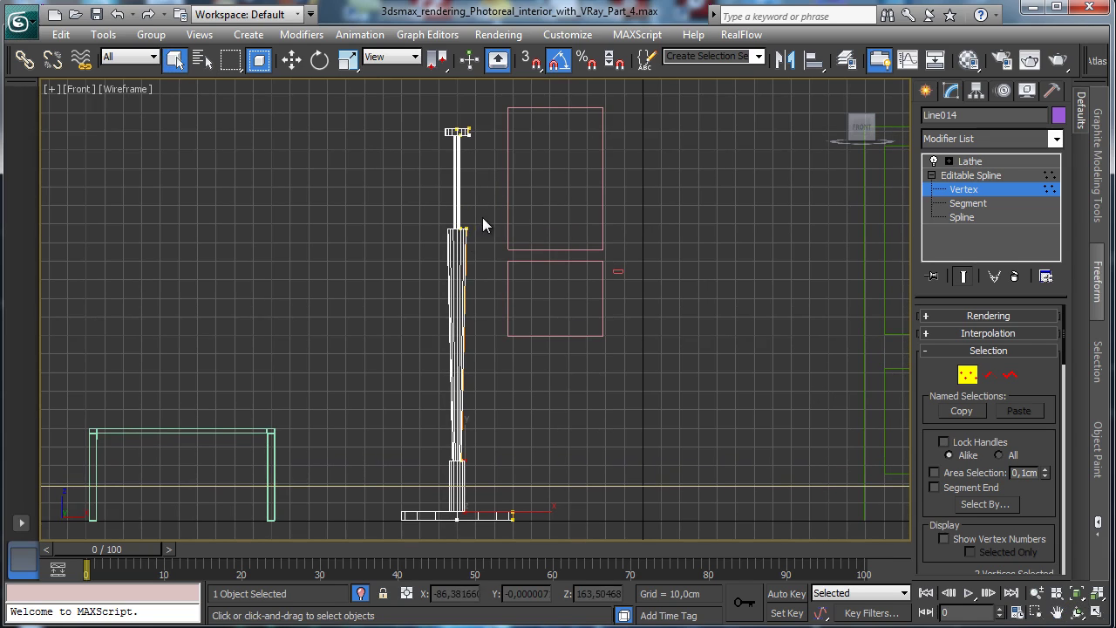
left_click(467, 226)
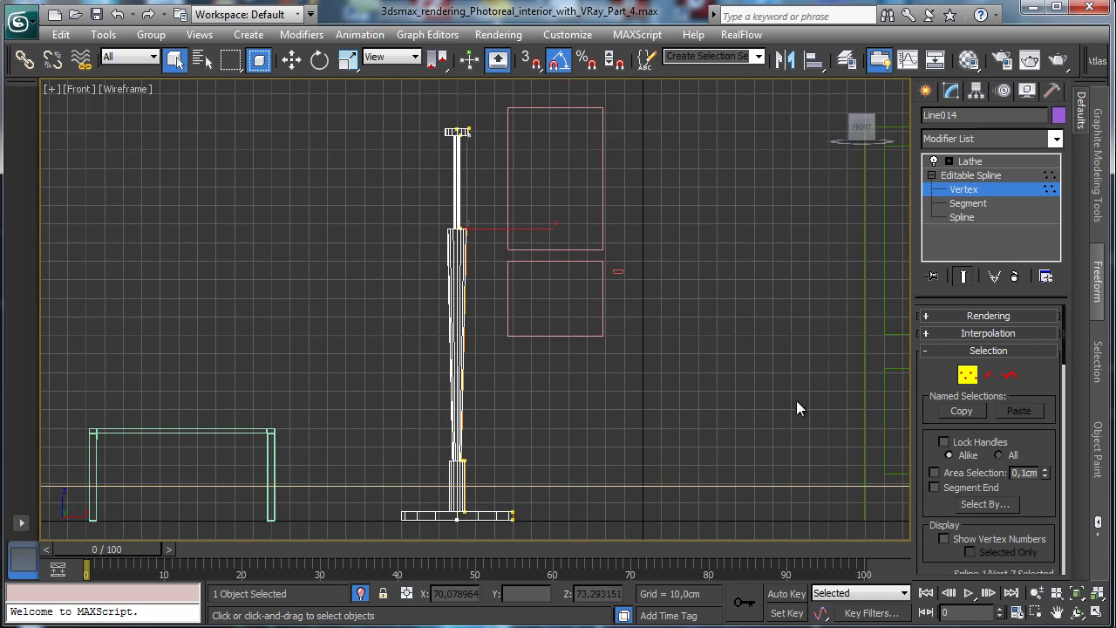
left_click(1036, 613)
left_click_drag(427, 218, 515, 319)
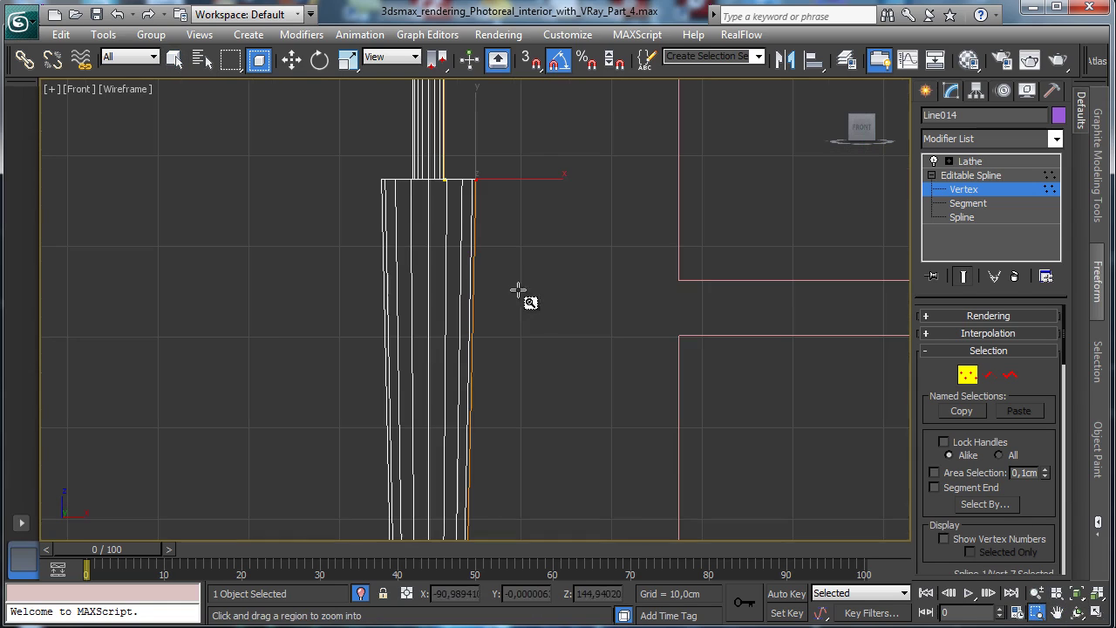
left_click(291, 60)
left_click_drag(526, 181, 472, 182)
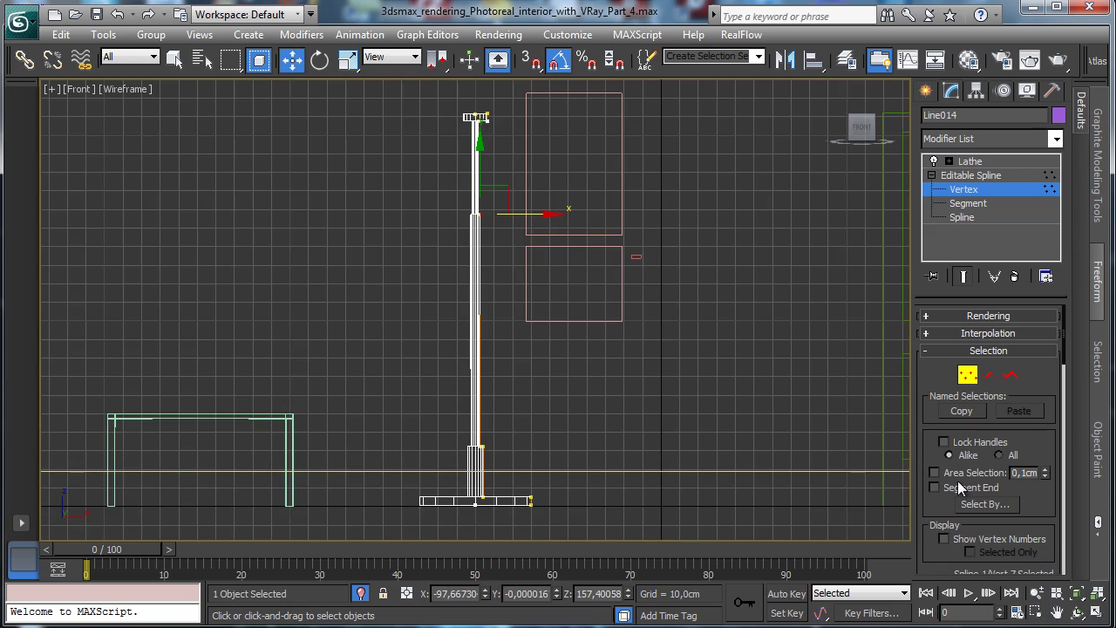
Step: Raise the centre vertex on top of the cap level with the outer edge to flatten the cap's upper face
left_click(1036, 614)
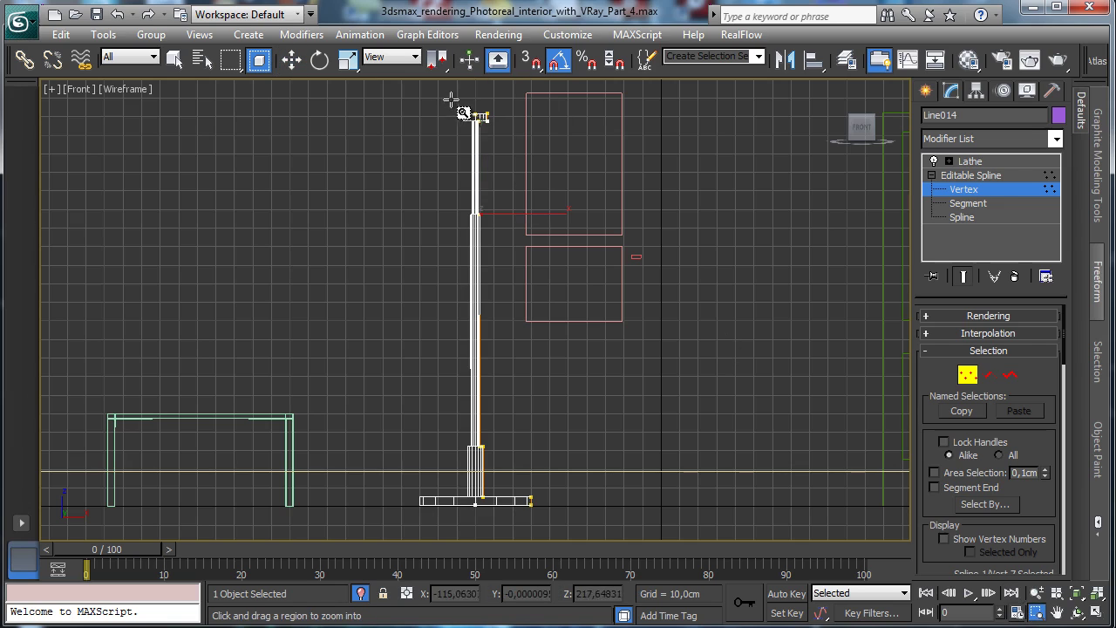
left_click_drag(451, 99, 543, 179)
left_click_drag(259, 130, 537, 243)
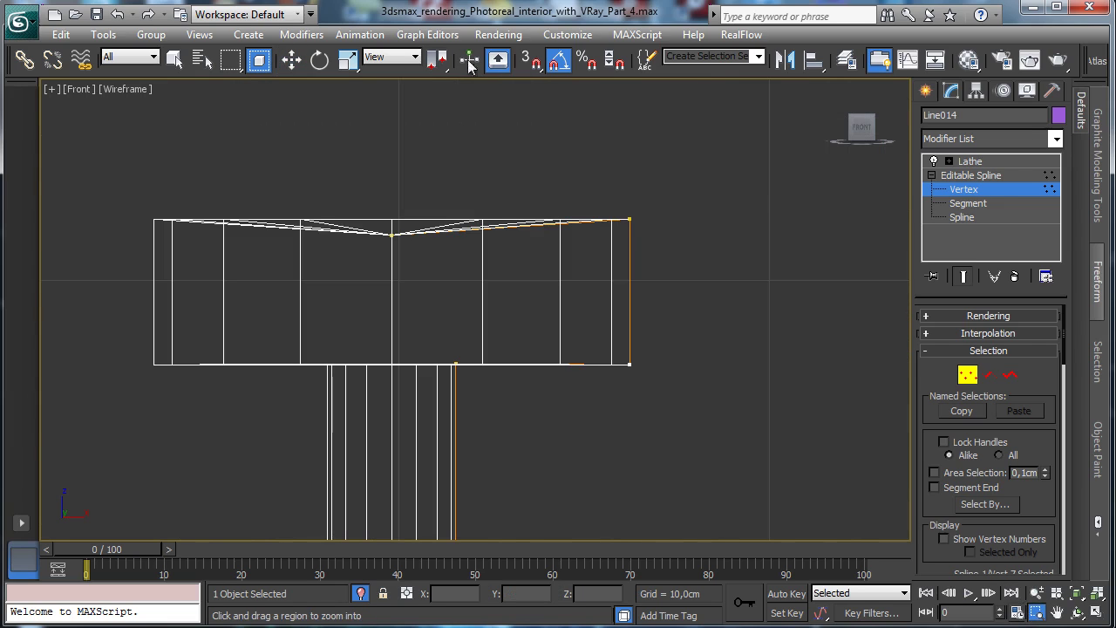
left_click(291, 58)
left_click(389, 235)
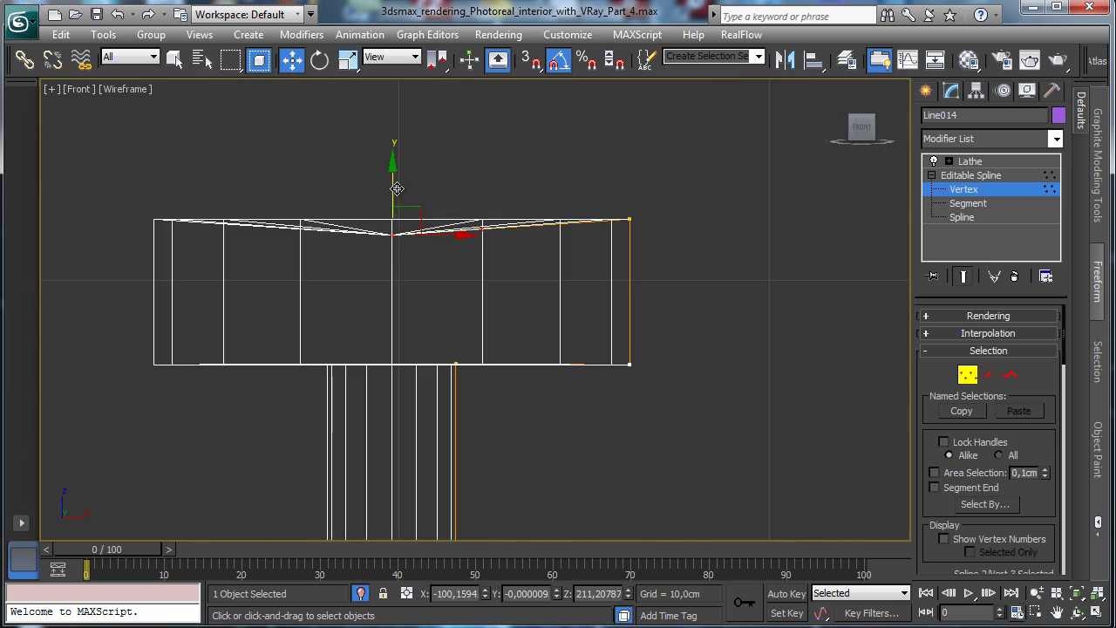
left_click_drag(393, 174, 395, 173)
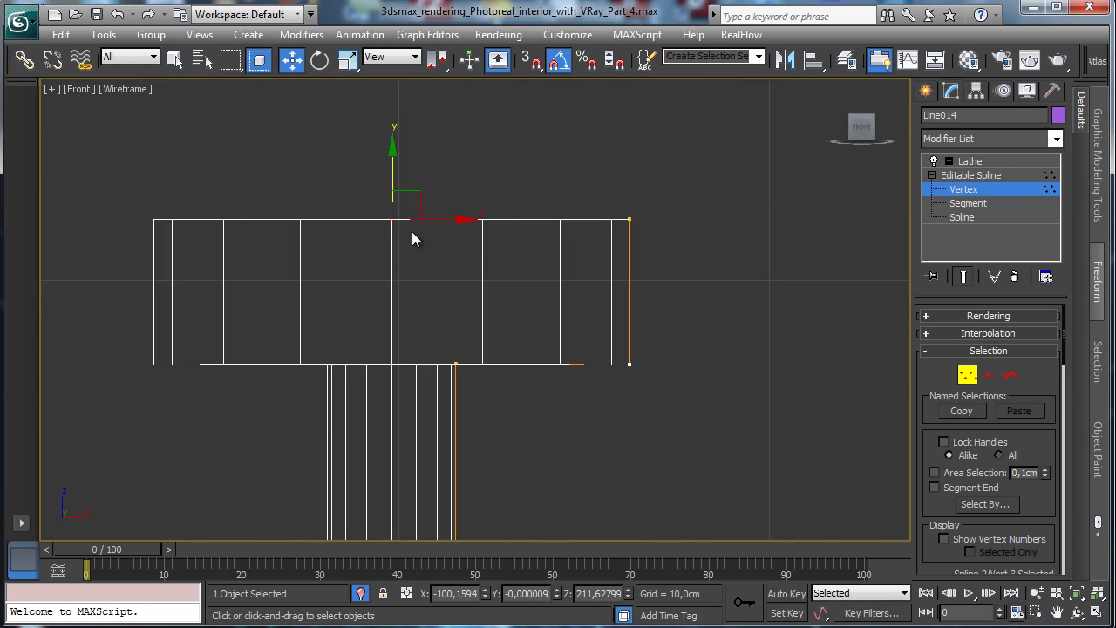
Step: Select the cap's two top vertices and move them up to make the cap taller
mouse_move(424, 219)
left_mouse_down()
mouse_move(460, 219)
mouse_move(442, 219)
left_mouse_up()
left_click_drag(776, 304, 776, 304)
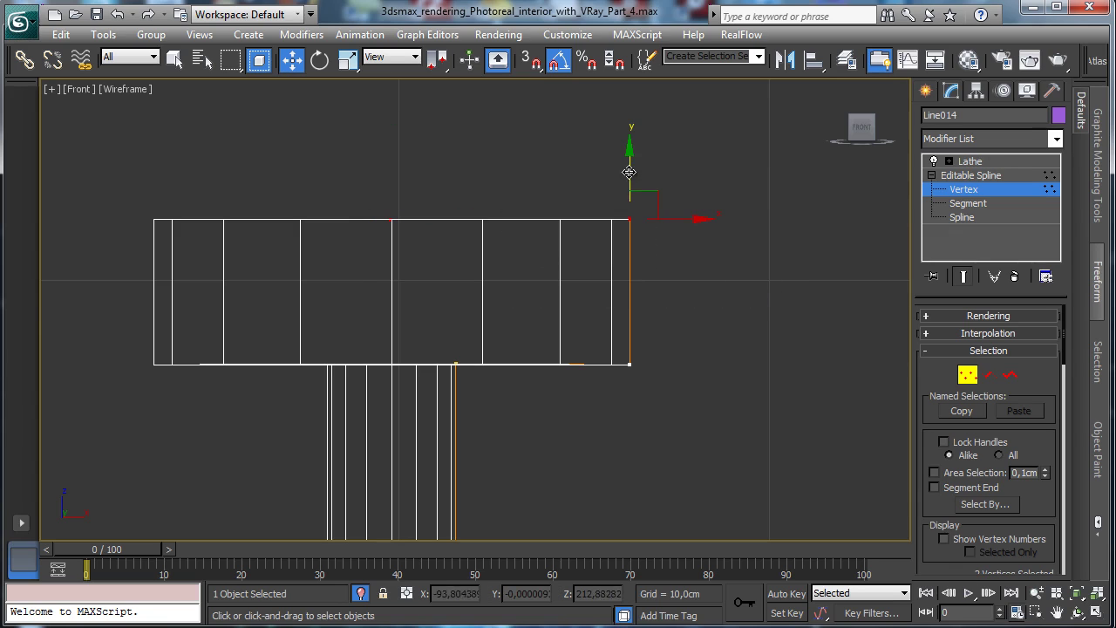
left_click_drag(626, 181, 573, 156)
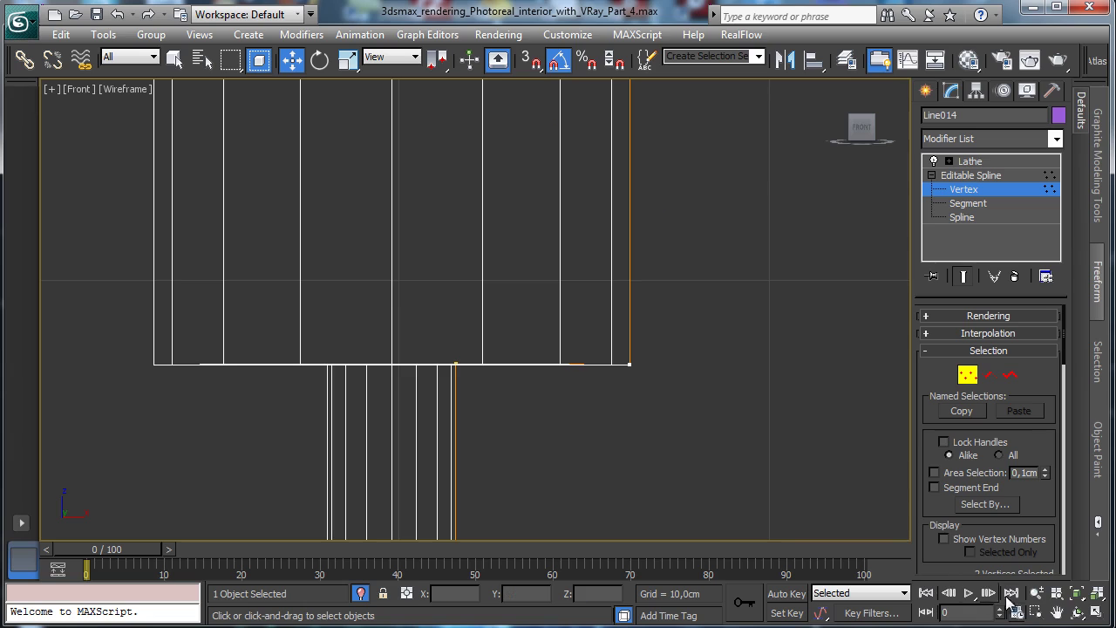
Step: Move the cap's outer vertices inward to reduce the cap's diameter
left_click(1078, 593)
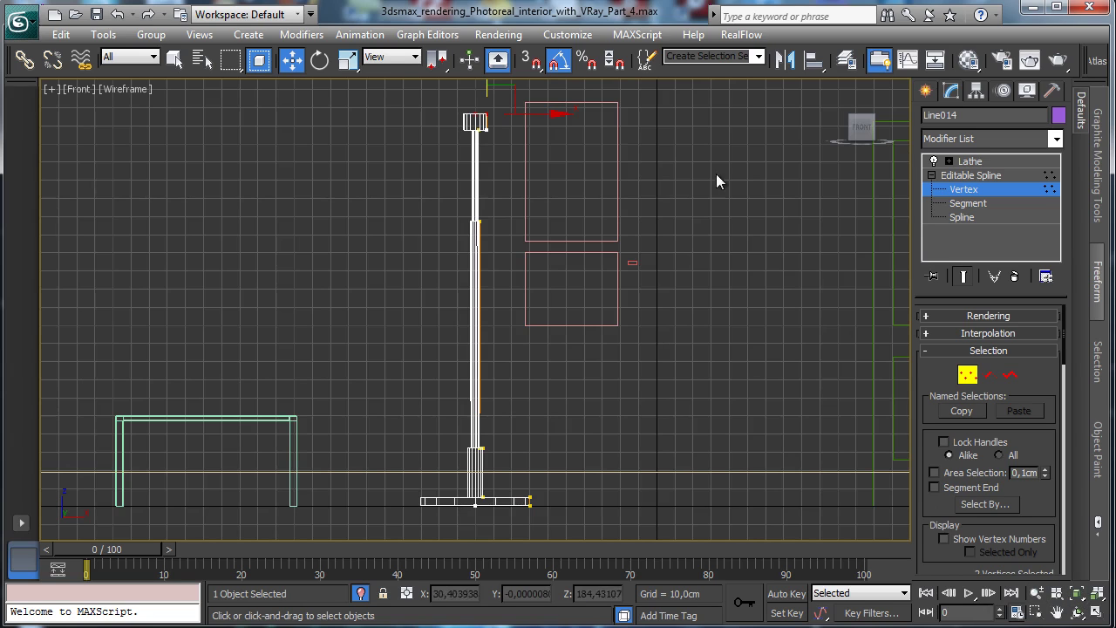
left_click_drag(498, 139, 485, 97)
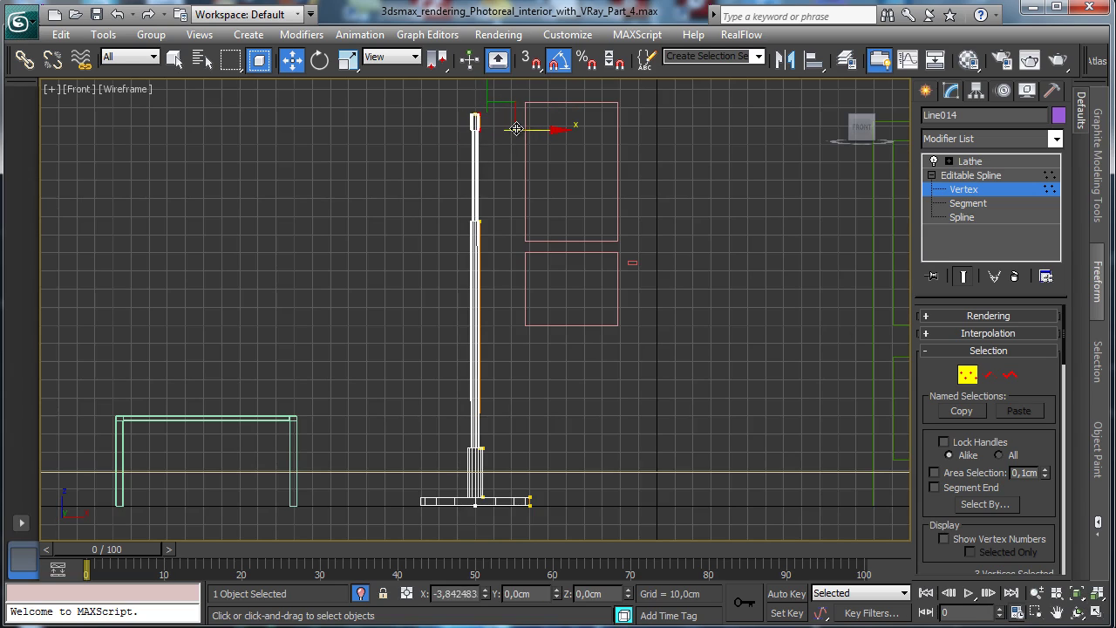
left_click_drag(524, 129, 520, 127)
left_click(598, 243)
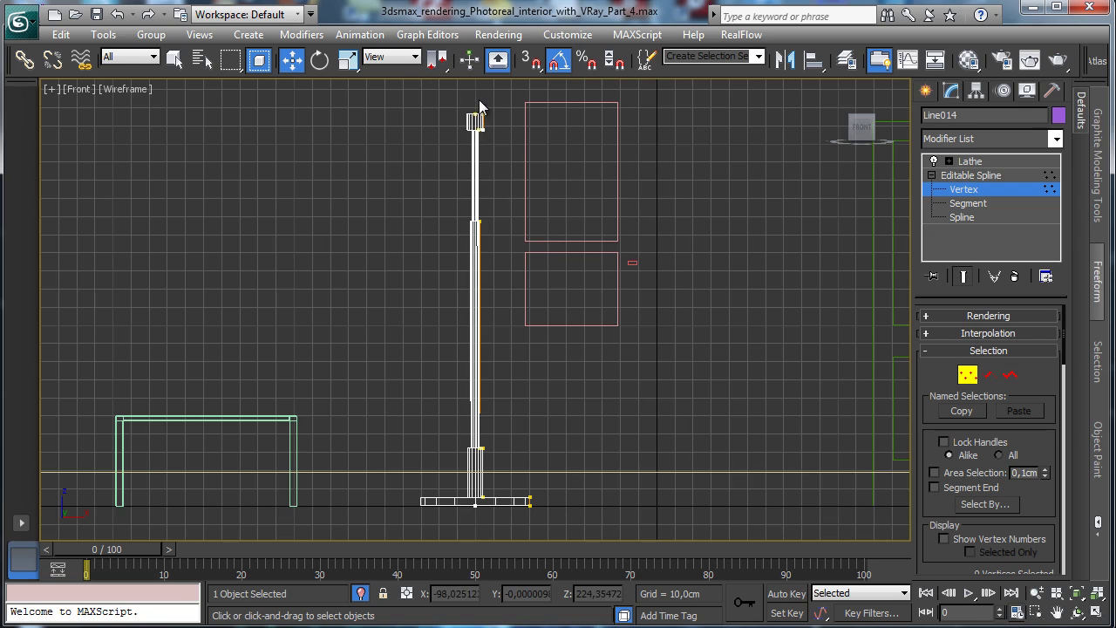
Step: Select the profile's corner vertices from the cap down to the base's upper edge and apply a small Chamfer
left_click_drag(542, 507, 544, 501)
left_click(1037, 612)
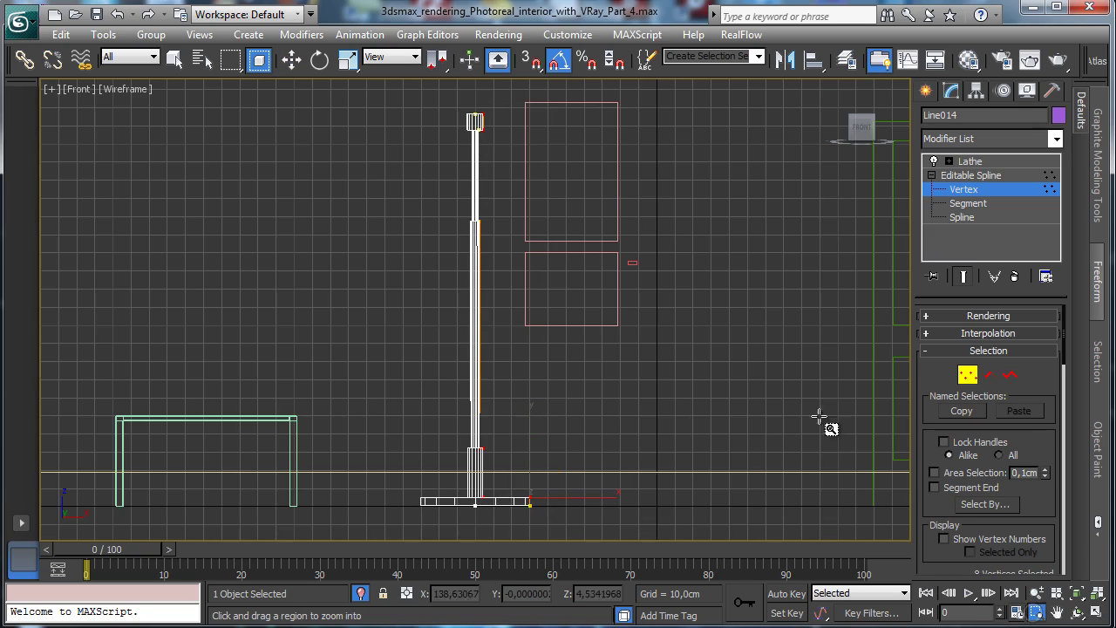
left_click_drag(454, 104, 532, 214)
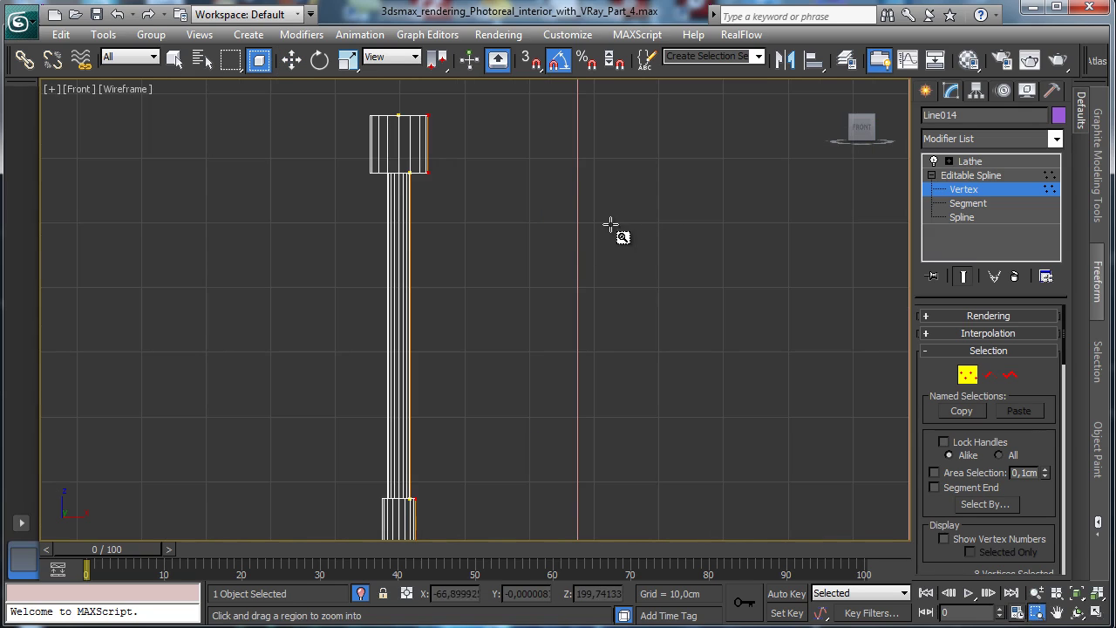
left_click(174, 59)
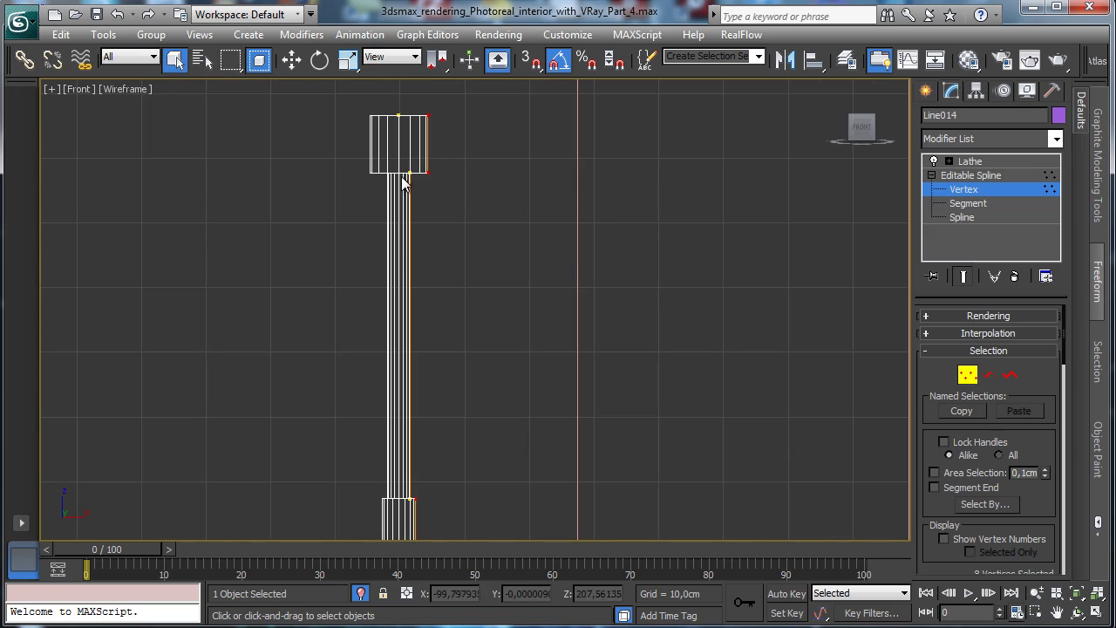
left_click_drag(447, 390, 402, 510, "ctrl")
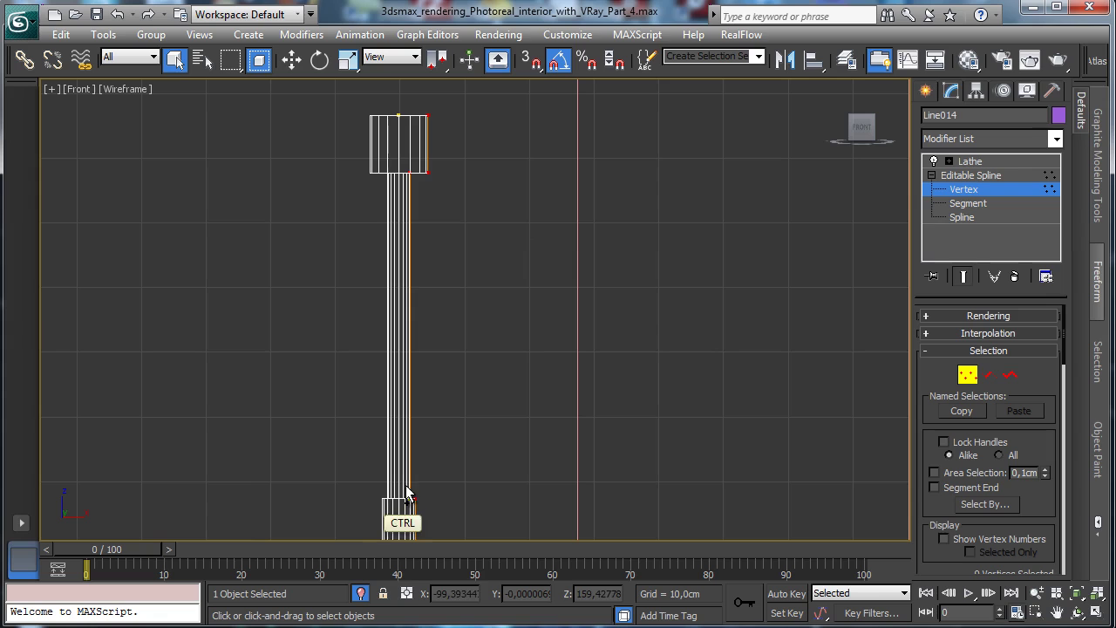
left_click(1057, 613)
left_click_drag(578, 431, 519, 195)
left_click(1036, 593)
left_click_drag(732, 398, 458, 209)
left_click_drag(1035, 446, 984, 217)
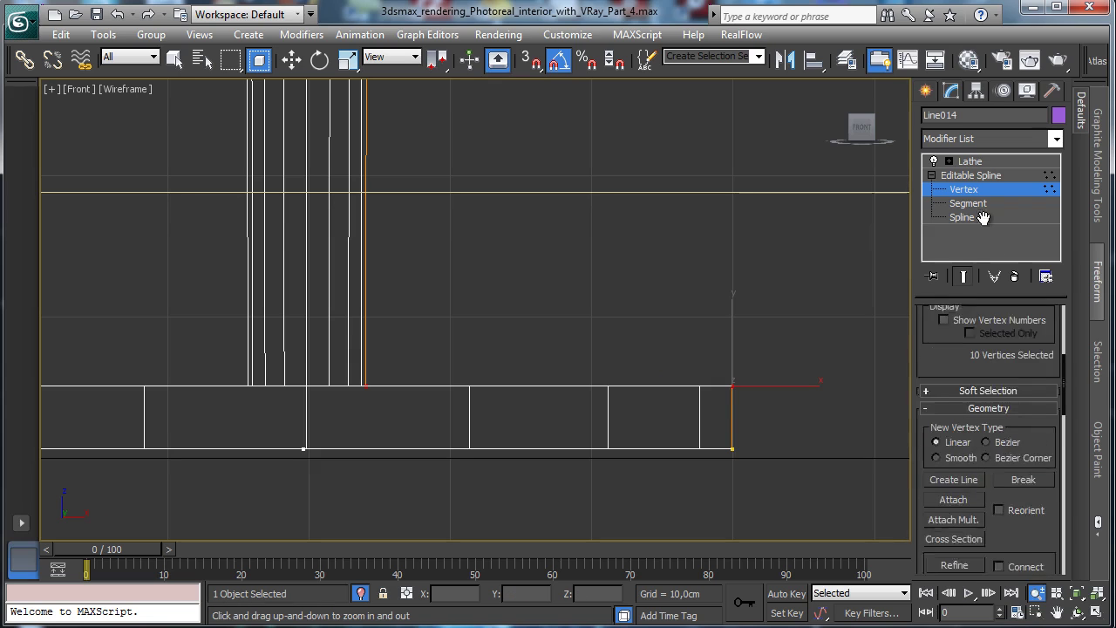
left_click_drag(1007, 503, 960, 278)
scroll(960, 278, "down", 2)
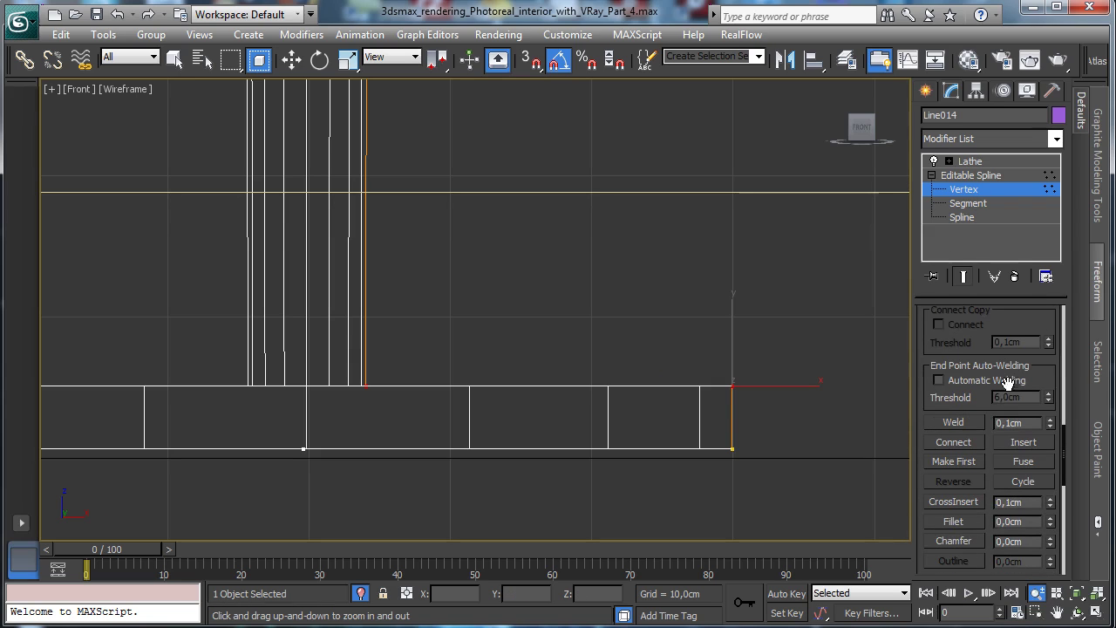
left_click(959, 541)
left_click_drag(735, 383, 704, 319)
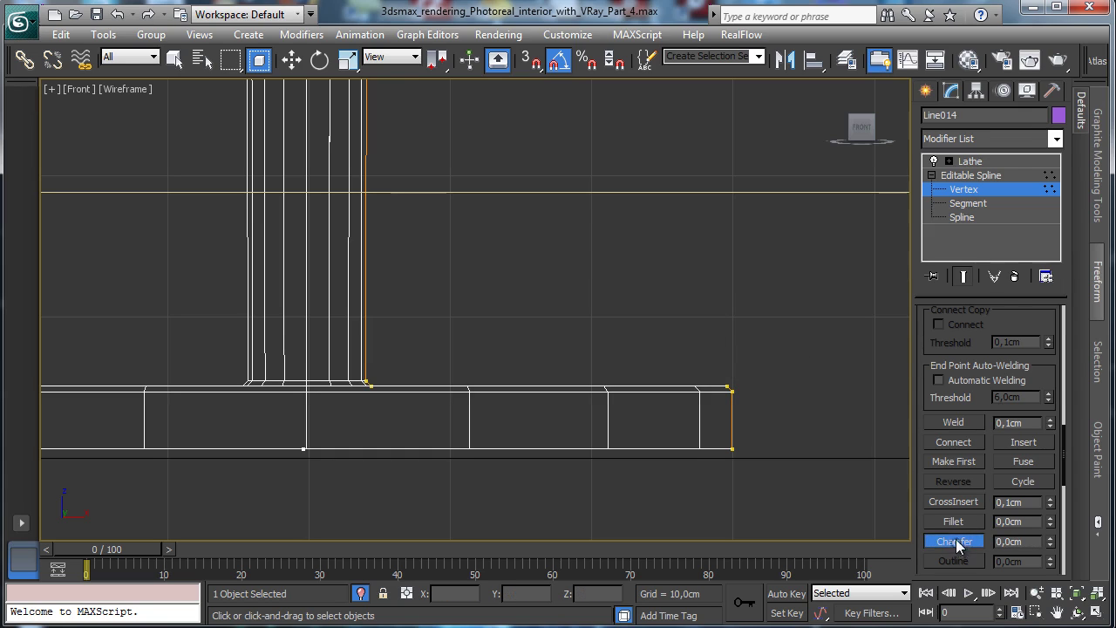
key("w")
Step: Turn off Edged Faces in the camera viewport so the scene displays in plain Shaded mode
left_click(1078, 596)
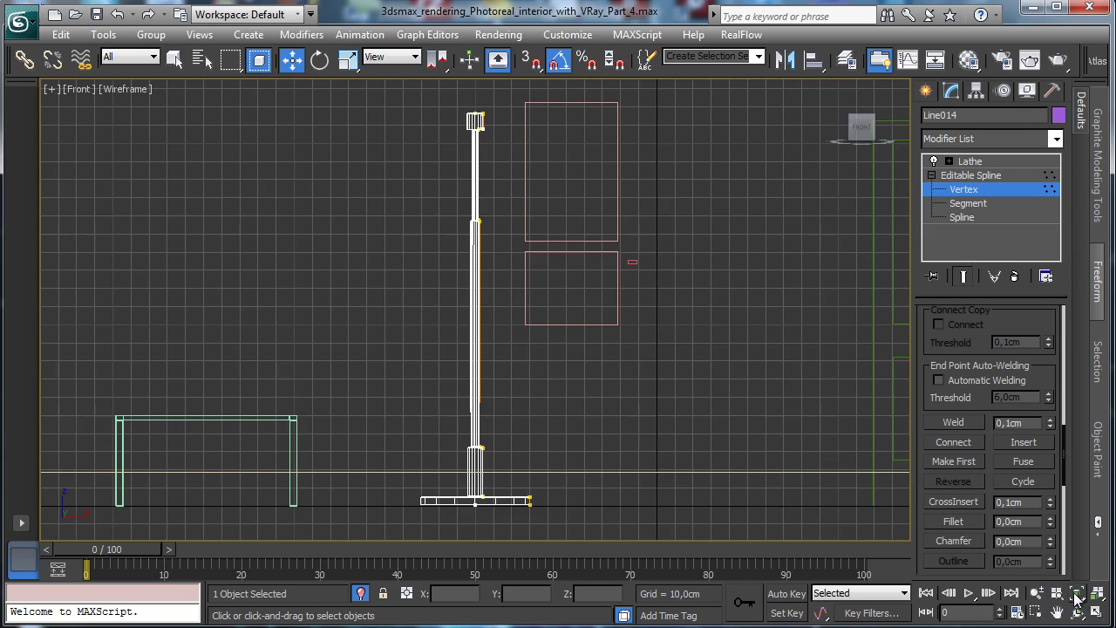
left_click(1098, 616)
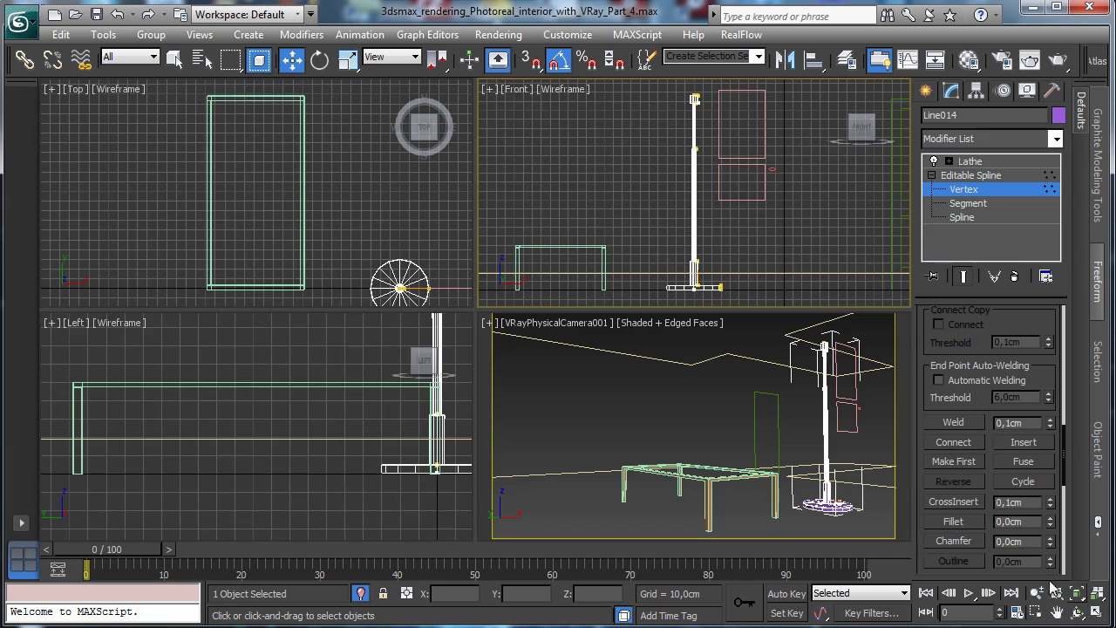
left_click(624, 423)
left_click(656, 323)
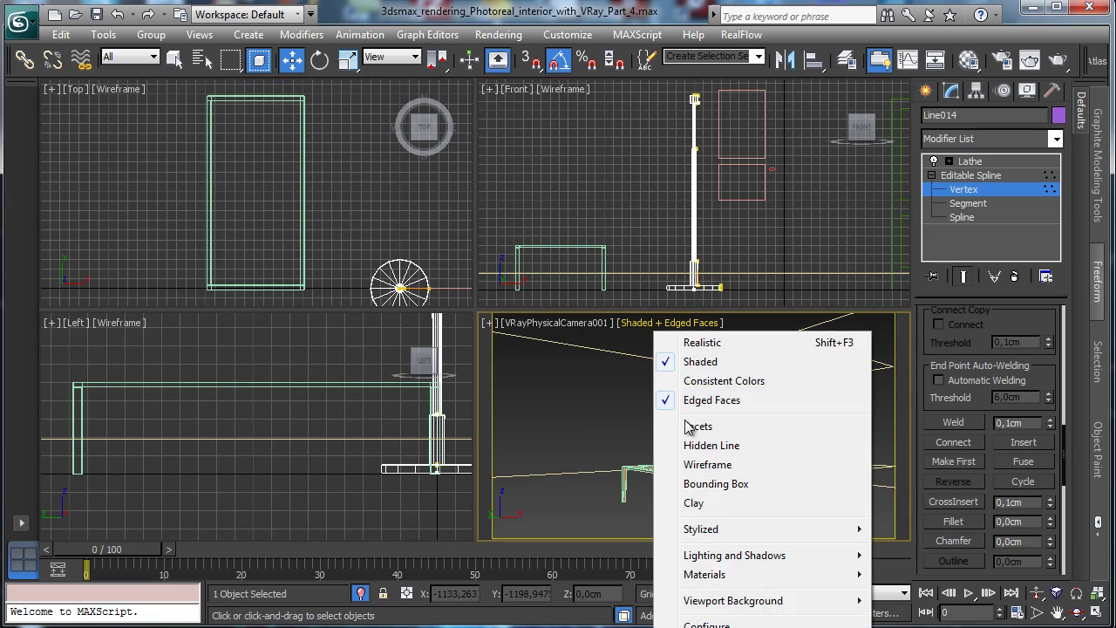
left_click(742, 407)
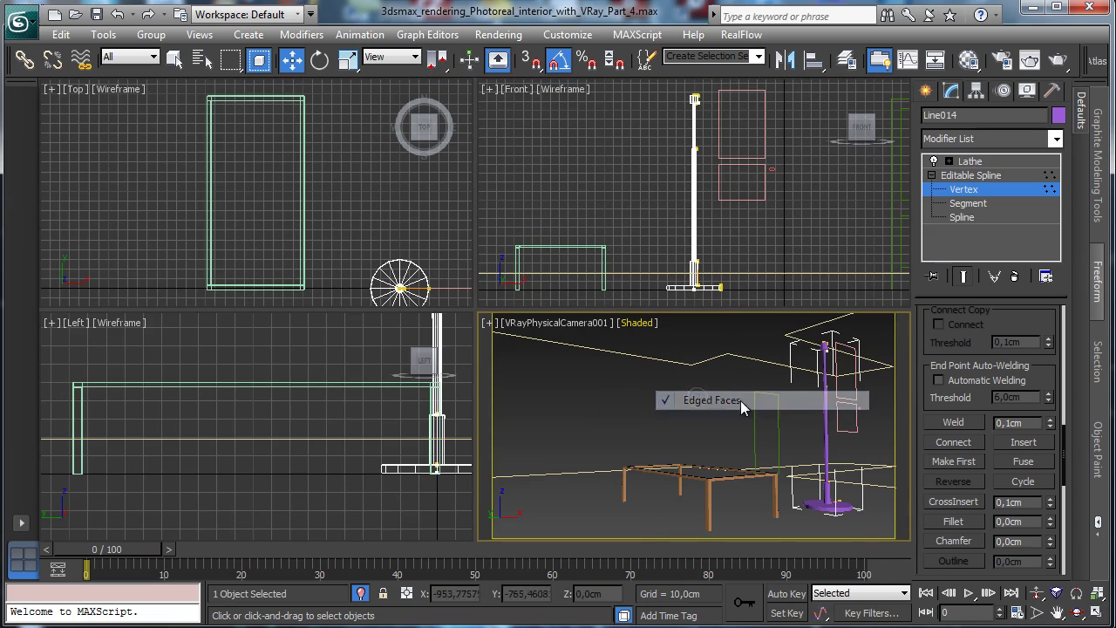
Step: Set the Lathe to 32 segments and enable Weld Core and Generate Mapping Coords
left_click(1098, 616)
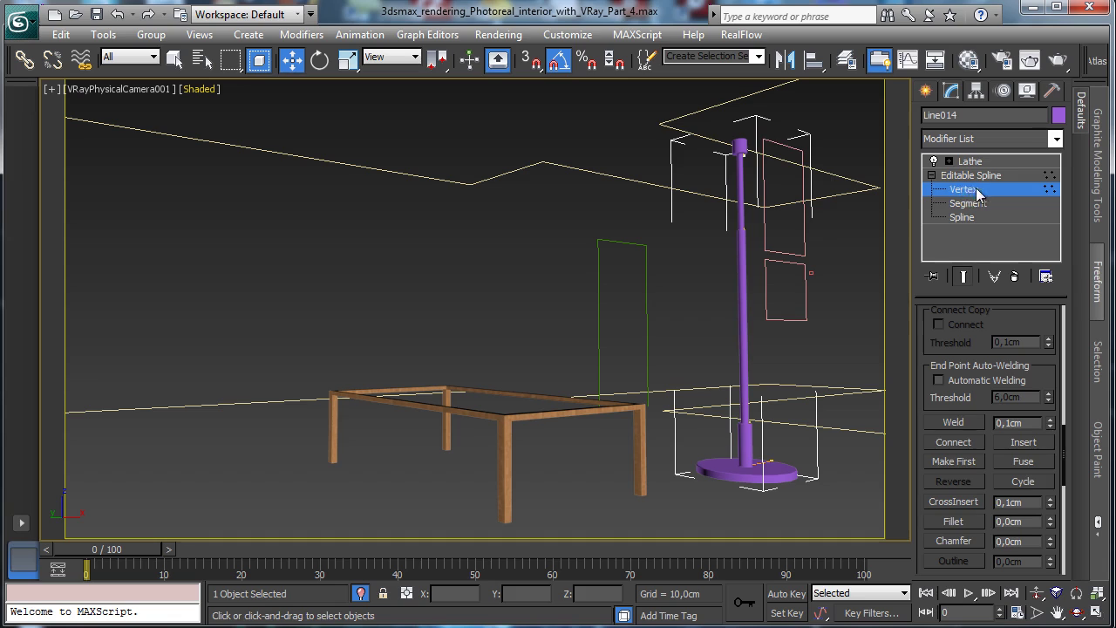
left_click(999, 174)
left_click(989, 162)
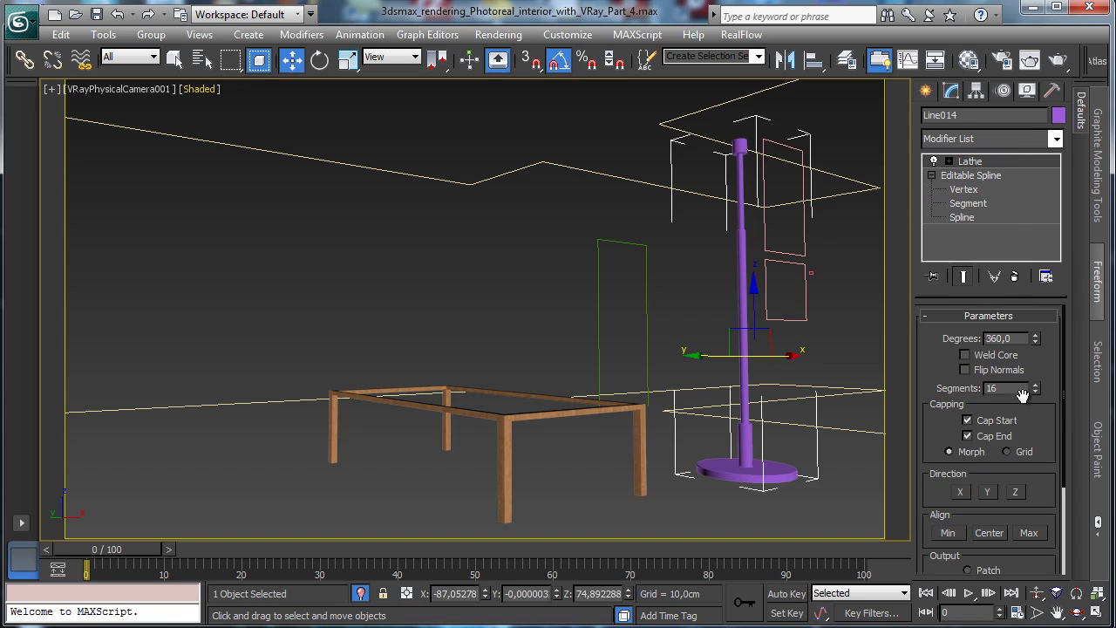
double_click(1010, 389)
type("32")
key("Return")
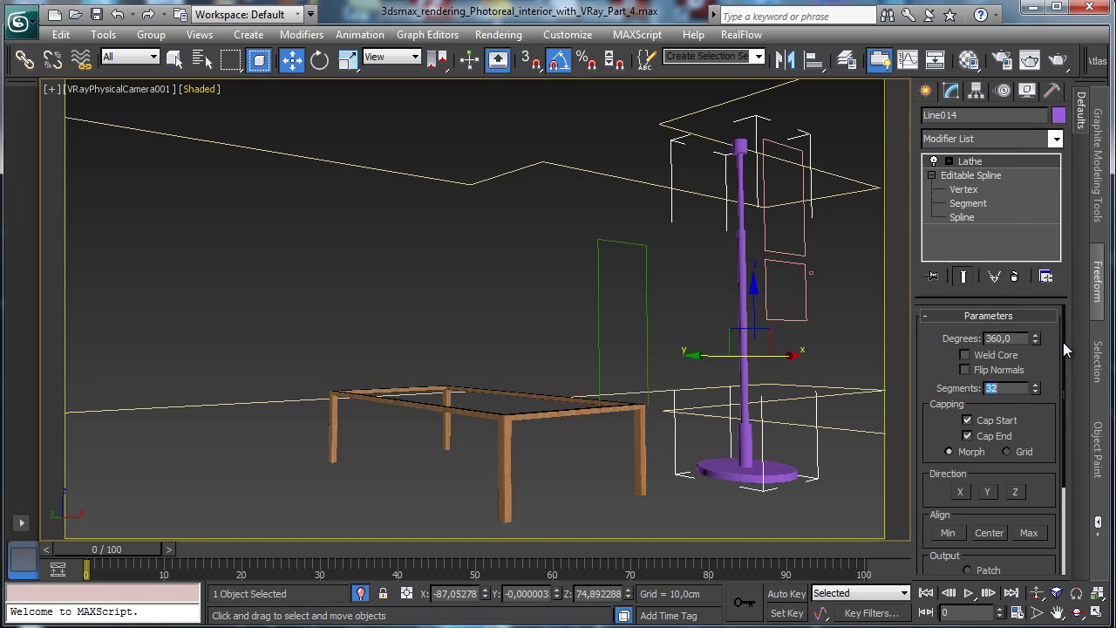
left_click(993, 356)
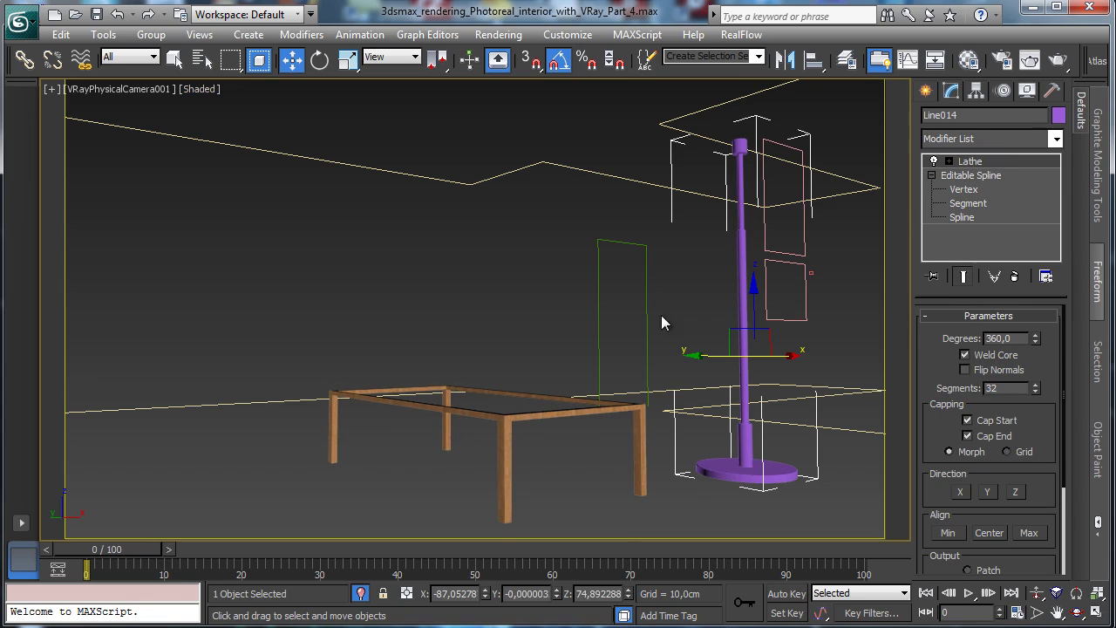
left_click_drag(972, 400, 975, 273)
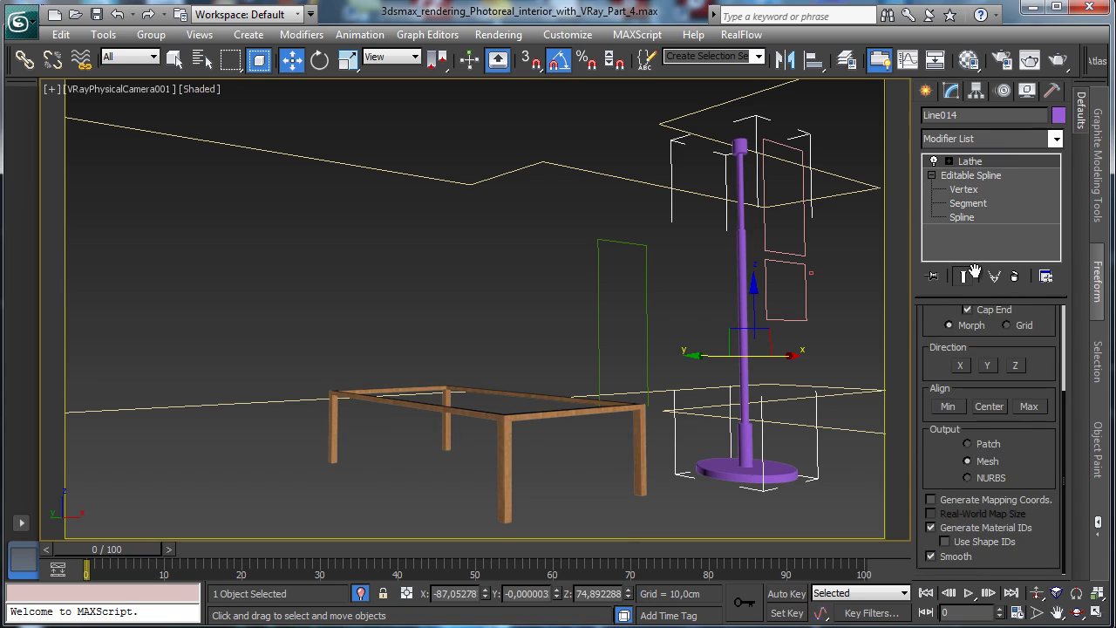
Step: Create a Tube centred on the round base in the Top view, with radii about 40.0 and 39.4 cm and height about 32.4 cm
left_click(1098, 613)
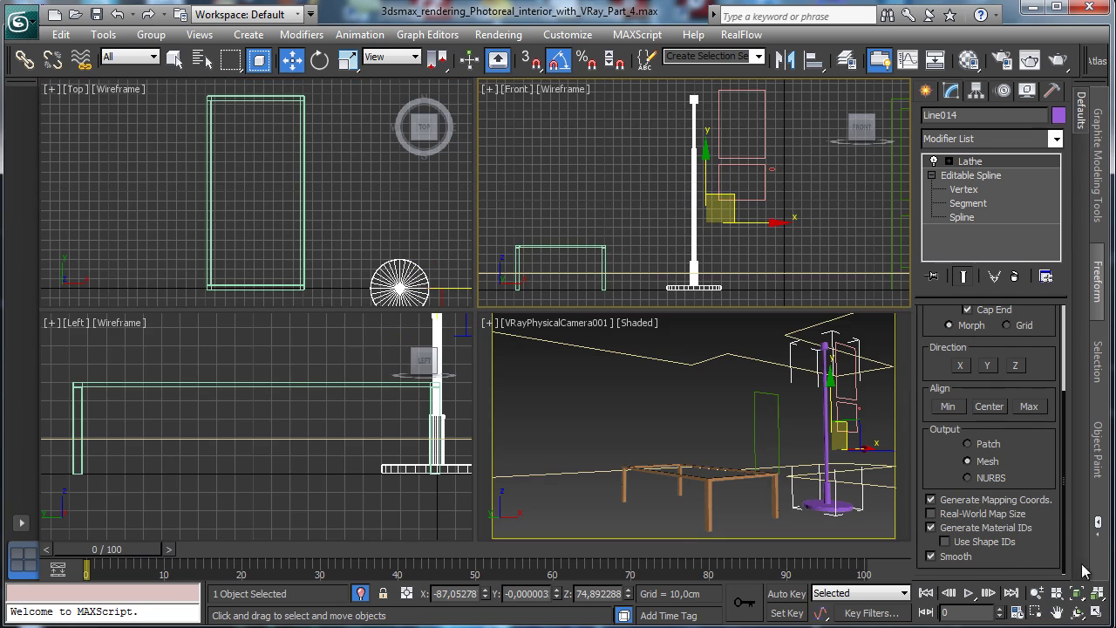
left_click(1097, 613)
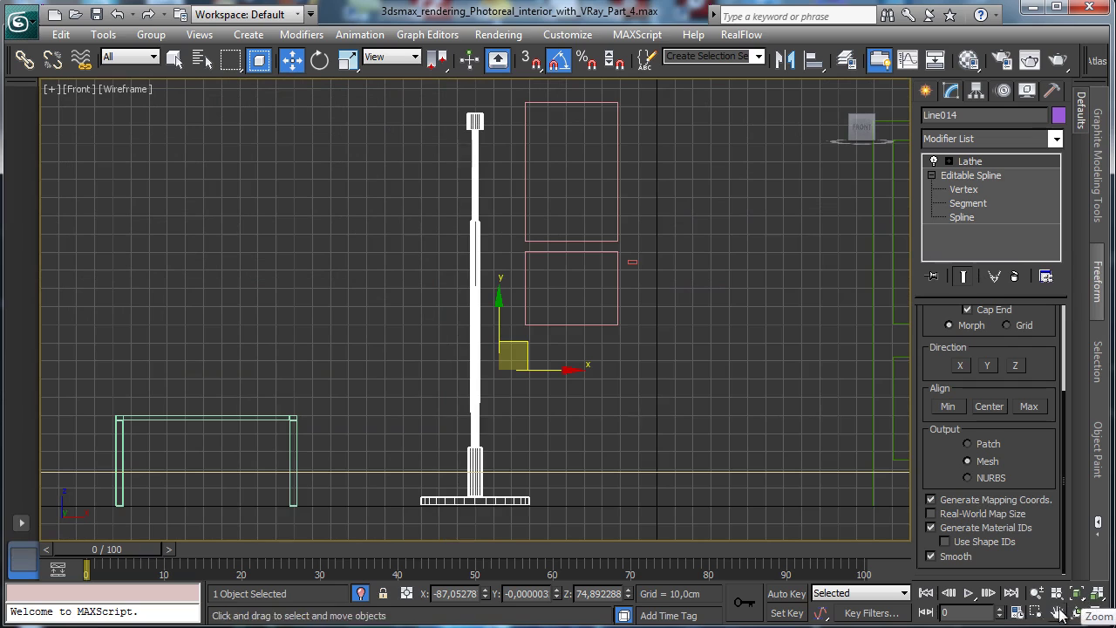
left_click(1056, 613)
left_click_drag(796, 137, 792, 221)
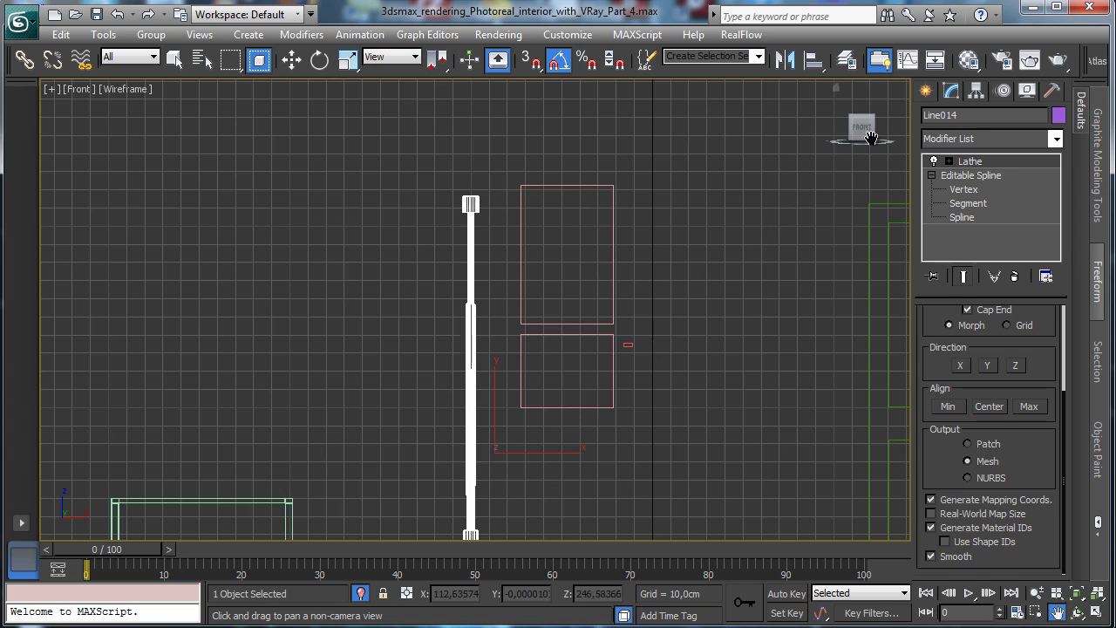
left_click(926, 91)
left_click(953, 119)
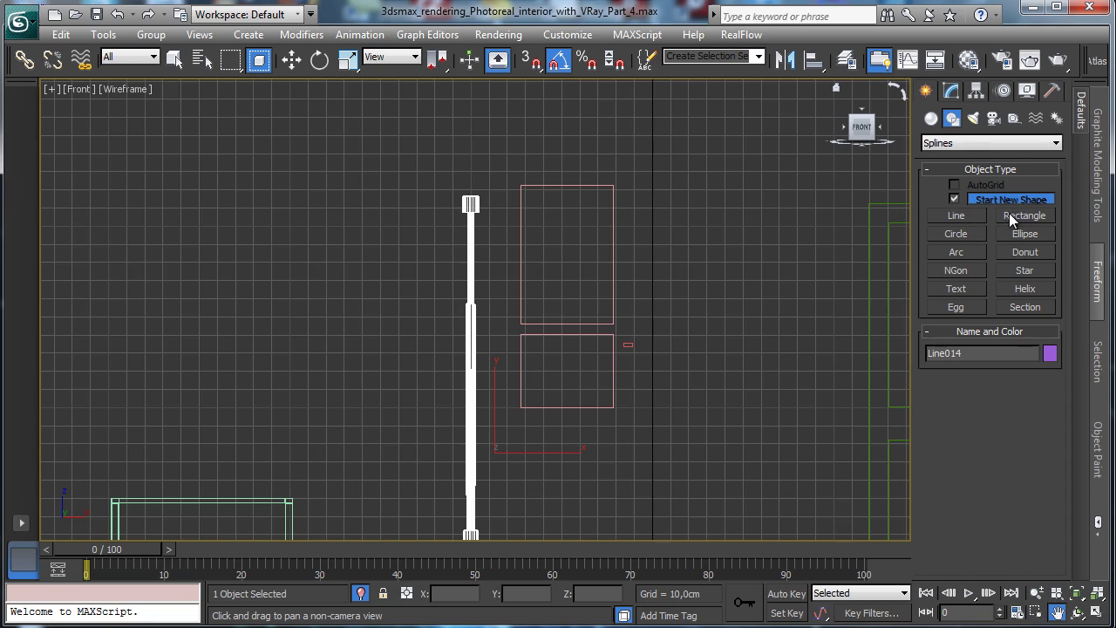
left_click(932, 118)
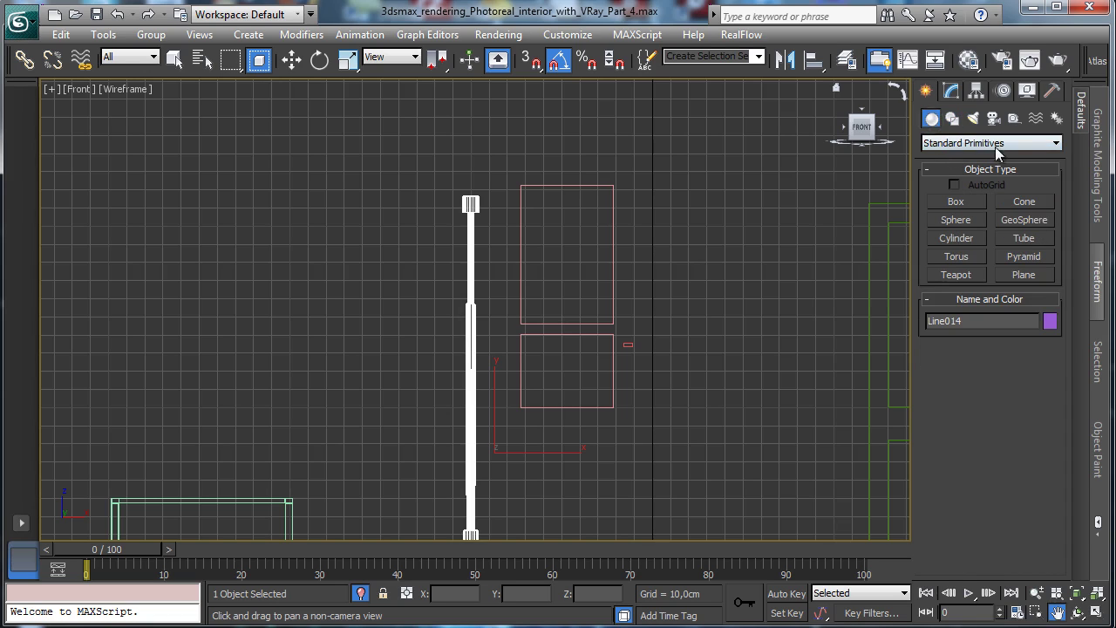
left_click(957, 238)
left_click(1022, 241)
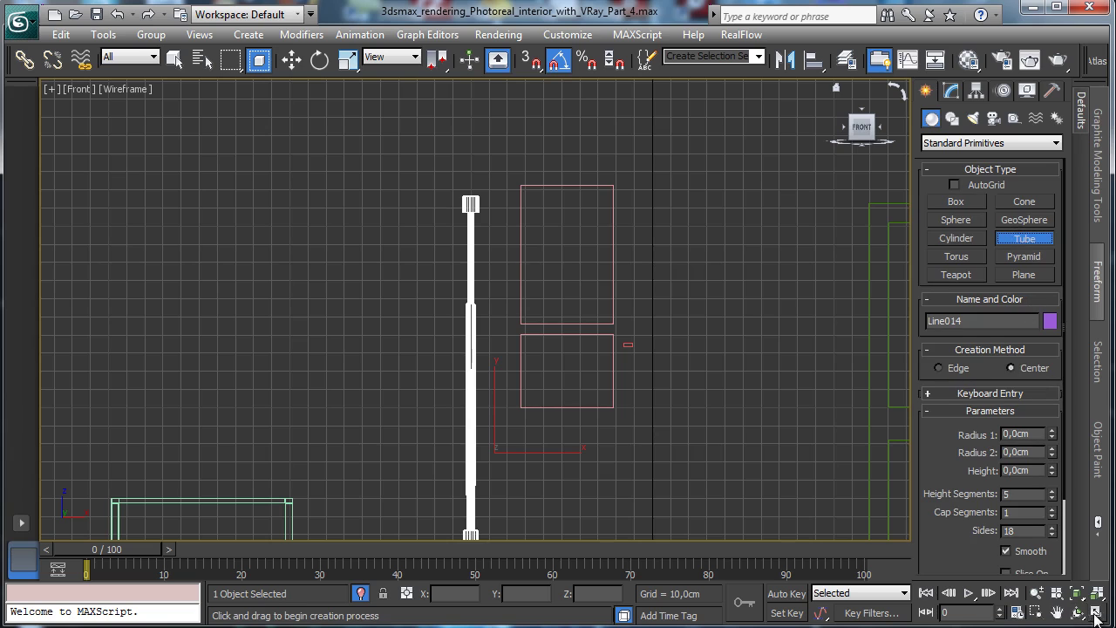
left_click(1097, 613)
left_click(323, 259)
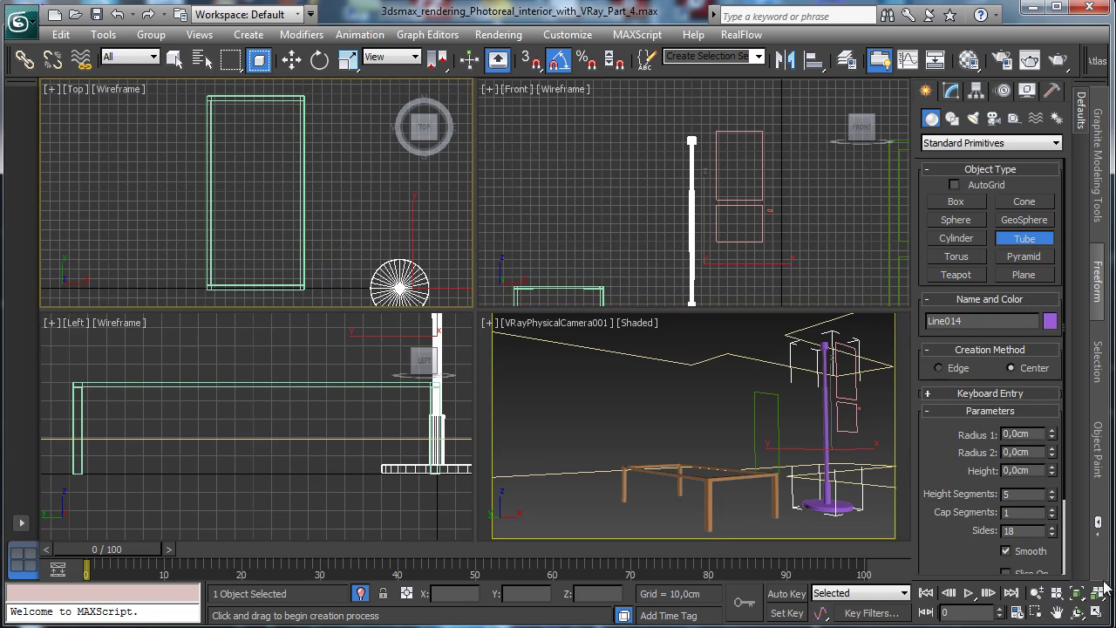
left_click(1098, 594)
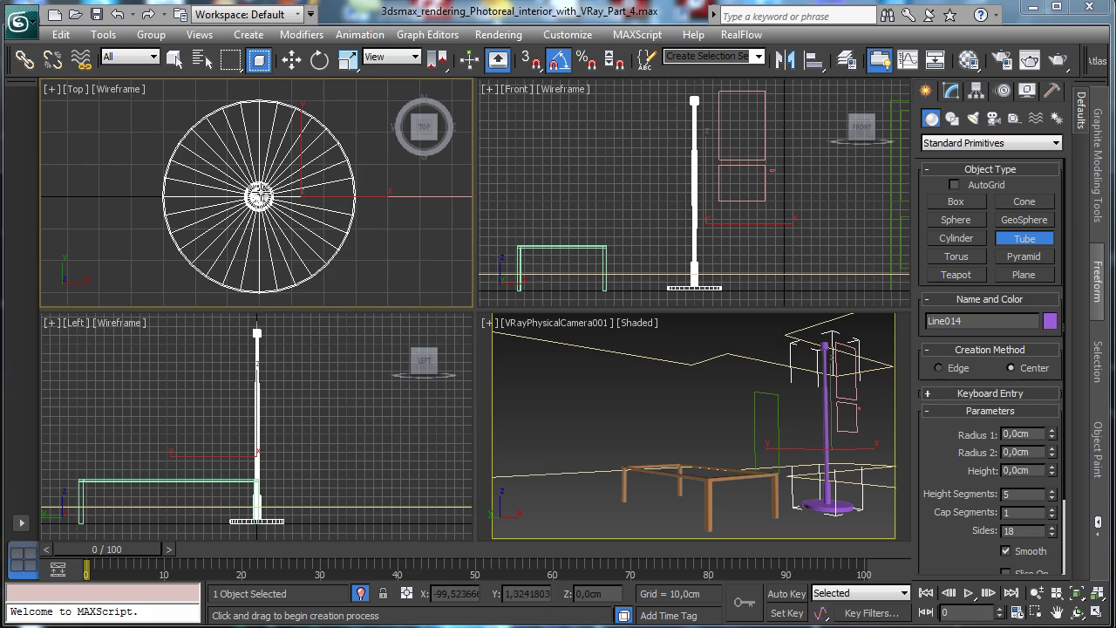
left_click_drag(260, 196, 363, 271)
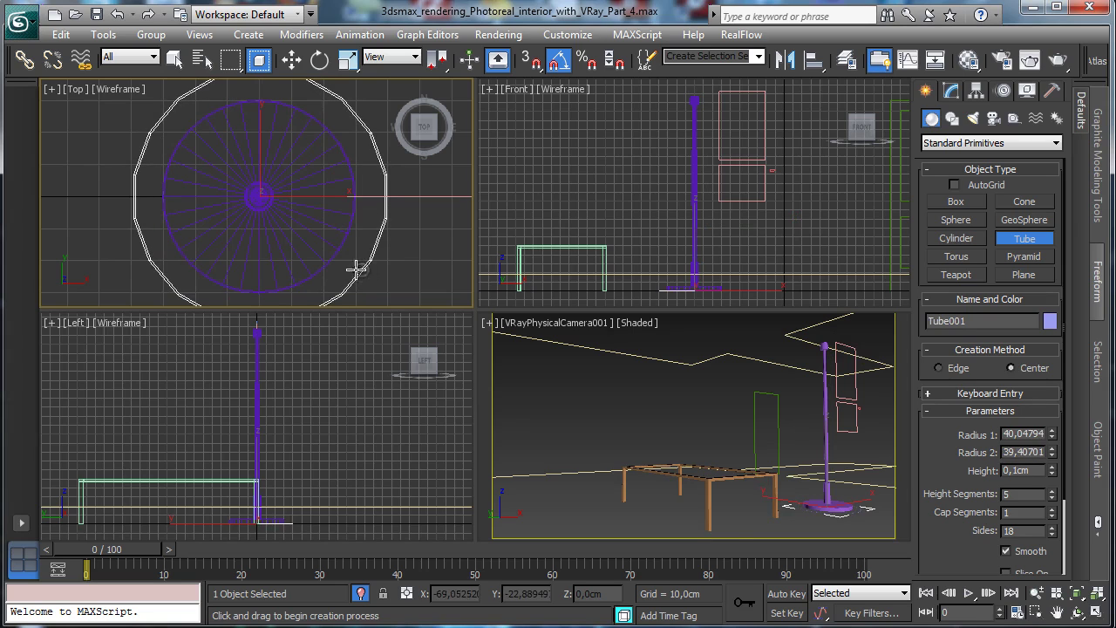
left_click(360, 268)
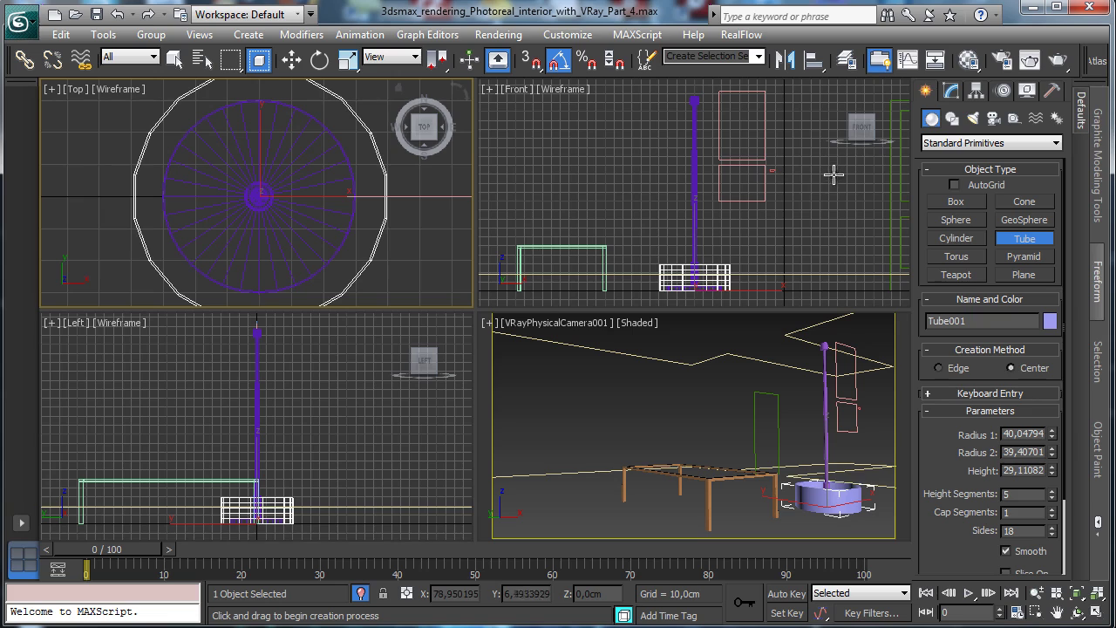
Step: Set the tube's number of sides to 40
left_click(950, 92)
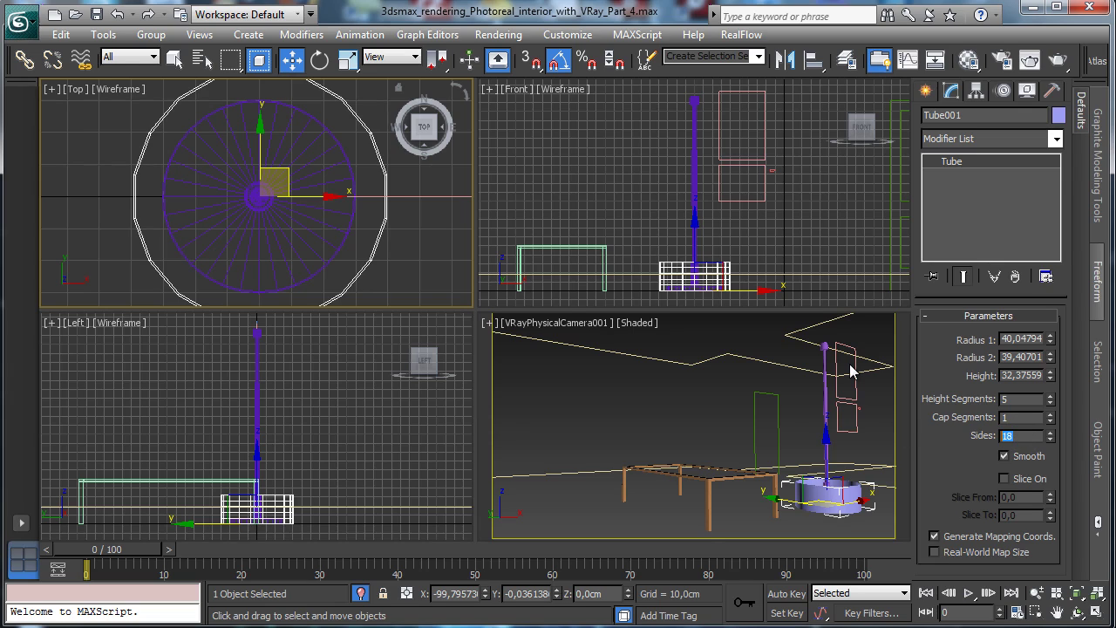
type("36")
key("Return")
type("4")
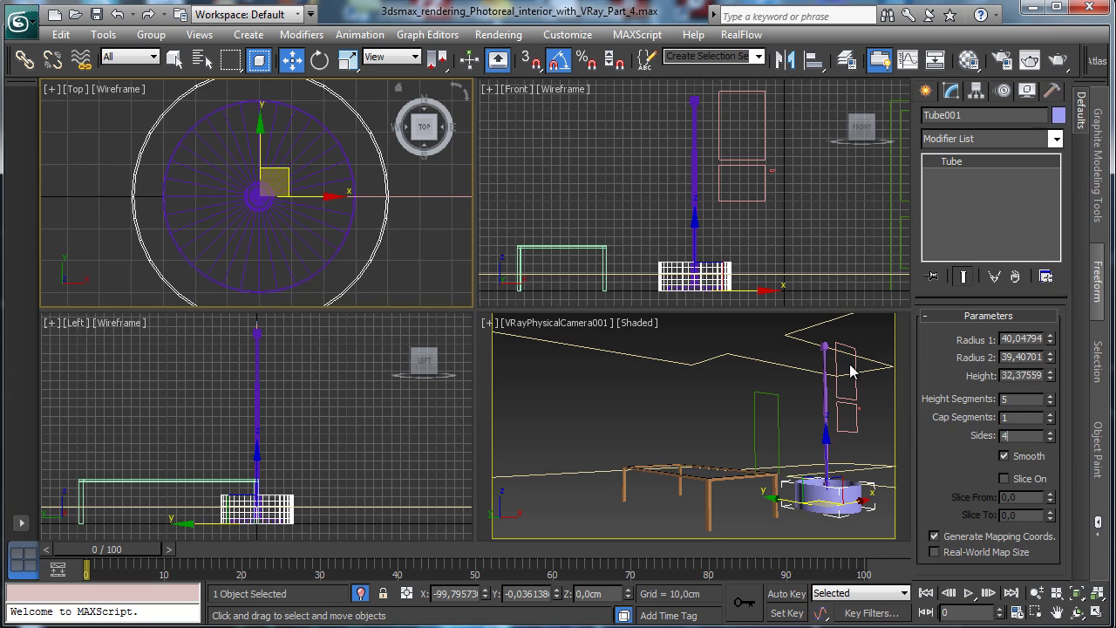
type("0")
key("Return")
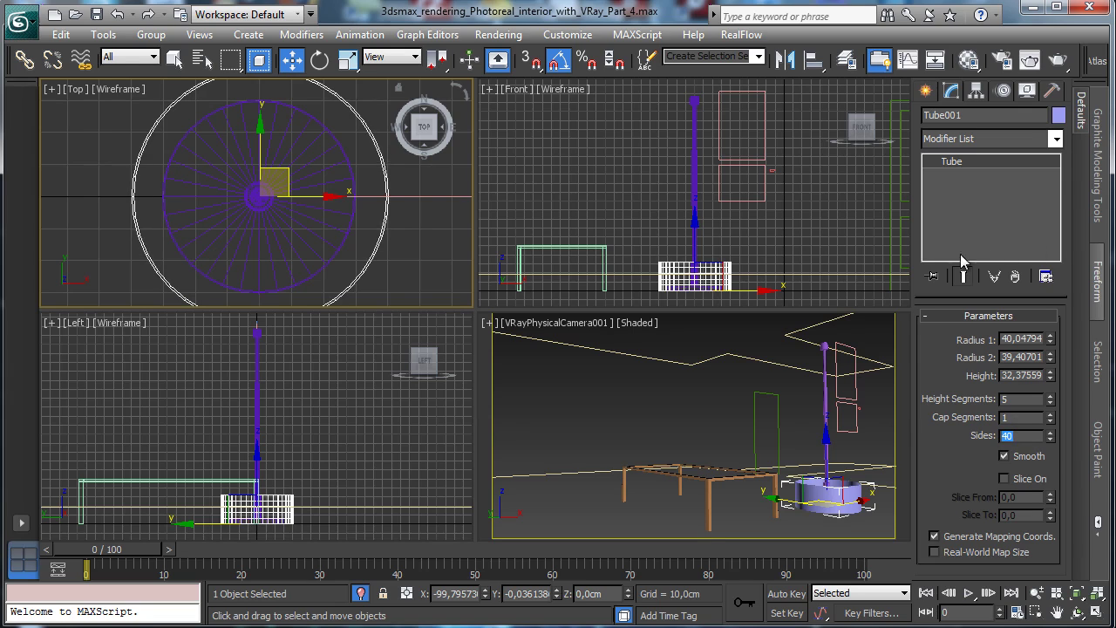
Step: Raise the tube so it surrounds the pole's cap, and reduce its radii to about 30.0 and 29.9 cm
left_click(697, 238)
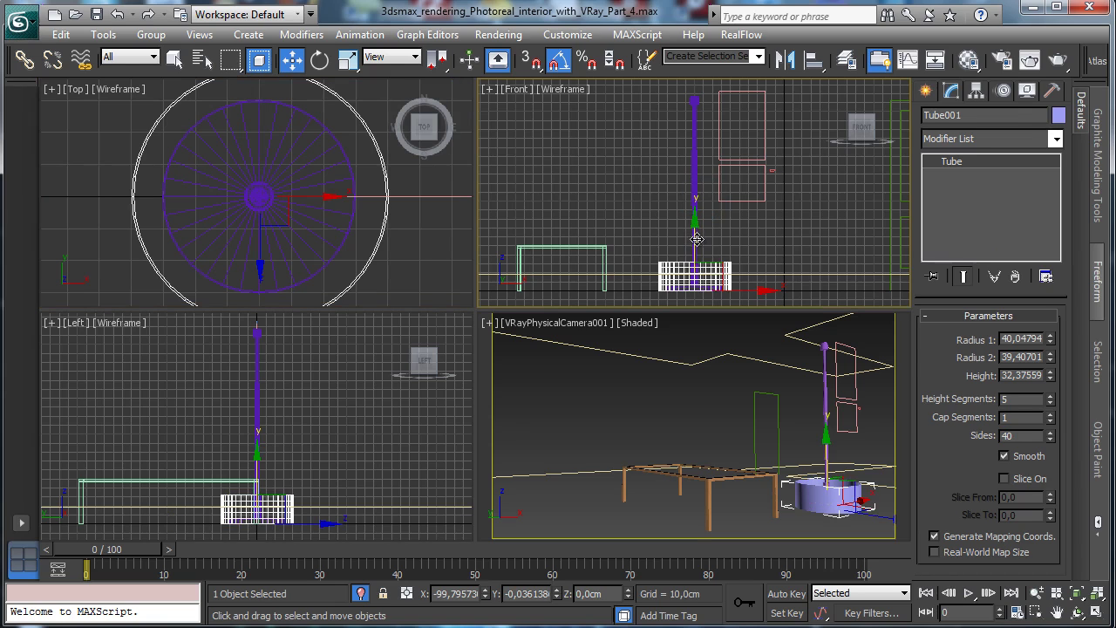
left_click_drag(697, 238, 714, 50)
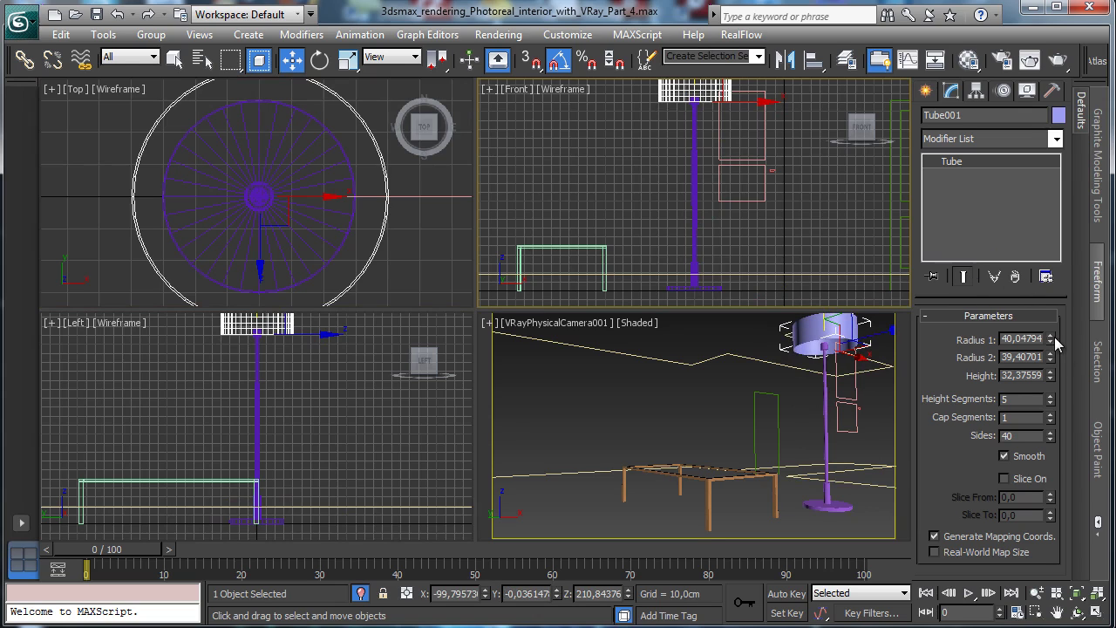
left_click_drag(1056, 339, 1051, 369)
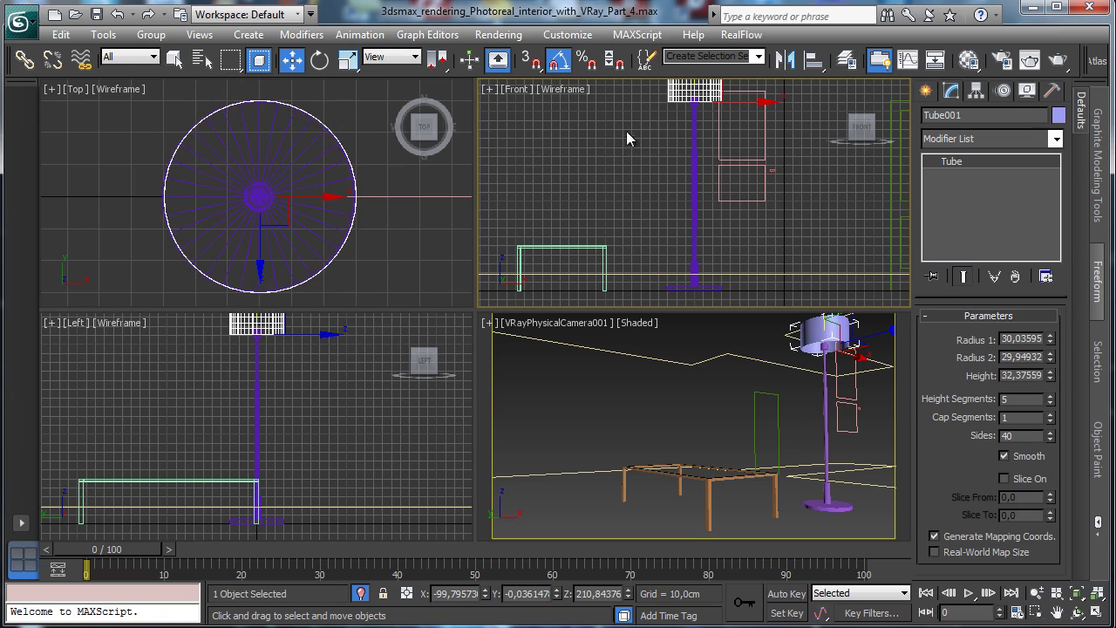
left_click(252, 319)
left_click_drag(255, 318, 255, 323)
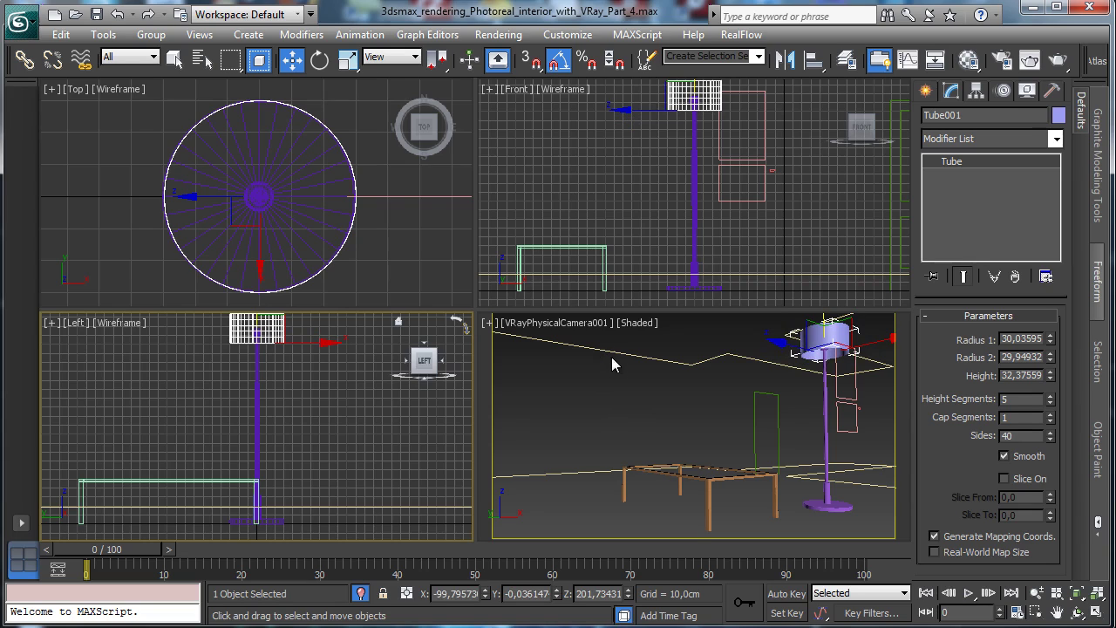
Step: Move the base's outer profile vertices inward to make the base narrower than the tube, and reselect the tube
left_click(709, 290)
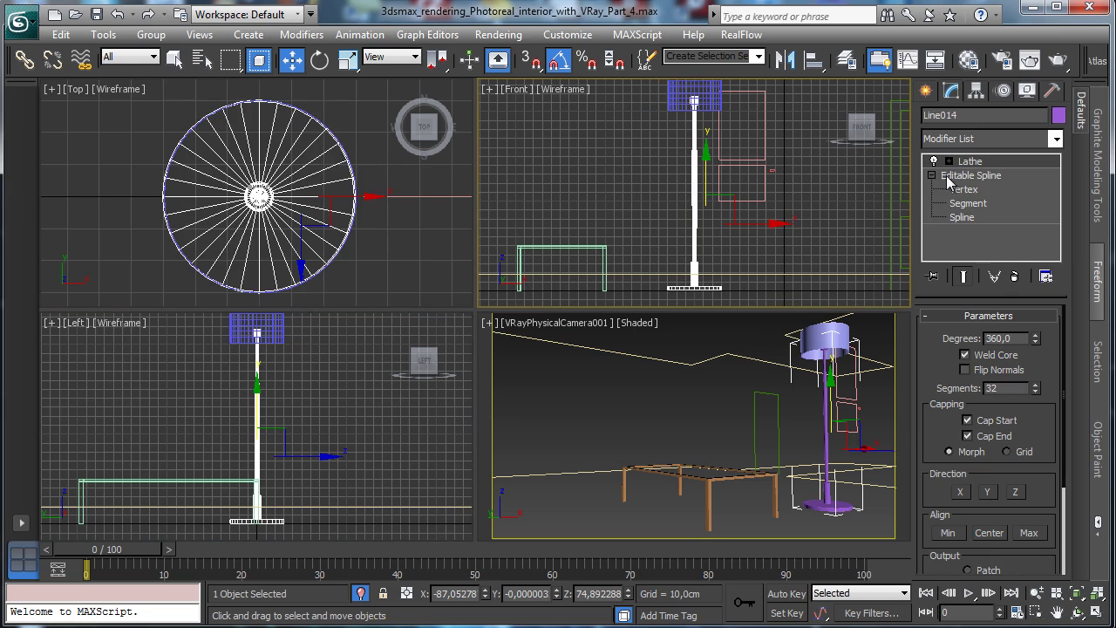
key("1")
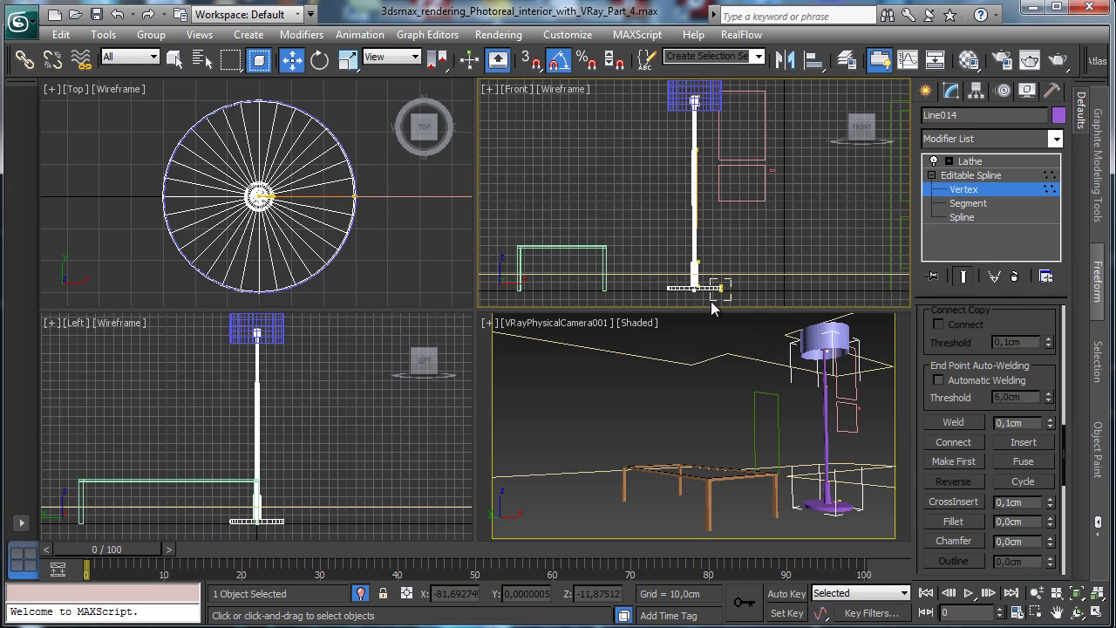
left_click(720, 289)
mouse_move(759, 288)
left_mouse_down()
mouse_move(737, 289)
mouse_move(762, 289)
left_mouse_up()
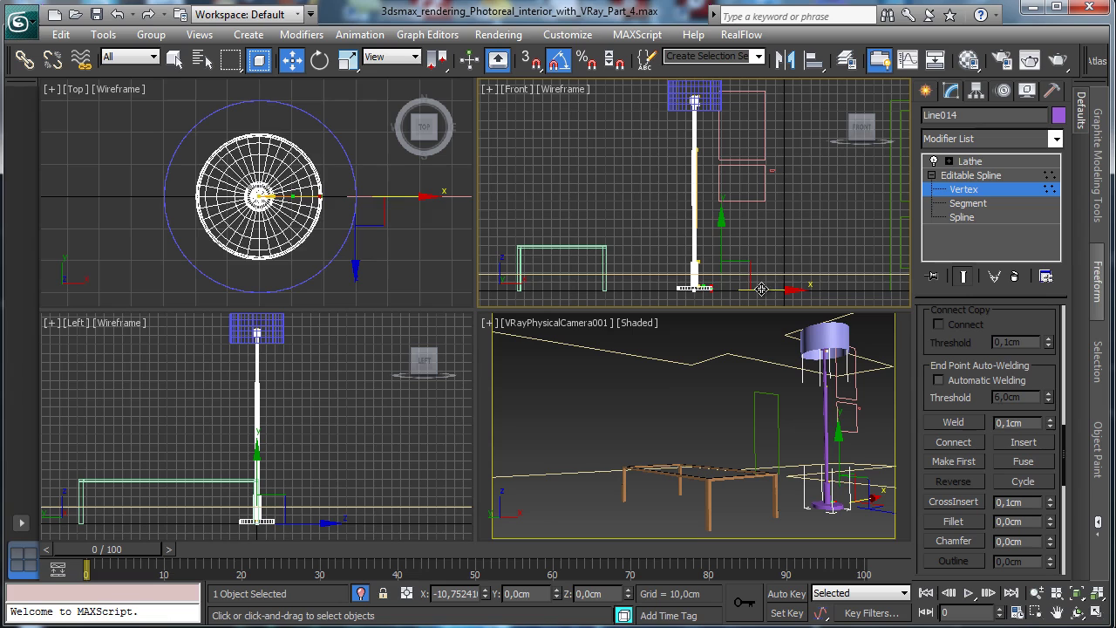
left_click(981, 194)
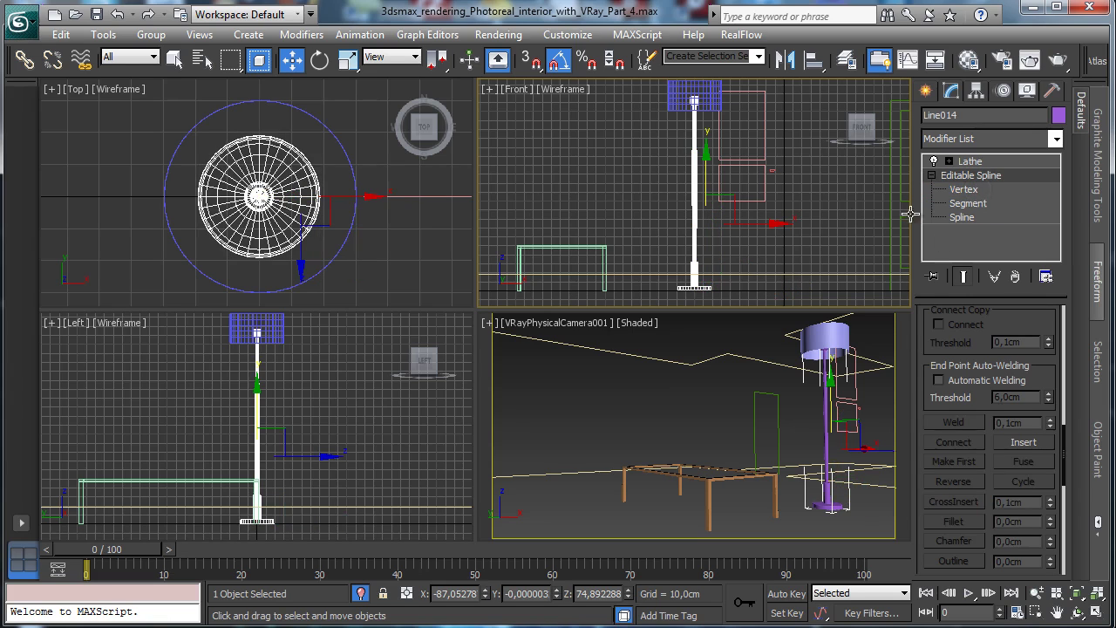
left_click(280, 327)
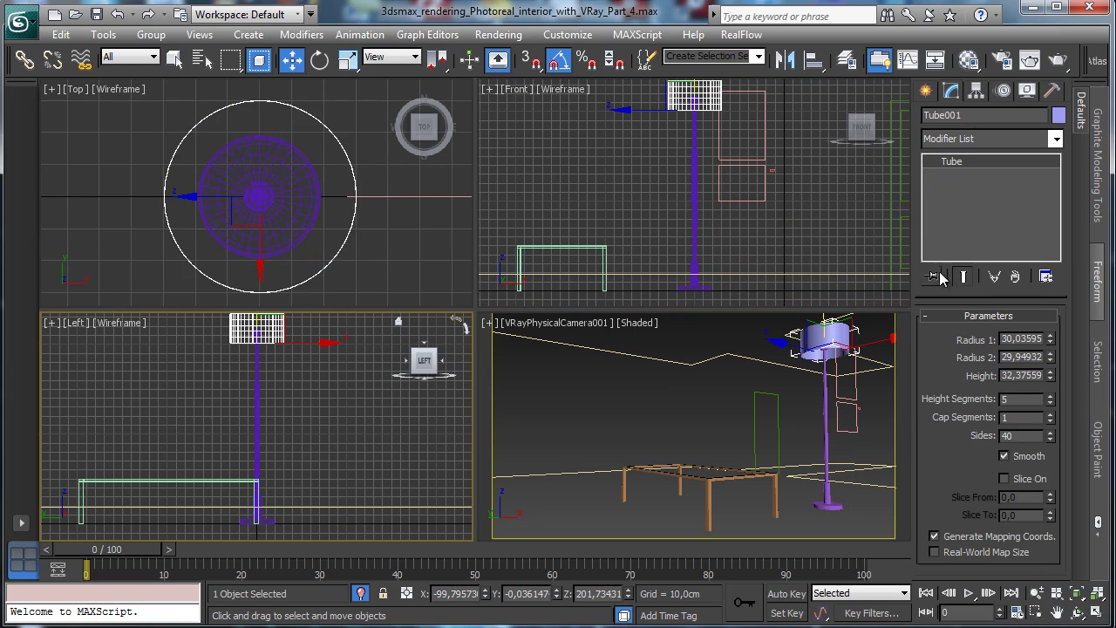
left_click(1054, 140)
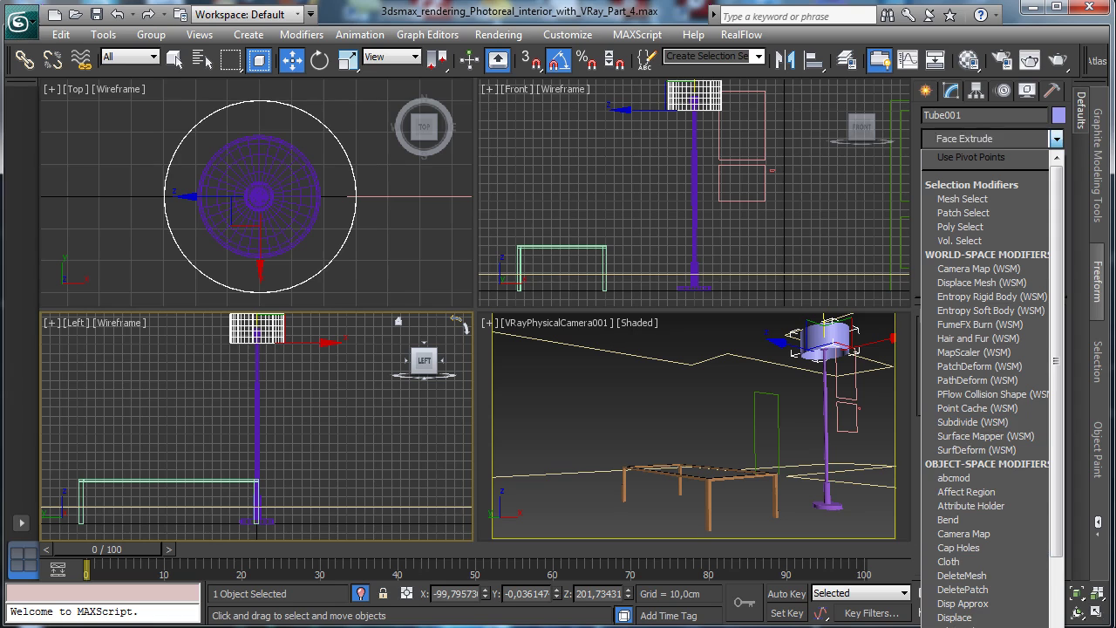
key("Return")
left_click(1015, 276)
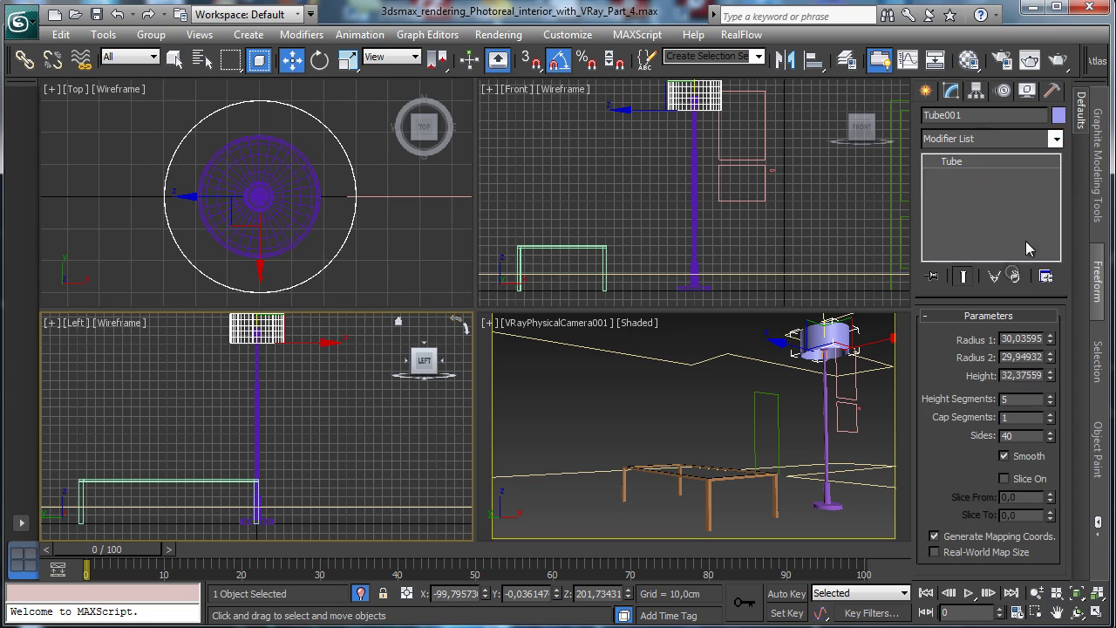
Step: Add an Edit Poly modifier to the tube
left_click(1056, 139)
left_click(968, 627)
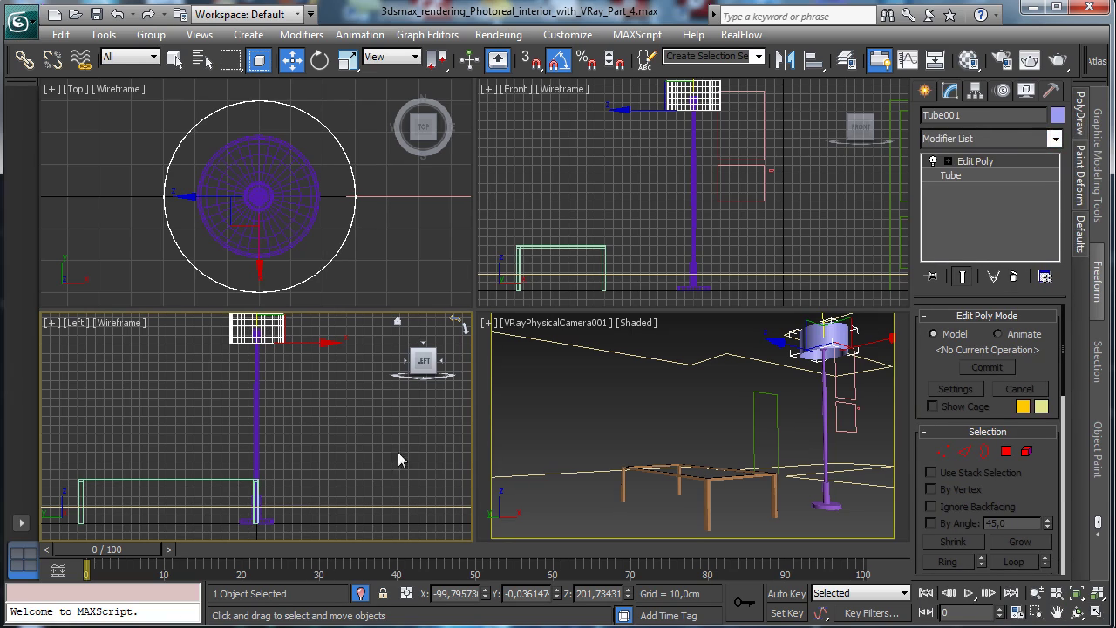
left_click(1057, 593)
left_click(1076, 598)
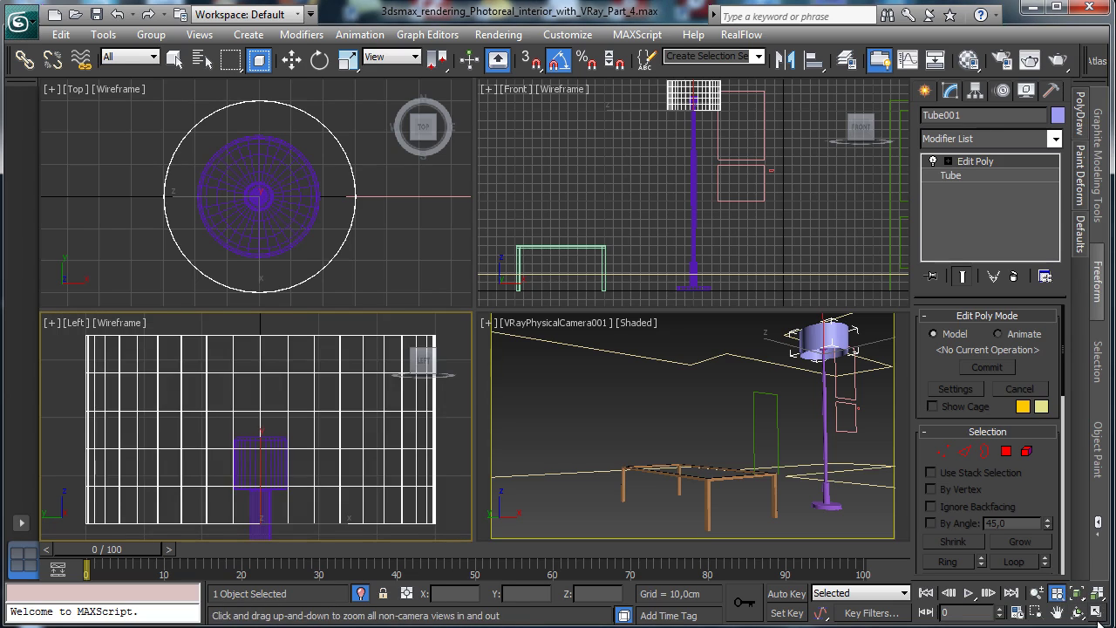
Step: Select the edges around the tube's upper and lower rims
left_click(1099, 616)
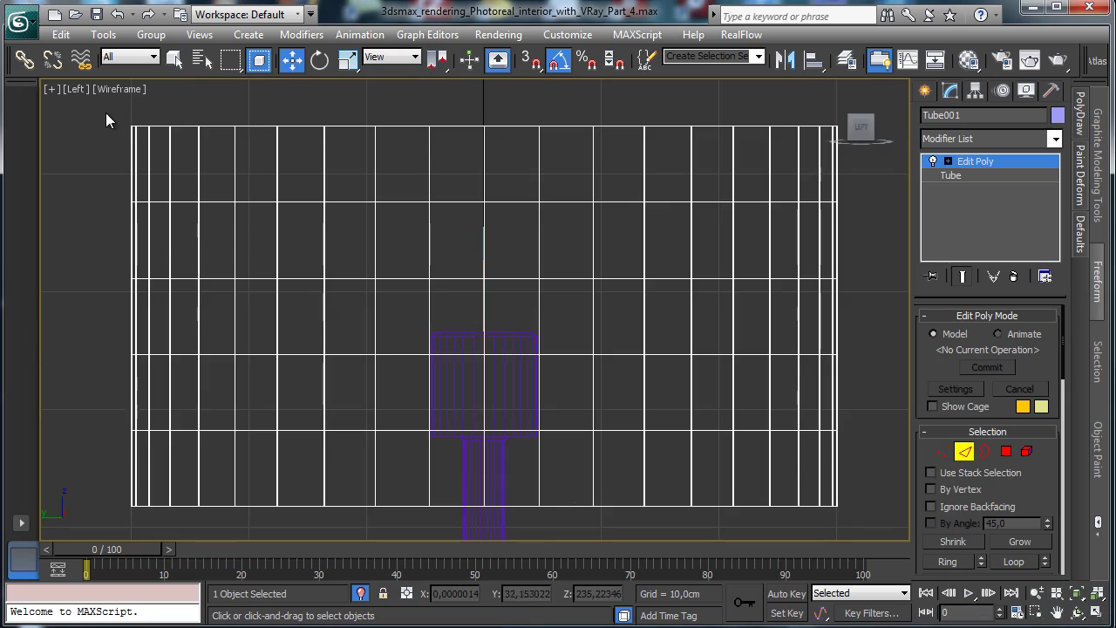
left_click_drag(105, 113, 851, 141)
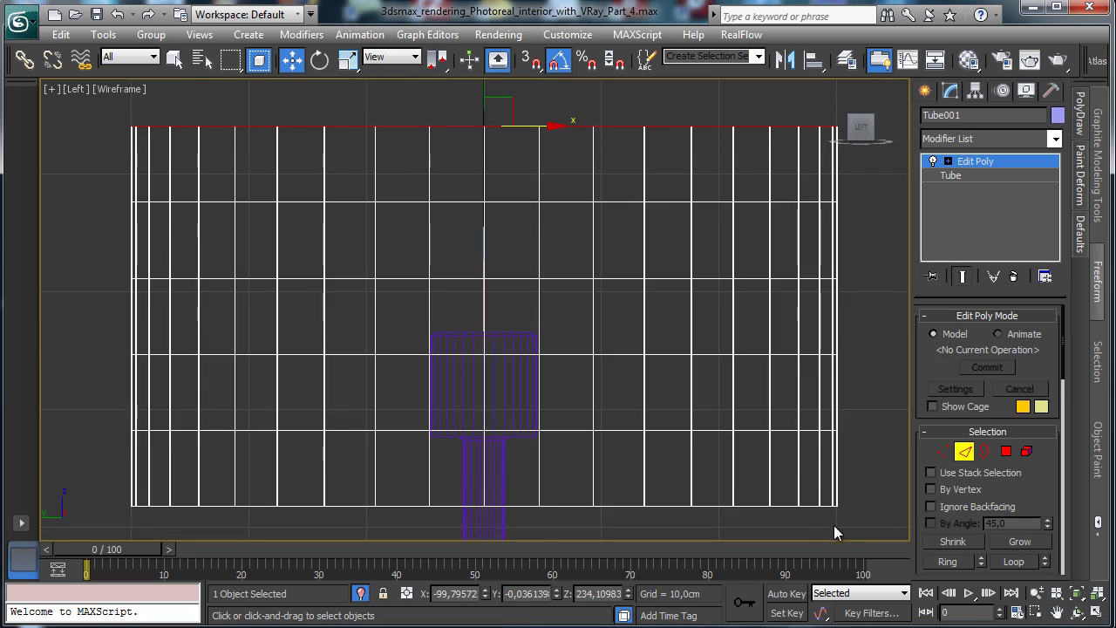
left_click_drag(866, 510, 109, 479, "ctrl")
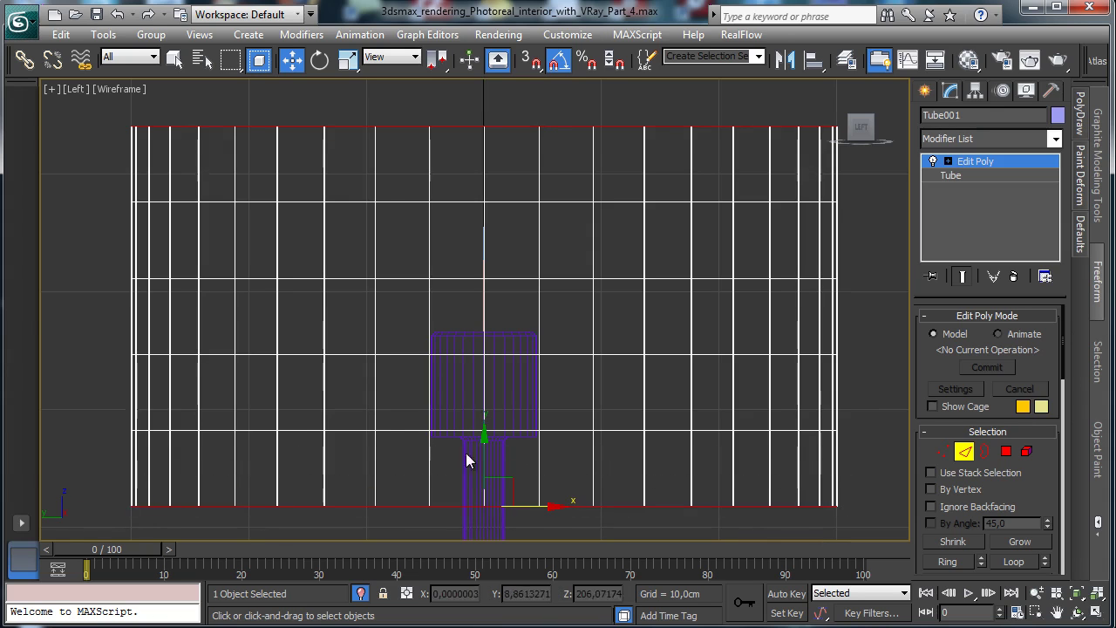
left_click(1097, 613)
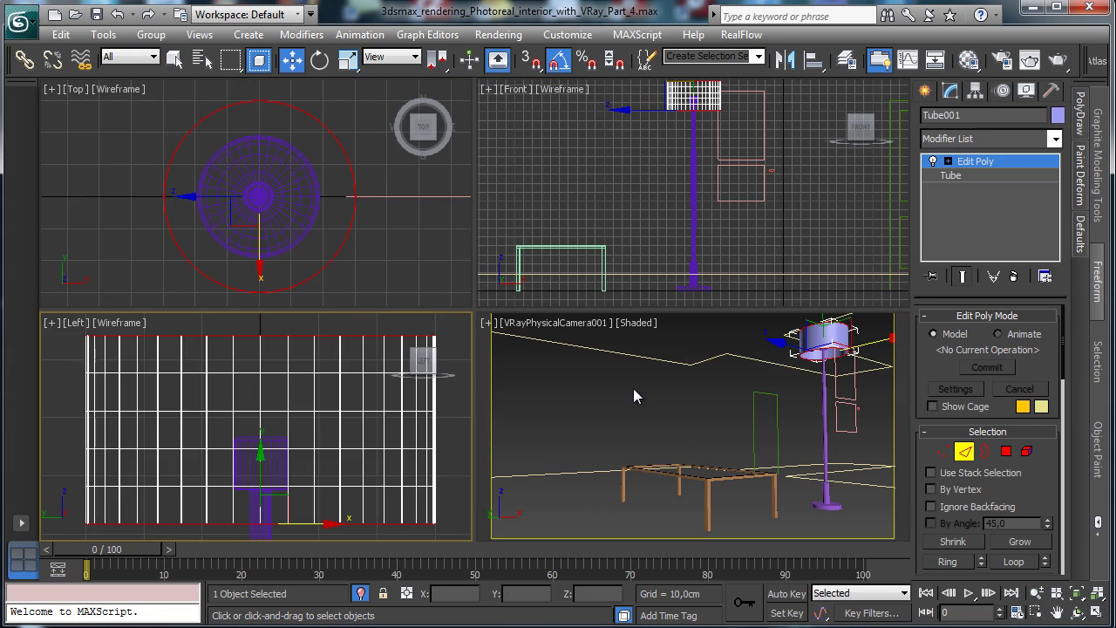
Step: Switch the camera view to Perspective and frame the tube's upper rim closely from above
right_click(633, 393)
key("v")
left_click(619, 394)
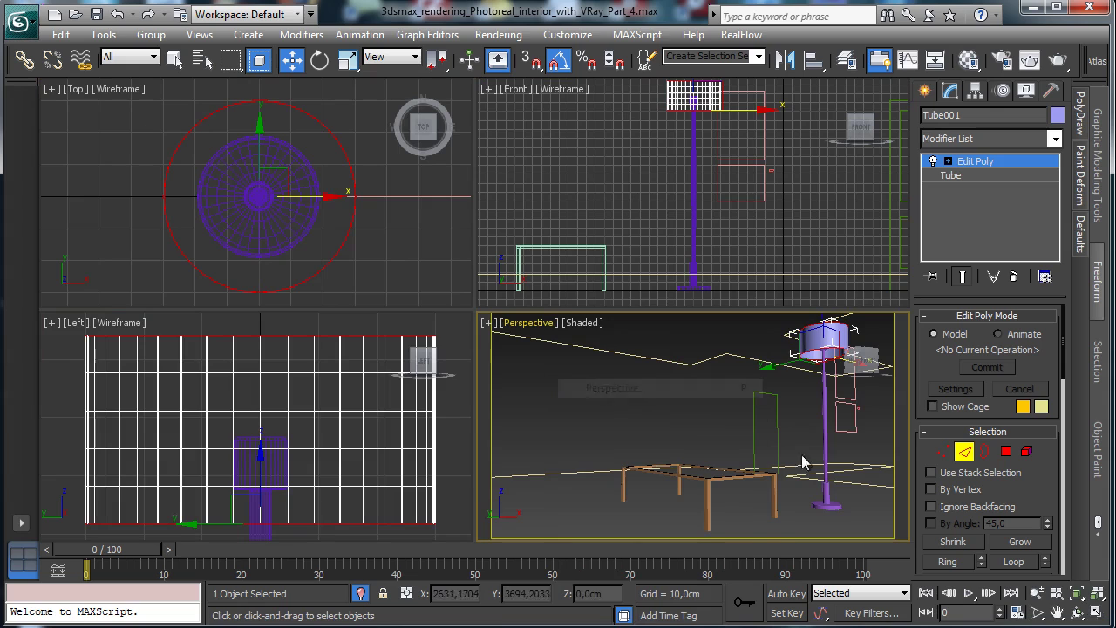
right_click(1079, 600)
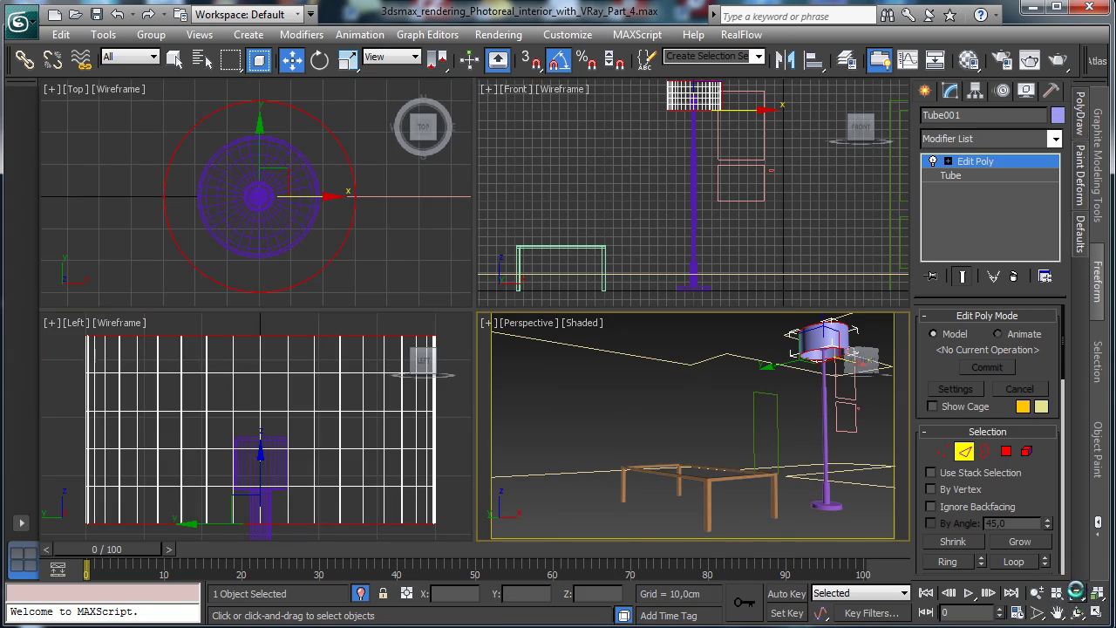
key("Escape")
left_click(1079, 593)
left_click(1079, 613)
left_click_drag(722, 455, 731, 497)
left_click(1096, 613)
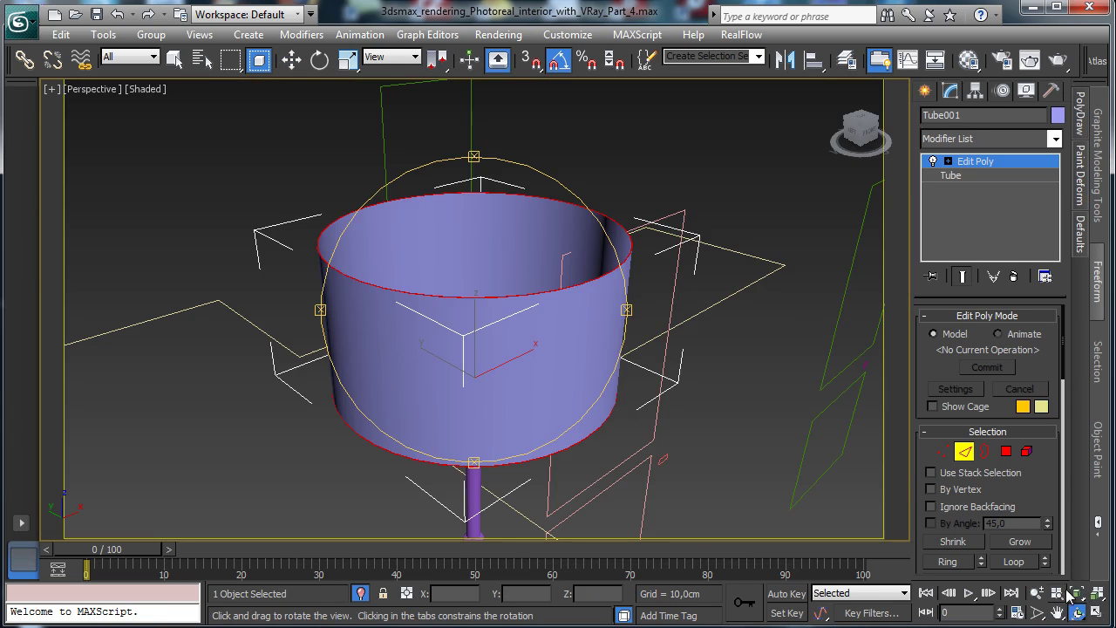
left_click(1036, 593)
left_click_drag(449, 315, 429, 266)
left_click_drag(1045, 484, 1038, 365)
Step: Chamfer the selected rim edges of the tube by 0.15 cm with 2 segments, and leave edge editing
scroll(1003, 401, "down", 3)
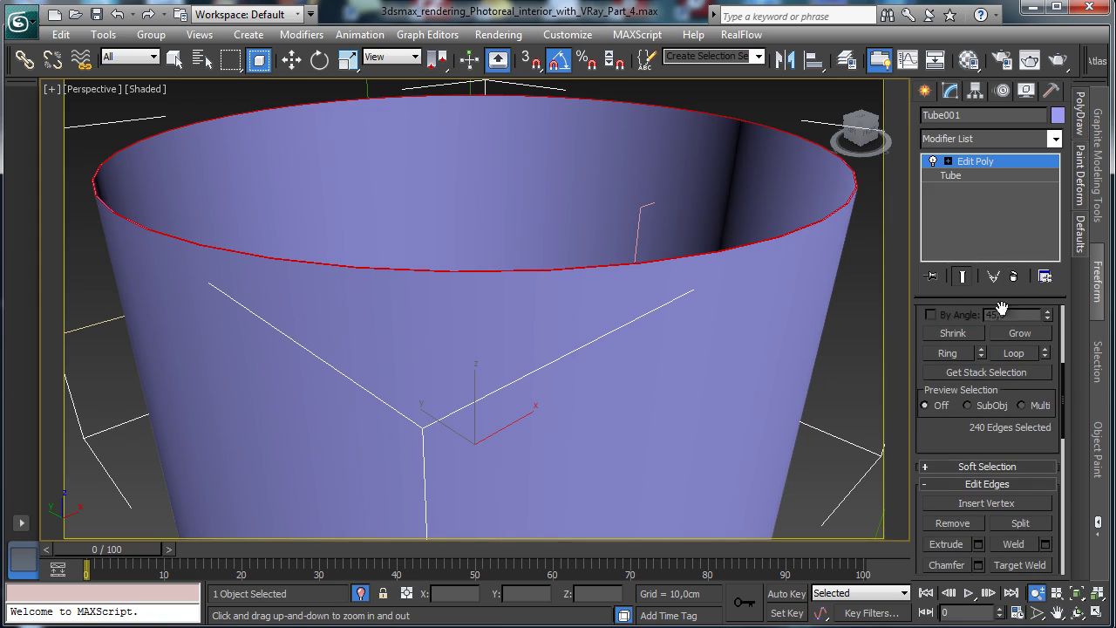
scroll(960, 436, "down", 2)
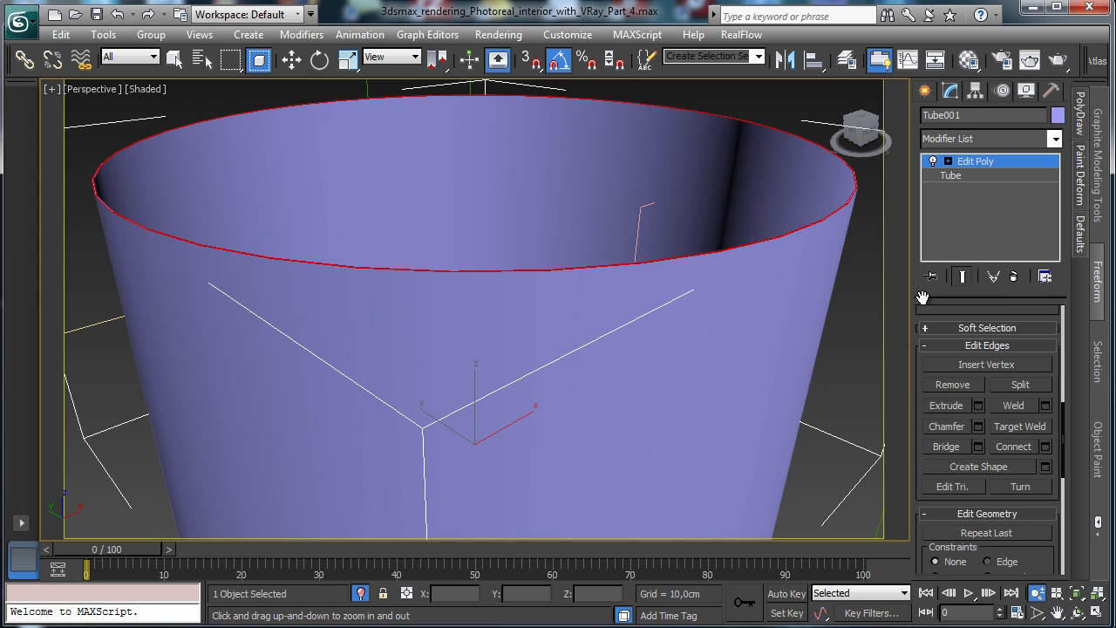
left_click(977, 426)
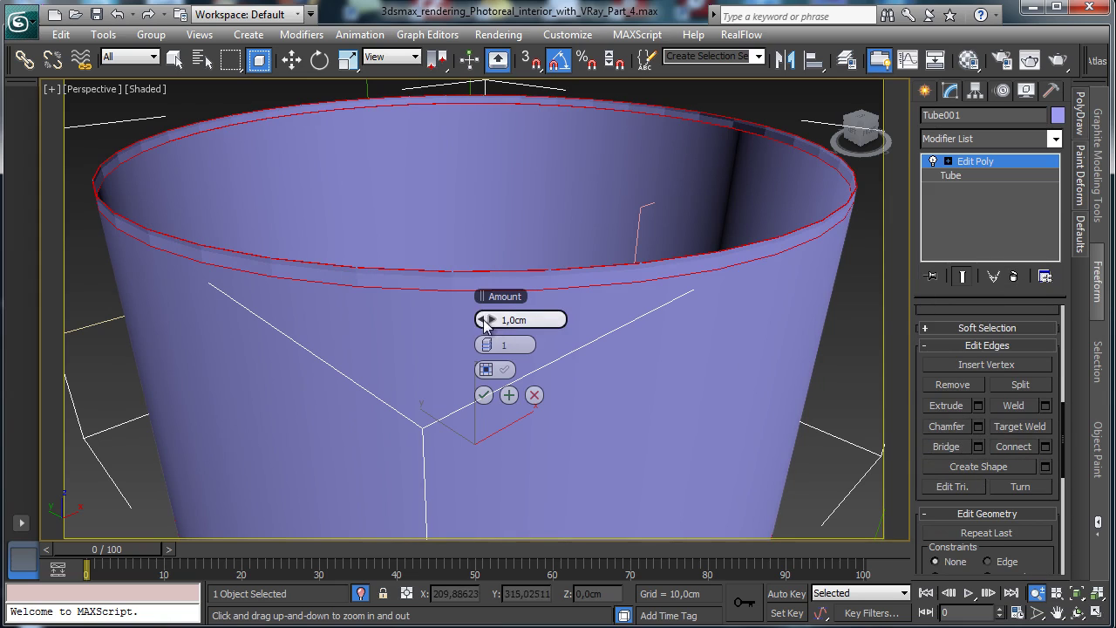
left_click_drag(485, 322, 444, 317)
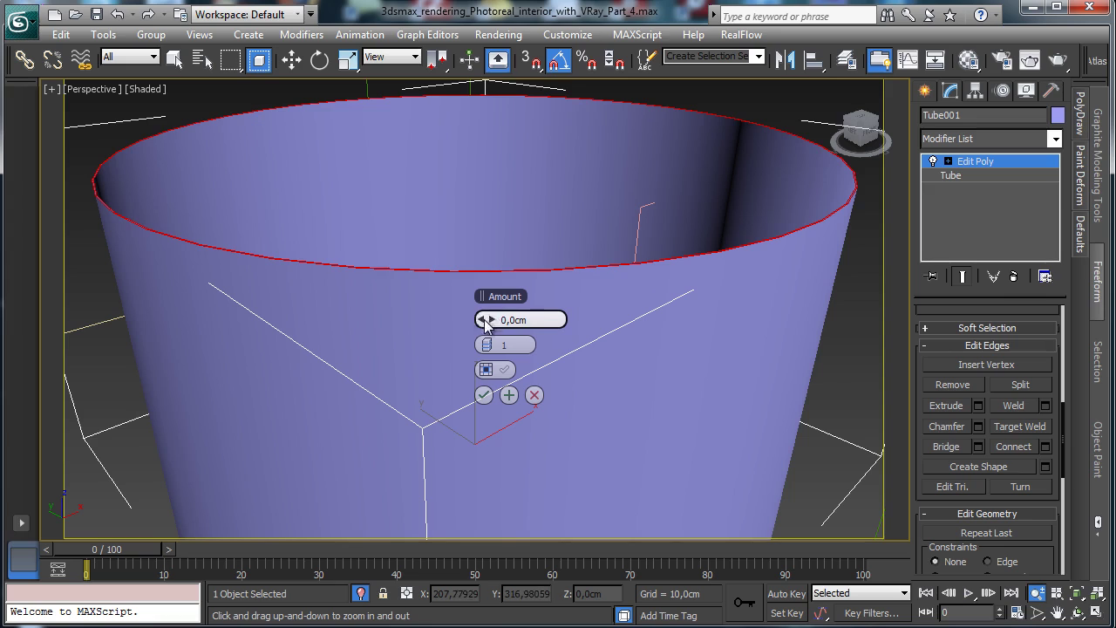
left_click_drag(488, 317, 490, 325)
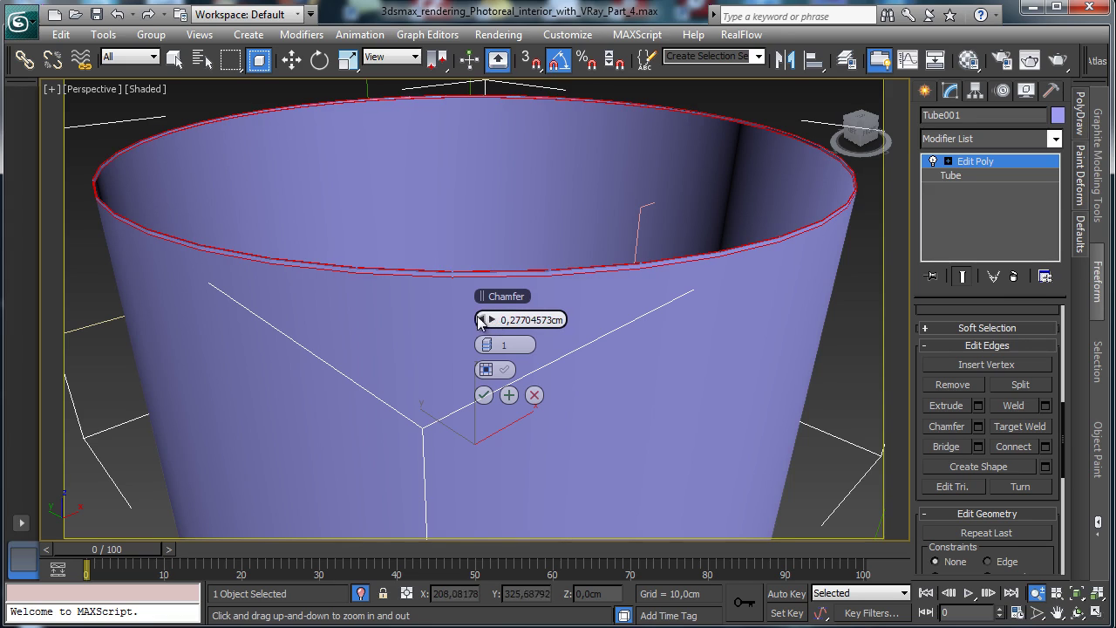
left_click_drag(477, 318, 490, 314)
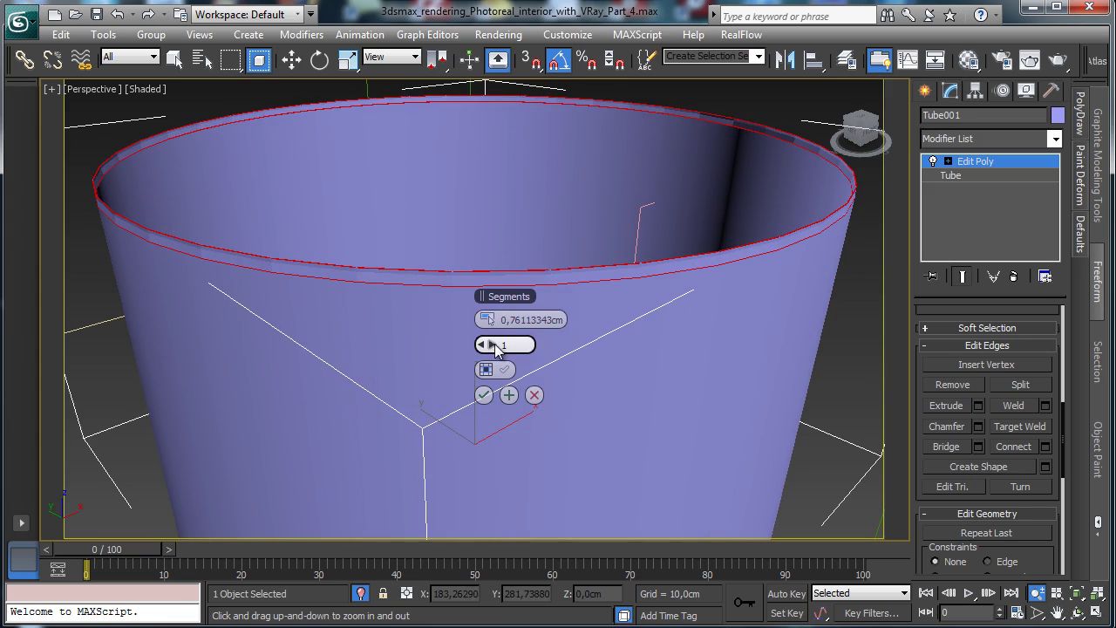
left_click(491, 341)
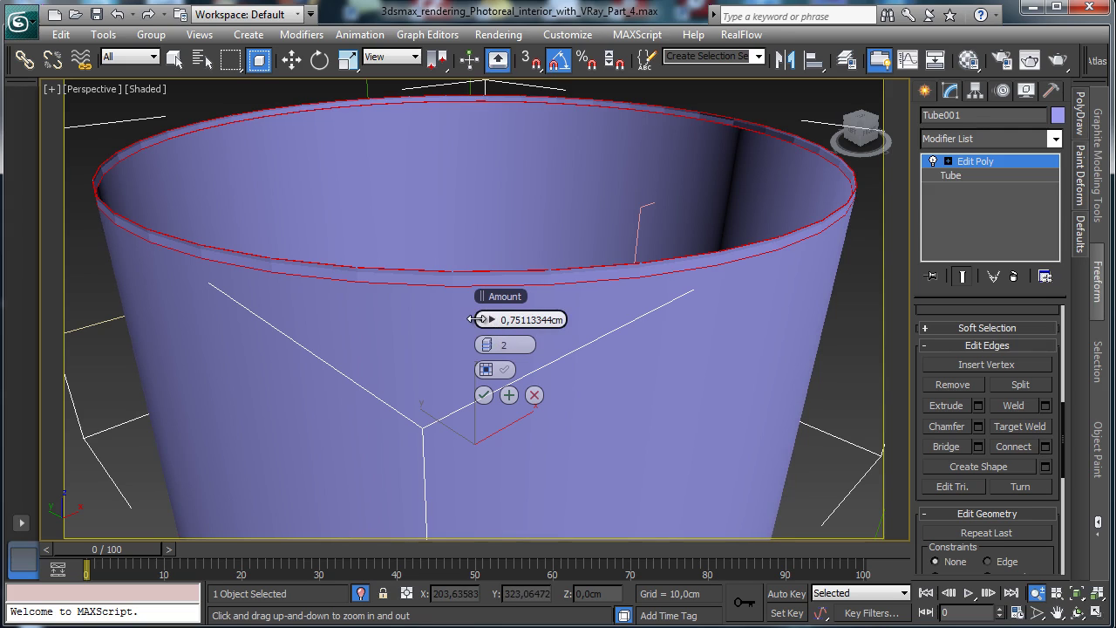
left_click_drag(473, 317, 609, 323)
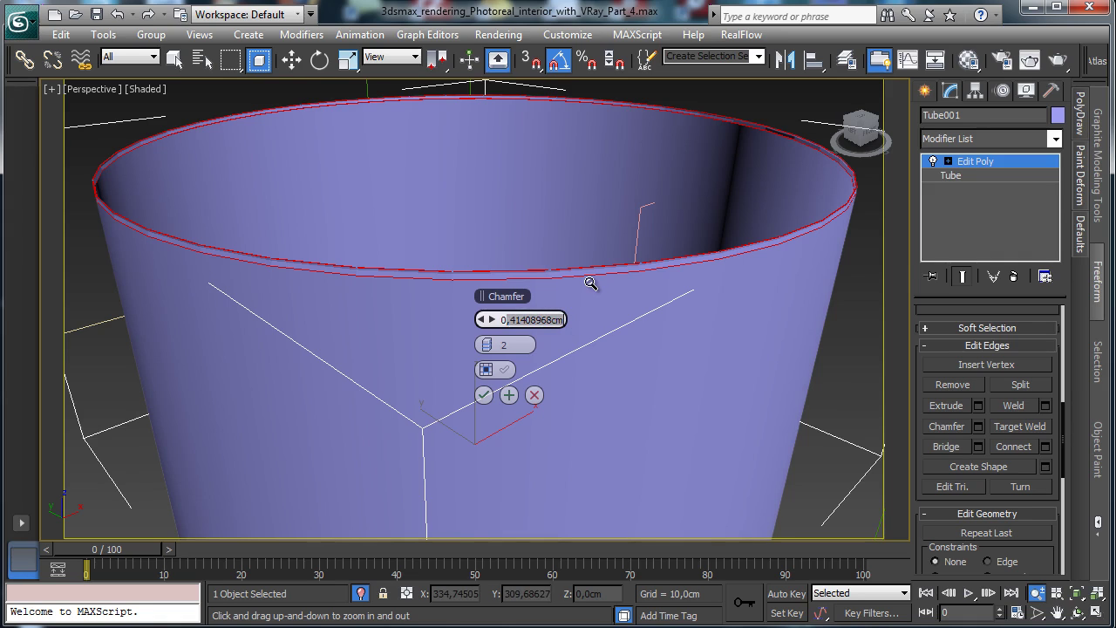
type("1")
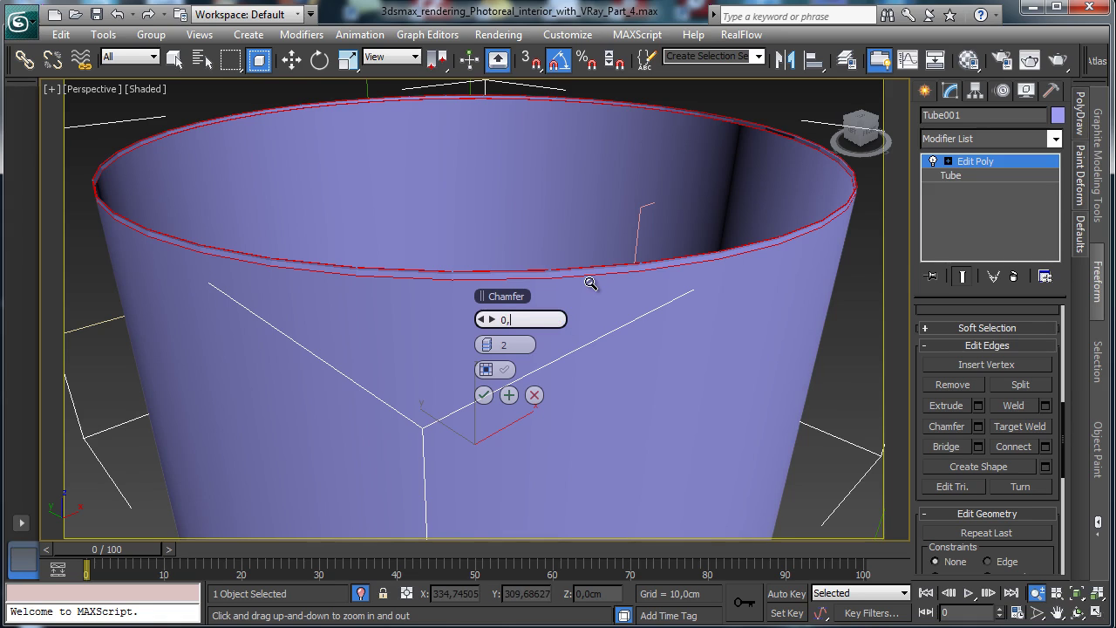
type("5")
key("Return")
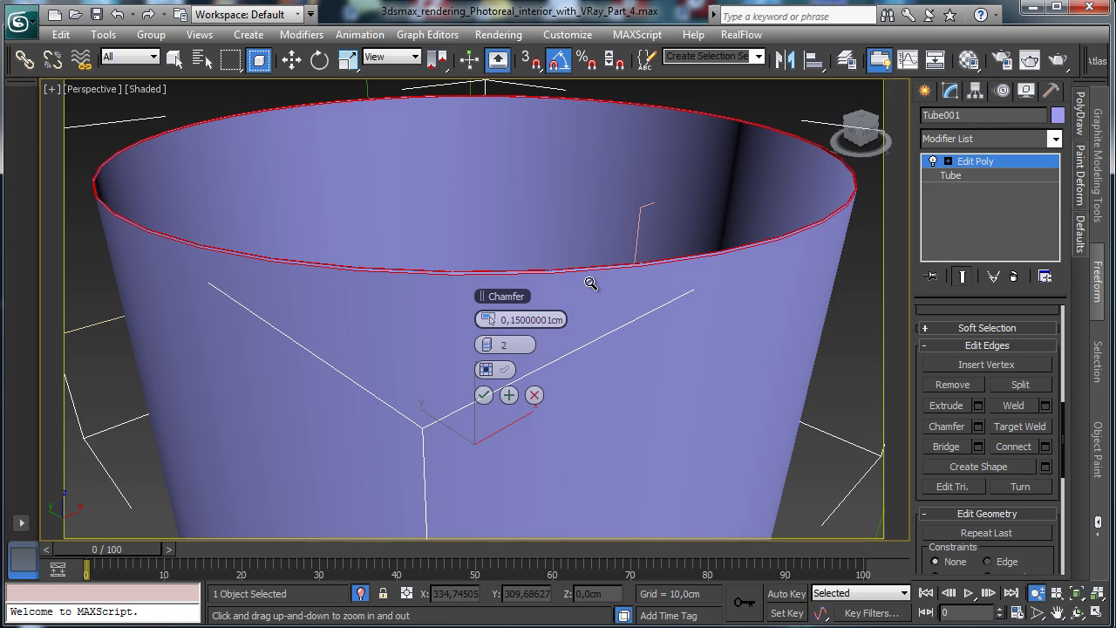
left_click(484, 395)
left_click(999, 162)
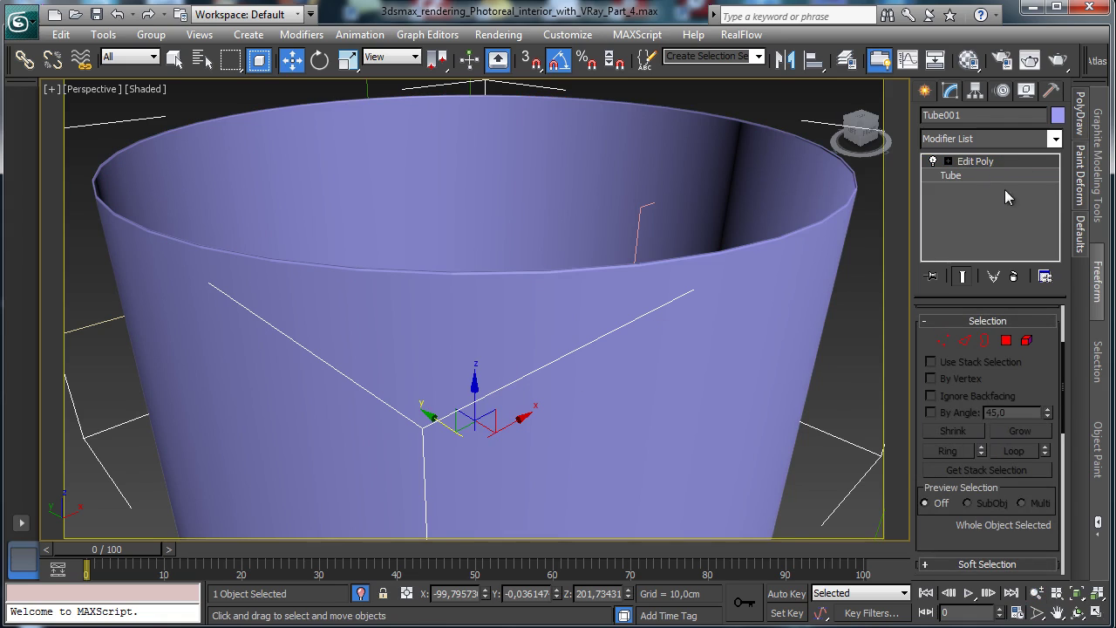
Step: Restore the four-view layout and return the Perspective view to VRayPhysicalCamera001
left_click(1098, 613)
left_click(538, 324)
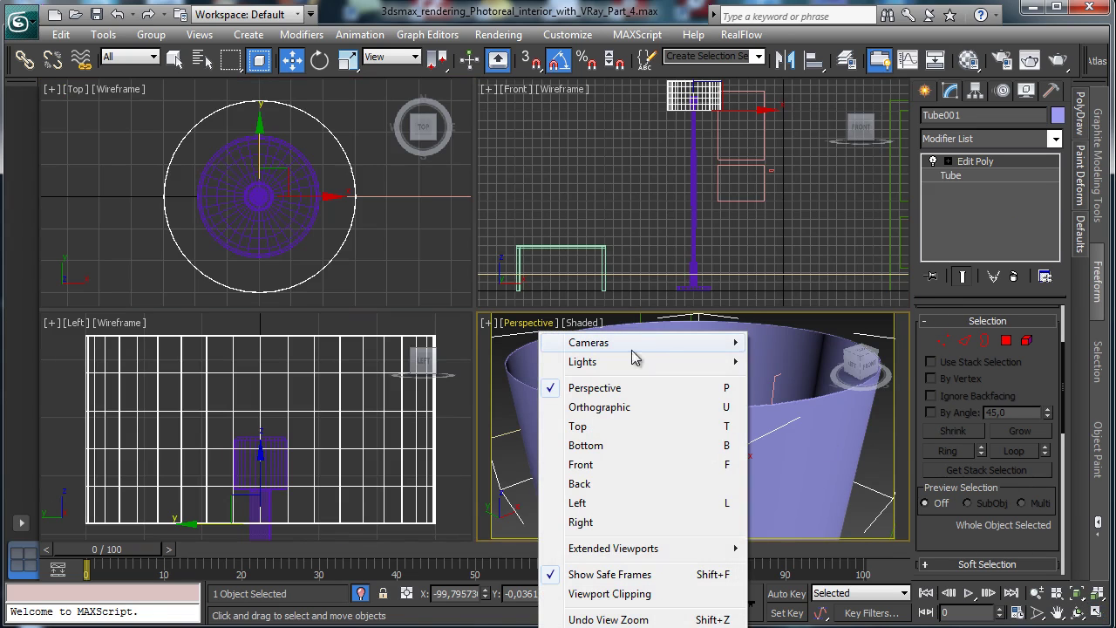
mouse_move(615, 339)
left_click(841, 362)
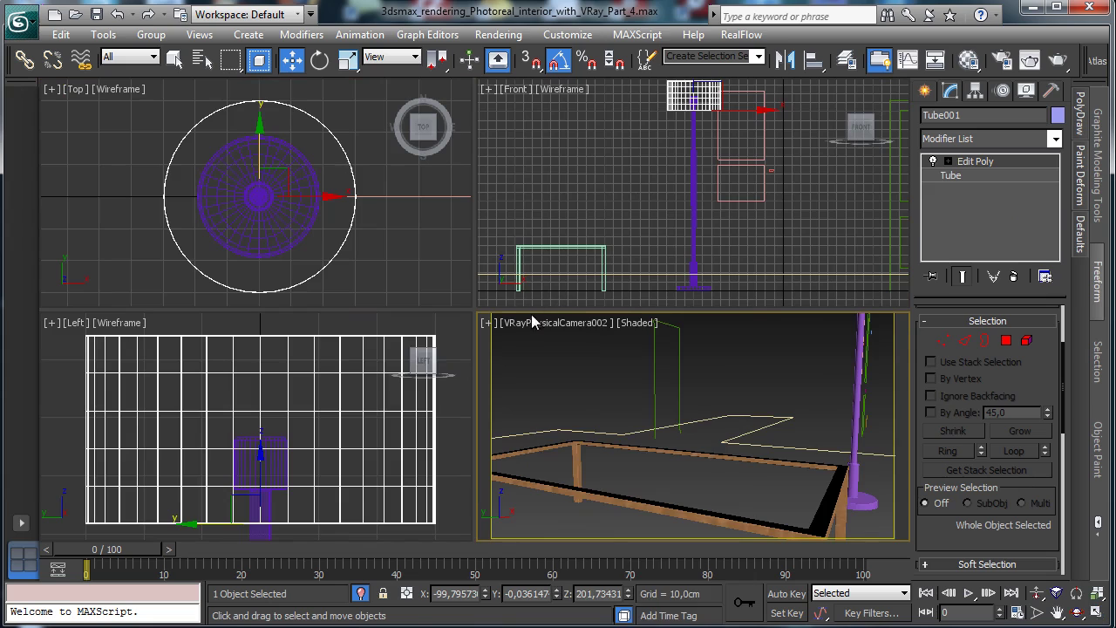
left_click(534, 322)
mouse_move(576, 341)
left_click(816, 343)
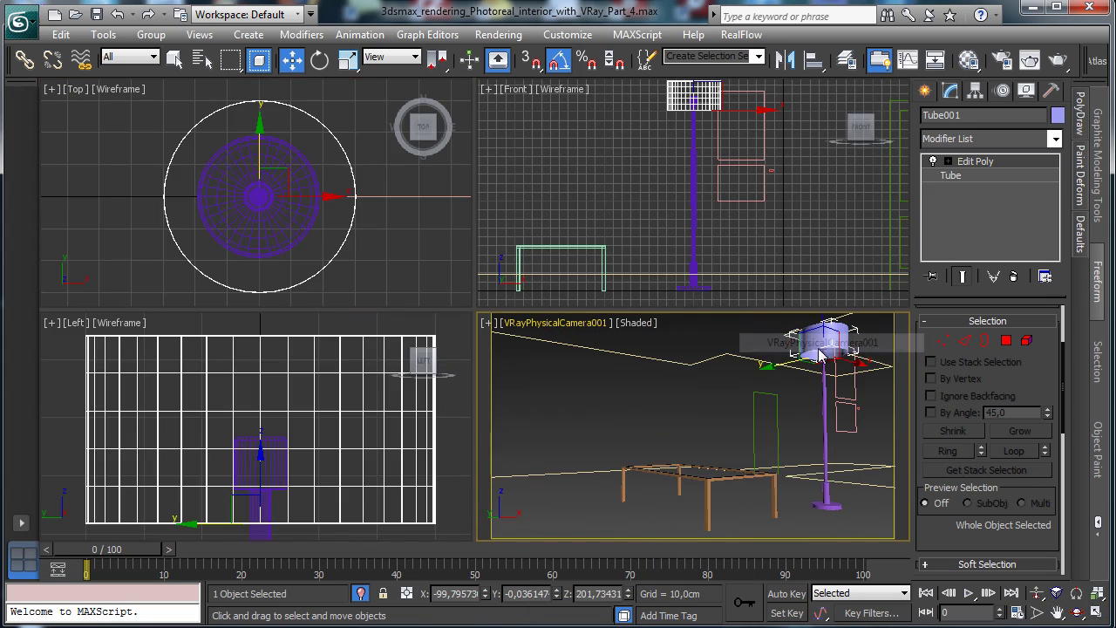
Step: Select the lamp stand, name an unused material "Chrome lamp", and assign it to the stand
left_click(833, 504)
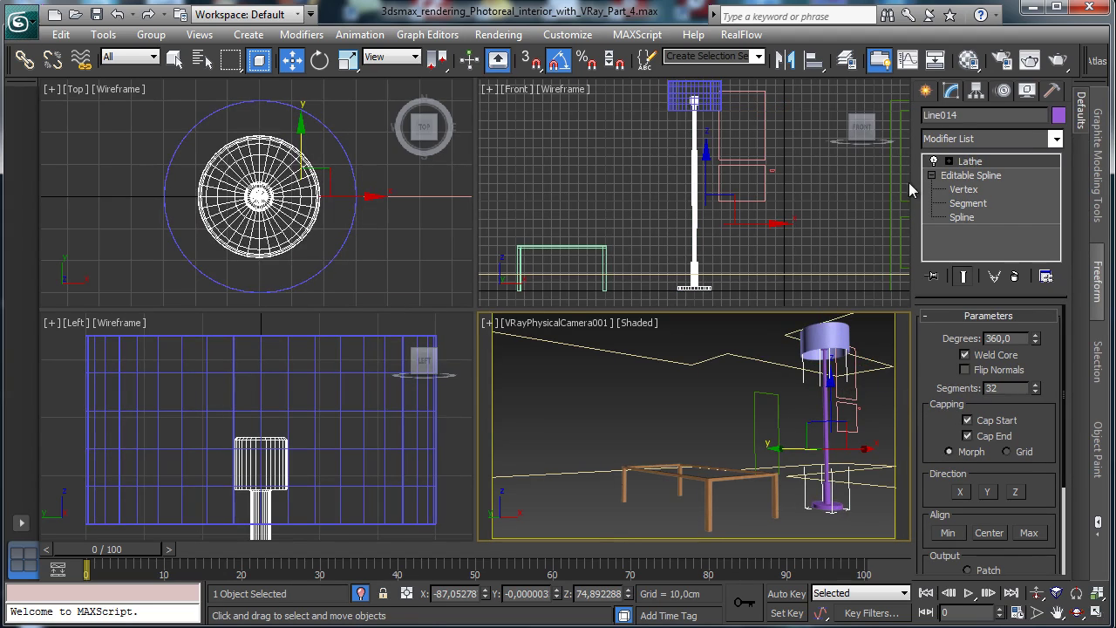
left_click(927, 92)
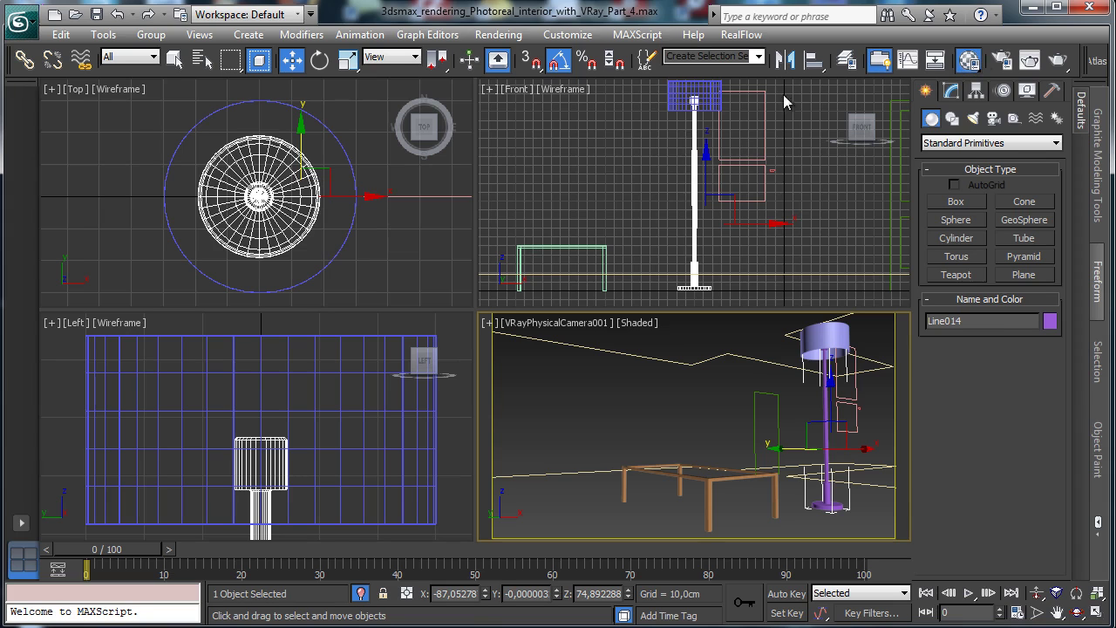
left_click(969, 59)
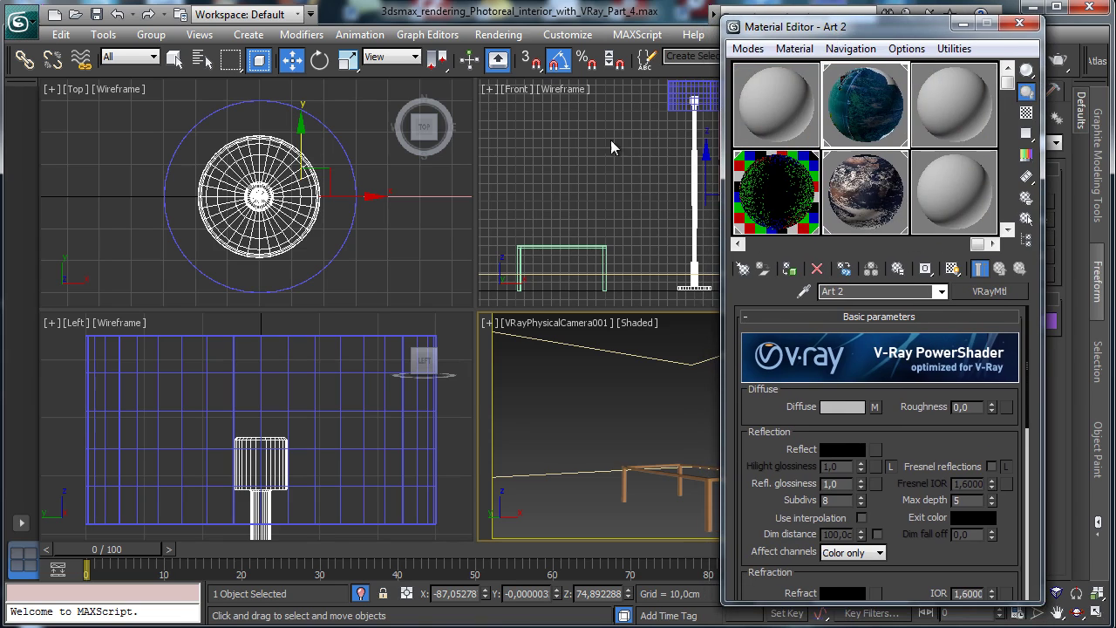
left_click(951, 122)
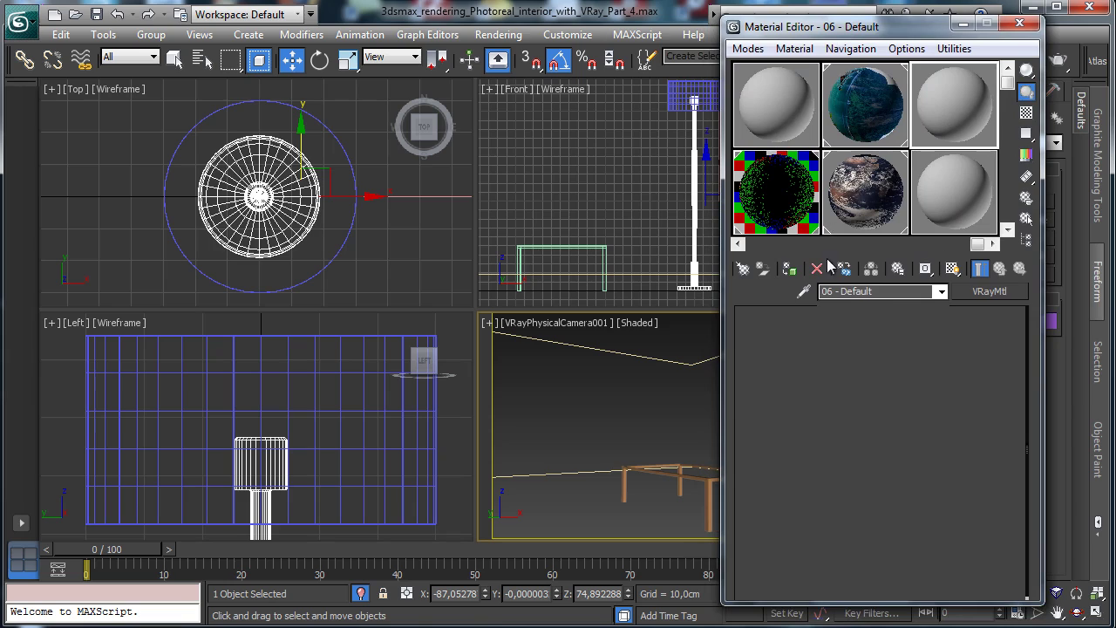
double_click(881, 290)
type("Chrome ")
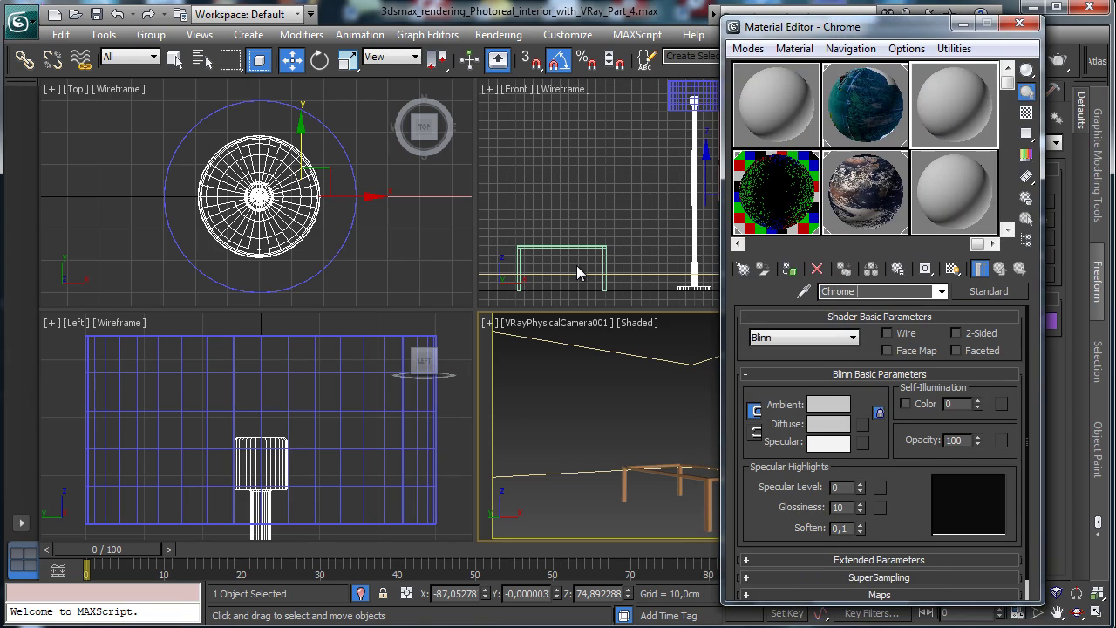
type("lamp")
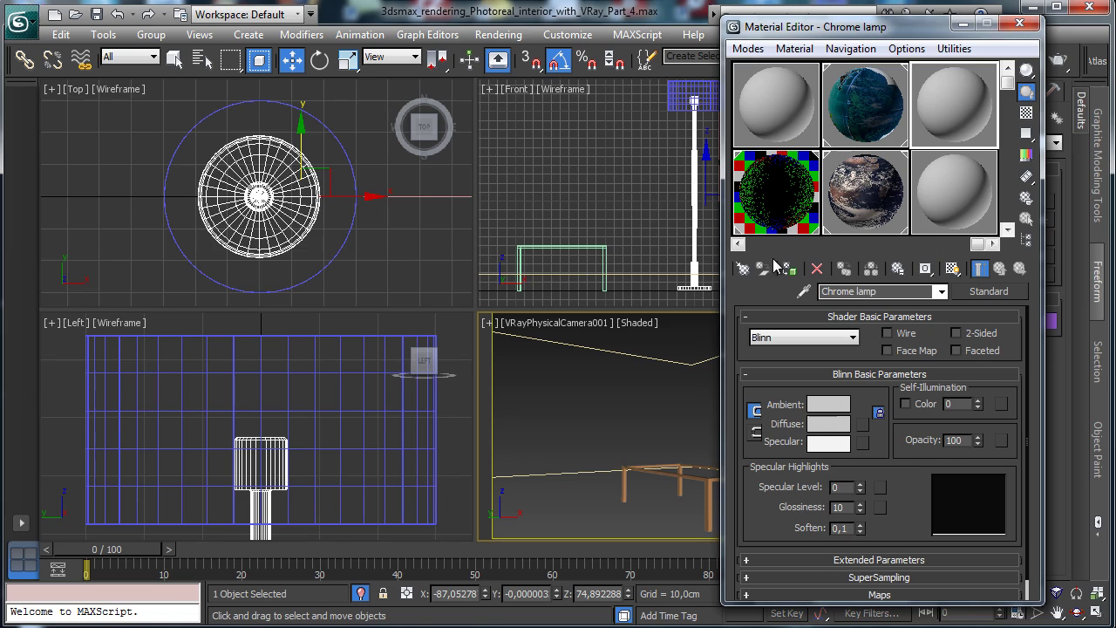
Step: Change the Chrome lamp material's type from Standard to VRayMtl
left_click(963, 292)
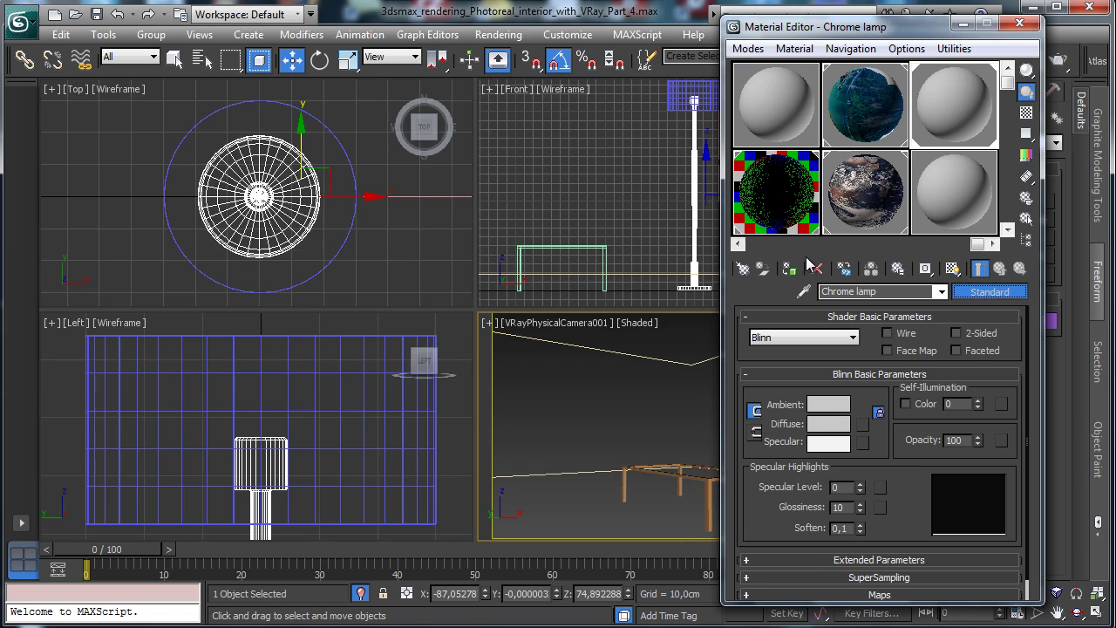
left_click(360, 395)
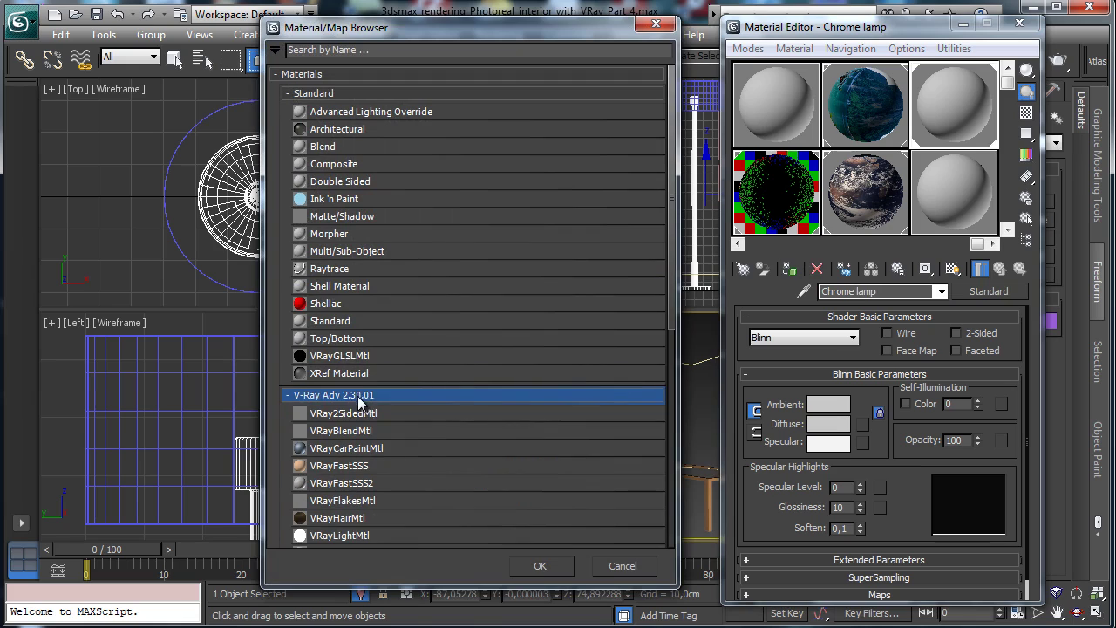
left_click_drag(674, 296, 662, 382)
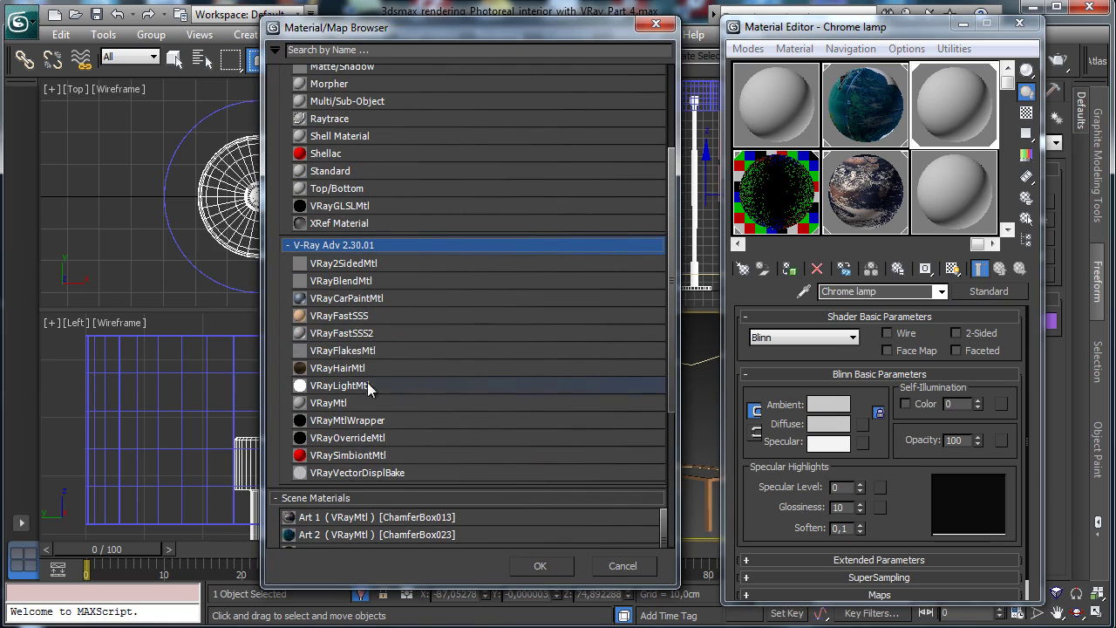
double_click(328, 403)
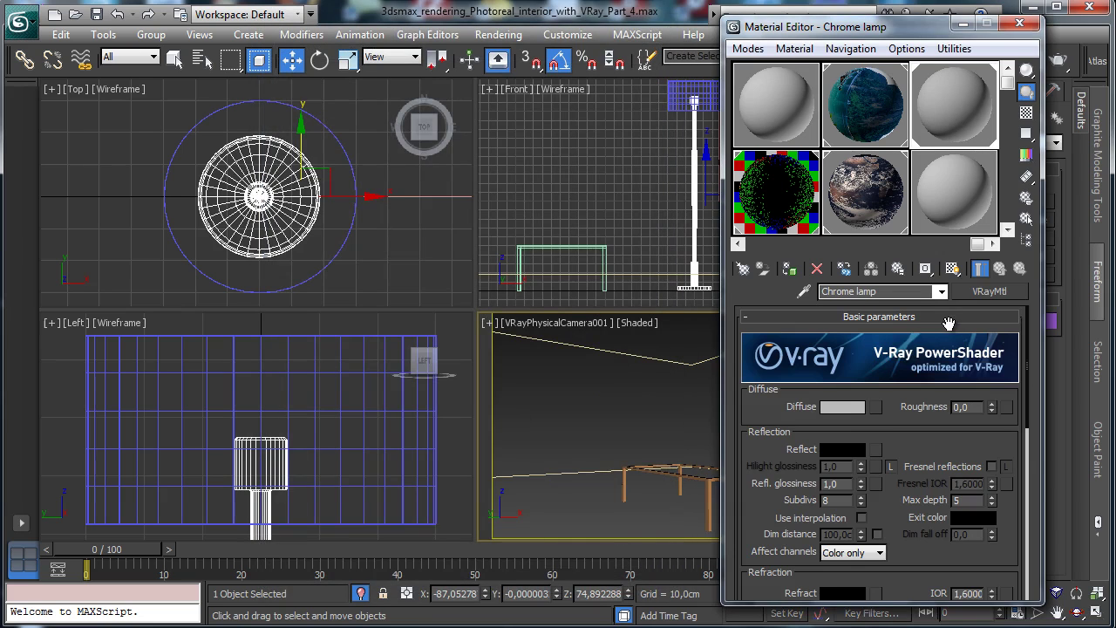
Step: Set the Chrome lamp material's diffuse color to black and enable Fresnel reflections
left_click(843, 406)
left_click_drag(544, 166, 485, 167)
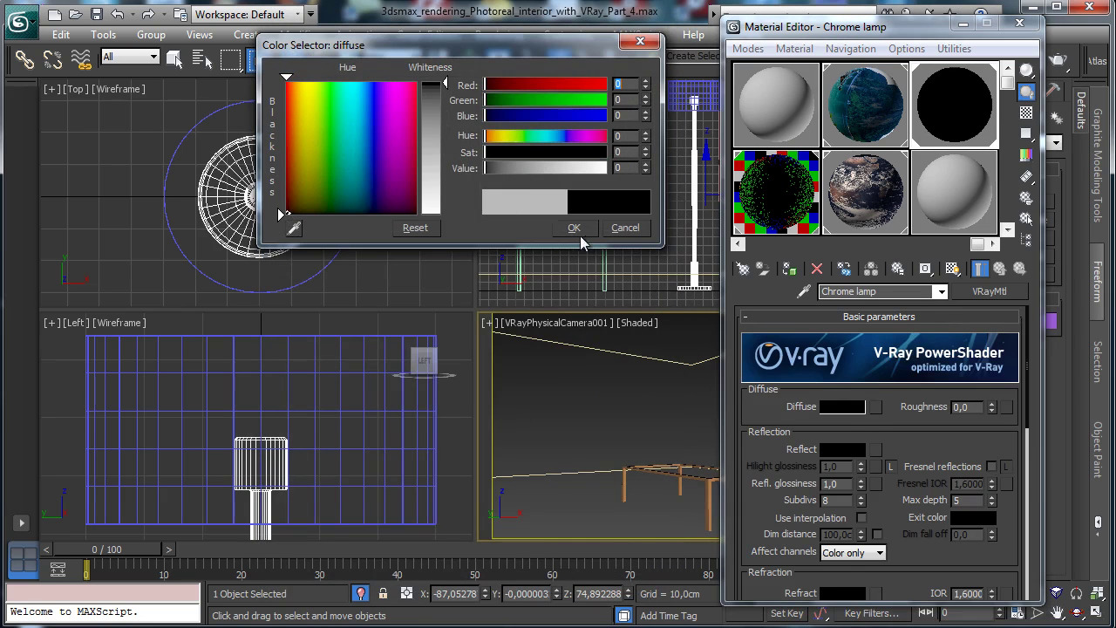
left_click(573, 227)
left_click(991, 467)
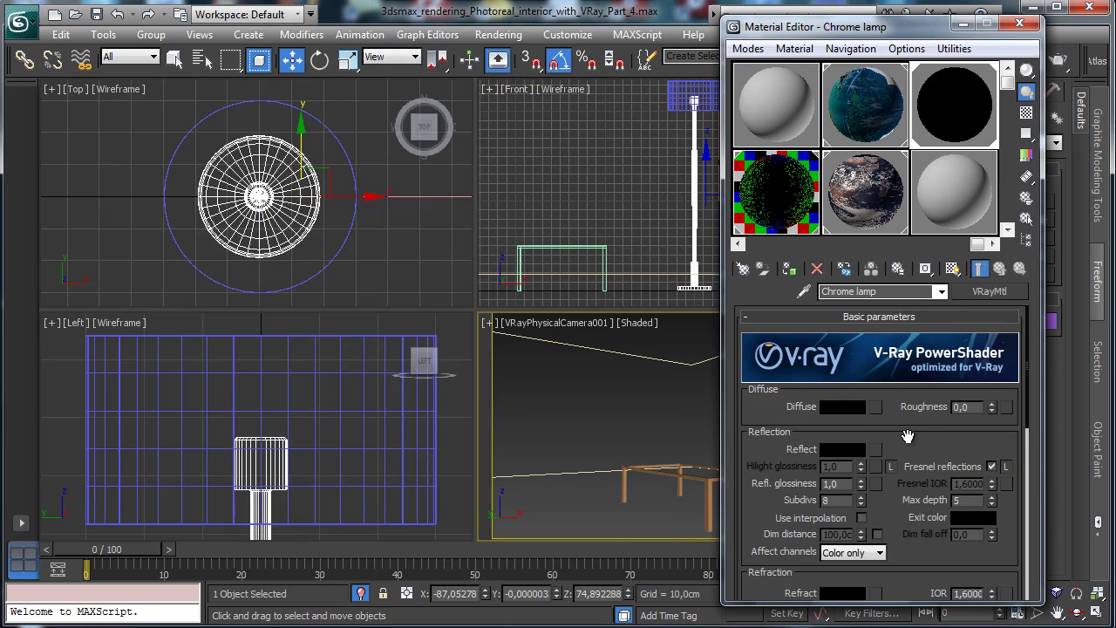
Step: Lighten the Chrome lamp material's reflection color with the color's Value setting
left_click_drag(911, 440, 912, 396)
left_click(842, 406)
left_click_drag(523, 164, 610, 165)
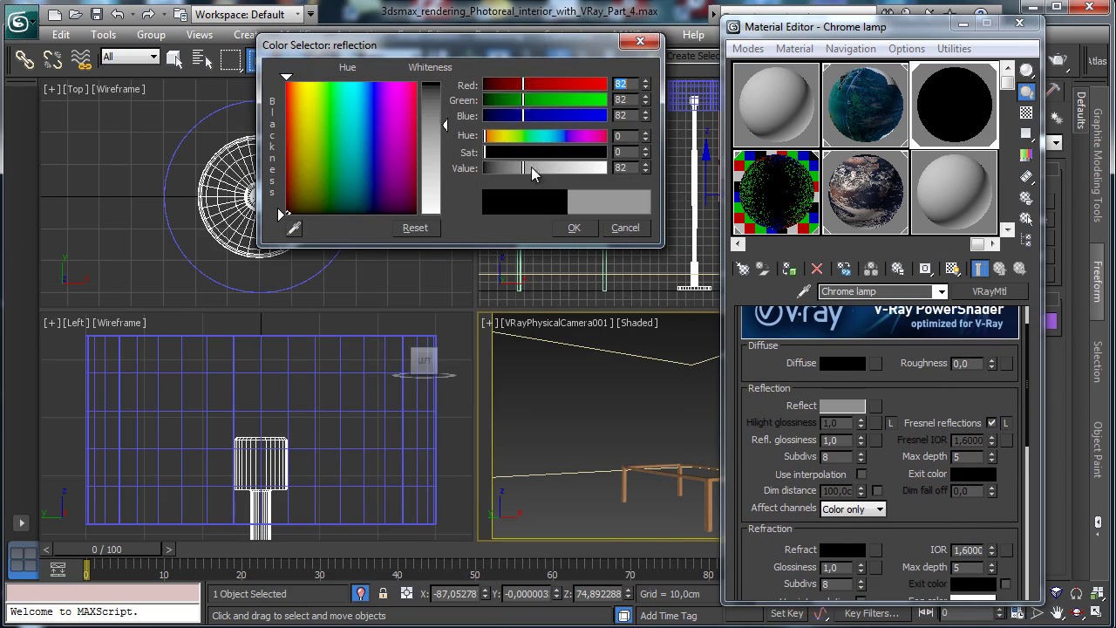
left_click(573, 227)
scroll(989, 406, "down", 3)
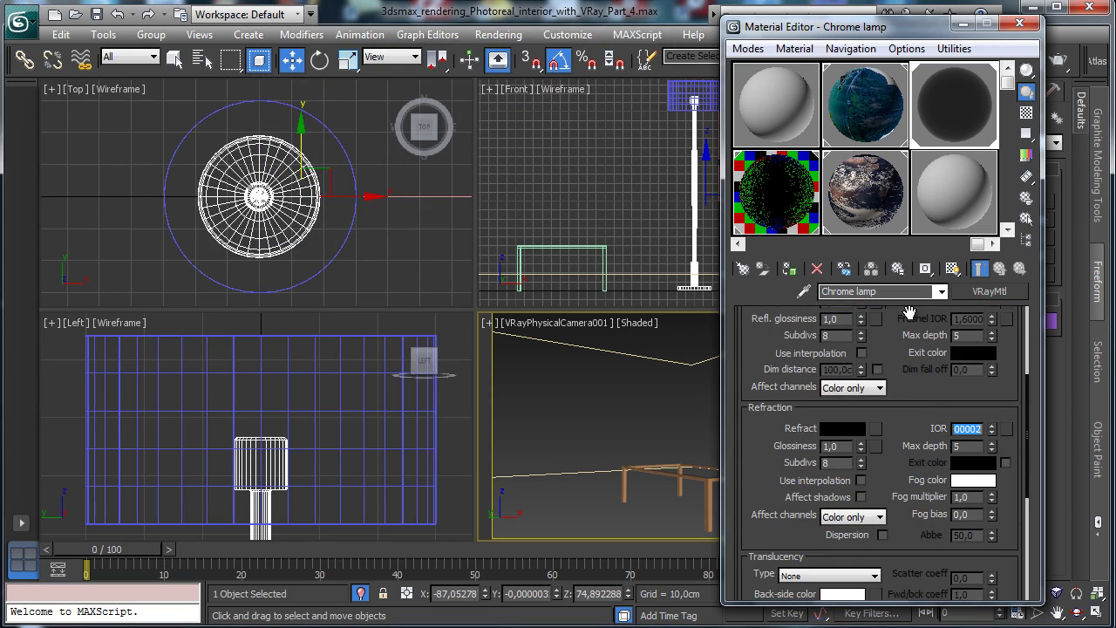
Step: Set the Chrome lamp material's refraction IOR to 18 and lower its reflection glossiness slightly below 1
key("Return")
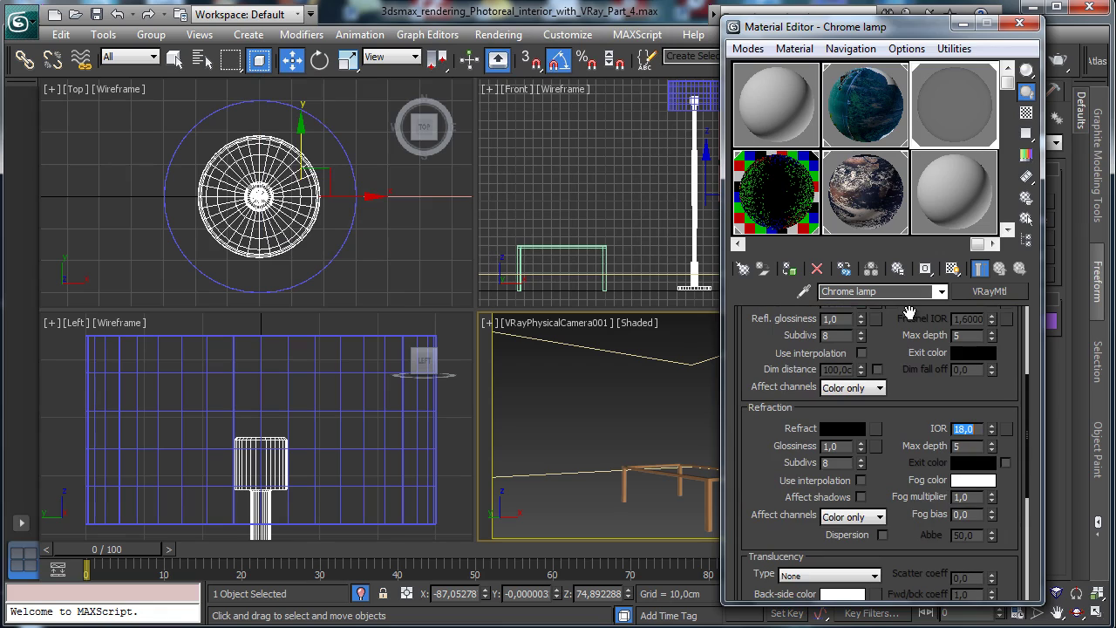
left_click_drag(892, 339, 870, 361)
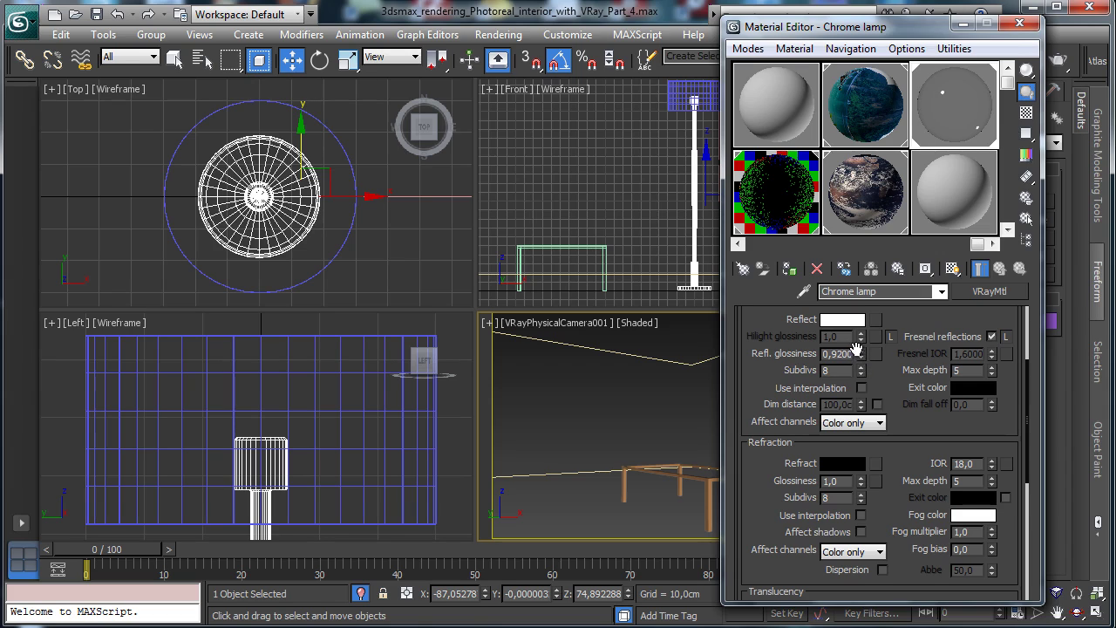
left_click(862, 351)
left_click_drag(860, 354, 857, 352)
left_click_drag(860, 357, 860, 354)
Step: Set the Chrome lamp material's BRDF anisotropy to -0.3 and move the Material Editor clear of the camera view
scroll(916, 384, "down", 5)
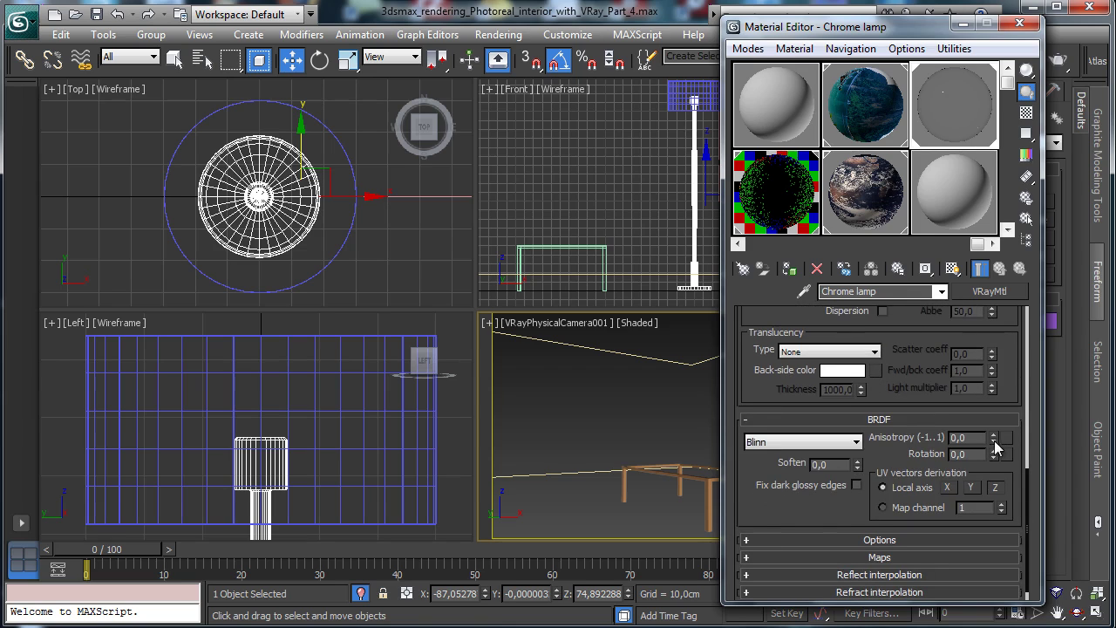
left_click_drag(987, 443, 986, 446)
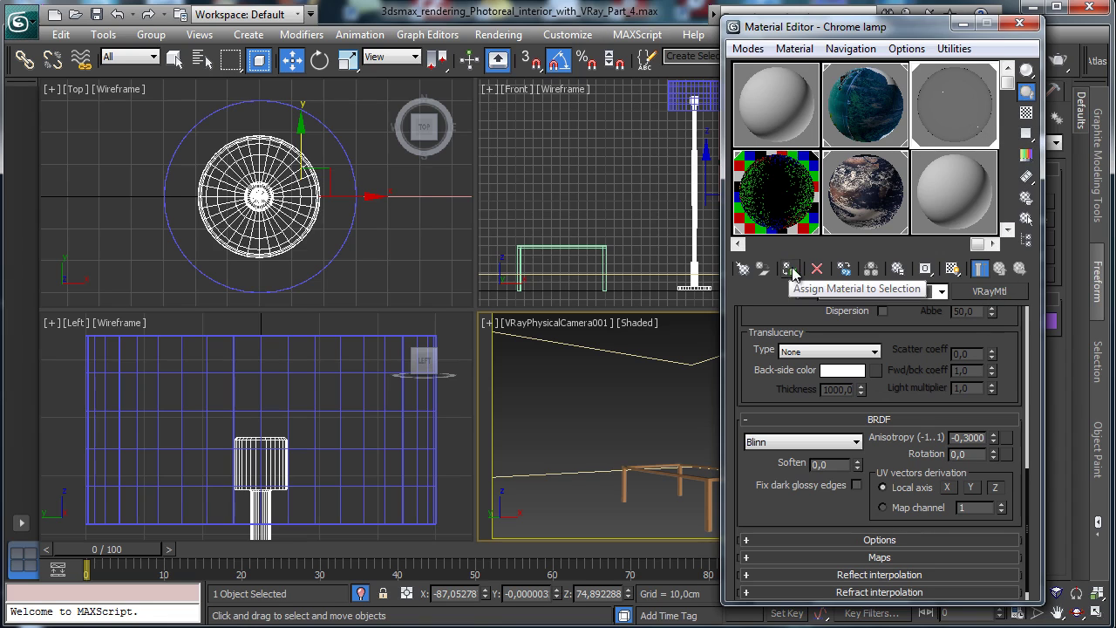
left_click_drag(933, 26, 374, 67)
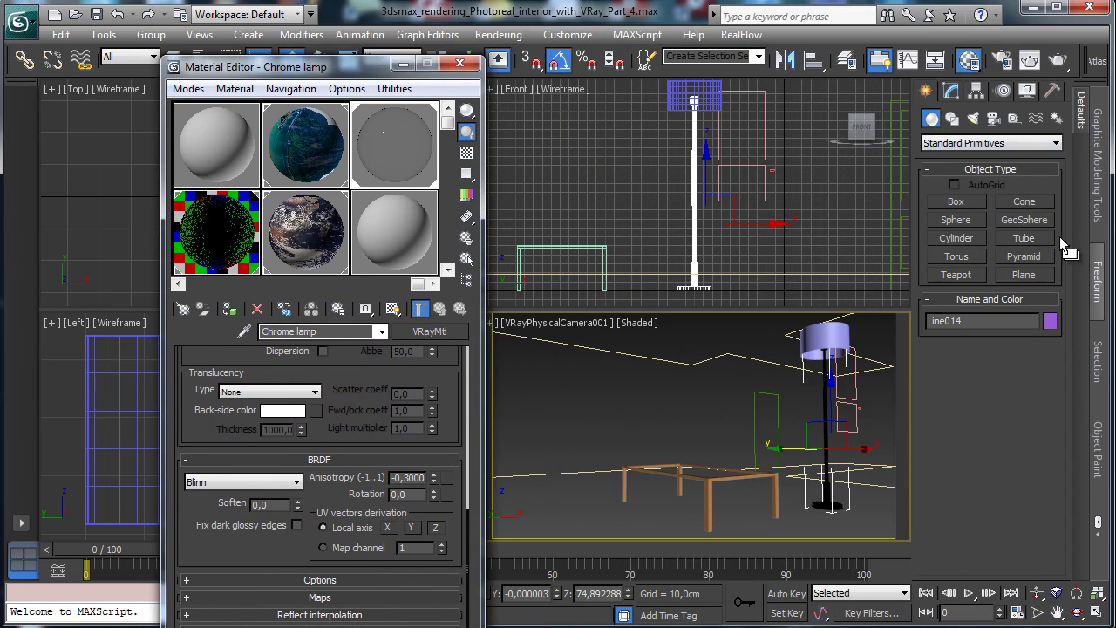
Step: Select the tube lampshade and name an unused standard material "Big lamp"
left_click(836, 334)
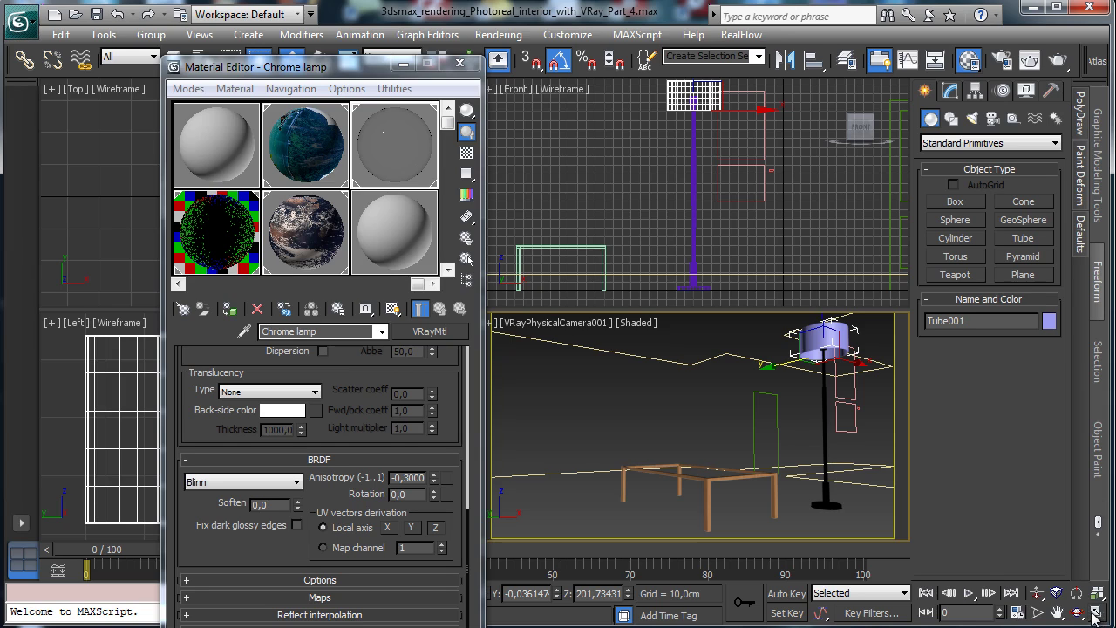
left_click(398, 233)
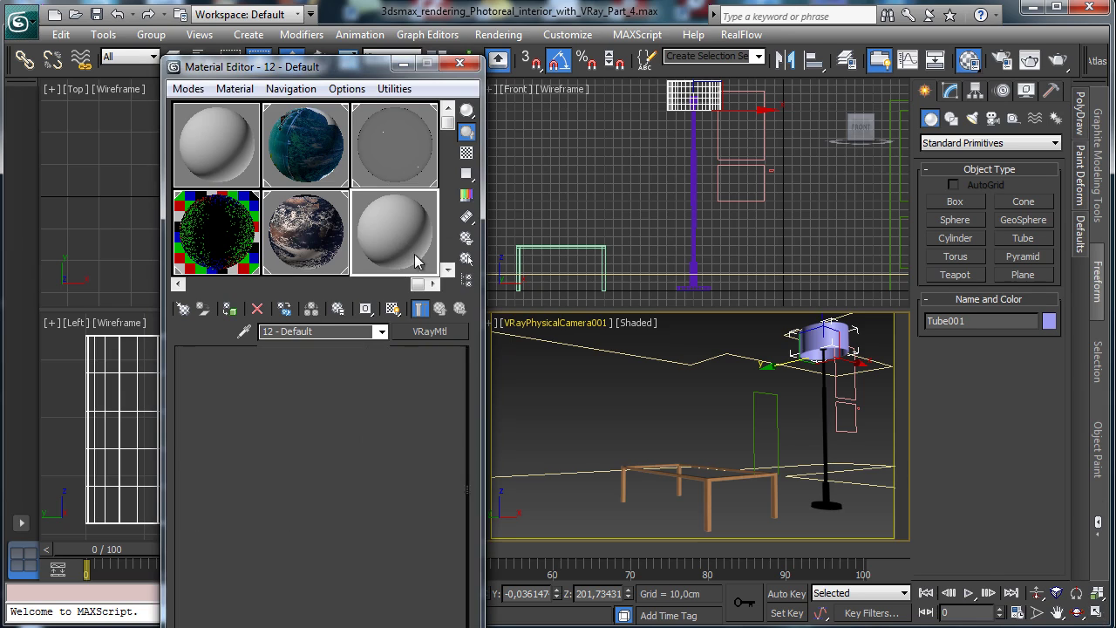
left_click(318, 331)
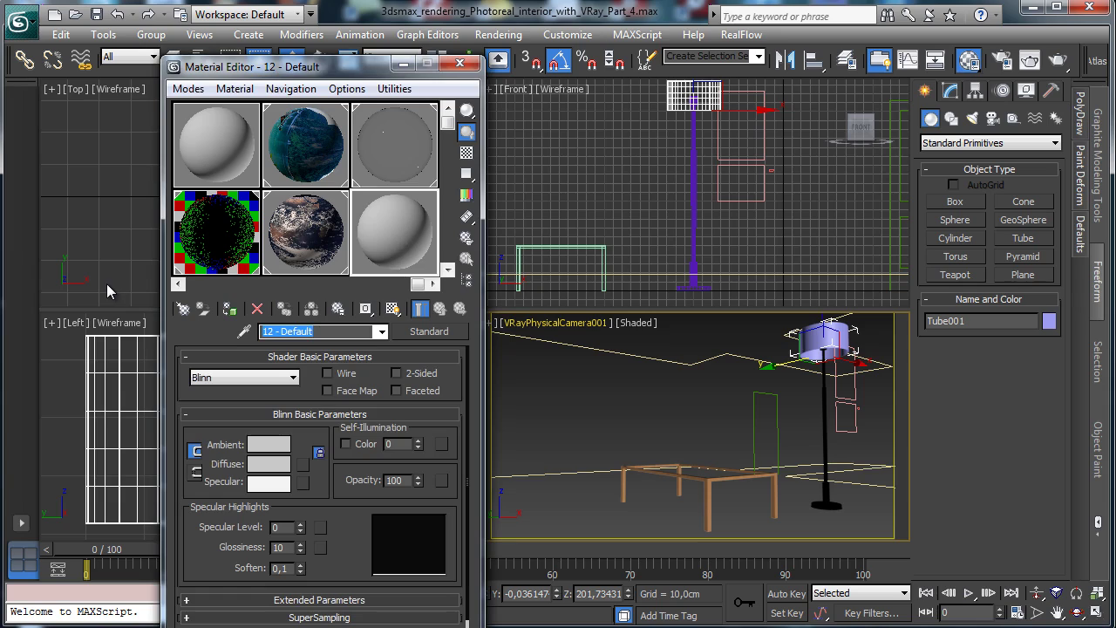
type("Big lamp")
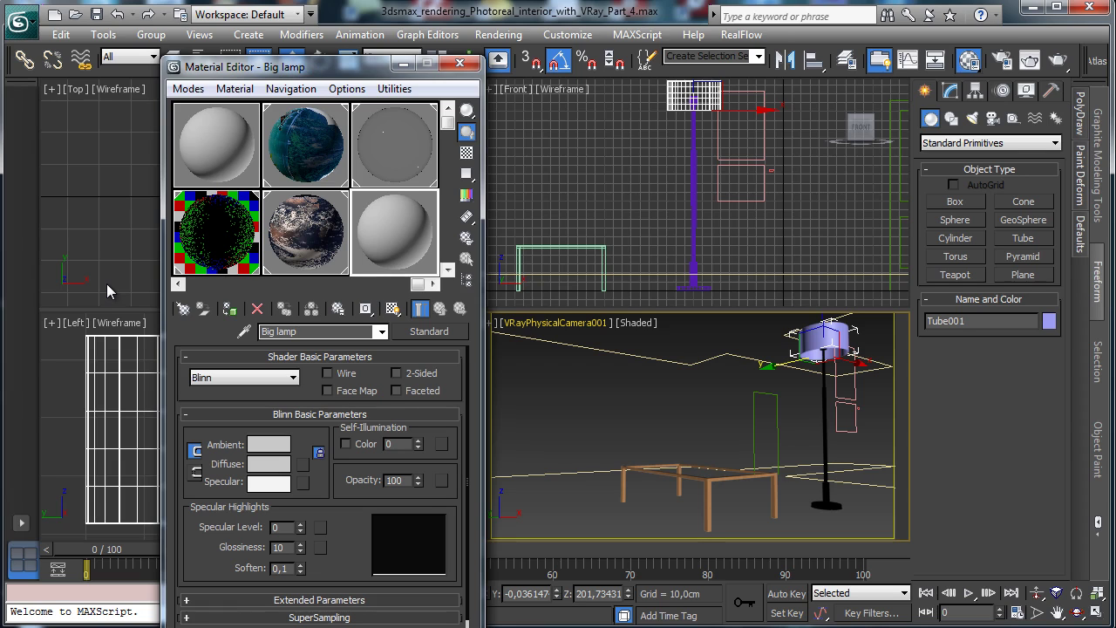
Step: Change the Big lamp material's type to Multi/Sub-Object, keeping the old material as a sub-material
left_click(429, 331)
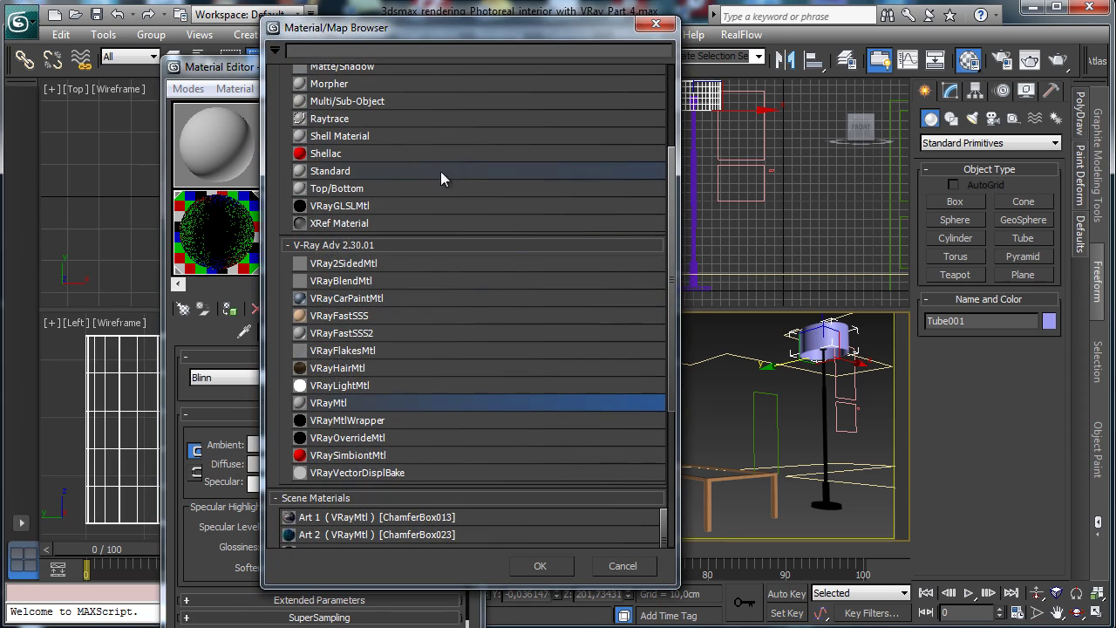
left_click_drag(678, 207, 489, 137)
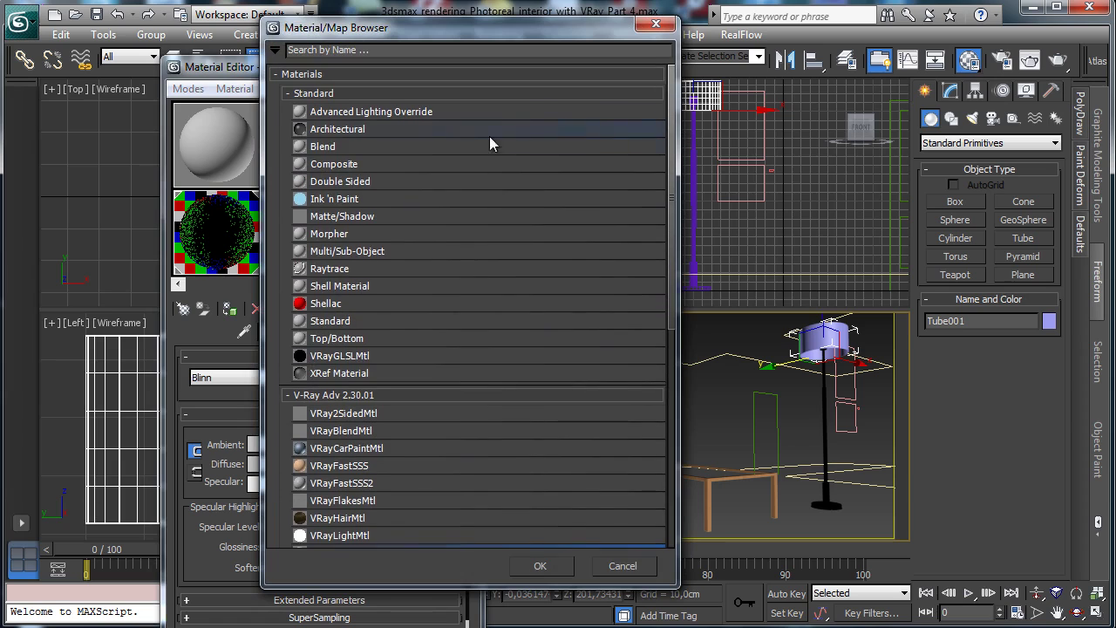
double_click(343, 247)
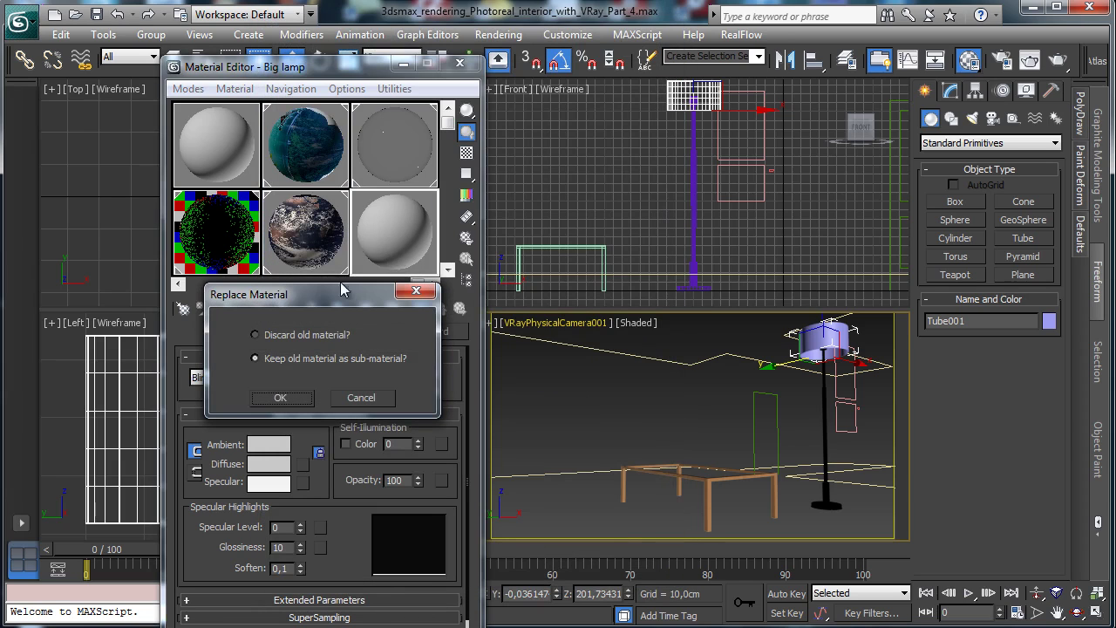
left_click(287, 398)
Step: Set the Big lamp material's number of sub-materials to 2 and assign it to the lampshade
left_click(258, 378)
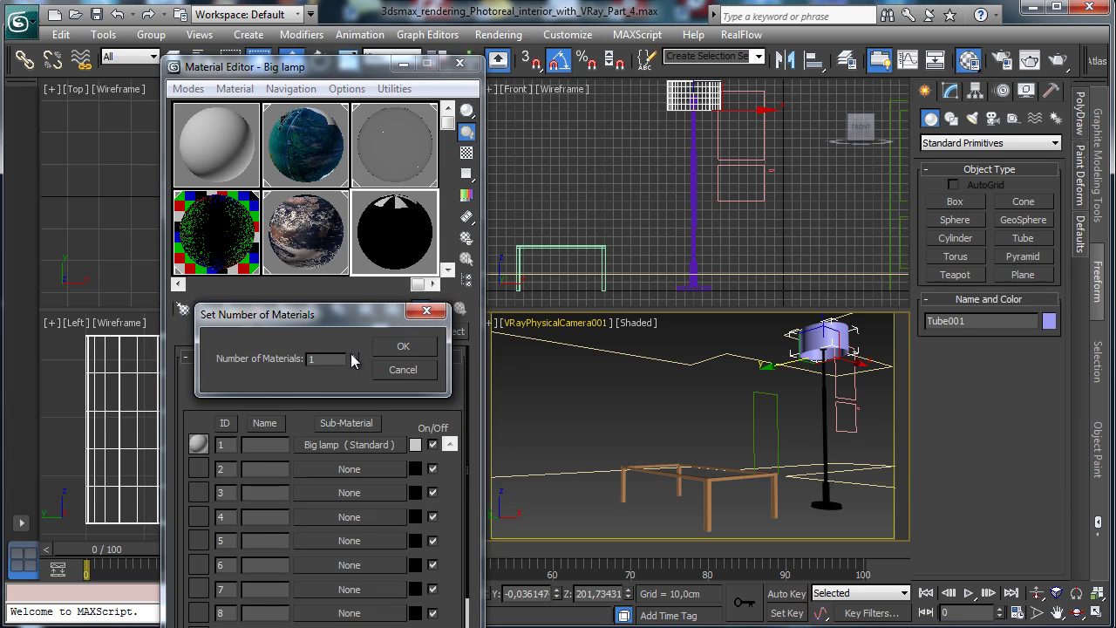
left_click(398, 347)
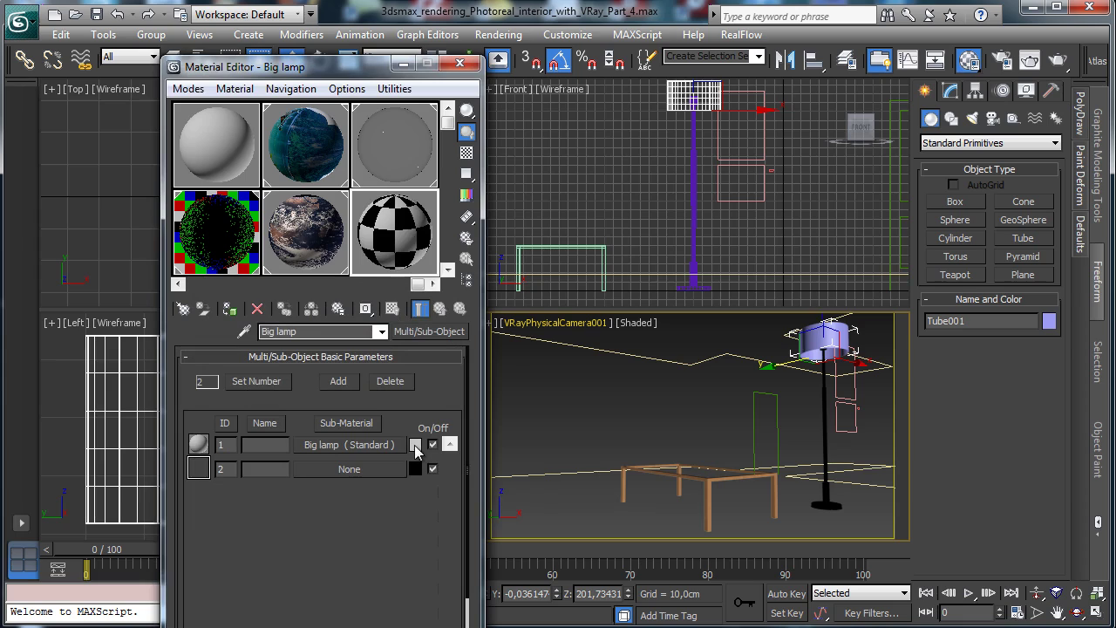
left_click(230, 309)
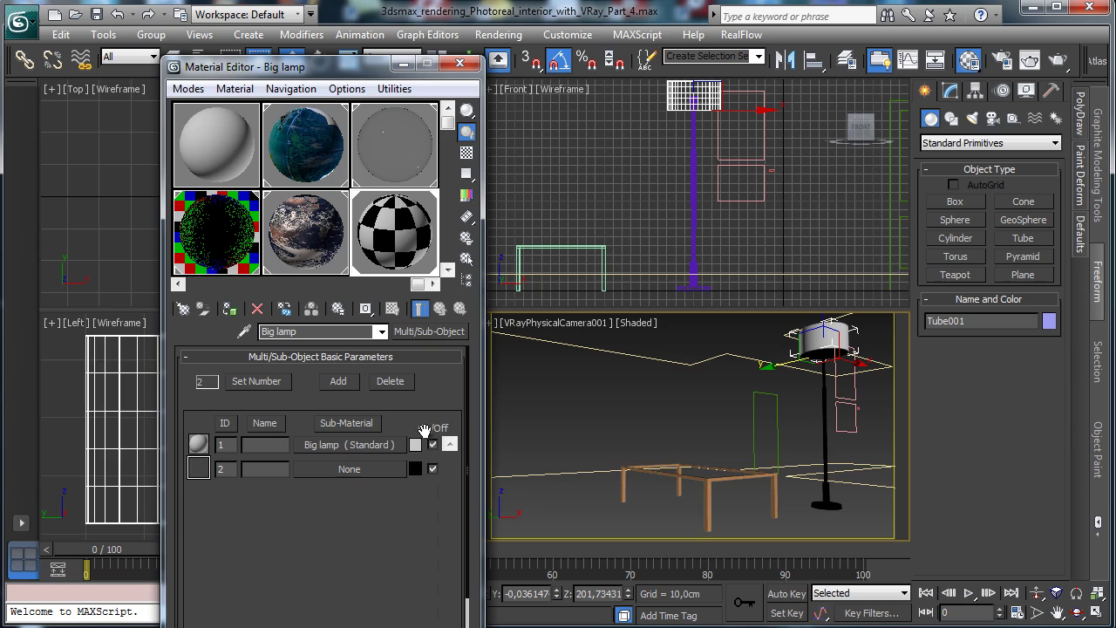
Step: Change the type of Big lamp's first sub-material from Standard to VRayMtl
left_click_drag(353, 452, 400, 412)
left_click(354, 447)
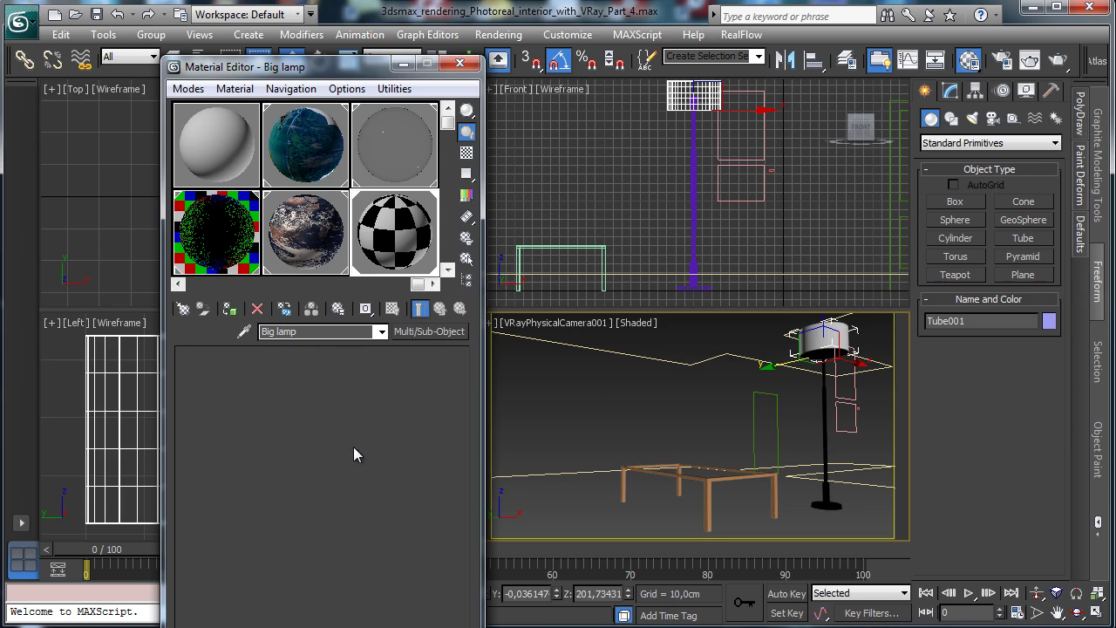
left_click(427, 333)
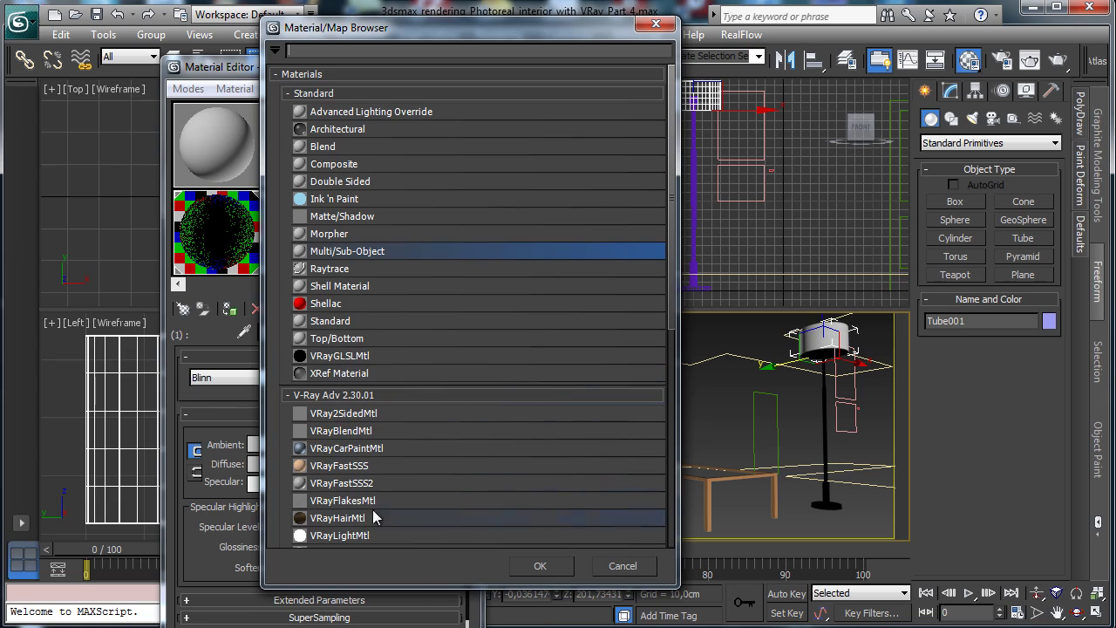
scroll(659, 358, "down", 5)
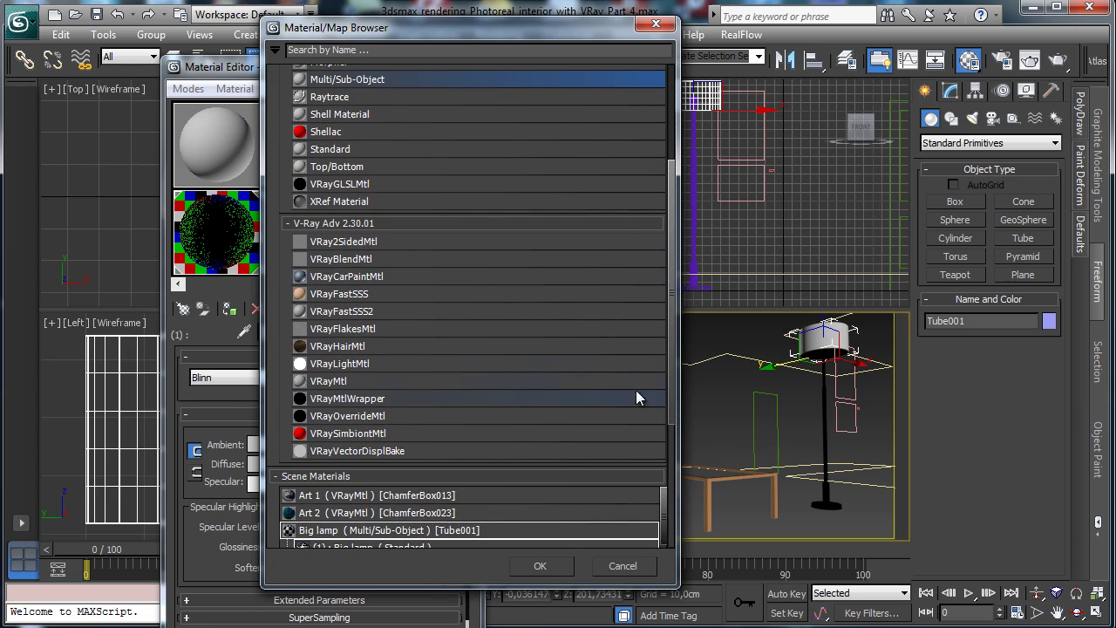
double_click(306, 382)
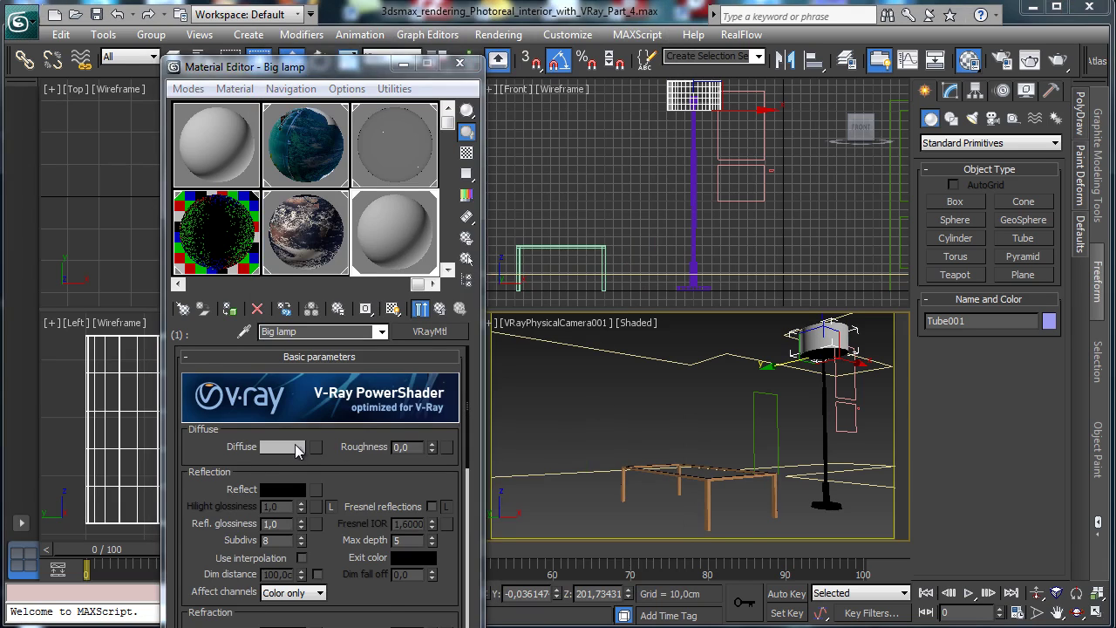
Step: Give Big lamp's first sub-material a very dark gray diffuse color and enable Fresnel reflections
left_click(284, 447)
left_click_drag(545, 167, 454, 172)
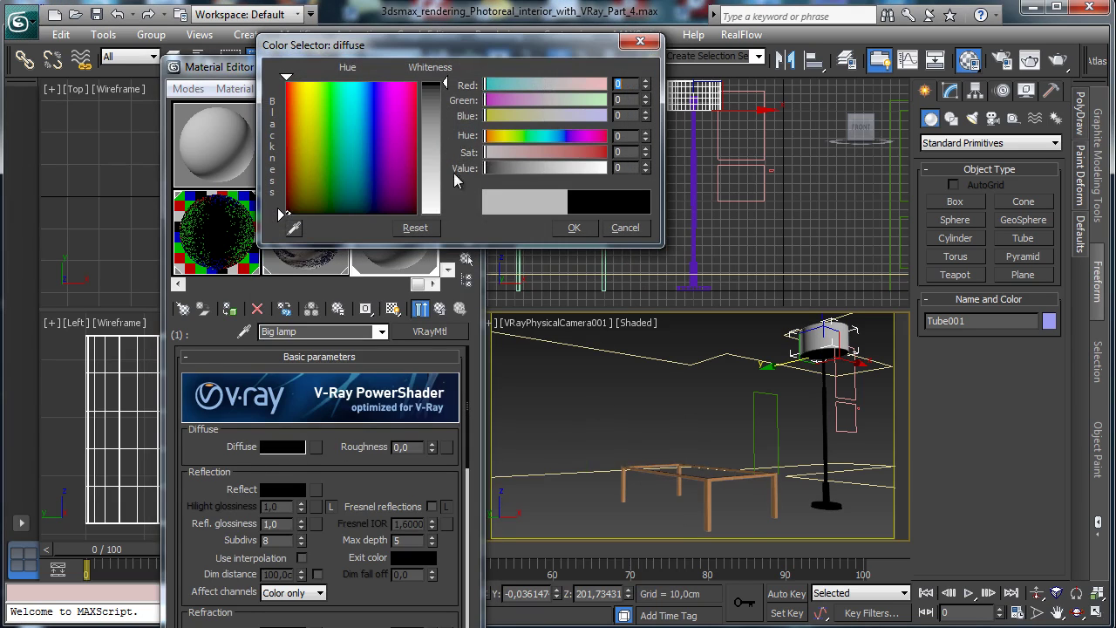
left_click(646, 164)
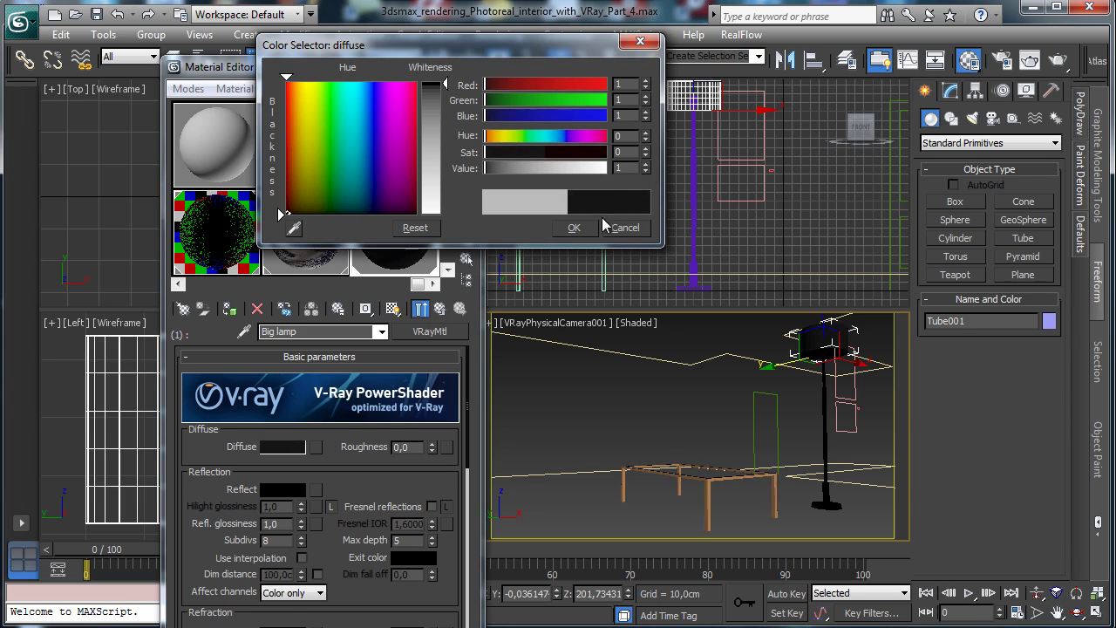
left_click(574, 227)
left_click(432, 506)
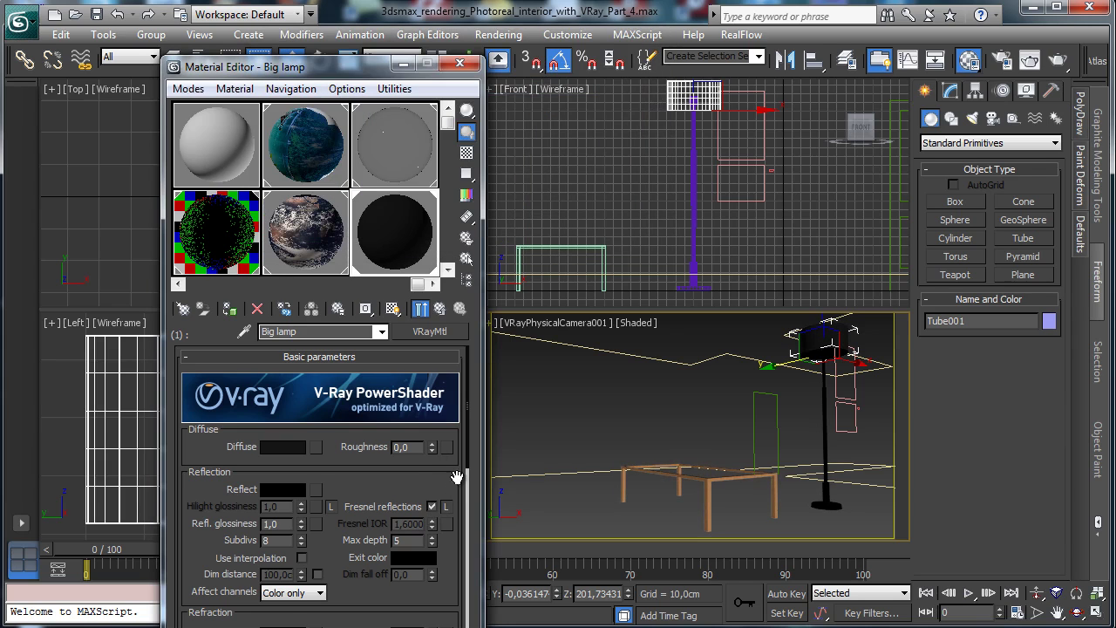
Step: Set the first sub-material's reflection color to light gray and show the checkered background in its sample preview
left_click(282, 489)
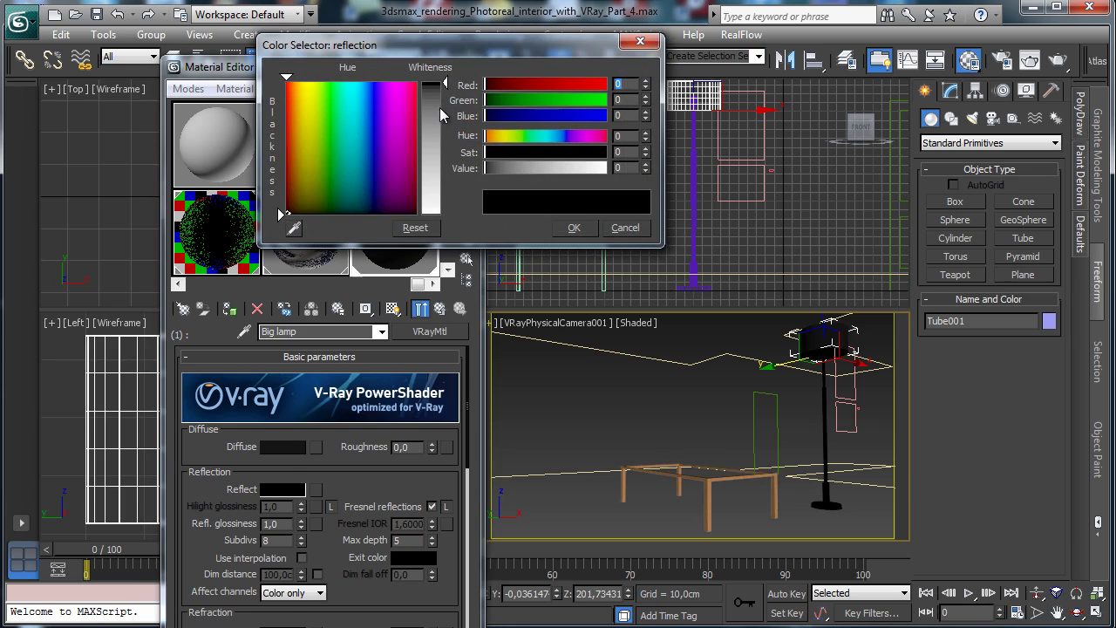
left_click_drag(440, 107, 571, 192)
left_click(574, 228)
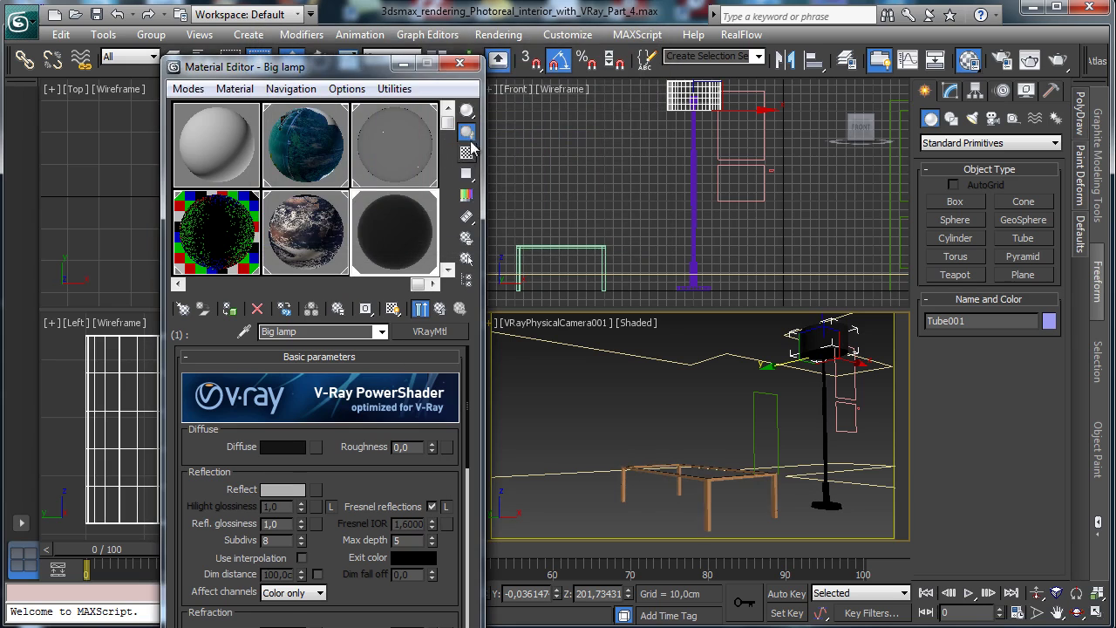
left_click(467, 153)
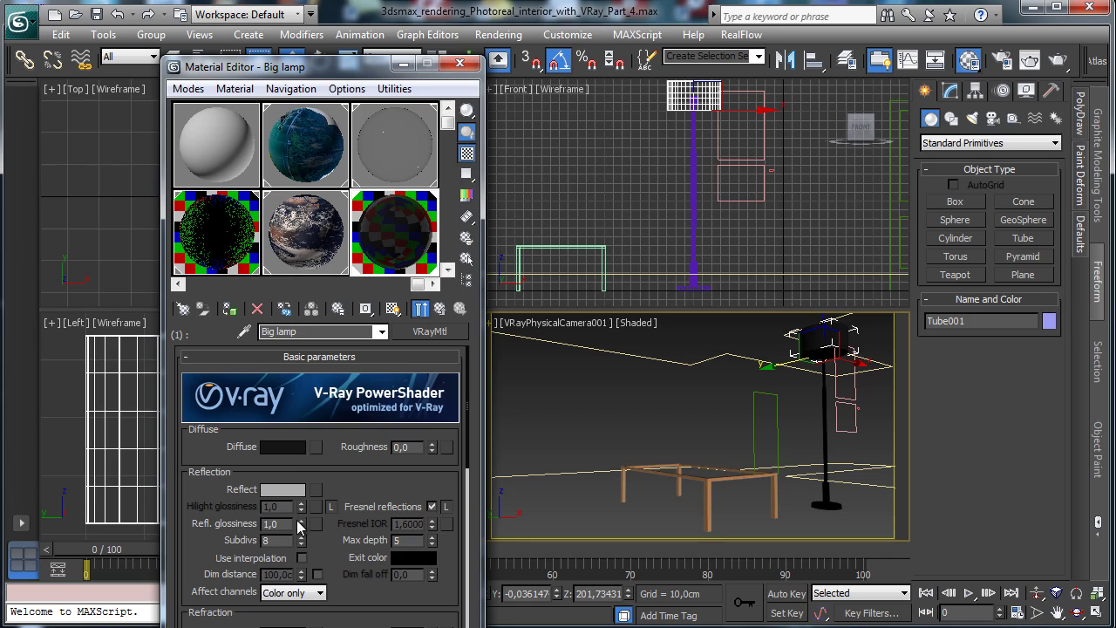
Step: Set the first sub-material's reflection glossiness to 0.7
left_click_drag(300, 526, 338, 523)
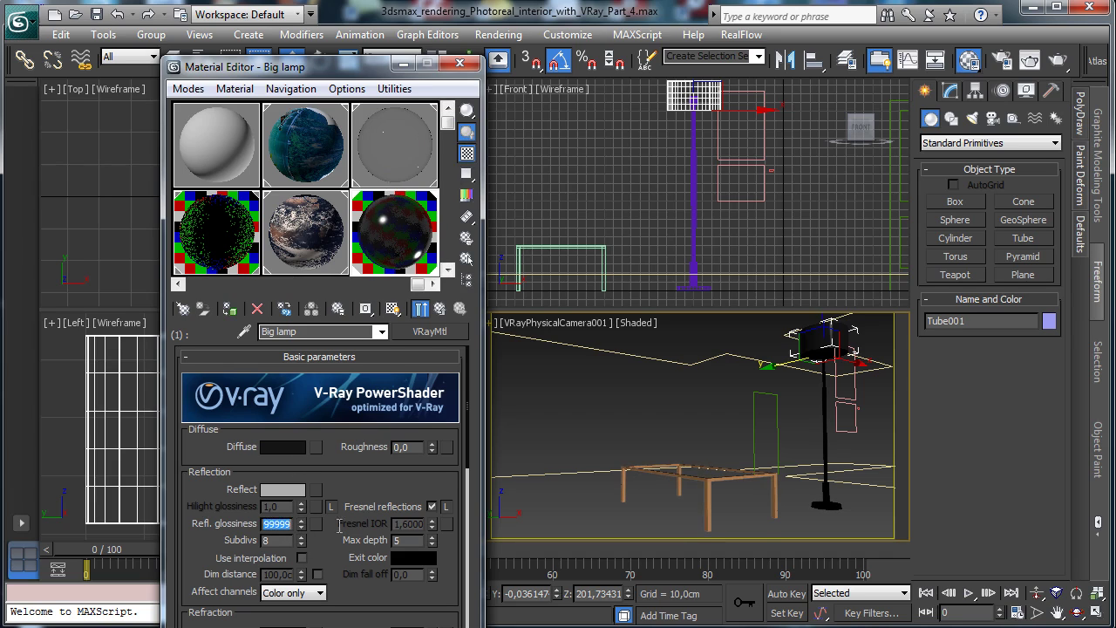
type("0,7")
key("Return")
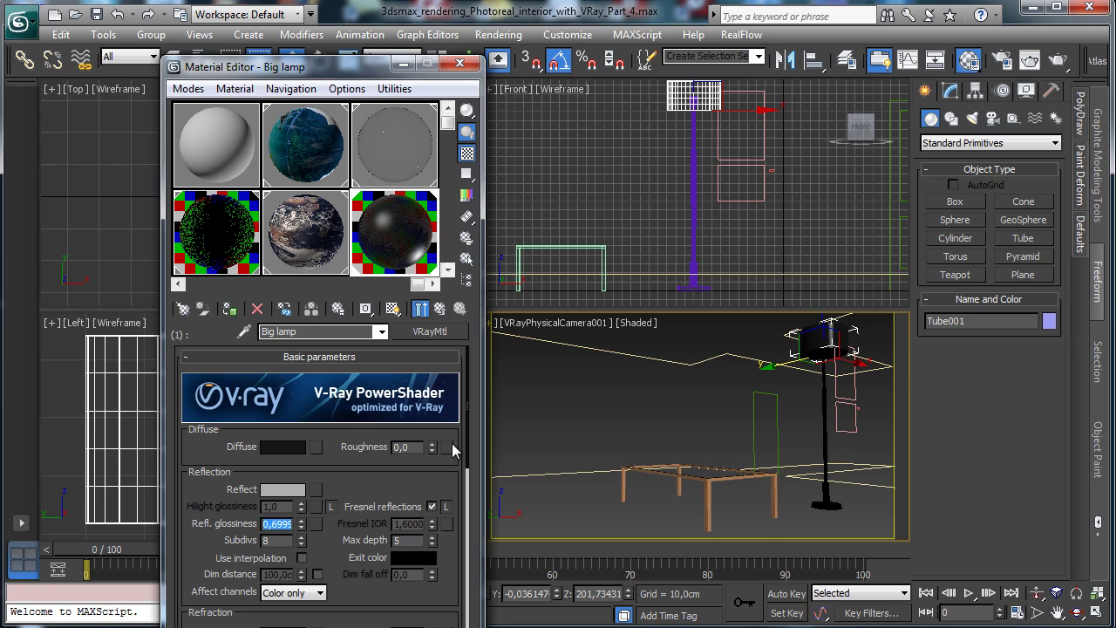
Step: Set the first sub-material's BRDF anisotropy to -0.2 and its reflection glossiness to 0.6
scroll(371, 477, "down", 8)
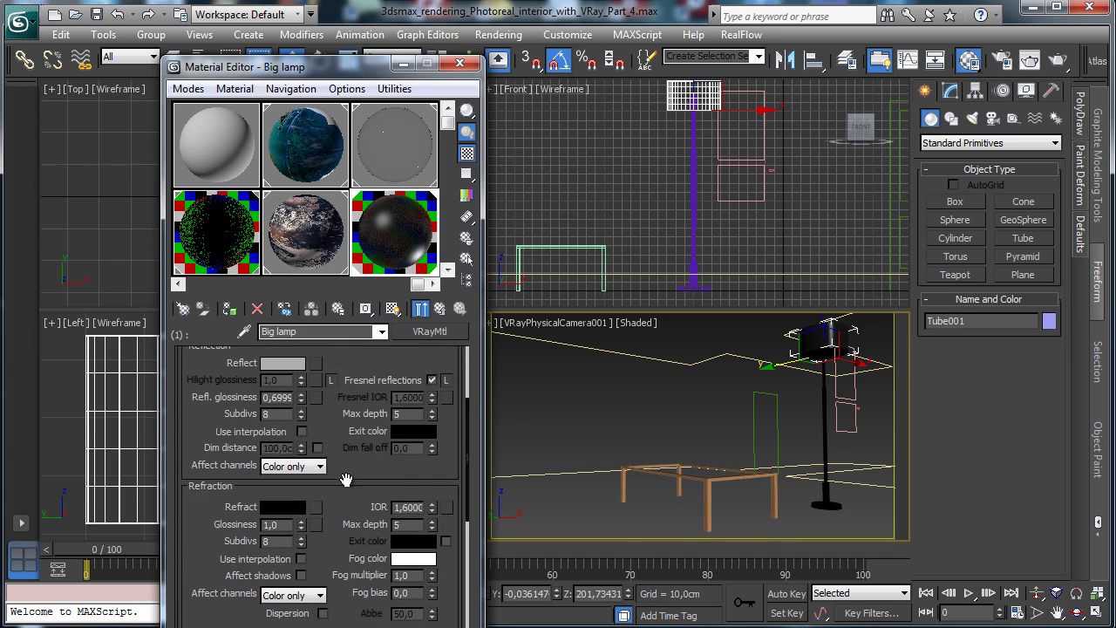
scroll(332, 422, "down", 5)
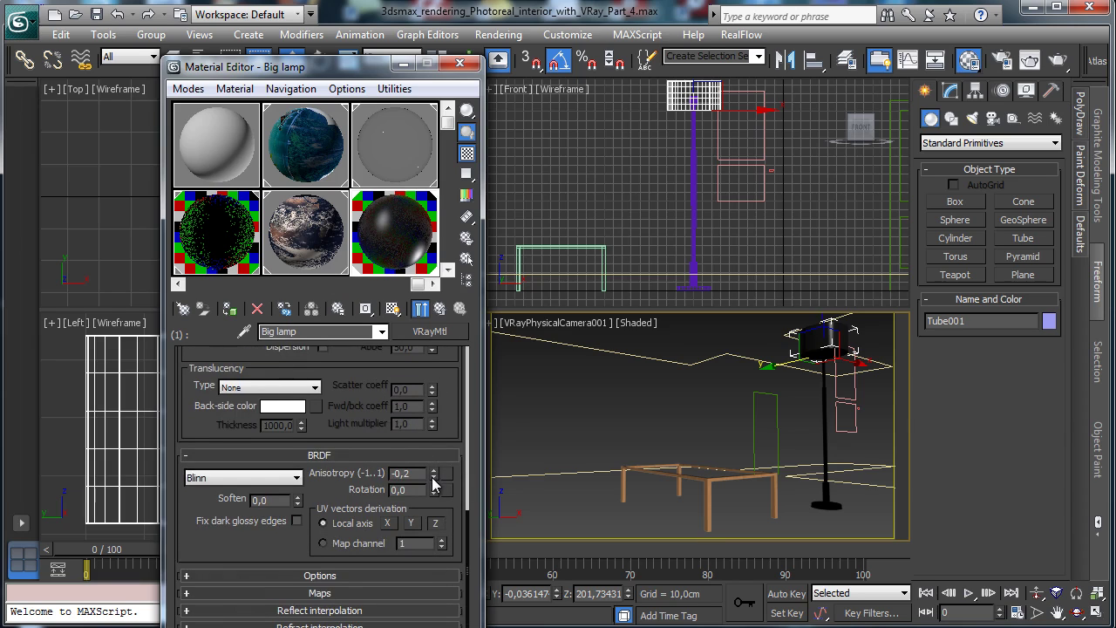
scroll(437, 439, "up", 5)
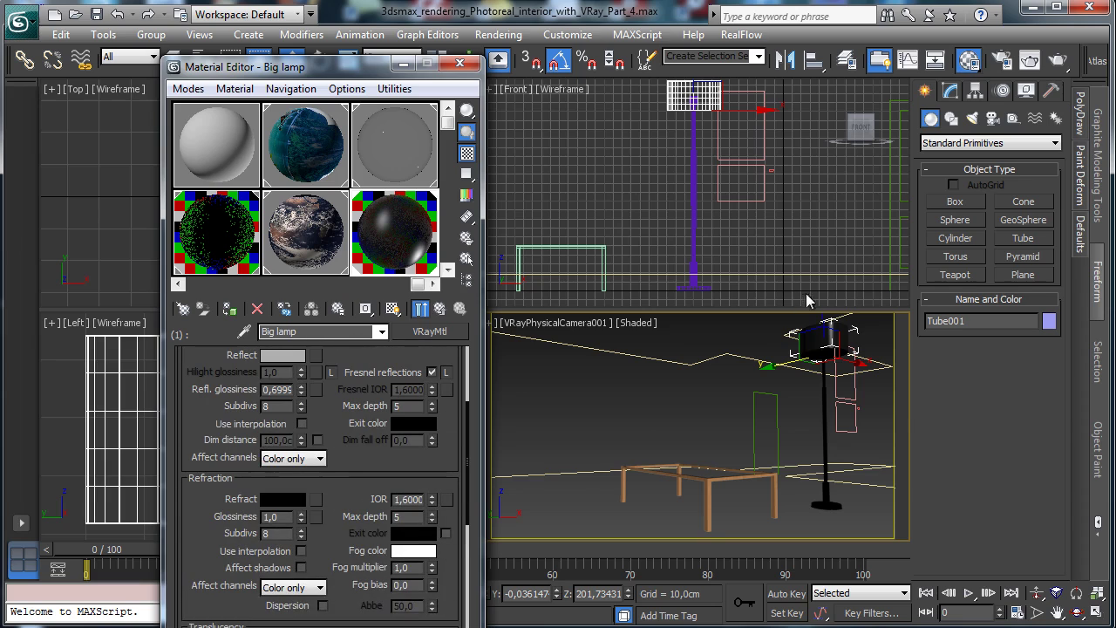
scroll(390, 373, "up", 2)
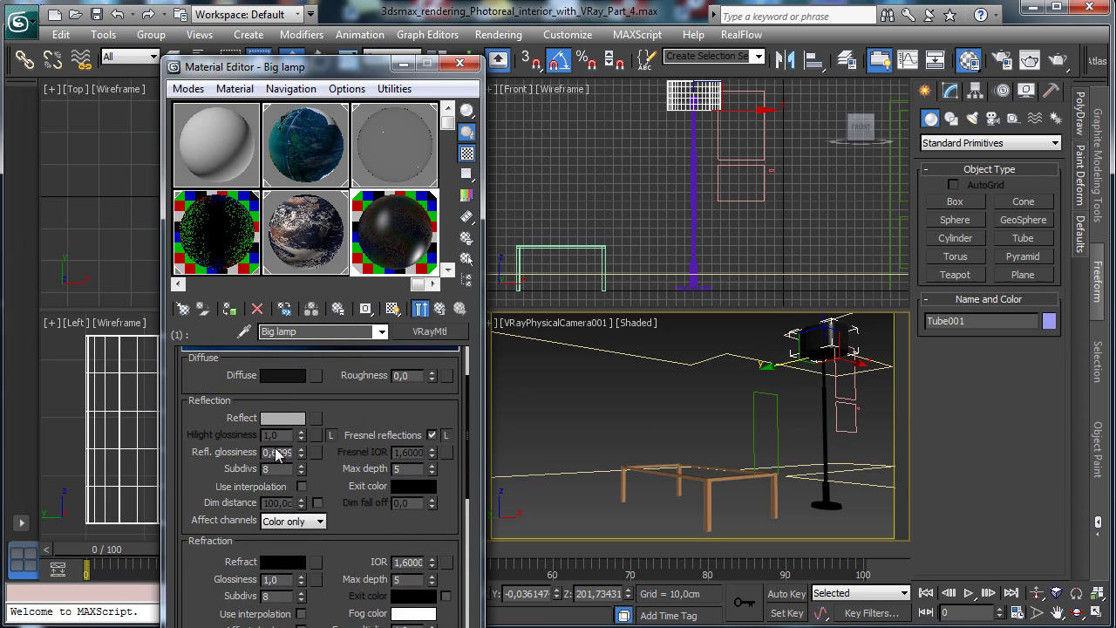
left_click_drag(272, 452, 411, 452)
type("0,6")
key("Return")
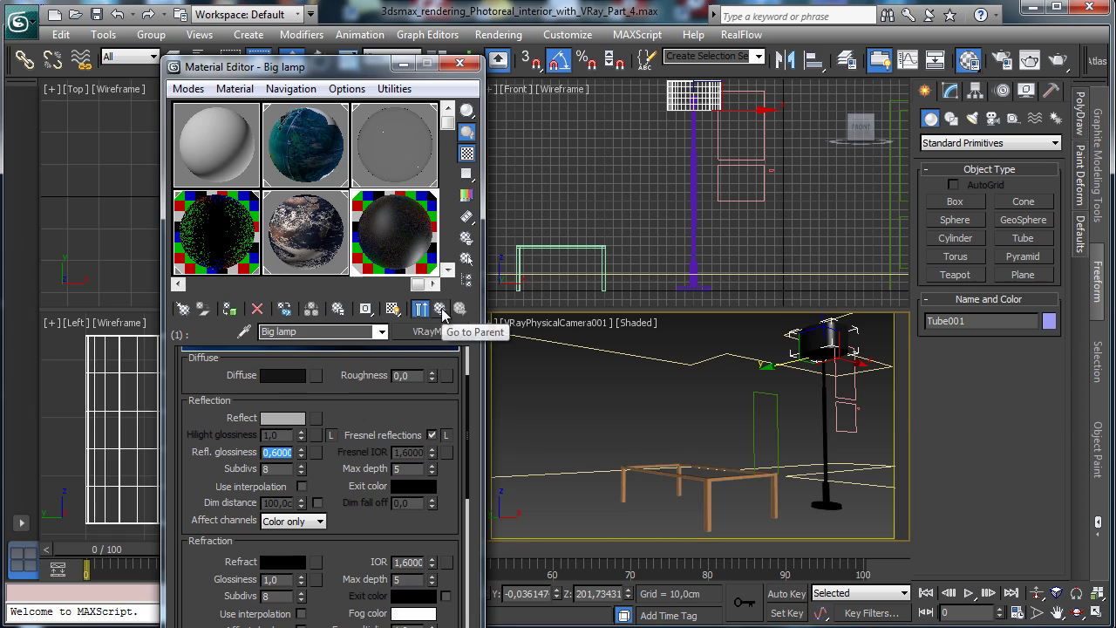
Step: Return to the parent Multi/Sub-Object material and copy the first sub-material into slot 2
left_click(443, 310)
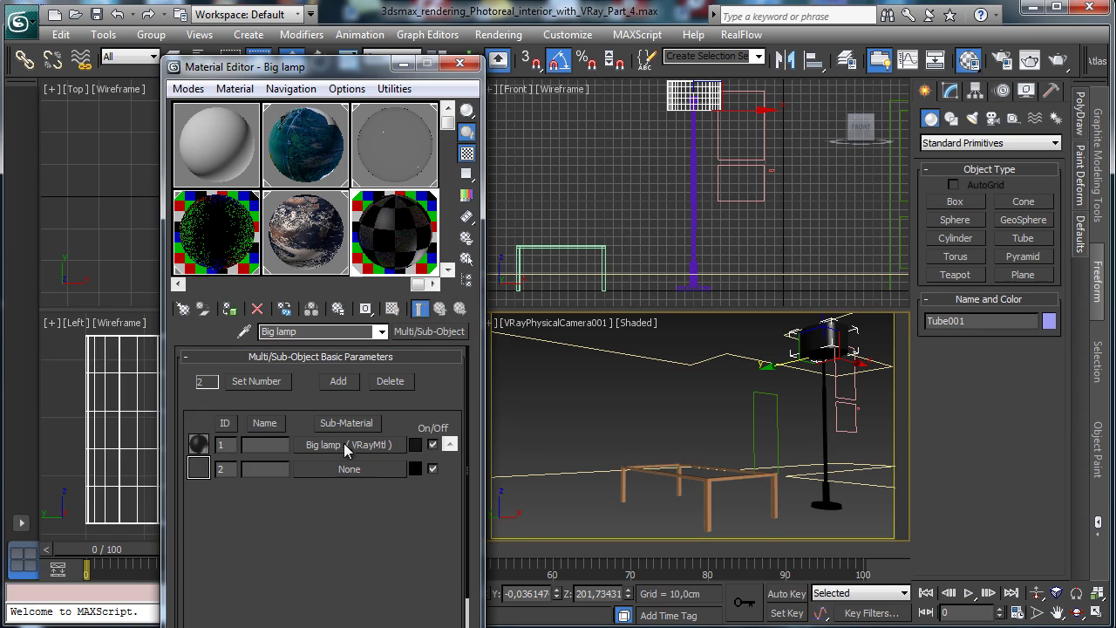
left_click_drag(328, 453, 324, 469)
left_click(283, 407)
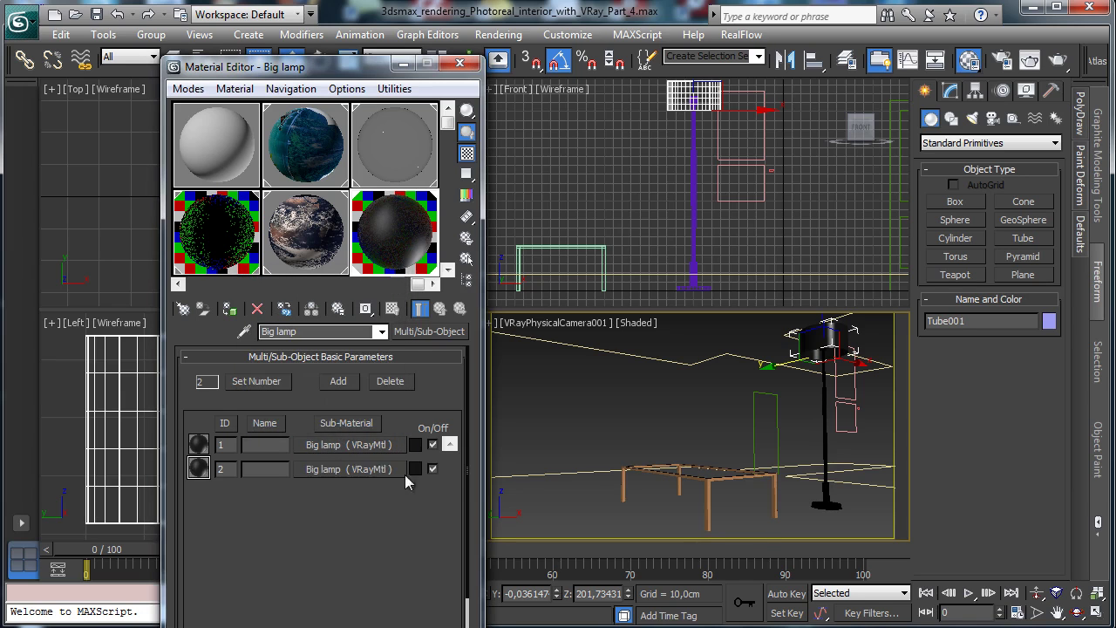
Step: Set the second sub-material's diffuse color to a near-white with a value of 232
left_click(377, 471)
left_click(274, 375)
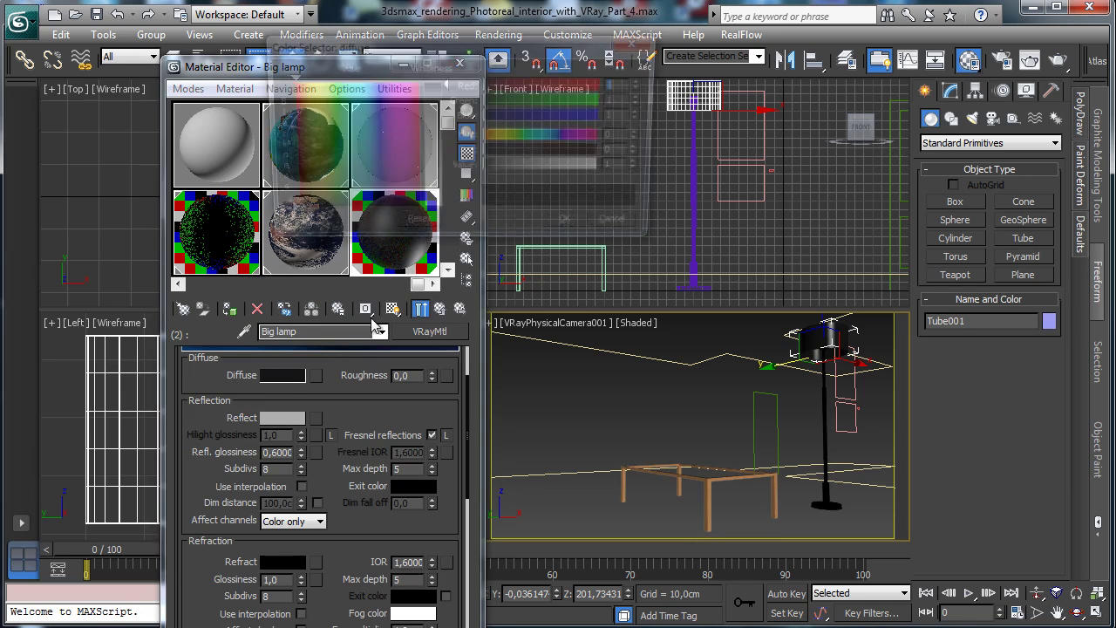
left_click_drag(432, 169, 443, 210)
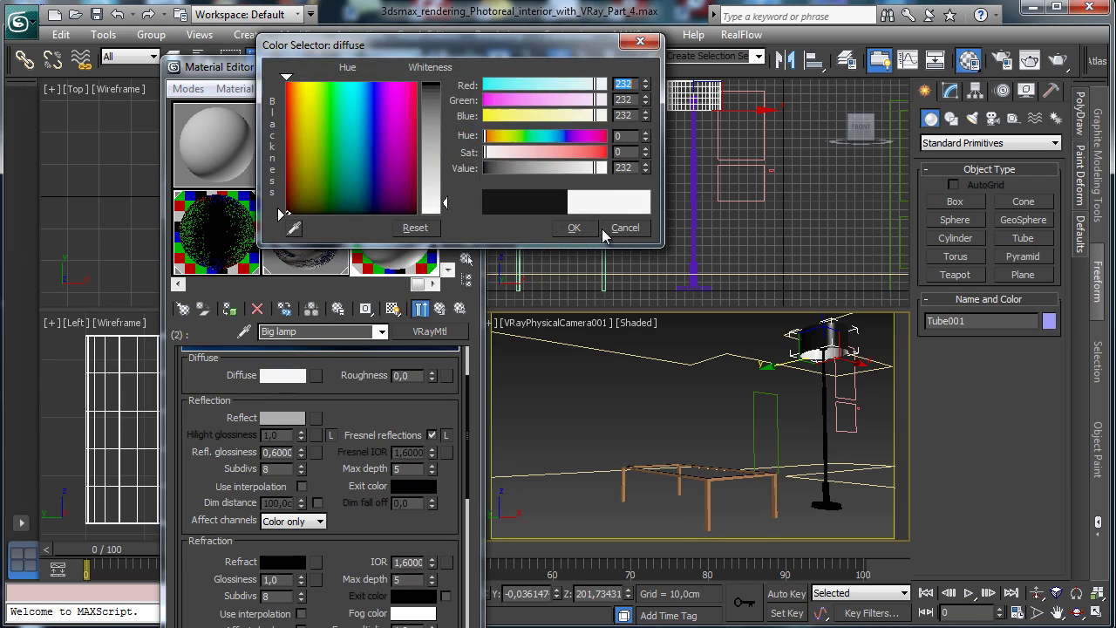
left_click(574, 228)
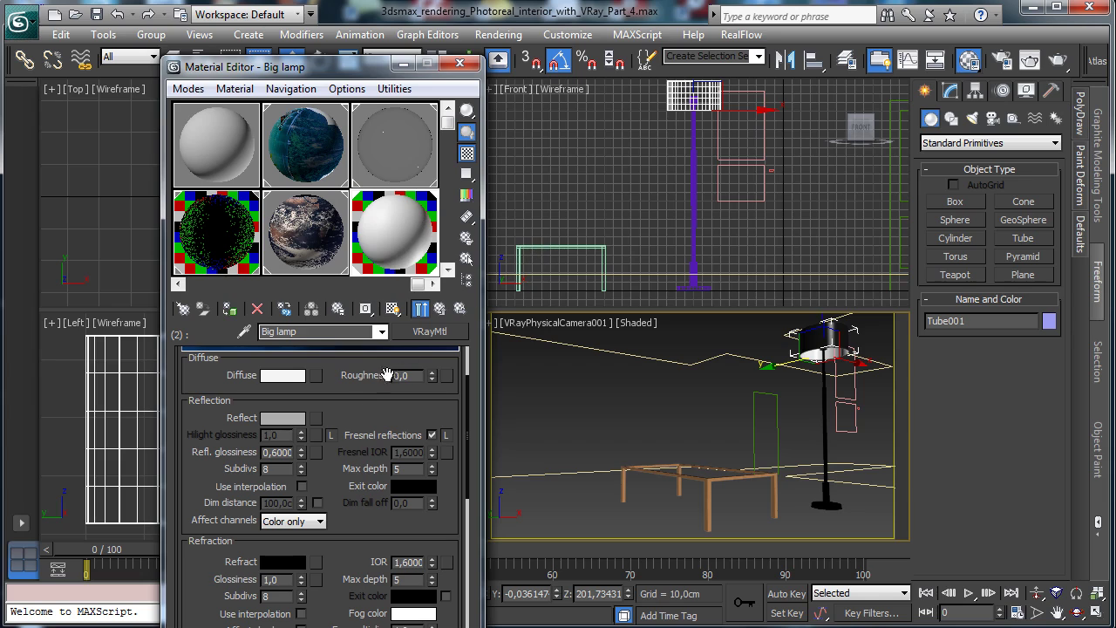
Step: Set the second sub-material's reflection glossiness to 0.8 and its reflection color to a gray with a value of 99
double_click(268, 452)
key("Return")
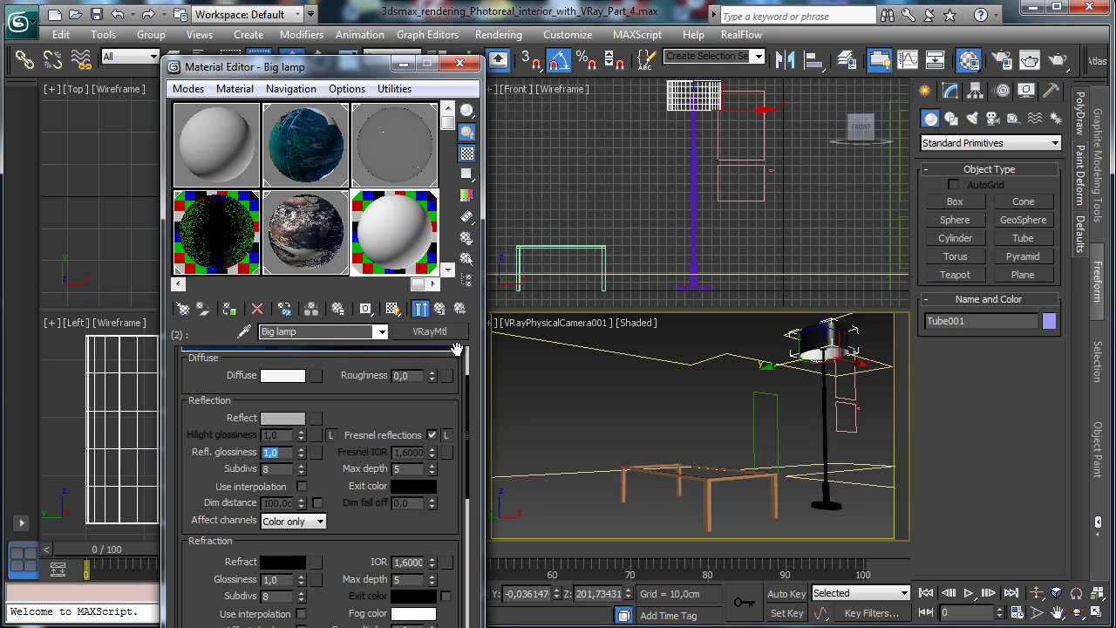
key("Return")
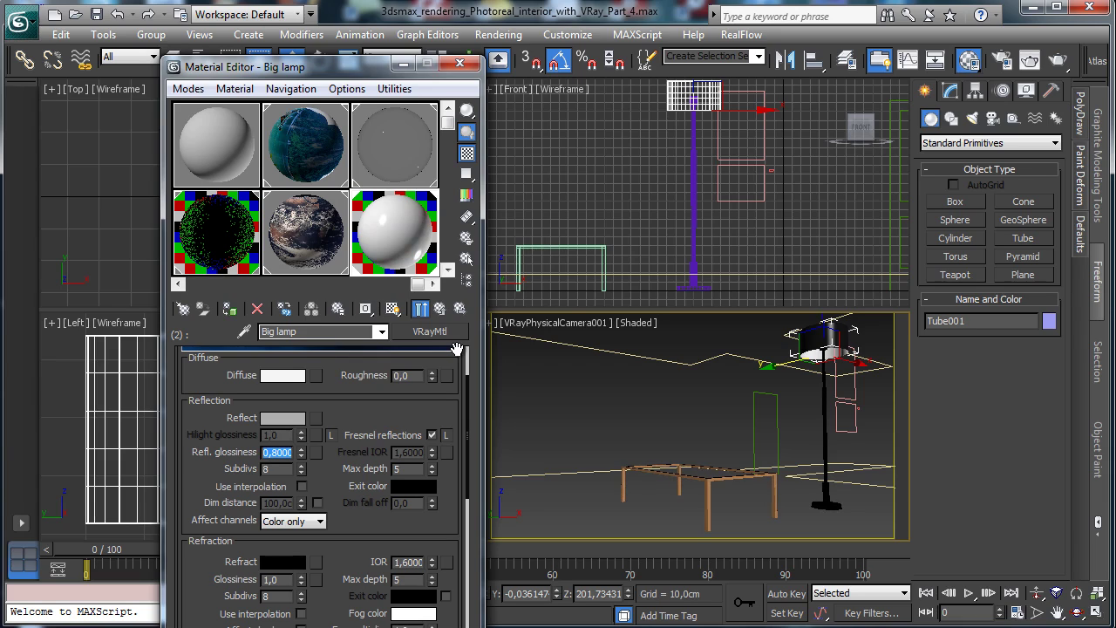
left_click(278, 417)
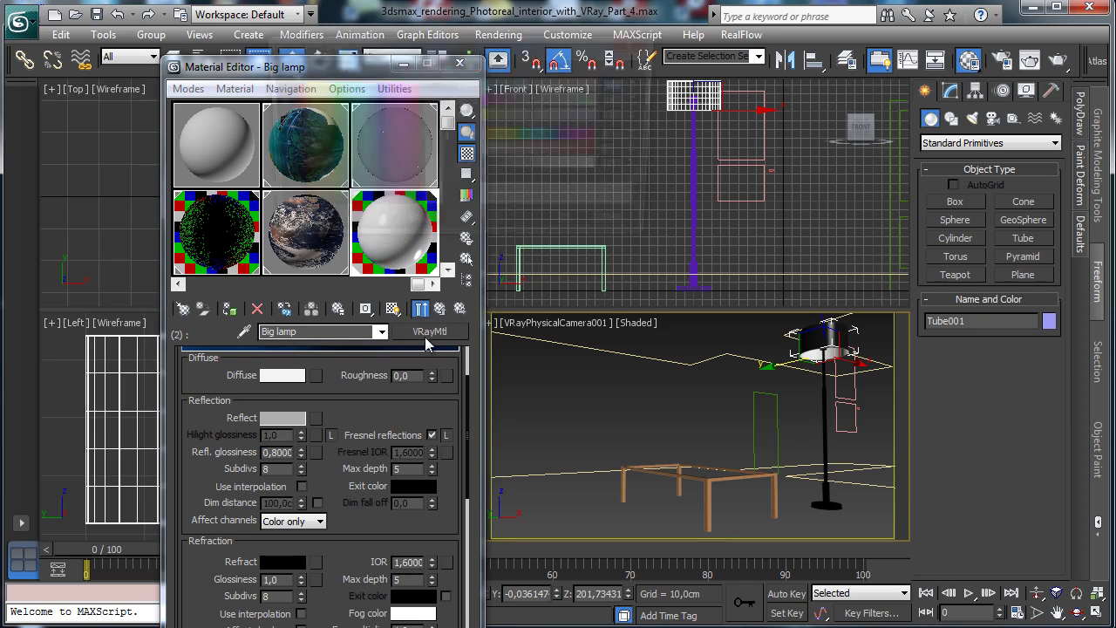
left_click_drag(559, 163, 531, 167)
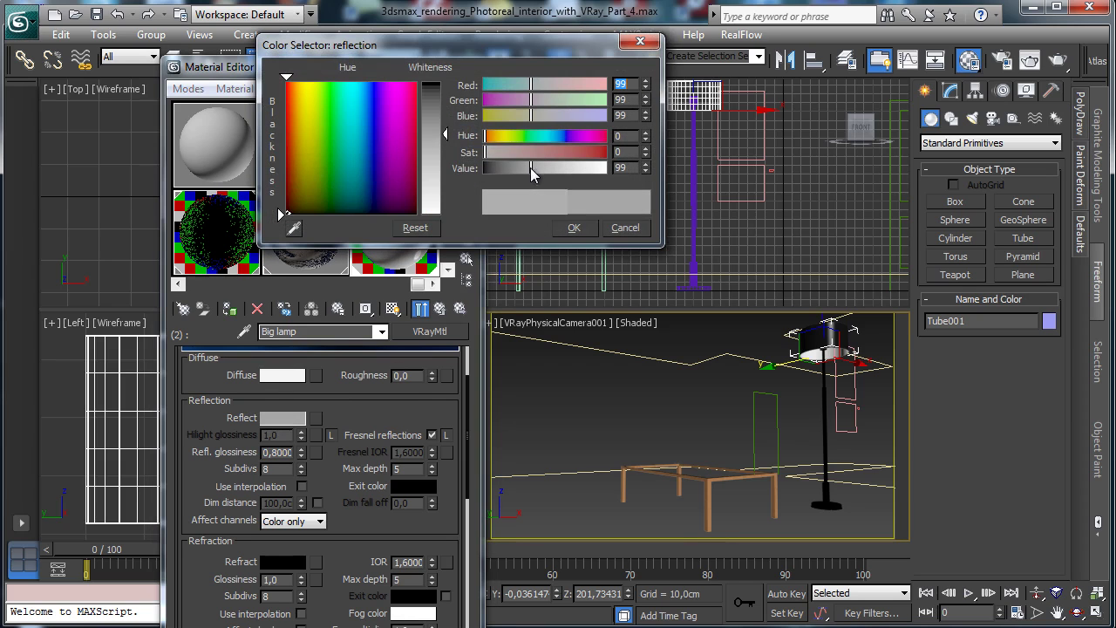
left_click(574, 228)
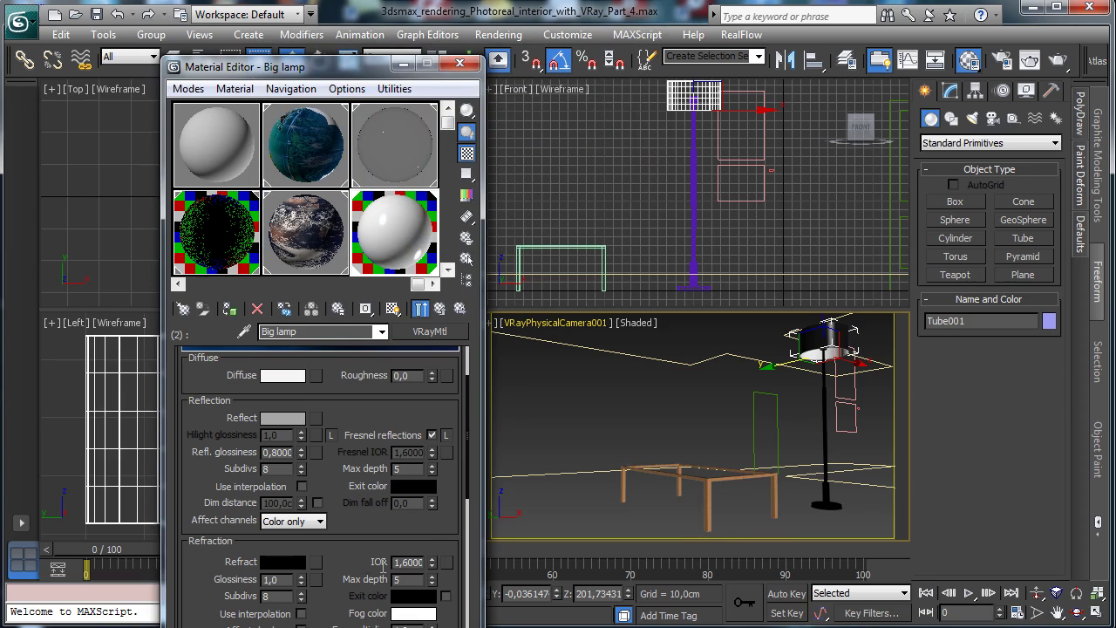
Step: Return to the parent Multi/Sub-Object material and close the Material Editor
scroll(354, 531, "down", 6)
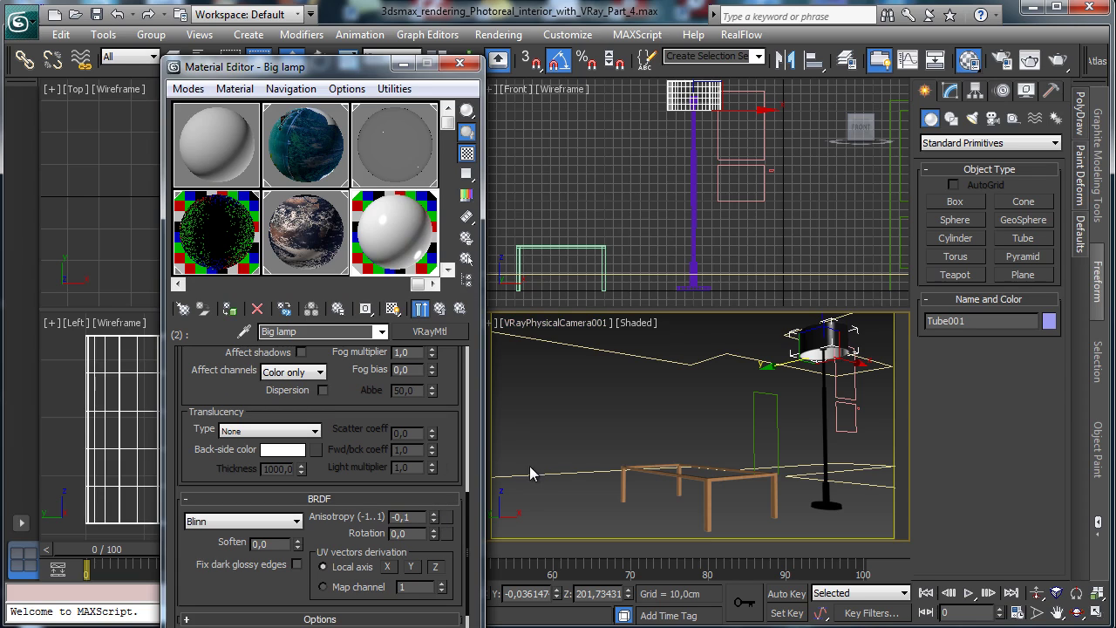
left_click(440, 308)
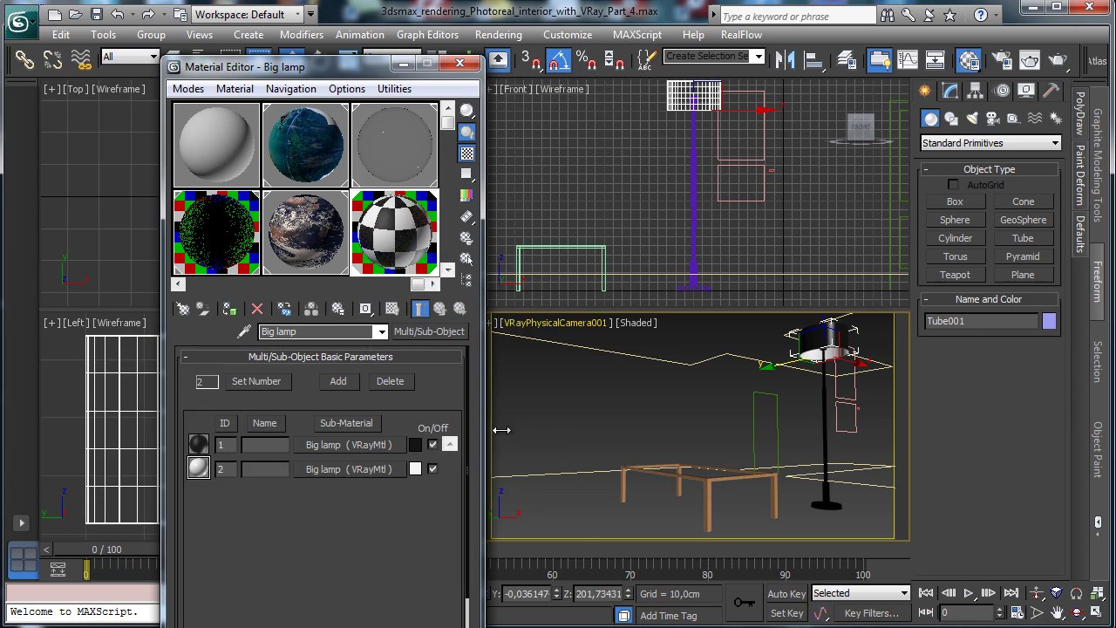
left_click(460, 62)
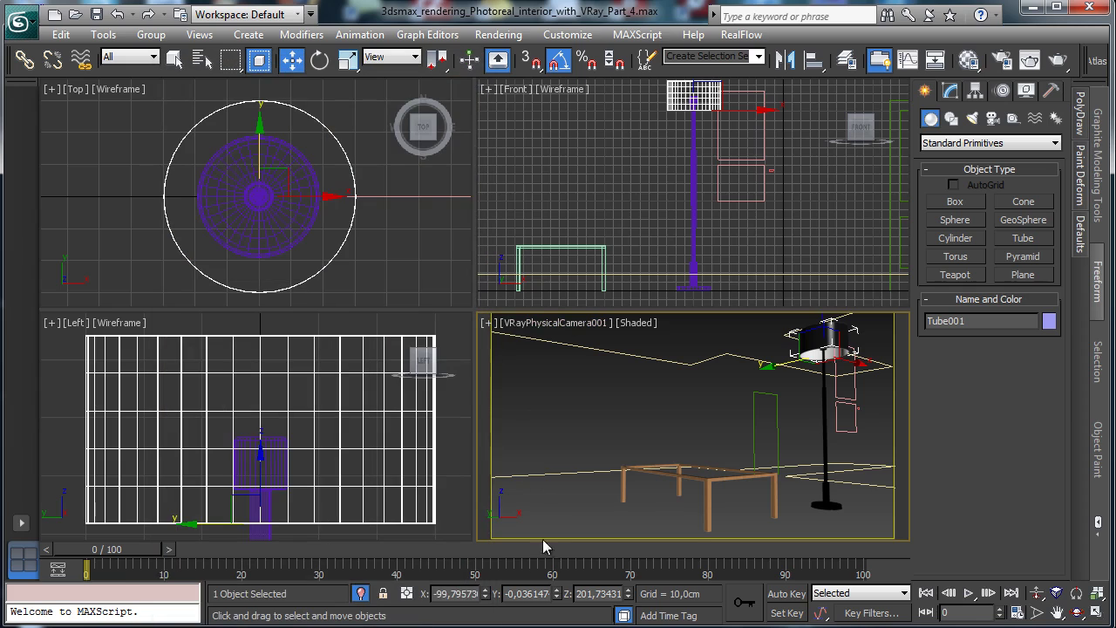
Step: Exit isolation mode and move the lampshade and stand together in the top view to the far side of the room, behind the table
left_click(358, 593)
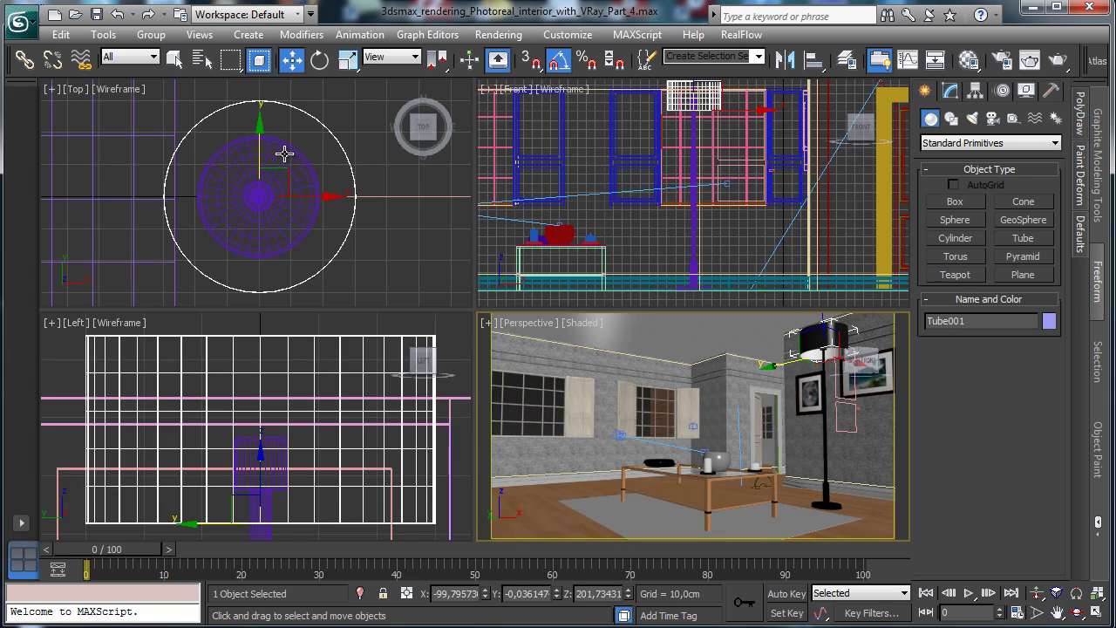
left_click(285, 153, "ctrl")
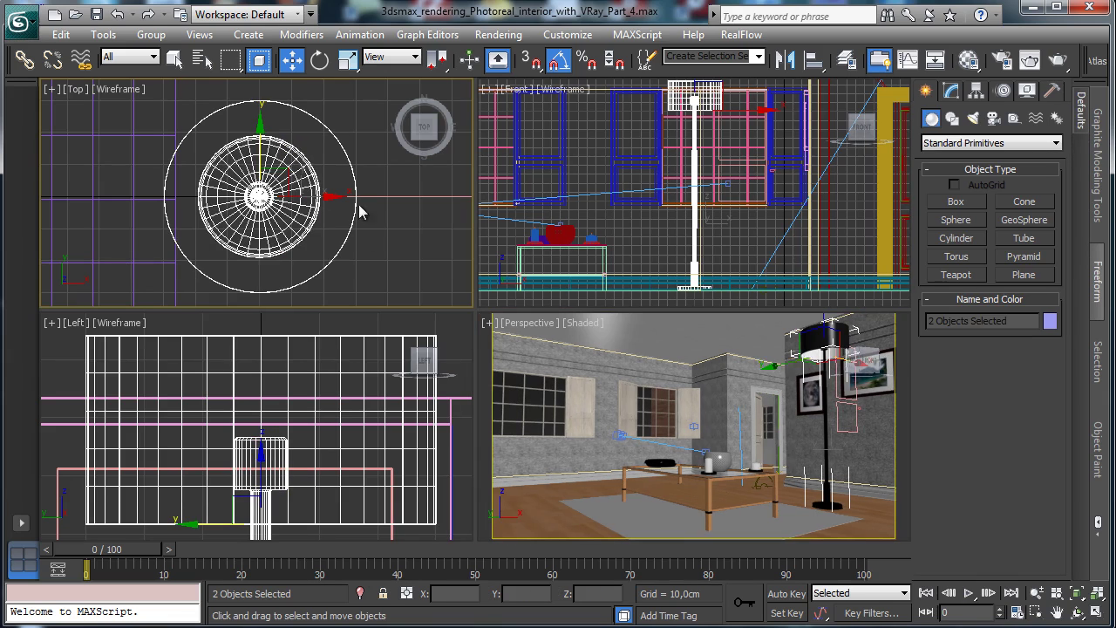
right_click(358, 237)
left_click(1036, 593)
left_click_drag(340, 186, 344, 423)
left_click(292, 58)
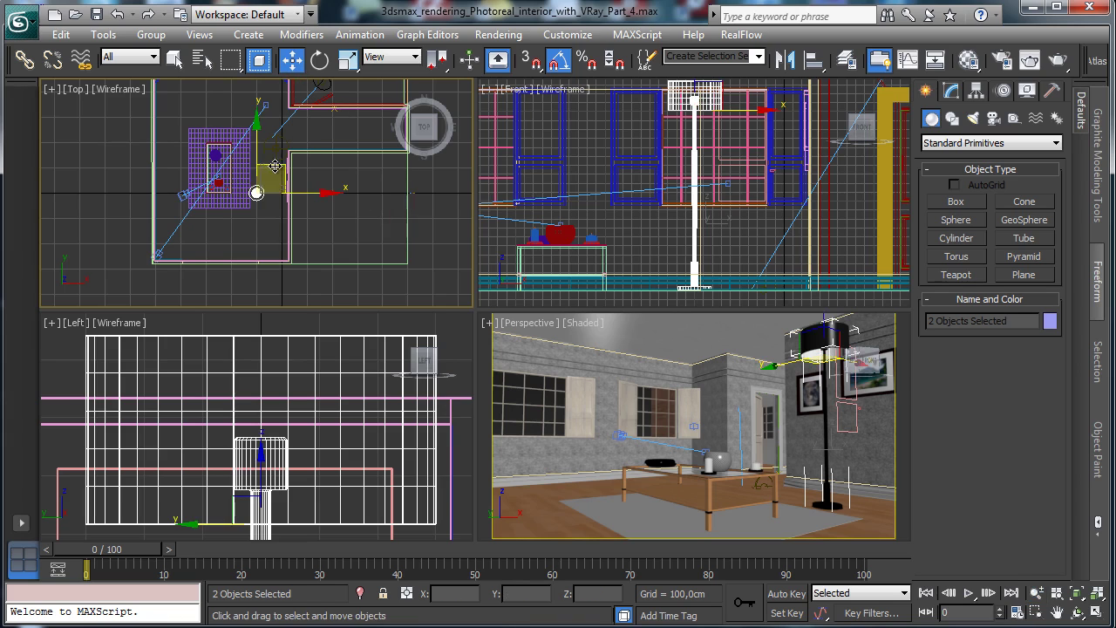
left_click_drag(275, 166, 297, 71)
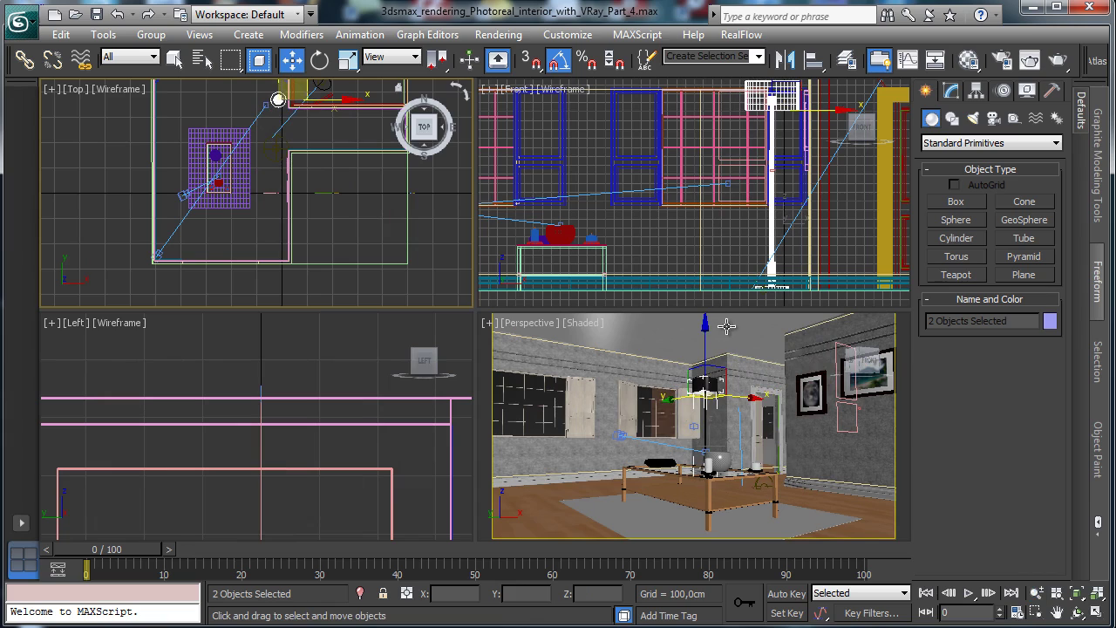
left_click(778, 239)
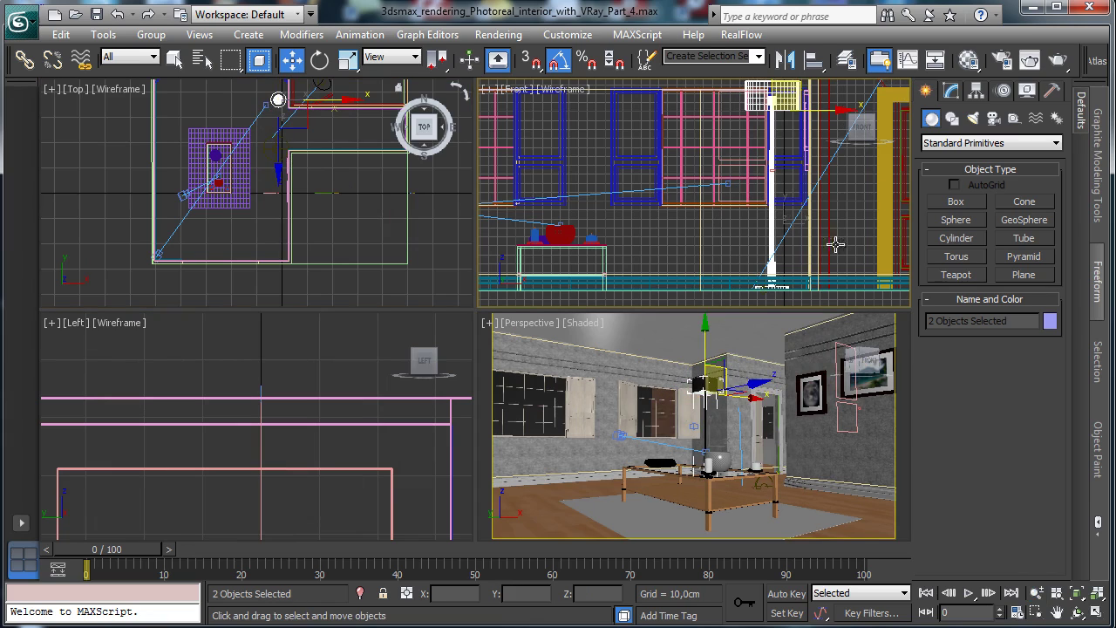
right_click(805, 364)
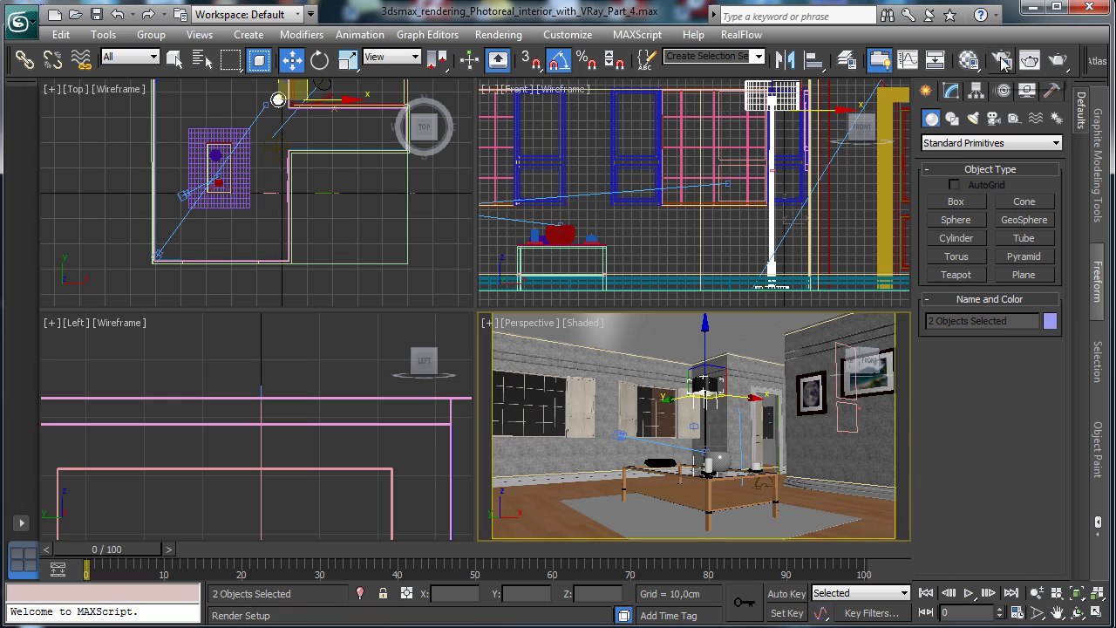
left_click(526, 330)
mouse_move(611, 341)
left_click(771, 343)
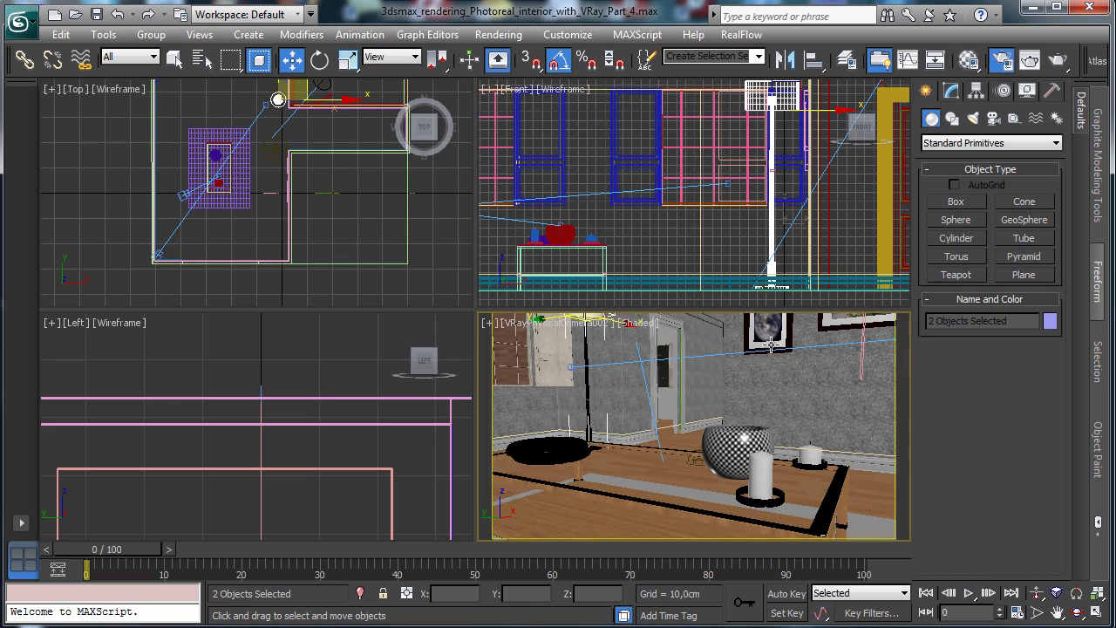
left_click(548, 344)
Step: Switch the shaded viewport to the VRayPhysicalCamera001 view
left_click(559, 323)
mouse_move(610, 341)
left_click(851, 343)
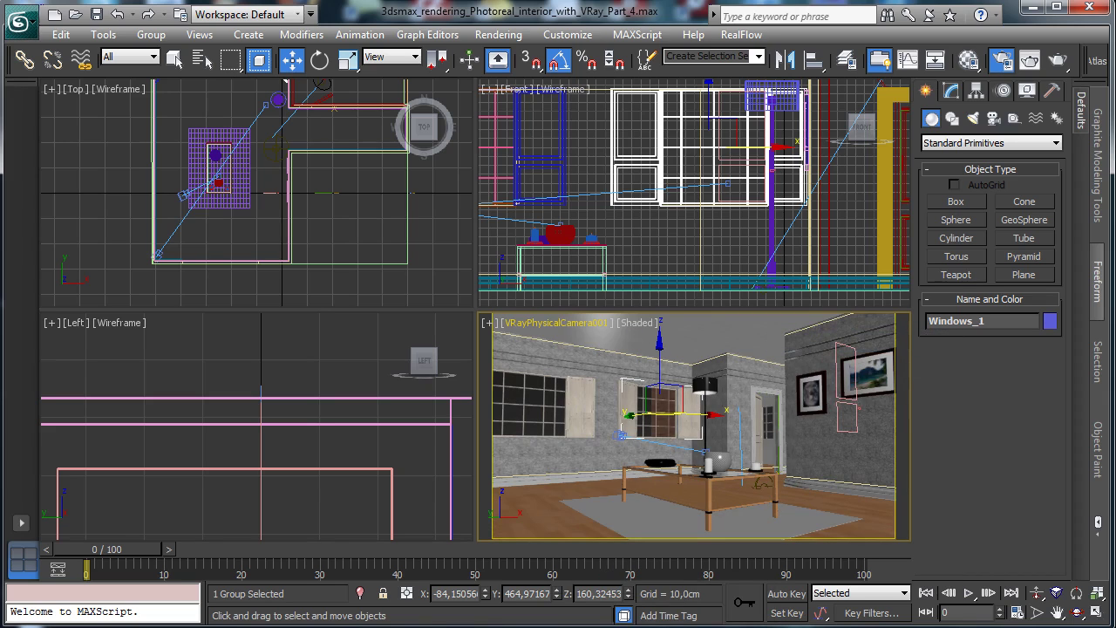
Step: Set the render output width to 900 and turn off the V-Ray antialiasing filter
key("F10")
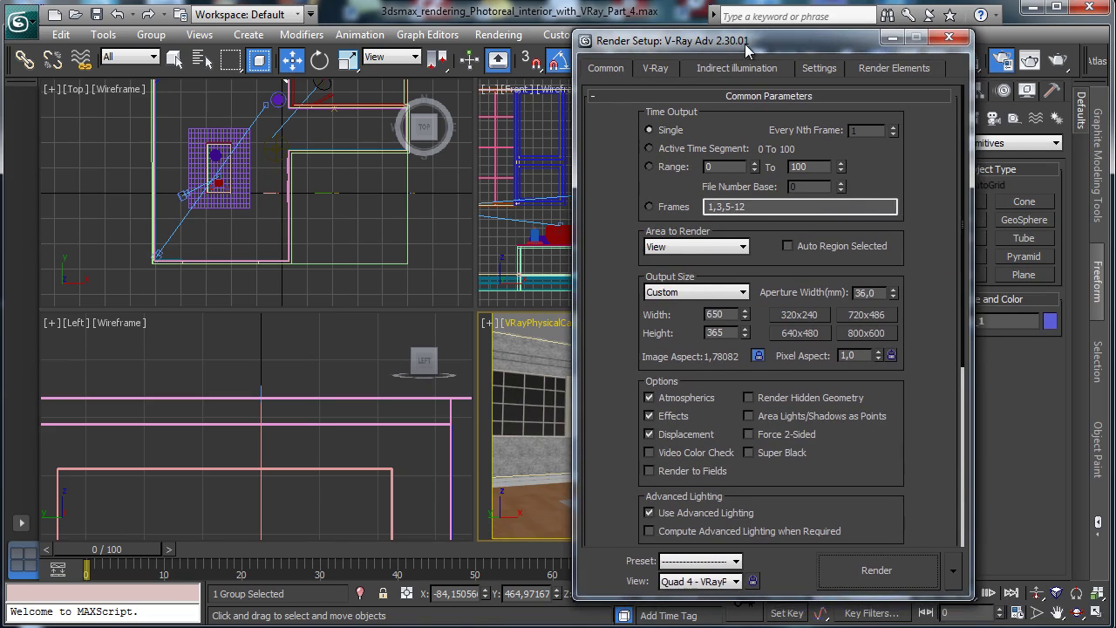
double_click(729, 316)
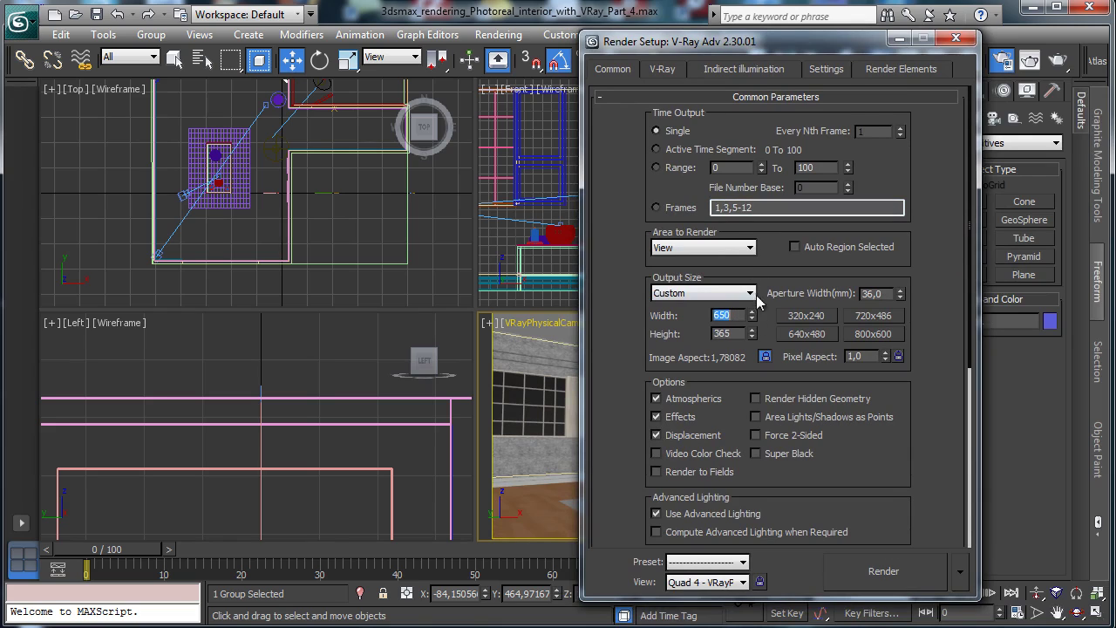
type("900")
key("Return")
left_click(663, 69)
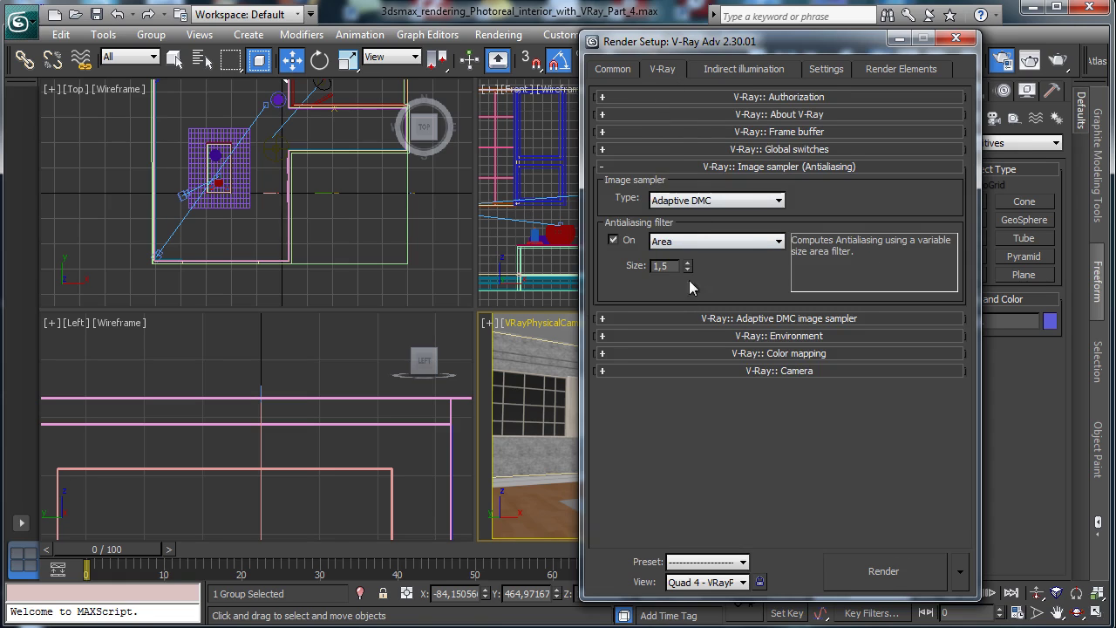
left_click(613, 241)
Step: Check the irradiance map and light cache settings, and set the DMC sampler's minimum samples to 8 and global subdivs multiplier to 1.0
left_click(764, 71)
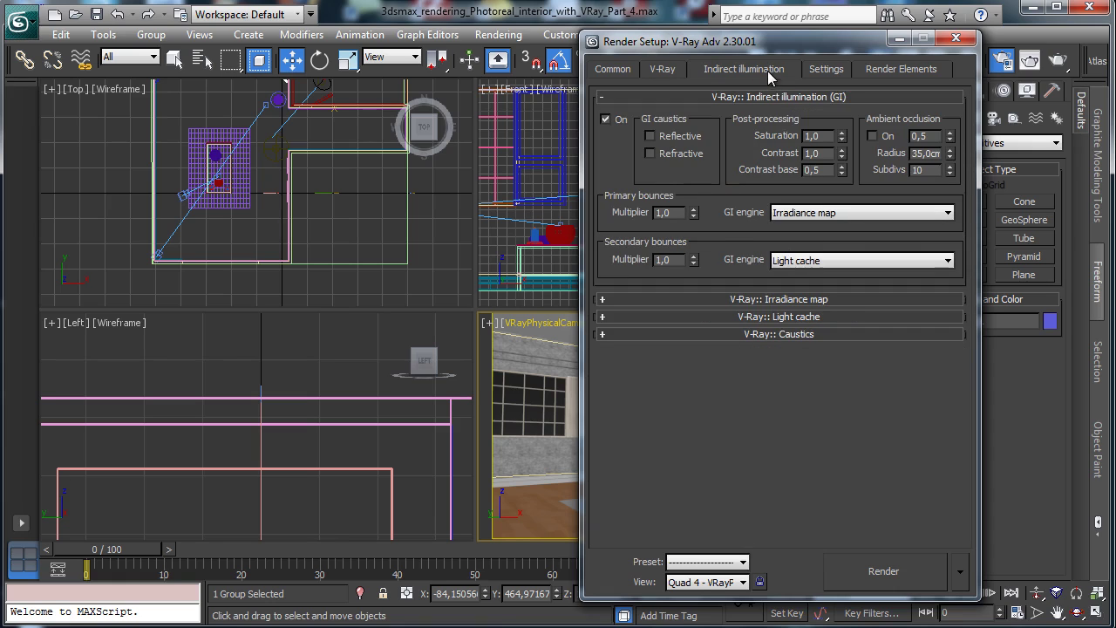
left_click(748, 299)
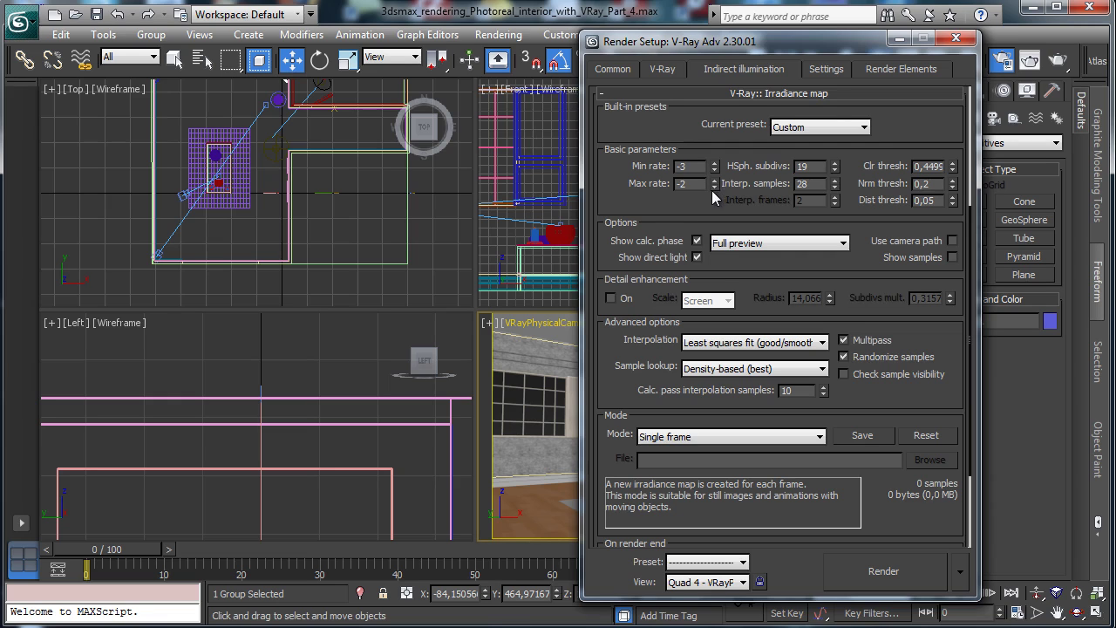
scroll(818, 394, "down", 3)
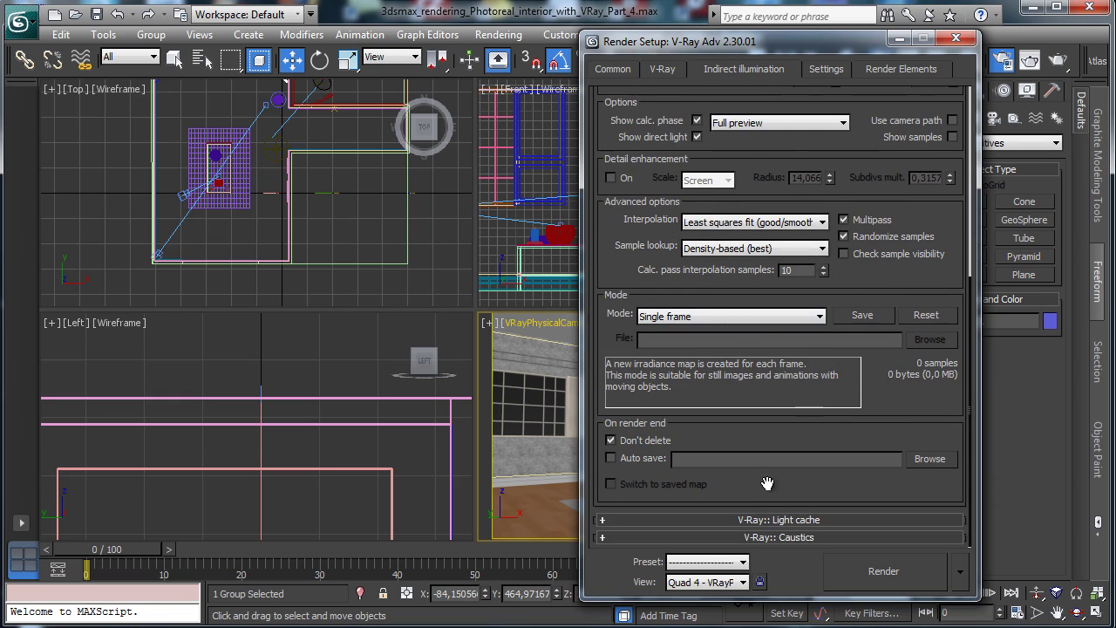
left_click(764, 521)
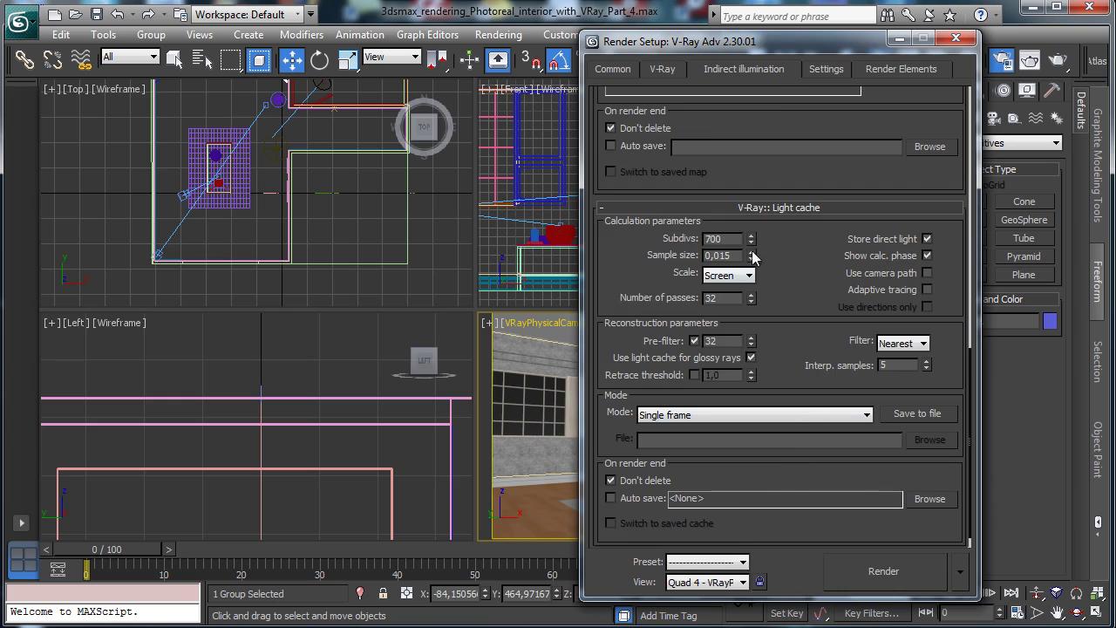
left_click(827, 70)
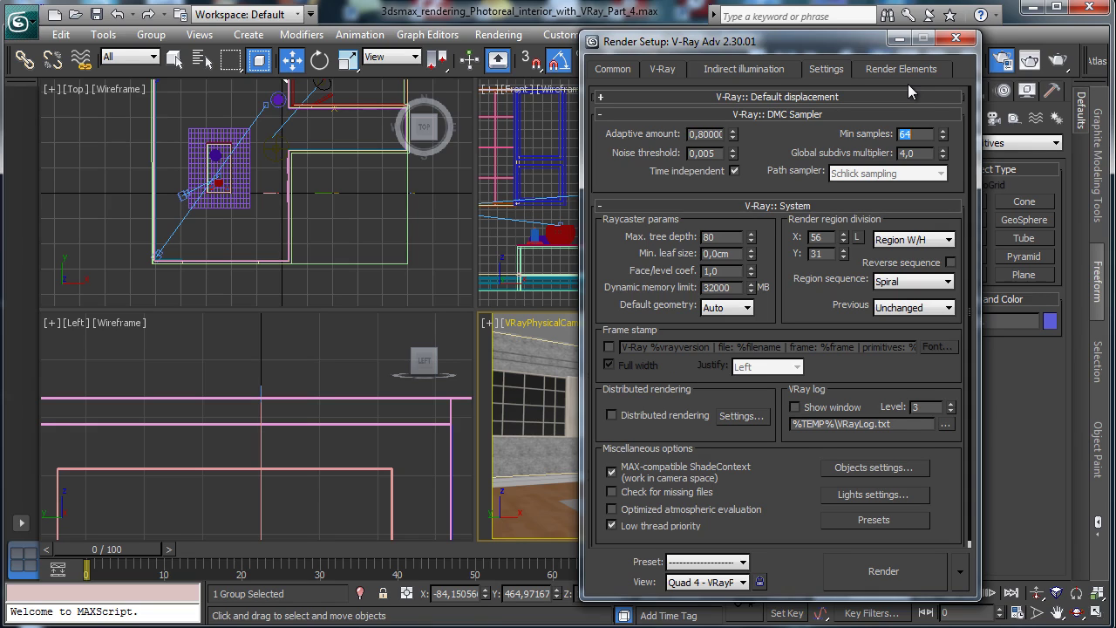
type("8")
left_click(921, 153)
Step: Start a test render of the camera view, arrange the render windows, and cancel the render
left_click(898, 576)
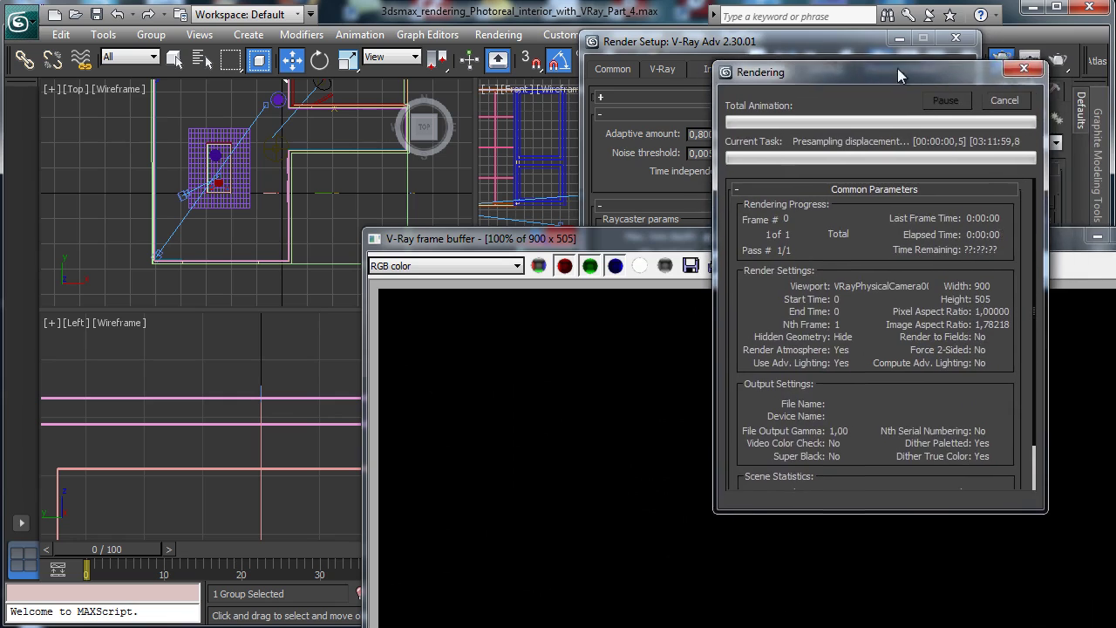
left_click_drag(897, 68, 968, 41)
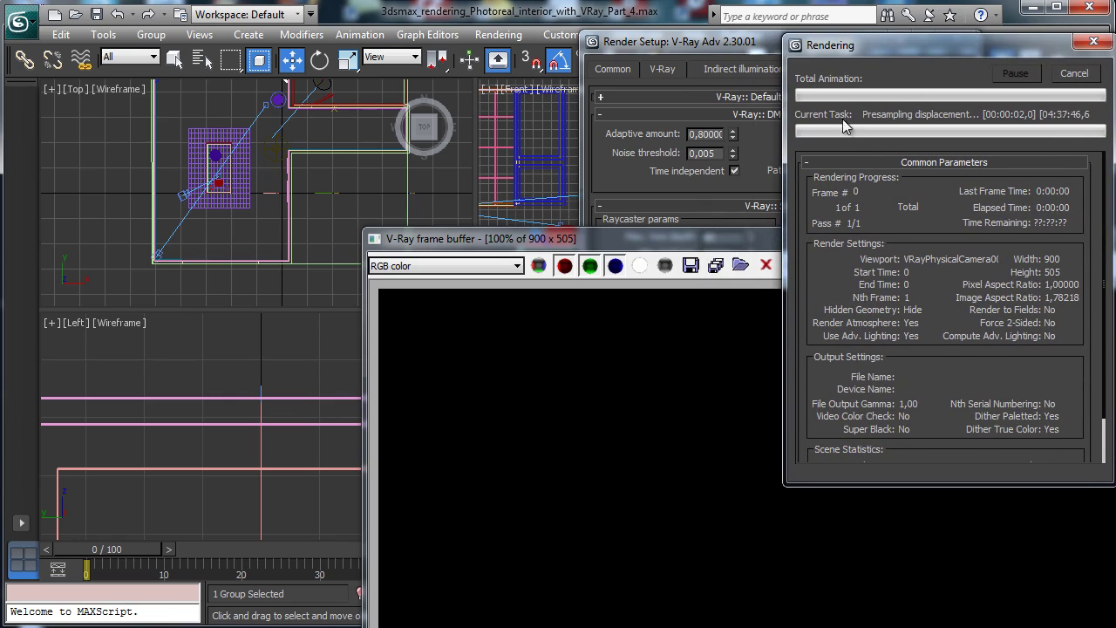
left_click_drag(686, 236, 386, 47)
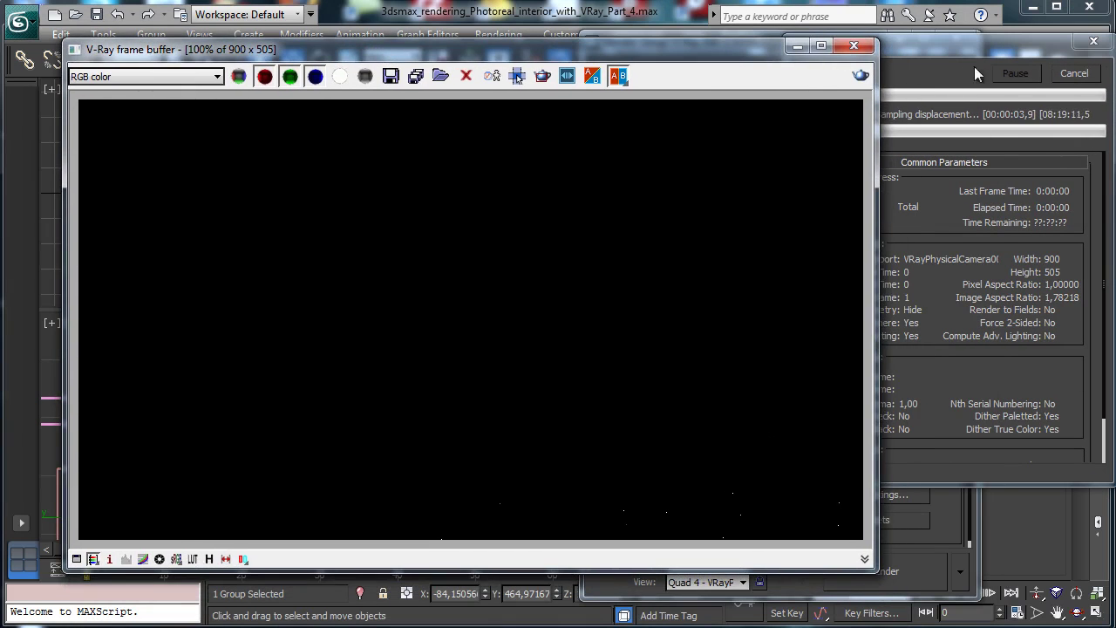
left_click(1051, 73)
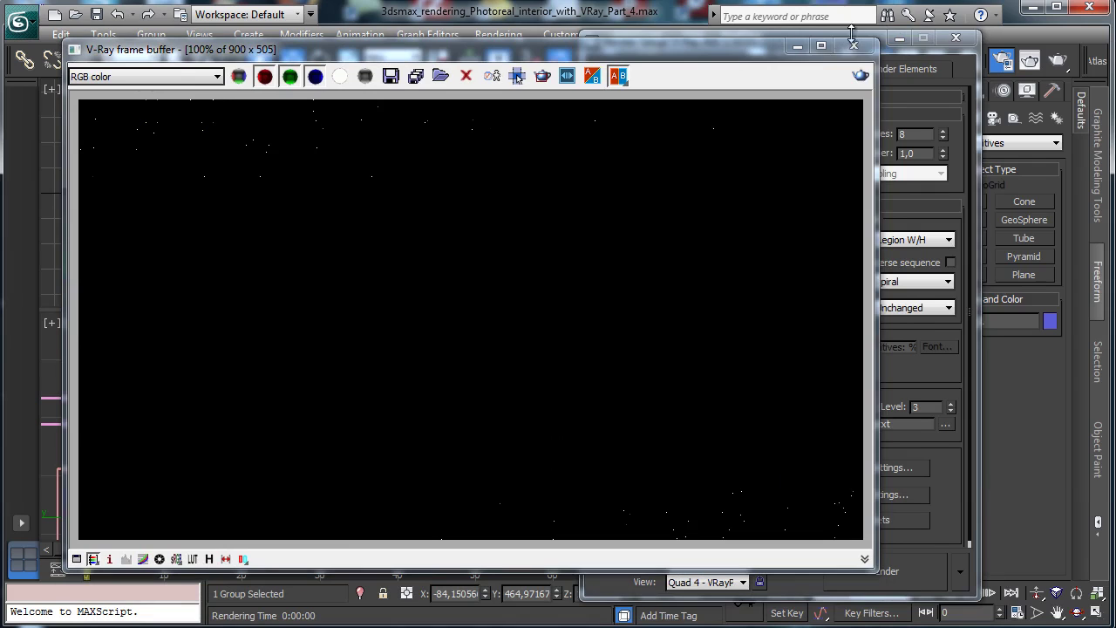
Step: Disable Displacement in the V-Ray global switches, and run a test render of the camera view before stopping it
left_click(662, 71)
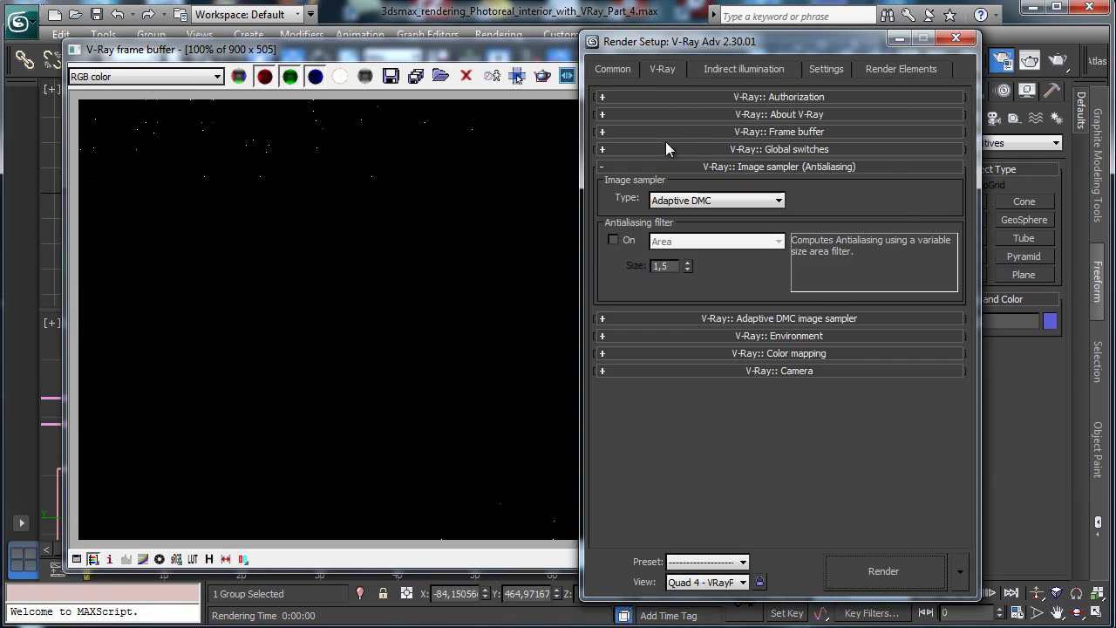
left_click(666, 150)
left_click(656, 181)
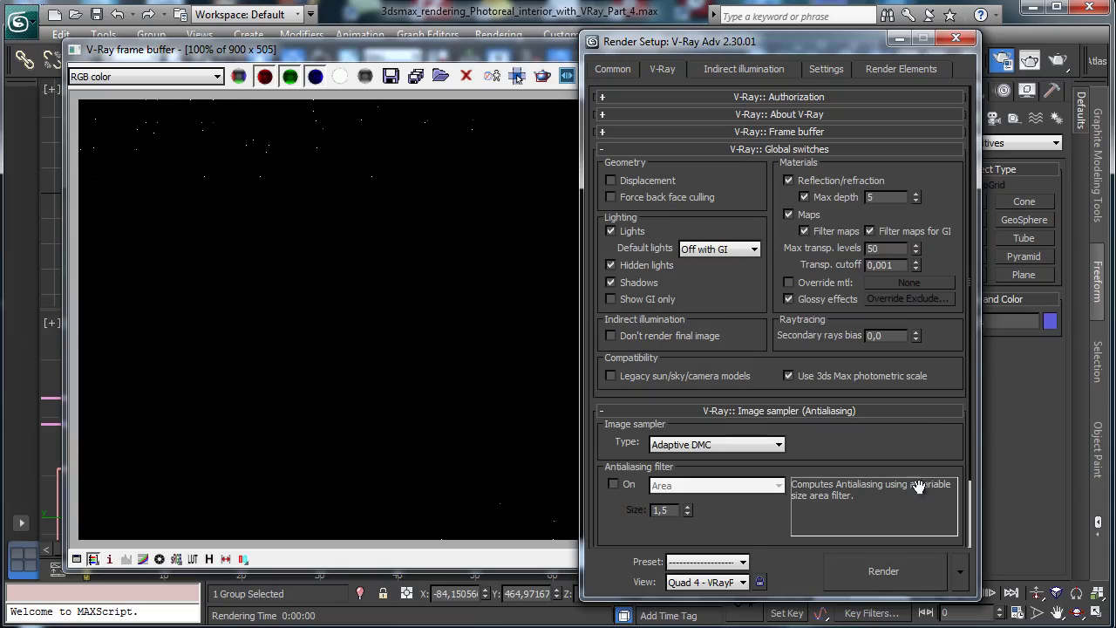
left_click(883, 571)
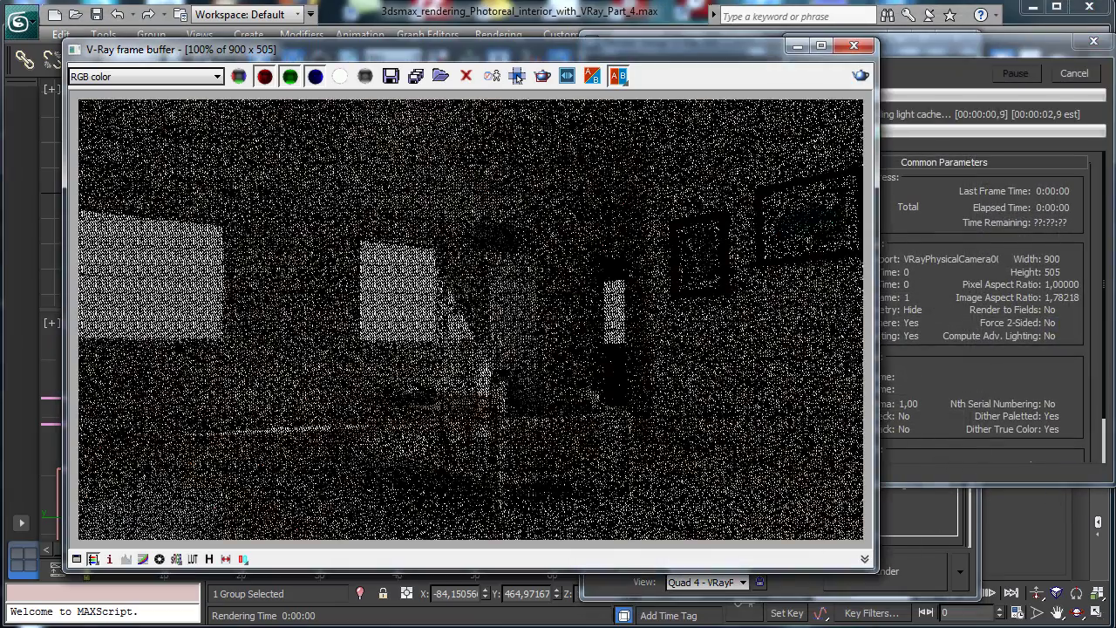
left_click(1074, 75)
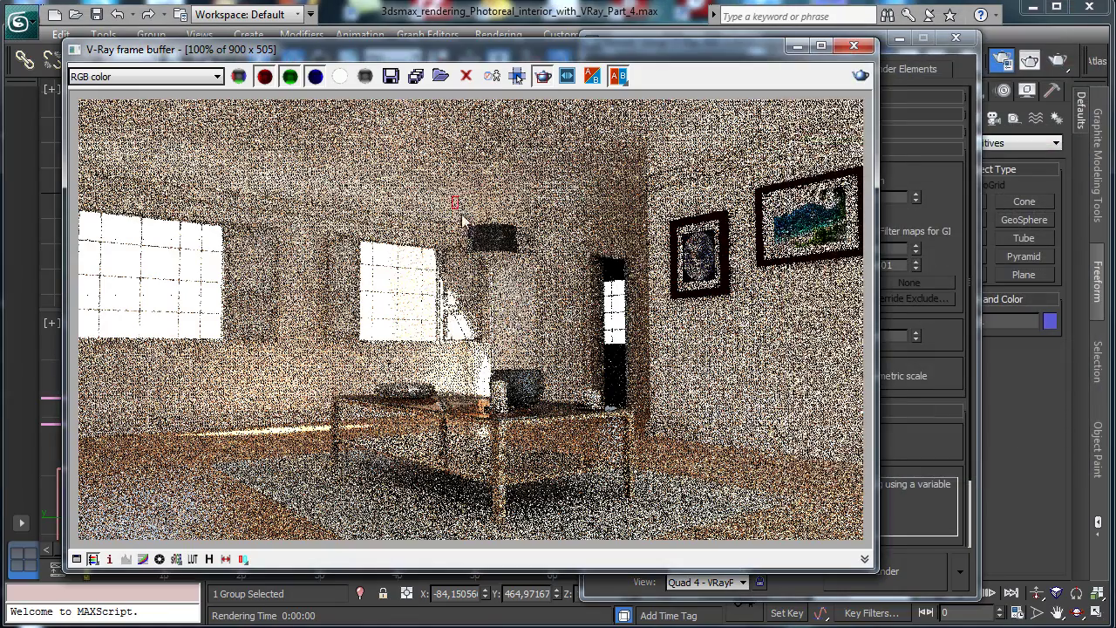
Step: Test-render only the region around the floor lamp, minimize the frame buffer, and close the render setup
left_click_drag(453, 197, 533, 454)
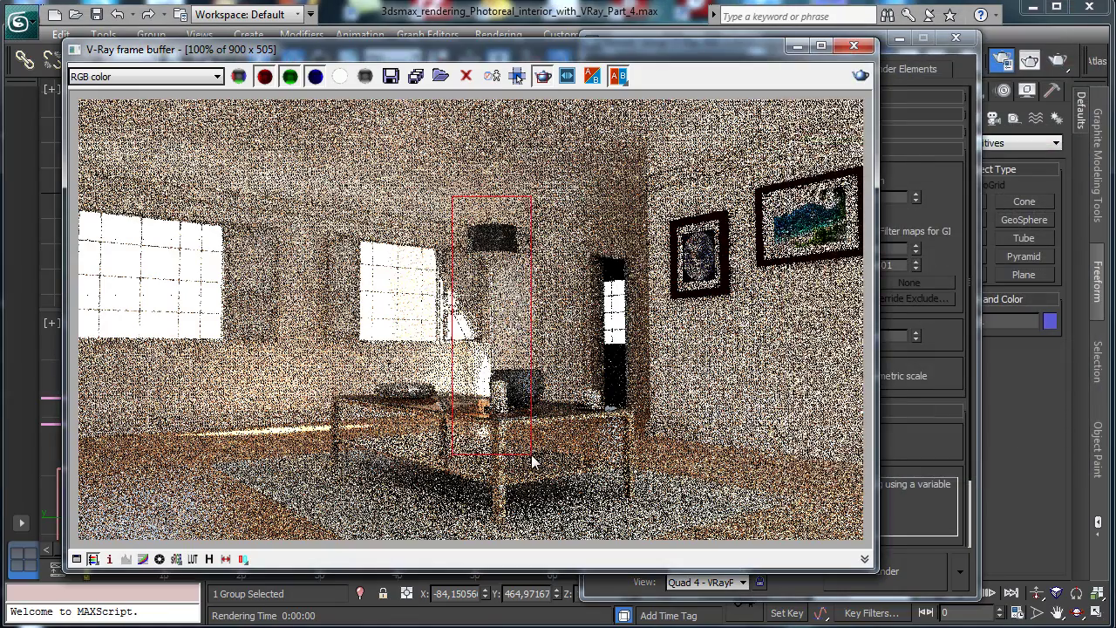
left_click(860, 76)
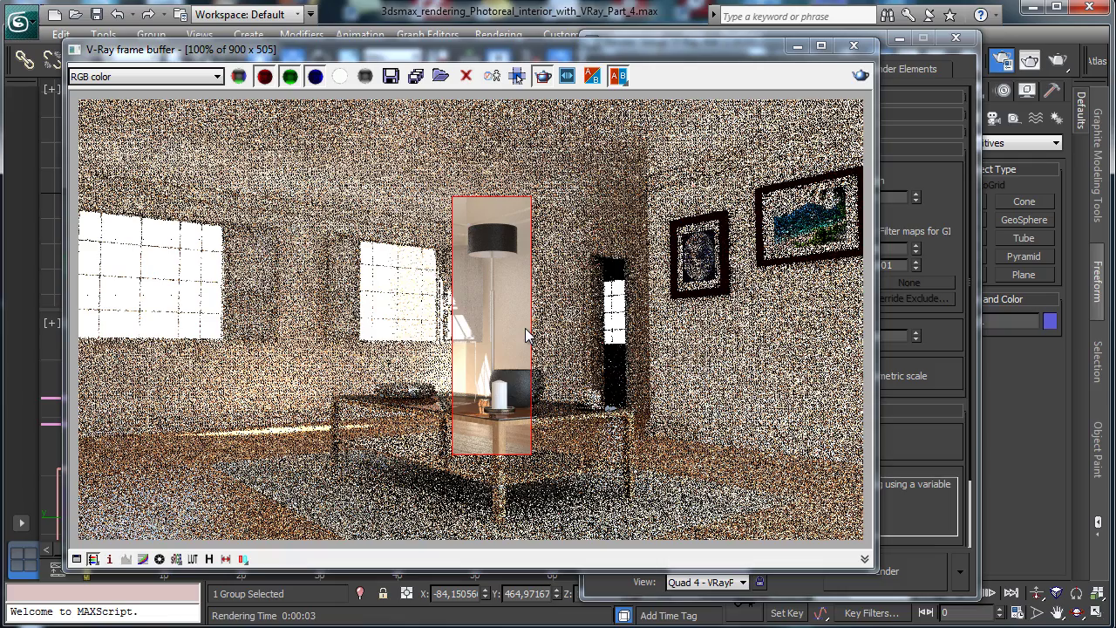
left_click(797, 46)
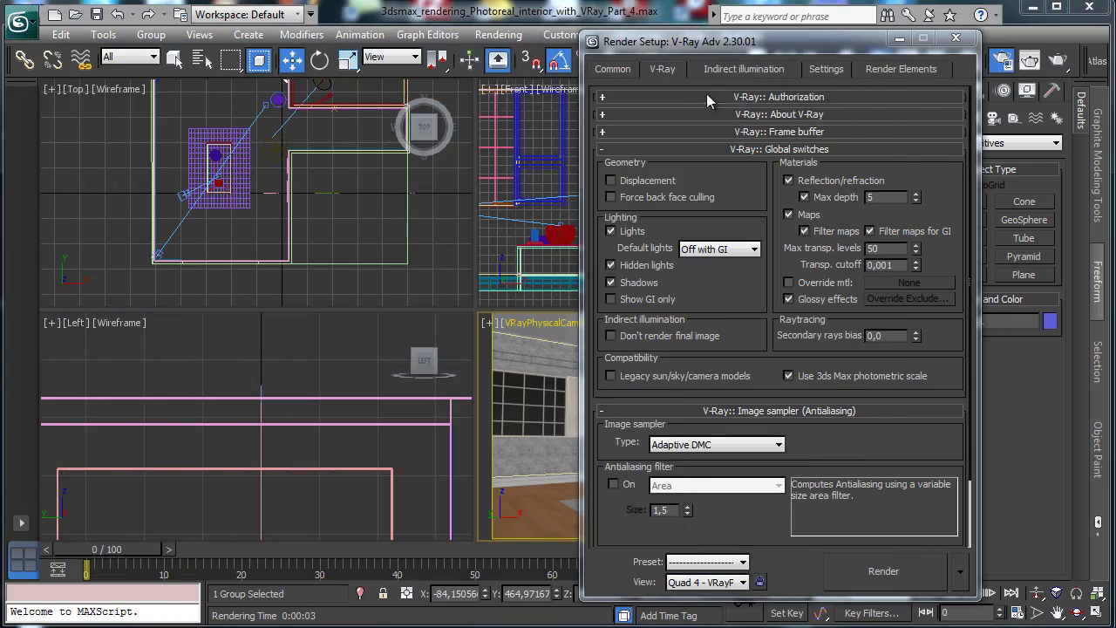
left_click(956, 37)
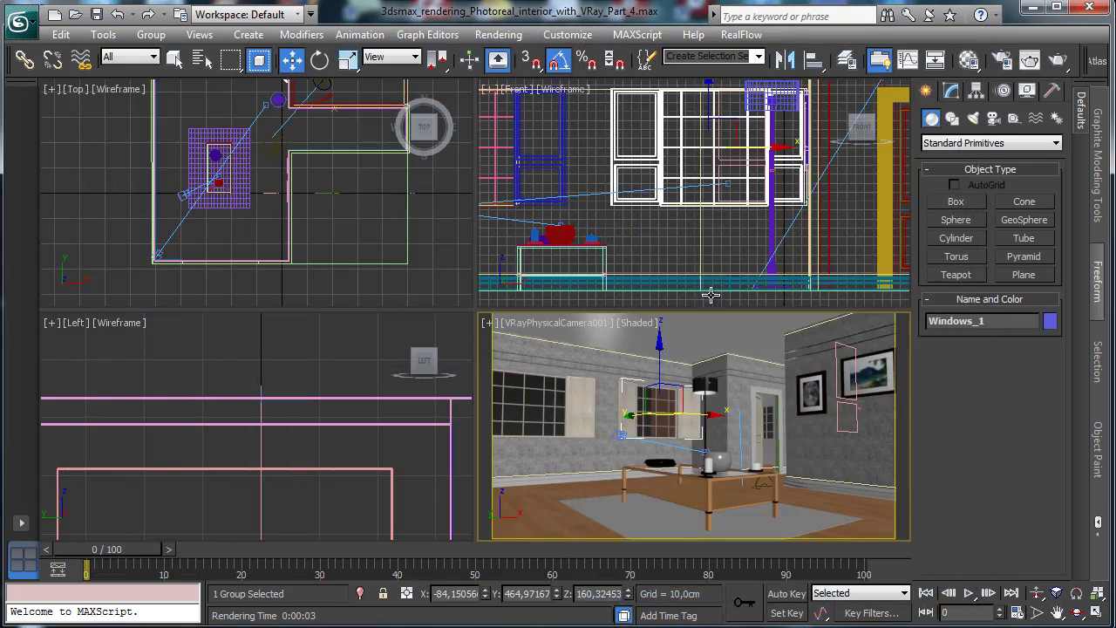
Step: Add a Taper modifier to the lampshade with an amount of about -0.2 so that it narrows upward
left_click(711, 384)
left_click(1097, 613)
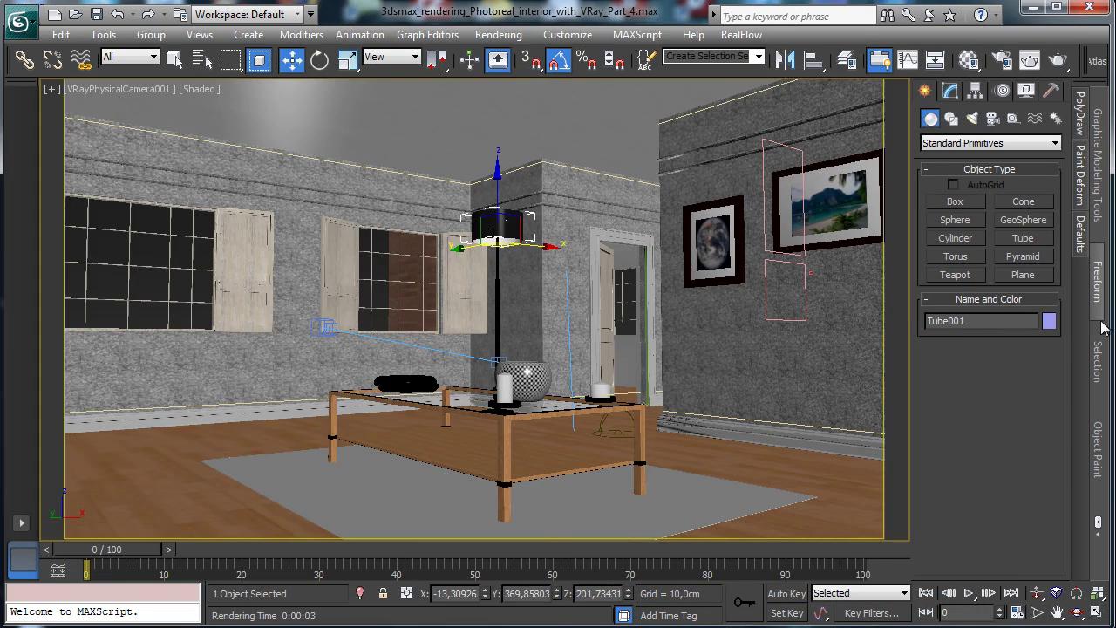
left_click(951, 91)
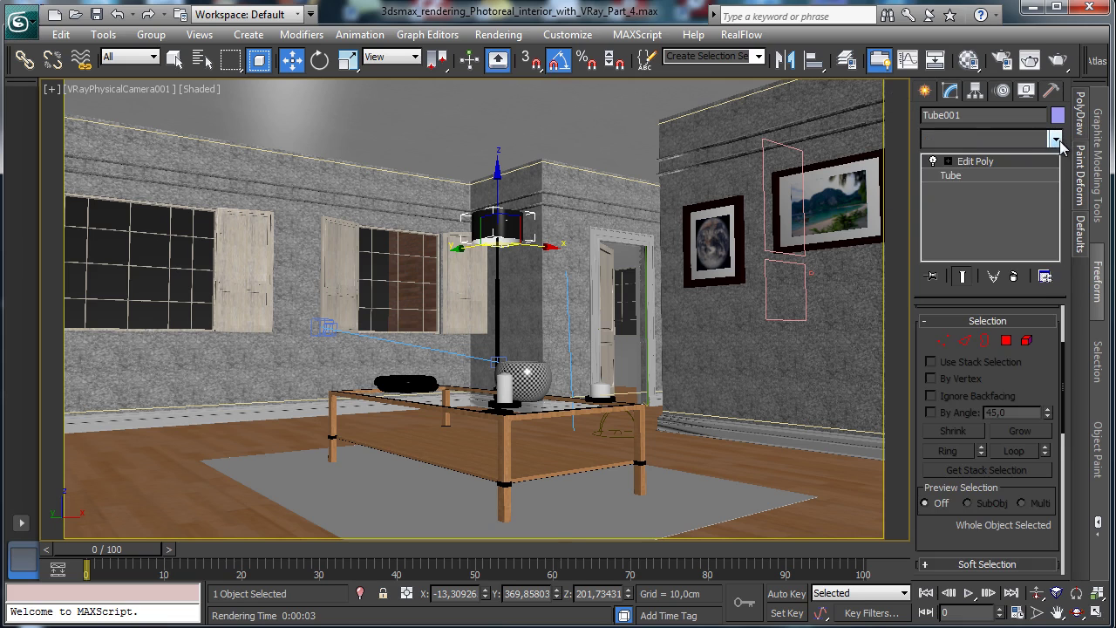
left_click(1056, 139)
scroll(994, 392, "down", 10)
scroll(1071, 432, "down", 8)
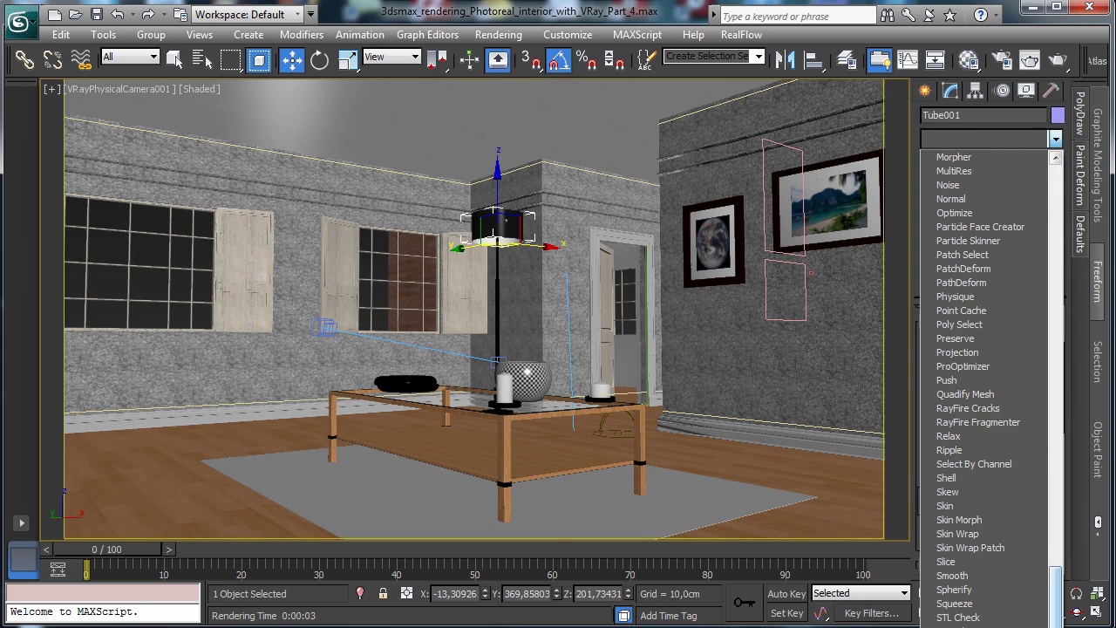
scroll(985, 523, "down", 3)
left_click(951, 602)
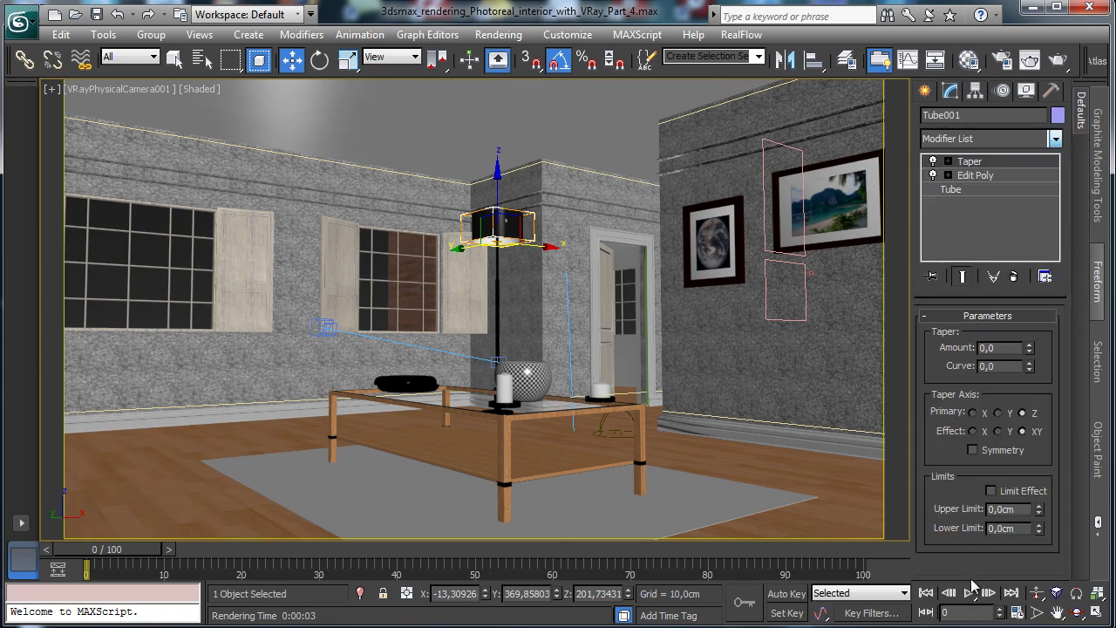
mouse_move(1030, 347)
left_mouse_down()
mouse_move(1037, 318)
mouse_move(1030, 364)
left_mouse_up()
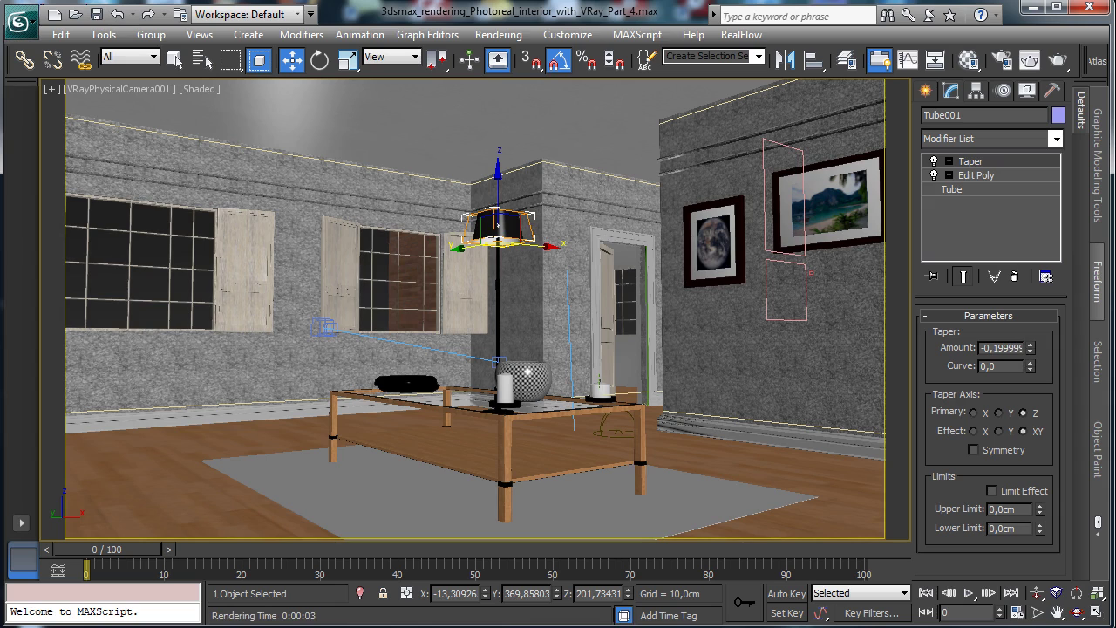
left_click(1096, 611)
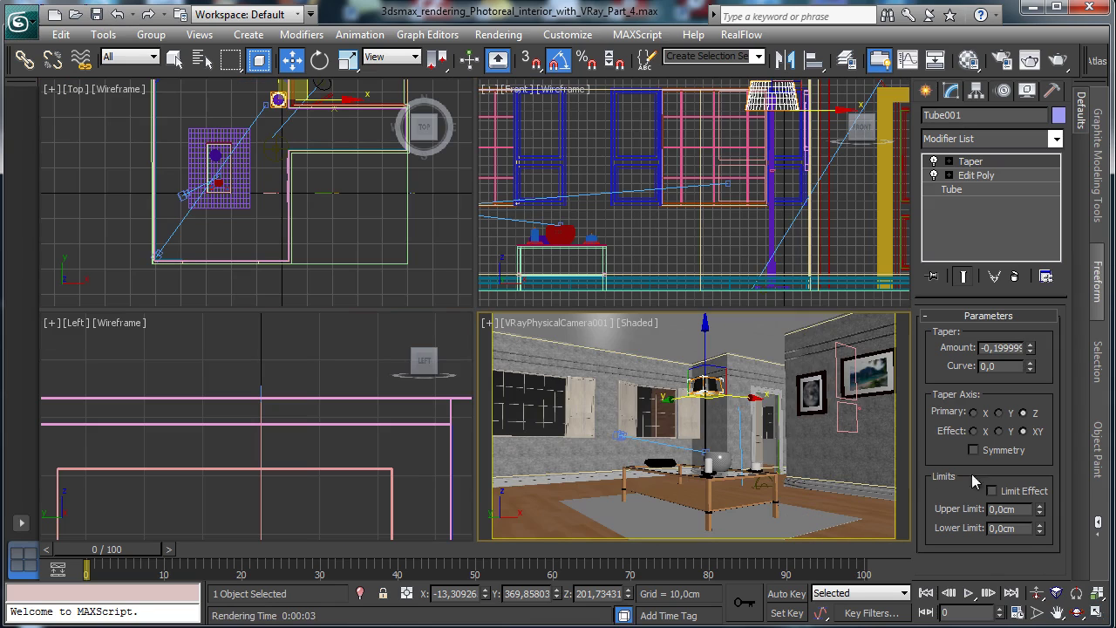
Step: Draw a smooth, open eight-point line in the Top view from the lamp base around the room corner to the far window shutter
right_click(407, 220)
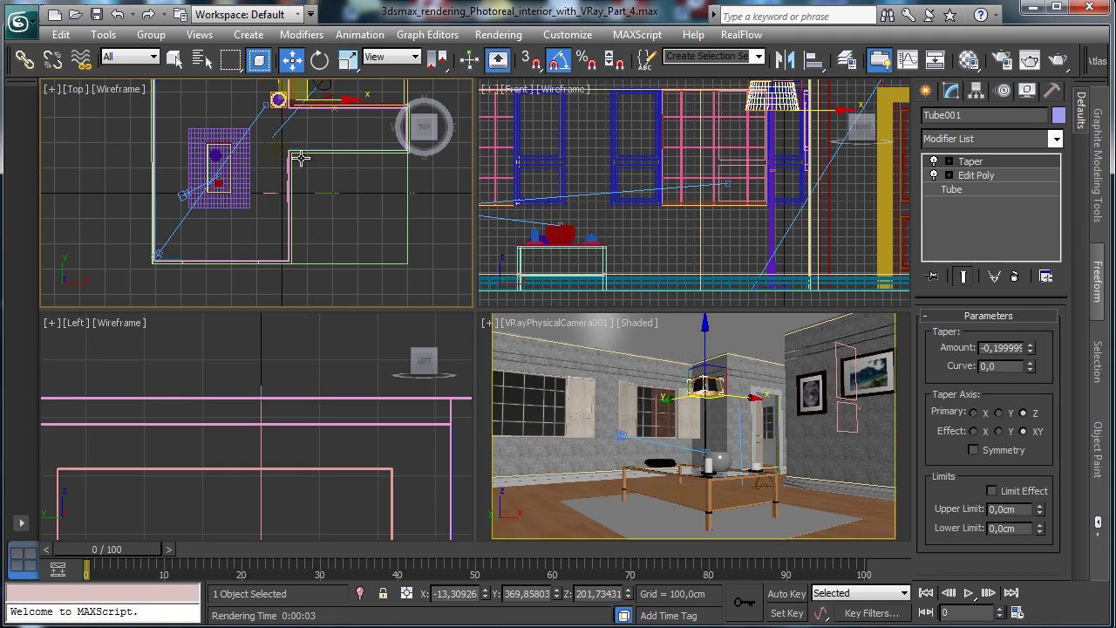
left_click(1036, 613)
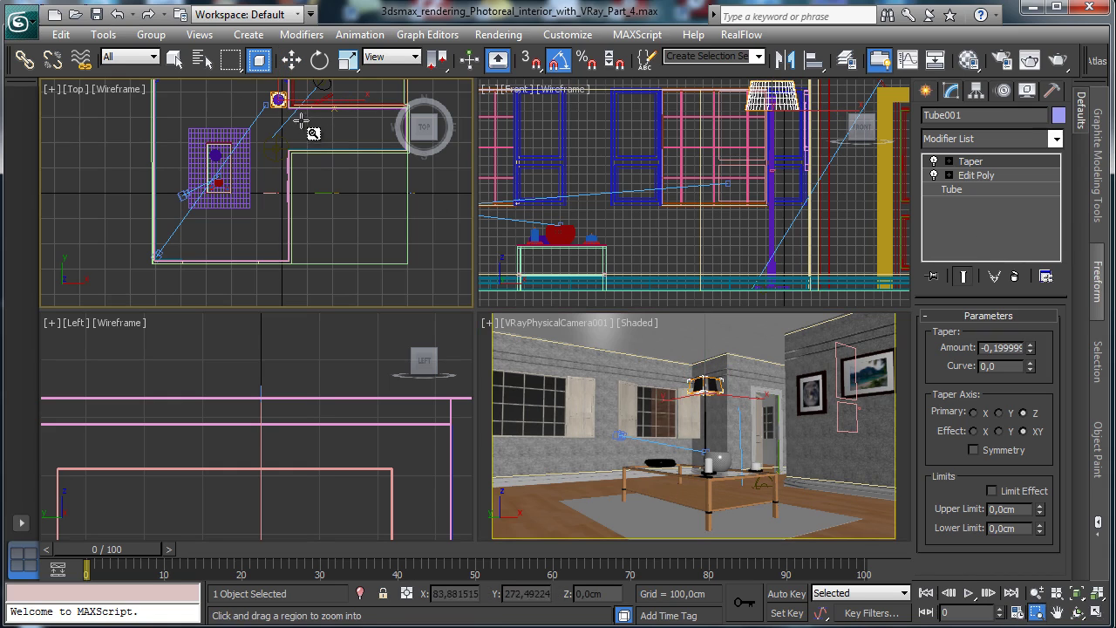
left_click_drag(304, 120, 251, 73)
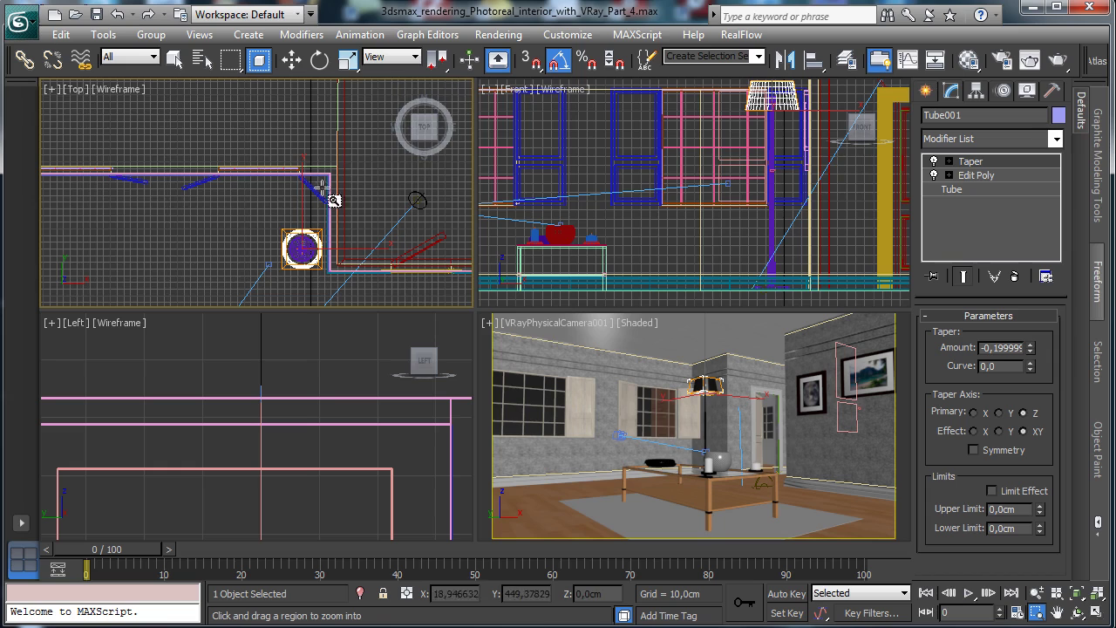
left_click(927, 93)
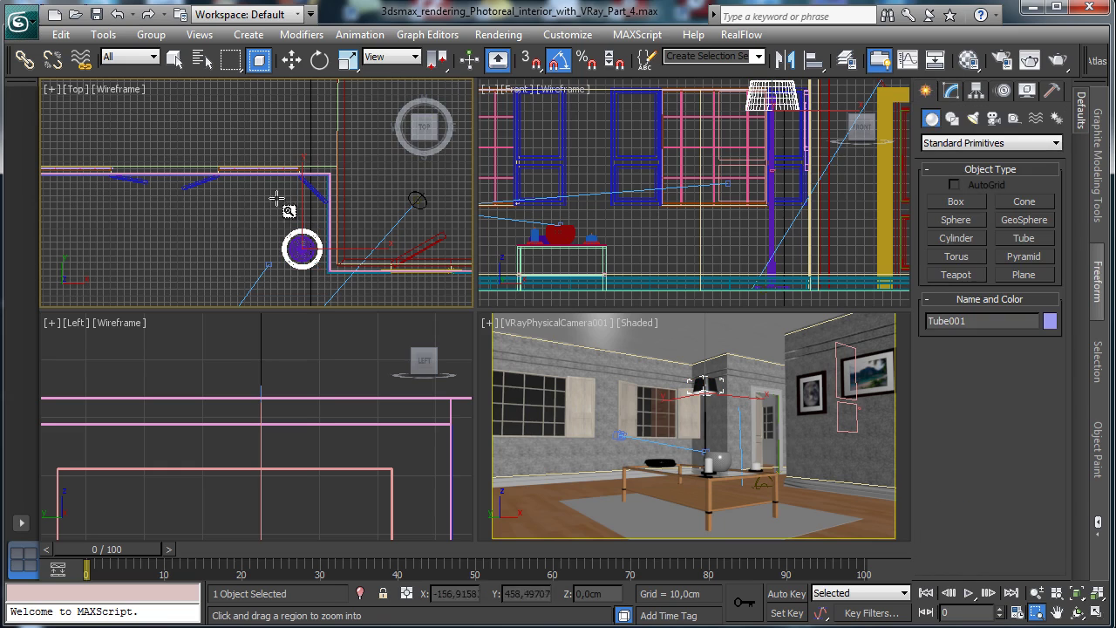
left_click(1097, 615)
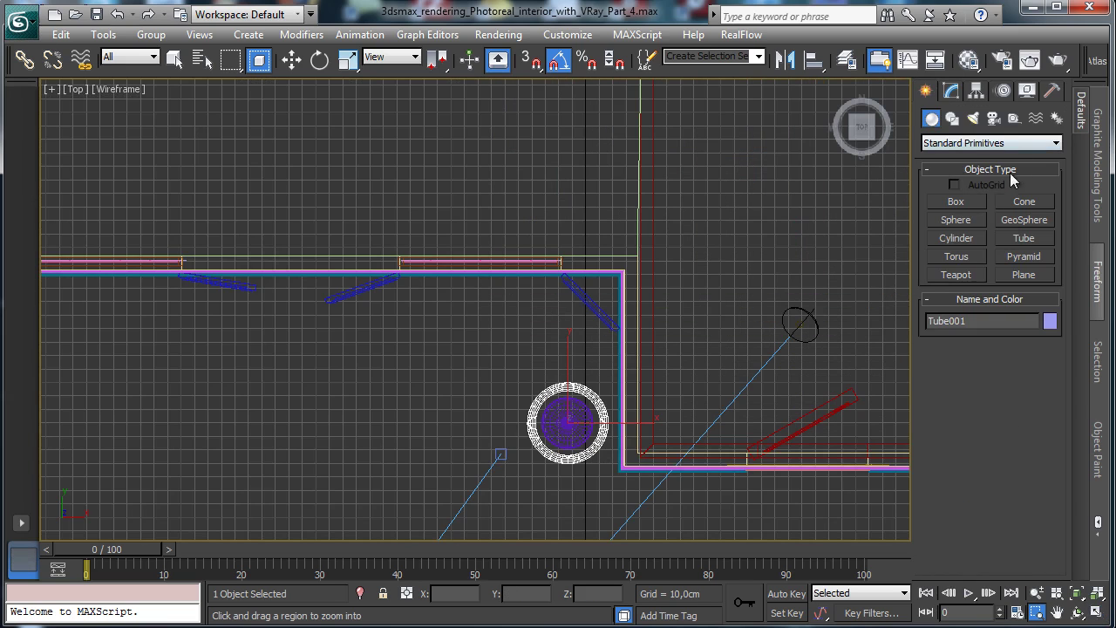
left_click(953, 120)
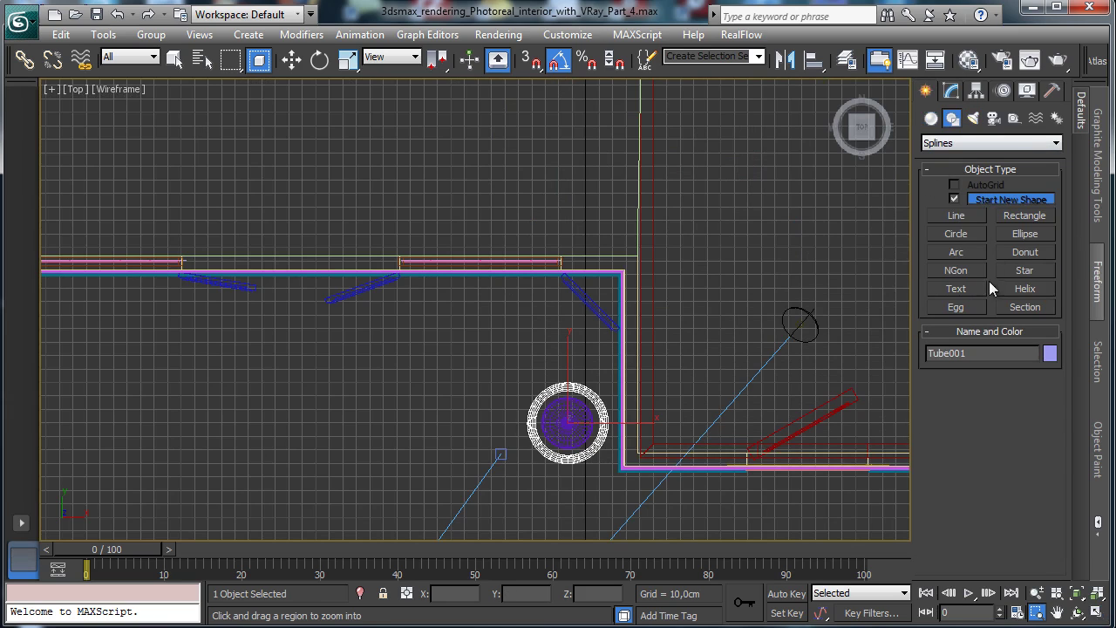
left_click(964, 215)
key("ctrl+w")
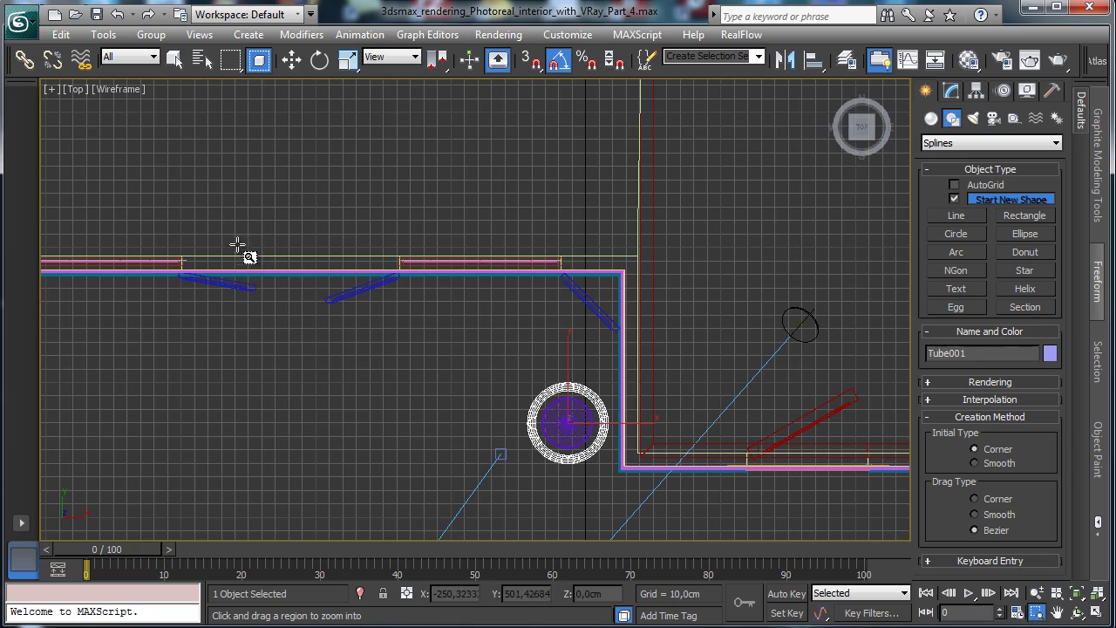
left_click_drag(238, 233, 626, 456)
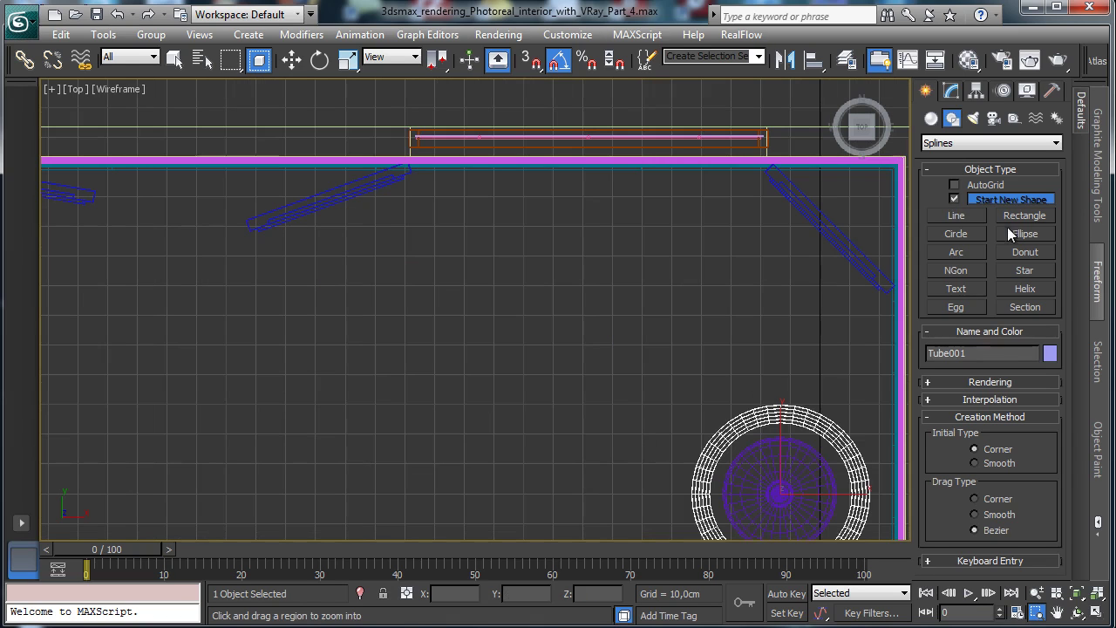
left_click(968, 230)
left_click(788, 488)
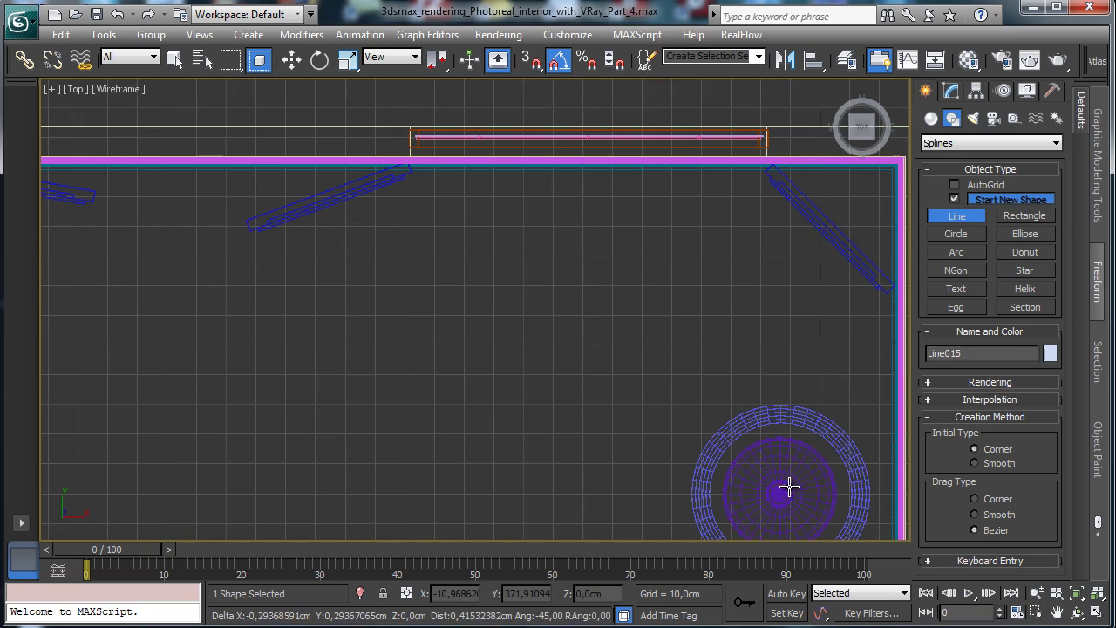
left_click(809, 476)
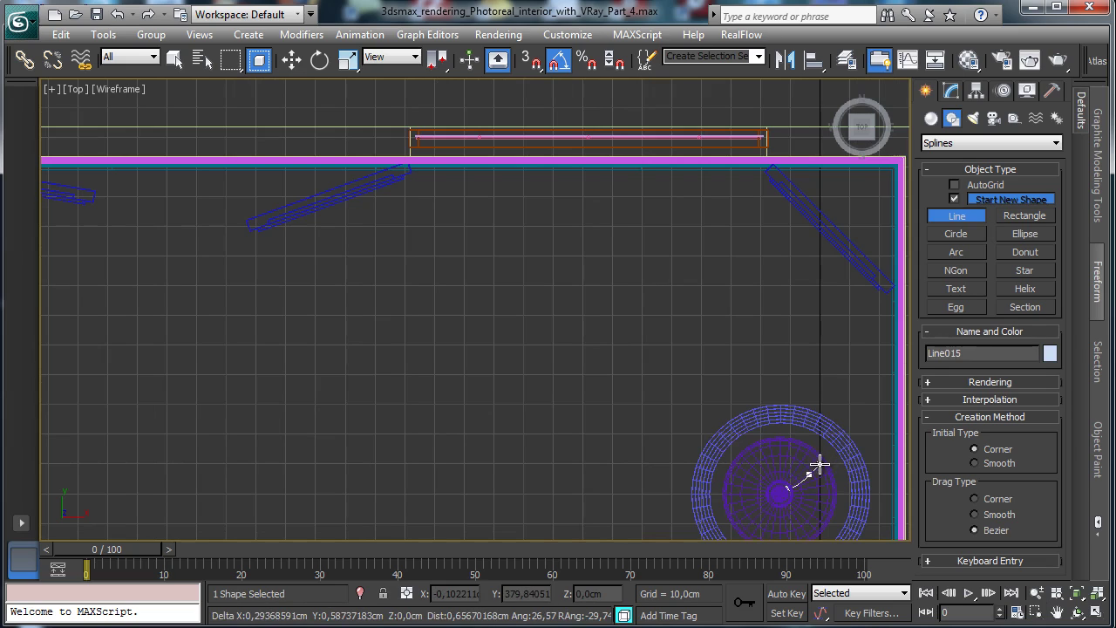
left_click(835, 416)
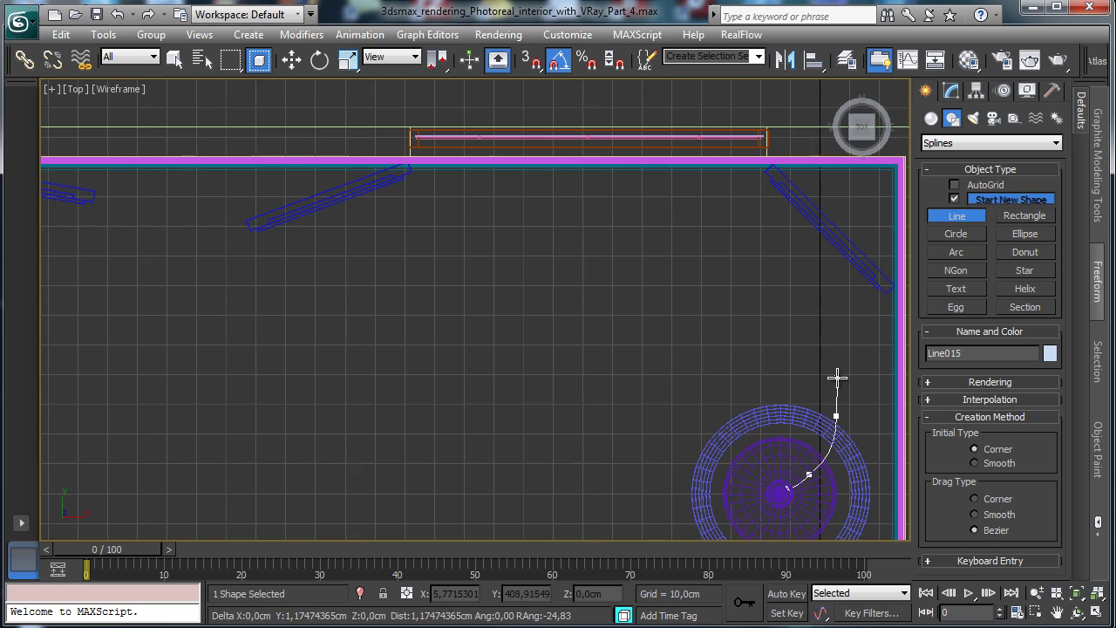
left_click(829, 279)
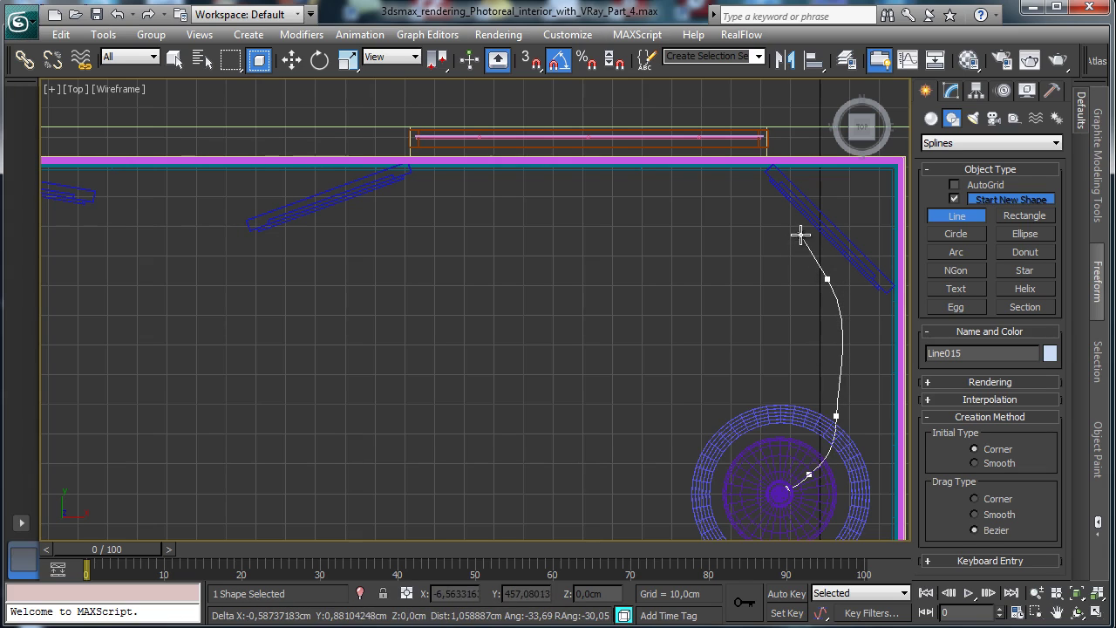
left_click(743, 224)
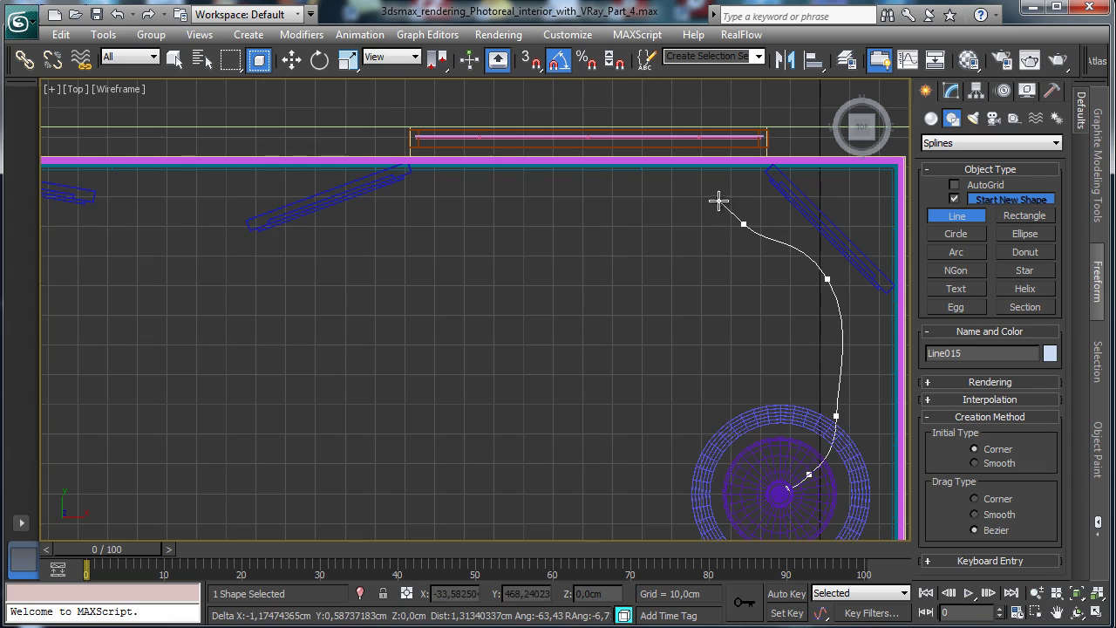
left_click(649, 187)
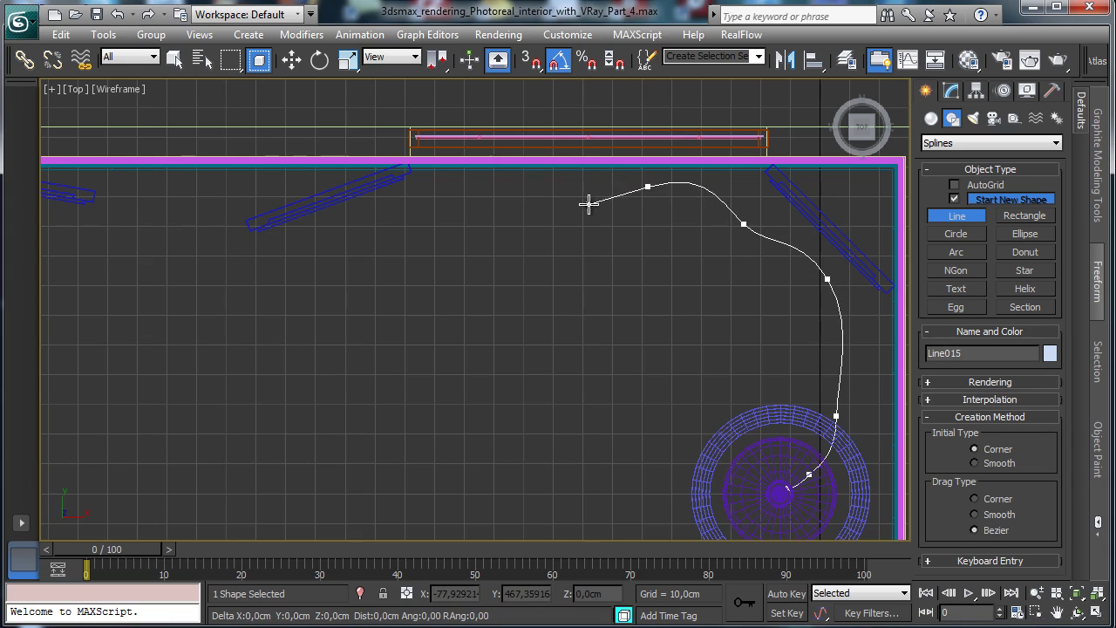
left_click(473, 192)
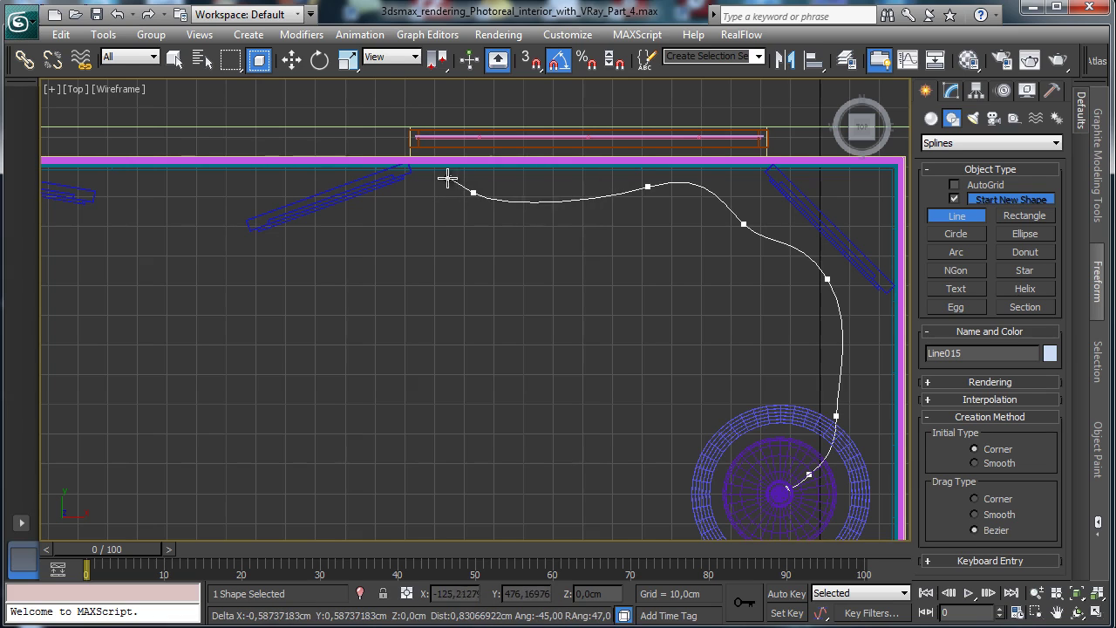
left_click(384, 184)
right_click(429, 192)
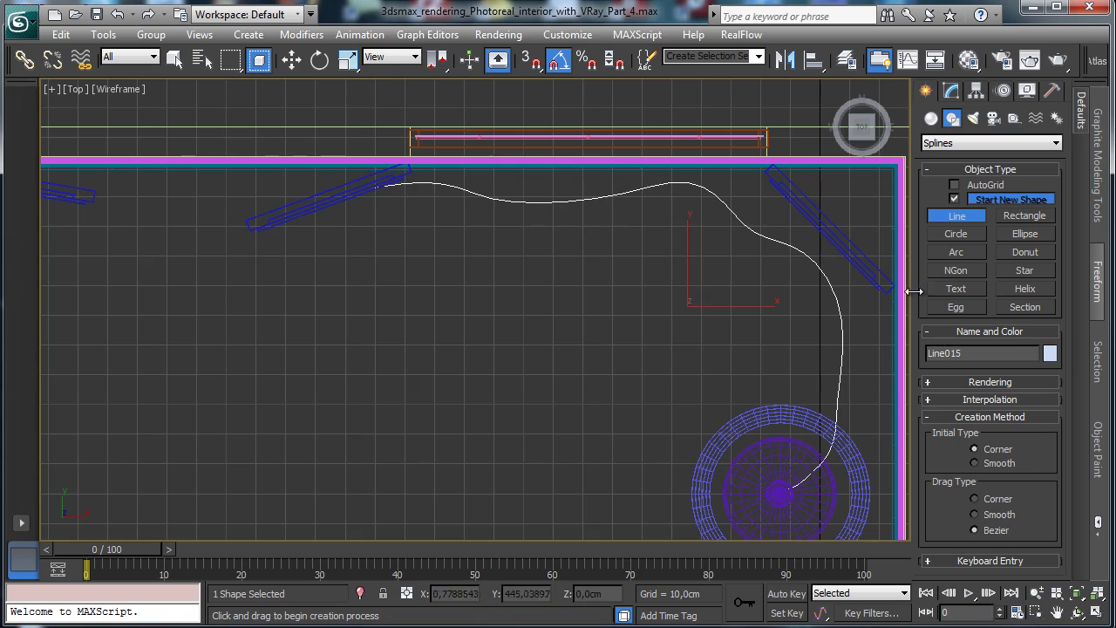
Step: Raise the new line about 1.54 cm along the world Z axis in the Left view
left_click(1098, 613)
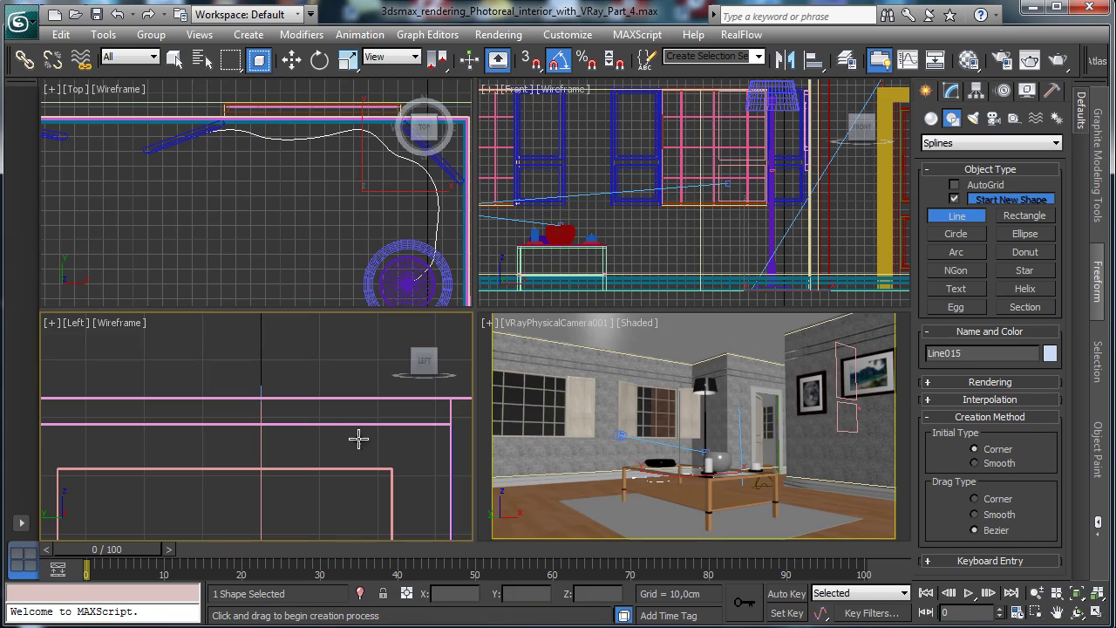
left_click(291, 58)
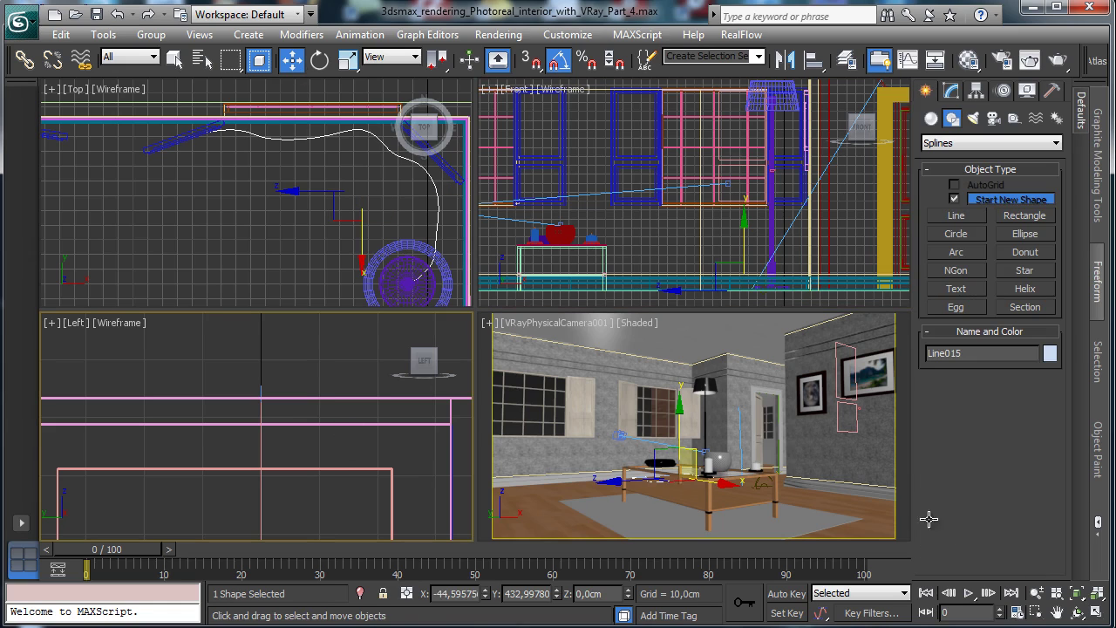
left_click(1059, 593)
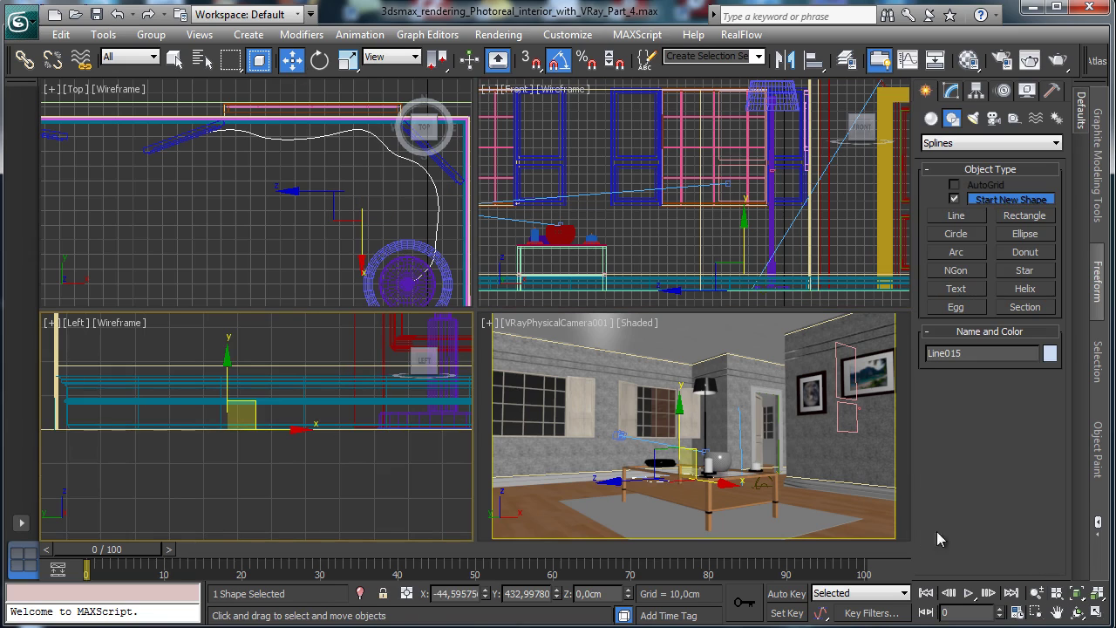
left_click(225, 381)
left_click(226, 382)
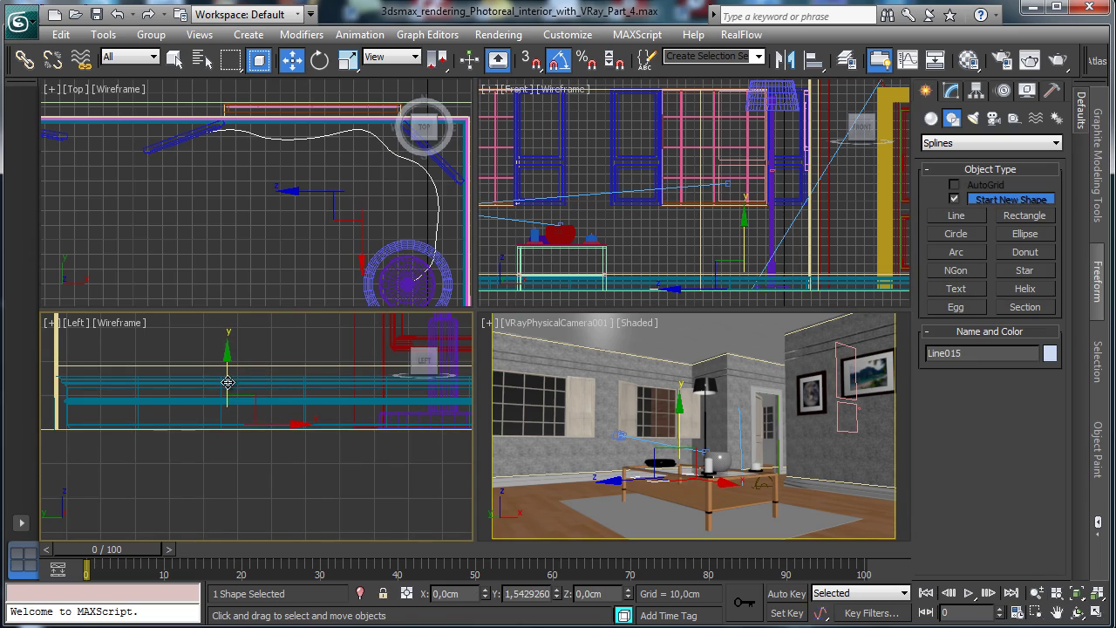
Step: Switch the camera viewport to Perspective and frame the line on the floor beside the lamp base
left_click(528, 325)
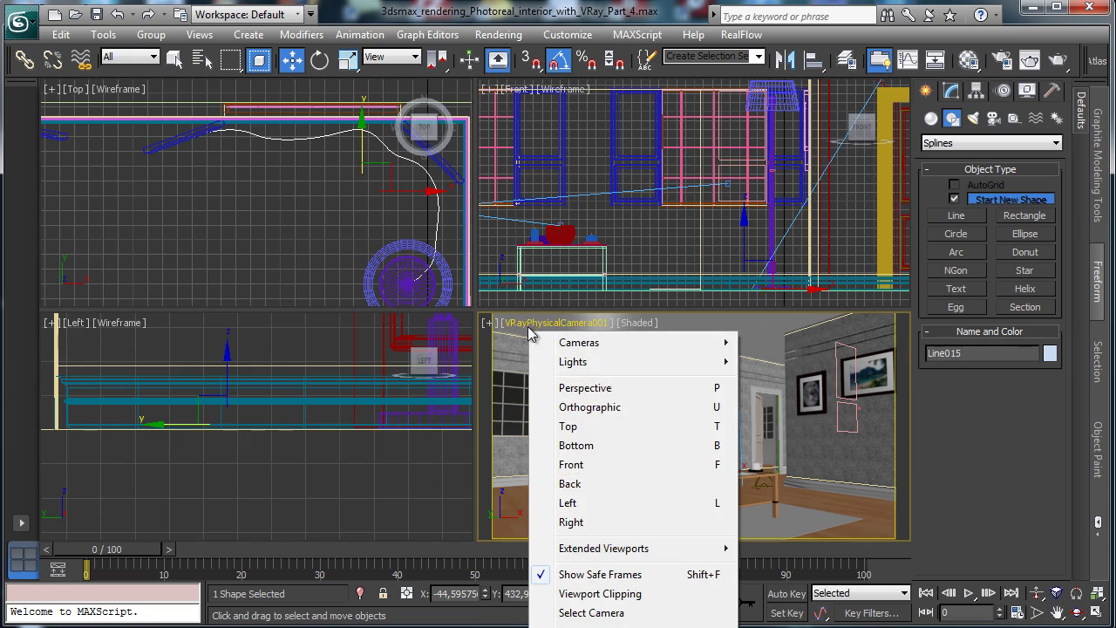
left_click(633, 389)
left_click(1077, 594)
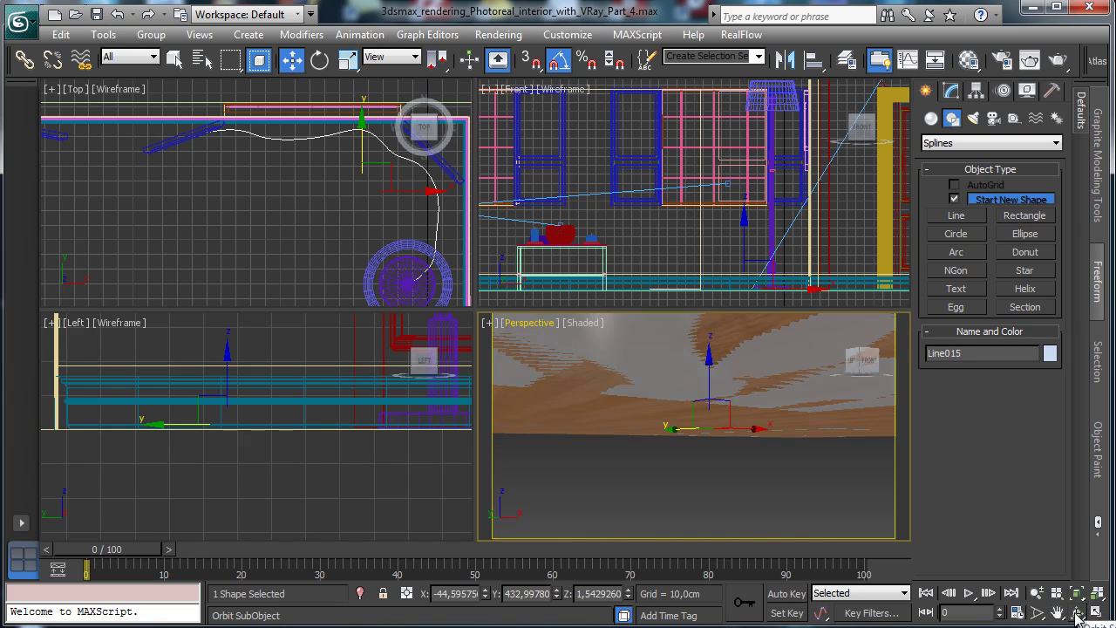
left_click(1081, 613)
left_click_drag(672, 413, 753, 458)
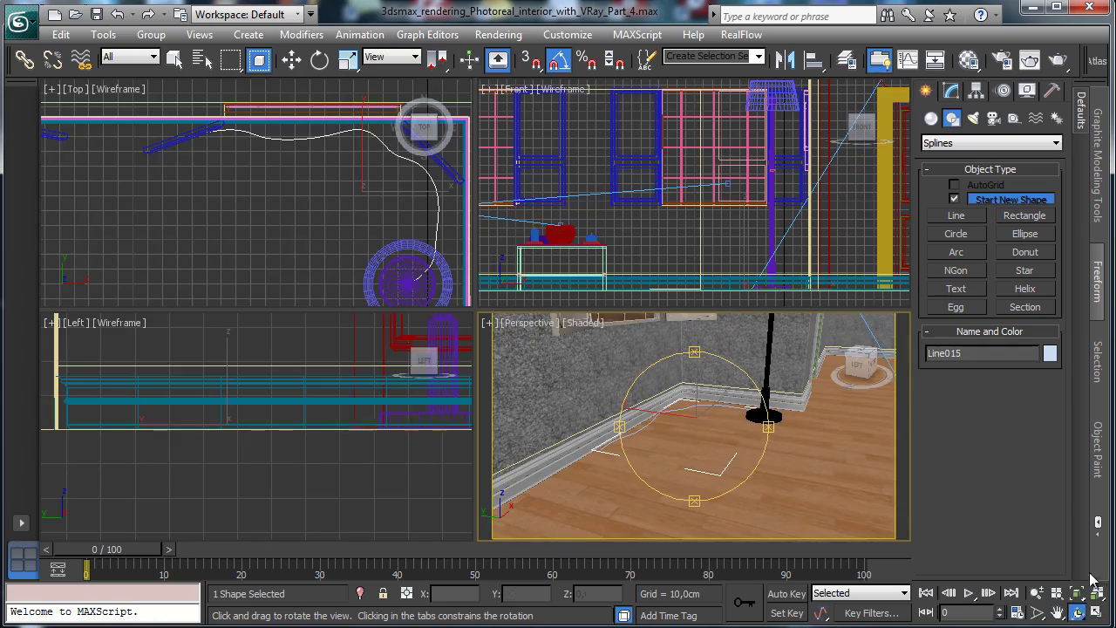
left_click(1097, 614)
left_click(1036, 593)
left_click_drag(508, 298, 531, 241)
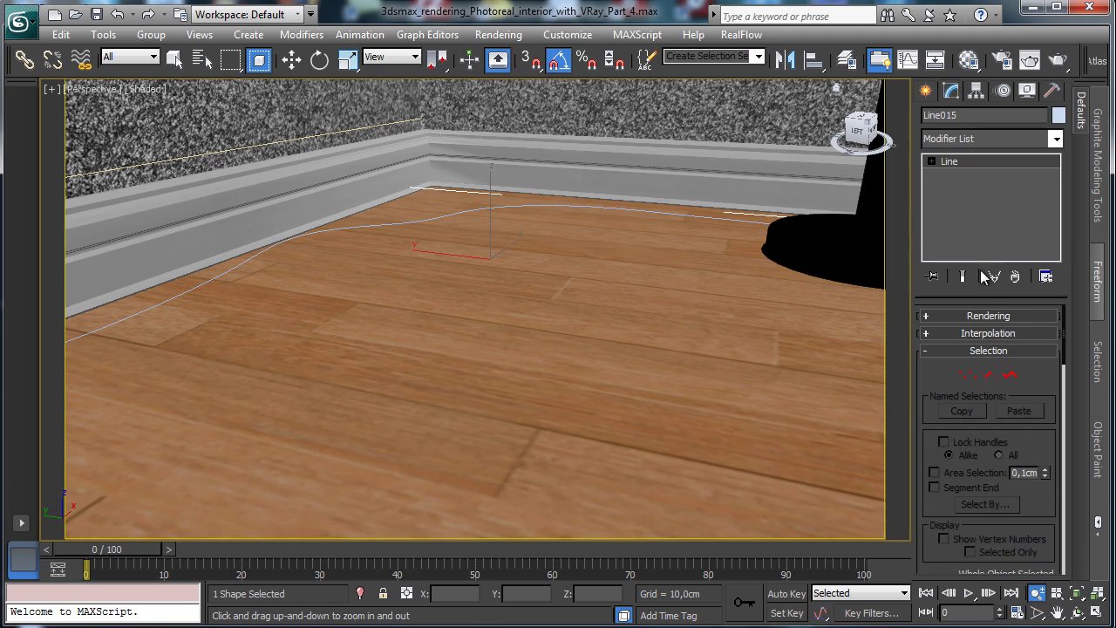
Step: Turn on adaptive interpolation for the cord line and reposition its vertices at the lamp base so the cord runs over the base's rim
left_click(985, 333)
left_click(986, 382)
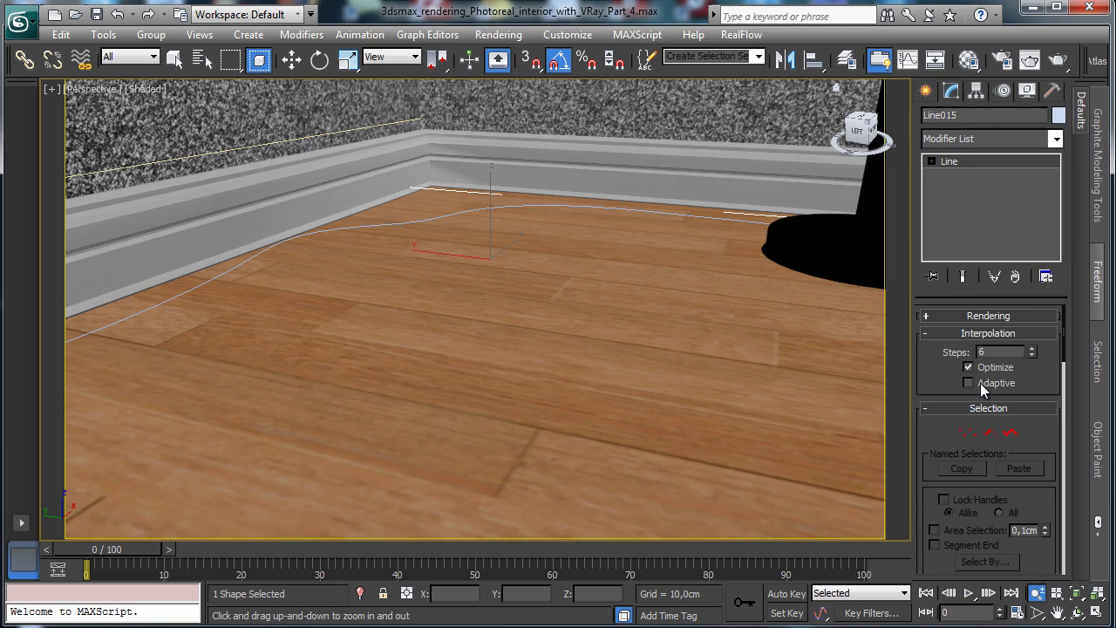
left_click(932, 162)
left_click(964, 175)
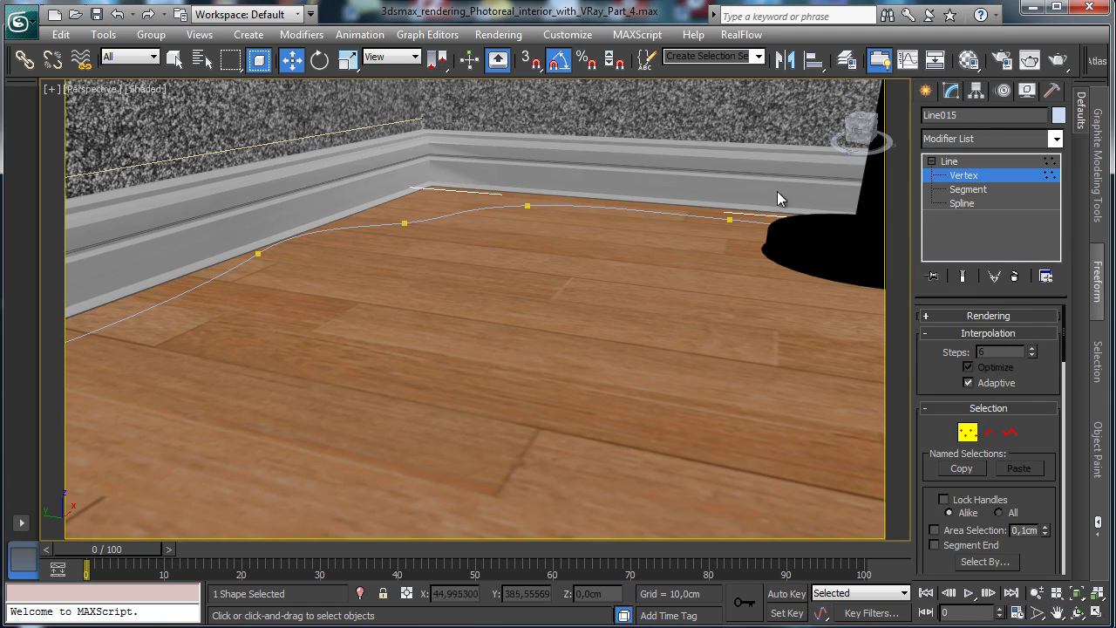
key("w")
left_click(1078, 611)
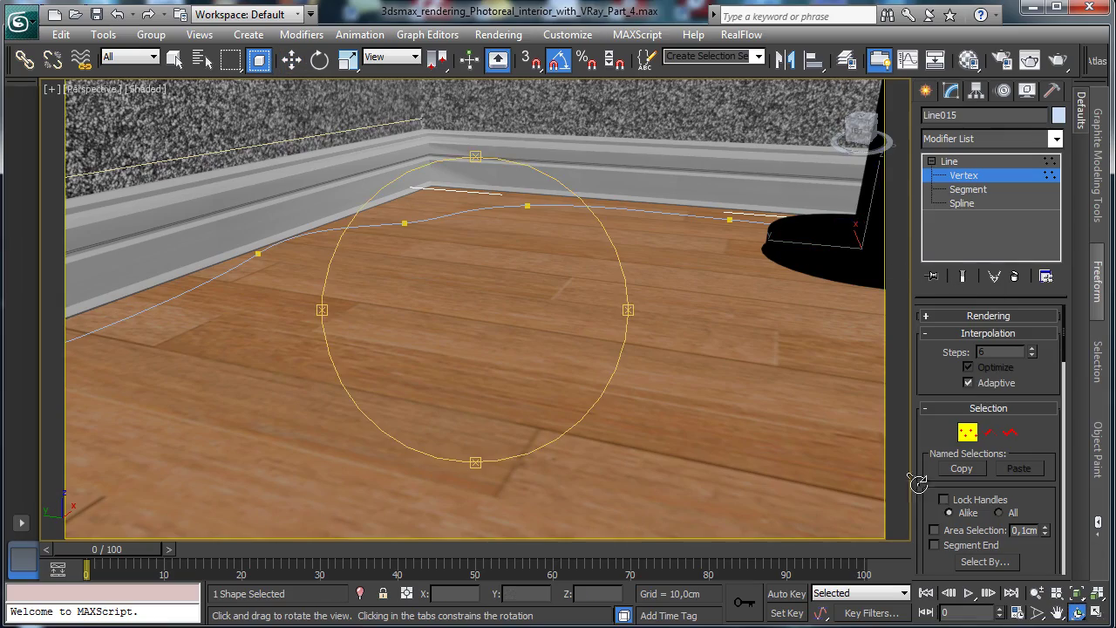
left_click_drag(586, 284, 610, 324)
left_click(1058, 613)
left_click_drag(585, 361, 333, 431)
left_click(295, 60)
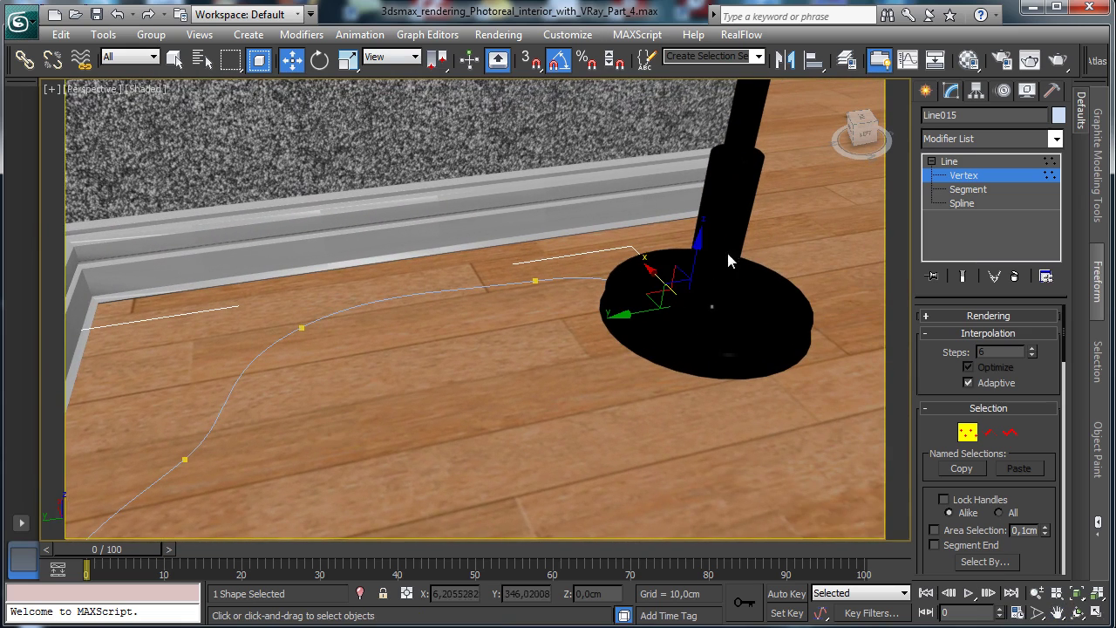
left_click_drag(696, 256, 692, 221)
left_click_drag(636, 245, 623, 250)
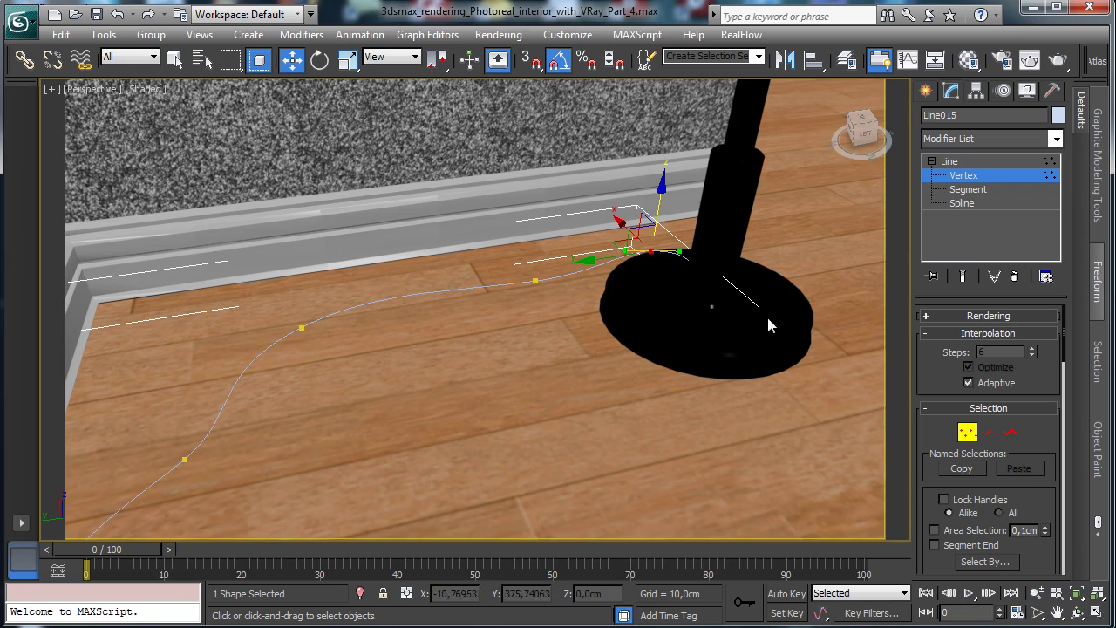
left_click(968, 431)
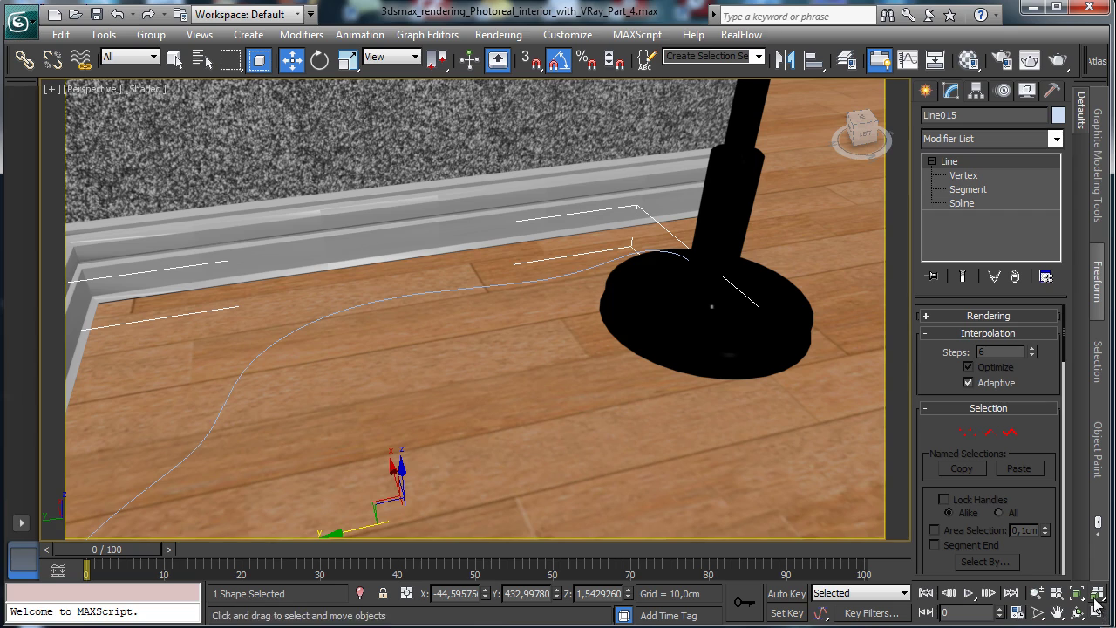
Step: Make the cord line visible in renderer and viewport with generated mapping coordinates and a radial thickness of 0.75 cm
left_click(979, 316)
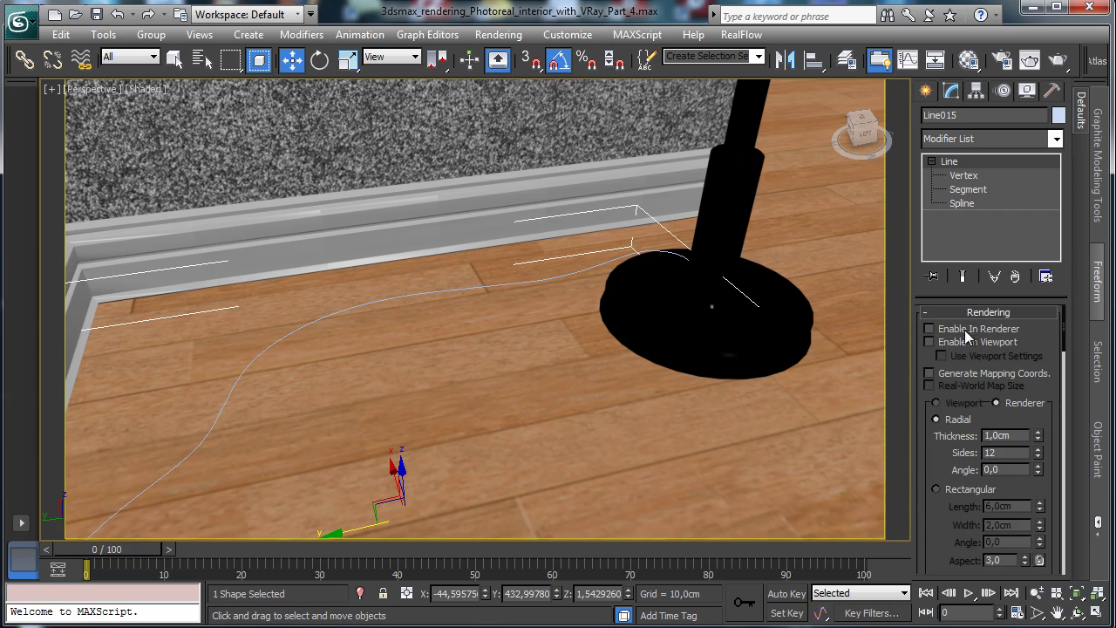
left_click(930, 342)
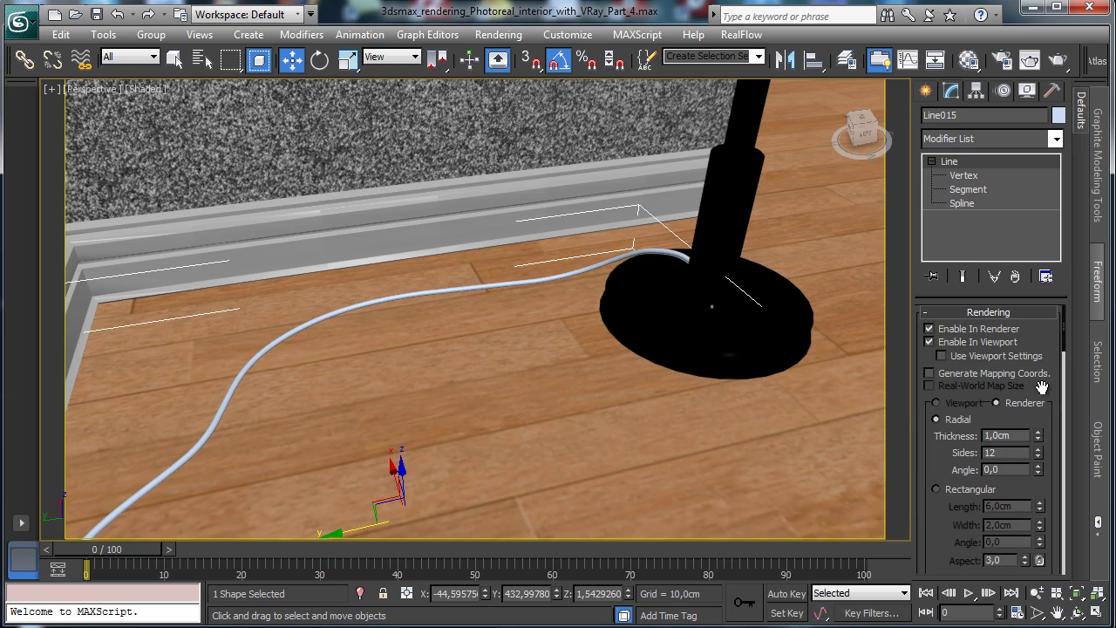
left_click(930, 374)
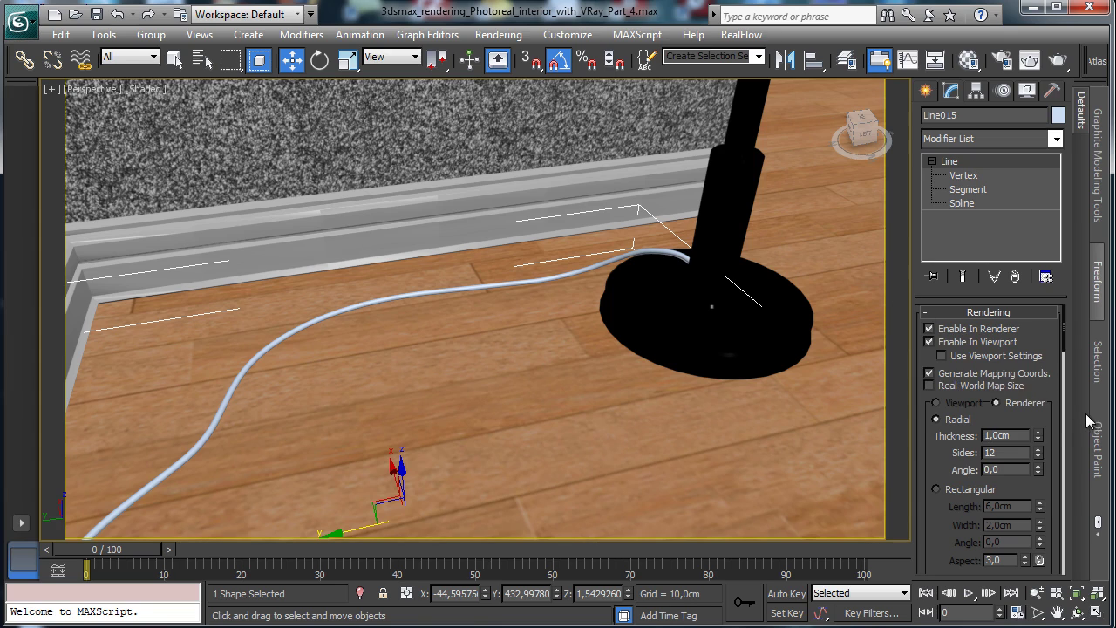
left_click(1020, 435)
type("0,75")
key("Return")
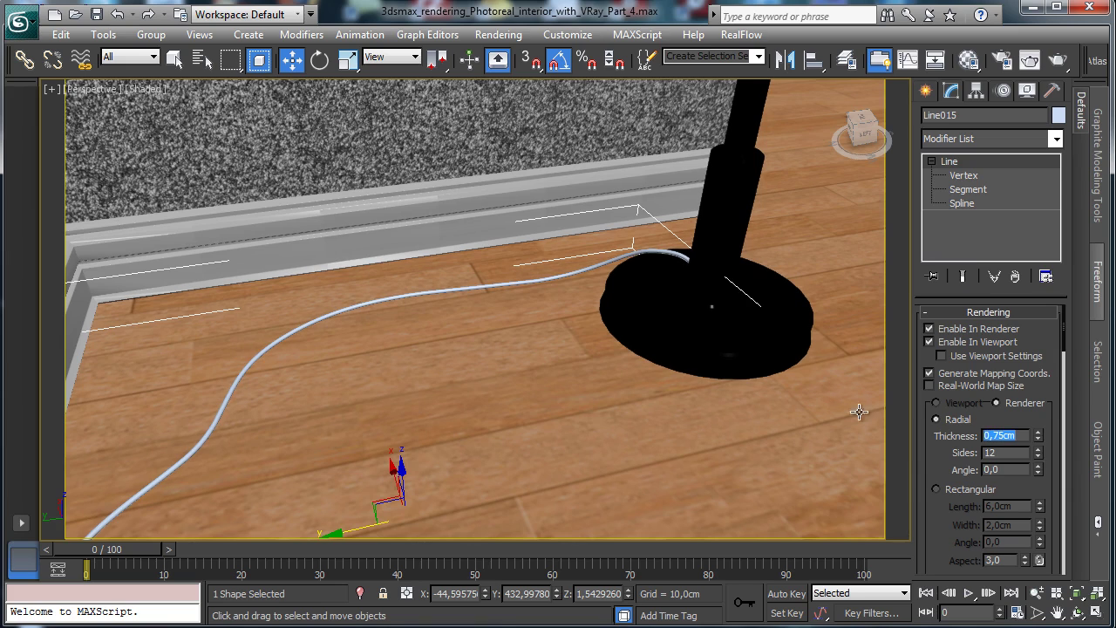
left_click(1012, 452)
Step: Create a VRayMtl material named "Power cords" in an empty material slot and assign it to the cord line
left_click(970, 59)
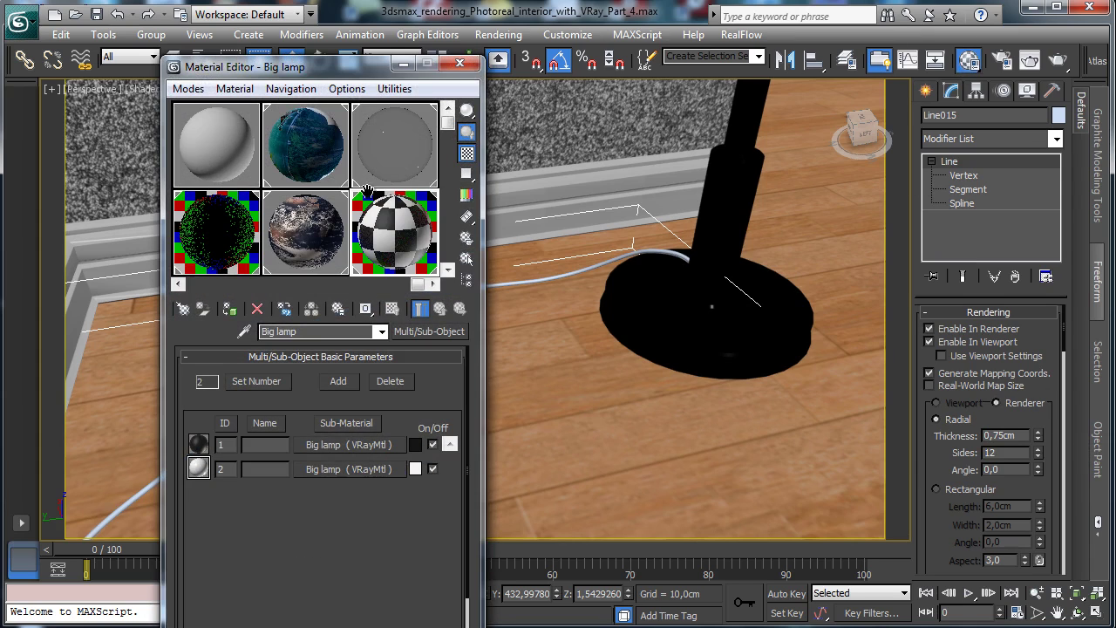
scroll(387, 192, "down", 2)
left_click(379, 230)
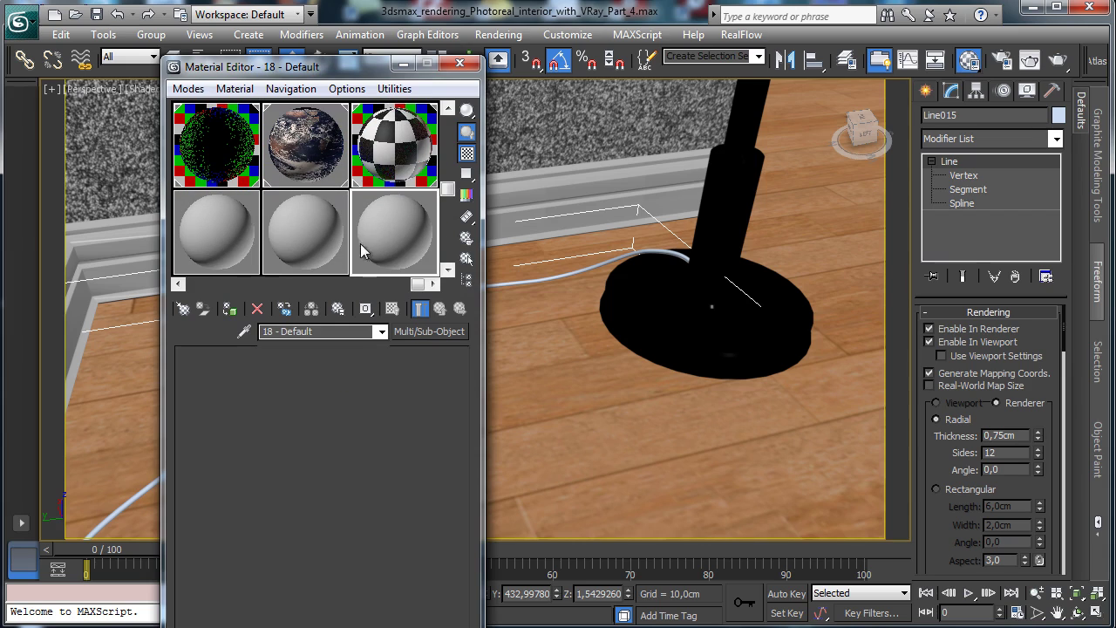
left_click(322, 335)
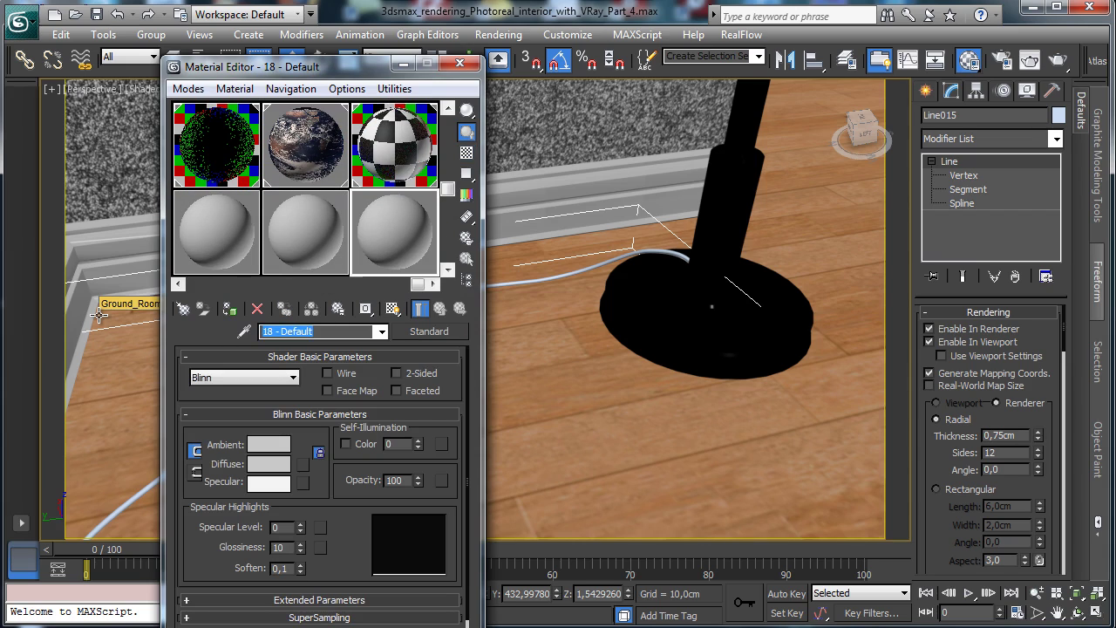
type("Power cords")
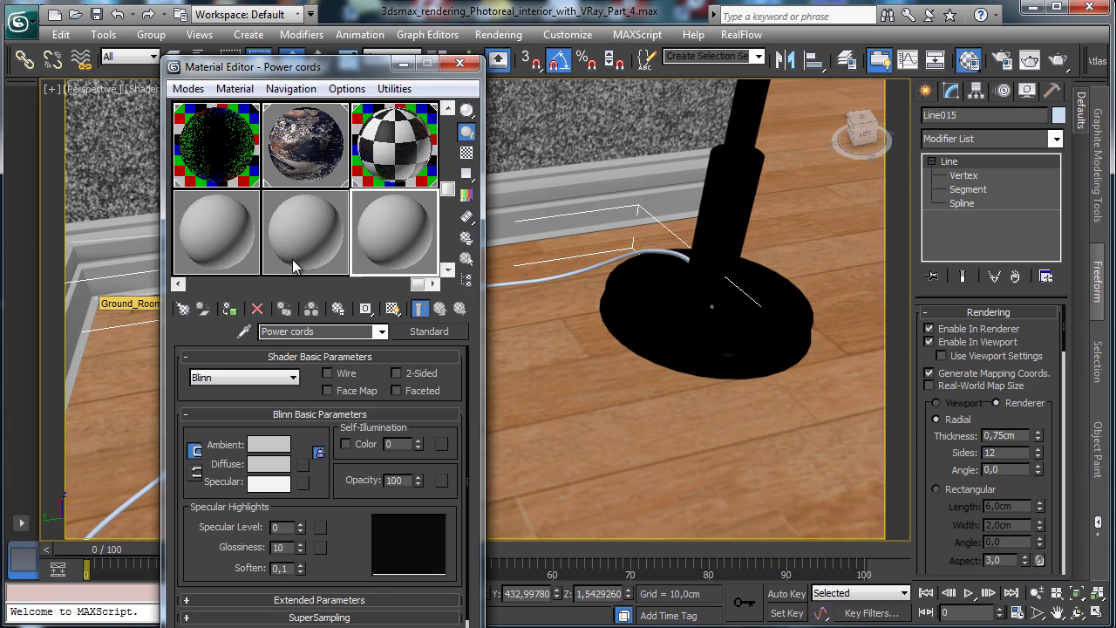
left_click(429, 332)
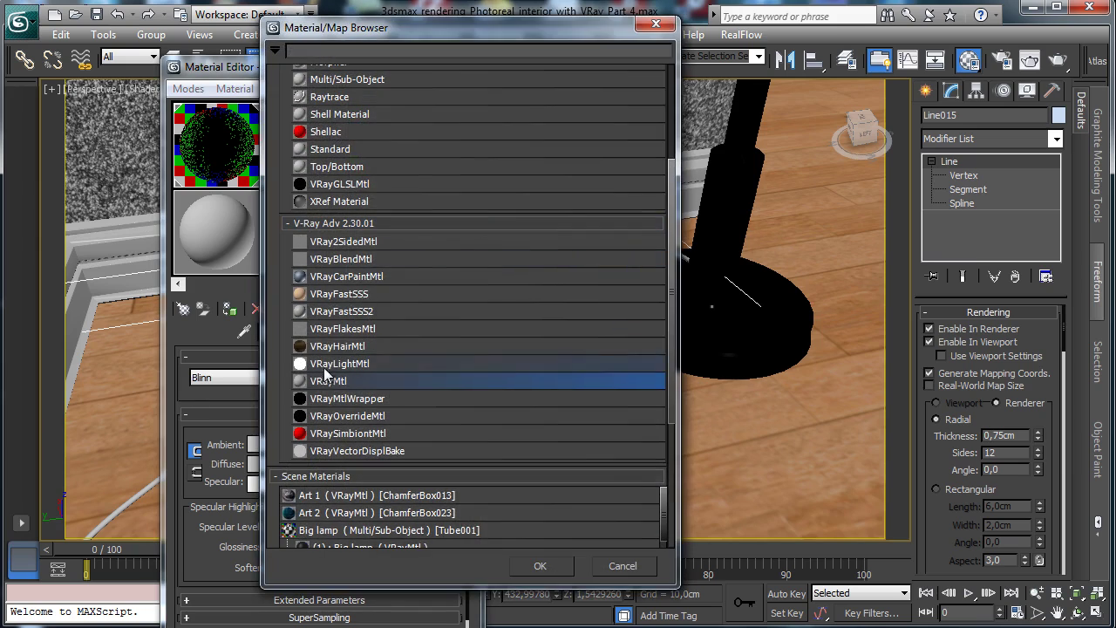
double_click(328, 381)
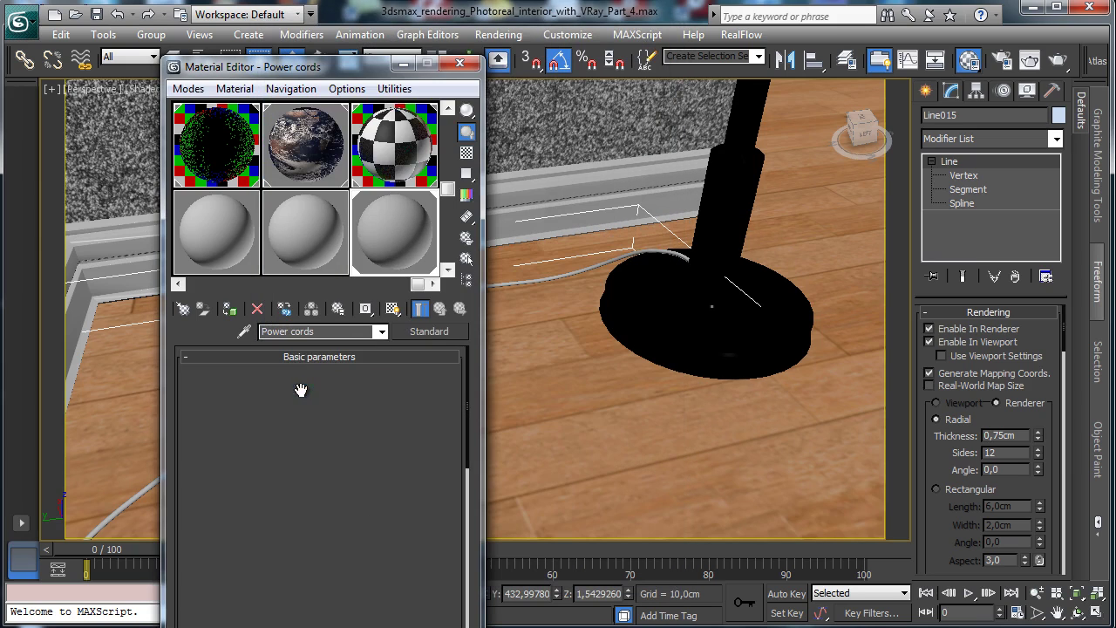
Step: Give the Power cords material a near-black diffuse colour, light grey reflection, Fresnel reflections and a reflection glossiness of 0.9
left_click(281, 446)
left_click_drag(512, 160, 478, 165)
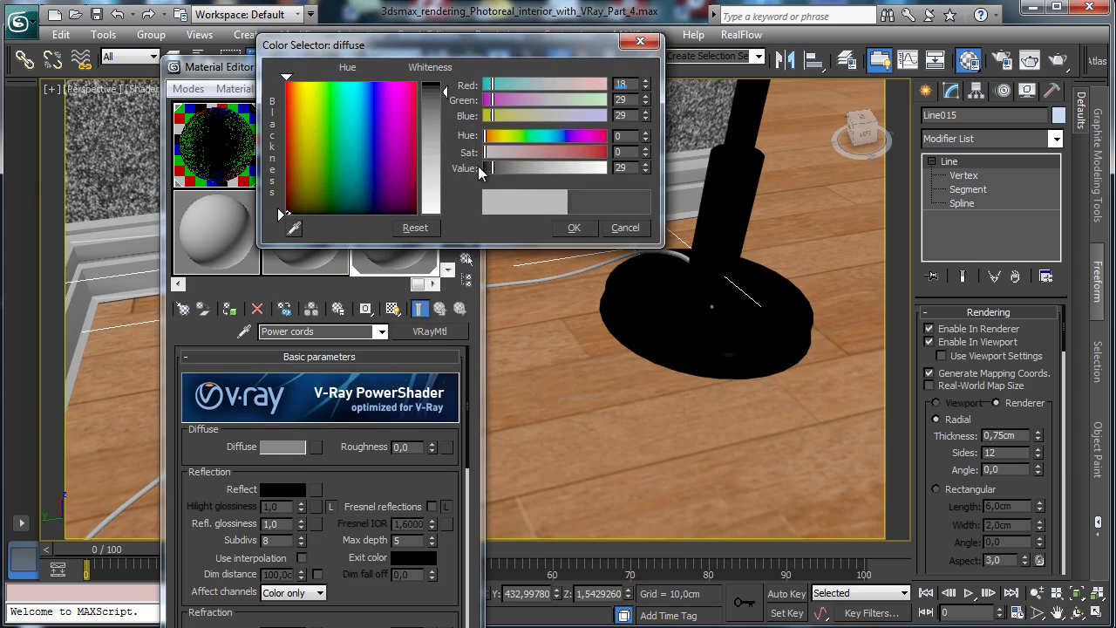
left_click(569, 225)
left_click(281, 489)
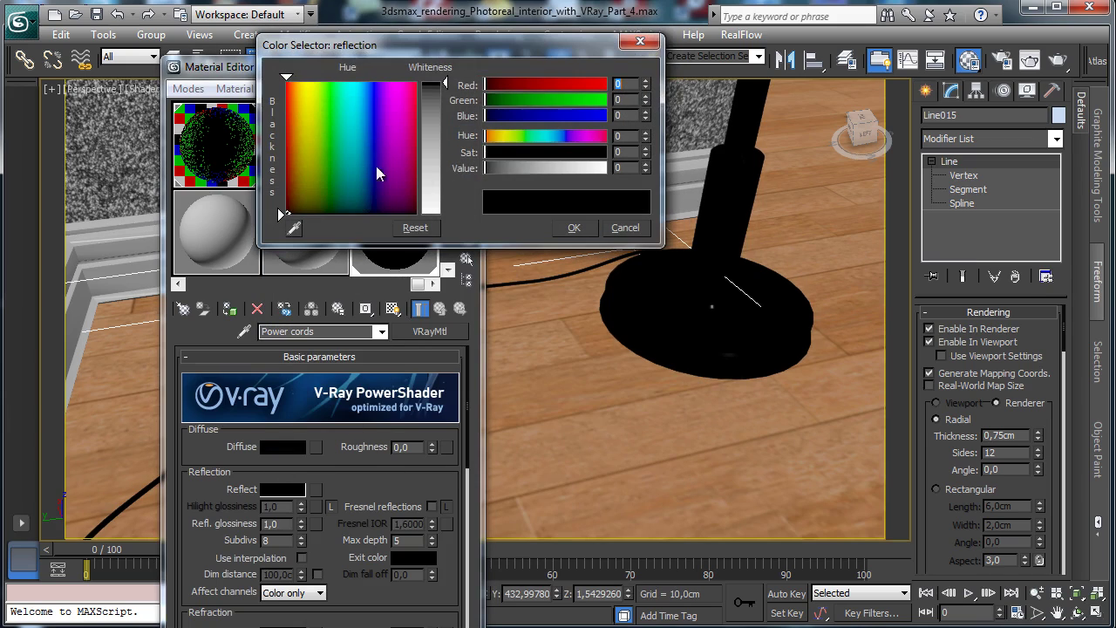
left_click_drag(521, 168, 571, 168)
left_click(574, 228)
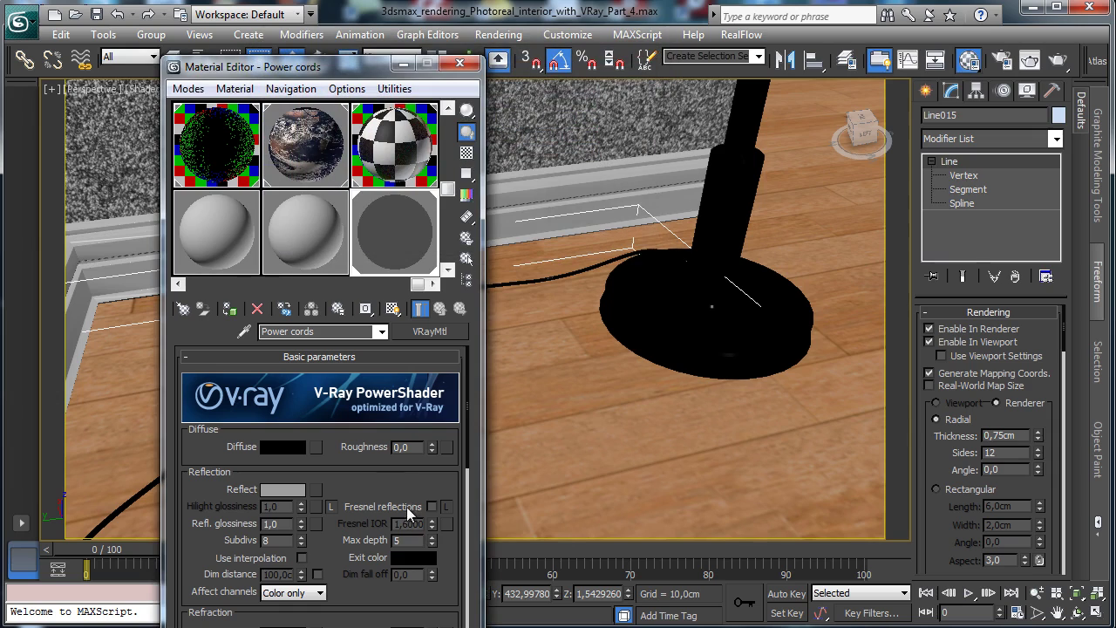
left_click(431, 507)
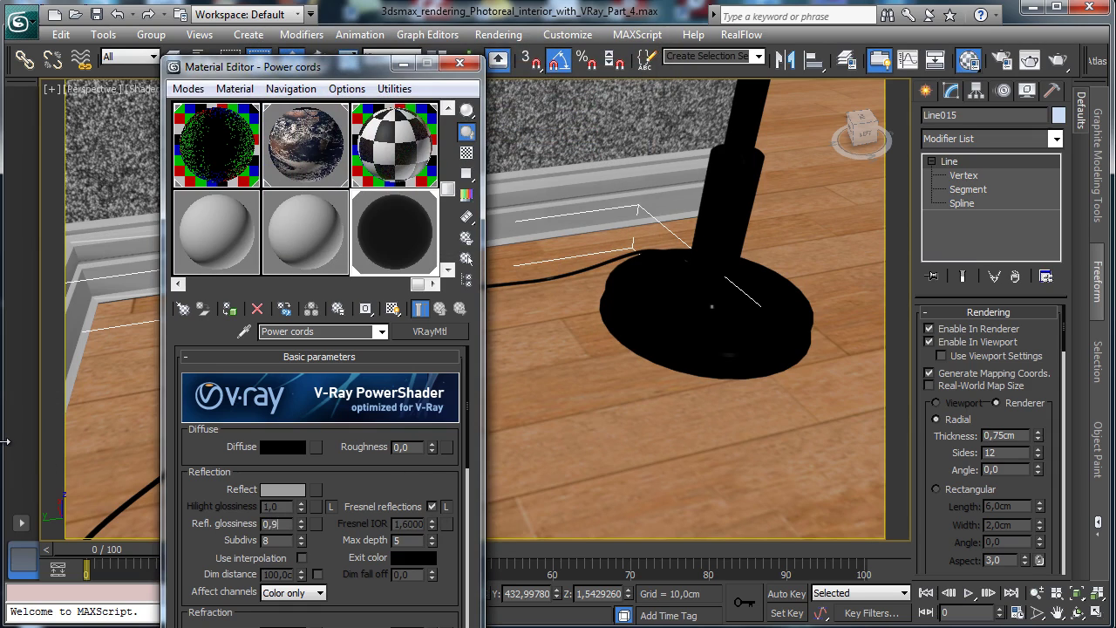
key("Return")
left_click(459, 63)
Step: View the scene through VRayPhysicalCamera002, return the viewport to VRayPhysicalCamera001 and save the scene
left_click(90, 89)
mouse_move(174, 109)
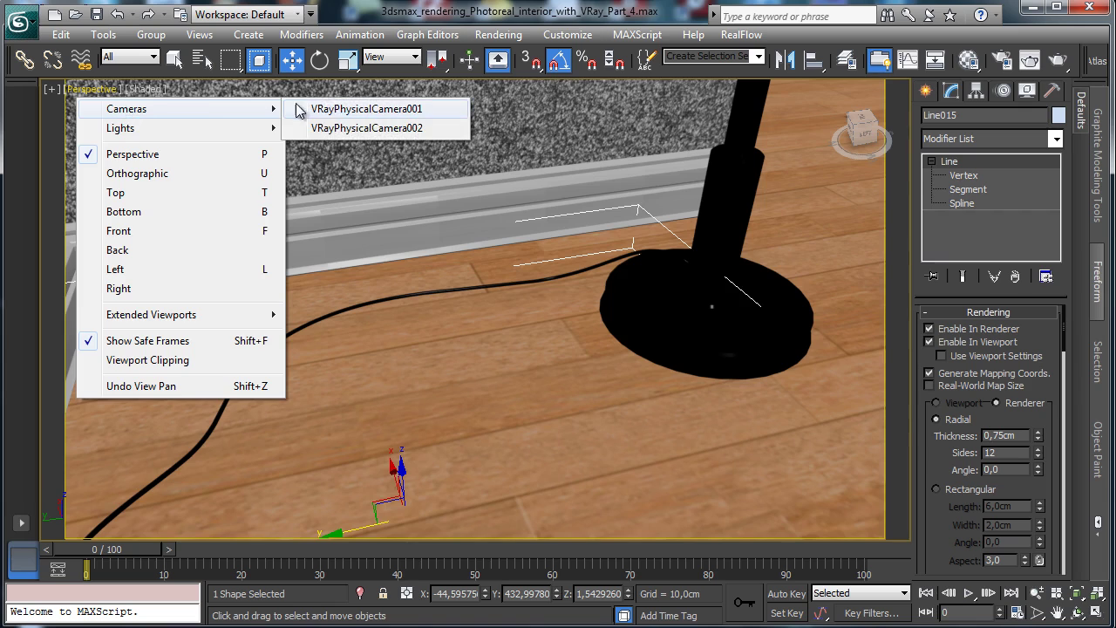
left_click(340, 129)
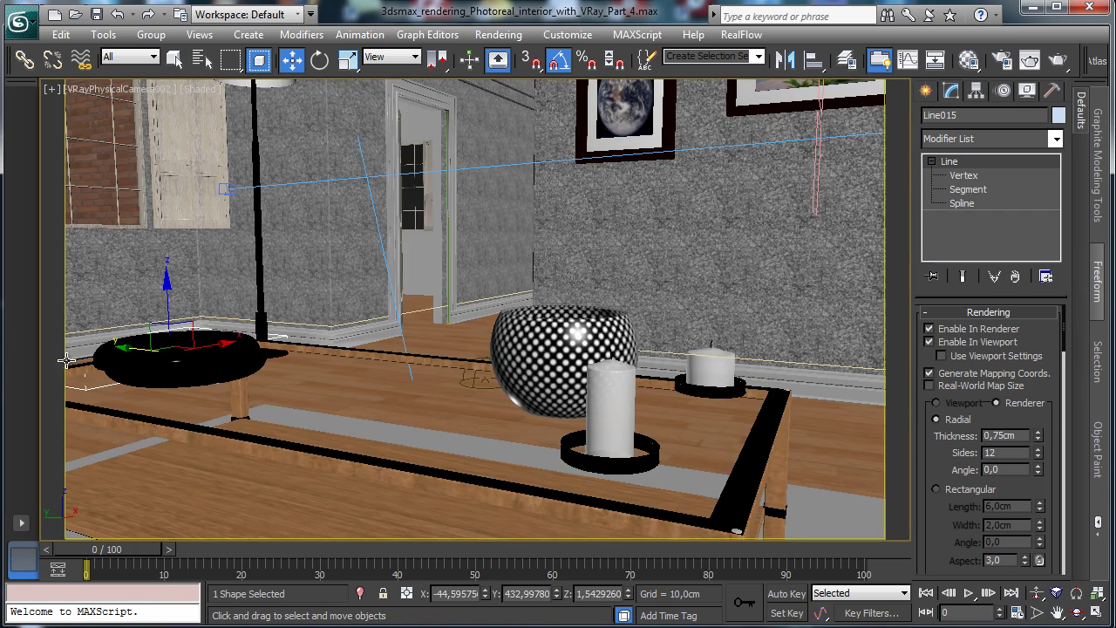
left_click(96, 89)
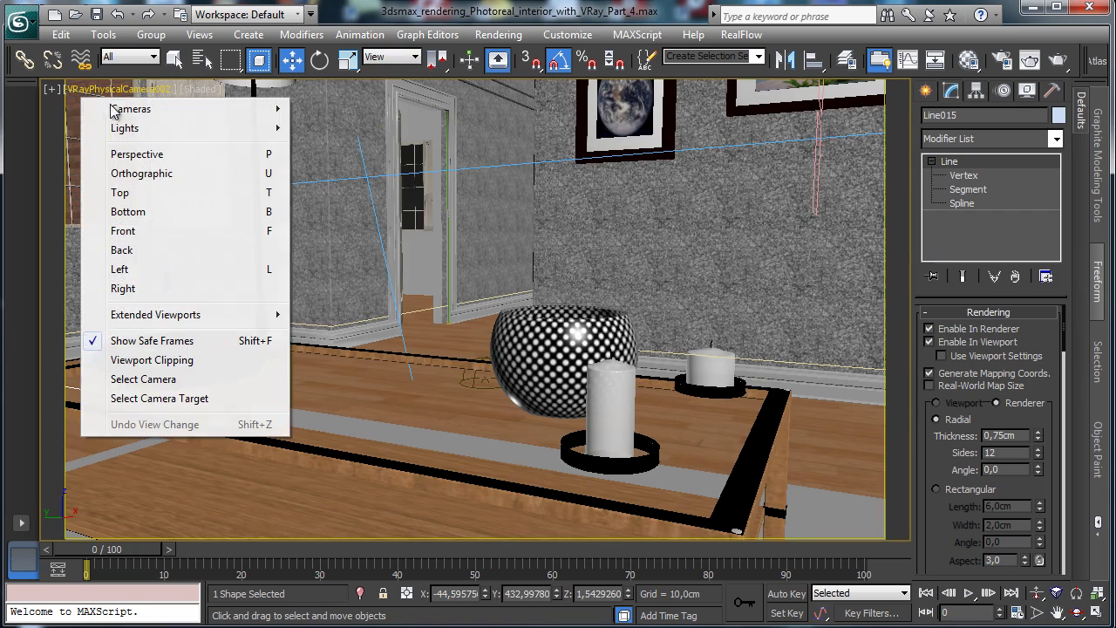
mouse_move(251, 112)
left_click(392, 113)
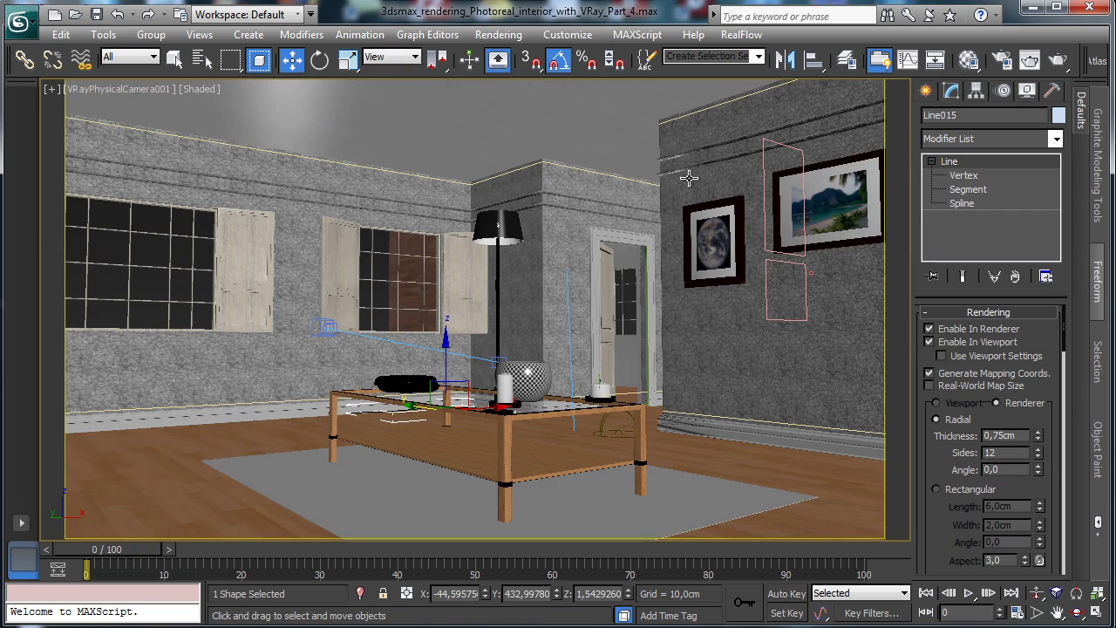
left_click(96, 14)
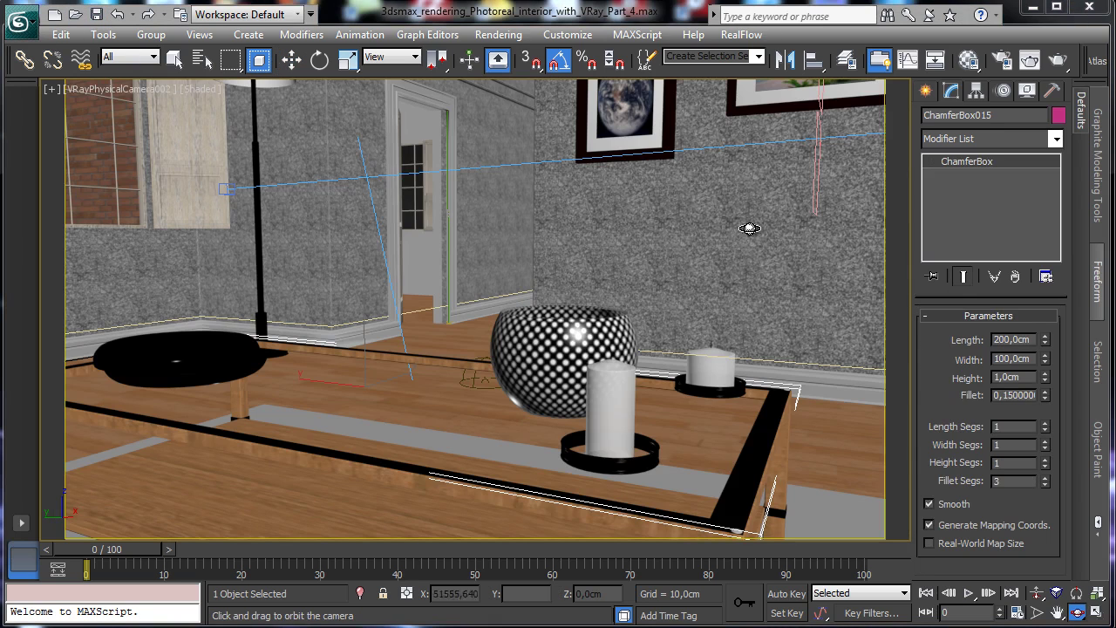
Step: Switch the camera viewport to Perspective, select Room Wall 1 around the large window opening and isolate it
left_click(87, 89)
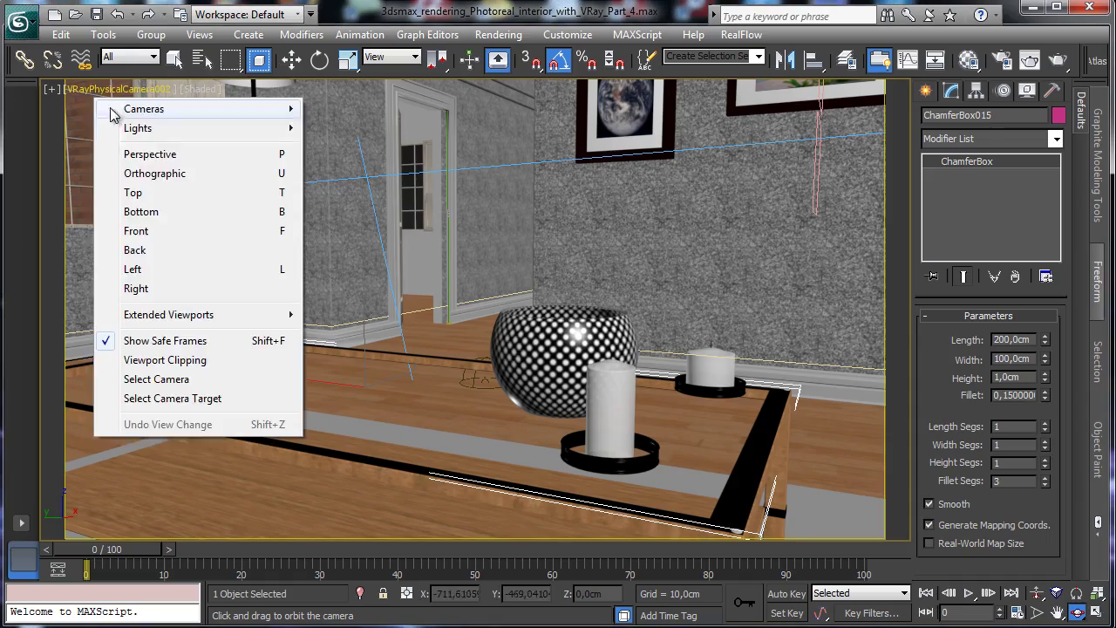
left_click(150, 155)
left_click_drag(443, 358, 641, 339)
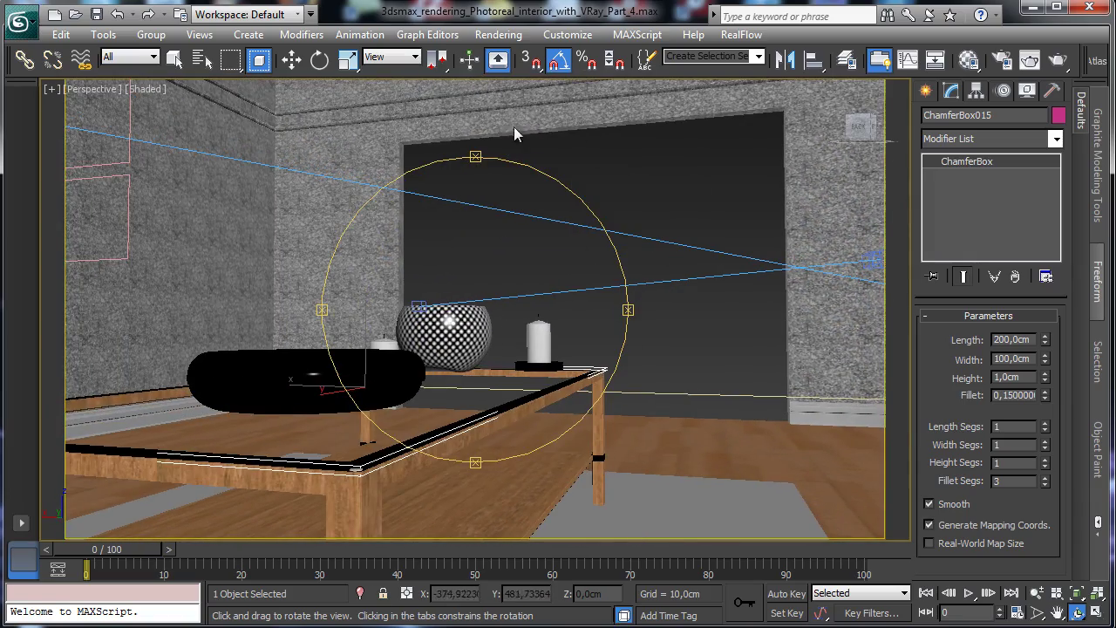
left_click(174, 59)
left_click(791, 183)
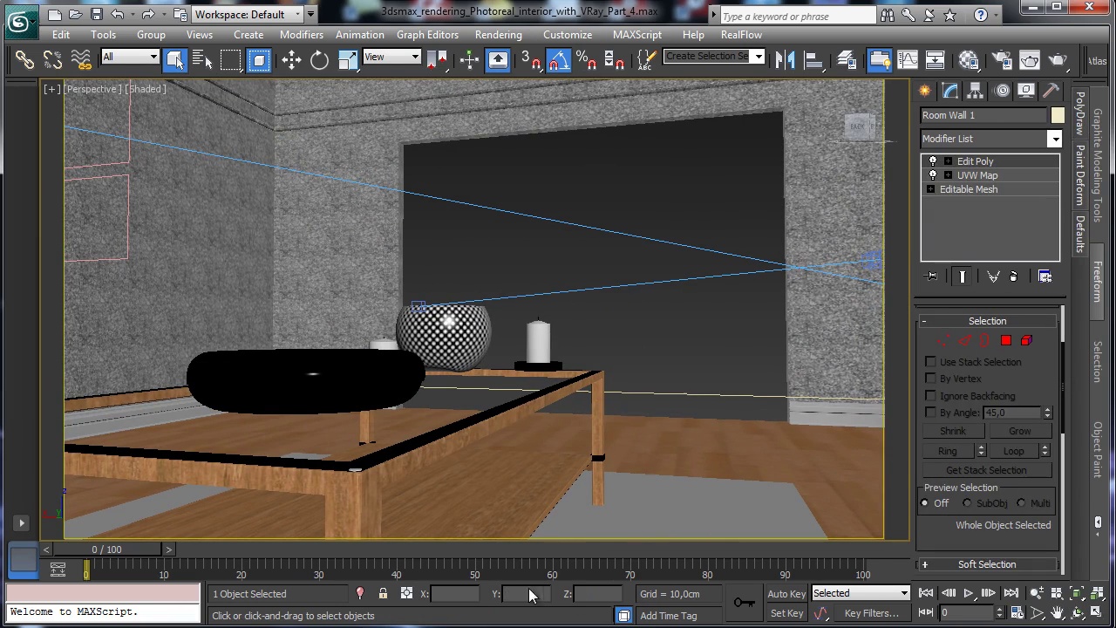
left_click(360, 594)
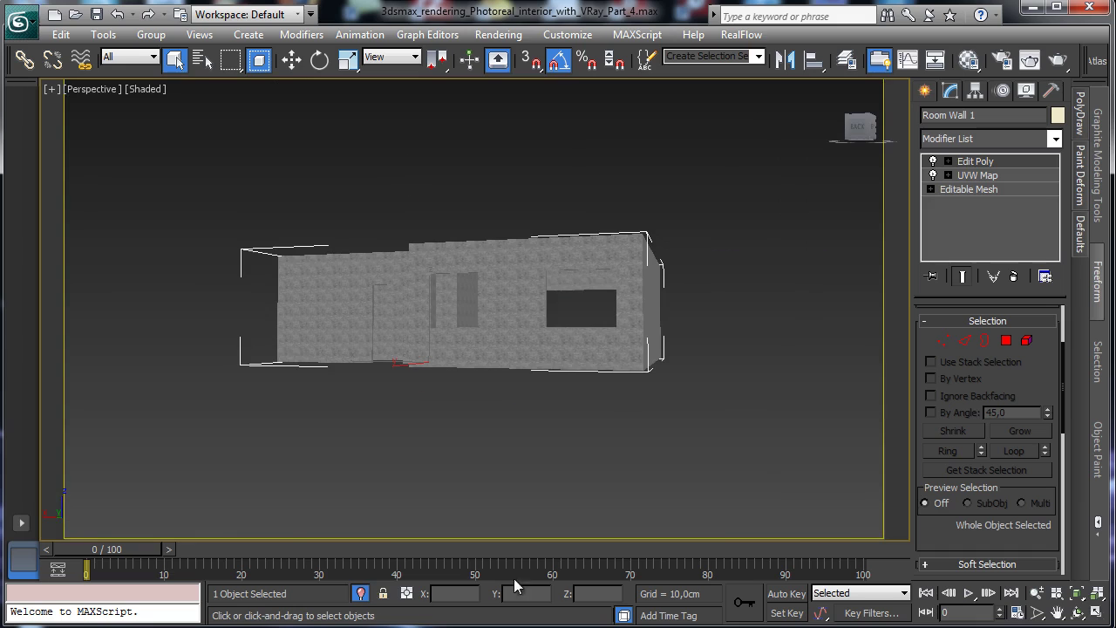
Step: Draw a box about 226 cm long, 301 cm wide and 12 cm high in the front view, covering the full-height opening between the window outlines
left_click(1098, 614)
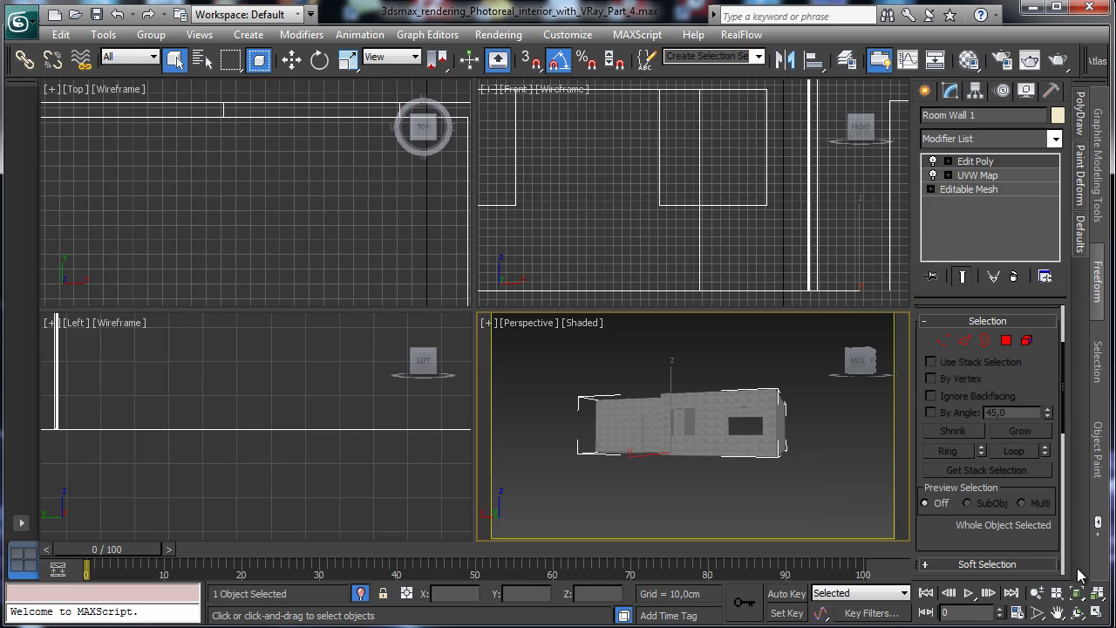
left_click(1096, 594)
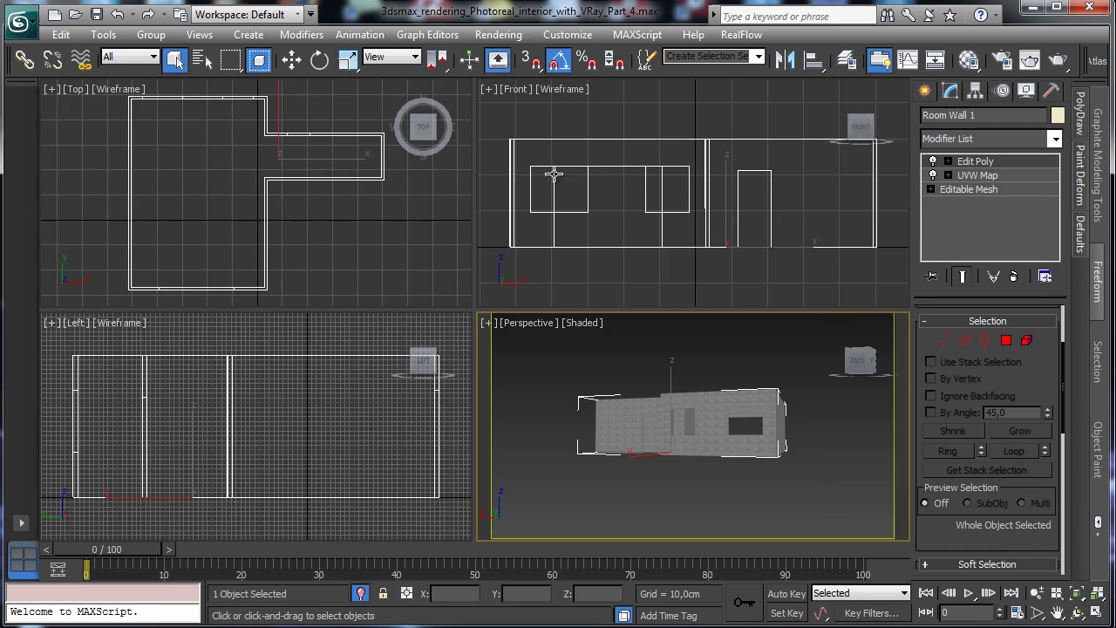
right_click(602, 208)
left_click(1096, 614)
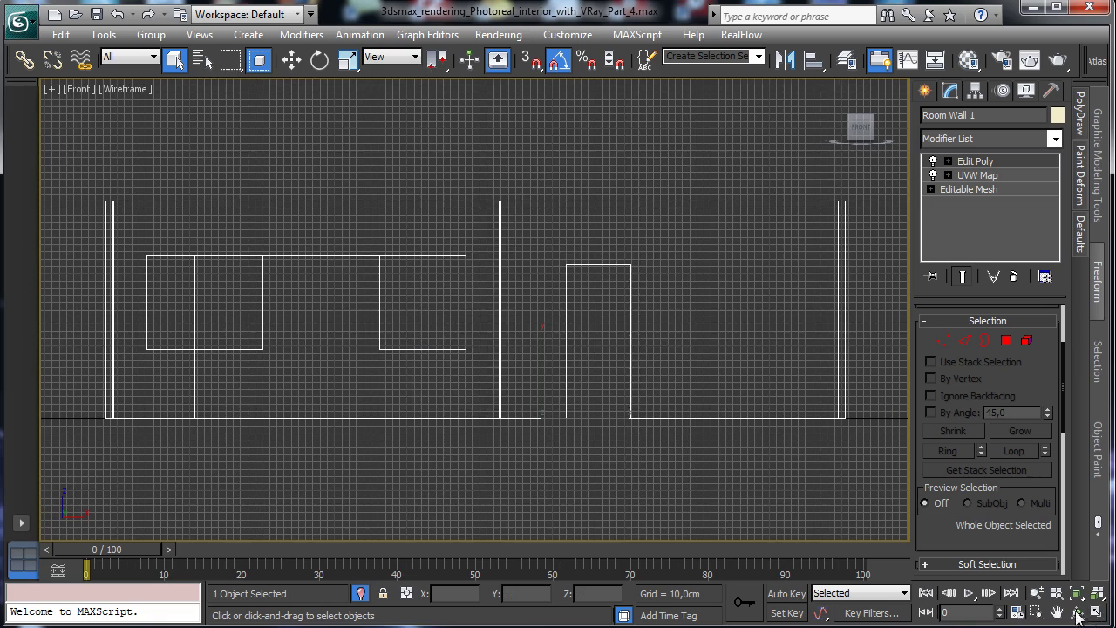
left_click(1017, 611)
left_click(659, 488)
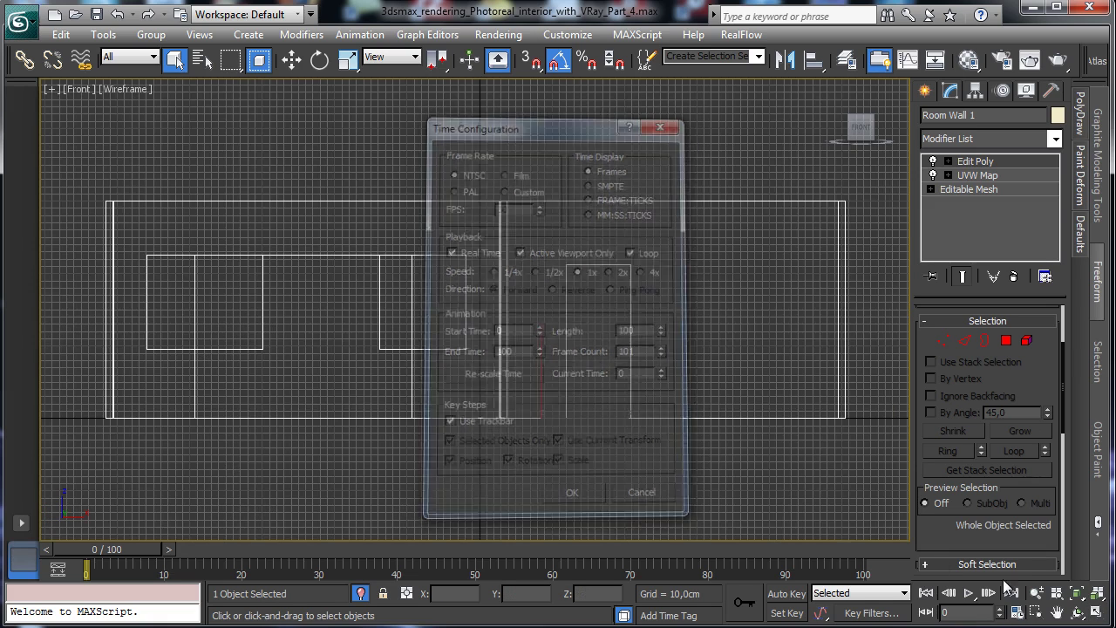
left_click(1036, 614)
left_click_drag(175, 242, 459, 428)
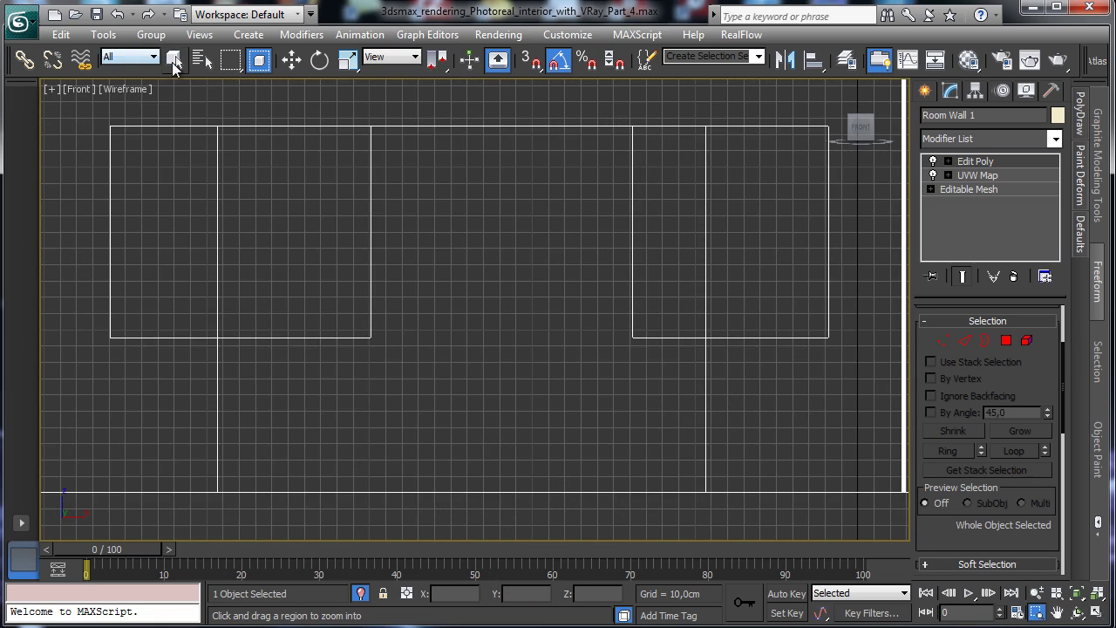
left_click(174, 58)
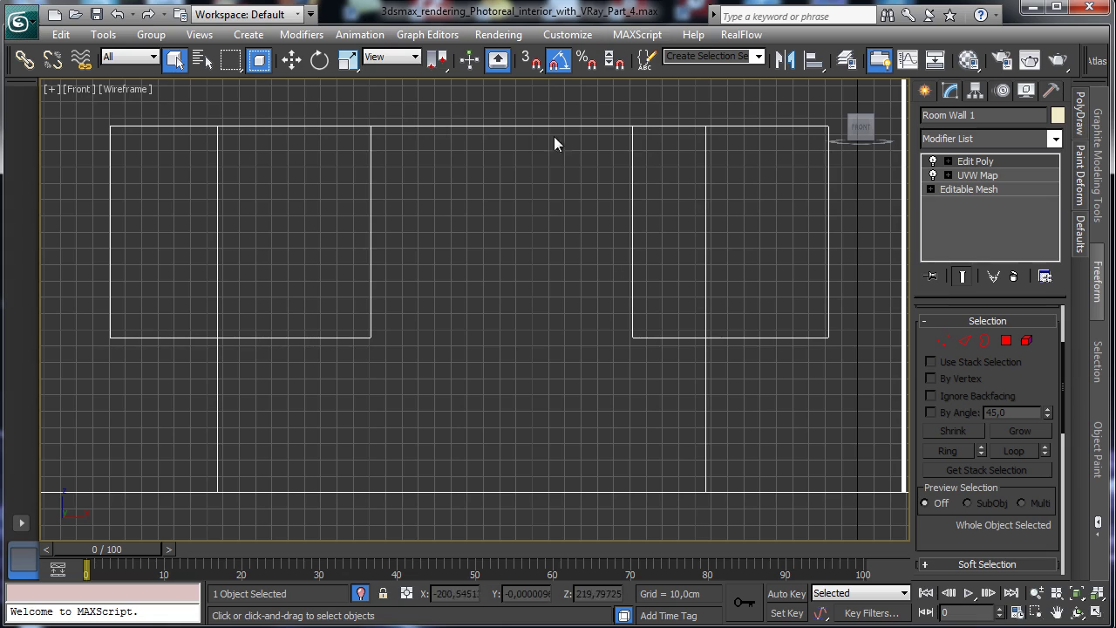
left_click(926, 90)
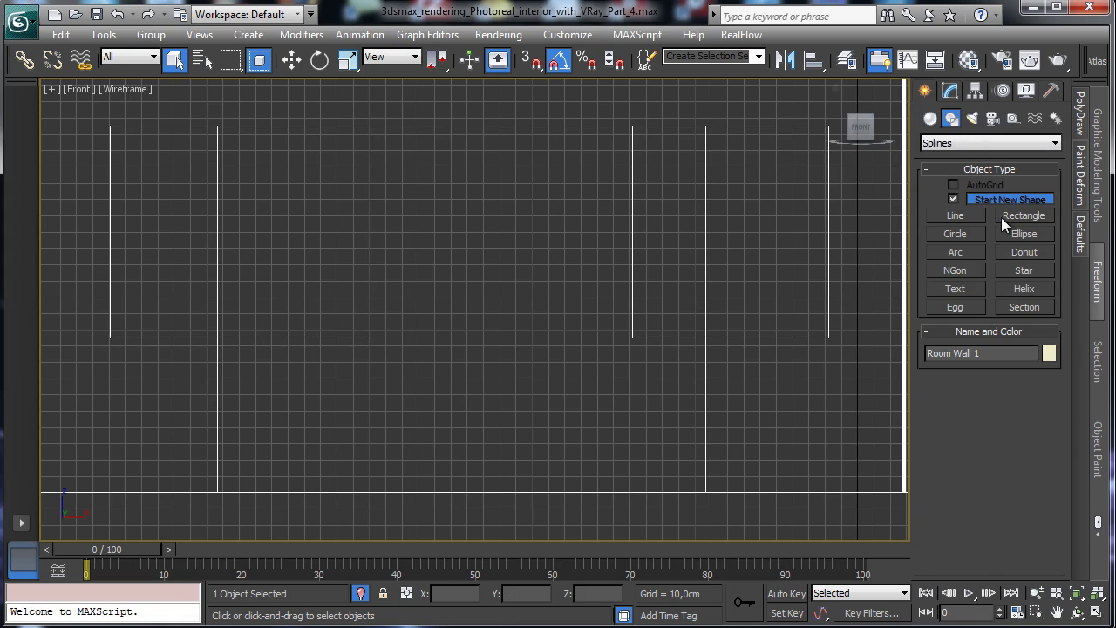
left_click(930, 119)
left_click(956, 202)
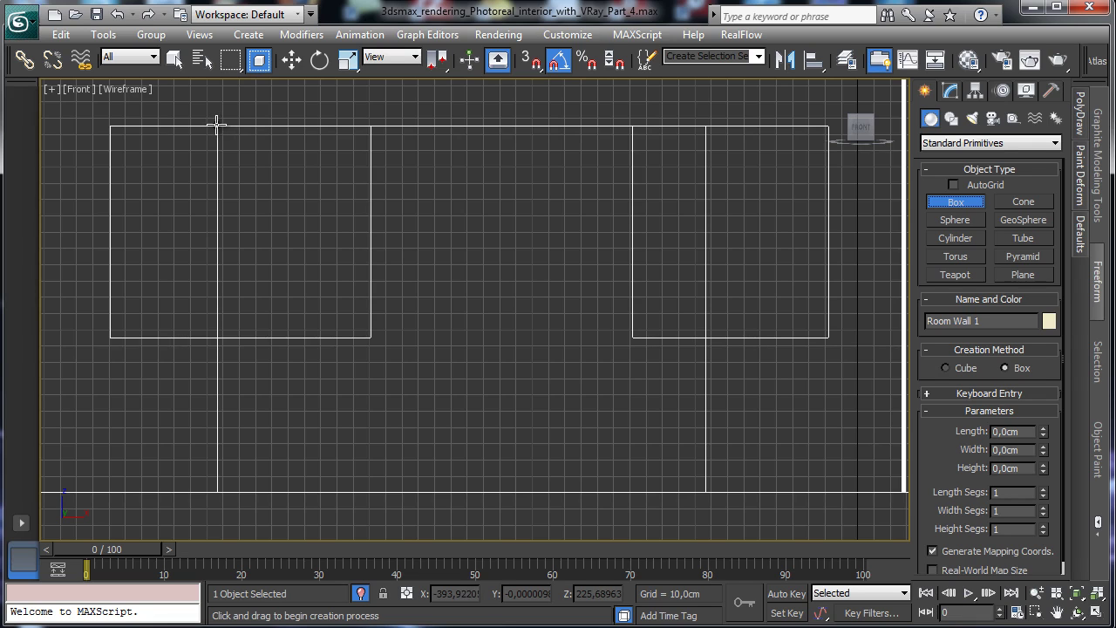
mouse_move(217, 126)
left_mouse_down()
mouse_move(219, 143)
mouse_move(707, 494)
left_mouse_up()
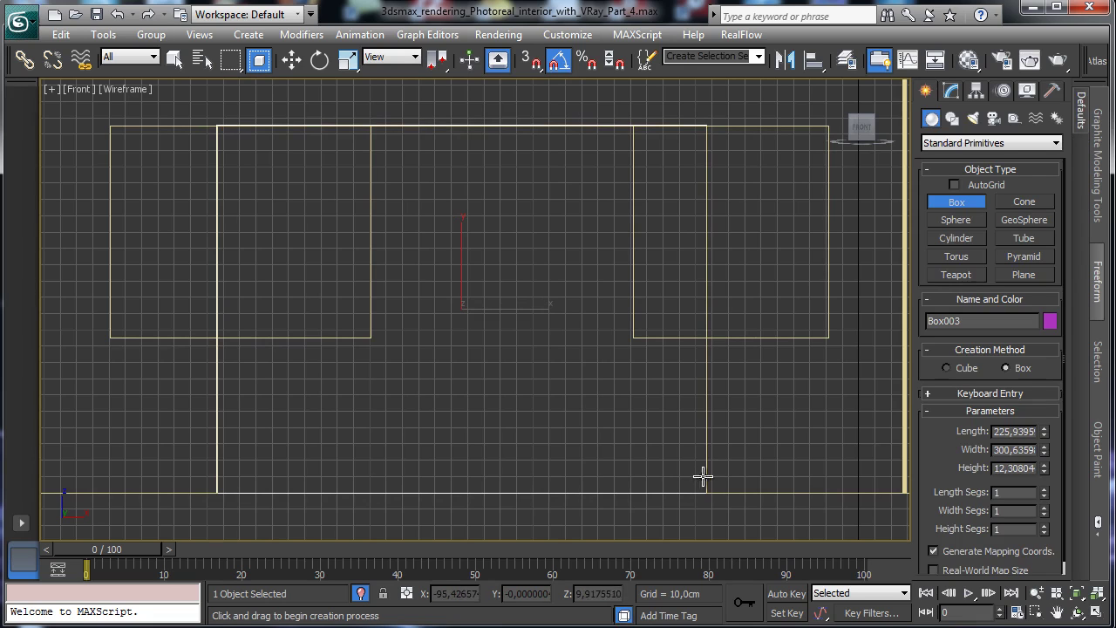
Step: Move the new box along the Y axis until it sits against the outer side of the wall, closing the opening
left_click(1096, 614)
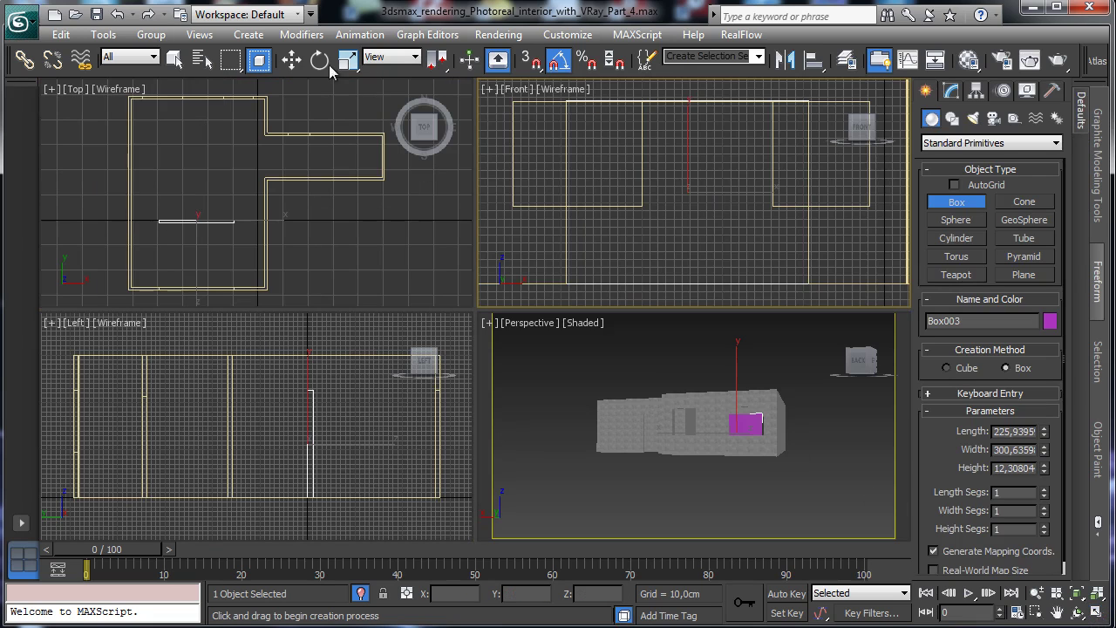
left_click(291, 58)
left_click_drag(344, 415, 497, 447)
right_click(877, 475)
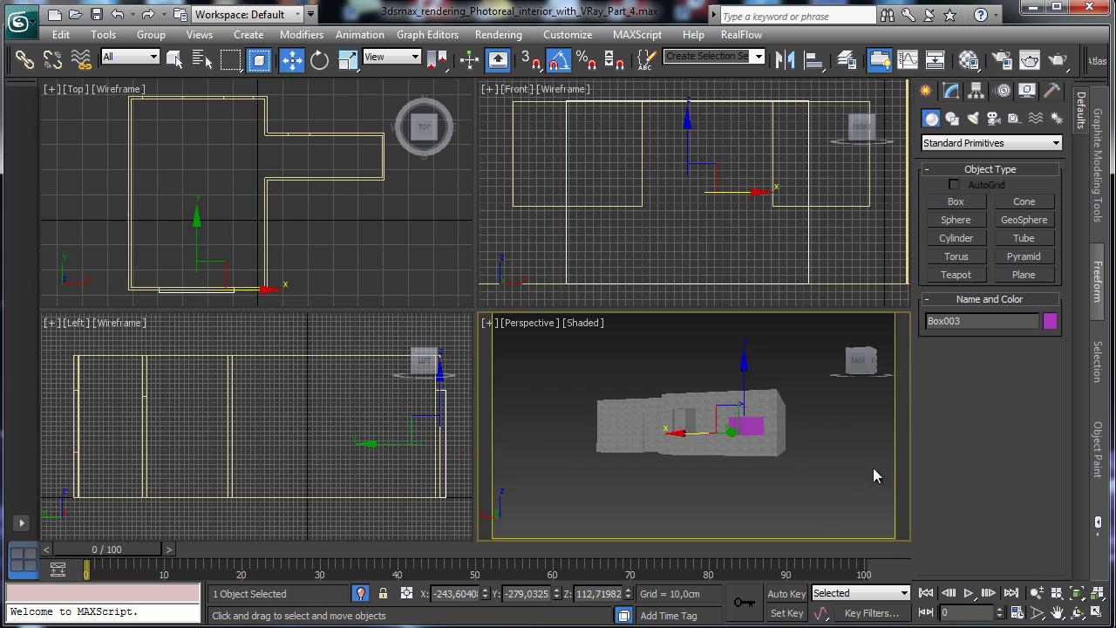
left_click(1080, 593)
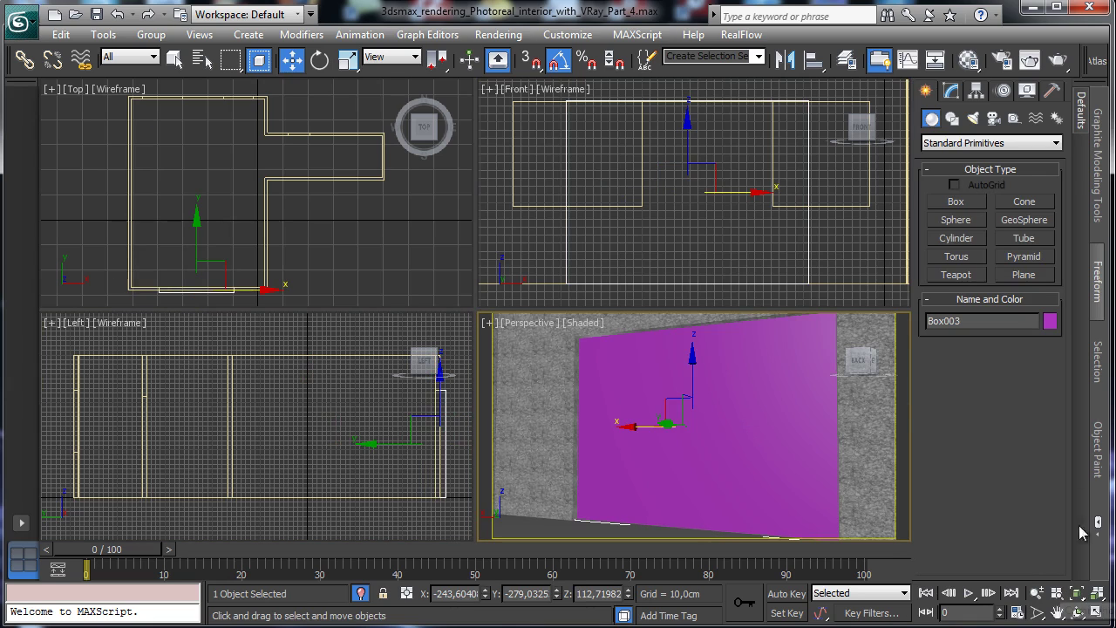
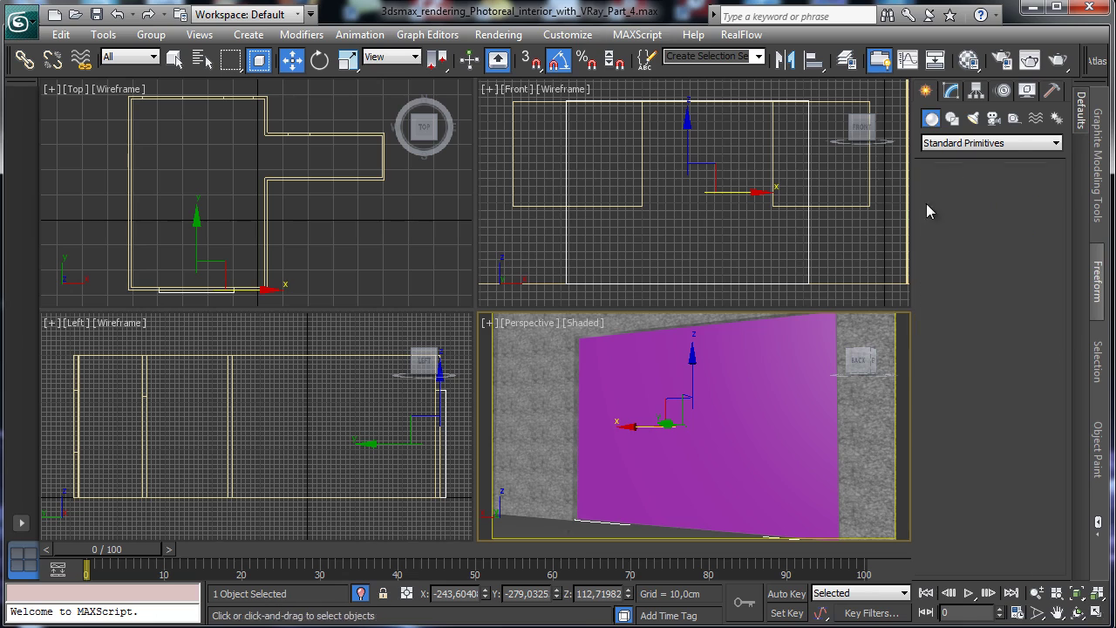
Step: Draw a flat threshold box about 29 cm long, 310 cm wide and -5 cm high in the top view, spanning the base of the opening
left_click(933, 204)
left_click(258, 248)
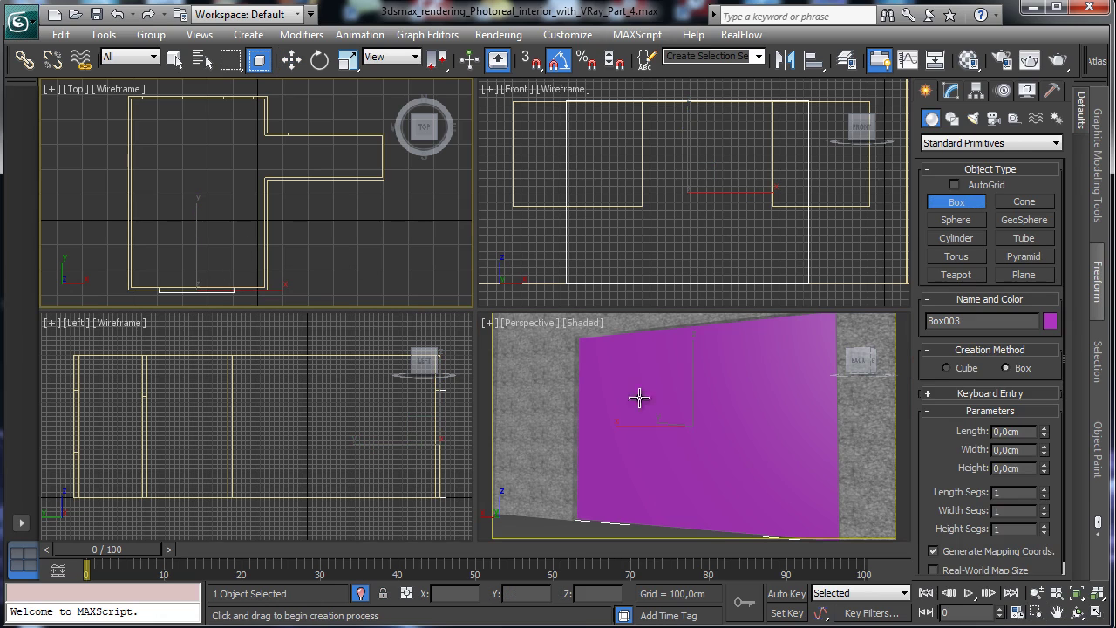
left_click(1036, 615)
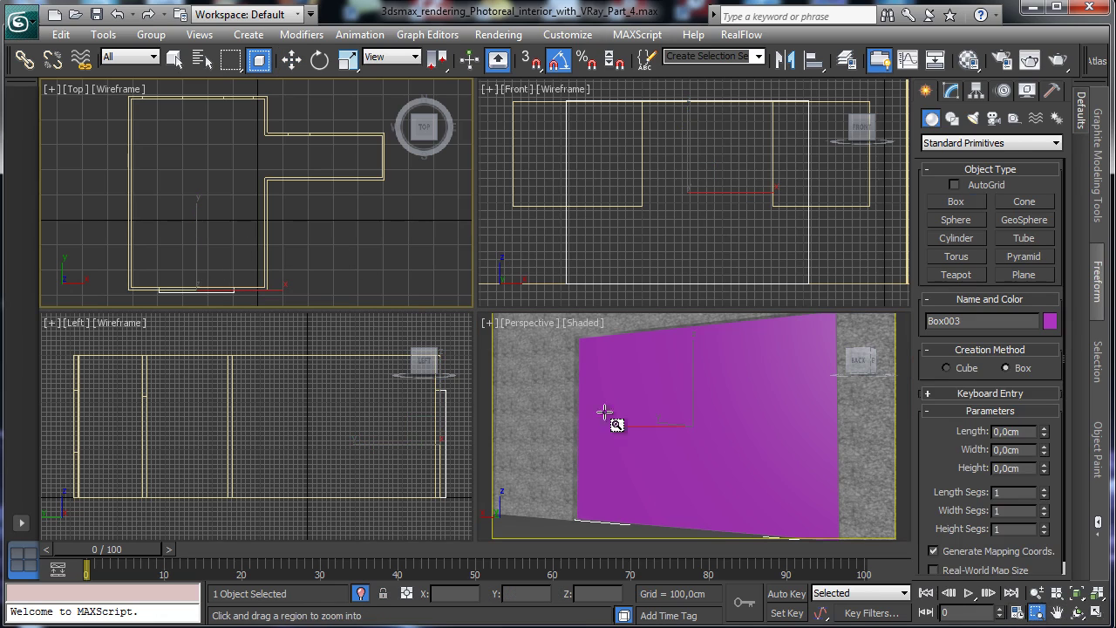
left_click_drag(142, 280, 261, 320)
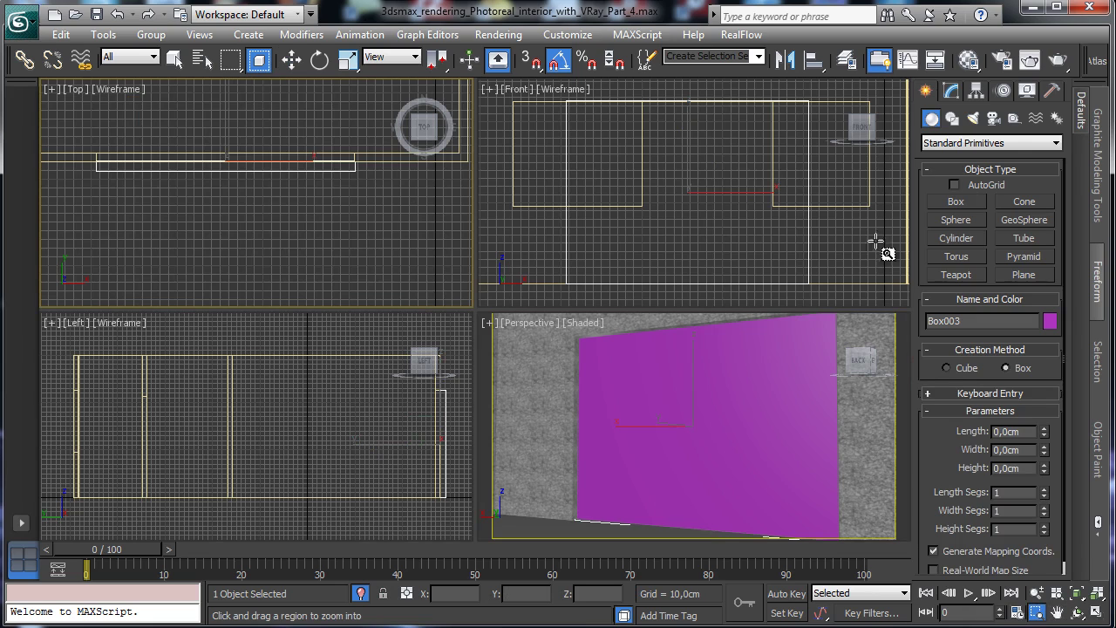
left_click(956, 202)
left_click(1097, 616)
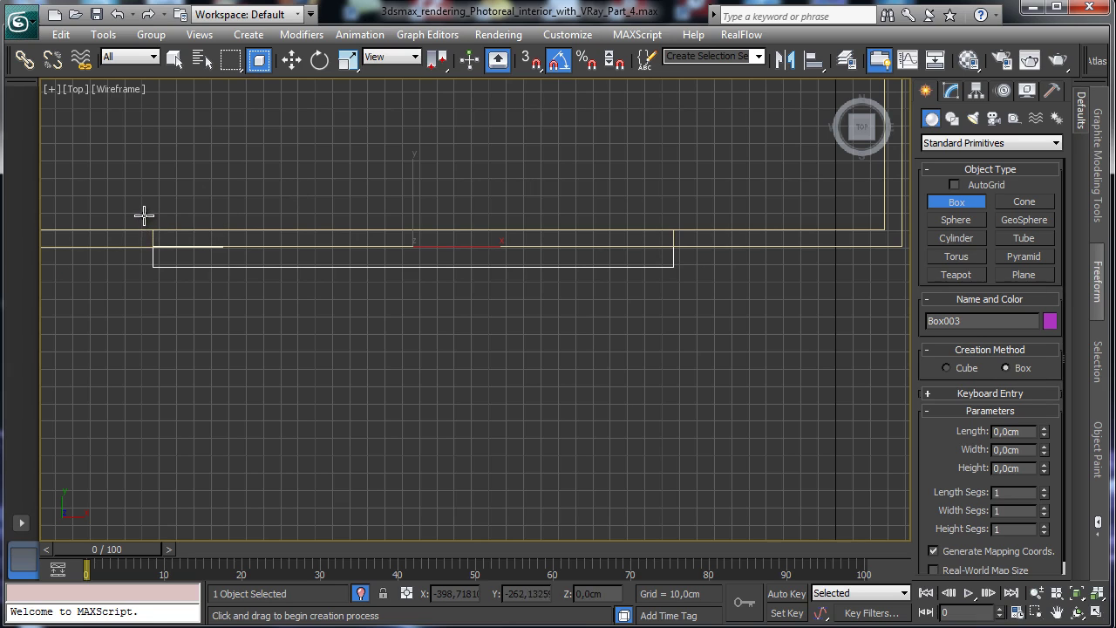
left_click_drag(144, 217, 678, 268)
left_click(672, 277)
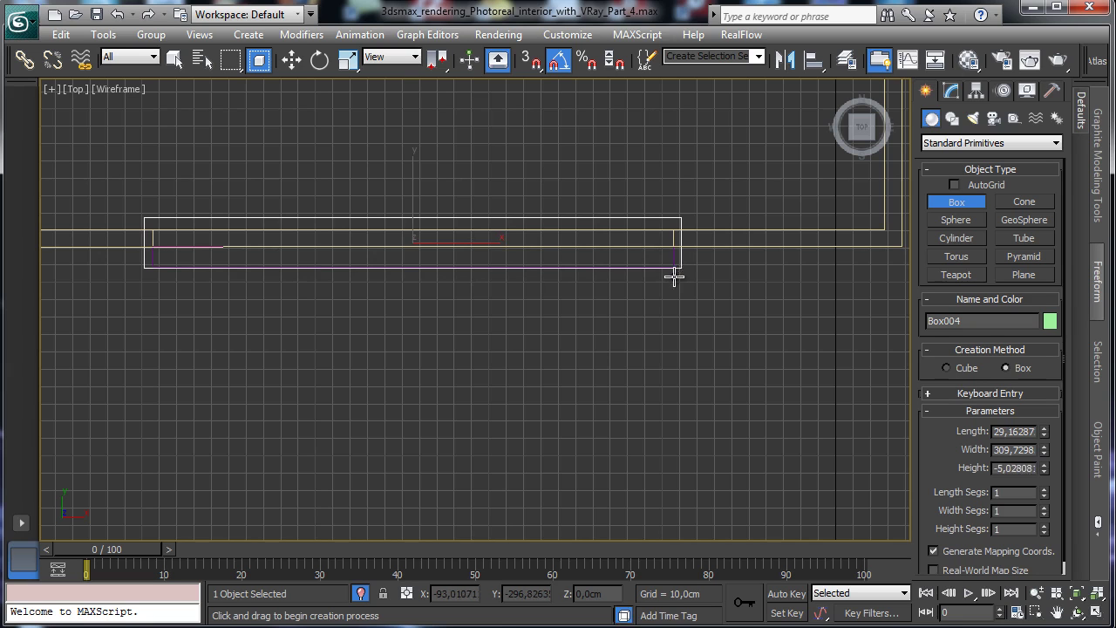
left_click(1099, 612)
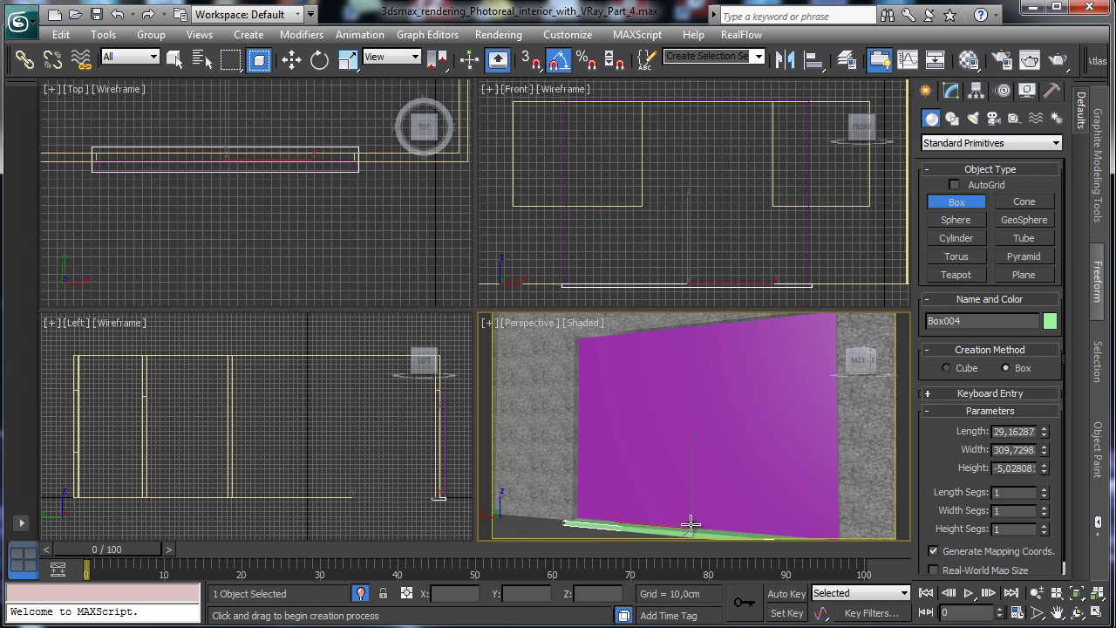
Step: Raise the threshold box slightly in the left view so its top lies about 0.33 cm above the floor line
left_click(445, 468)
left_click(1035, 613)
left_click_drag(444, 479, 407, 494)
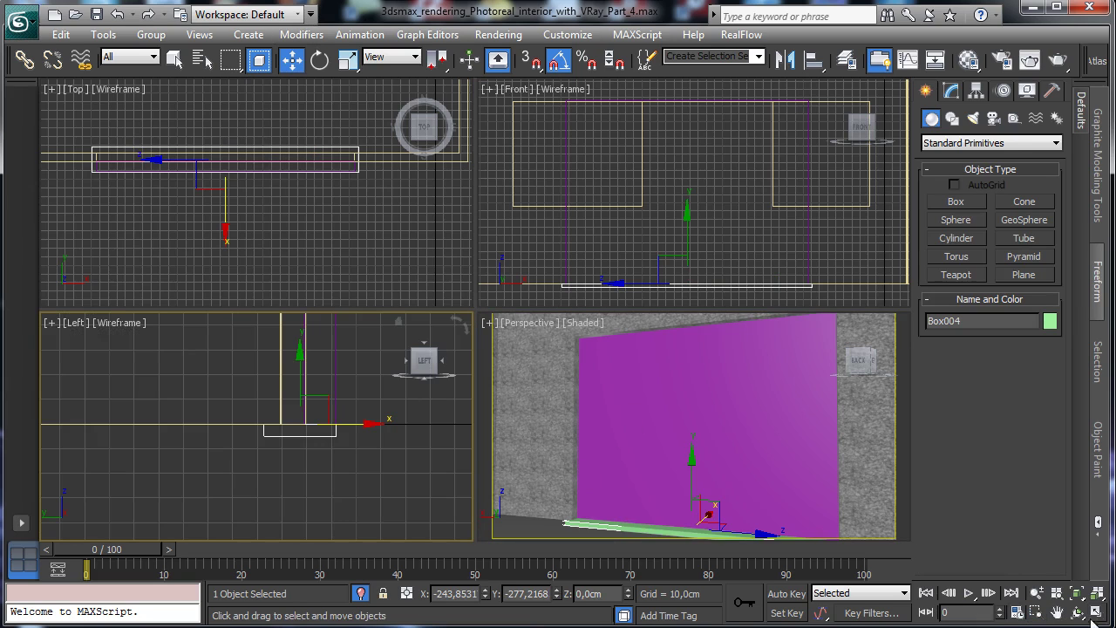
left_click_drag(370, 453, 370, 454)
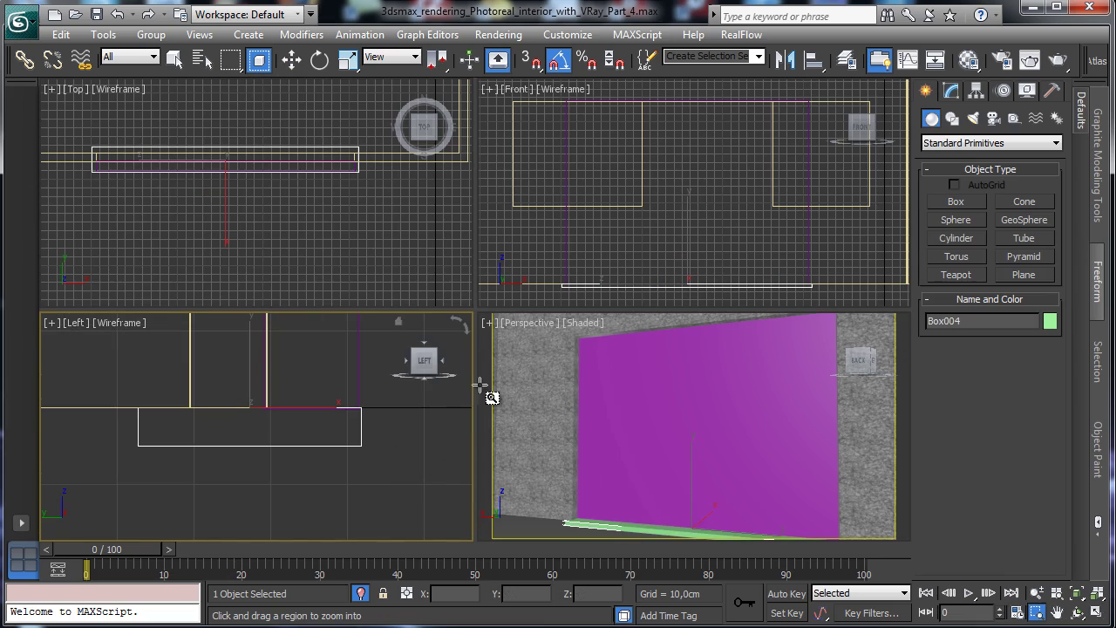
left_click(291, 58)
left_click_drag(256, 359, 251, 359)
Step: Convert the threshold box to an Editable Poly
left_click(950, 91)
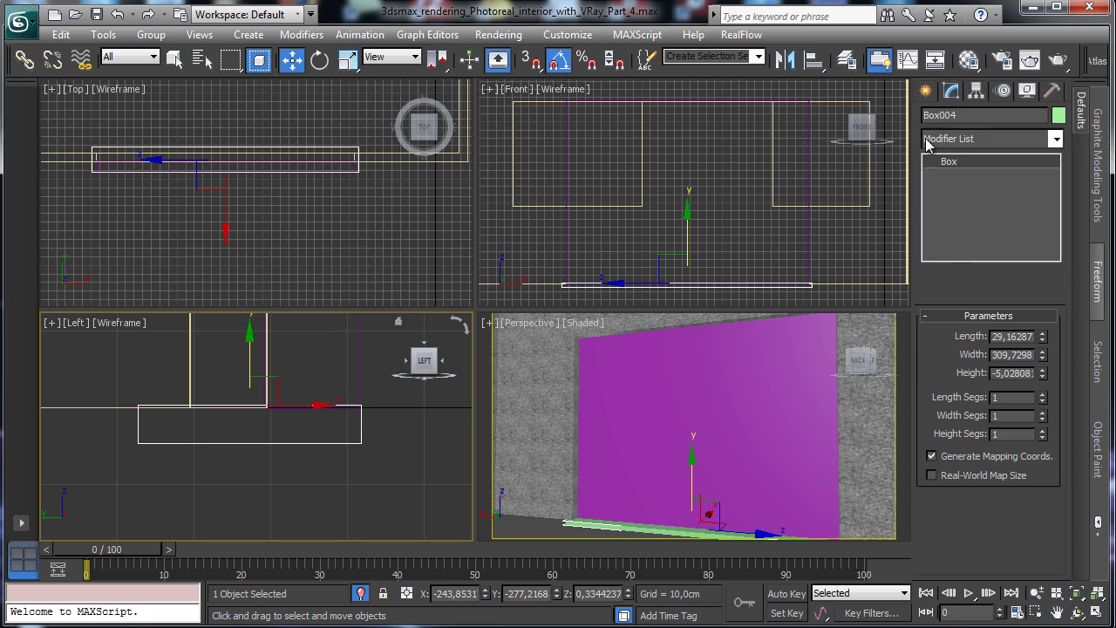
right_click(200, 428)
mouse_move(341, 588)
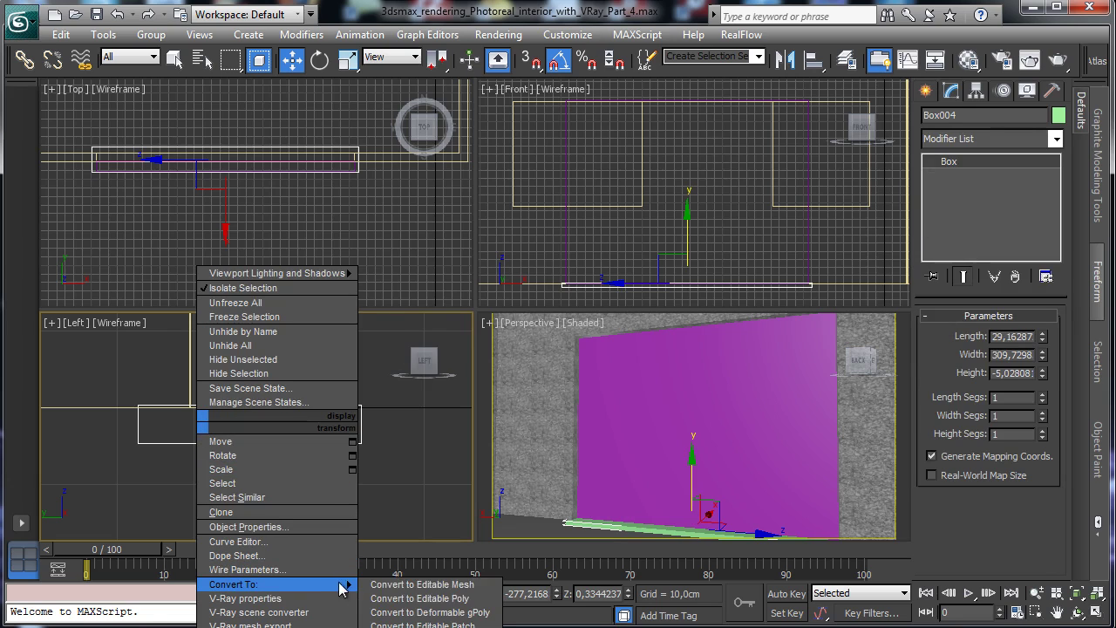
left_click(419, 599)
Step: Chamfer the threshold's upper long edge on the room side by about 0.306 cm with 2 segments, finishing at object level
left_click(964, 337)
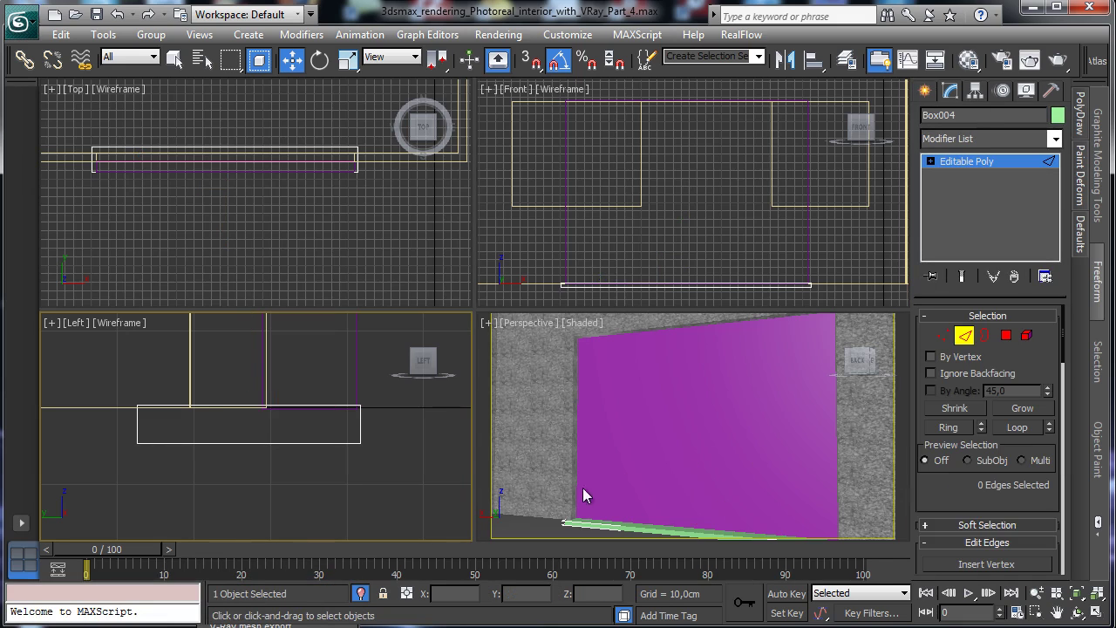
left_click(624, 527)
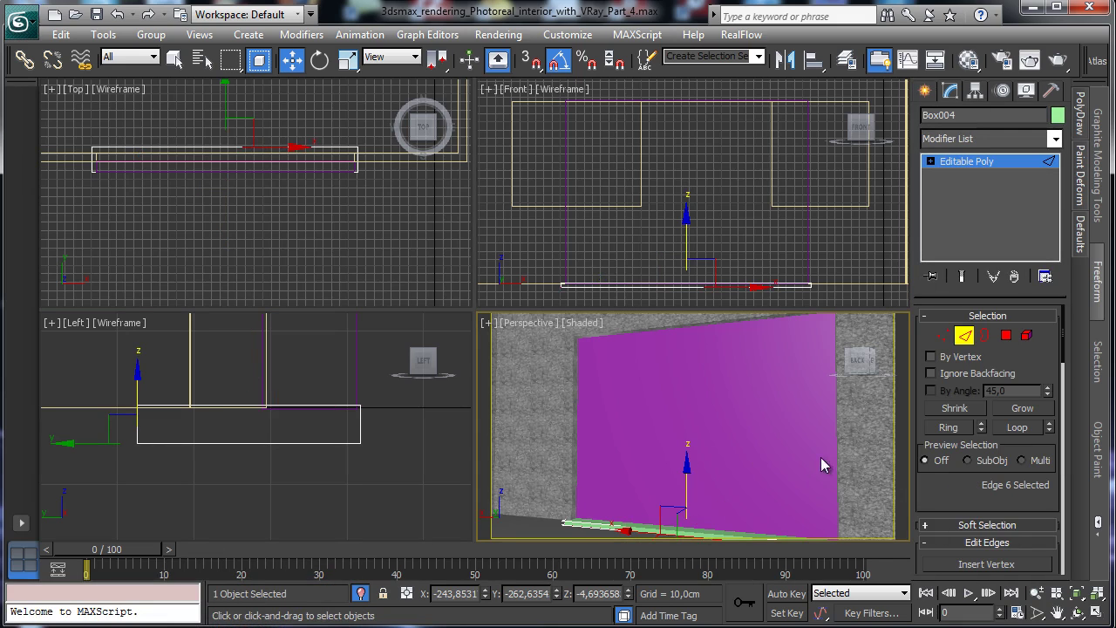
left_click(789, 536)
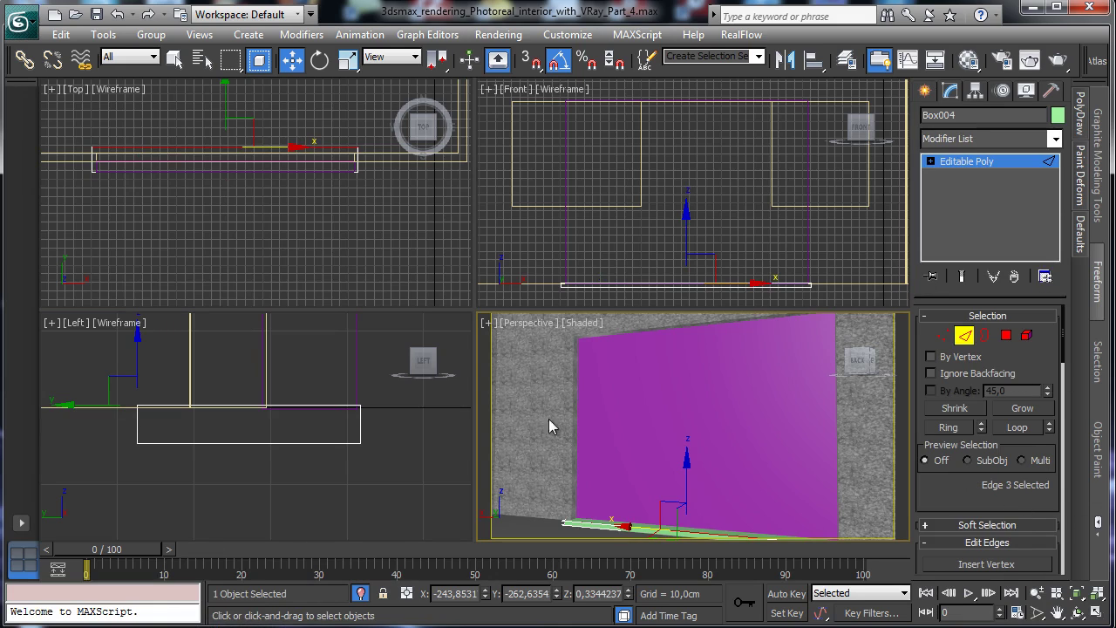
right_click(403, 436)
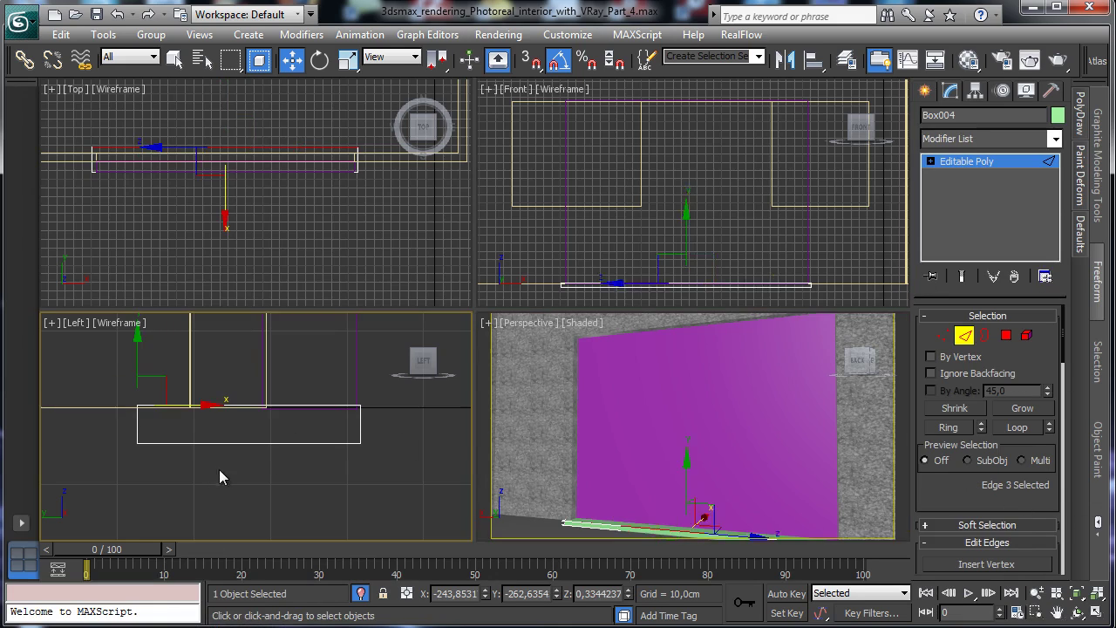
left_click(1078, 593)
left_click_drag(947, 418, 960, 279)
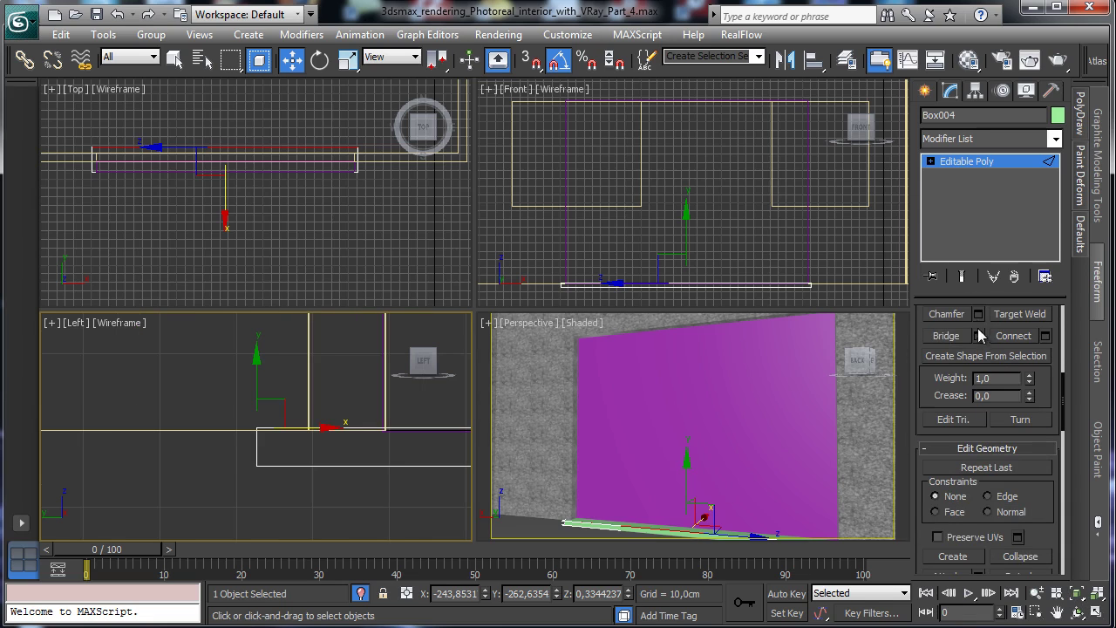
left_click(978, 315)
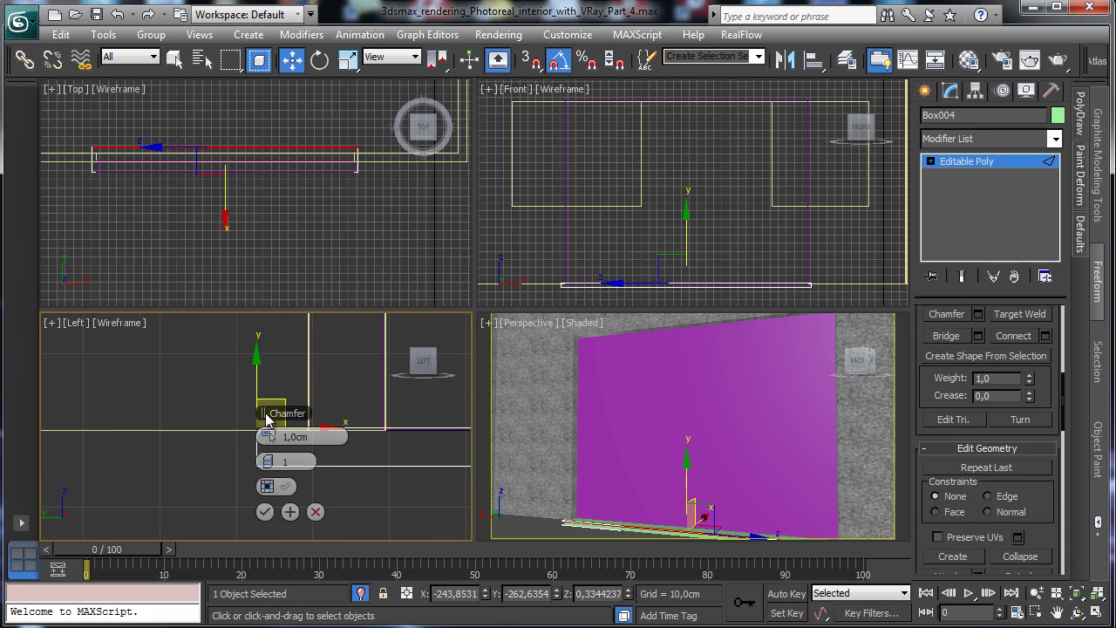
left_click_drag(297, 426, 395, 451)
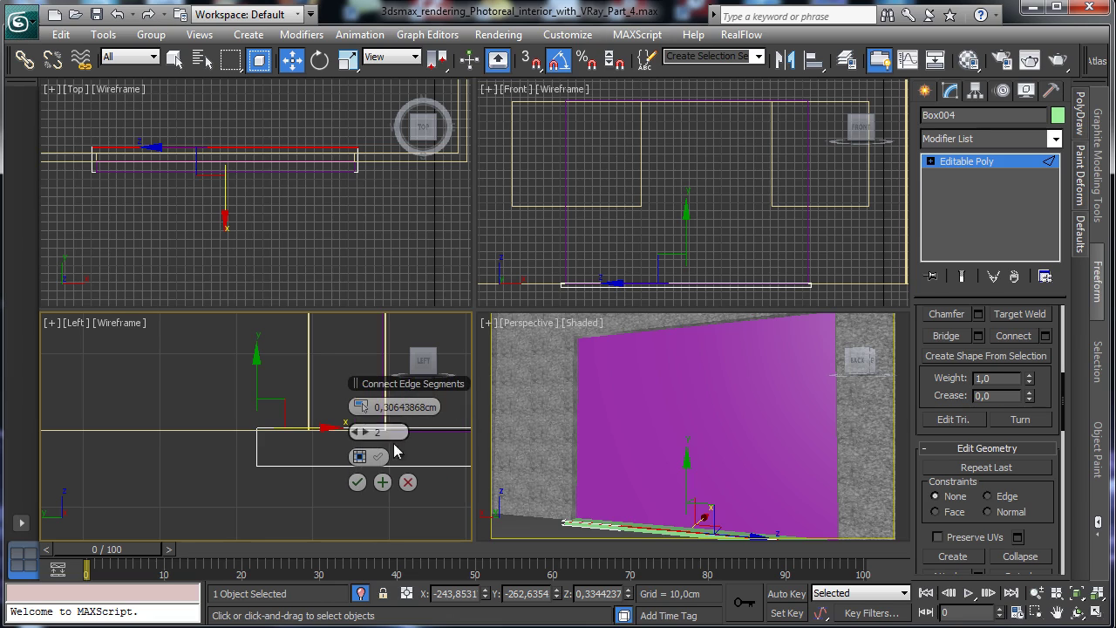
left_click(358, 483)
left_click(979, 161)
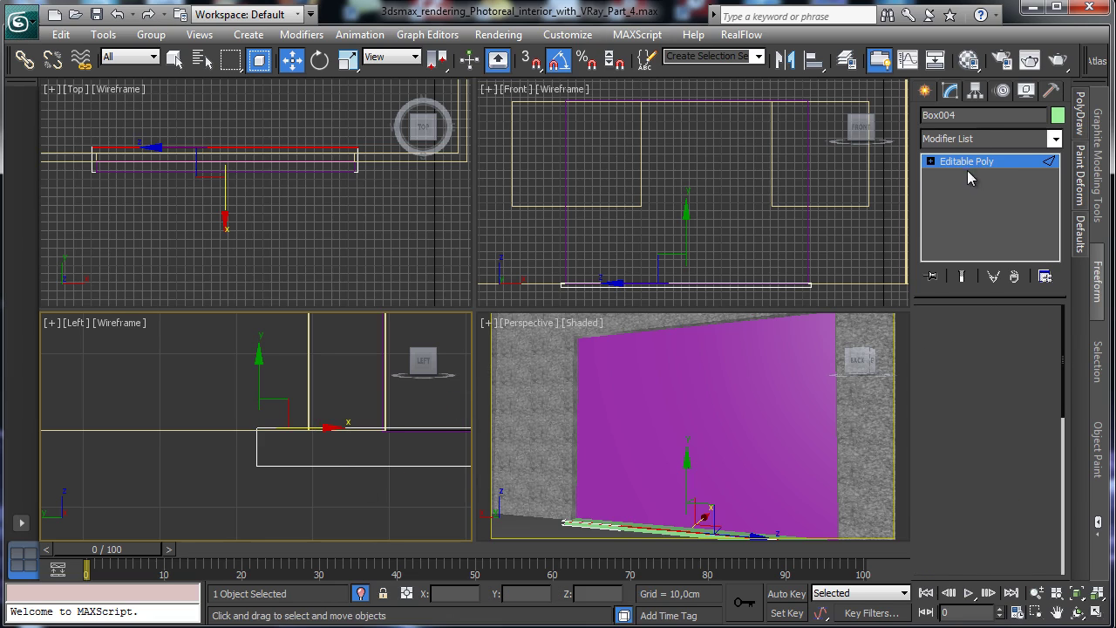
Step: Name an unused grey slot in the Material Editor "Black ground"
key("m")
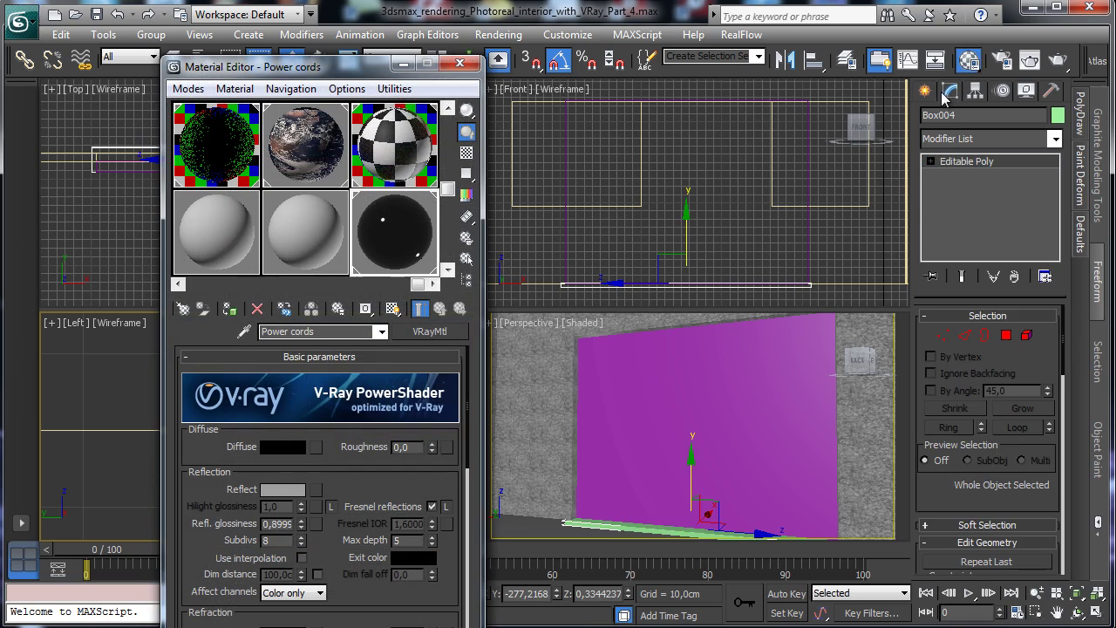
left_click(311, 226)
left_click(323, 330)
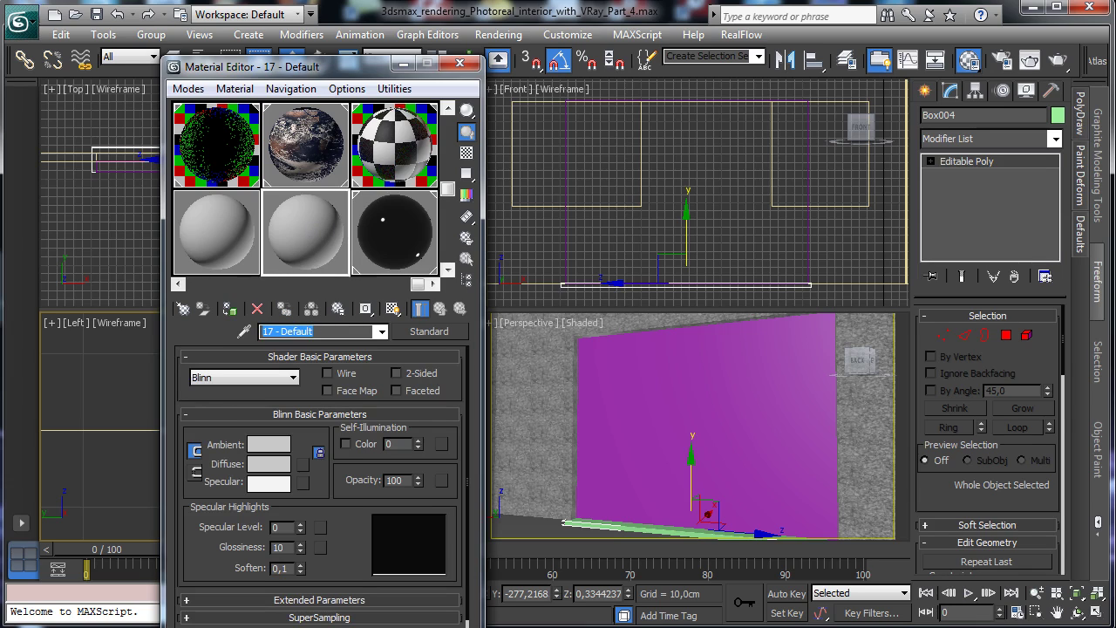
type("Black")
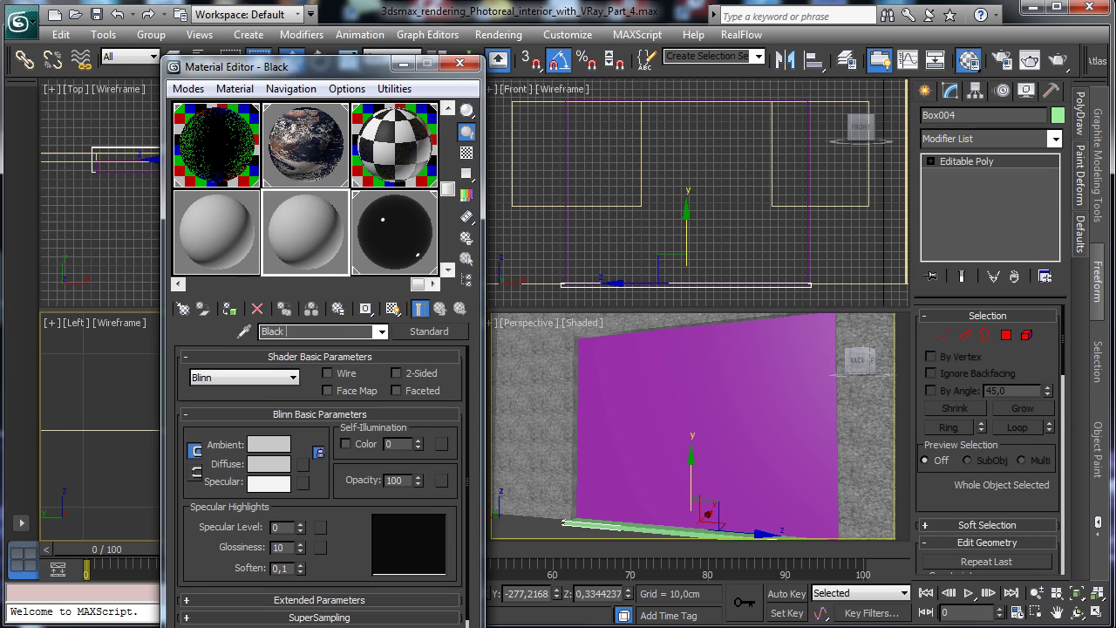
type(" ground")
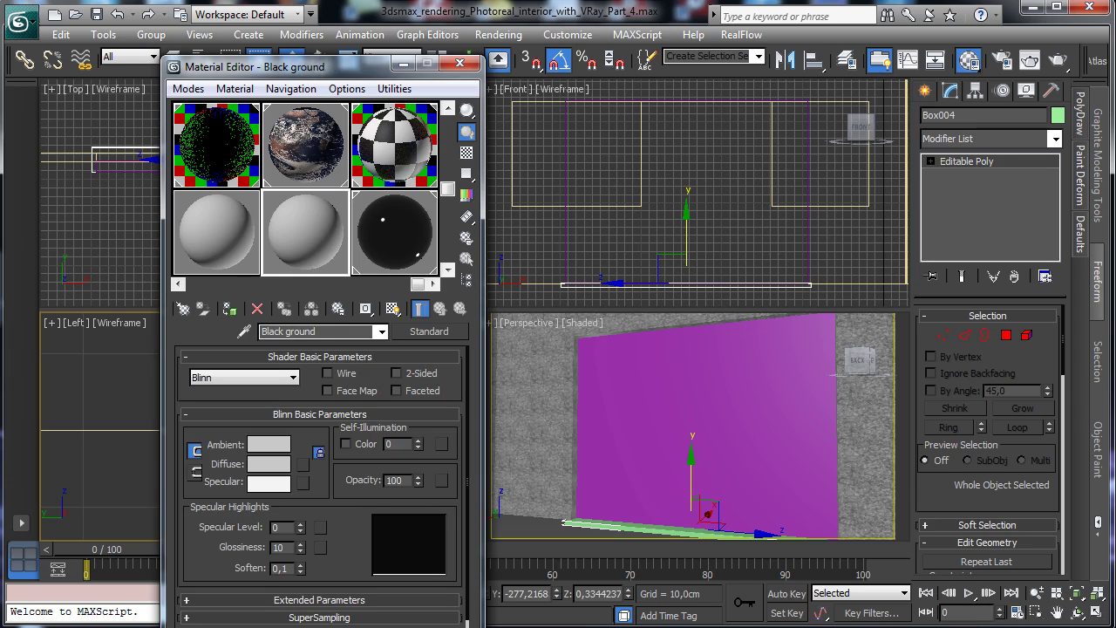
Step: Complete the material's name as "Black ground windows" and change its type to VRayMtl
type(" vindows")
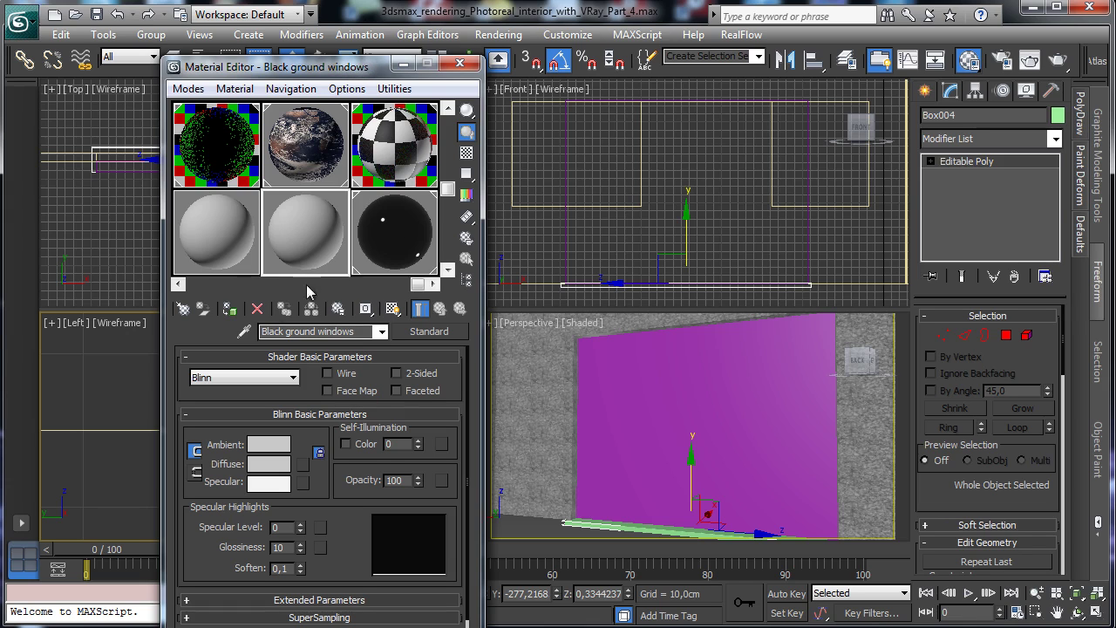
left_click(430, 332)
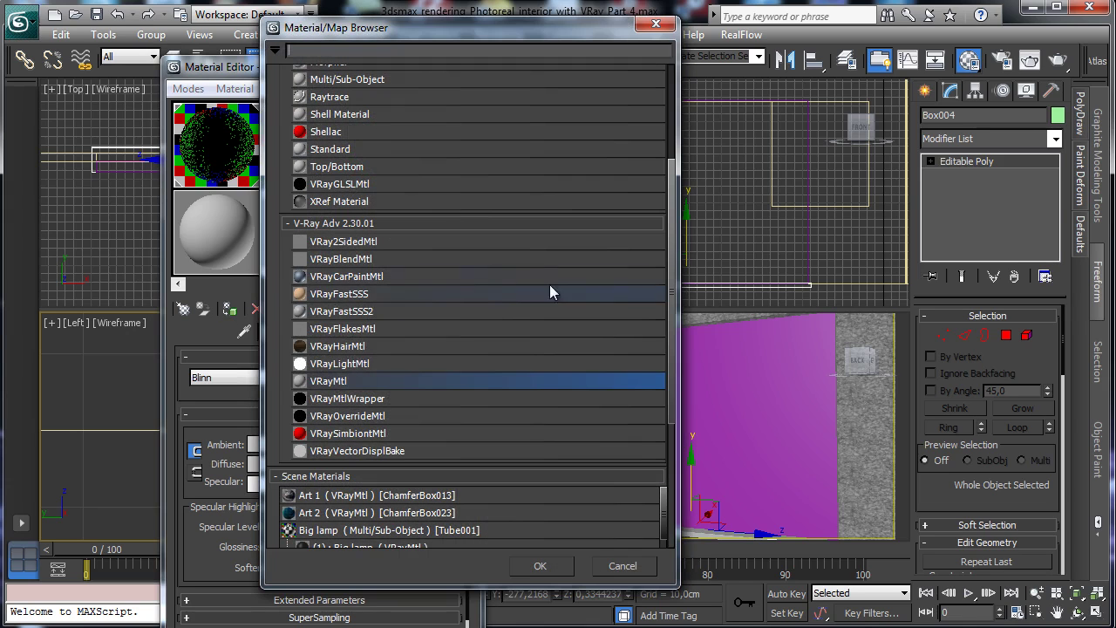
double_click(338, 382)
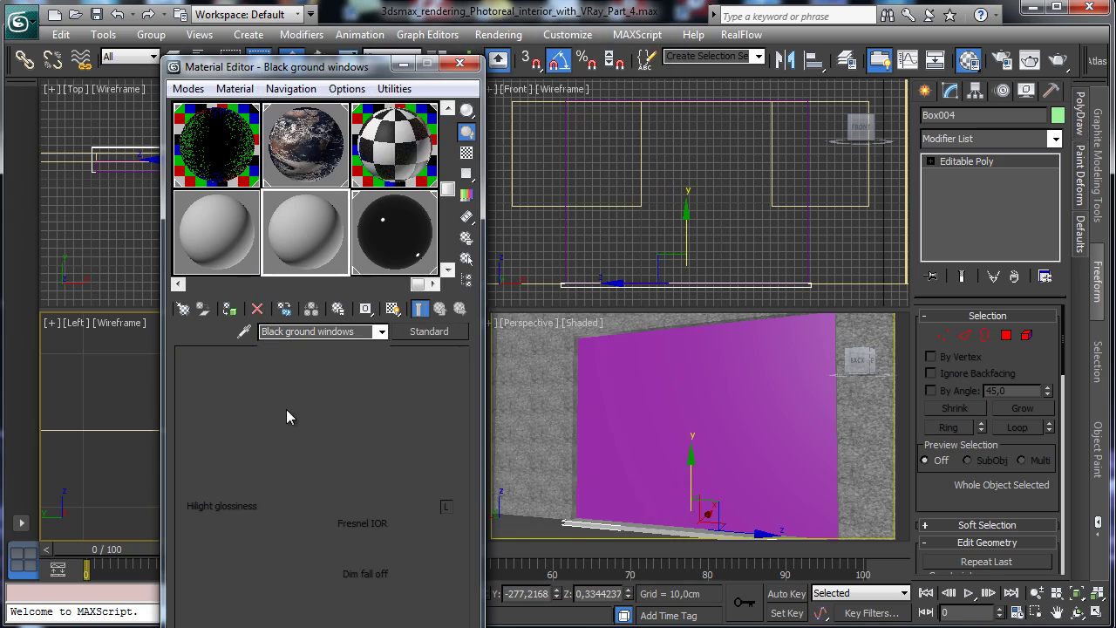
Step: Set the "Black ground windows" material's diffuse colour to pure black
left_click(283, 446)
left_click_drag(485, 168, 423, 169)
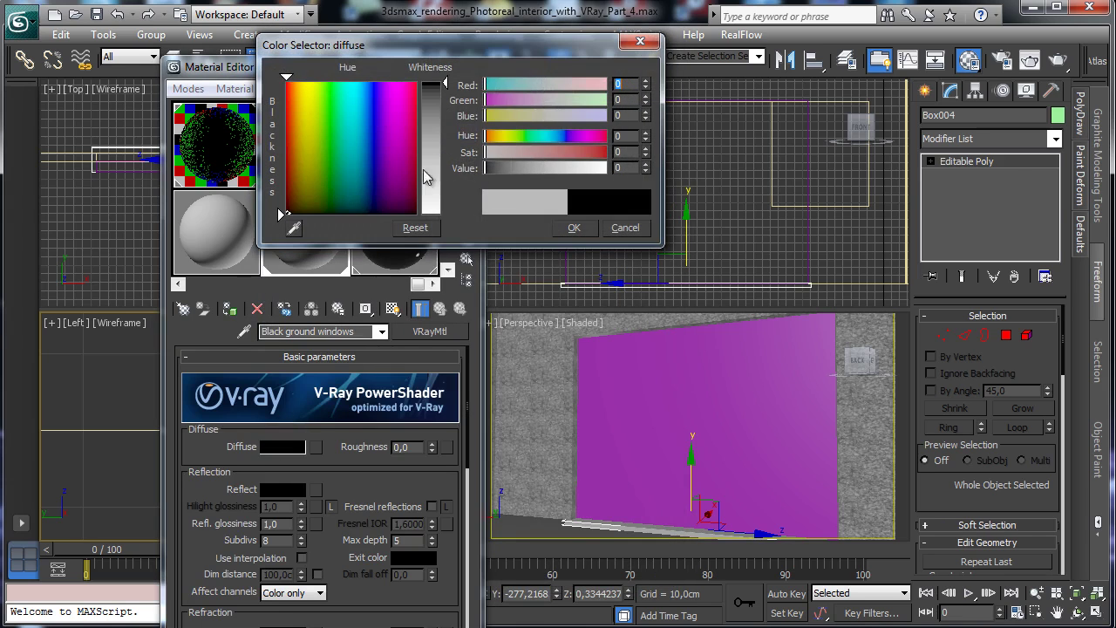
left_click(574, 228)
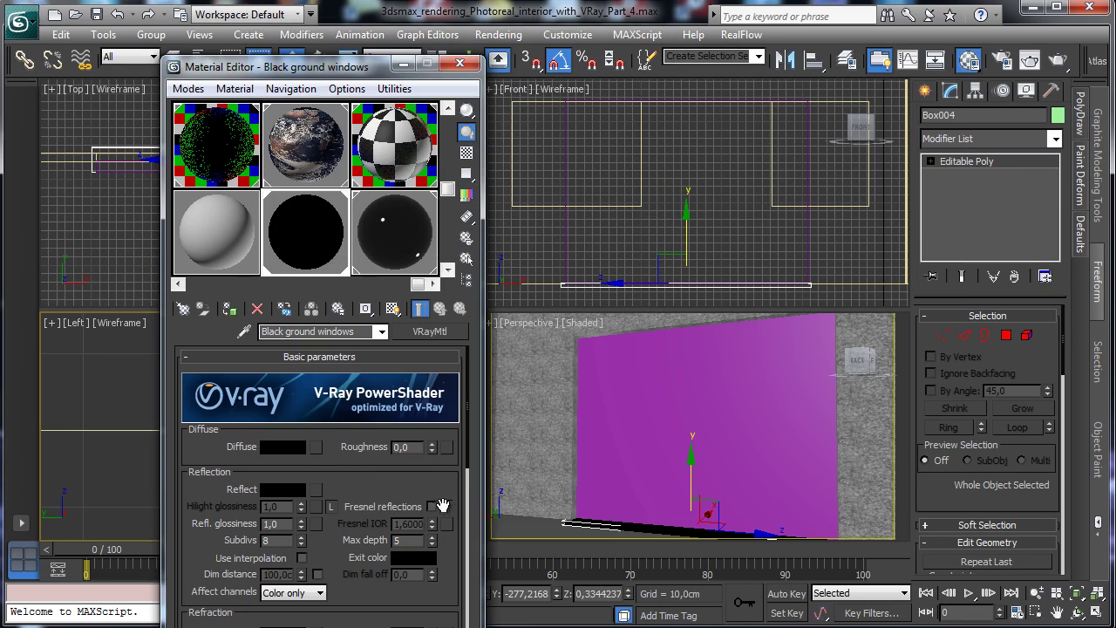
Step: Give the material a mid-grey Fresnel reflection with reflection glossiness 0,7, finishing with the Material Editor closed
left_click(272, 489)
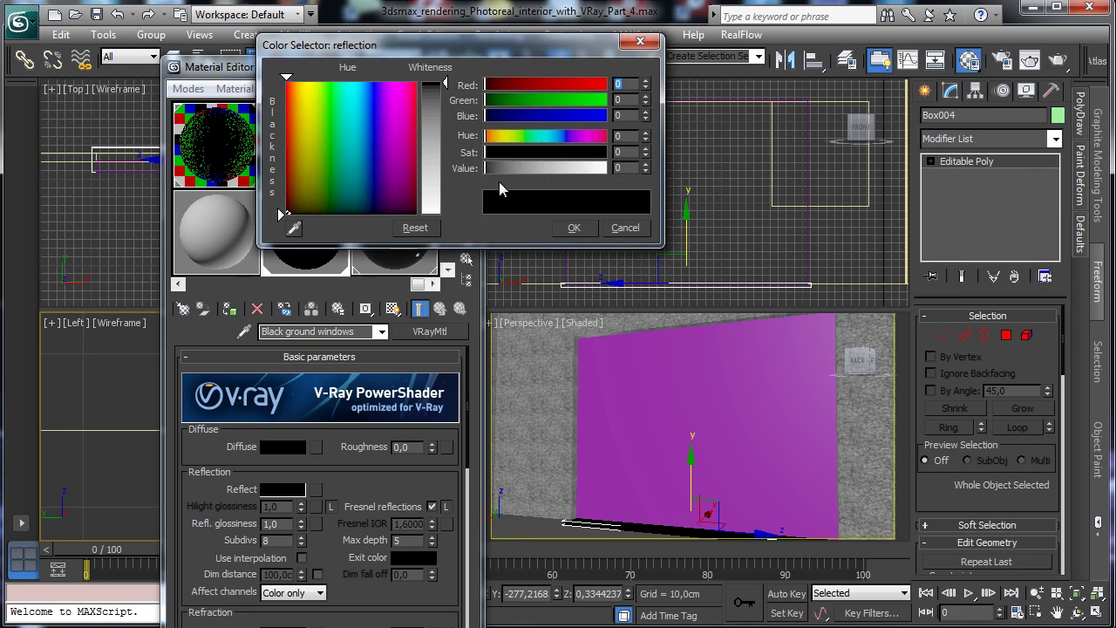
left_click_drag(499, 169, 502, 166)
left_click(574, 229)
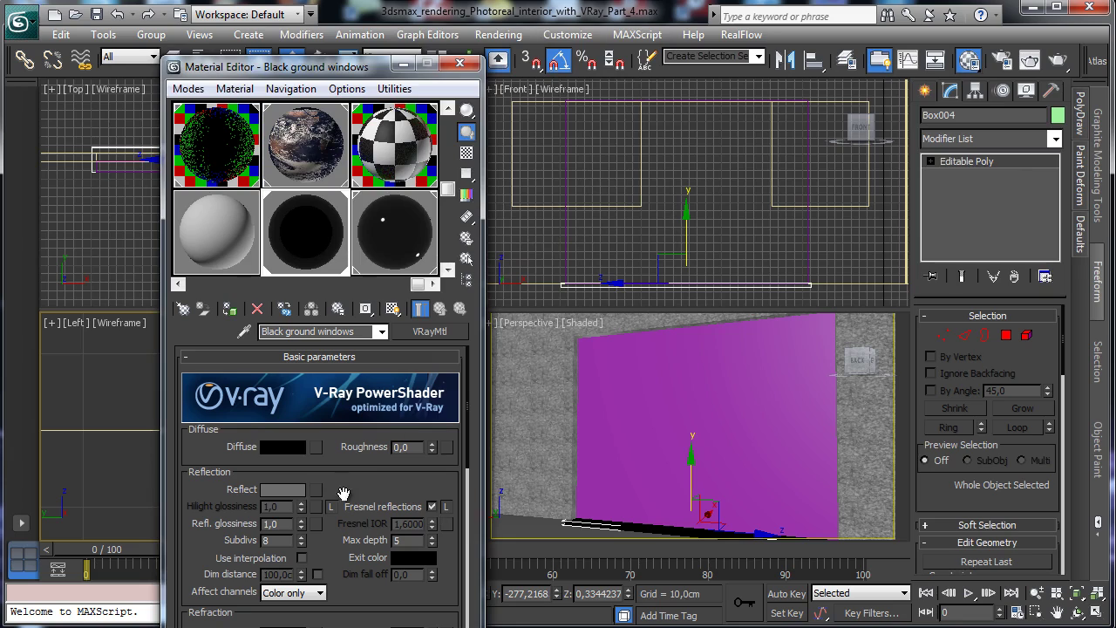
double_click(273, 524)
type("0,7")
key("Return")
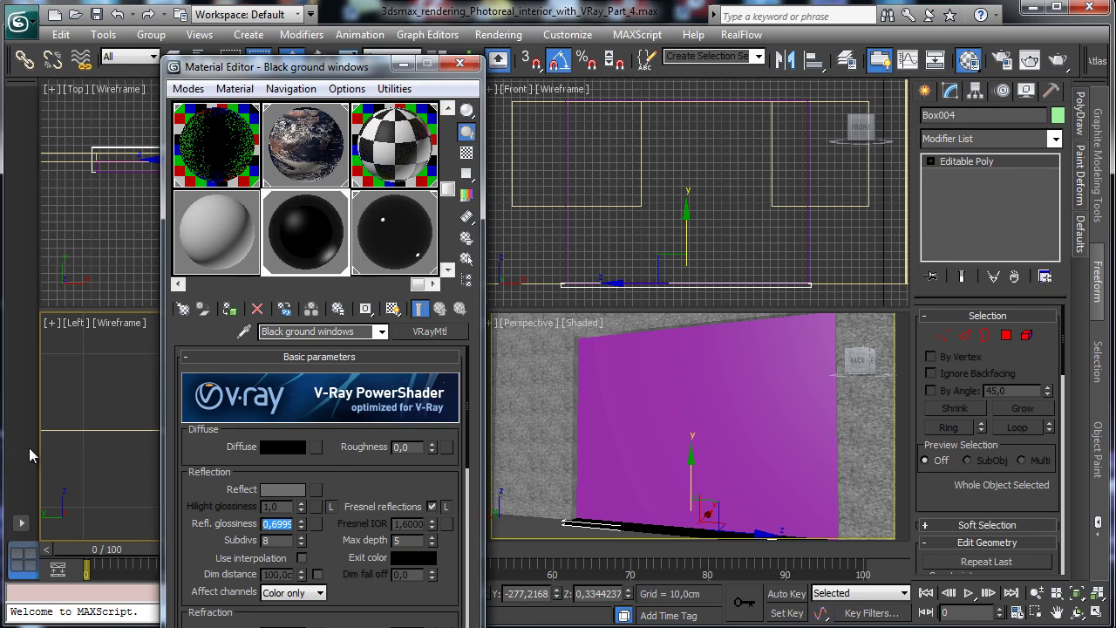
left_click(459, 63)
Step: Clone the purple box filling the wall opening in place as an independent copy
left_click(669, 369)
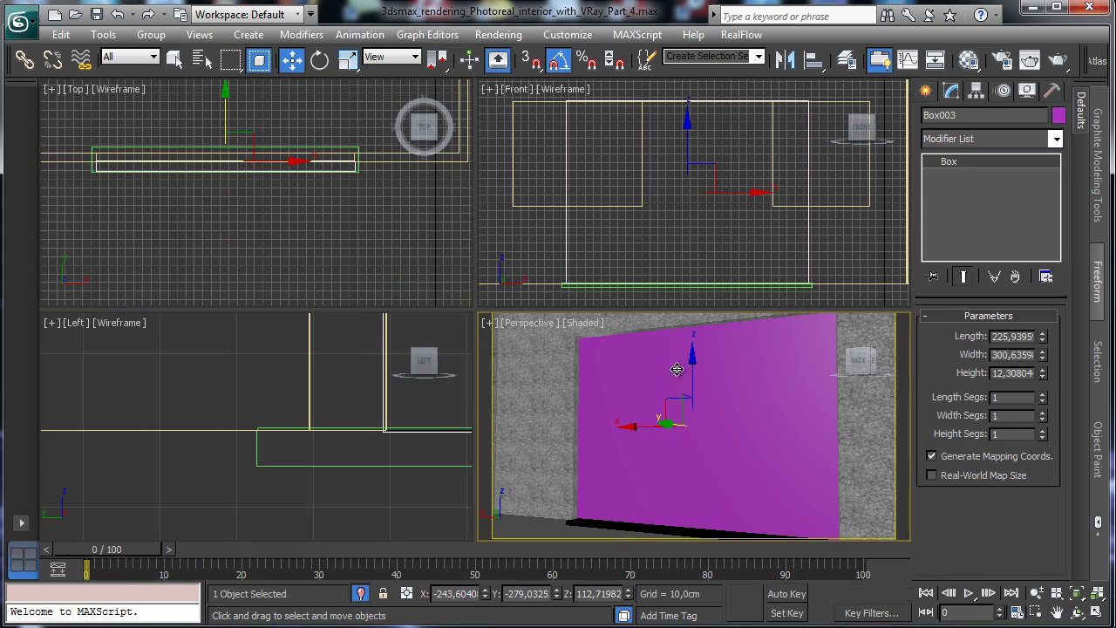
left_click(682, 295)
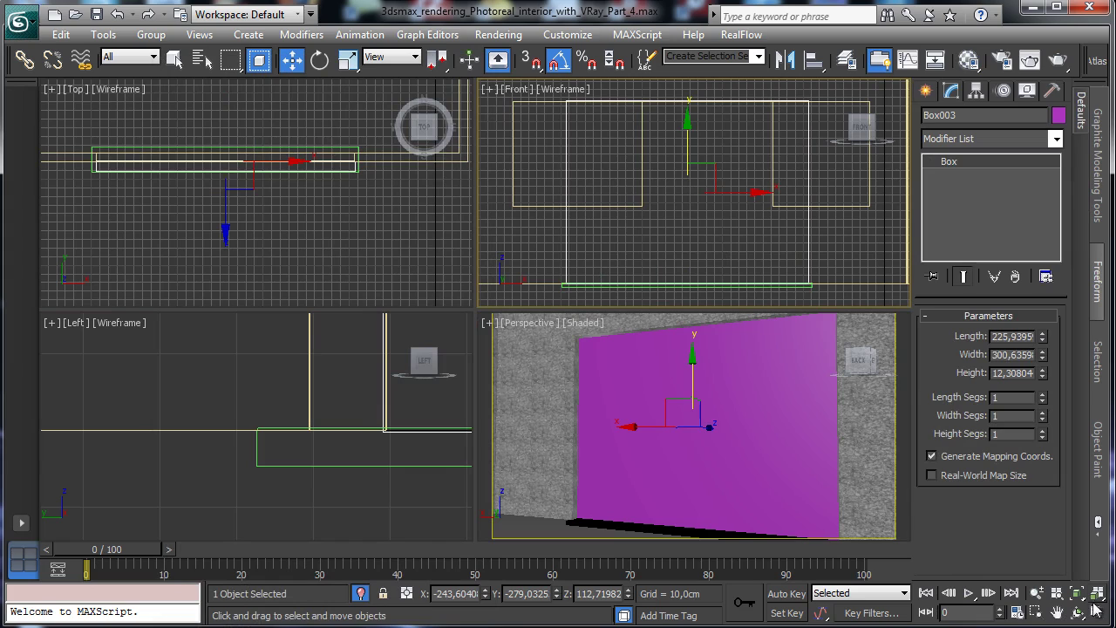
left_click(61, 35)
left_click(70, 165)
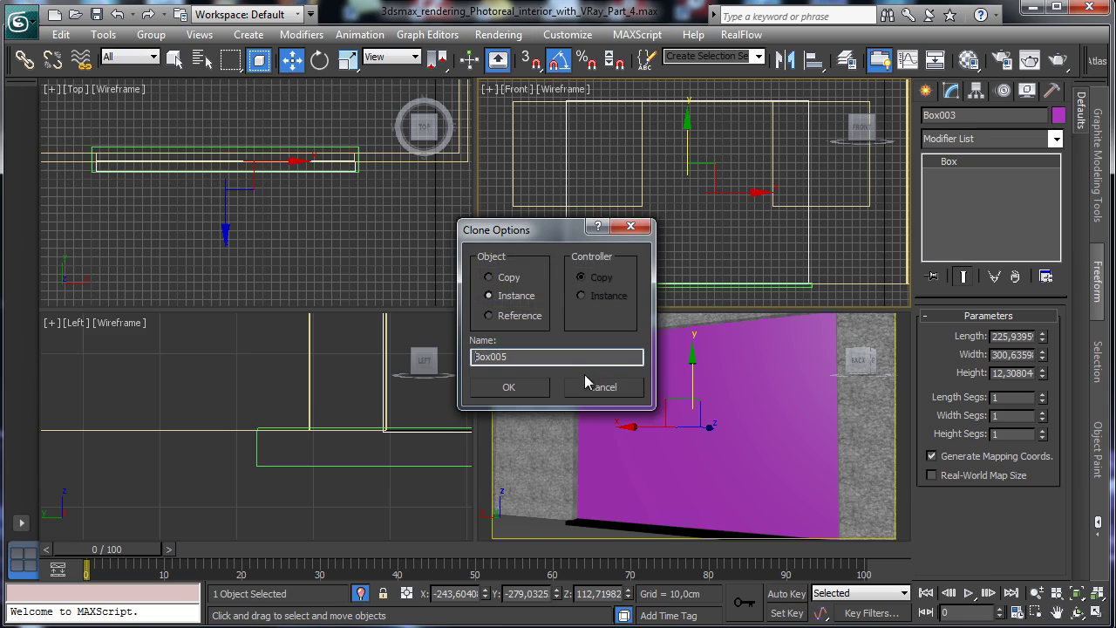
left_click(508, 386)
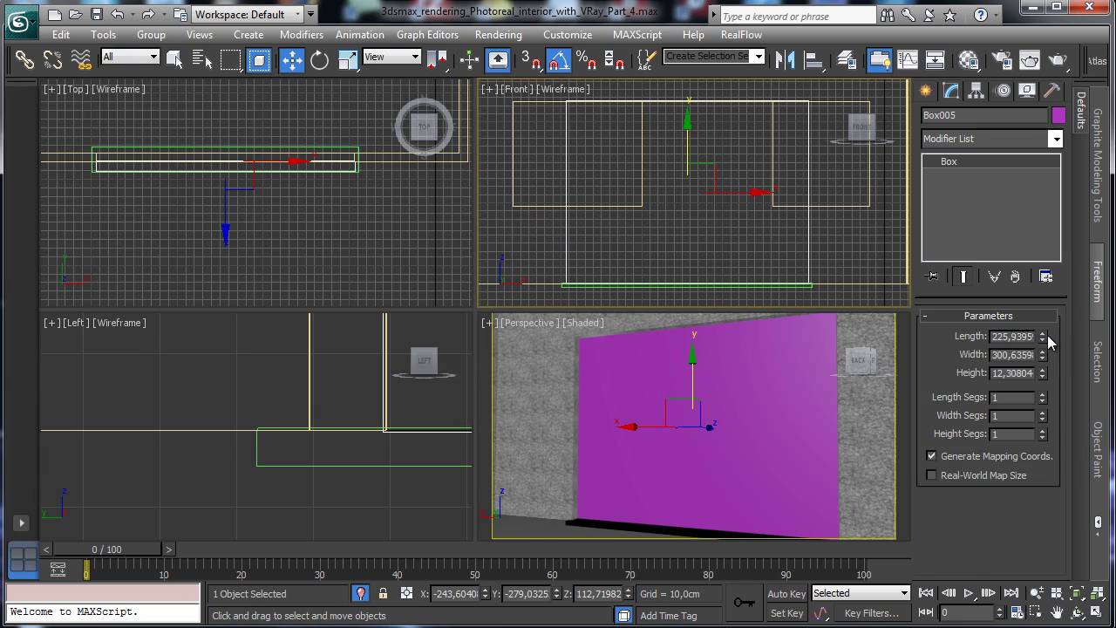
Step: Resize the cloned box to about 203.89 cm length, 291.62 cm width and 21.29 cm height
left_click_drag(1042, 337, 1042, 338)
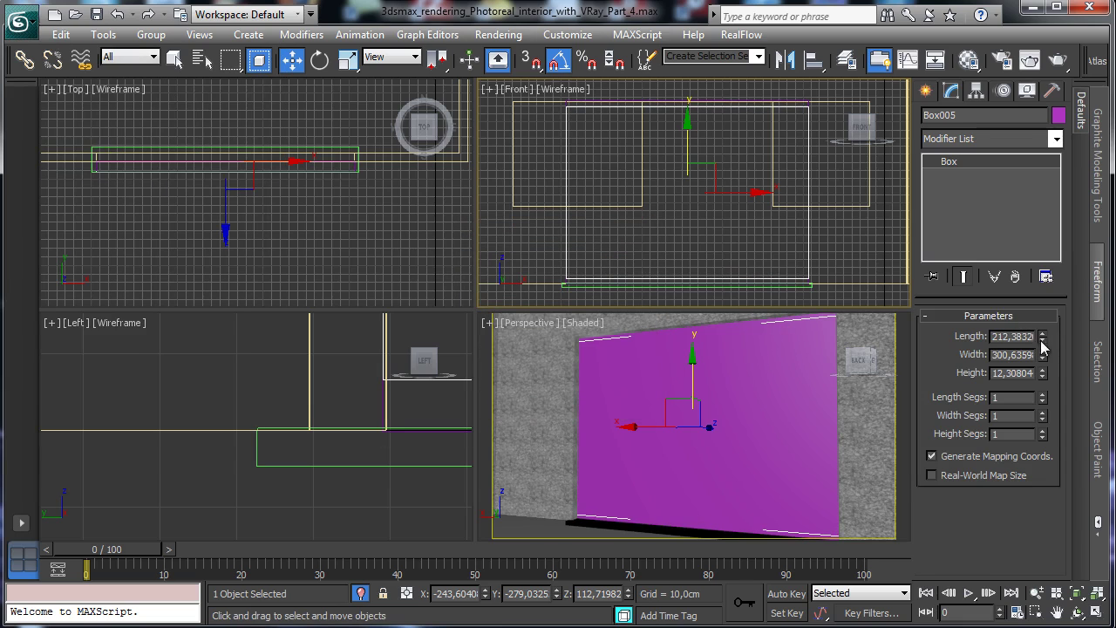
left_click(1096, 614)
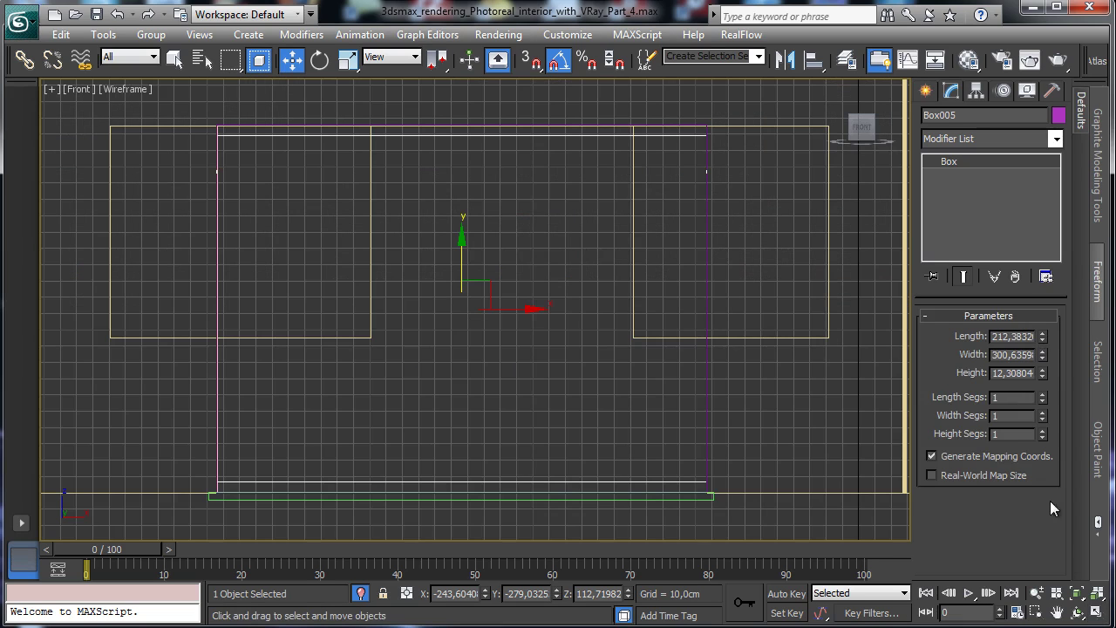
left_click_drag(1043, 337, 1045, 338)
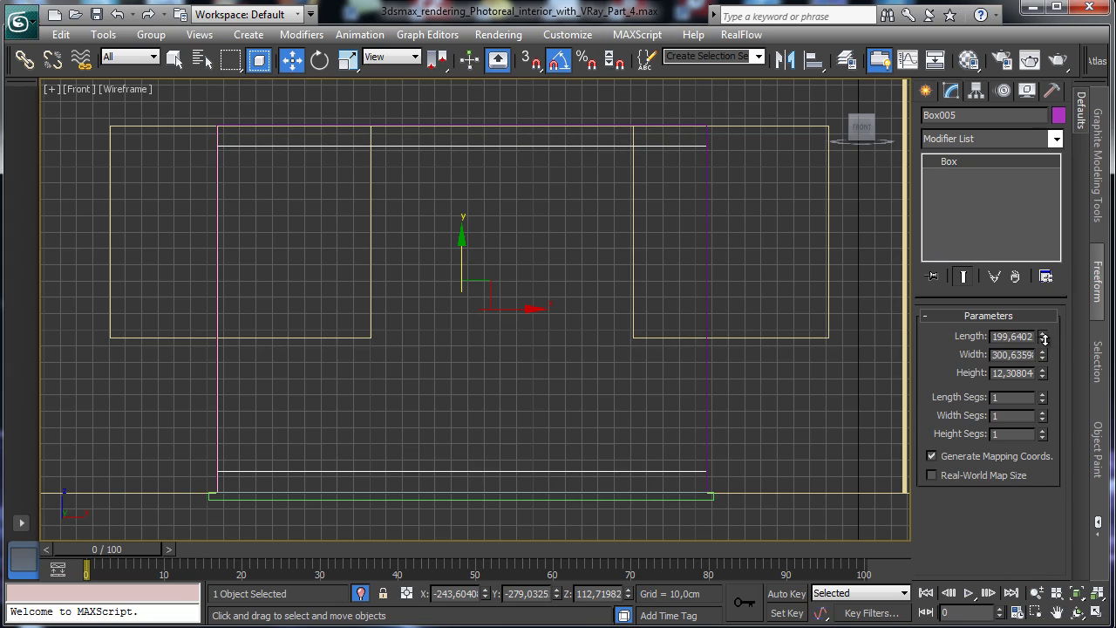
mouse_move(1045, 338)
left_mouse_down()
mouse_move(1044, 359)
mouse_move(1050, 333)
left_mouse_up()
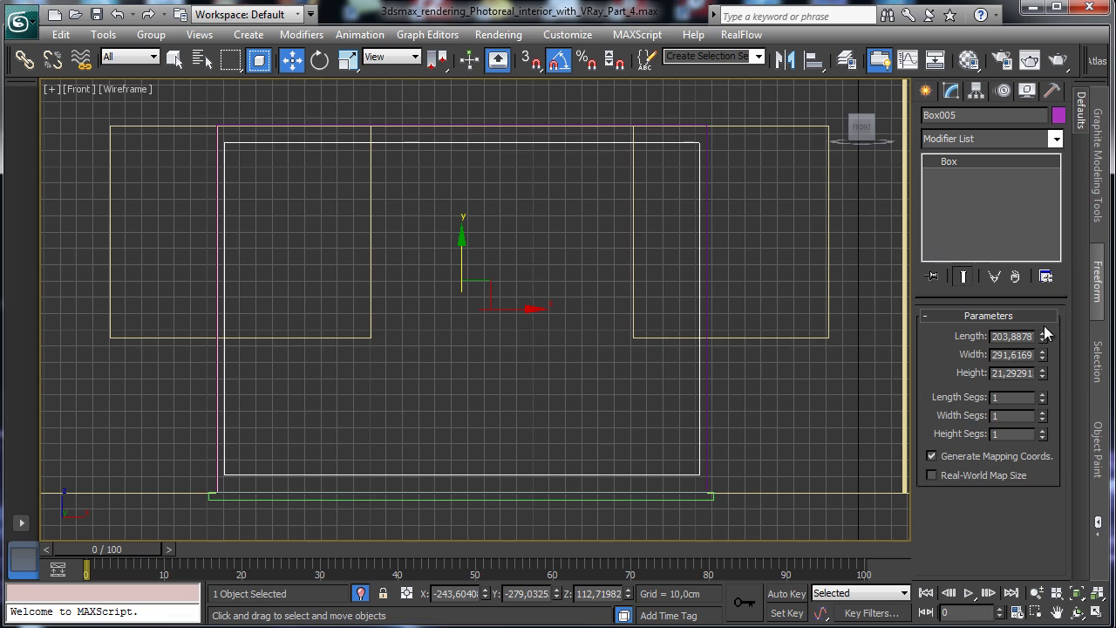
left_click(1099, 616)
Step: Move the cloned box about 14.08 cm along Y in the top view so it passes through the larger box
right_click(279, 99)
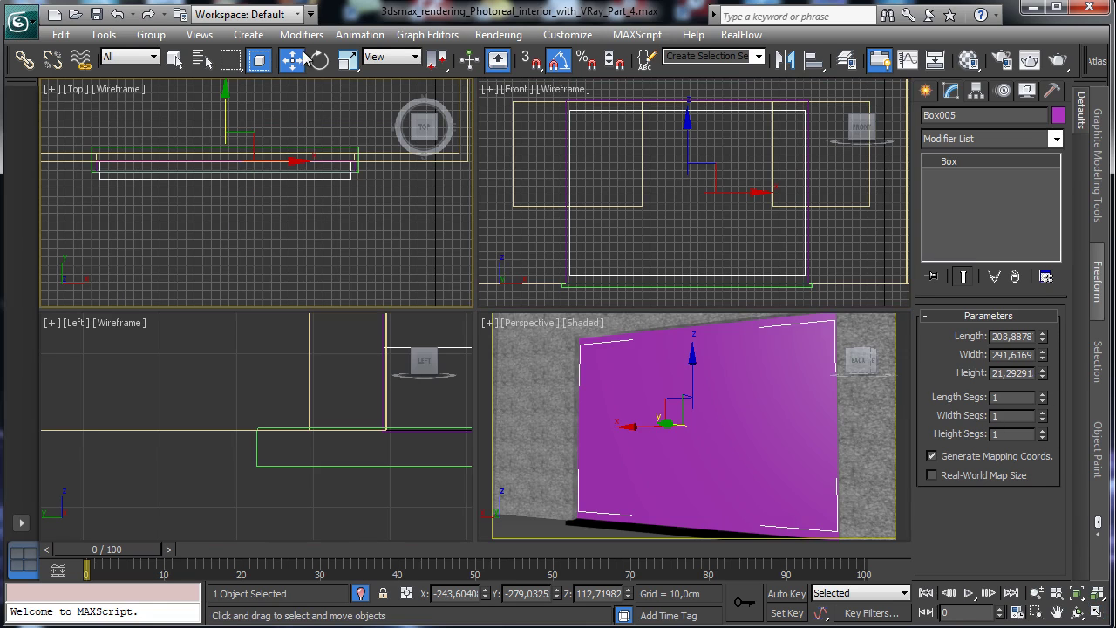
right_click(228, 126)
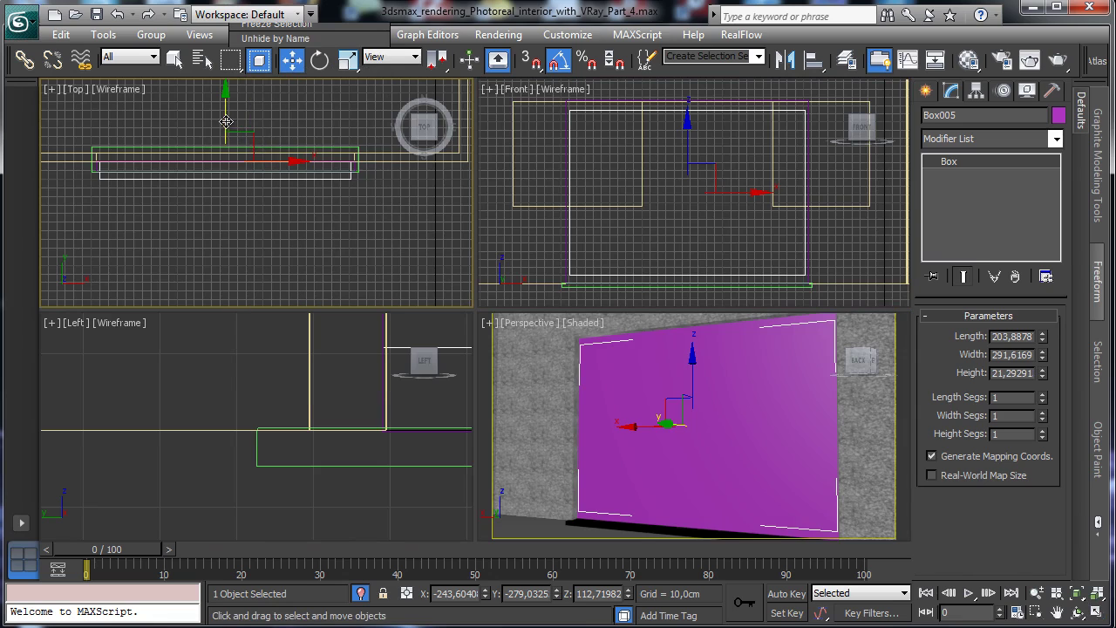
left_click_drag(226, 121, 257, 109)
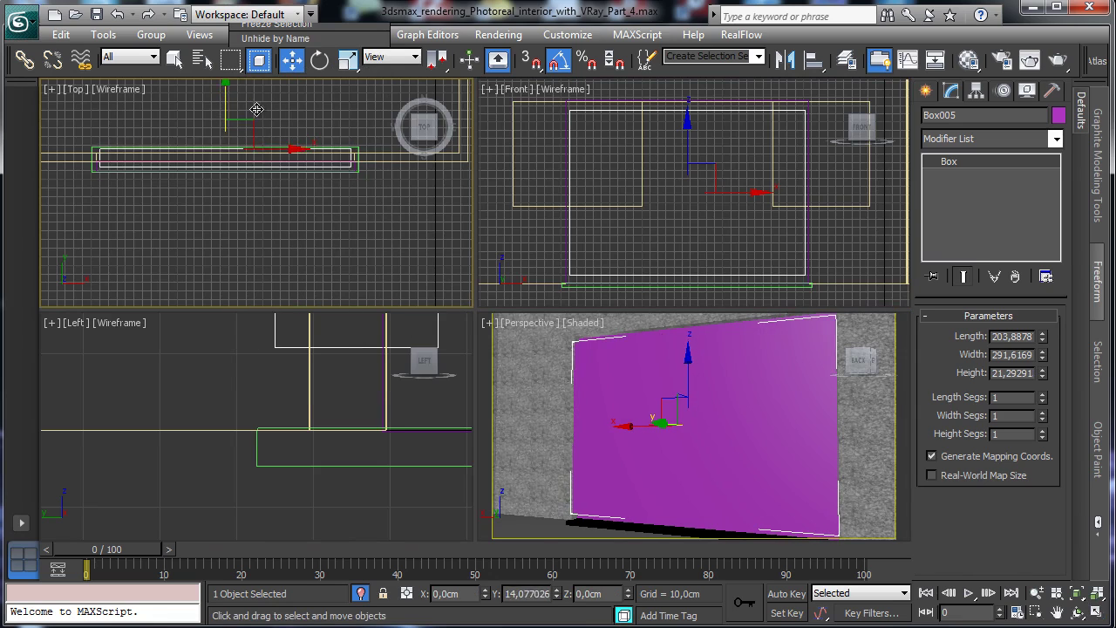
Step: Raise the cloned box in the front view to about Z 117.01 cm, leaving a wider margin at the base
right_click(617, 190)
left_click(1096, 613)
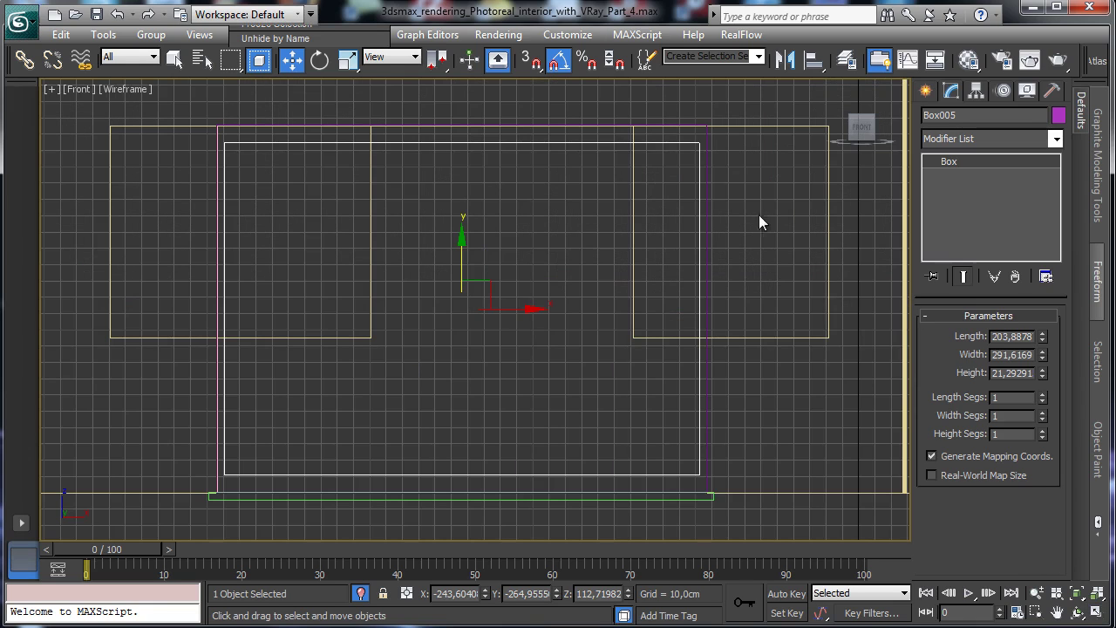
left_click_drag(461, 245, 463, 239)
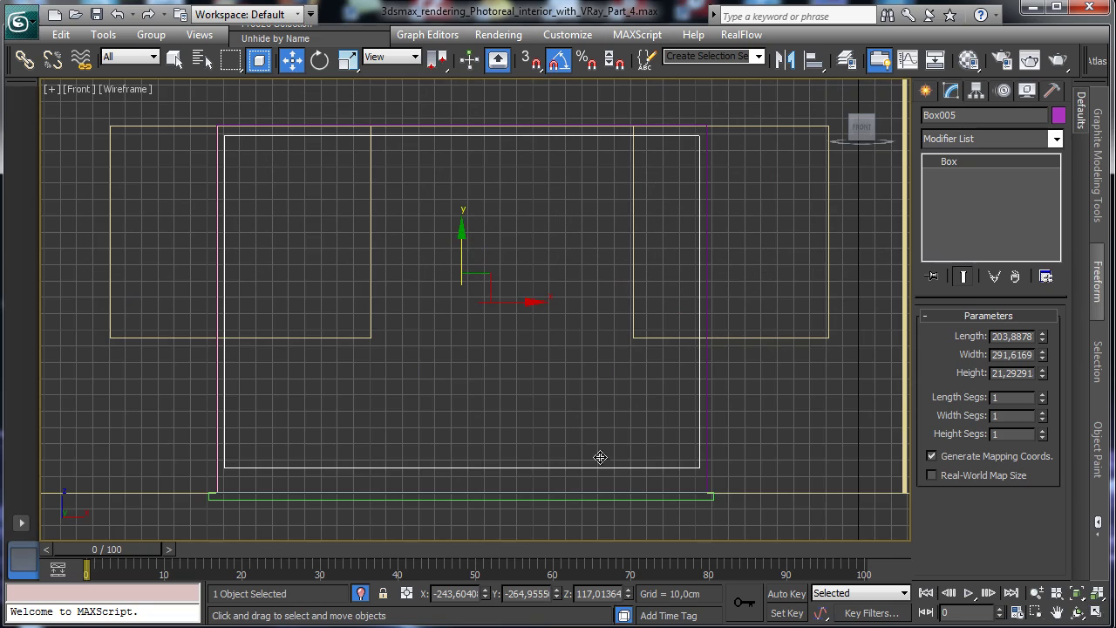
left_click(1096, 614)
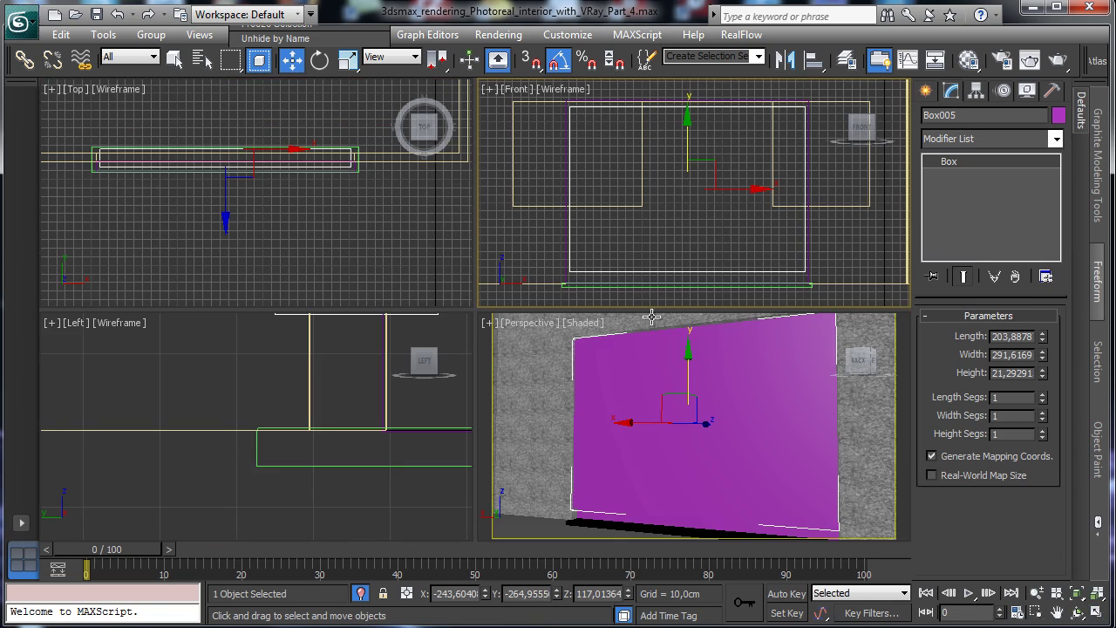
Step: Try to subtract the smaller box from the larger purple box with Boolean, then undo the operation
left_click(565, 113)
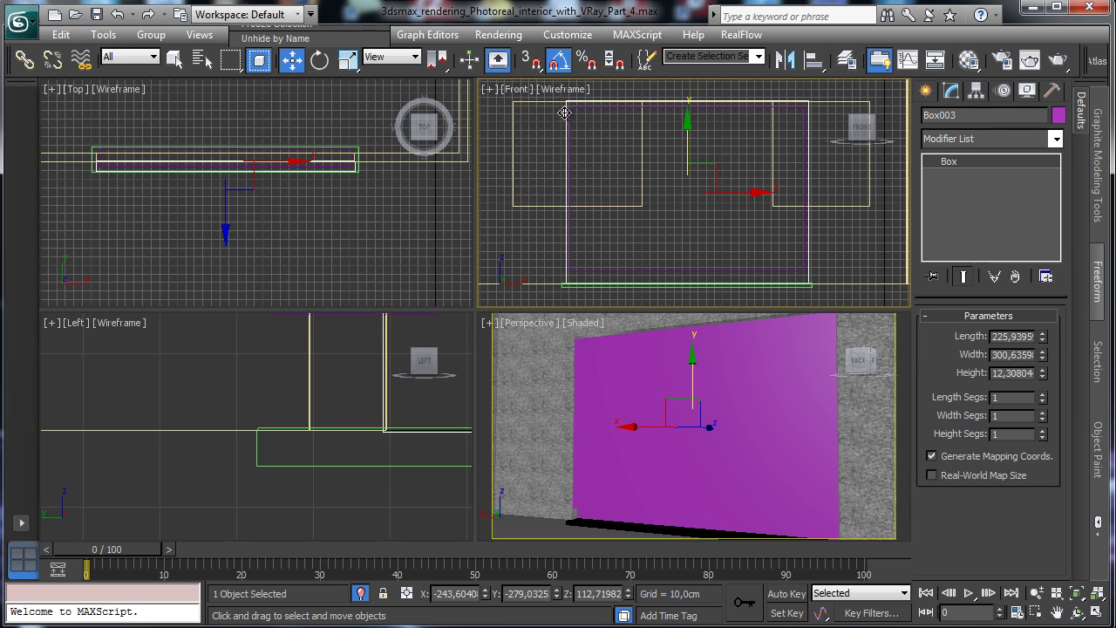
left_click(926, 90)
left_click(943, 146)
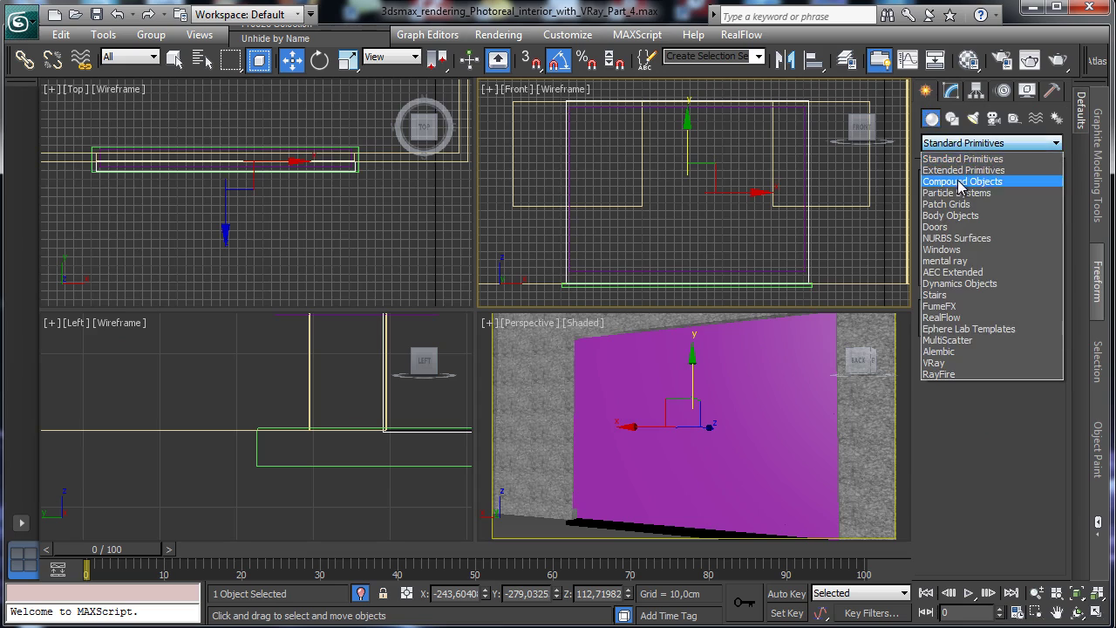
left_click(972, 185)
left_click(959, 258)
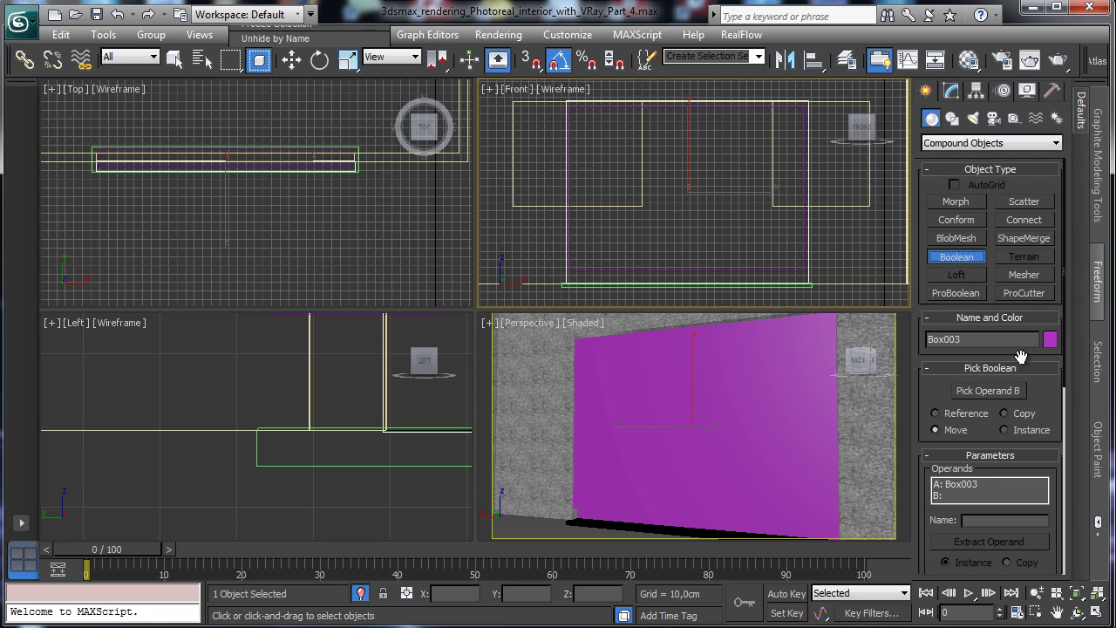
left_click(989, 391)
left_click(730, 398)
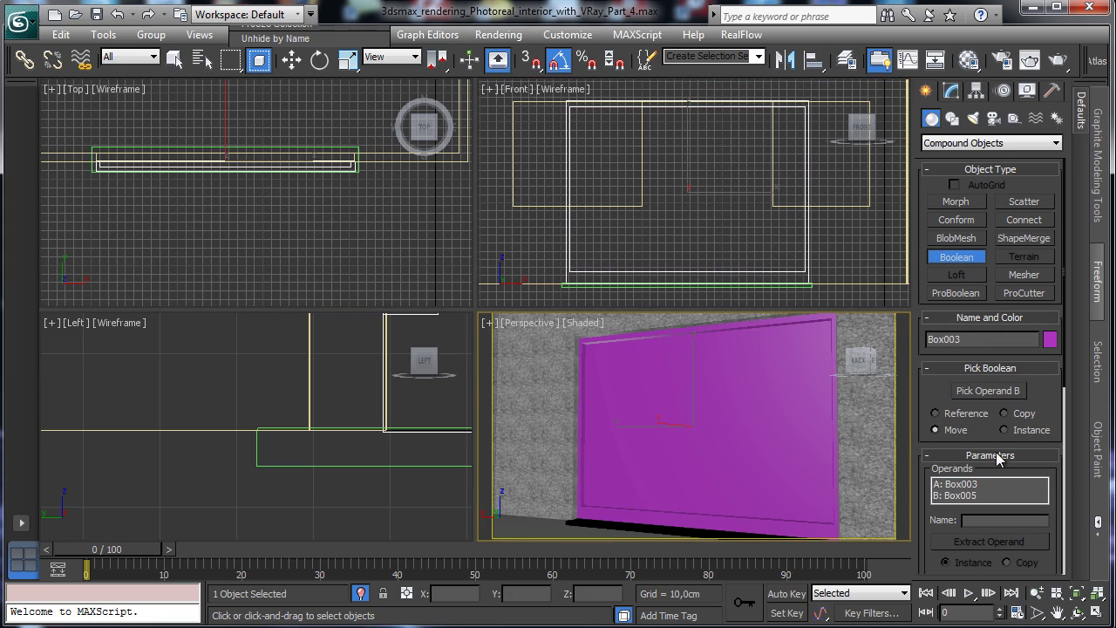
left_click(117, 14)
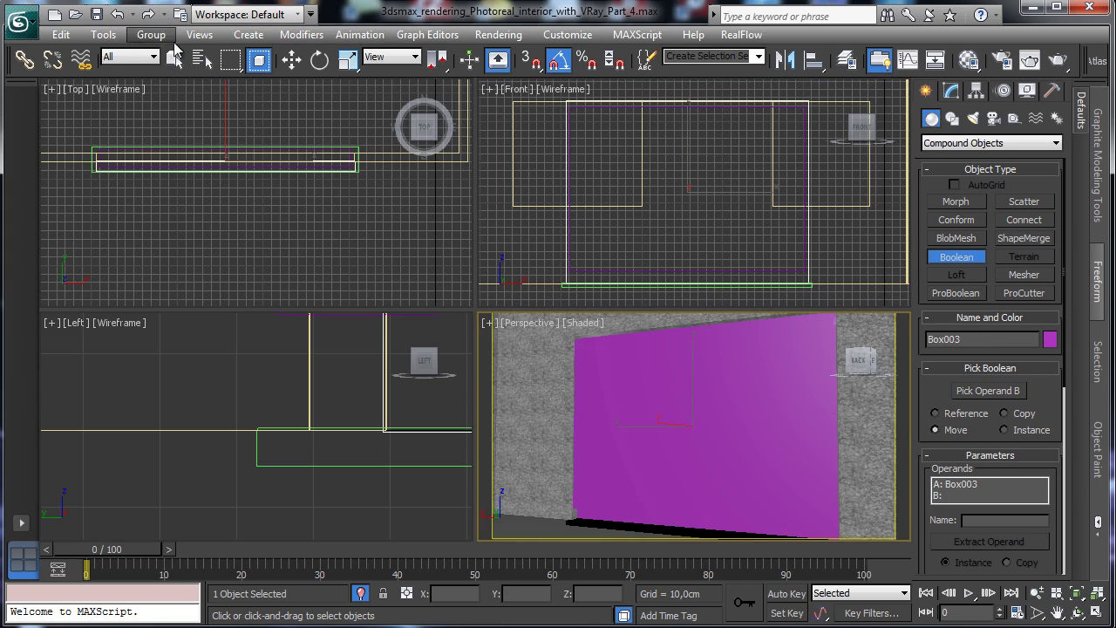
left_click(291, 59)
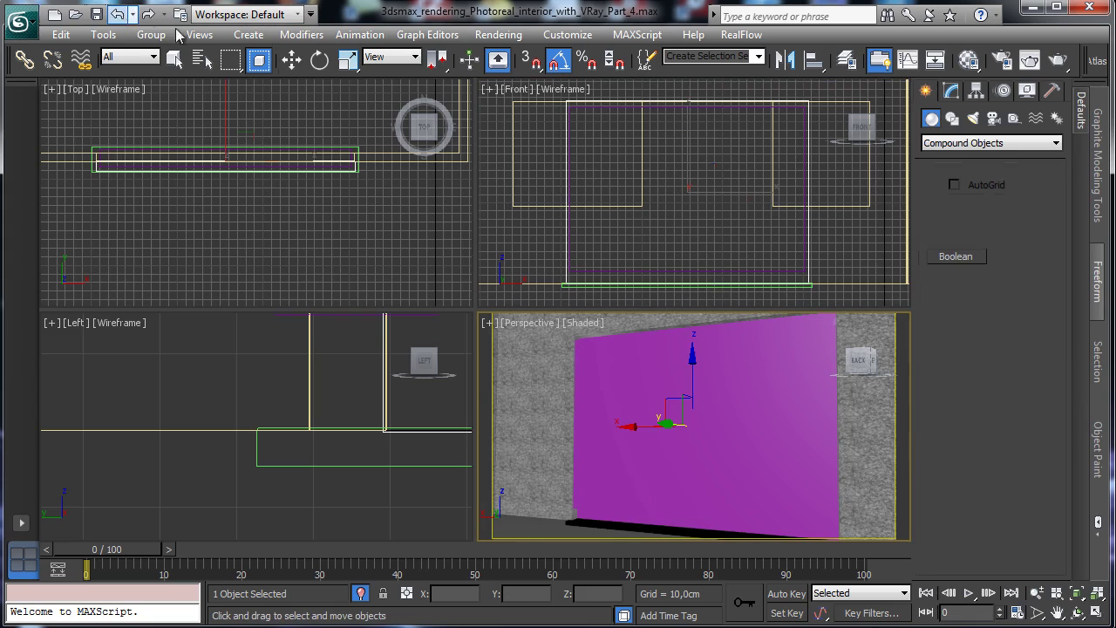
Step: Try the same subtraction with ProBoolean, picking the smaller box, and undo it
left_click(957, 293)
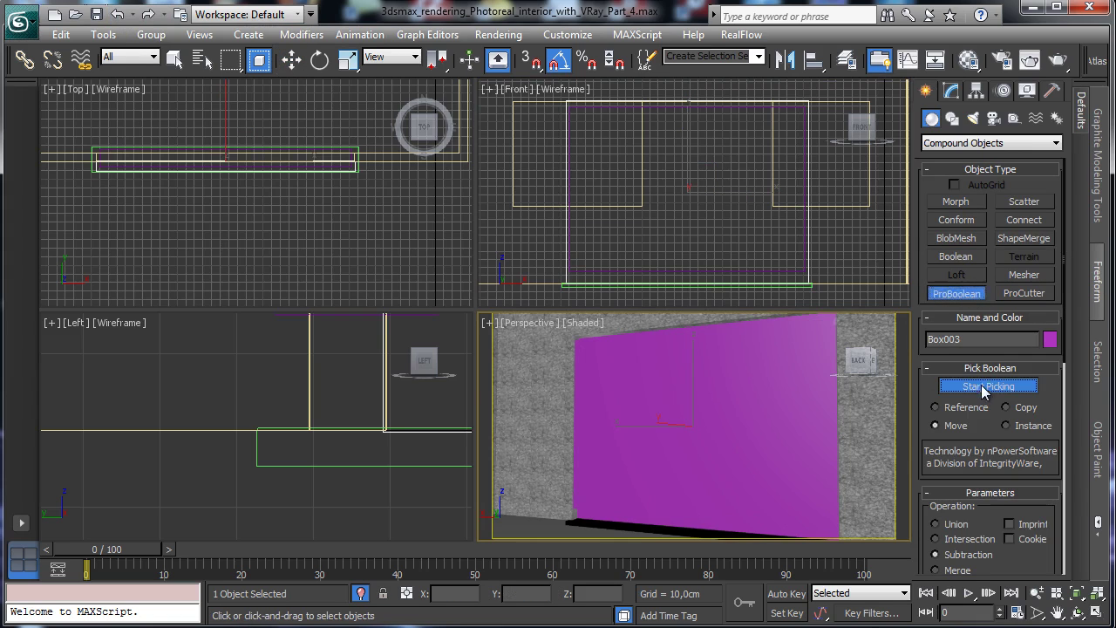
left_click(984, 385)
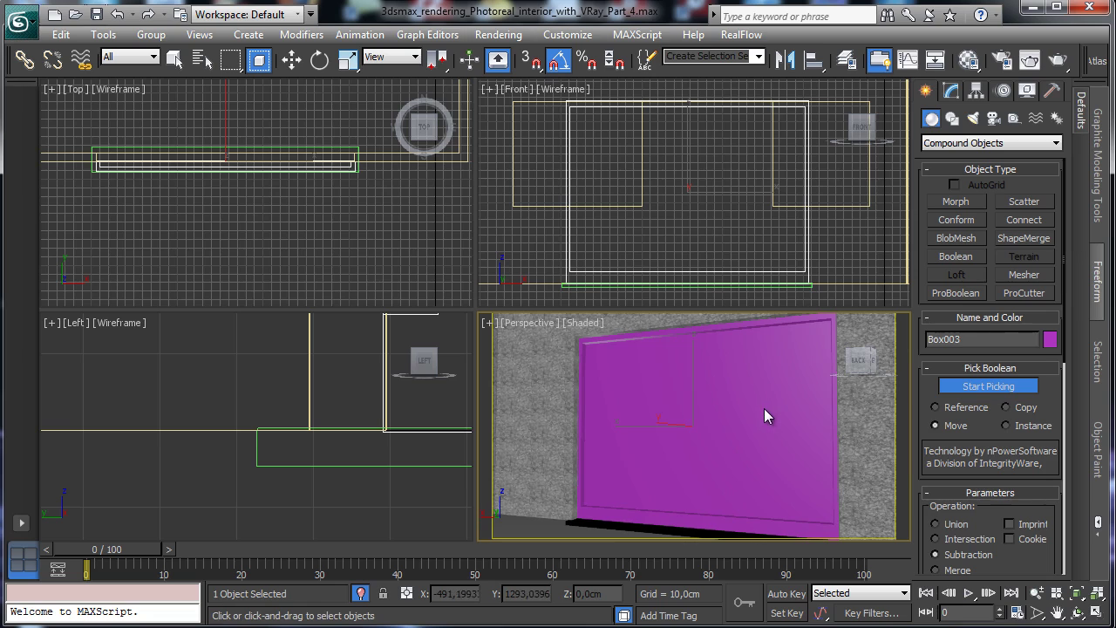
left_click(977, 385)
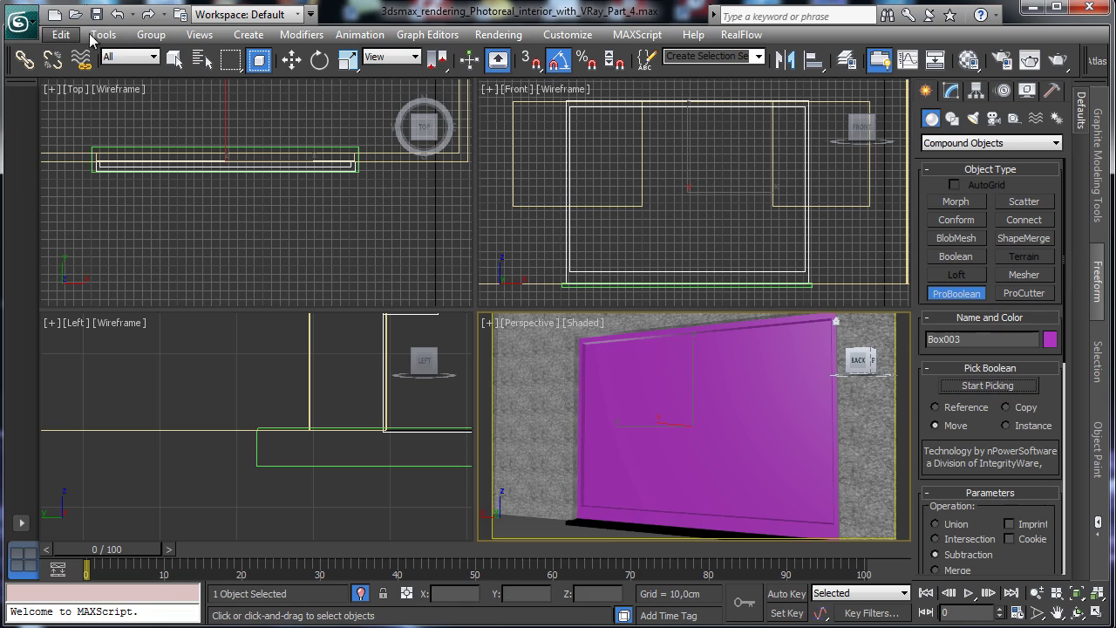
left_click(117, 14)
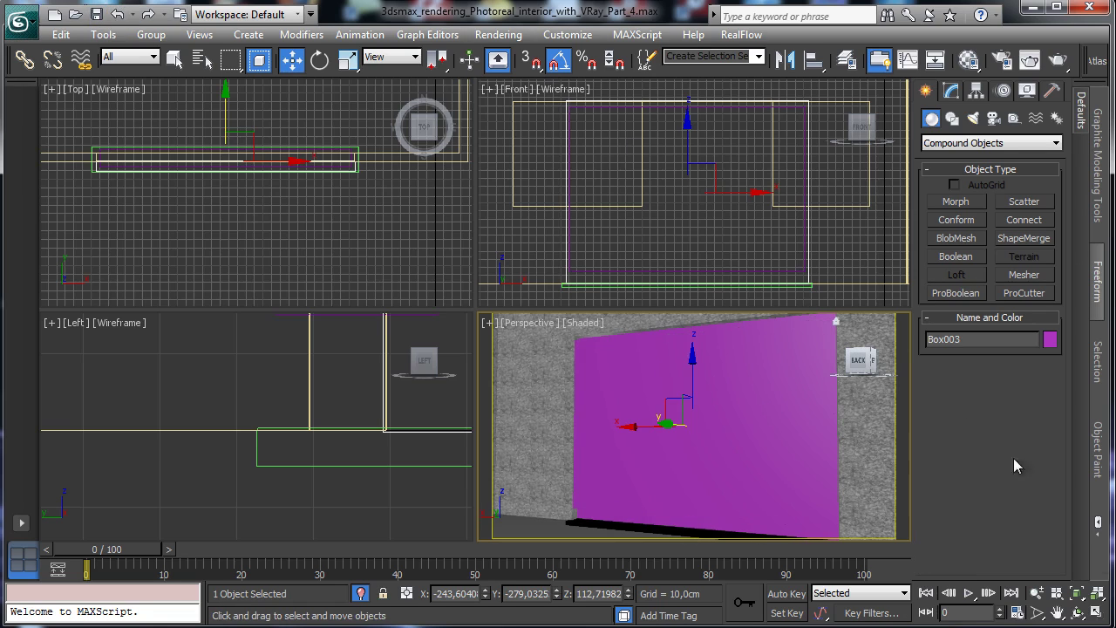
Step: Increase the smaller cutting box's height to about 33.86 cm so it extends past both faces of the larger box
left_click(1058, 613)
left_click_drag(282, 382, 215, 531)
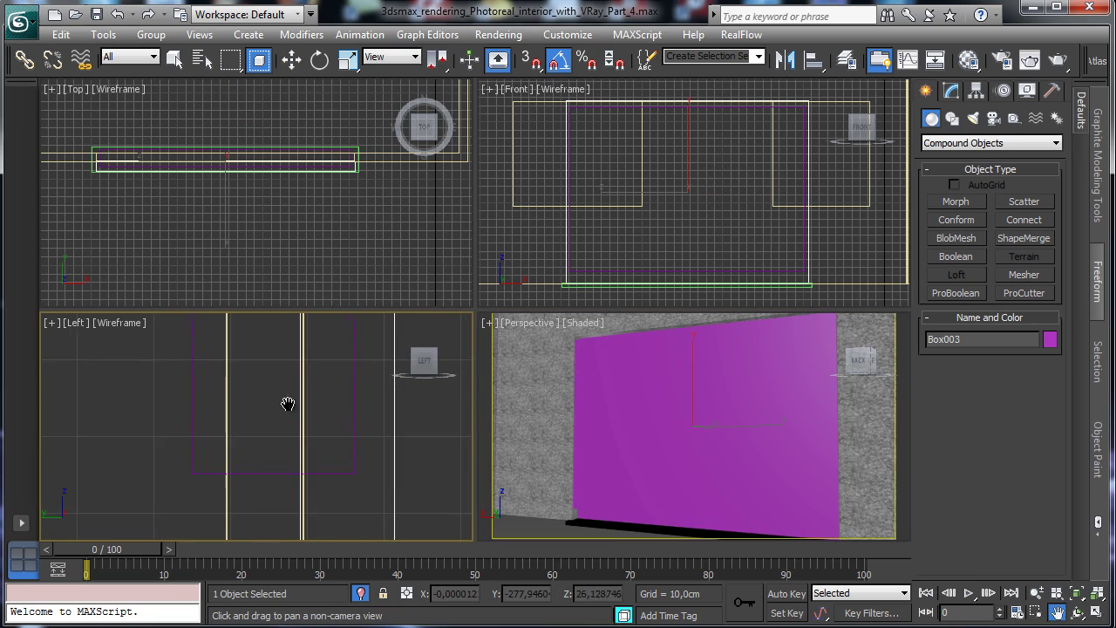
left_click_drag(283, 454, 253, 364)
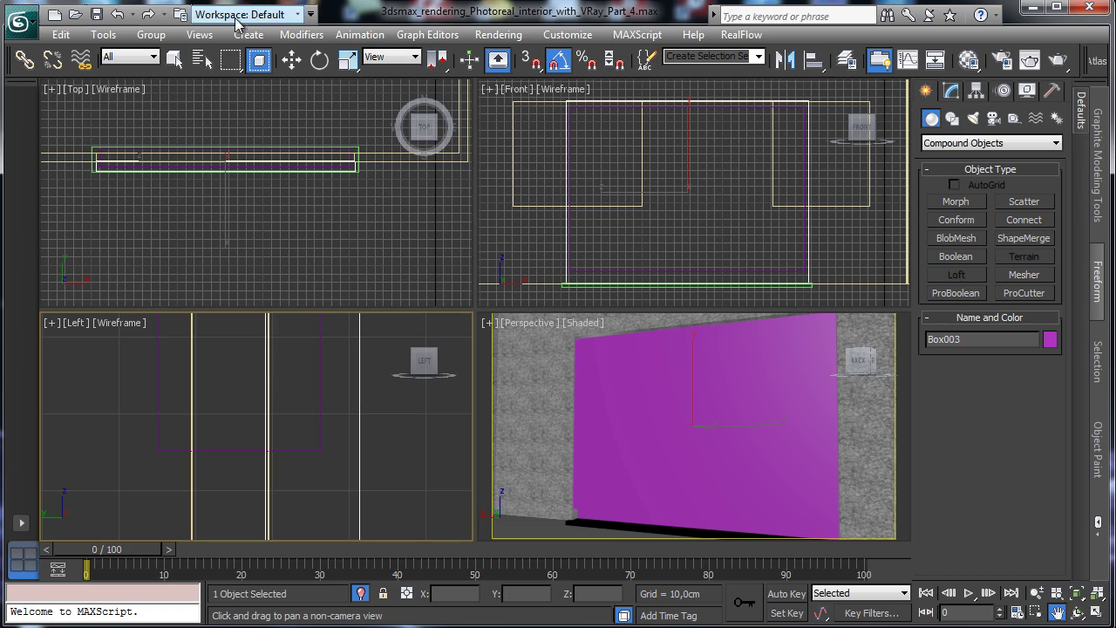
left_click(319, 59)
left_click(318, 449)
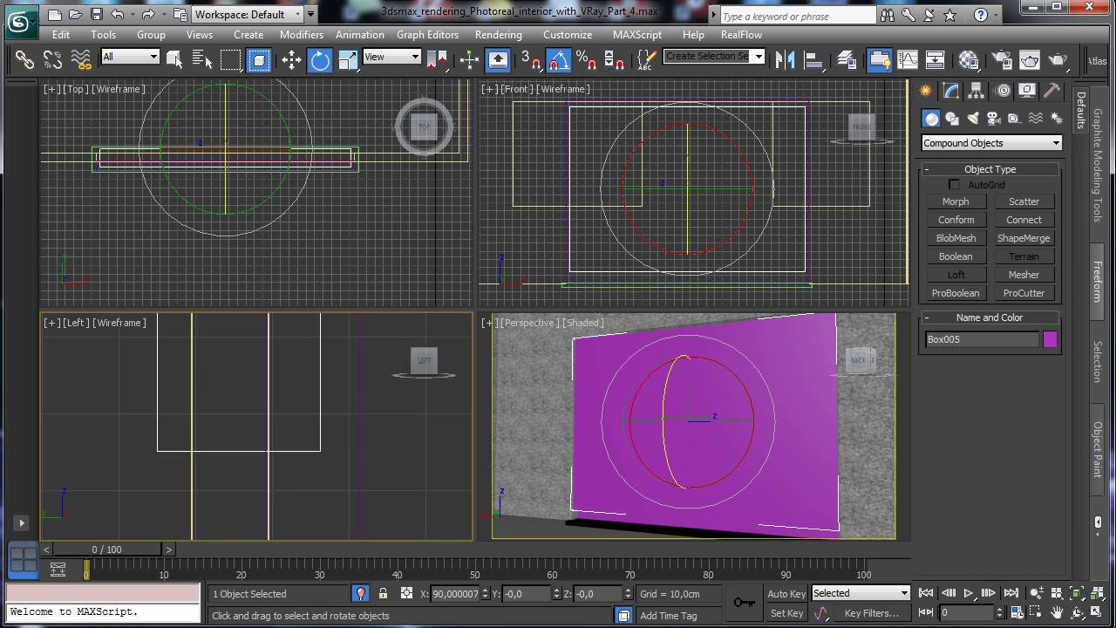
left_click(951, 91)
left_click_drag(1042, 374, 1043, 348)
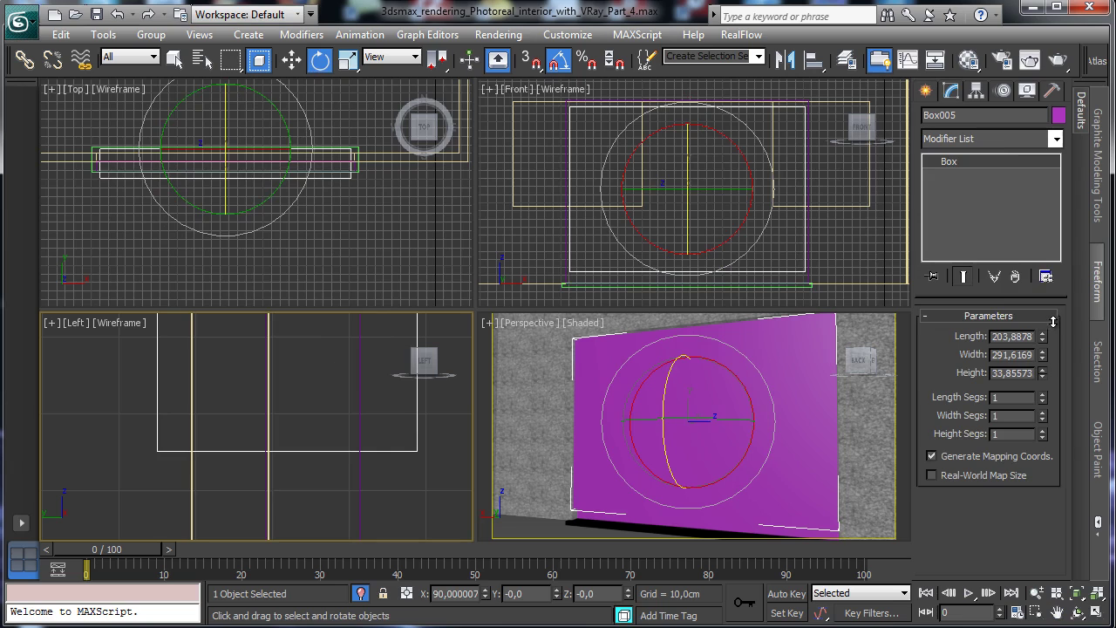
Step: Subtract the smaller box from the larger purple box with a Boolean to cut the window opening
left_click(359, 479)
middle_click(798, 399)
left_click(927, 92)
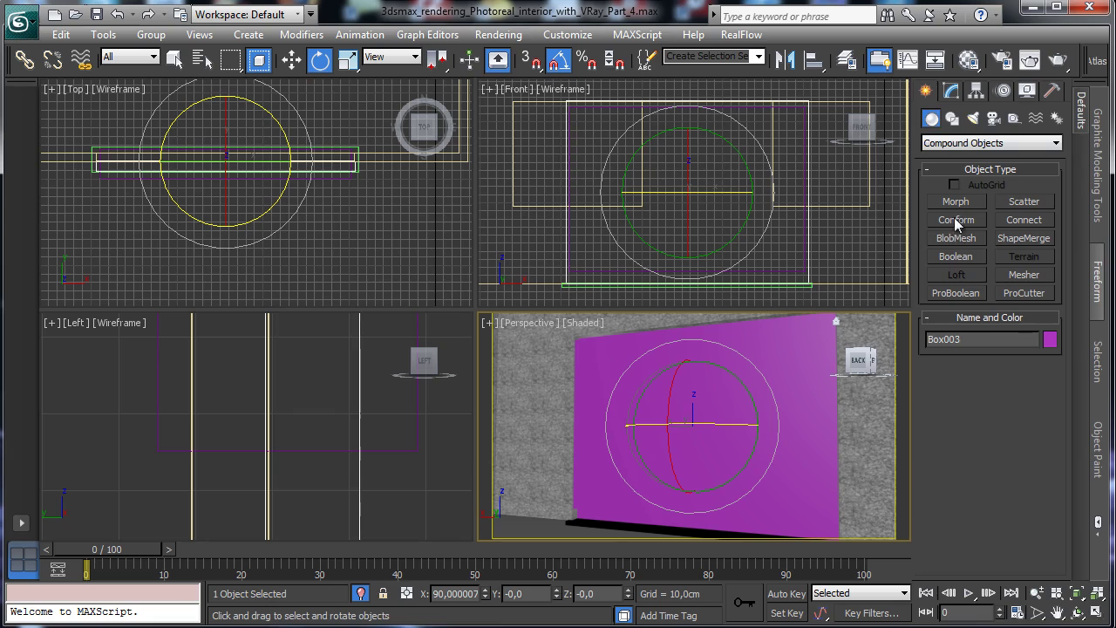
left_click(956, 256)
left_click(975, 391)
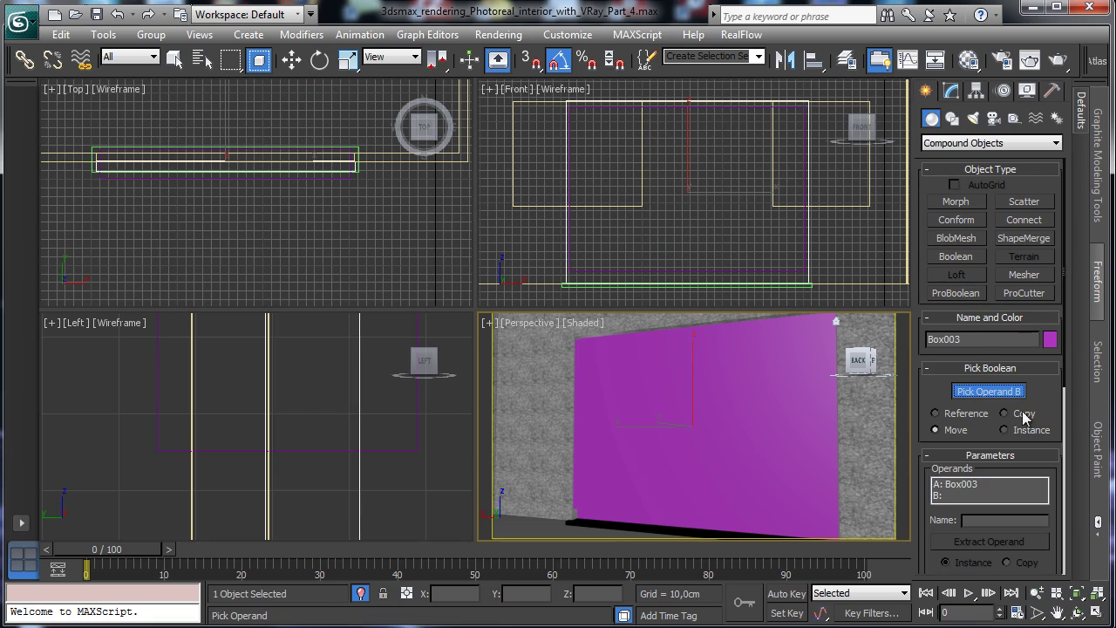
middle_click(407, 453)
left_click(407, 453)
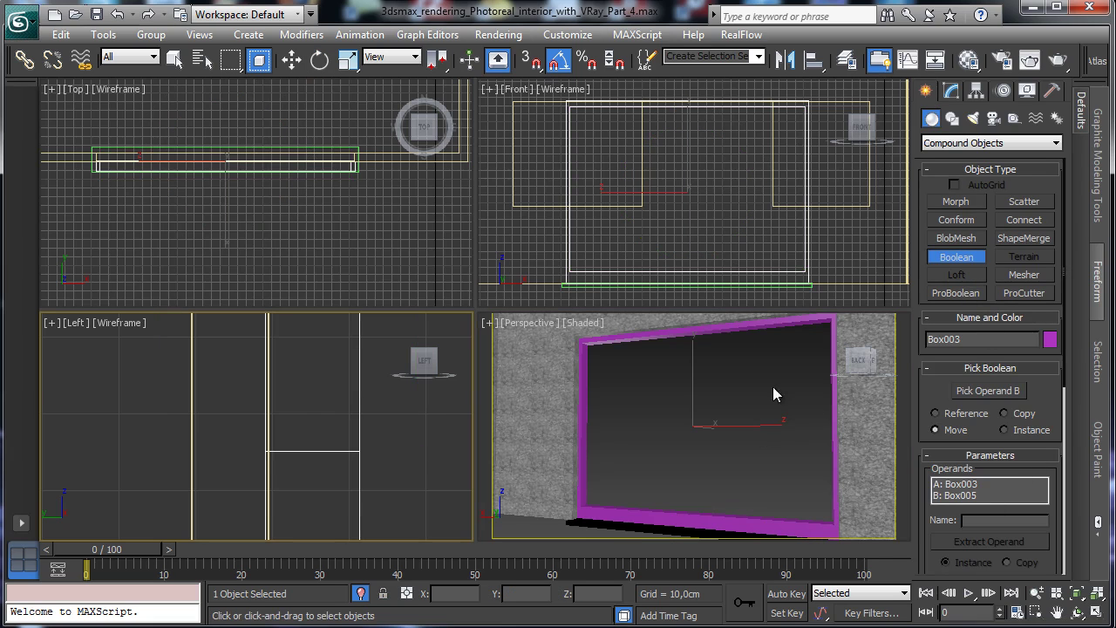
Step: Scale the frame thinner along its depth in the left view and move it to about Y -276.02 cm, inside the wall
left_click(953, 93)
key("e")
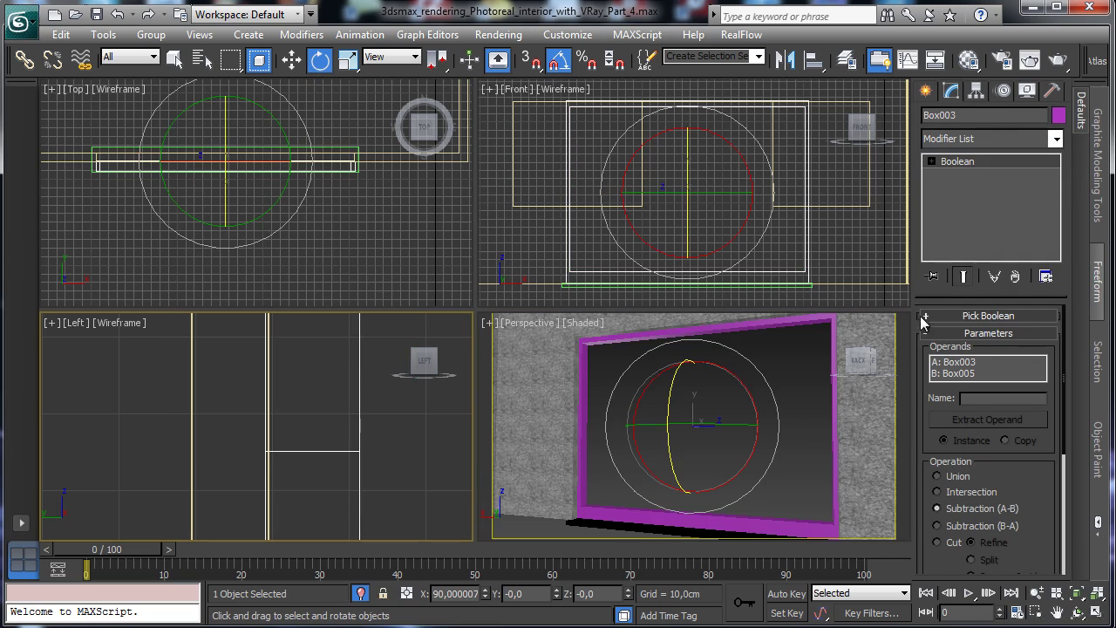
middle_click(896, 508)
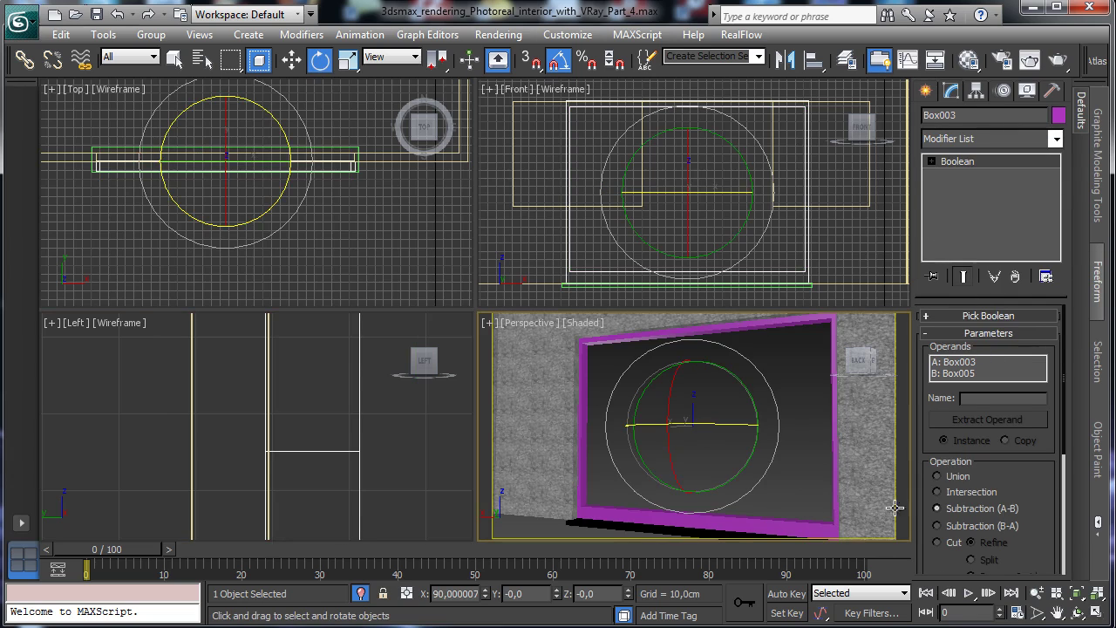
left_click(1099, 613)
left_click(1097, 614)
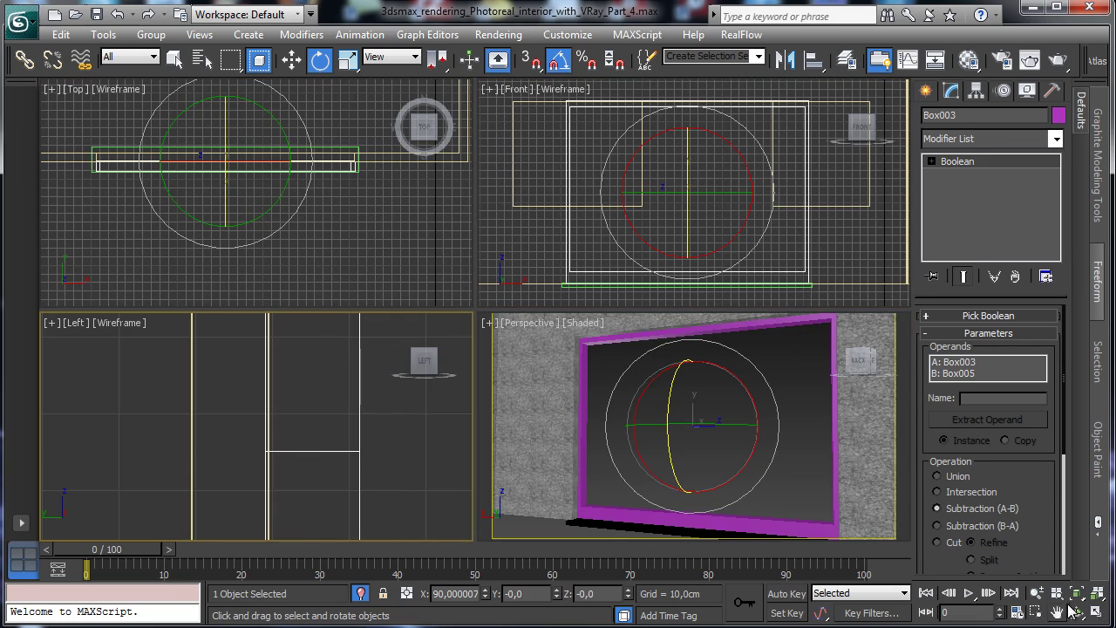
left_click(1078, 595)
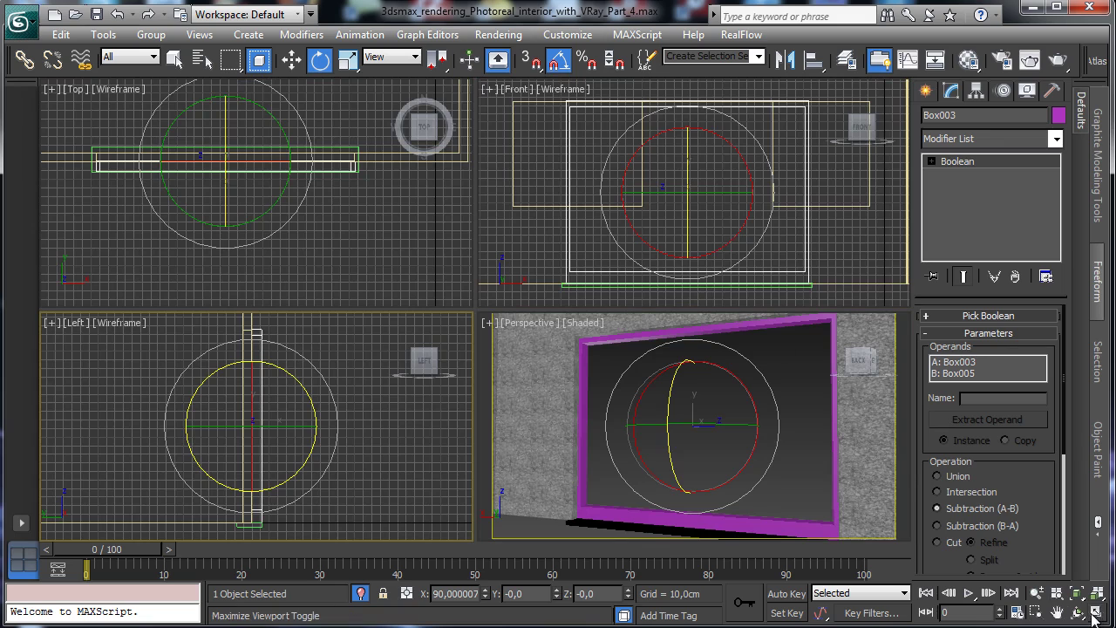
left_click(1096, 615)
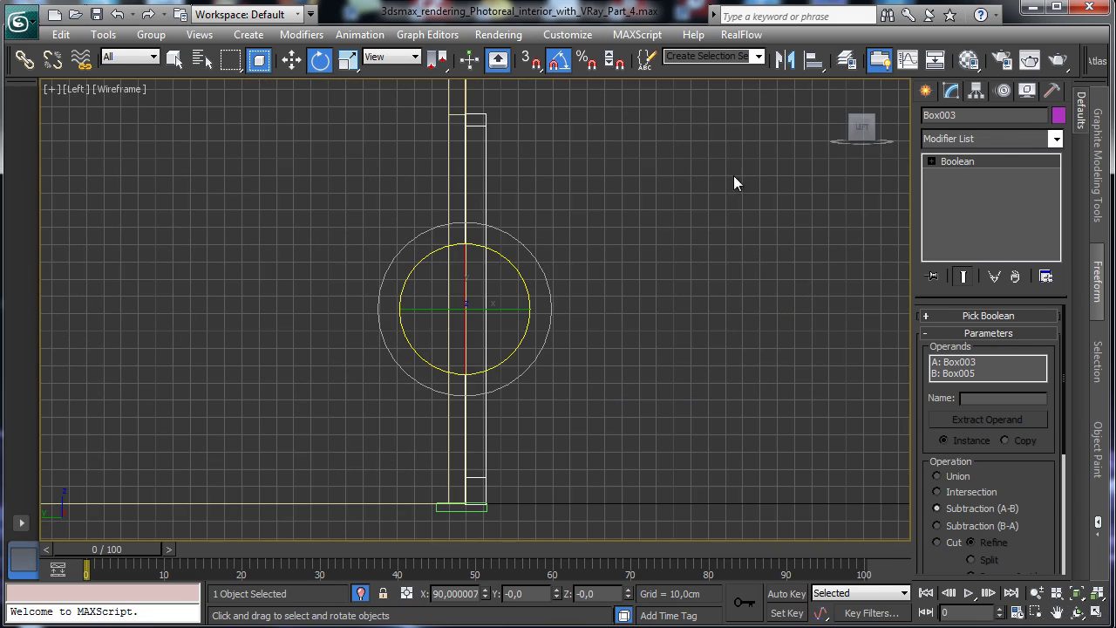
left_click_drag(352, 64, 355, 122)
mouse_move(551, 309)
left_mouse_down()
mouse_move(495, 310)
mouse_move(514, 309)
left_mouse_up()
left_click(291, 59)
left_click(1097, 613)
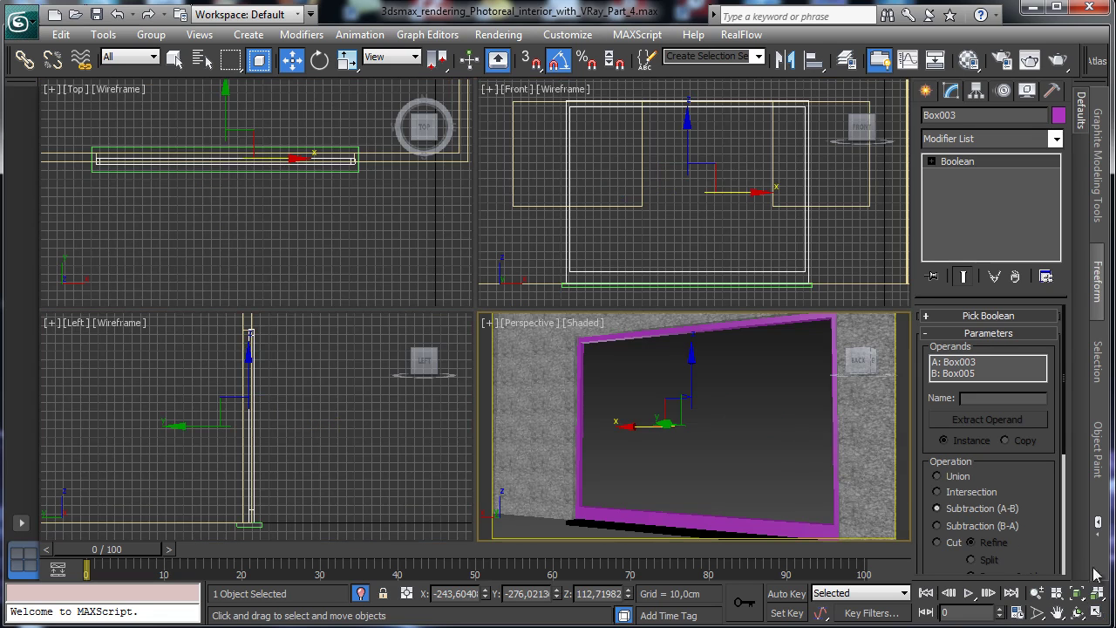
Step: Convert the purple window frame to an Editable Poly
left_click(1097, 613)
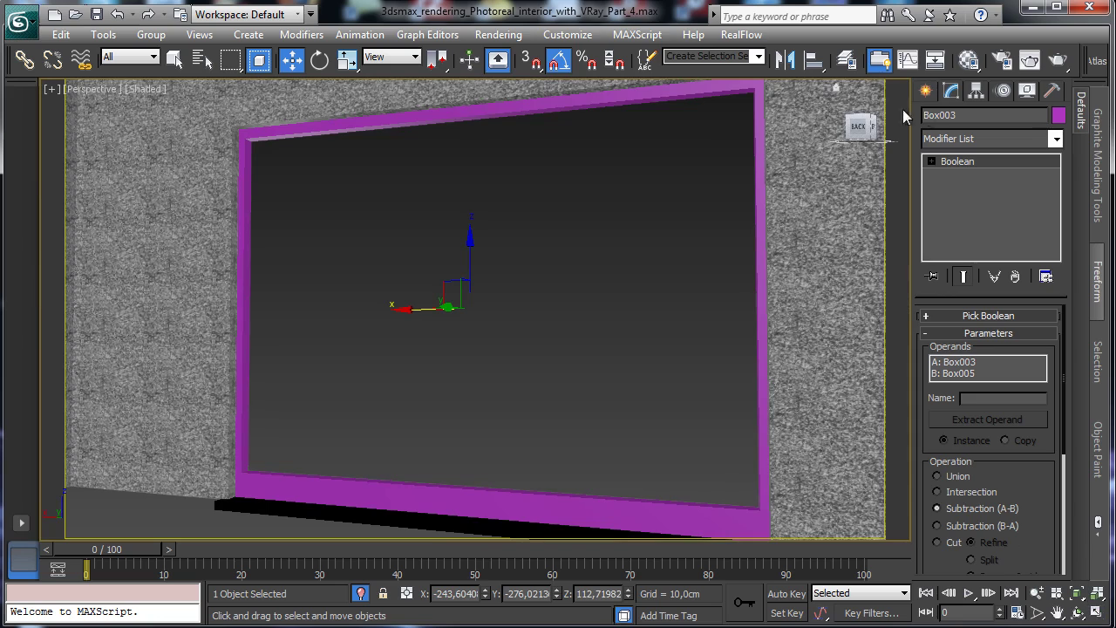
right_click(513, 166)
mouse_move(661, 334)
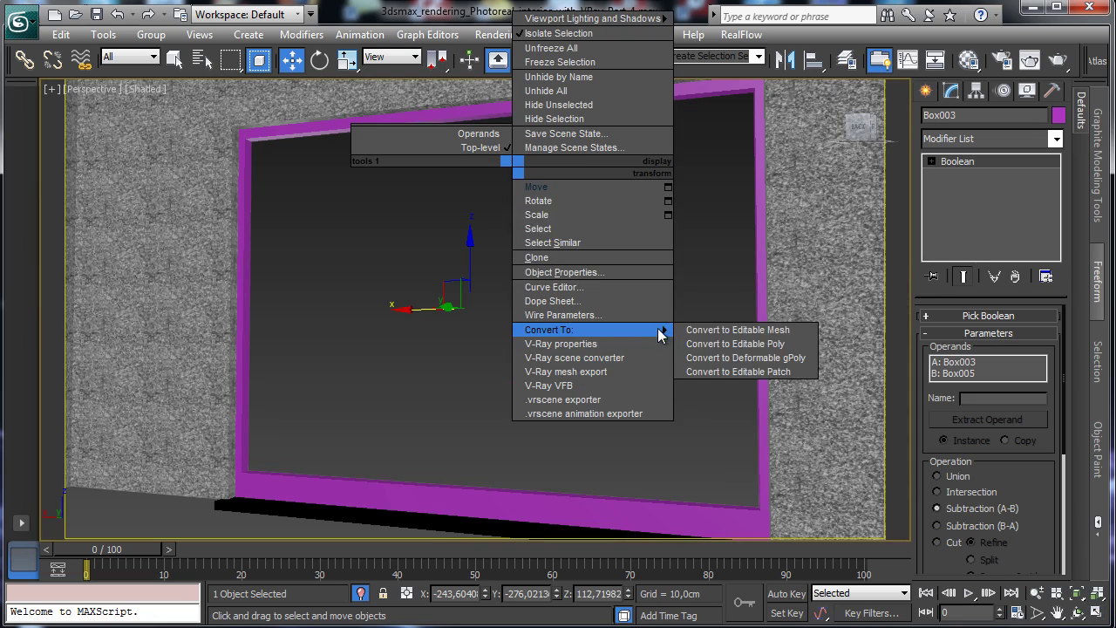
left_click(735, 343)
Step: Select the edges around the frame's inner opening and open the Chamfer settings for them
key("2")
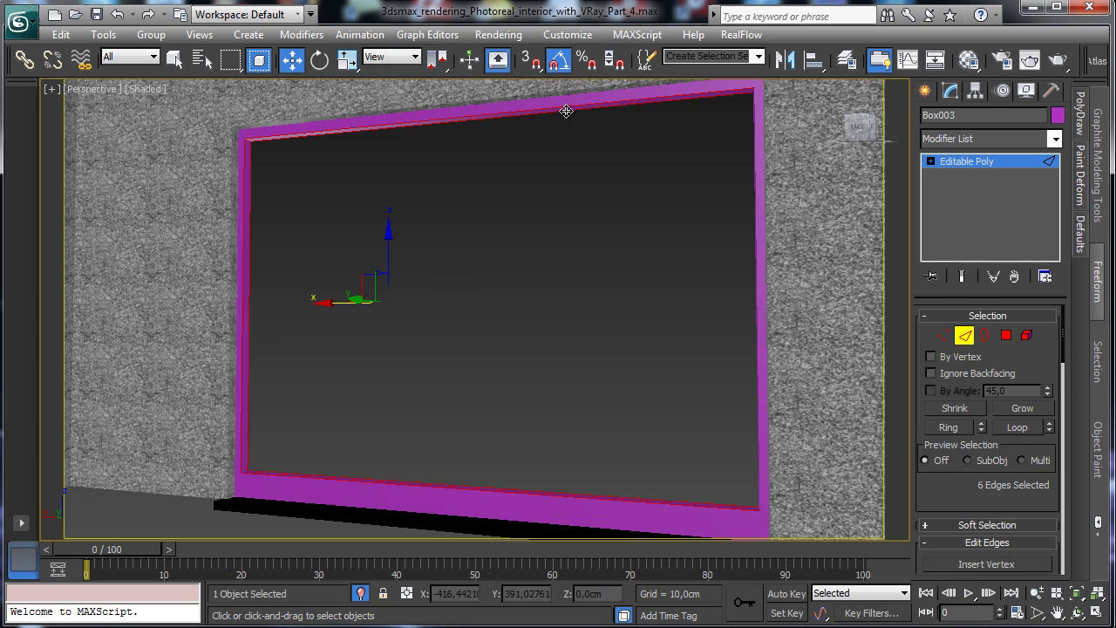
scroll(927, 456, "down", 5)
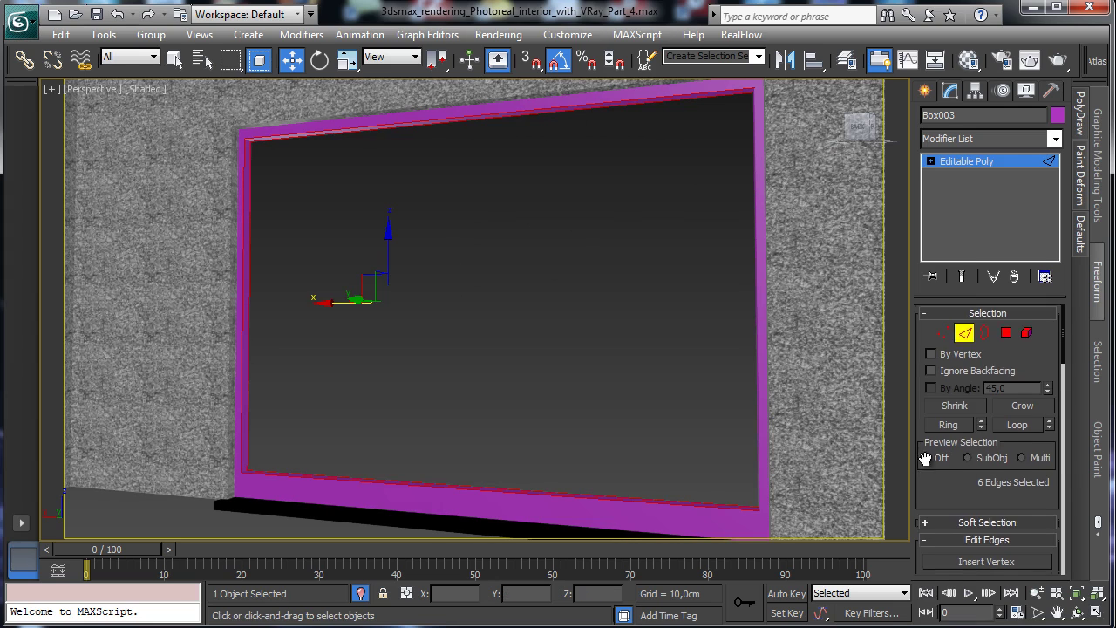
left_click(980, 394)
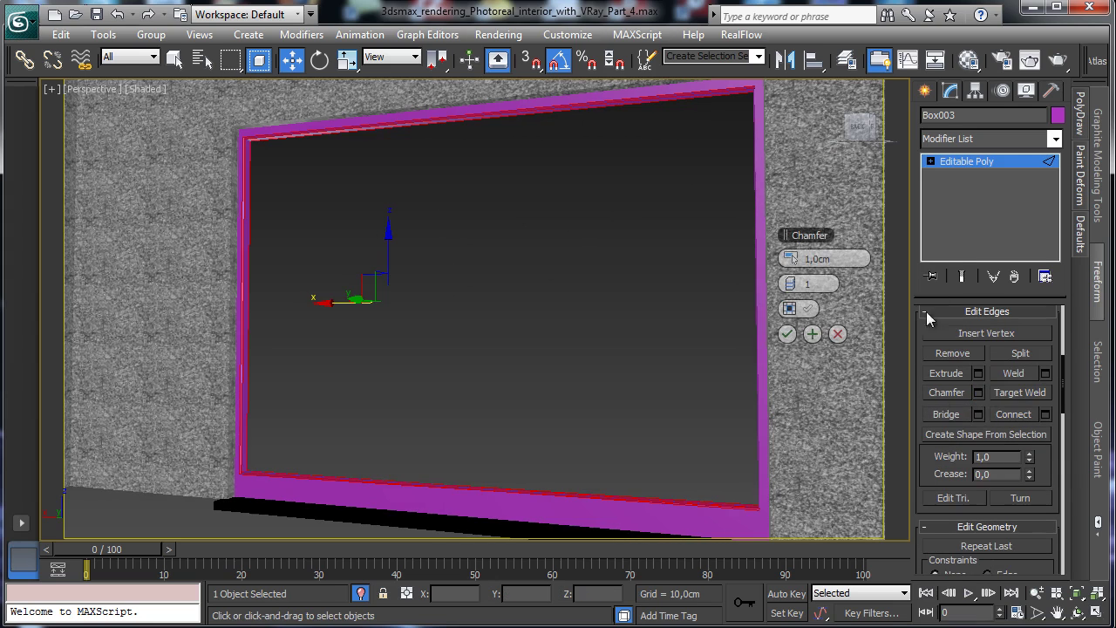
Step: Chamfer the selected inner edges of the window frame by about 0.24 cm and return to whole-object level
left_click_drag(795, 262, 790, 264)
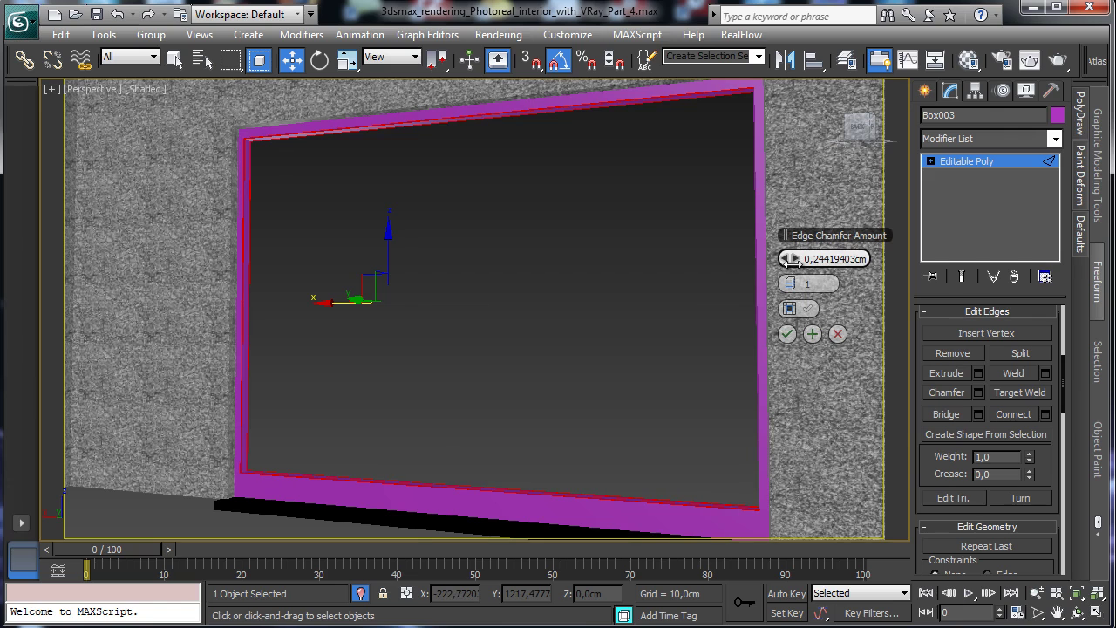
left_click(786, 334)
left_click(1003, 164)
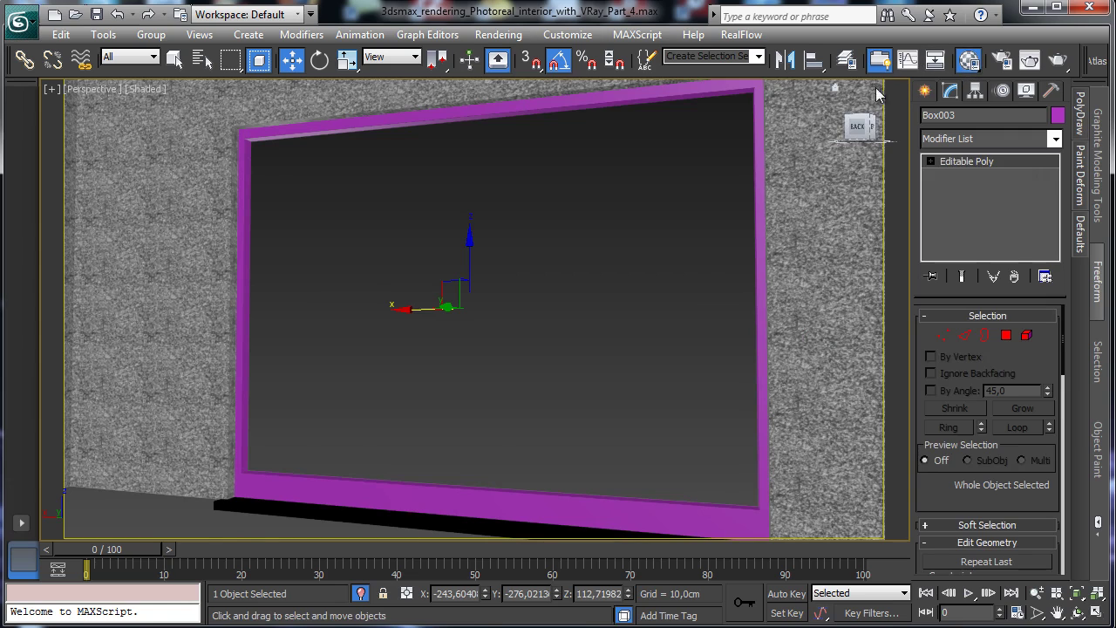
Step: Name an unused material "Windows metal" and assign it to the selected window frame
key("m")
left_click(240, 268)
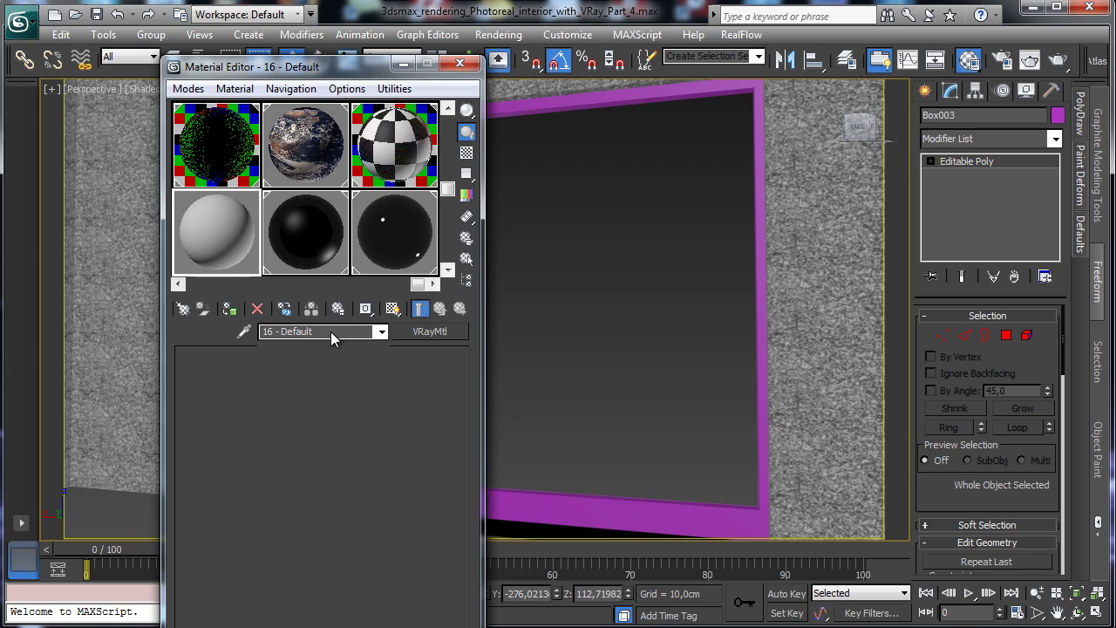
type("Wi")
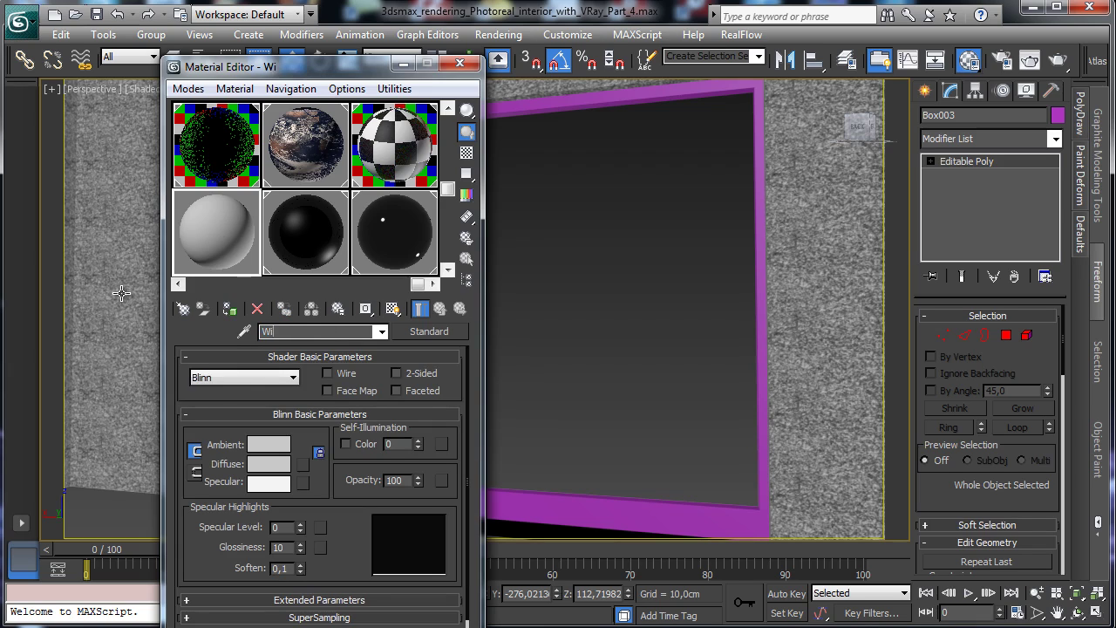
type("ndows metal")
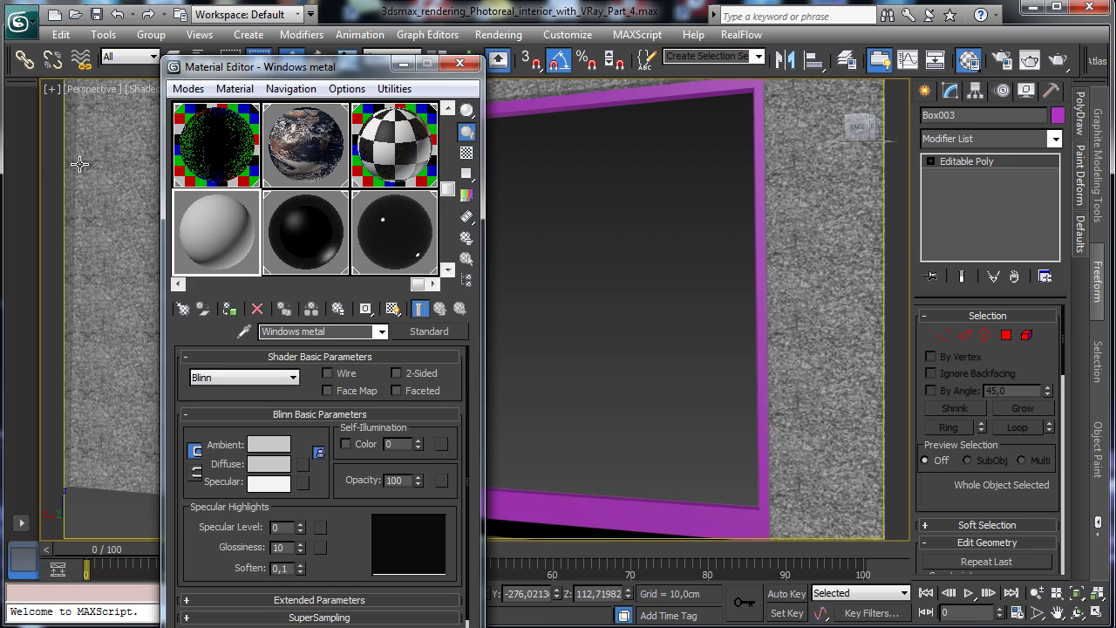
left_click(229, 309)
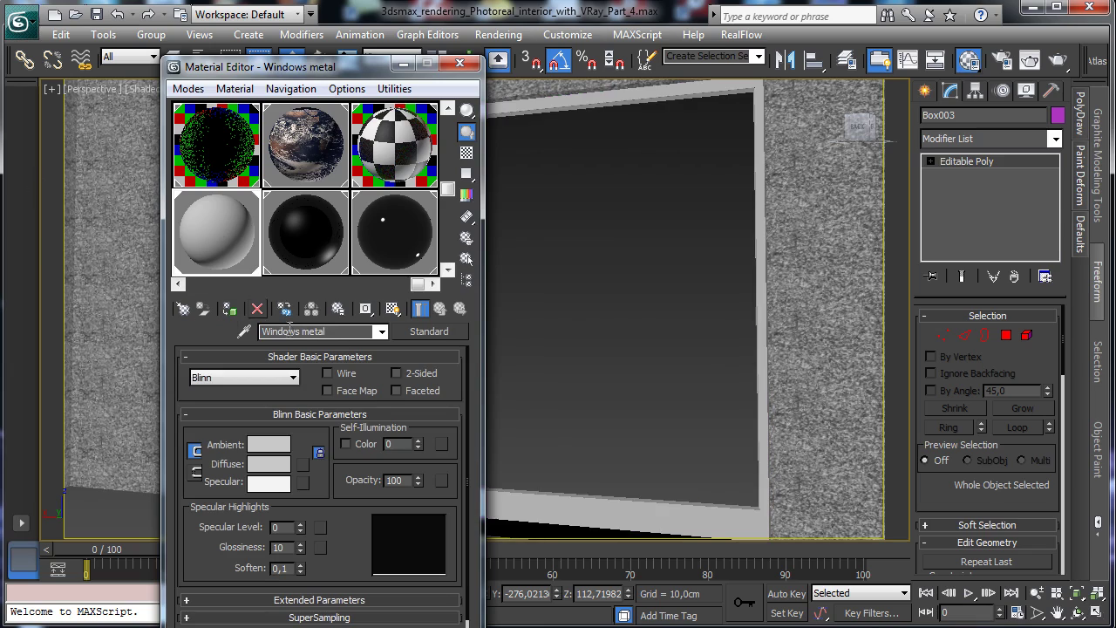
Step: Change the Windows metal material to VRayMtl and set its diffuse colour to dark grey with value 12
left_click(430, 331)
double_click(337, 382)
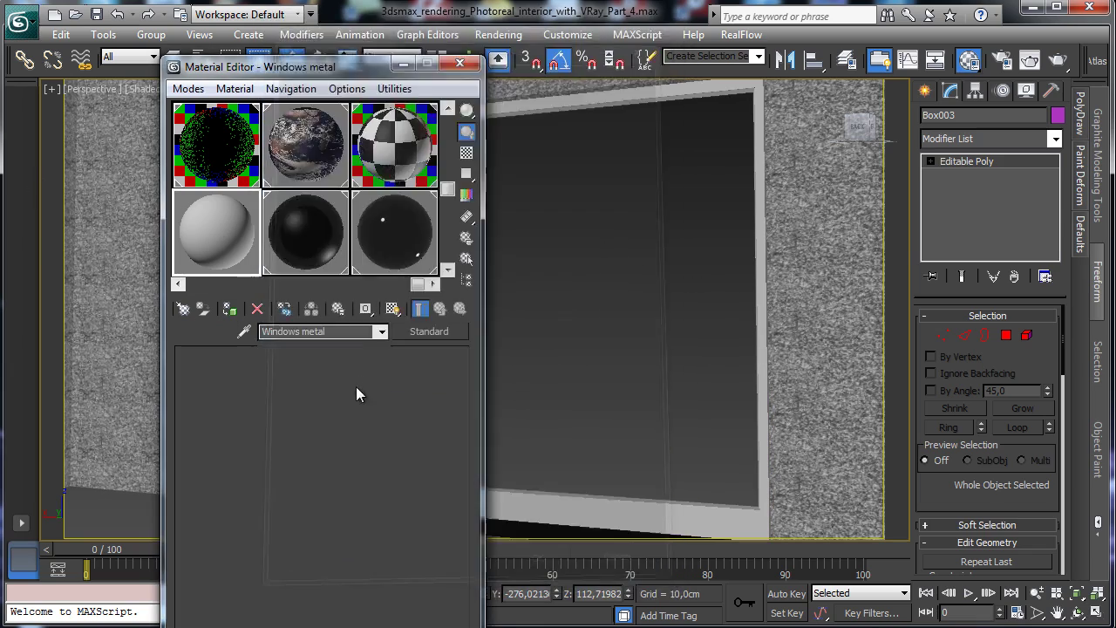
left_click(287, 447)
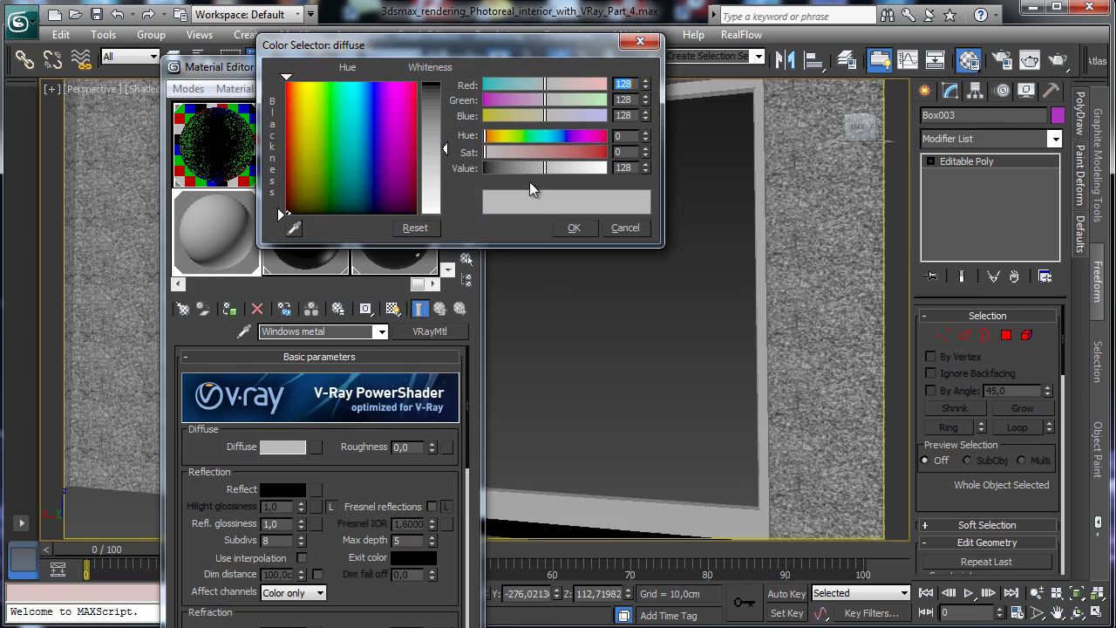
left_click_drag(529, 169, 490, 175)
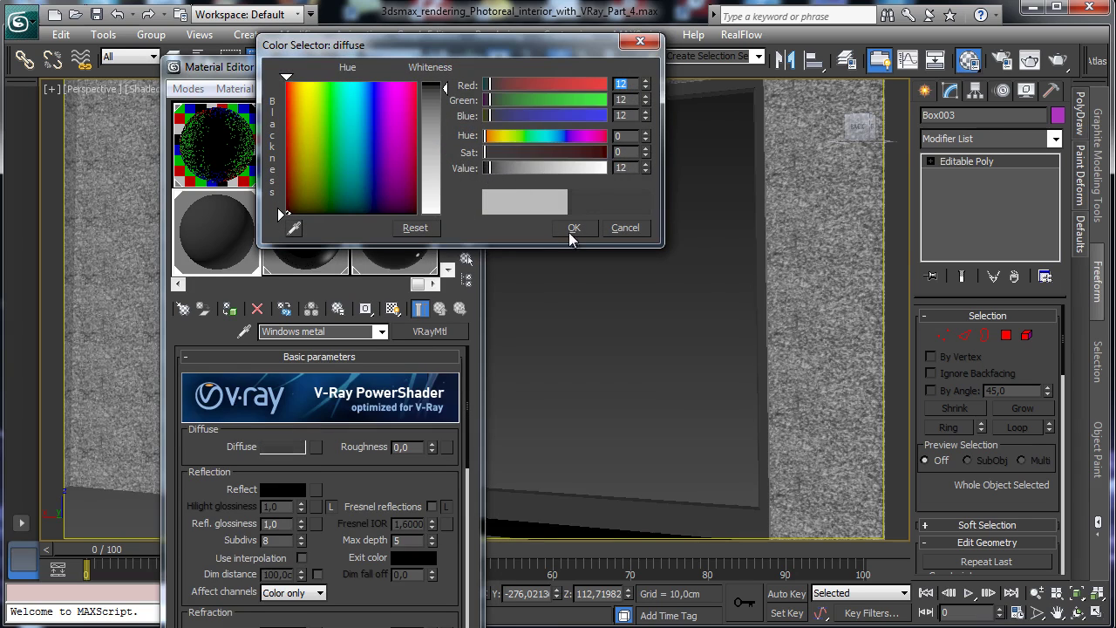
left_click(572, 231)
Step: Enable Fresnel reflections on the Windows metal material and set its IOR to 8
left_click(433, 508)
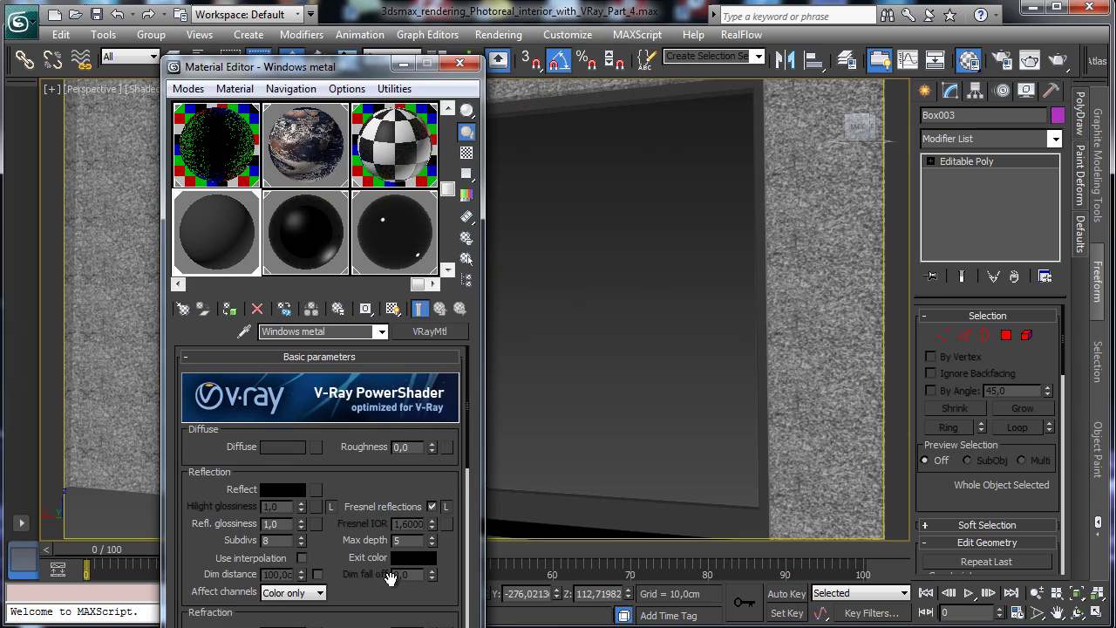
scroll(381, 530, "down", 2)
left_click(407, 576)
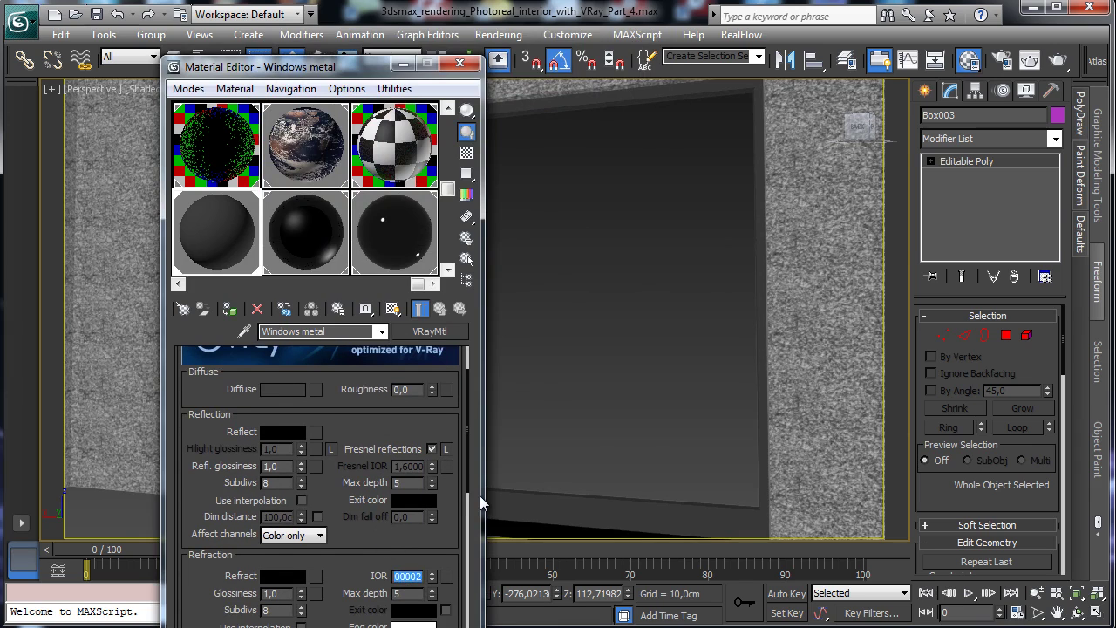
type("8")
key("Return")
Step: Set the material's reflection colour to grey with value 107 and its reflection glossiness to 0.75
left_click(295, 441)
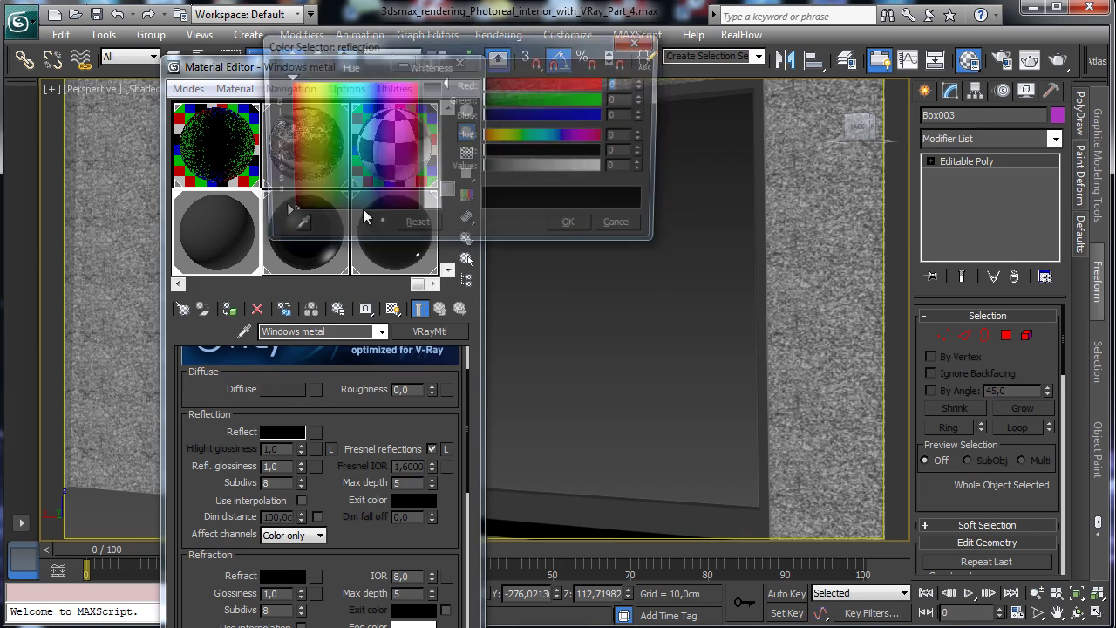
left_click_drag(443, 210, 440, 134)
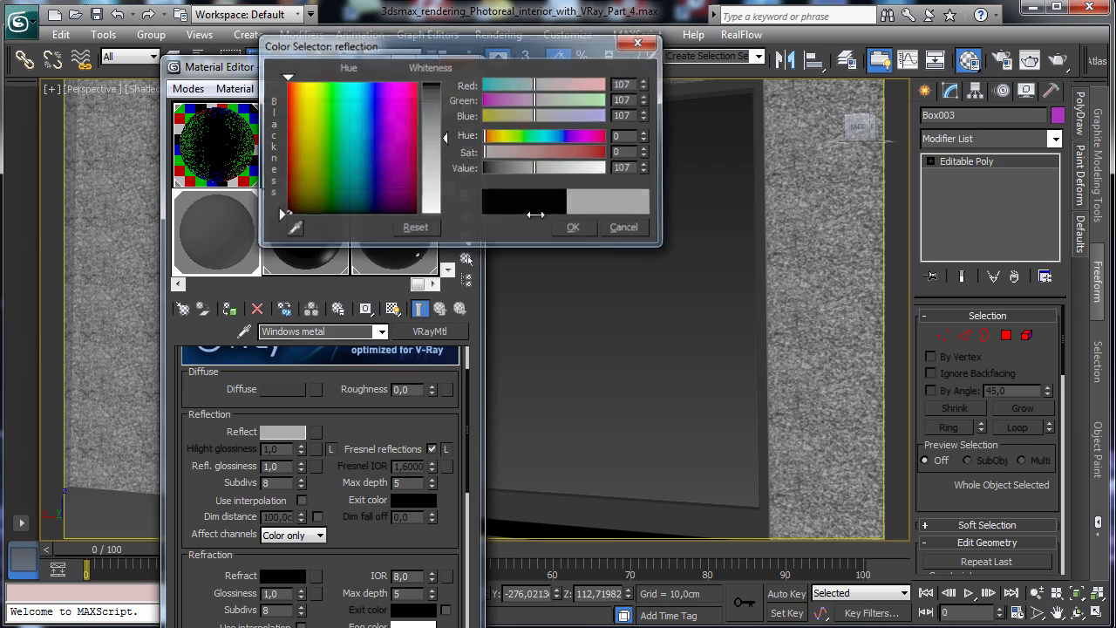
left_click(573, 227)
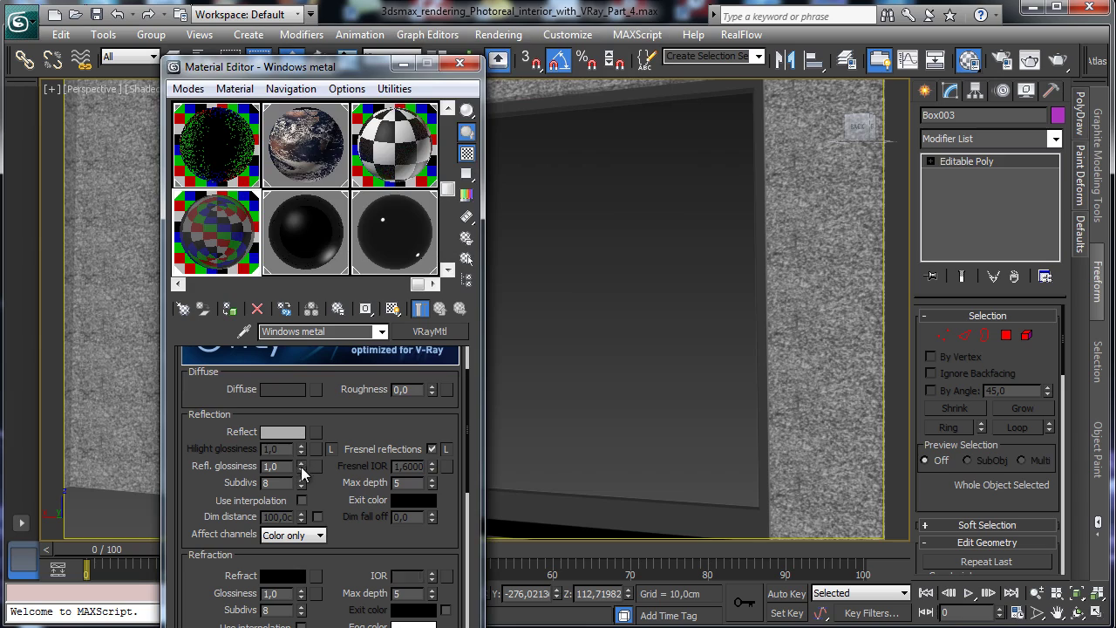
left_click_drag(301, 467, 301, 485)
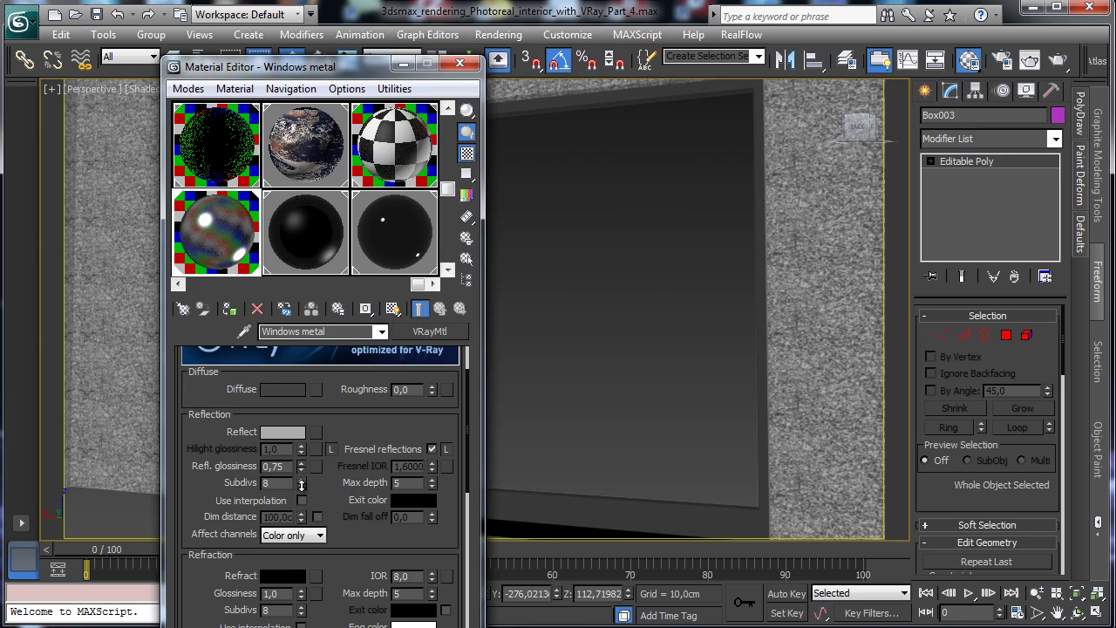
Step: Set the material's BRDF anisotropy to -0.3 and close the Material Editor
scroll(345, 481, "down", 10)
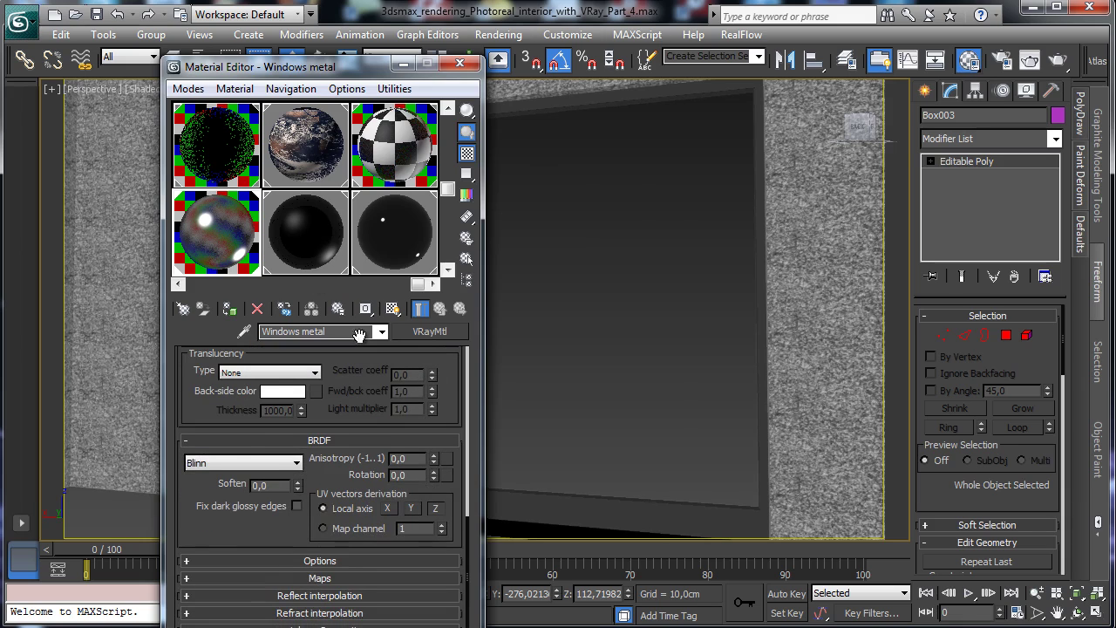
left_click_drag(433, 460, 431, 471)
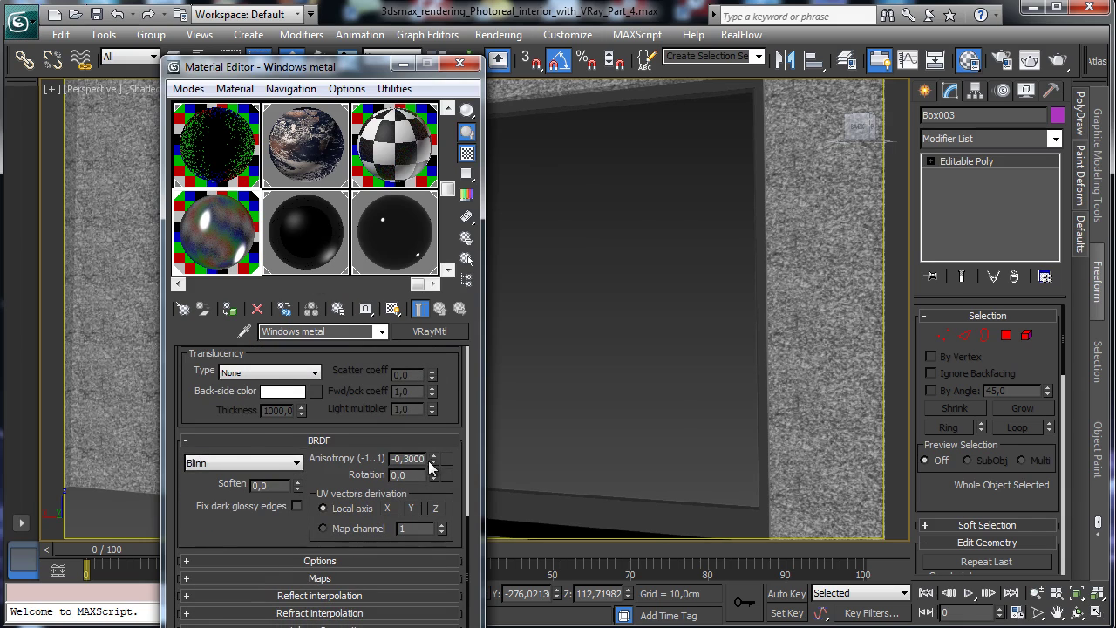
left_click(460, 63)
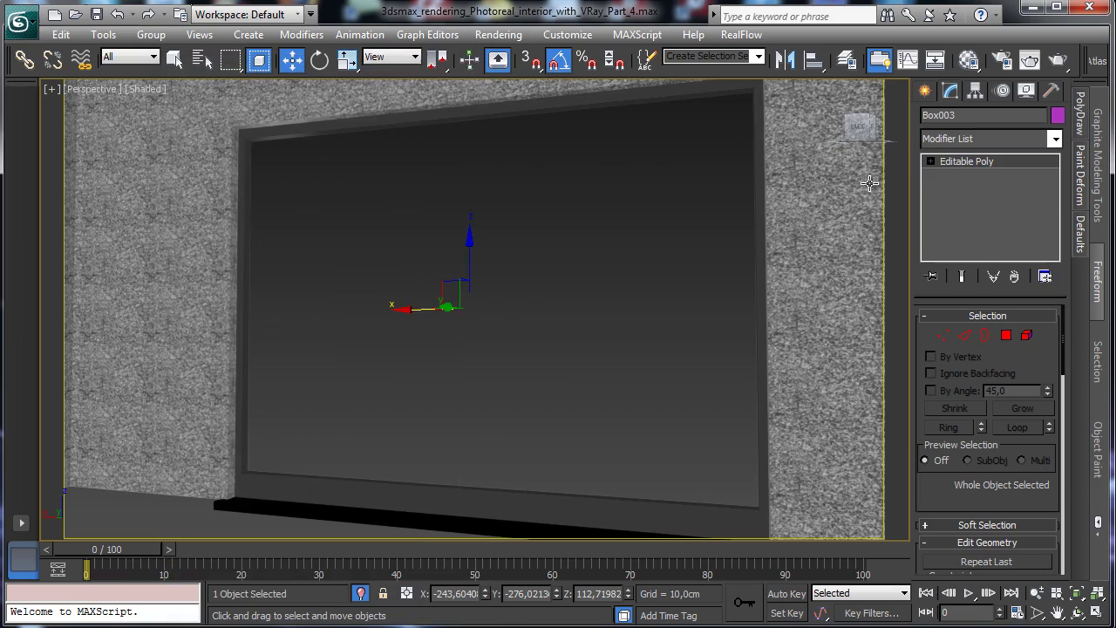
Step: Create a standard box over the window frame in the Front view, about 211.5 by 296.7 cm with zero height
left_click_drag(545, 288, 543, 323)
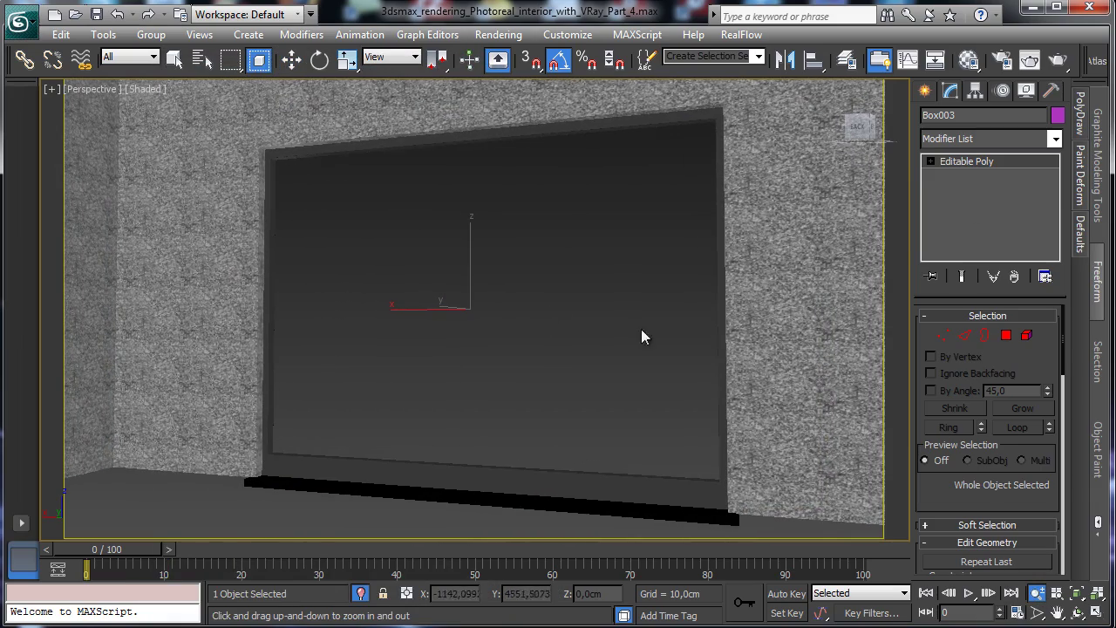
left_click(1098, 613)
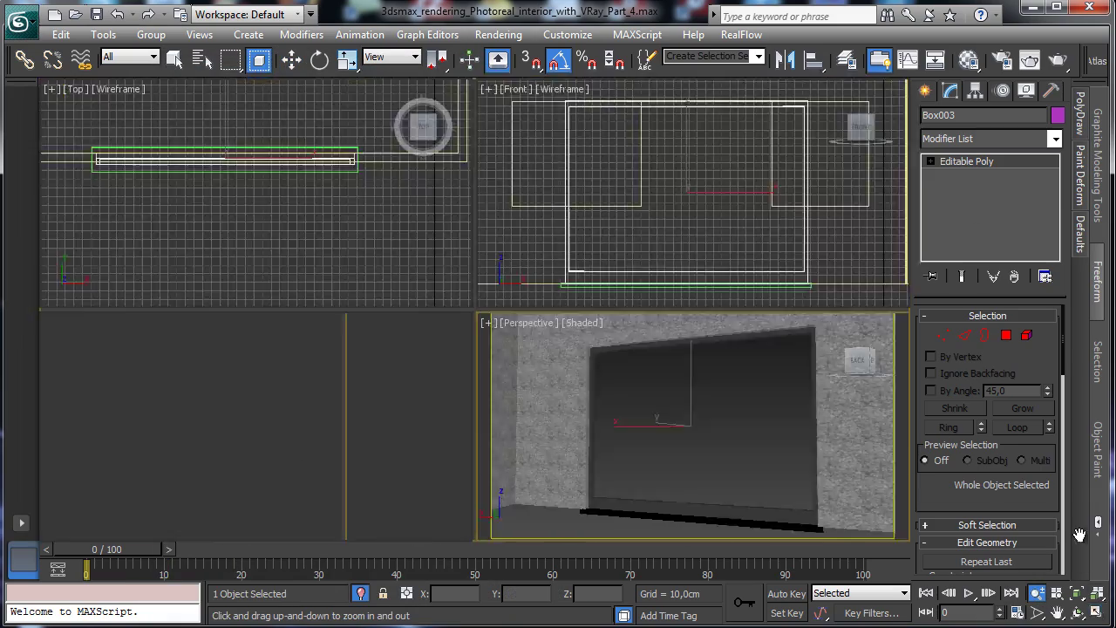
left_click(925, 91)
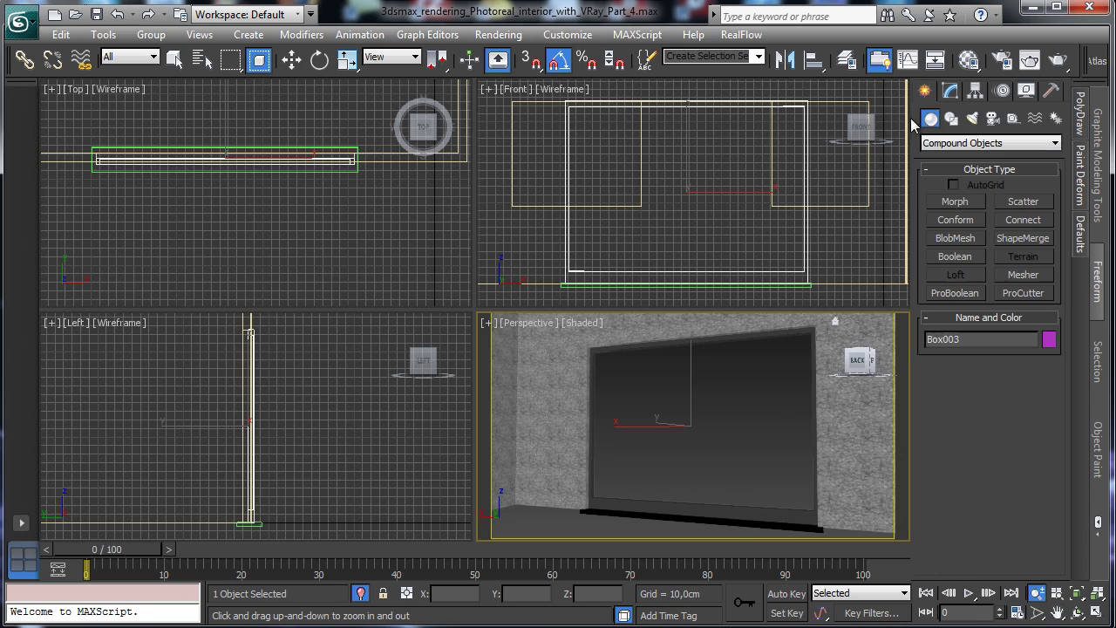
left_click(955, 143)
left_click(960, 160)
left_click(959, 201)
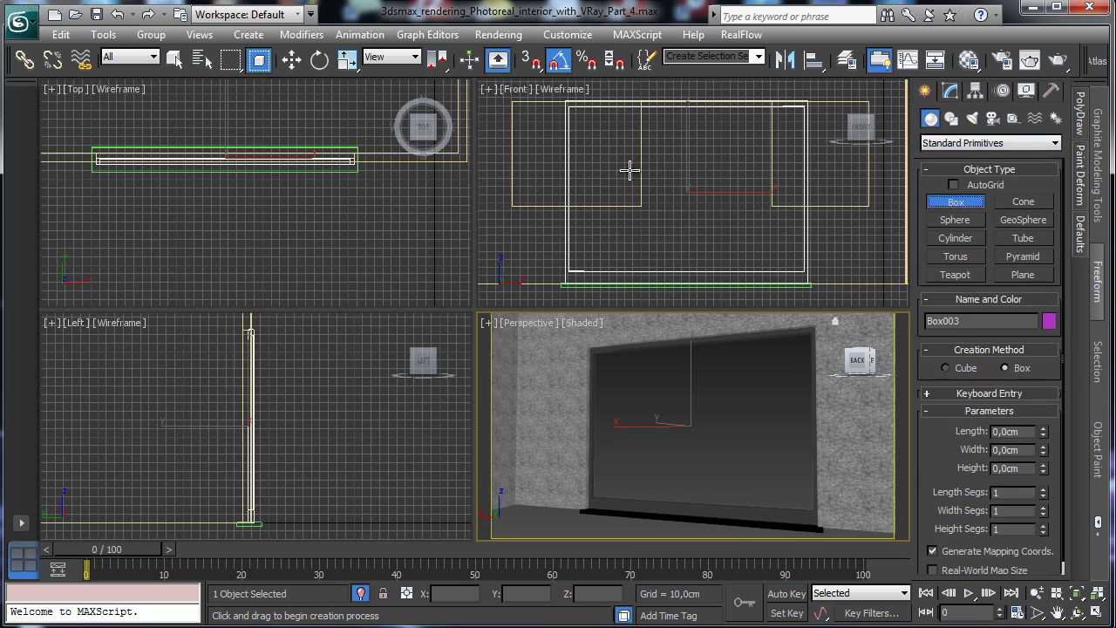
left_click_drag(568, 103, 807, 274)
left_click(798, 270)
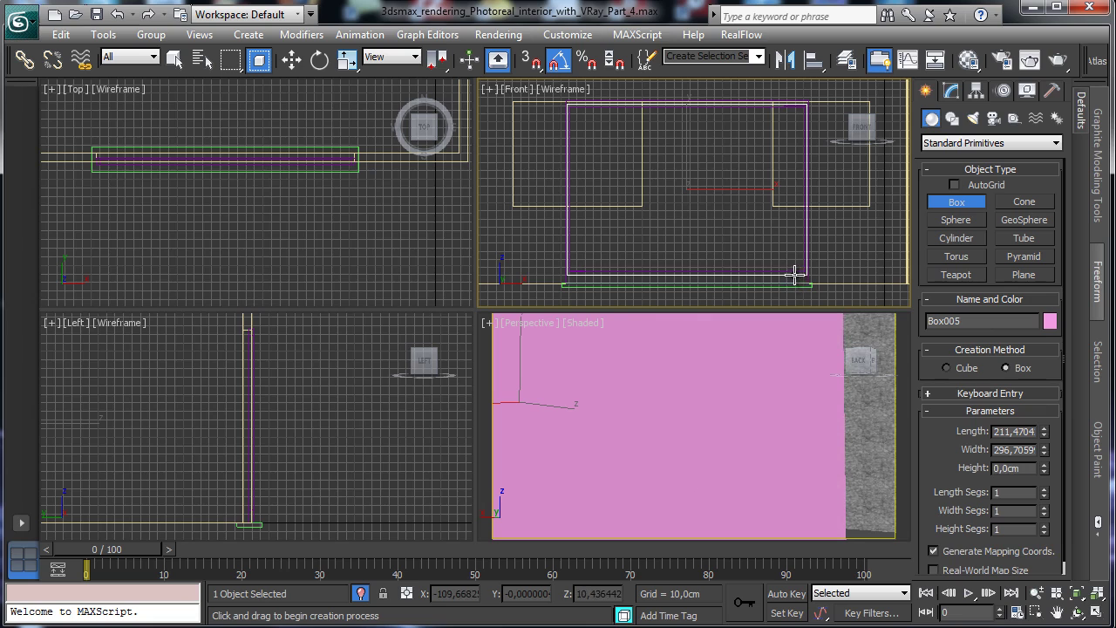
Step: Move the new flat box about 280 cm in the Left view so it sits at the window frame
left_click(294, 60)
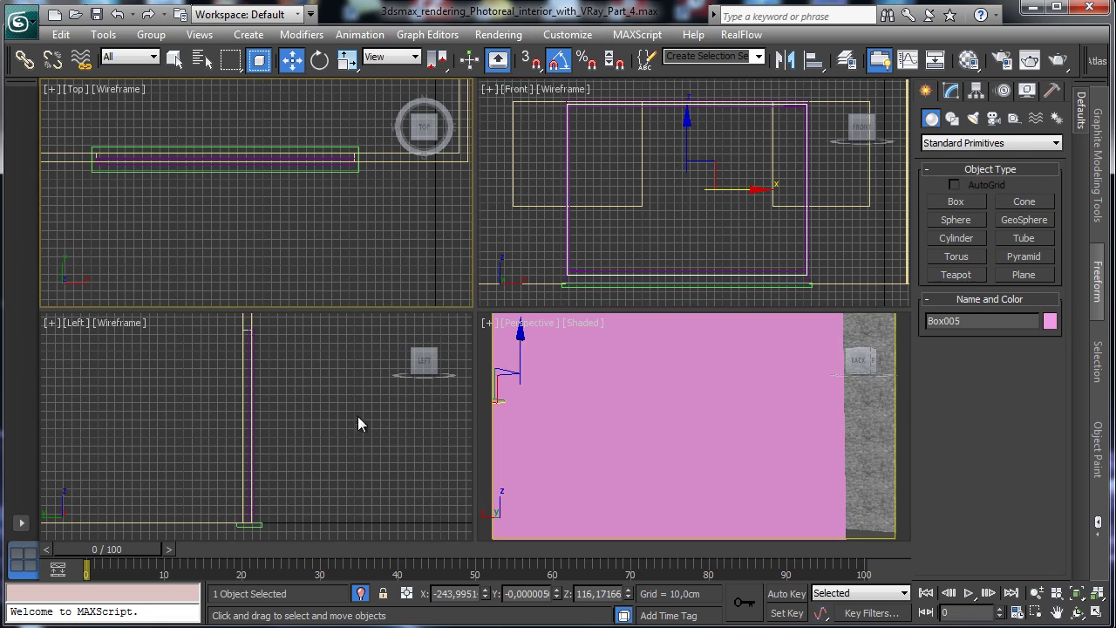
right_click(406, 451)
left_click_drag(72, 424, 251, 424)
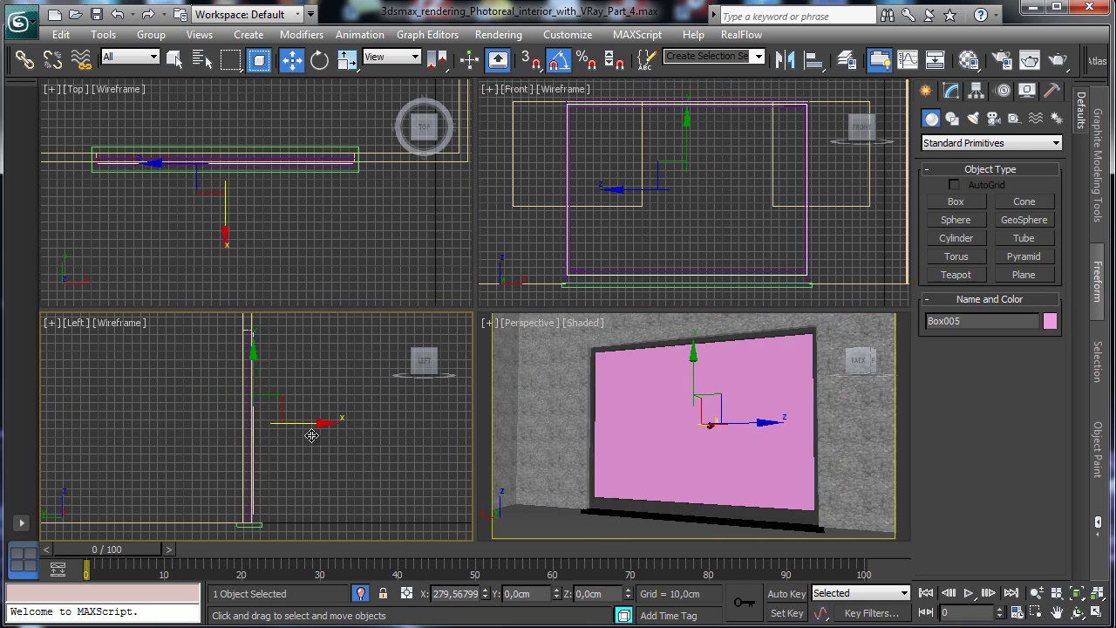
Step: Shift the flat box about 1 cm along negative Y in the Top view to adjust its depth within the frame
left_click(1036, 612)
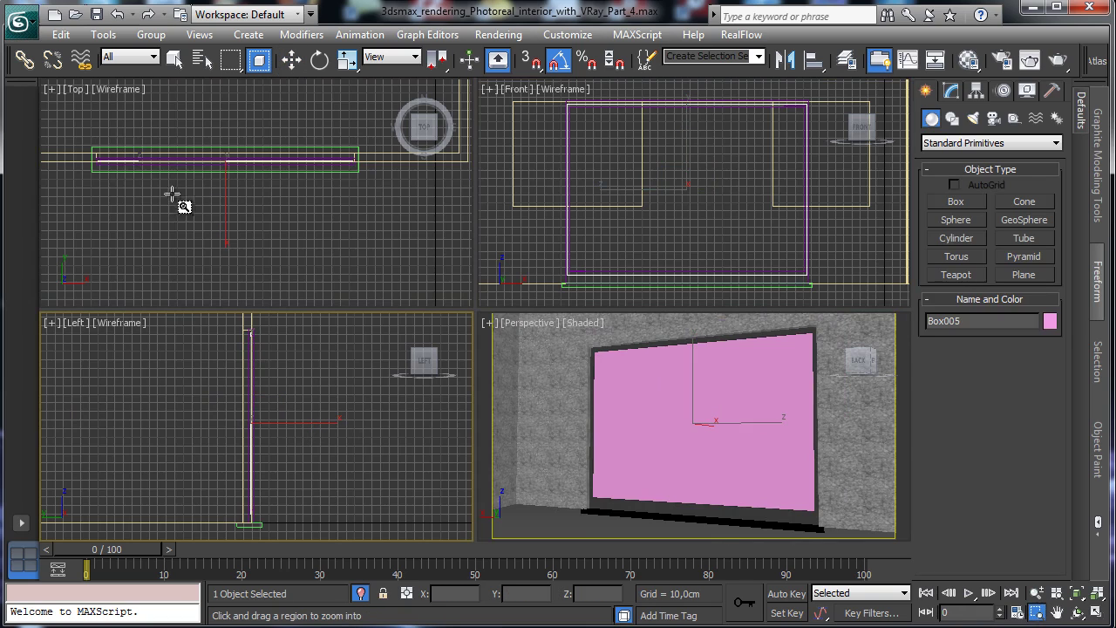
left_click_drag(84, 137, 386, 177)
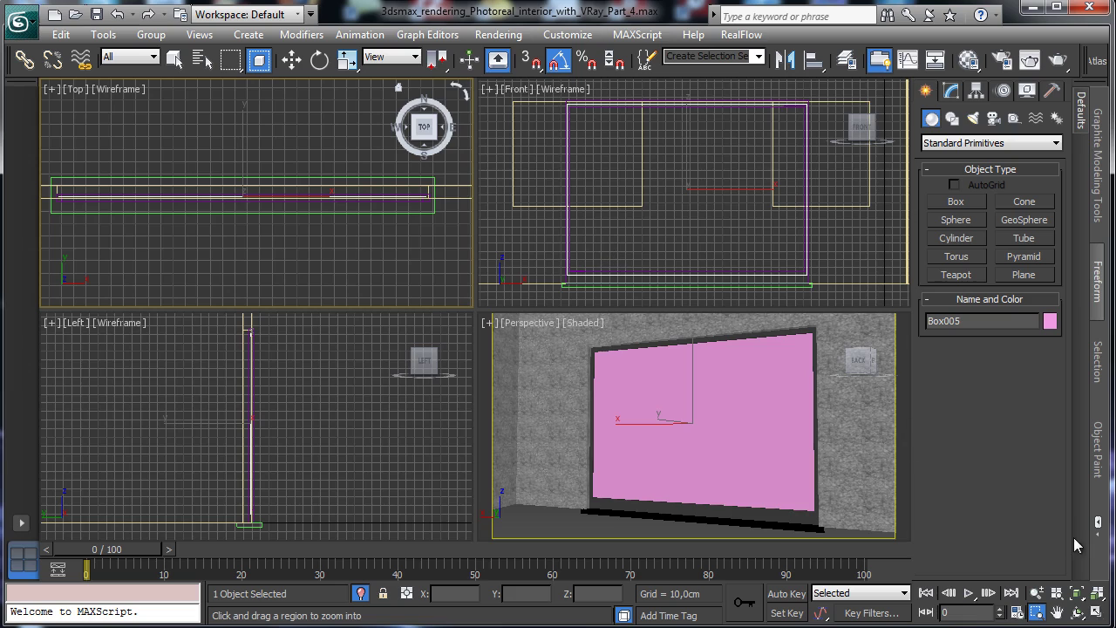
left_click(1099, 613)
left_click(291, 59)
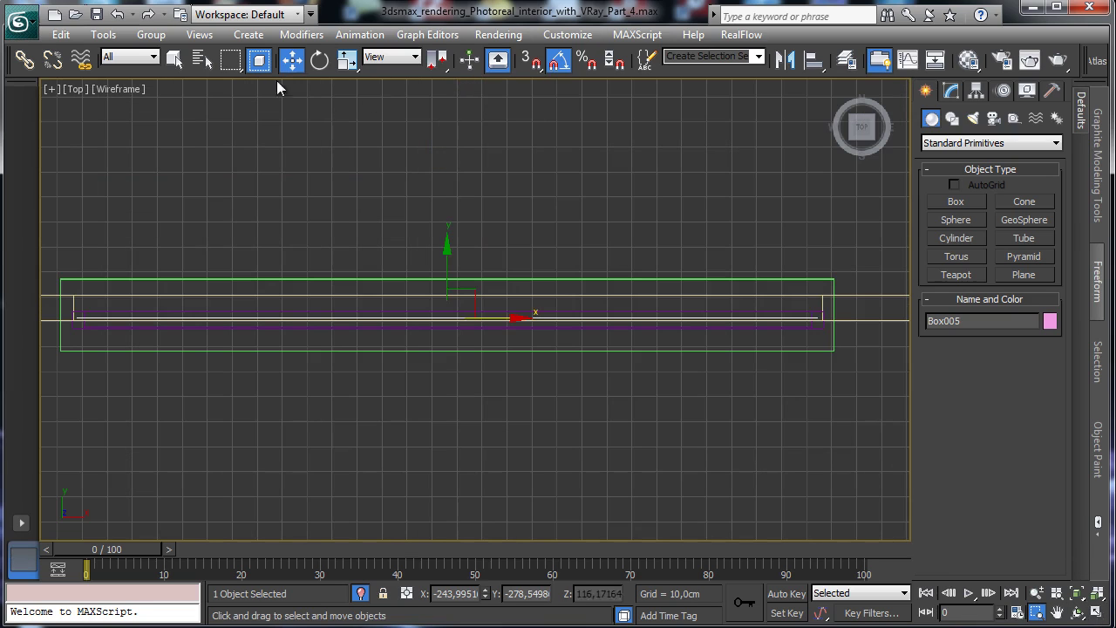
left_click_drag(451, 266, 451, 276)
Step: Set the box's height to 1.5 cm and move it about 1.06 cm along positive Y inside the frame
left_click(952, 91)
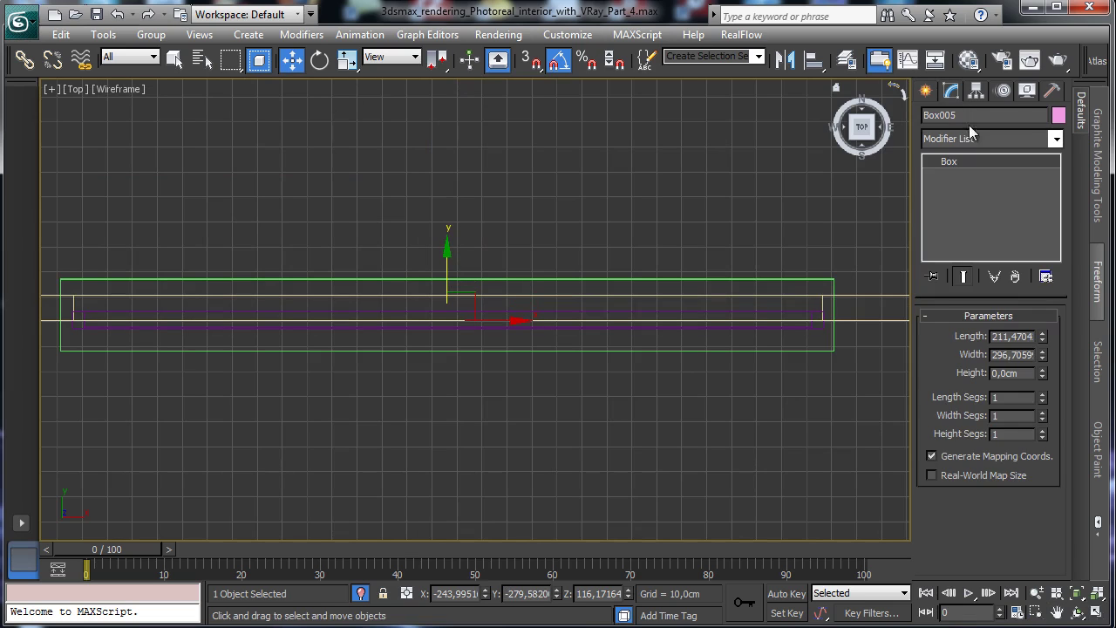
left_click(1015, 372)
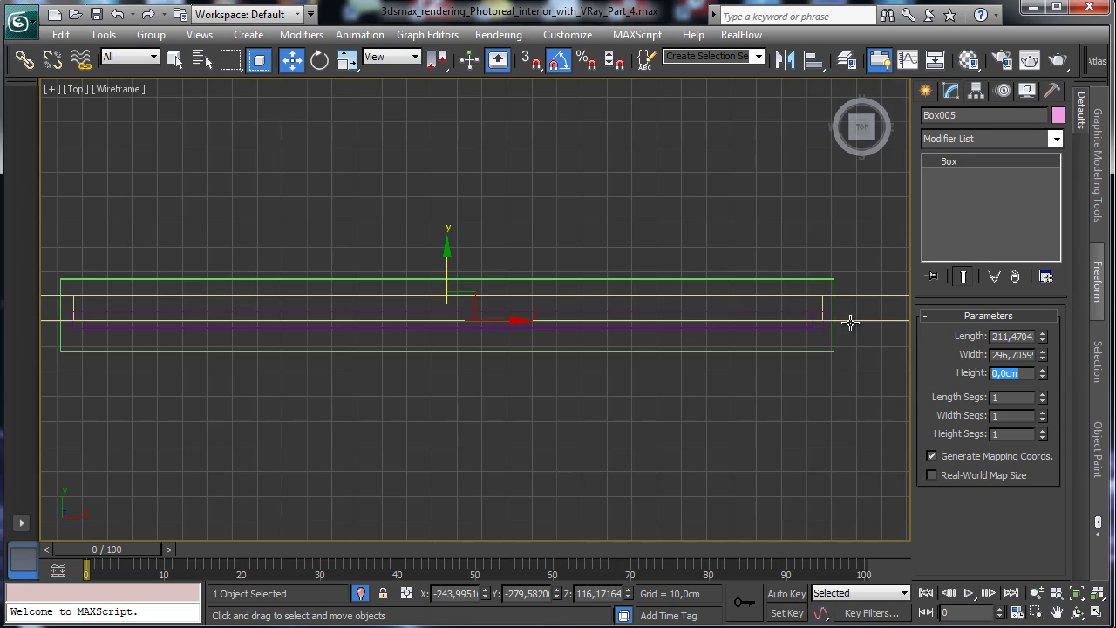
type("1,5")
key("Return")
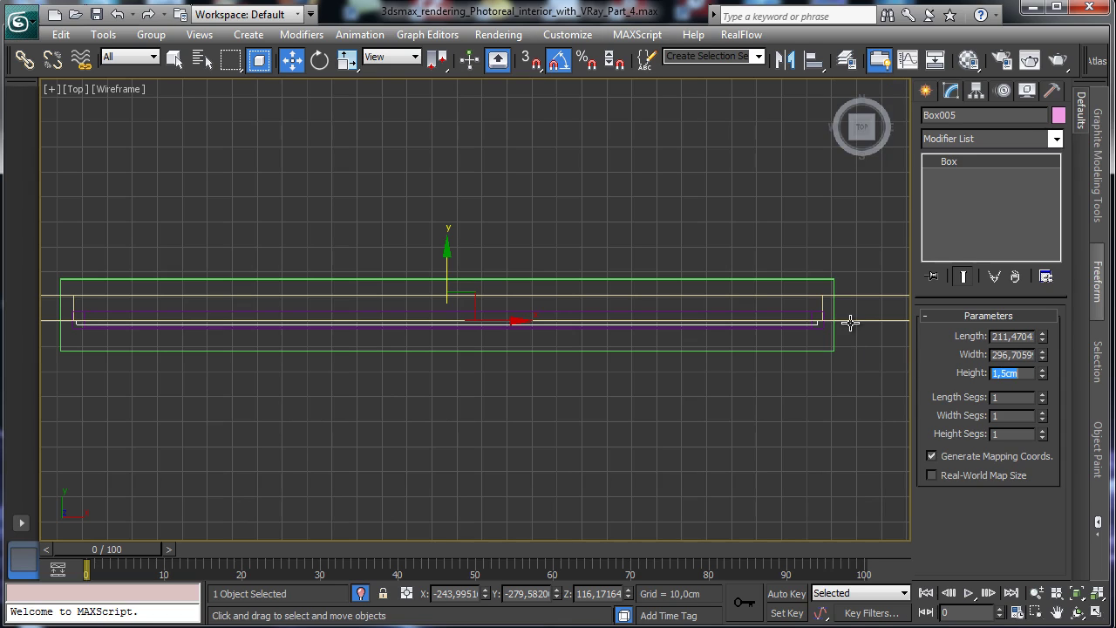
left_click_drag(452, 282, 452, 278)
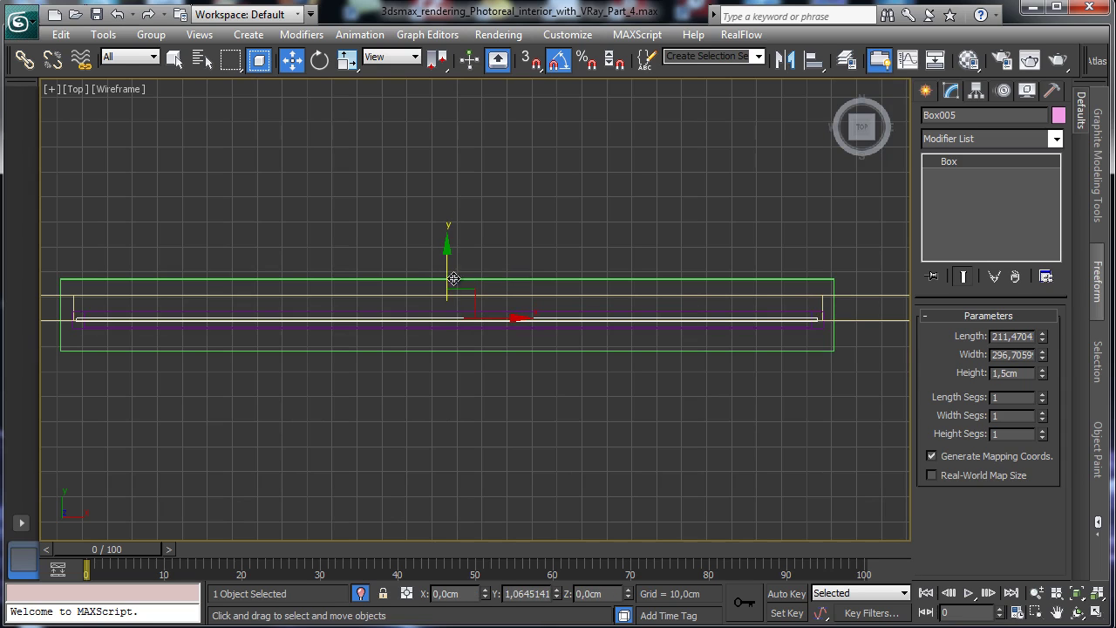
Step: Name an unused material slot "Glass big window" for the window pane
left_click(1096, 613)
right_click(817, 450)
left_click(970, 60)
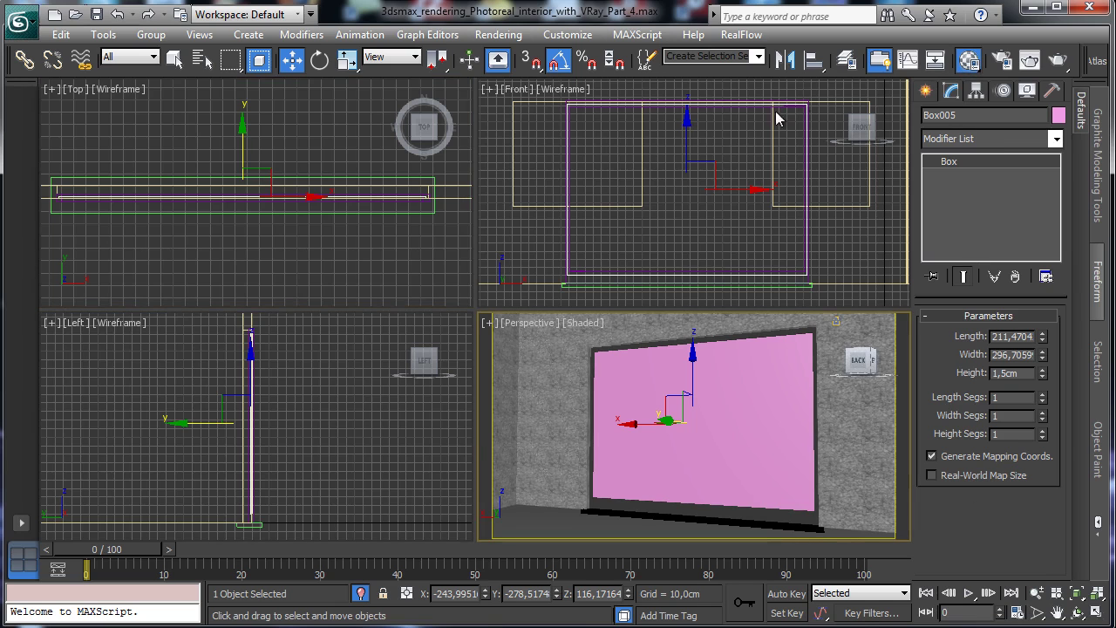
left_click_drag(262, 187, 357, 92)
left_click(375, 223)
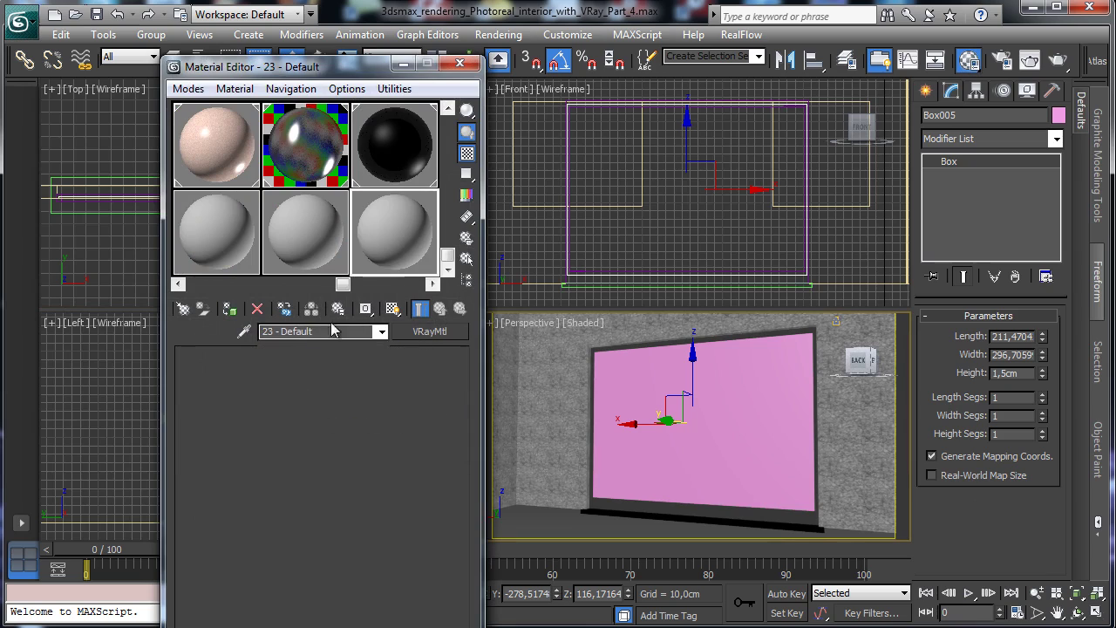
left_click(320, 331)
type("G")
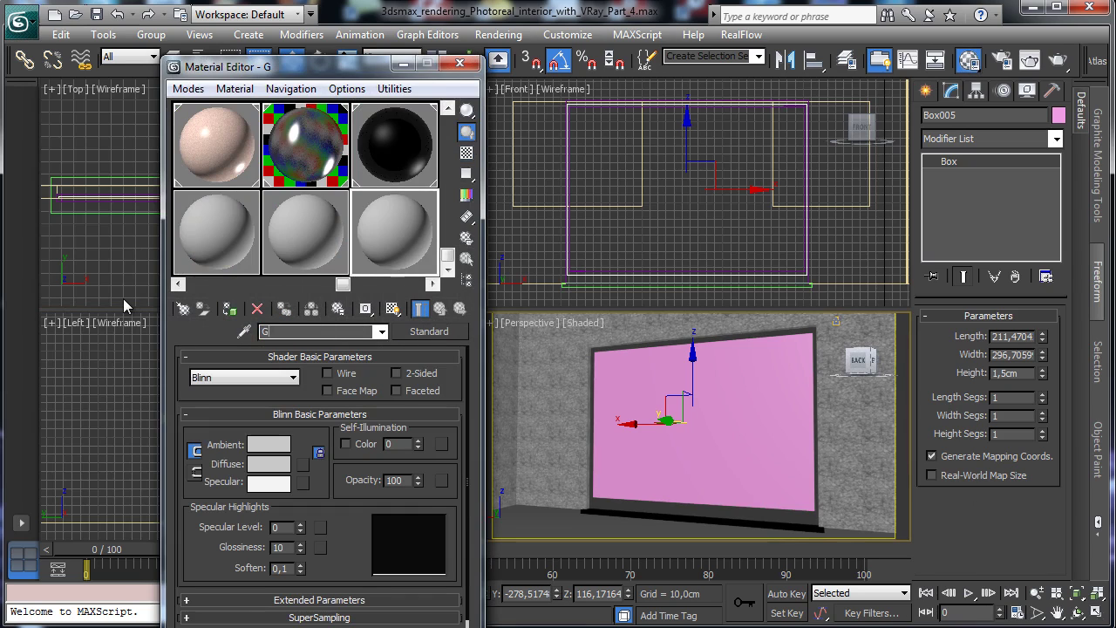
type("lass big window")
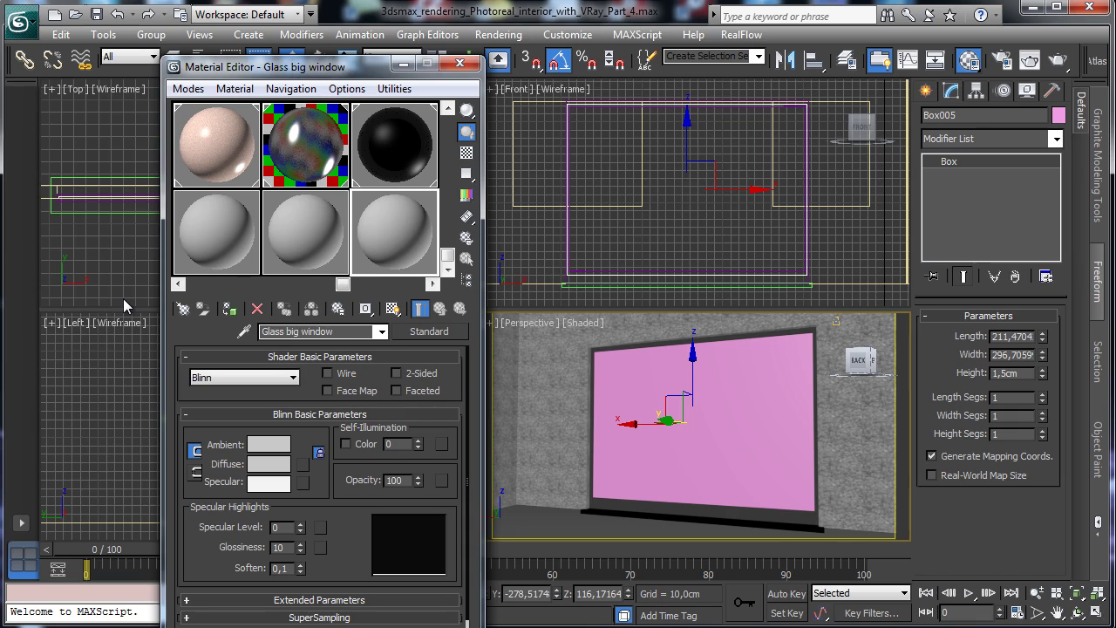
Step: Assign the "Glass big window" material to the selected pane and change its type to VRayMtl
left_click(229, 309)
left_click(449, 332)
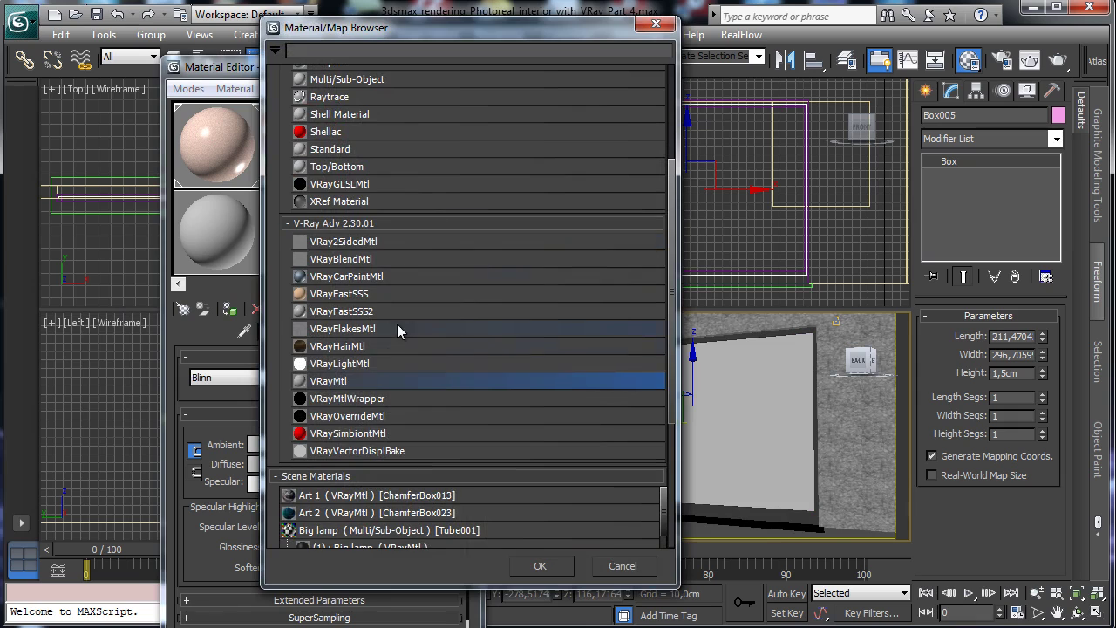
double_click(399, 379)
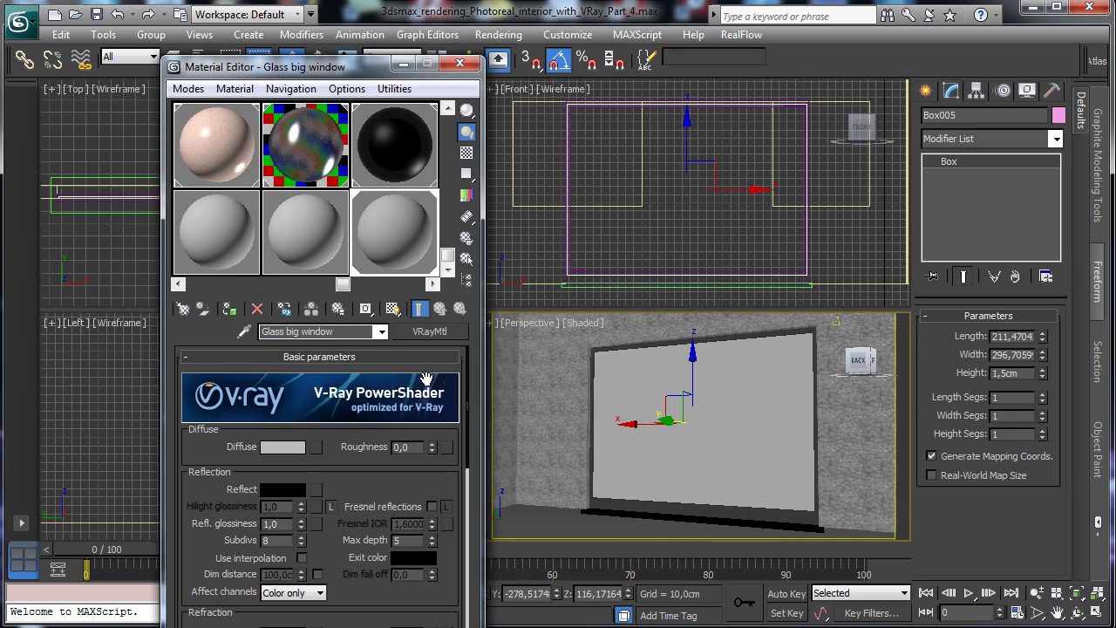
Step: Set the glass material's diffuse colour to pure black
left_click(287, 449)
left_click_drag(536, 169, 491, 170)
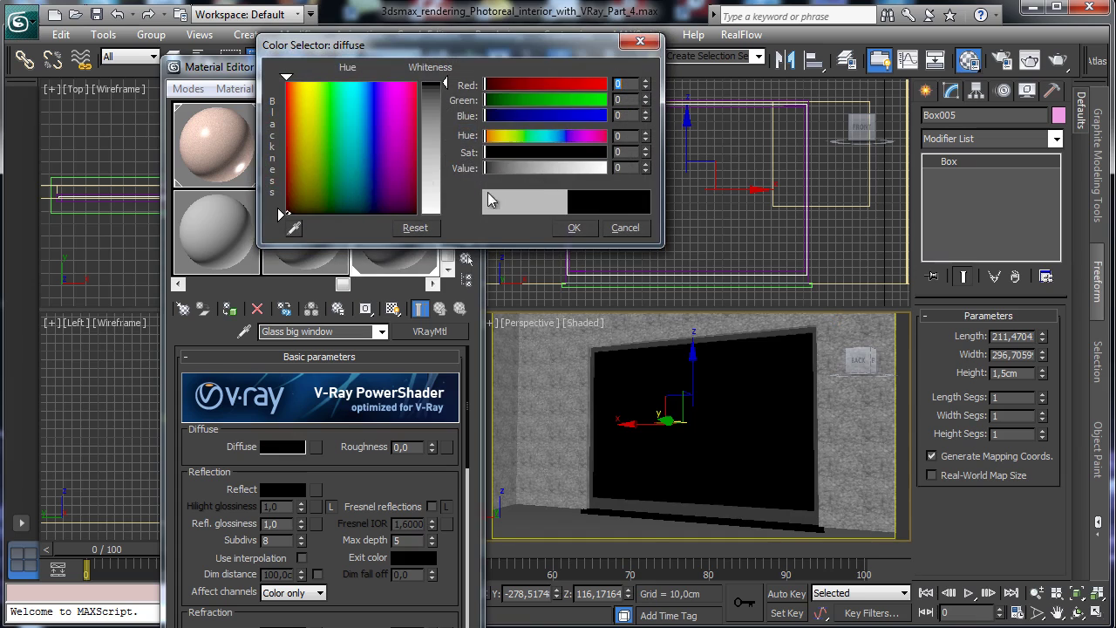
left_click(574, 228)
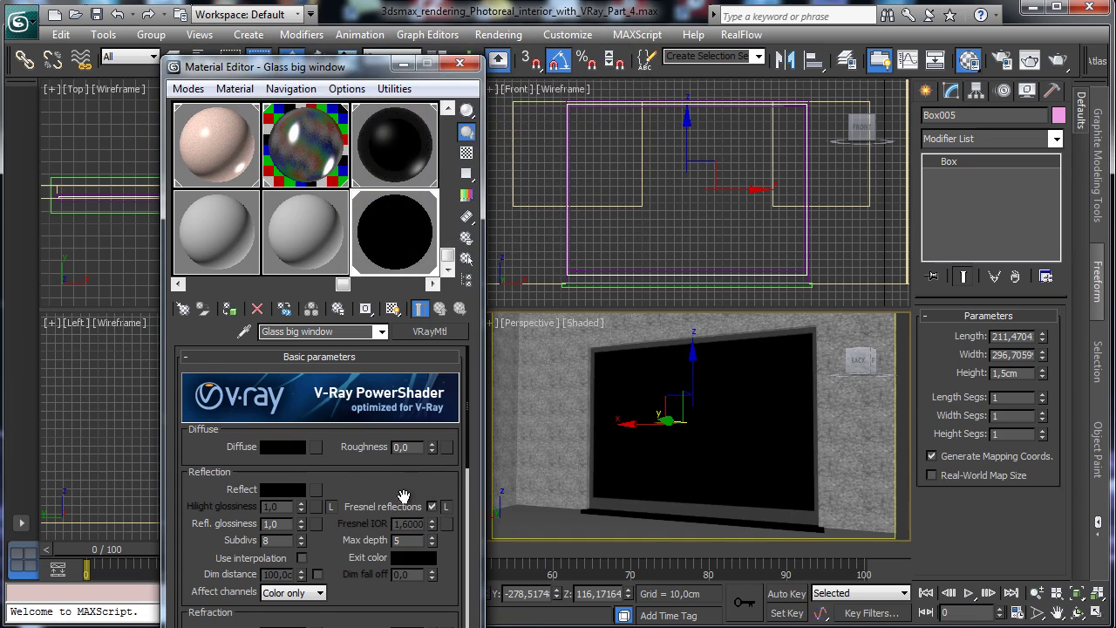
Step: Give the glass material pure white reflection with Fresnel reflections on, Fresnel IOR 1.5 and reflection glossiness 0.96
left_click(446, 507)
double_click(408, 523)
type("1,5")
left_click(284, 490)
mouse_move(443, 85)
left_mouse_down()
mouse_move(448, 166)
mouse_move(445, 84)
left_mouse_up()
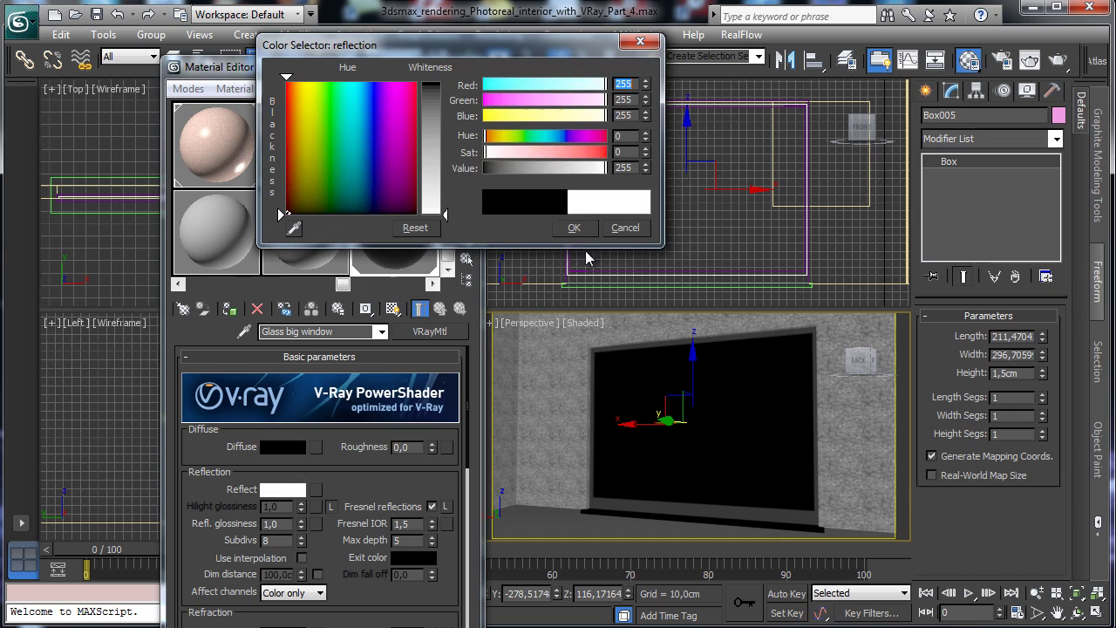
left_click(574, 227)
scroll(316, 465, "down", 2)
left_click_drag(301, 463, 303, 471)
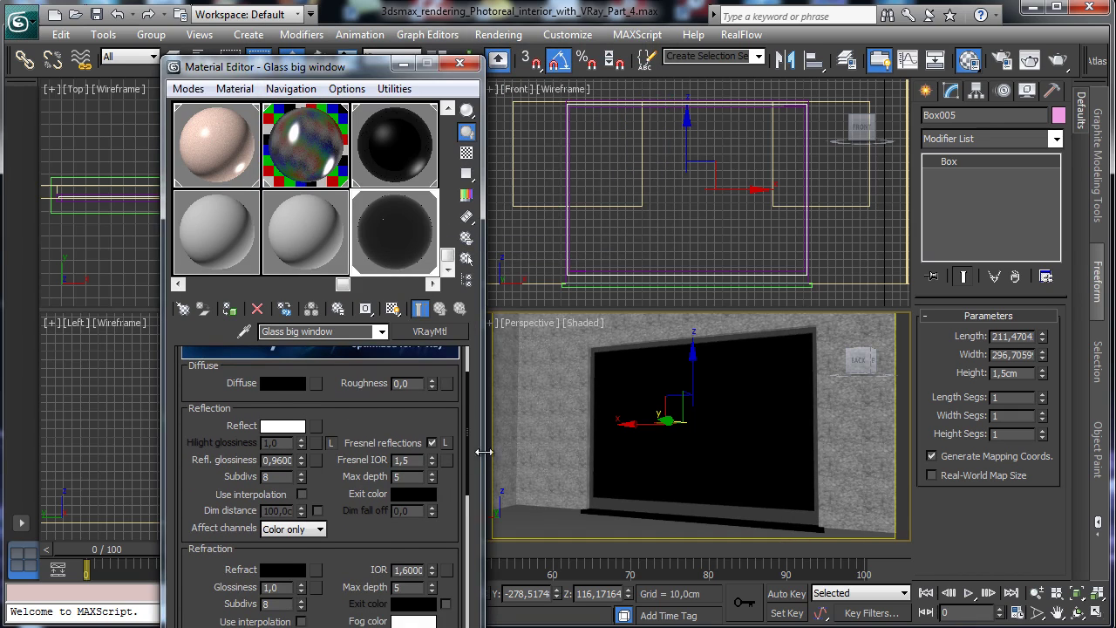
Step: Set the glass material's refraction colour to a grey value of 210 and enable Affect shadows
scroll(394, 510, "down", 3)
left_click(283, 479)
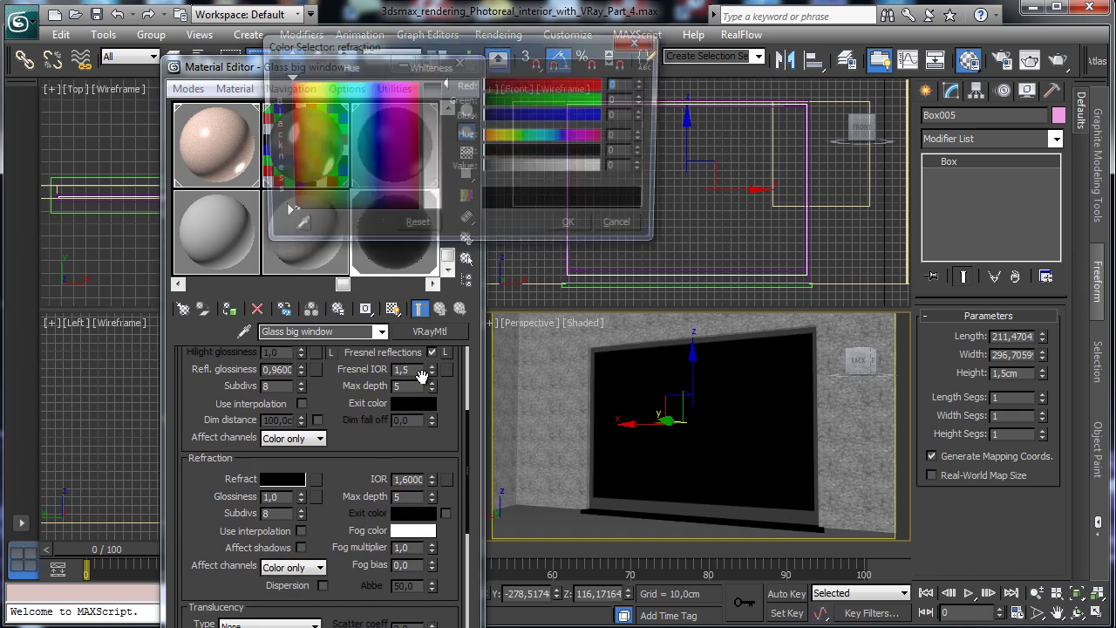
type("210")
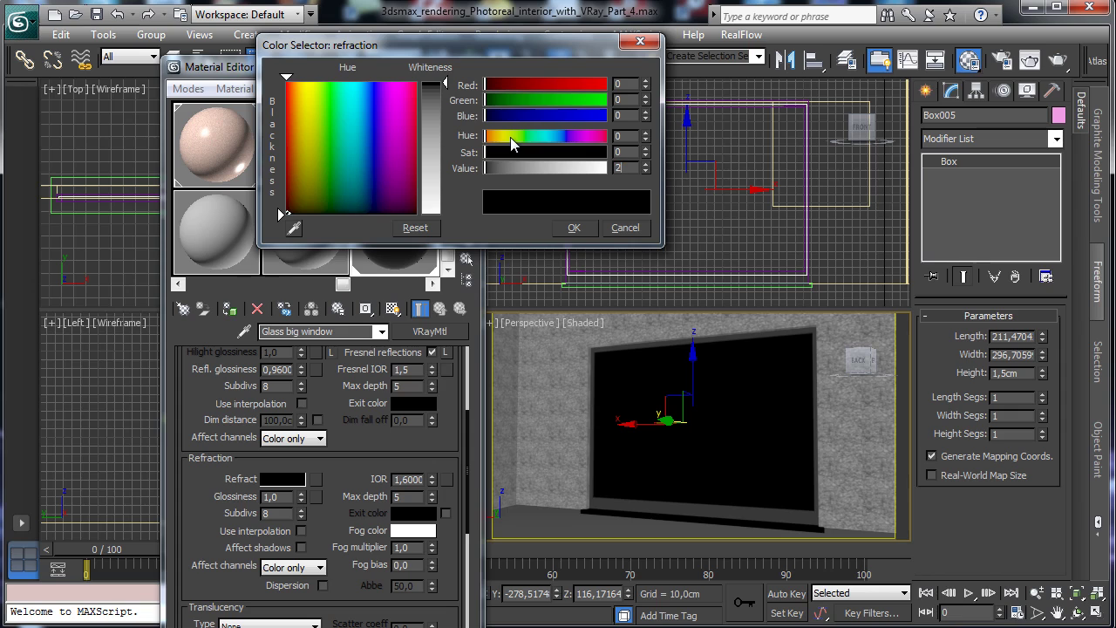
key("Return")
left_click(572, 230)
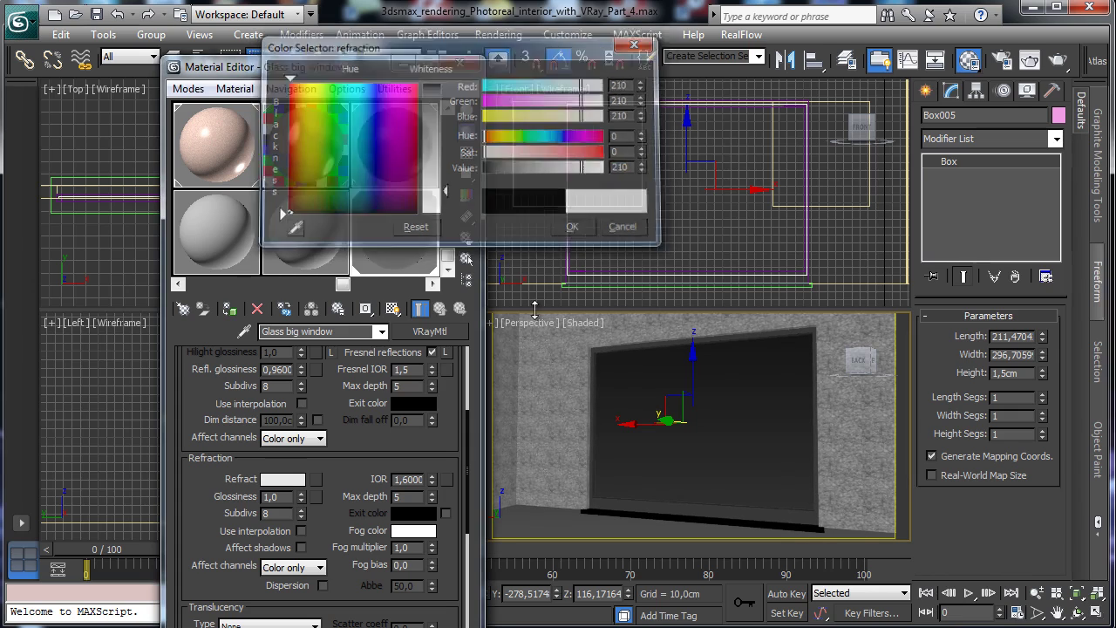
left_click(301, 546)
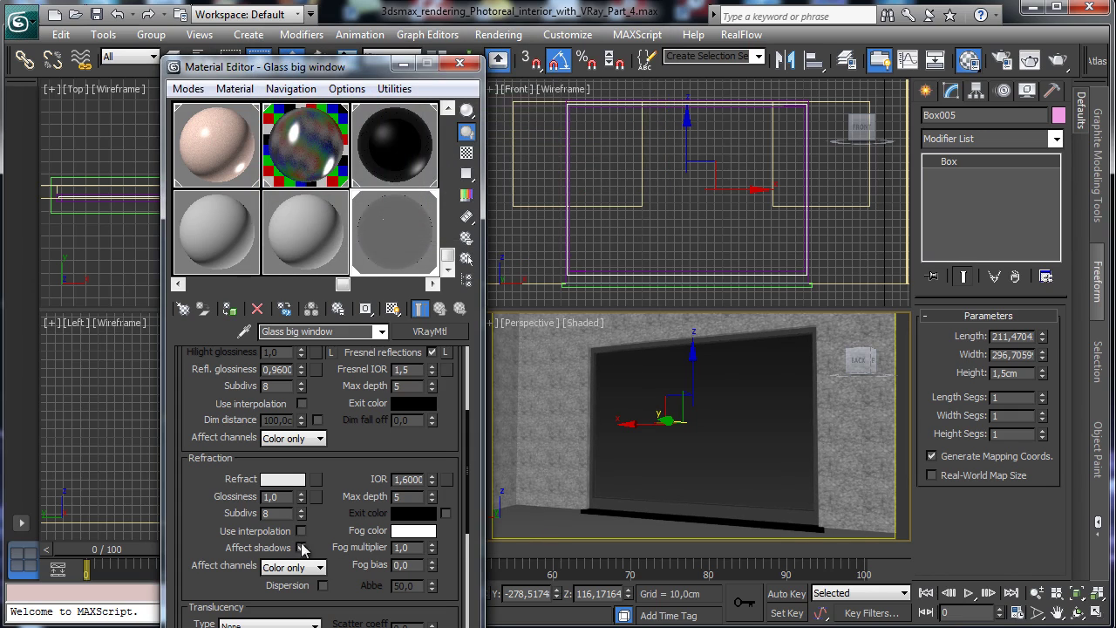
Step: Set the glass refraction's fog colour to blue-grey, about RGB 169, 174, 184, with a fog multiplier of 0.2, and close the material editor
left_click(415, 532)
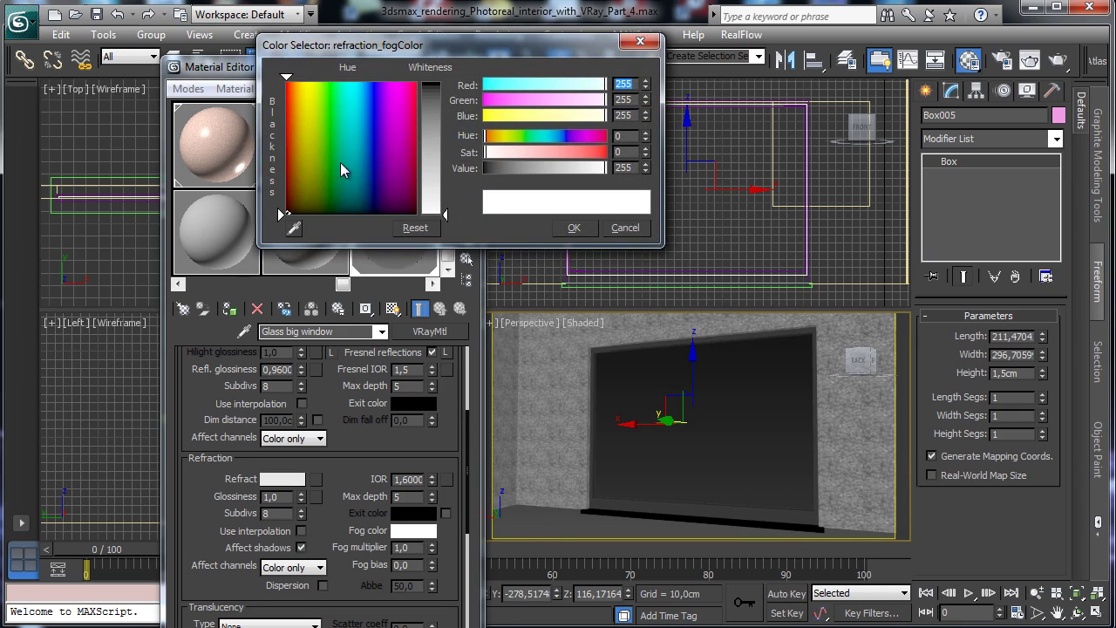
left_click_drag(445, 214, 445, 187)
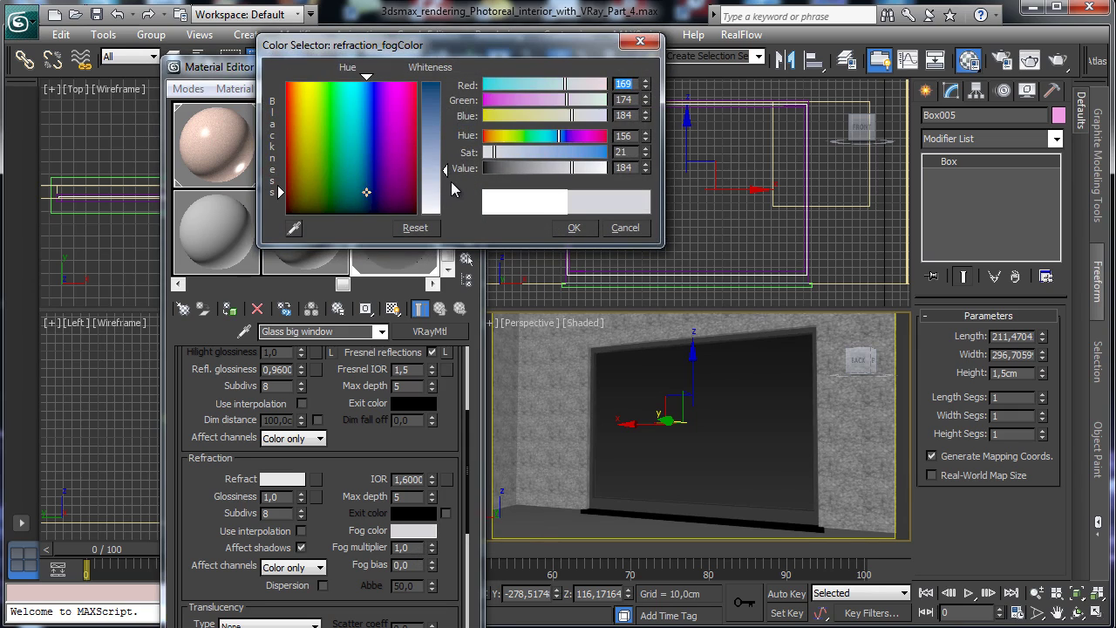
left_click(574, 228)
left_click(406, 547)
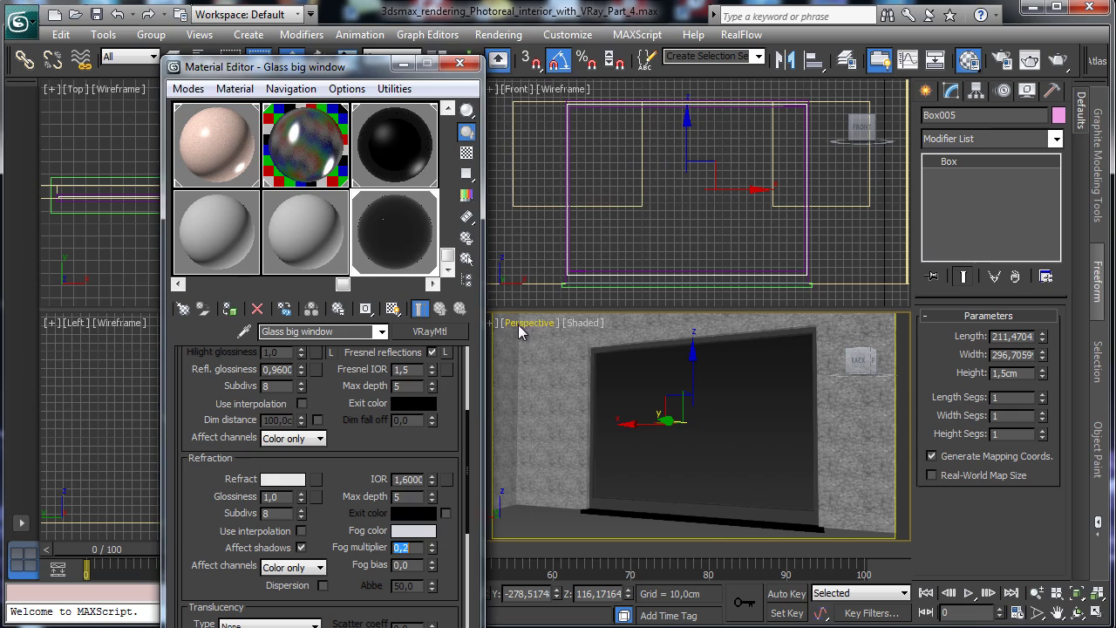
left_click(459, 64)
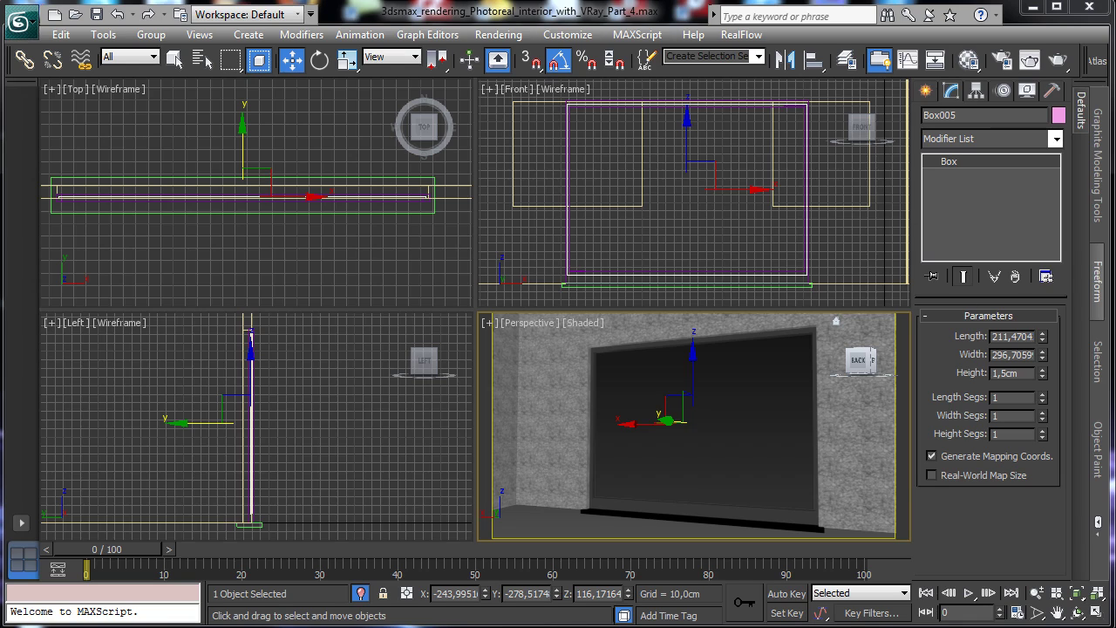
Step: Create a chamfer box spanning the window frame in the Top view, about 300.2 by 3.8 cm, 1 cm high, with a 0.7 cm fillet
left_click(927, 92)
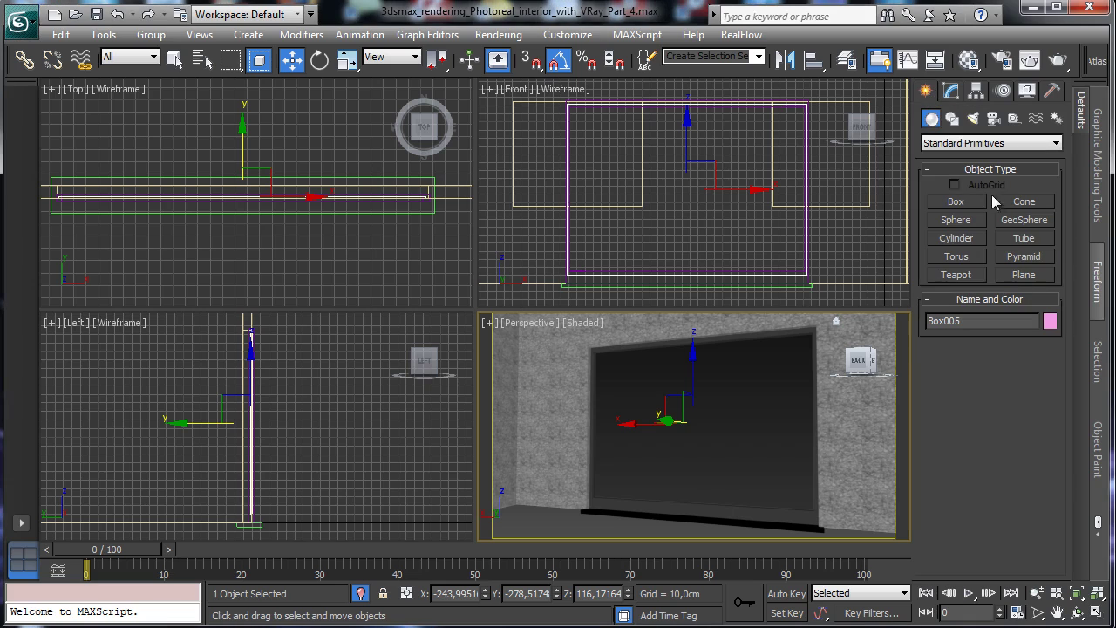
left_click(958, 203)
left_click(963, 147)
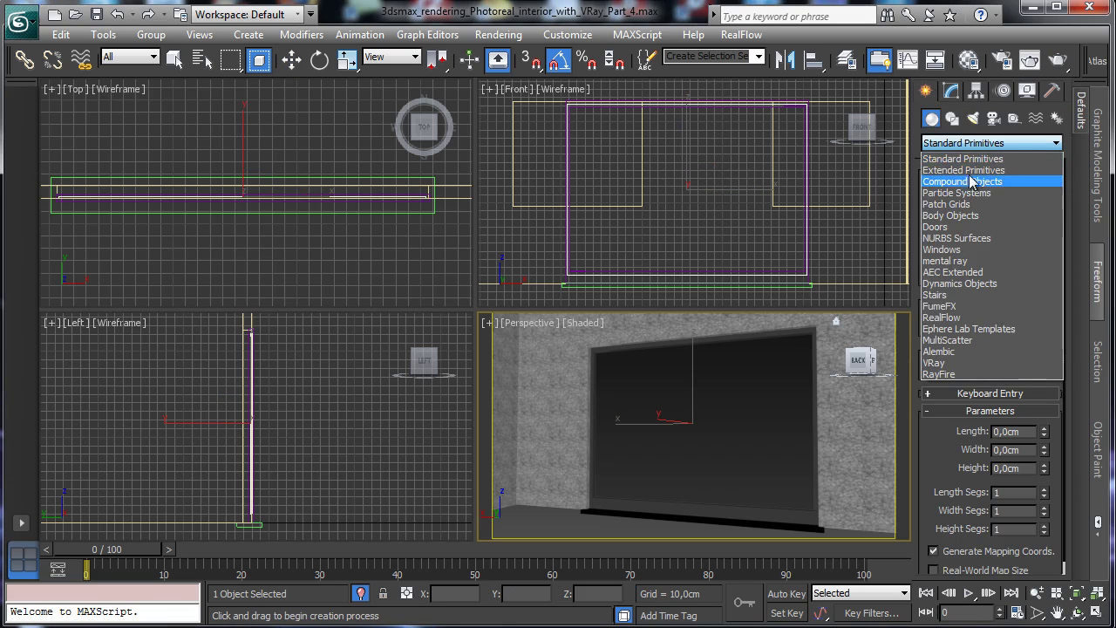
left_click(963, 169)
left_click(957, 220)
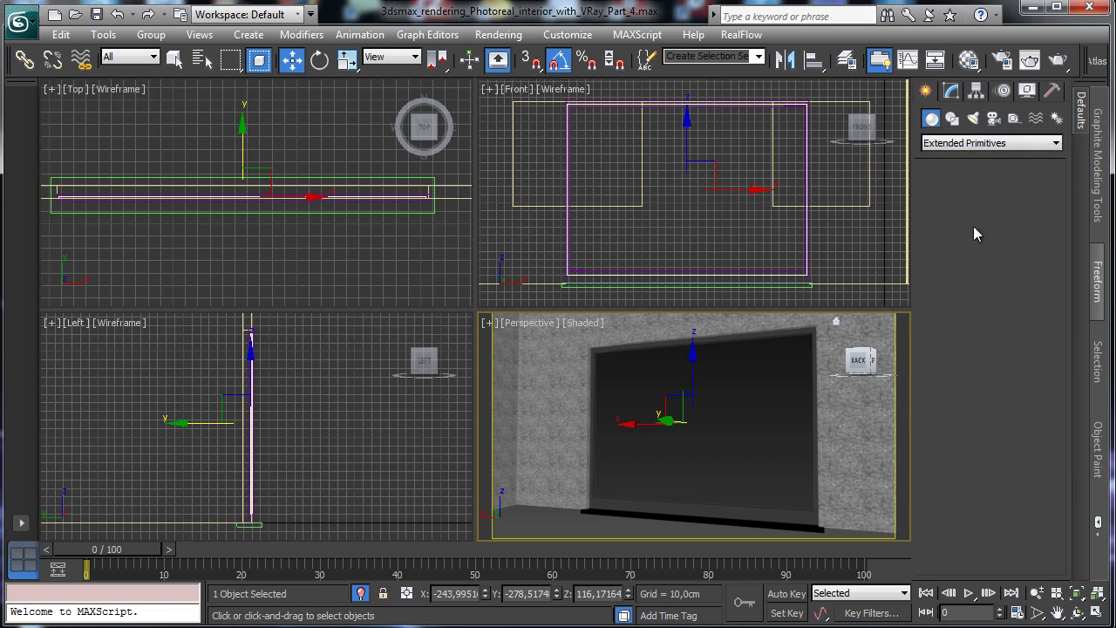
left_click(1097, 615)
left_click(1097, 614)
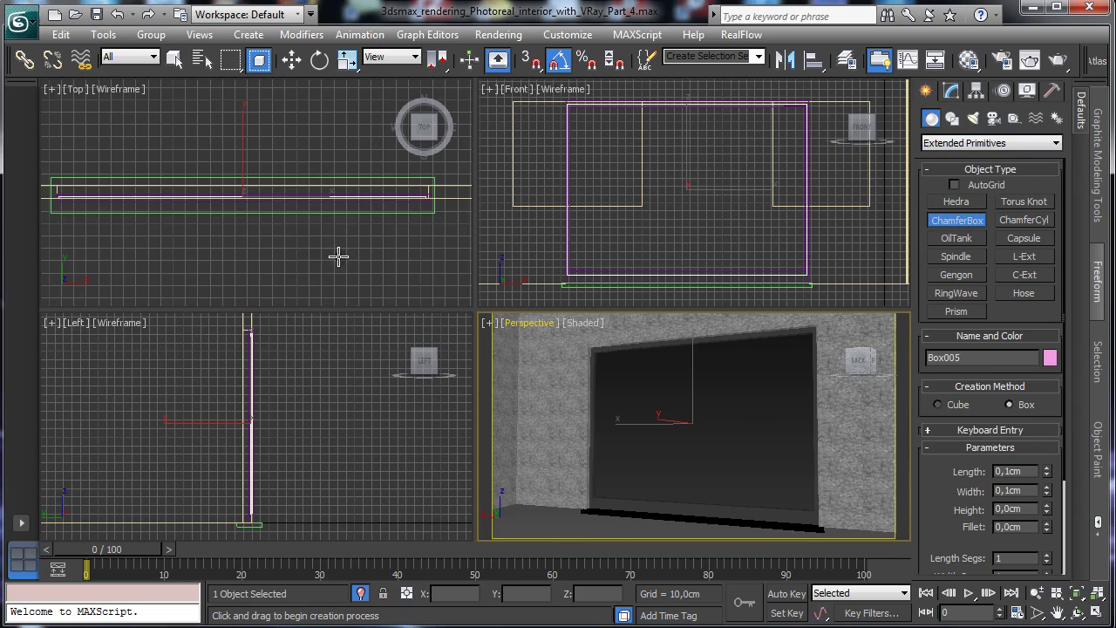
left_click(339, 256)
left_click(1097, 615)
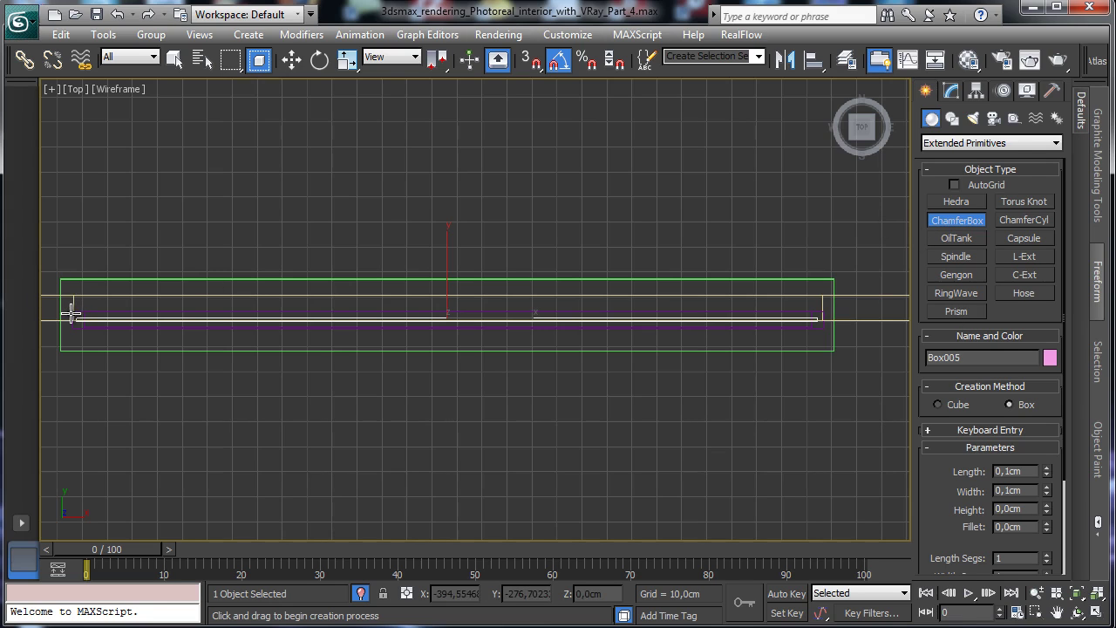
mouse_move(72, 314)
left_mouse_down()
mouse_move(172, 326)
mouse_move(820, 320)
left_mouse_up()
left_click(819, 319)
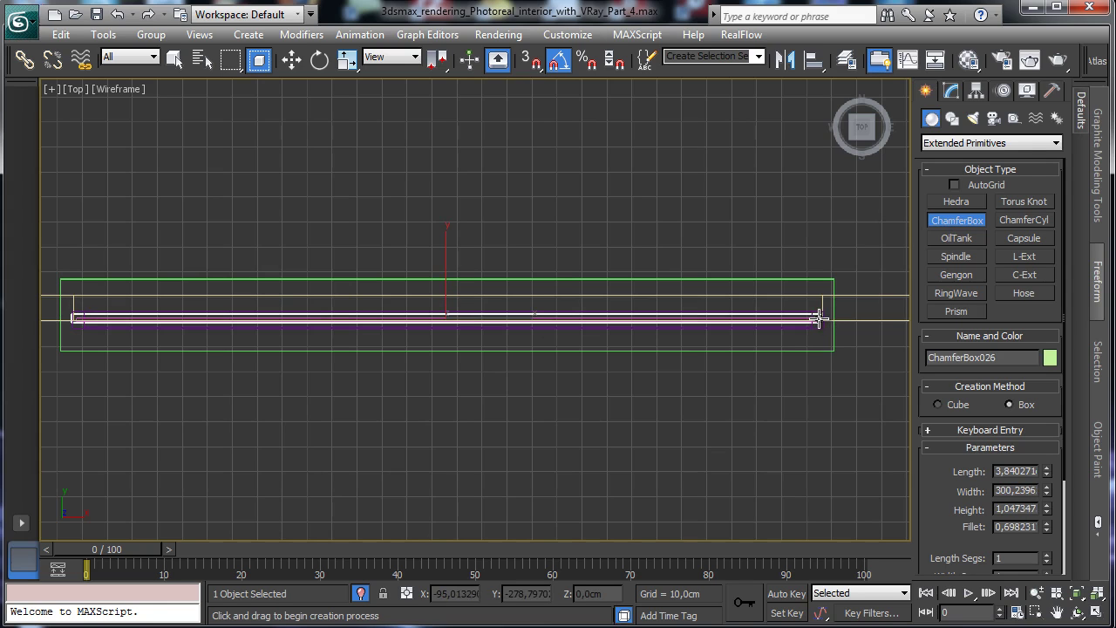
key("alt+w")
Step: Raise the chamfer box about 178 cm along Z to form a horizontal bar across the upper part of the window
right_click(646, 387)
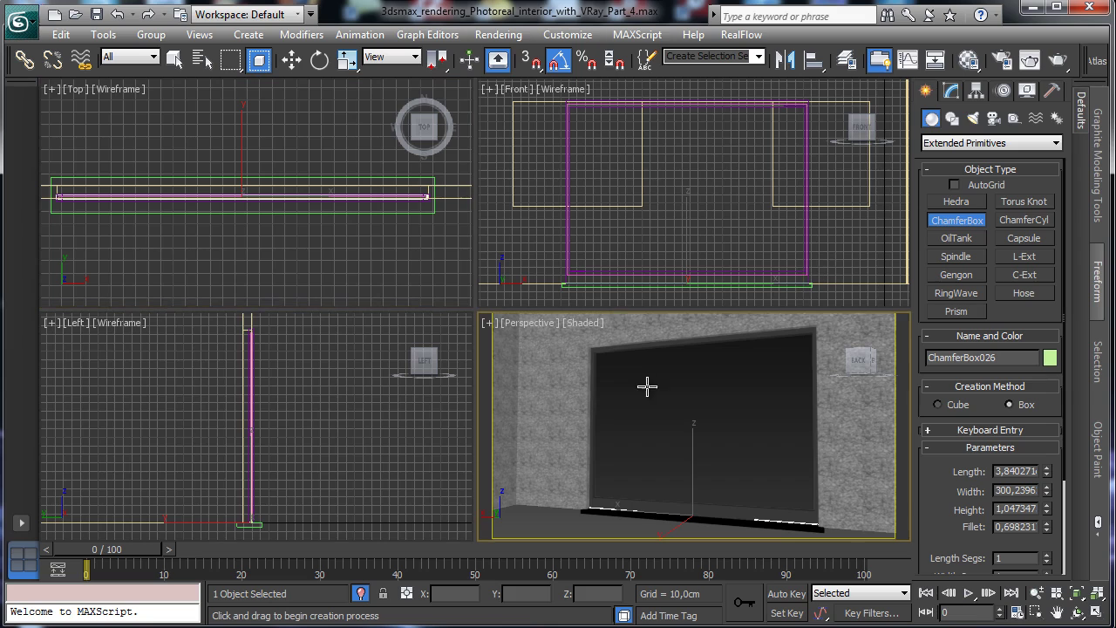
left_click(291, 58)
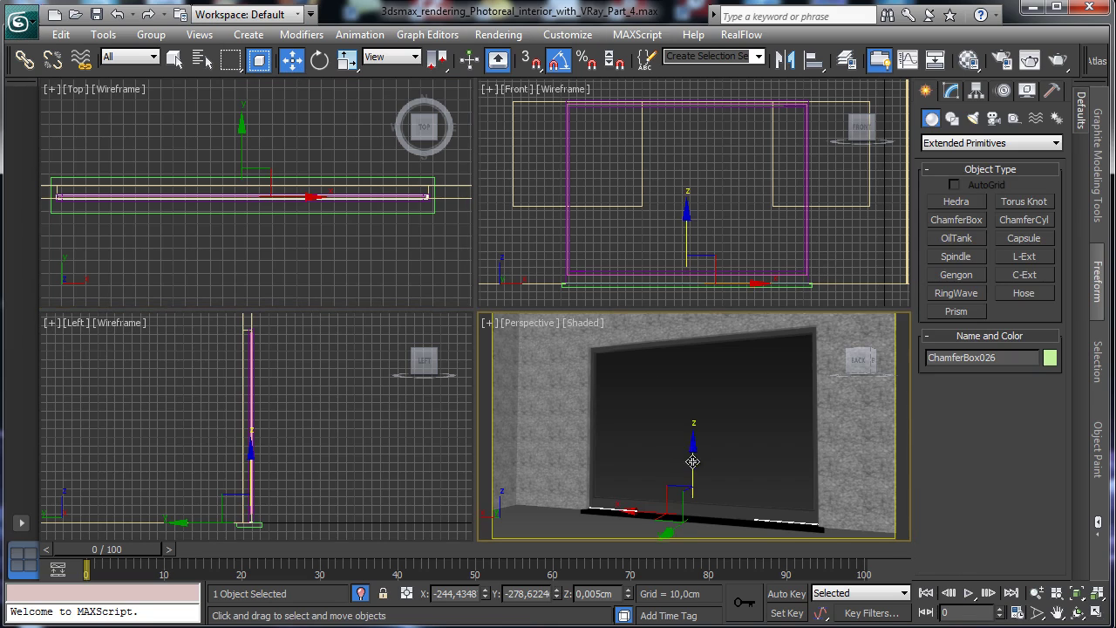
left_click_drag(693, 461, 720, 319)
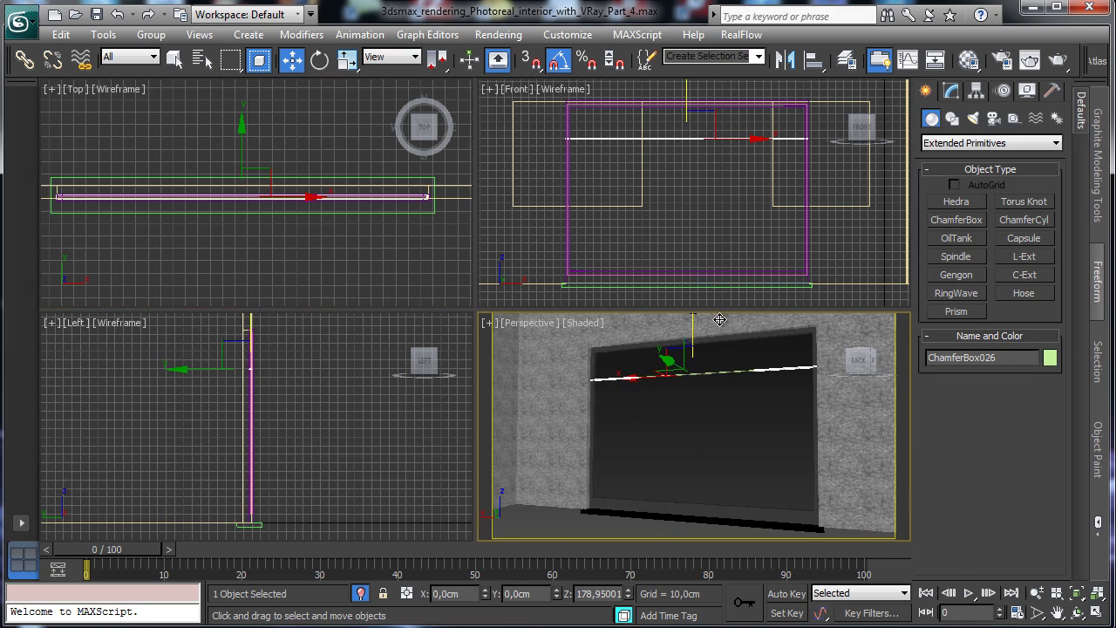
Step: Set the chamfer box's fillet to 0.2 cm and its height to 2.5 cm
left_click(950, 91)
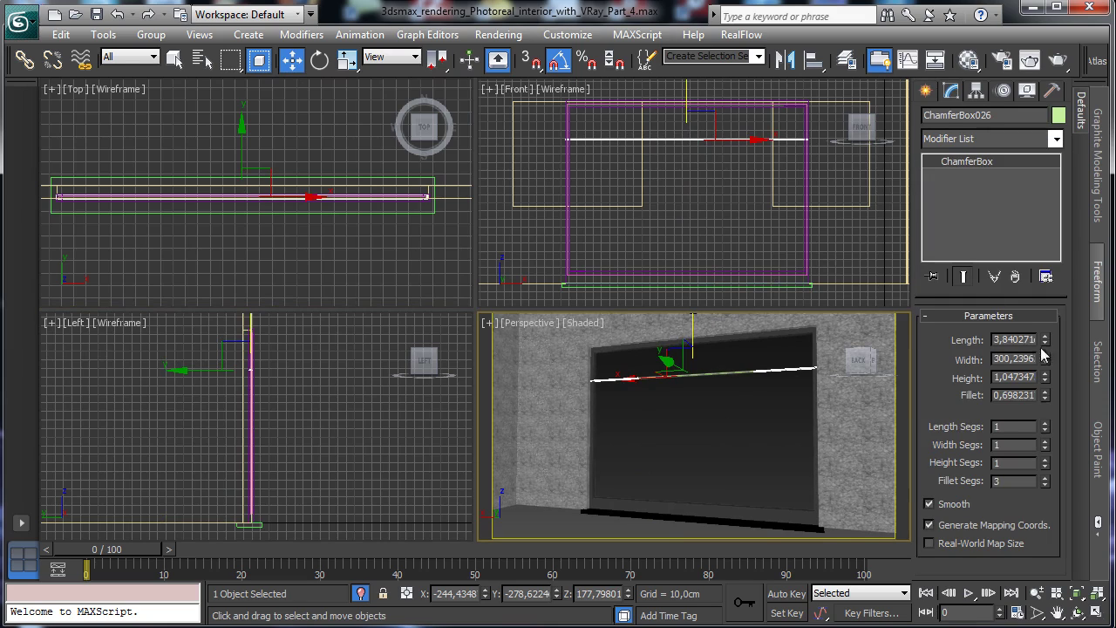
left_click_drag(1005, 395, 1063, 396)
type("0,2")
key("Return")
left_click_drag(1016, 376, 1080, 370)
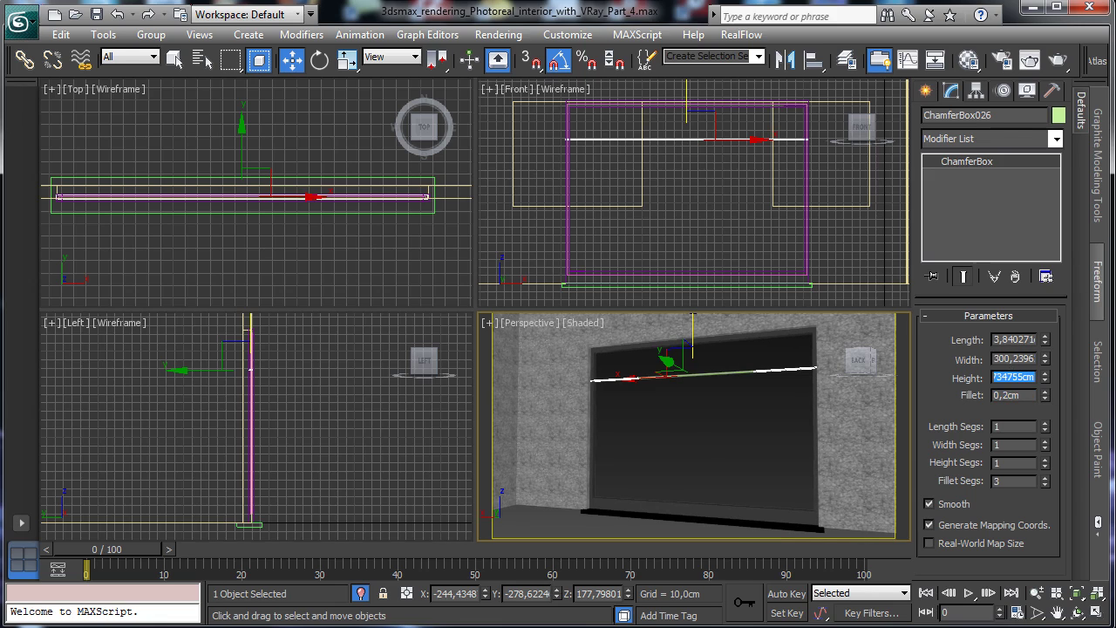
type("2,5")
key("Return")
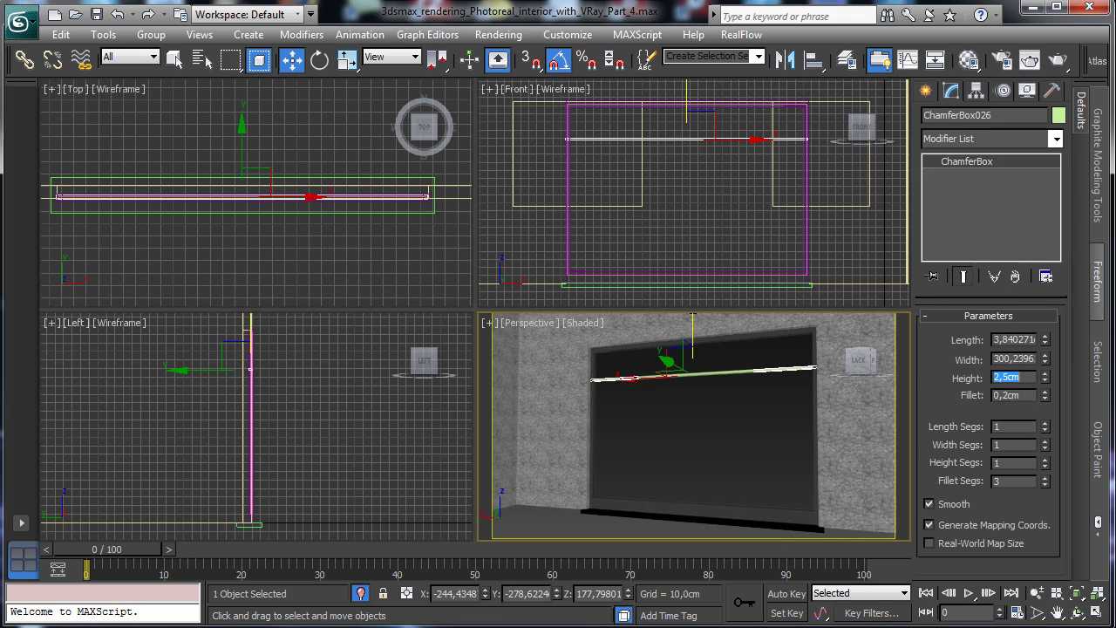
Step: Set the length of the horizontal window bar to 2.5 cm
left_click(1098, 613)
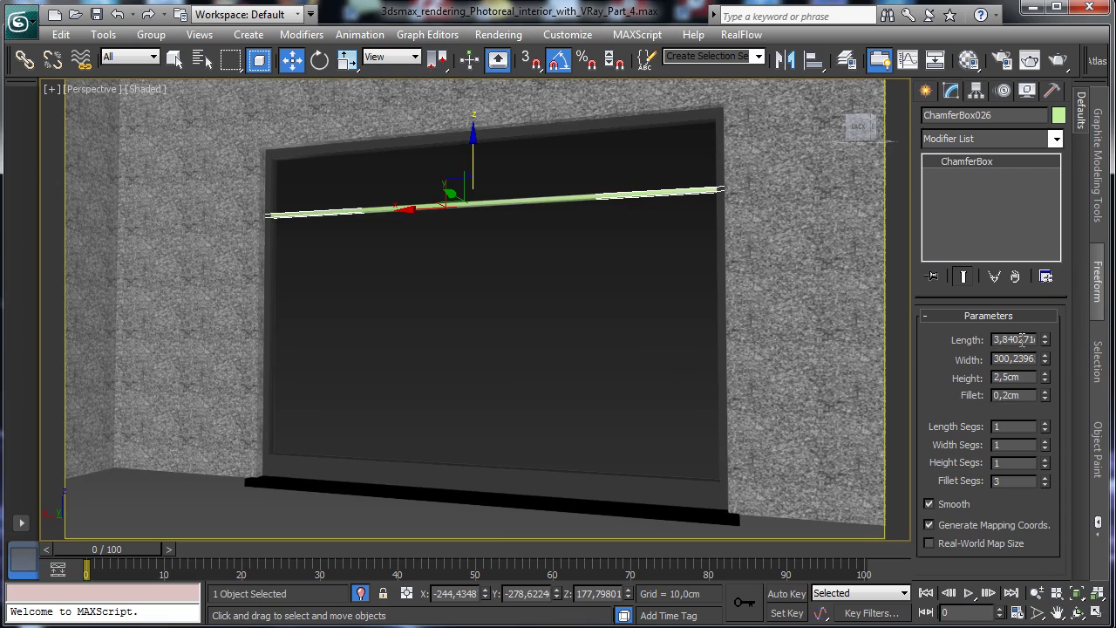
double_click(1019, 339)
type("2,5")
key("Return")
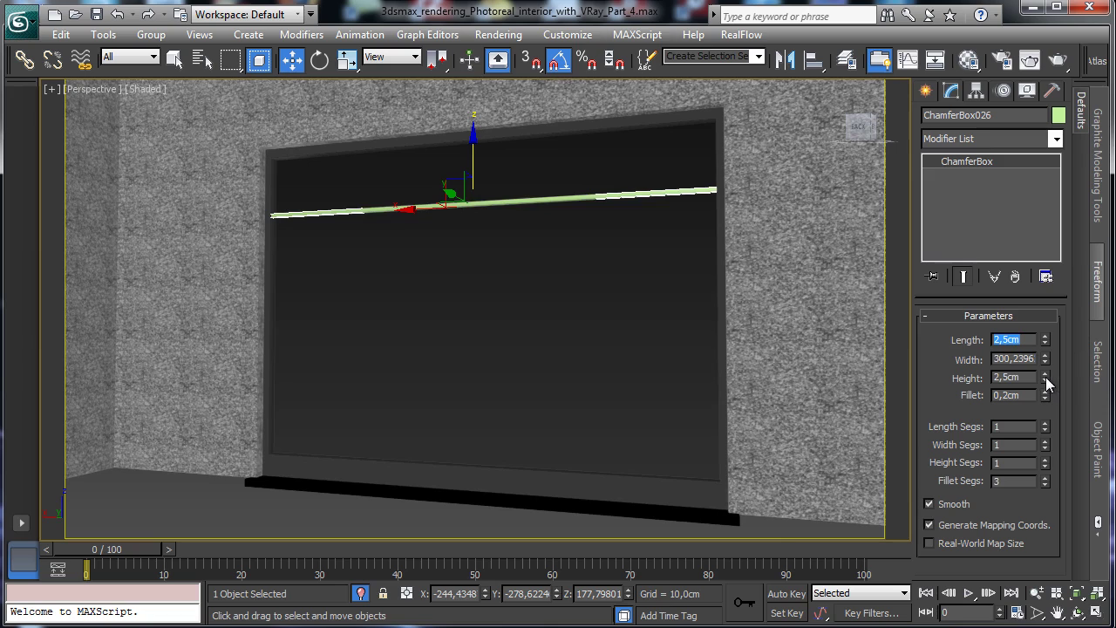
Step: Set the height of the horizontal window bar to 2 cm
left_click_drag(1046, 381, 1038, 405)
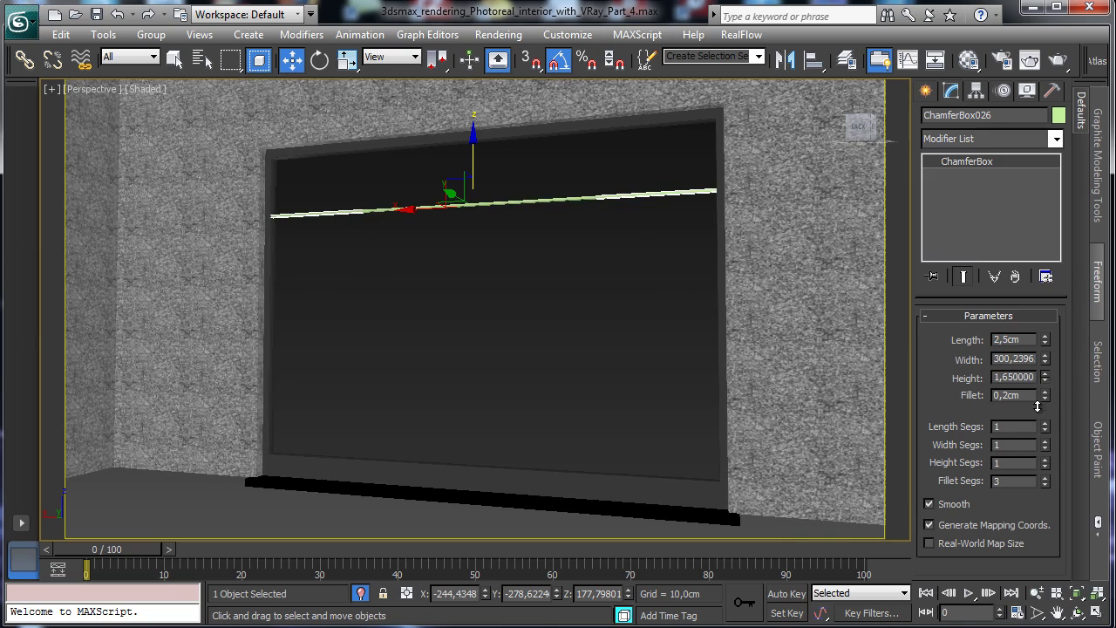
double_click(1013, 377)
type("21cm")
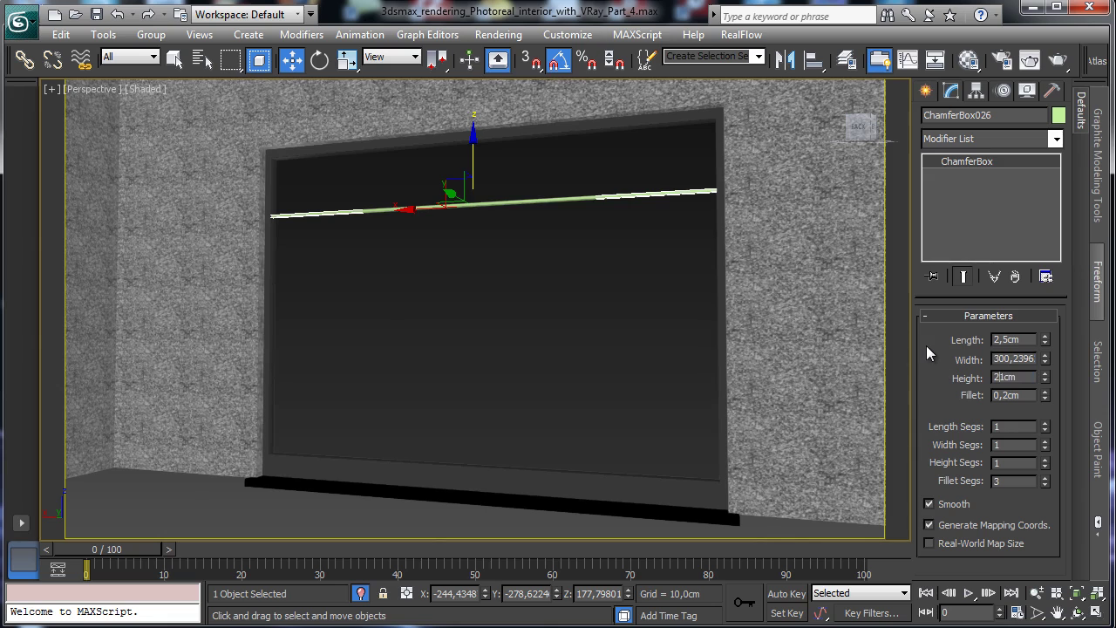
key("Return")
type("2")
key("Return")
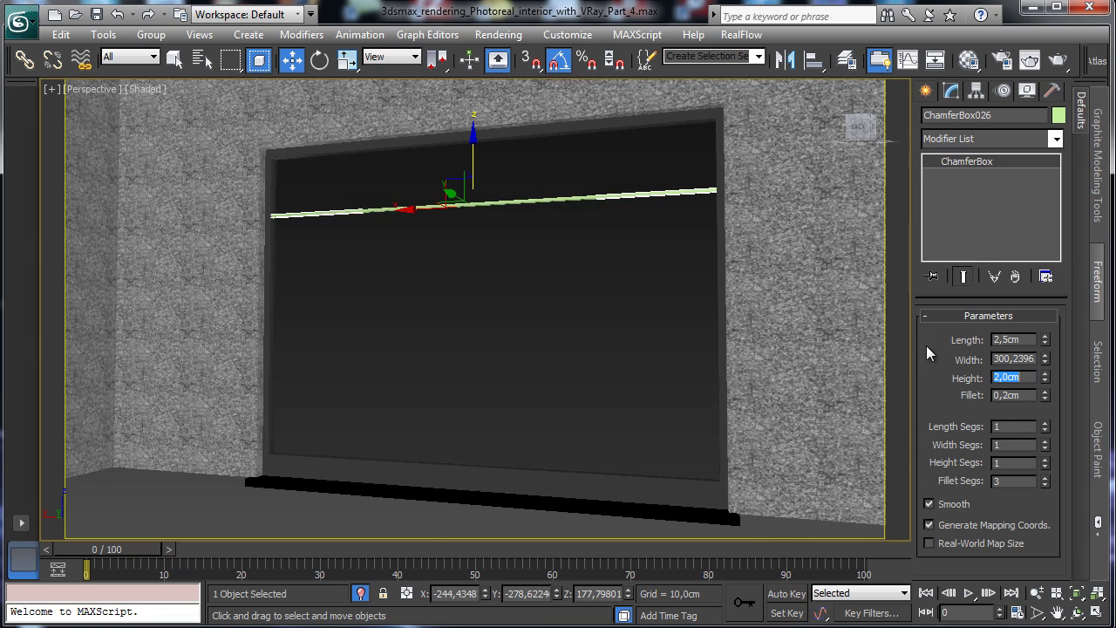
Step: Sample the Windows metal material from the window frame into an unused material slot and assign it to the horizontal bar
left_click(969, 60)
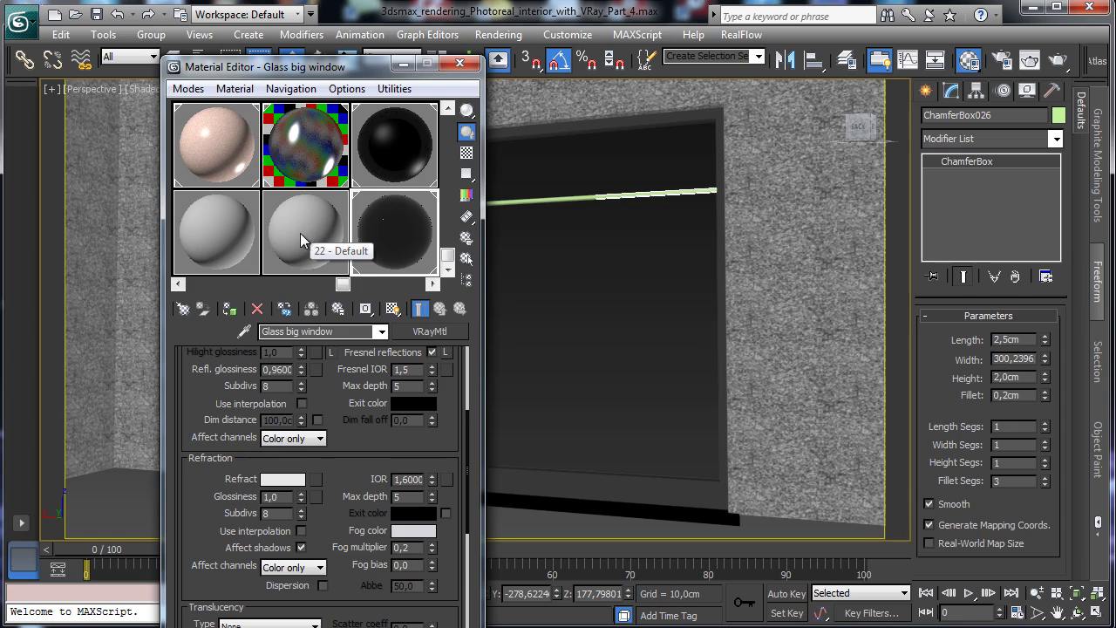
left_click(295, 232)
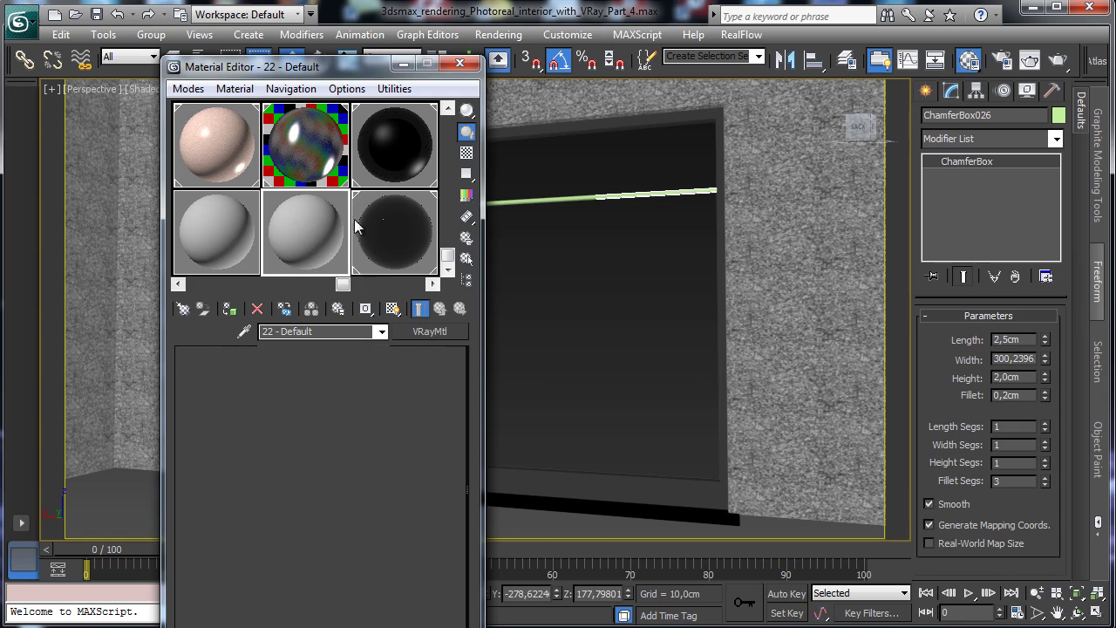
middle_click_drag(329, 186, 239, 187)
left_click(321, 166)
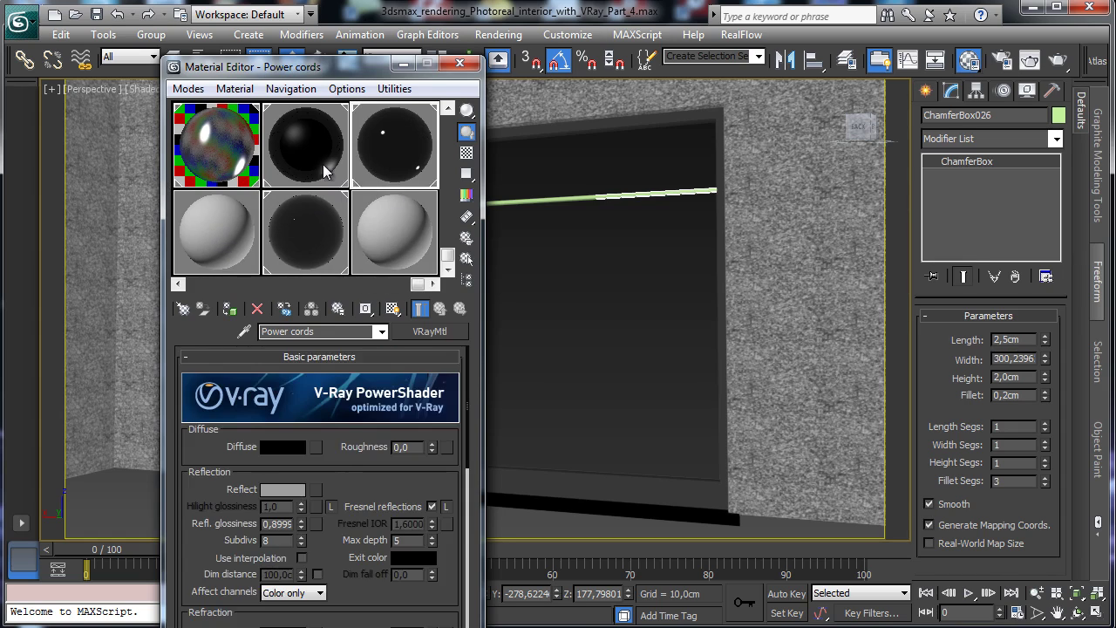
left_click(370, 229)
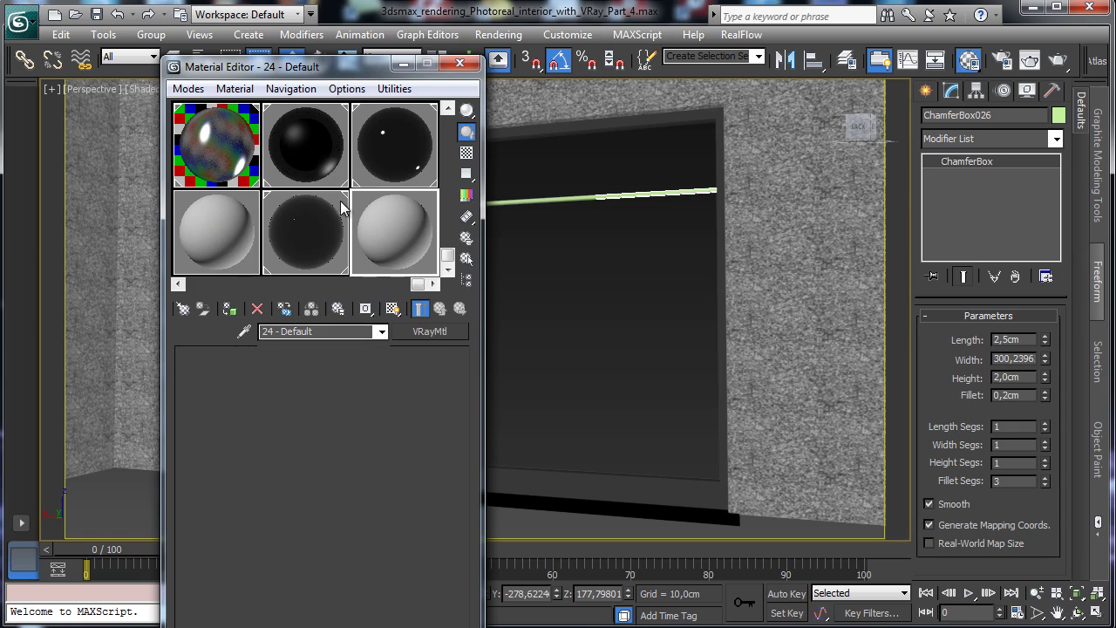
left_click(302, 263)
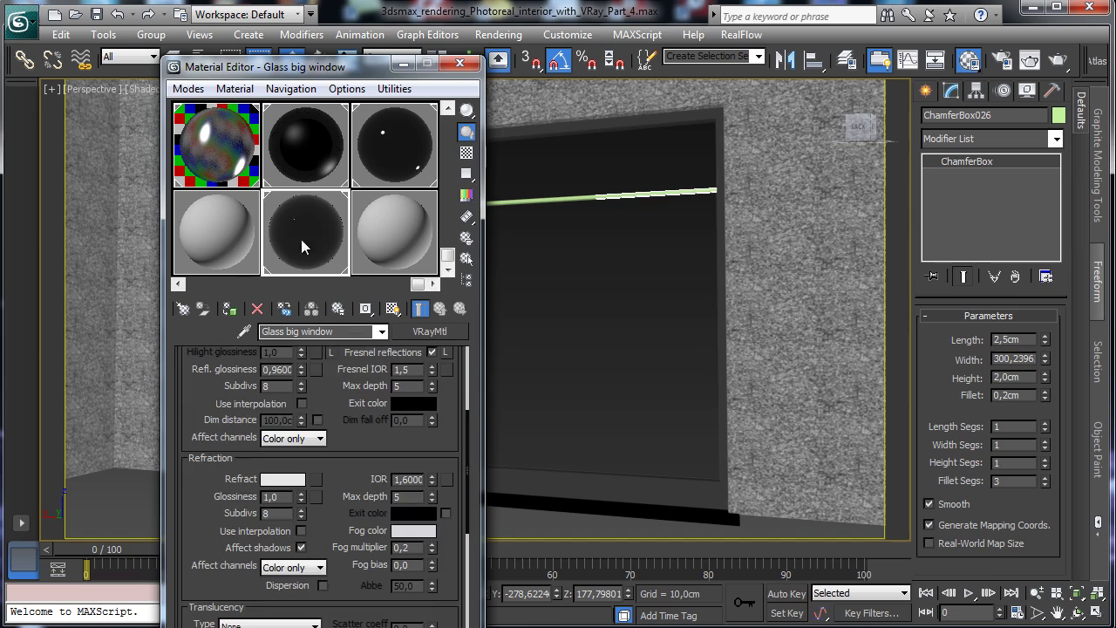
left_click(392, 231)
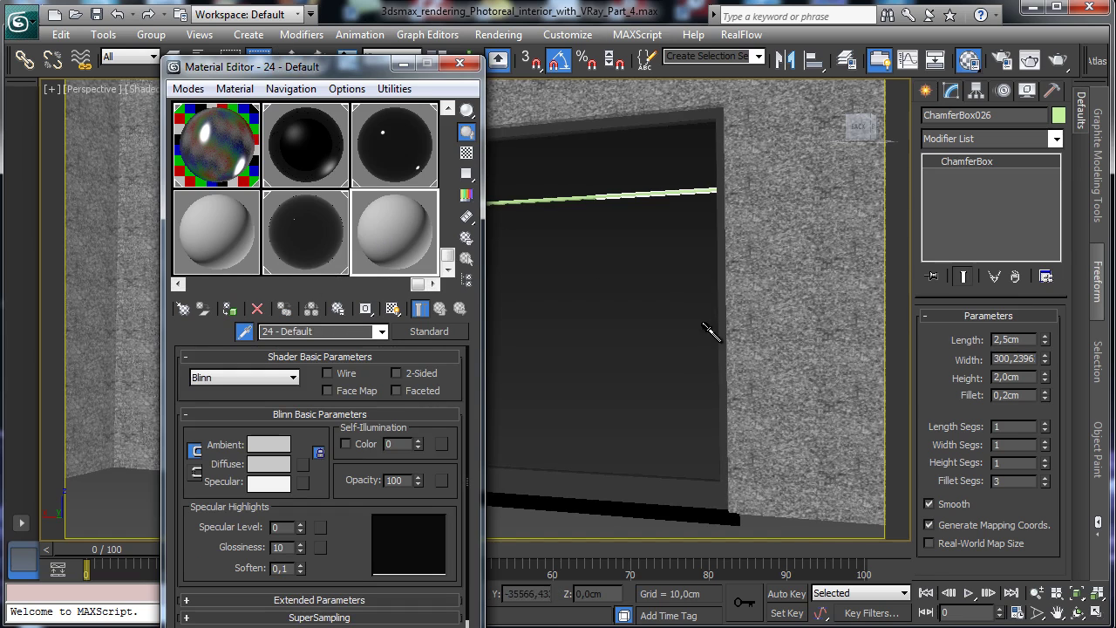
left_click(687, 474)
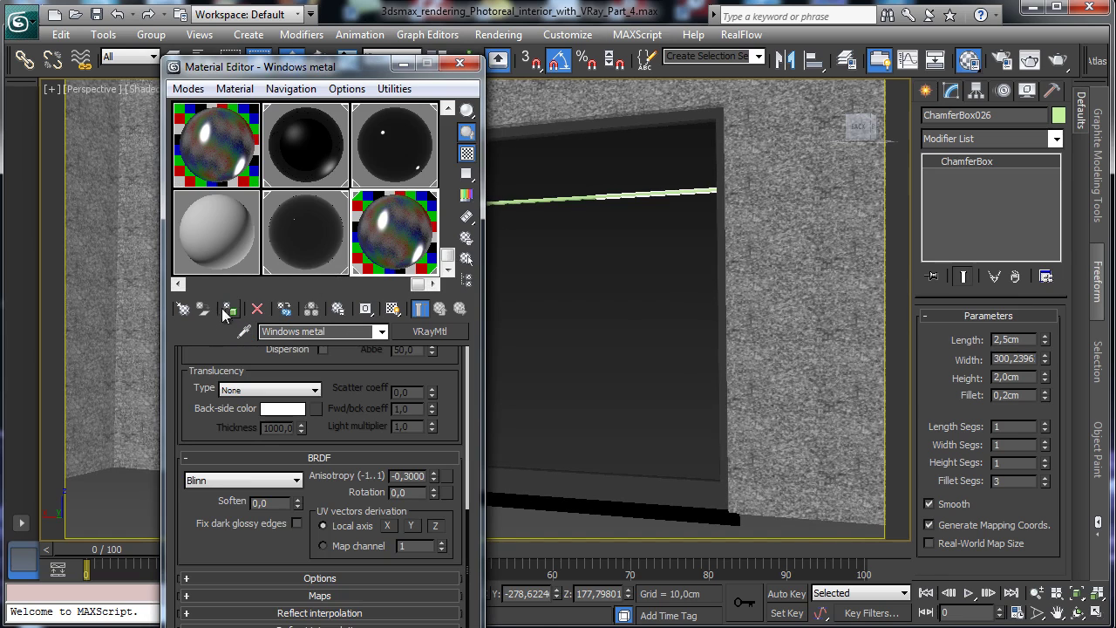
left_click(462, 68)
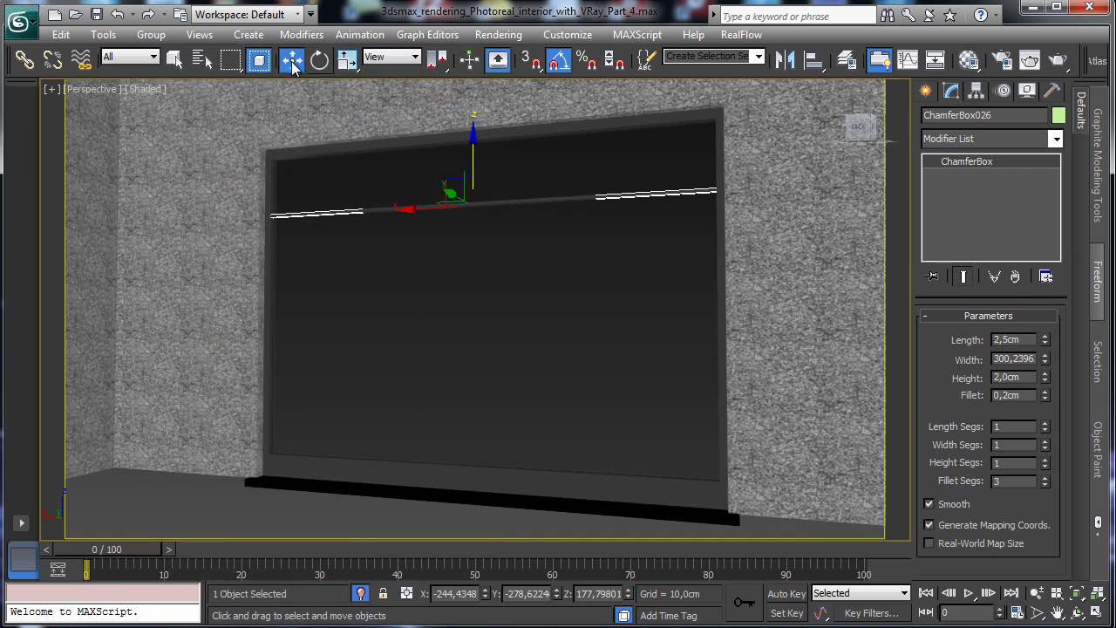
Step: Clone the horizontal bar downward in the front view as three instances spaced about 42 cm apart
left_click(1096, 614)
right_click(643, 242)
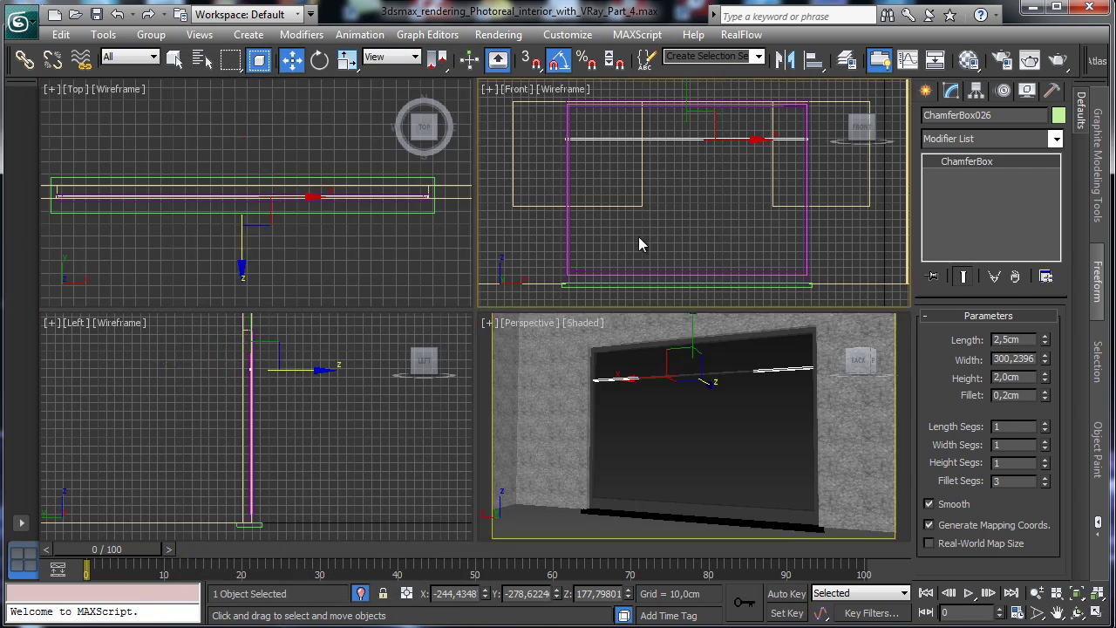
left_click(1096, 613)
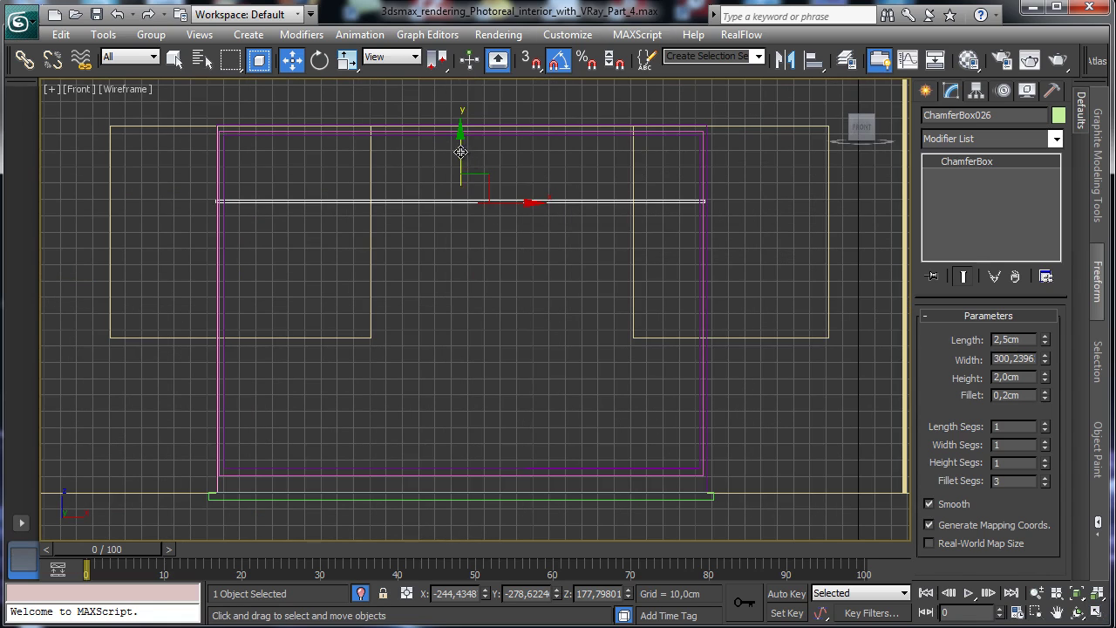
left_click_drag(465, 155, 450, 221, "shift")
left_click(492, 286)
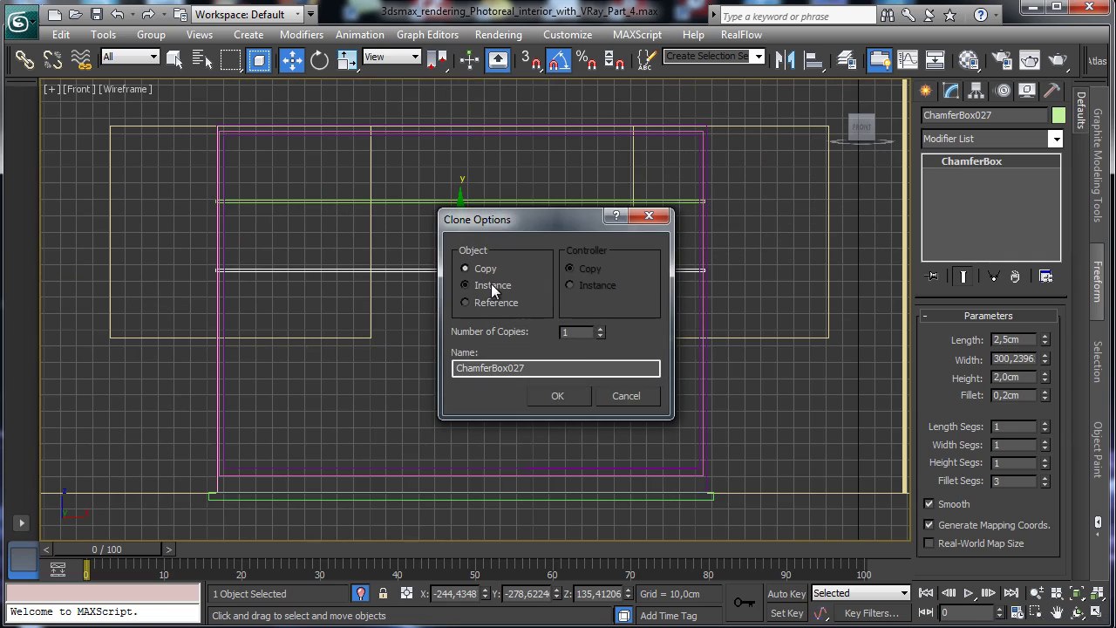
left_click(602, 330)
left_click(602, 330)
left_click(558, 395)
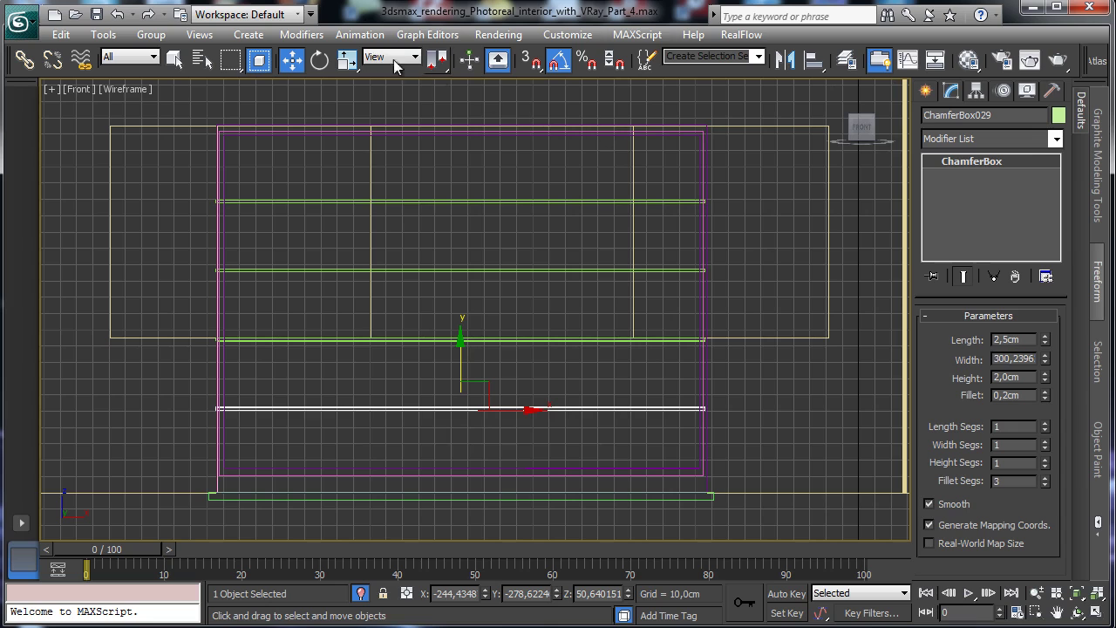
Step: Make an independent copy of the lowest horizontal bar, rotated 90 degrees to form a vertical bar
left_click(319, 60)
mouse_move(504, 362)
left_mouse_down("shift")
mouse_move(515, 383)
mouse_move(596, 403)
left_mouse_up("shift")
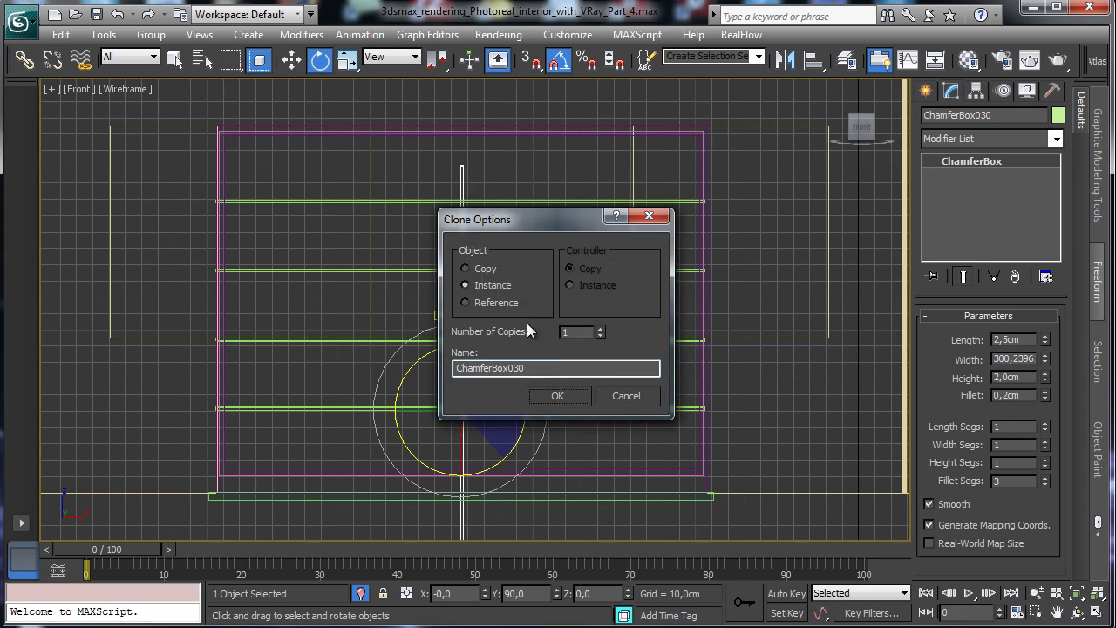
left_click(482, 272)
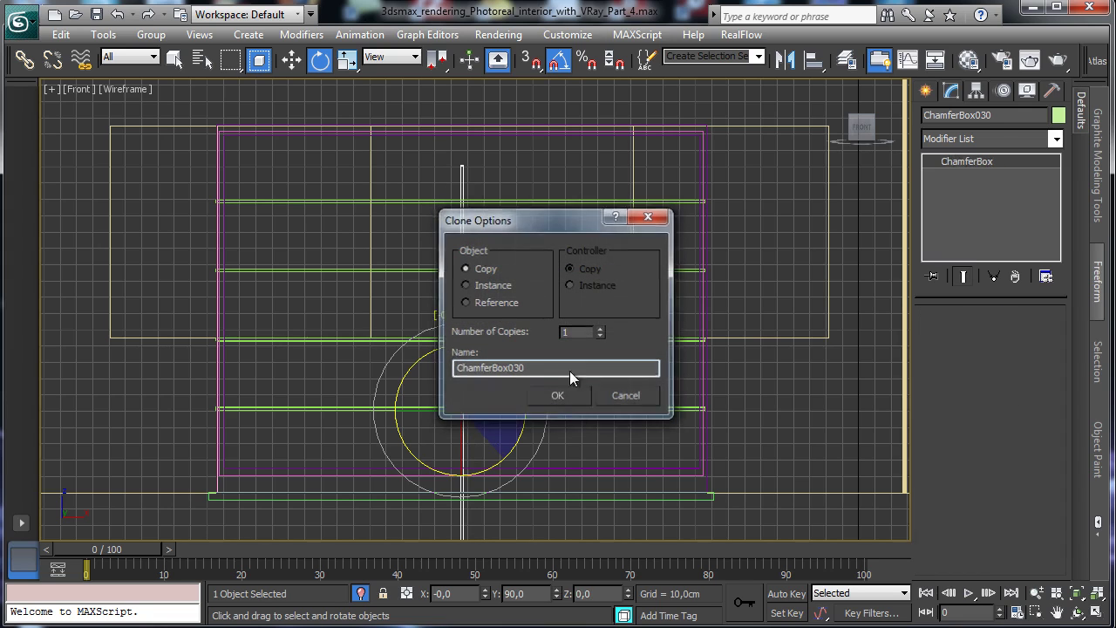
left_click(558, 395)
Step: Move the vertical bar up about 66 cm and about 72 cm along X toward the window's side
left_click(292, 59)
left_click_drag(458, 348, 478, 249)
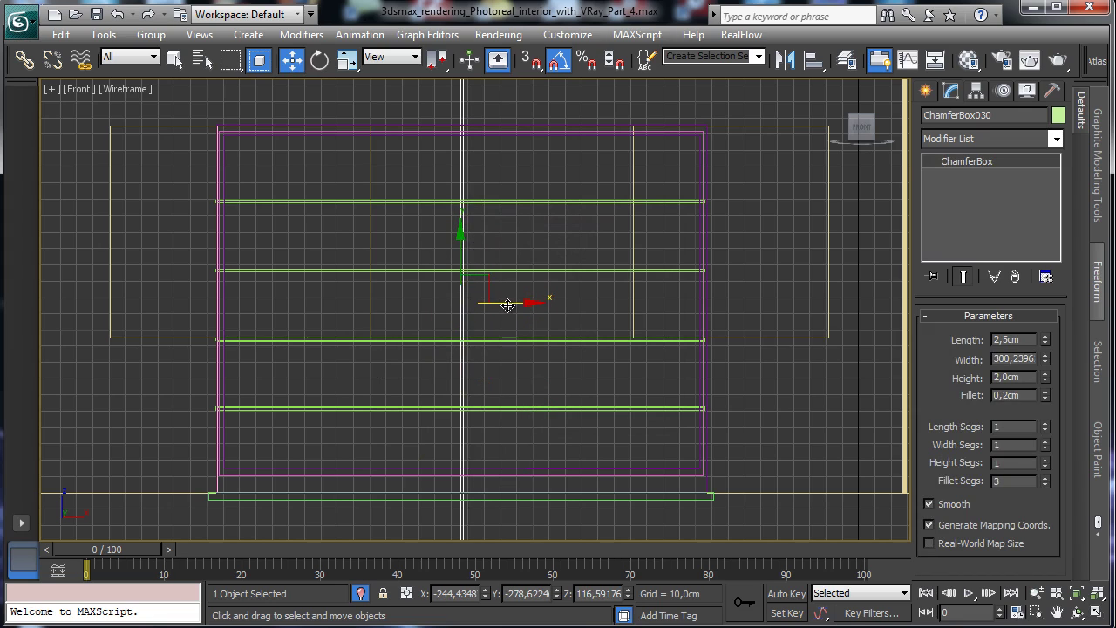
left_click_drag(507, 305, 625, 308)
Step: Shorten the vertical bar's width to about 232 cm and lower it about 5 cm to fit the window's height
double_click(1025, 358)
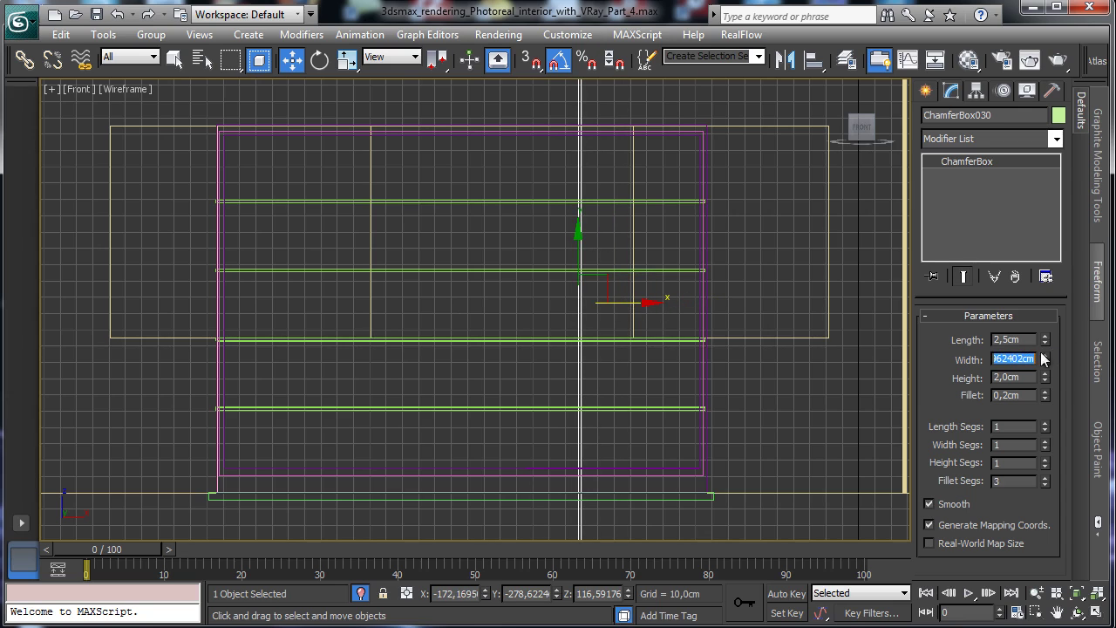
left_click_drag(1047, 363, 1047, 375)
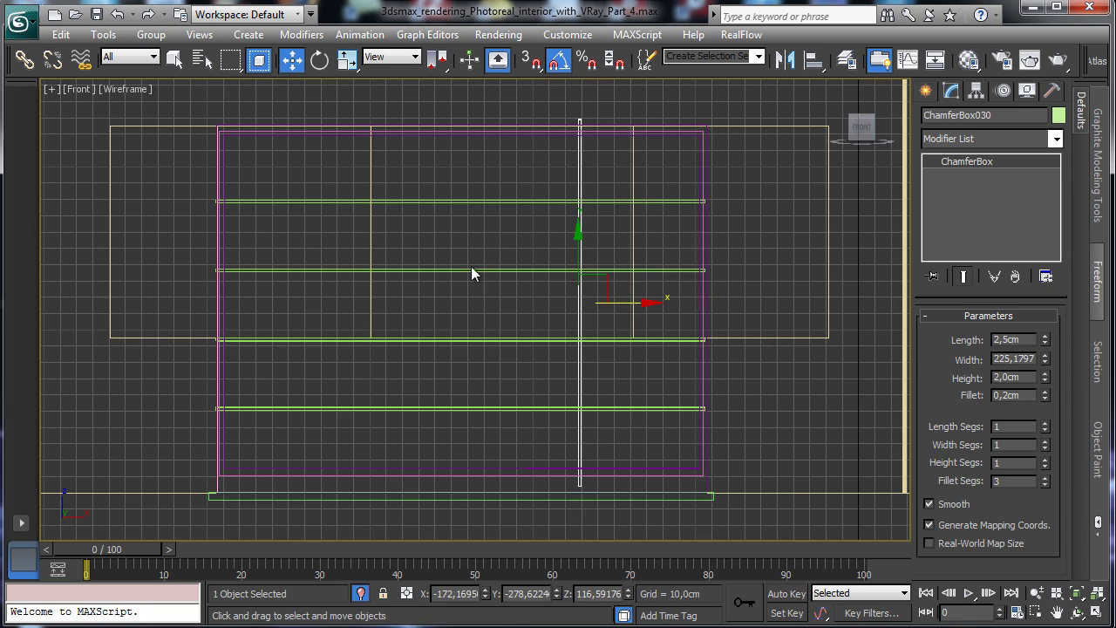
left_click_drag(579, 253, 580, 263)
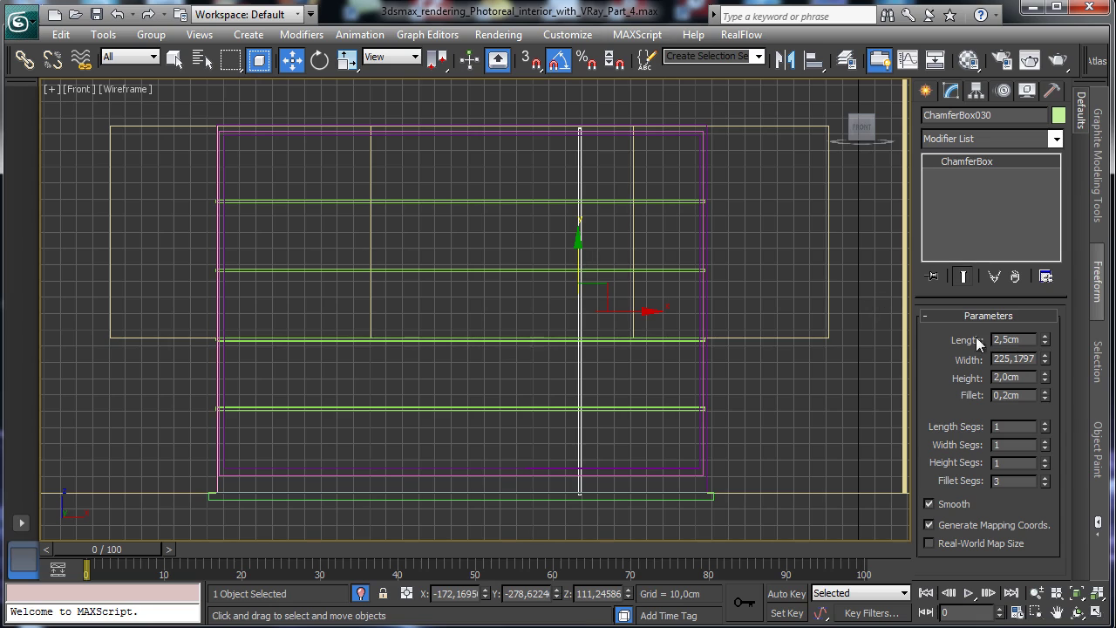
left_click_drag(1045, 358, 1045, 350)
Step: Set the vertical bar's height and length to 4 cm each
double_click(1027, 378)
type("4")
key("Return")
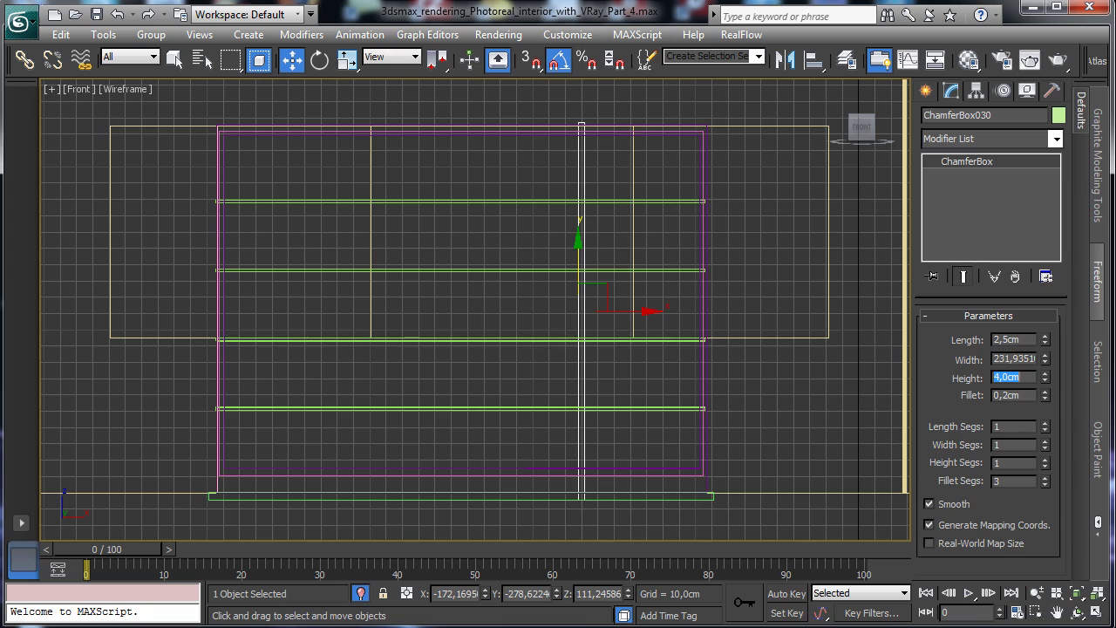
double_click(1029, 339)
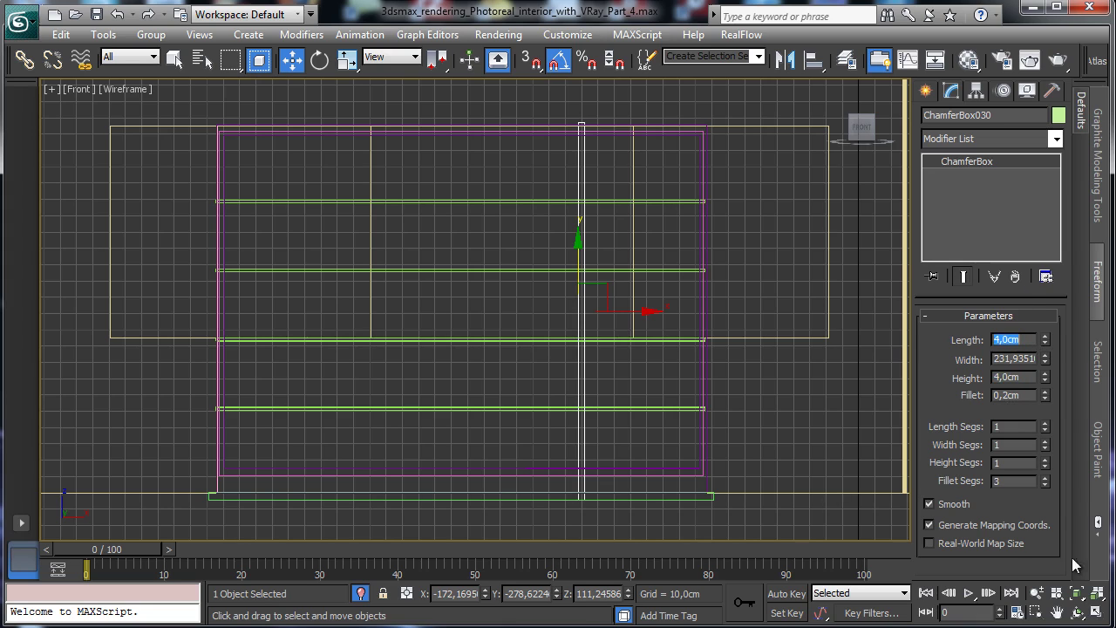
Step: Set the vertical bar's length to 6 cm after comparing it with the frame in the top and perspective views
left_click(1096, 613)
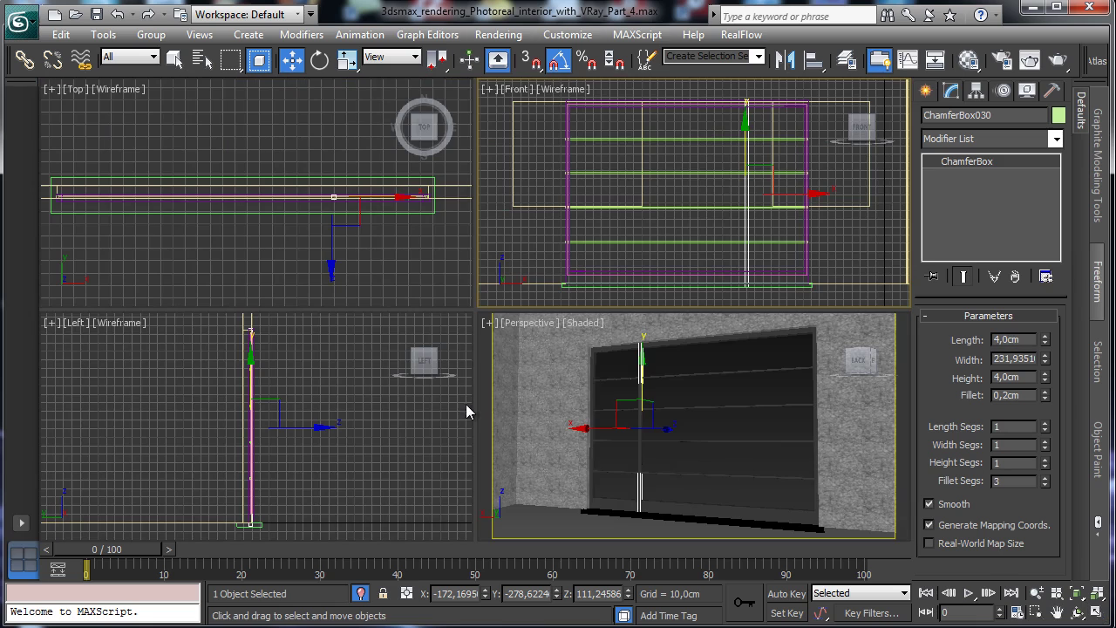
right_click(404, 257)
left_click(1037, 613)
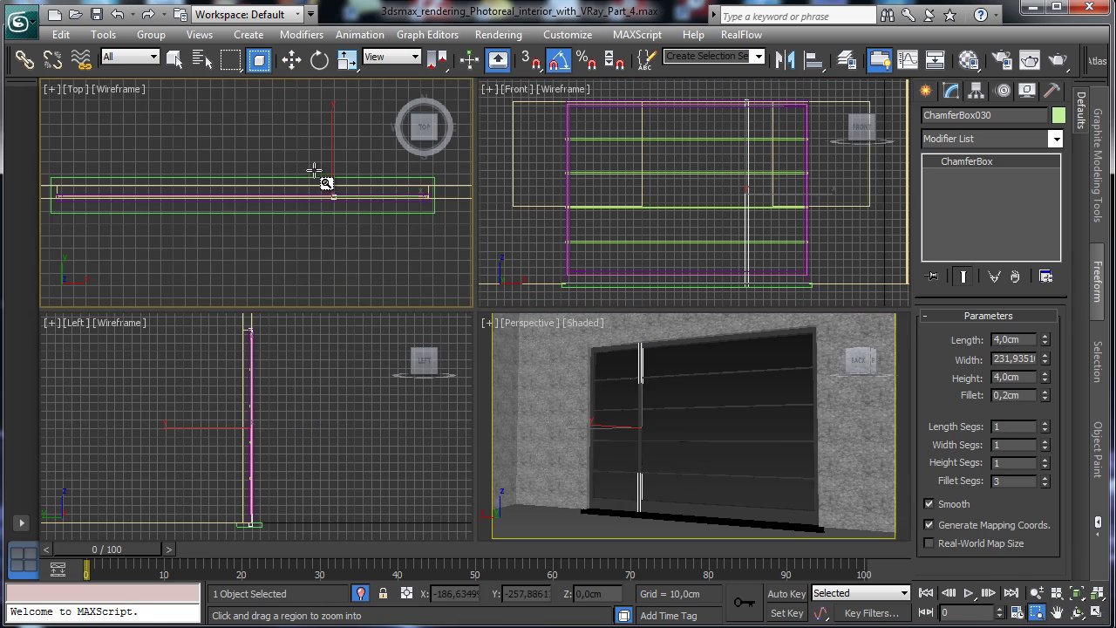
left_click_drag(324, 179, 359, 210)
right_click(843, 436)
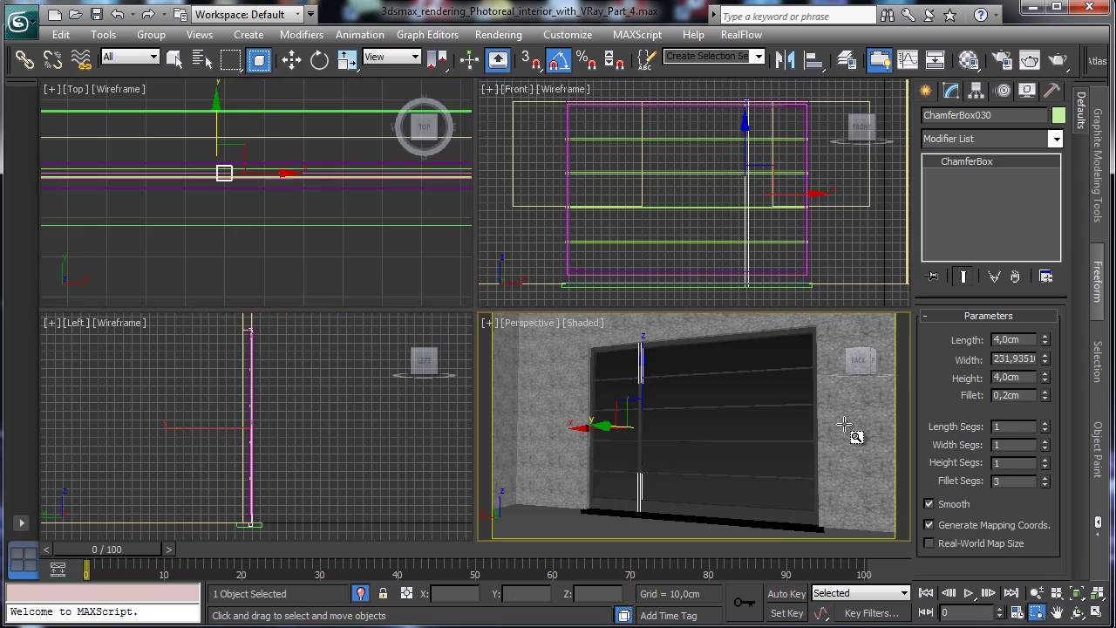
left_click(1097, 613)
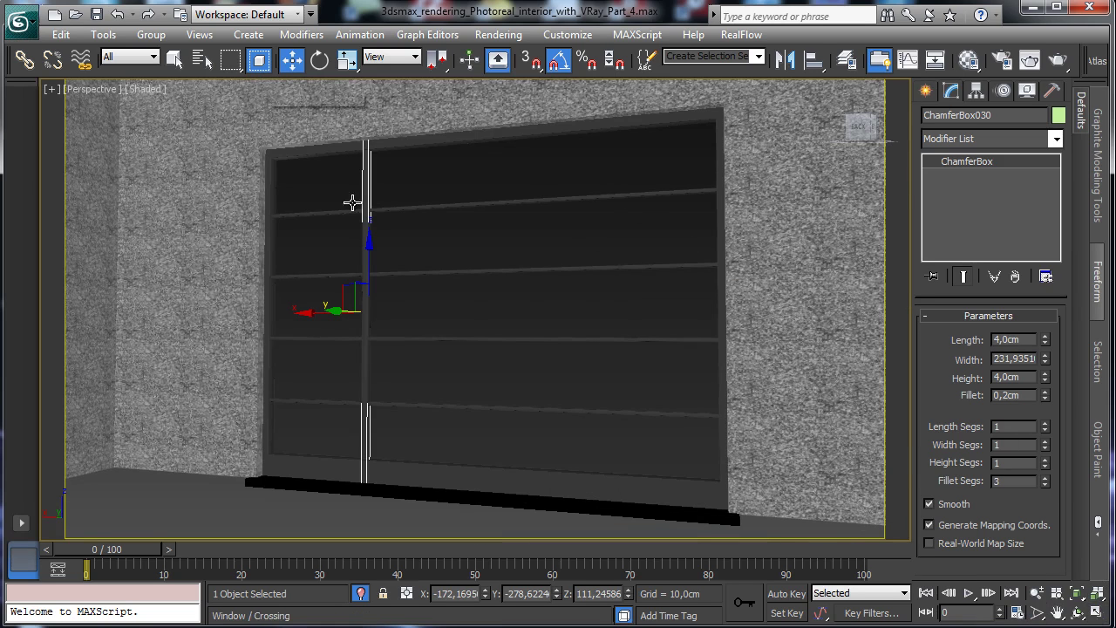
left_click(470, 309)
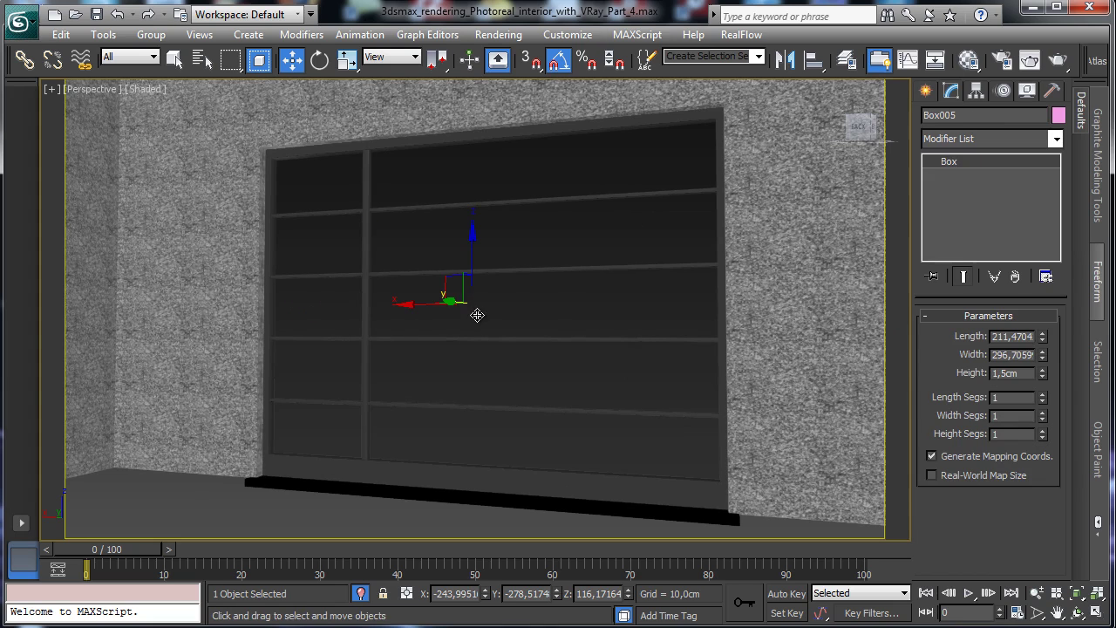
left_click(364, 294)
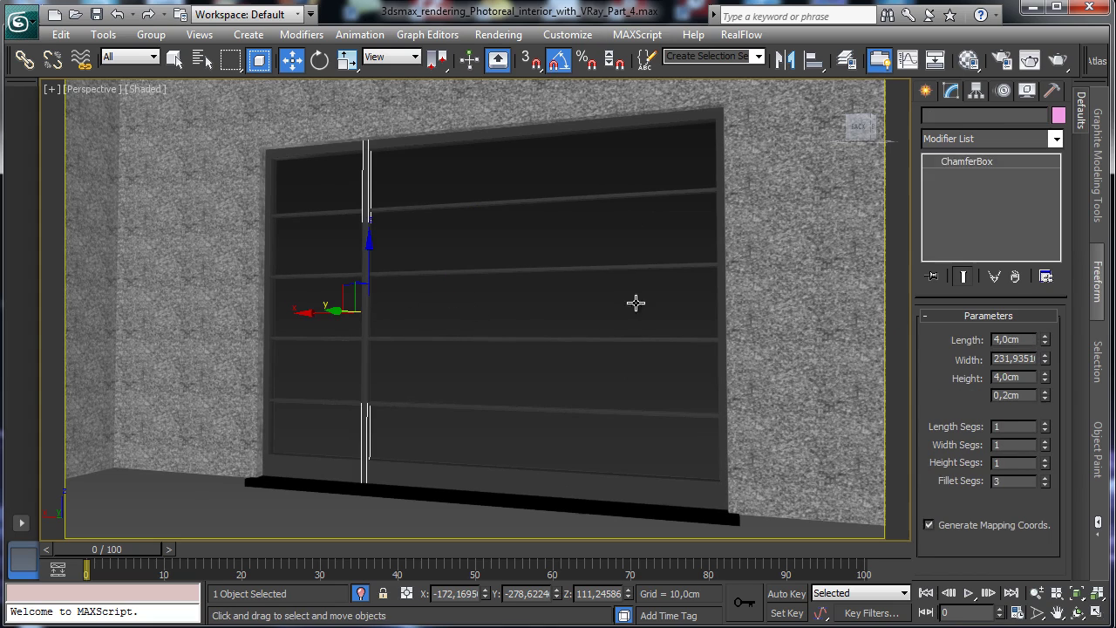
left_click(1028, 340)
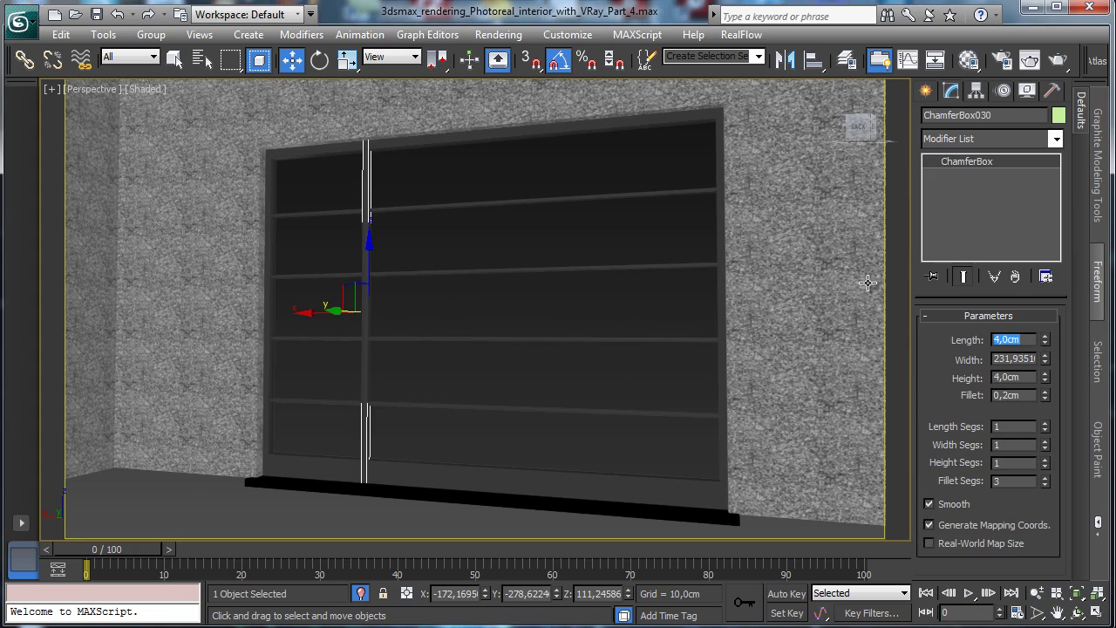
type("6")
key("Return")
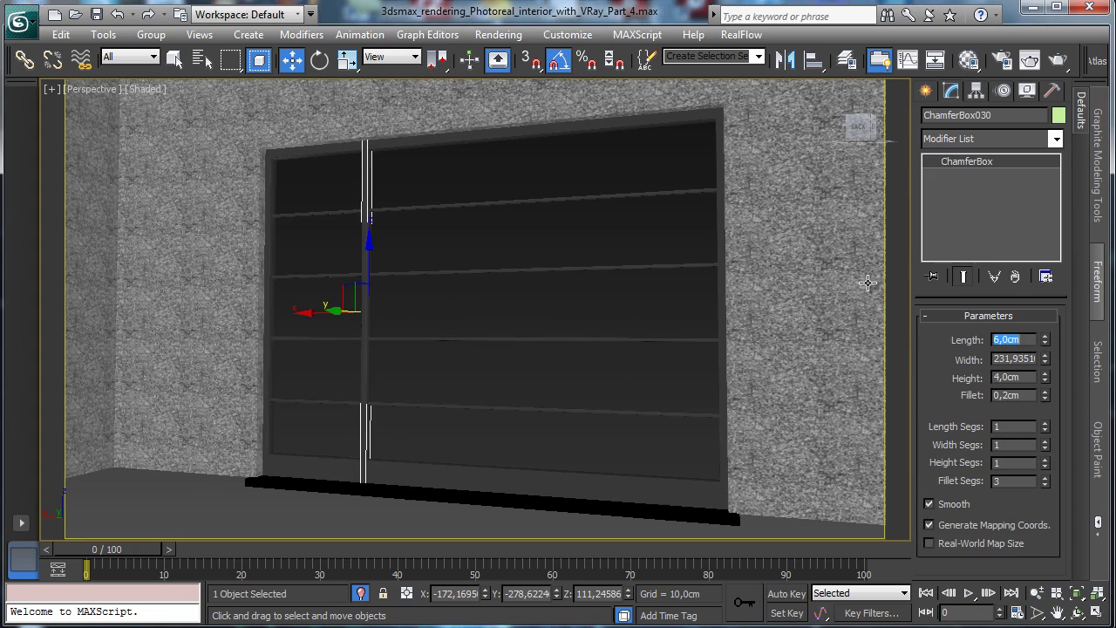
Step: Set the height of the vertical window bar to 3 cm
left_click(589, 314)
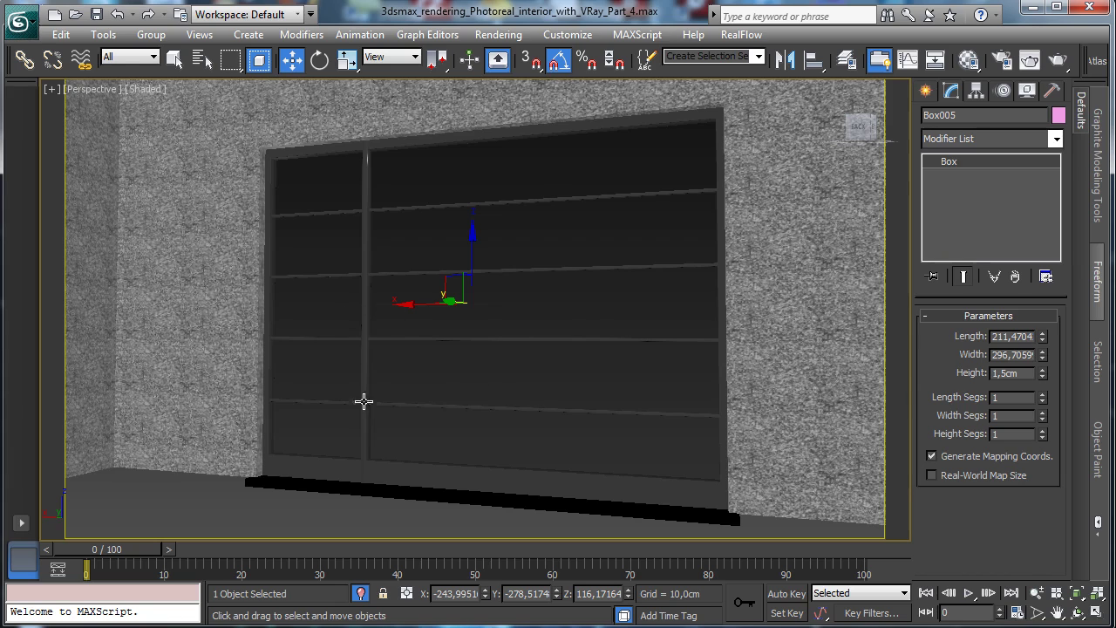
left_click(364, 322)
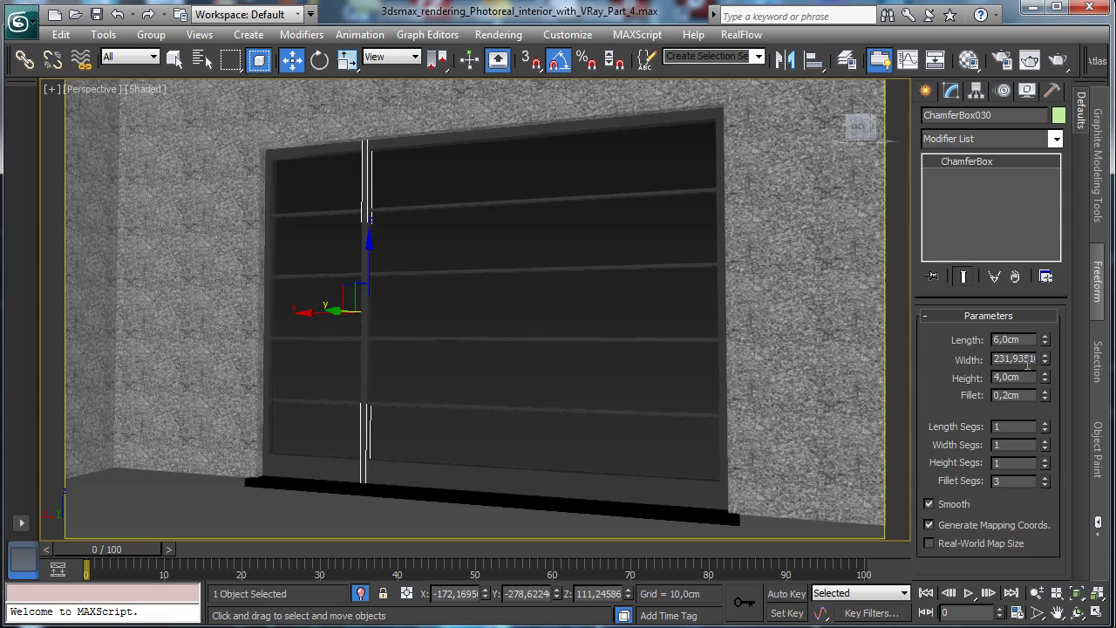
type("3")
key("Return")
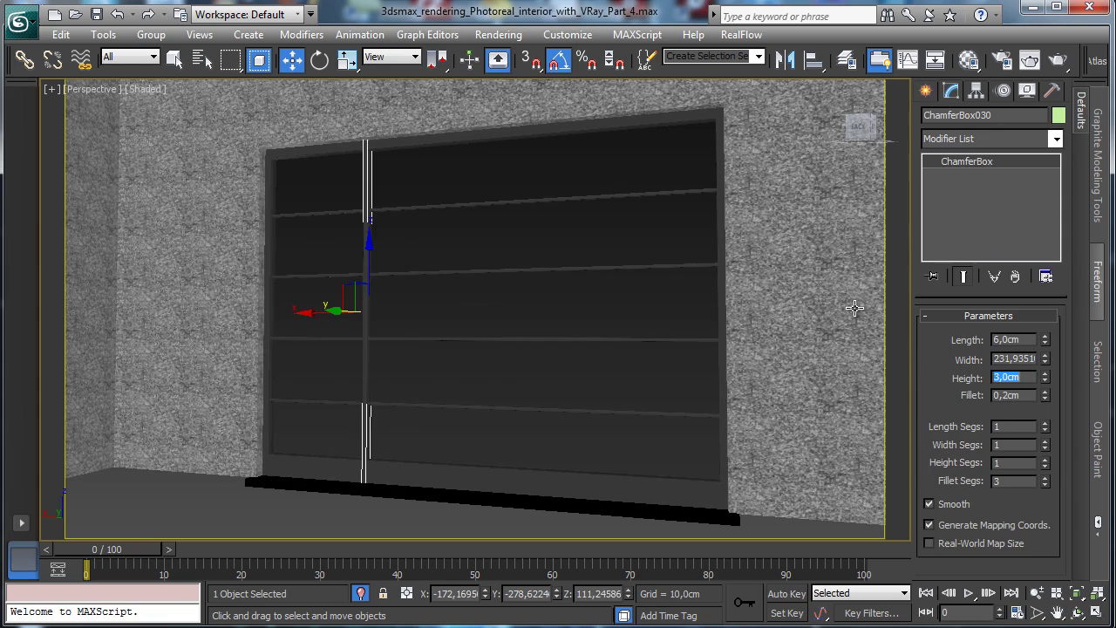
Step: Set the vertical window bar's length to 7 cm and return to the four-viewport layout
left_click(1016, 340)
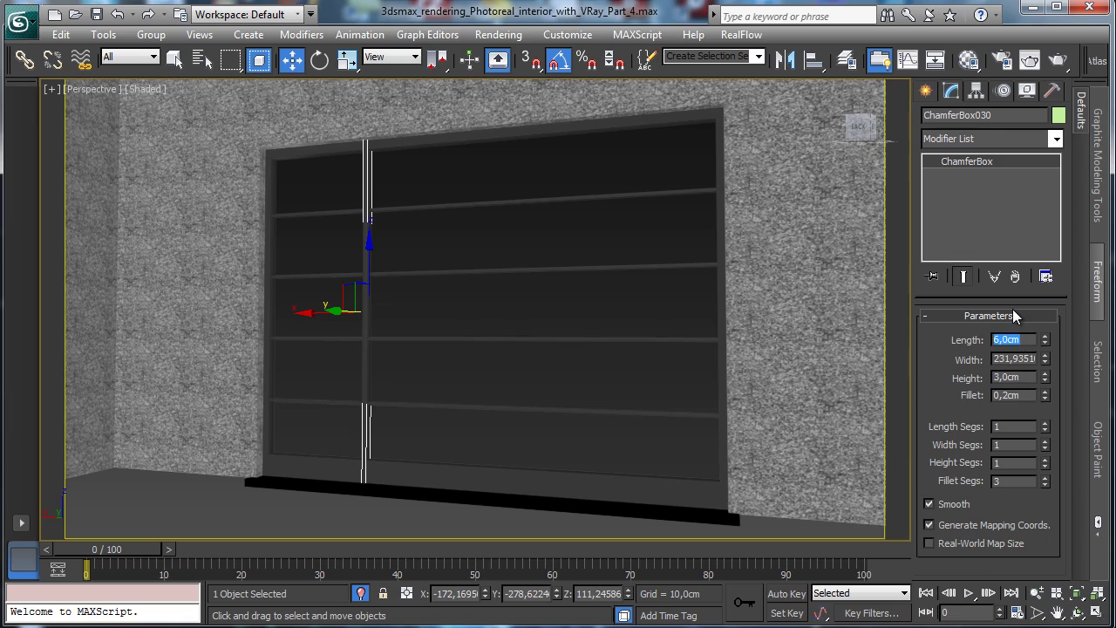
type("7")
key("Return")
left_click(488, 371)
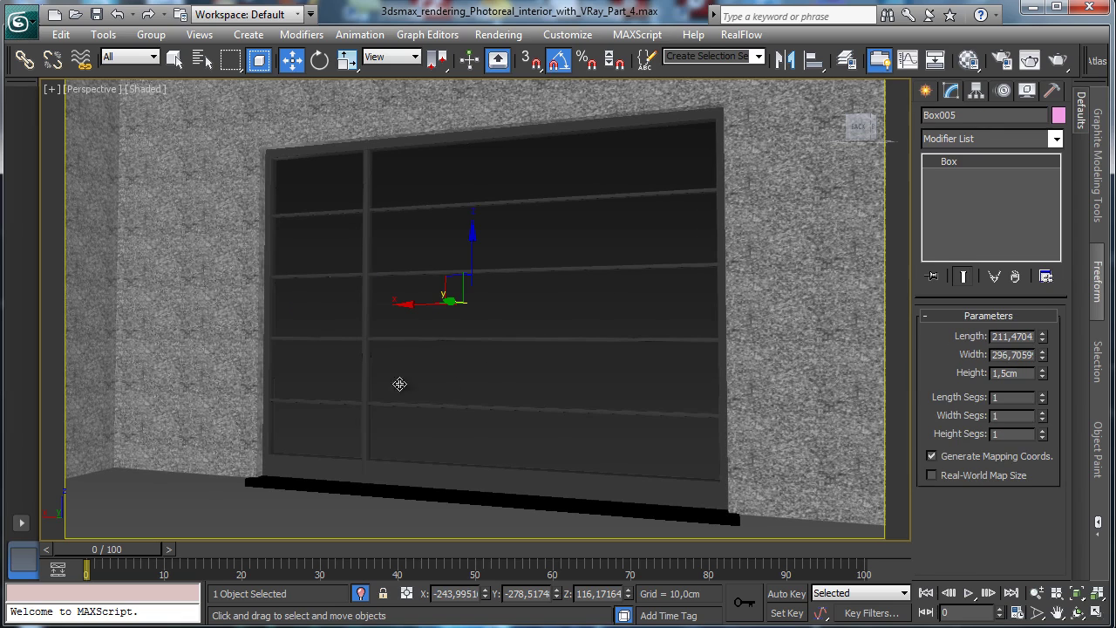
left_click(362, 382)
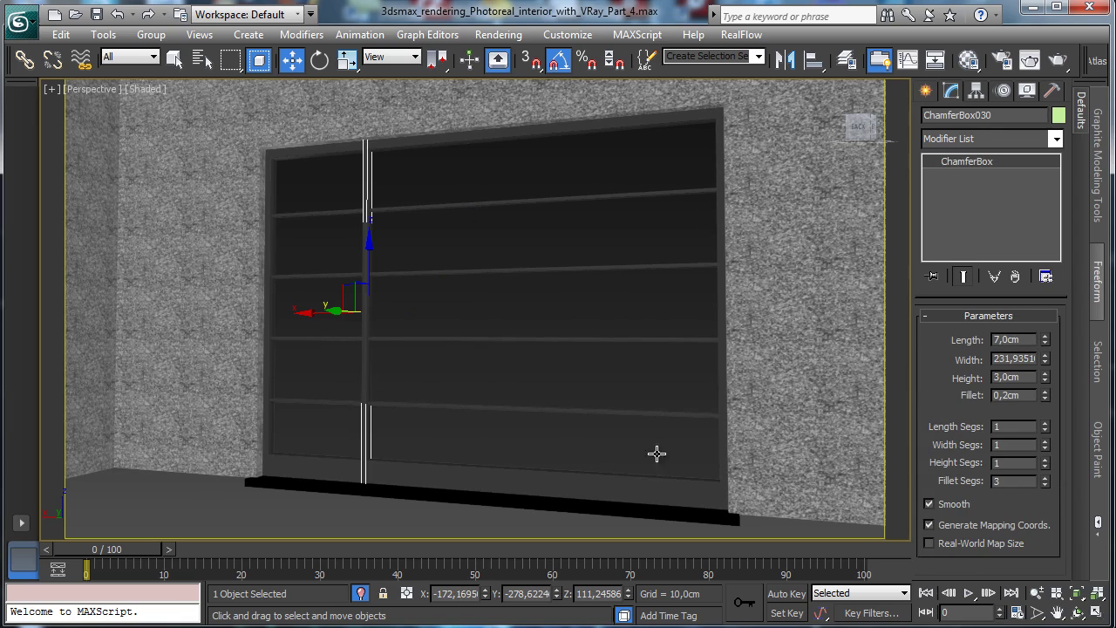
left_click(1097, 613)
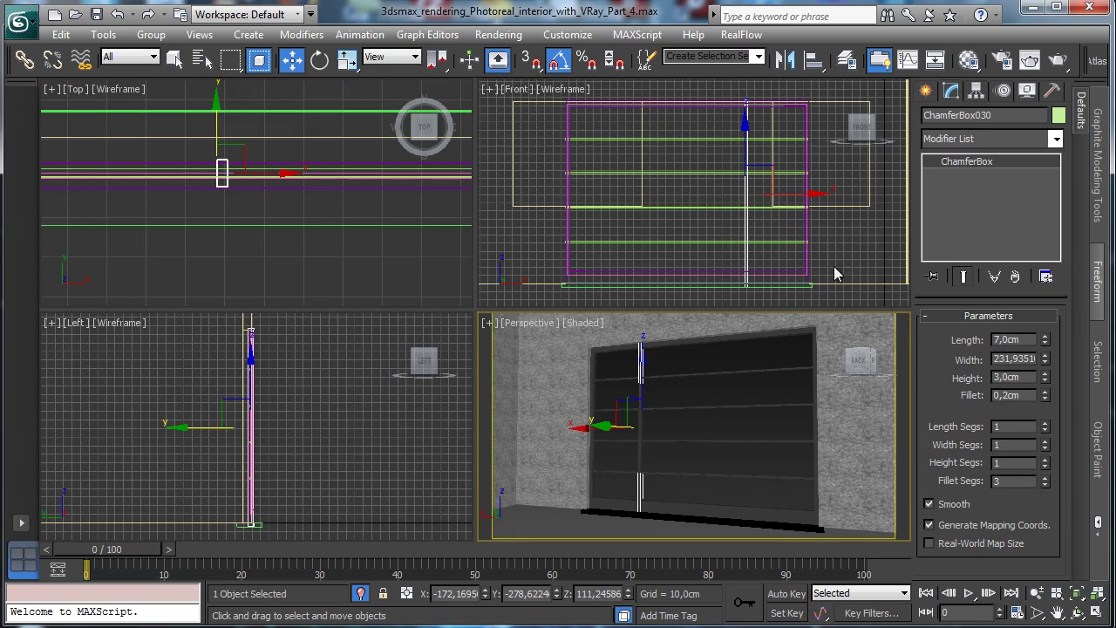
Step: Copy the vertical window bar along X to the opposite side of the window in the front view and fine-tune its position
right_click(835, 275)
left_click(1097, 613)
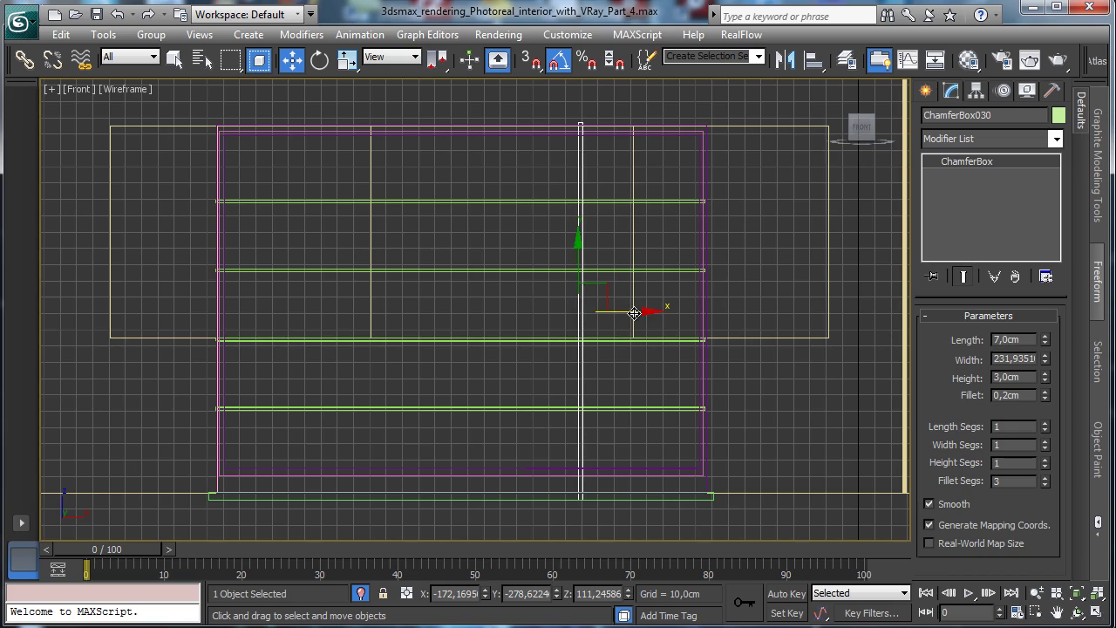
left_click_drag(634, 312, 397, 317, "shift")
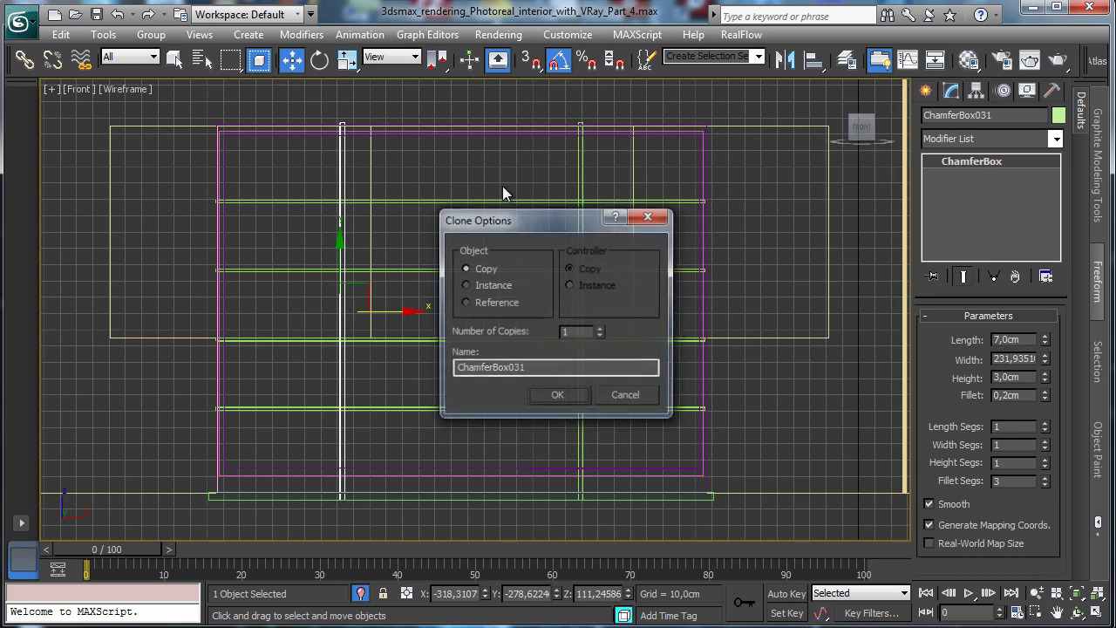
left_click(564, 398)
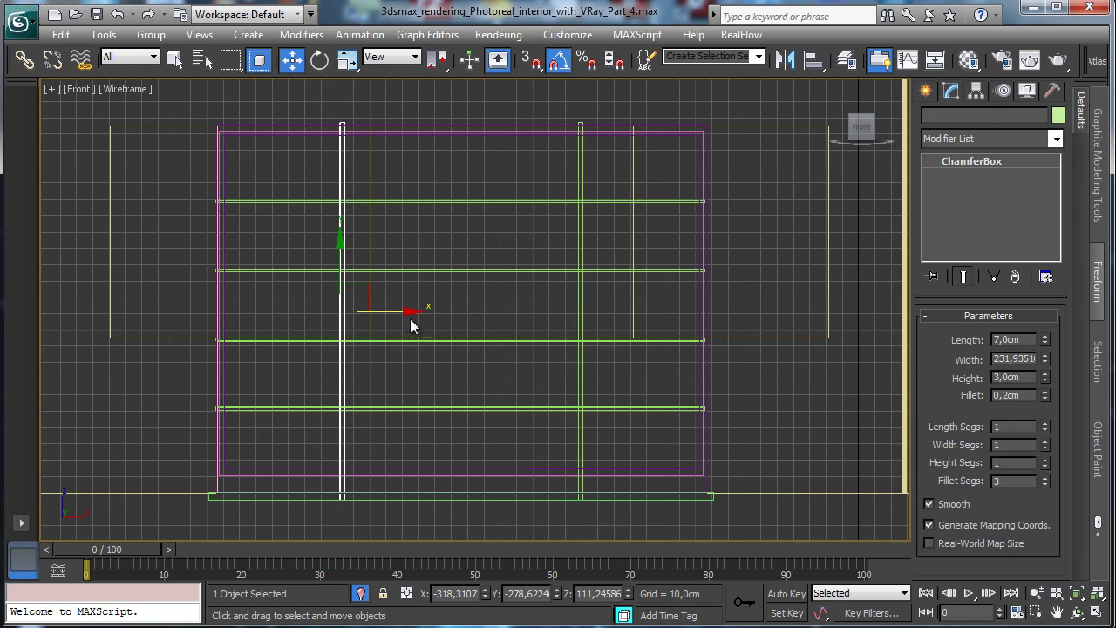
left_click_drag(398, 311, 404, 311)
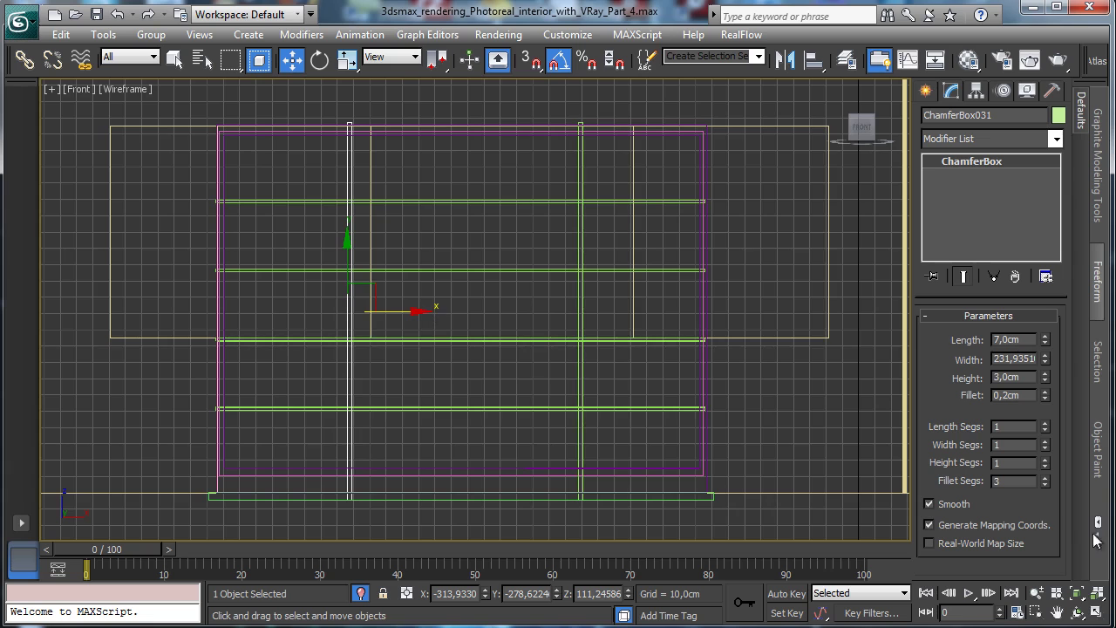
left_click(1097, 613)
Step: Show the VRayPhysicalCamera002 view, exit isolation so the whole room is displayed, and save the scene
left_click(530, 324)
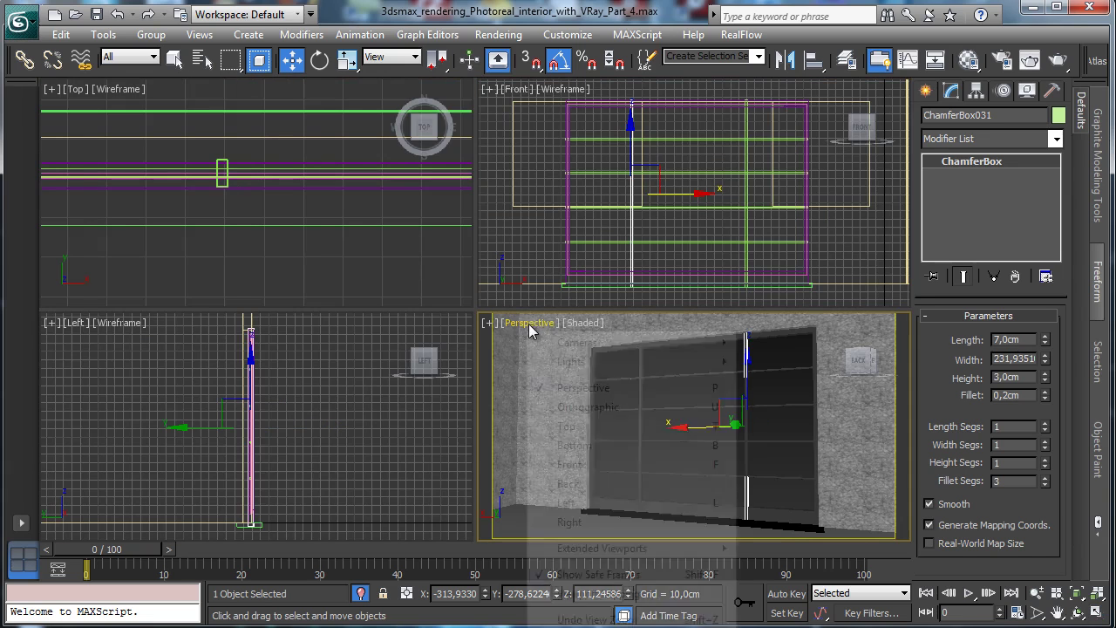
mouse_move(551, 347)
left_click(784, 361)
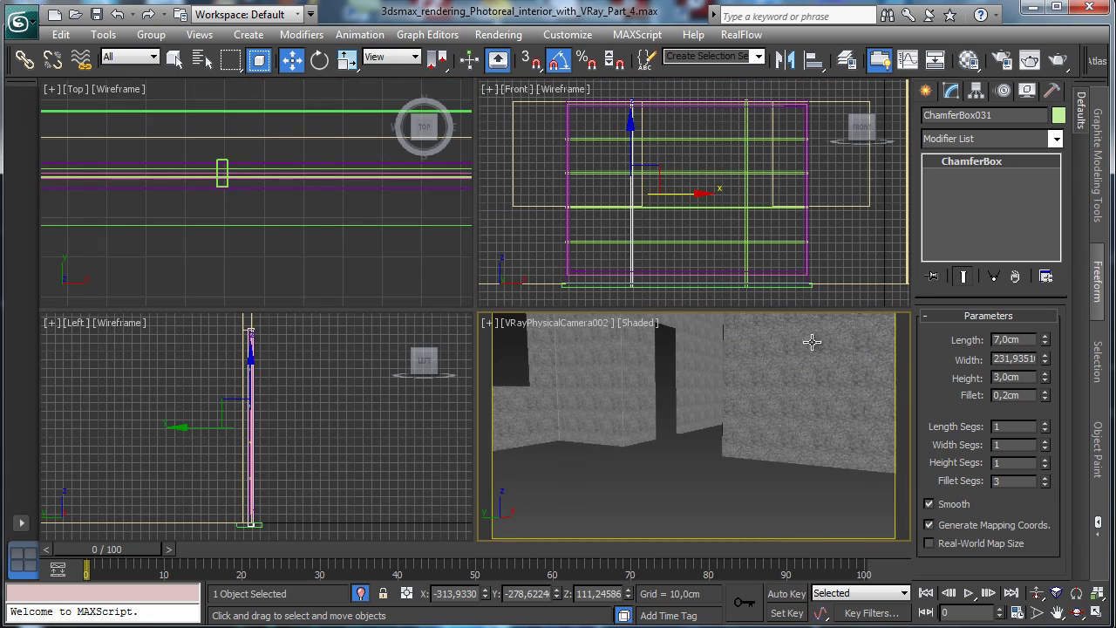
left_click(362, 593)
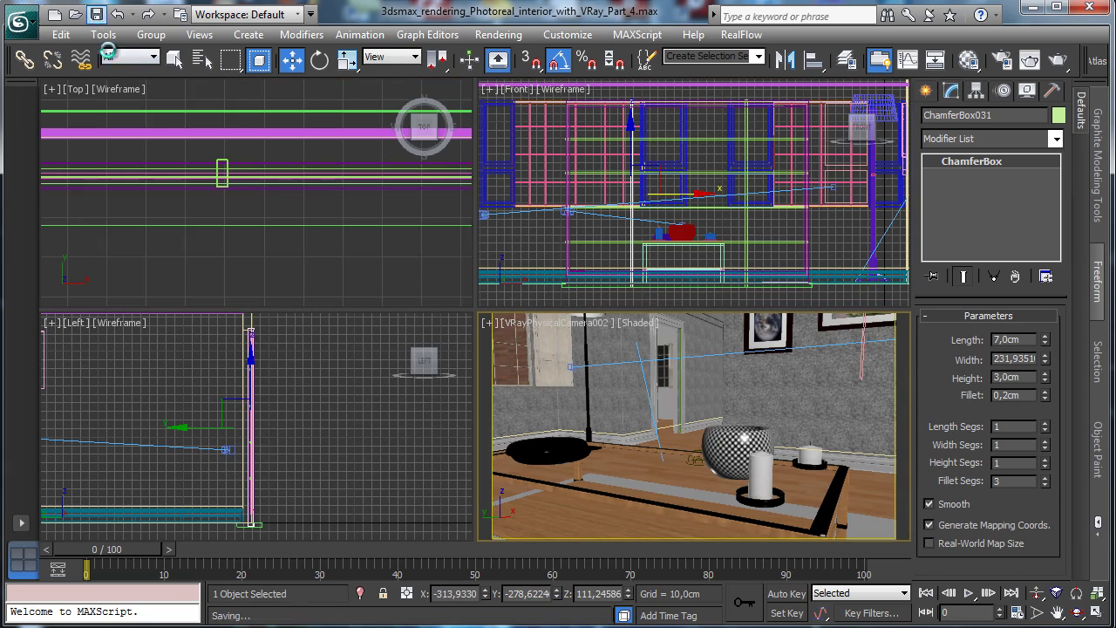
Step: Set the render output width to 650 and render the VRayPhysicalCamera002 view, clearing the render windows once checked
left_click(1001, 62)
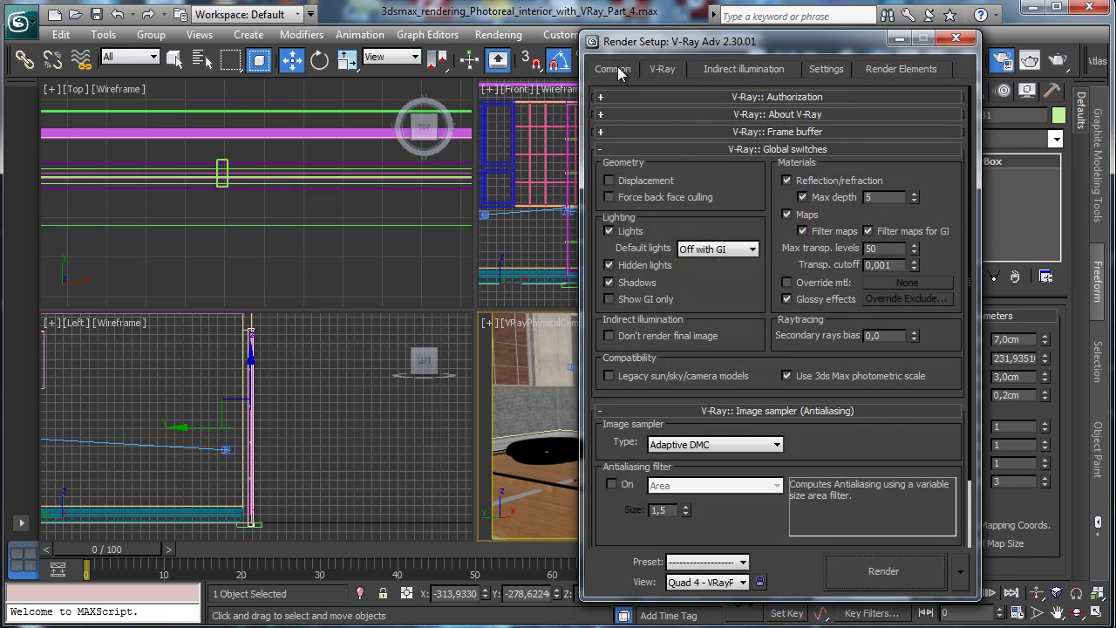
left_click(615, 69)
double_click(742, 314)
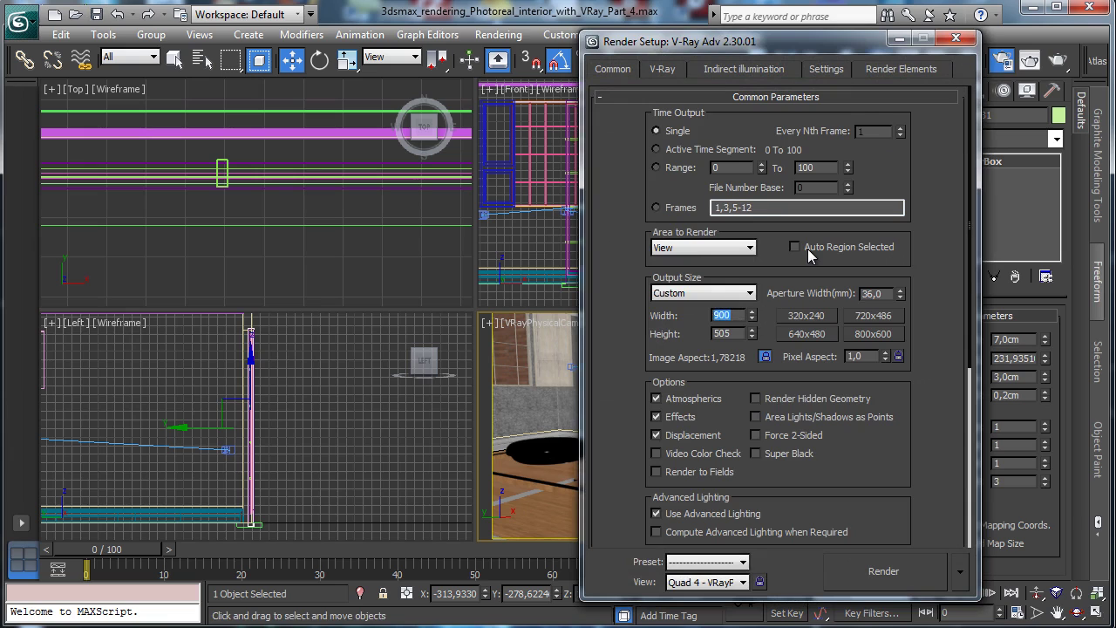
type("650")
key("Return")
left_click(878, 571)
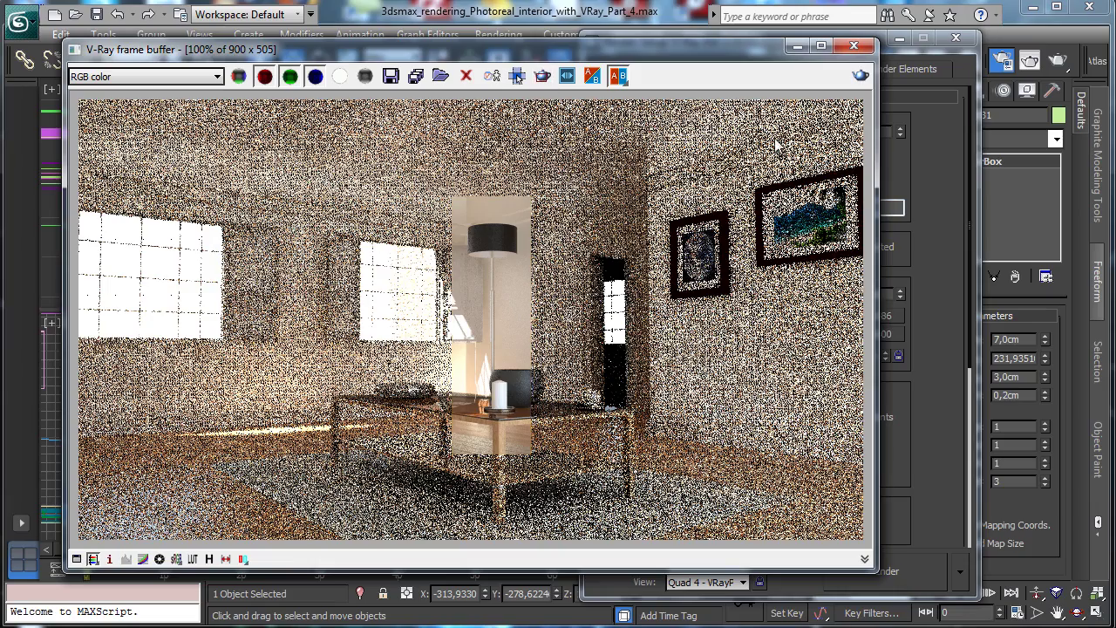
left_click(861, 76)
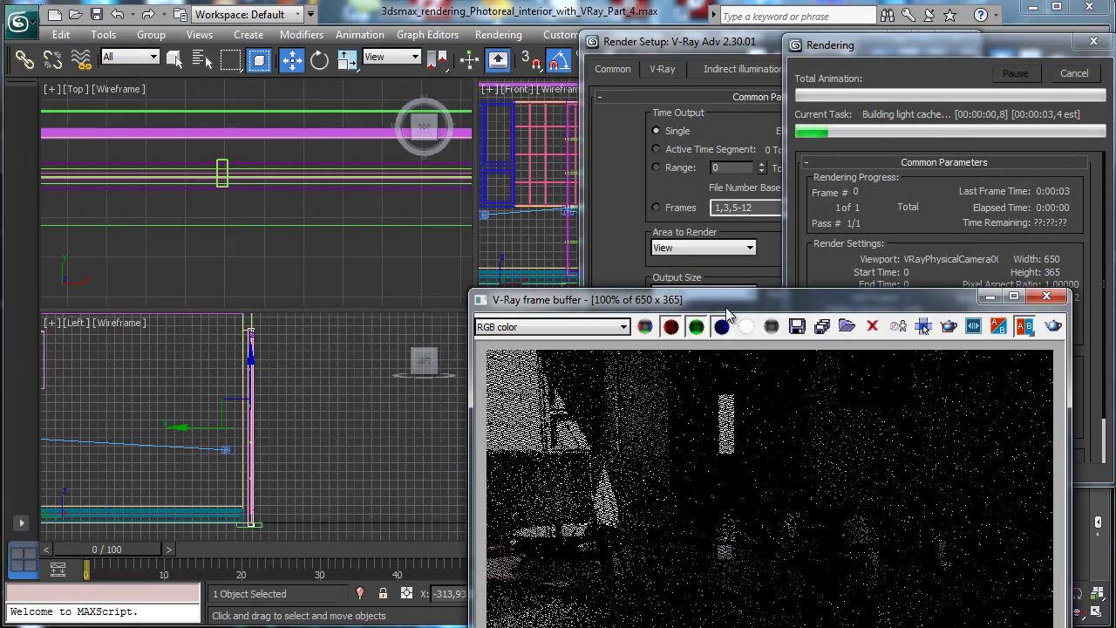
left_click_drag(727, 307, 466, 110)
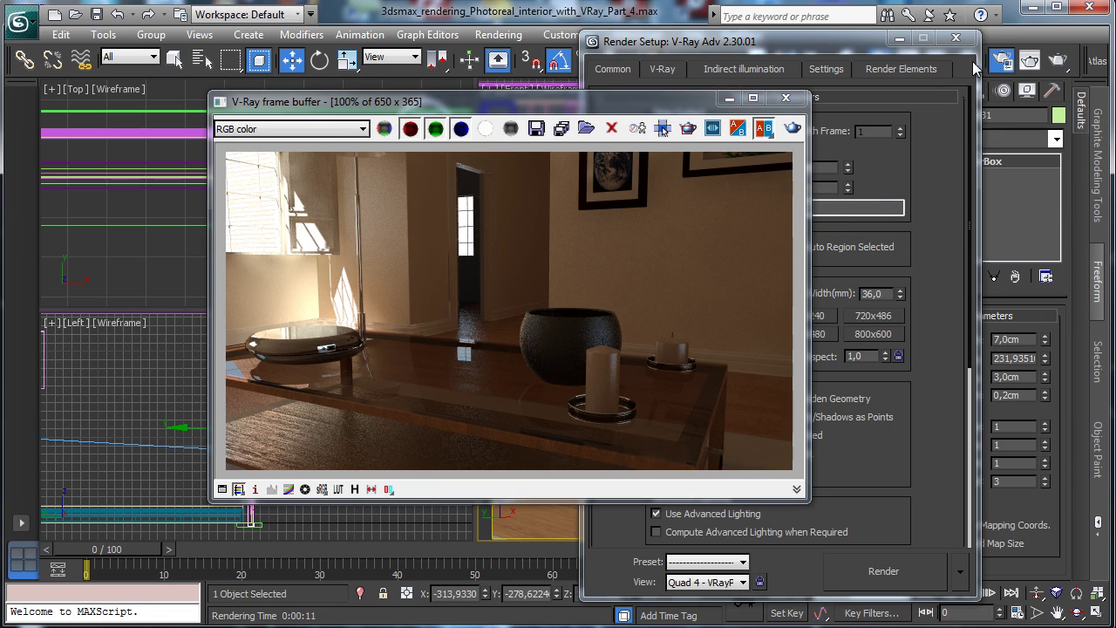
left_click_drag(849, 41, 491, 78)
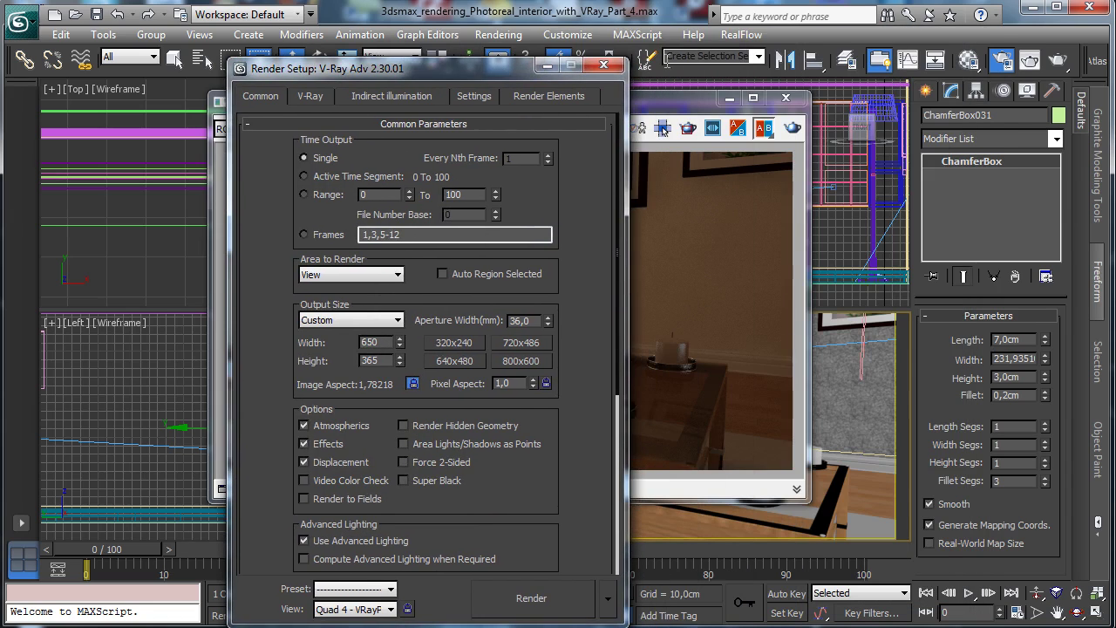
left_click(692, 94)
left_click_drag(692, 101, 555, 107)
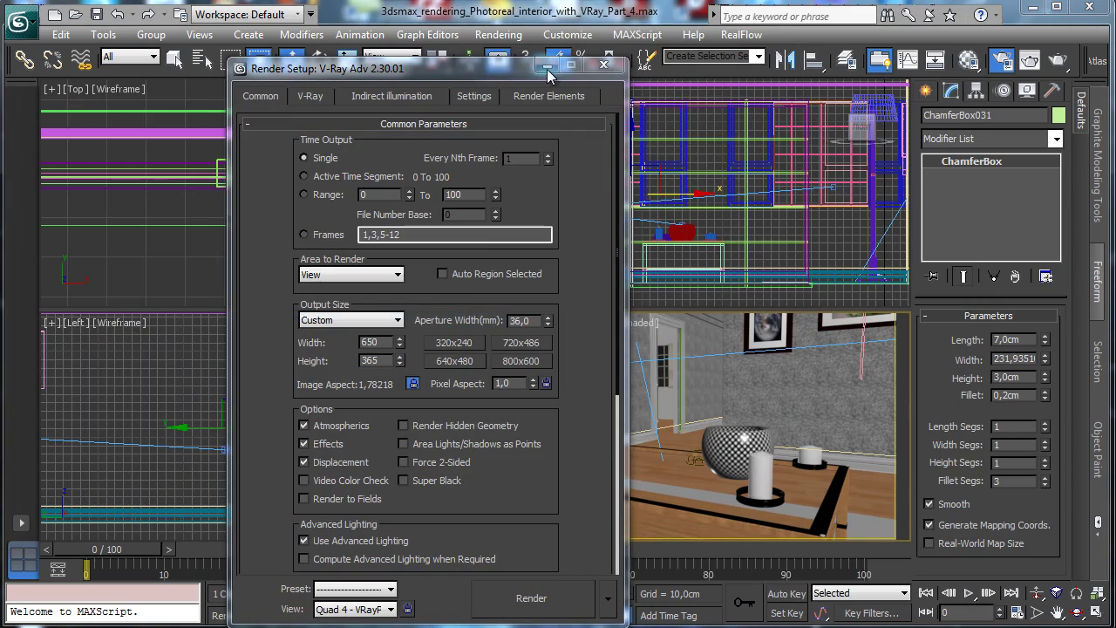
left_click(547, 69)
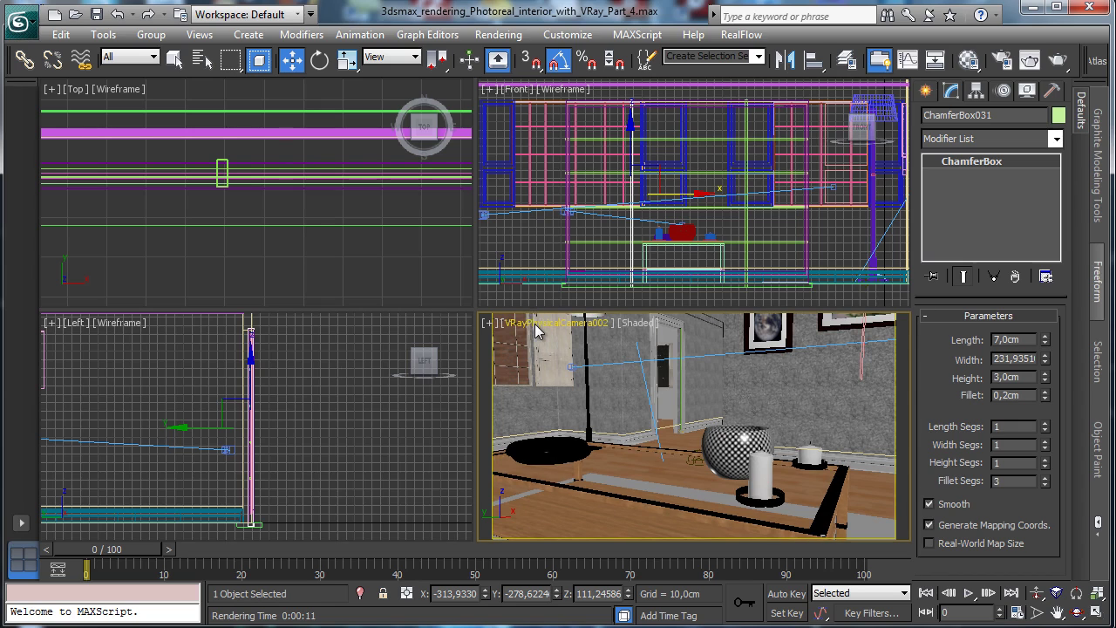
Step: Switch the camera viewport to VRayPhysicalCamera001 and render a preview of the room
left_click(536, 330)
mouse_move(732, 341)
left_click(811, 341)
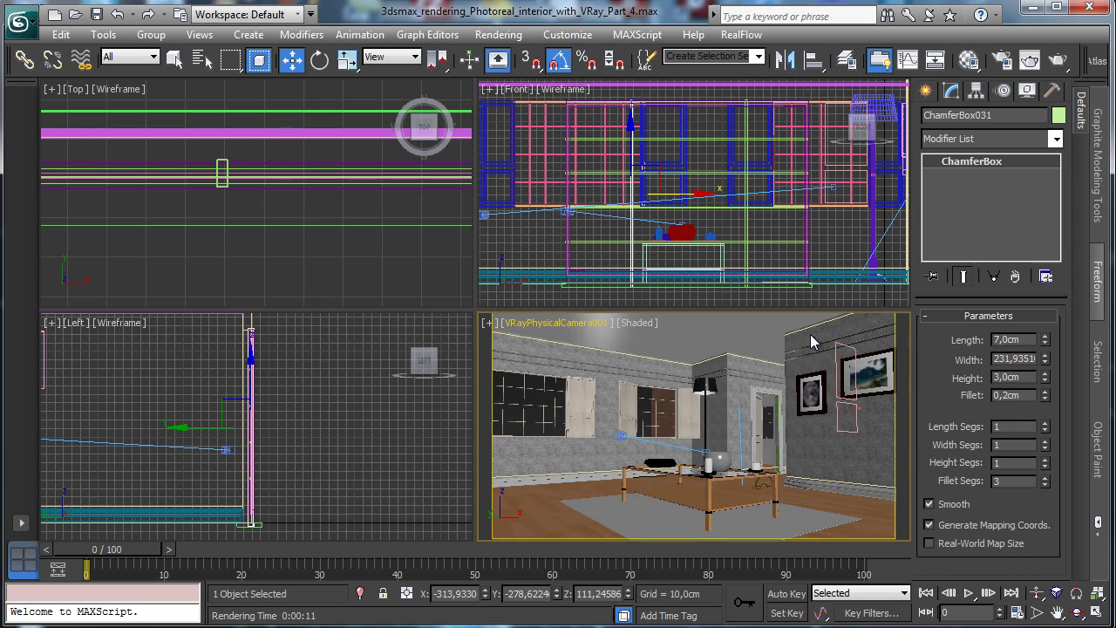
left_click(1050, 66)
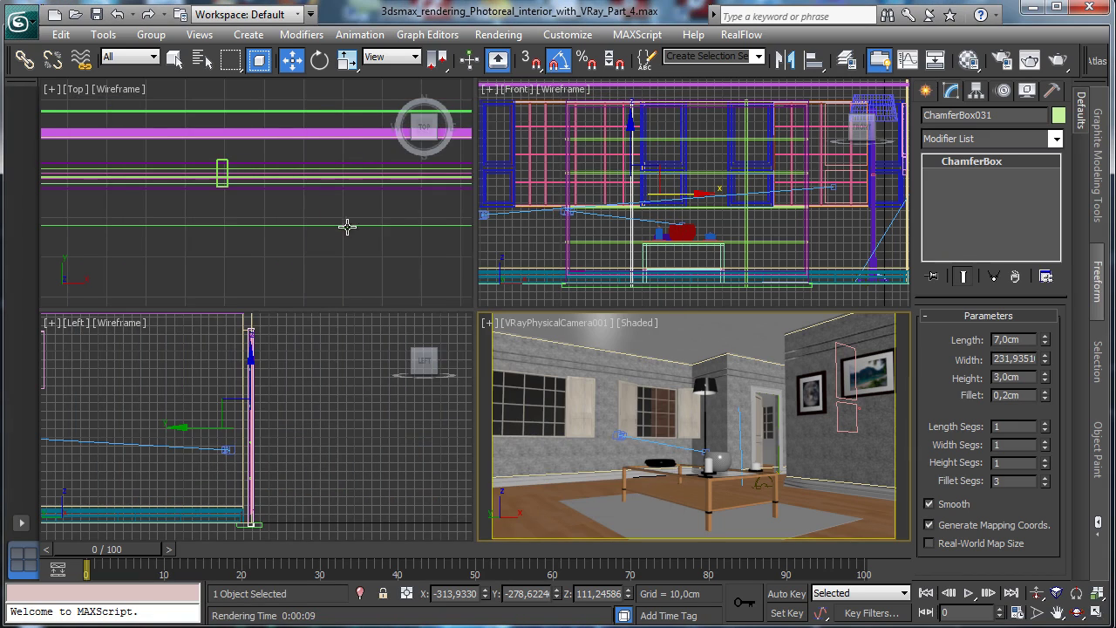
Step: Bring the room's floor plan into the top view and set the camera viewport back to VRayPhysicalCamera002
left_click(1078, 594)
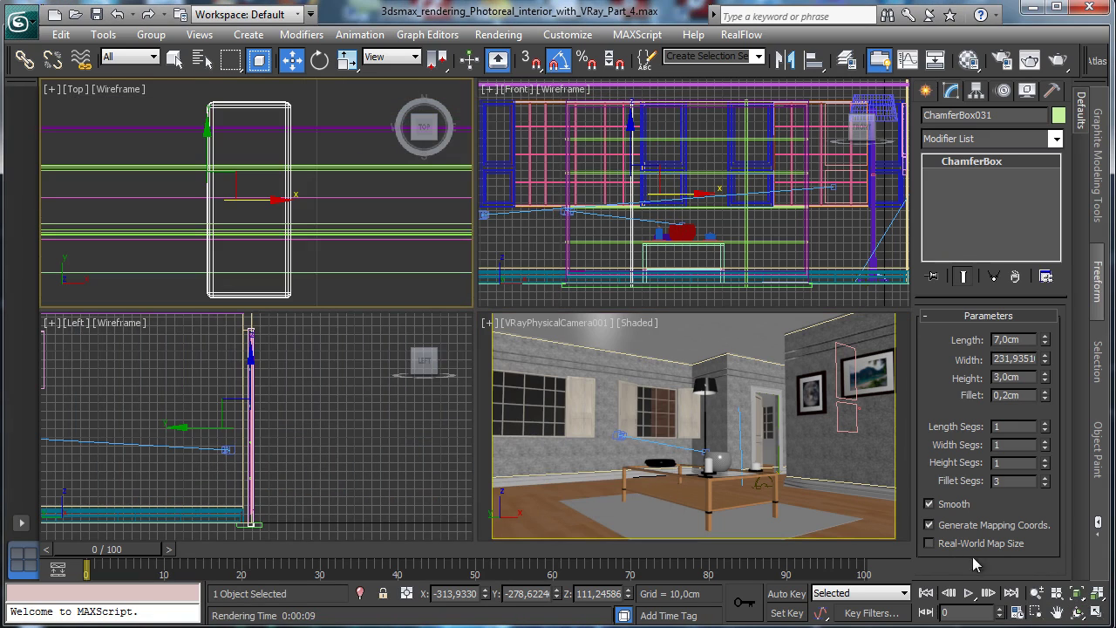
left_click(1037, 593)
middle_click_drag(307, 175, 286, 601)
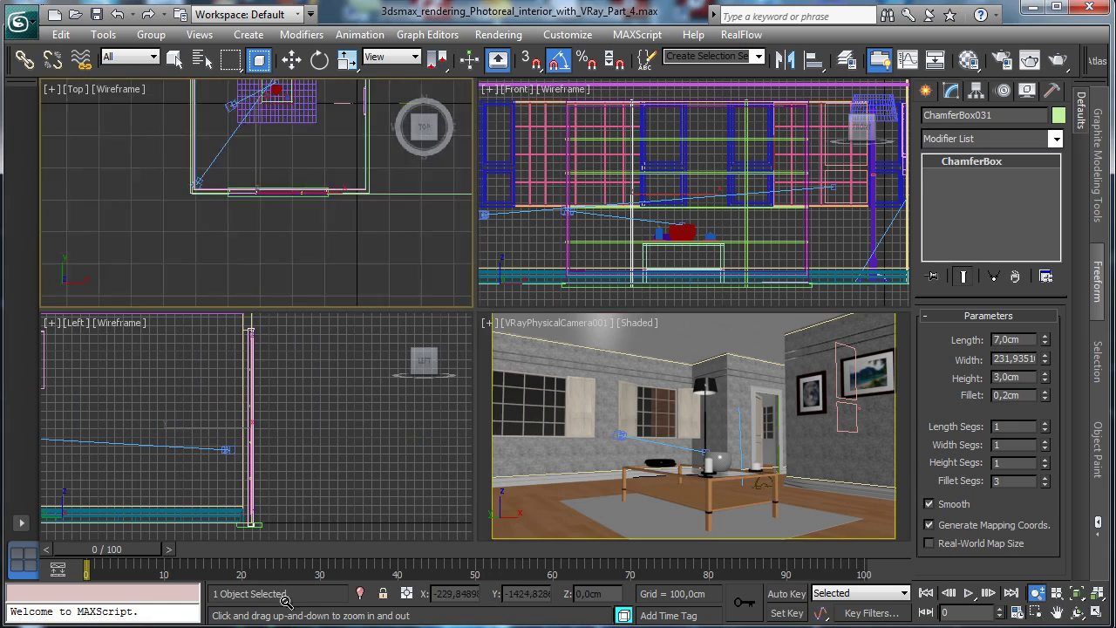
left_click_drag(286, 601, 292, 332)
right_click(539, 331)
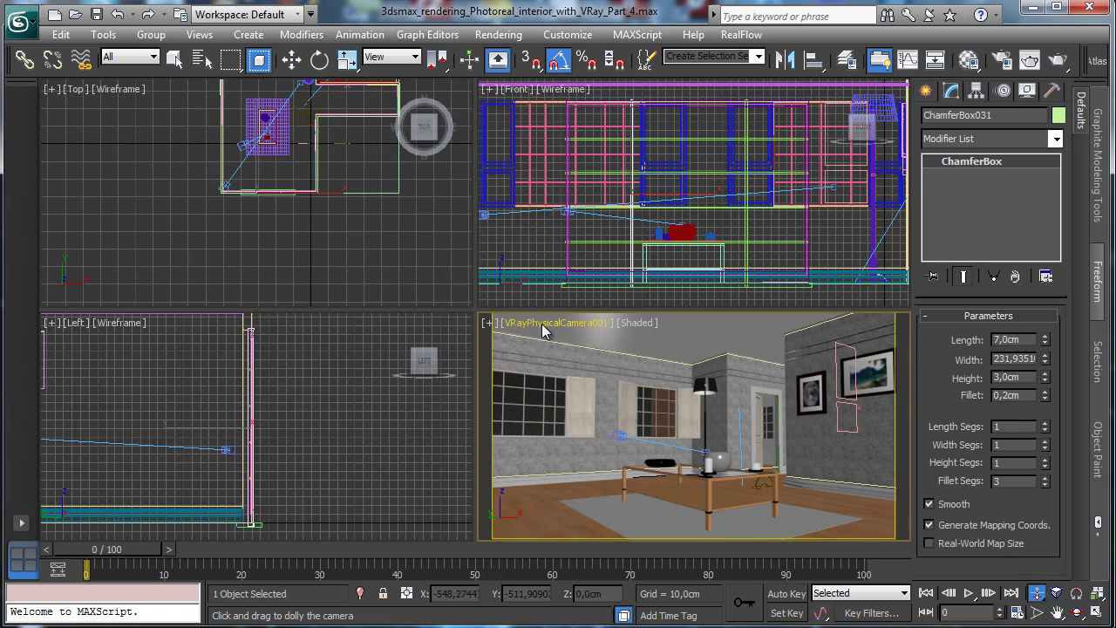
left_click(539, 324)
mouse_move(736, 358)
left_click(790, 363)
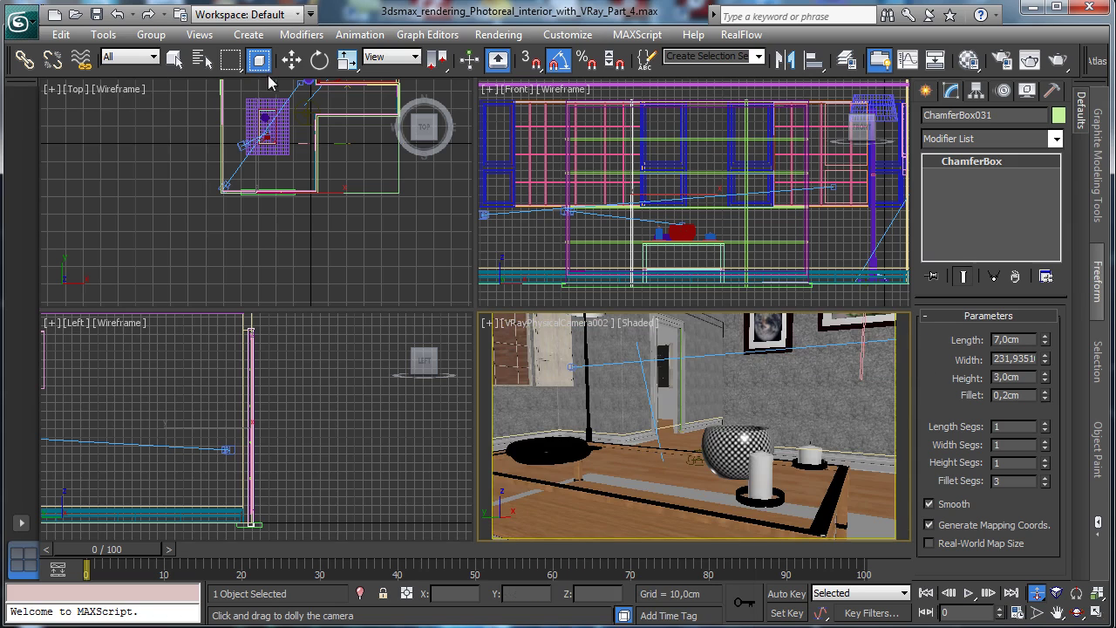
Step: Select VRayPhysicalCamera002 and clone it
left_click(515, 322)
left_click(528, 621)
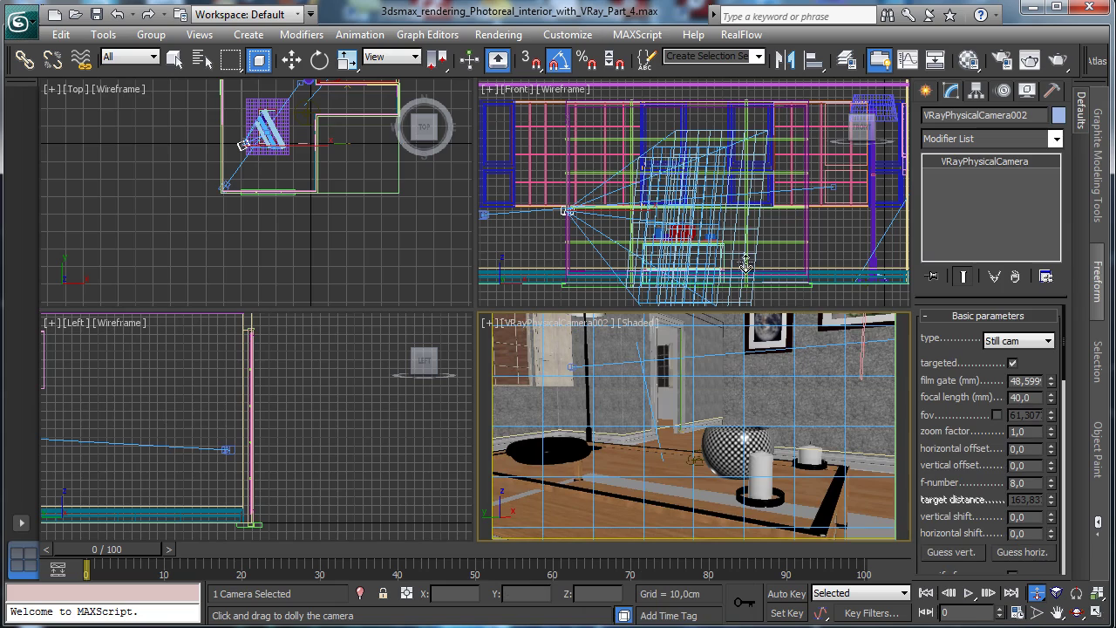
left_click(61, 34)
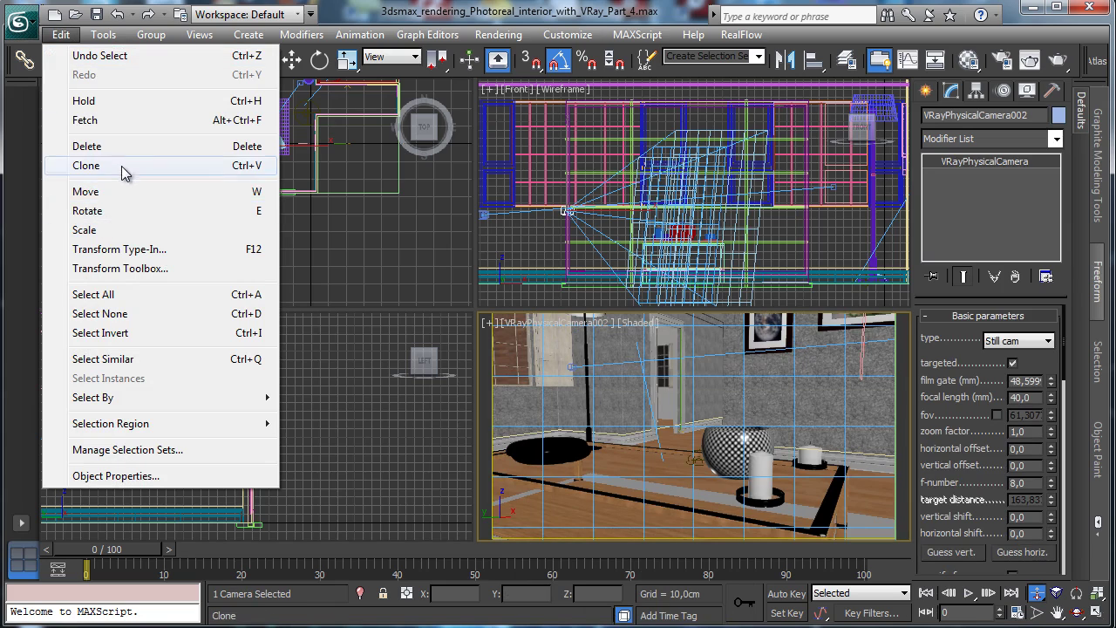
left_click(86, 164)
left_click(543, 386)
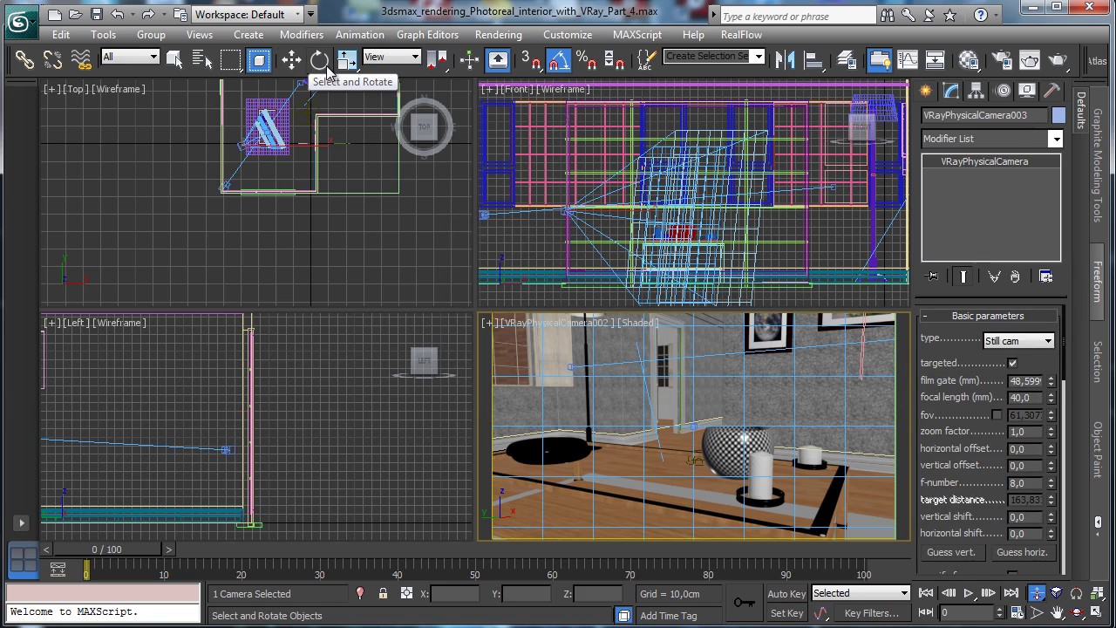
Step: Look through the cloned camera and move its target in the top view so that it aims toward the large window
left_click(526, 329)
mouse_move(636, 349)
left_click(829, 378)
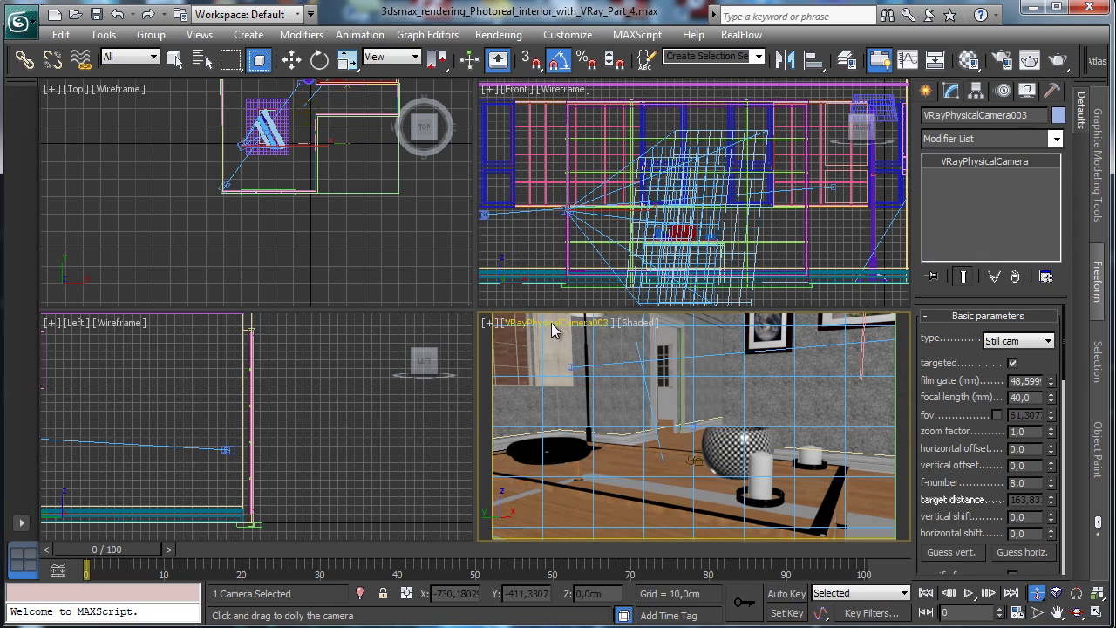
left_click(552, 326)
left_click(643, 626)
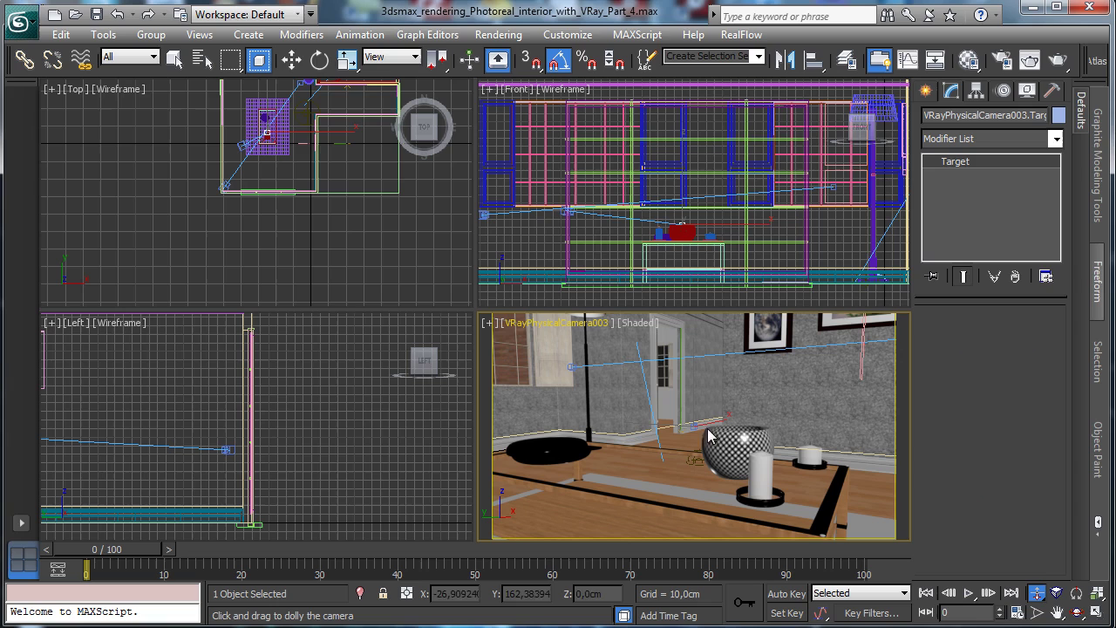
left_click(291, 58)
mouse_move(281, 104)
left_mouse_down()
mouse_move(294, 110)
mouse_move(271, 95)
mouse_move(268, 115)
left_mouse_up()
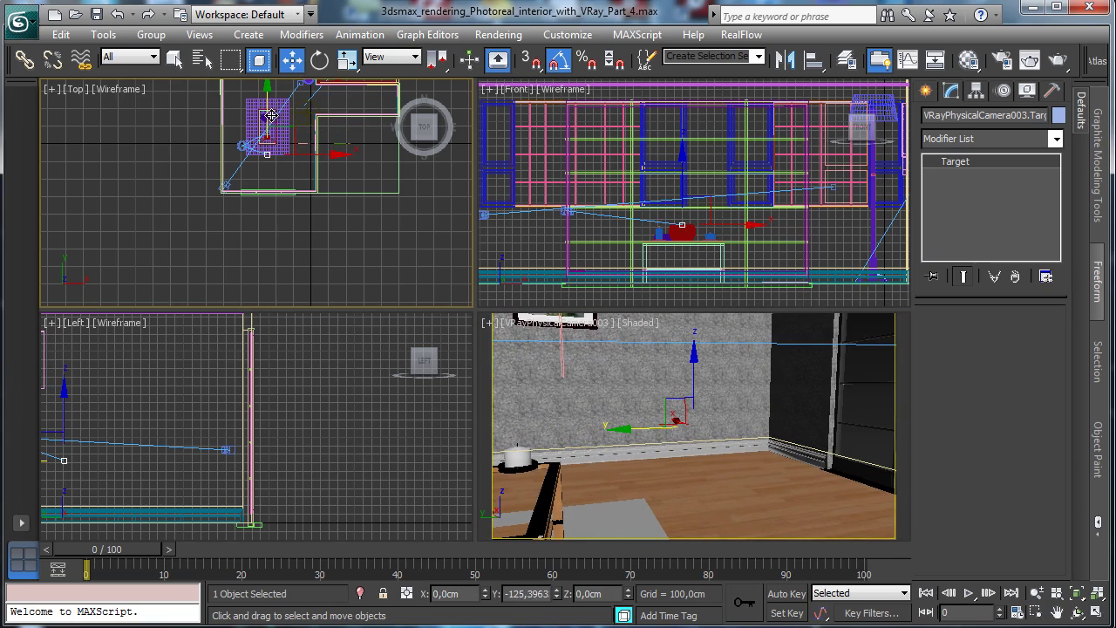
Step: Move the cloned camera back to the far side wall in the top view so the window is in frame, and render its view
right_click(530, 329)
left_click(530, 329)
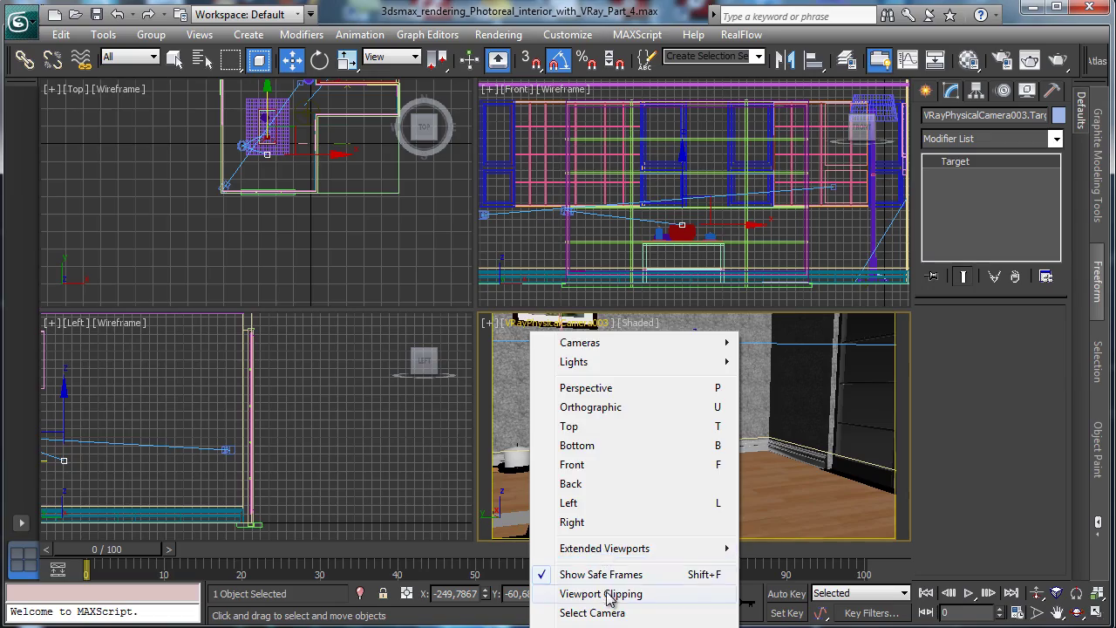
left_click(645, 610)
left_click_drag(250, 114, 236, 89)
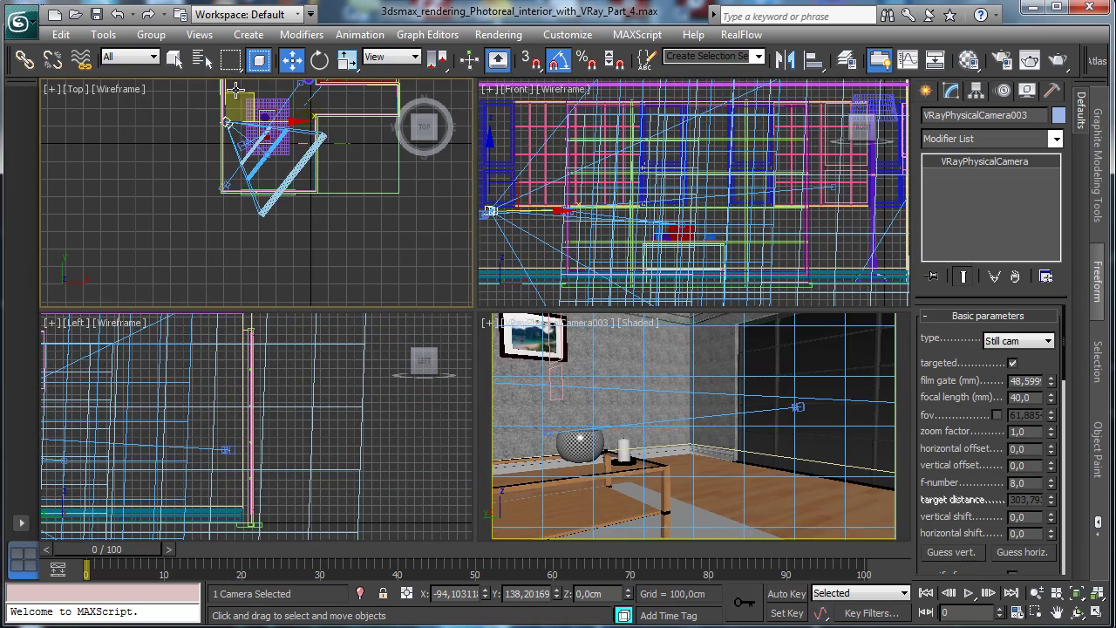
right_click(646, 373)
left_click(1034, 65)
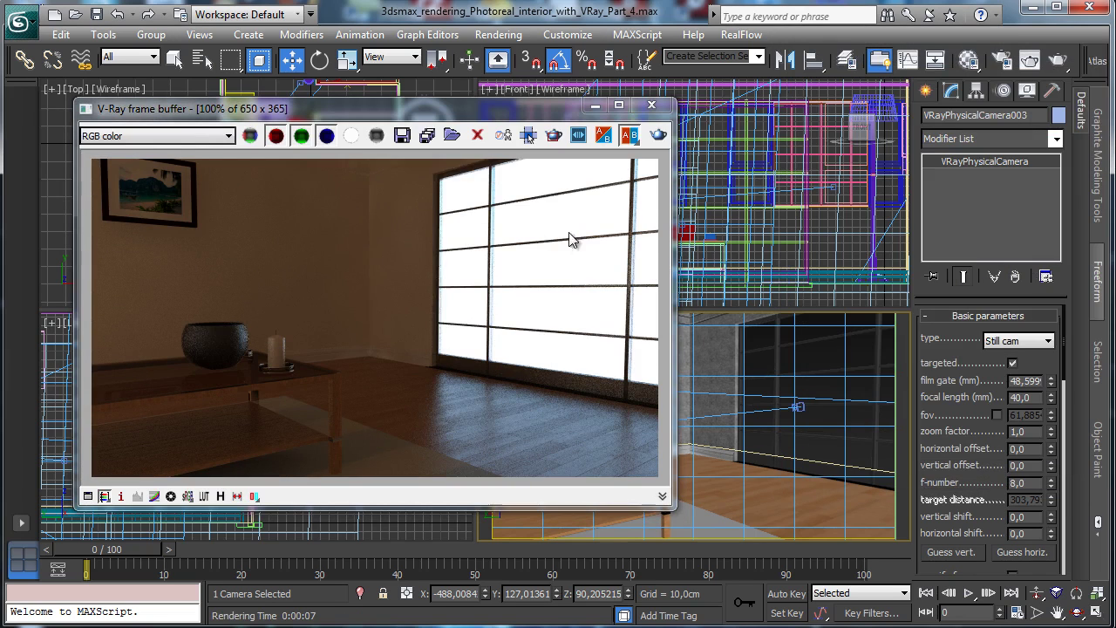
Step: Select the window's glass pane and examine its object properties, including the Adv. Lighting, mental ray and General settings
left_click(816, 350)
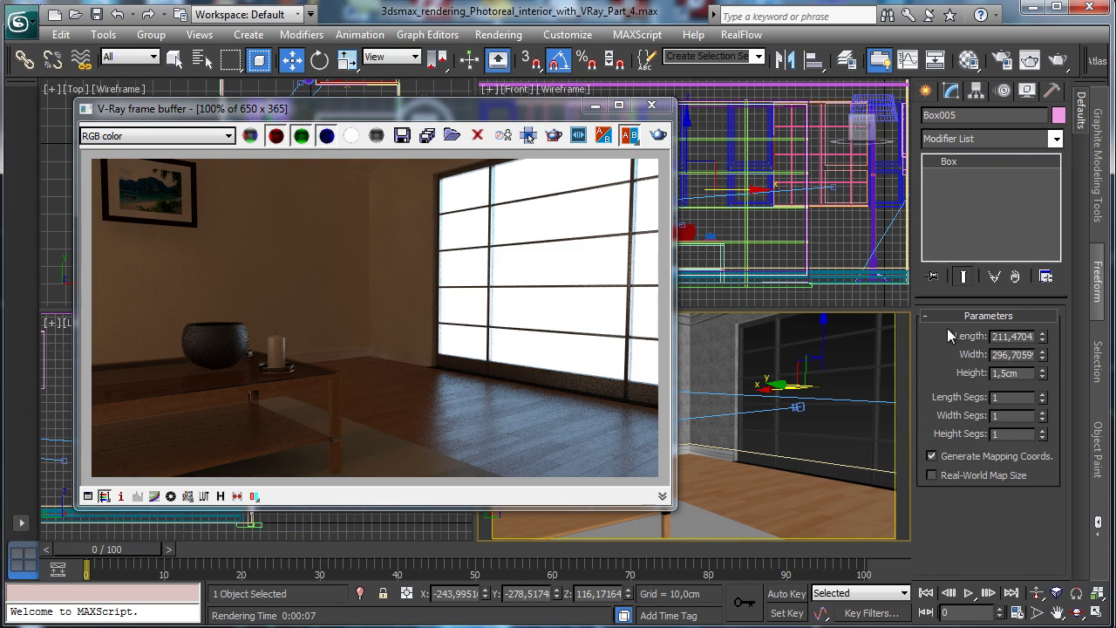
right_click(815, 382)
left_click(862, 458)
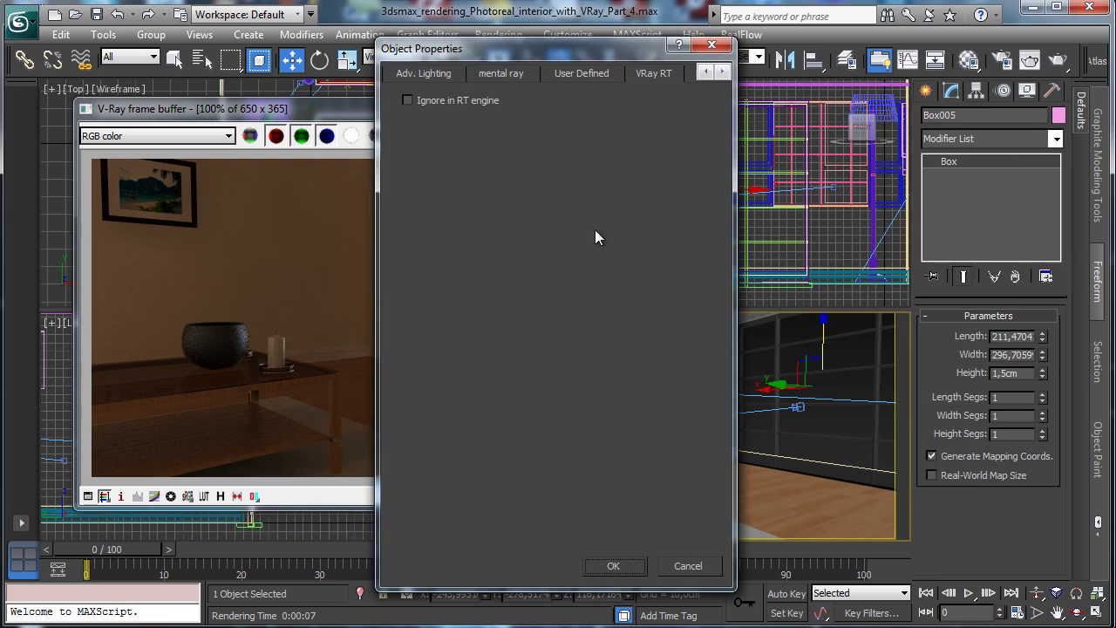
left_click(463, 74)
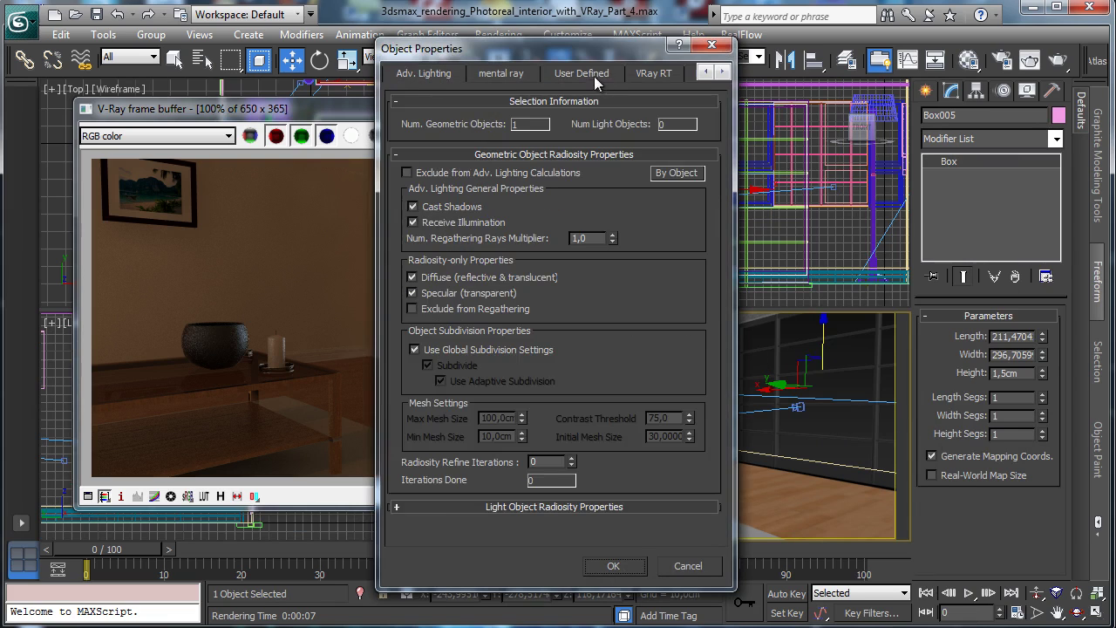
left_click(594, 75)
left_click(517, 74)
left_click(708, 74)
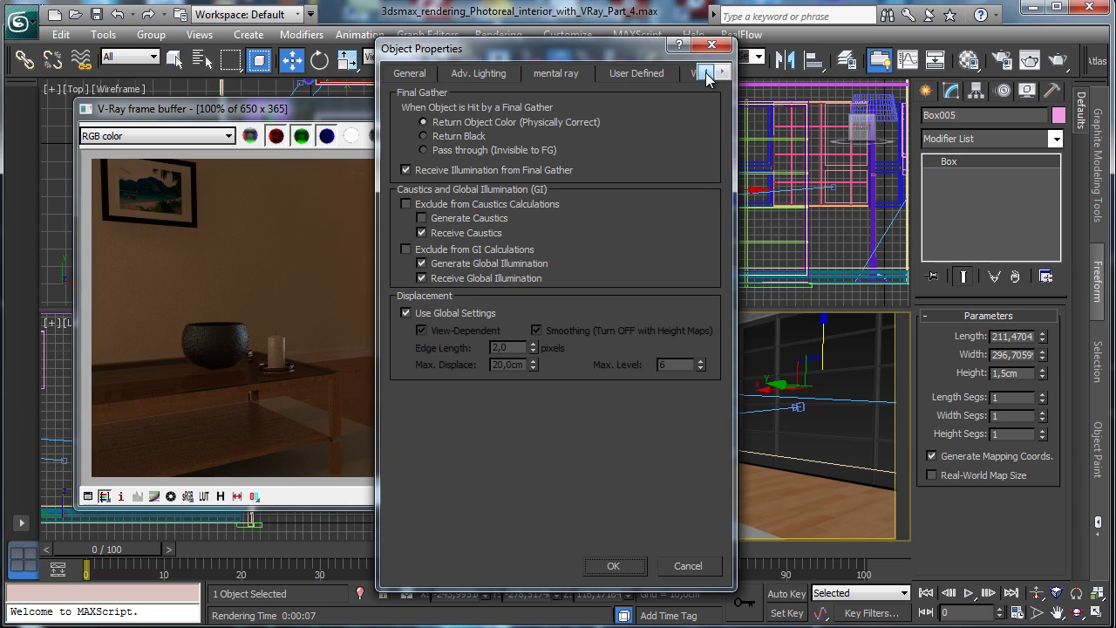
left_click(423, 77)
left_click(613, 566)
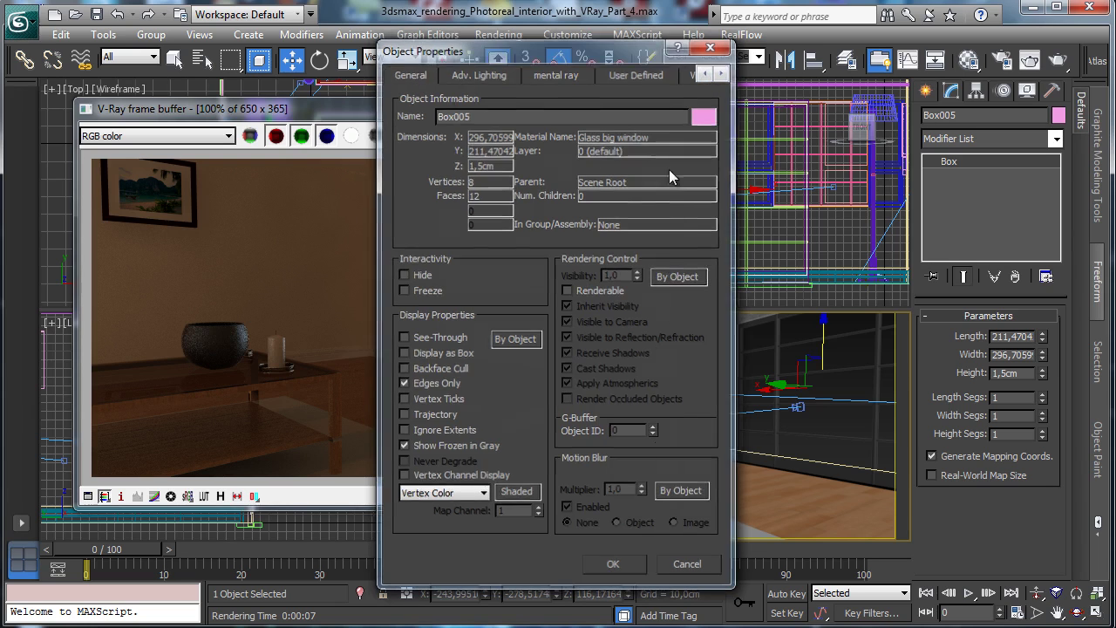
Step: Render the camera view without the window's glass pane, and make the pane renderable again in its object properties
key("shift+q")
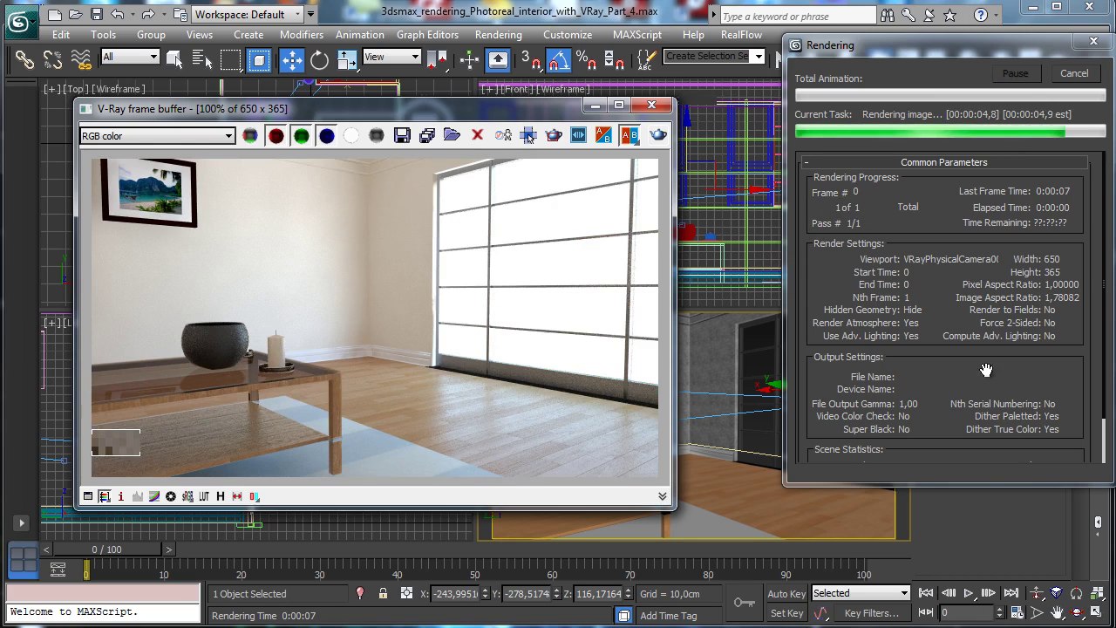
right_click(831, 371)
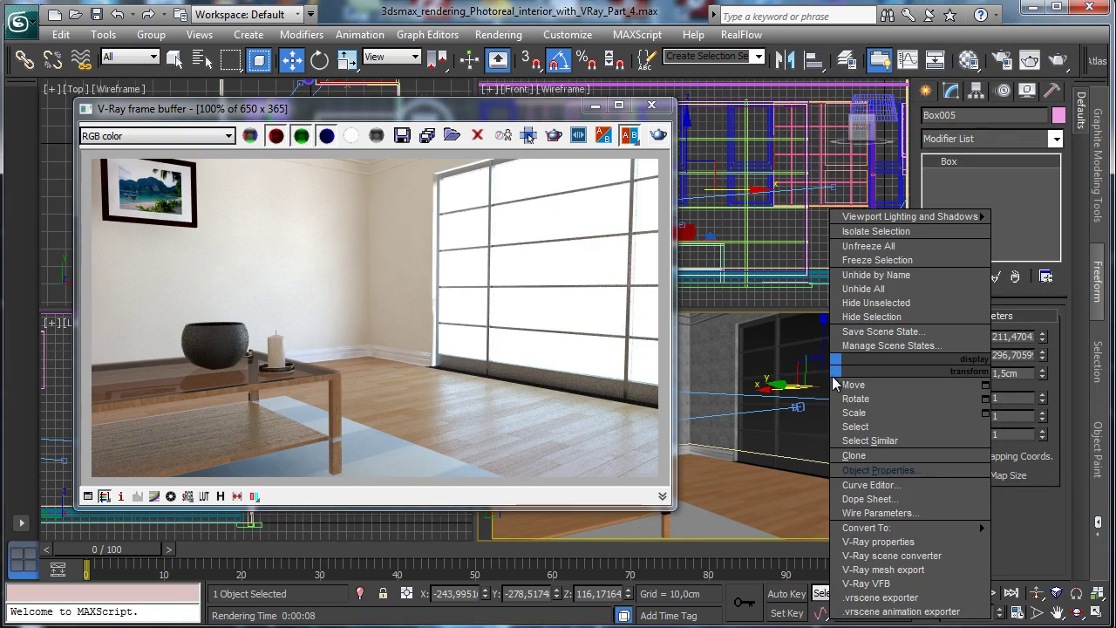
left_click(872, 473)
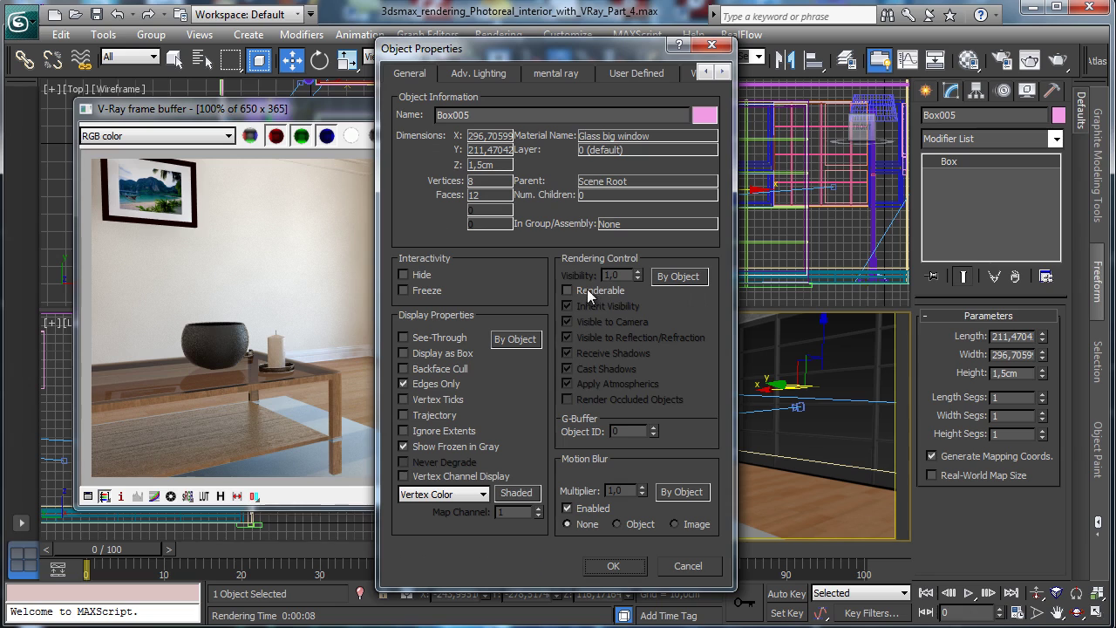
left_click(590, 294)
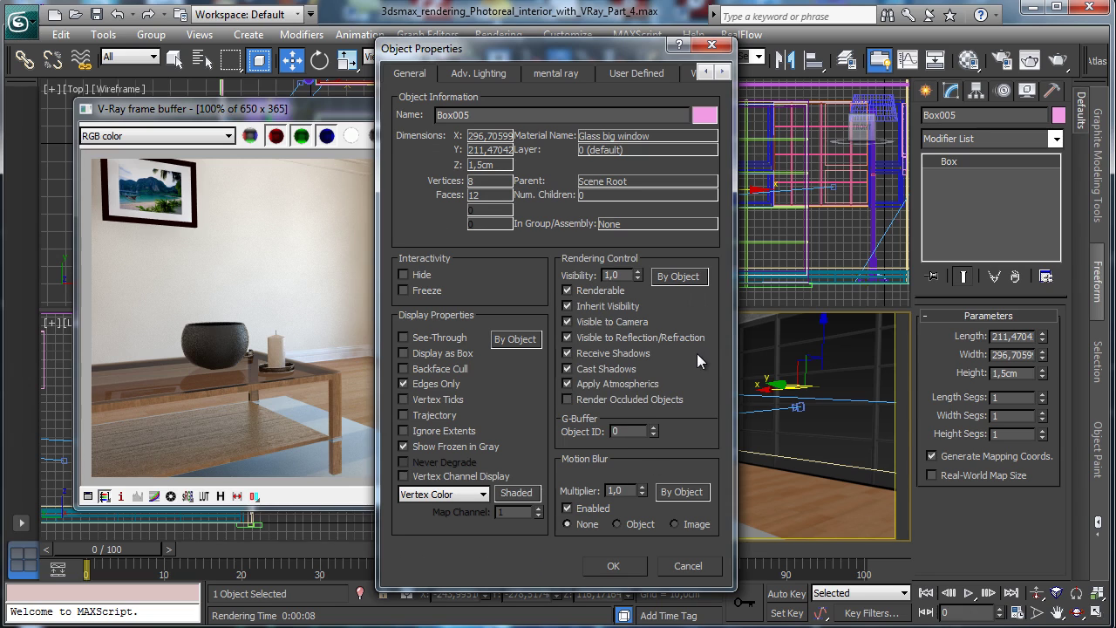
left_click(590, 565)
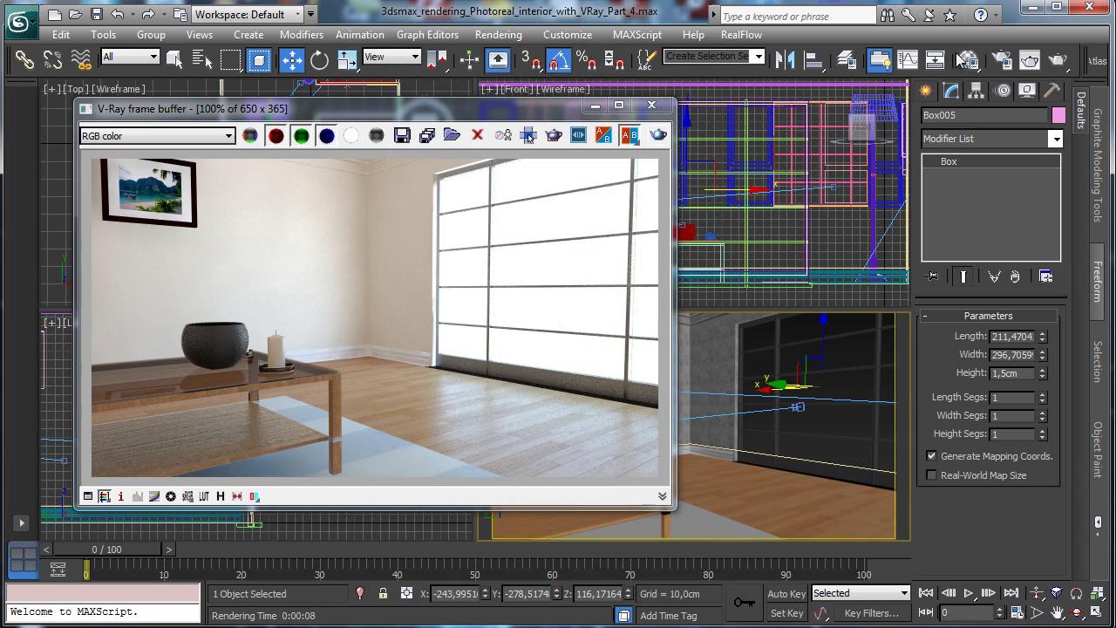
Step: Try a pure white refraction colour (value 255) and a fog multiplier of 0,0 on the Glass big window material, and start a test render
left_click(969, 61)
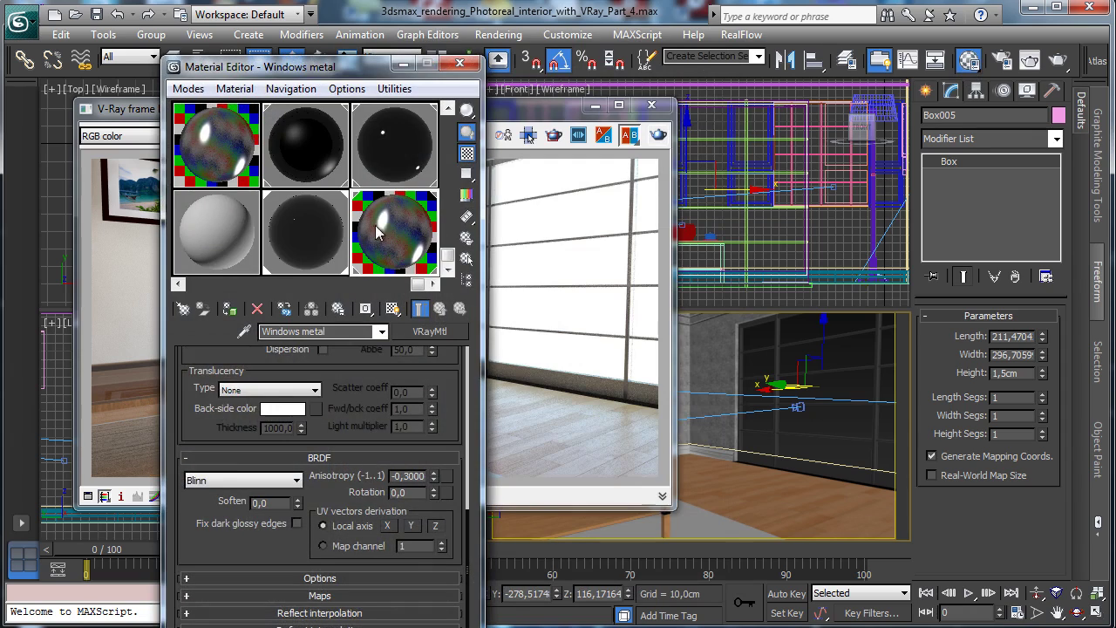
left_click_drag(353, 455, 354, 405)
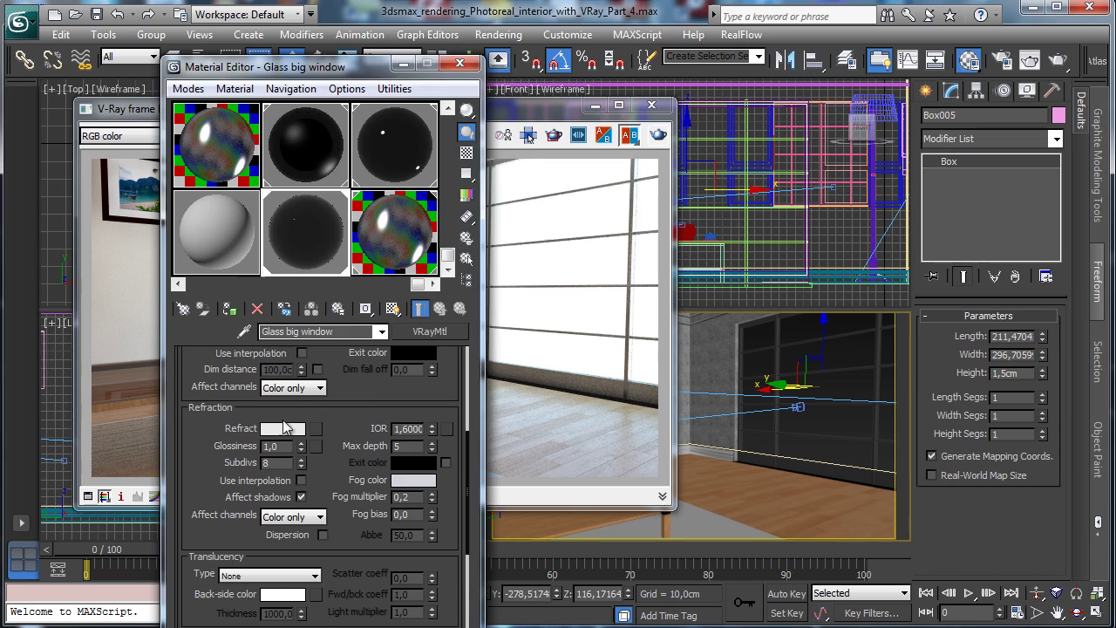
left_click(283, 429)
left_click_drag(443, 218, 444, 223)
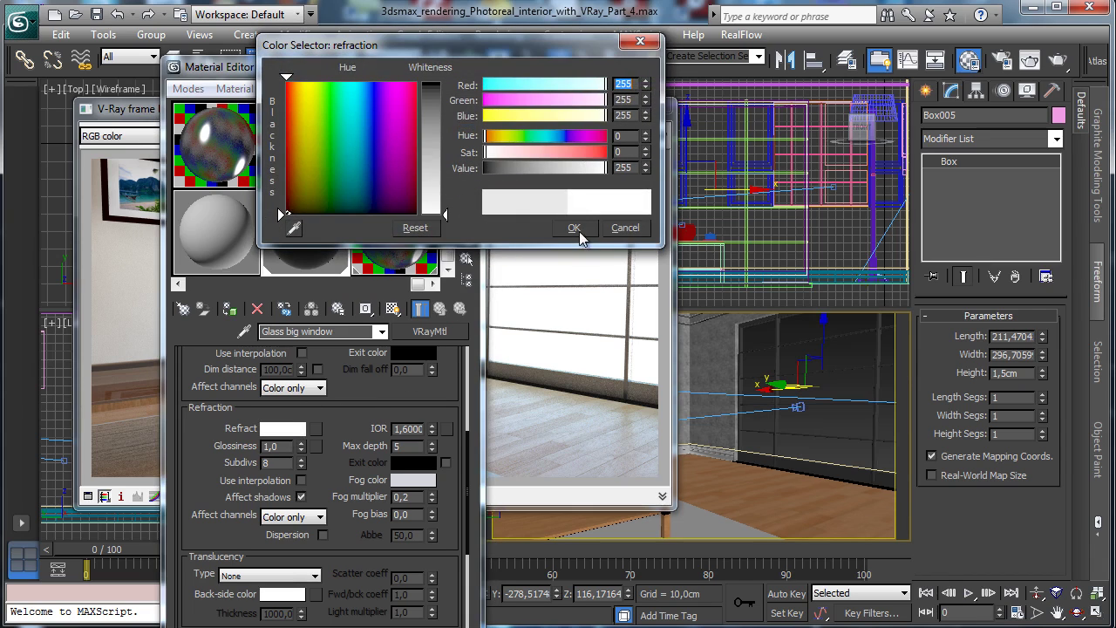
left_click(576, 229)
left_click_drag(431, 499, 433, 536)
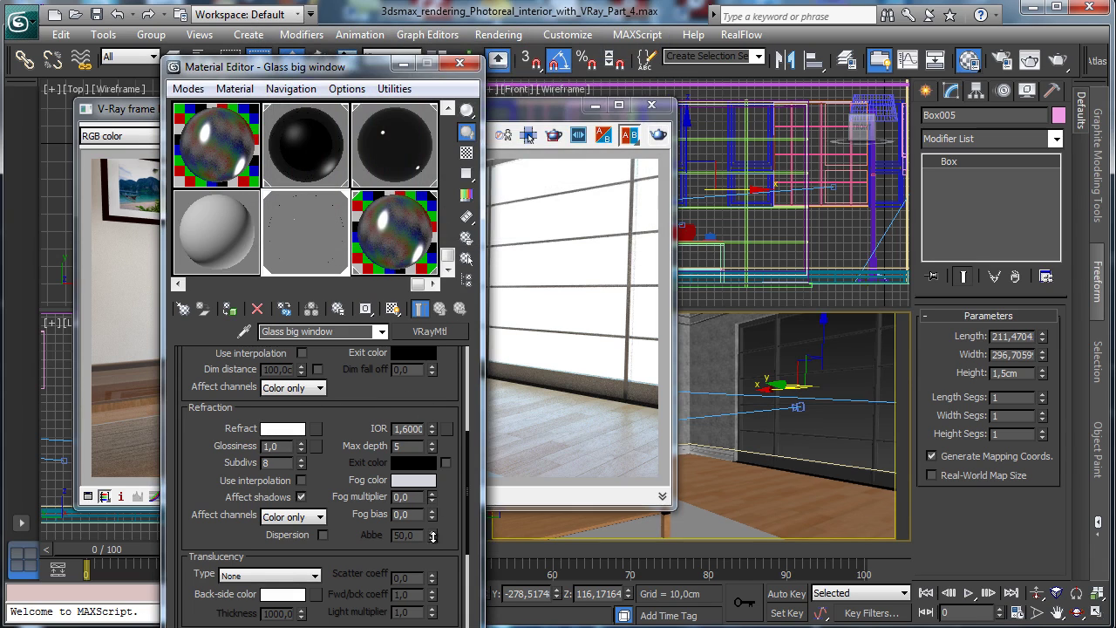
left_click(658, 135)
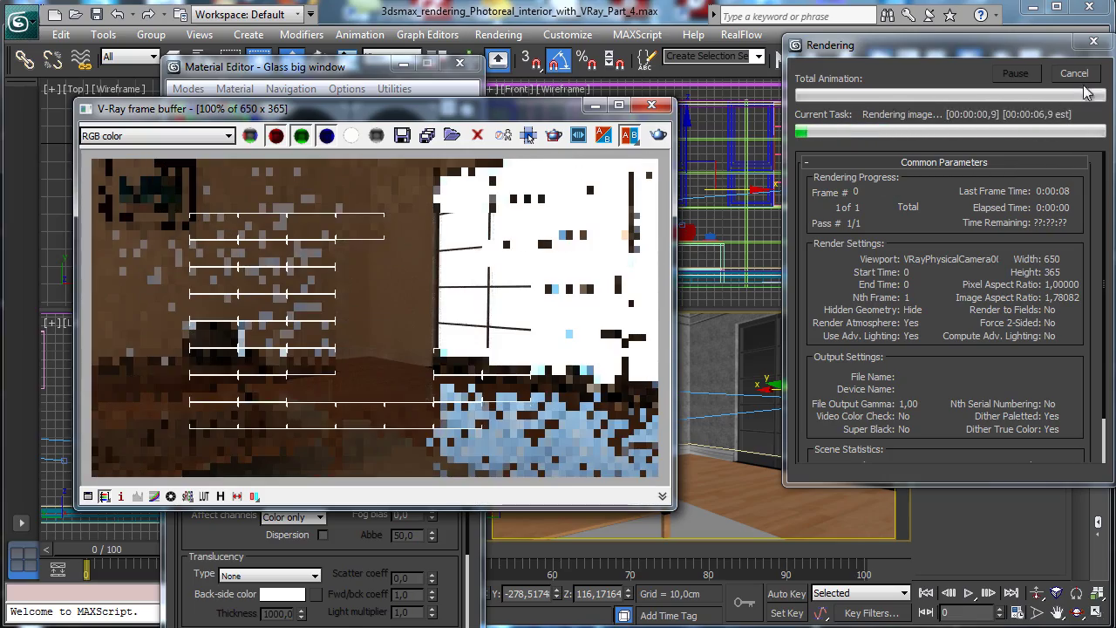
key("Escape")
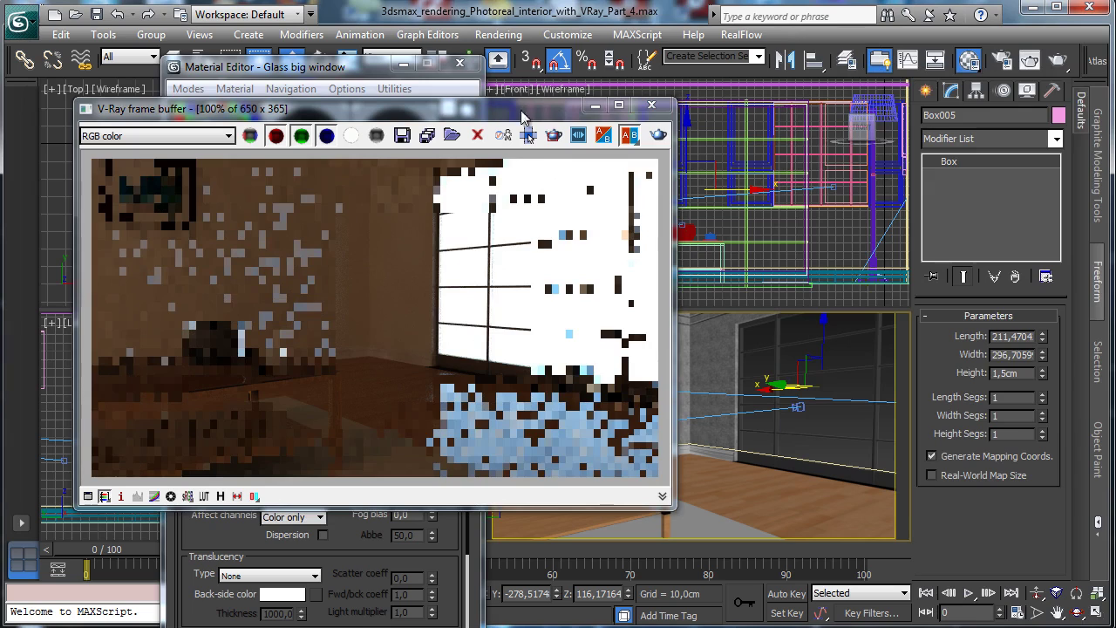
left_click(595, 105)
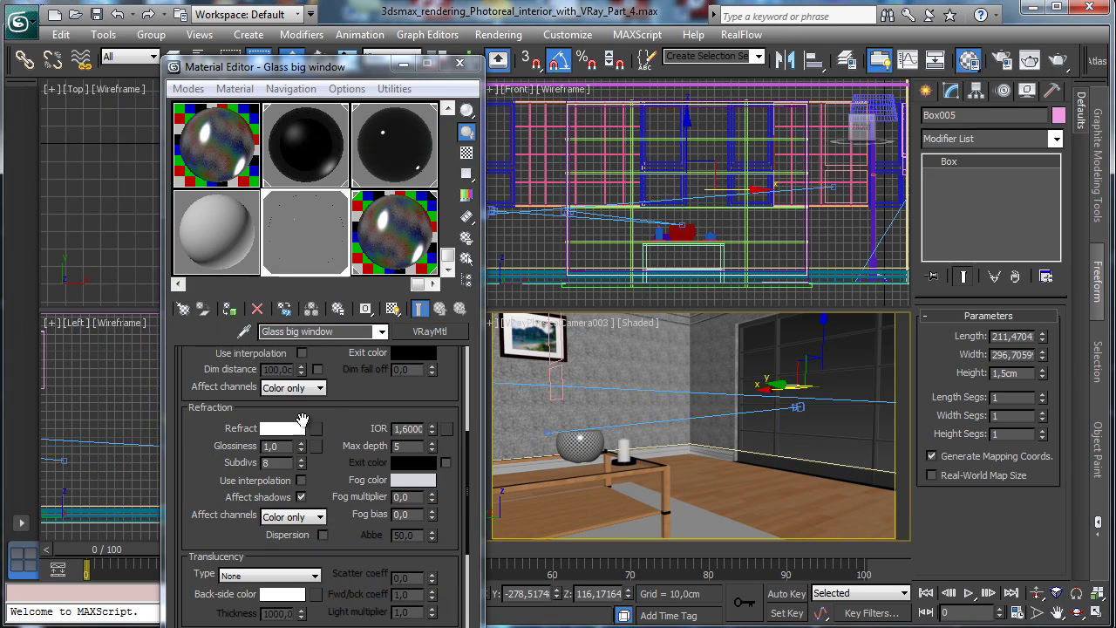
Step: Set the Glass big window material's refraction colour value to 210 and its fog multiplier to 0,2
left_click(281, 429)
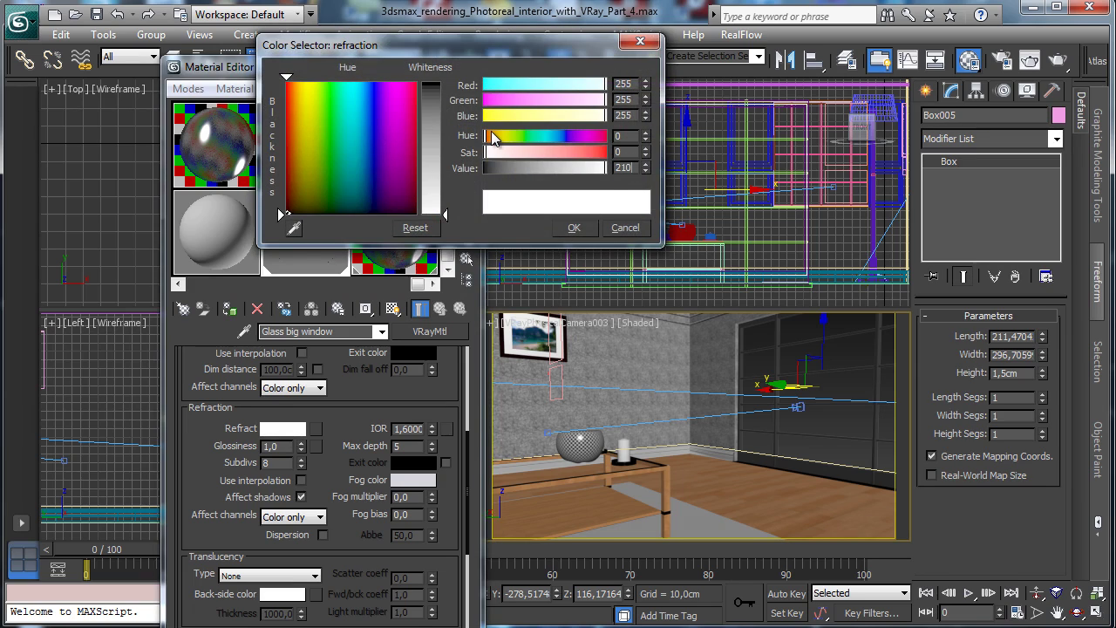
type("210")
key("Return")
left_click(574, 228)
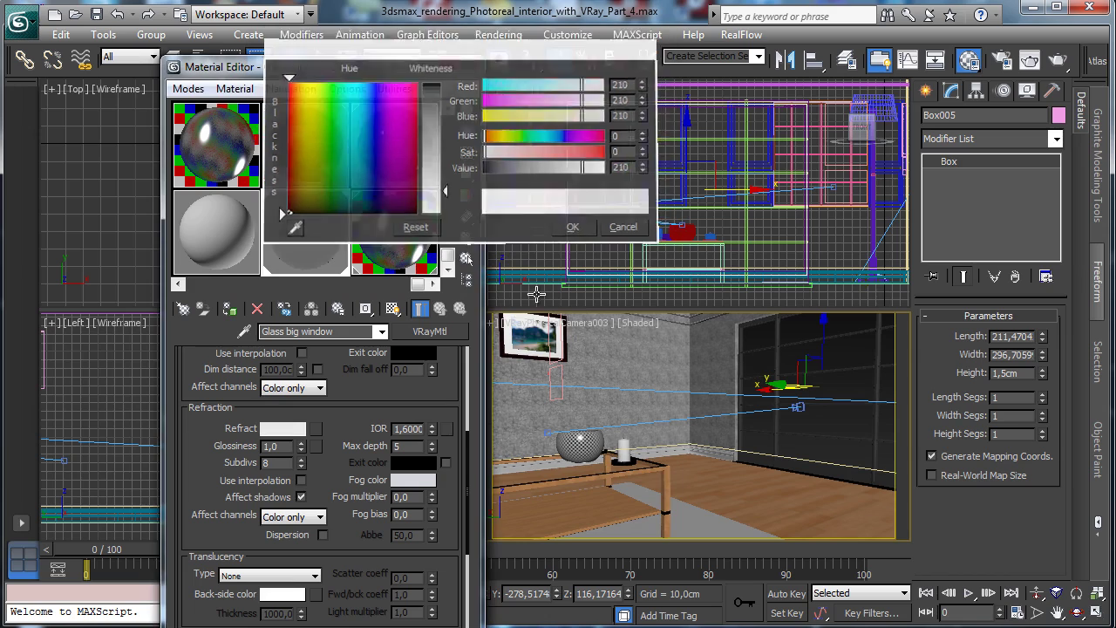
left_click(432, 495)
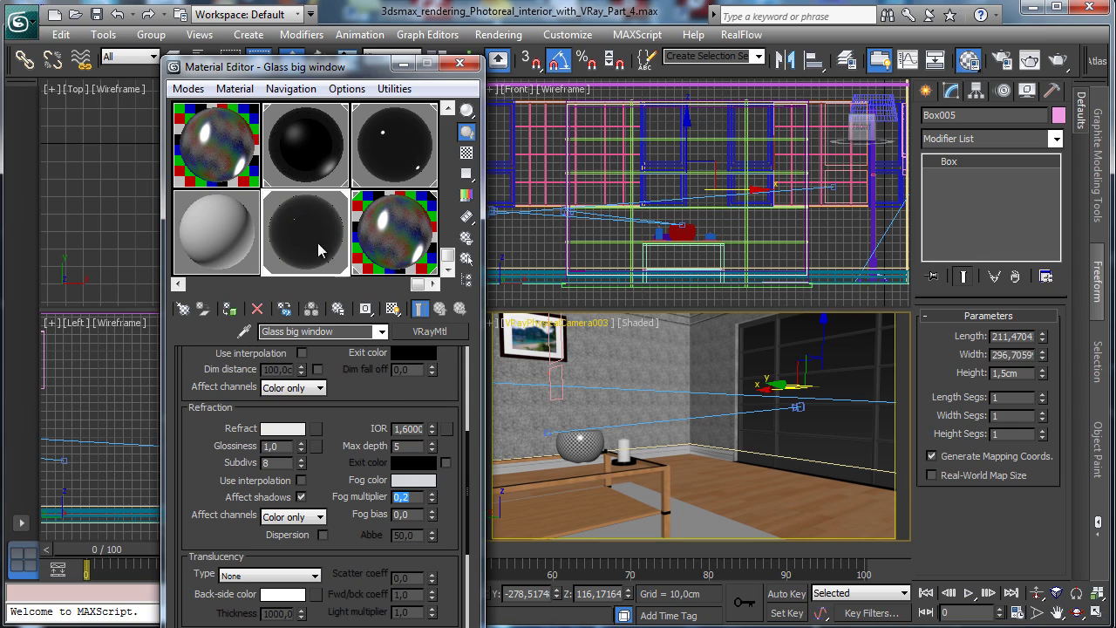
left_click_drag(363, 398, 339, 553)
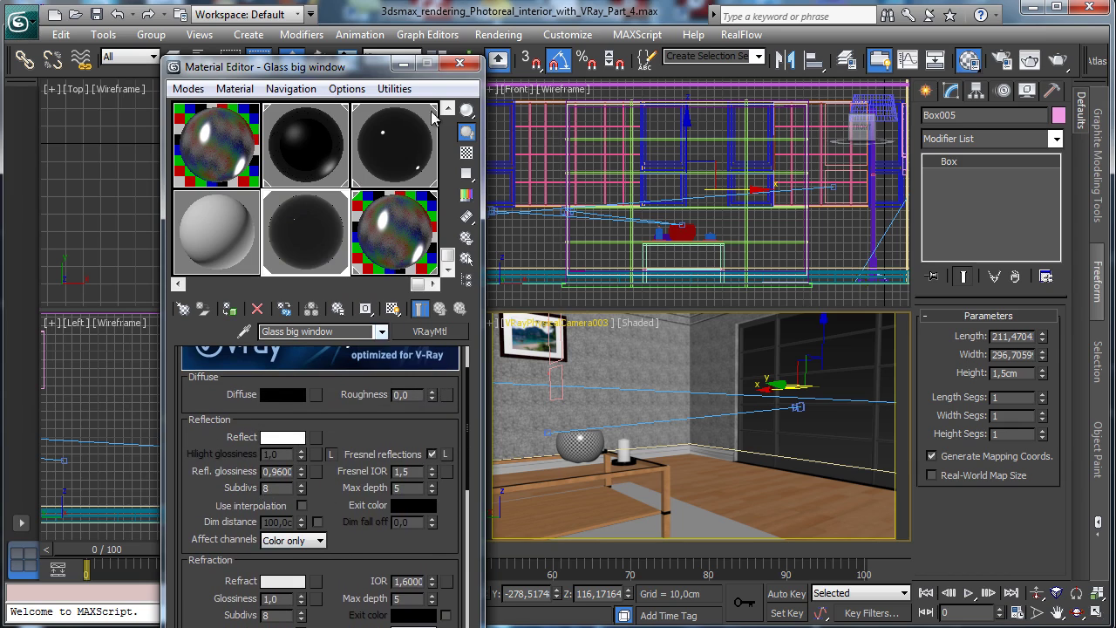
left_click(460, 63)
Step: Review the glass pane's object properties and render the camera view with the pane included
right_click(804, 356)
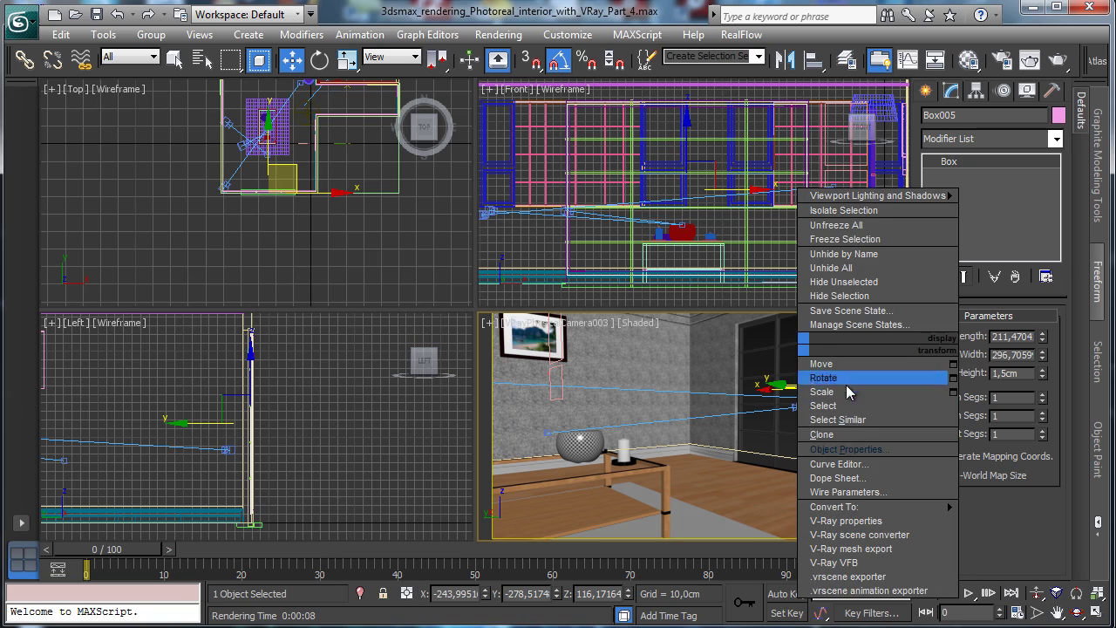
left_click(849, 450)
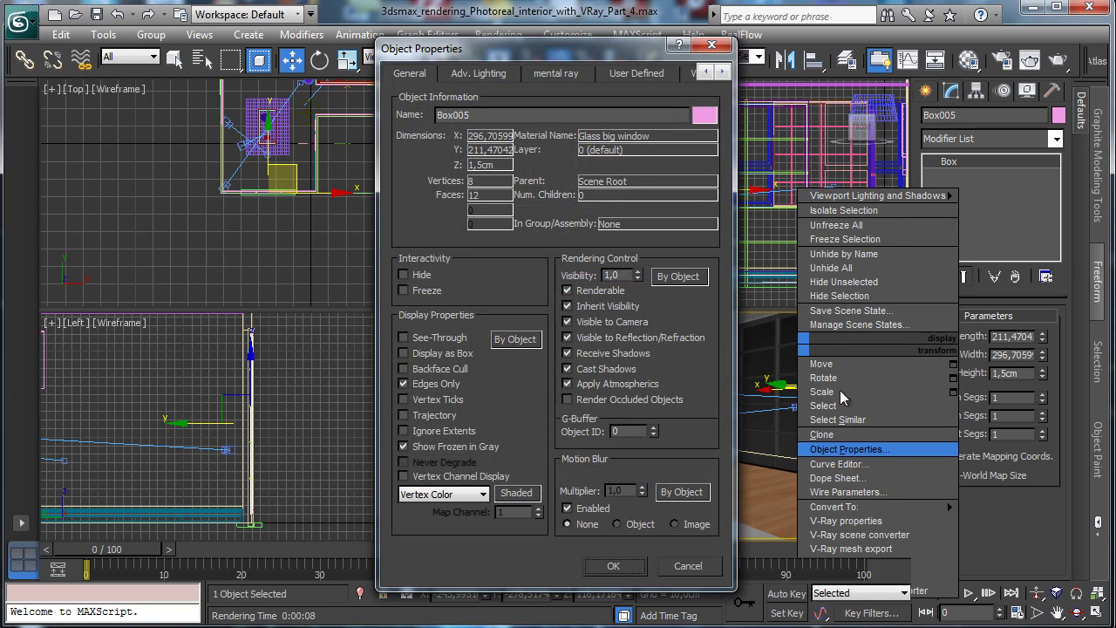
left_click(615, 564)
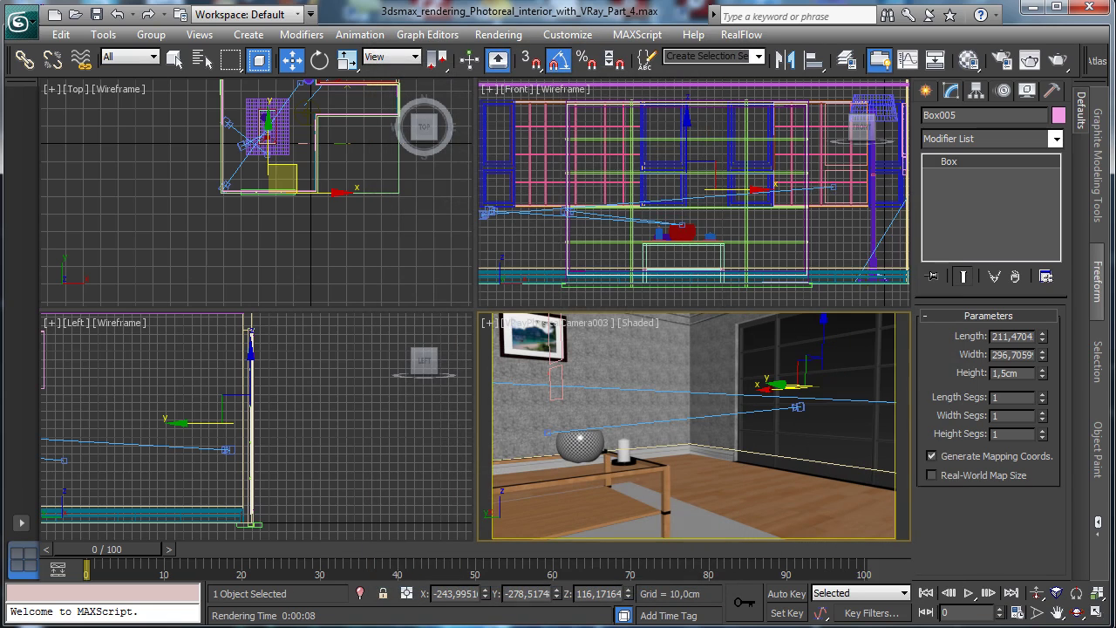
left_click(1030, 59)
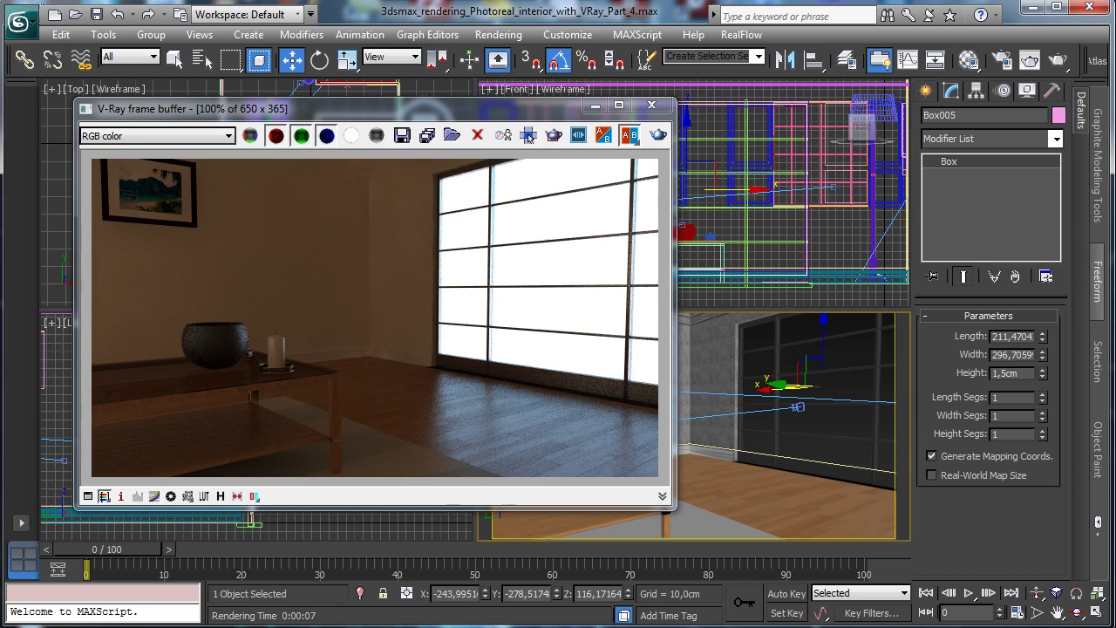
left_click(835, 434)
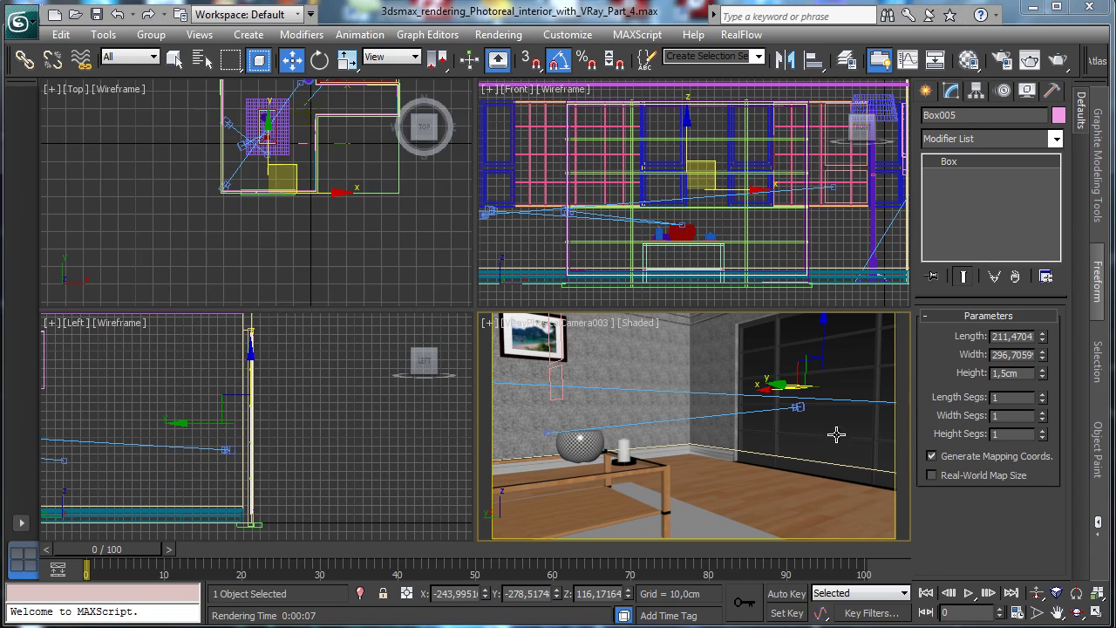
Step: Turn off Visible to GI for the window's glass pane in its V-Ray properties, and render the camera view again
right_click(811, 380)
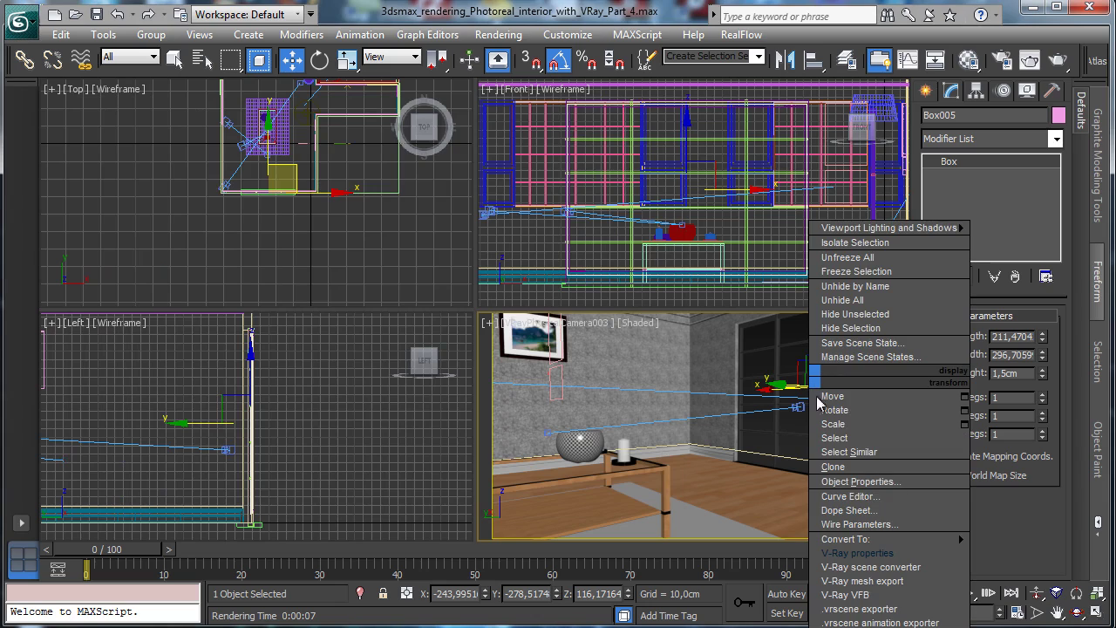
left_click(858, 553)
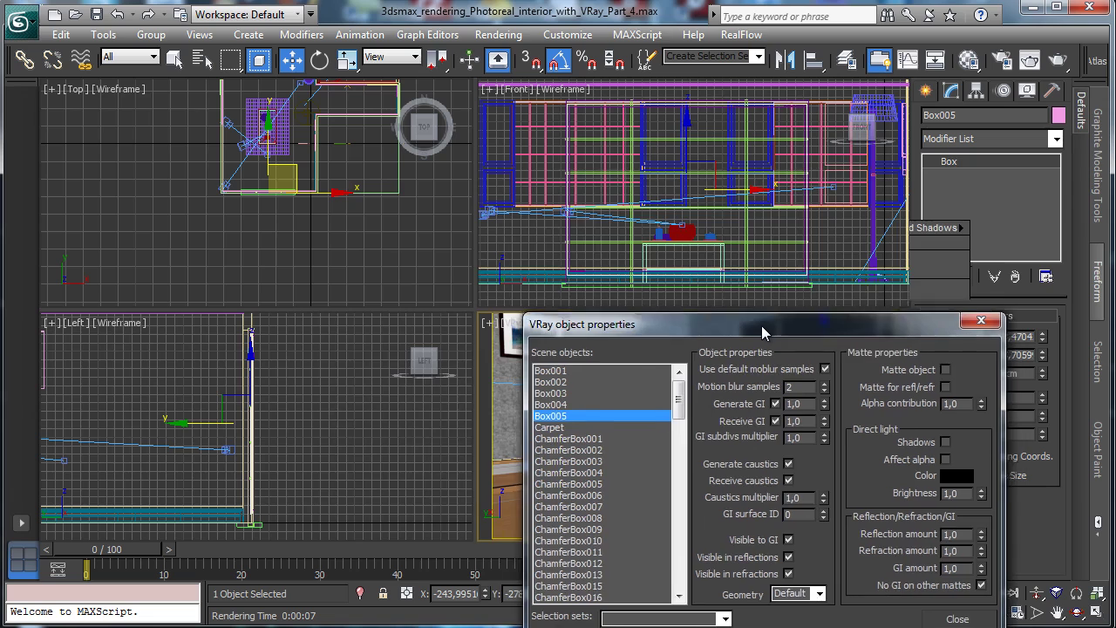
left_click_drag(761, 325, 562, 186)
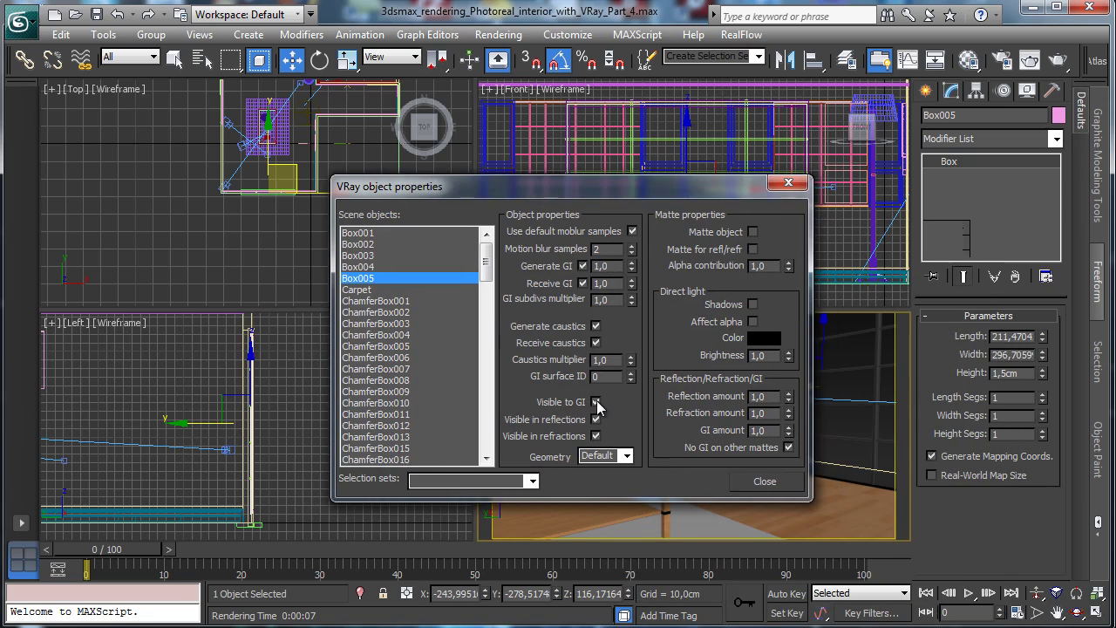
left_click(765, 482)
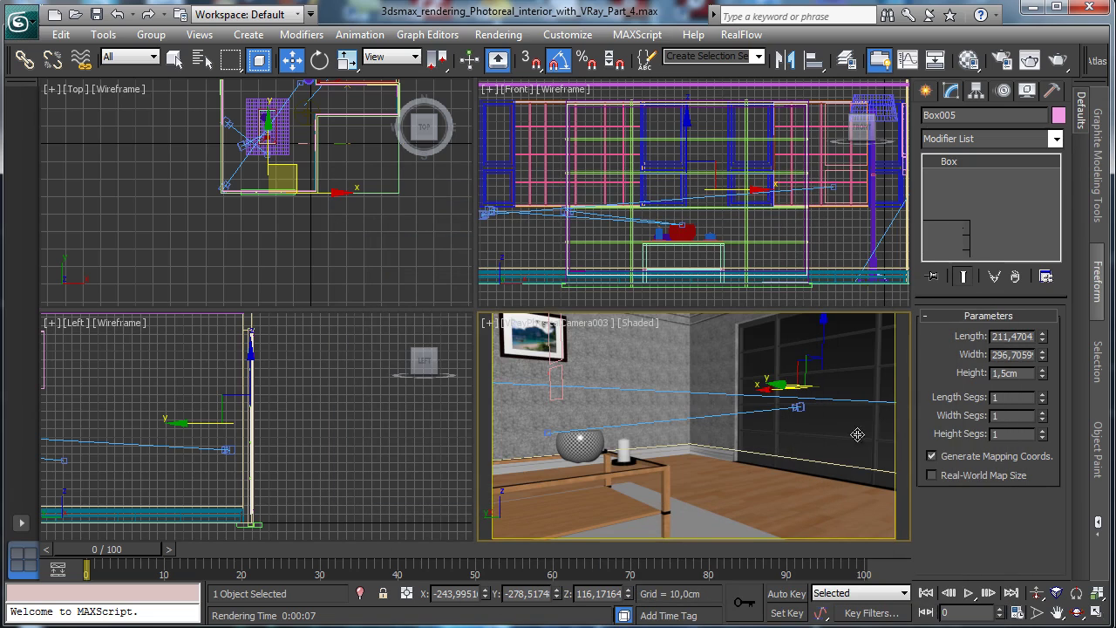
left_click(1053, 59)
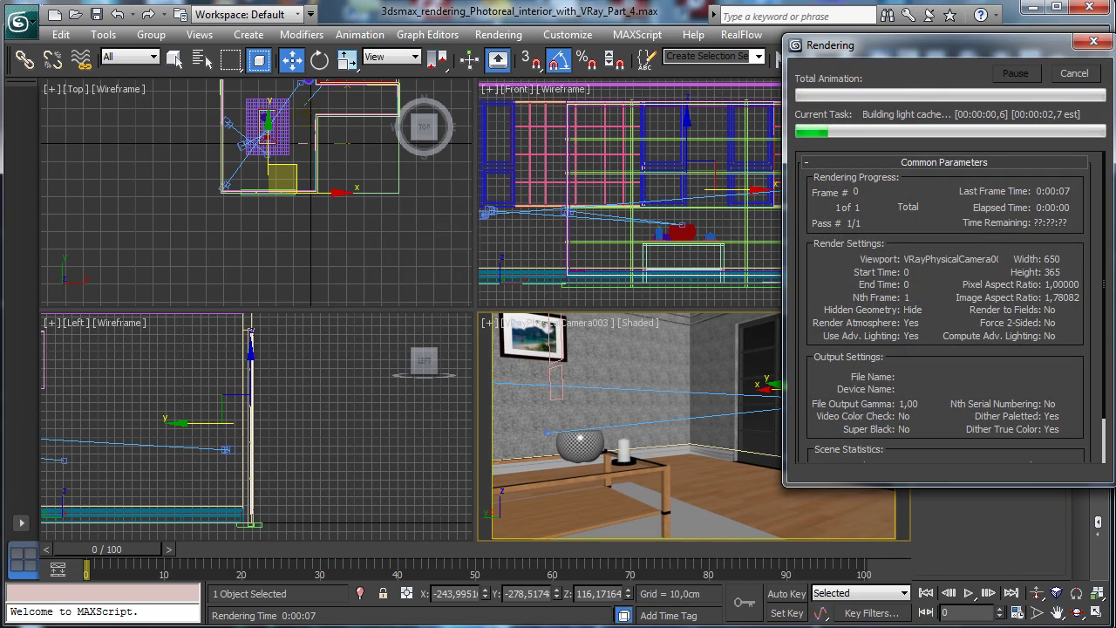
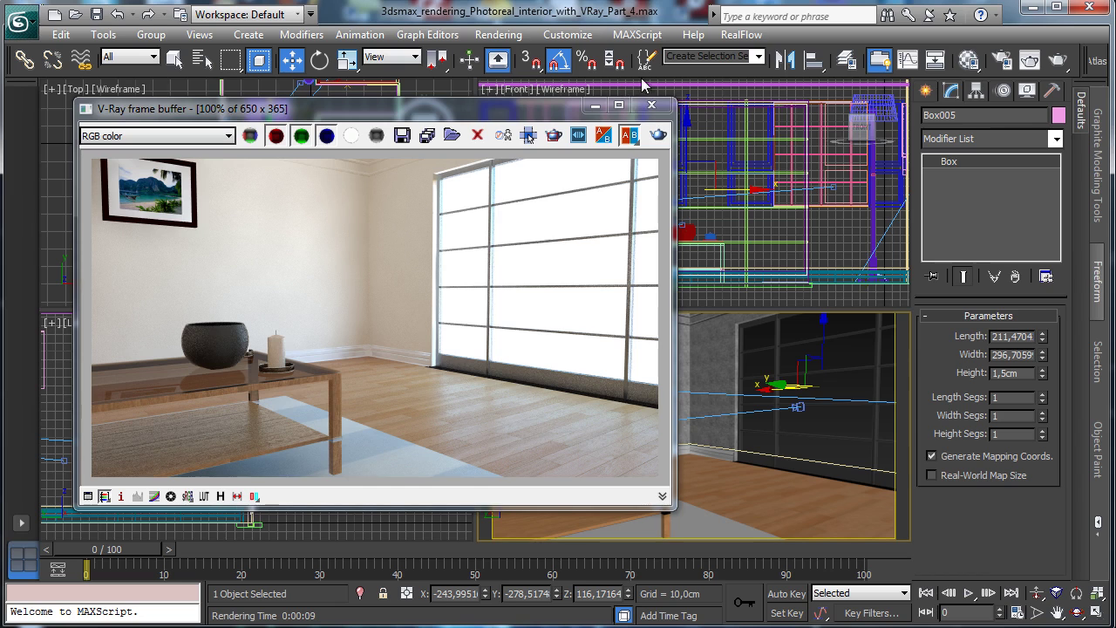
left_click(652, 105)
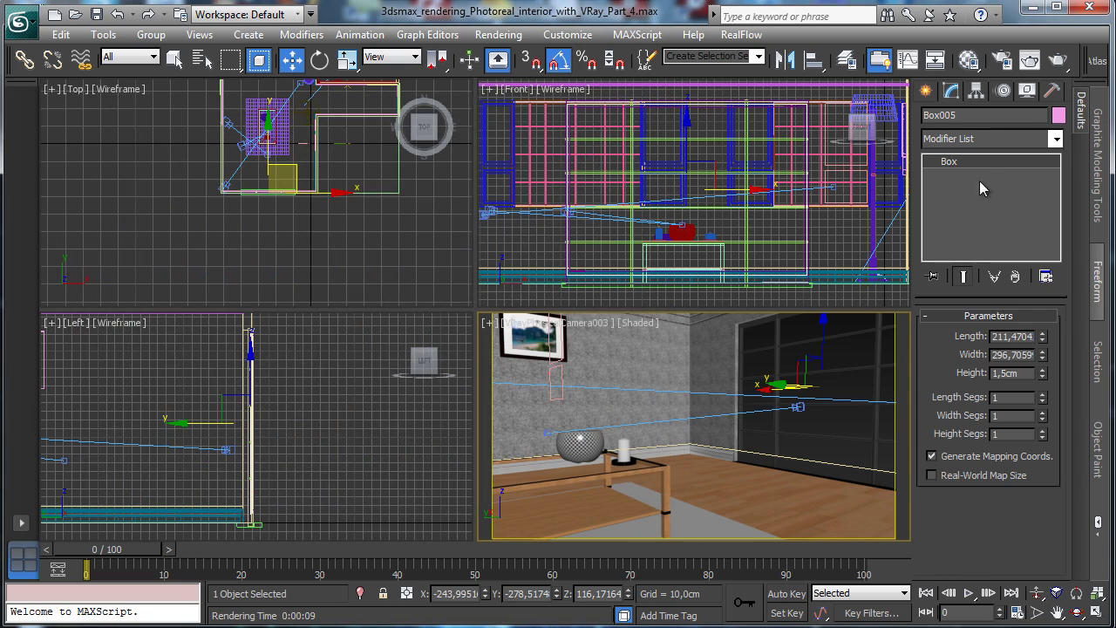
Step: Clone the floor lamp together with its cable, three objects in all, as an independent Copy
left_click(530, 333)
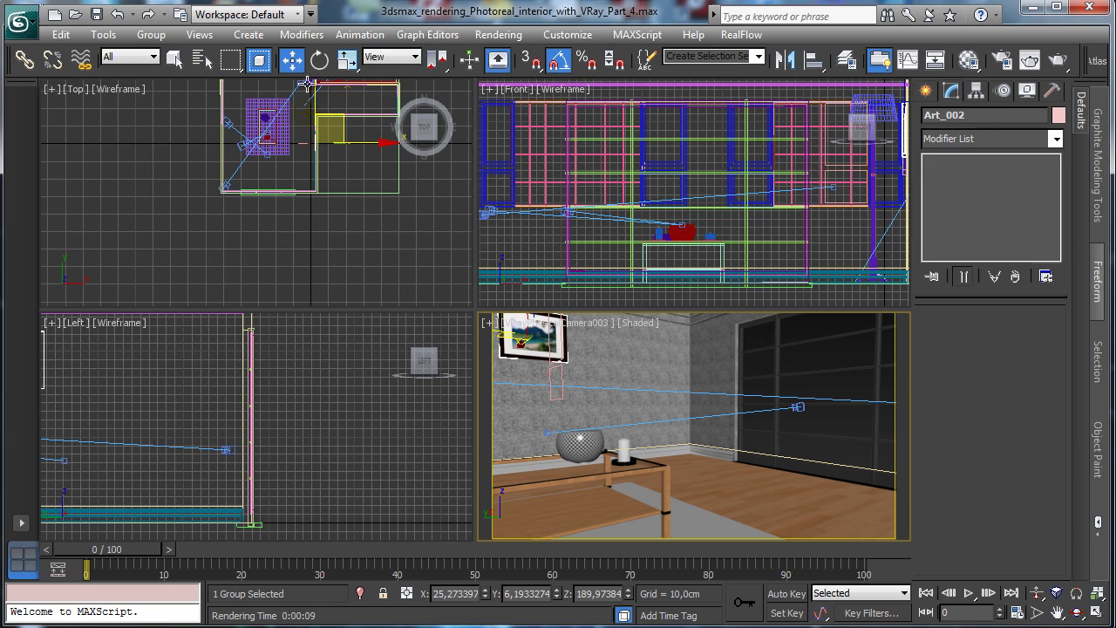
right_click(470, 296)
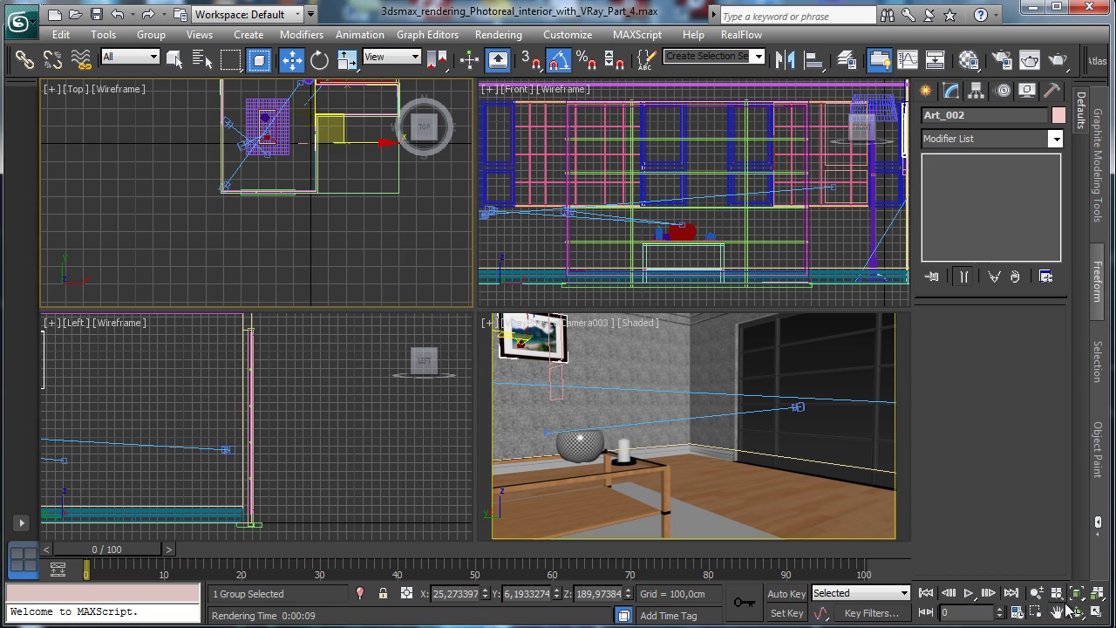
left_click(1057, 612)
left_click_drag(338, 157, 313, 282)
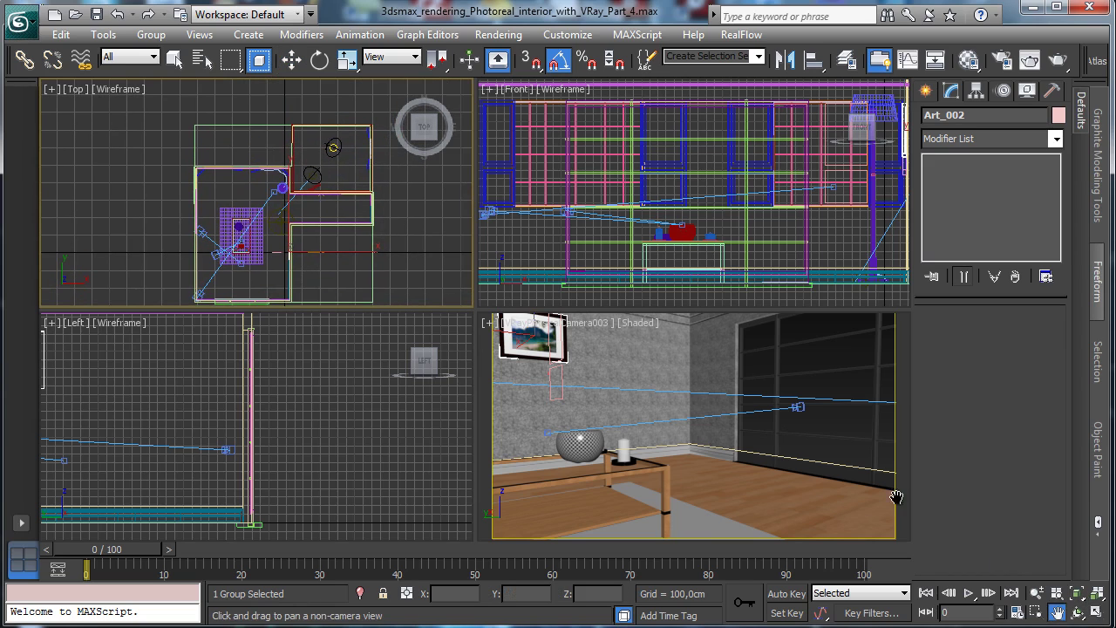
left_click(1038, 614)
left_click_drag(246, 153, 323, 209)
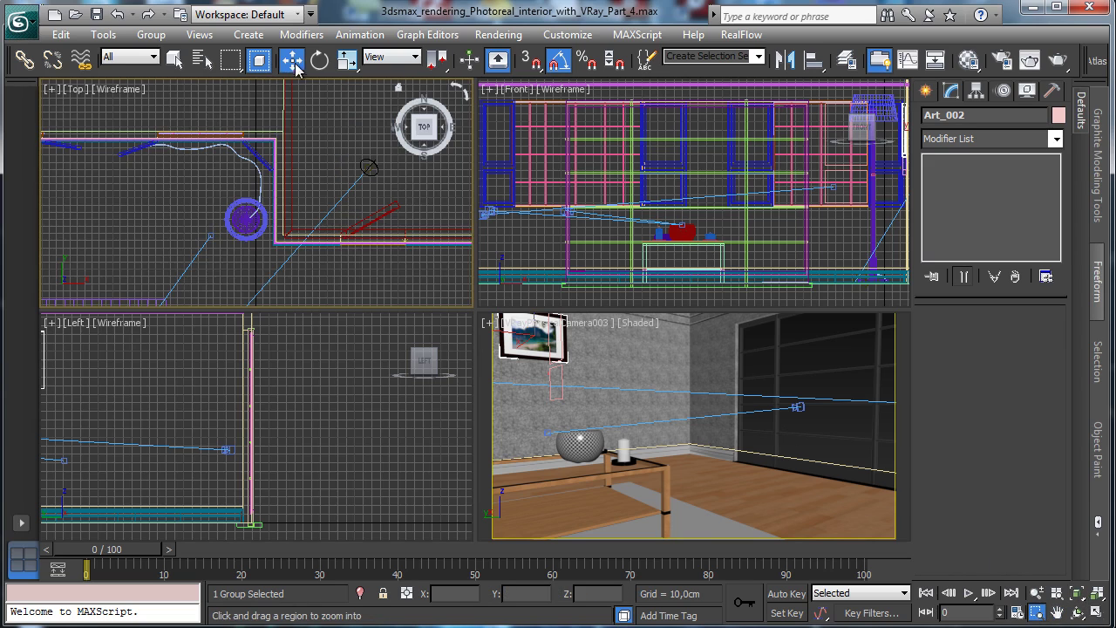
left_click(293, 61)
left_click(239, 166)
left_click(235, 211, "ctrl")
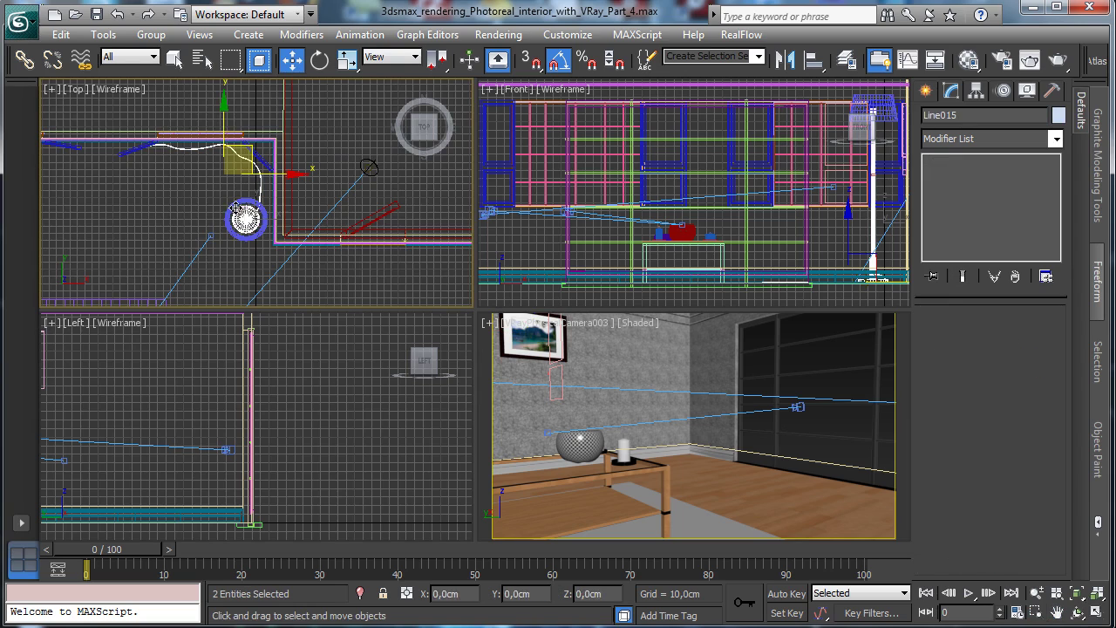
left_click(240, 208, "ctrl")
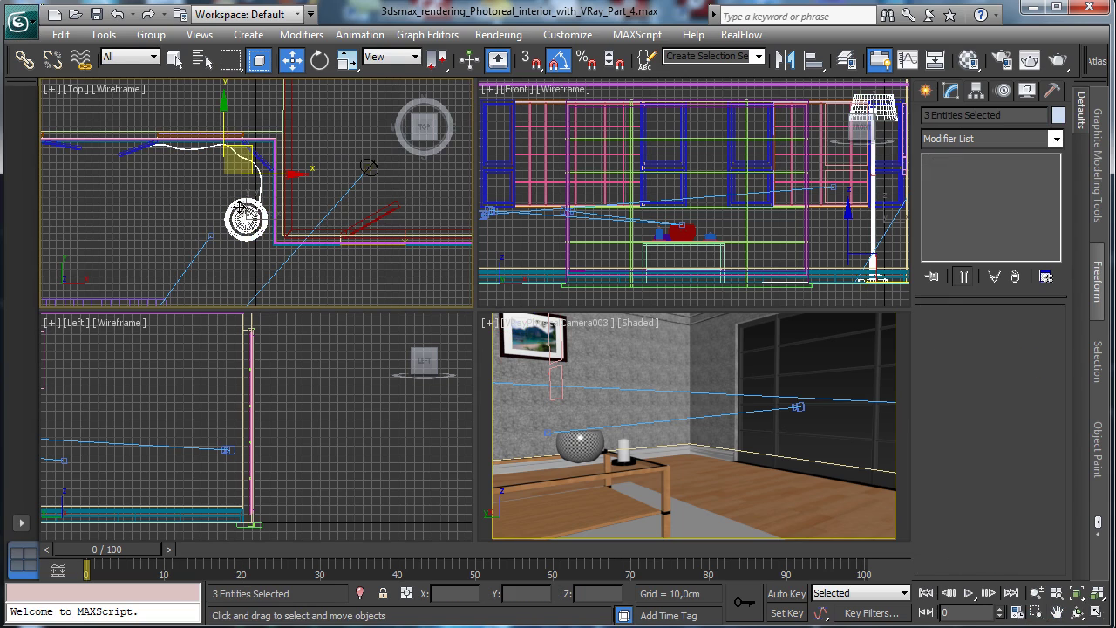
left_click(61, 34)
left_click(171, 166)
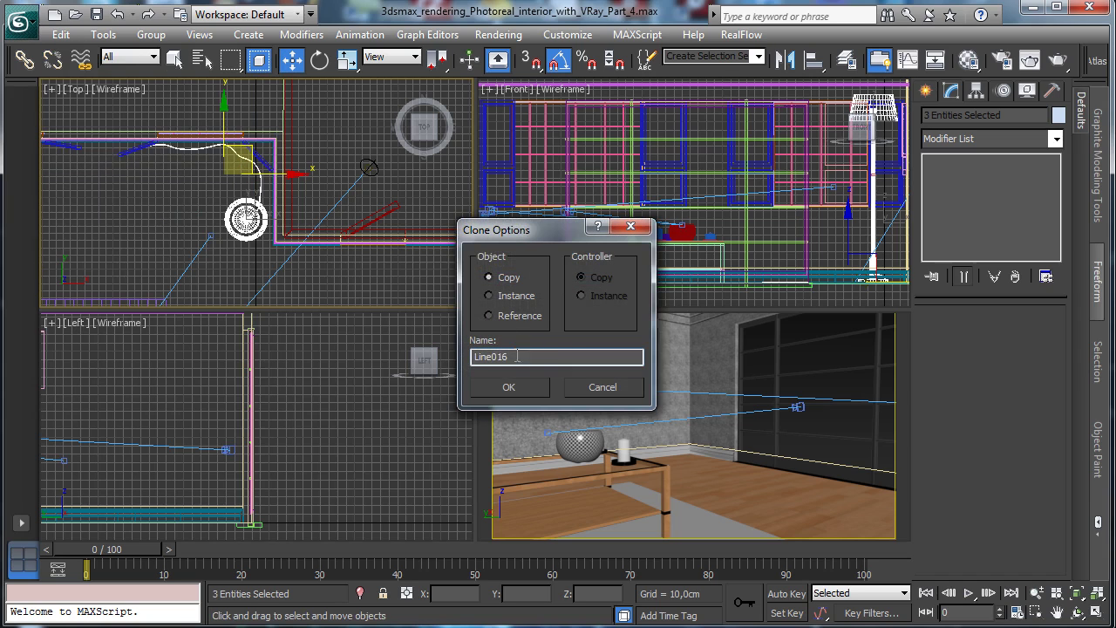
left_click(512, 388)
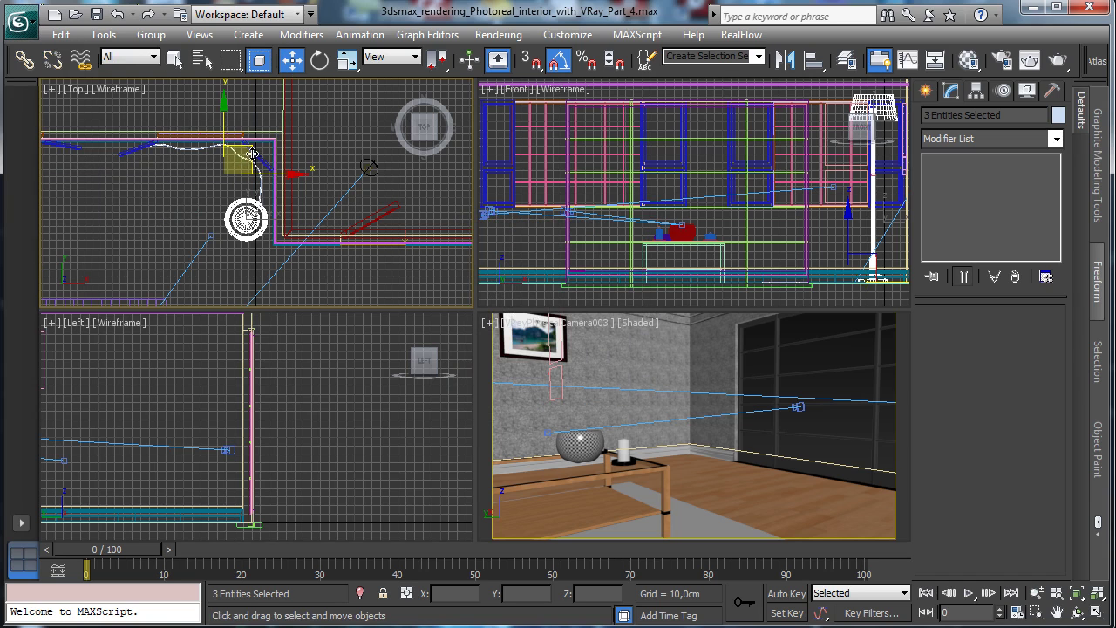
Step: Move the copied floor lamp and cable into the room corner between the picture wall and the large window
left_click_drag(252, 153, 272, 201)
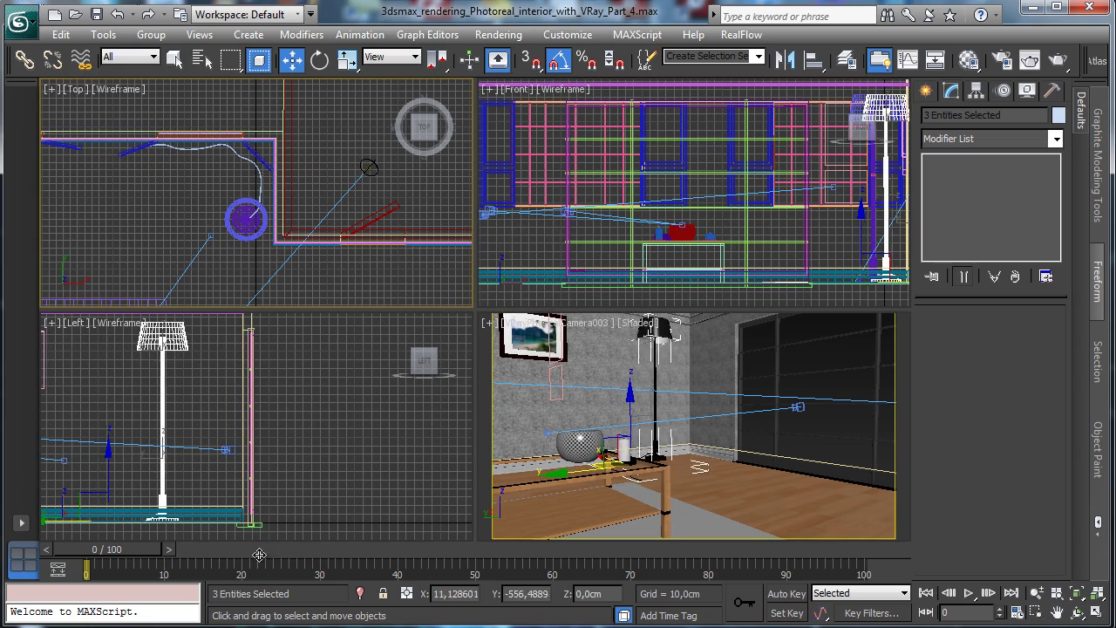
right_click(475, 171)
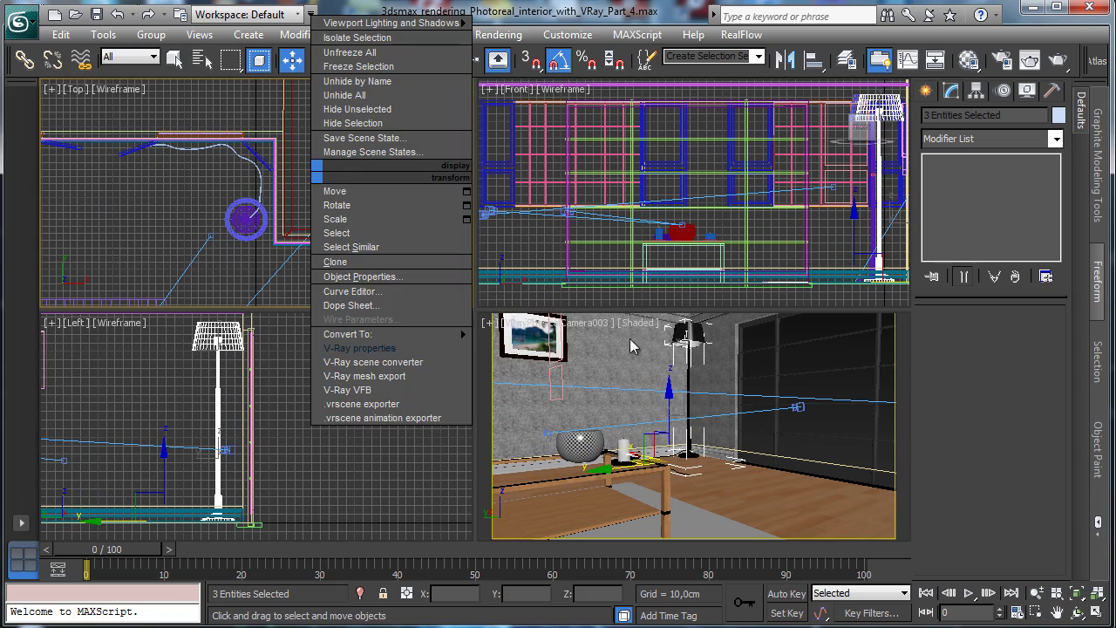
left_click(1078, 595)
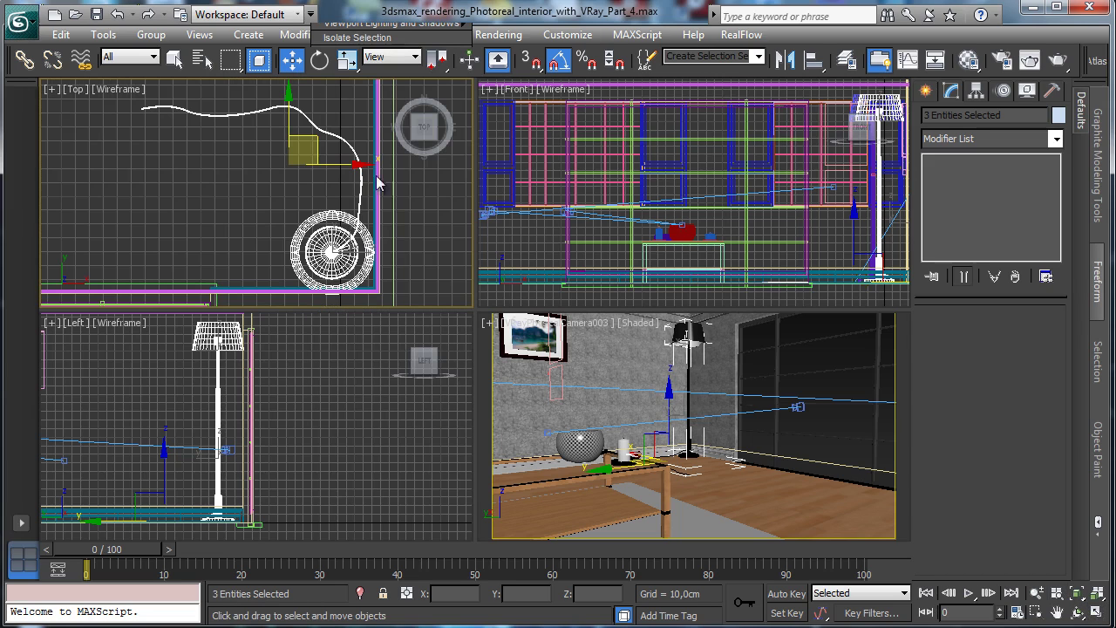
left_click_drag(321, 148, 306, 129)
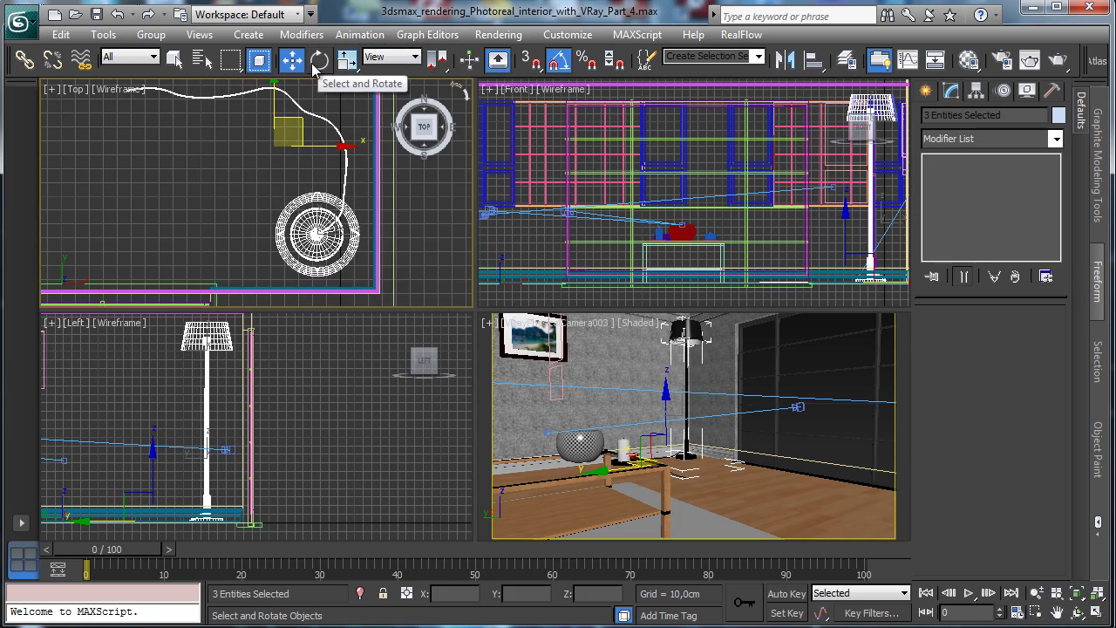
Step: Rotate the copied lamp and cable slightly clockwise in plan and reposition them in the corner, clear of the walls
left_click(1038, 612)
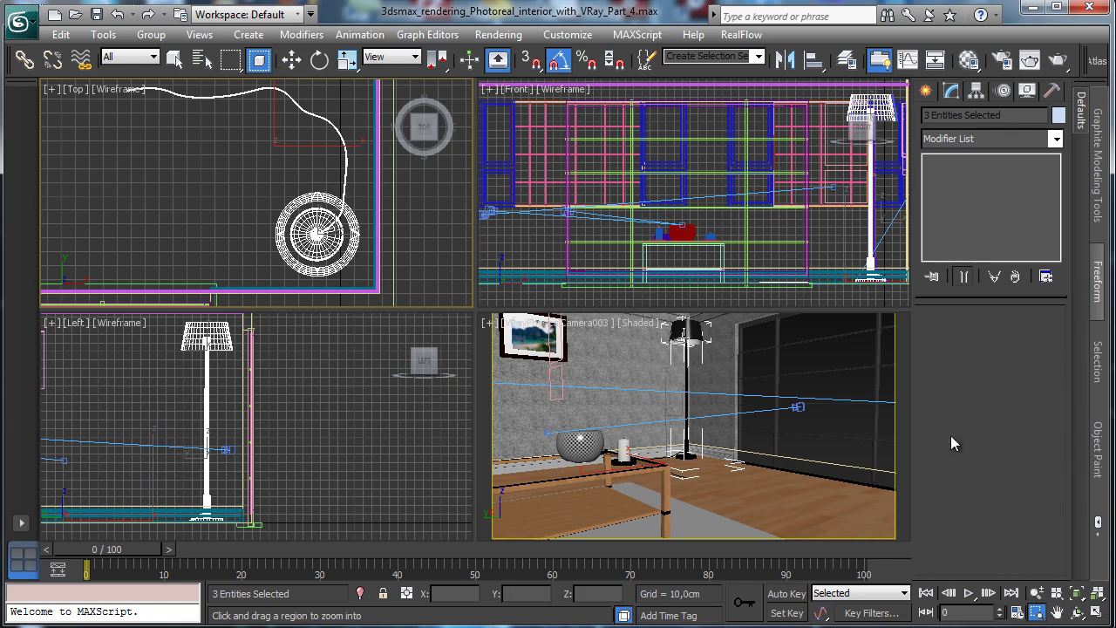
left_click(319, 58)
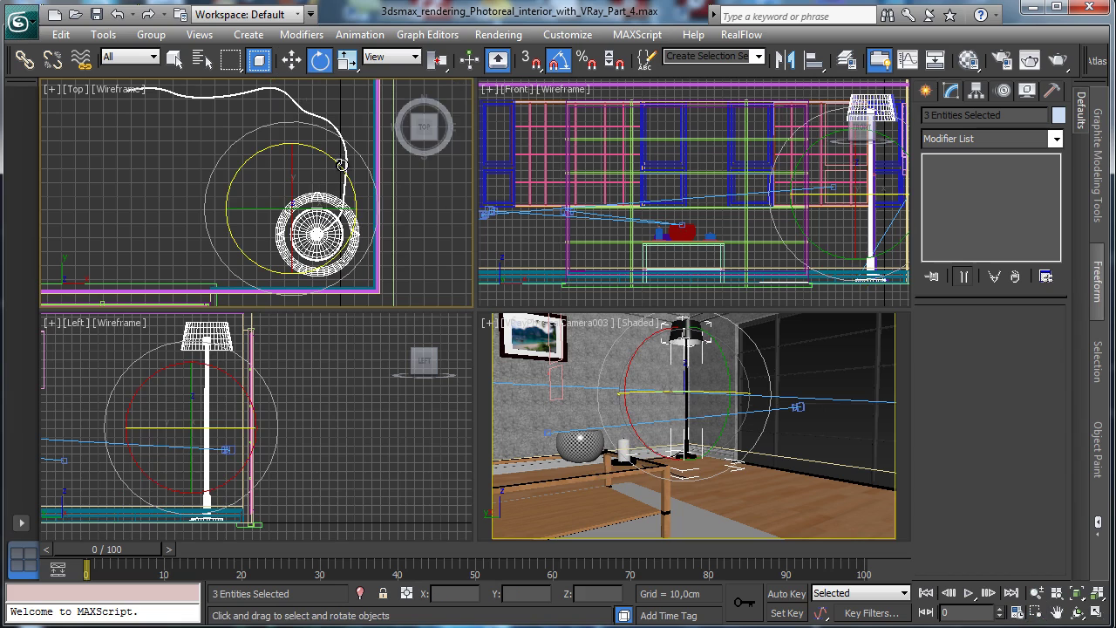
left_click_drag(342, 164, 352, 174)
left_click(291, 58)
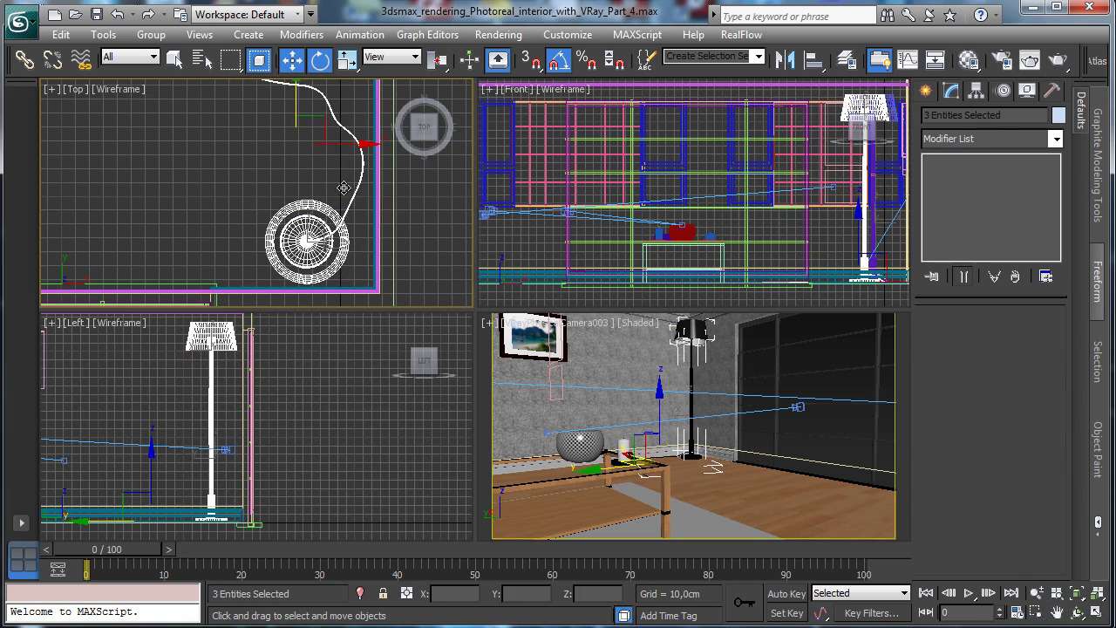
left_click_drag(332, 120, 333, 122)
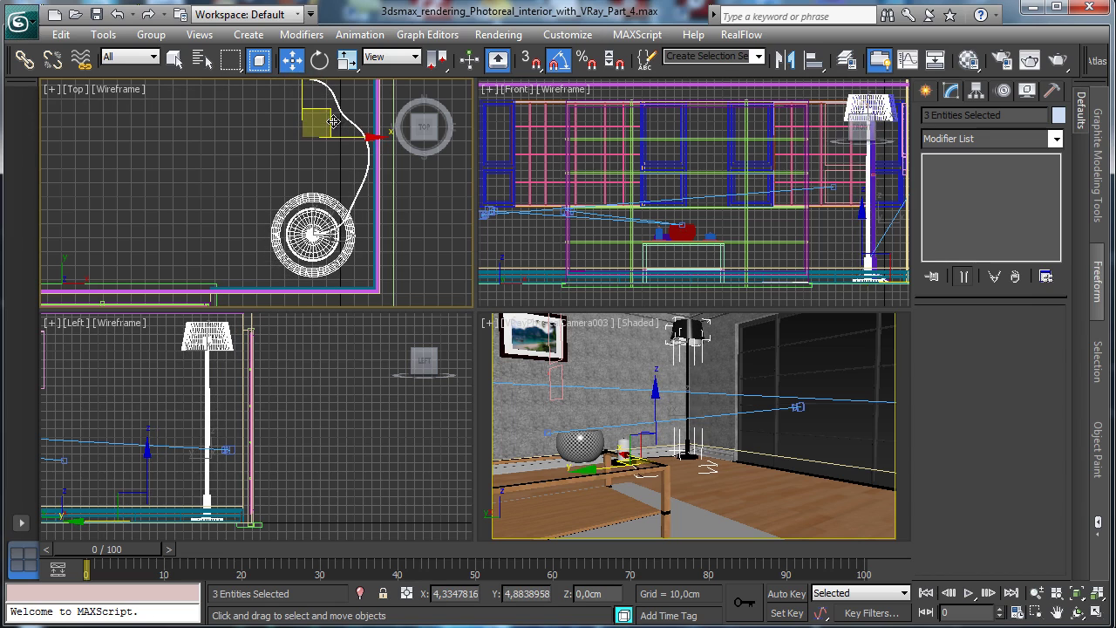
Step: At Vertex level, move the free-end vertices of the copied lamp's cable so it runs beside the picture wall
left_click(1054, 613)
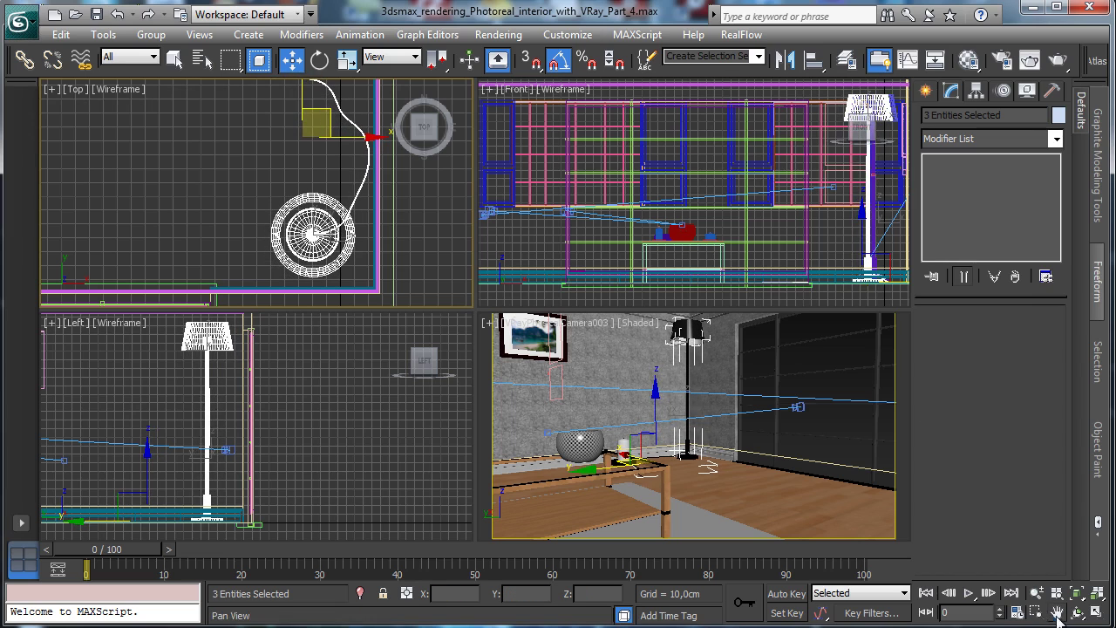
left_click_drag(261, 175, 228, 272)
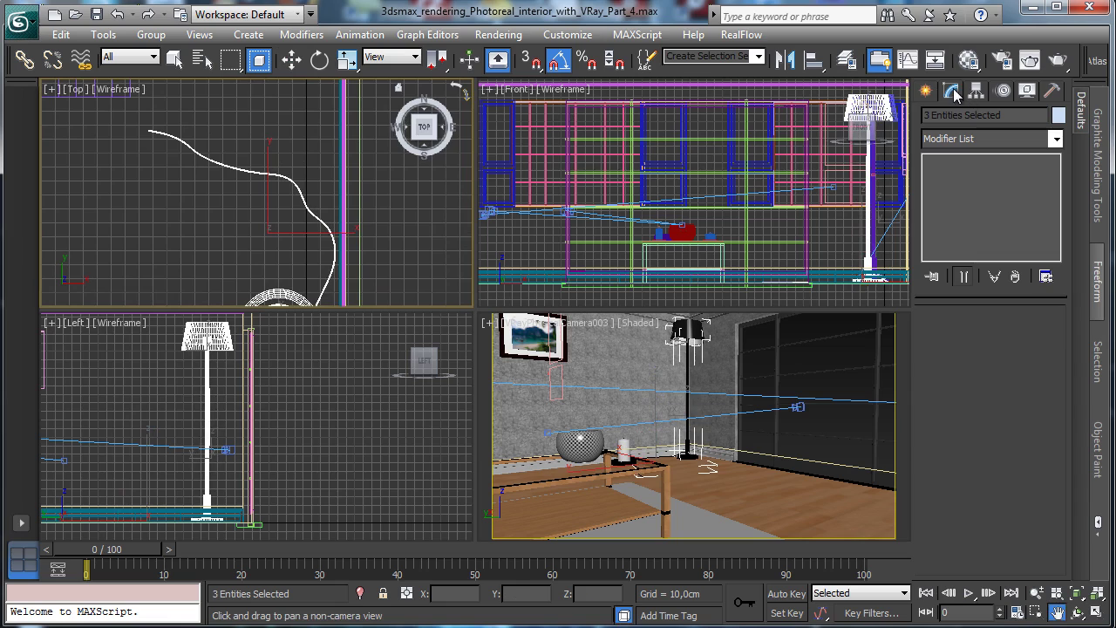
key("q")
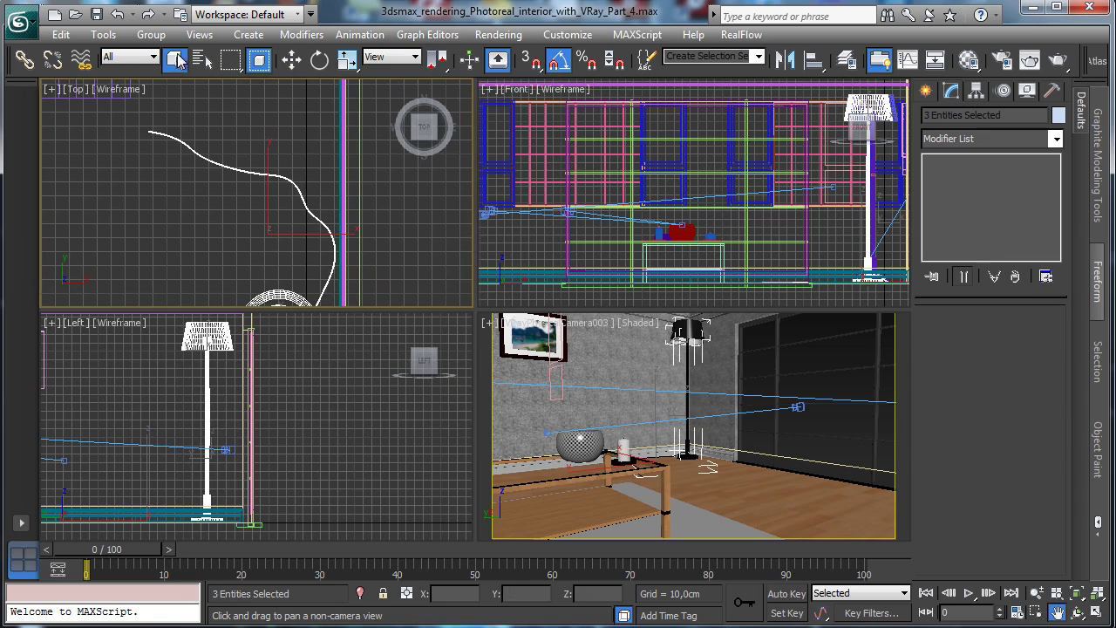
left_click(229, 168)
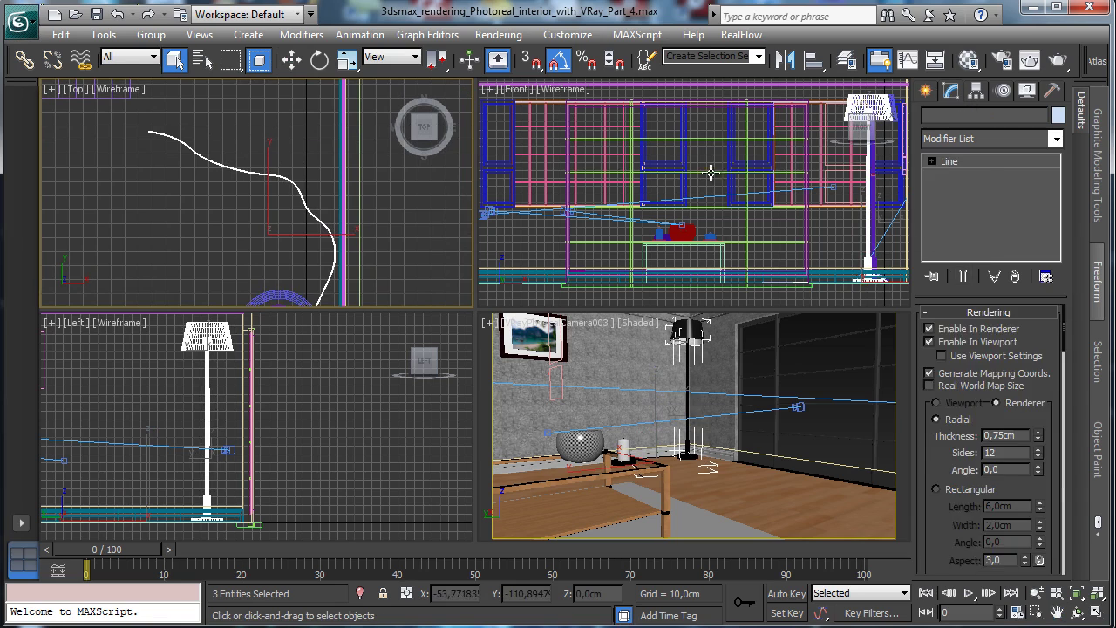
left_click(932, 161)
left_click(964, 175)
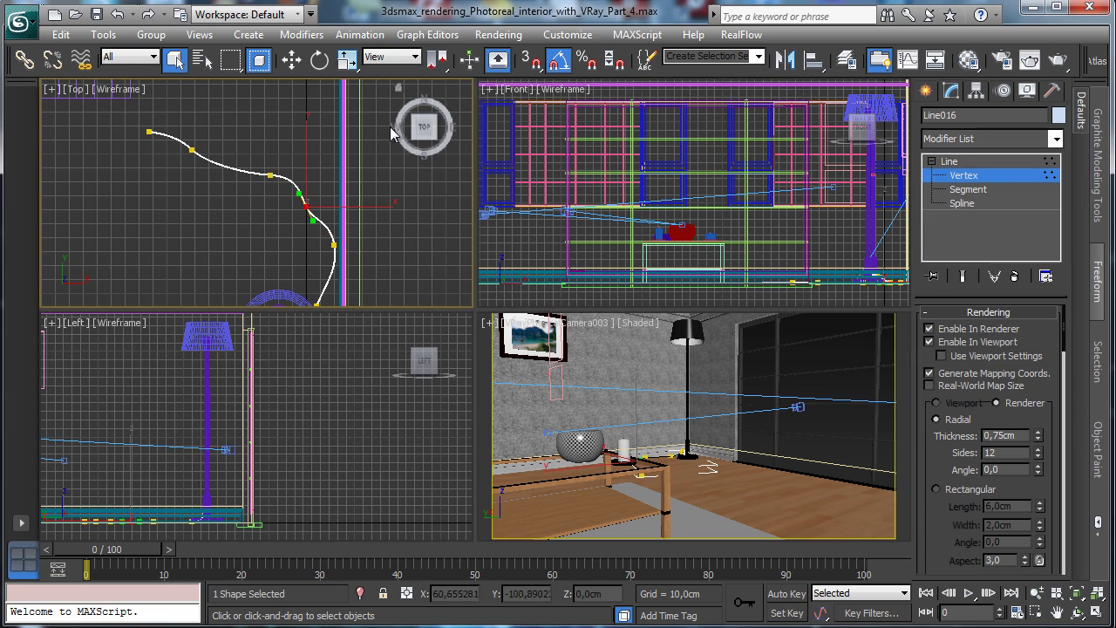
key("w")
left_click_drag(329, 179, 334, 134)
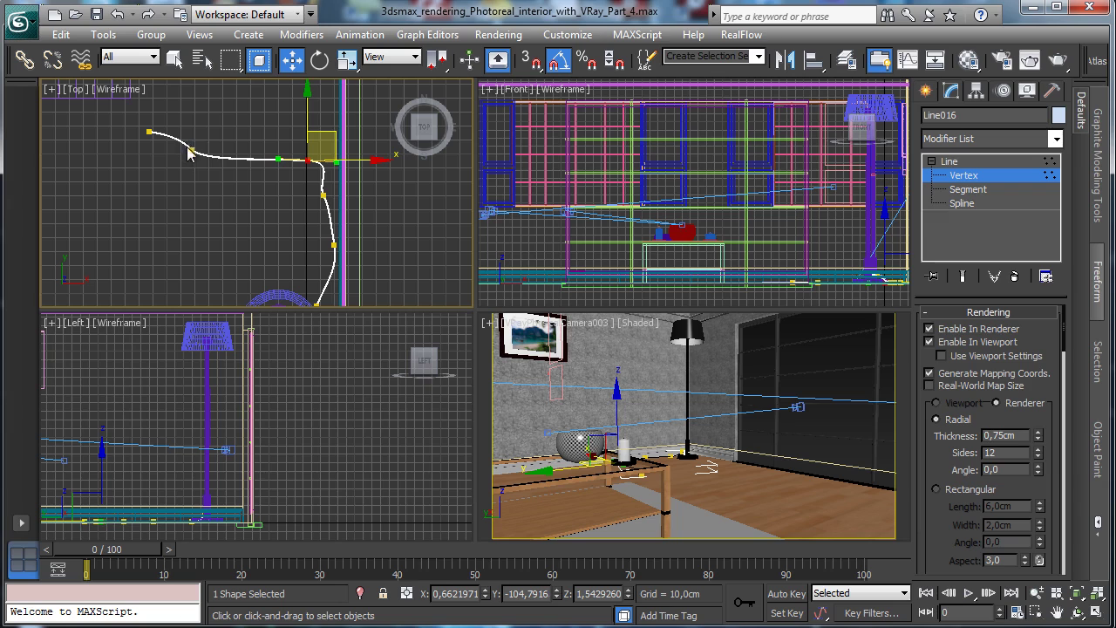
left_click_drag(192, 154, 342, 102)
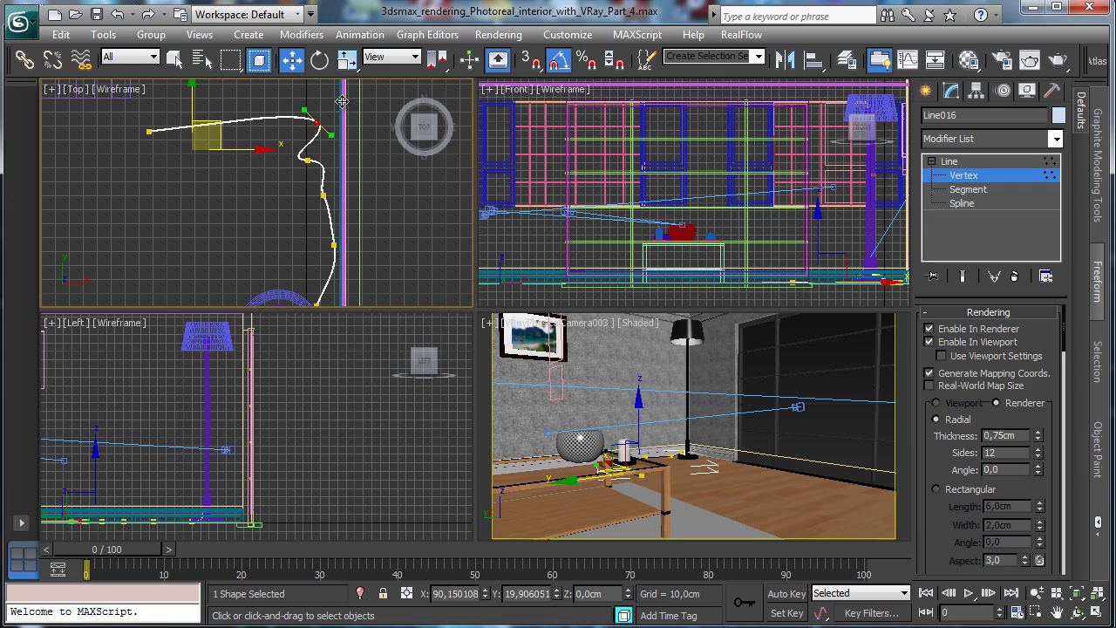
left_click(150, 131)
left_click_drag(170, 118, 360, 76)
Step: Adjust the middle vertices of the copied lamp's cable into a gentle wave along the wall and leave Vertex editing
left_click(307, 161)
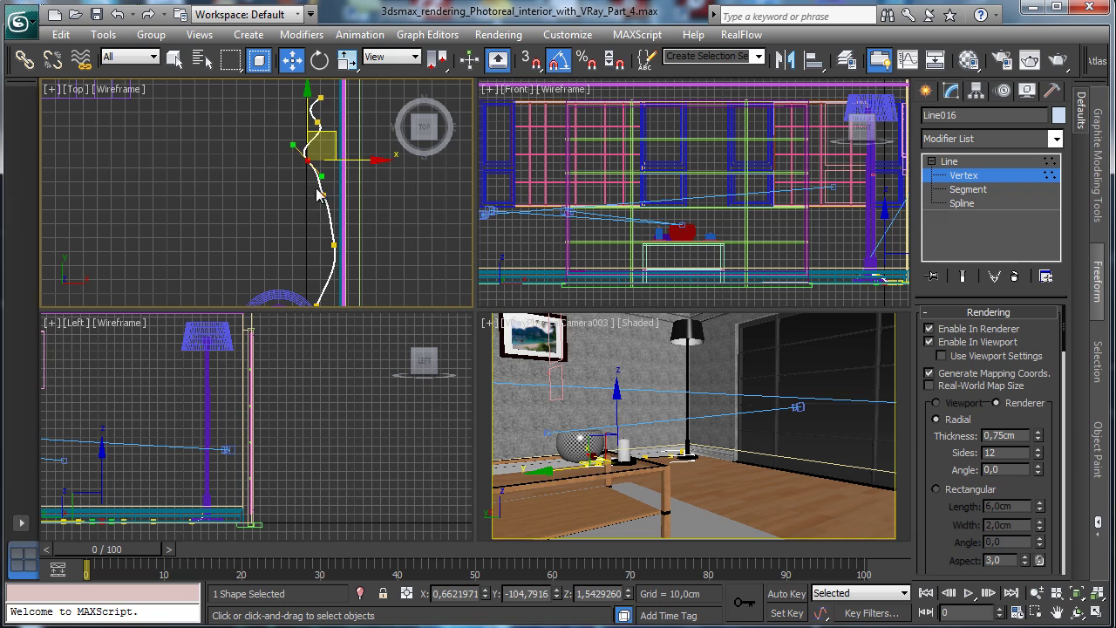
left_click(324, 195)
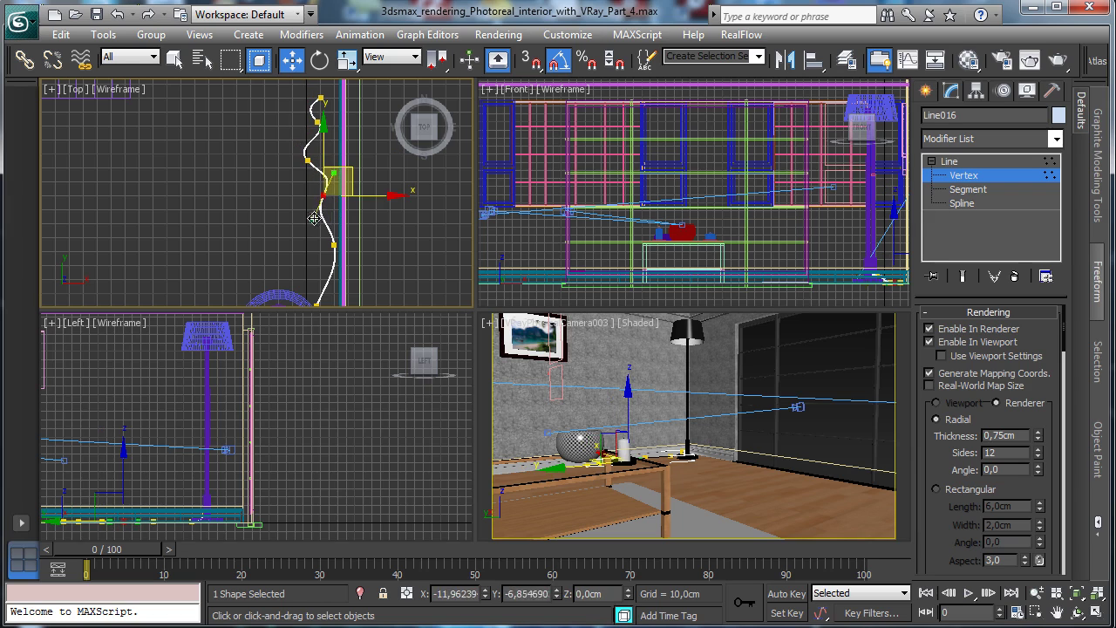
left_click_drag(314, 218, 335, 275)
left_click(335, 246)
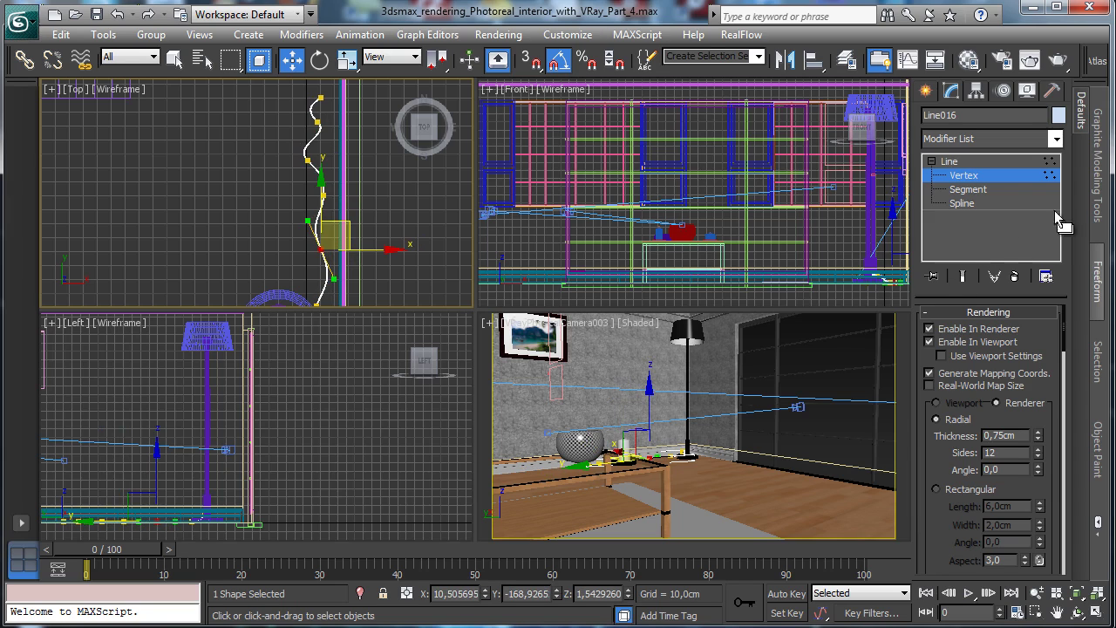
left_click(977, 178)
Step: Clone the framed picture Art_002 as a Copy named Art_003
right_click(728, 348)
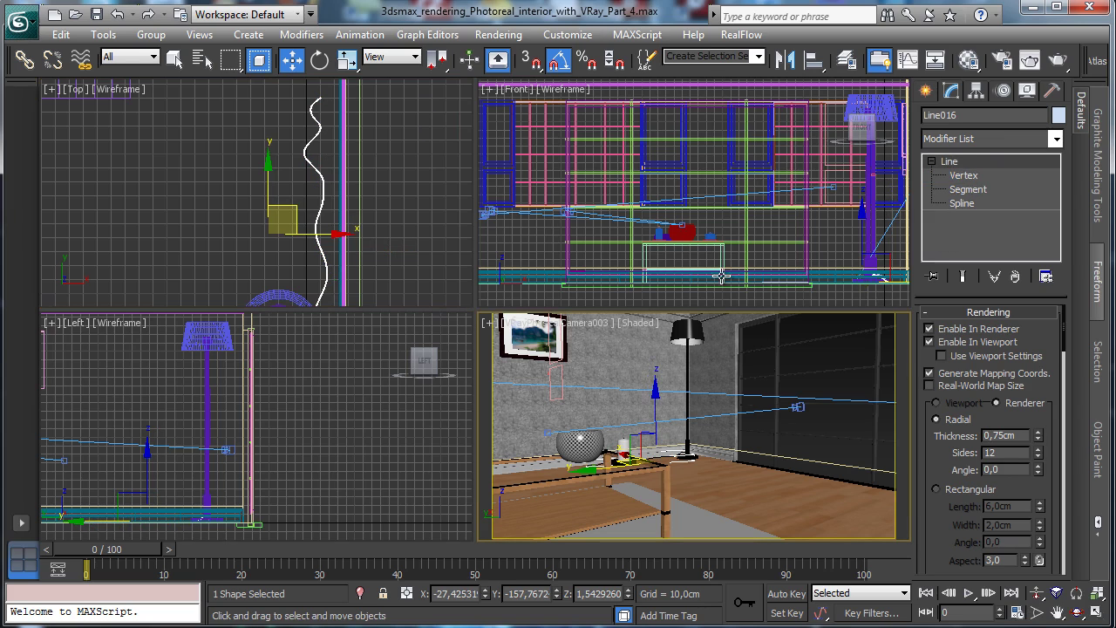
left_click(533, 340)
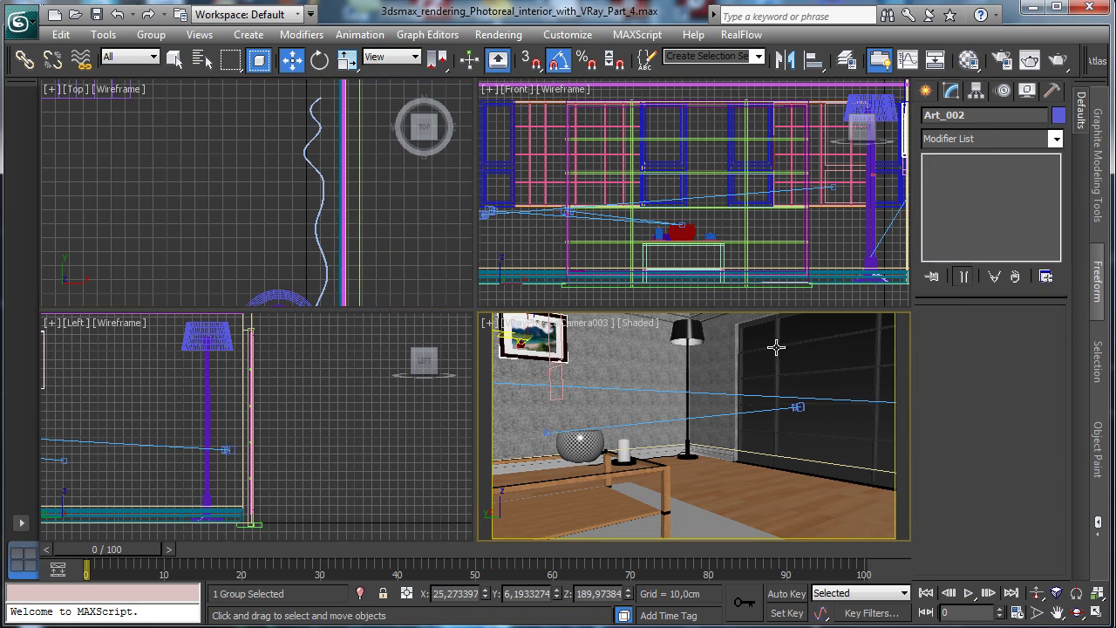
left_click(61, 35)
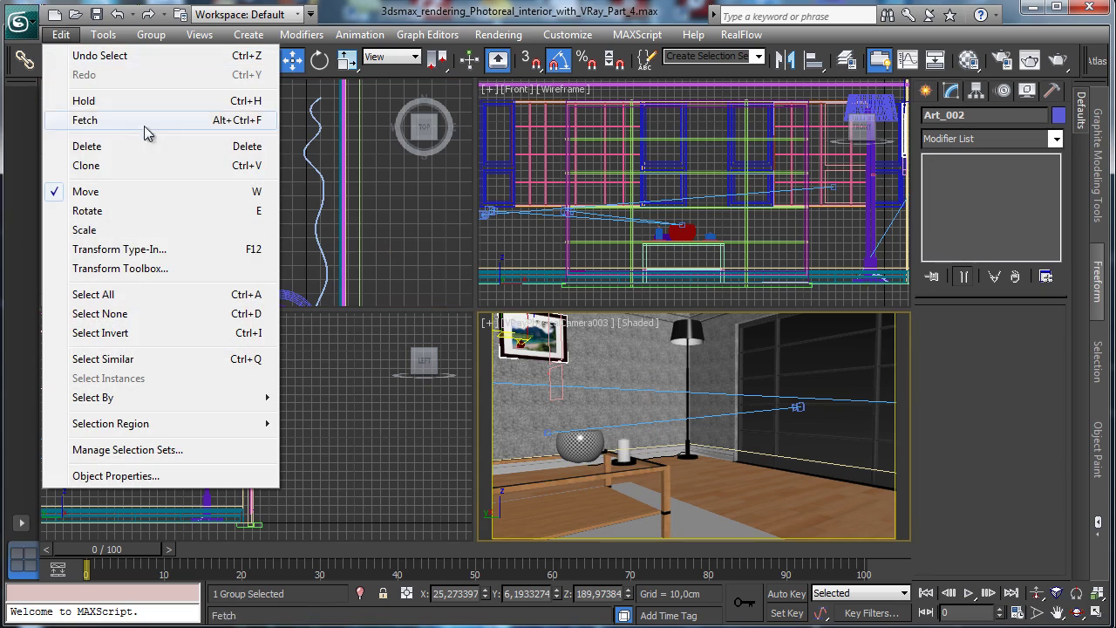
left_click(128, 169)
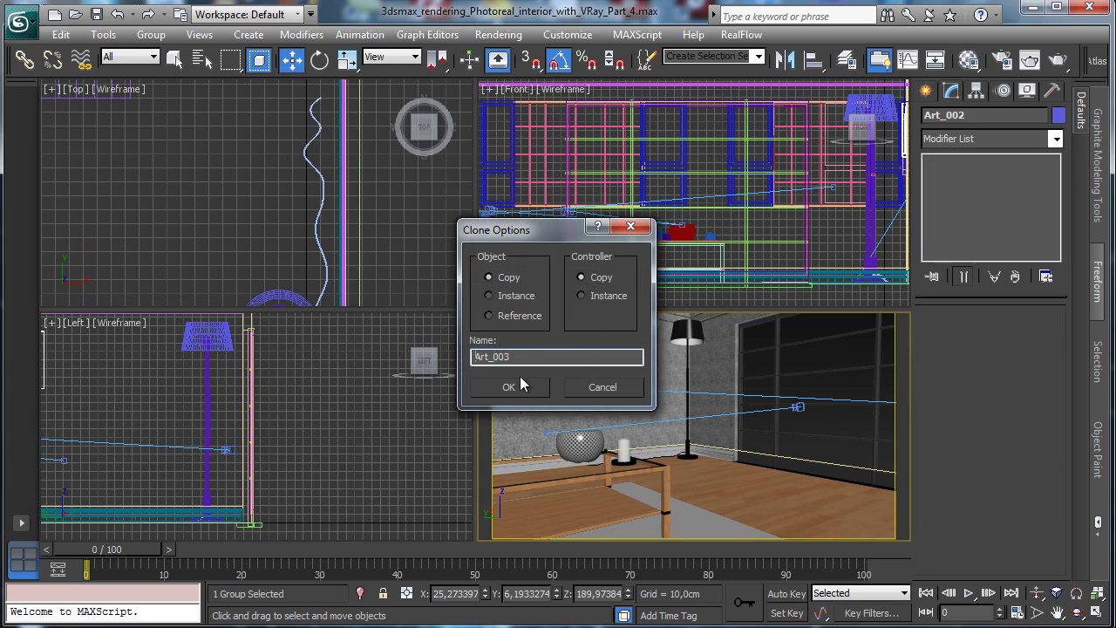
left_click(509, 387)
Step: Move the copied picture Art_003 along the picture wall toward the corner lamp, to about Y -123.4 cm
left_click(320, 59)
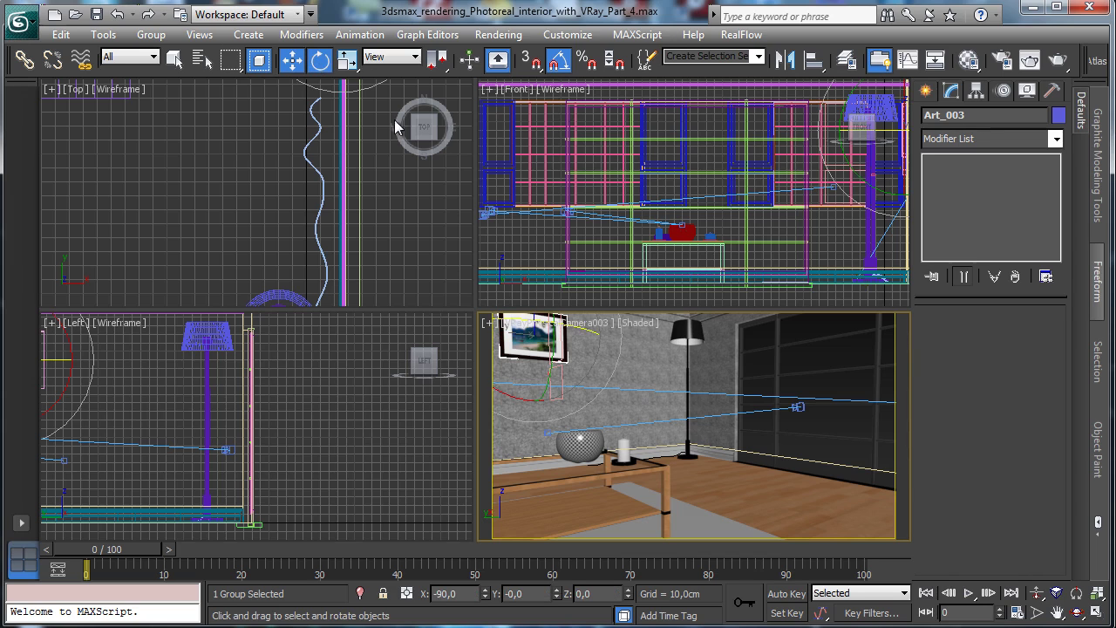
left_click(1098, 612)
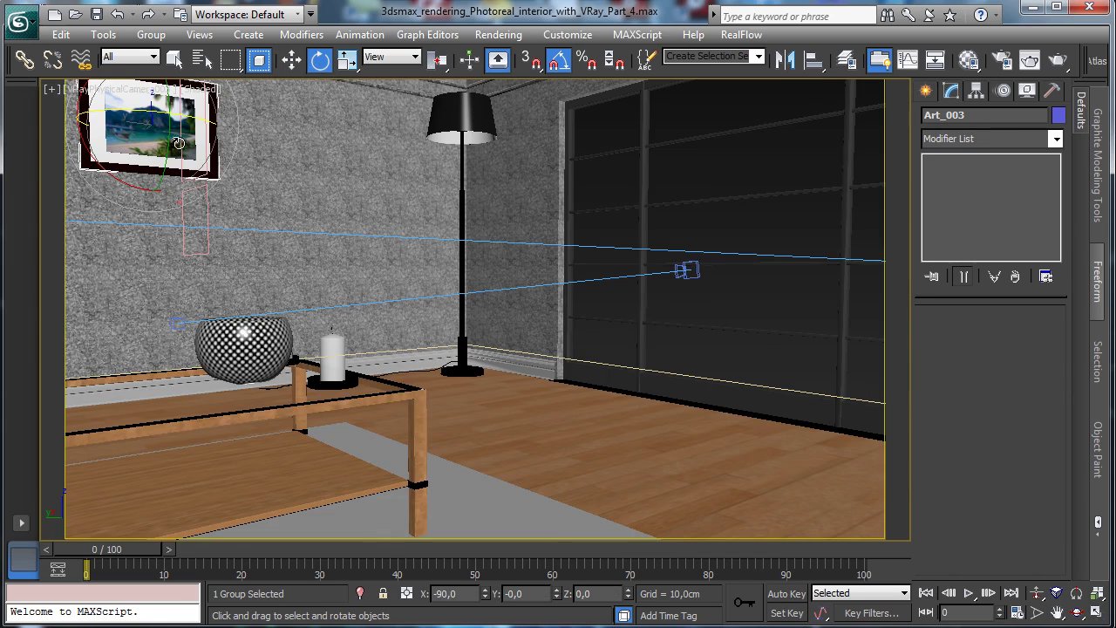
left_click(291, 61)
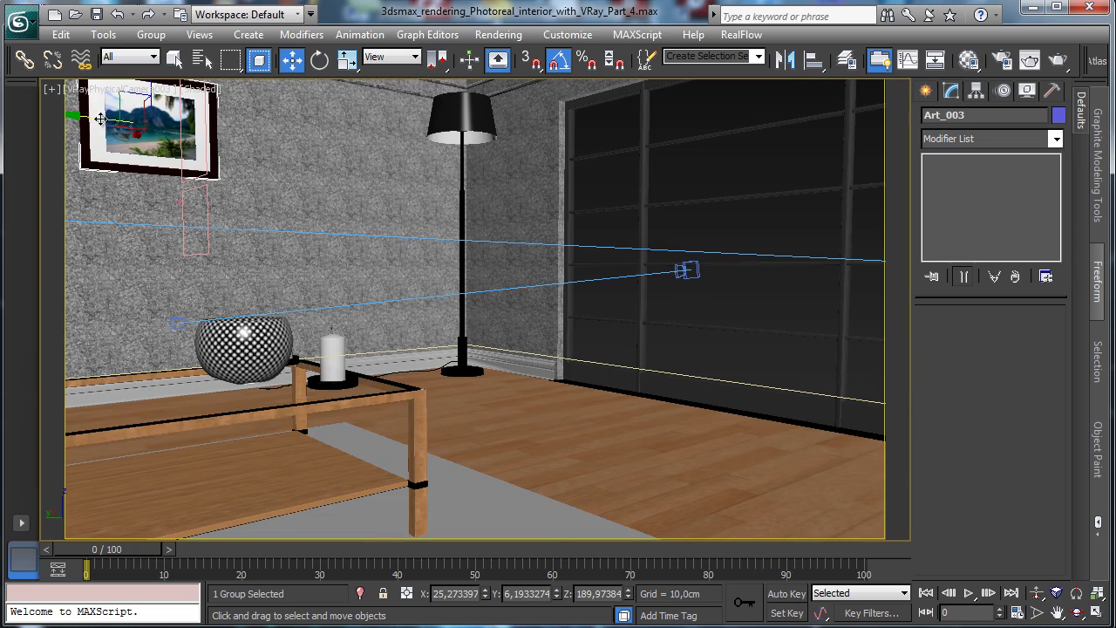
left_click_drag(101, 119, 263, 125, "shift")
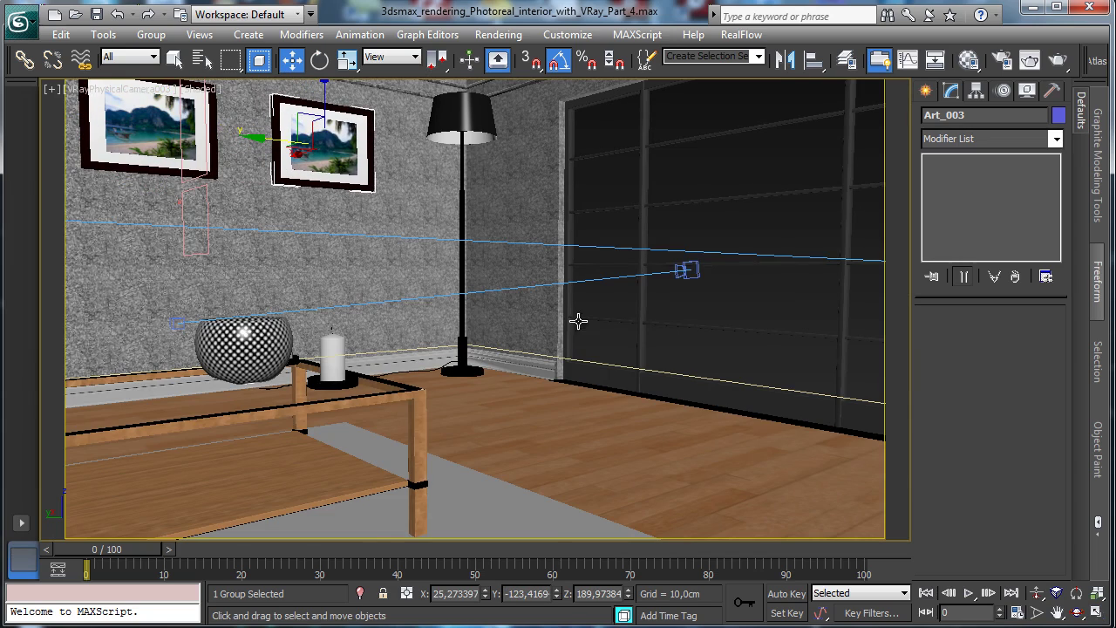
Step: Switch the camera view to Perspective and lower Art_003 on the wall to about Z 182.9 cm
left_click(103, 89)
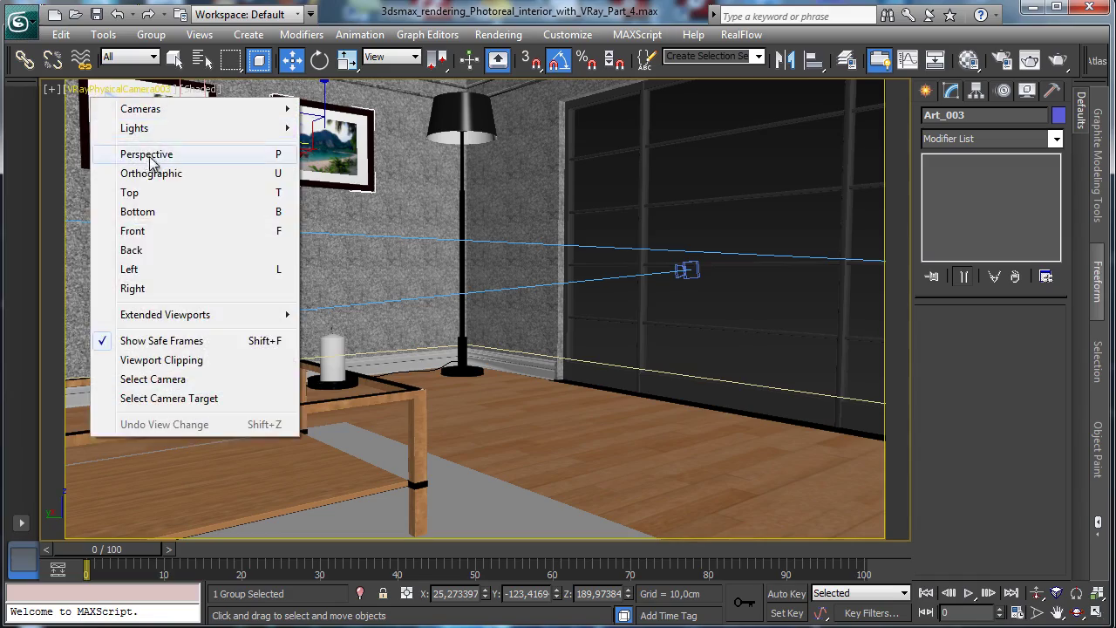
left_click(140, 151)
left_click_drag(611, 419, 575, 420)
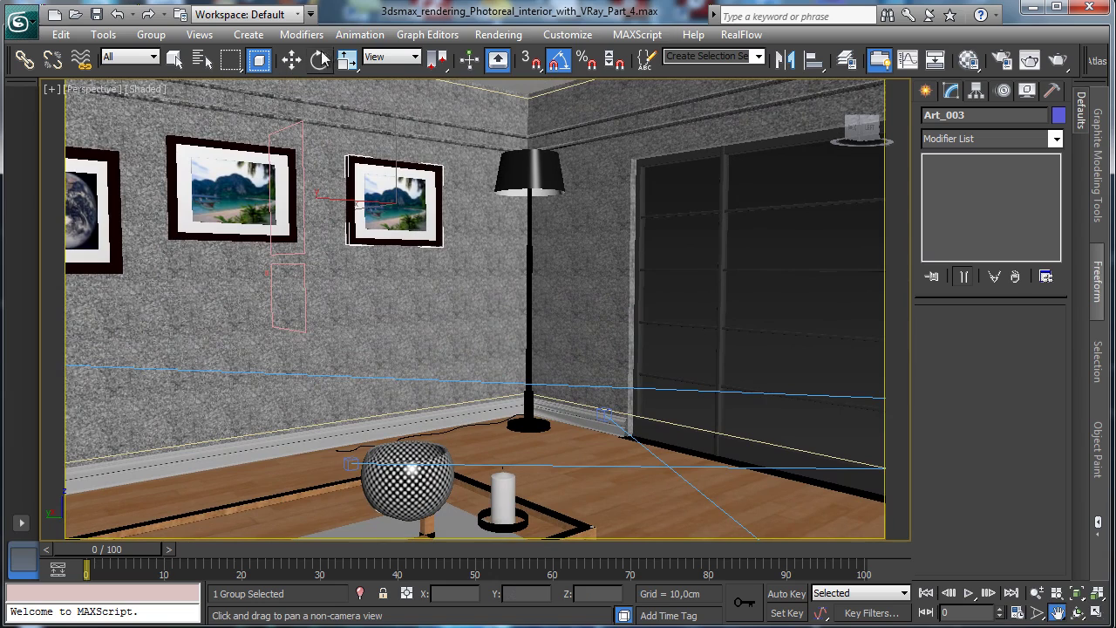
left_click(293, 59)
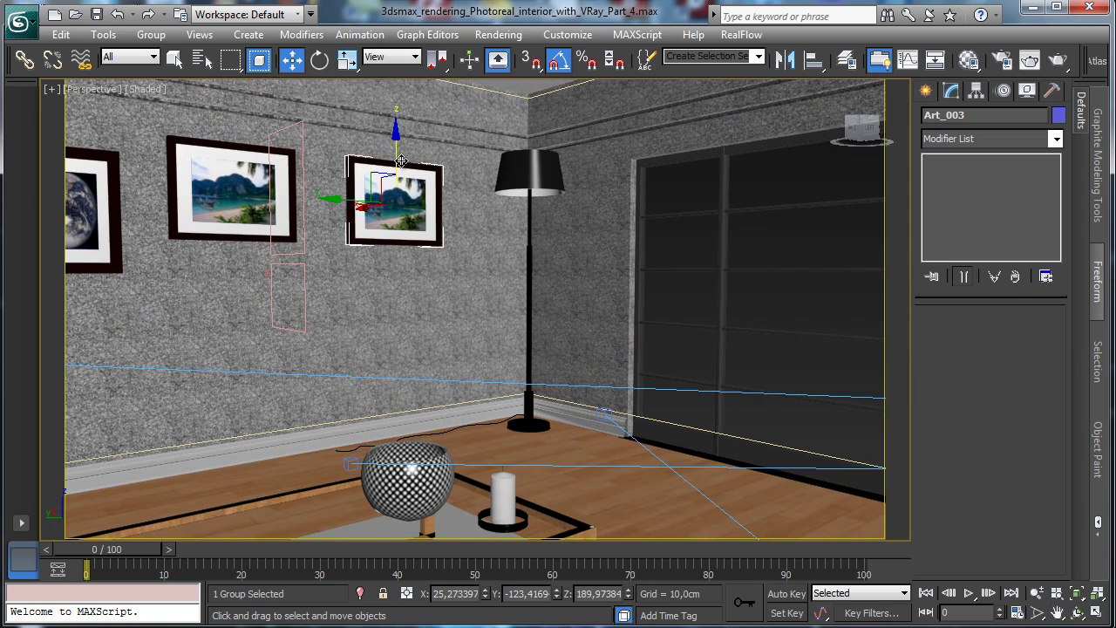
left_click_drag(396, 154, 398, 164)
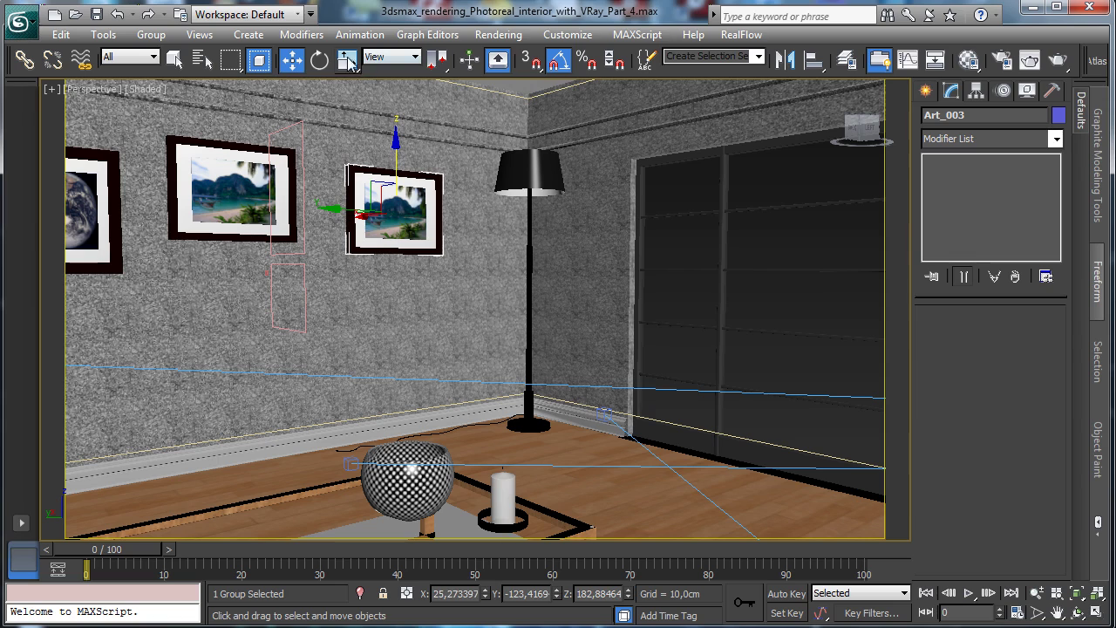
Step: Scale Art_003 up slightly in its wall plane and lower it to about Z 175.7 cm
left_click_drag(348, 63, 348, 85)
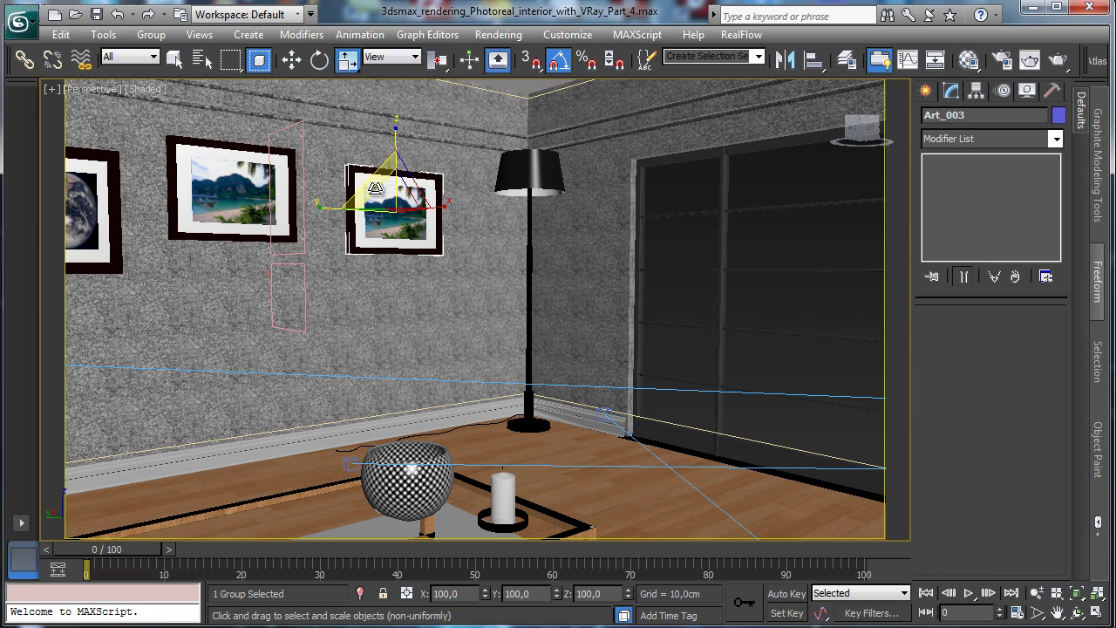
left_click_drag(375, 189, 394, 152)
left_click(291, 60)
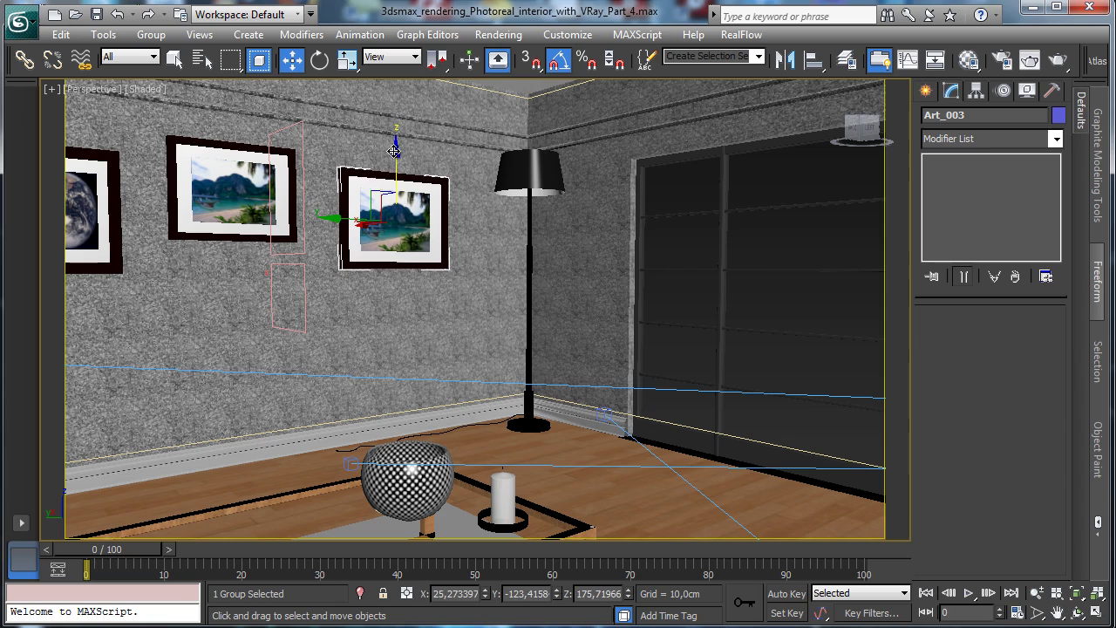
Step: Open the Art_003 group and select the picture panel inside its frame
left_click(173, 59)
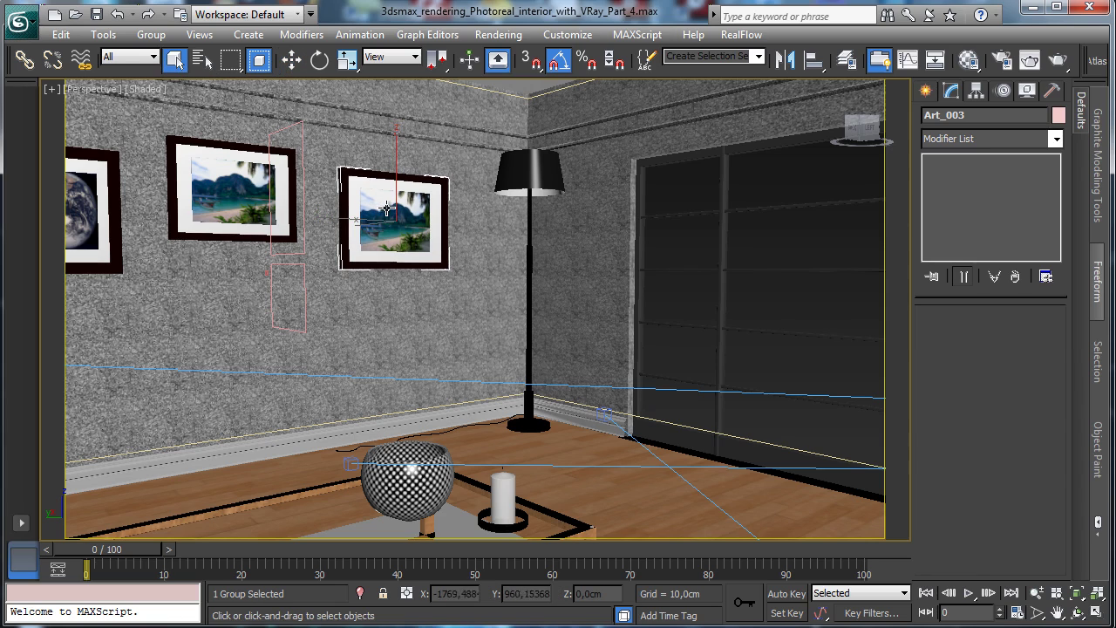
left_click(151, 35)
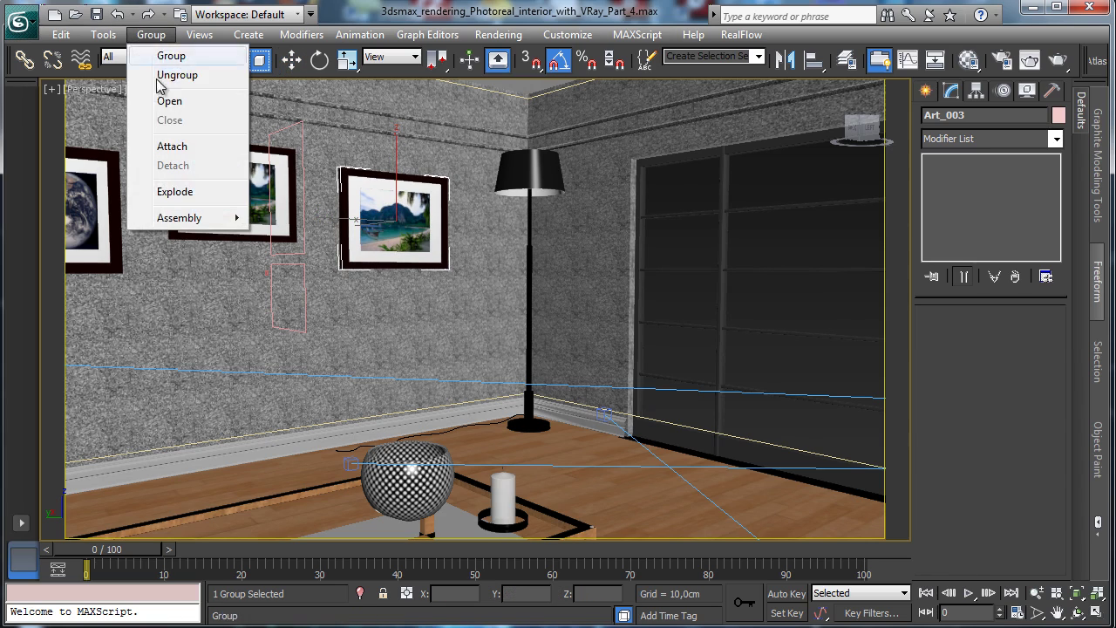
left_click(169, 101)
left_click(398, 216)
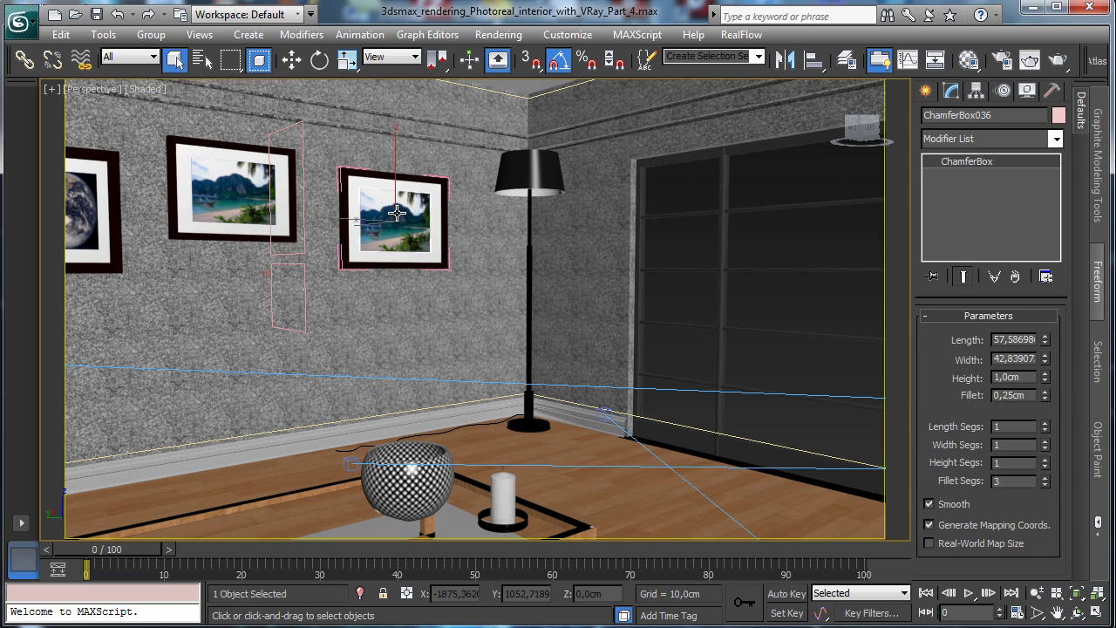
Step: Try nudging the larger backing panel ChamferBox032 inside the Art_003 frame upward and undo the move
left_click(390, 210)
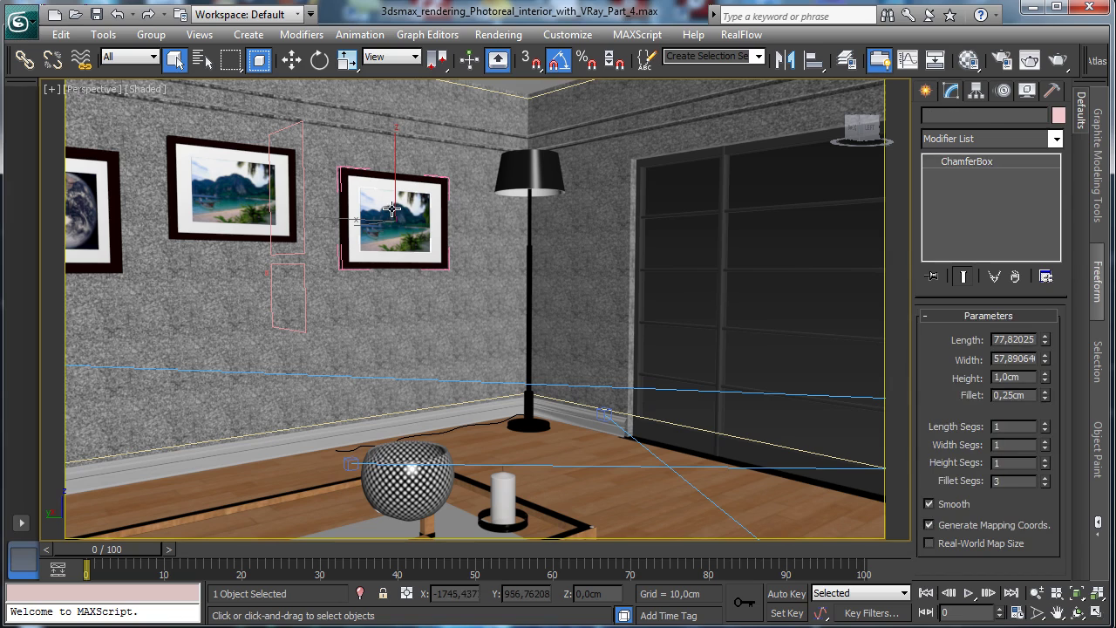
left_click(291, 59)
mouse_move(398, 175)
left_mouse_down()
mouse_move(397, 161)
mouse_move(398, 173)
left_mouse_up()
left_click(132, 15)
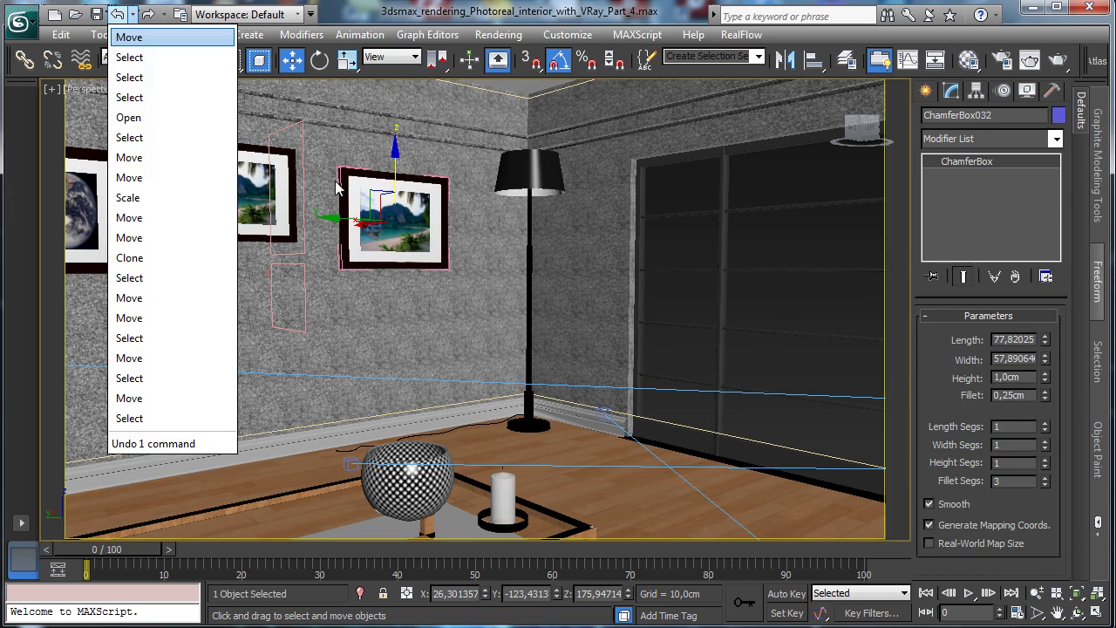
left_click(131, 15)
left_click(115, 15)
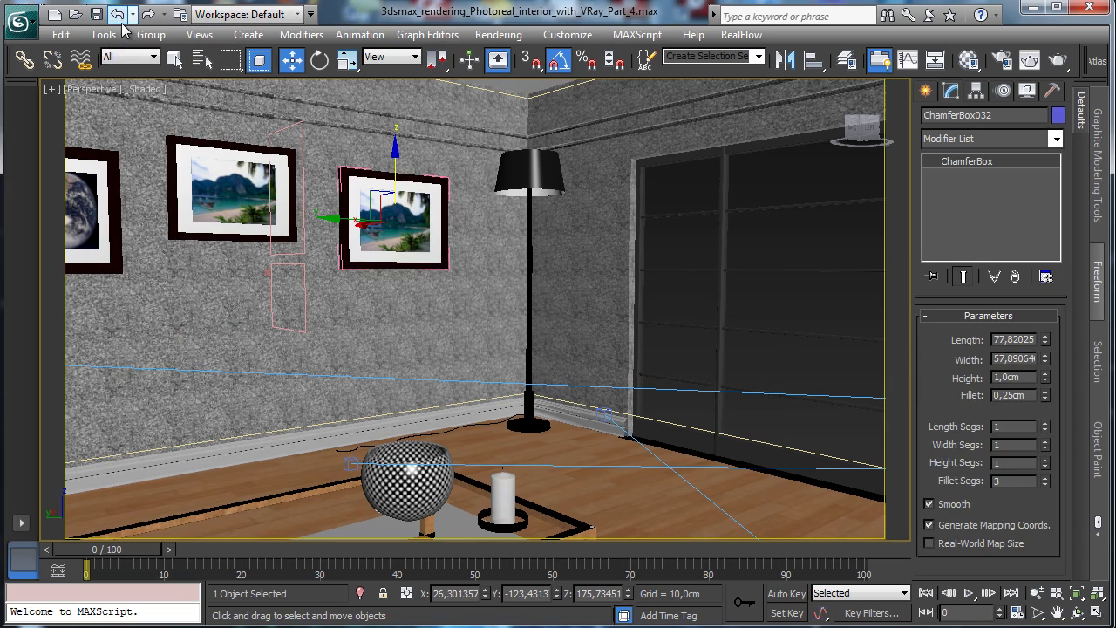
Step: Select the picture panel ChamferBox036 and assign it an unused material named Art_3
left_click(371, 202)
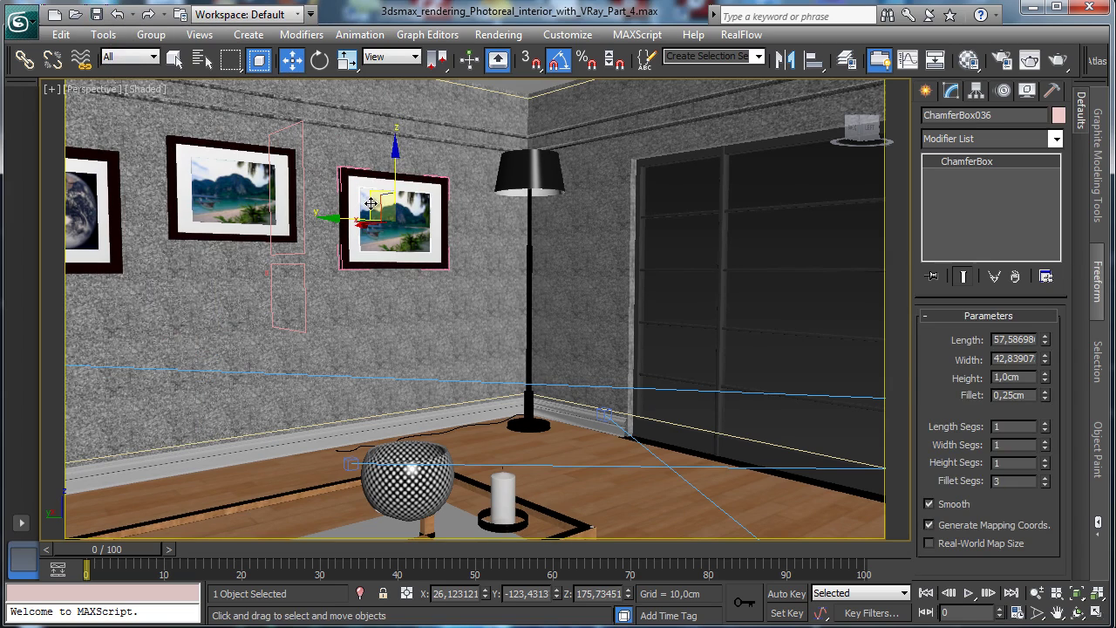
left_click_drag(397, 156, 397, 154)
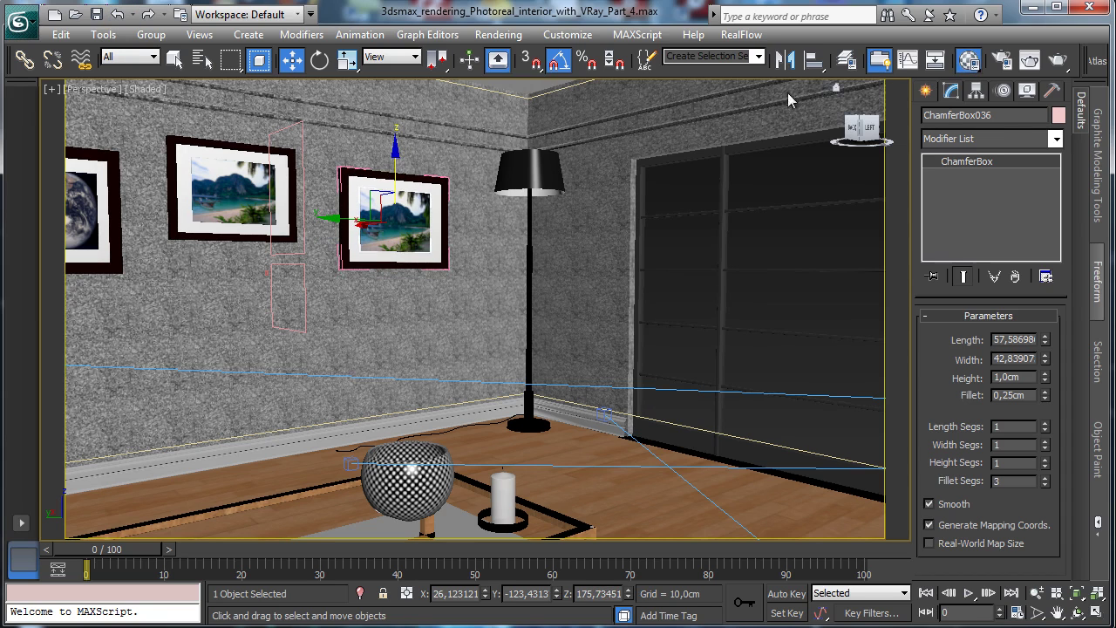
key("m")
left_click(196, 219)
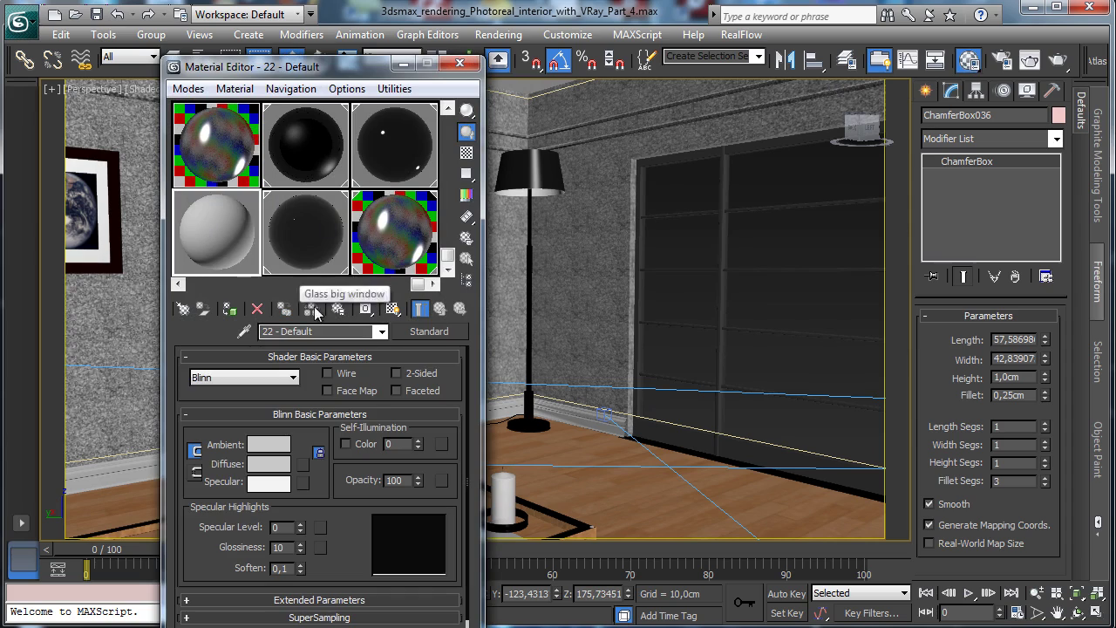
type("Art_3")
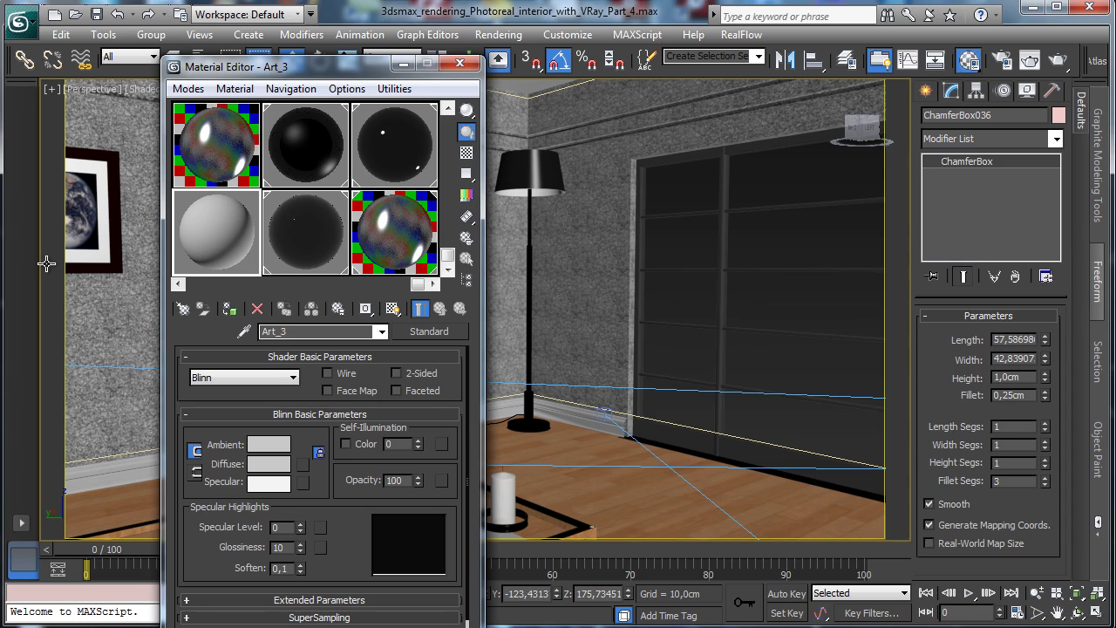
left_click_drag(349, 66, 711, 36)
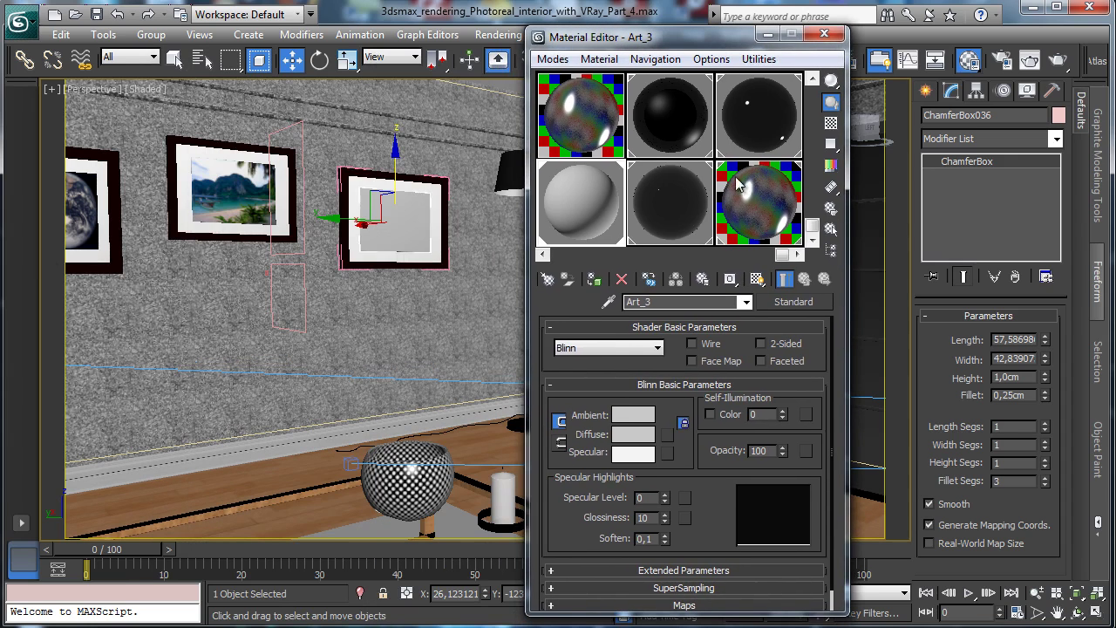
Step: Change the Art_3 material to VRayMtl and choose a Bitmap for its Diffuse map
left_click(794, 302)
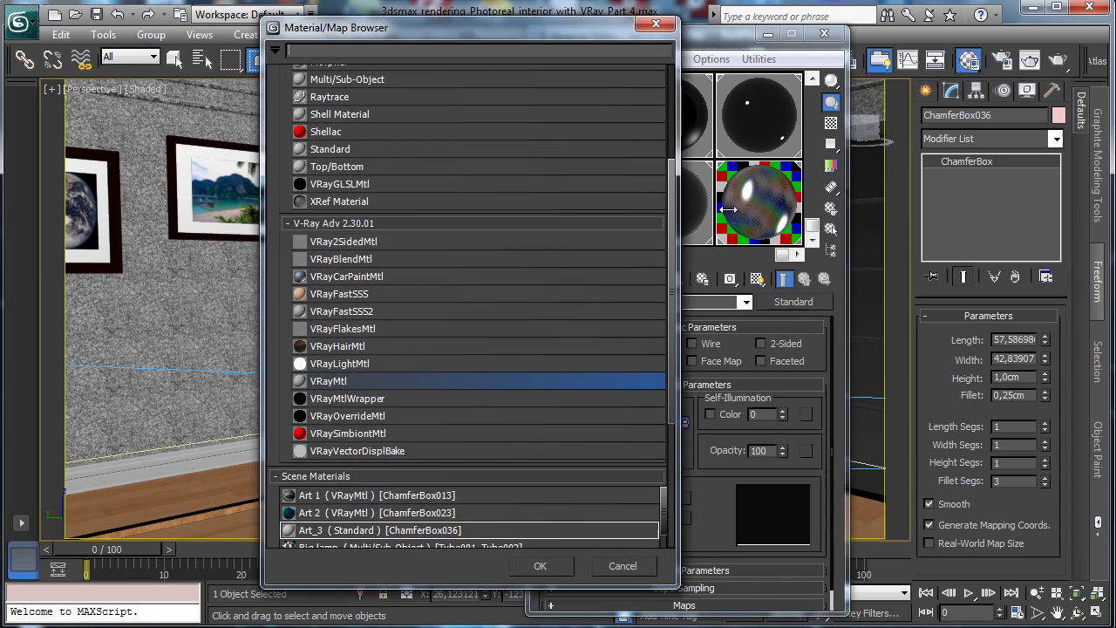
double_click(349, 381)
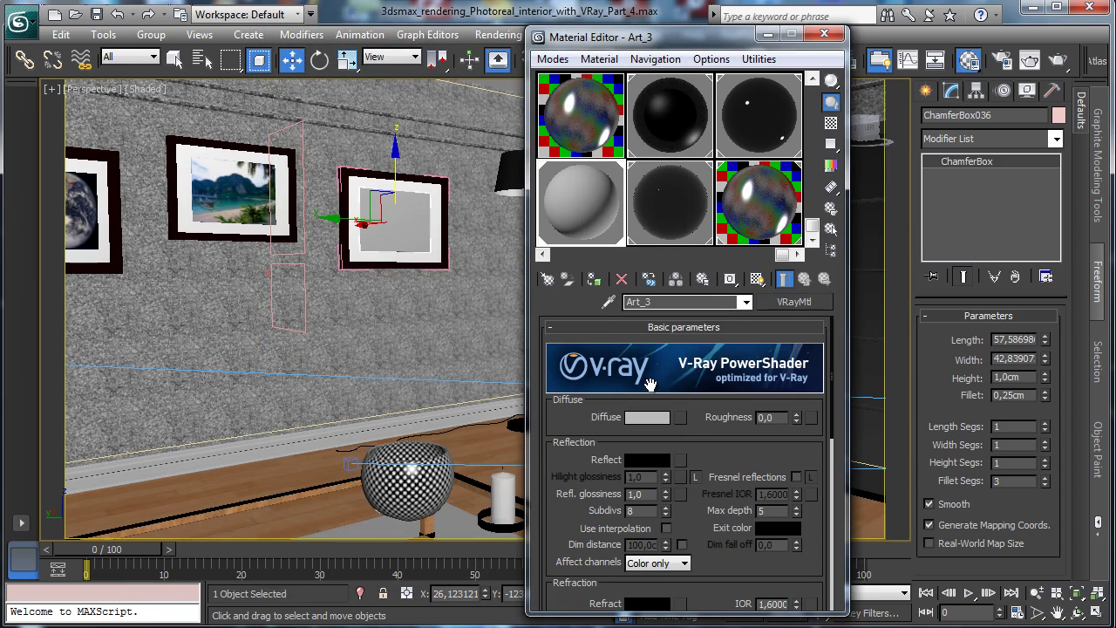
left_click(675, 418)
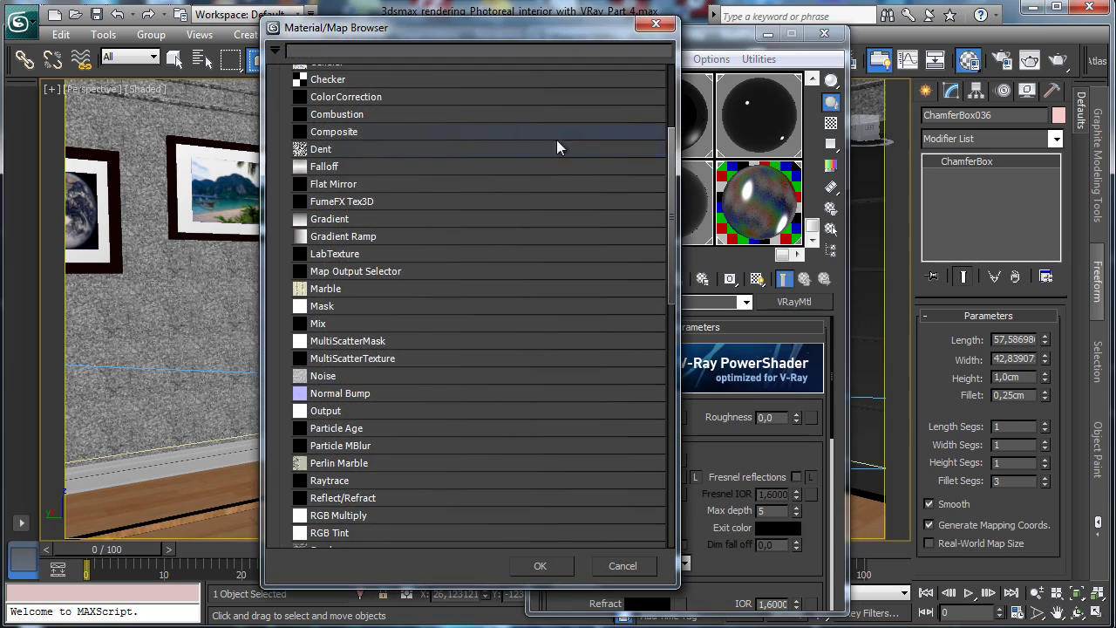
left_click_drag(663, 162, 675, 111)
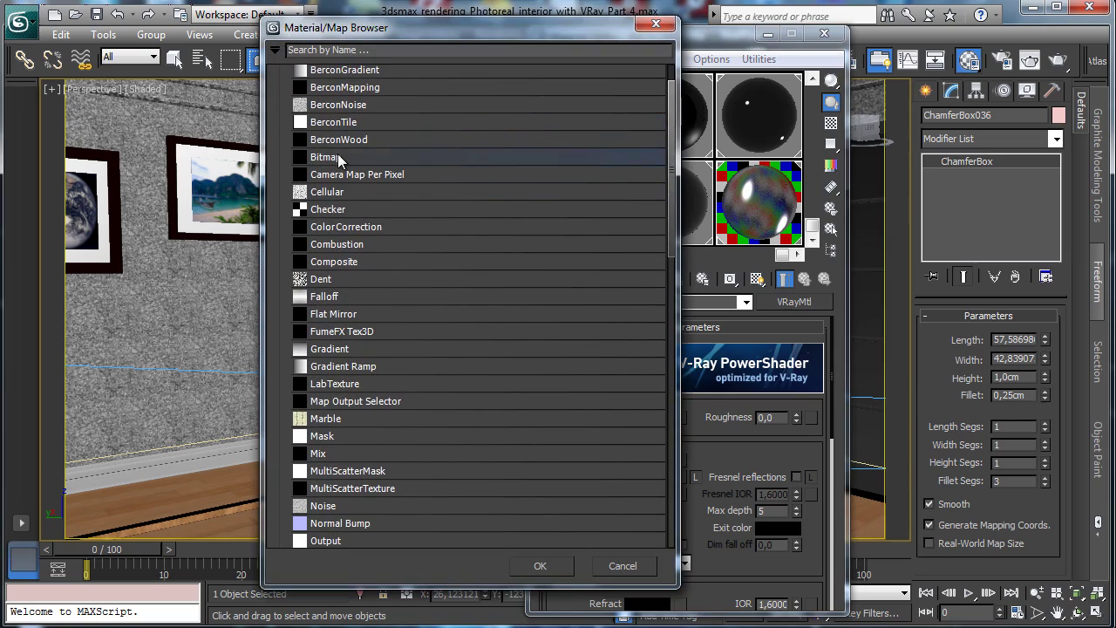
double_click(337, 156)
Step: Load FALLS.JPG from E:\Maps\Backgrounds as the diffuse bitmap
left_click(270, 68)
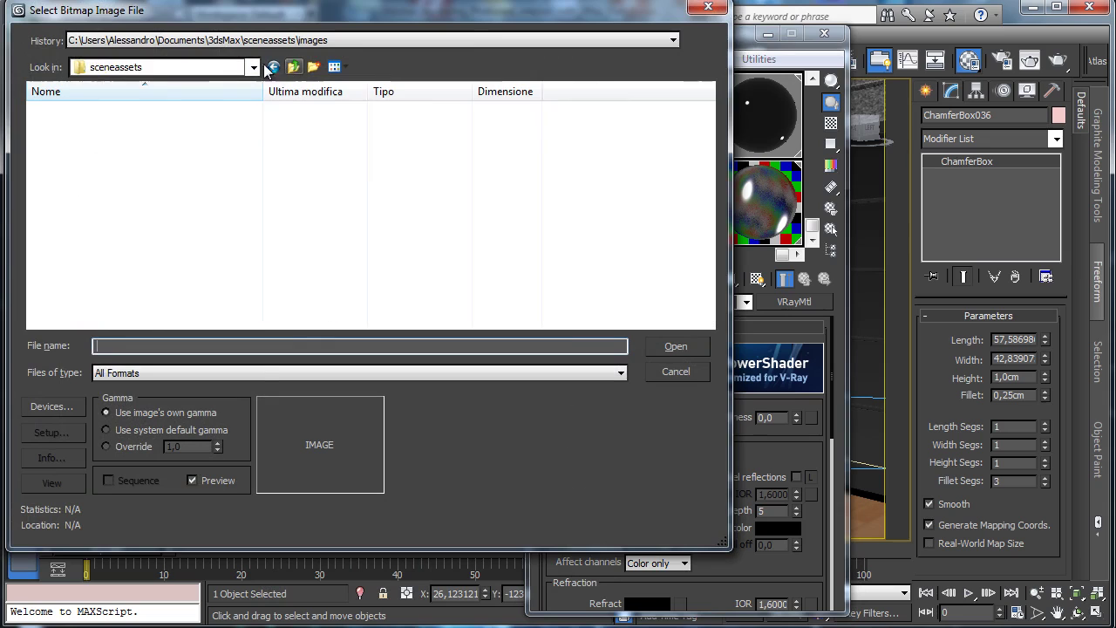
left_click(253, 67)
left_click(131, 251)
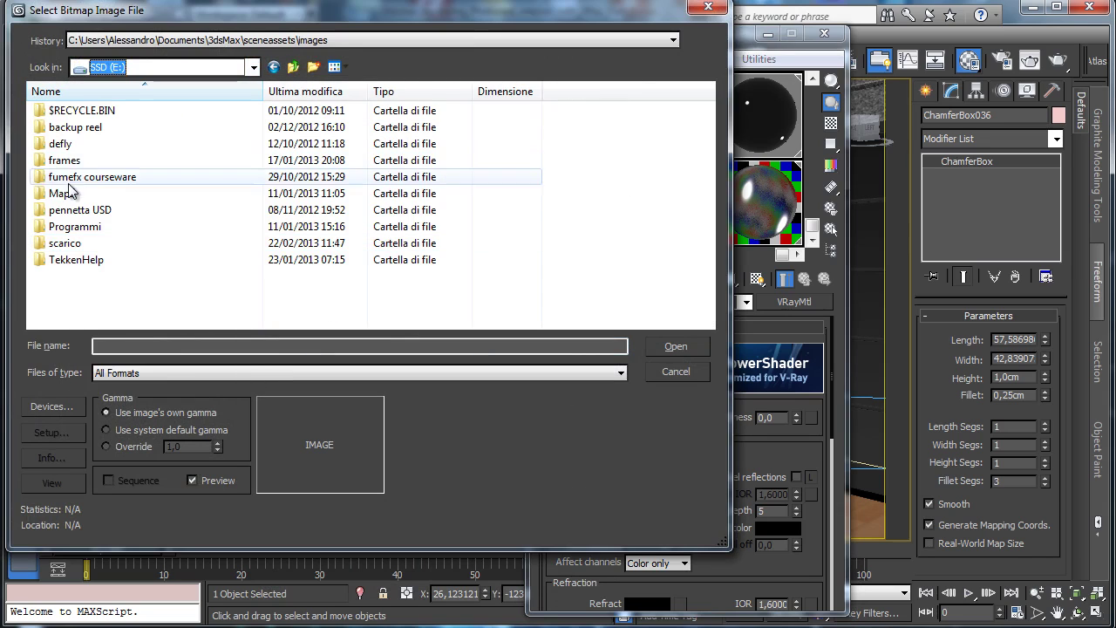
double_click(63, 193)
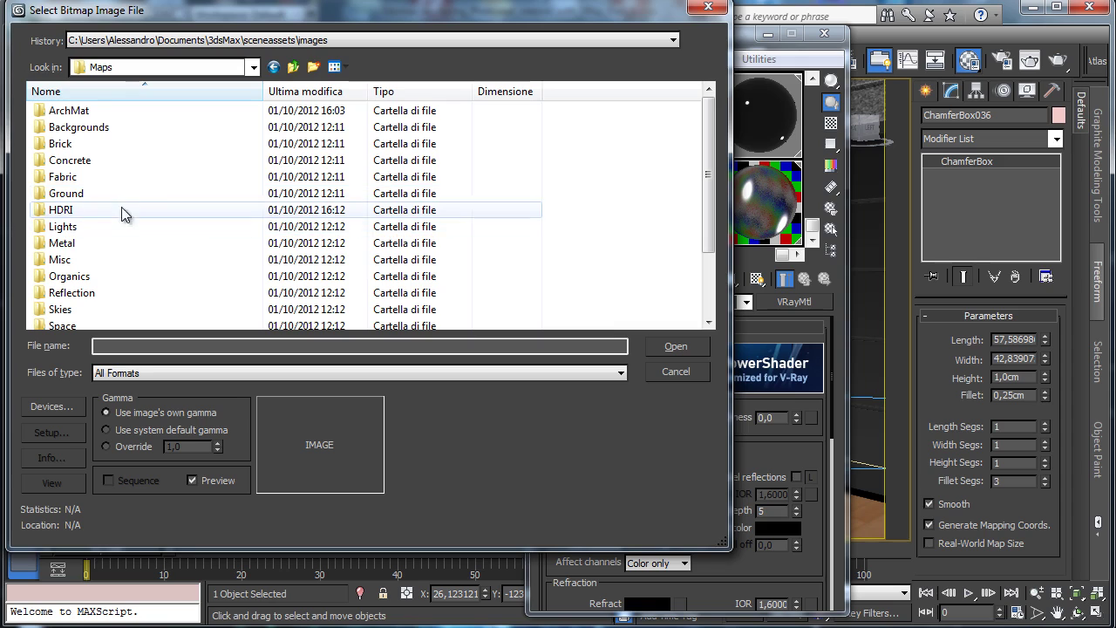
double_click(106, 127)
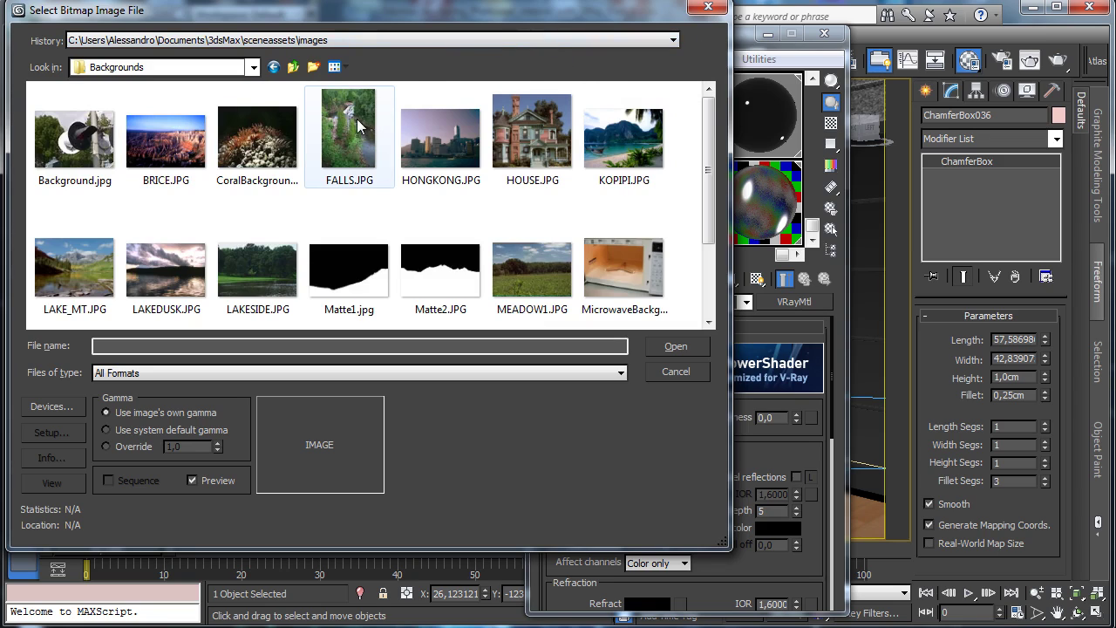
mouse_move(345, 128)
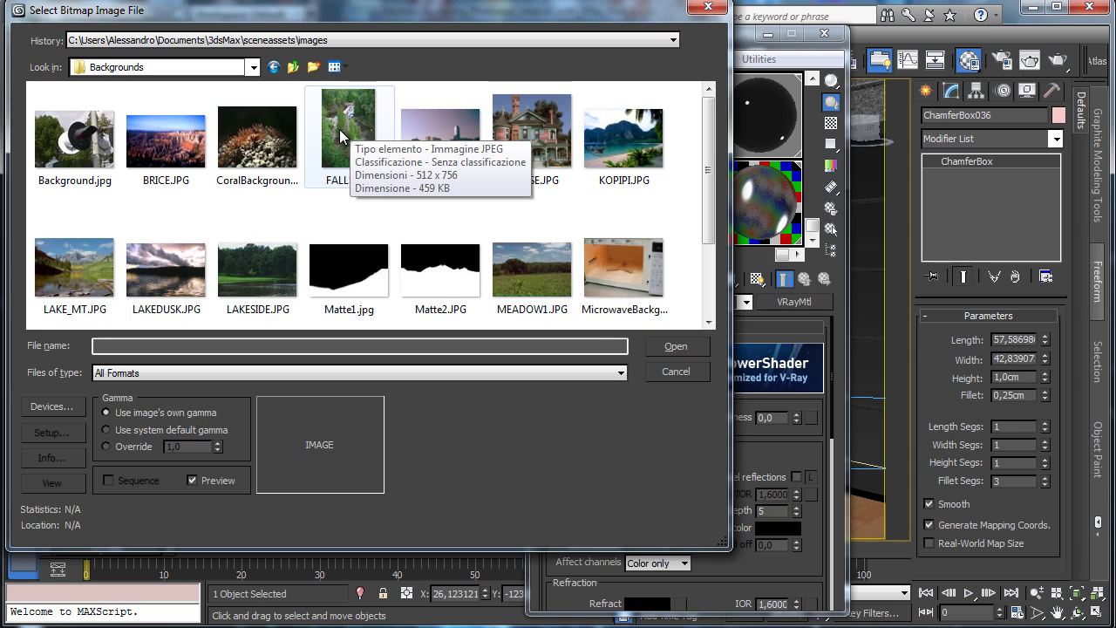
left_click(341, 138)
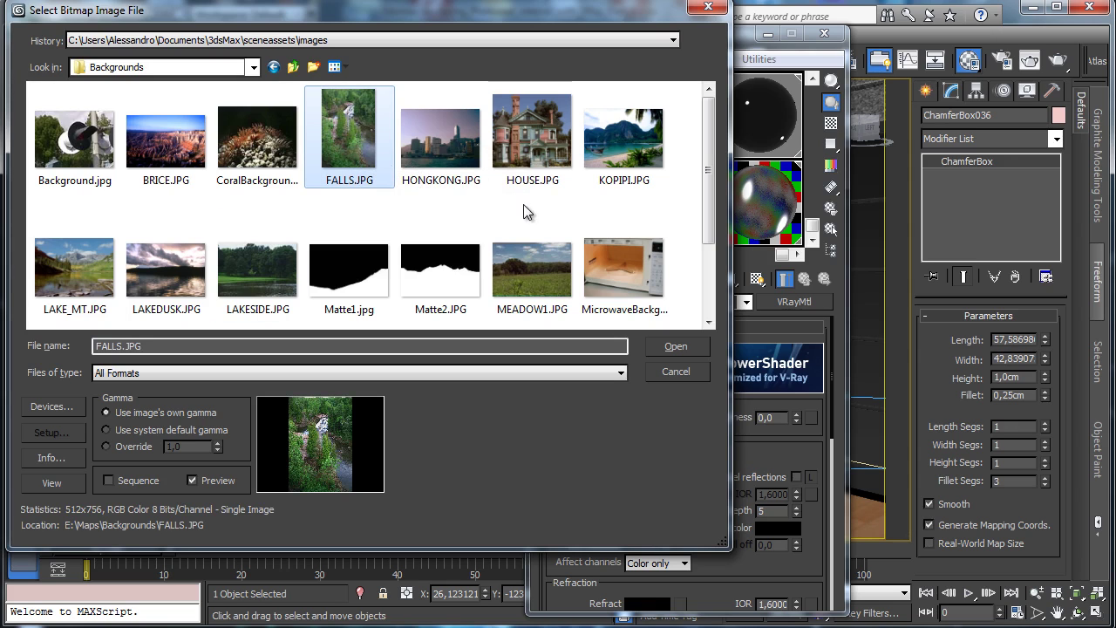
left_click(696, 346)
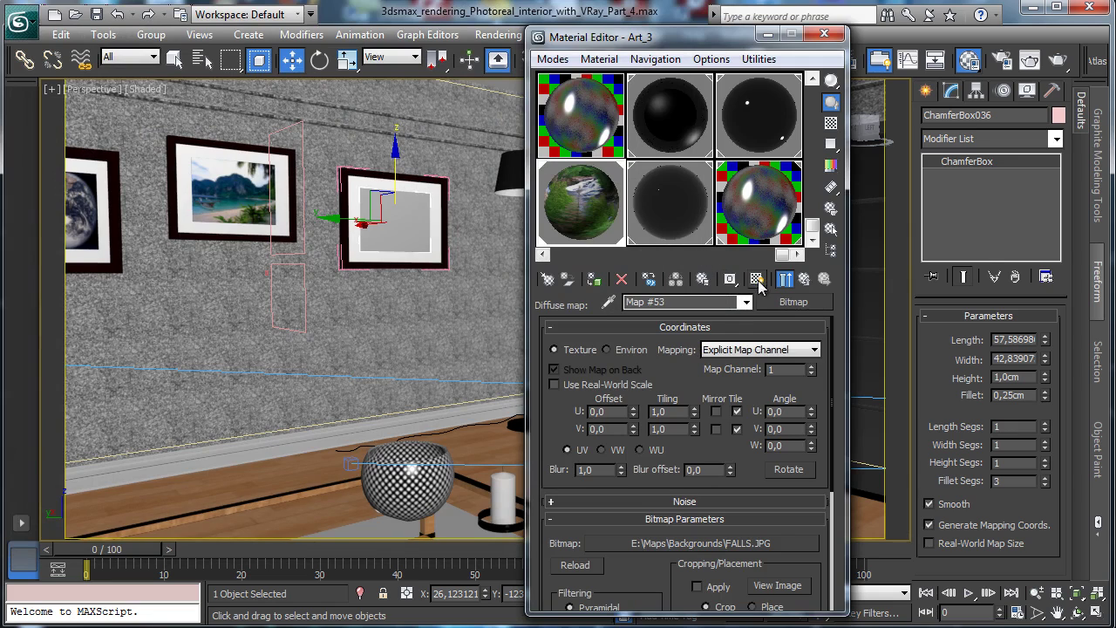
Step: Show the FALLS.JPG map on the picture panel in the viewport and view the full bitmap image
left_click(757, 280)
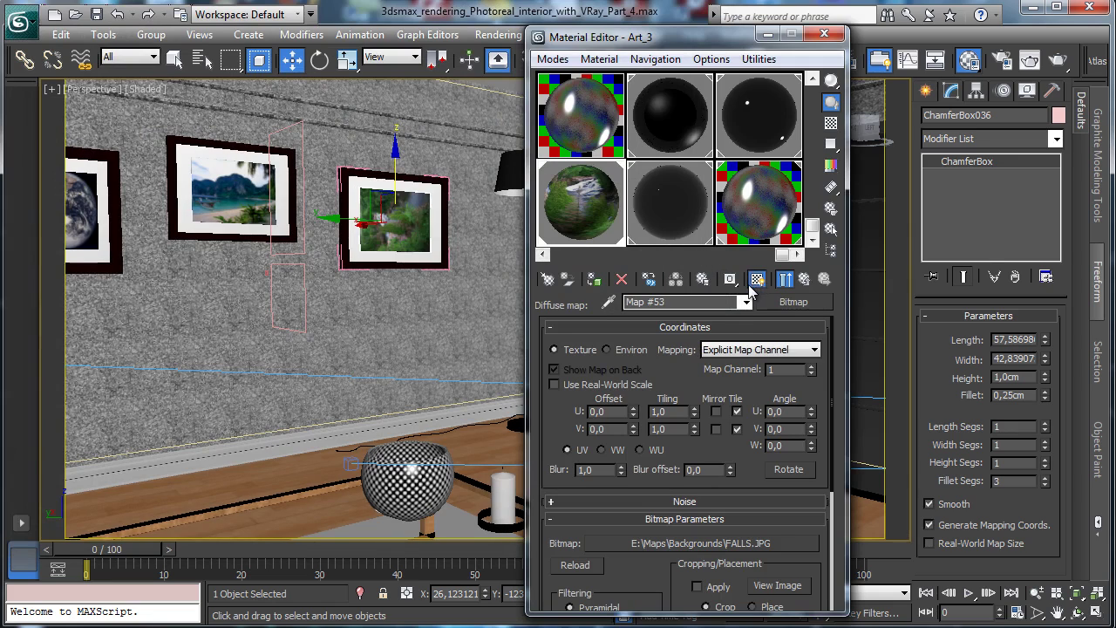
left_click(779, 587)
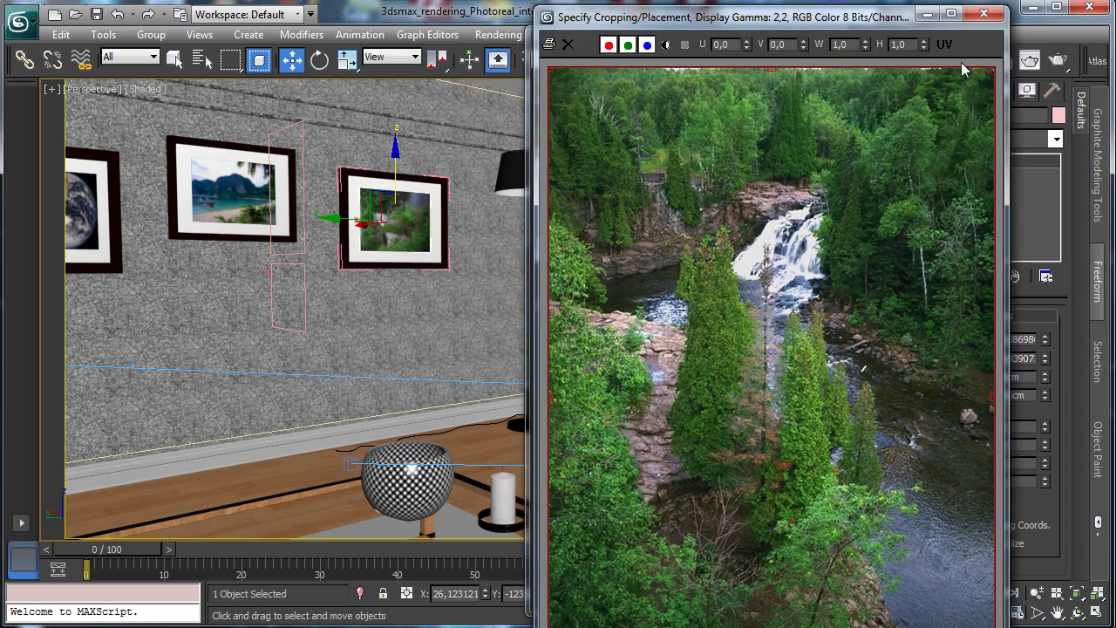
left_click(984, 14)
Step: Close the opened Art_003 group and rotate the whole framed picture 90° into portrait orientation
left_click(322, 59)
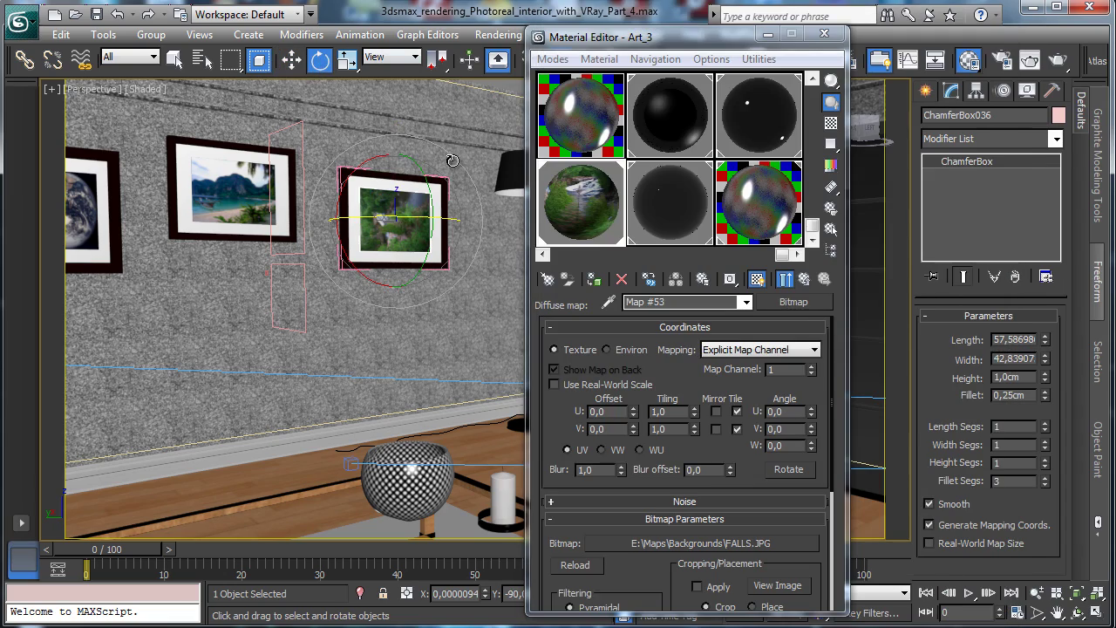
left_click(151, 34)
left_click(169, 50)
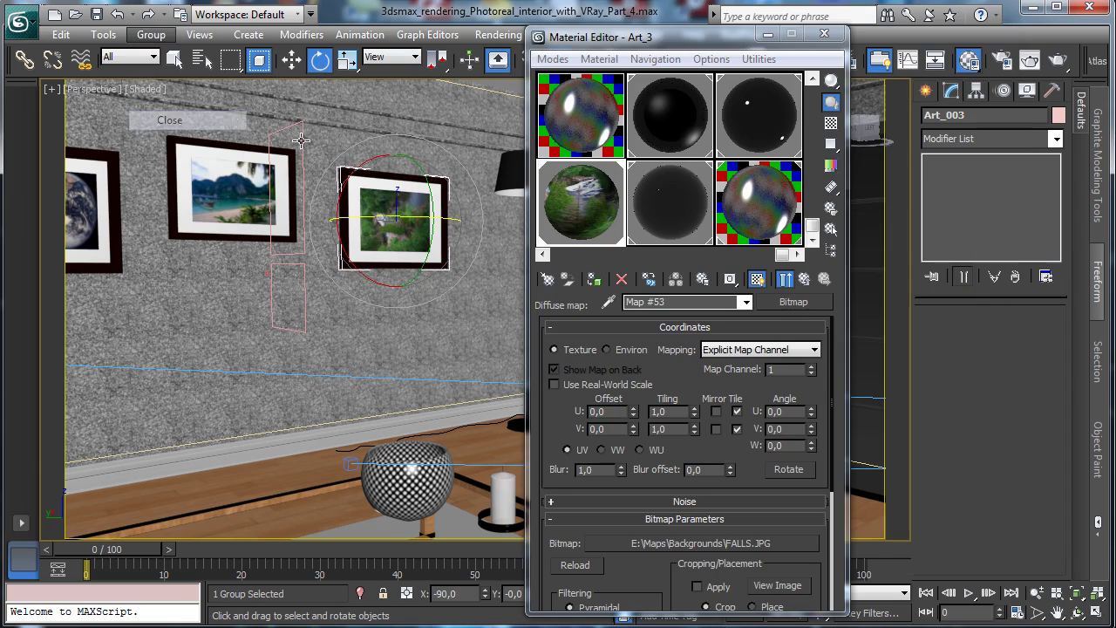
key("Return")
left_click_drag(347, 179, 421, 133)
Step: Stretch the Art_003 framed picture slightly along its vertical axis with non-uniform scaling
left_click(1073, 592)
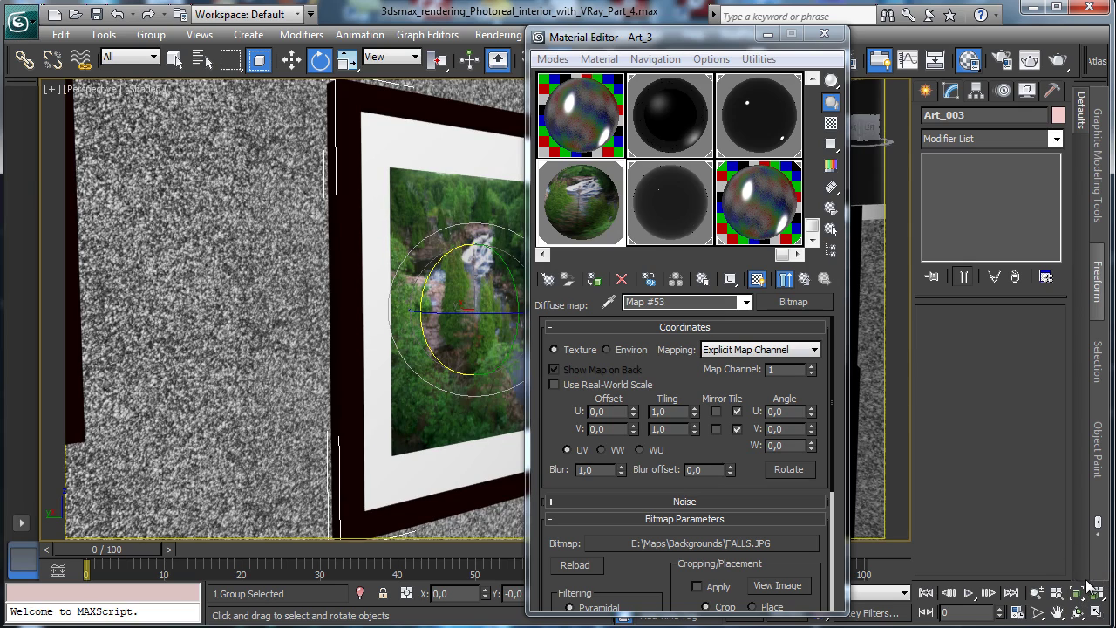
left_click(1079, 613)
mouse_move(410, 311)
left_mouse_down()
mouse_move(337, 309)
mouse_move(390, 300)
left_mouse_up()
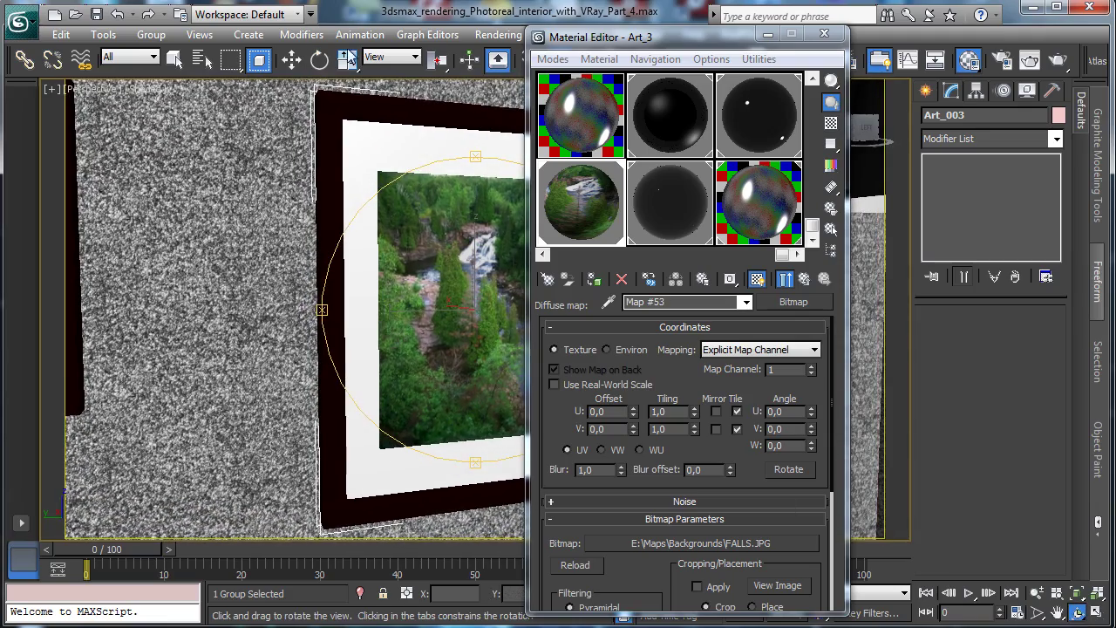
left_click_drag(347, 58, 348, 88)
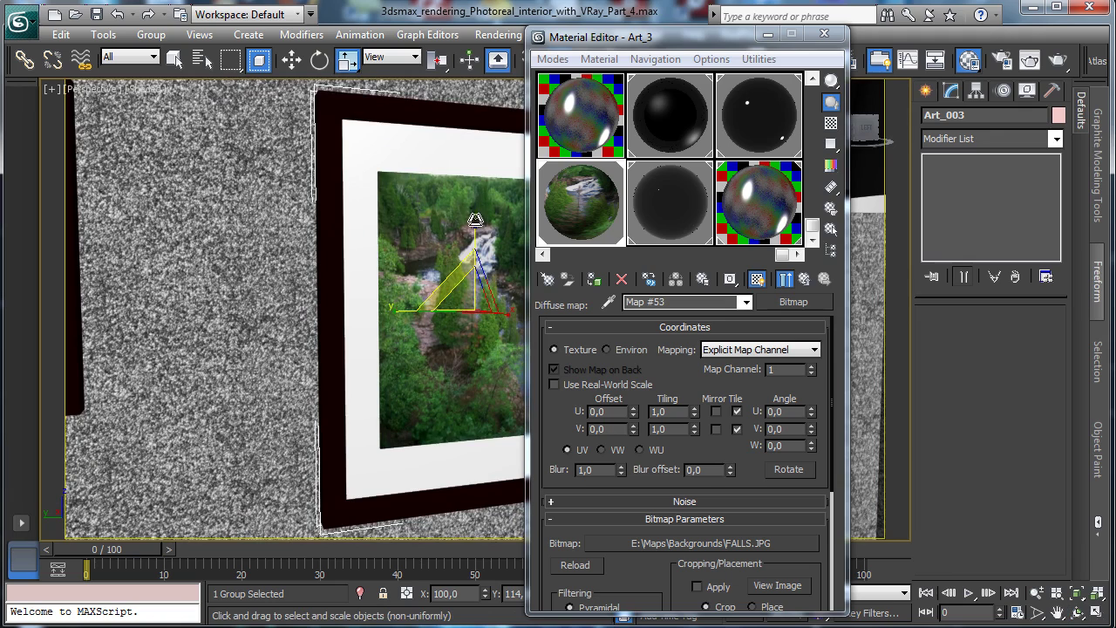
left_click_drag(476, 220, 477, 205)
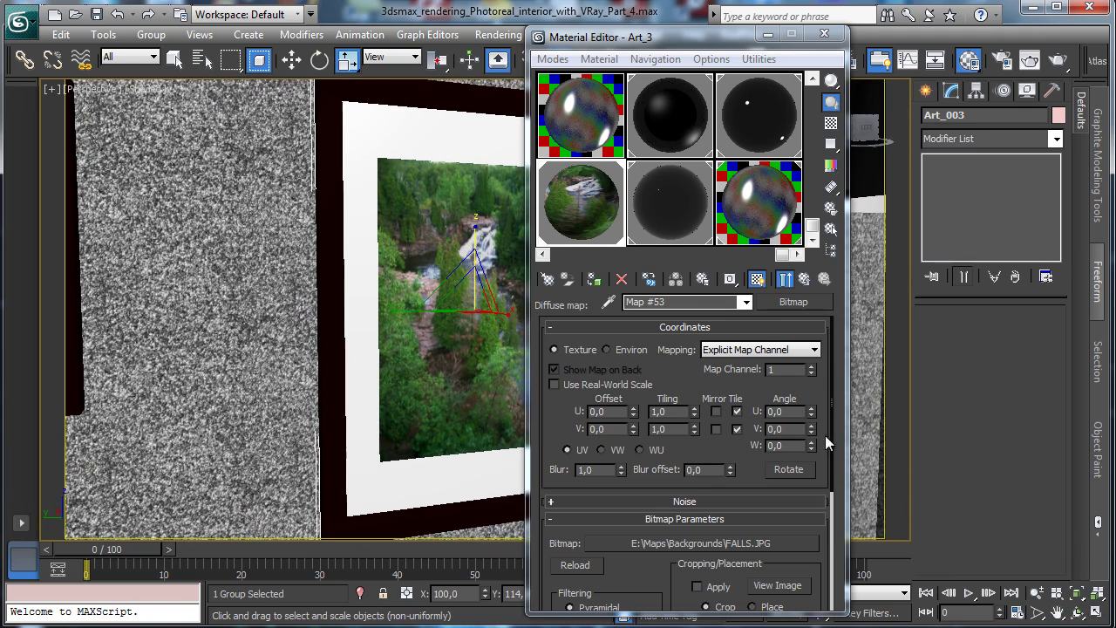
Step: Move the waterfall picture along the wall about 10 cm closer to the neighbouring beach picture
left_click(1036, 593)
left_click_drag(420, 331, 386, 426)
left_click(292, 59)
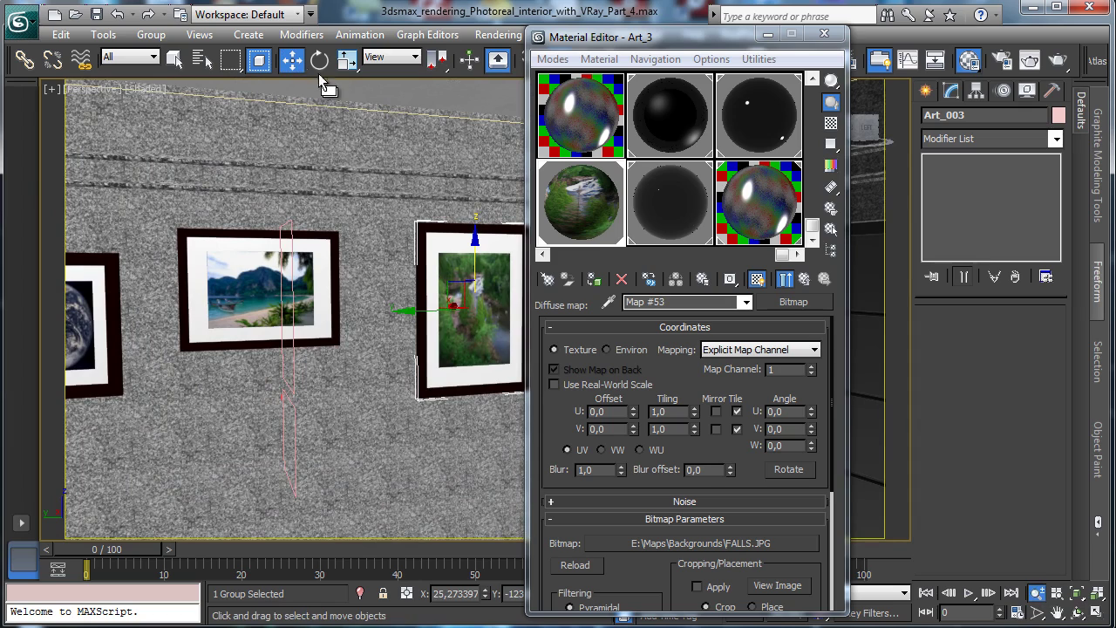
left_click_drag(412, 311, 398, 312)
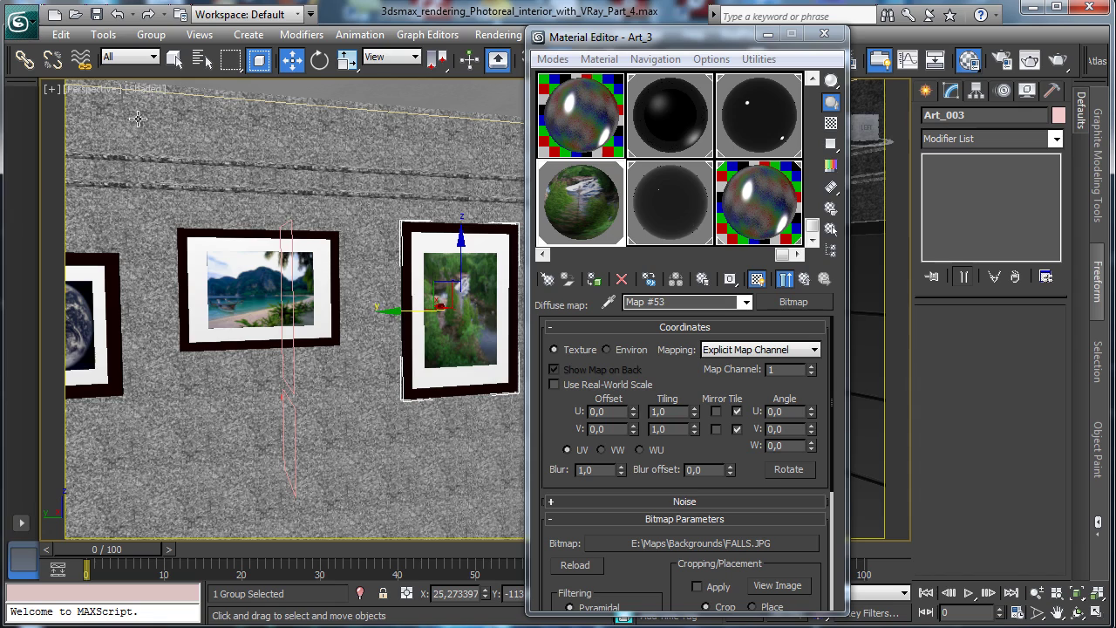
Step: Switch the viewport to the VRayPhysicalCamera view, put the Material Editor away and render the scene in the V-Ray frame buffer
left_click(95, 91)
mouse_move(226, 113)
left_click(401, 147)
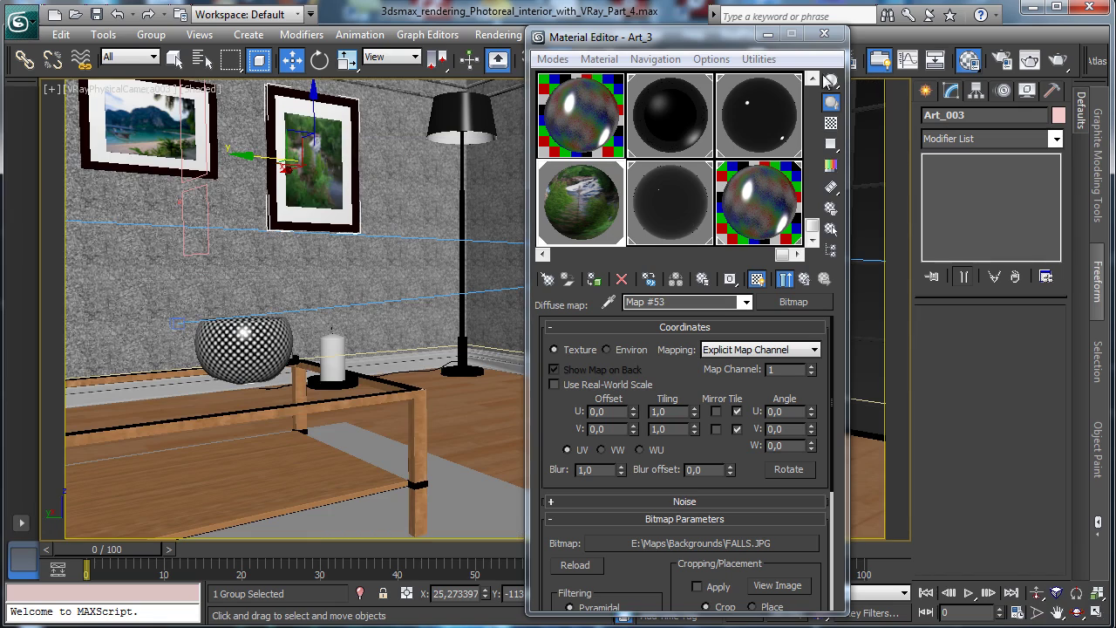
left_click(768, 34)
left_click(1058, 60)
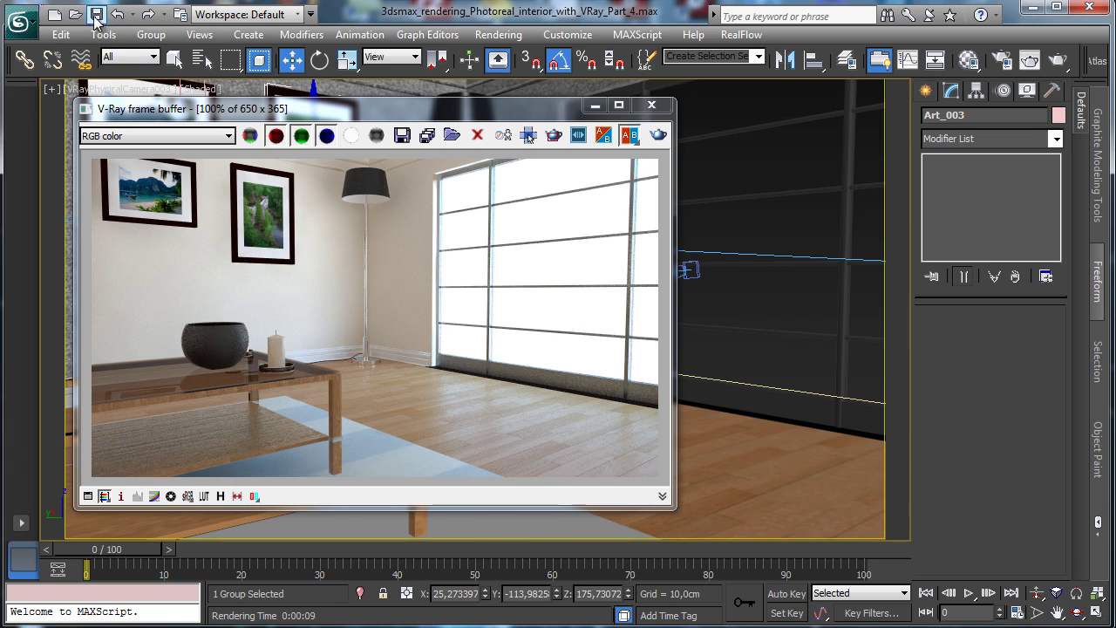
left_click(594, 108)
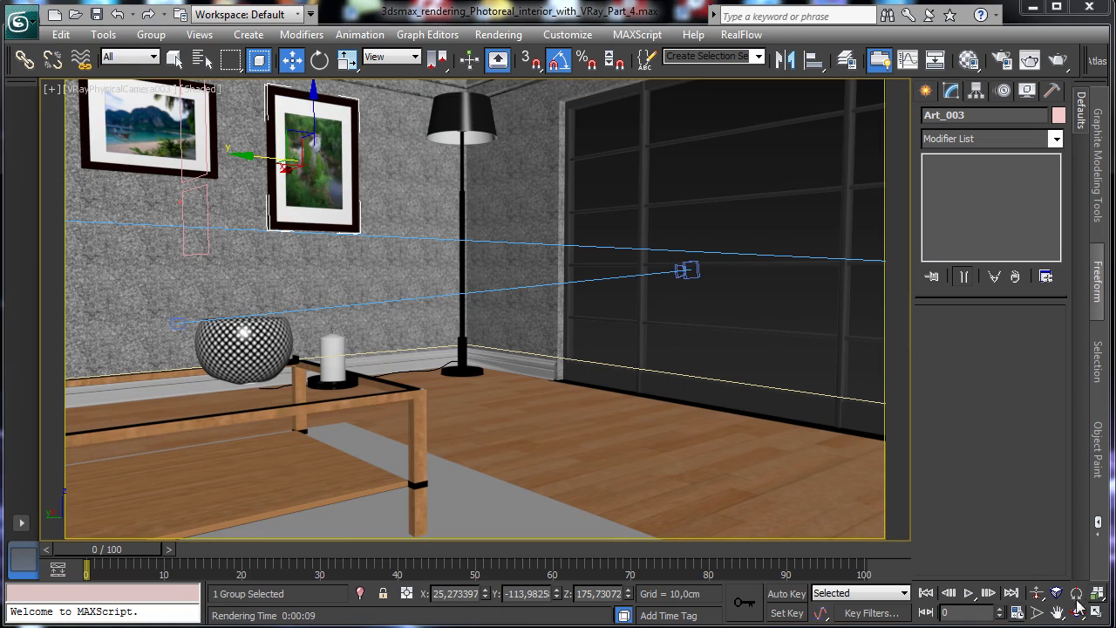
Step: Select the coffee table top and change the viewport to a Perspective view of the table and the picture wall
left_click(201, 393)
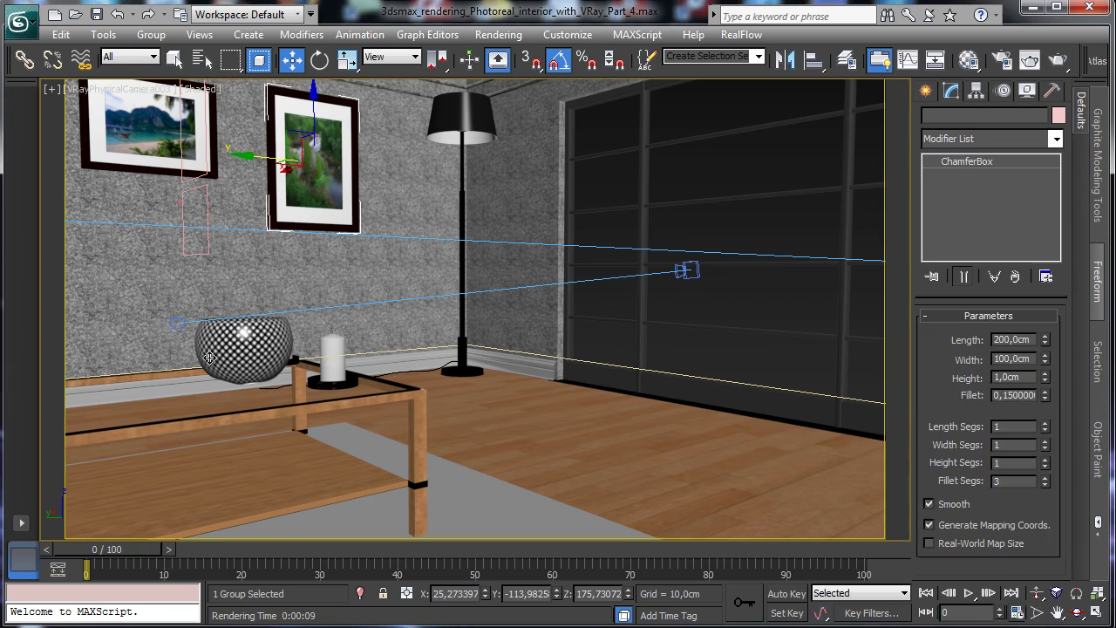
left_click(128, 90)
left_click(199, 155)
left_click(1077, 613)
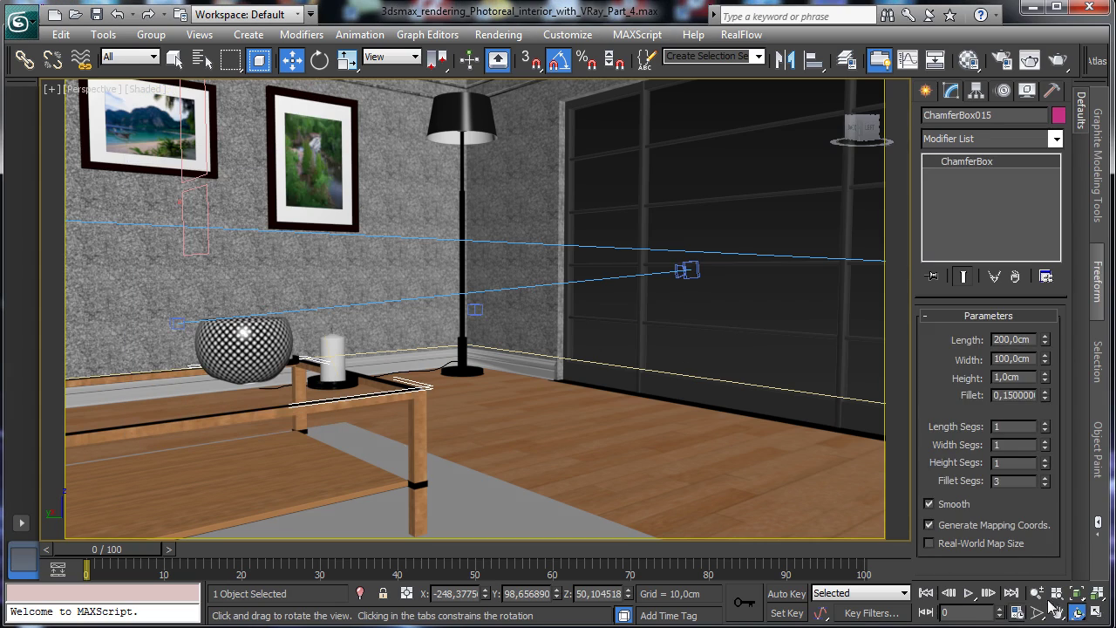
left_click_drag(488, 325, 463, 349)
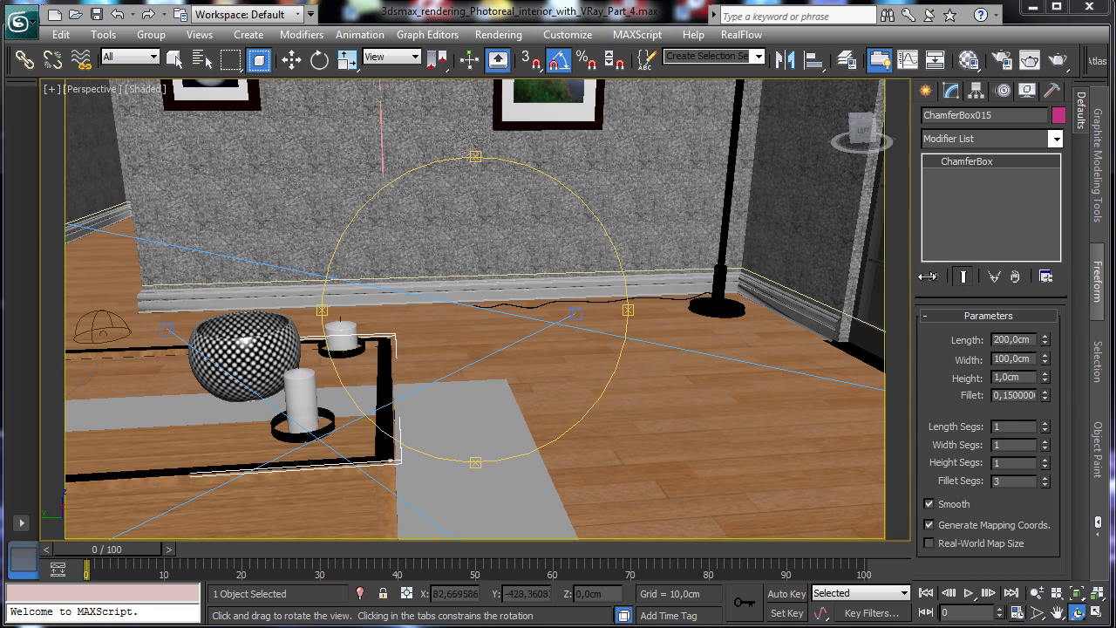
Step: Draw a ChamferBox about 61 by 66 cm and 8 cm high in the Top view, between the coffee table and the picture wall
left_click(1097, 613)
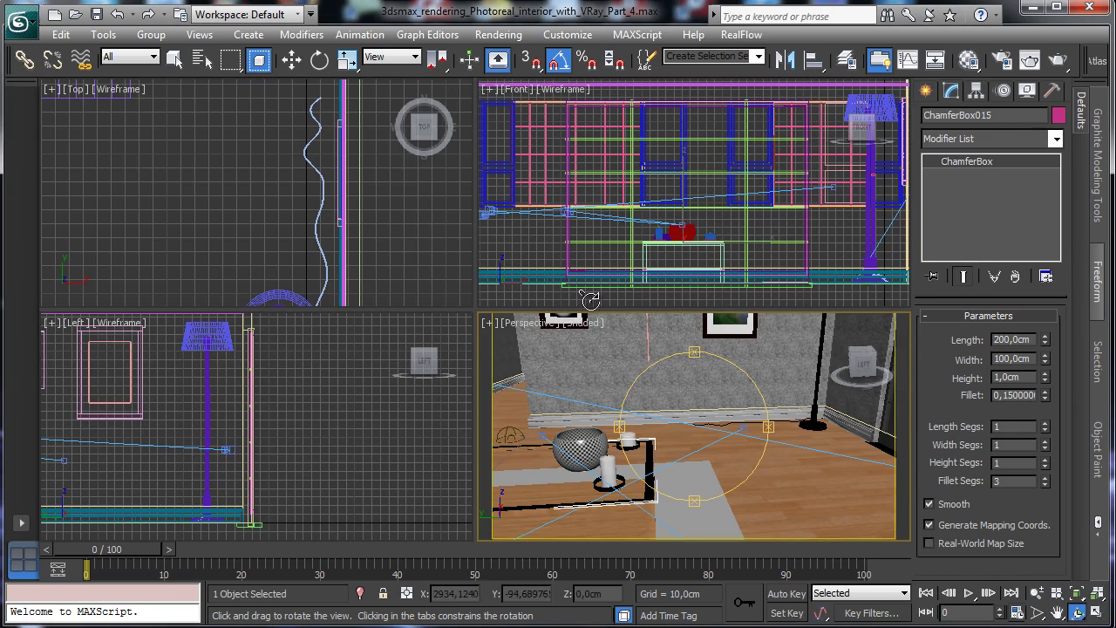
key("w")
left_click(1078, 596)
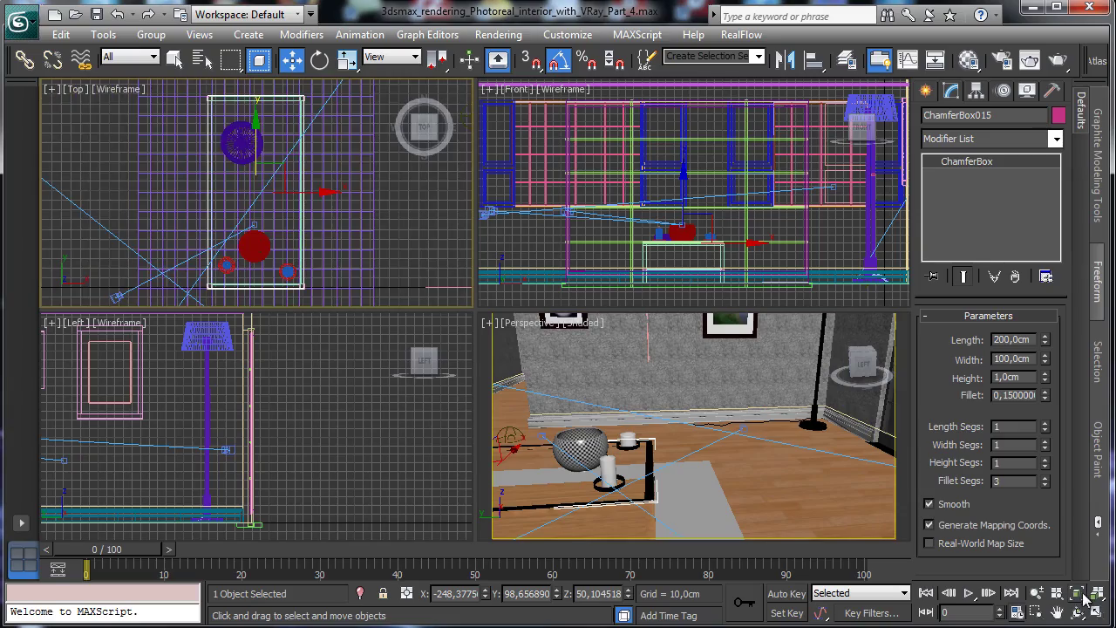
left_click(1096, 612)
left_click(1035, 595)
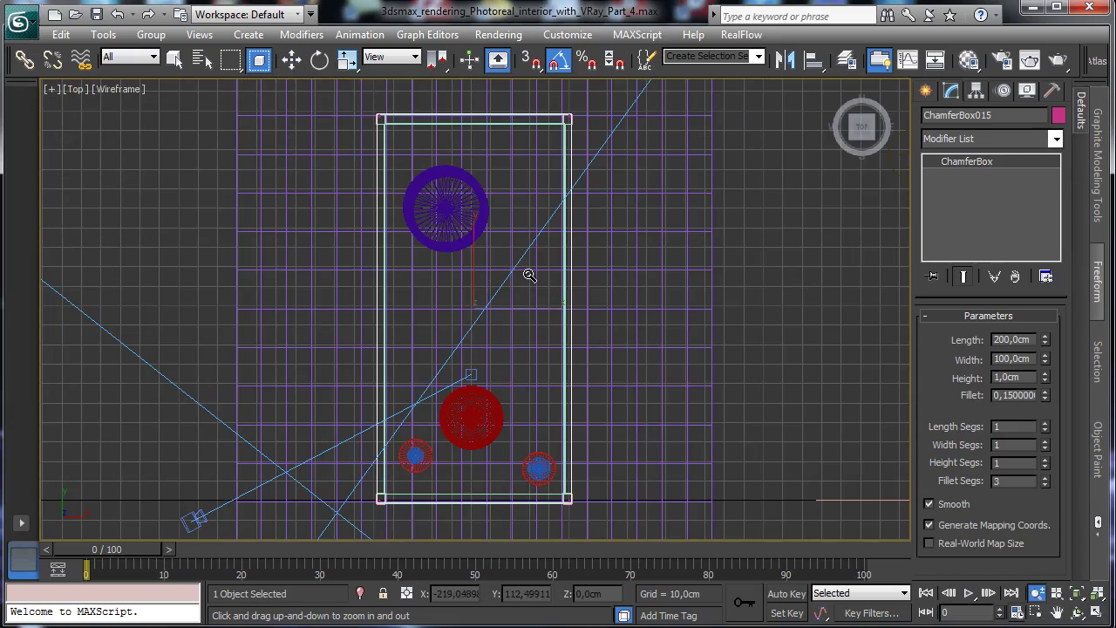
left_click_drag(526, 270, 511, 392)
left_click(1036, 612)
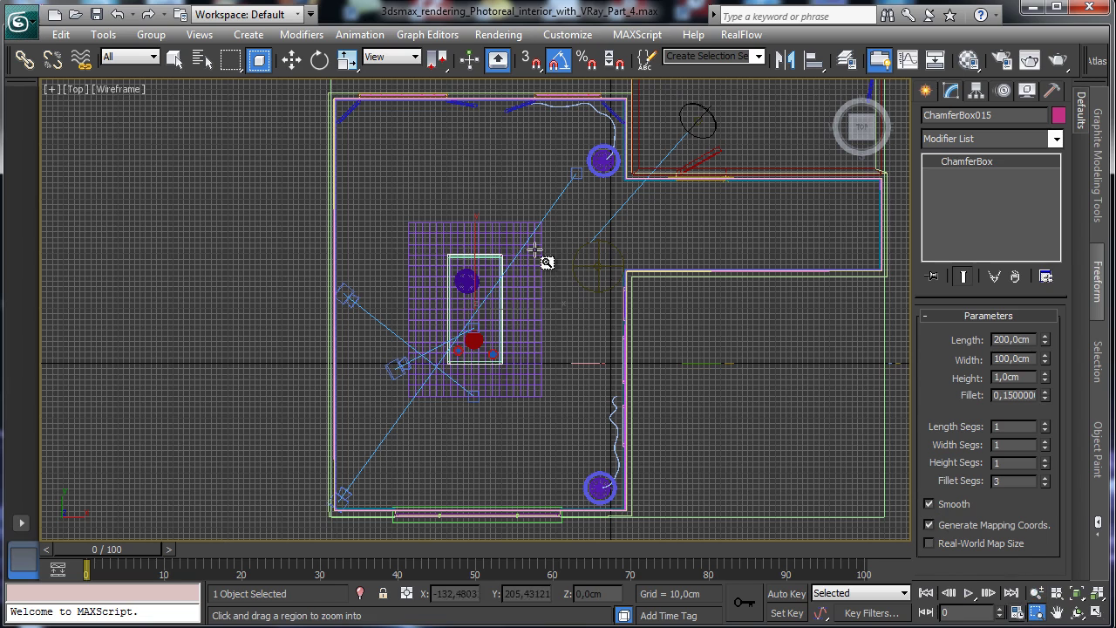
left_click_drag(542, 253, 679, 529)
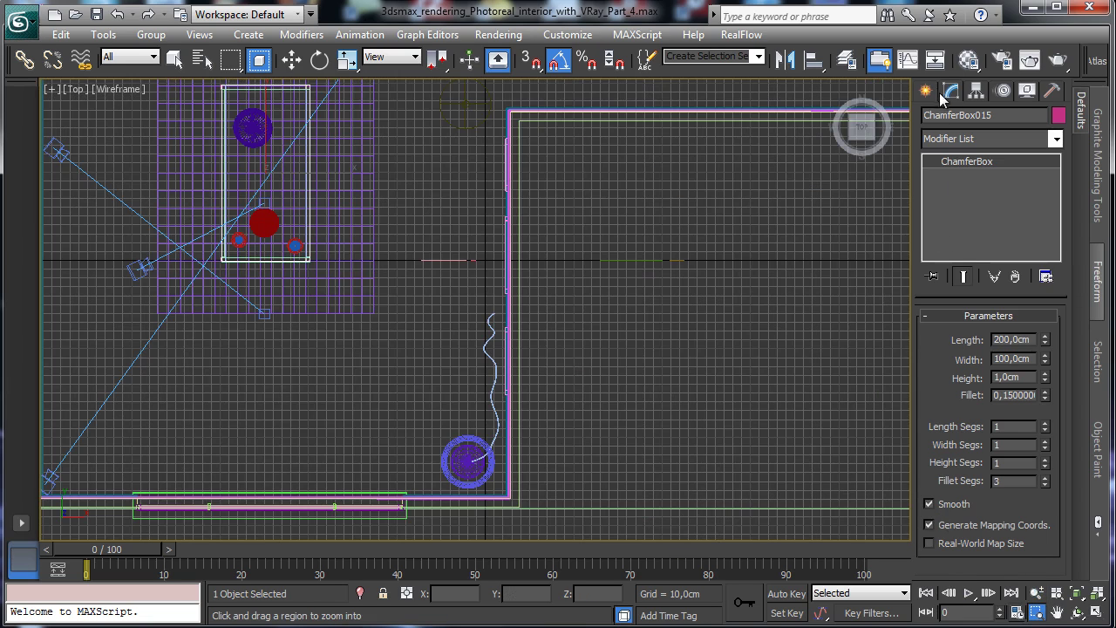
left_click(926, 91)
left_click(957, 220)
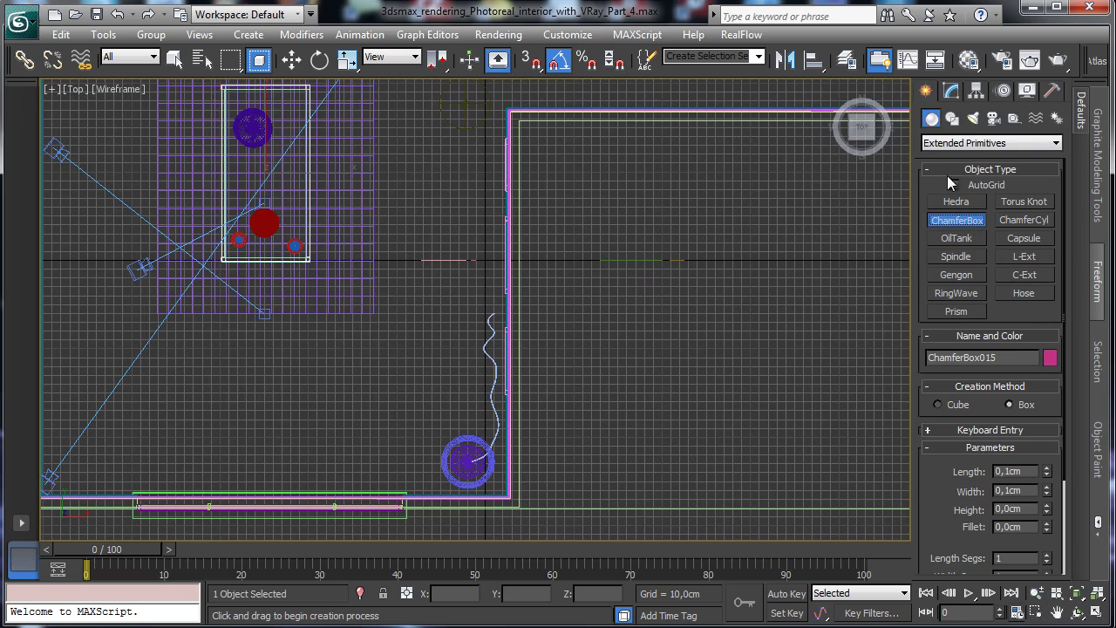
left_click_drag(440, 120, 501, 175)
left_click(488, 166)
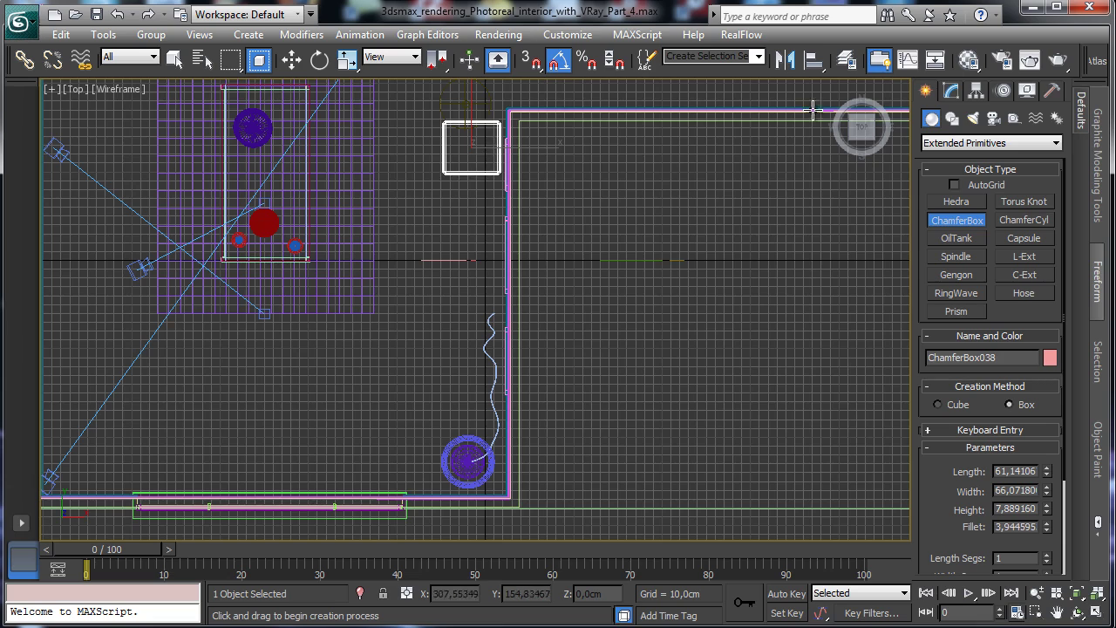
Step: Set the new chamfer box to 45 cm length, 45 cm width, 3 cm height and 0,25 cm fillet
left_click(951, 90)
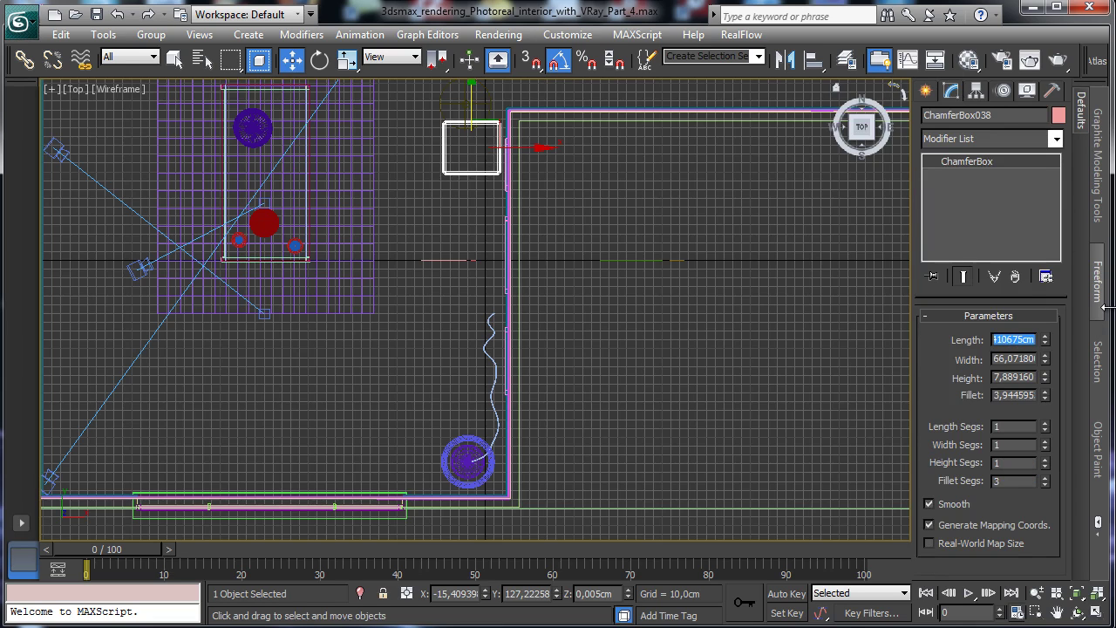
type("45")
key("Tab")
key("Return")
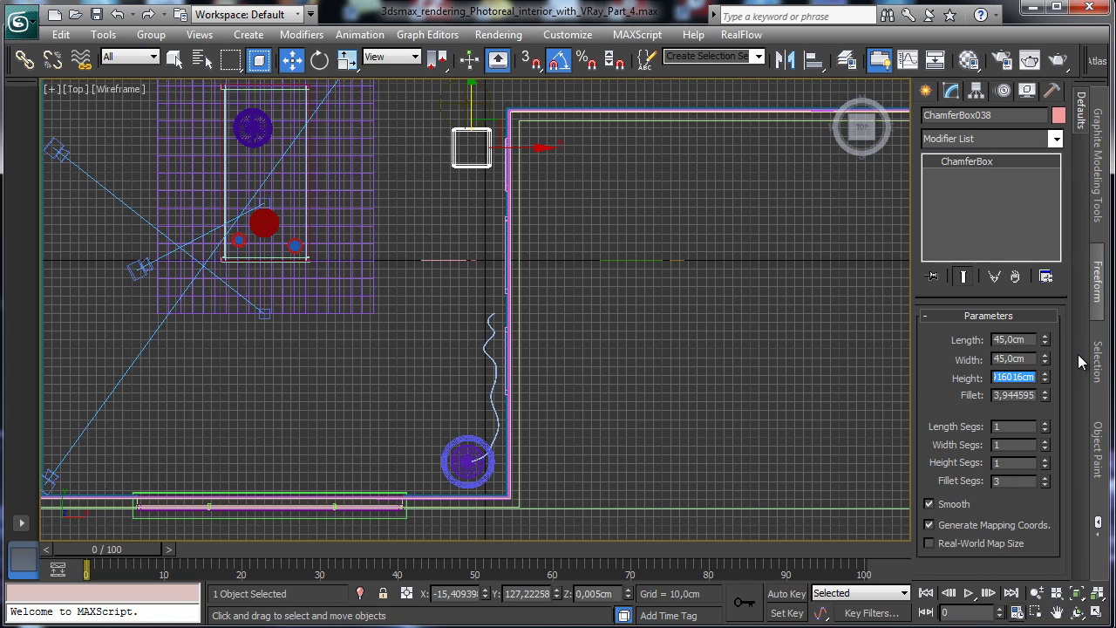
type("3")
key("Return")
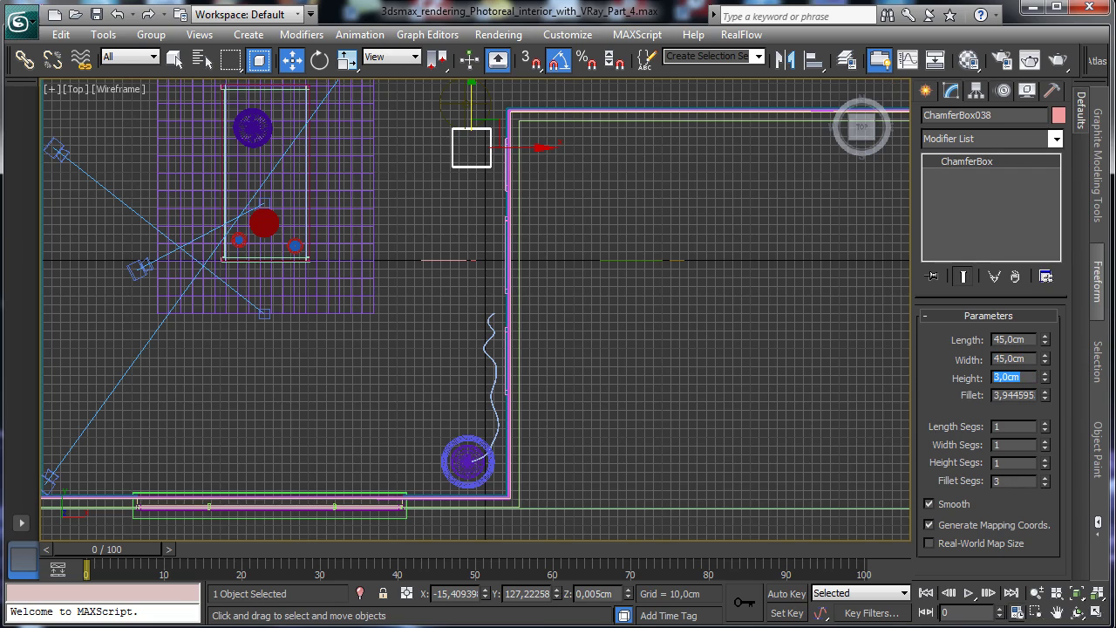
key("Tab")
type("0,25")
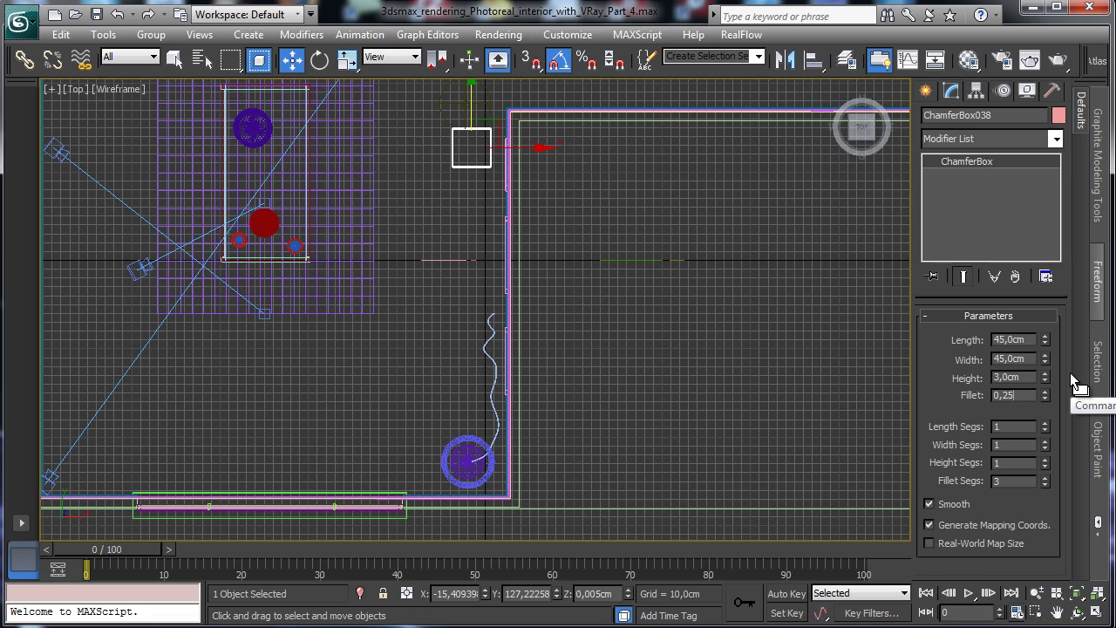
key("Return")
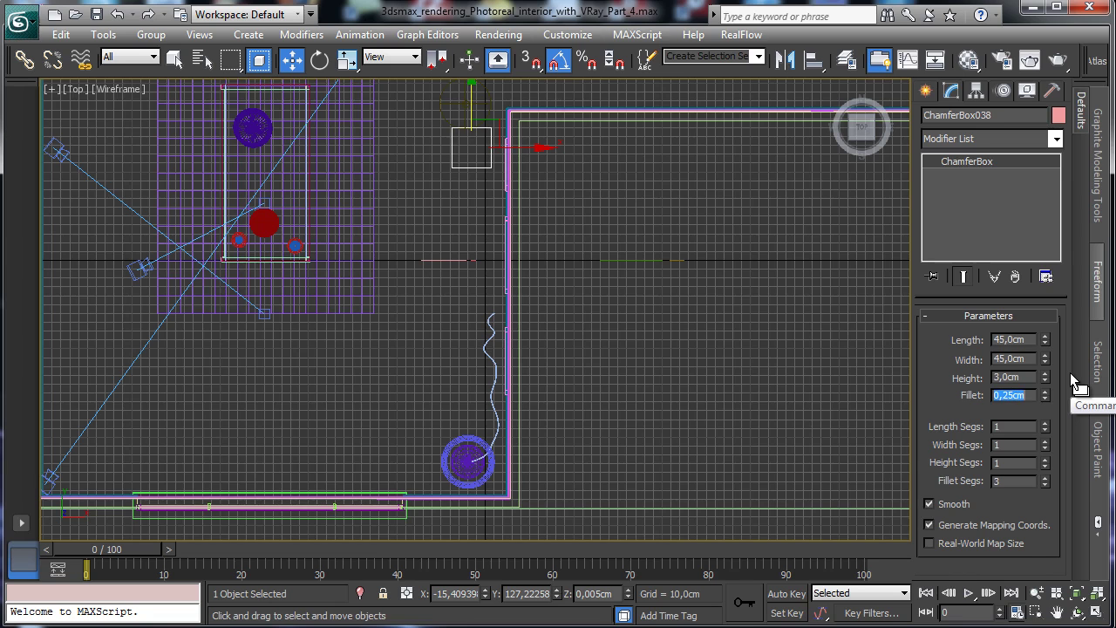
Step: Raise the chamfer box to about 35 cm above the floor and set its length and width to 60 cm
left_click(1104, 617)
right_click(699, 434)
left_click_drag(543, 377, 543, 355)
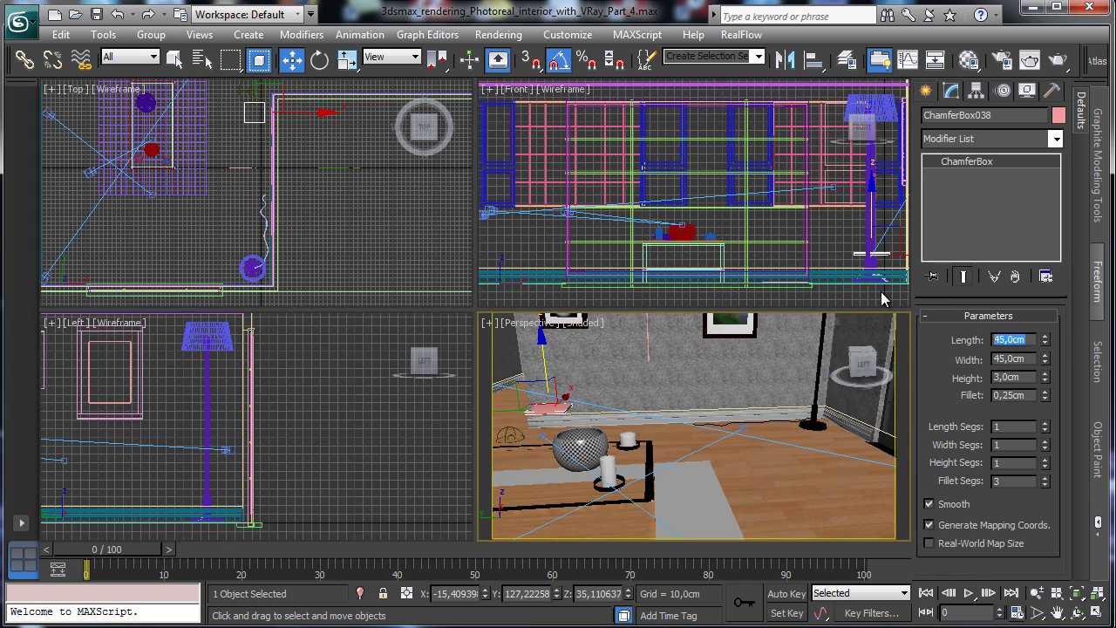
type("50")
key("Tab")
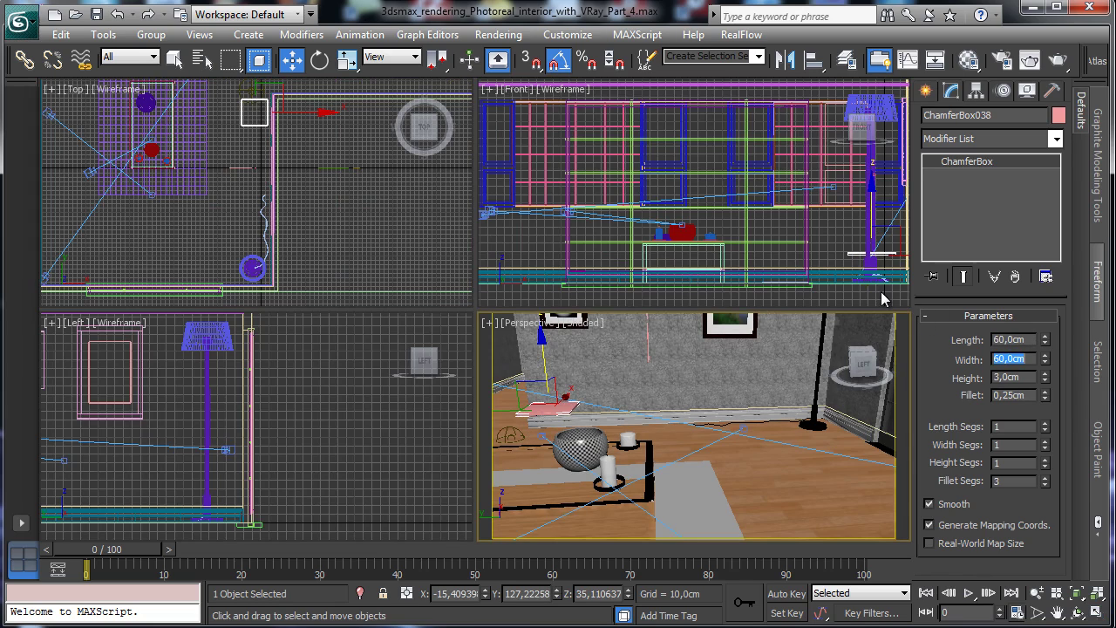
Step: Lift the 60 cm chamfer box in the Perspective view to a height of about 53 cm
right_click(304, 130)
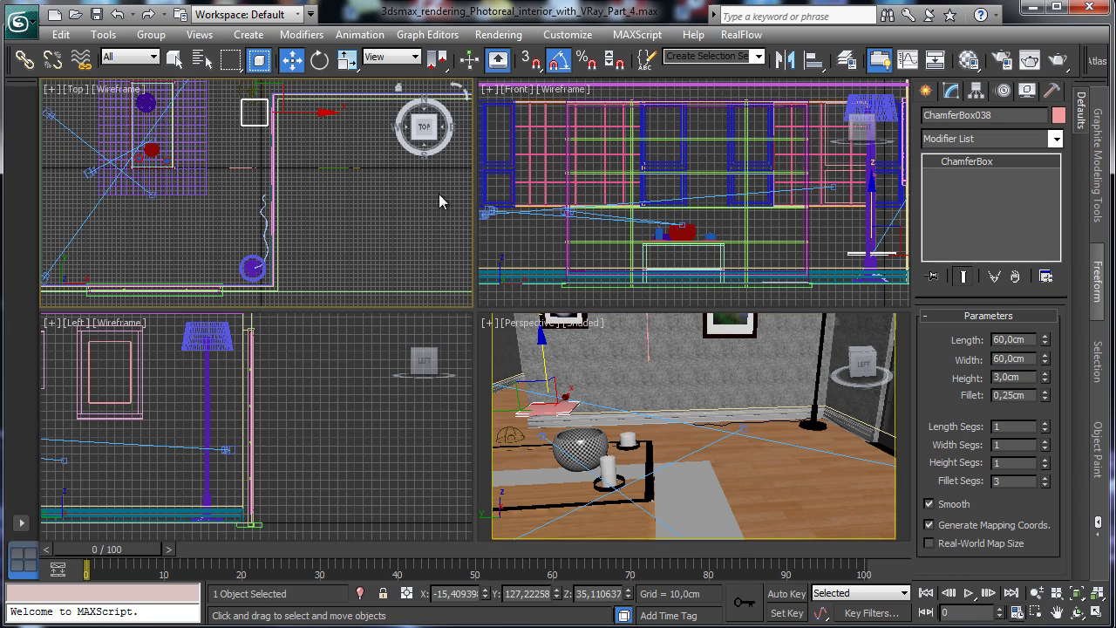
right_click(630, 356)
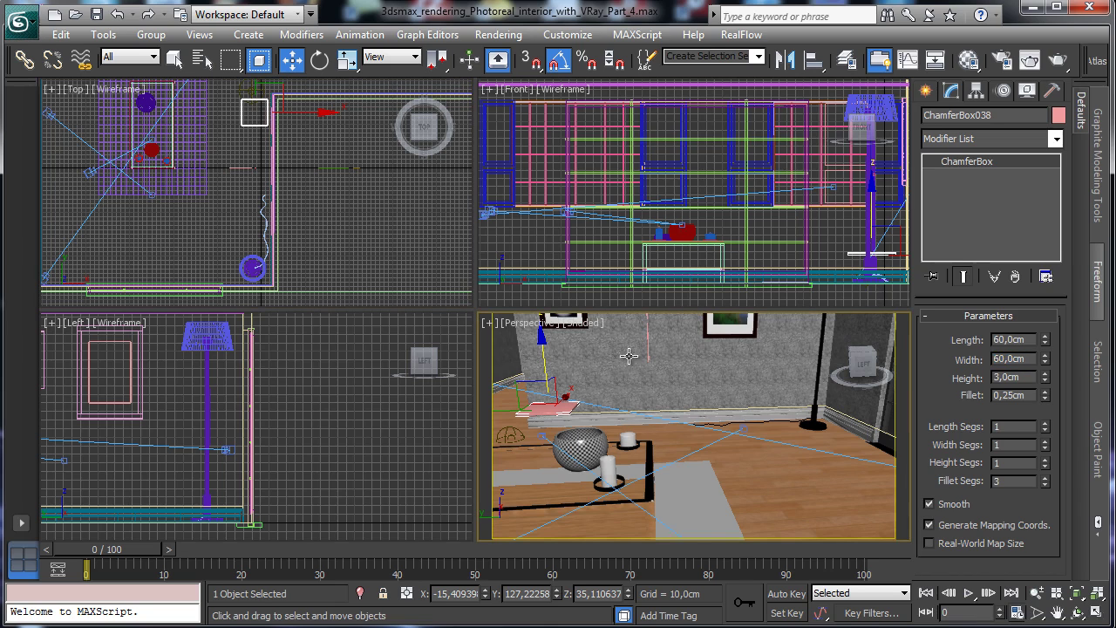
left_click(1092, 595)
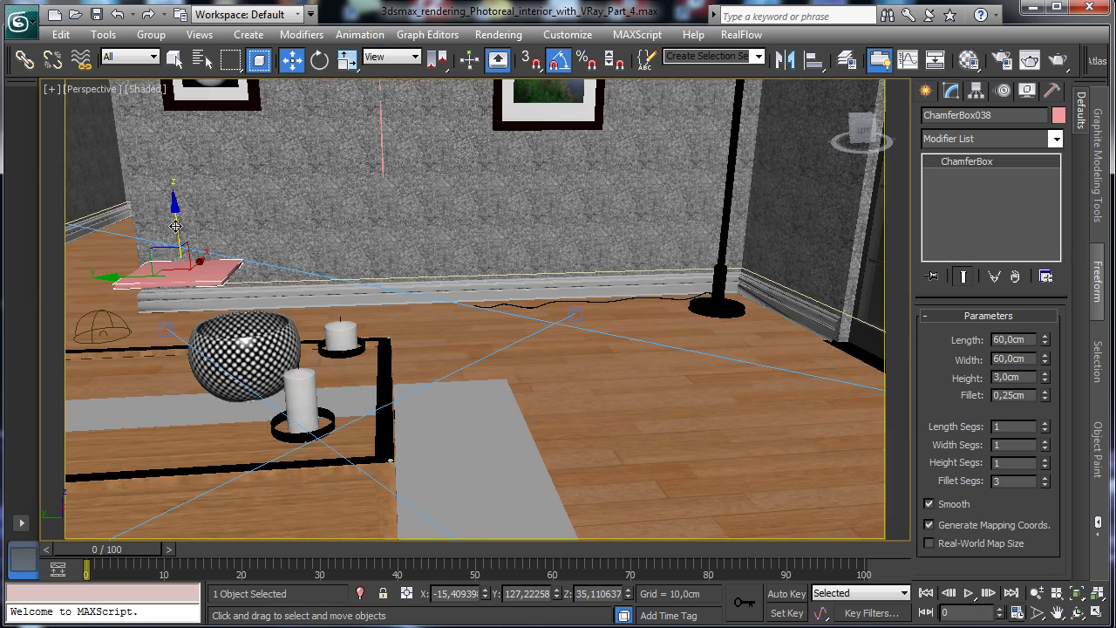
left_click_drag(175, 226, 170, 201)
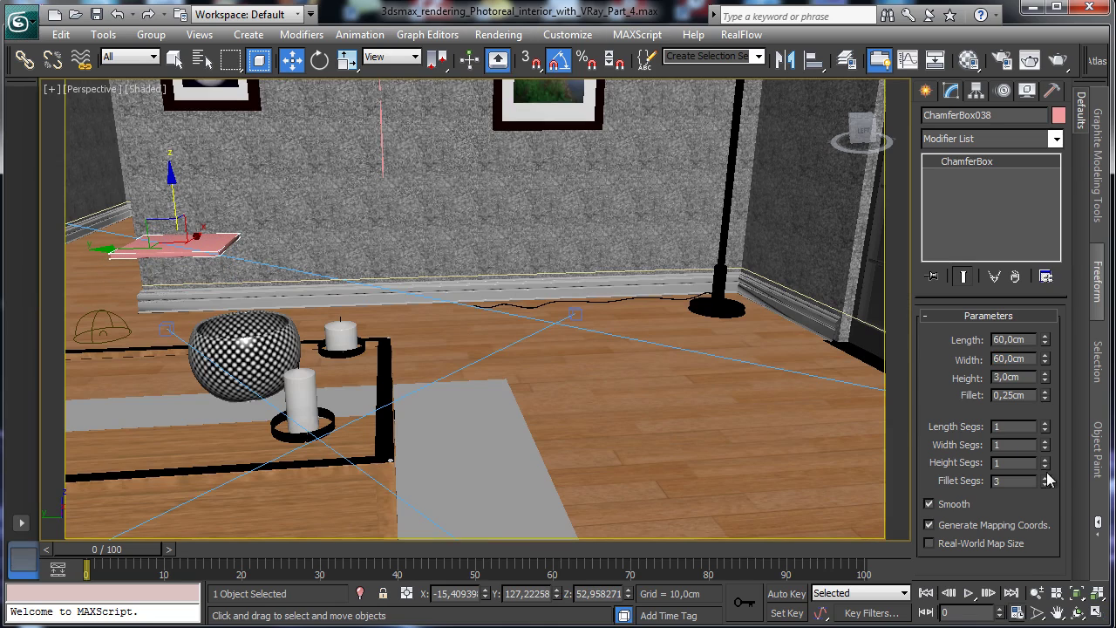
Step: Move the 60 cm chamfer box about 11 cm along X towards the picture wall in the Front view
left_click(1097, 613)
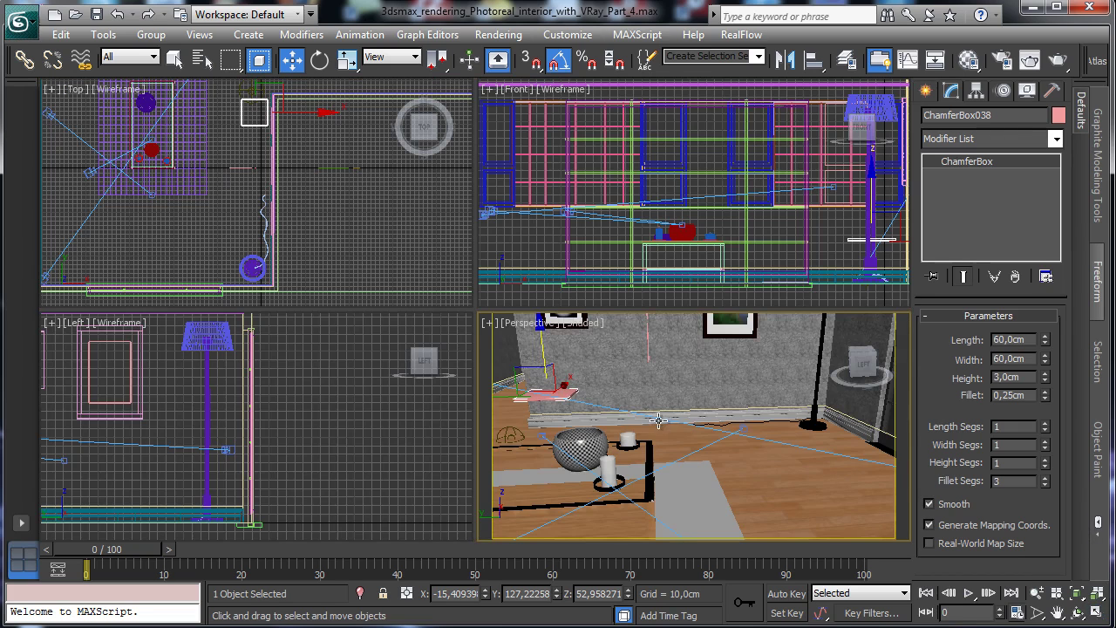
left_click(1075, 593)
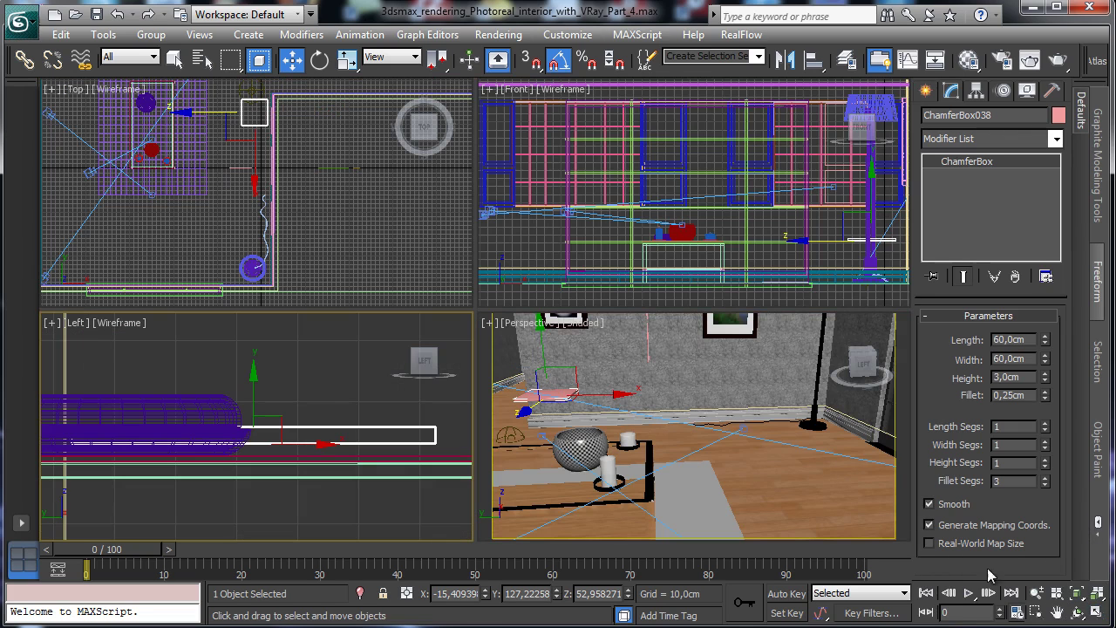
left_click(1037, 593)
left_click_drag(332, 419, 229, 385)
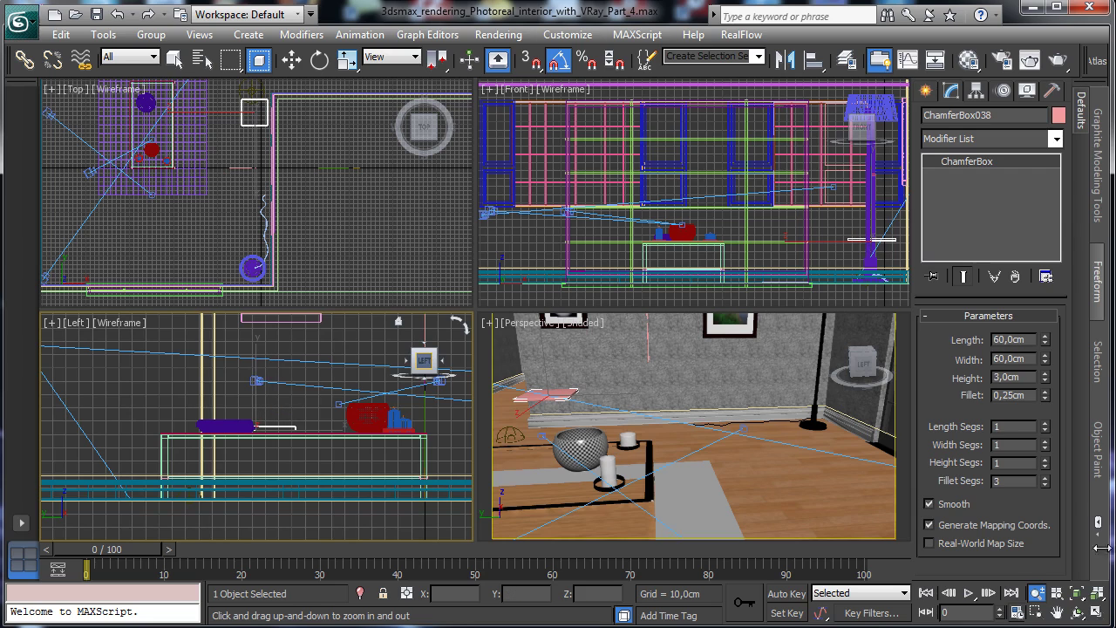
right_click(822, 259)
left_click(1076, 593)
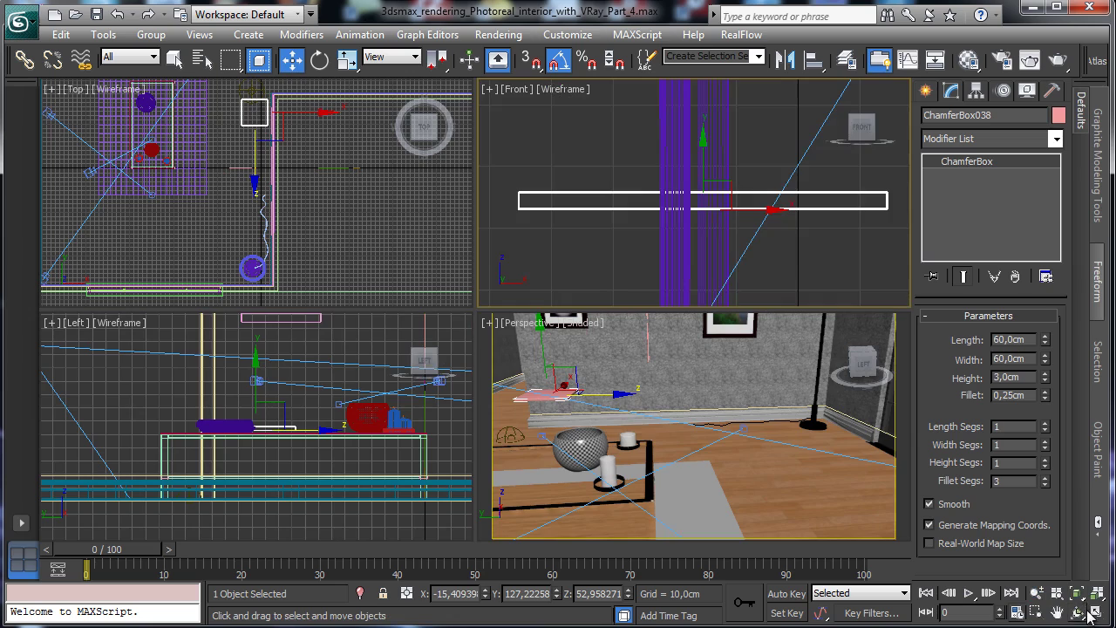
left_click(1097, 613)
left_click(1036, 593)
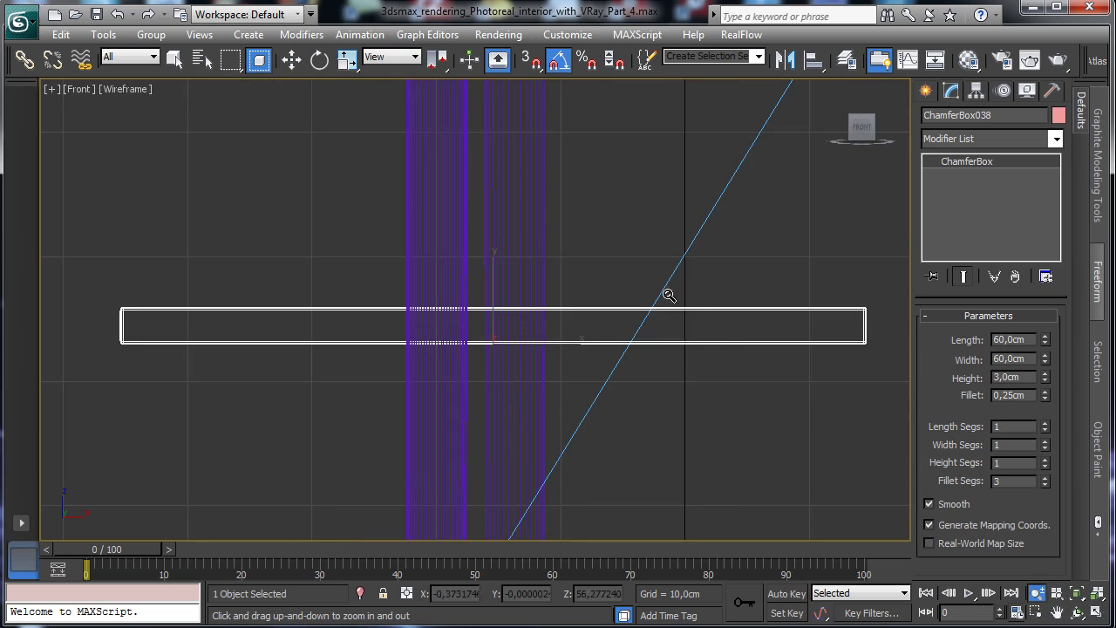
left_click_drag(666, 292, 632, 405)
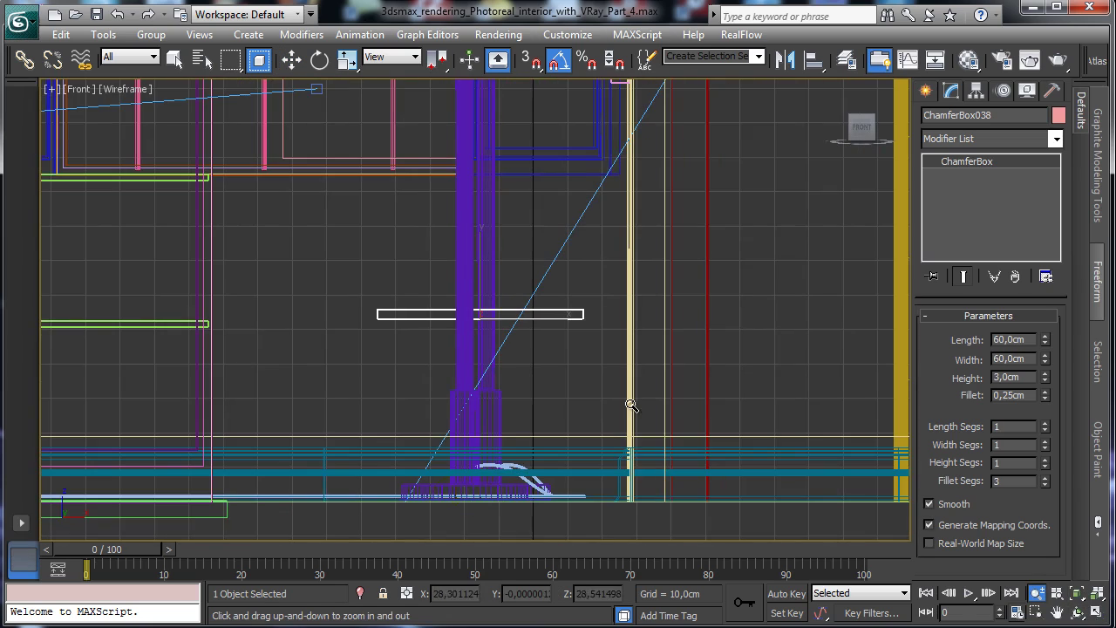
left_click(294, 60)
left_click_drag(536, 321, 570, 320)
Step: Clone the chamfer box straight down as a copy, placed at a height of about 25 cm
mouse_move(520, 270)
left_mouse_down("shift")
mouse_move(513, 361)
mouse_move(502, 365)
mouse_move(514, 367)
left_mouse_up("shift")
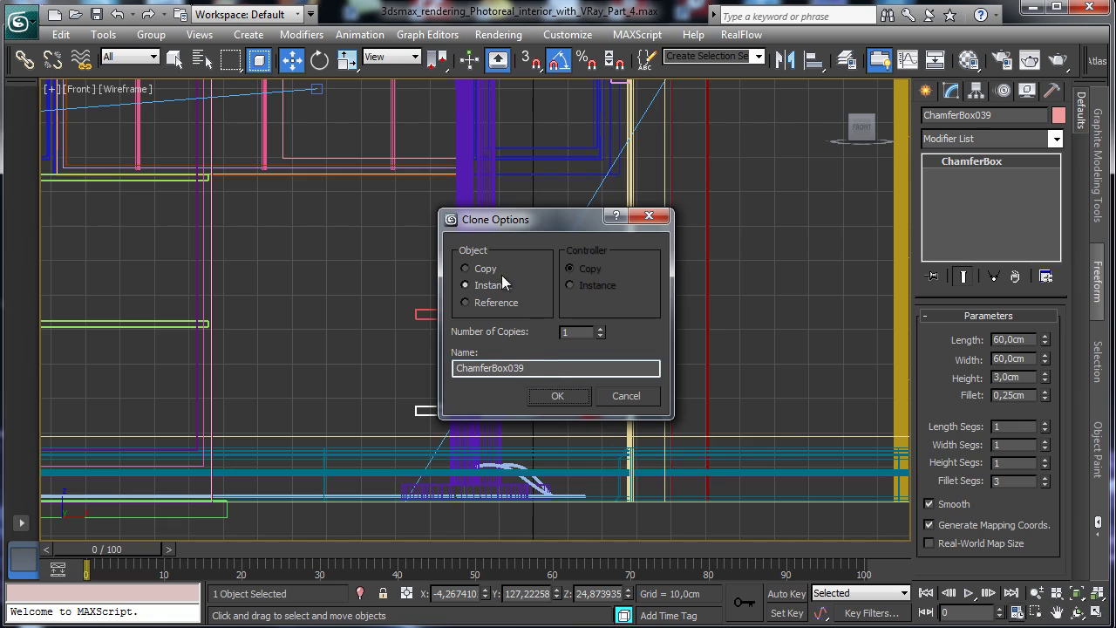
left_click(465, 269)
left_click(537, 394)
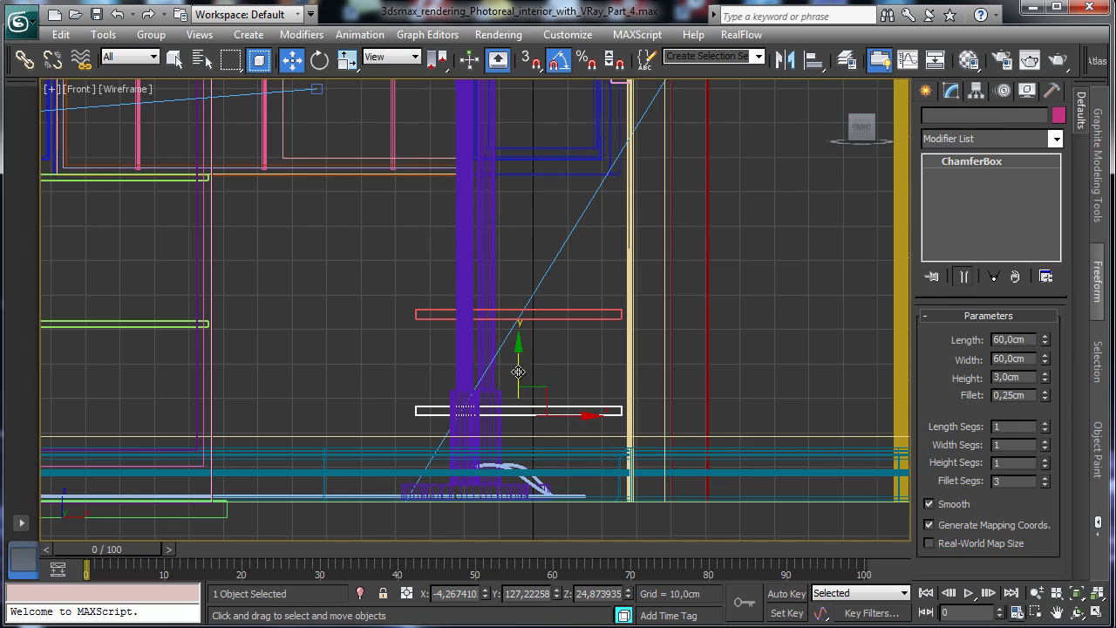
Step: Clone the lower shelf down as an instance to a height of about 6 cm, then lower the middle shelf to about 22 cm
left_click_drag(518, 373, 514, 425, "shift")
left_click(550, 394)
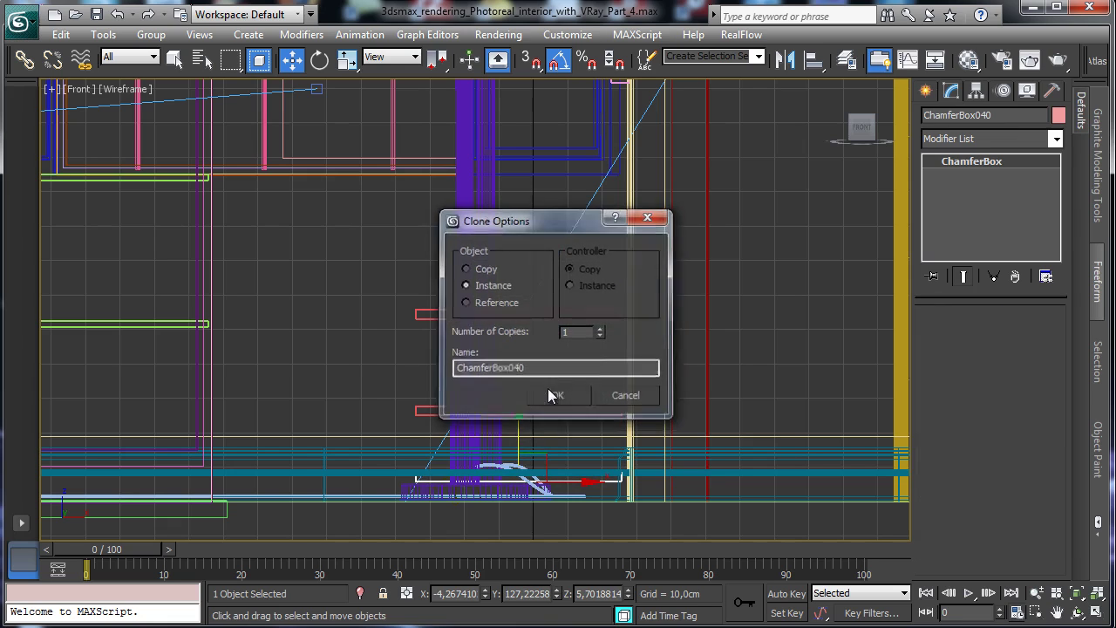
left_click(544, 407)
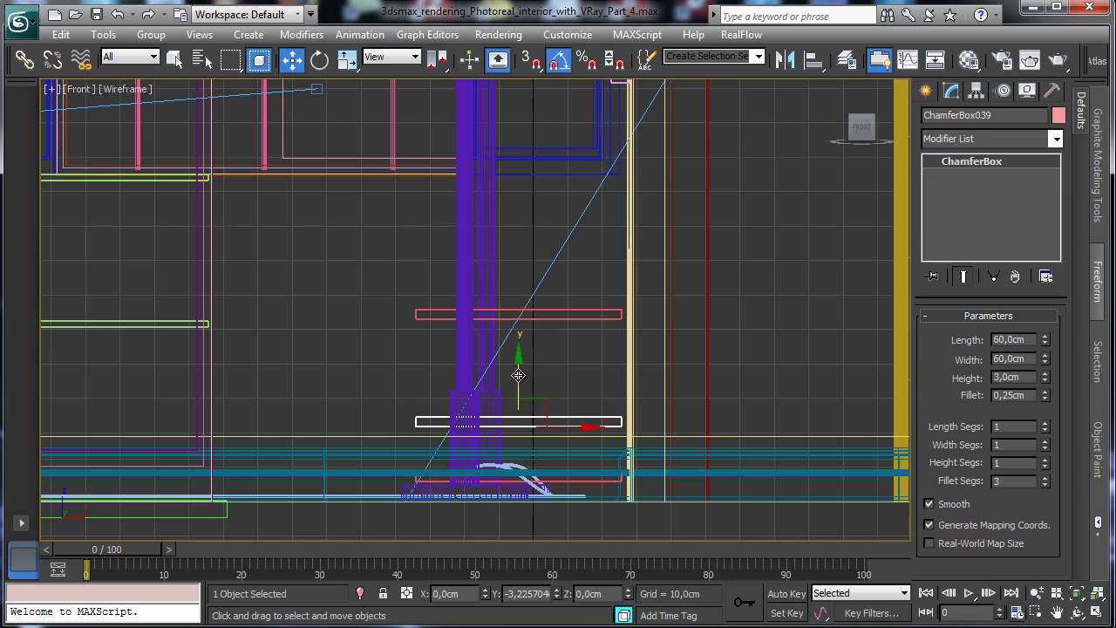
left_click_drag(519, 375, 524, 375)
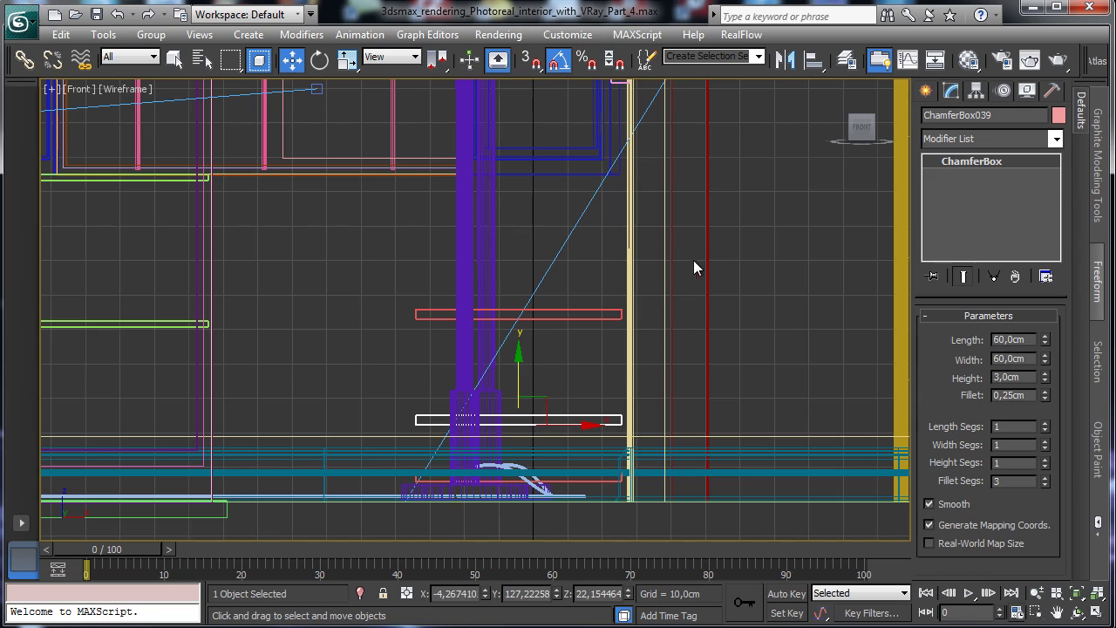
Step: Make a copy of the middle shelf rotated 90° in the Front view so that it stands upright
left_click(321, 61)
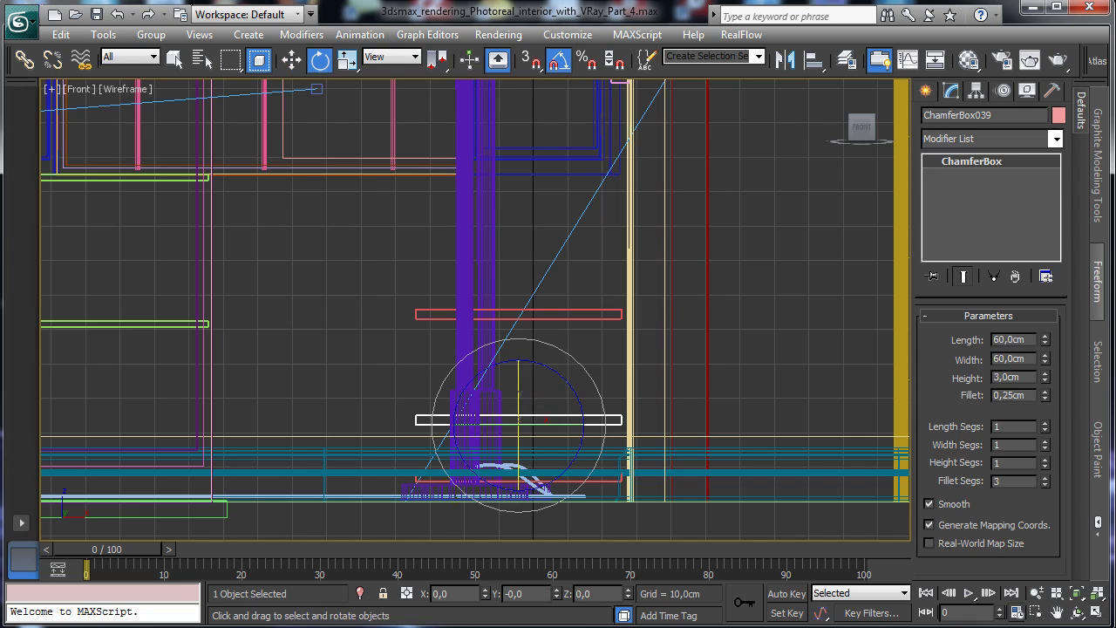
left_click_drag(548, 369, 616, 412, "shift")
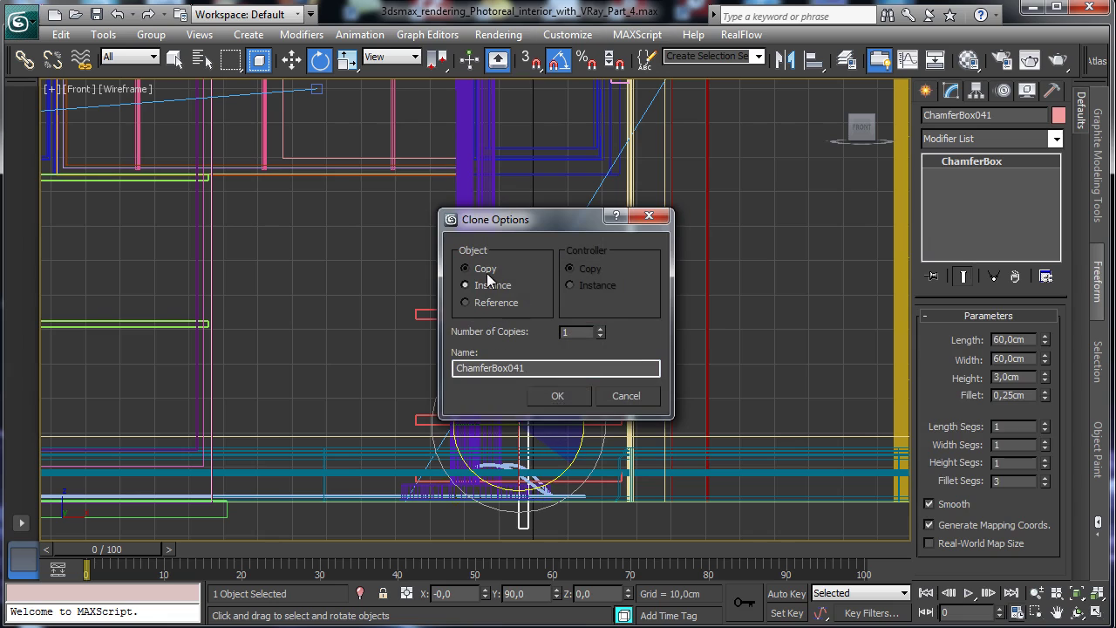
left_click(567, 397)
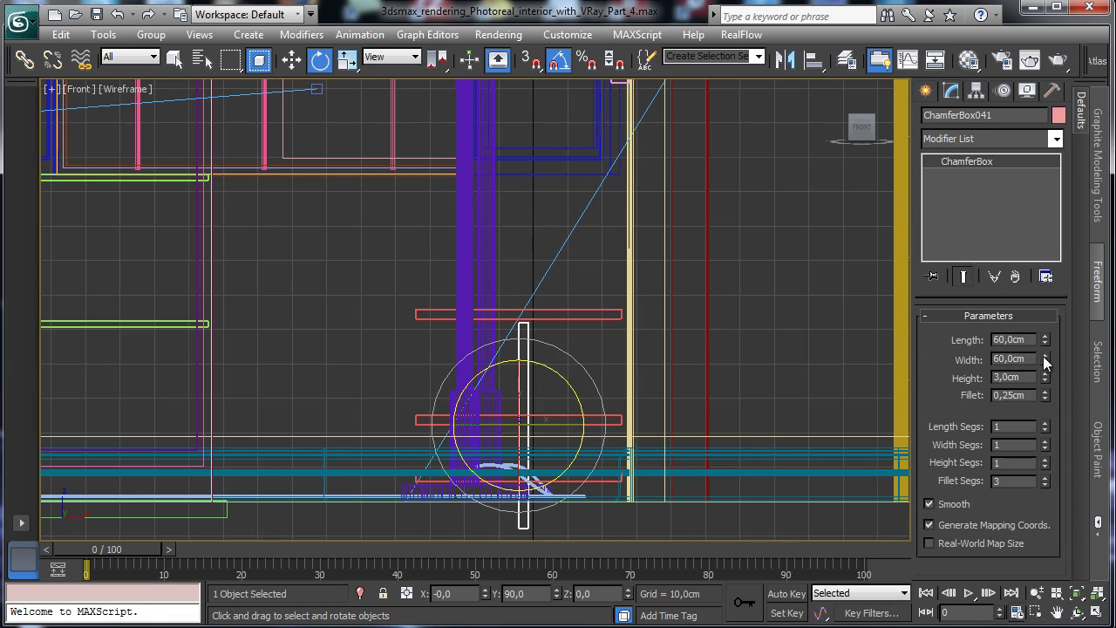
Step: Set the upright panel's width to 28,8 cm and move it between the top and middle shelves, flush with their wall-side ends
left_click_drag(1045, 361, 1032, 400)
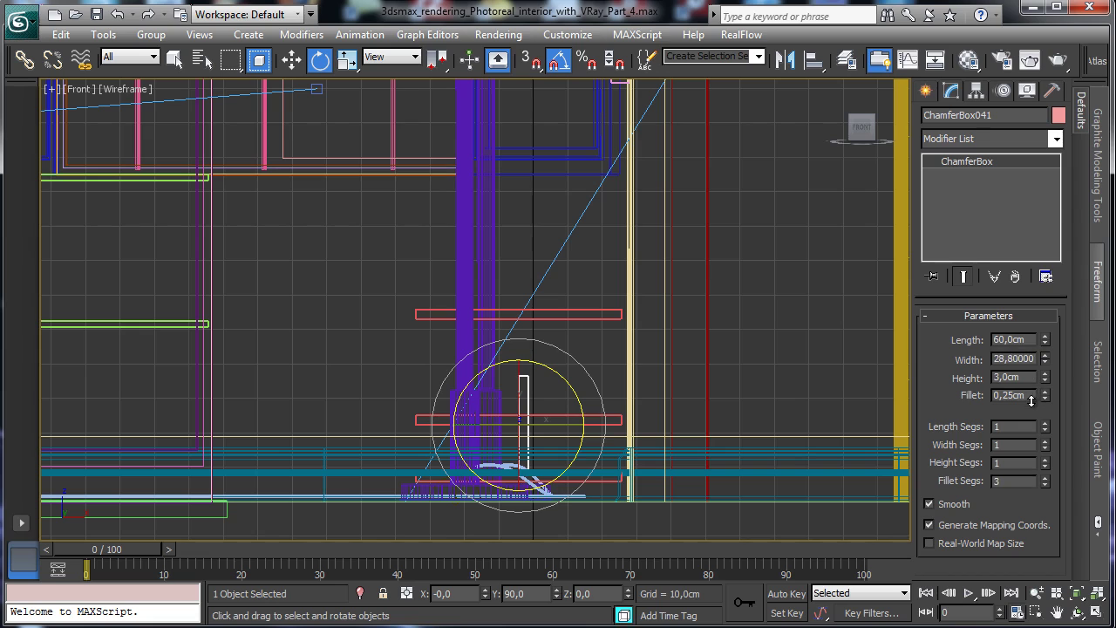
left_click(292, 60)
left_click_drag(546, 400, 641, 347)
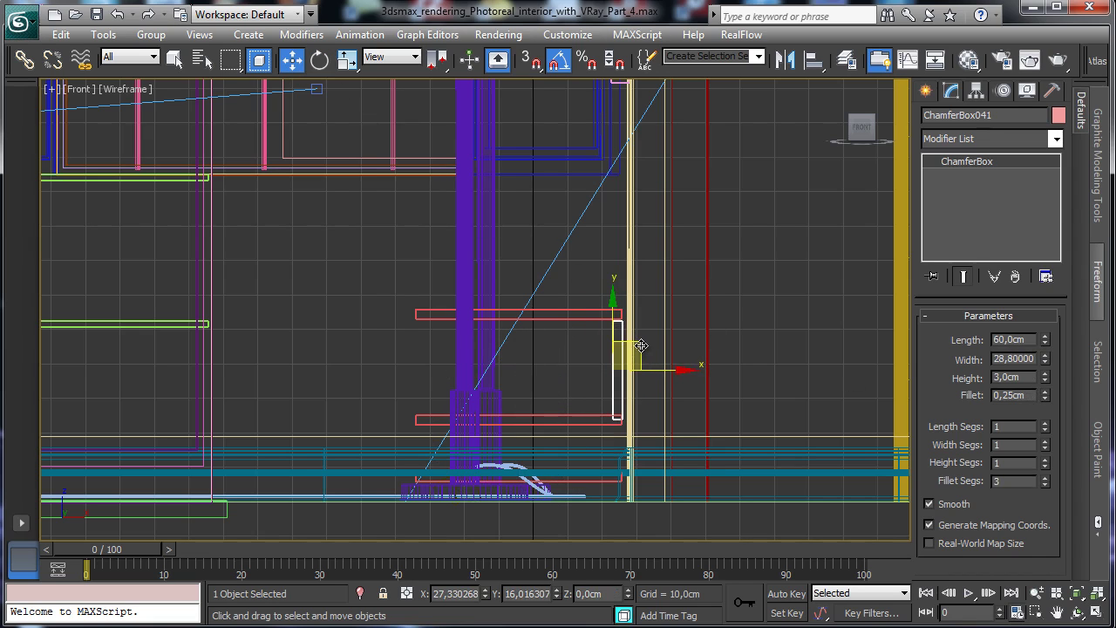
Step: Fit the upright panel between the top and middle shelves with a width of about 27,82 cm at a height of about 39 cm
left_click(1036, 614)
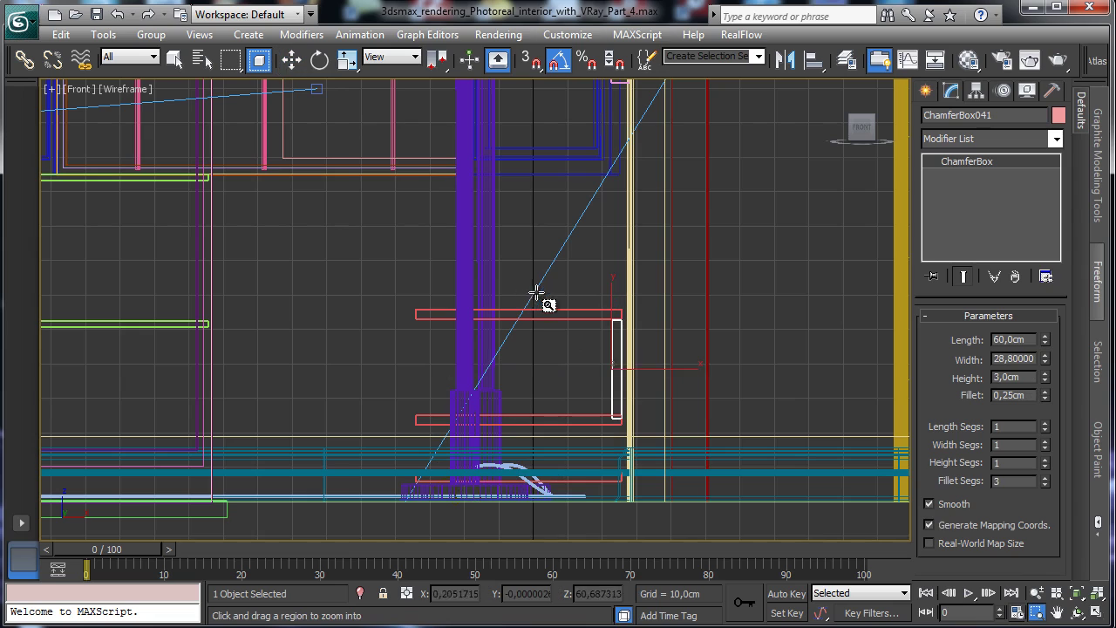
left_click_drag(536, 291, 660, 453)
left_click_drag(1046, 361, 1046, 384)
key("w")
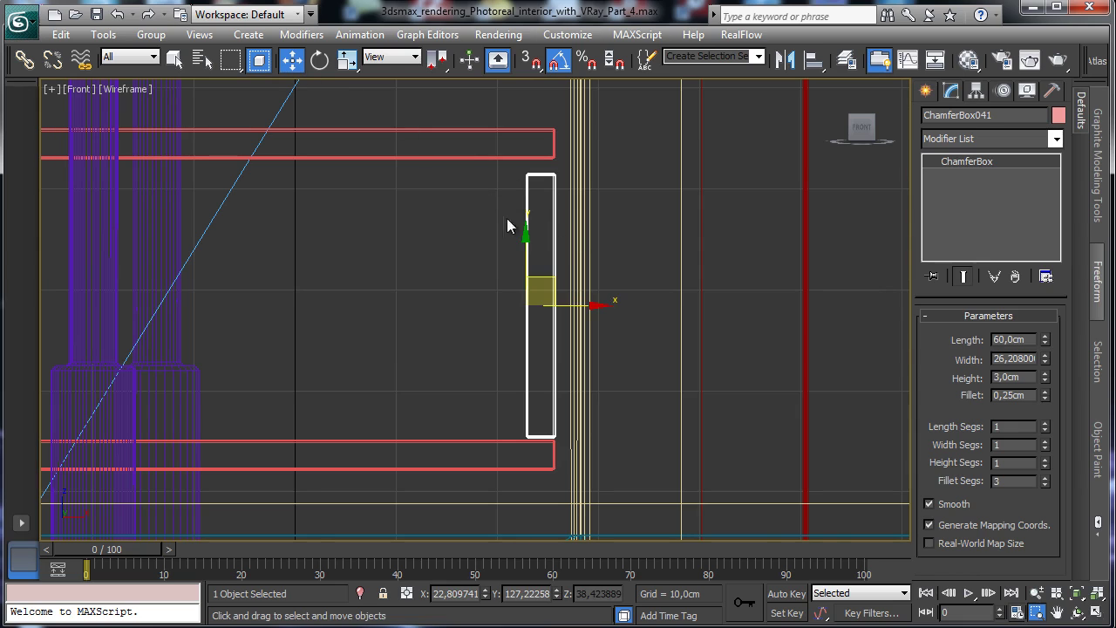
left_click_drag(526, 244, 526, 250)
left_click_drag(1046, 356, 886, 305)
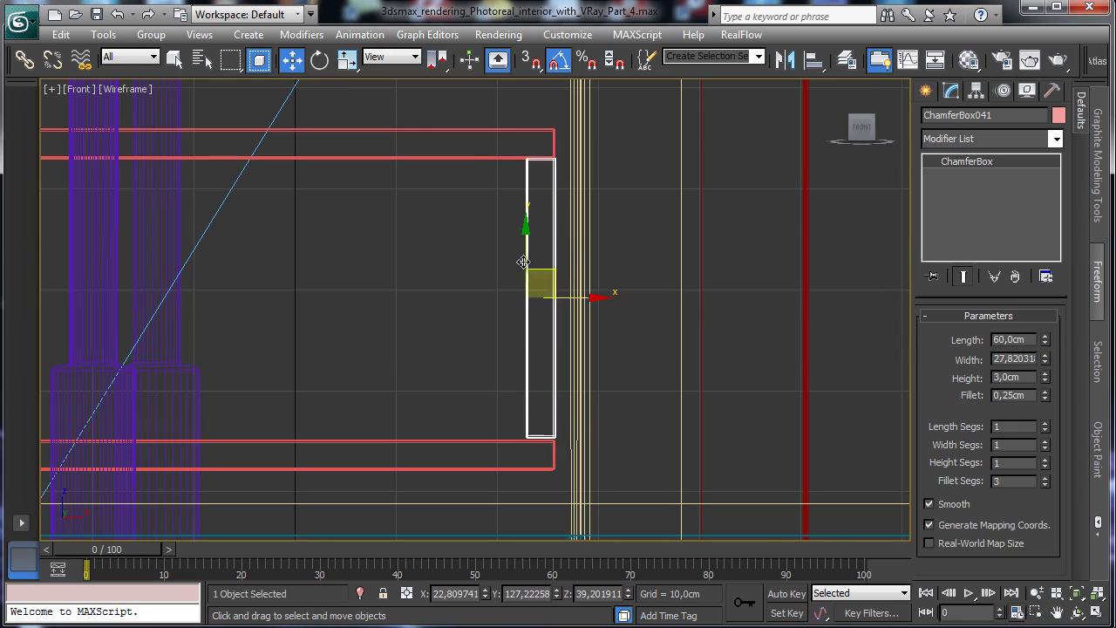
left_click_drag(529, 255, 529, 255)
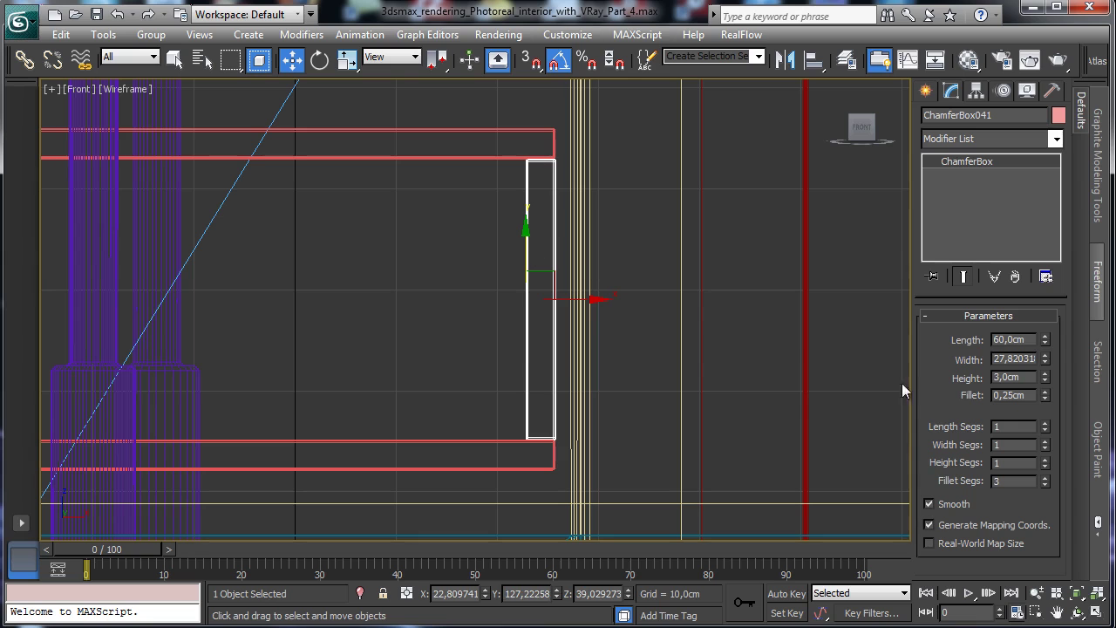
Step: Copy the upright panel down between the middle and bottom shelves and reduce the copy's width to about 14,74 cm
left_click(1057, 612)
left_click_drag(411, 296, 487, 222)
left_click(1038, 593)
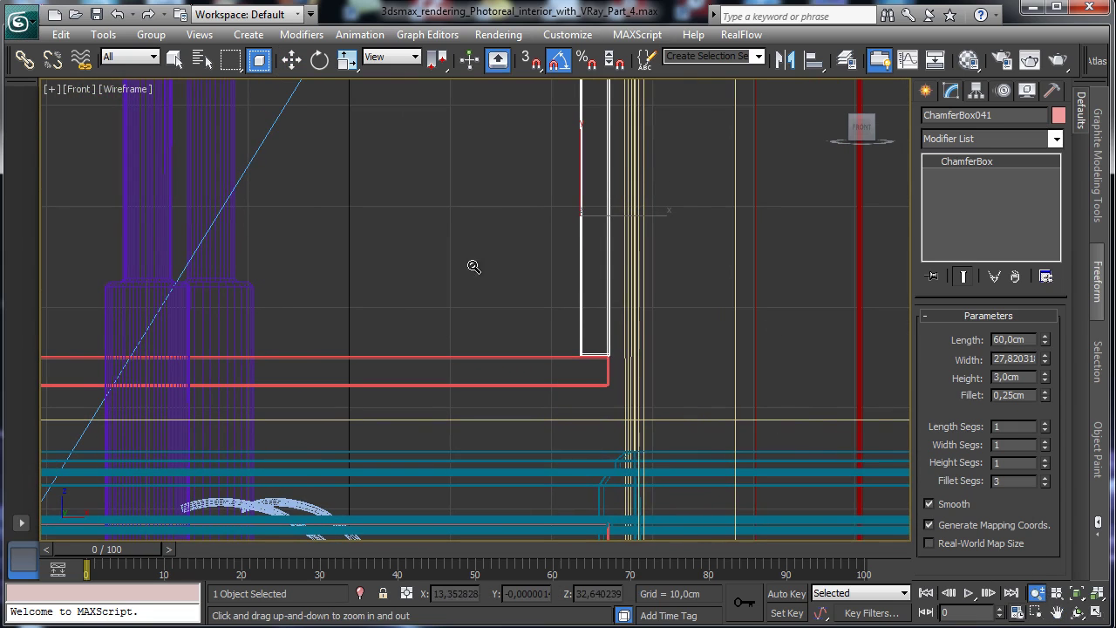
left_click_drag(474, 267, 478, 277)
left_click(291, 59)
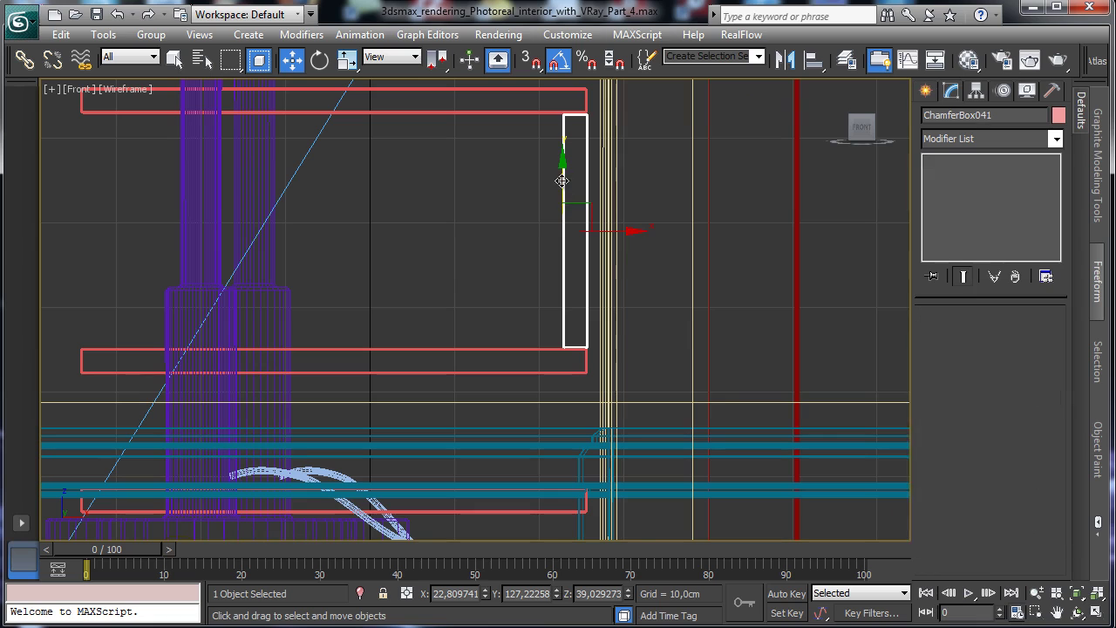
left_click_drag(566, 186, 543, 379, "shift")
left_click(563, 397)
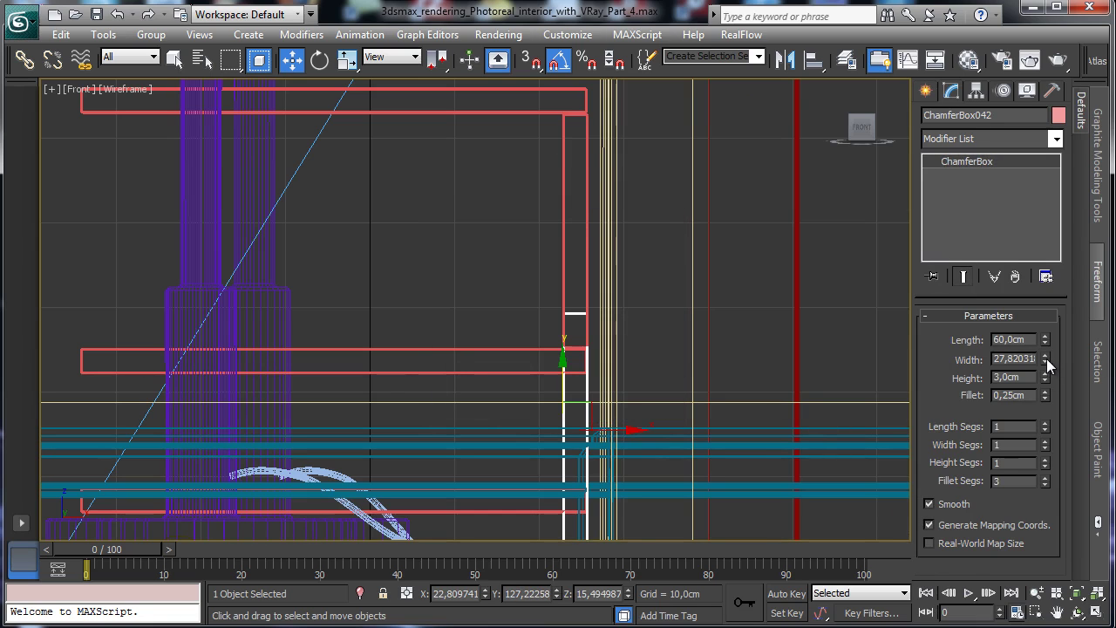
left_click_drag(1047, 365, 1025, 400)
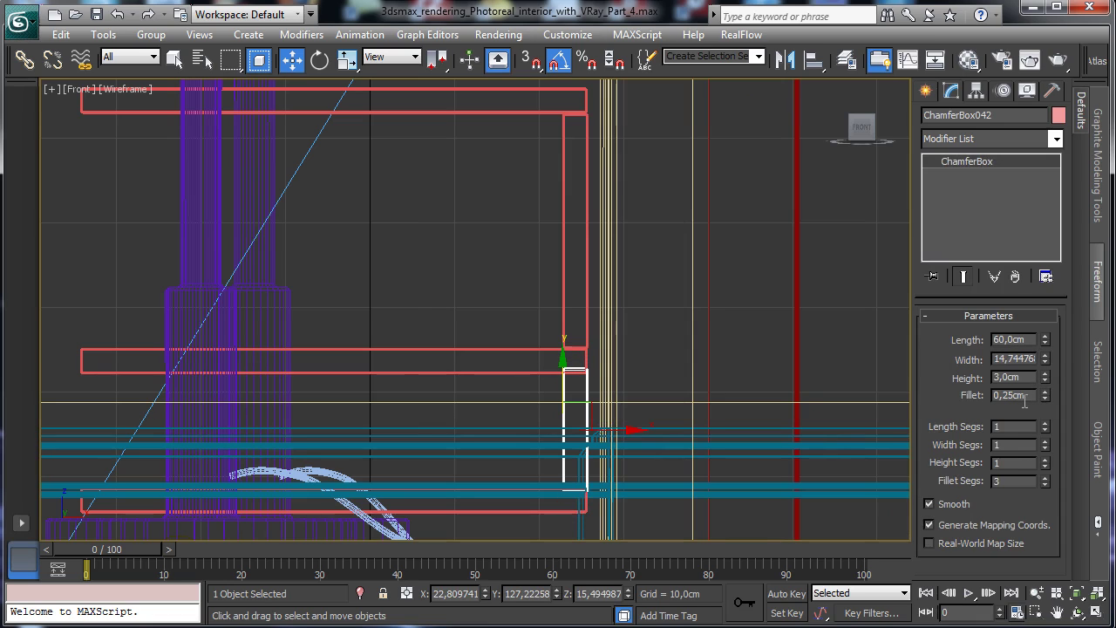
Step: Fit the lower upright between the middle and bottom shelves by lowering it slightly and setting its width to about 13,74 cm
left_click(1036, 612)
left_click_drag(551, 349, 653, 490)
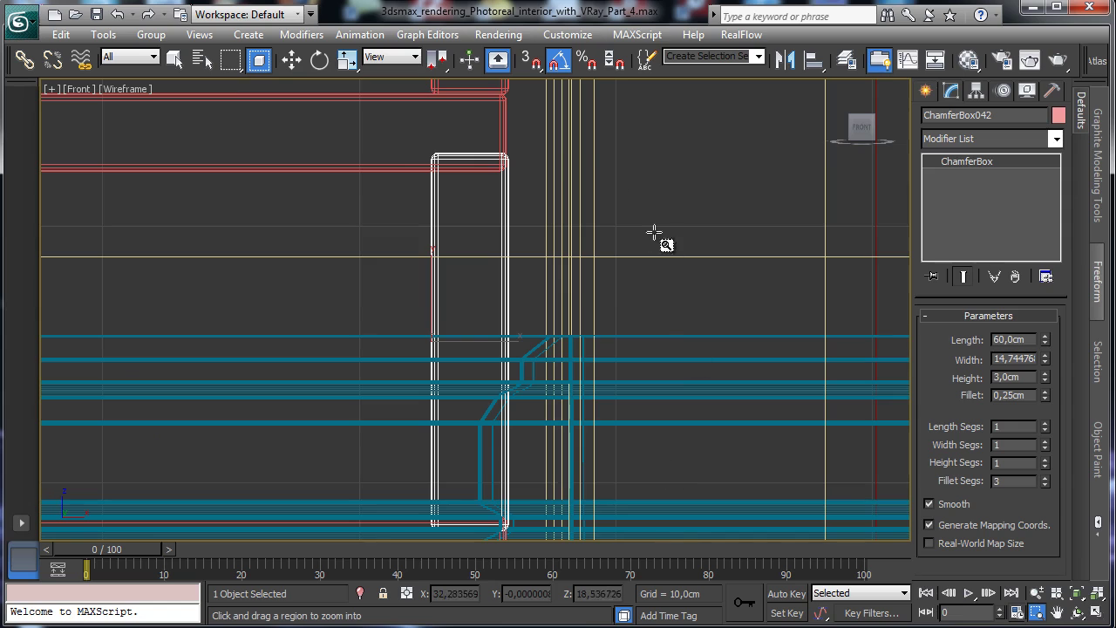
left_click(292, 59)
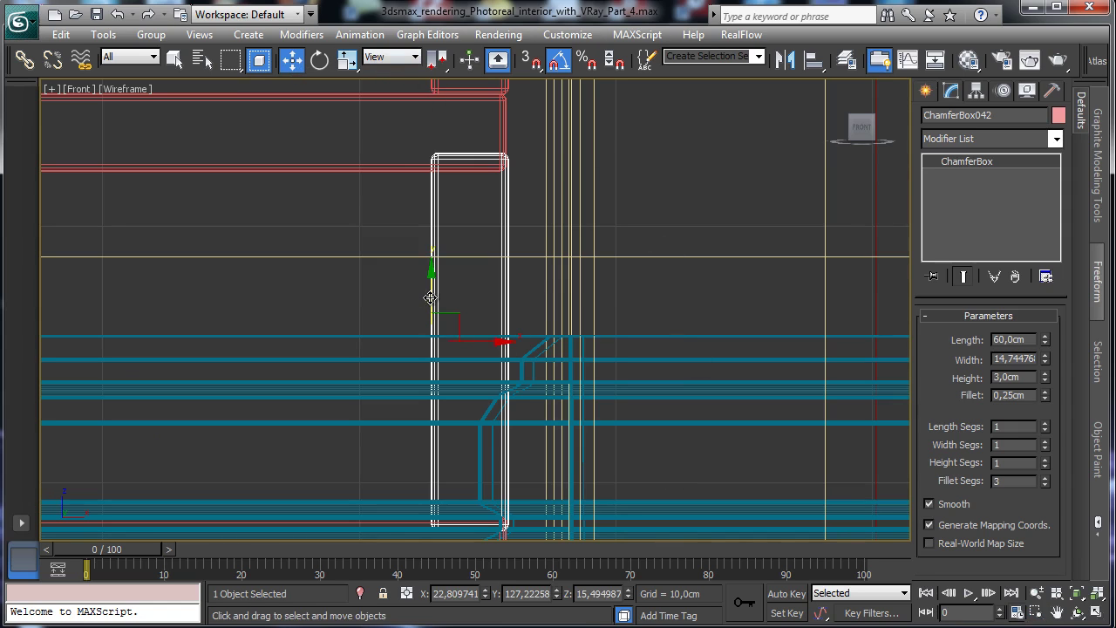
left_click_drag(430, 298, 433, 300)
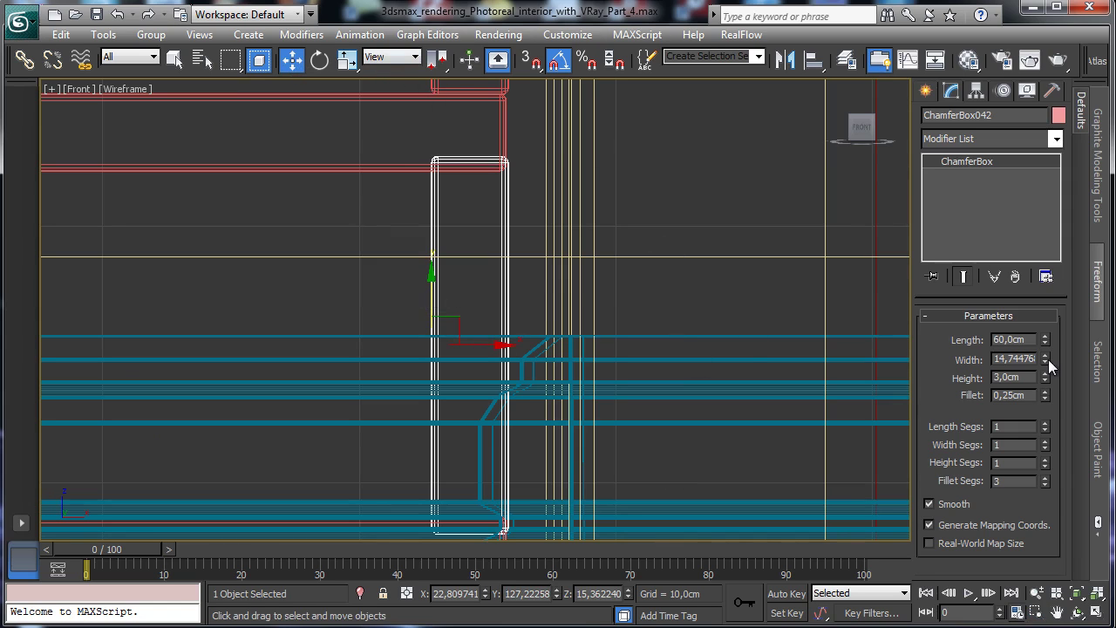
left_click_drag(1048, 360, 1042, 361)
Step: Make a copy of the upper upright panel rotated -90° about the vertical axis
left_click(1036, 593)
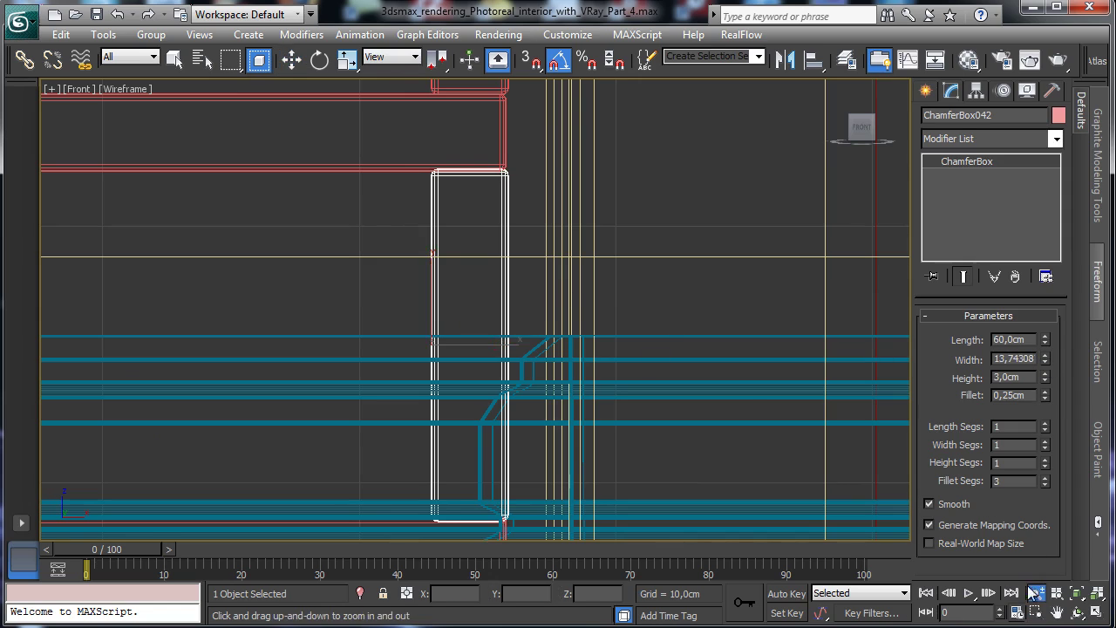
left_click_drag(424, 236, 437, 394)
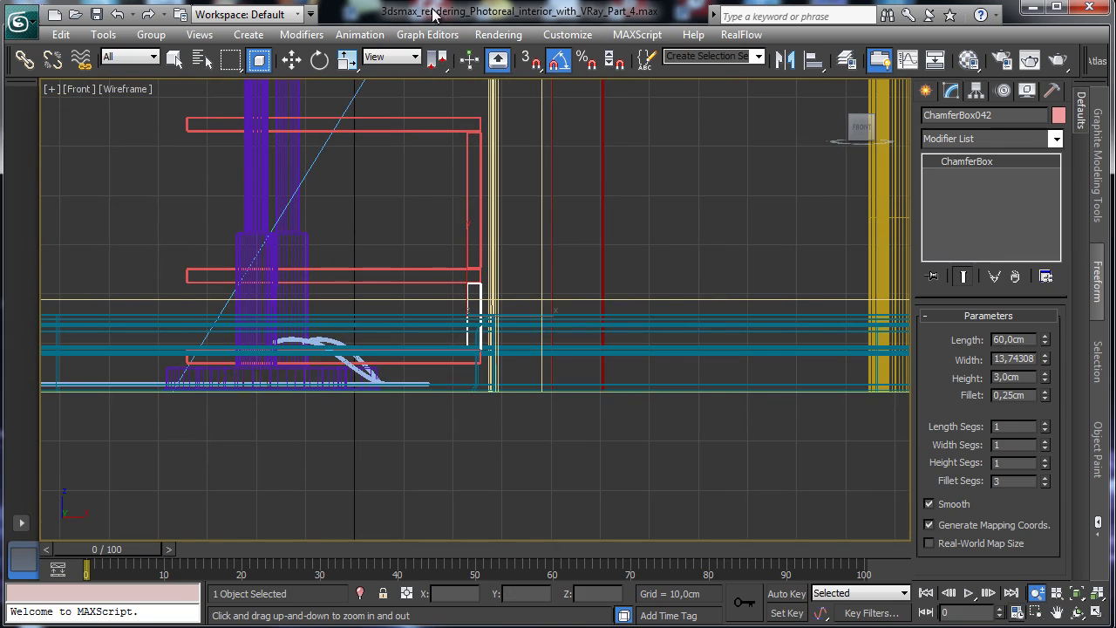
left_click(320, 60)
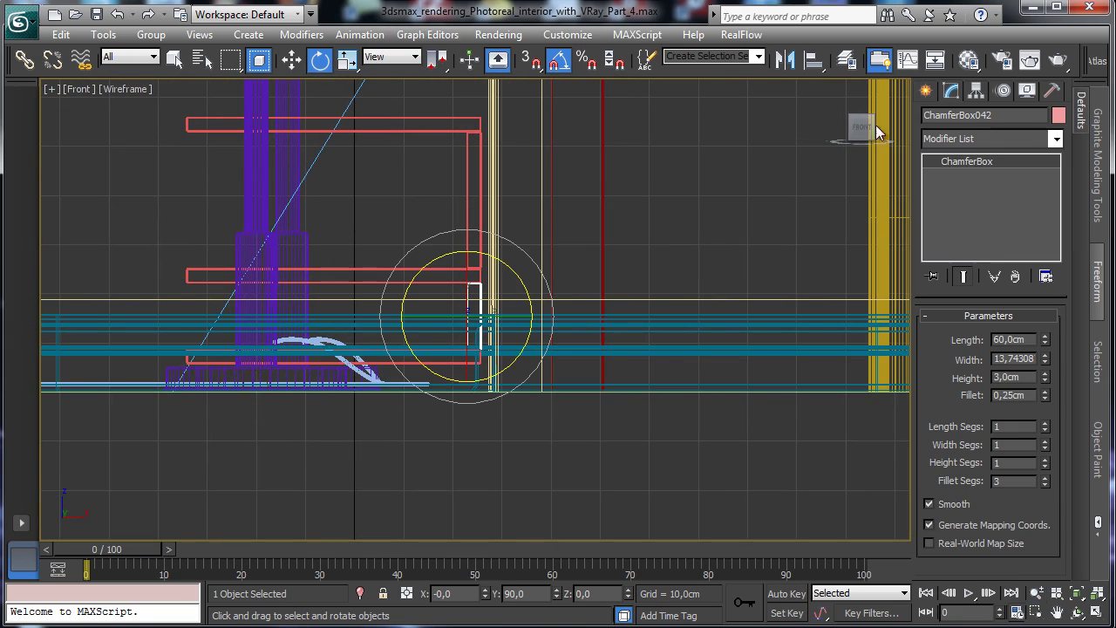
left_click(467, 198)
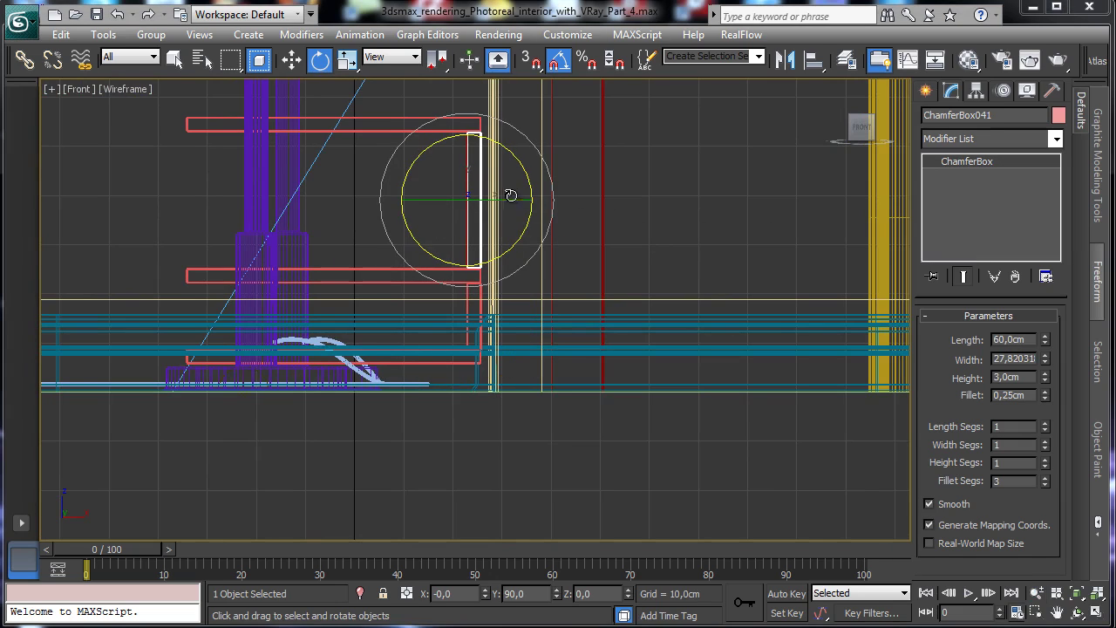
mouse_move(511, 195)
left_mouse_down()
mouse_move(430, 193)
mouse_move(442, 197)
mouse_move(436, 207)
left_mouse_up()
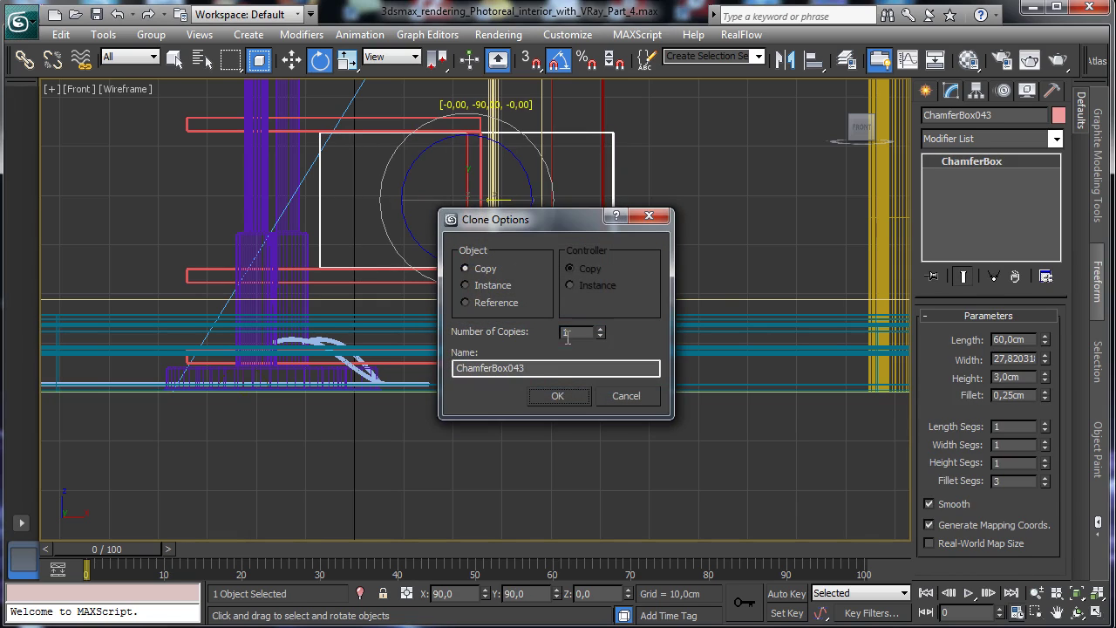
key("Return")
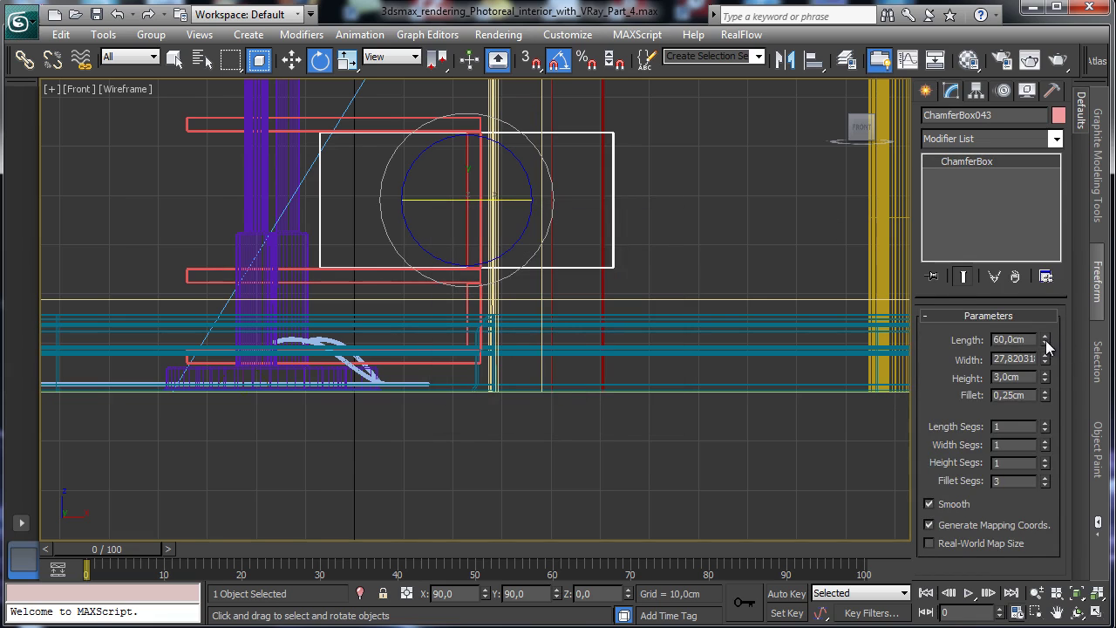
Step: Set the rotated panel's length to 23,4 cm and move it along X against the inner face of the upper upright
left_click_drag(1046, 342, 1032, 397)
left_click(291, 58)
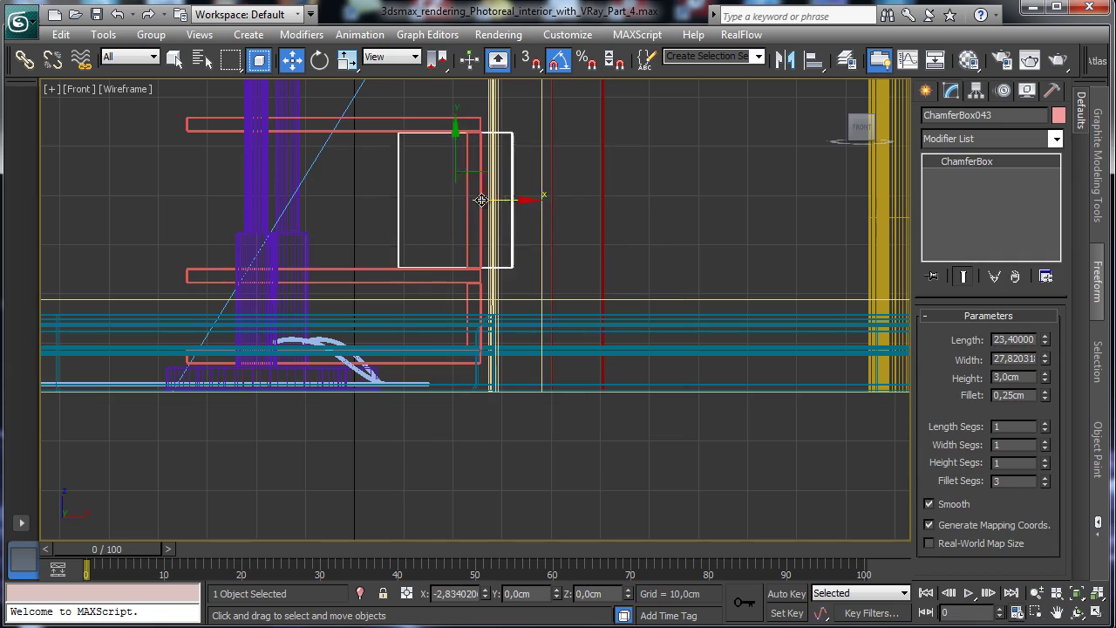
left_click_drag(482, 199, 454, 199)
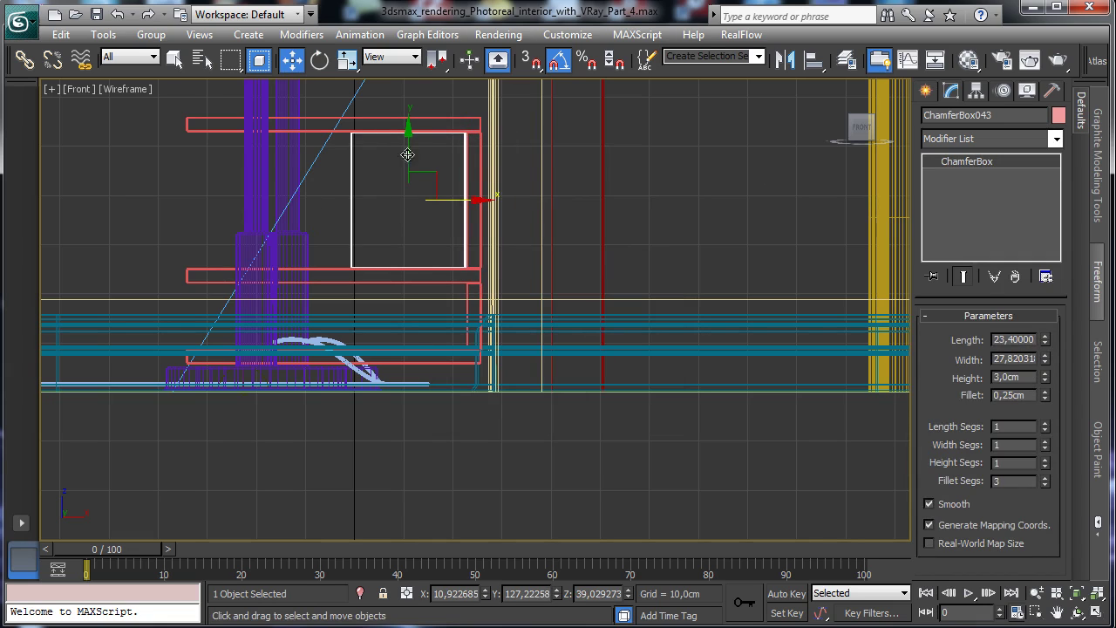
Step: Move the upper side panel in the left view to sit flush with the end edge of the shelves
left_click(1098, 613)
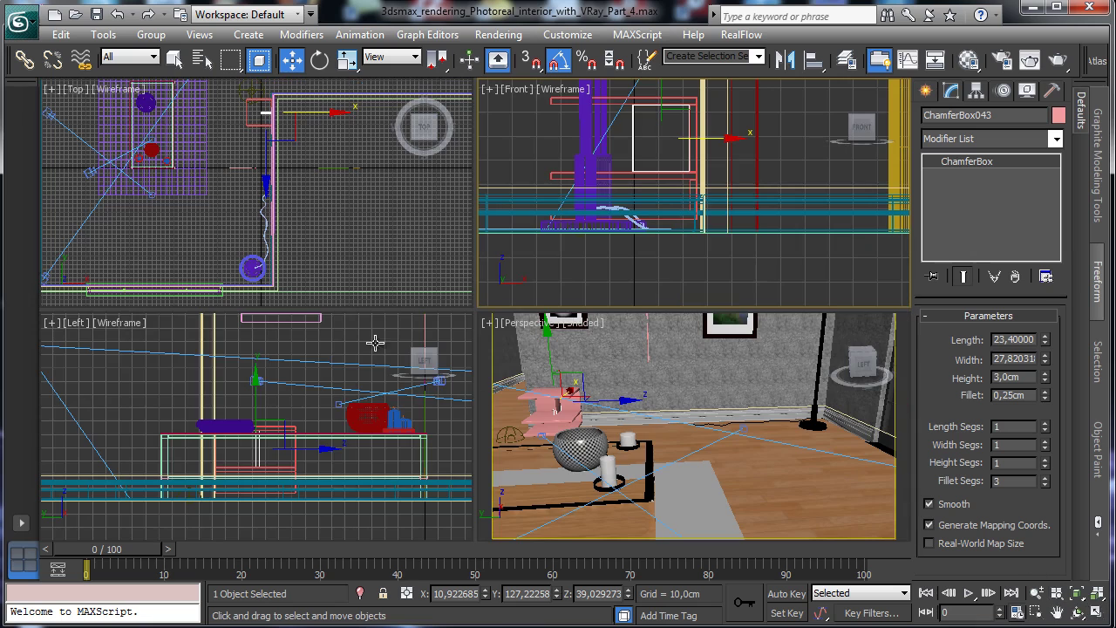
right_click(236, 407)
left_click(1078, 601)
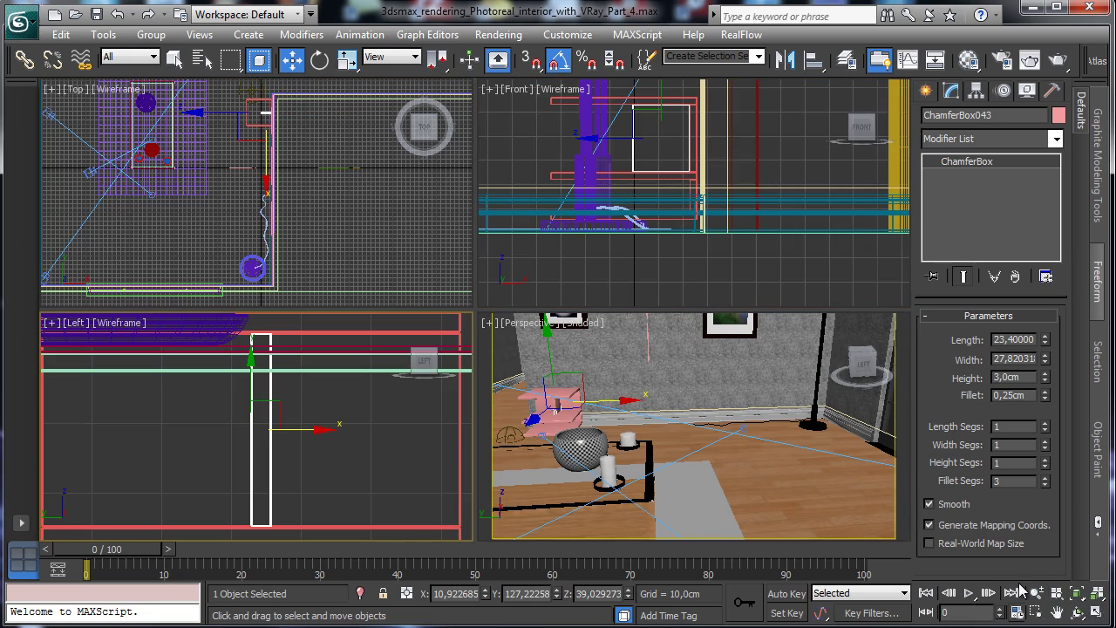
left_click_drag(298, 430, 487, 438)
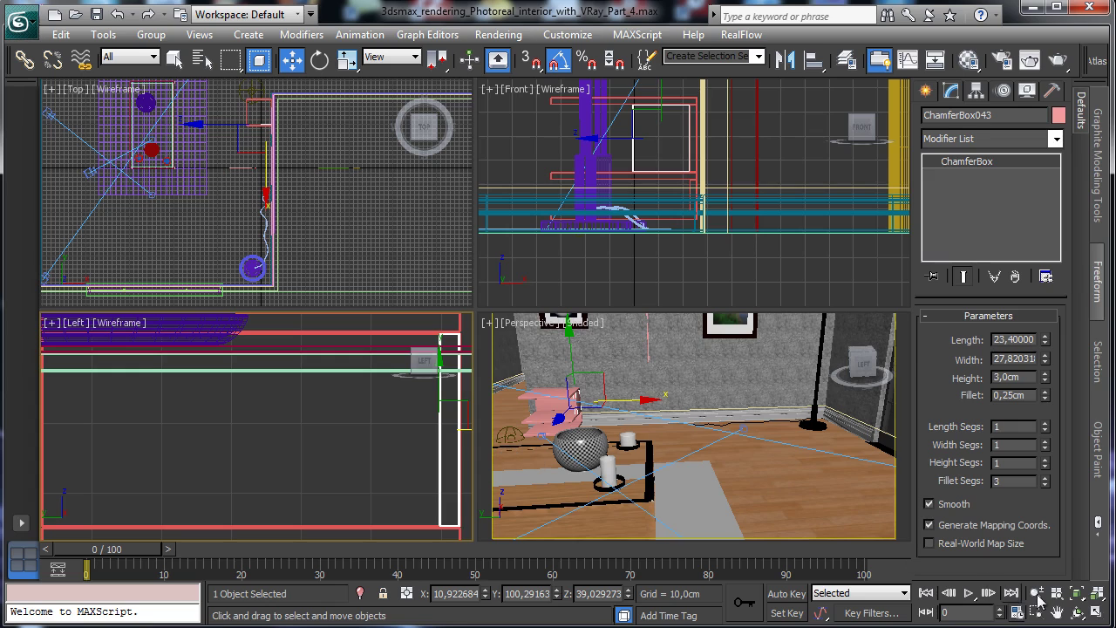
left_click(1097, 614)
left_click_drag(899, 317, 907, 436)
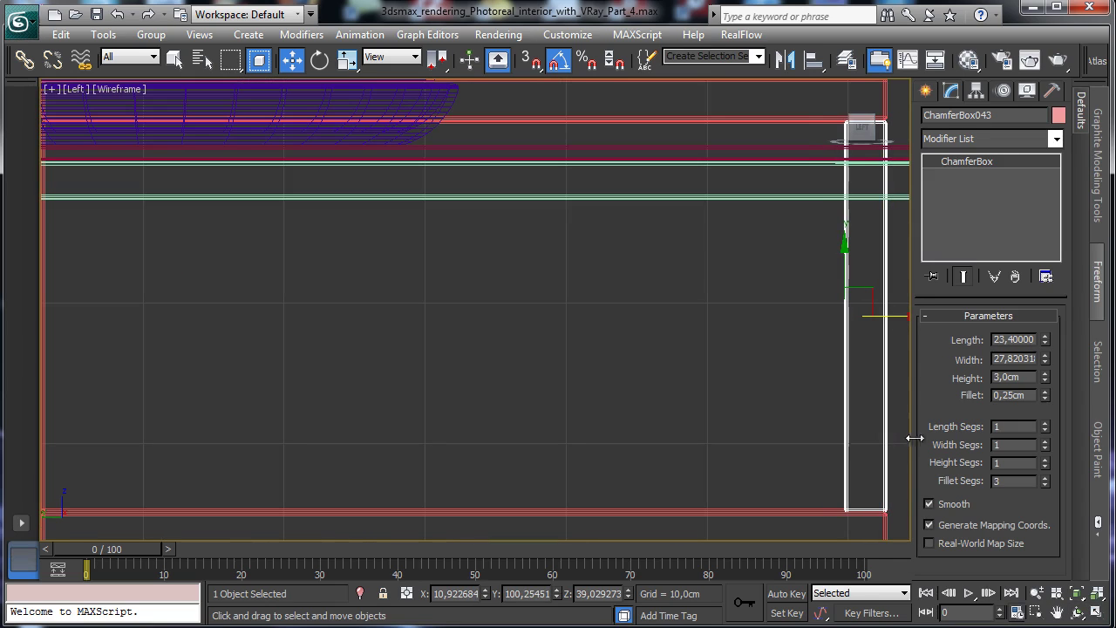
Step: Clone the upper side panel as an instance and place it flush with the opposite end of the shelves
left_click(1036, 593)
left_click_drag(724, 354, 596, 220)
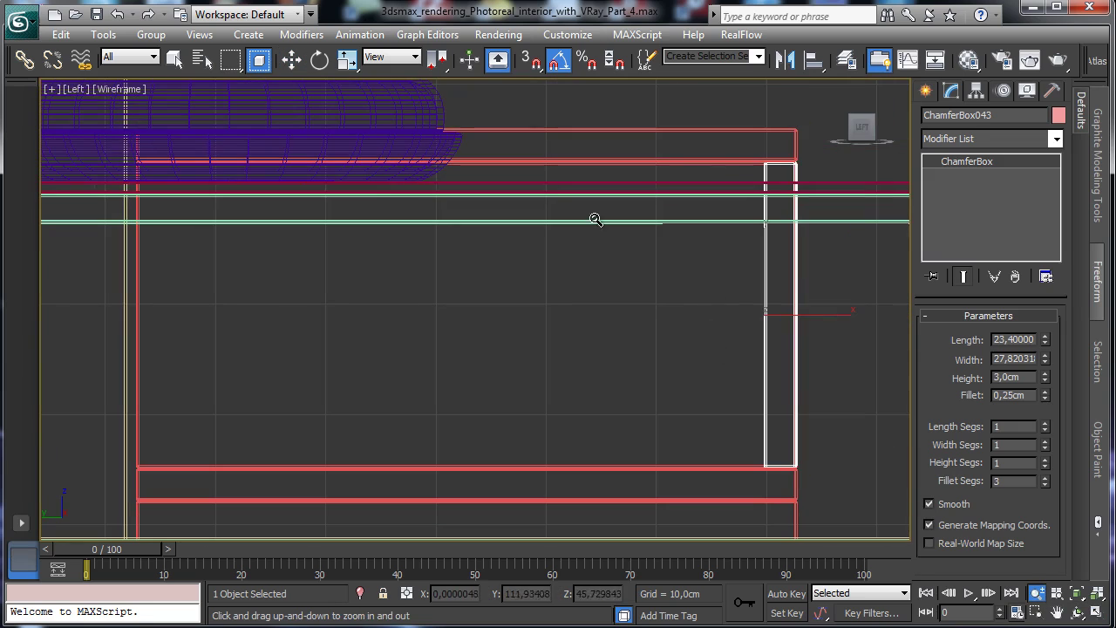
left_click(292, 60)
mouse_move(815, 317)
left_mouse_down("shift")
mouse_move(188, 319)
mouse_move(198, 322)
left_mouse_up("shift")
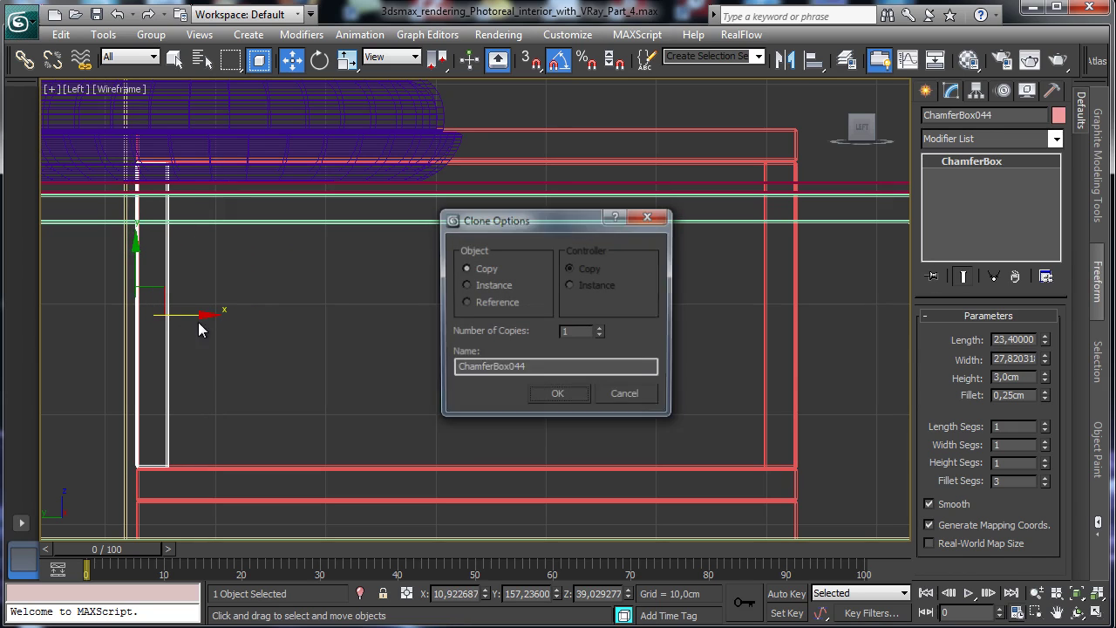
left_click(482, 286)
left_click(549, 395)
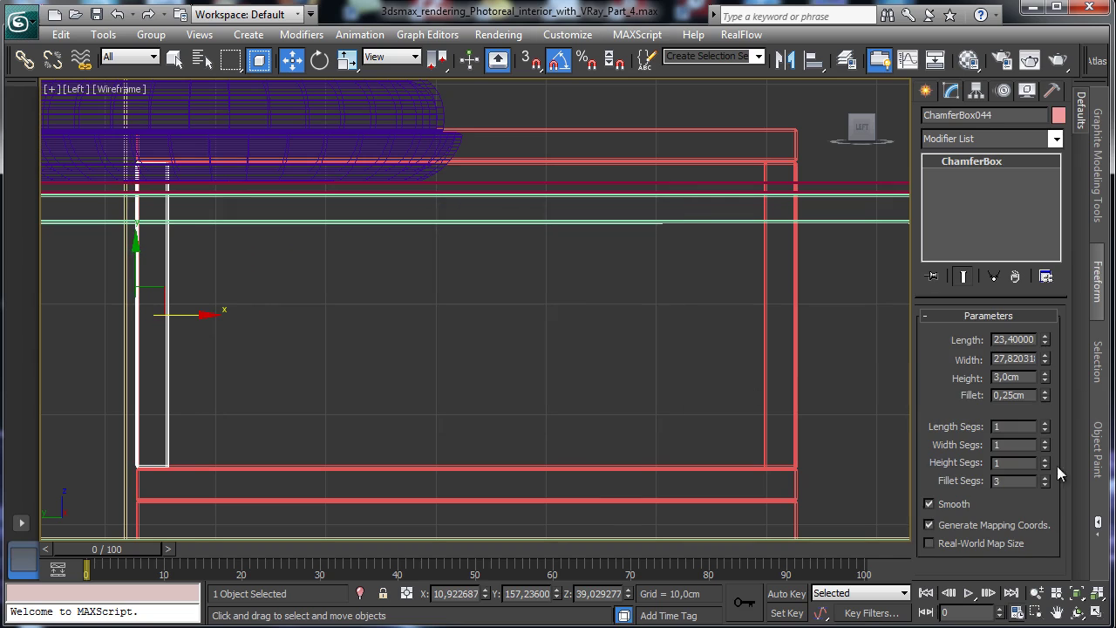
Step: Make a copy of the lower upright panel rotated 90° about the vertical axis
left_click(1096, 612)
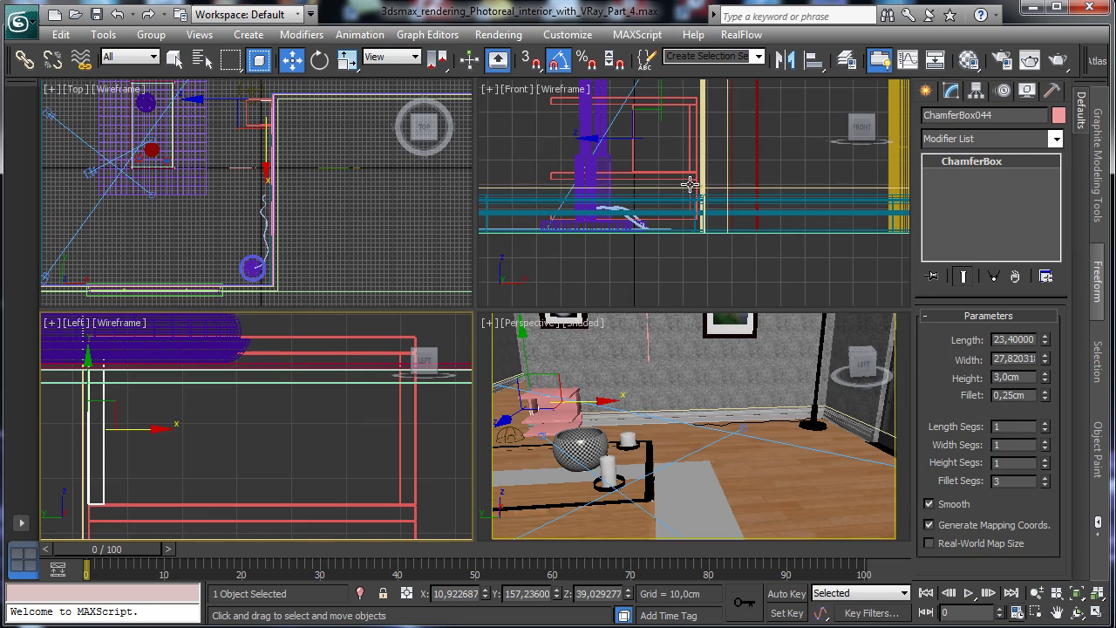
left_click(689, 184)
left_click(319, 58)
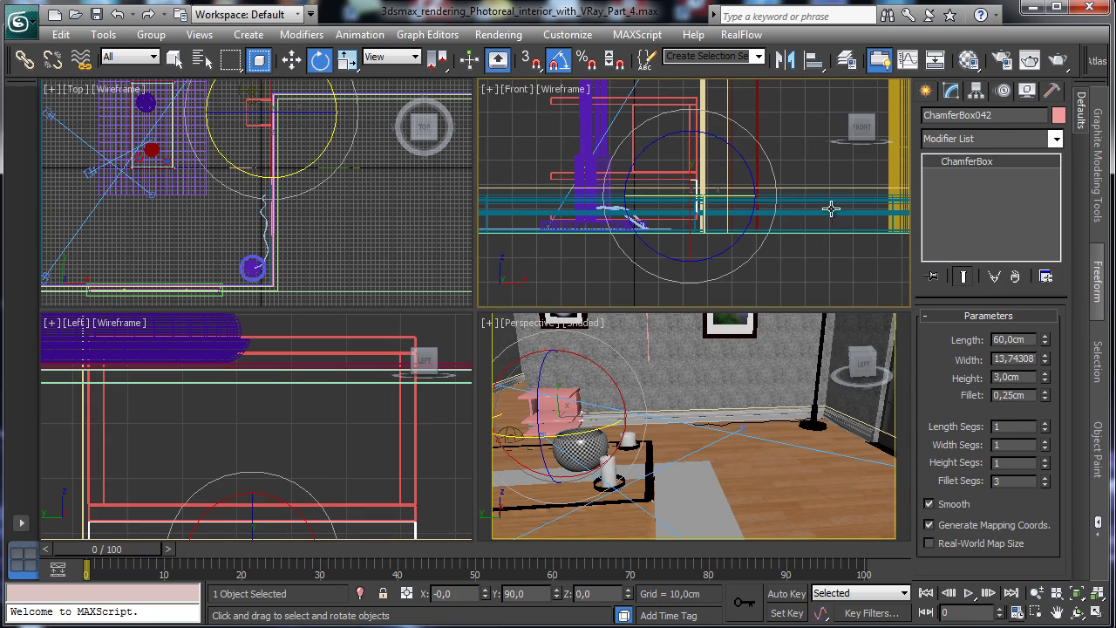
left_click_drag(663, 196, 742, 211, "shift")
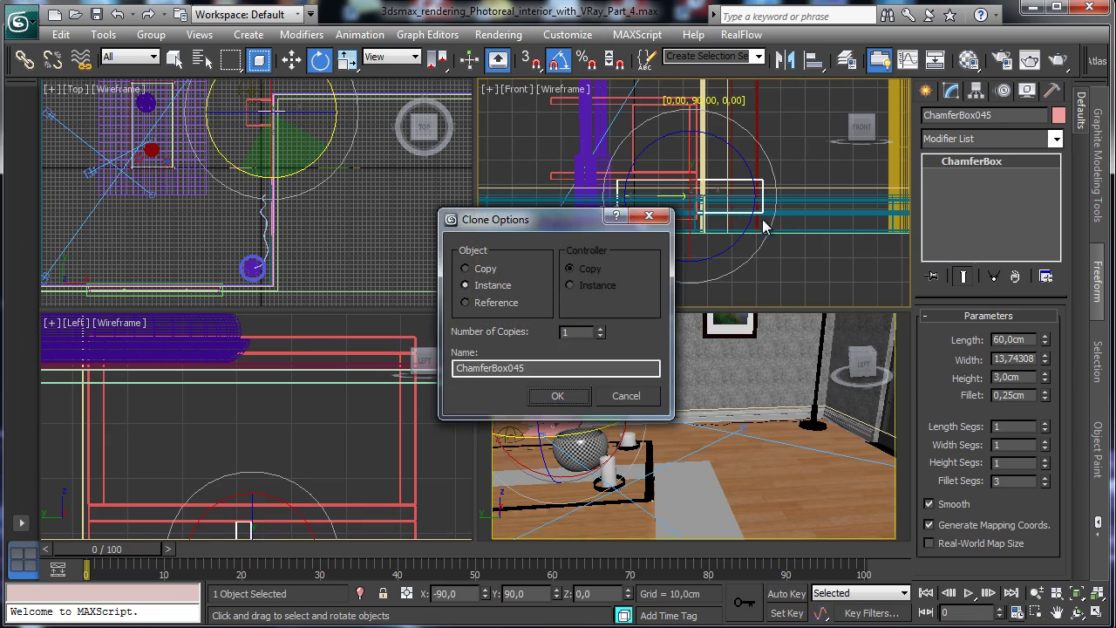
left_click(486, 271)
left_click(559, 397)
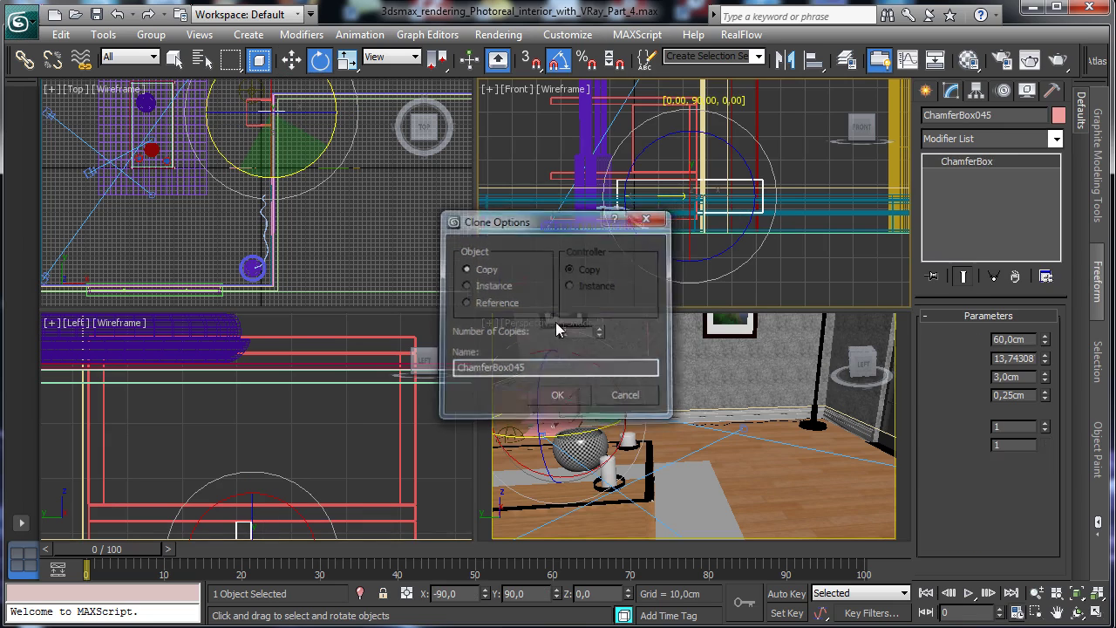
Step: Move the rotated copy along X against the lower upright and set its length to about 25,6 cm
left_click(291, 58)
left_click_drag(739, 198, 680, 199)
left_click_drag(1050, 342, 1032, 398)
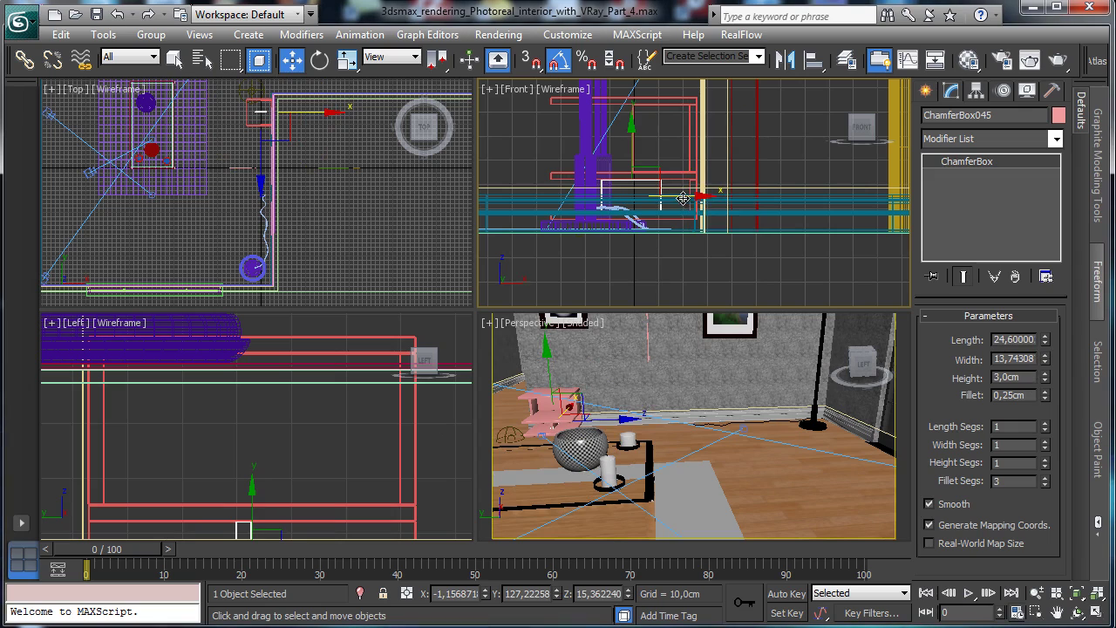
left_click_drag(684, 203, 711, 204)
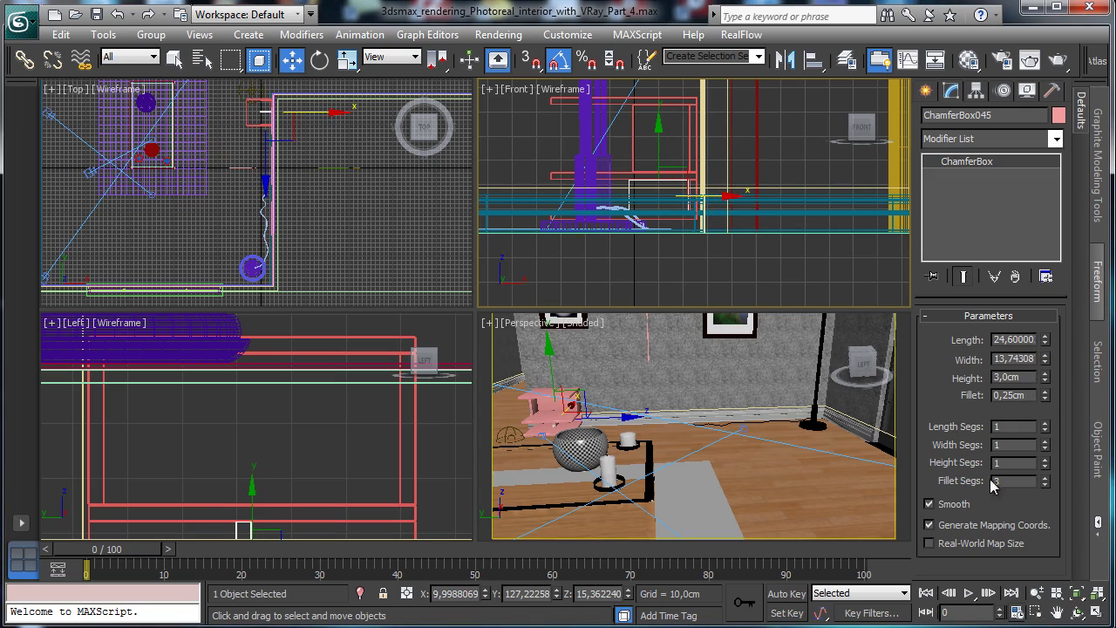
left_click(1037, 614)
left_click_drag(632, 170, 717, 235)
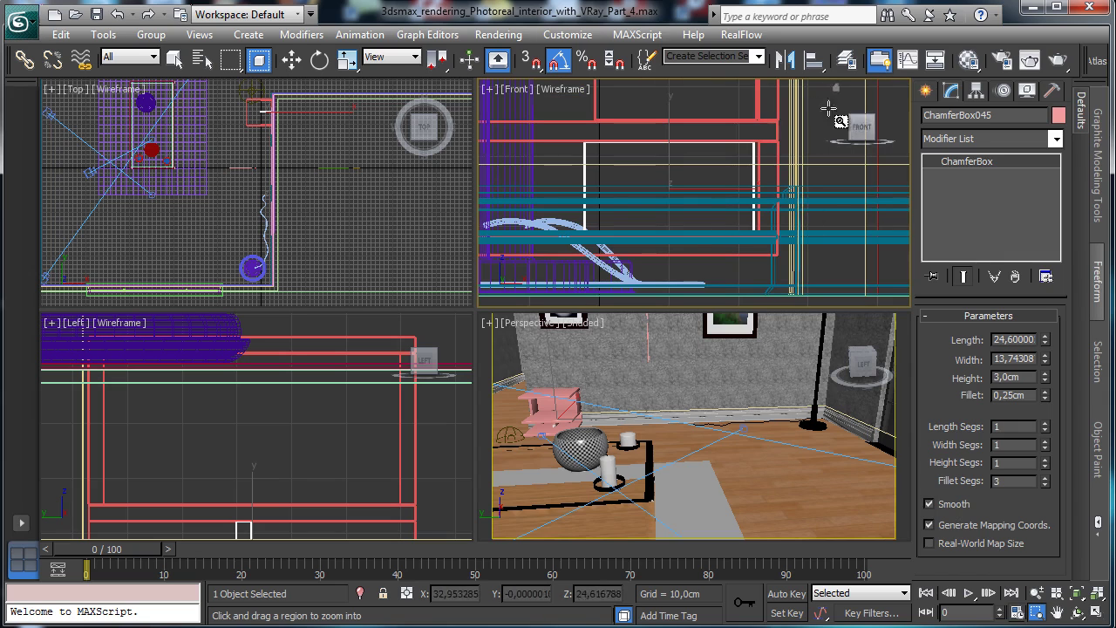
left_click_drag(572, 151, 816, 297)
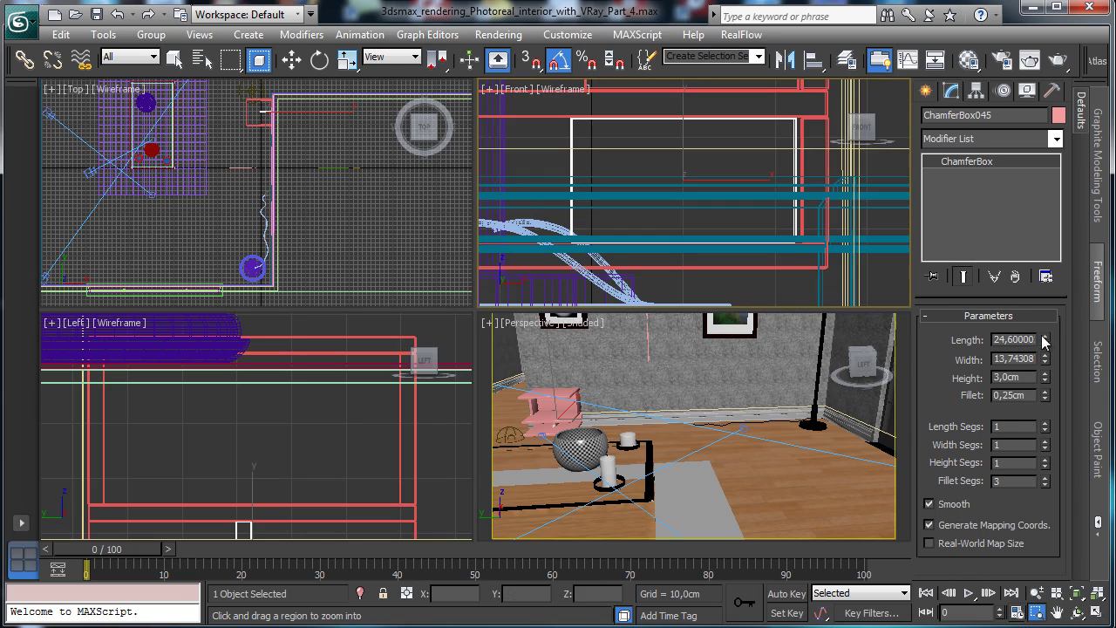
left_click_drag(1045, 342, 1046, 338)
left_click(292, 59)
Step: Align the lower side panel in the left view to the first upper side panel, X position only, center to center
middle_click(431, 347)
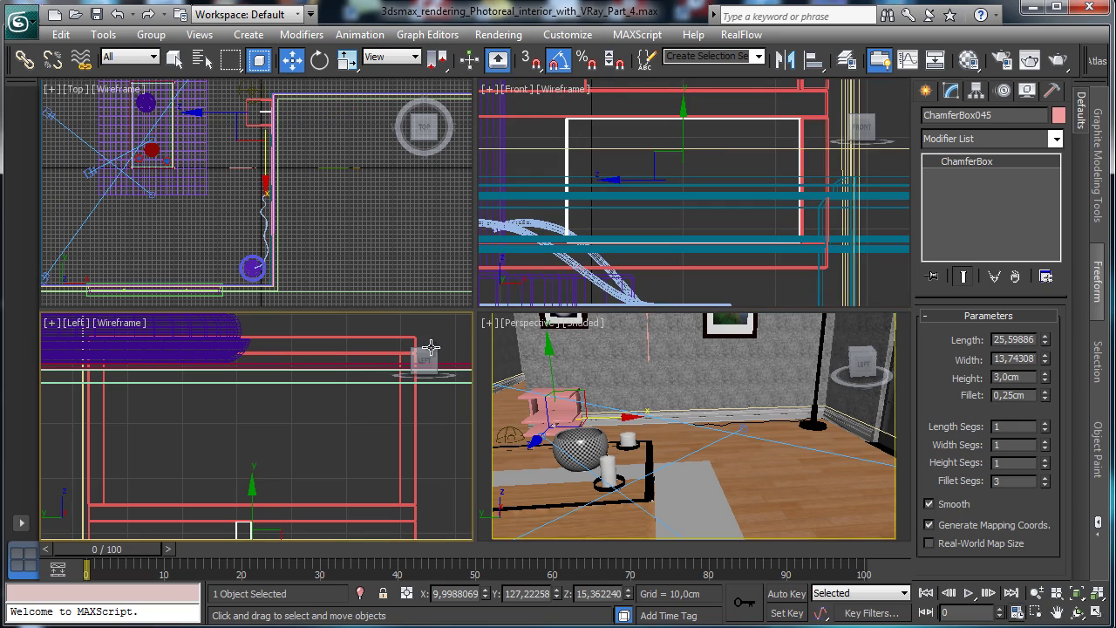
left_click(813, 59)
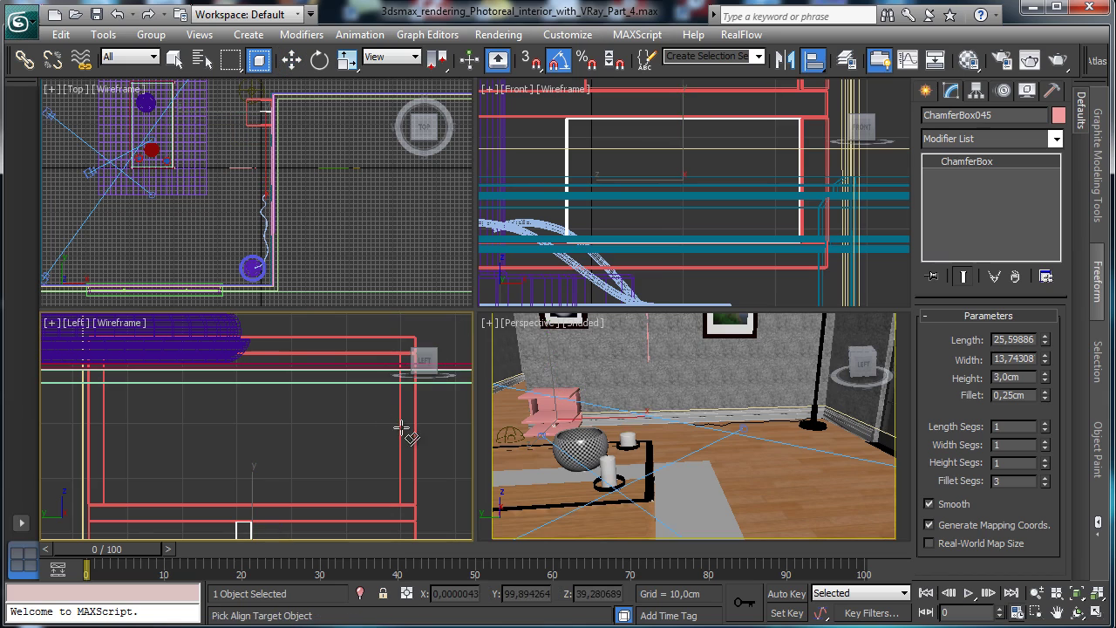
left_click(401, 427)
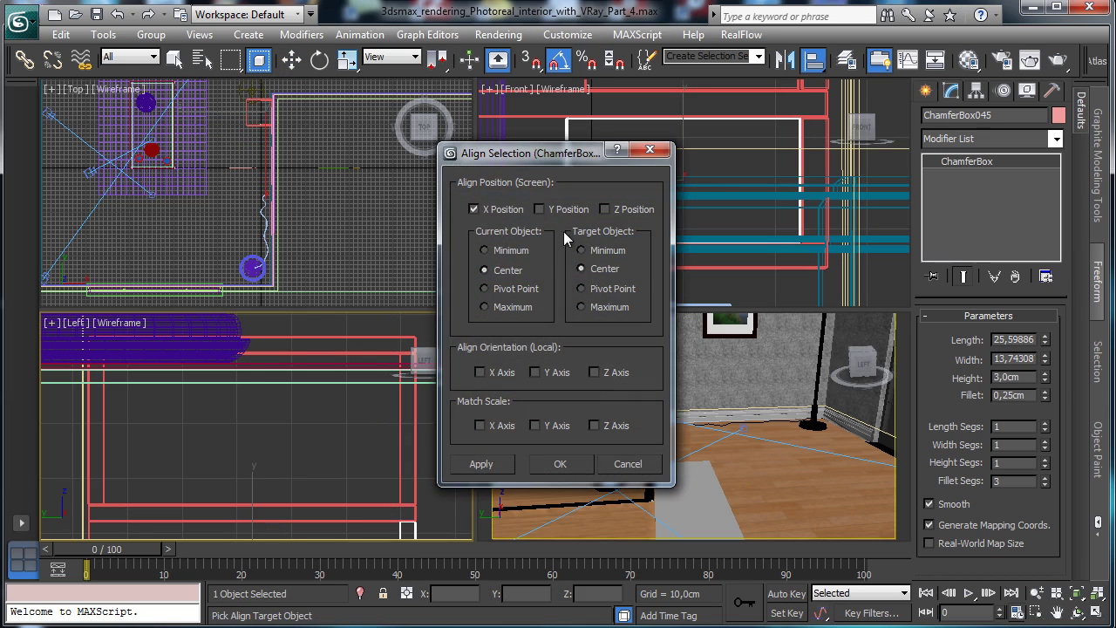
left_click(560, 464)
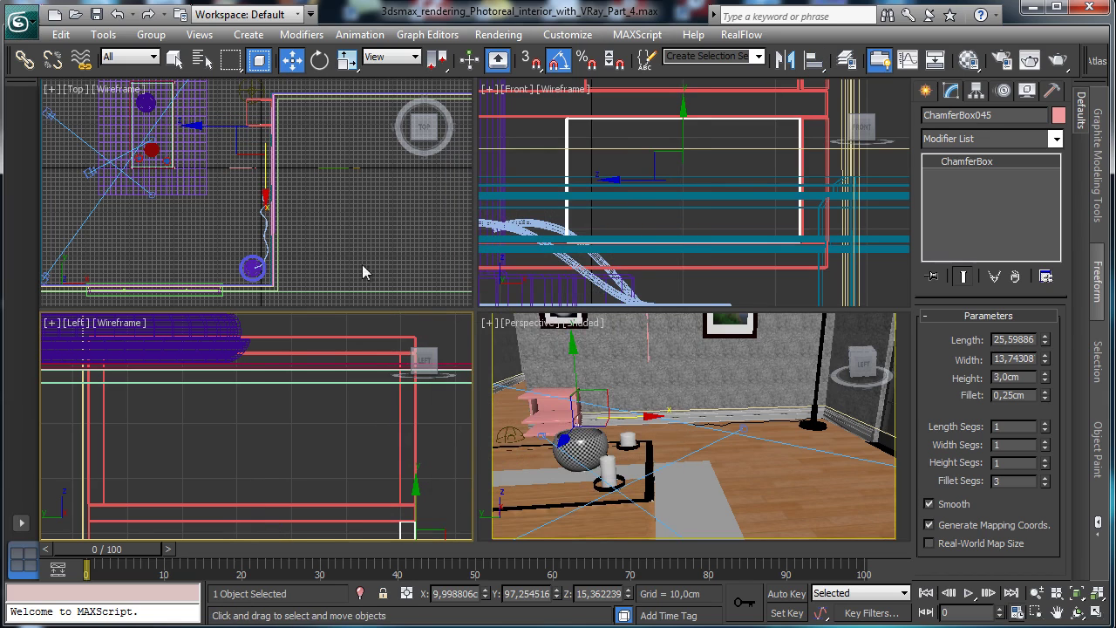
Step: Clone the lower side panel as an instance and align its X center to the upper side panel at the opposite end
middle_click(325, 178)
left_click_drag(301, 122, 314, 107, "shift")
left_click(490, 286)
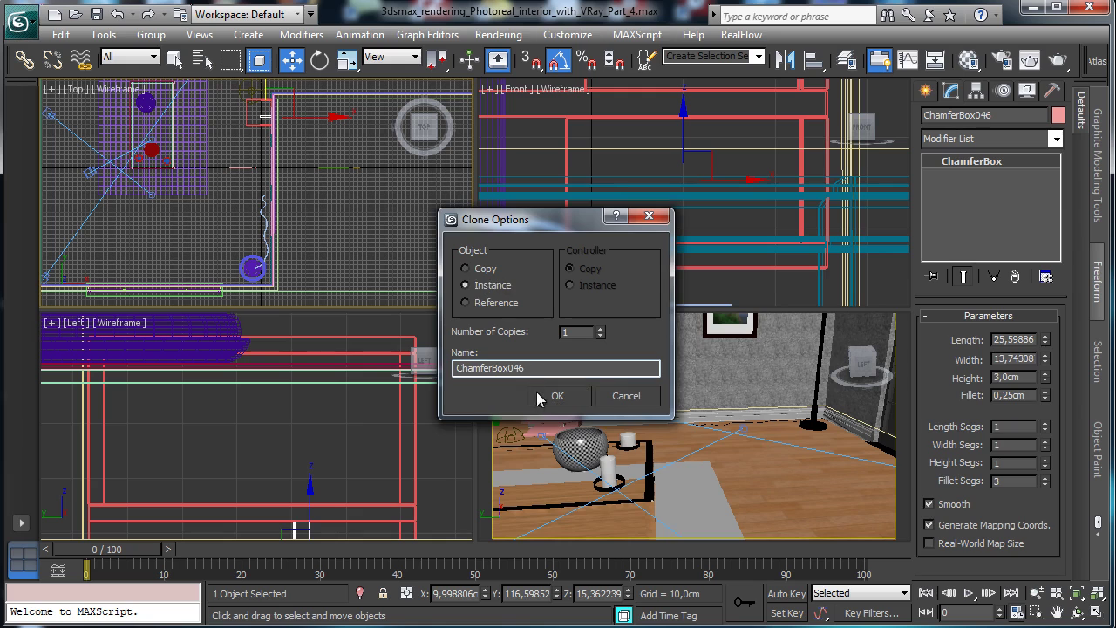
left_click(558, 396)
left_click(813, 58)
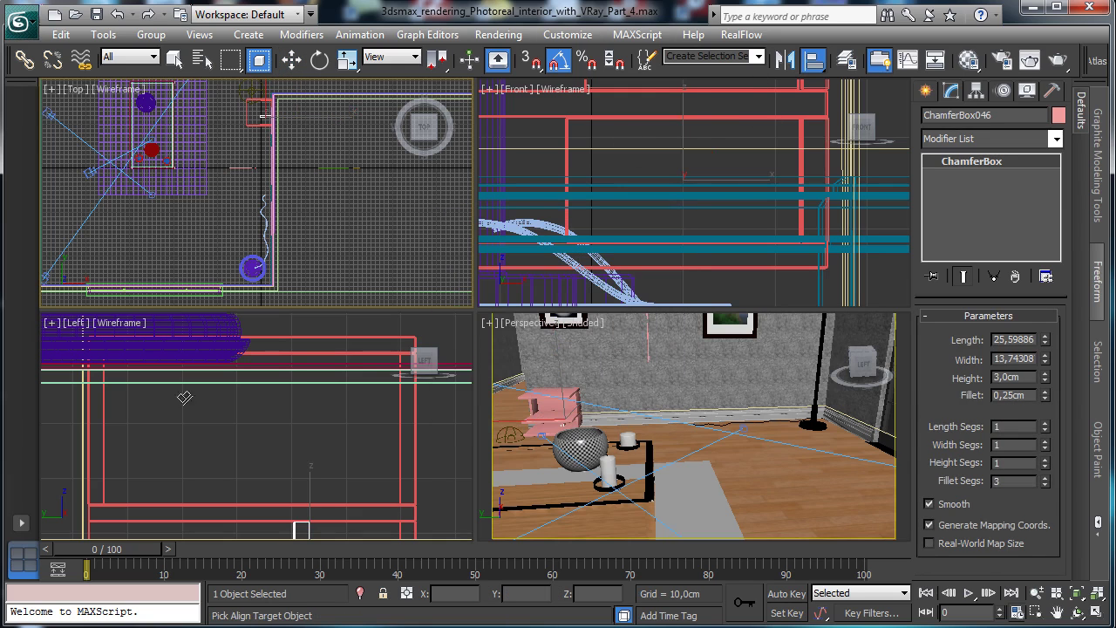
left_click(106, 415)
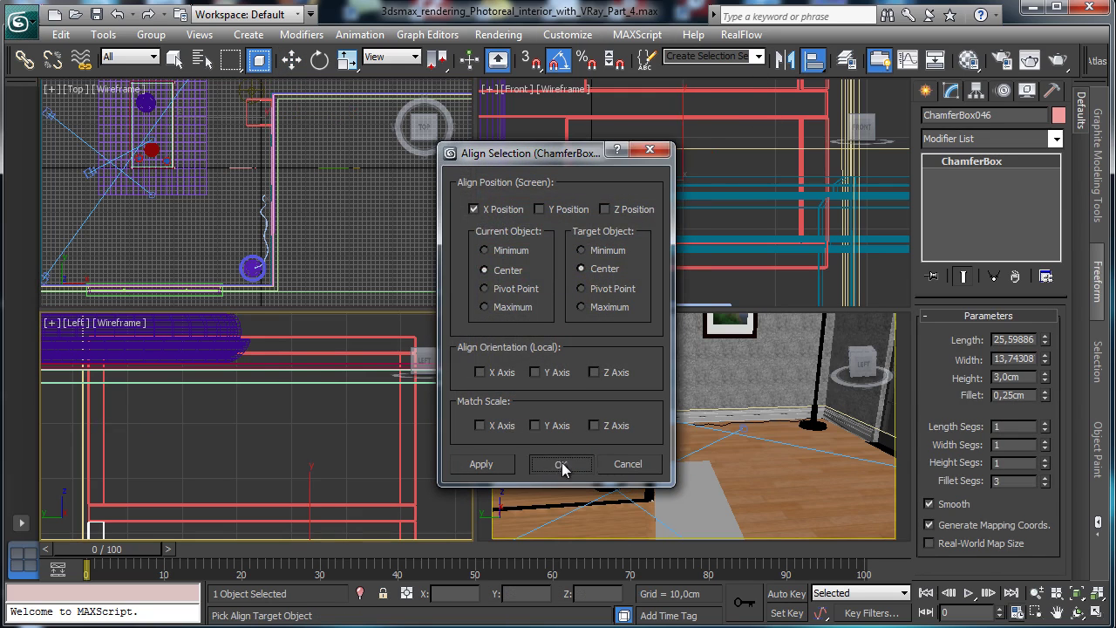
left_click(561, 465)
right_click(671, 363)
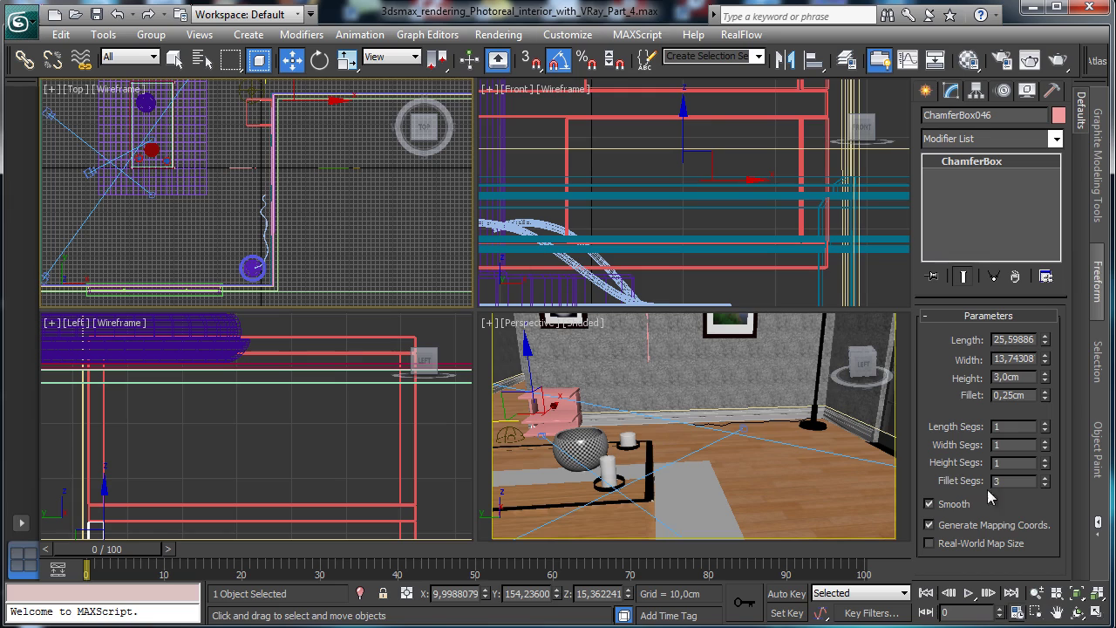
Step: Create a small standard-primitive sphere in the top view within the shelf unit's footprint, near its wall side
left_click(1037, 612)
left_click_drag(236, 91, 286, 141)
left_click_drag(178, 102, 336, 251)
left_click(926, 90)
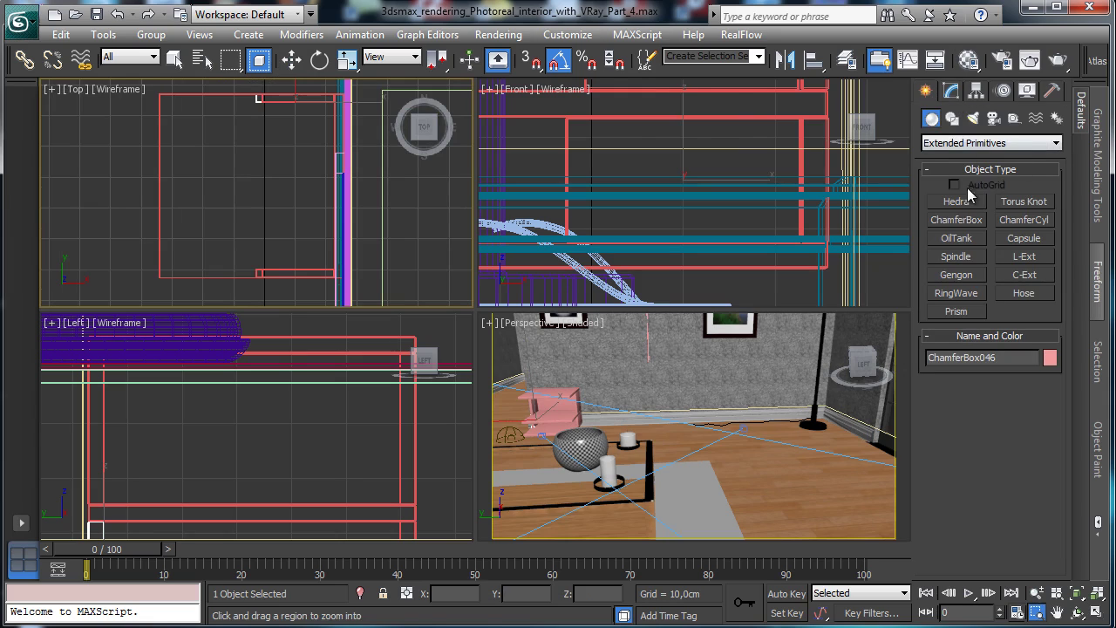
left_click(936, 143)
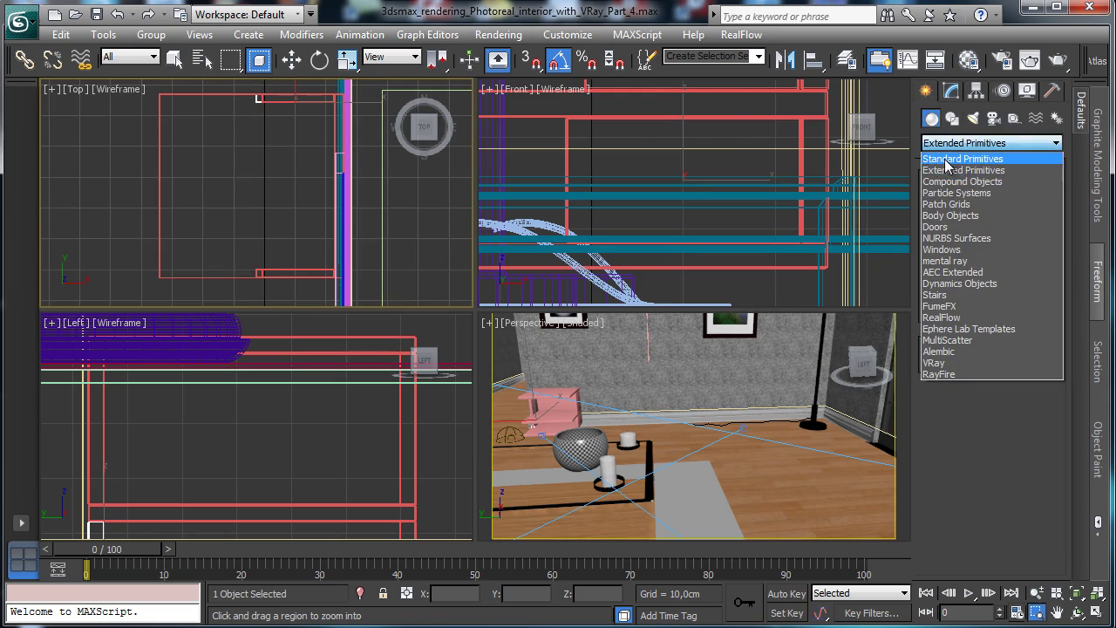
left_click(960, 157)
left_click(956, 220)
left_click_drag(305, 123, 311, 123)
Step: Move the sphere under the shelf unit's back corner by the wall and raise it to the bottom shelf's underside
key("w")
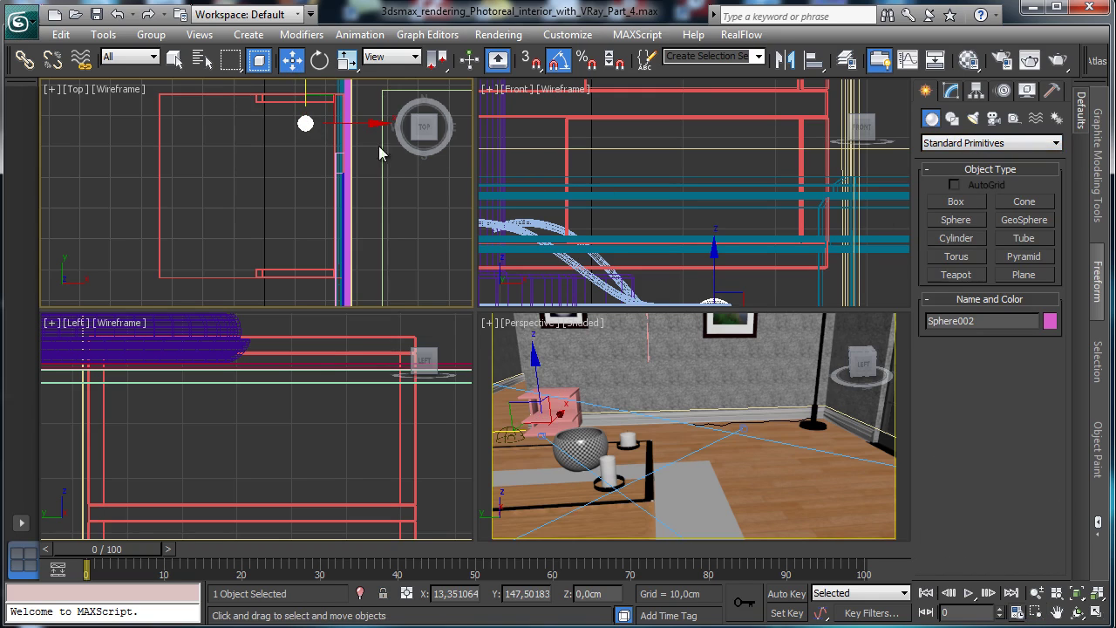
right_click(340, 122)
left_click(330, 108)
left_click_drag(331, 92, 343, 76)
left_click(772, 264)
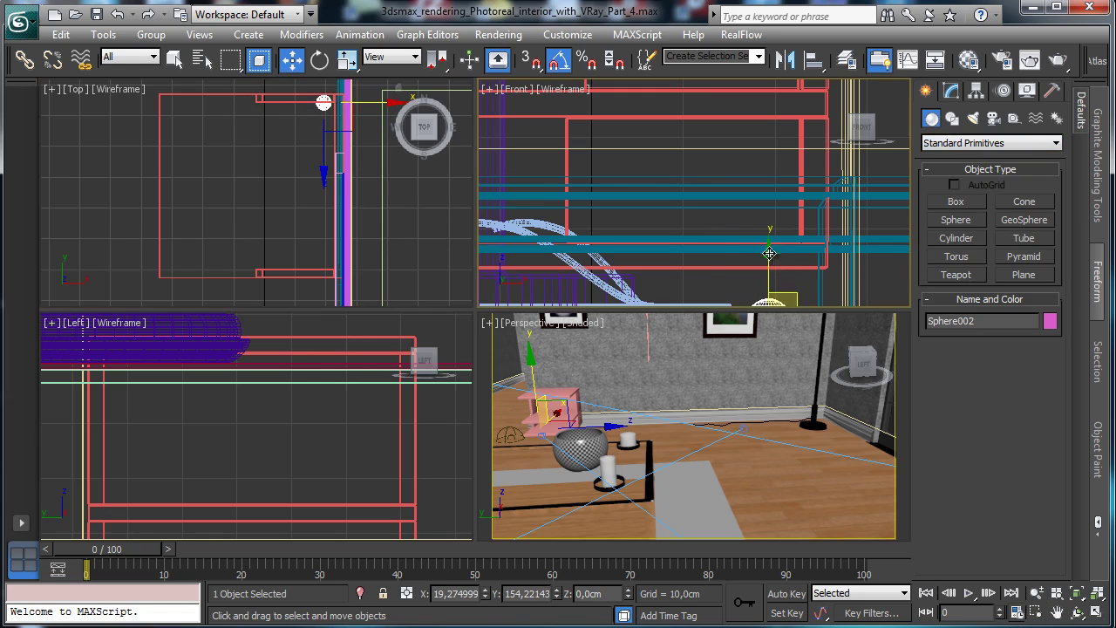
left_click_drag(769, 266, 768, 246)
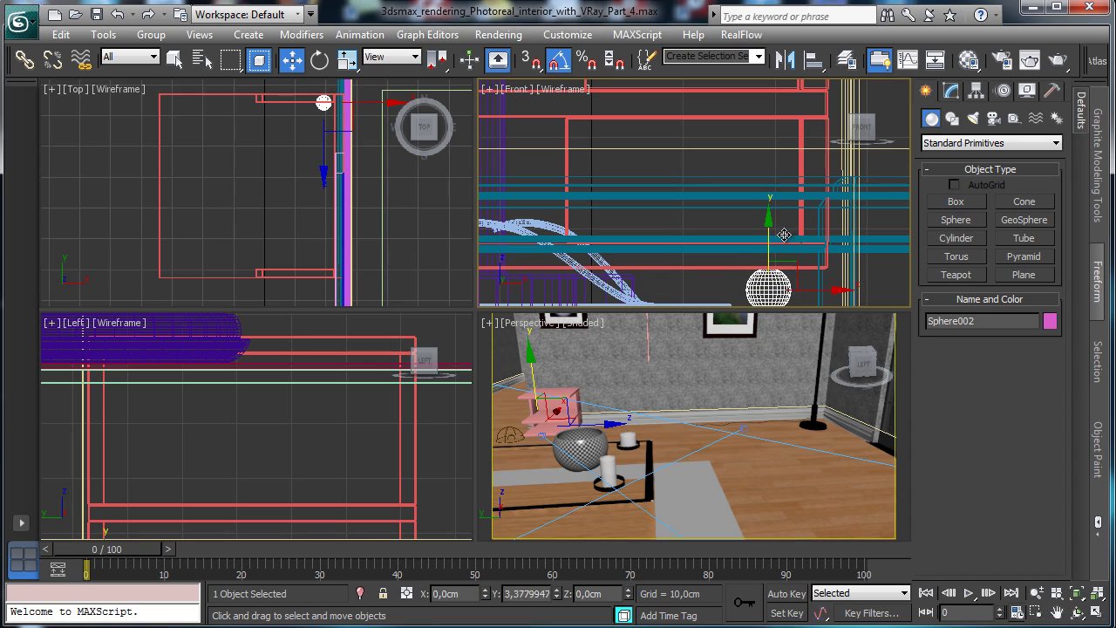
left_click(1057, 614)
left_click_drag(848, 243, 844, 205)
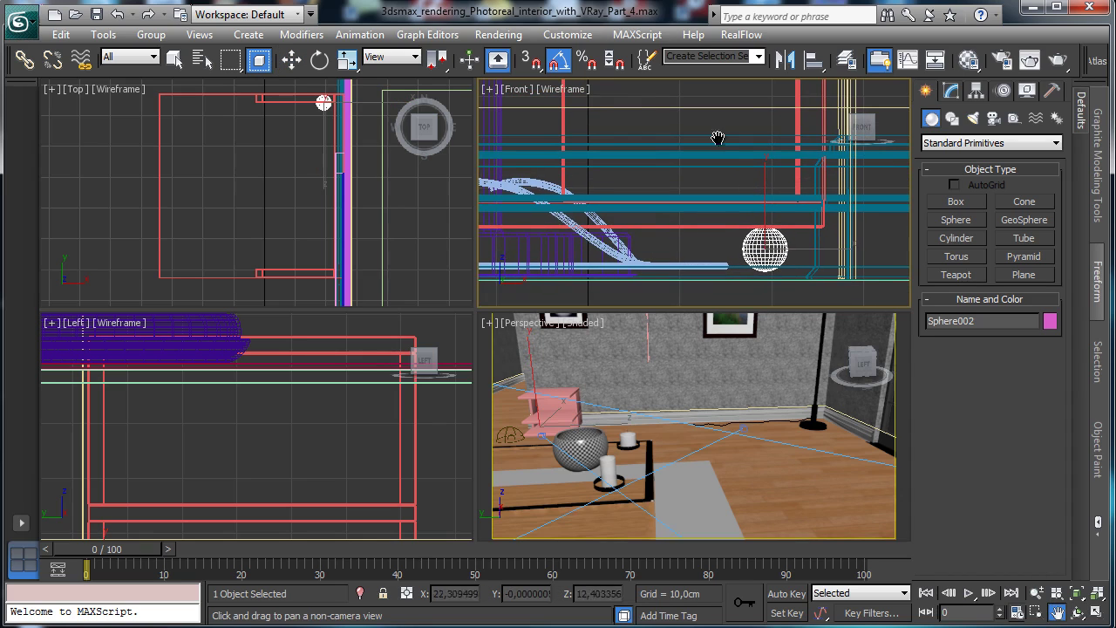
right_click(845, 205)
mouse_move(766, 206)
left_mouse_down()
mouse_move(766, 195)
mouse_move(765, 206)
left_mouse_up()
Step: Lower the floor lamp's base in the perspective view by about 0,7 cm along Z
left_click(661, 263)
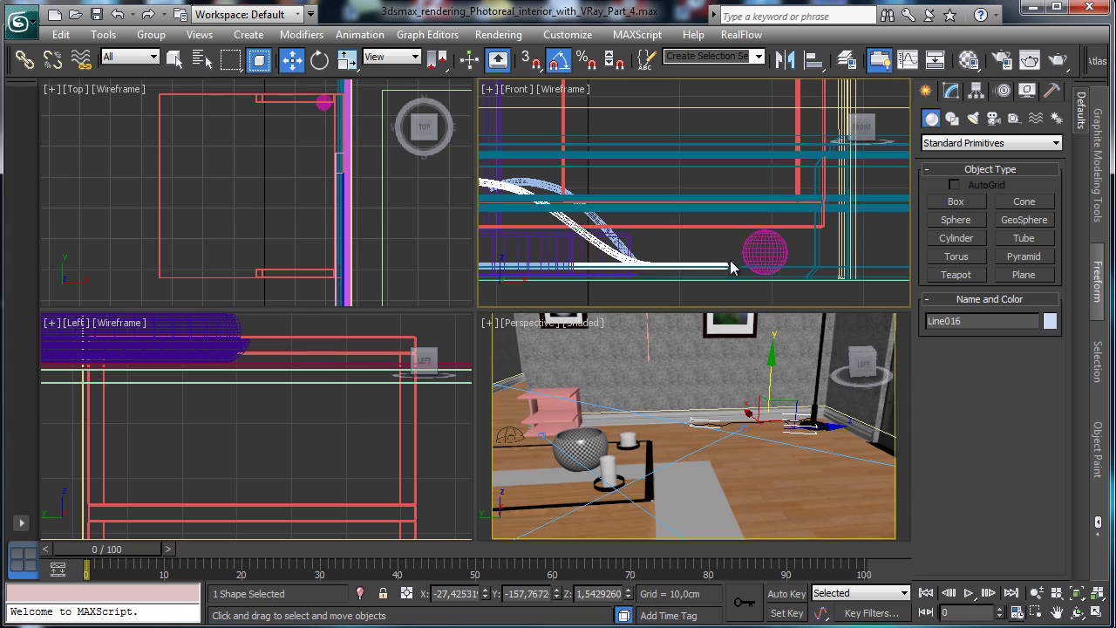
right_click(640, 373)
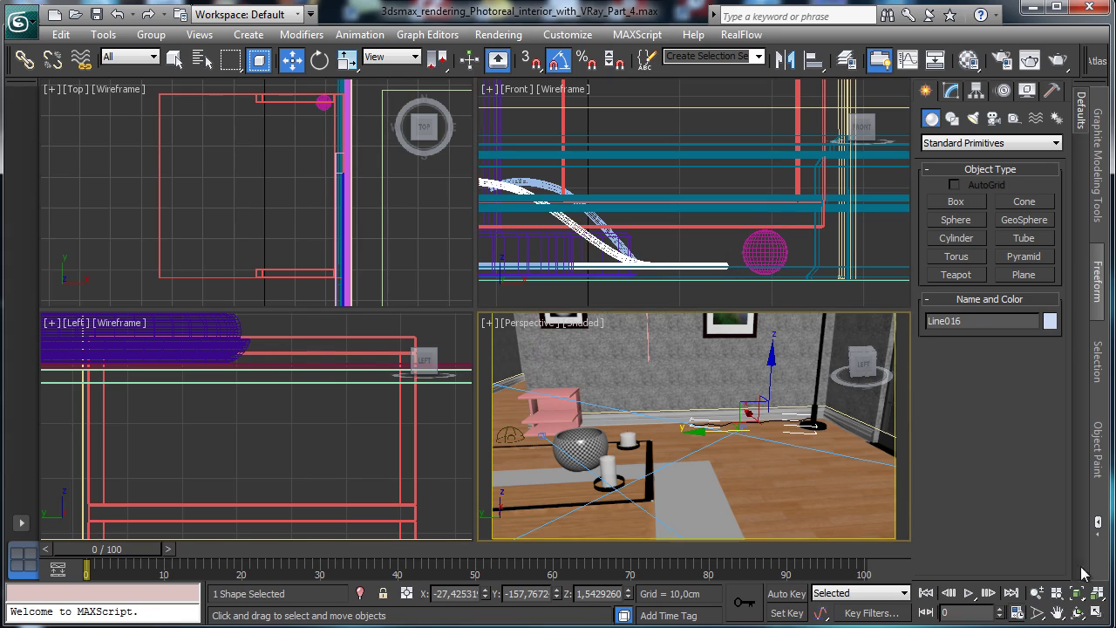
left_click(1097, 615)
left_click(729, 274)
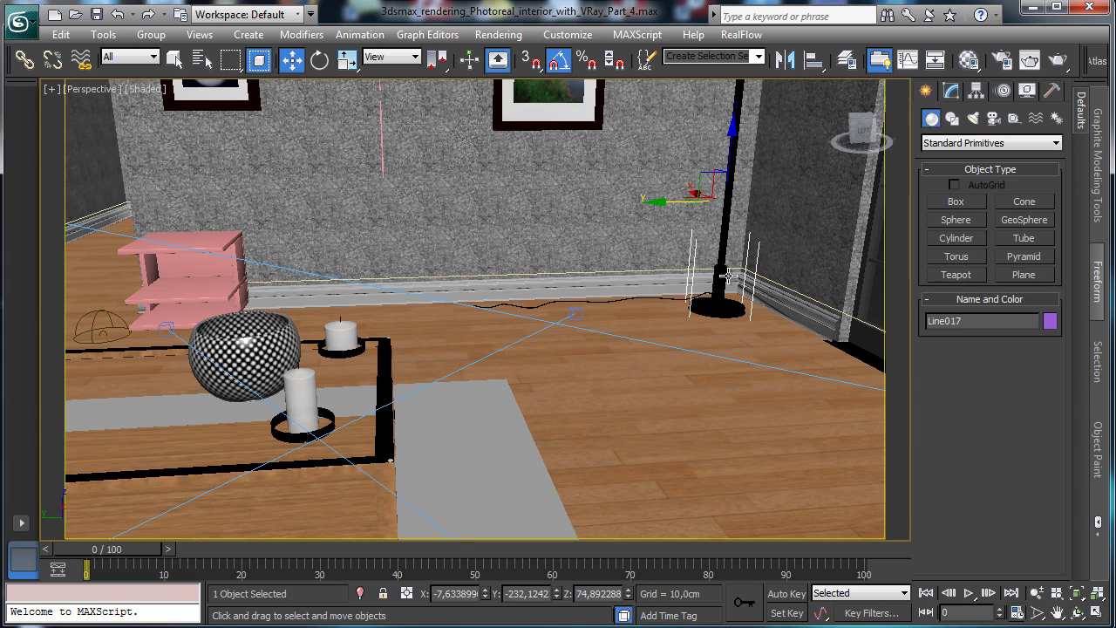
left_click_drag(732, 156, 732, 155)
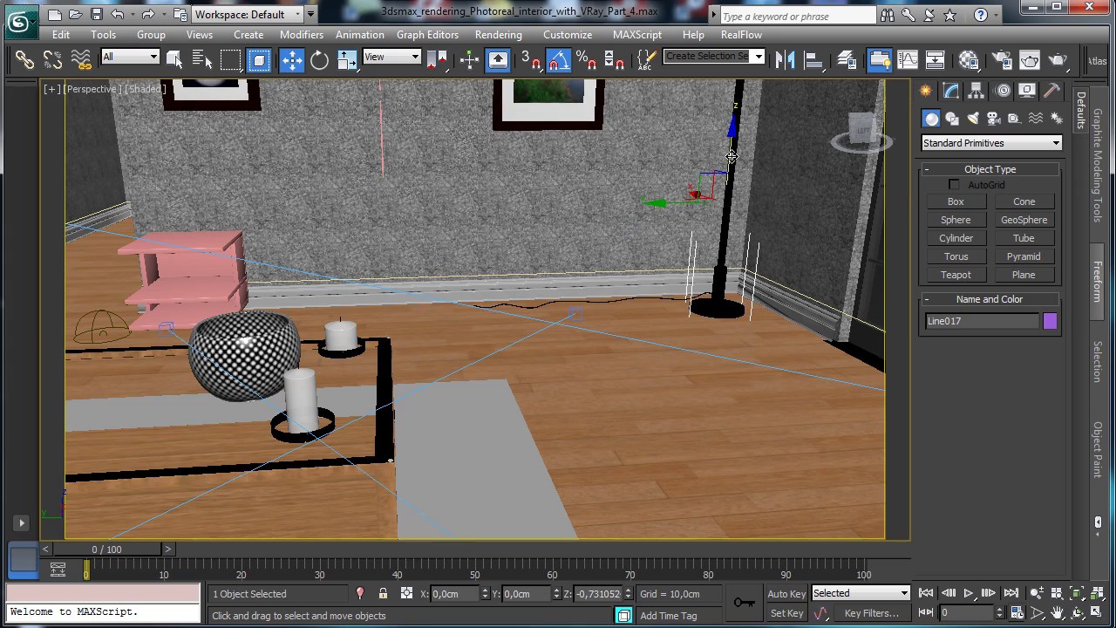
Step: Lower the lamp's power cord line to a Z position of about 0,41 cm
left_click(619, 299)
left_click(1073, 594)
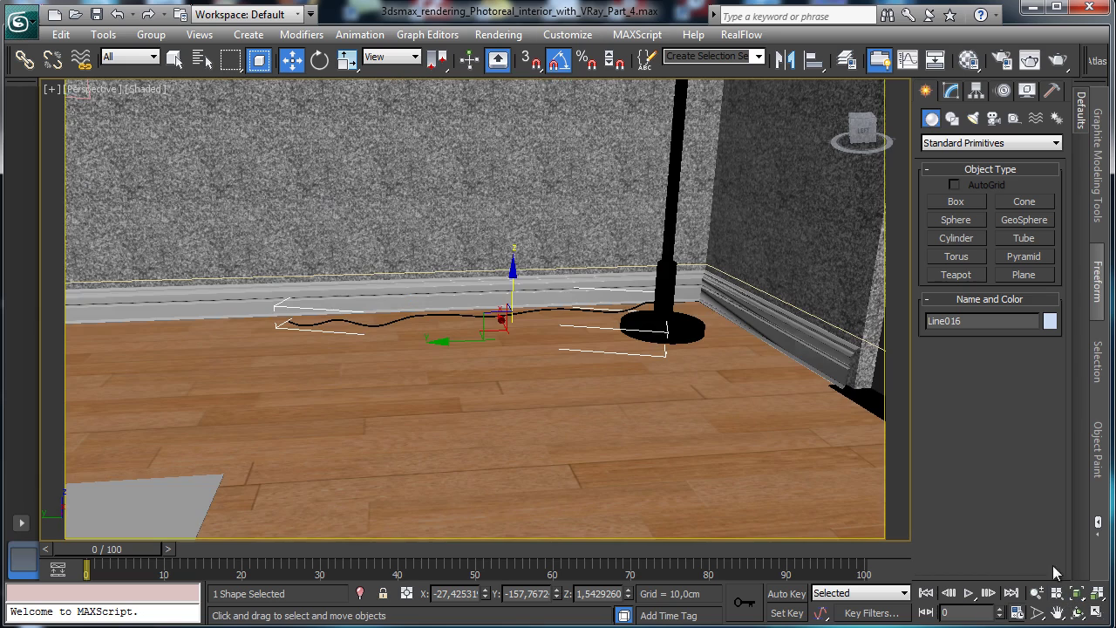
left_click_drag(510, 281, 509, 284)
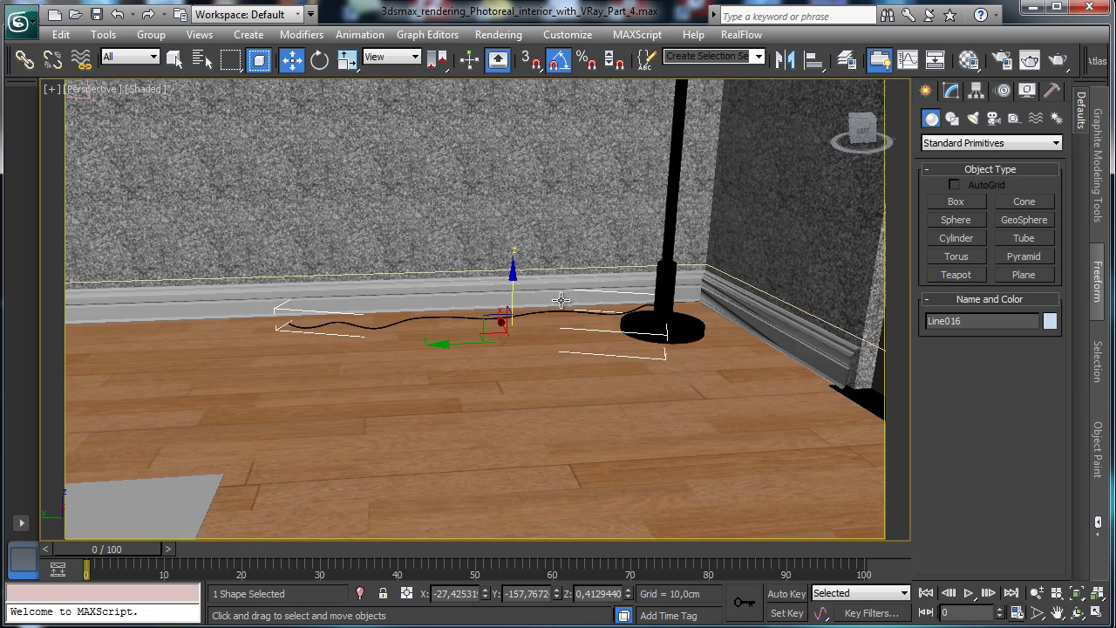
Step: Lower the sphere foot slightly beneath the shelf unit and enlarge its radius to about 3,1 cm
left_click(1095, 614)
left_click(765, 247)
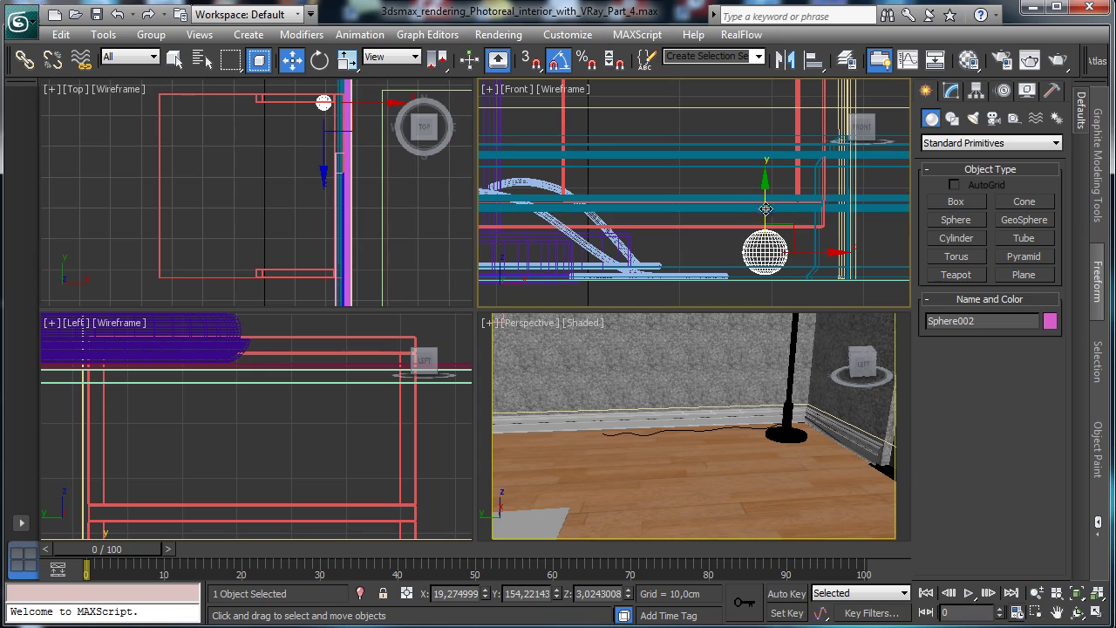
left_click_drag(765, 213, 765, 215)
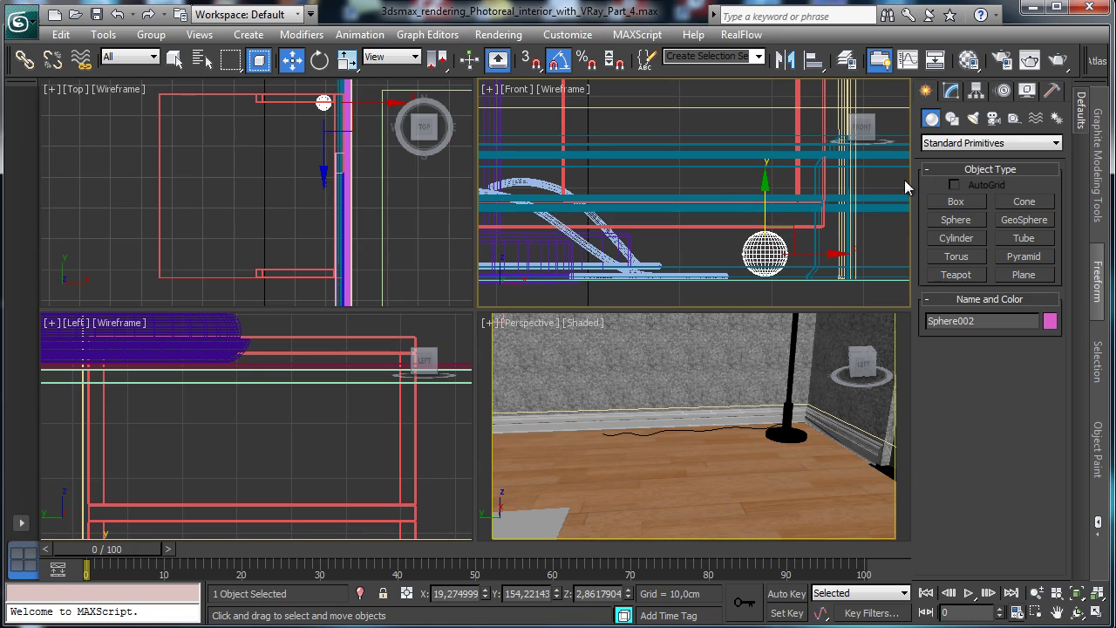
left_click(952, 92)
left_click_drag(1038, 344, 1041, 306)
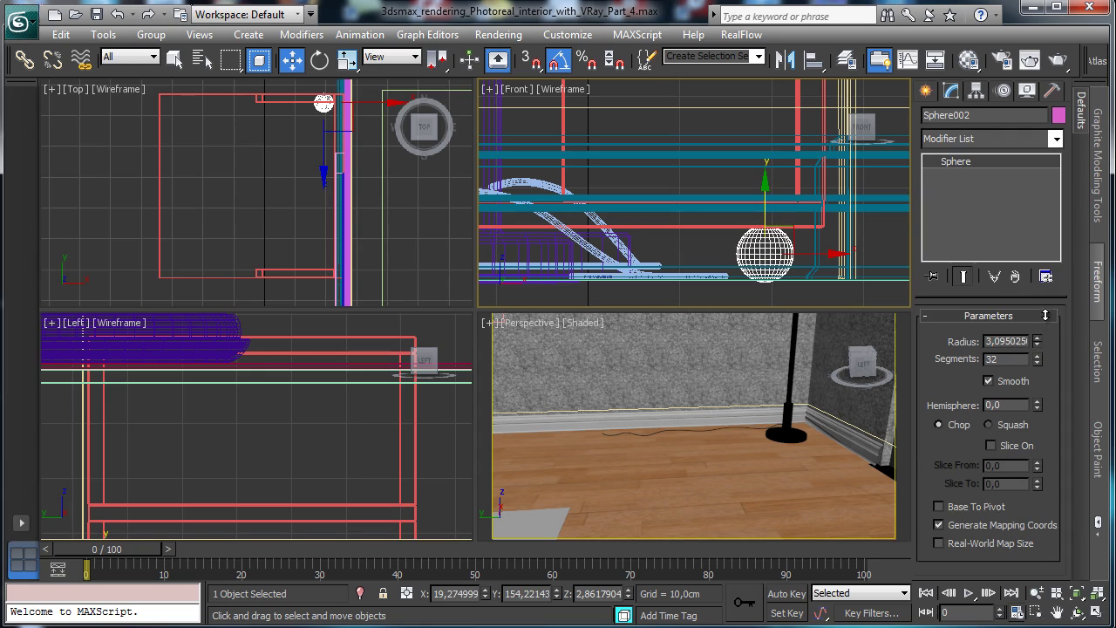
Step: Raise the enlarged sphere foot to a Z position of about 3,17 cm and shift it to about 153,27 cm in Y
left_click_drag(764, 203, 754, 200)
right_click(370, 166)
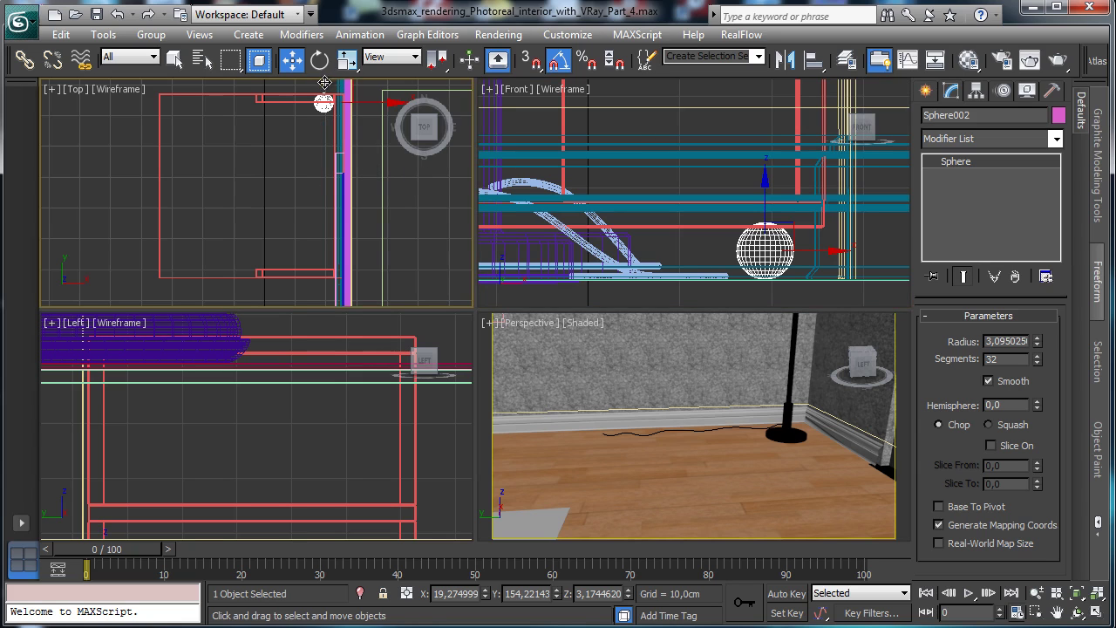
left_click_drag(325, 82, 329, 85)
Step: Assign the black Power cords material to the sphere foot
left_click(970, 60)
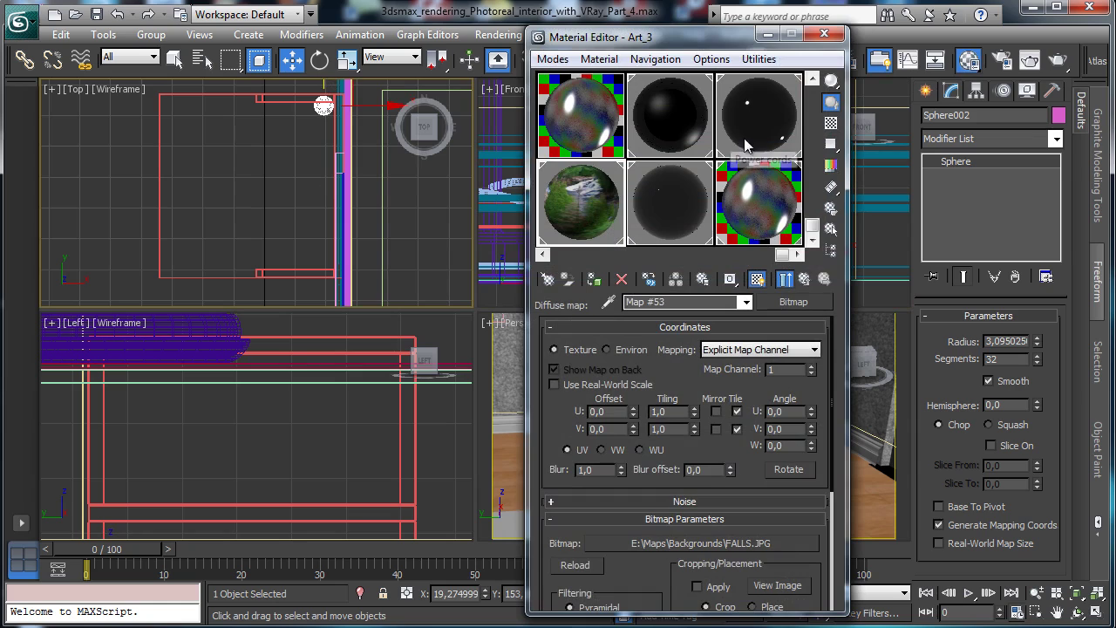
left_click(744, 138)
left_click(672, 130)
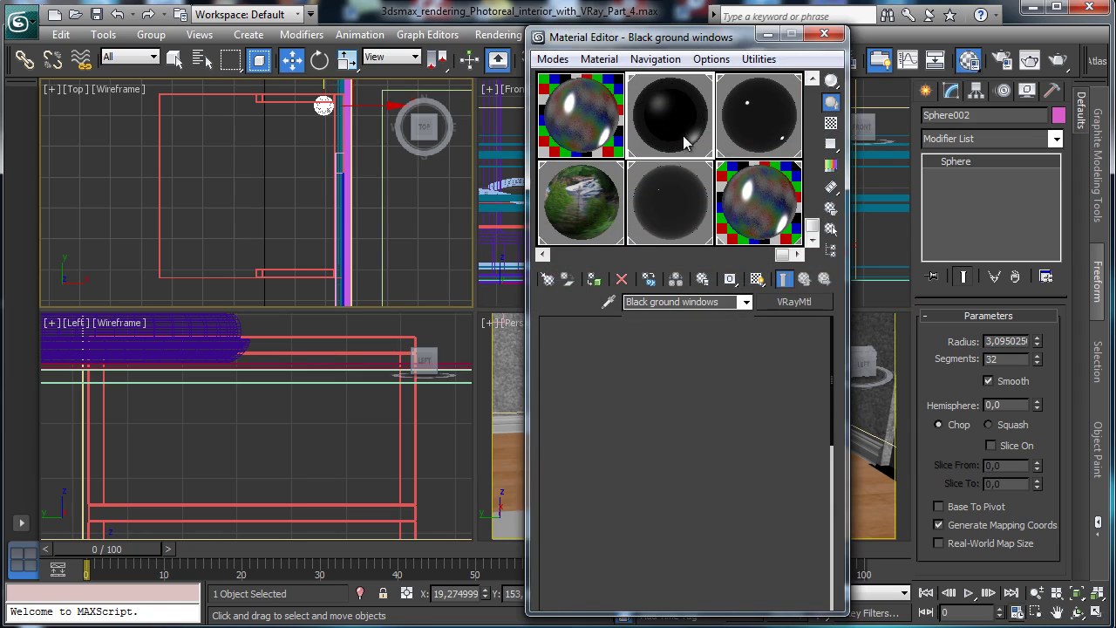
left_click(743, 130)
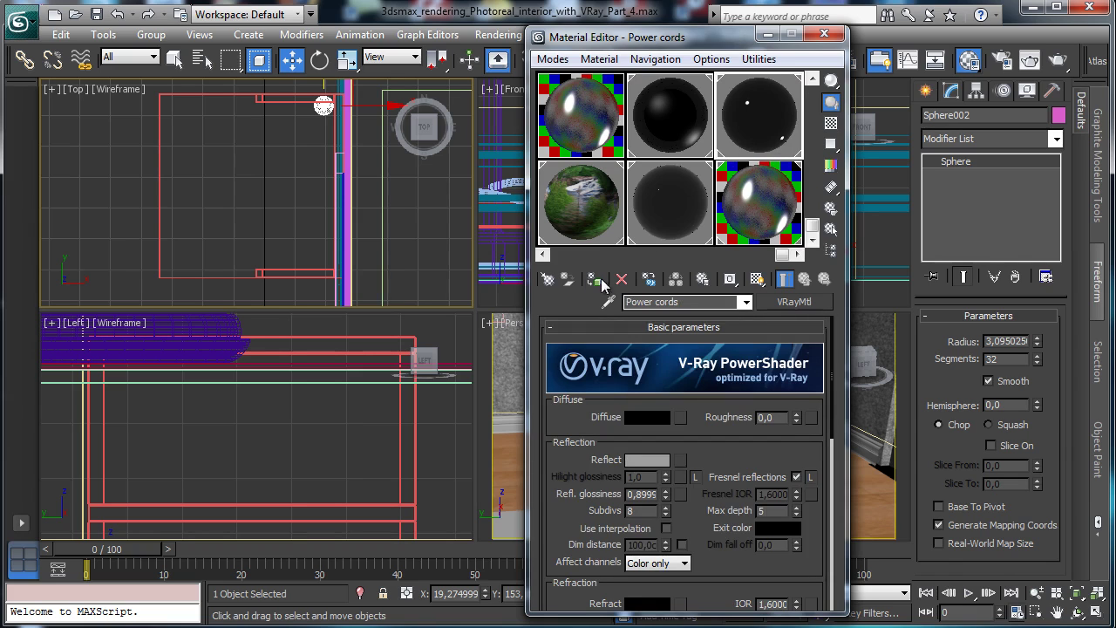
left_click(825, 33)
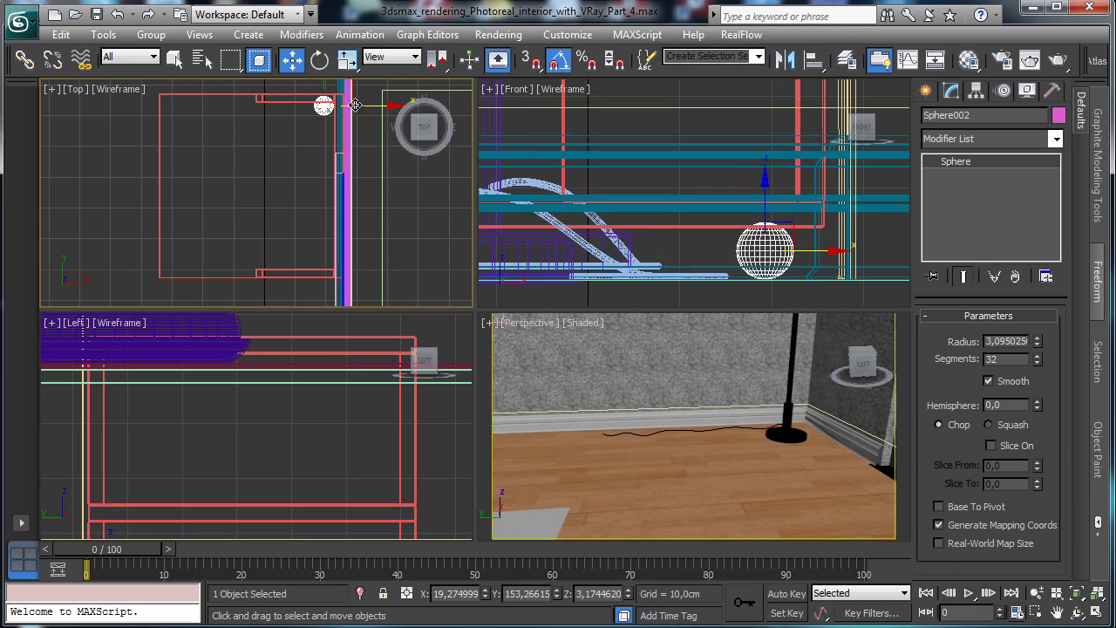
Step: Copy the sphere foot about 45 cm along X to the front corner, and copy both feet along Y to the unit's opposite side
left_click_drag(358, 106, 220, 106, "shift")
left_click(557, 396)
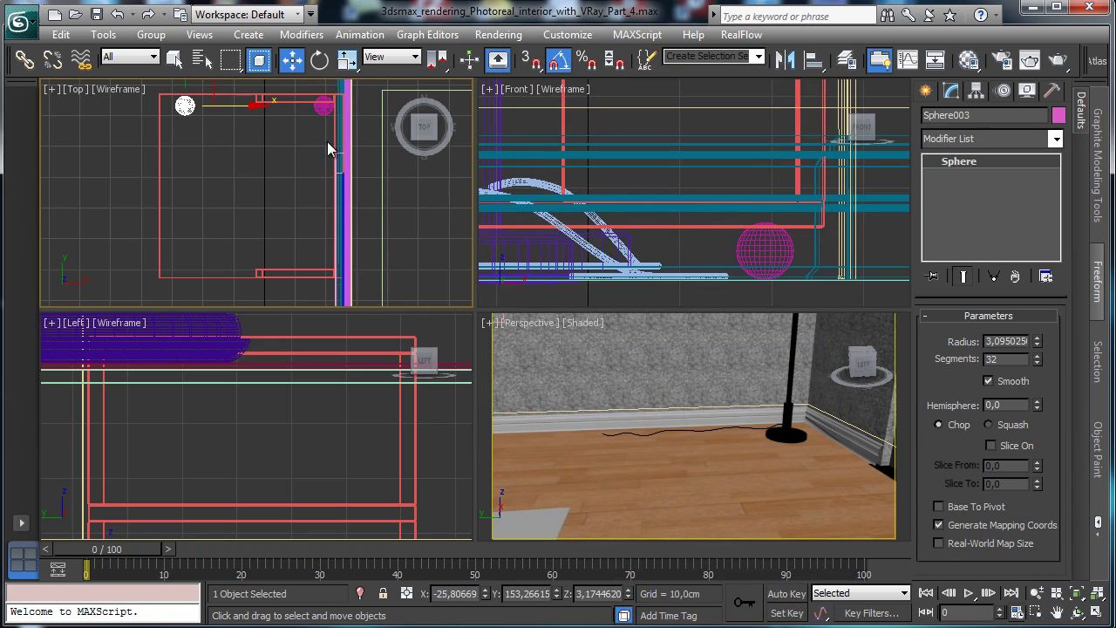
left_click(324, 106, "ctrl")
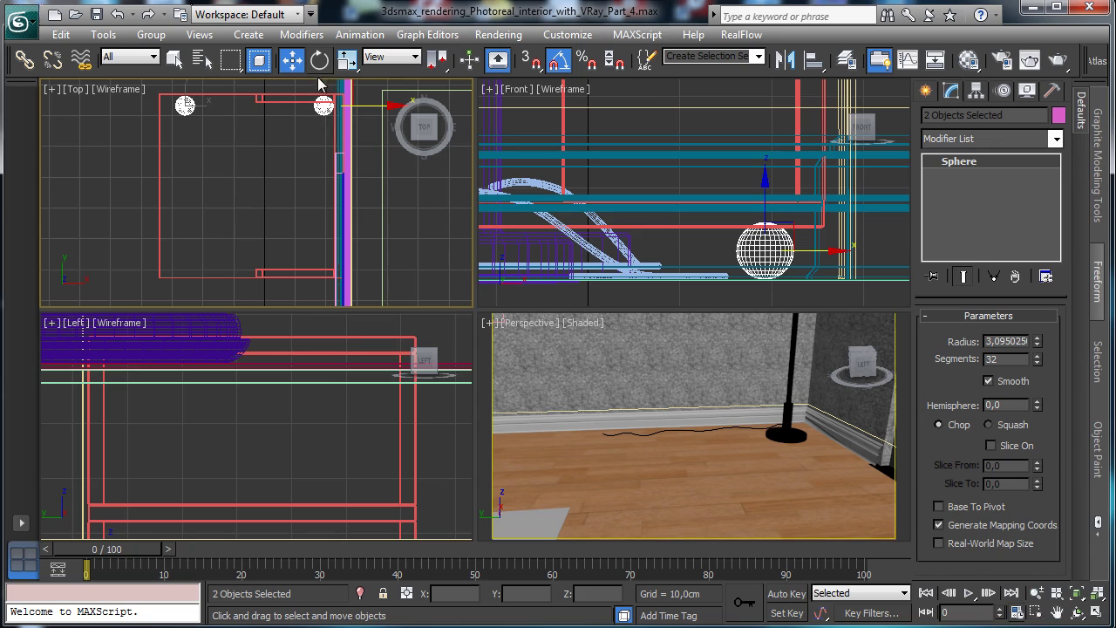
mouse_move(320, 85)
left_mouse_down("shift")
mouse_move(315, 251)
mouse_move(314, 240)
left_mouse_up("shift")
left_click(562, 395)
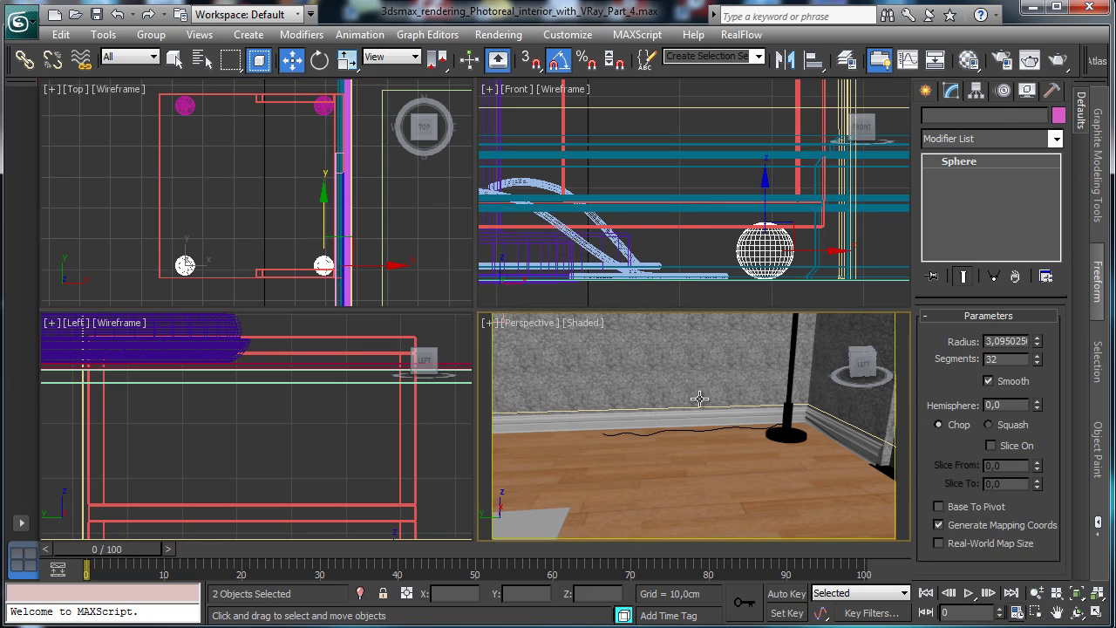
Step: Select all nine boards and side panels of the shelf unit together, leaving out the sphere feet
left_click(1055, 590)
left_click(1079, 612)
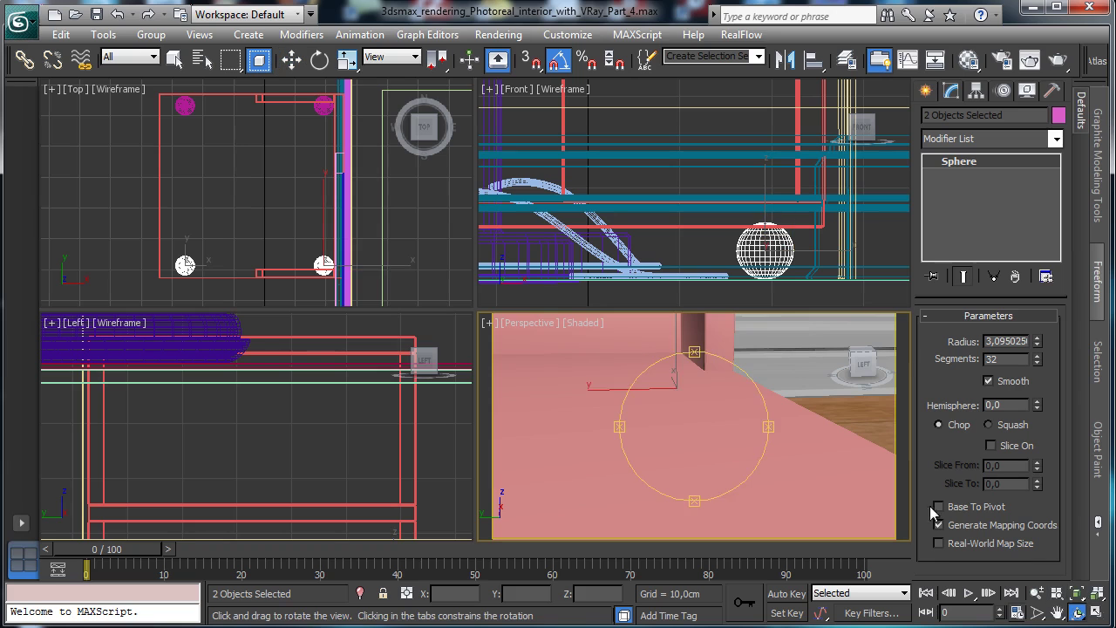
left_click_drag(690, 412, 731, 452)
left_click(1036, 595)
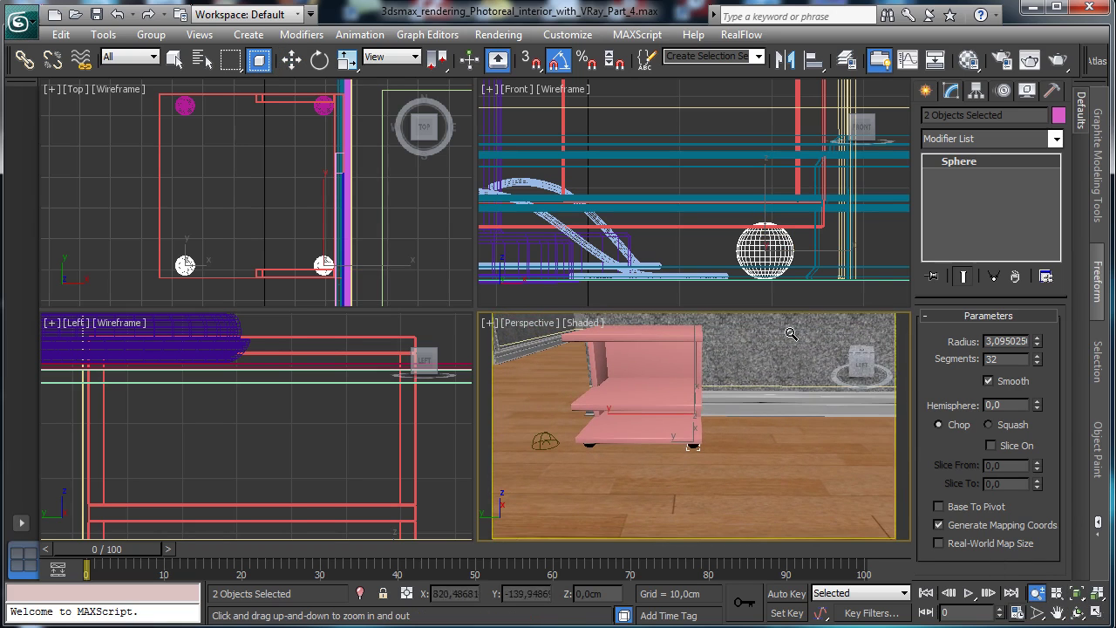
left_click(174, 59)
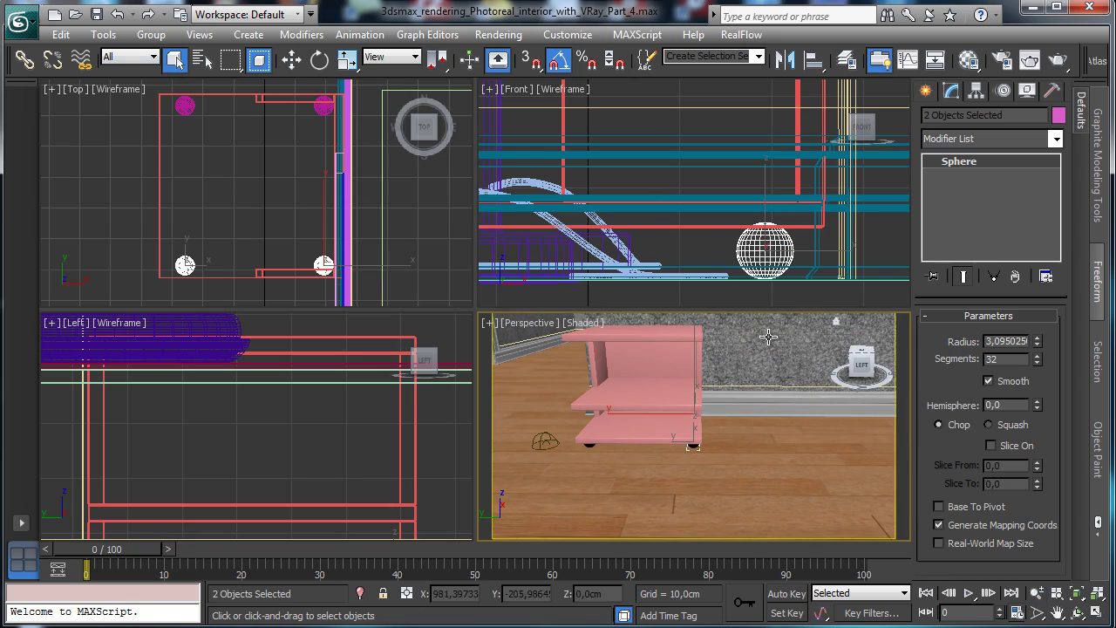
left_click(615, 333)
left_click(624, 359, "ctrl")
left_click(669, 366, "ctrl")
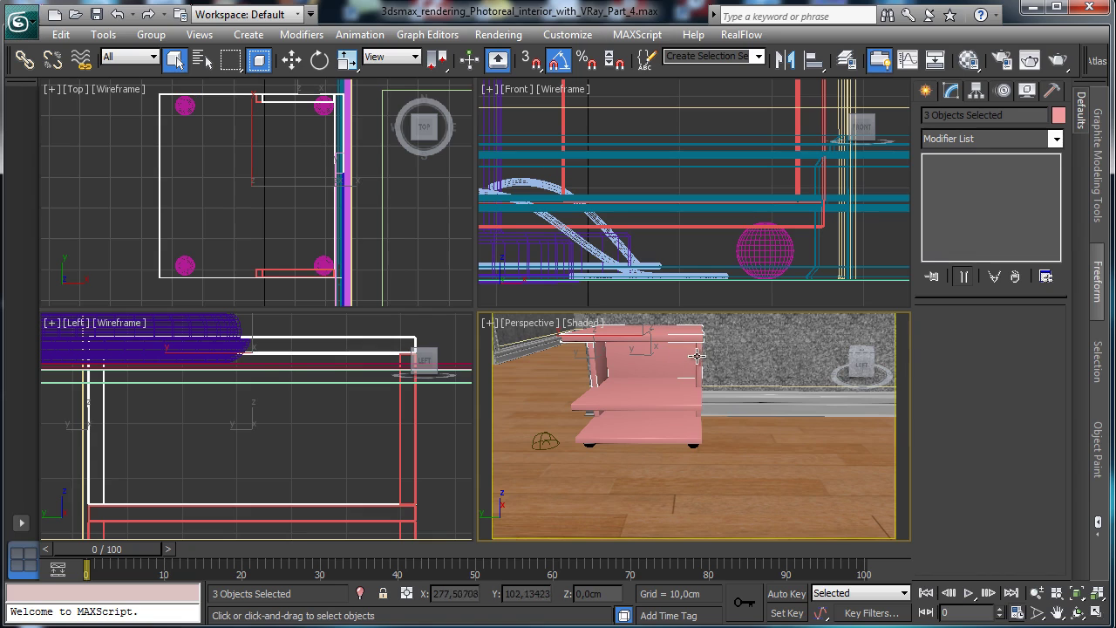
left_click(668, 393, "ctrl")
left_click(645, 410, "ctrl")
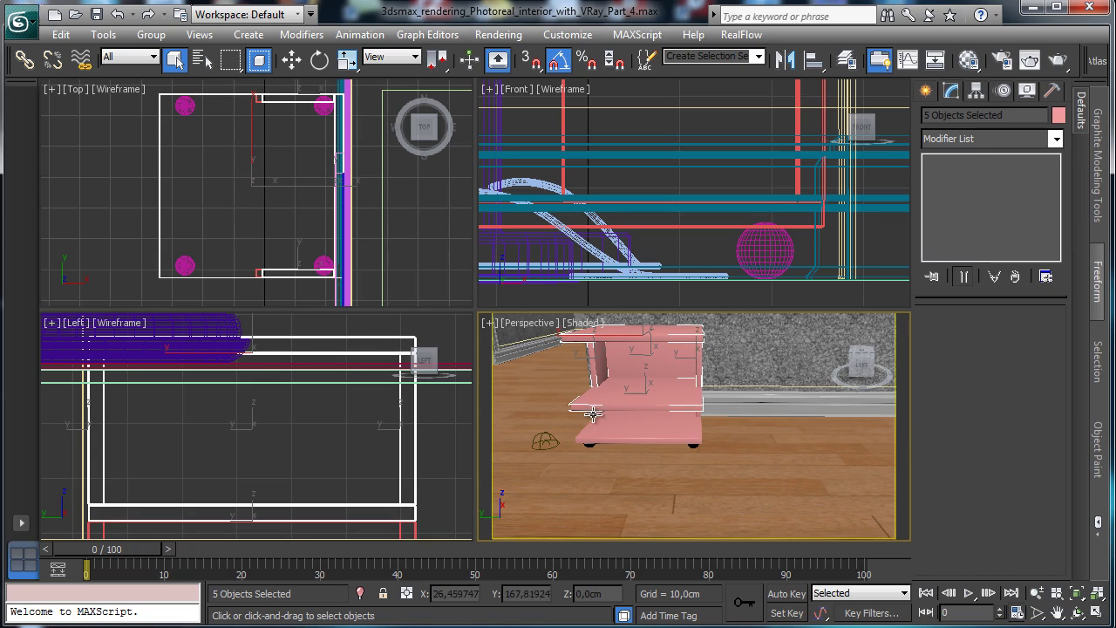
left_click(655, 413, "ctrl")
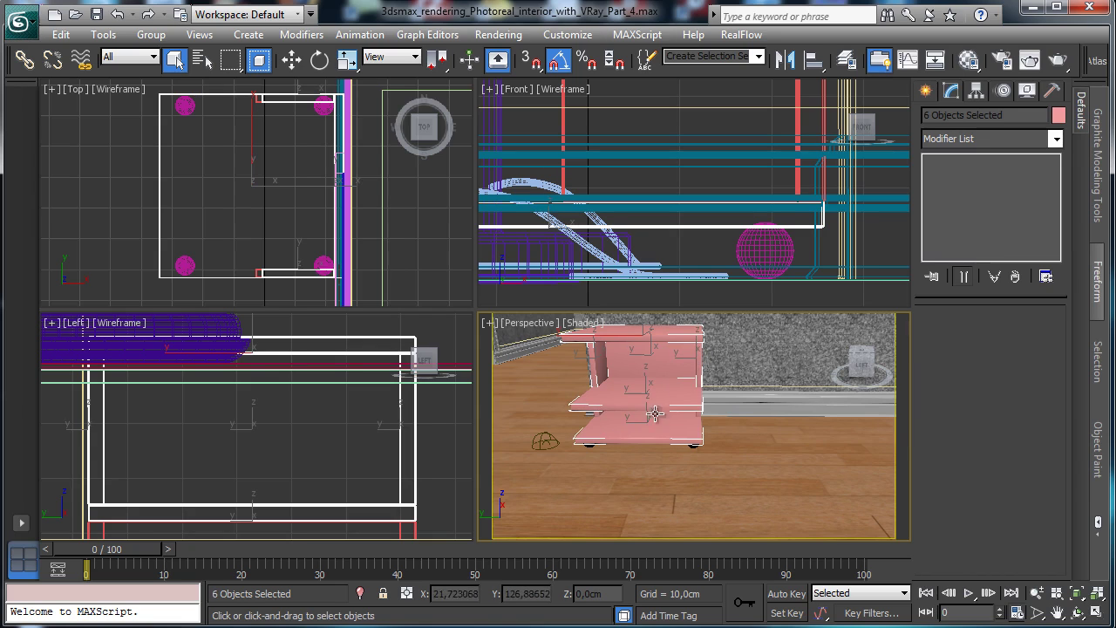
left_click(564, 132, "ctrl")
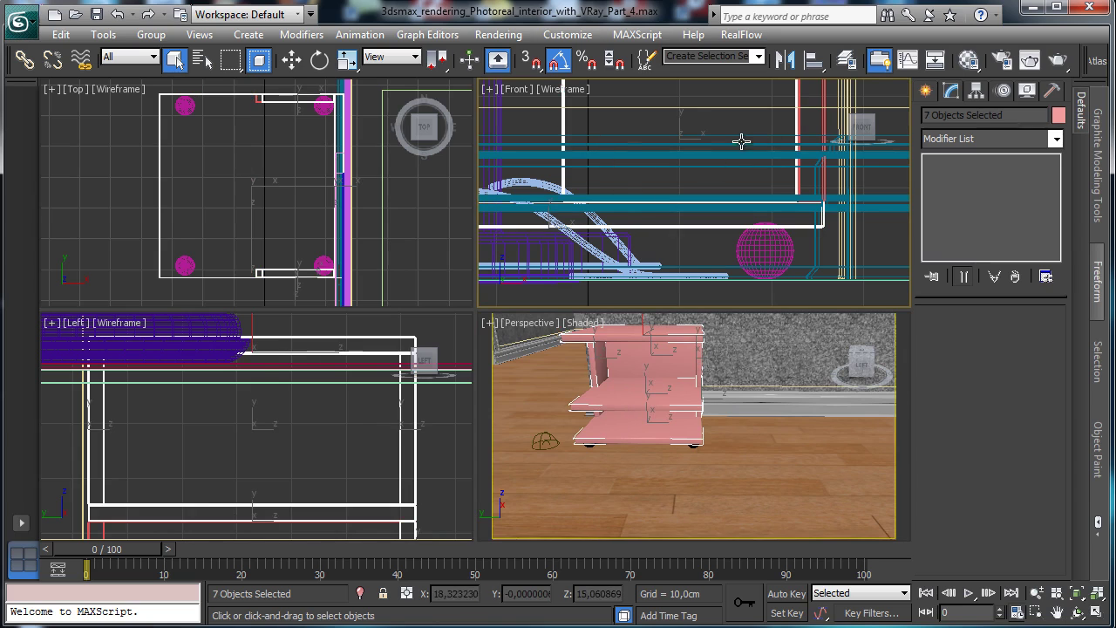
left_click(253, 102, "ctrl")
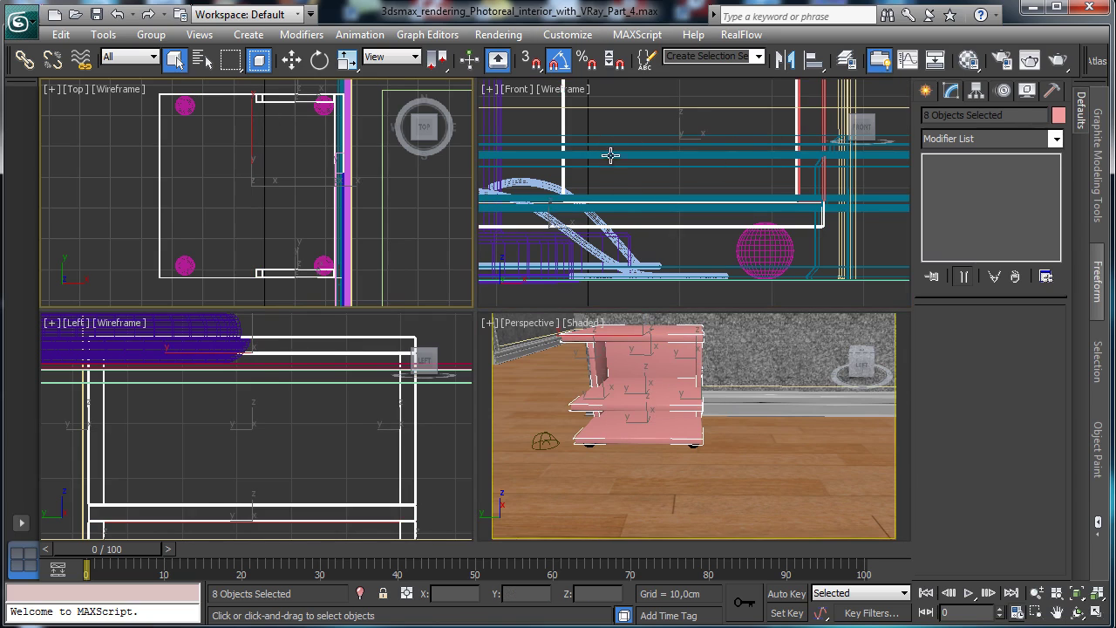
left_click(822, 133, "ctrl")
right_click(824, 336)
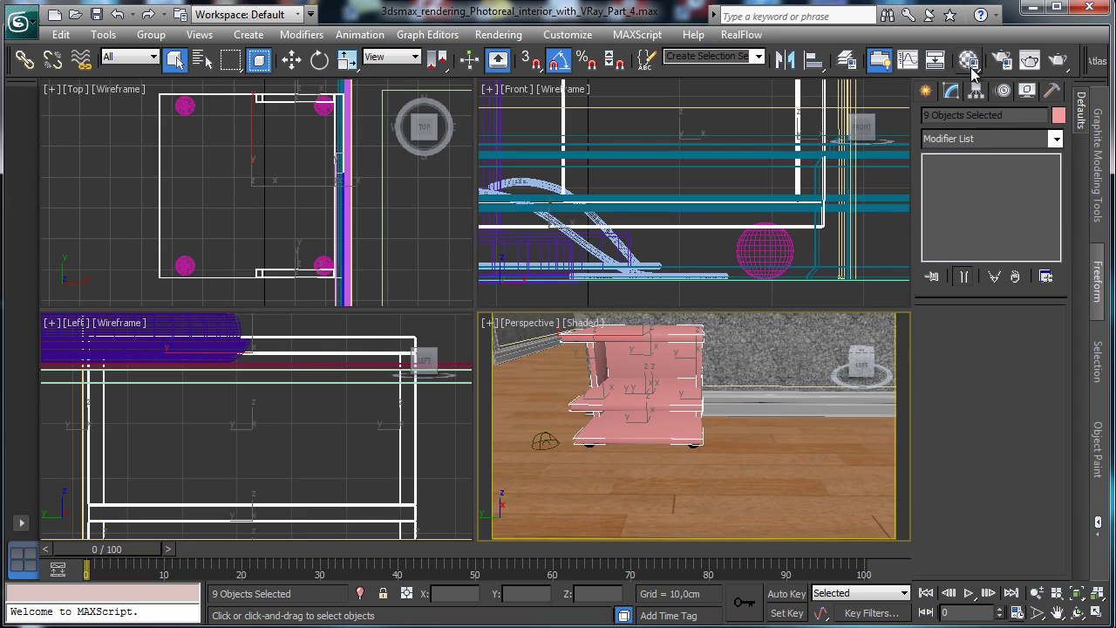
Step: Browse the material samples for one to apply to the selected shelf unit parts
key("m")
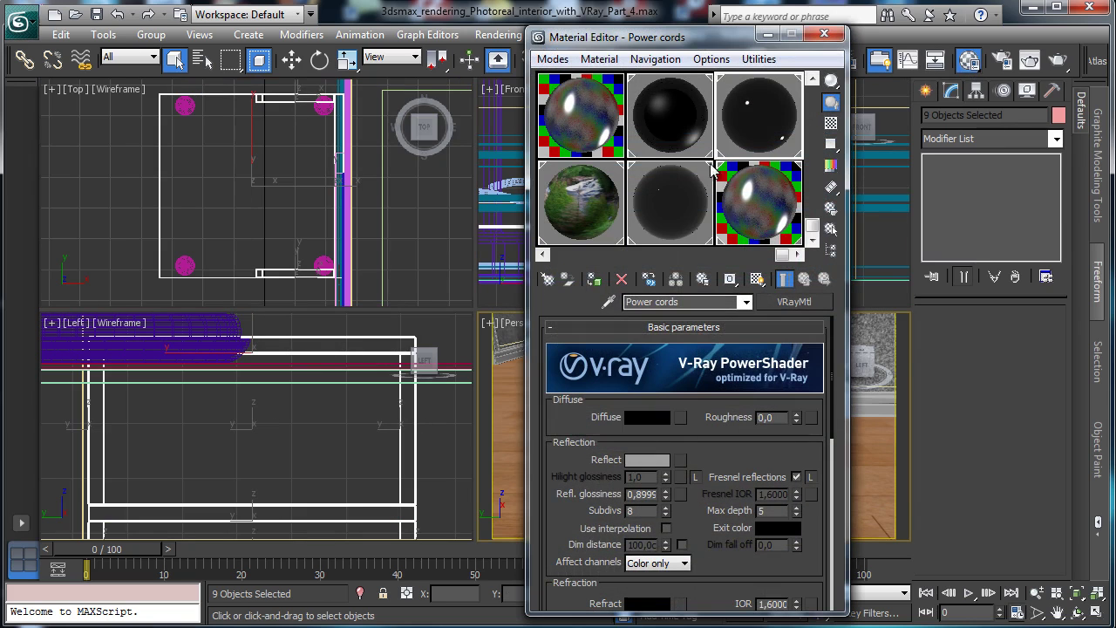
scroll(715, 157, "left", 5)
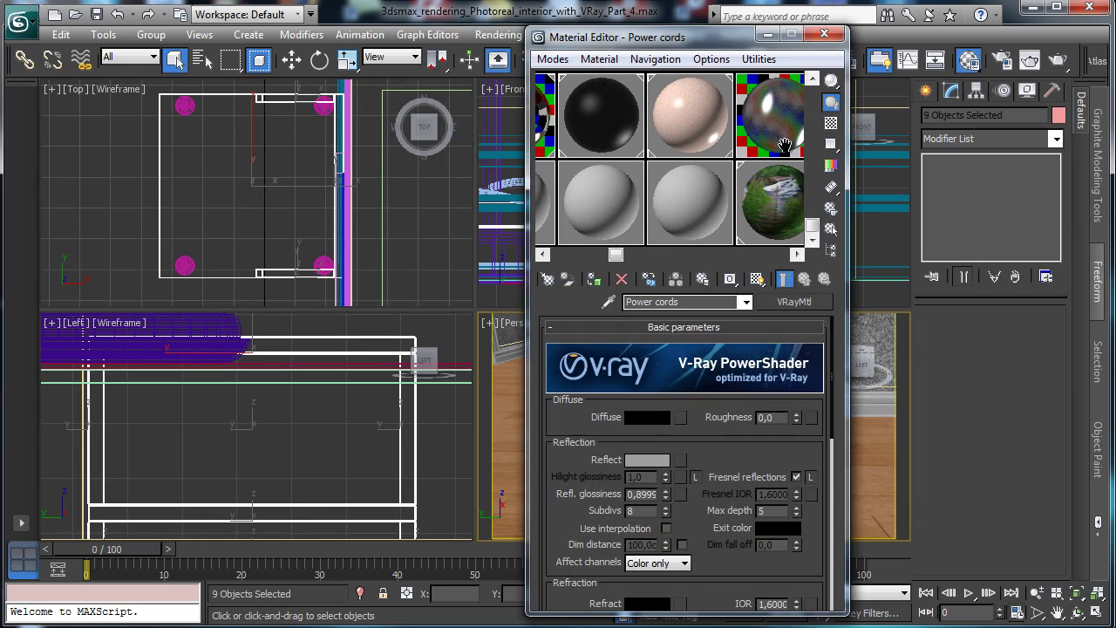
Step: Name an unused sample material Brown furniture and assign it to the selected furniture objects
left_click(681, 243)
left_click(678, 302)
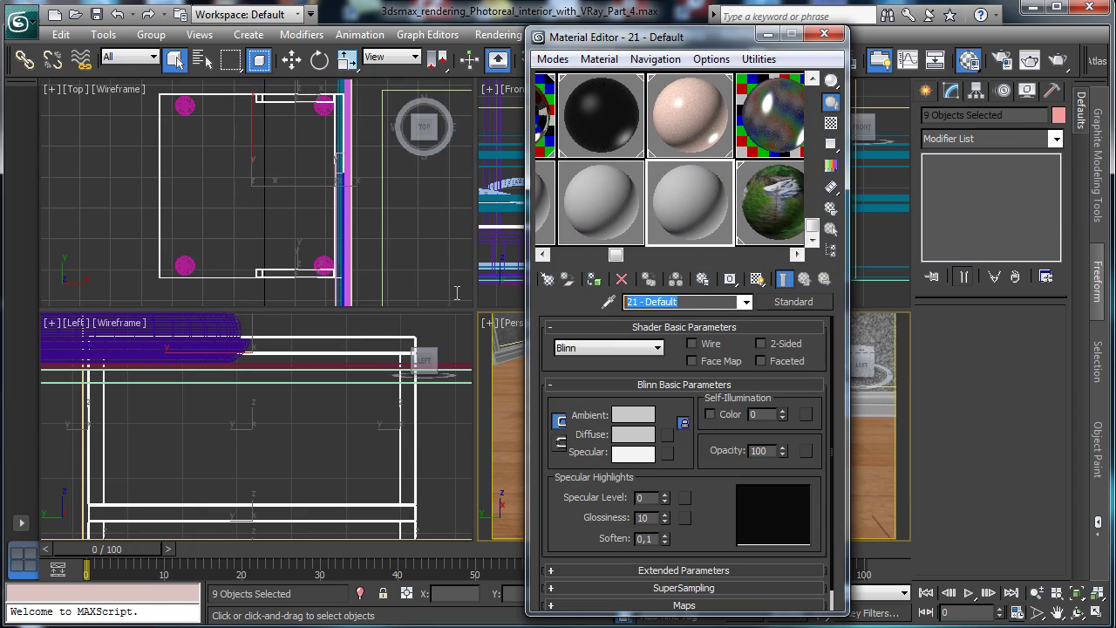
type("Bwo")
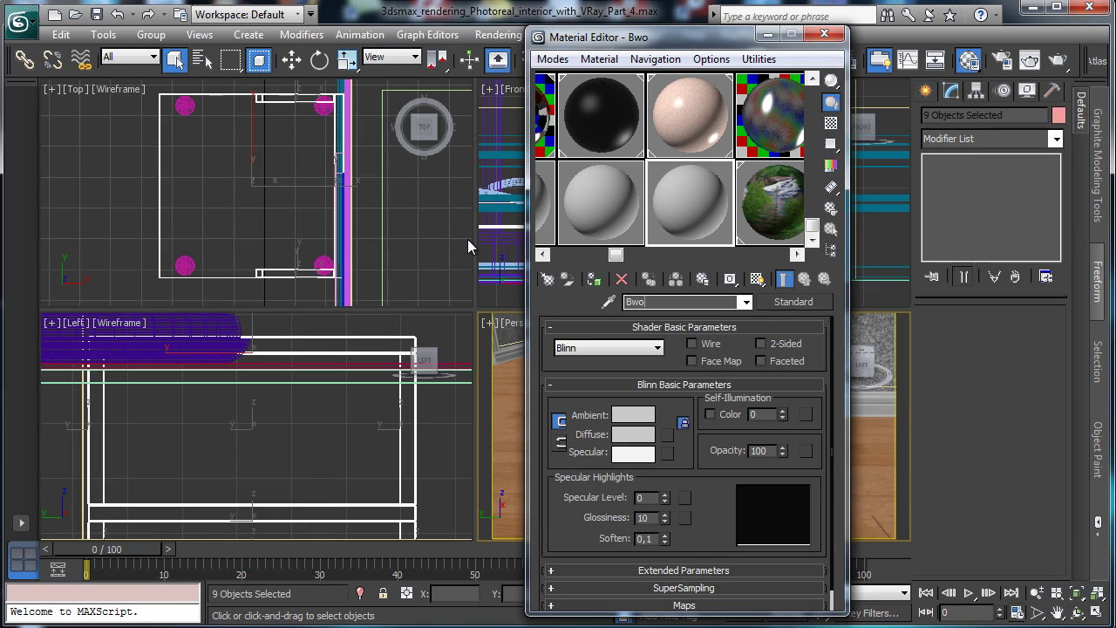
key("BackSpace")
key("BackSpace")
type("rown f")
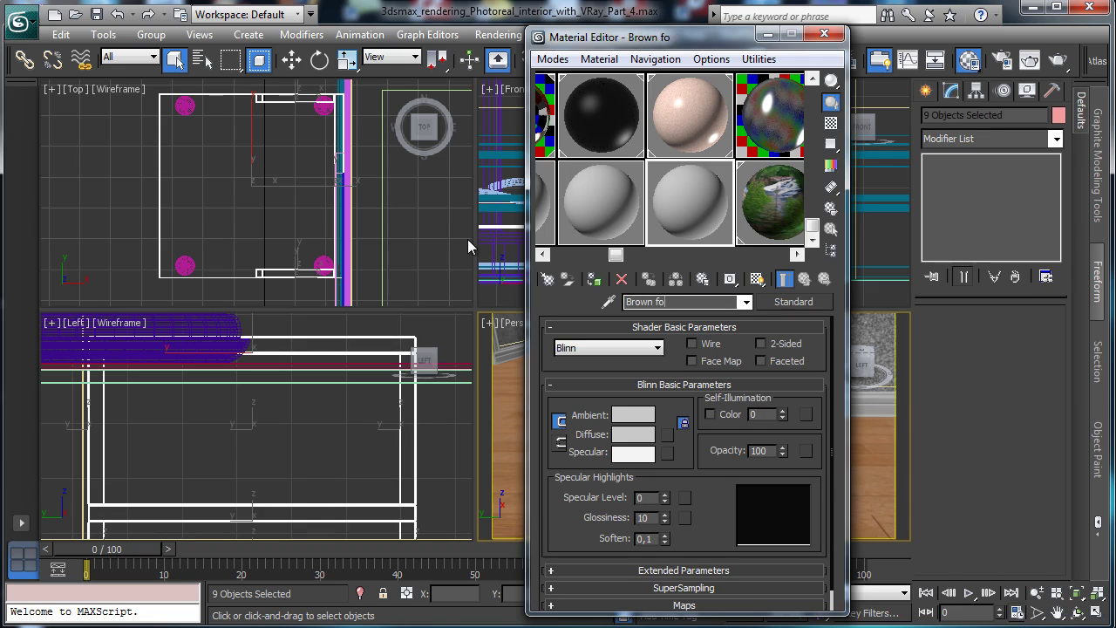
key("BackSpace")
key("BackSpace")
key("BackSpace")
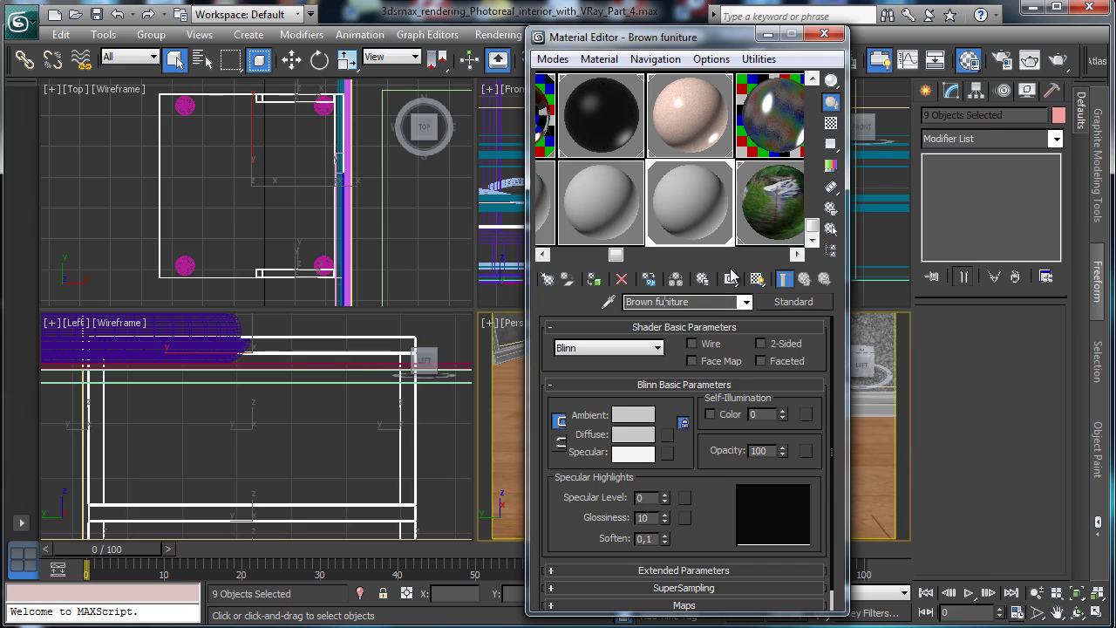
Step: Change the Brown furniture material's type from Standard to VRayMtl
left_click_drag(703, 45, 245, 52)
left_click(324, 309)
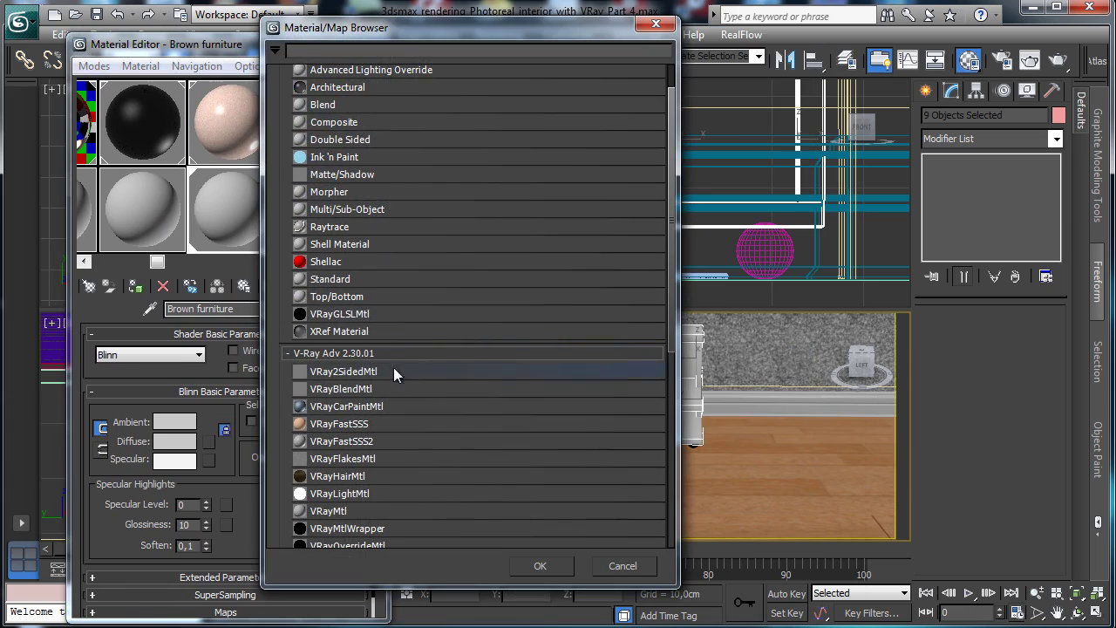
double_click(327, 511)
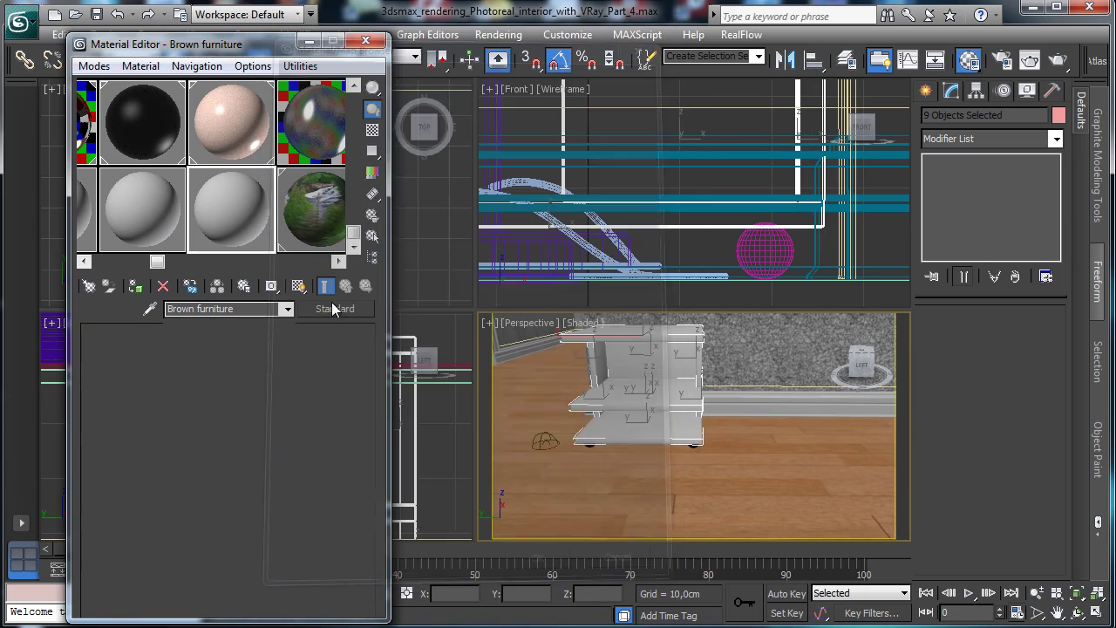
Step: Set the Brown furniture material's diffuse color to a very dark brown, about RGB 3, 1, 1
left_click(188, 425)
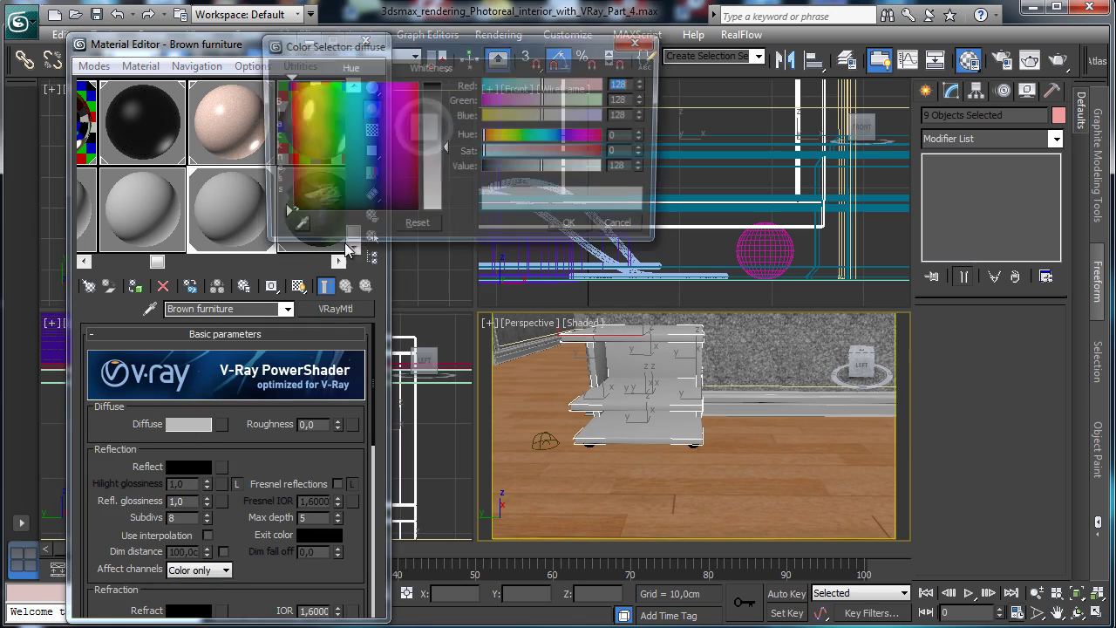
left_click(291, 193)
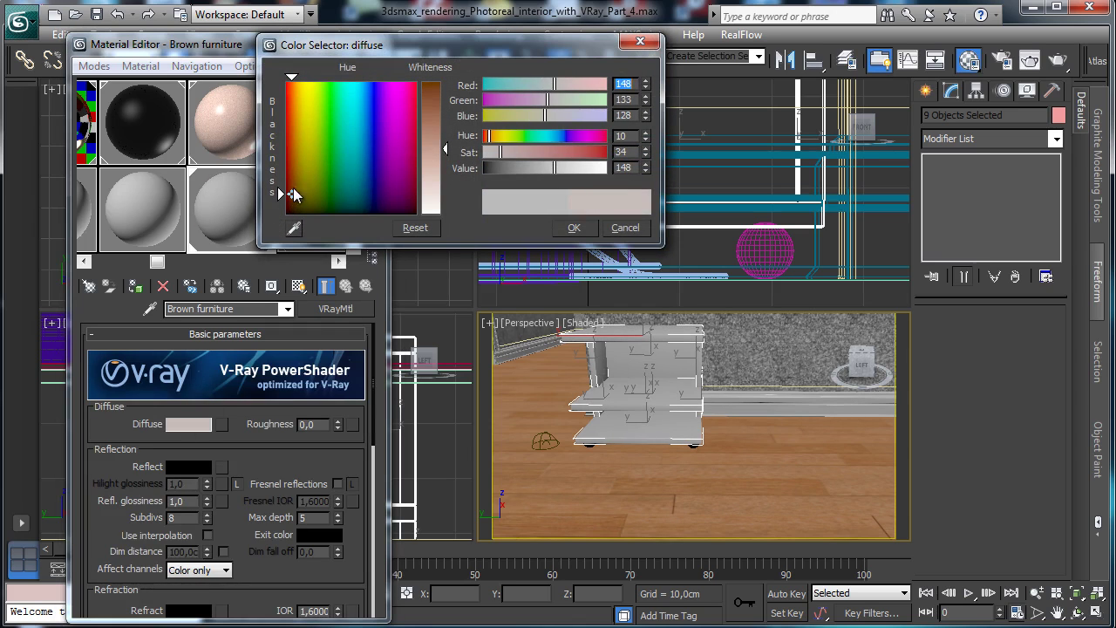
left_click_drag(523, 152, 485, 169)
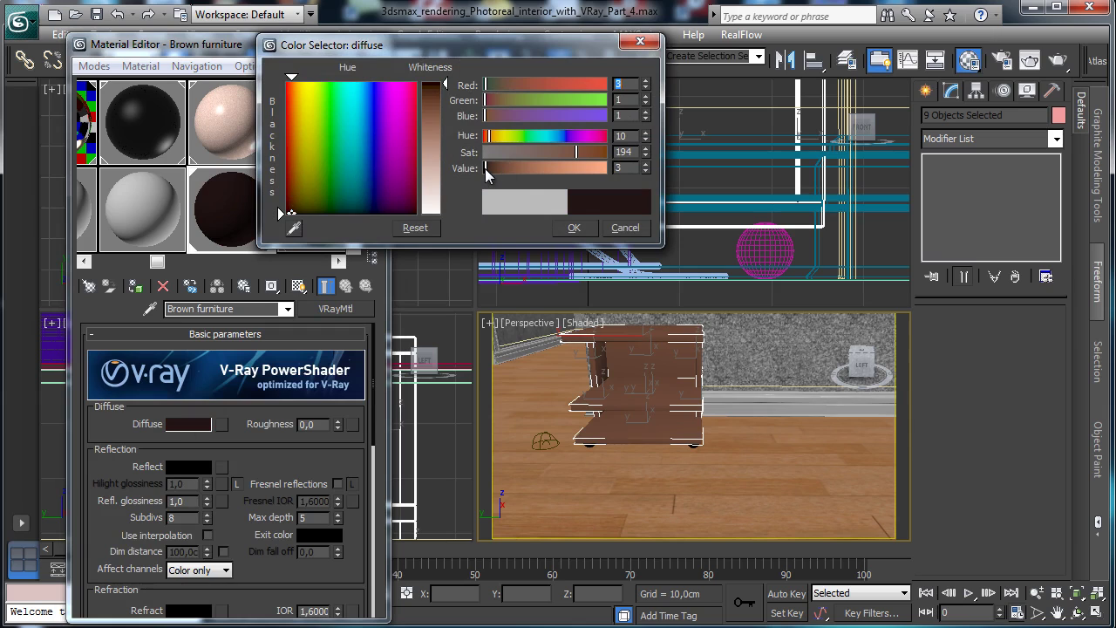
left_click(569, 227)
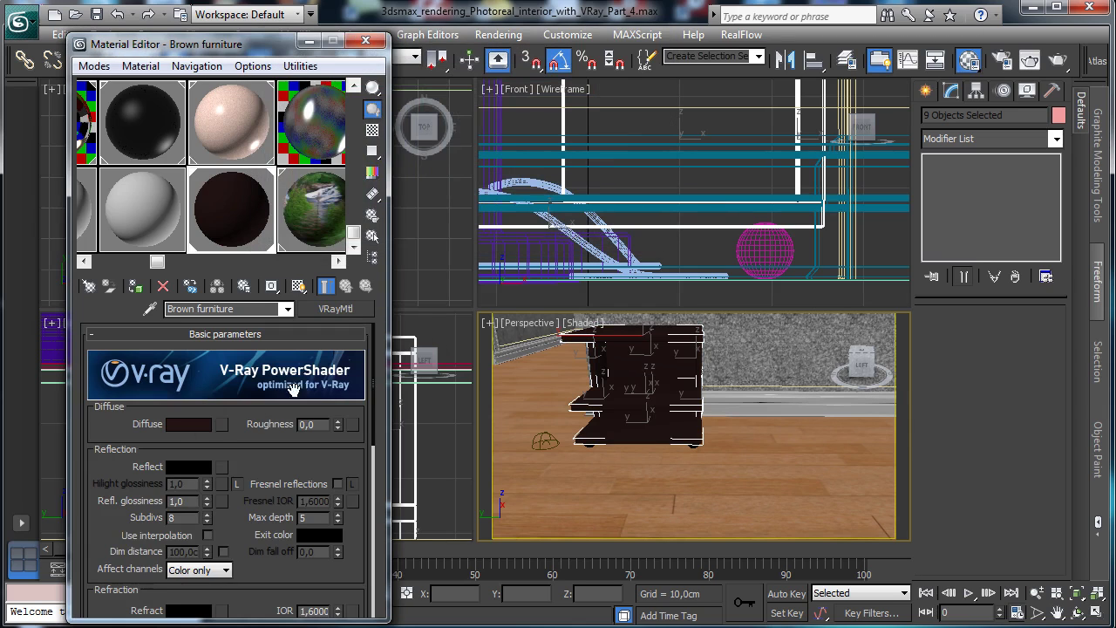
Step: Assign a Composite map to the material's diffuse channel and add a second layer to it
left_click(222, 424)
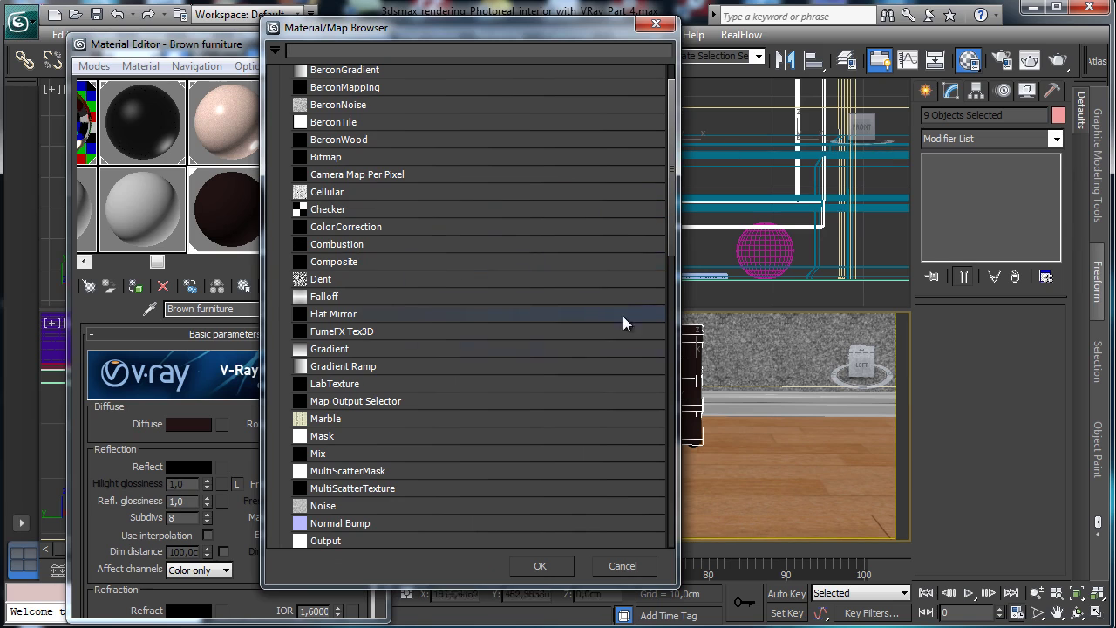
left_click_drag(674, 251, 593, 242)
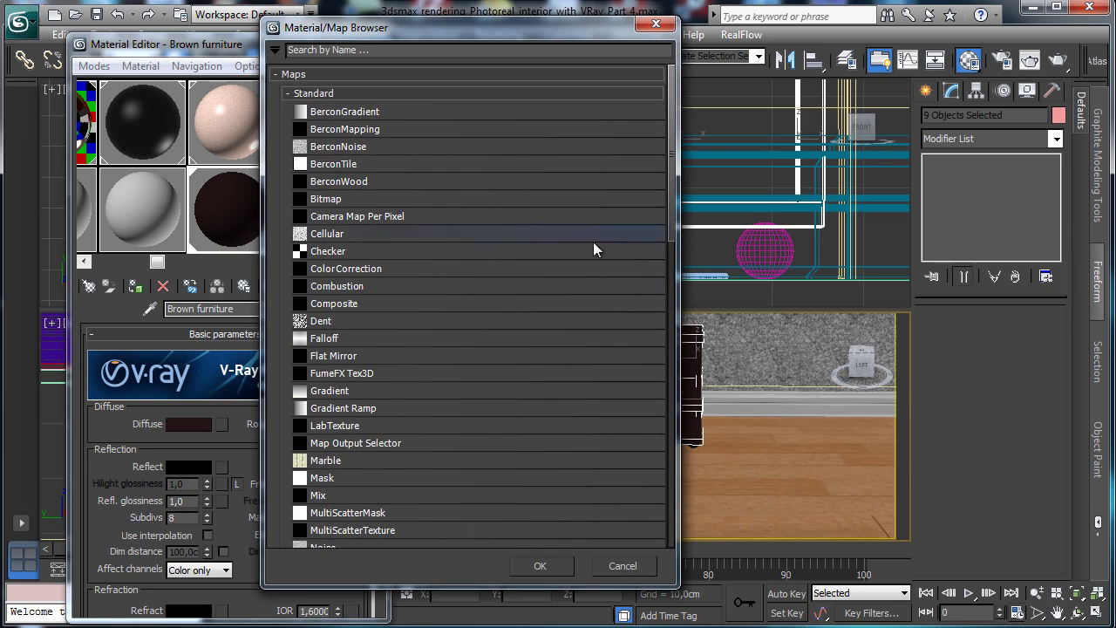
double_click(363, 302)
left_click(354, 352)
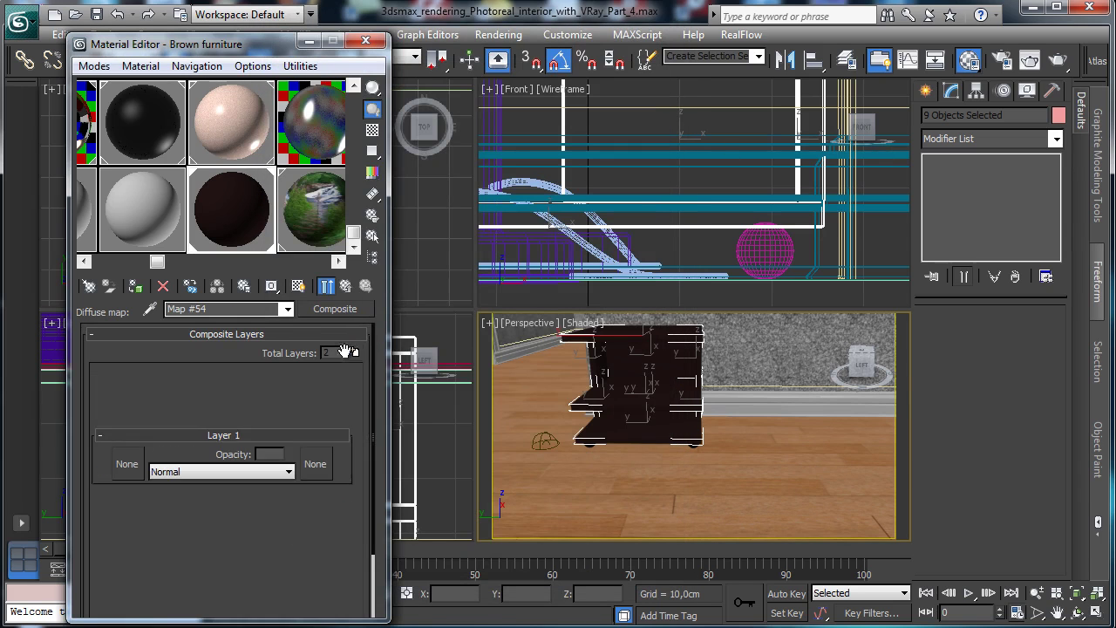
Step: Copy the material's dark brown diffuse color and assign an RGB Tint map to Layer 1 of the Composite map
left_click(346, 286)
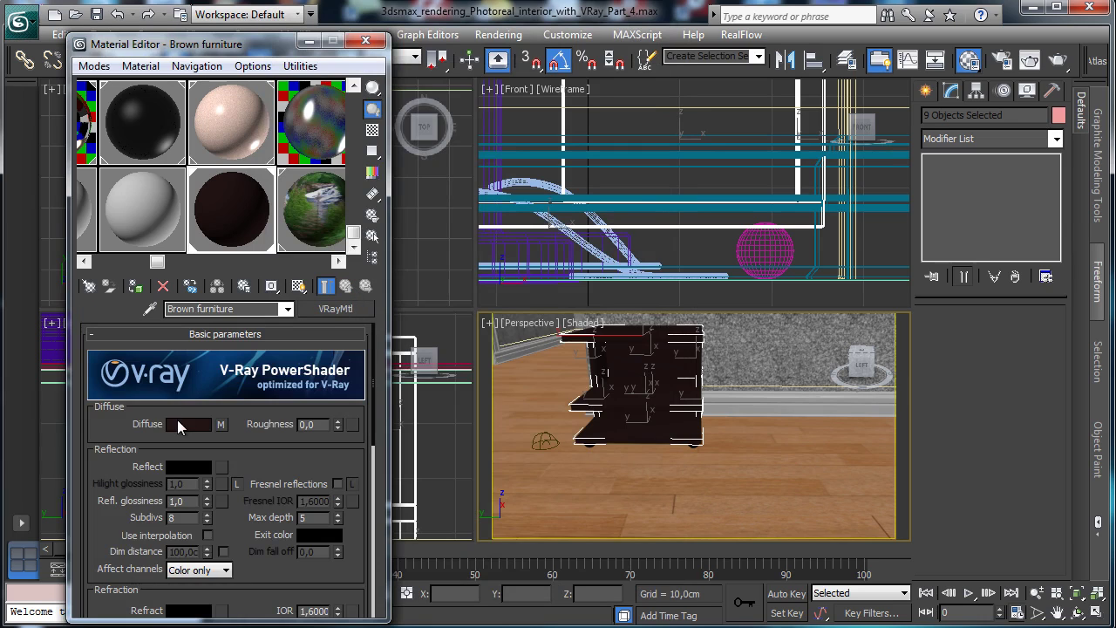
left_click(221, 425)
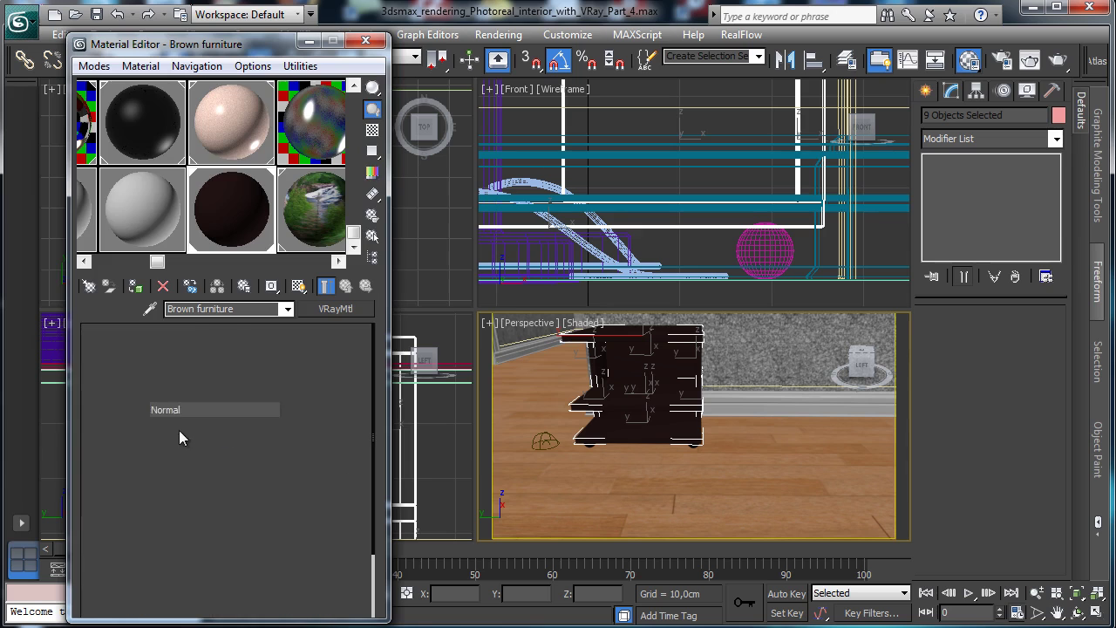
left_click(127, 464)
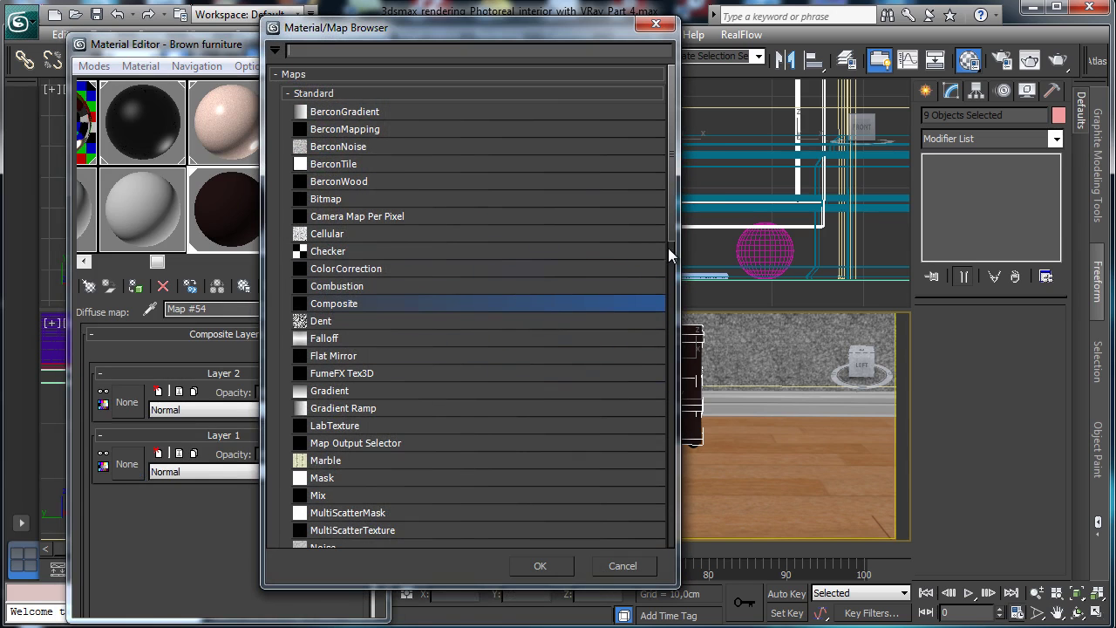
left_click_drag(669, 248, 640, 384)
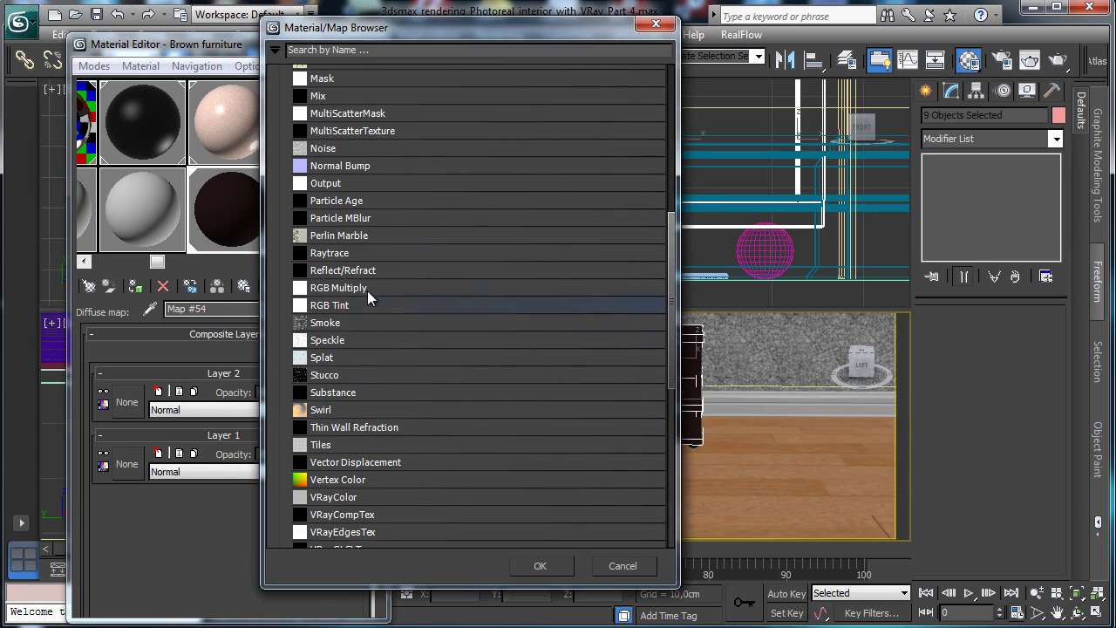
double_click(367, 305)
Step: Paste the copied brown into the RGB Tint's R color and set its G and B colors to black
right_click(146, 372)
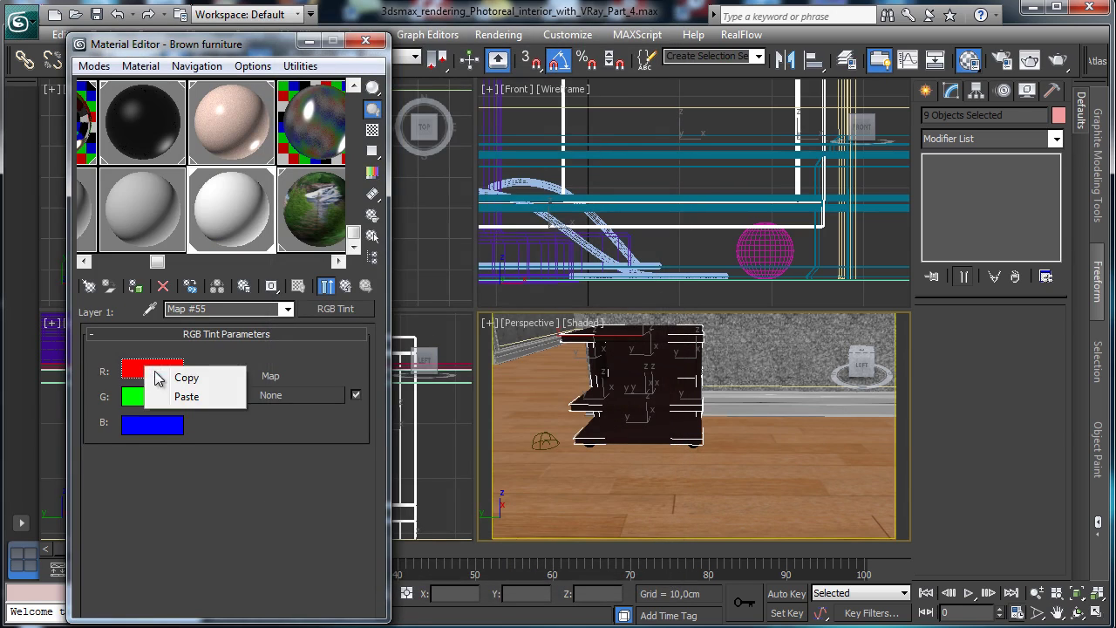
left_click(179, 389)
left_click(166, 397)
left_click_drag(486, 167, 458, 182)
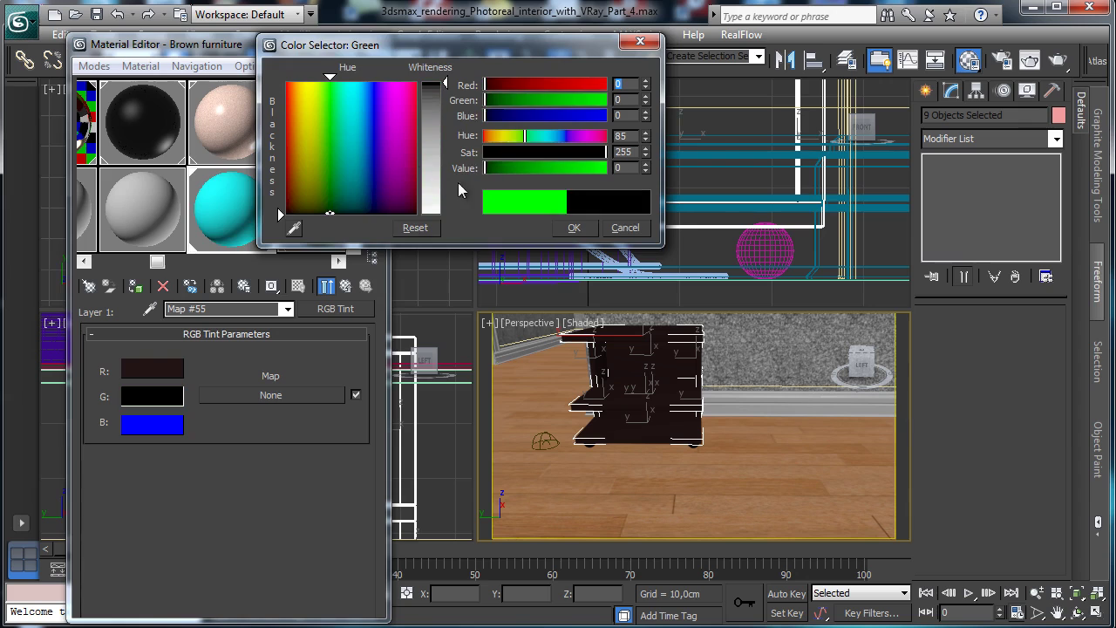
left_click(574, 228)
left_click_drag(134, 397, 174, 371)
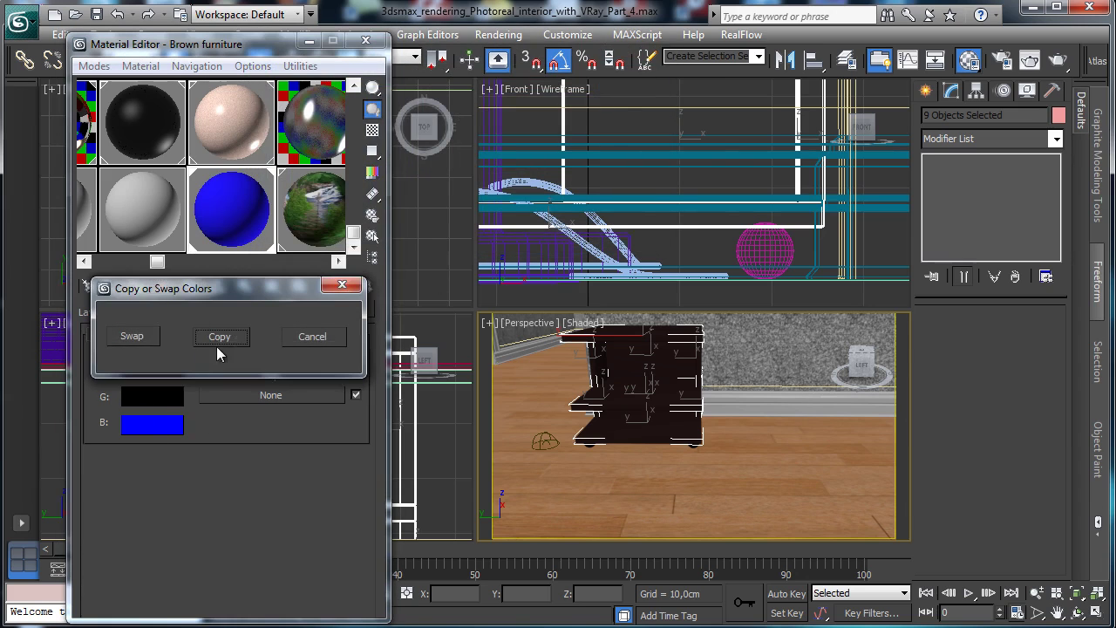
left_click(219, 338)
left_click(346, 286)
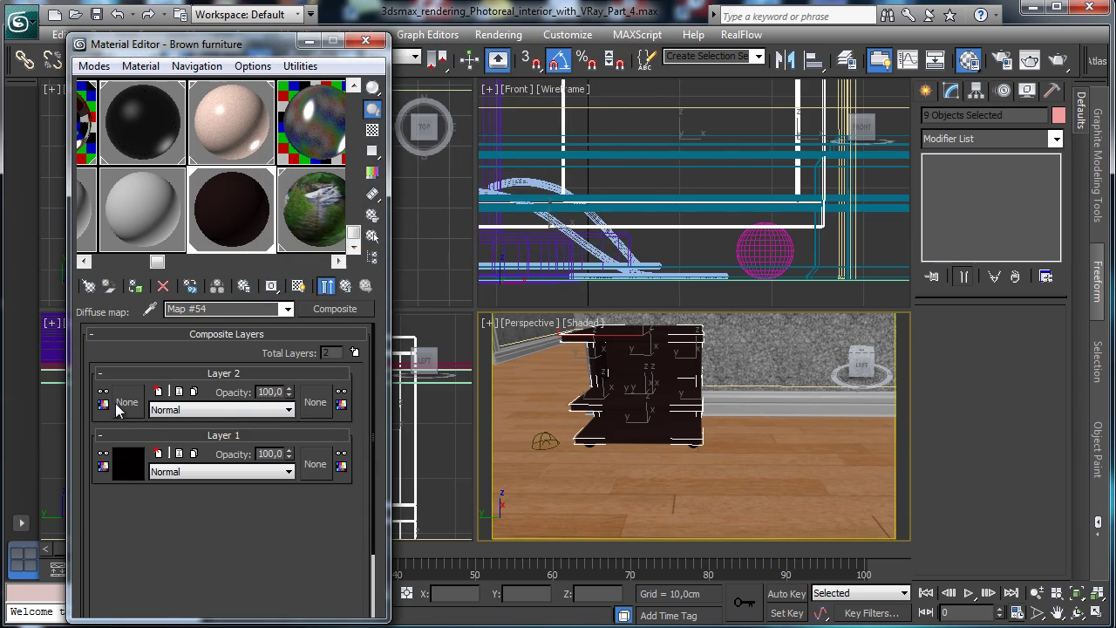
Step: Load Woods & Plastics.Finish Carpentry.Wood.Maple.bump.jpg from the ArchMat folder as a Bitmap in Composite Layer 2
left_click(126, 402)
left_click_drag(669, 223, 675, 82)
double_click(322, 173)
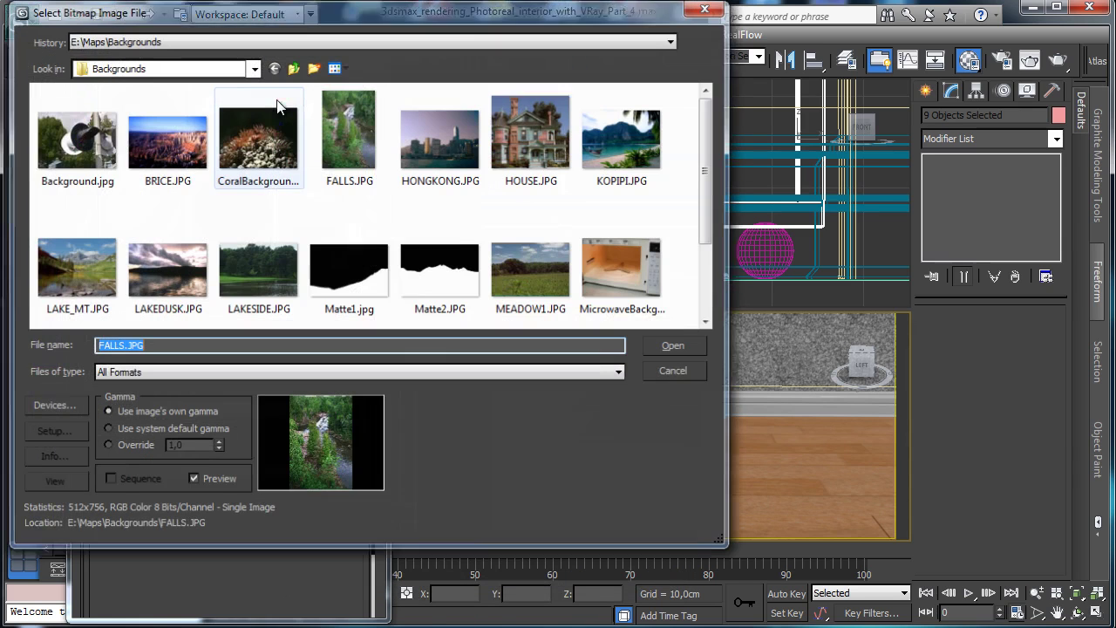
left_click(293, 67)
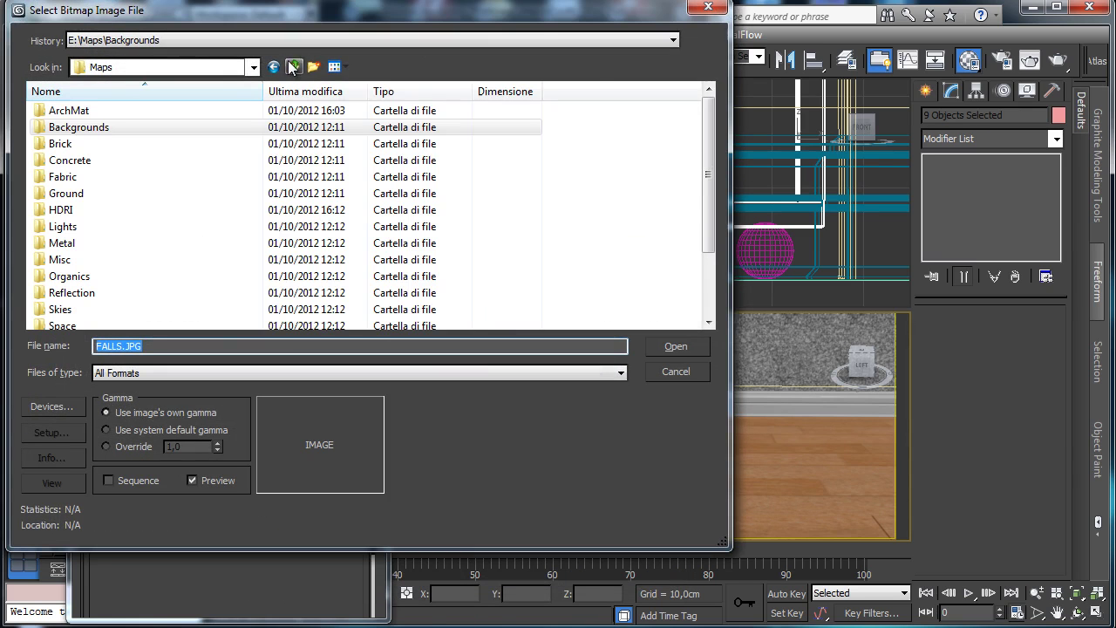
left_click(213, 69)
left_click(214, 69)
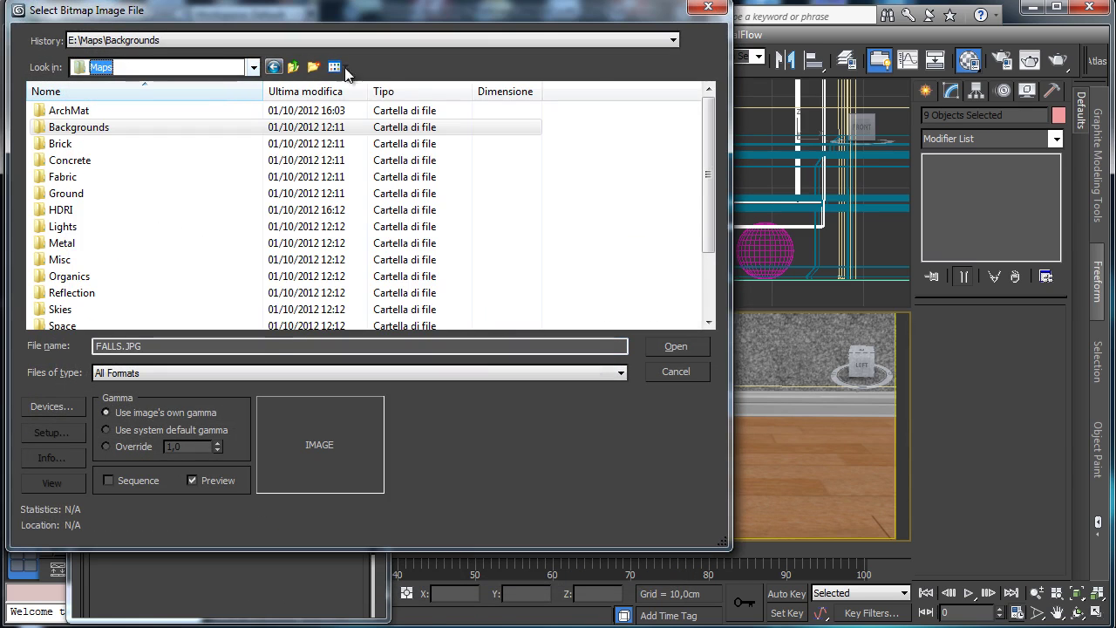
double_click(106, 112)
left_click_drag(709, 103, 706, 285)
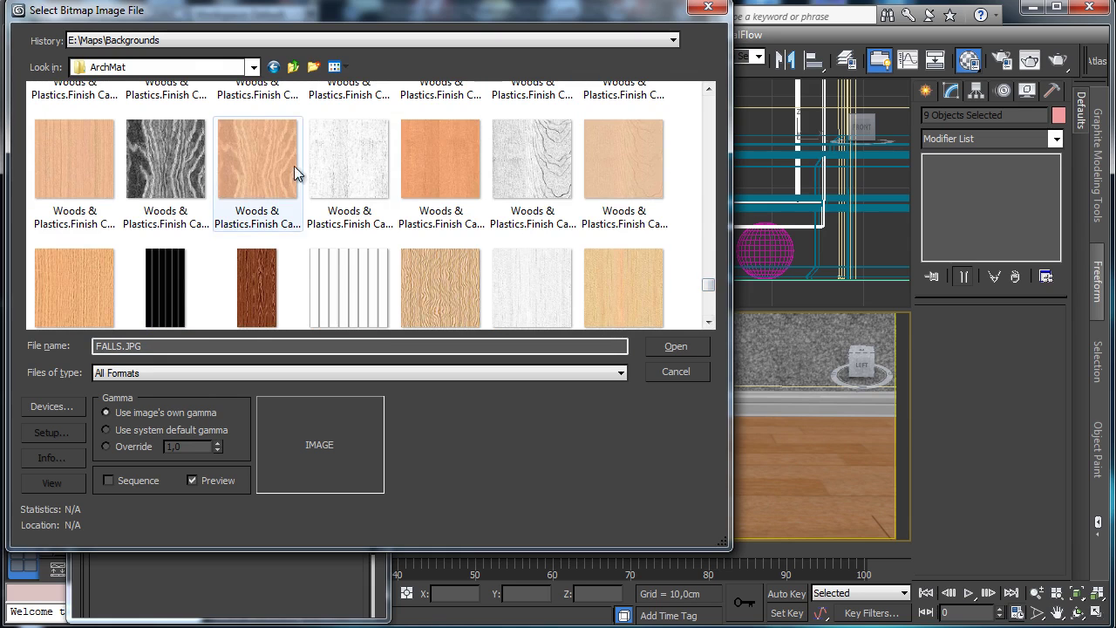
left_click(530, 166)
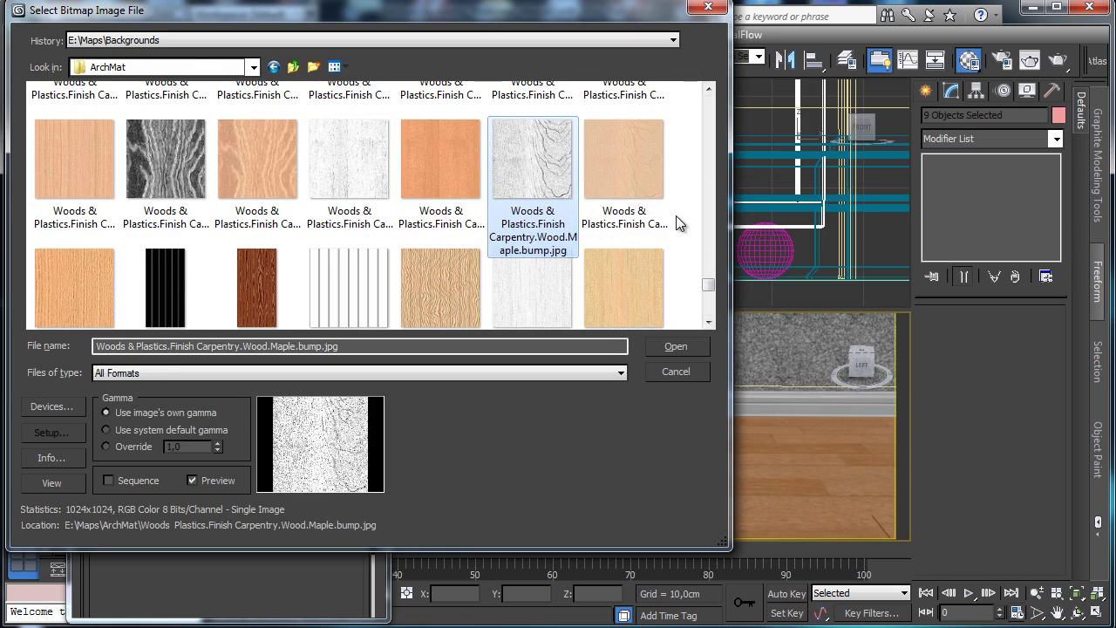
left_click(663, 345)
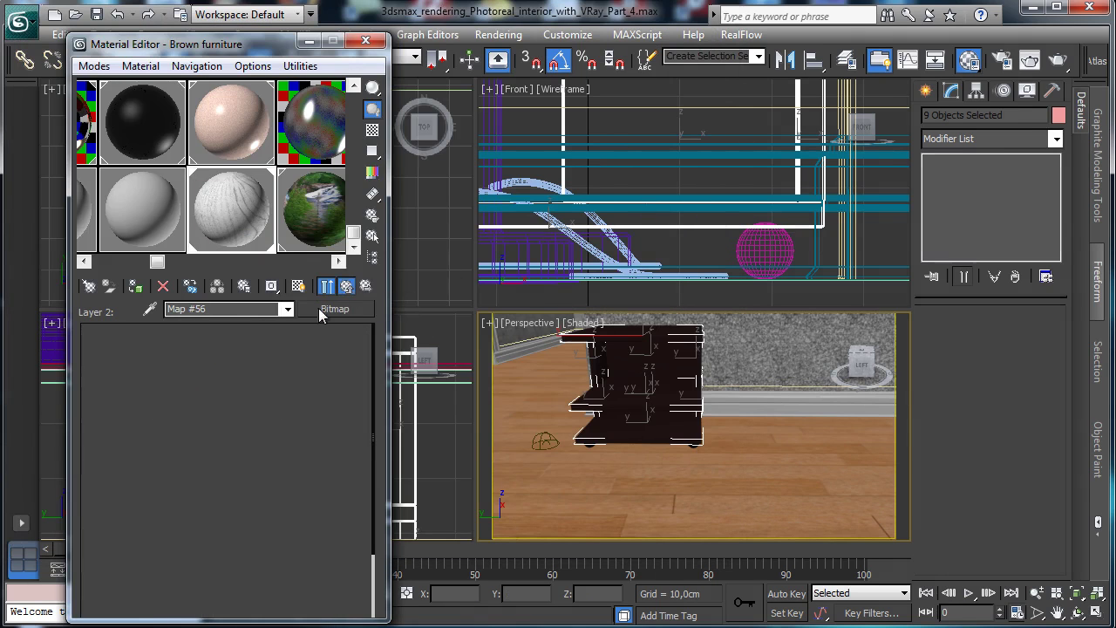
Step: Set Layer 2 of the Composite map to Addition blending with an opacity of 4,0
left_click(345, 286)
left_click(225, 411)
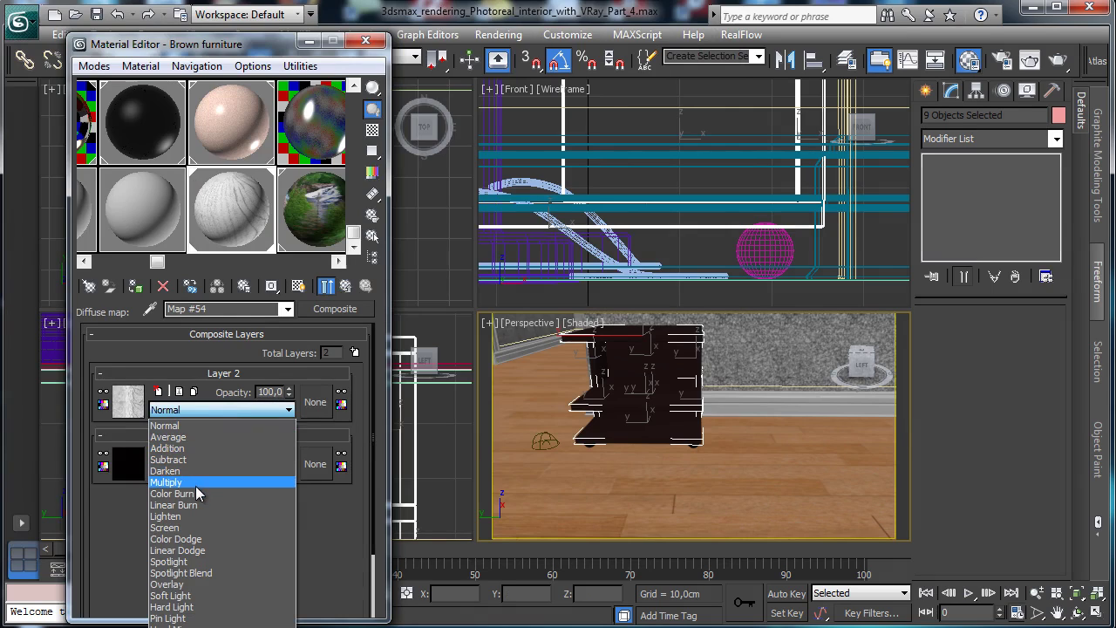
left_click(187, 448)
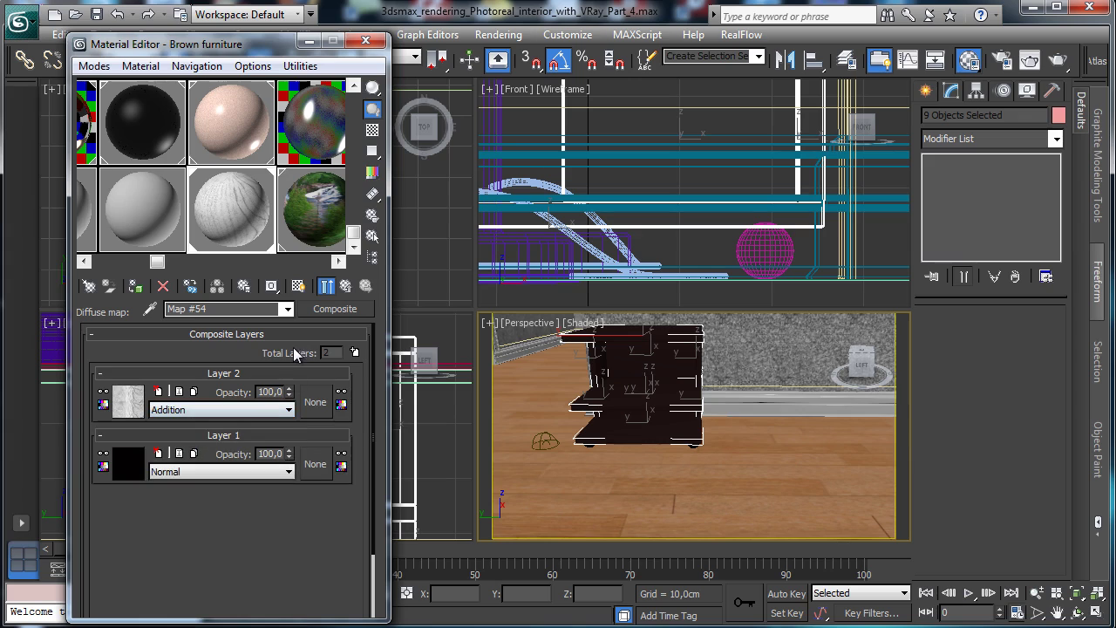
left_click_drag(288, 397, 281, 477)
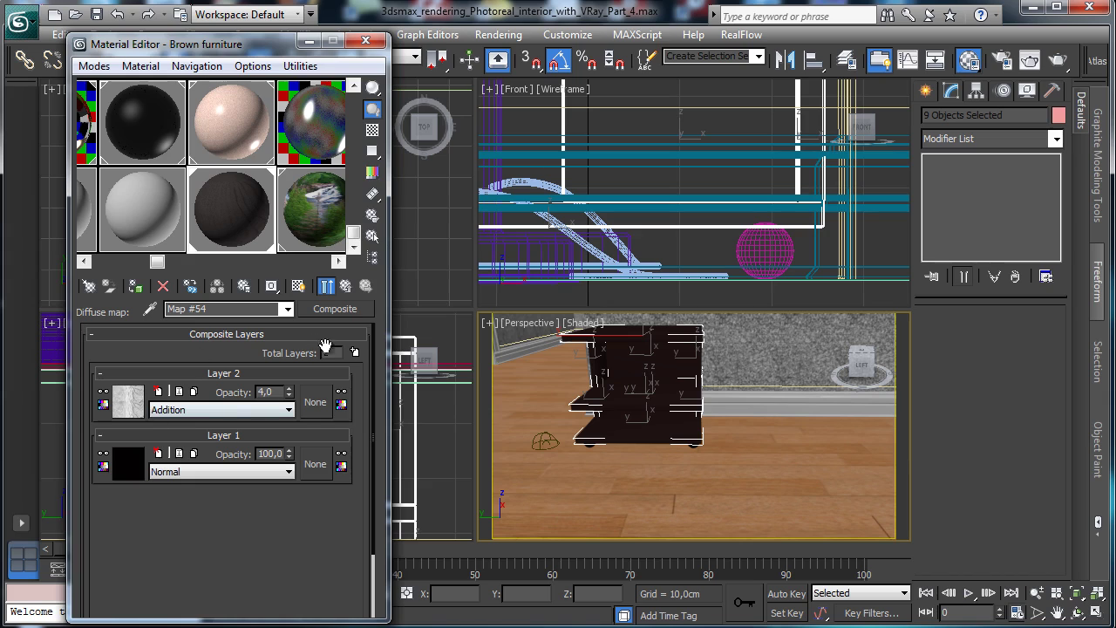
Step: Show the Layer 2 maple bitmap on the furniture in the viewport and set its Blur to 0,01
left_click(346, 286)
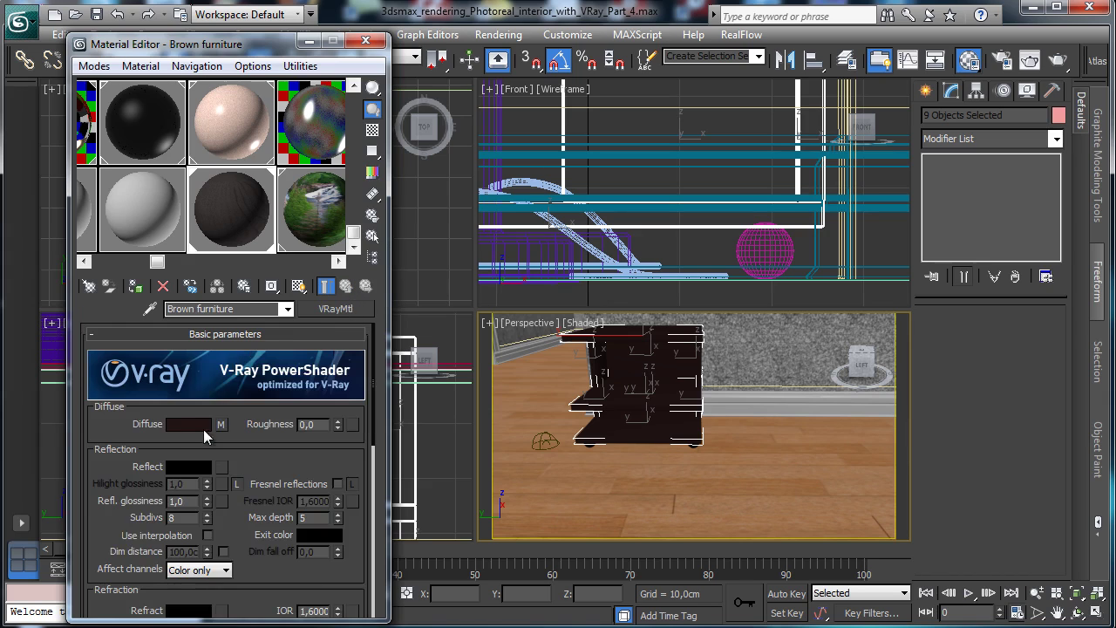
left_click(128, 401)
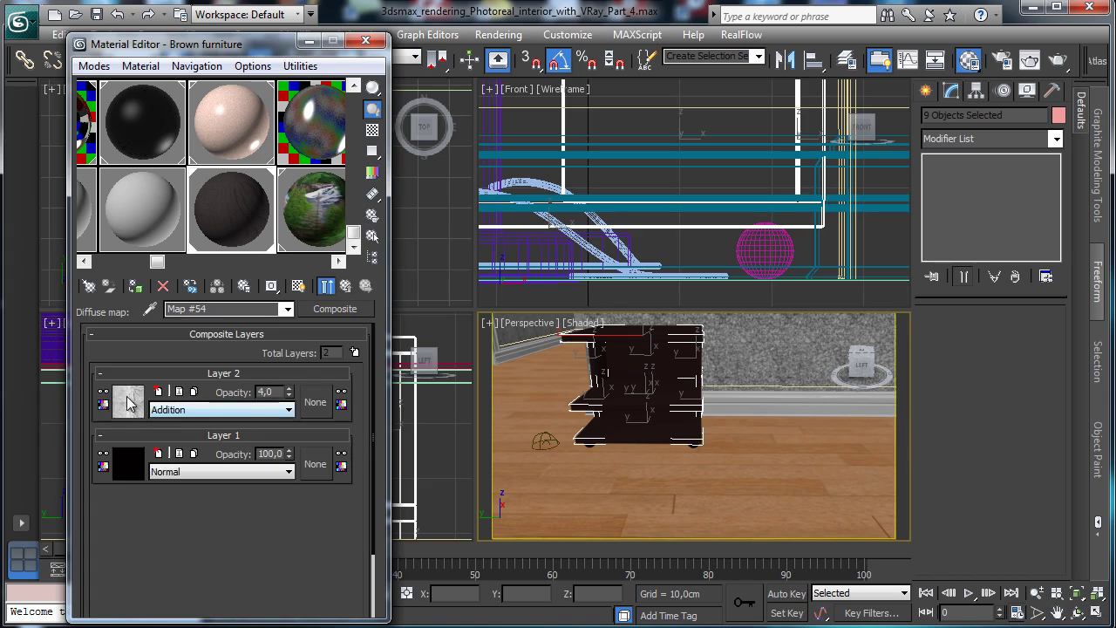
left_click(297, 287)
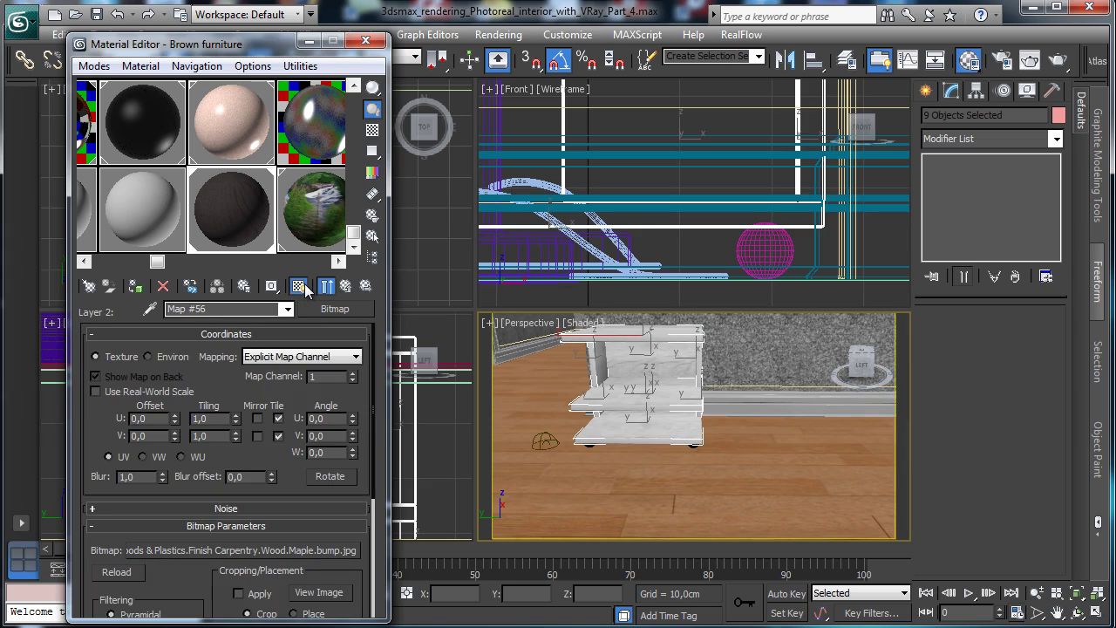
right_click(161, 476)
Step: Switch the perspective viewport to the VRayPhysicalCamera002 view
left_click(529, 323)
mouse_move(611, 343)
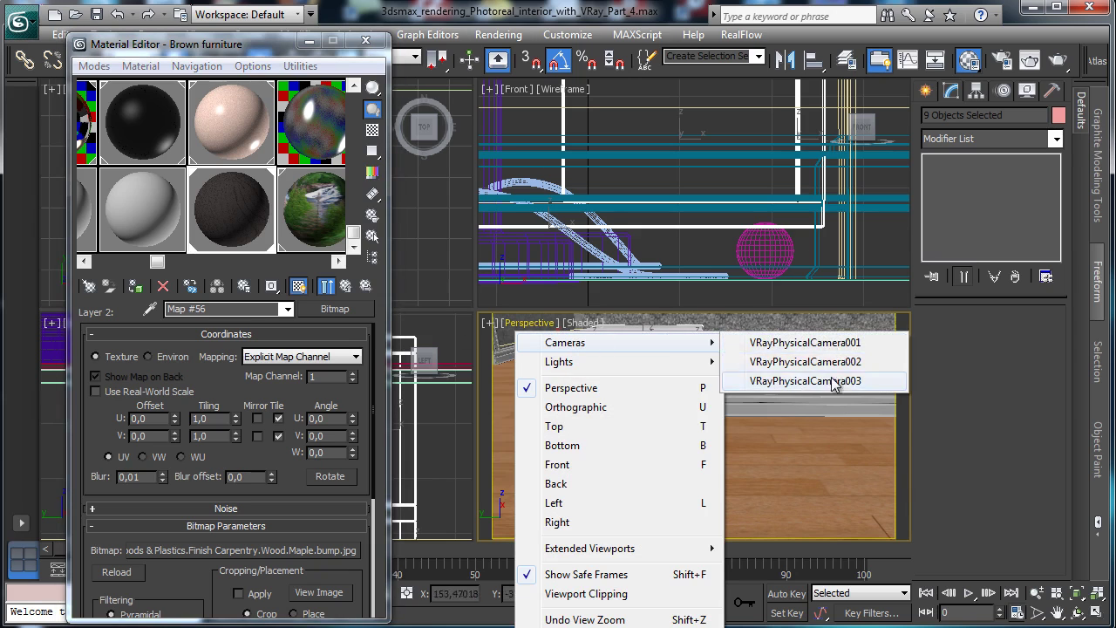
left_click(813, 361)
left_click(530, 323)
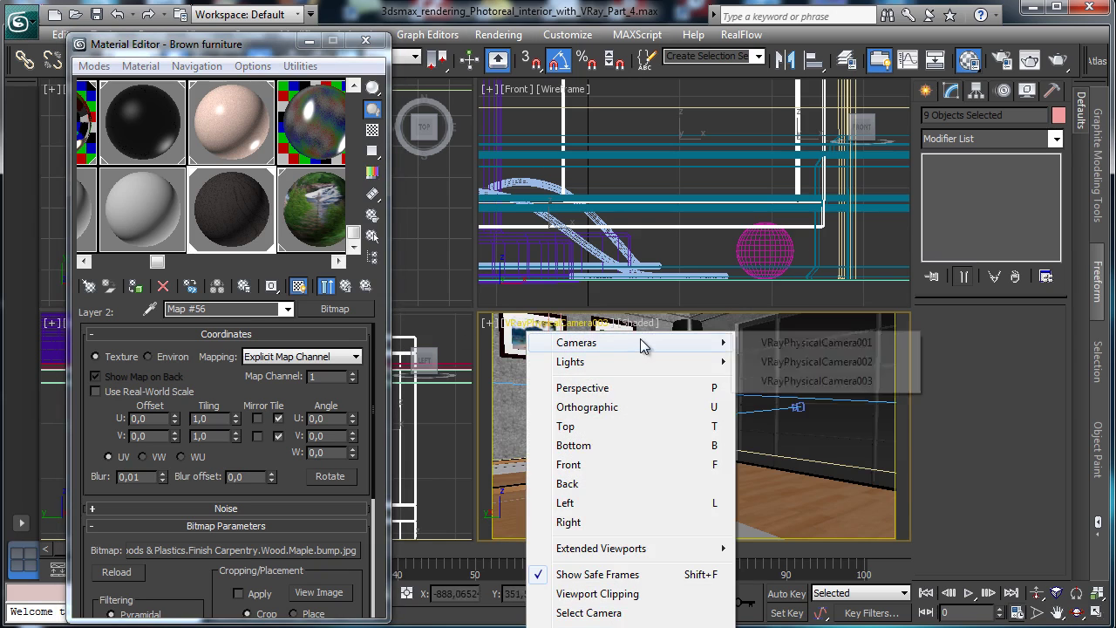
mouse_move(611, 341)
left_click(824, 361)
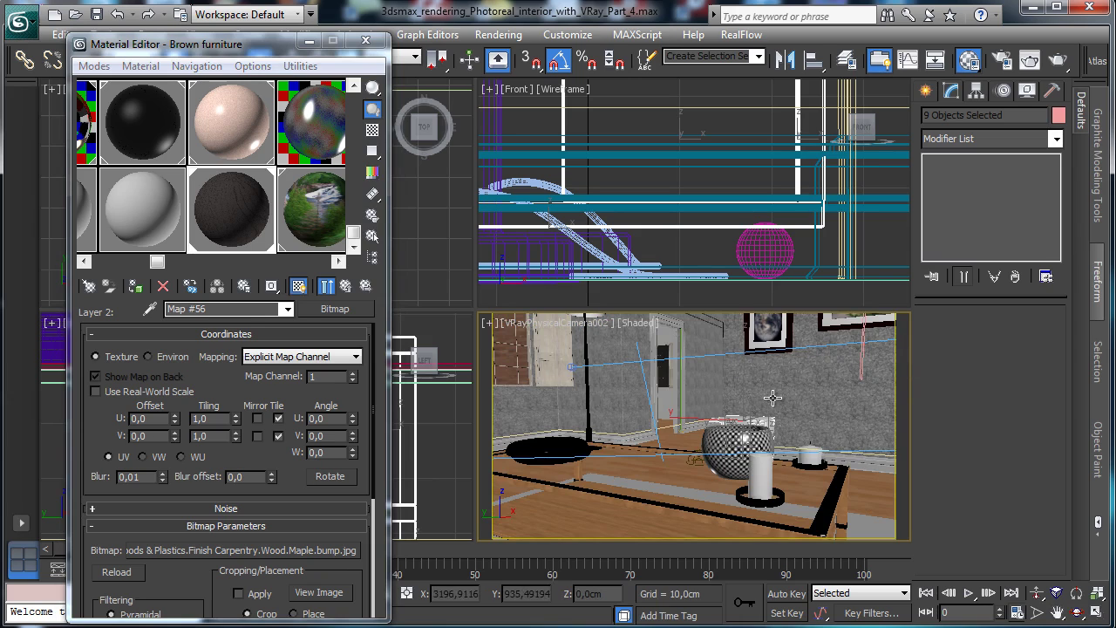
Step: Move the checkered bowl about 24 cm along the Y axis to uncover the furniture unit in the camera view
left_click(724, 436)
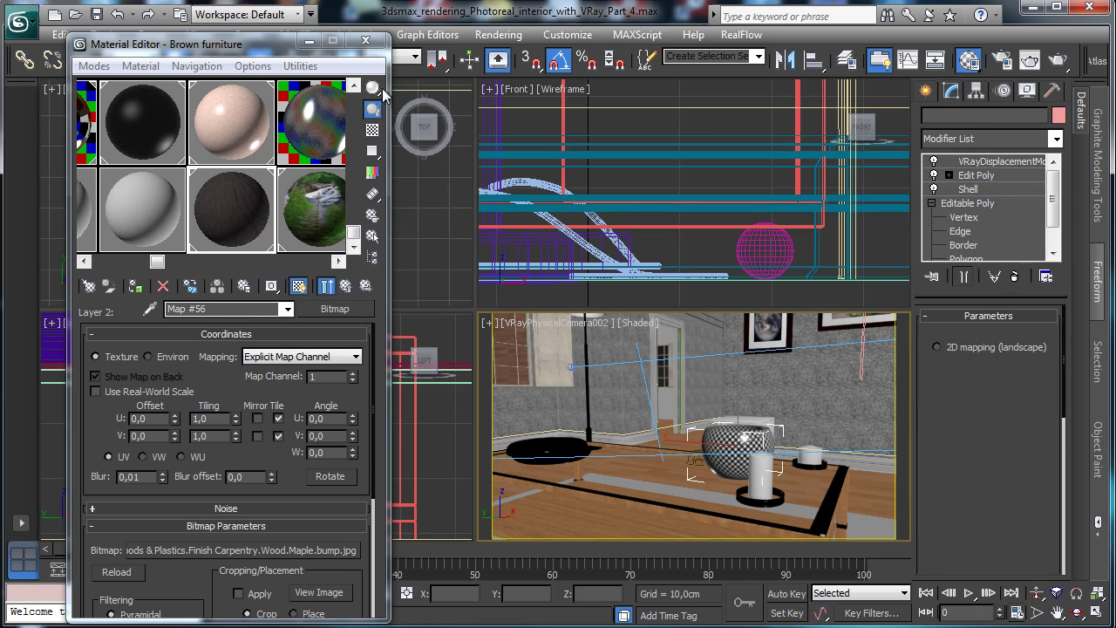
left_click_drag(385, 51, 330, 102)
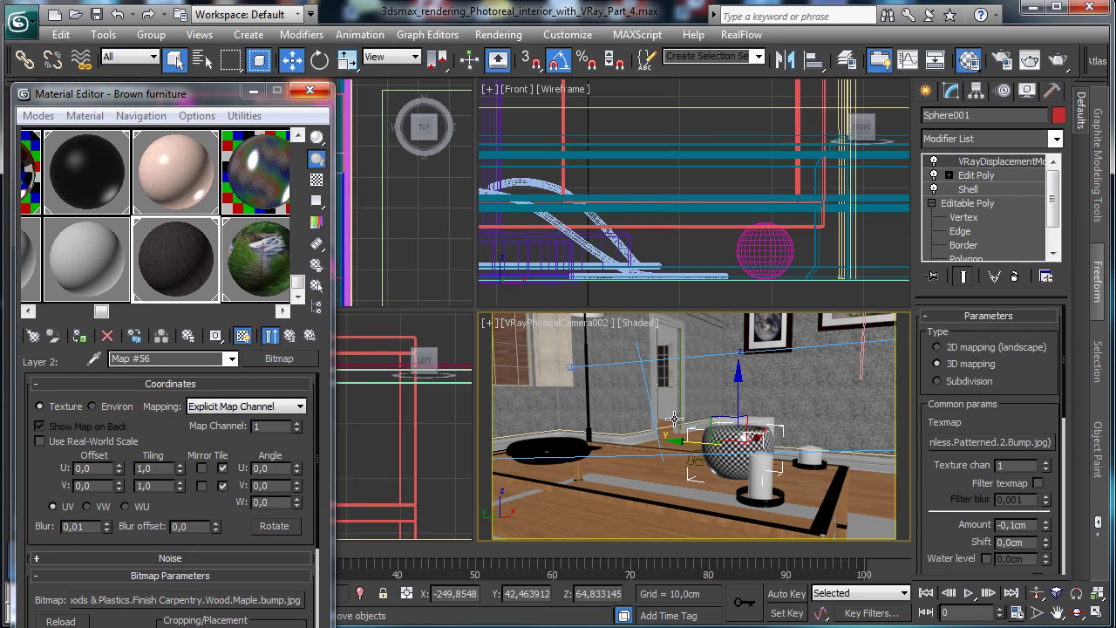
left_click_drag(689, 433, 642, 429)
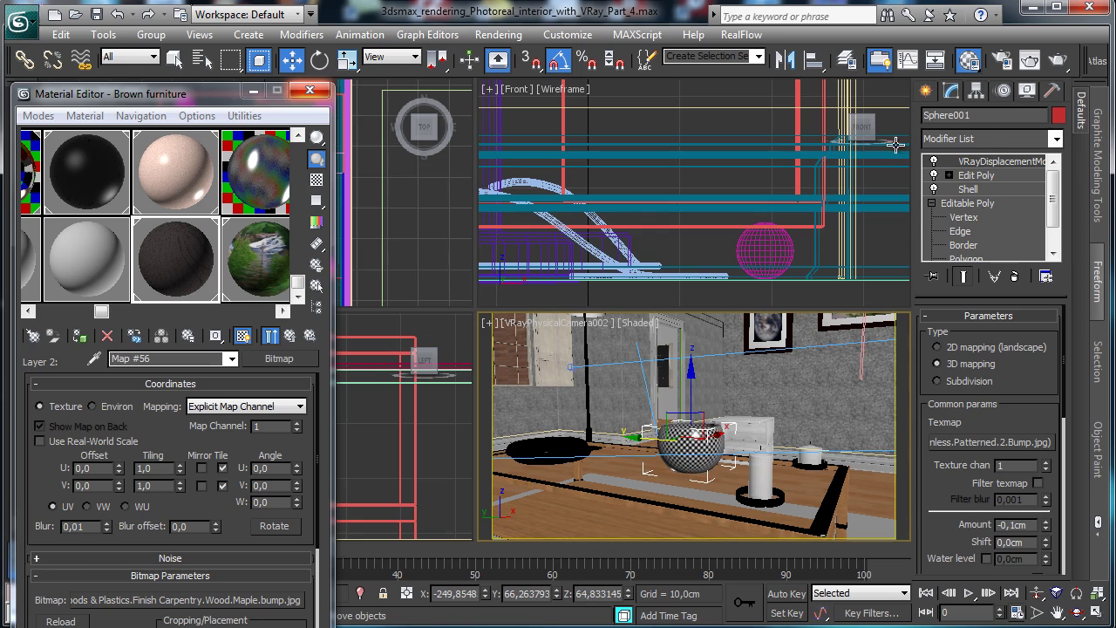
Step: Render the camera view, then restrict rendering to a region around the furniture unit and render that region
left_click(1003, 61)
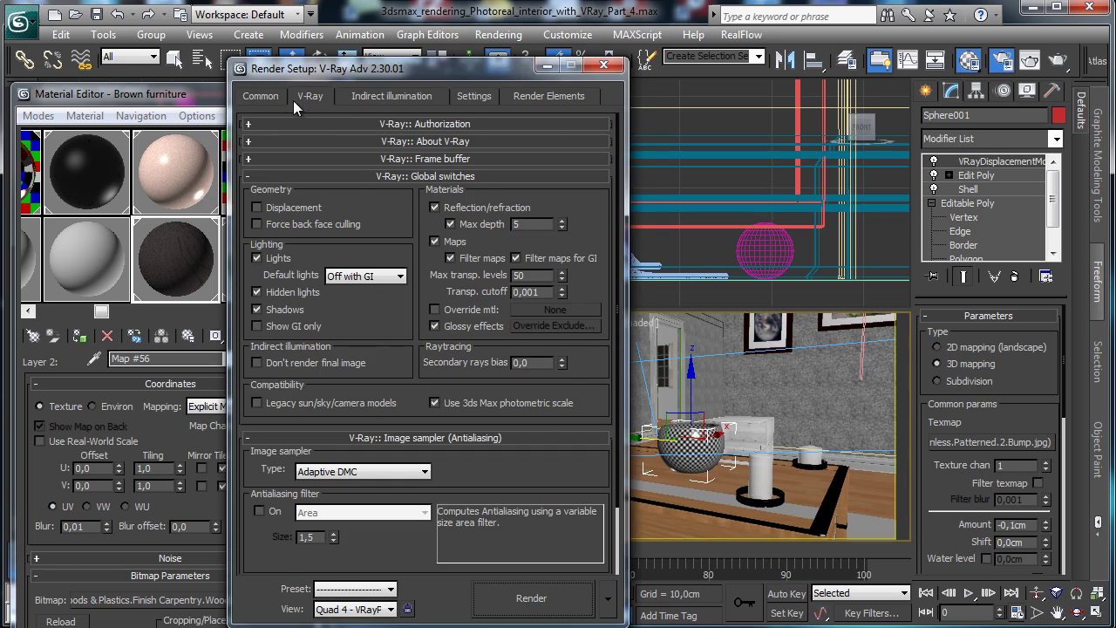
left_click(262, 96)
left_click(524, 599)
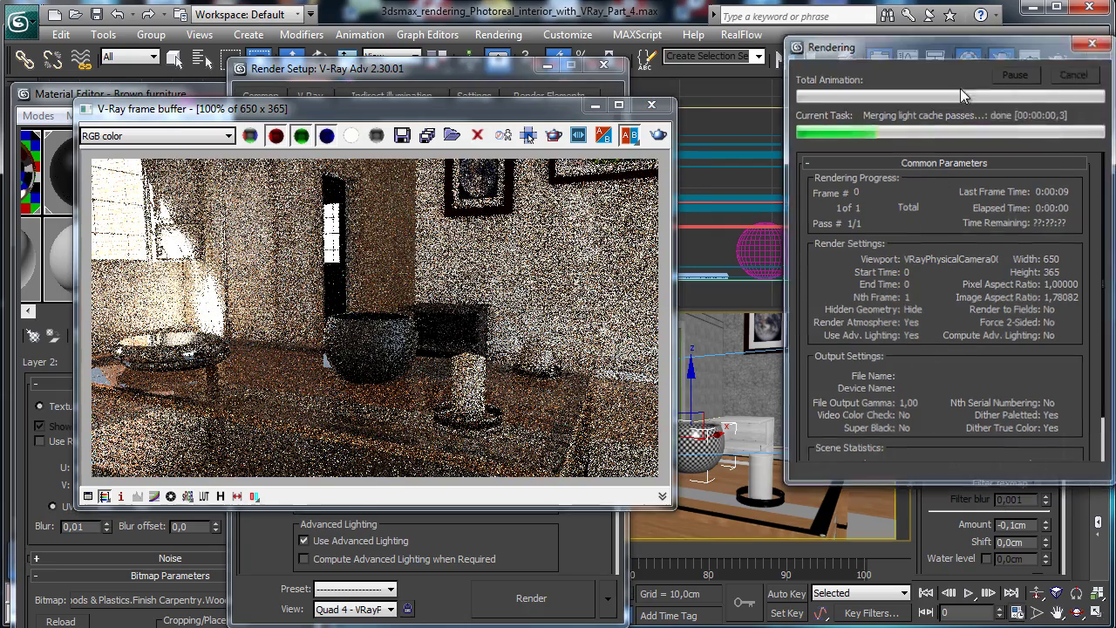
left_click_drag(373, 282, 511, 397)
left_click(659, 134)
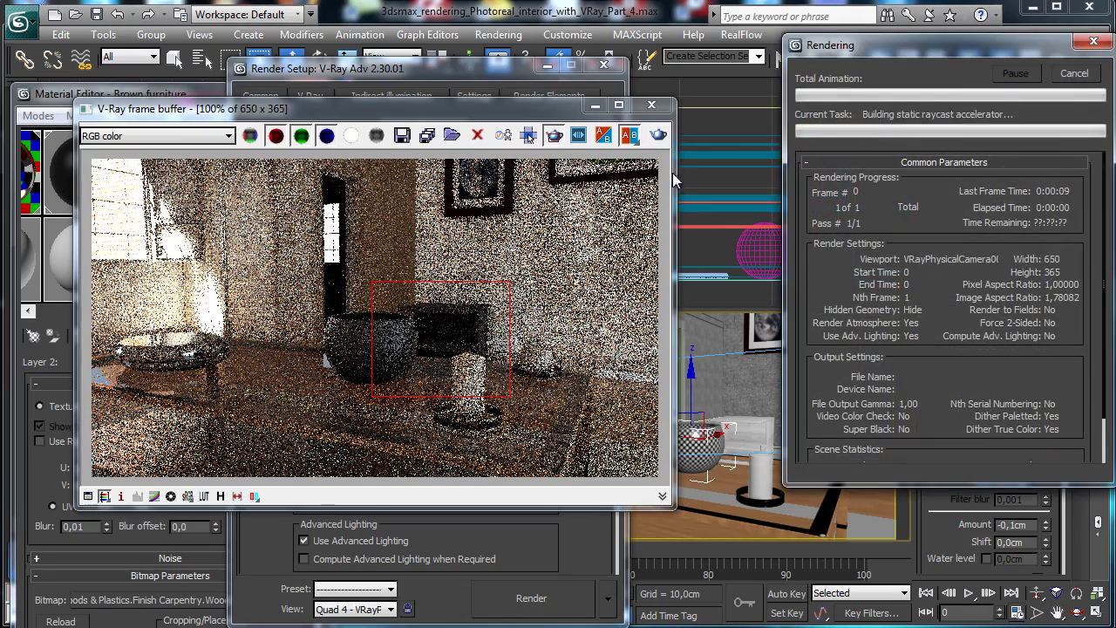
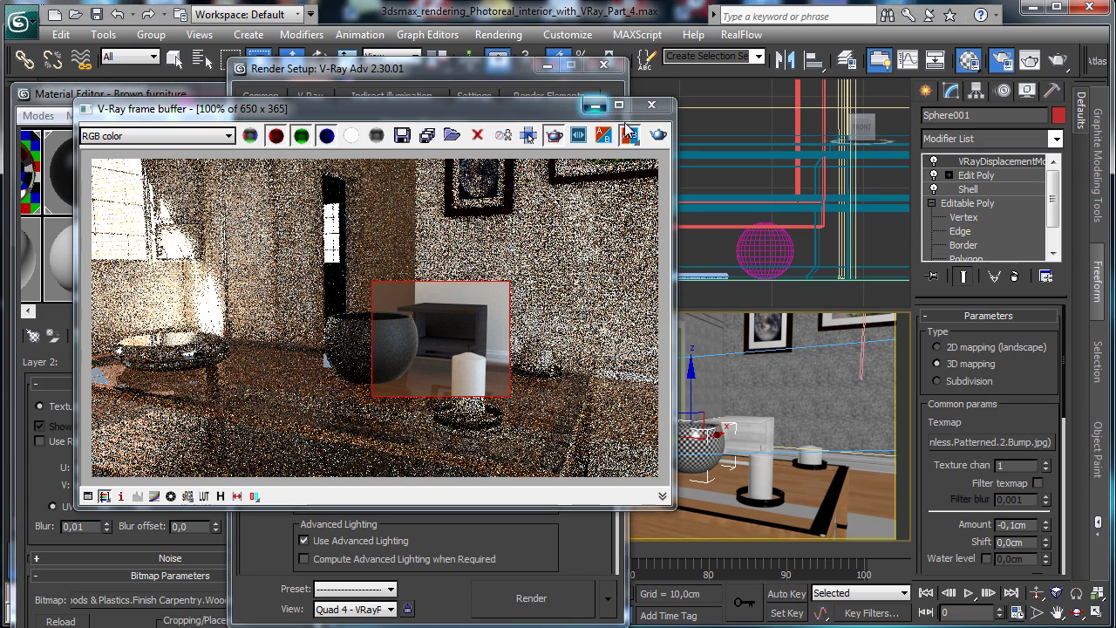
left_click(595, 106)
Step: Copy the Layer 2 maple bitmap and return to the top level of the Brown furniture material
left_click(220, 382)
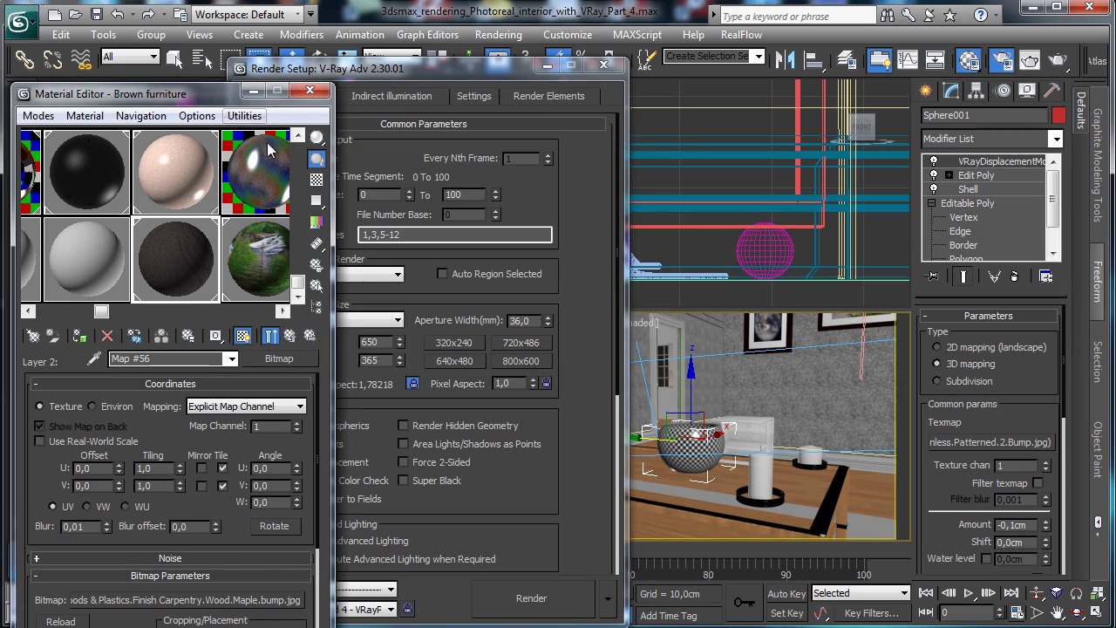
right_click(263, 358)
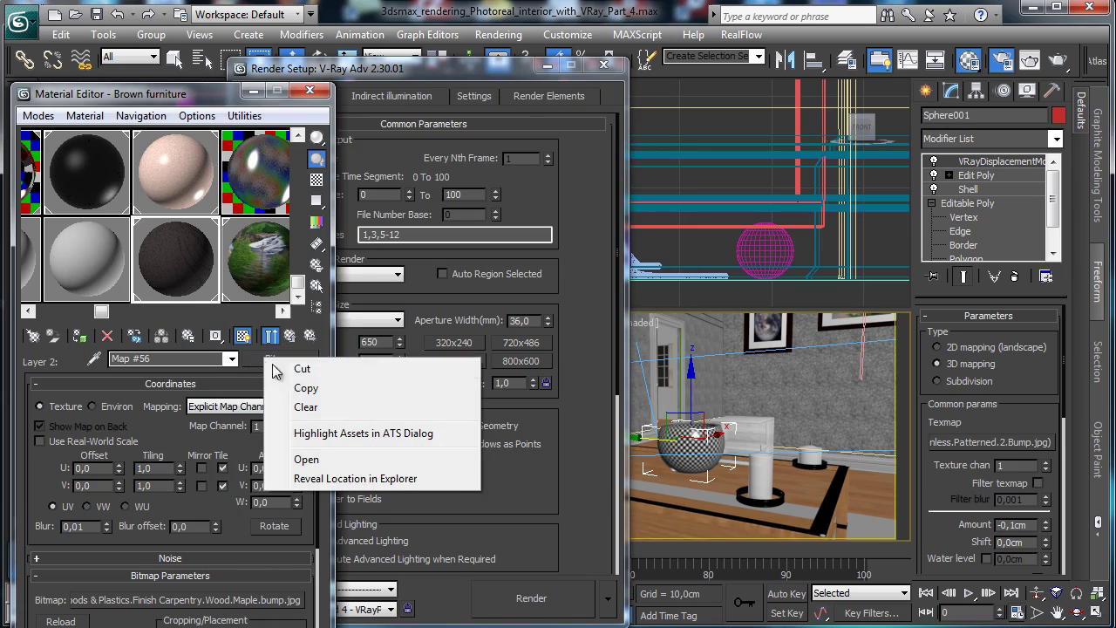
left_click(291, 337)
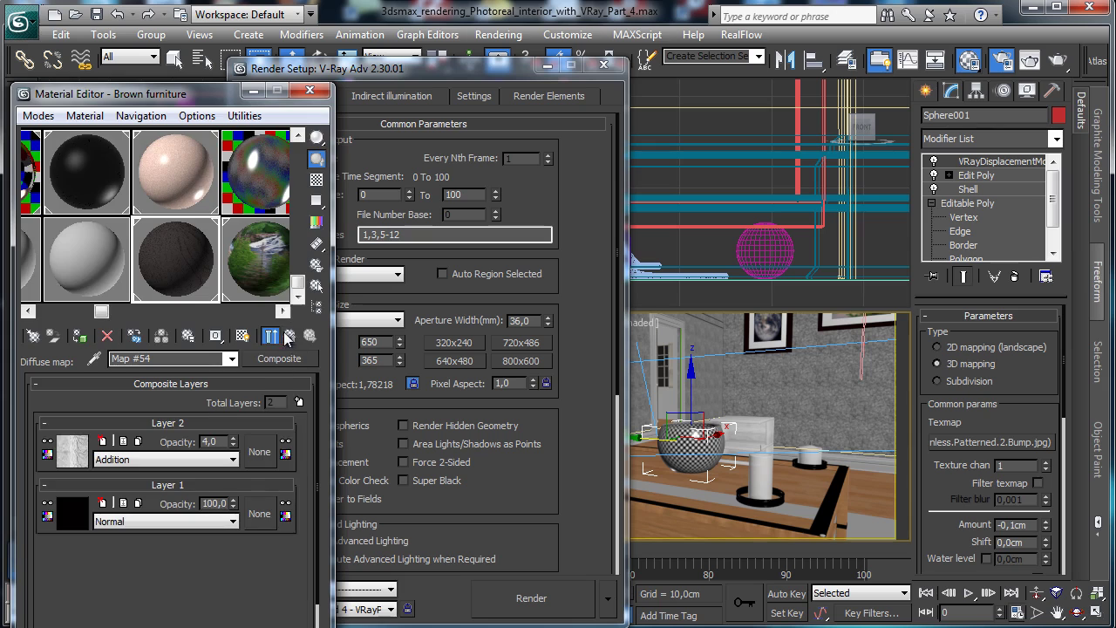
left_click(289, 337)
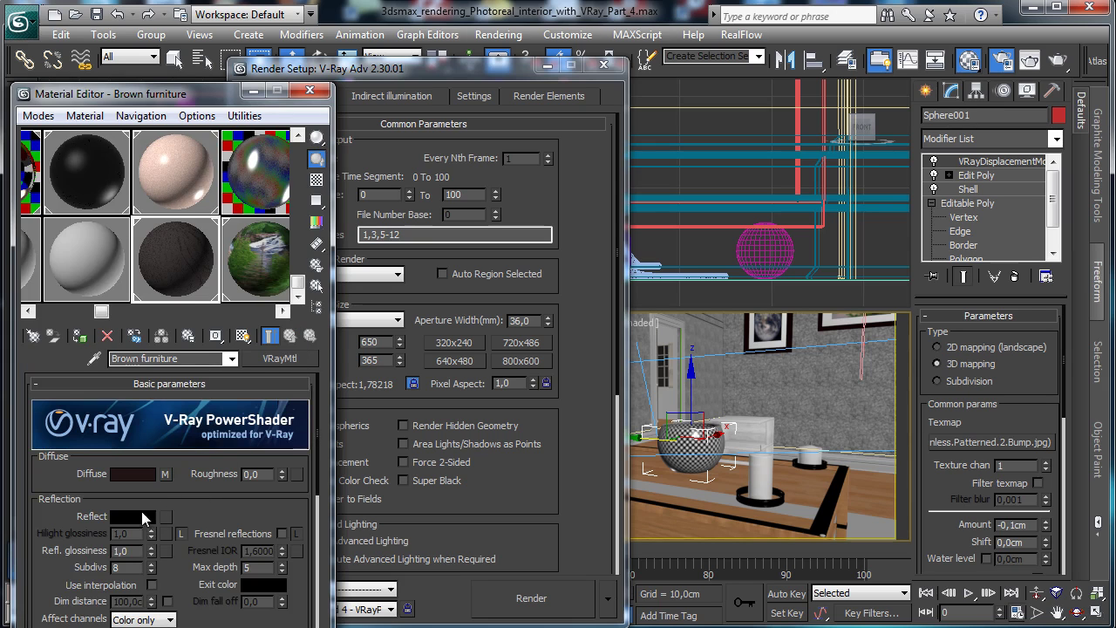
Step: Set the Reflect color to white with Fresnel reflections enabled, and show the checkered background behind the material sample
left_click(132, 516)
left_click_drag(440, 125, 439, 209)
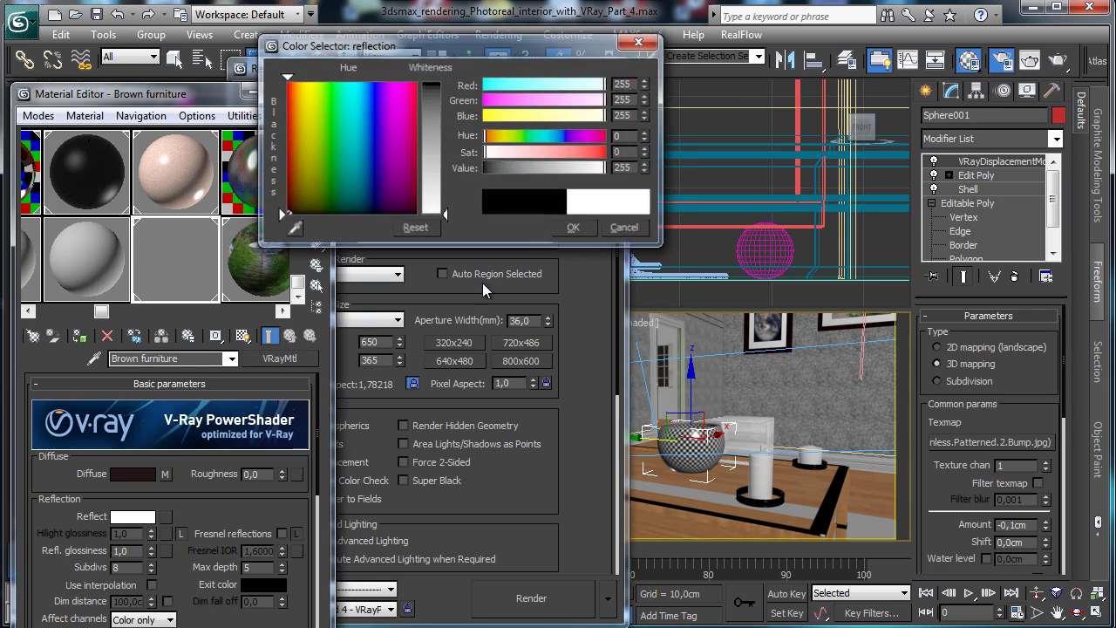
key("Return")
left_click(317, 182)
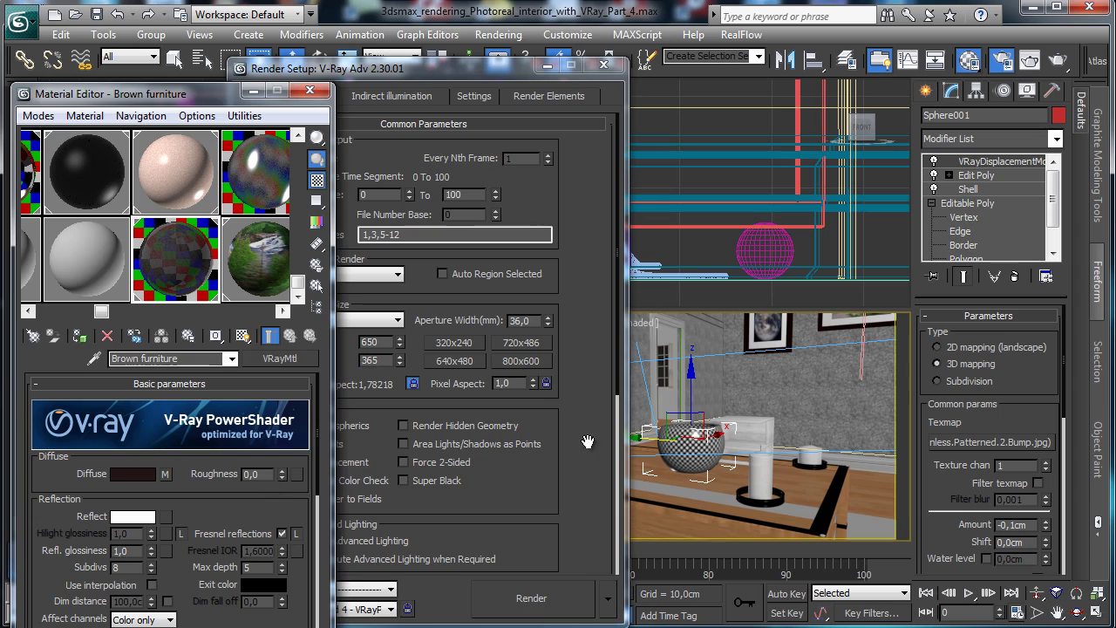
Step: Paste the maple bitmap as a copy into the Reflect map slot and wrap it in a Color Correction map, keeping it as sub-map
right_click(168, 519)
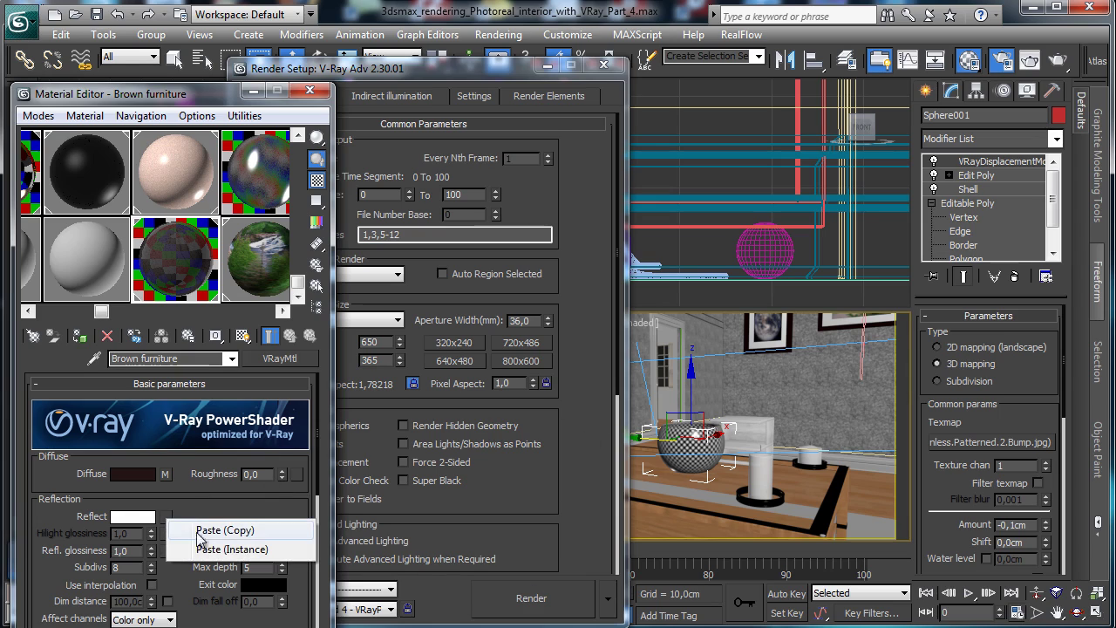
left_click(229, 532)
scroll(198, 510, "down", 2)
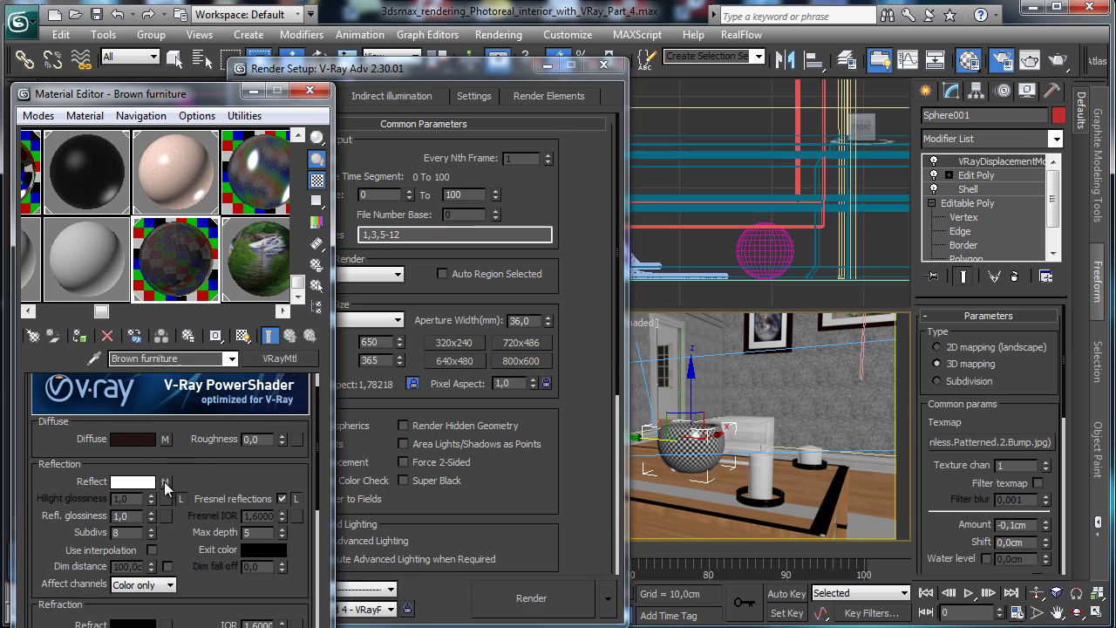
left_click(166, 482)
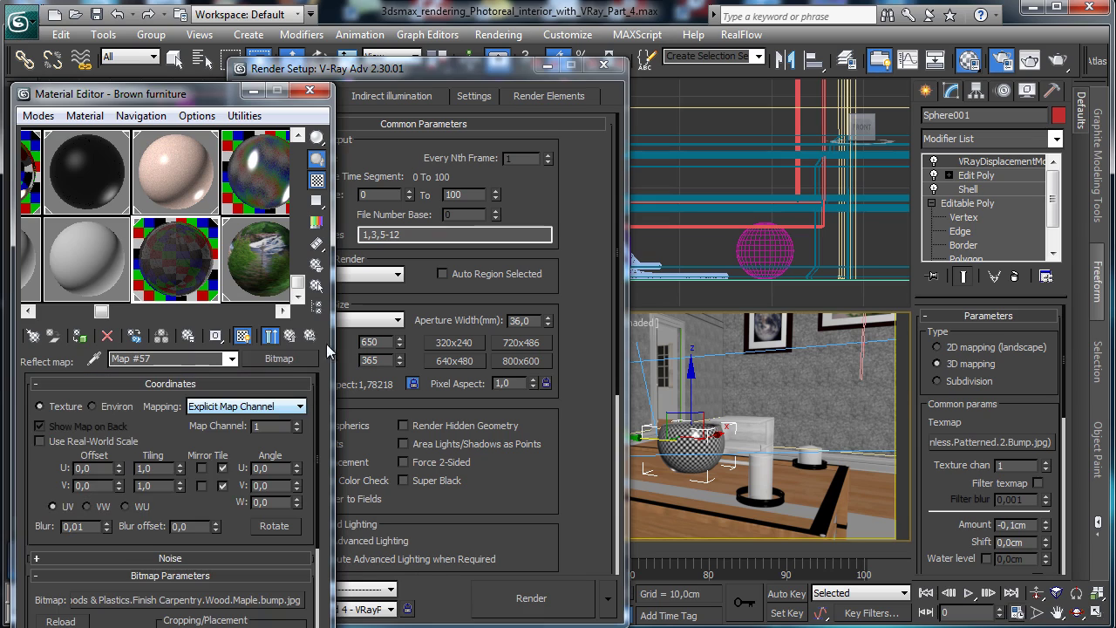
left_click(280, 360)
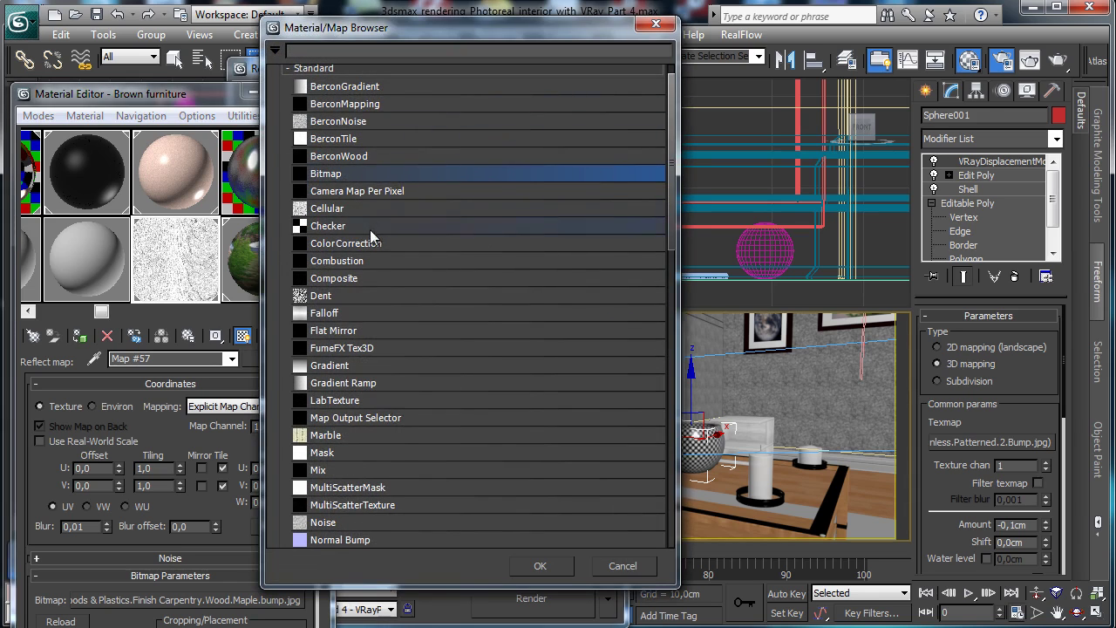
double_click(370, 229)
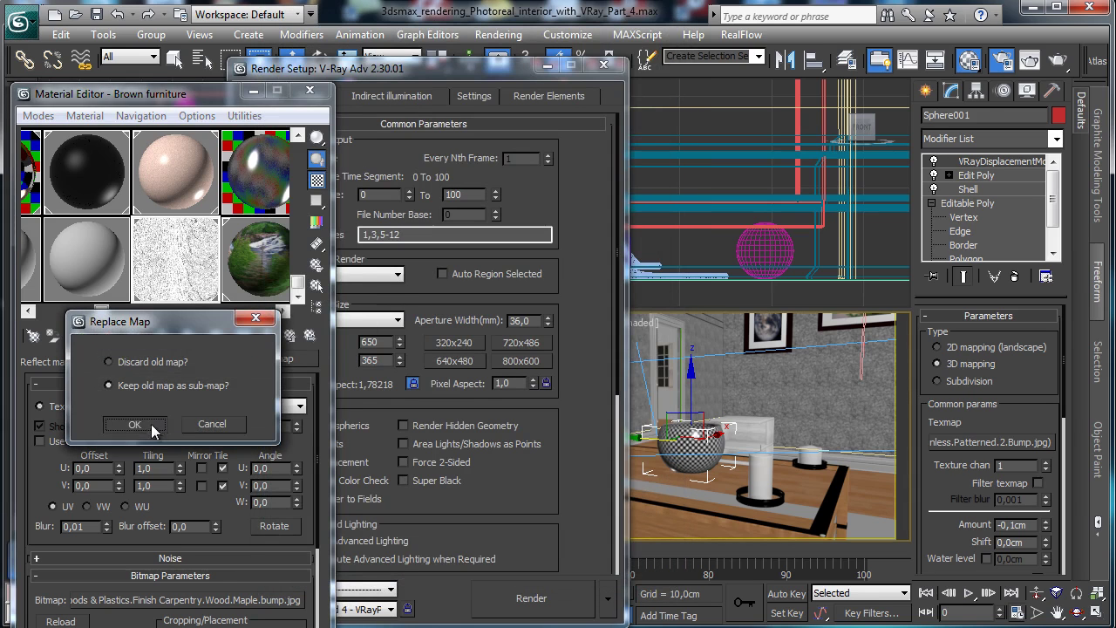
left_click(135, 424)
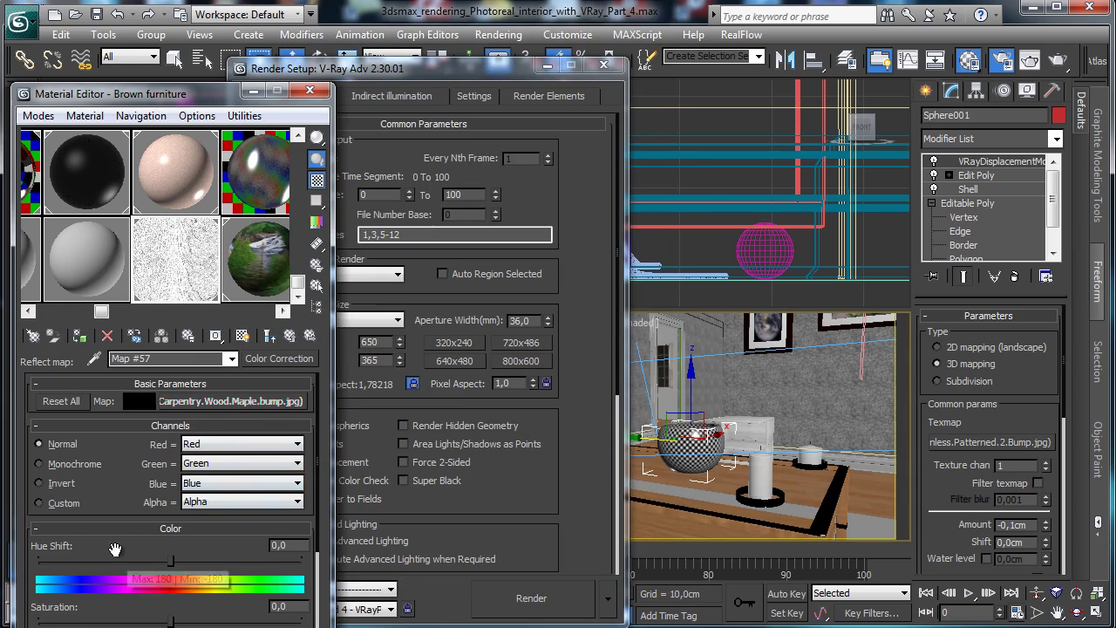
Step: Set the reflect Color Correction's Brightness to about -27,57 and re-render the region to check the furniture
scroll(166, 558, "down", 5)
left_click_drag(170, 573, 134, 575)
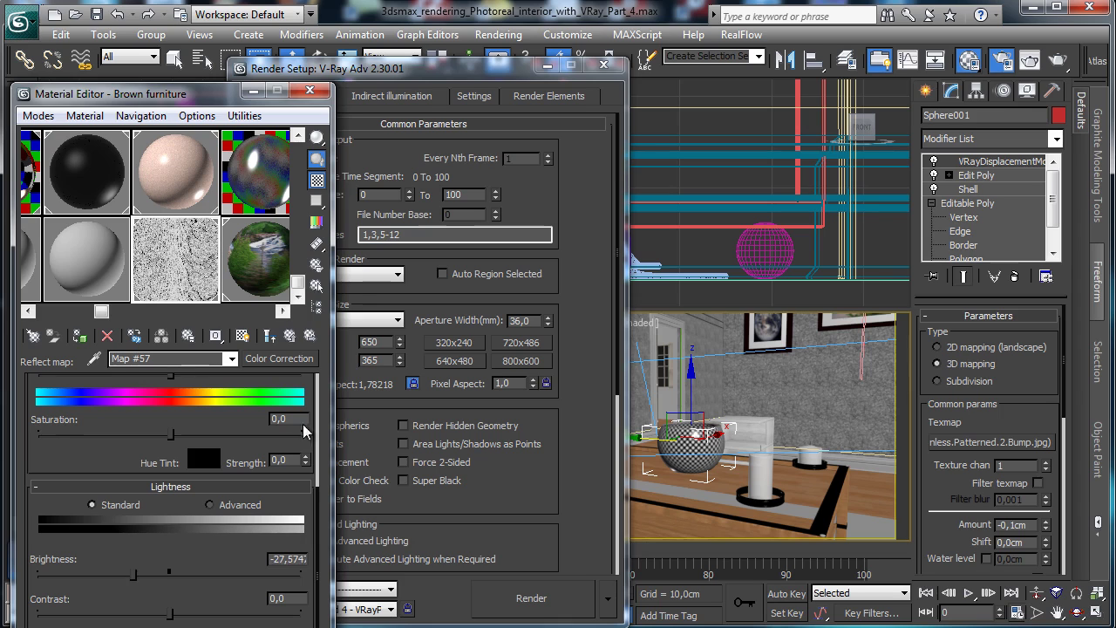
left_click(288, 337)
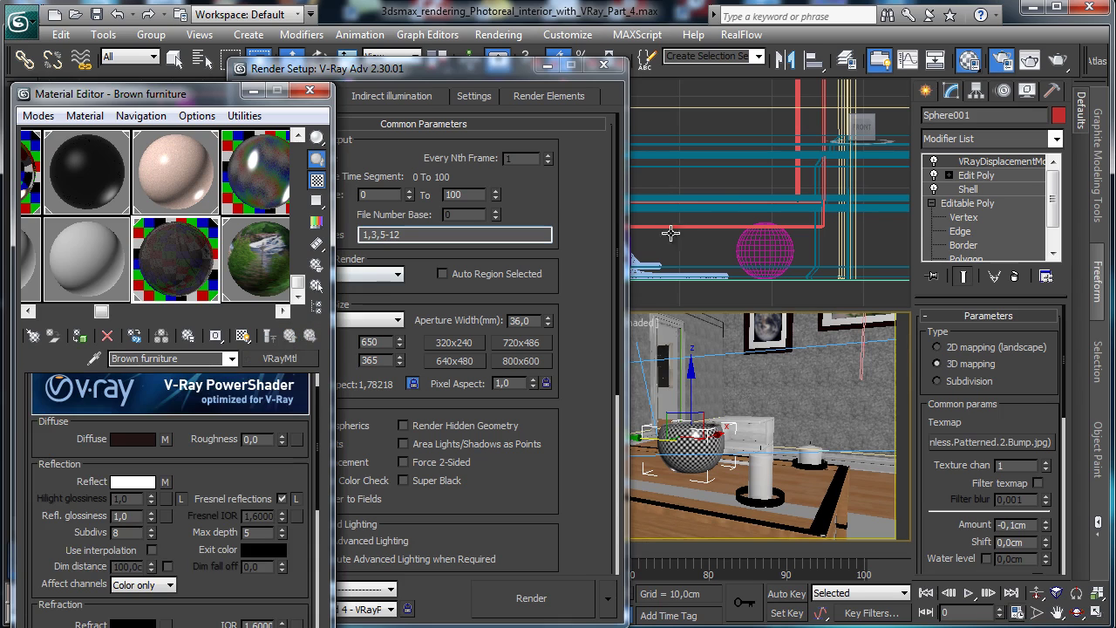
left_click(524, 598)
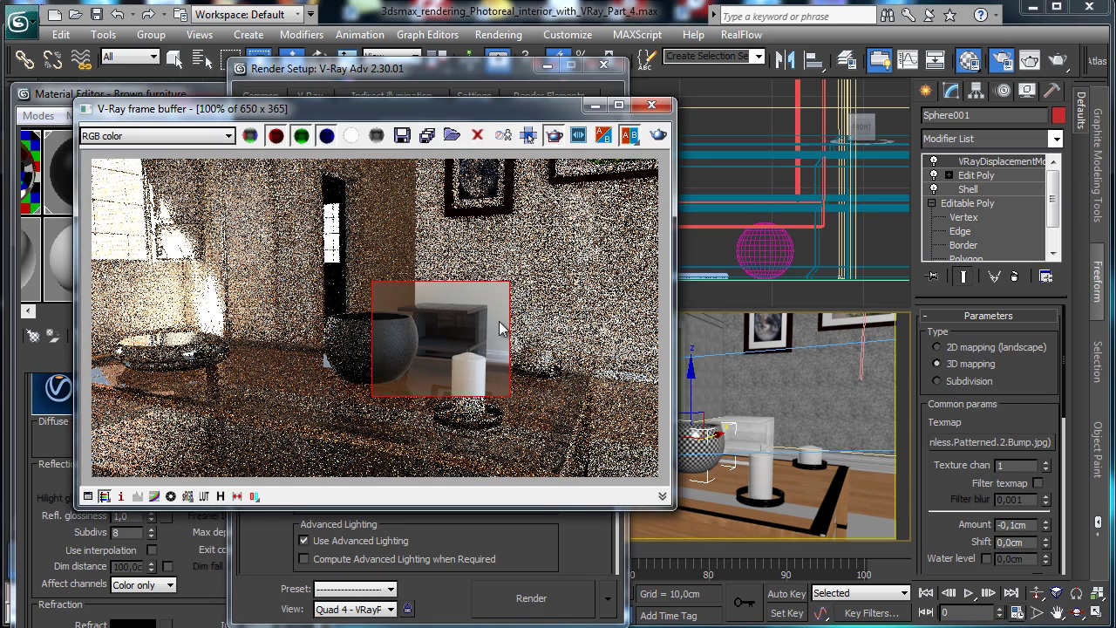
left_click_drag(401, 99, 648, 75)
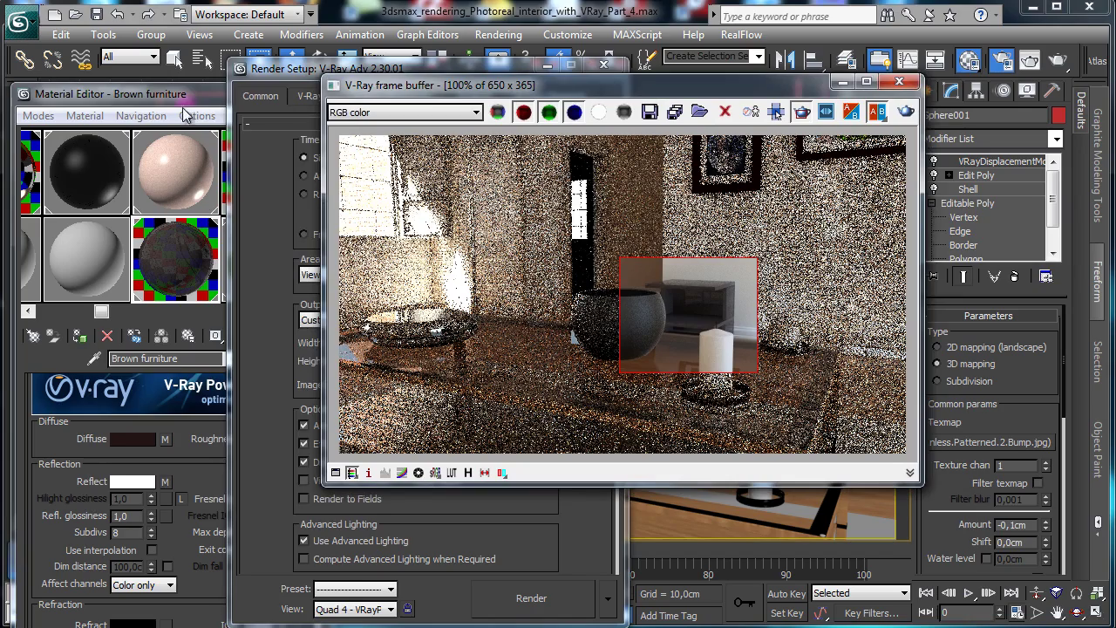
Step: Duplicate the Reflect slot's Color Correction map into the Refl. glossiness slot
left_click(236, 284)
left_click_drag(165, 491, 165, 516)
left_click(134, 434)
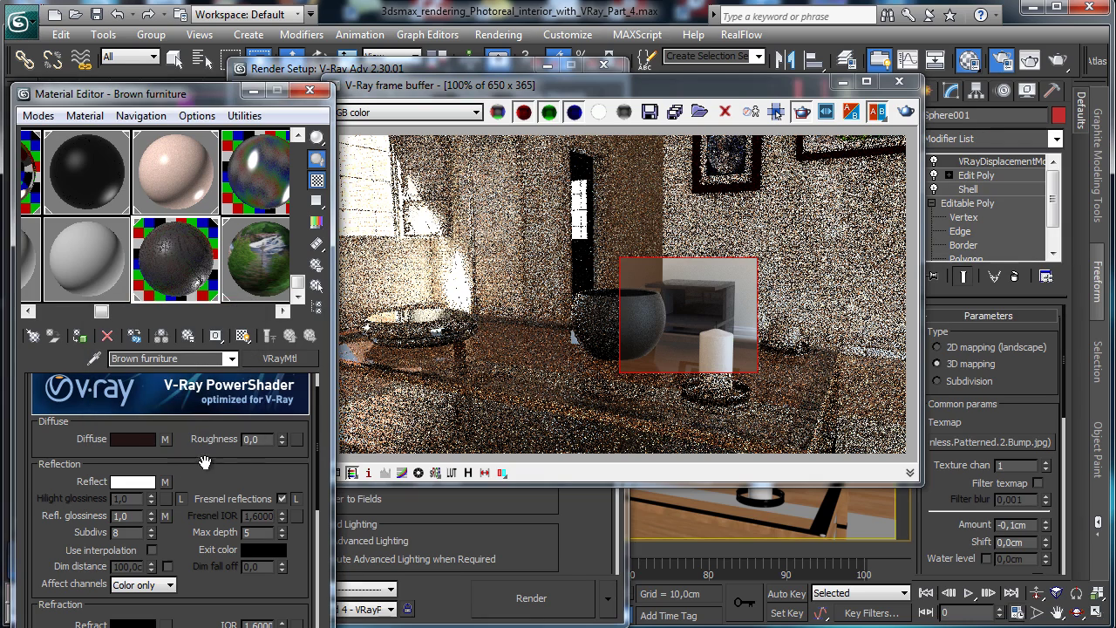
Step: Raise the Brightness of the Refl. glossiness Color Correction to about 30,9 and re-render the region
left_click(166, 516)
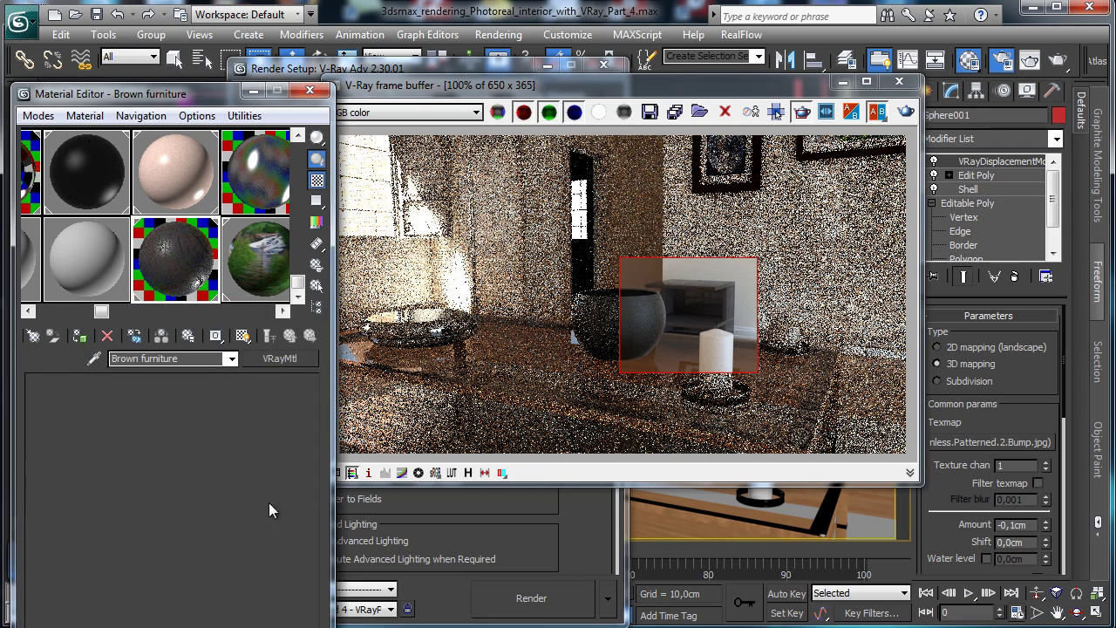
left_click_drag(122, 538, 121, 394)
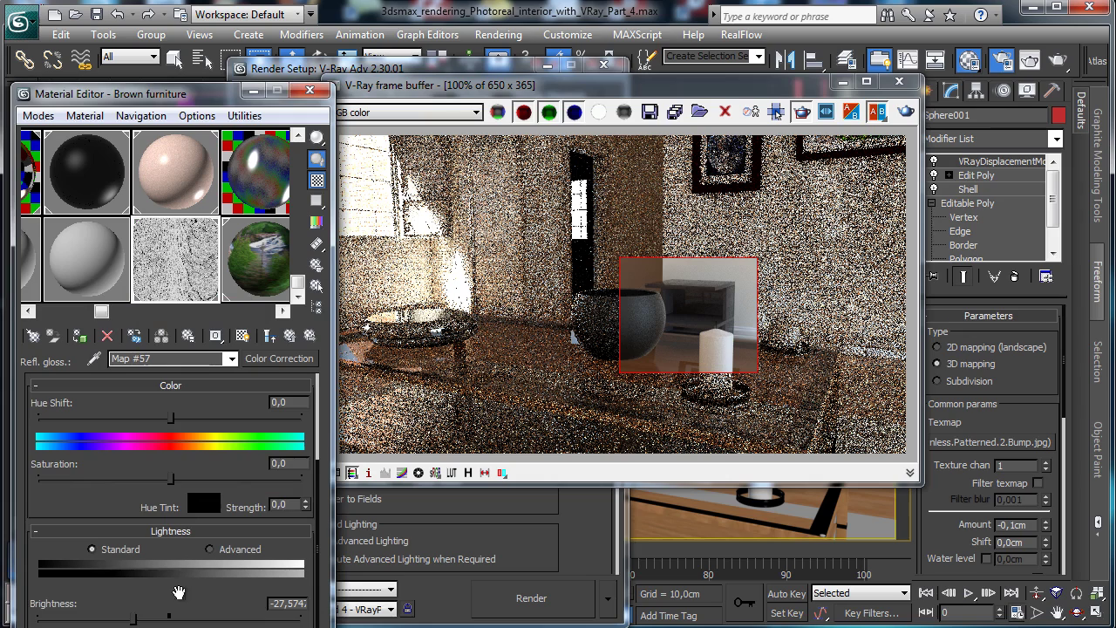
left_click_drag(172, 619, 167, 619)
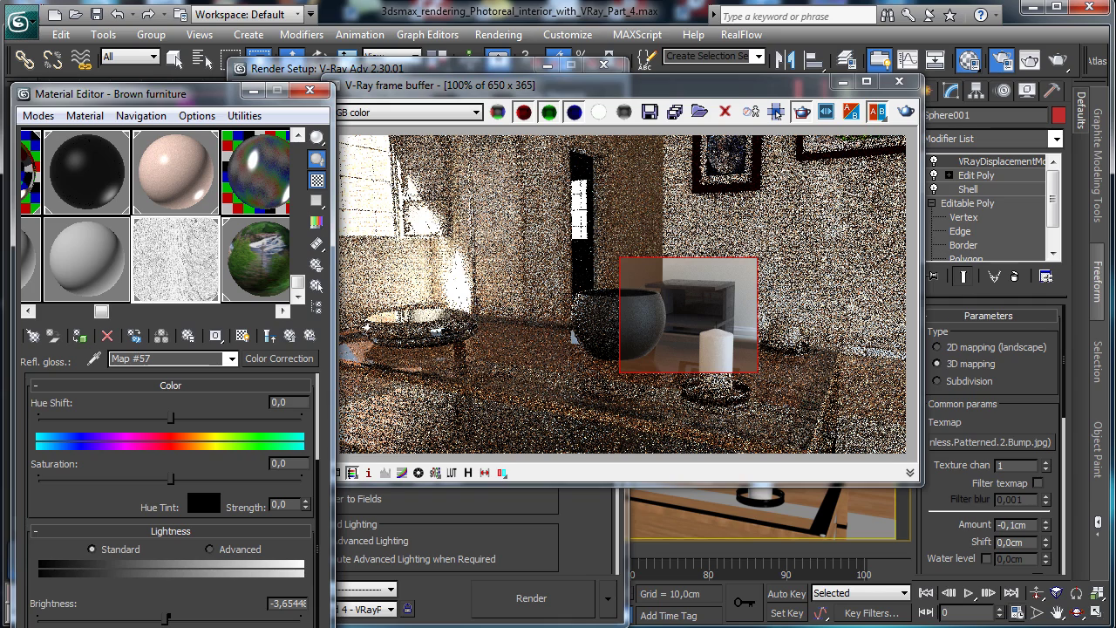
left_click_drag(167, 619, 209, 602)
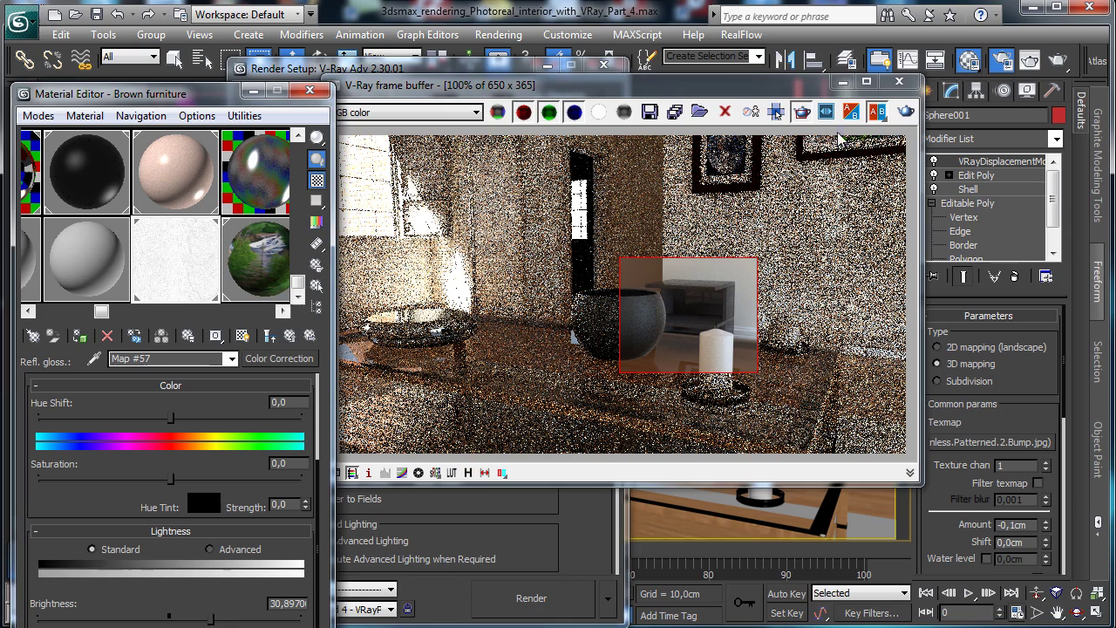
left_click(890, 126)
left_click(906, 111)
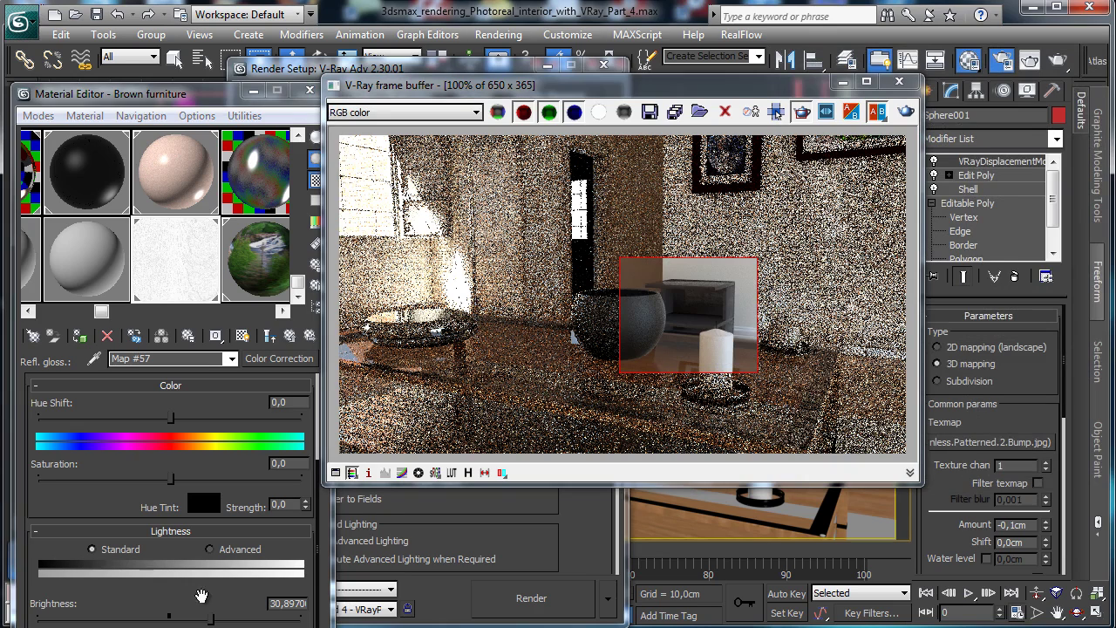
Step: Reduce the glossiness map's Brightness to about 20,27 and further to about 17,61, re-rendering the region after each change
left_click_drag(204, 623, 192, 623)
left_click(907, 111)
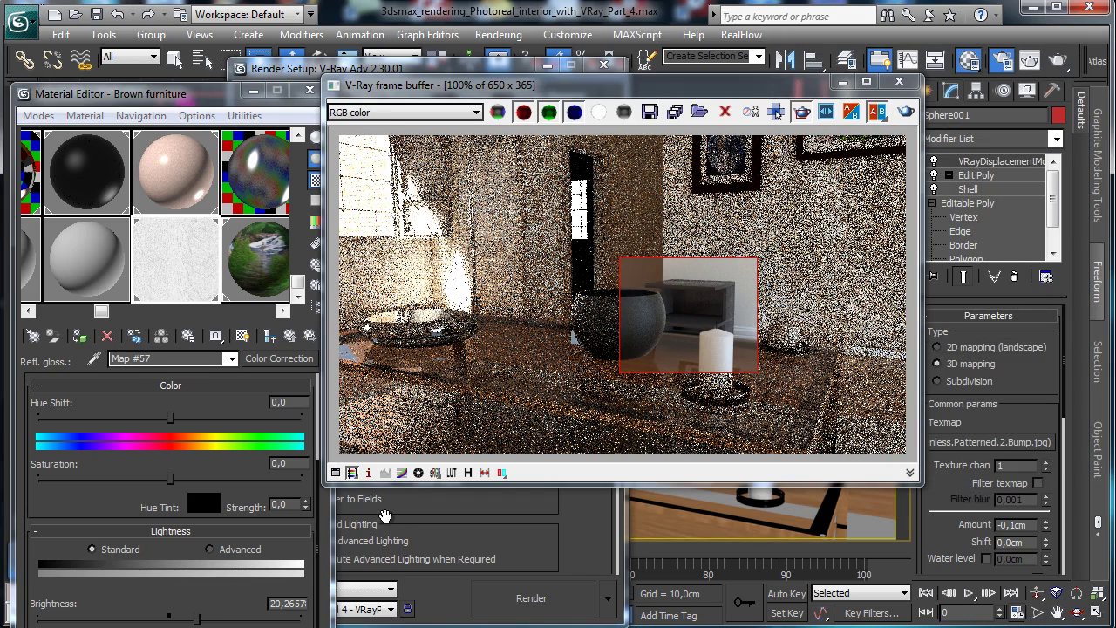
left_click(189, 622)
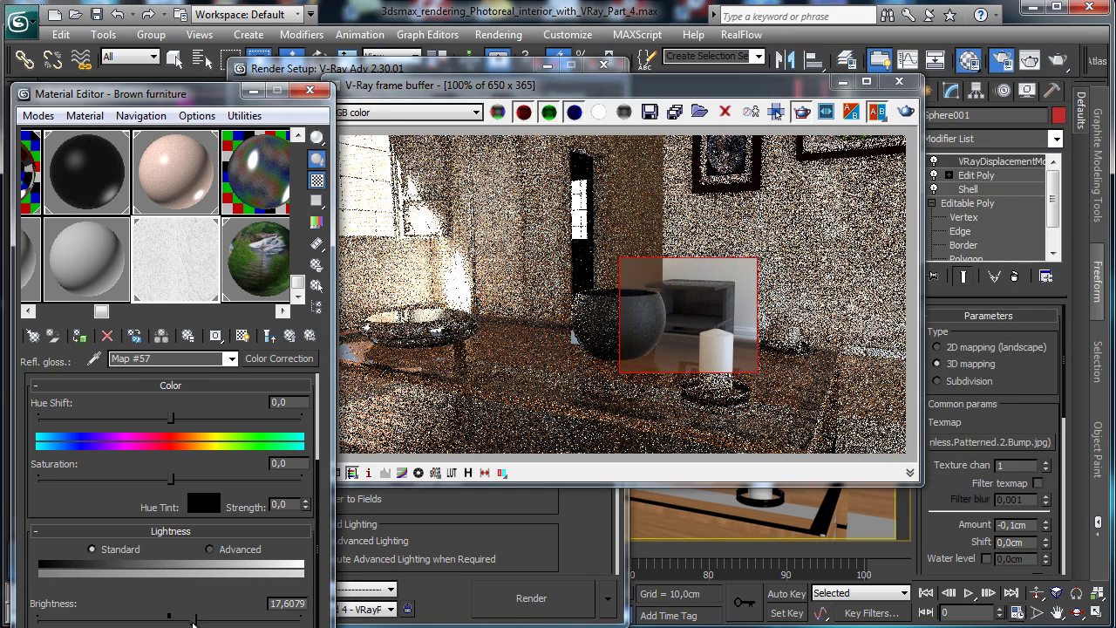
left_click(802, 112)
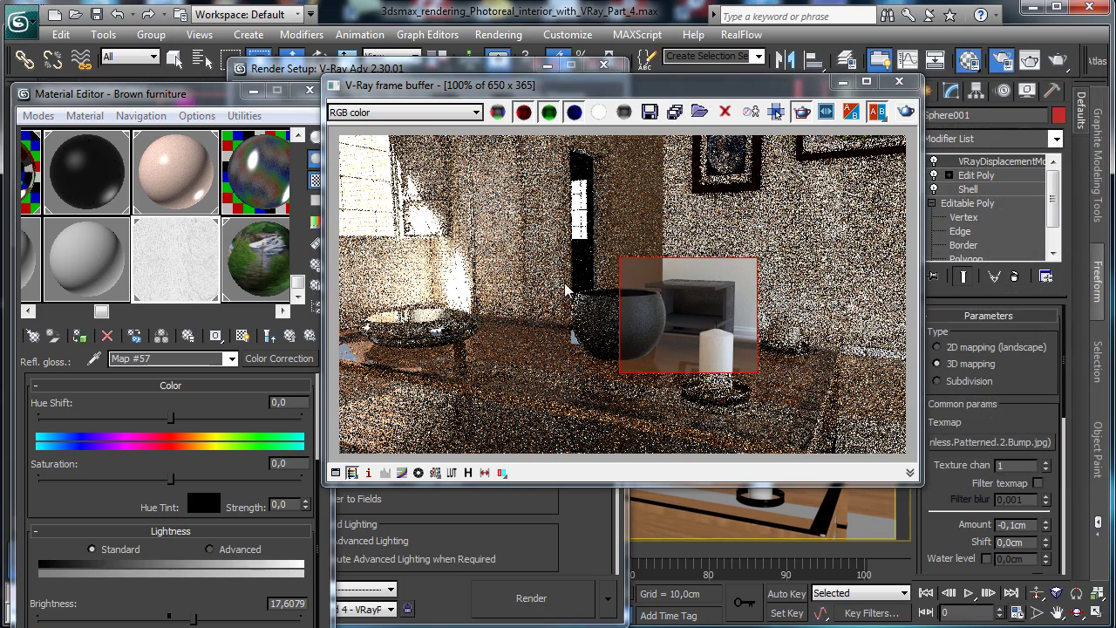
Step: Copy the Reflect slot's Color Correction map into the Brown furniture material's Bump slot and set the bump amount to 10
left_click(290, 340)
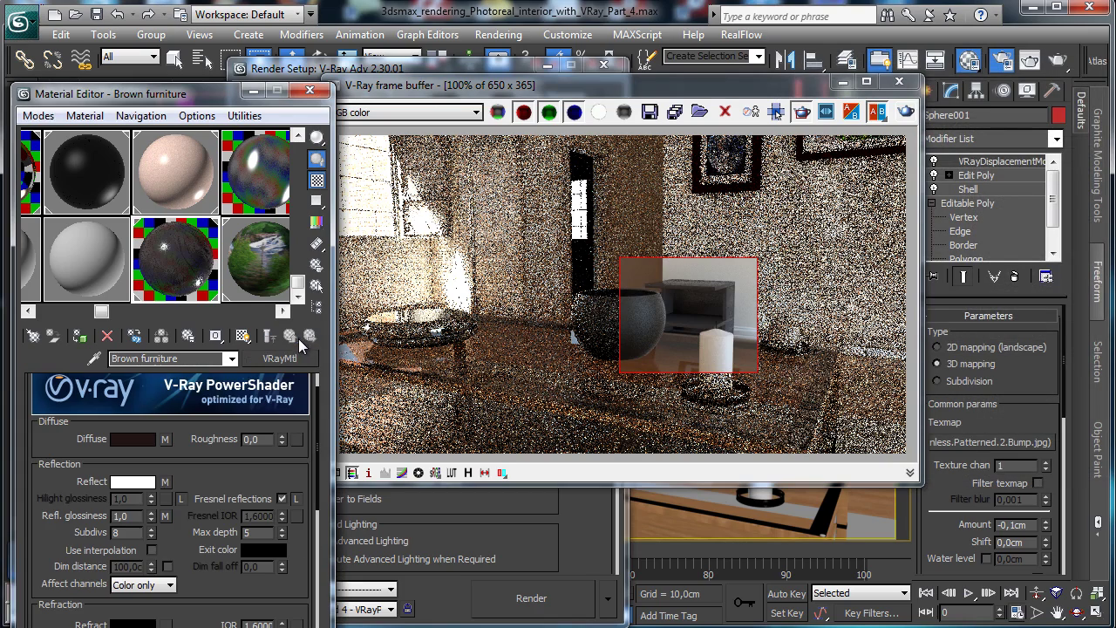
right_click(168, 486)
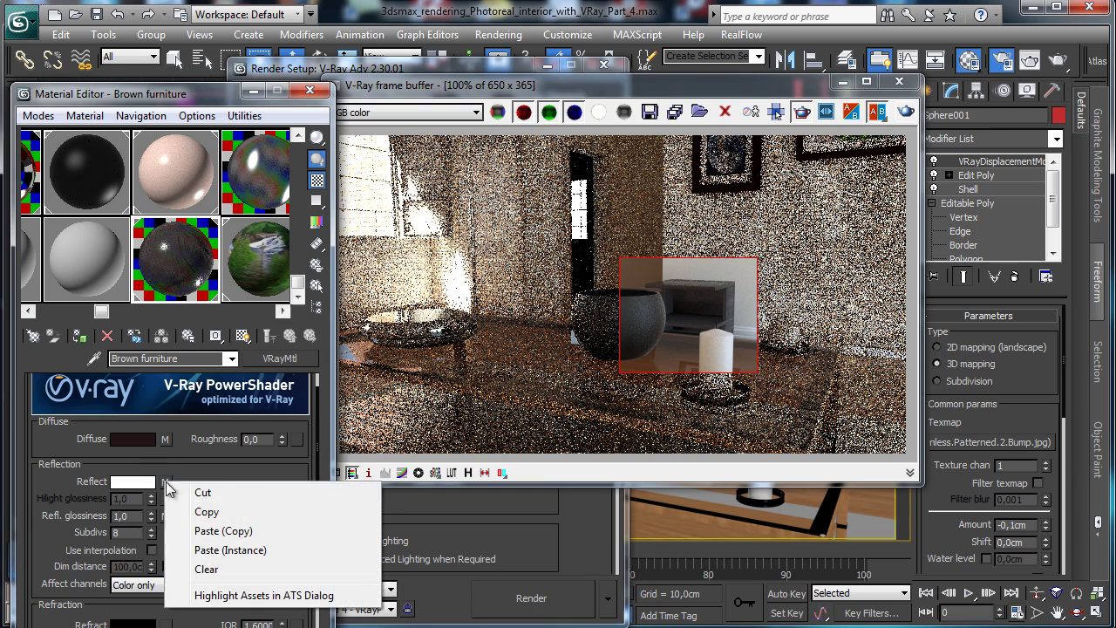
left_click(210, 513)
scroll(116, 416, "down", 8)
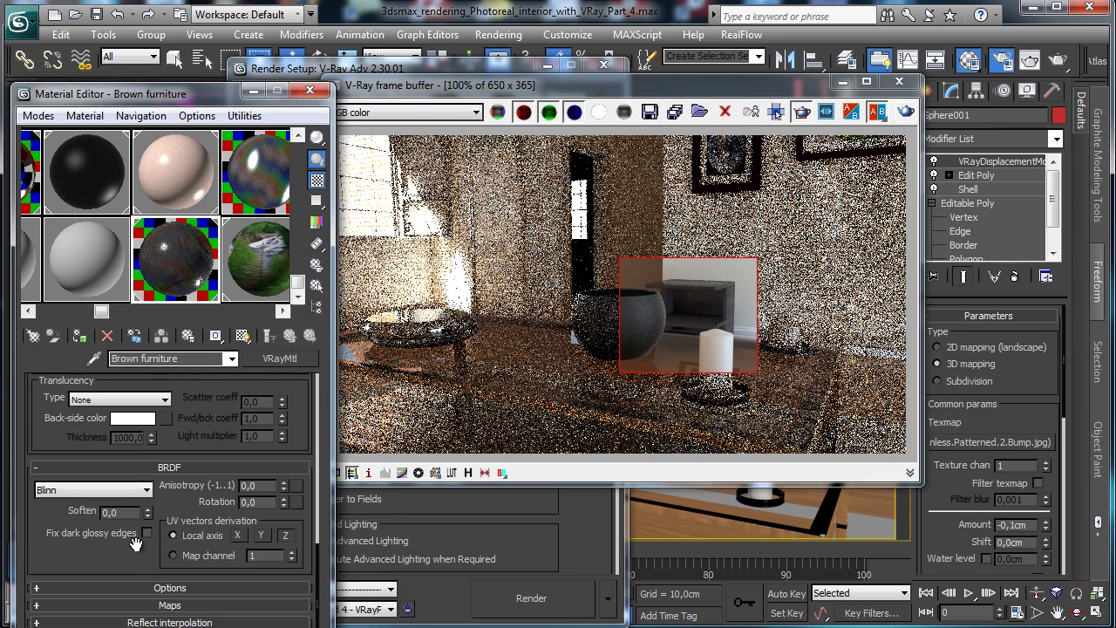
left_click(161, 607)
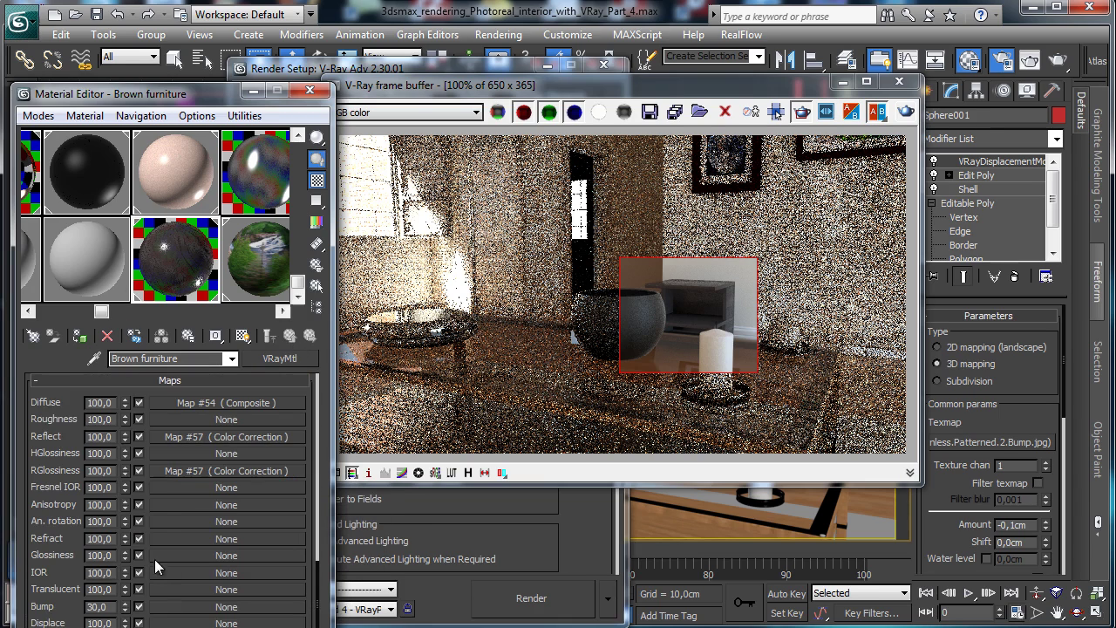
left_click(161, 608)
left_click(630, 563)
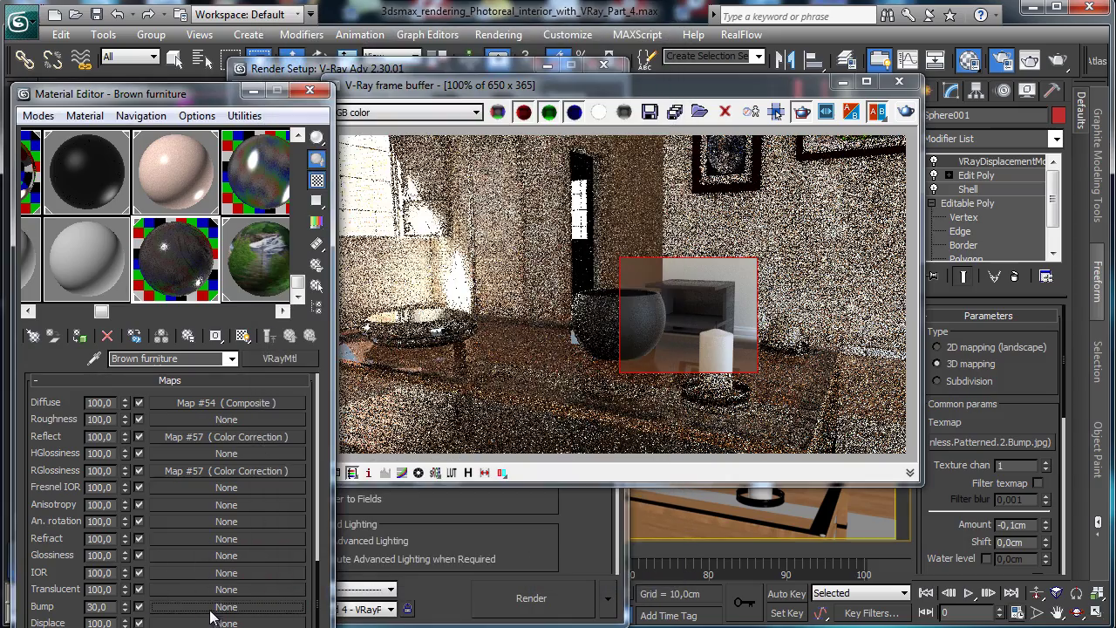
right_click(212, 616)
left_click(262, 622)
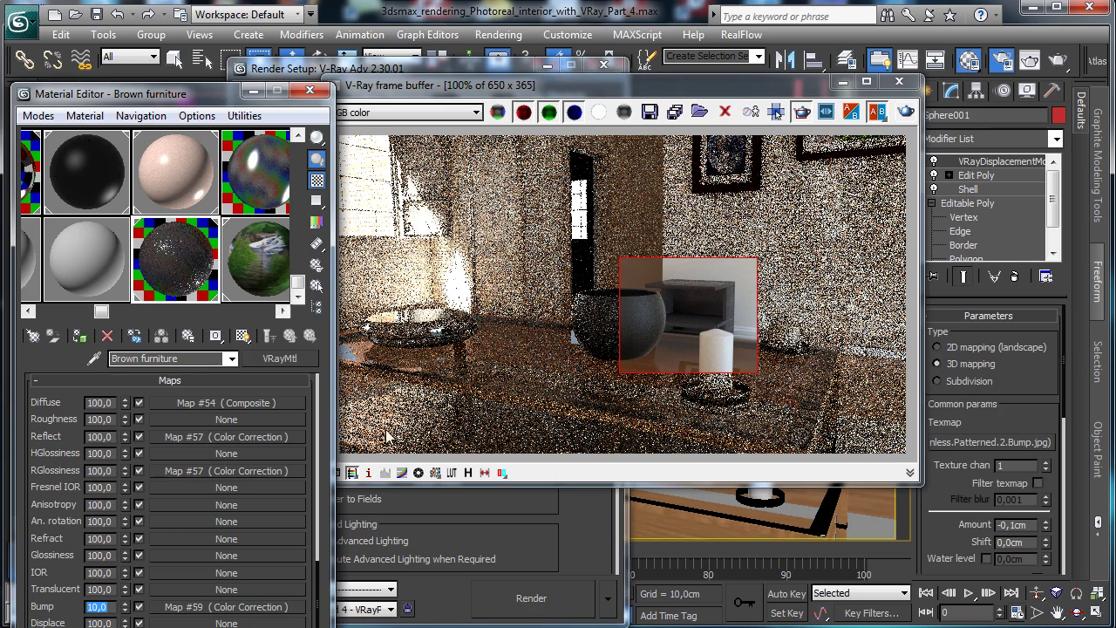
Step: Lower the Blur of the Maple wood bitmap inside the Bump slot's Color Correction and return to the parent material
left_click(218, 606)
left_click(251, 397)
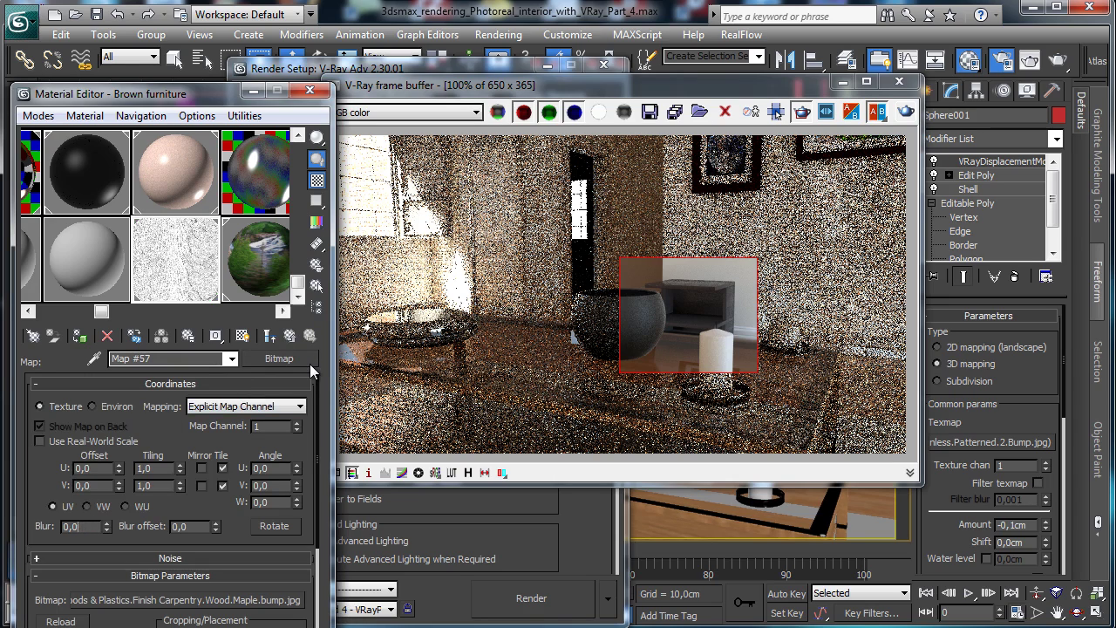
type("0,3")
key("Return")
left_click(270, 336)
left_click(269, 337)
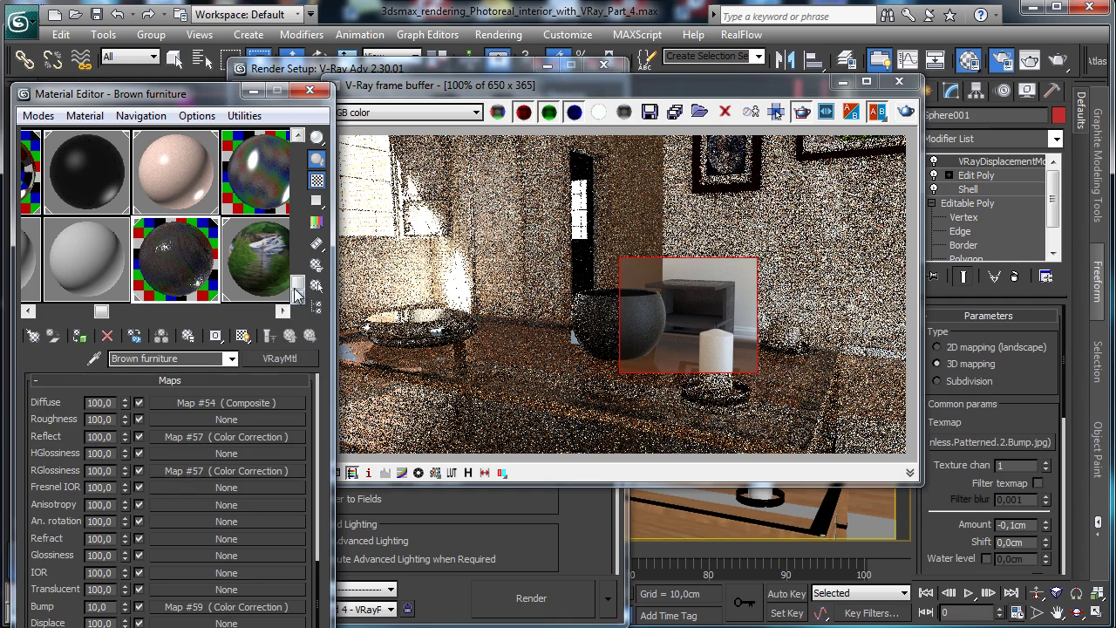
Step: Re-render the region to check the bumped furniture, and put away the material and render windows
left_click(309, 90)
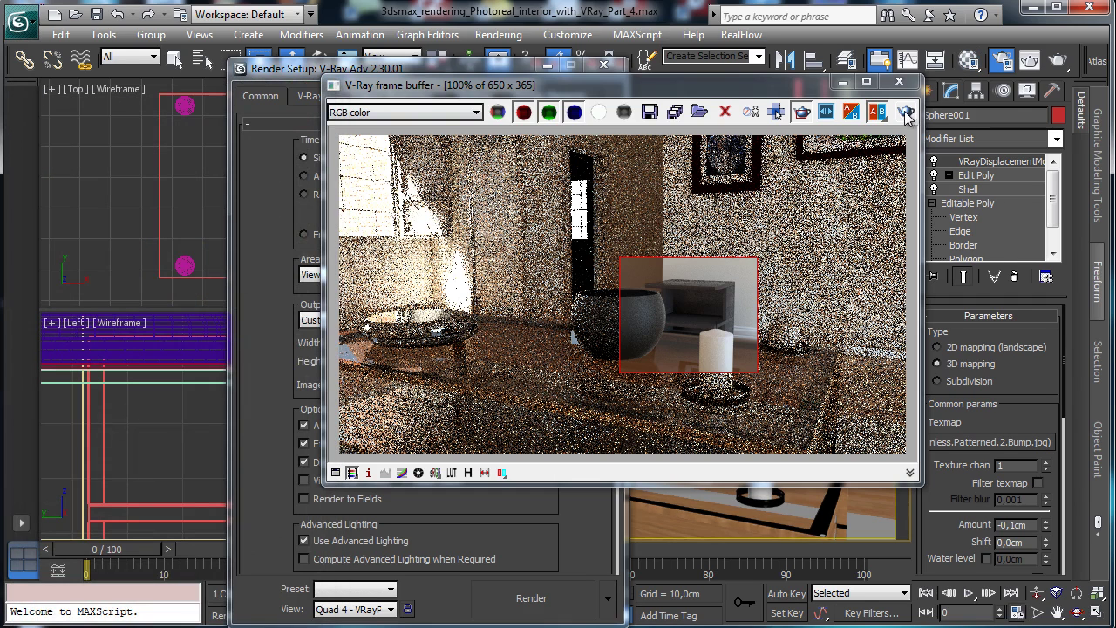
left_click(906, 113)
left_click(843, 82)
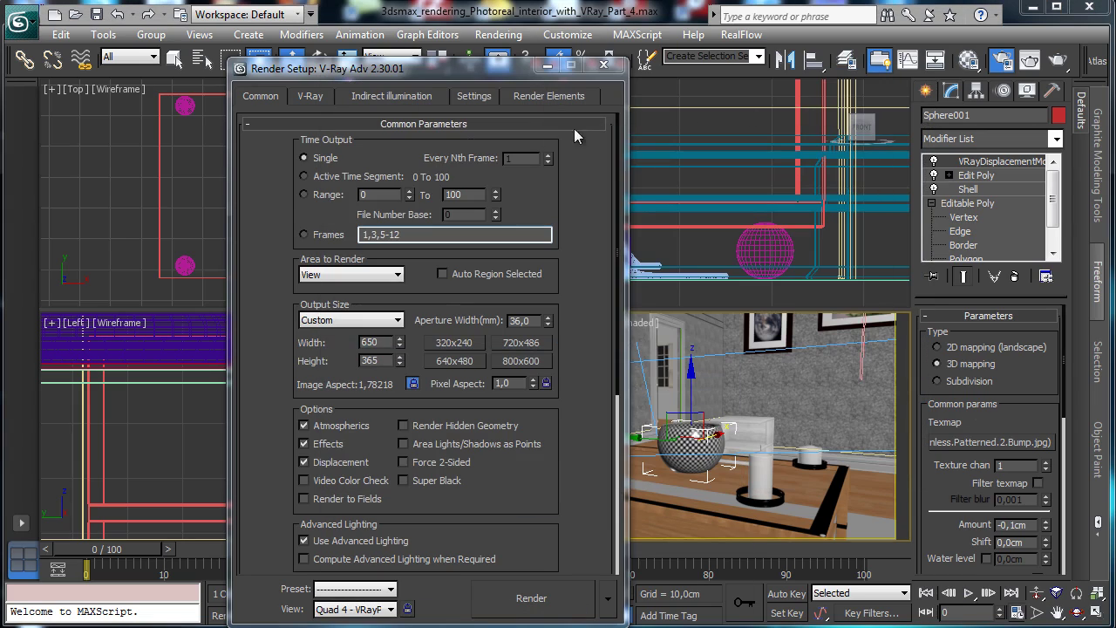
left_click(550, 66)
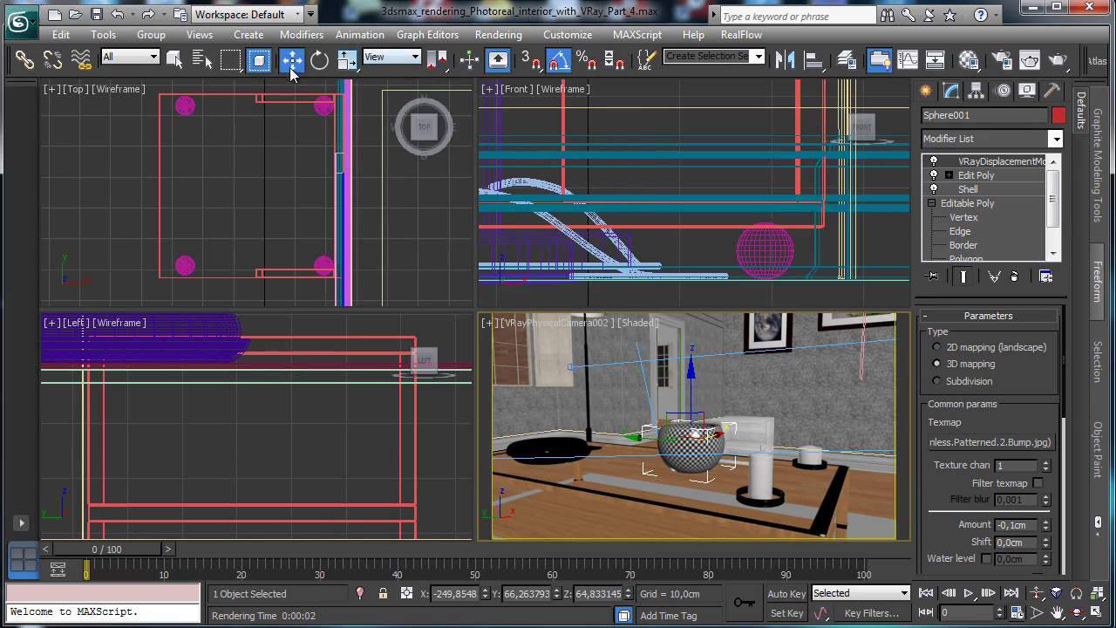
Step: Group the 13 objects of the small furniture unit, leaving out the wall picture, under the name "Little furniture browm"
left_click(174, 58)
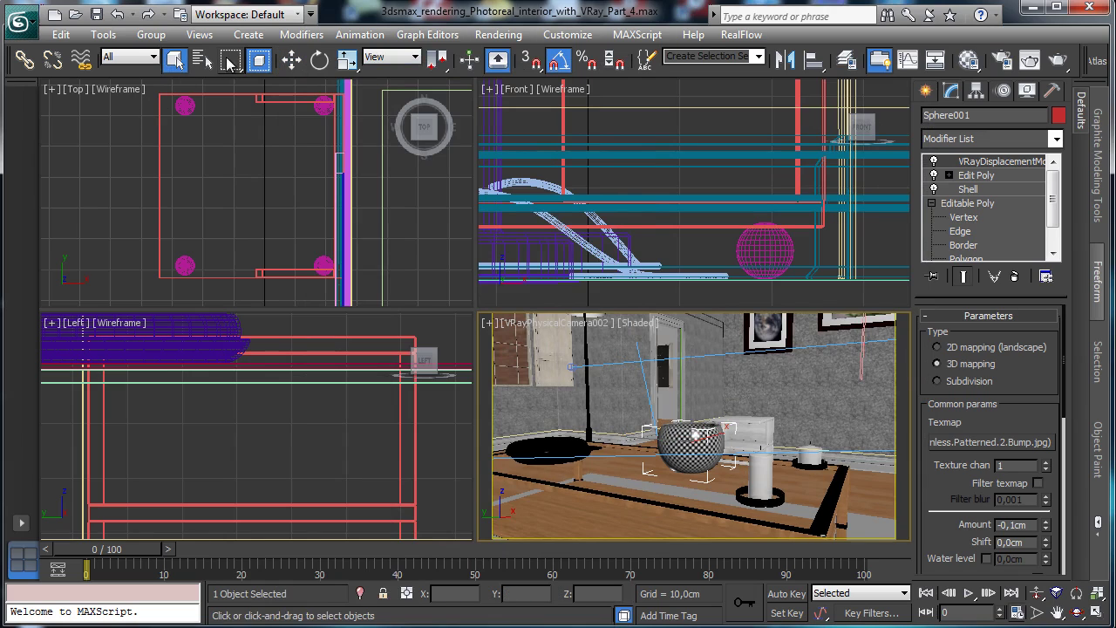
left_click_drag(154, 85, 346, 288)
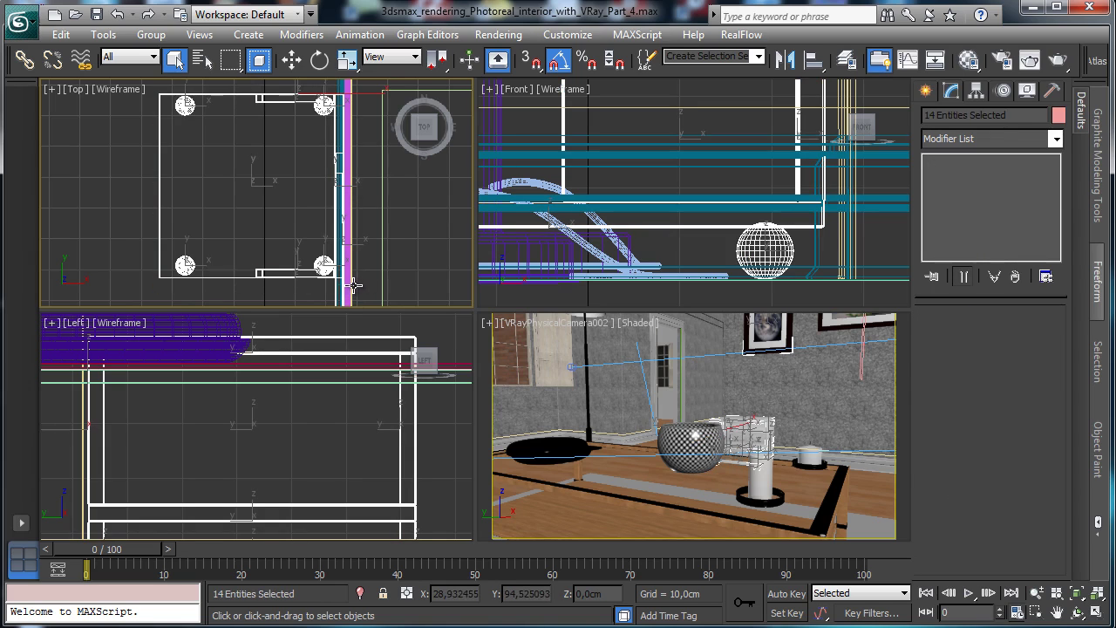
right_click(776, 332)
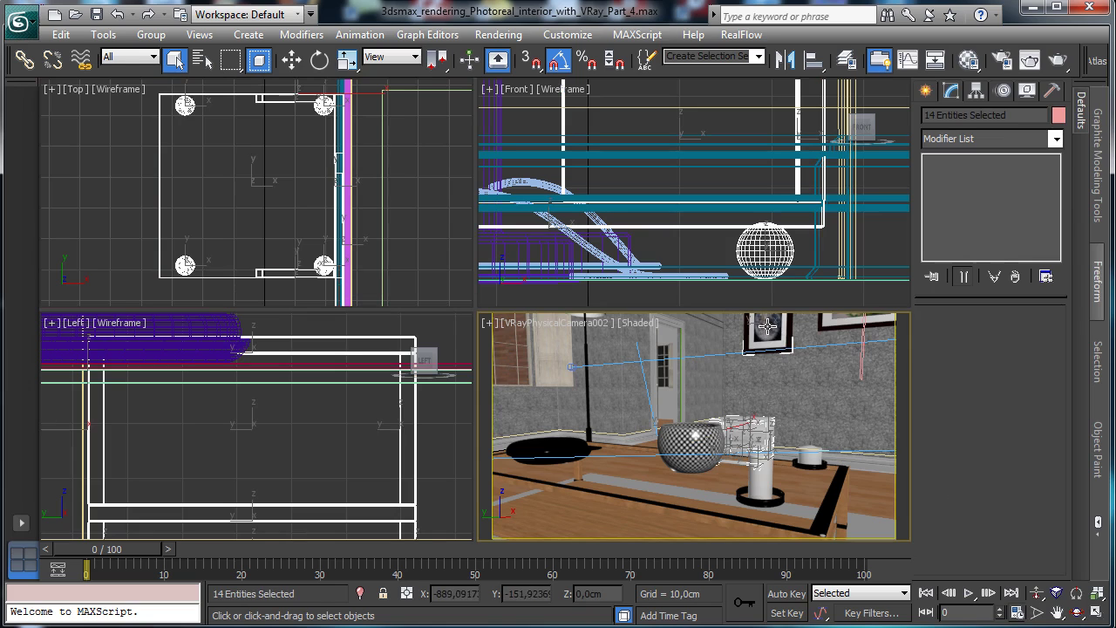
left_click(767, 326, "alt")
left_click(291, 59)
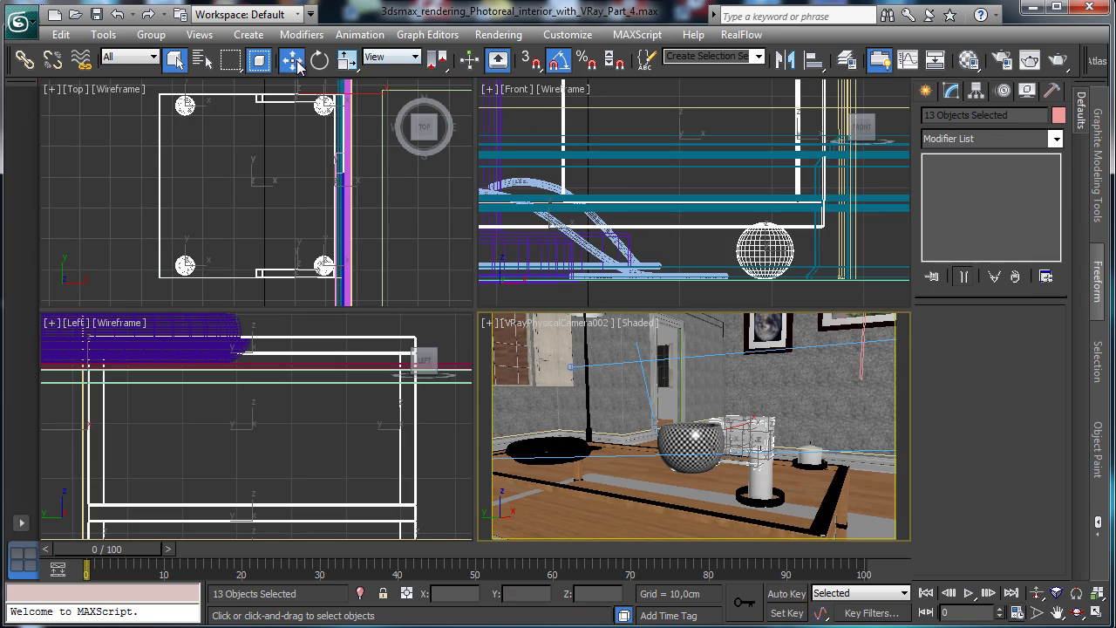
left_click_drag(707, 425, 732, 438)
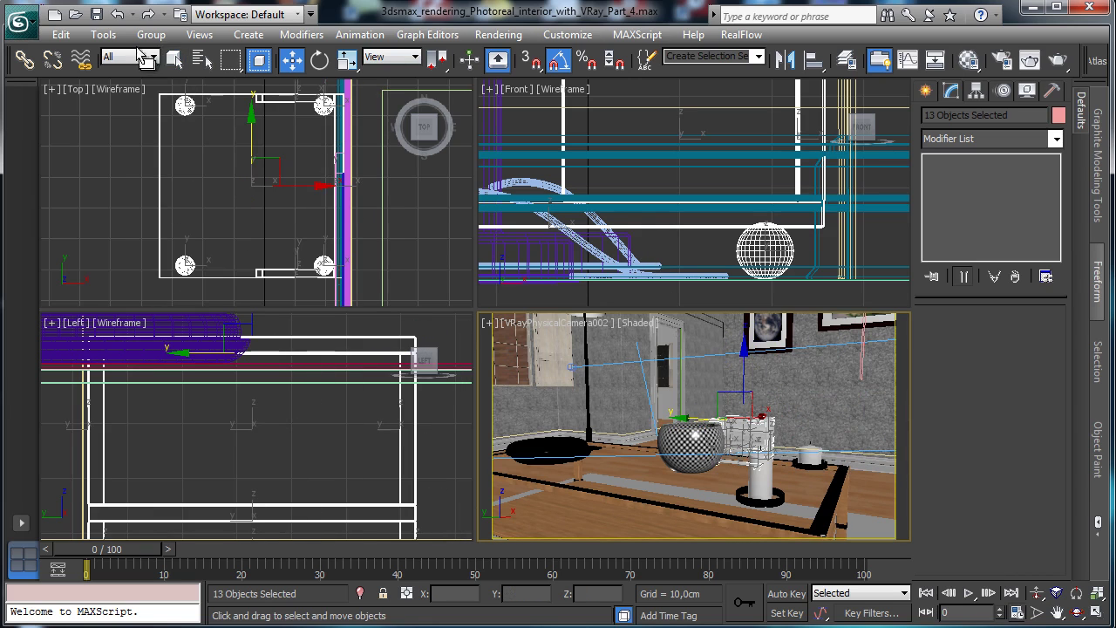
left_click(151, 34)
left_click(174, 54)
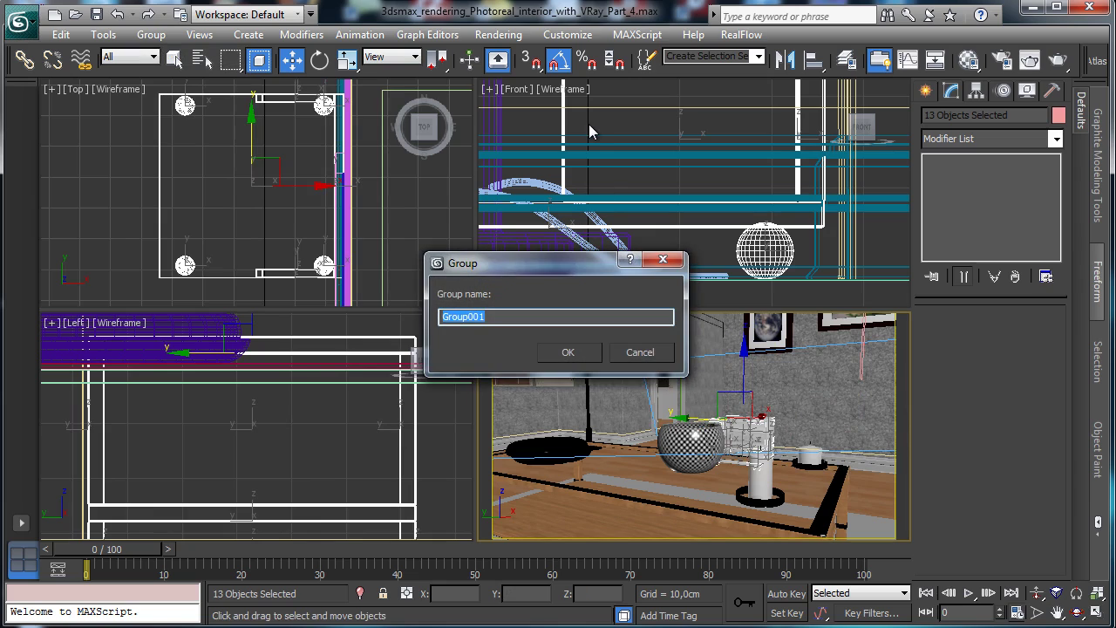
type("Little furniture browm")
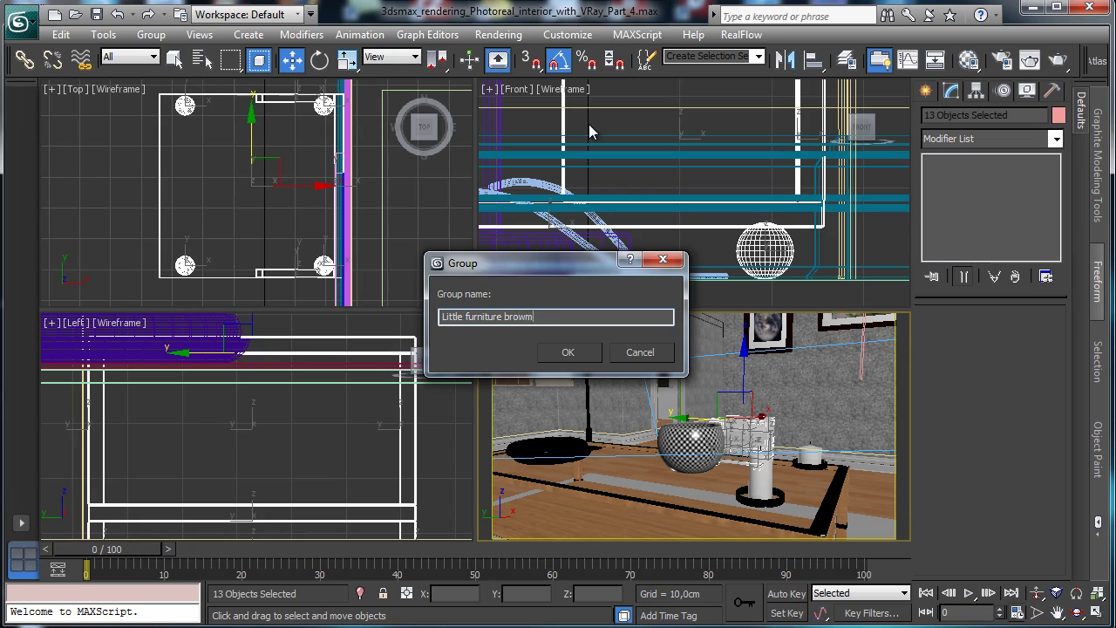
key("Return")
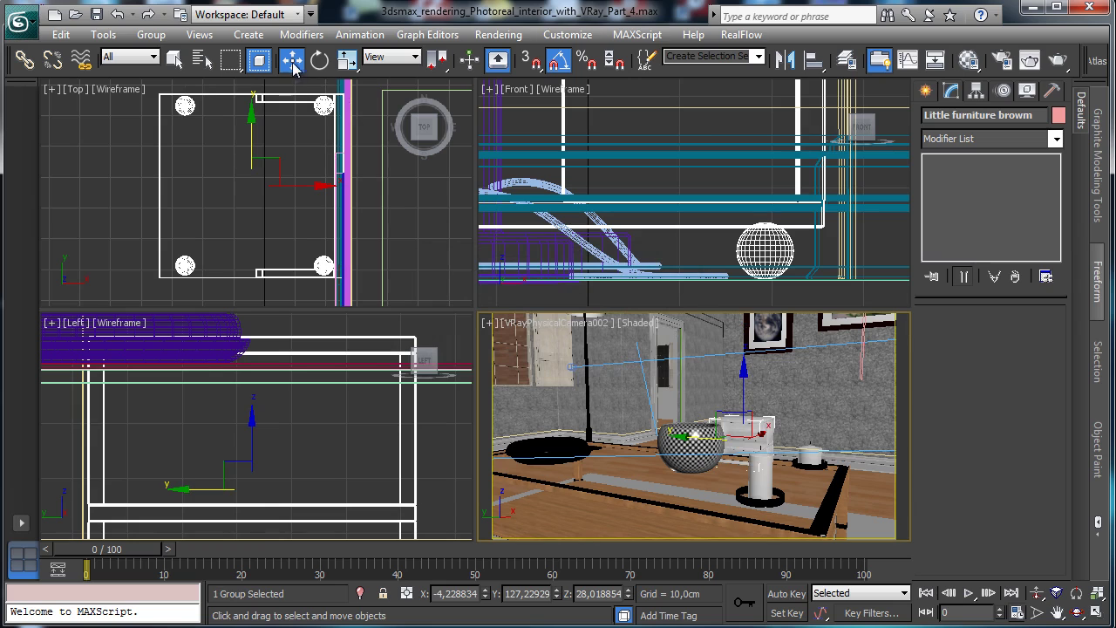
Step: Clone the furniture group as one instance and move it to about Y -155,36 near the floor lamp, as seen from the other camera
left_click_drag(724, 434, 872, 467, "shift")
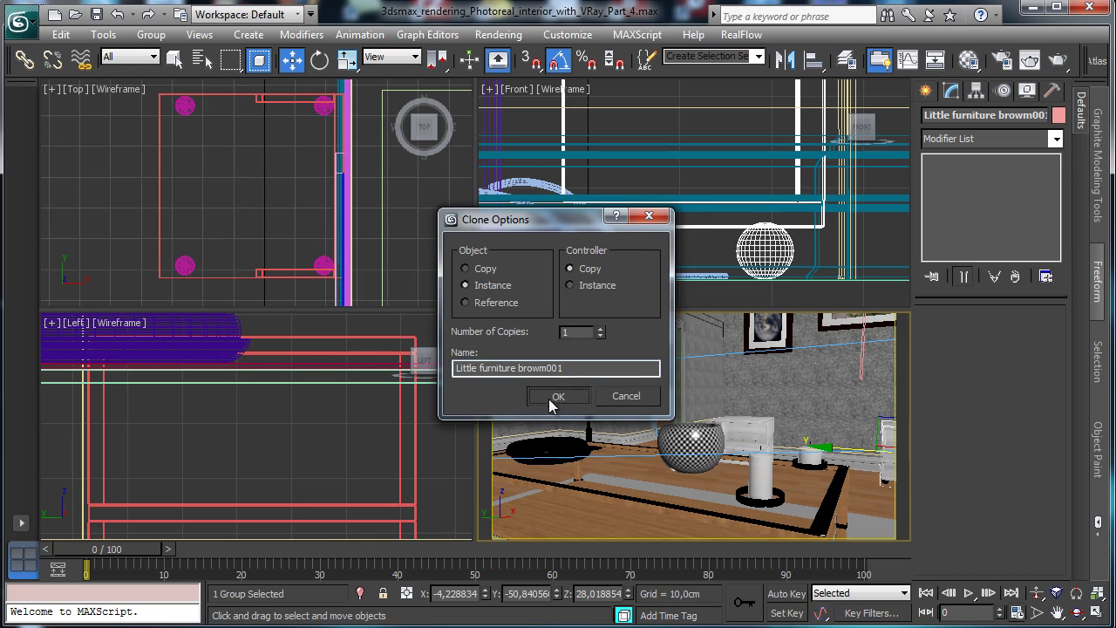
left_click(552, 397)
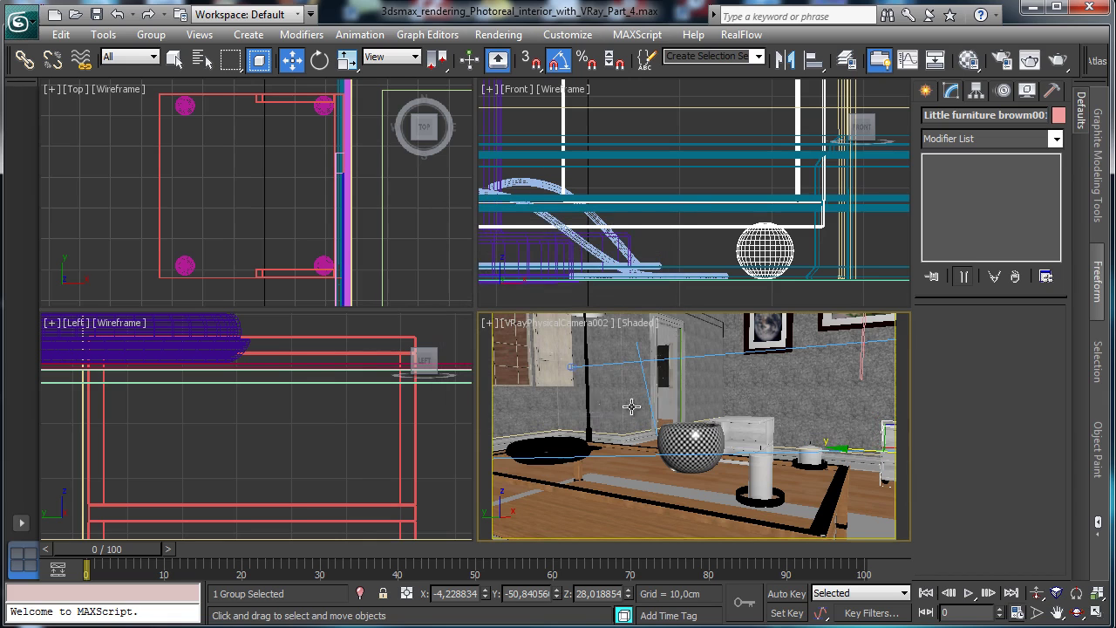
left_click(556, 328)
mouse_move(655, 357)
left_click(829, 379)
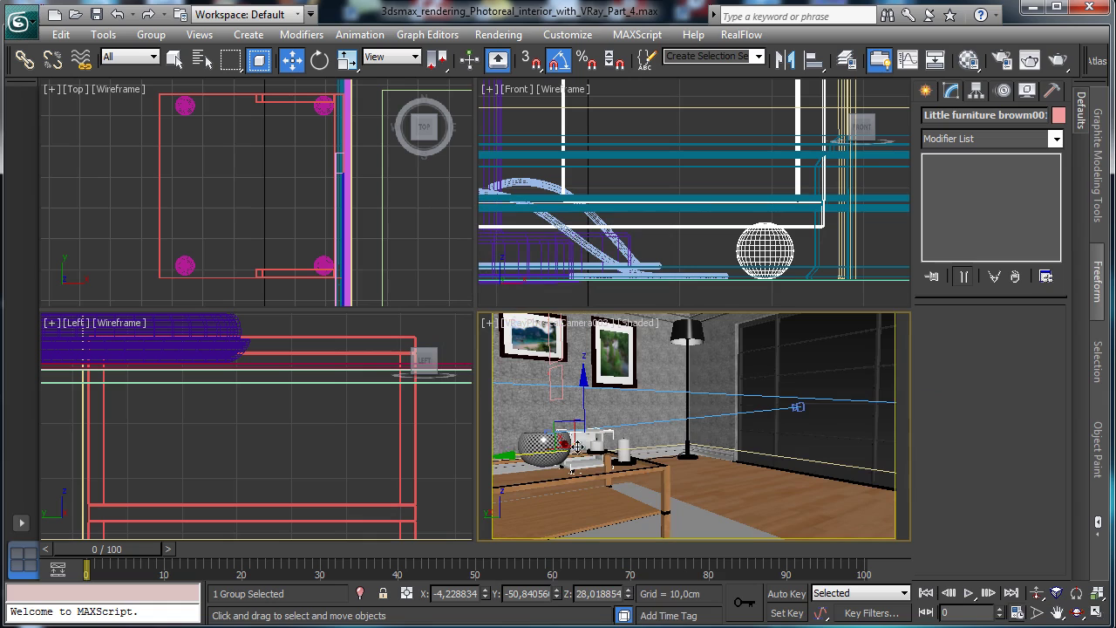
left_click_drag(577, 446, 604, 439)
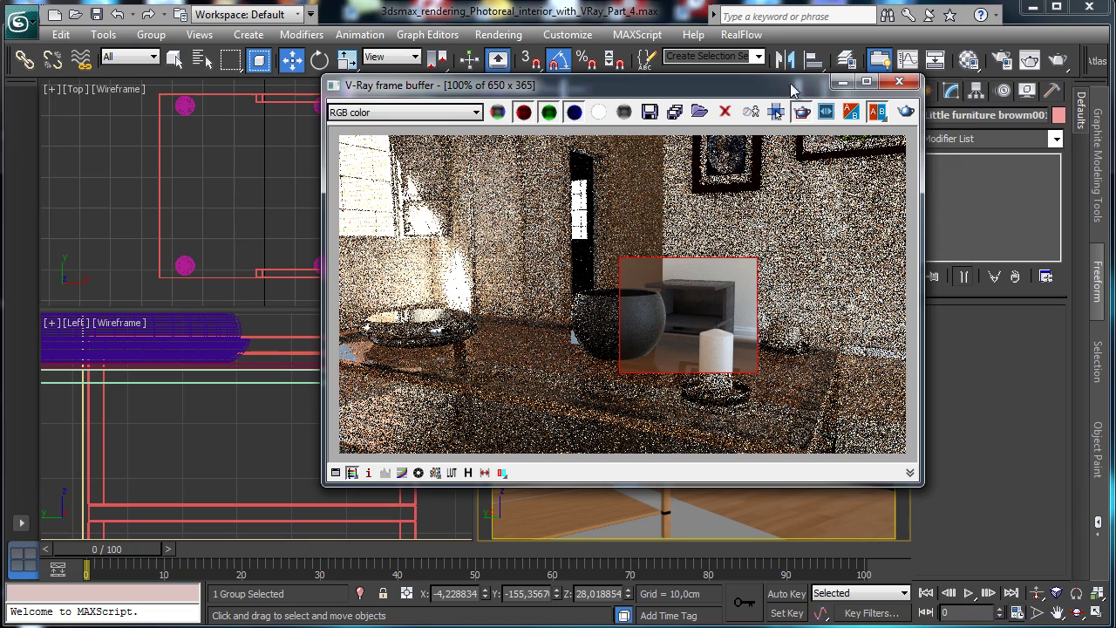
Step: Turn off region rendering, render the full view with the cloned furniture, and save the scene
left_click(776, 112)
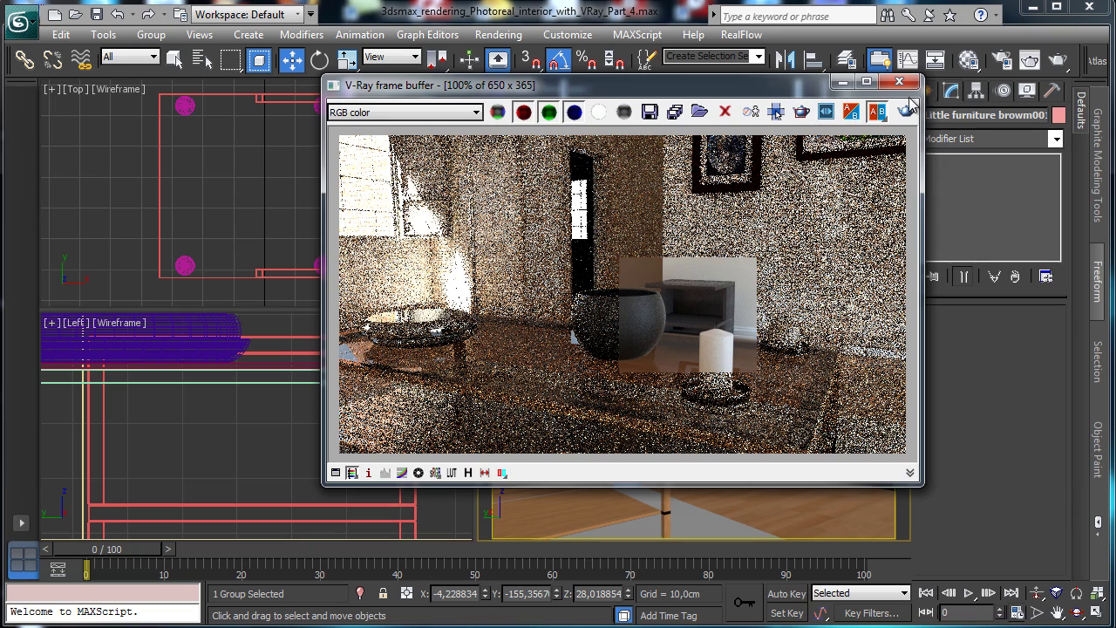
left_click(906, 112)
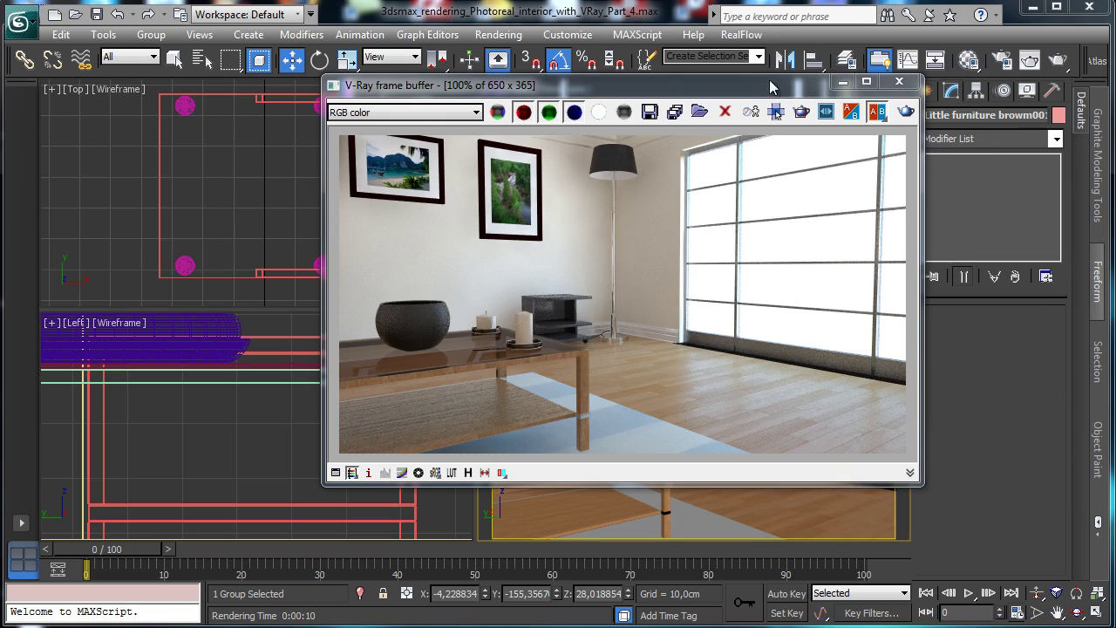
left_click(842, 83)
key("ctrl+s")
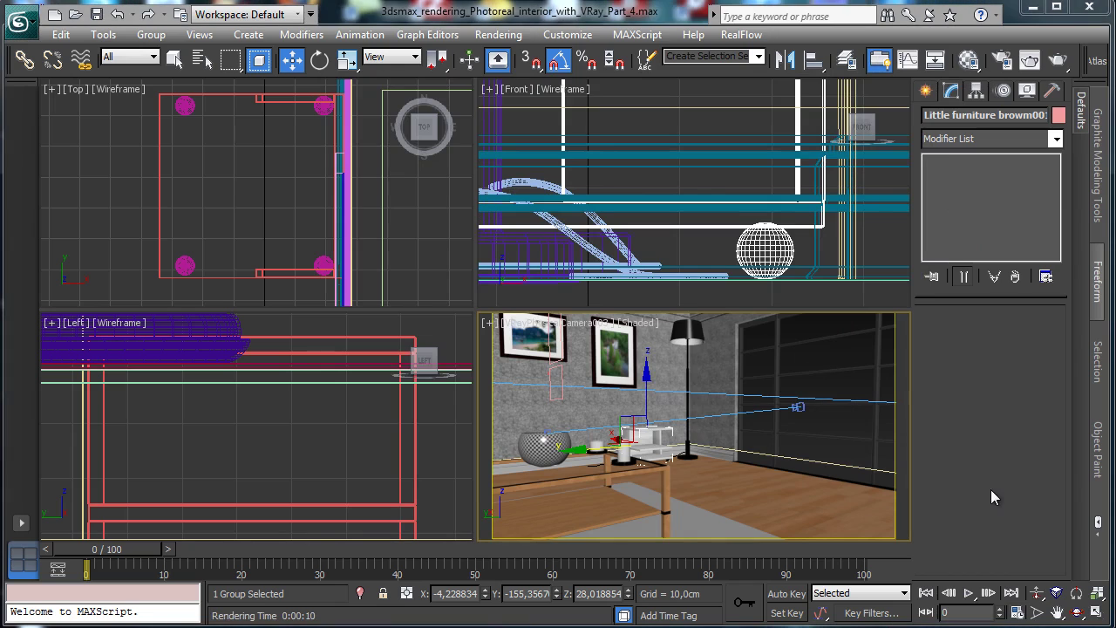
Step: Switch the camera view back to VRayPhysicalCamera002 and isolate the original furniture group, fitted to all views
left_click(524, 325)
mouse_move(608, 349)
left_click(813, 361)
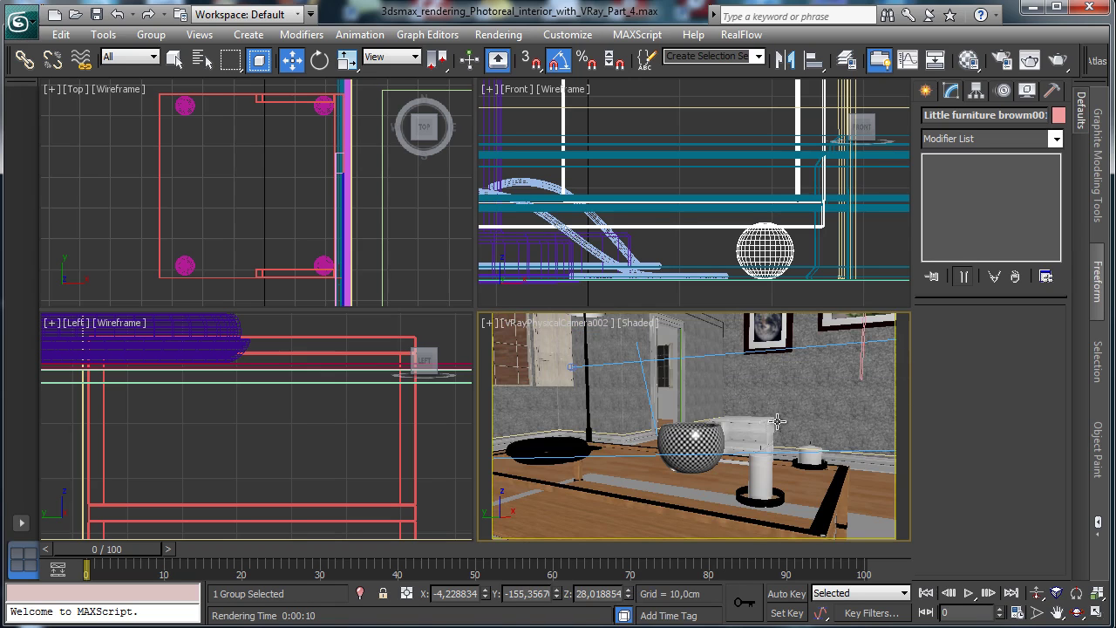
left_click(378, 349)
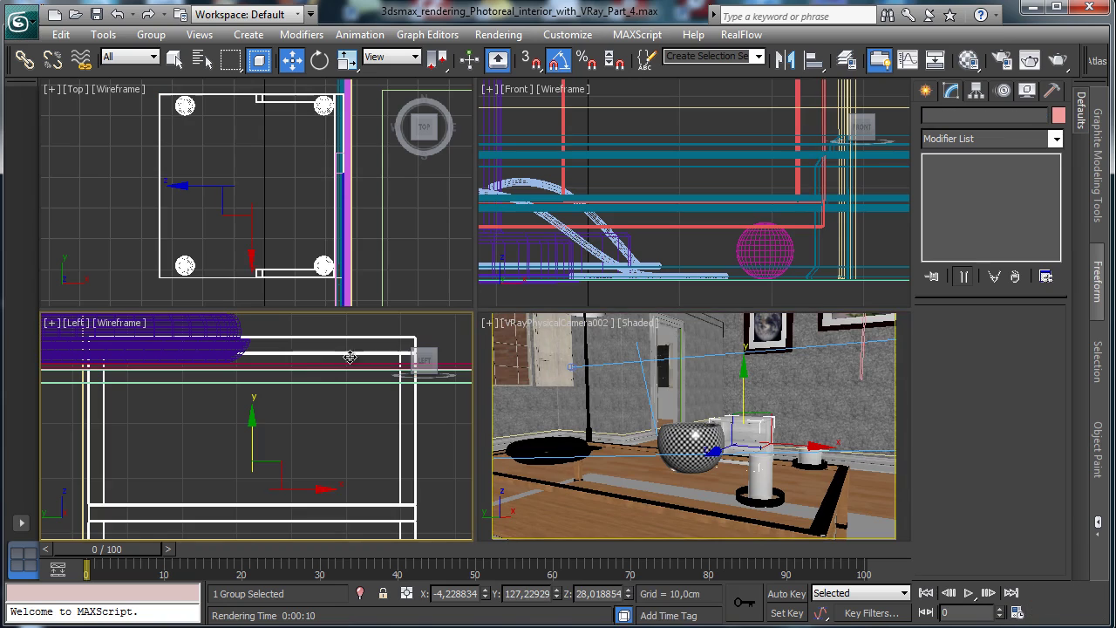
left_click(360, 594)
left_click(1079, 594)
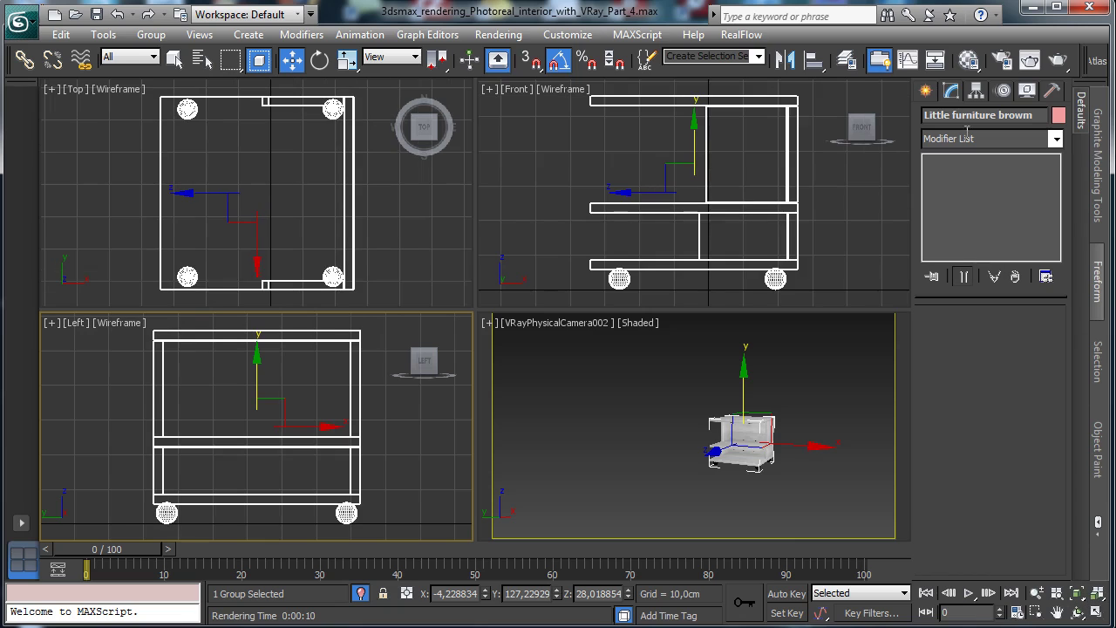
Step: Maximize the Front view on the space above the furniture top and turn off Enable In Renderer and Enable In Viewport for the Line tool
left_click(1058, 613)
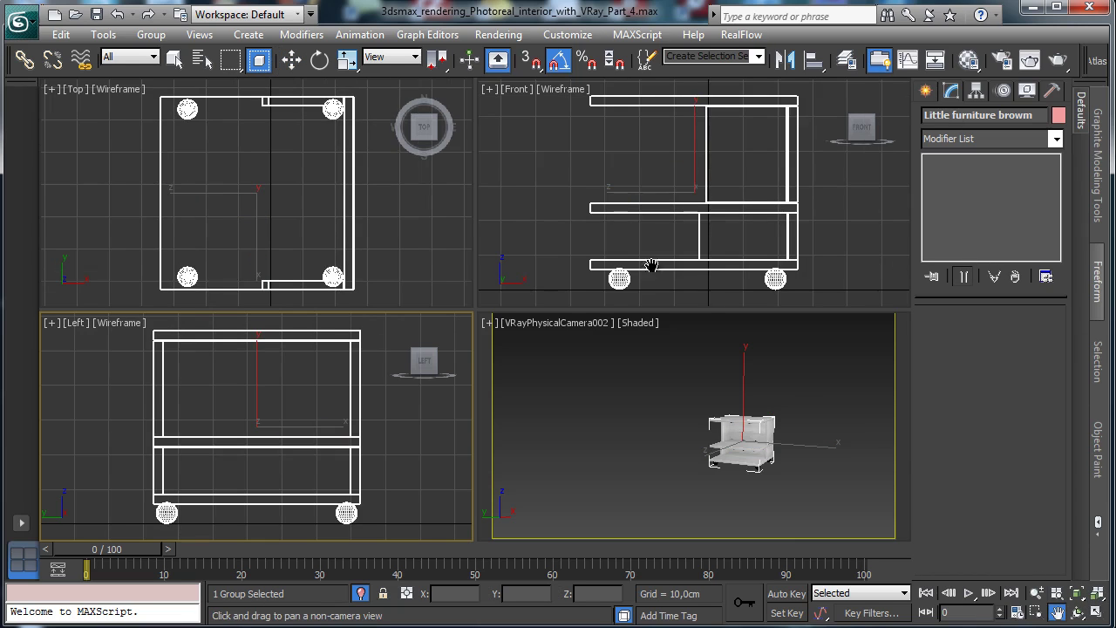
left_click_drag(605, 232, 603, 352)
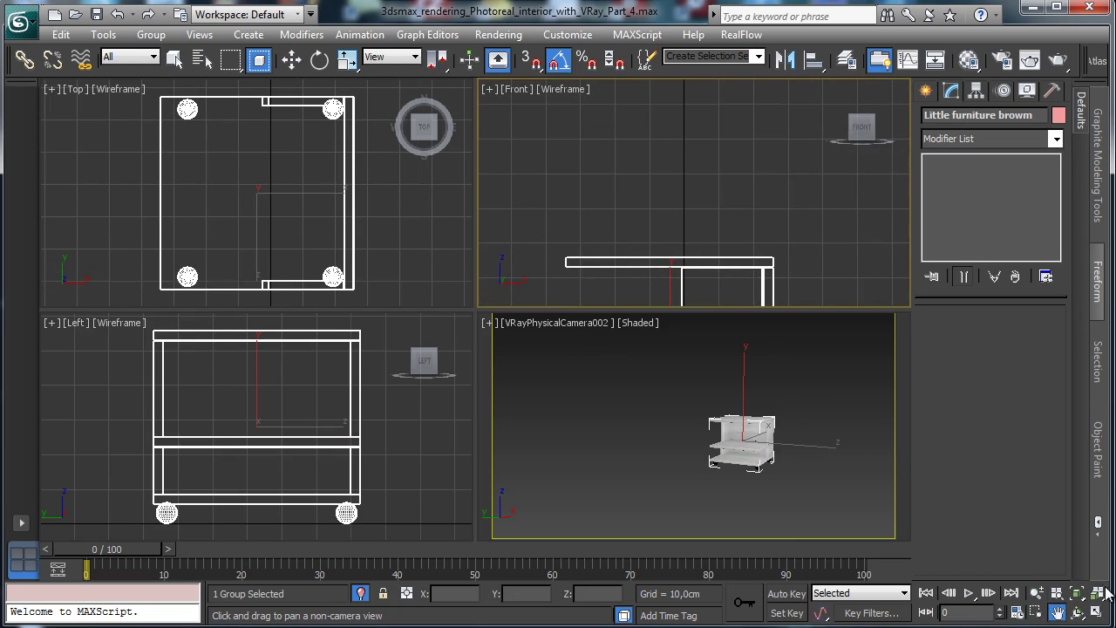
left_click(1096, 613)
left_click(927, 92)
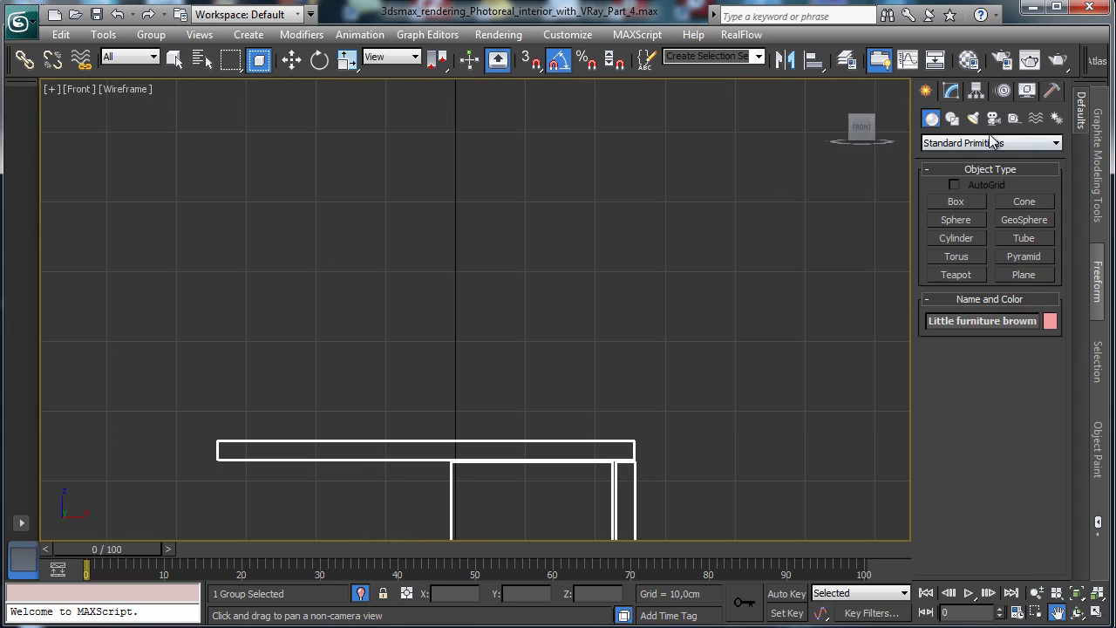
left_click(952, 118)
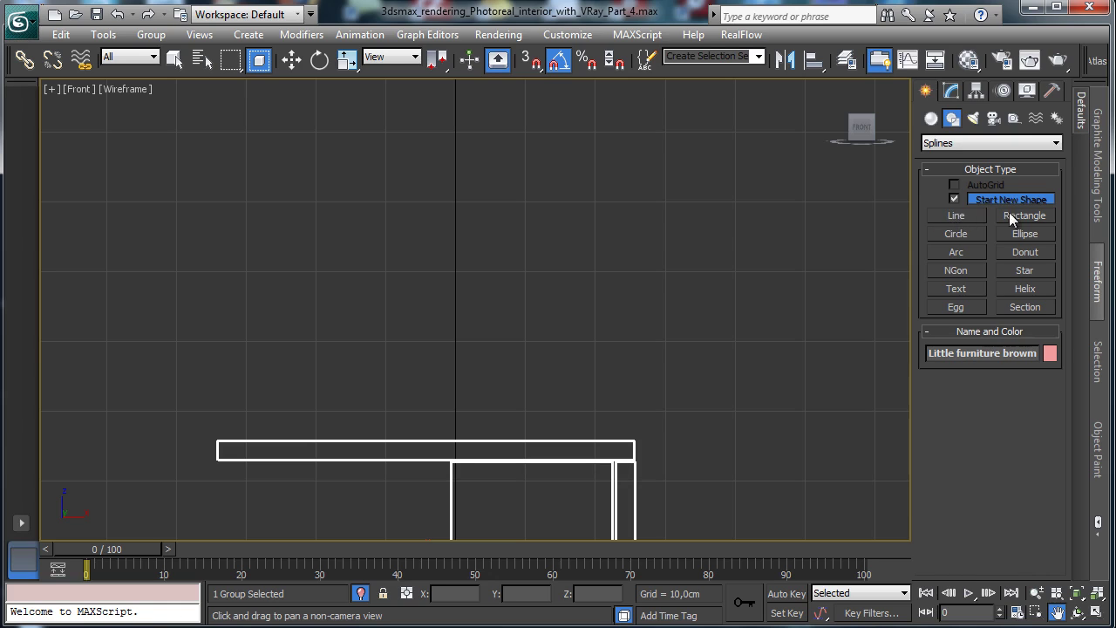
left_click(962, 143)
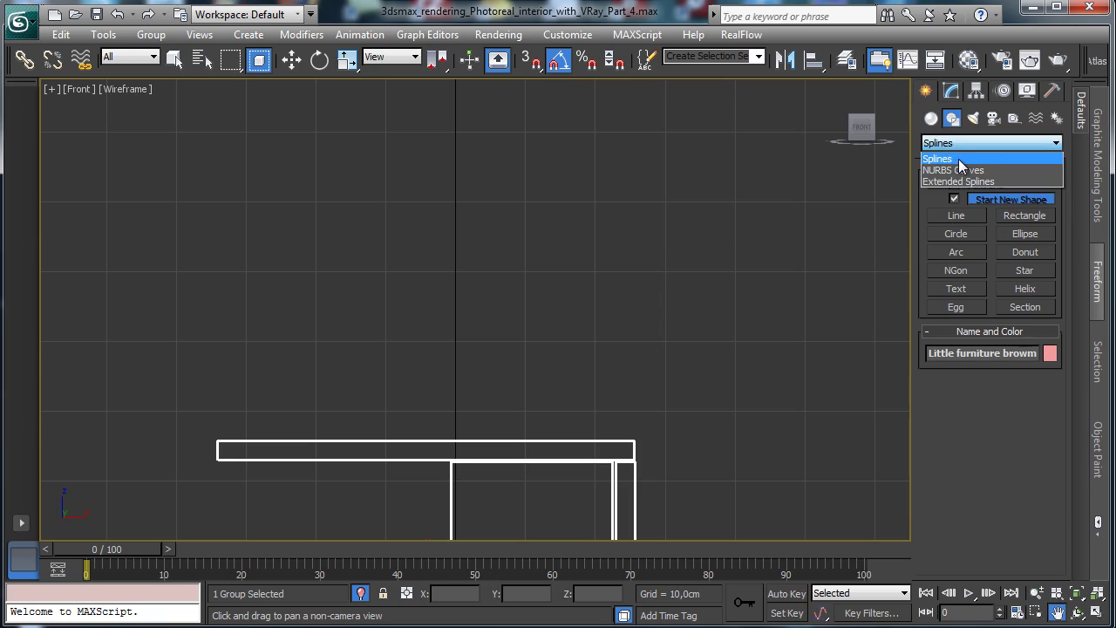
left_click(931, 120)
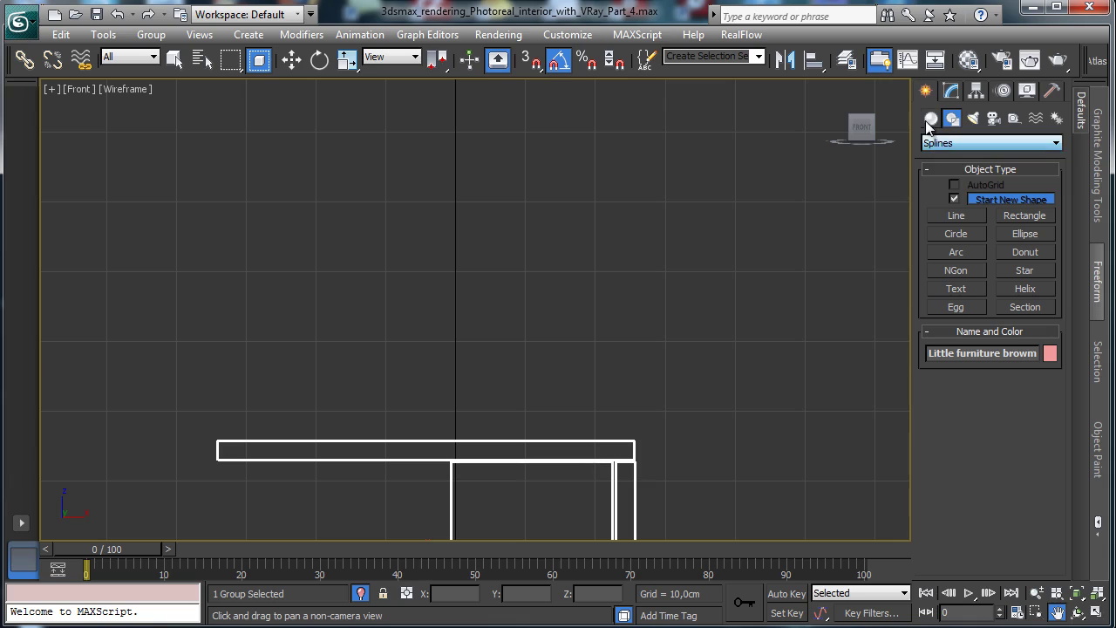
left_click(932, 119)
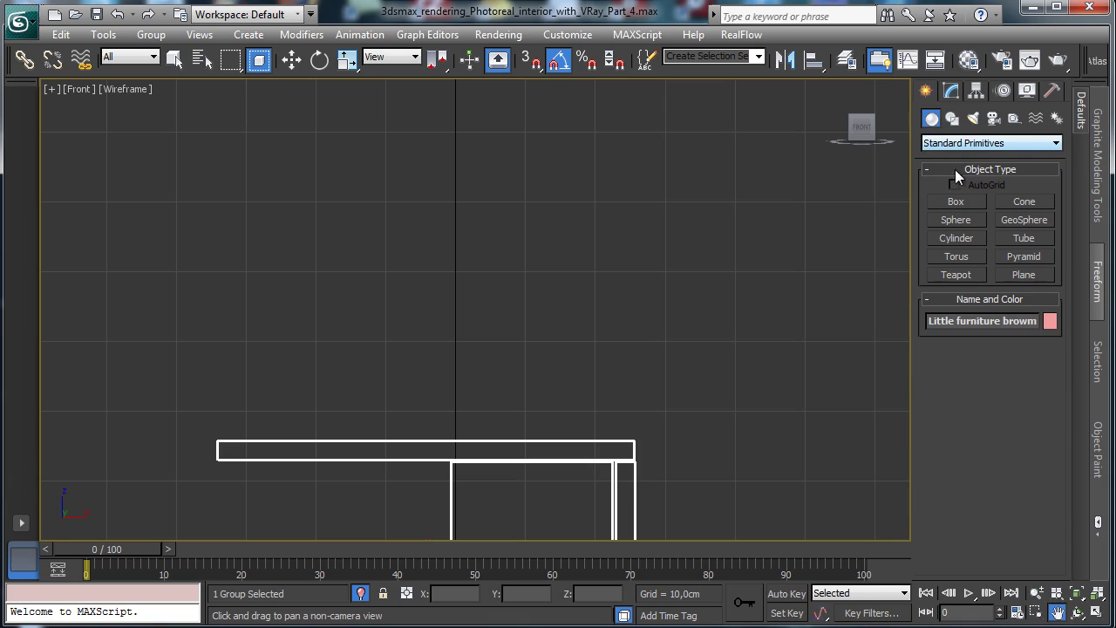
left_click(951, 119)
left_click(959, 217)
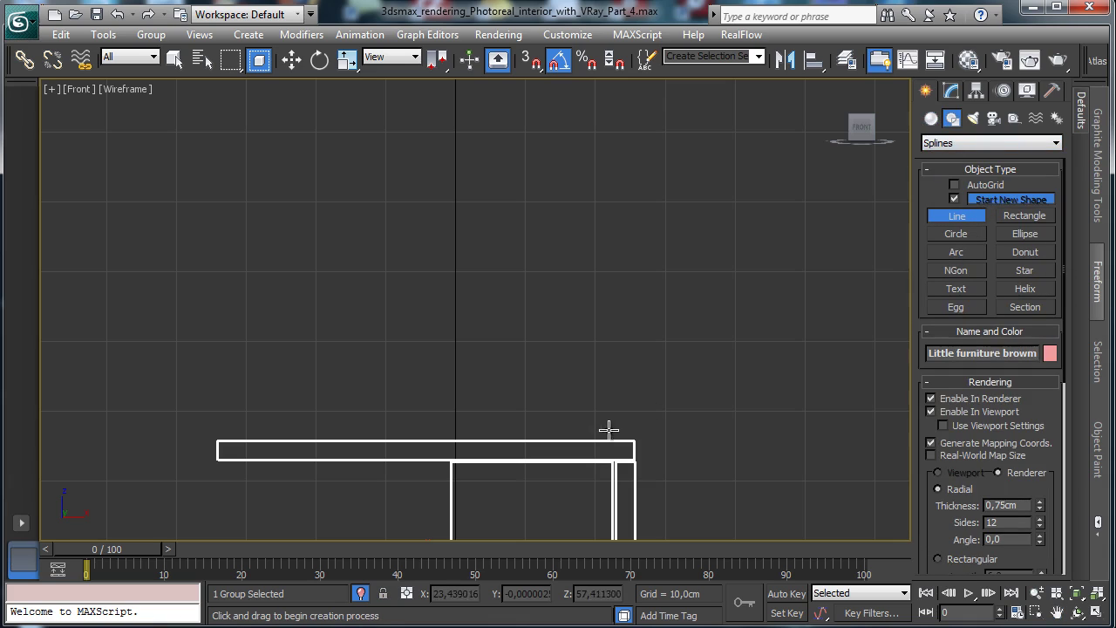
left_click(427, 433)
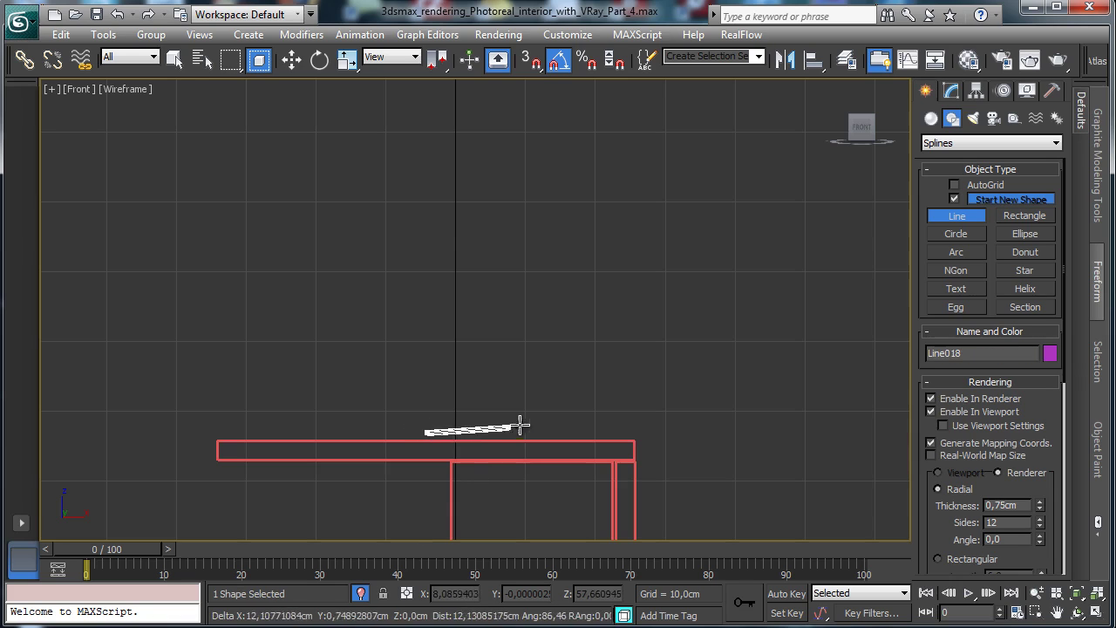
right_click(621, 335)
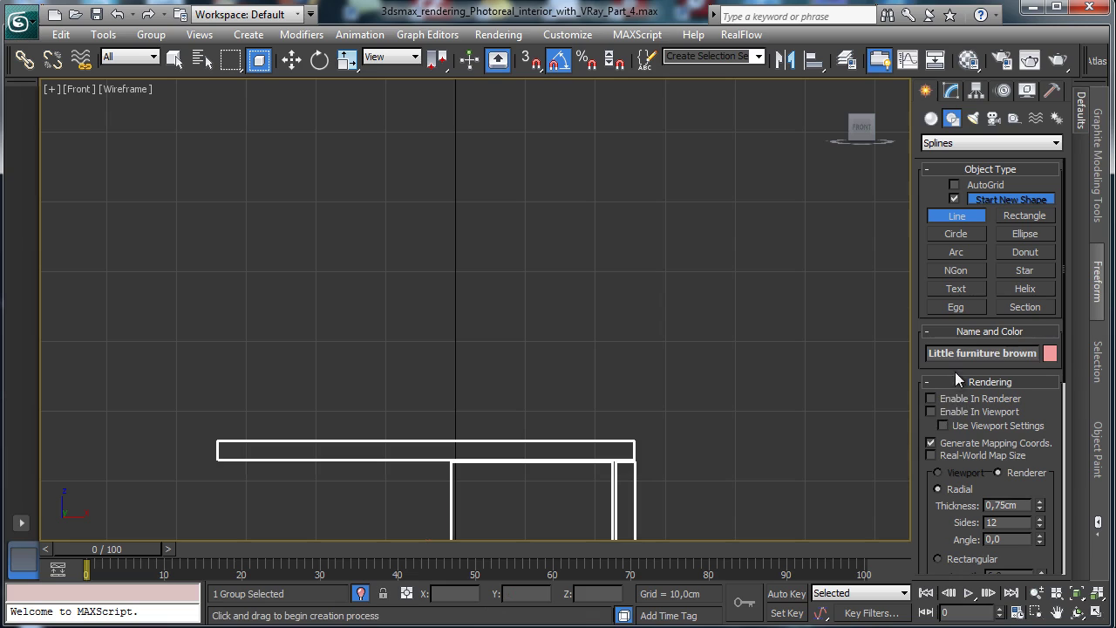
left_click(959, 383)
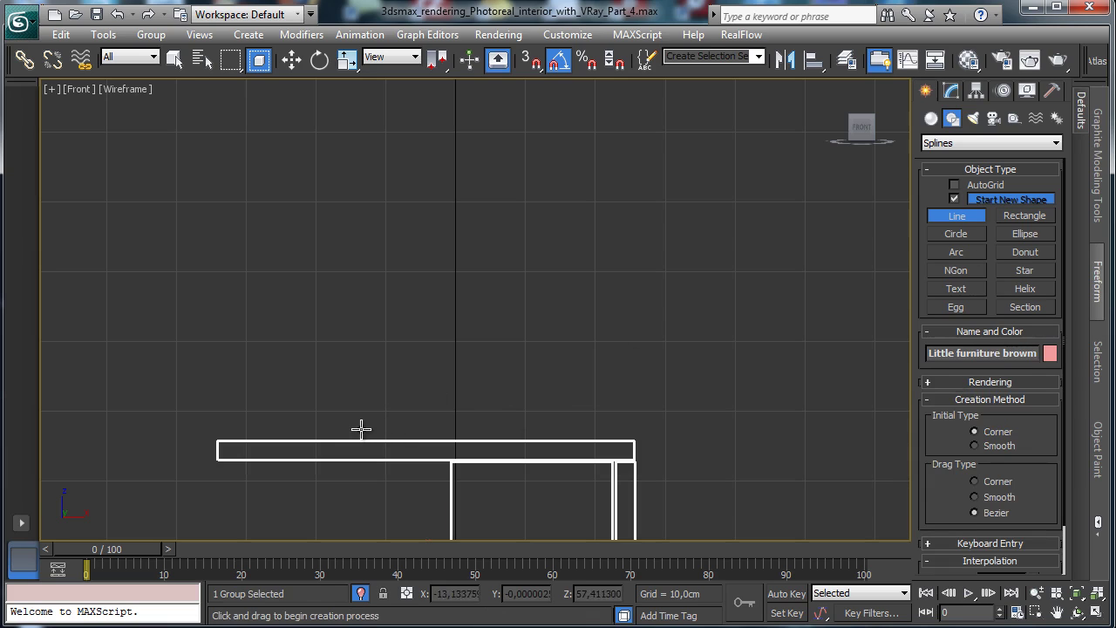
left_click(325, 431)
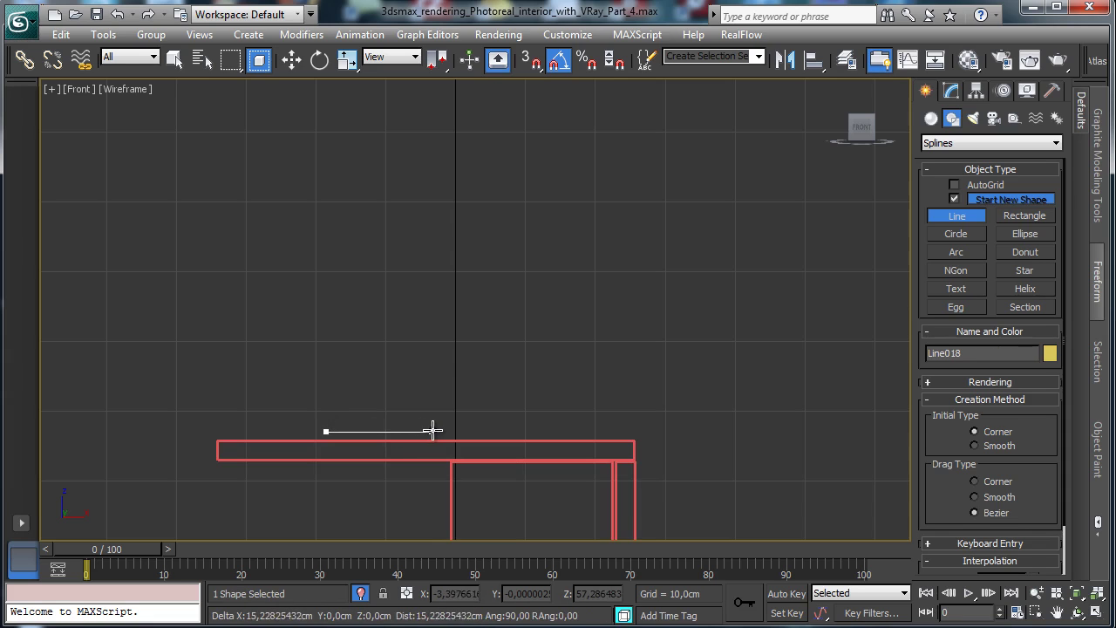
left_click(405, 431)
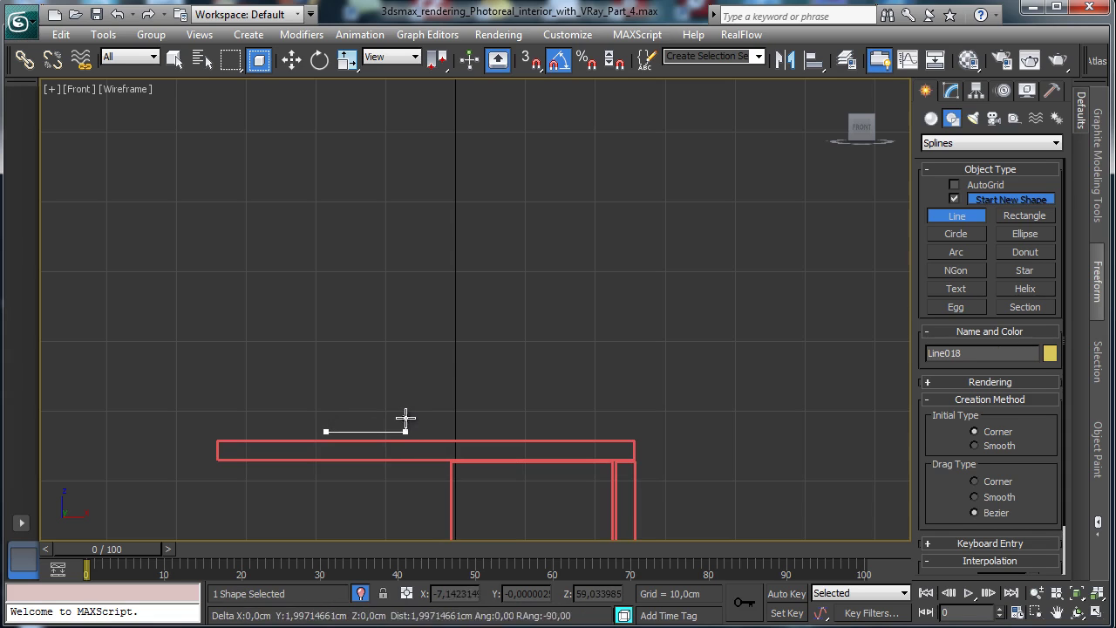
right_click(405, 418)
left_click(173, 59)
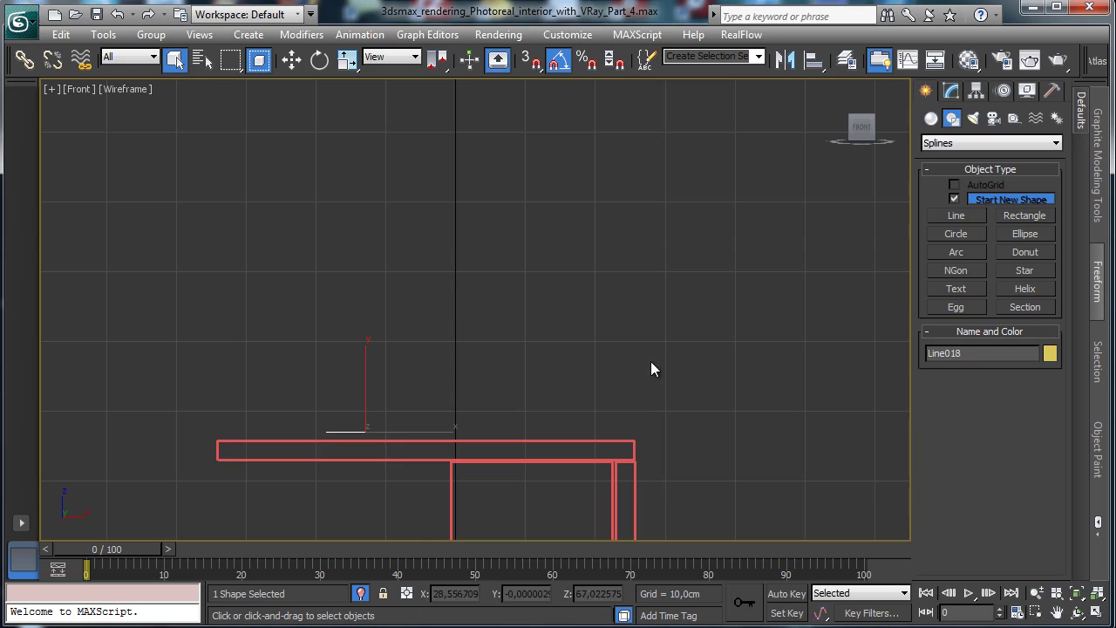
key("Delete")
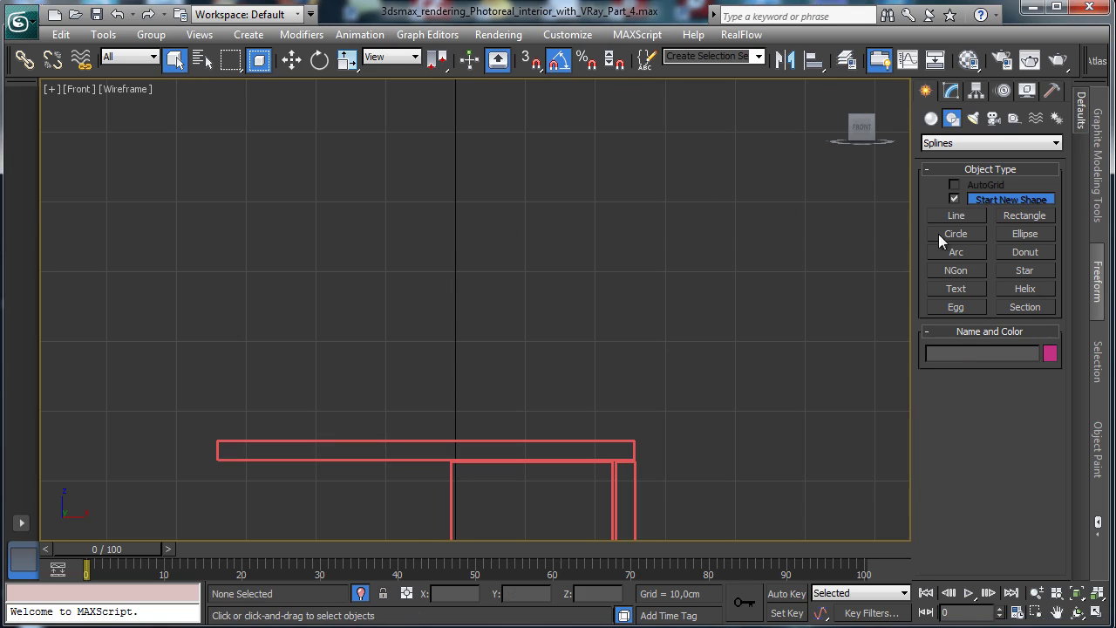
Step: Draw an open half-profile line above the furniture top, about 39 cm tall, with an about 10 cm base, stepped foot, straight stem and flared head
left_click(951, 225)
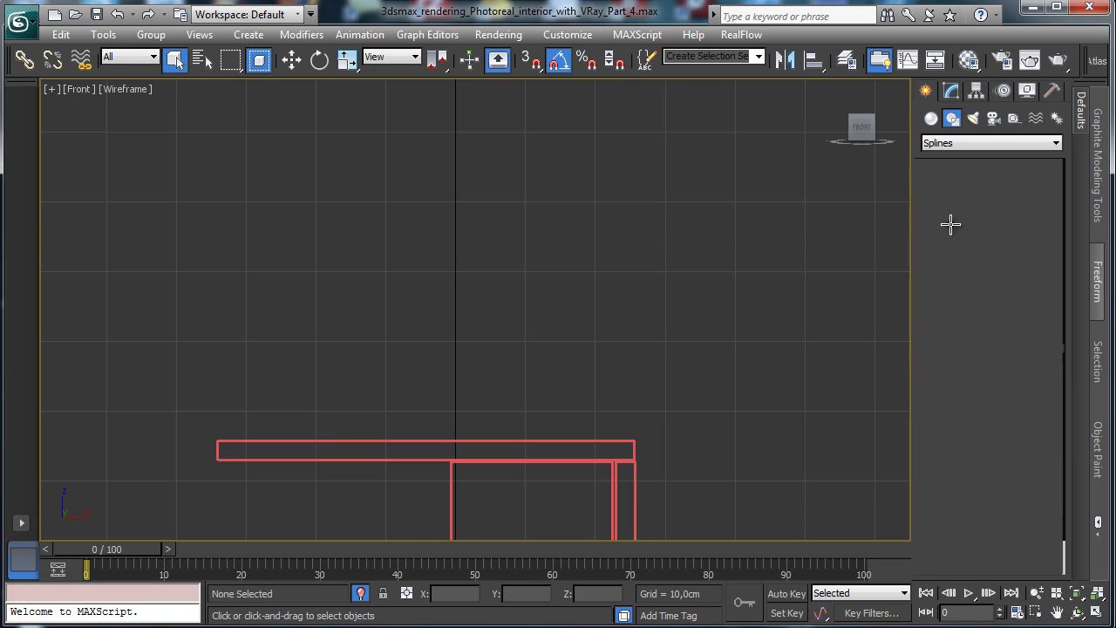
left_click(385, 430)
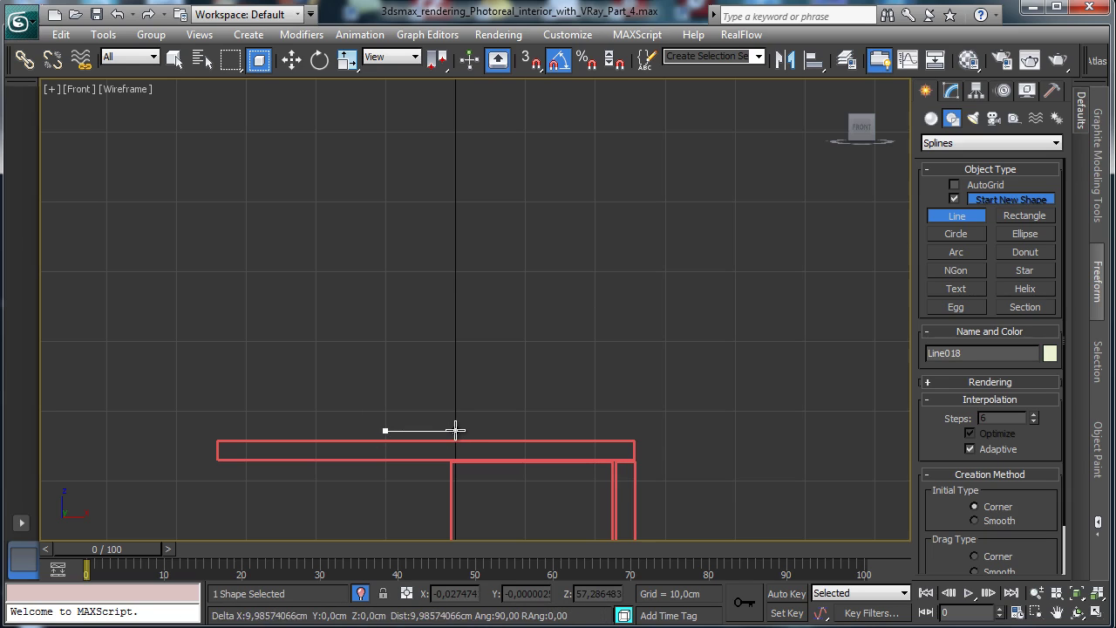
left_click(455, 430)
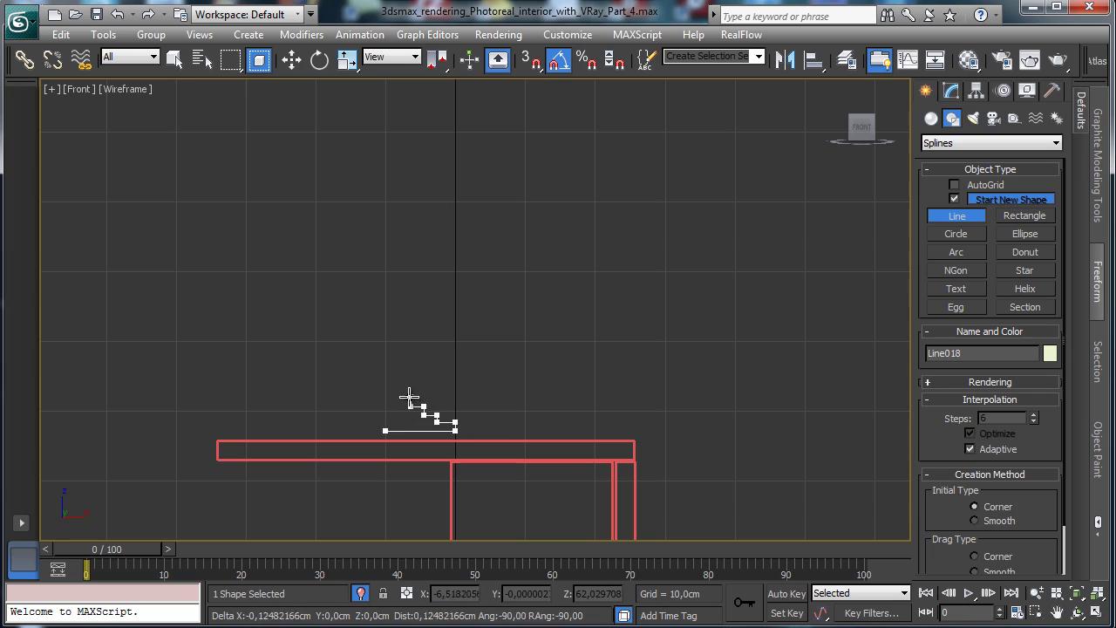
left_click(400, 397)
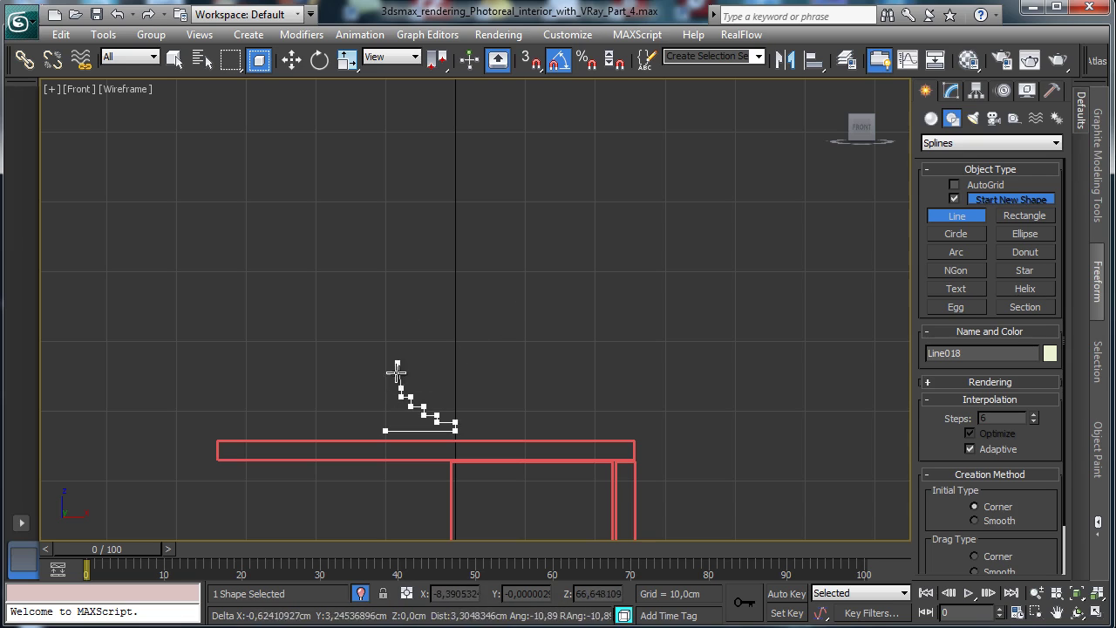
left_click(392, 388)
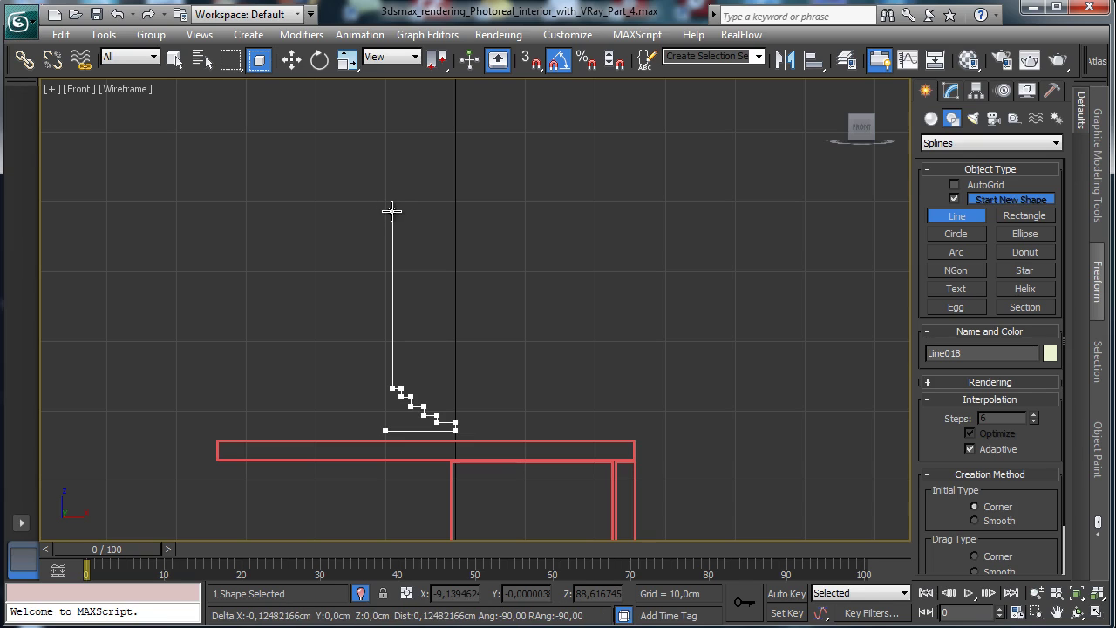
left_click(392, 210)
left_click(398, 210)
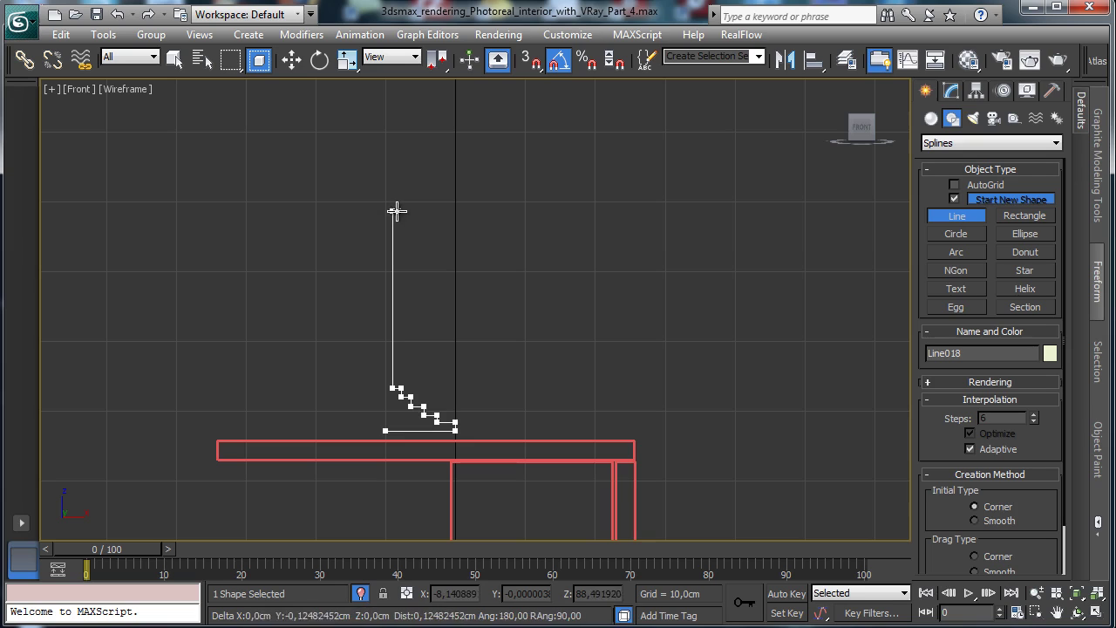
left_click(413, 161)
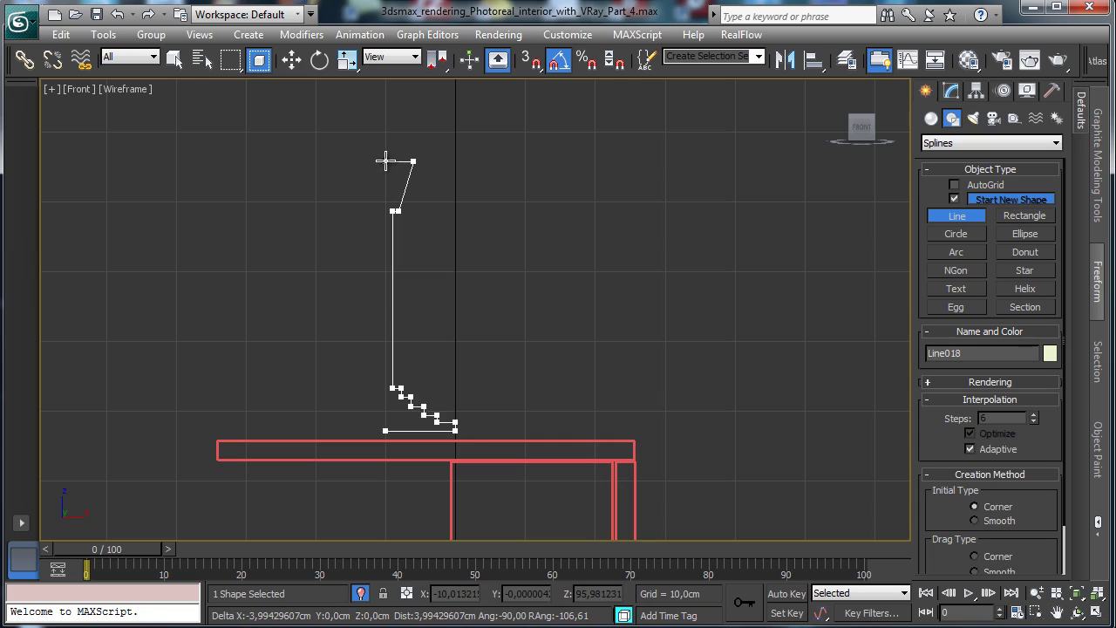
left_click(387, 161)
right_click(654, 170)
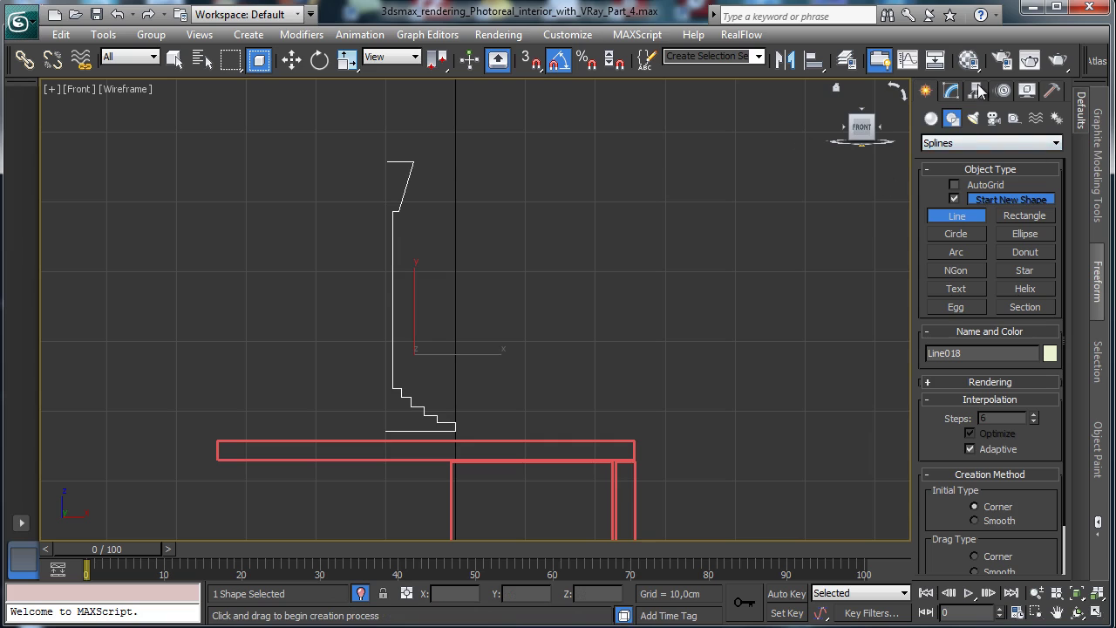
Step: Apply a Lathe modifier to the profile line and align its axis to Min
left_click(952, 91)
left_click(1057, 138)
left_click_drag(1054, 184, 1036, 394)
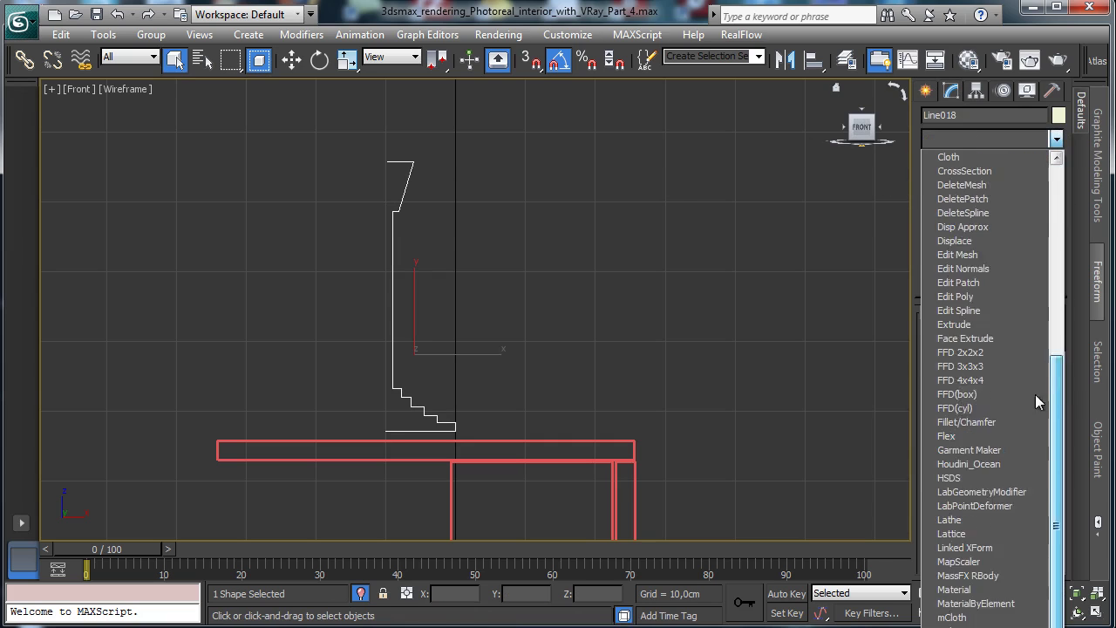
scroll(1036, 394, "down", 5)
left_click(977, 351)
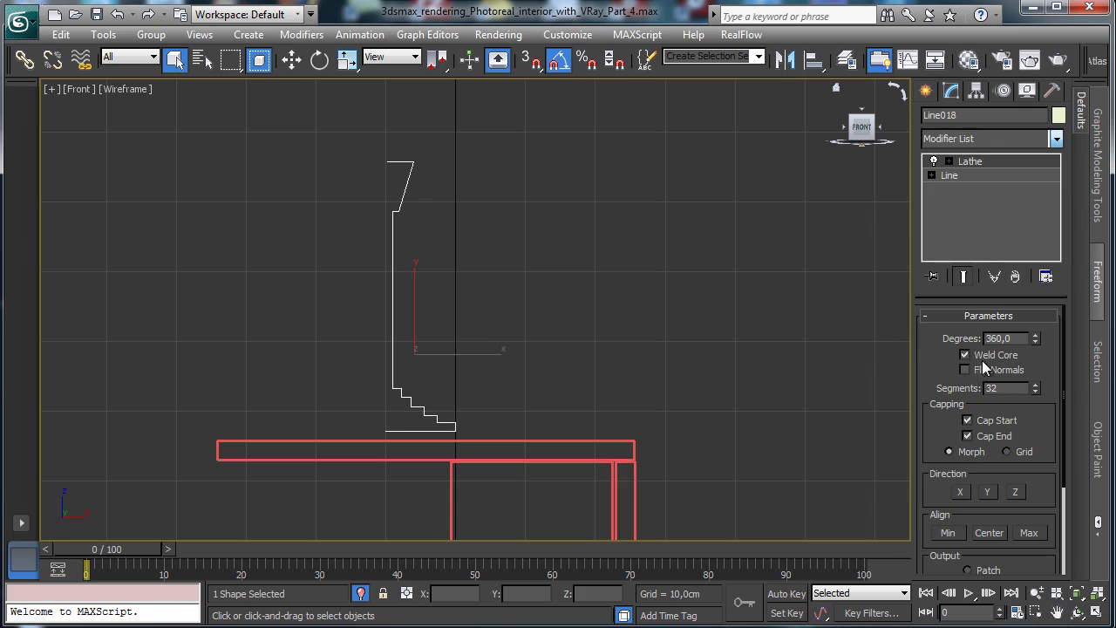
scroll(961, 527, "down", 2)
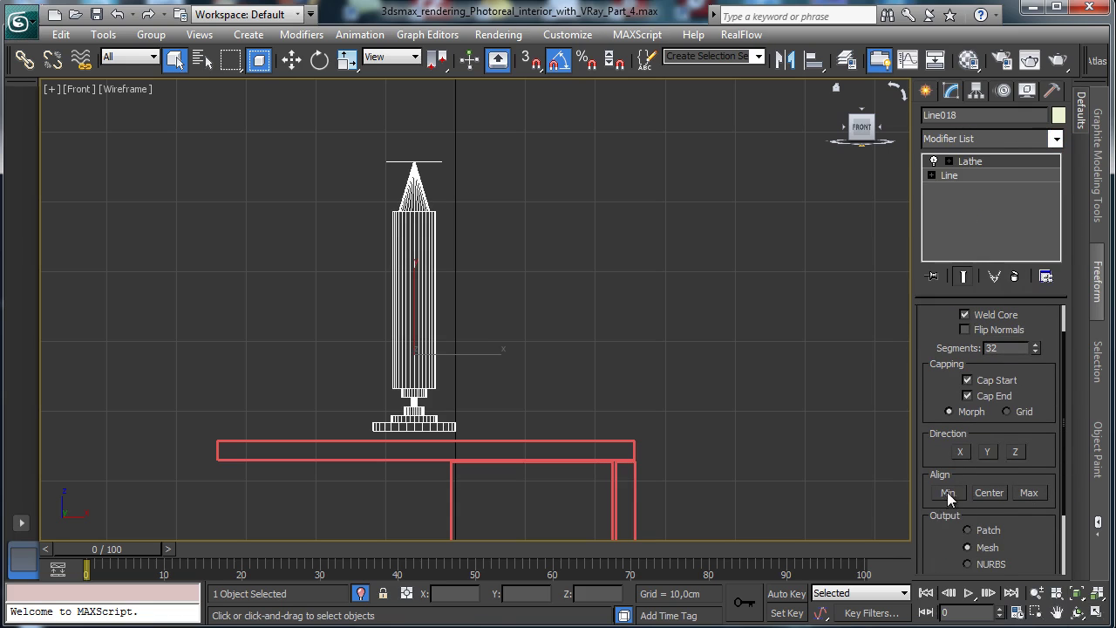
left_click(947, 492)
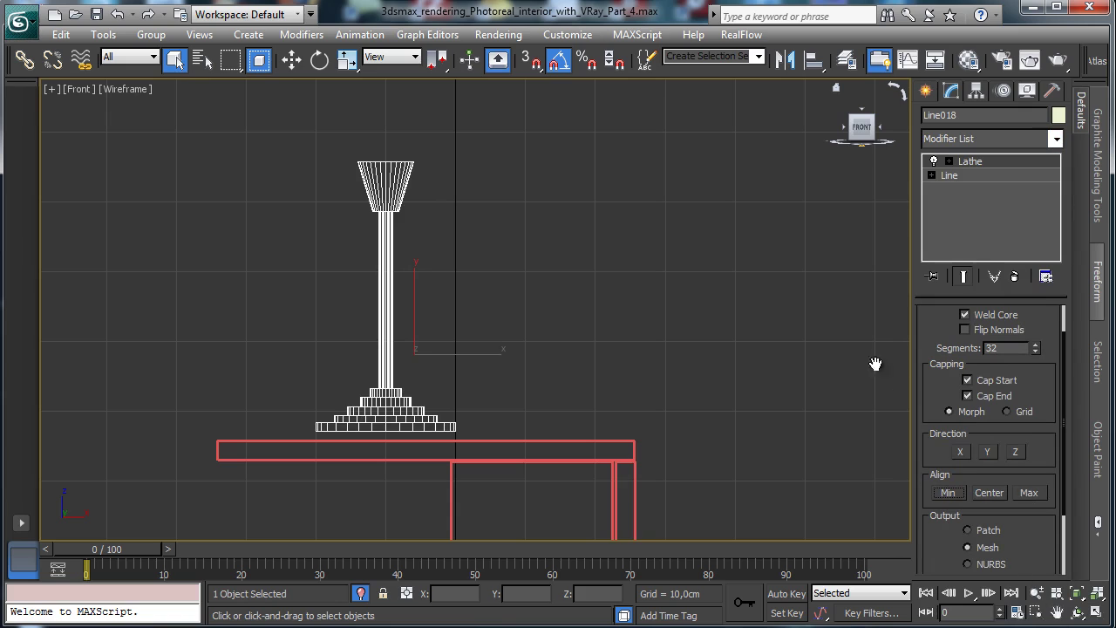
Step: Move the lathed object down onto the furniture top and along Y to about 125,29 cm, near the middle of the top
key("w")
left_click_drag(417, 299, 416, 307)
left_click(1080, 596)
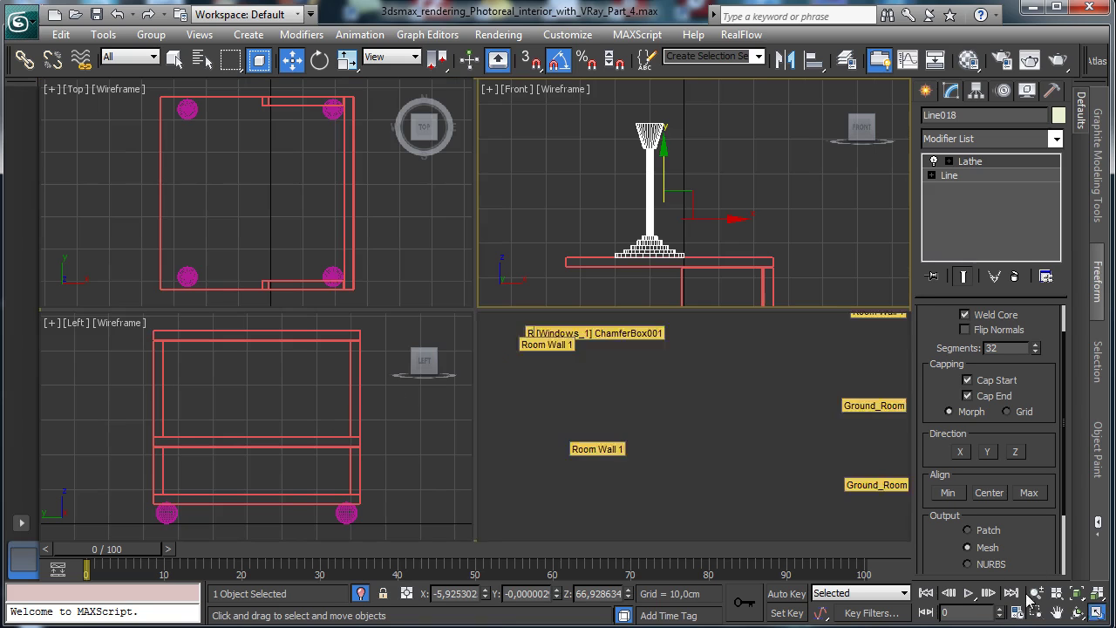
left_click(867, 416)
left_click_drag(811, 409, 694, 410)
right_click(830, 461)
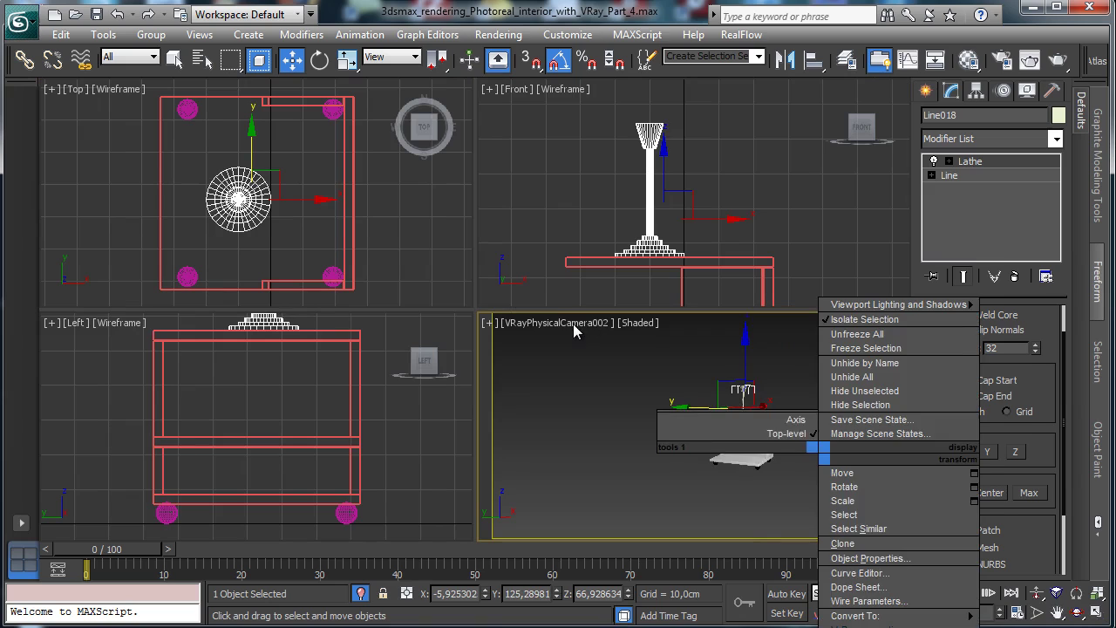
Step: Switch the camera view to Perspective and frame the lathed object to check its shape in the enlarged view
left_click(581, 324)
left_click(623, 387)
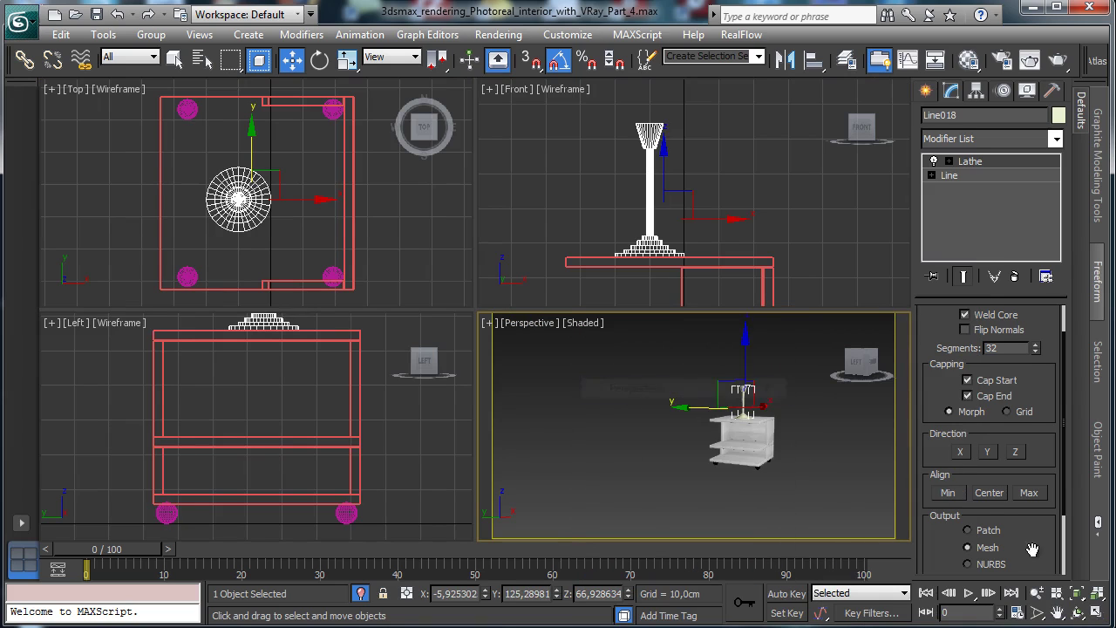
left_click(1075, 595)
left_click(1097, 612)
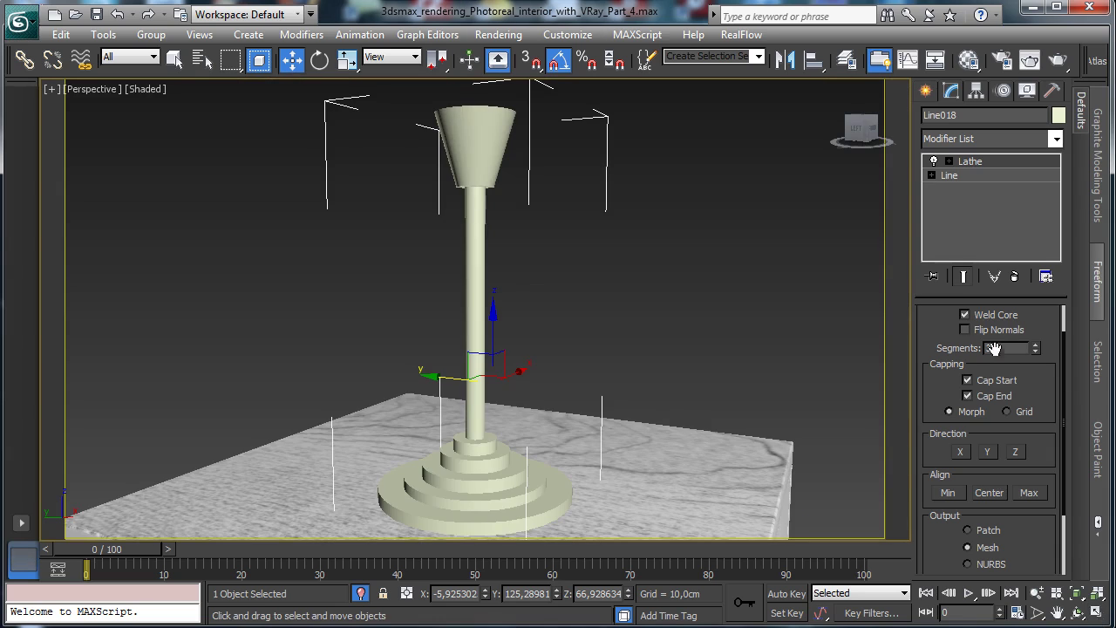
left_click(1097, 610)
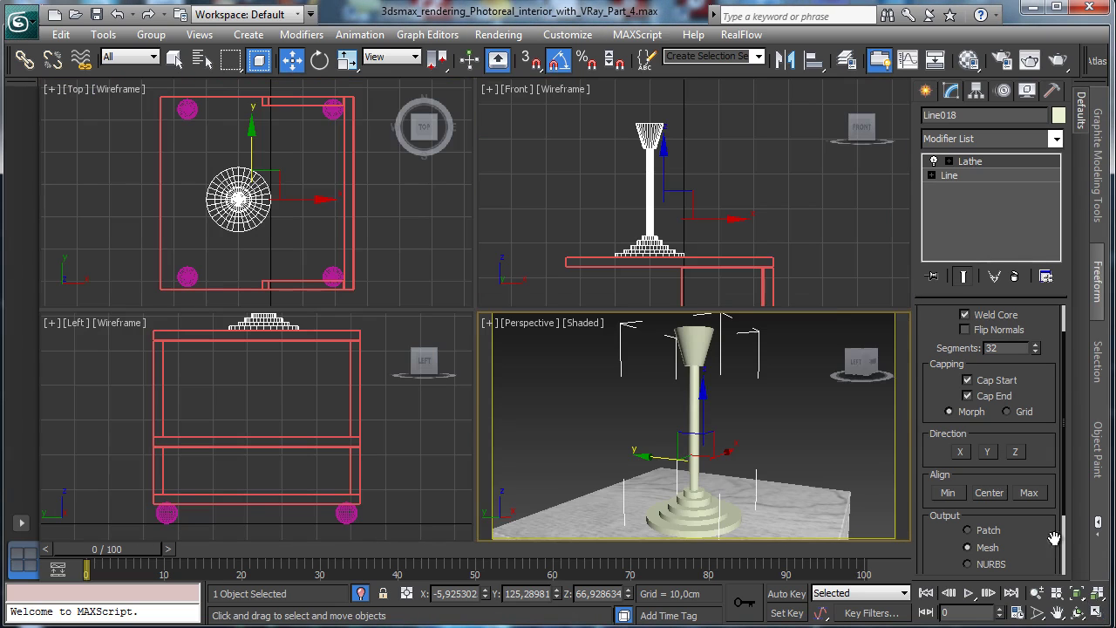
Step: Lower the upper vertices of the profile line's stepped foot in the Front view to flatten its steps
left_click(1097, 611)
left_click(1035, 612)
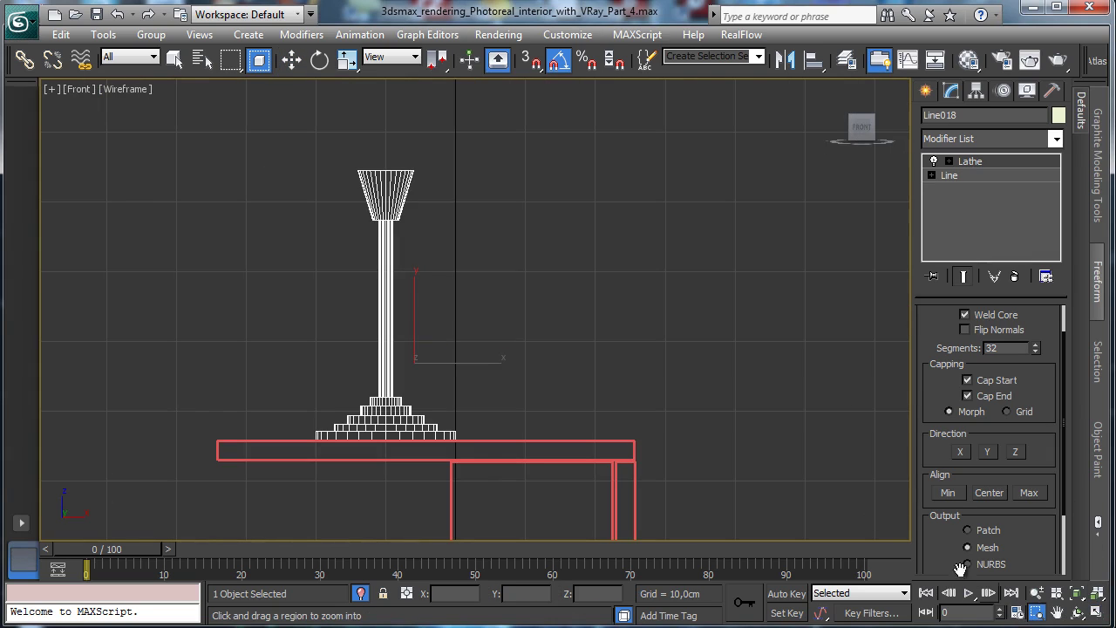
left_click_drag(341, 149, 498, 480)
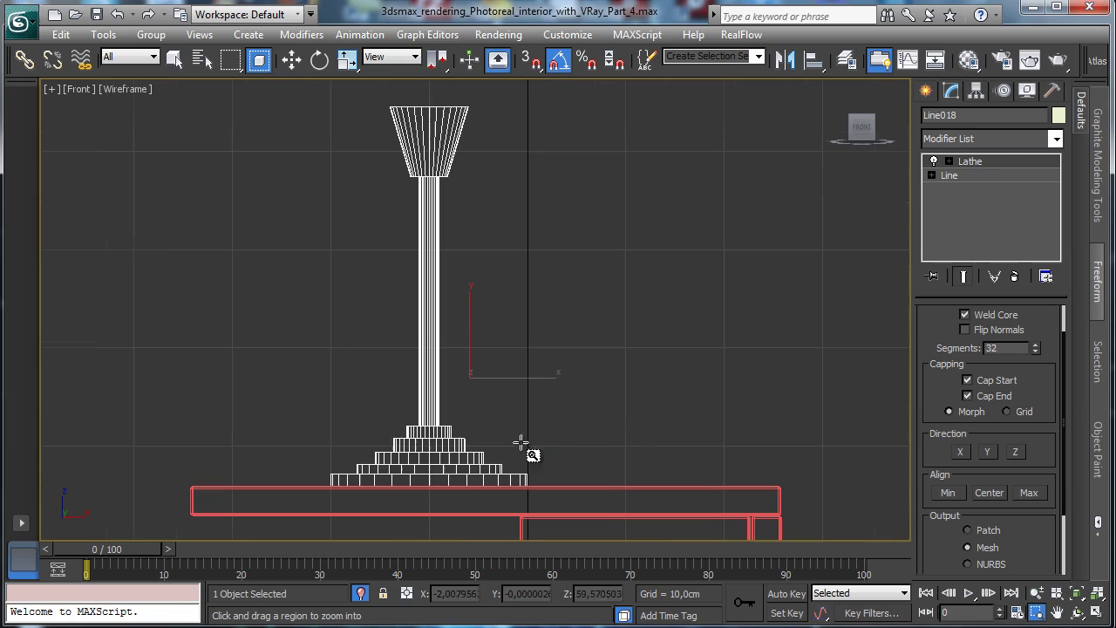
left_click(931, 175)
left_click(964, 189)
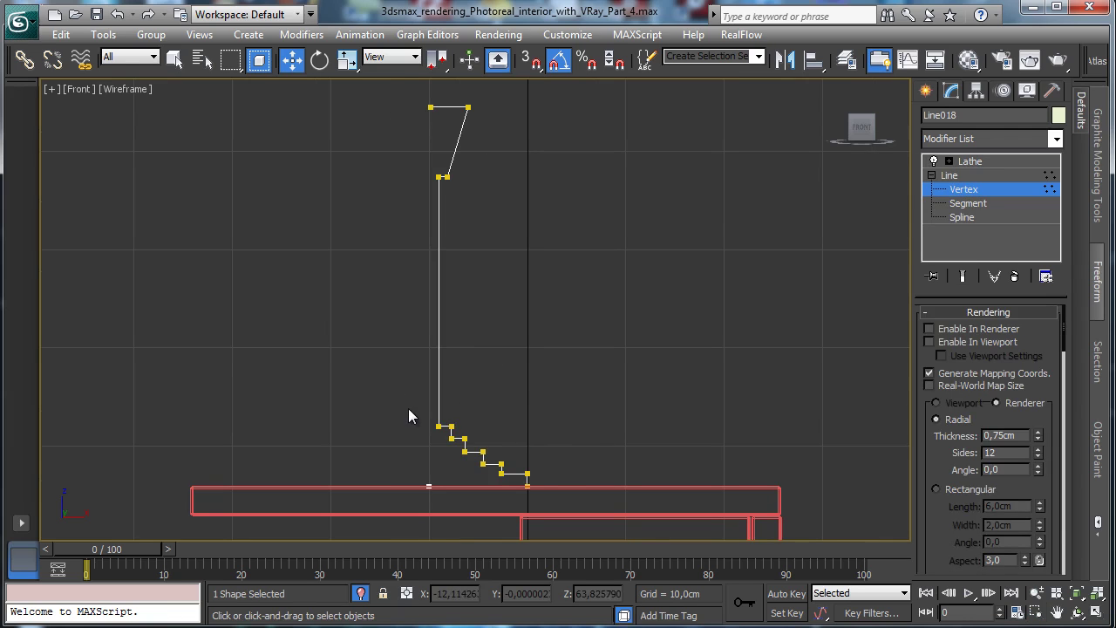
left_click_drag(408, 417, 576, 471)
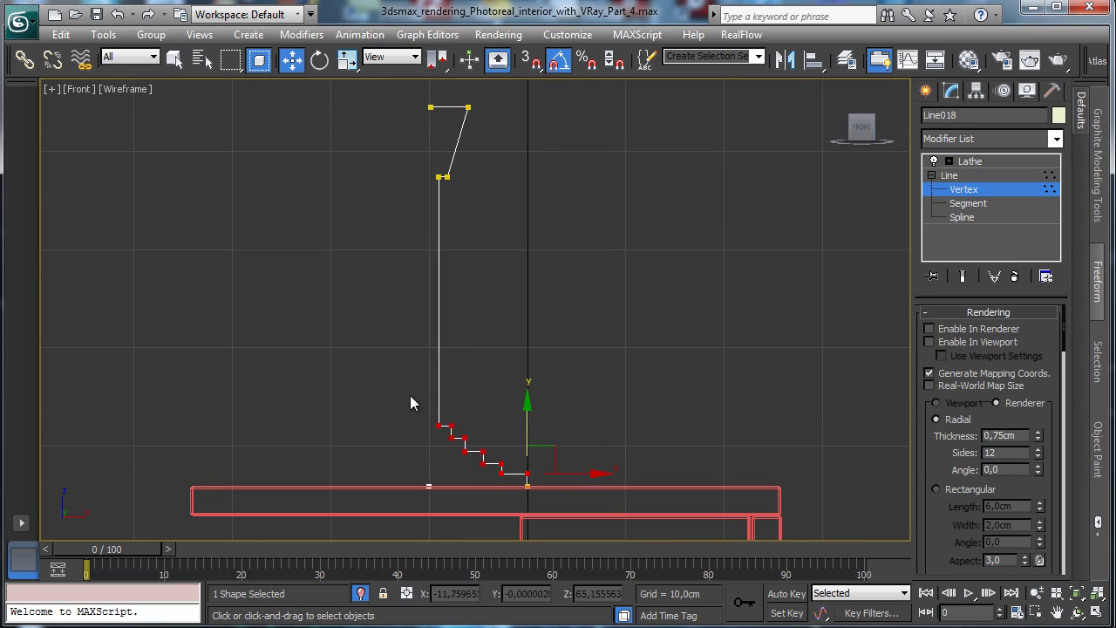
left_click_drag(510, 460, 523, 468)
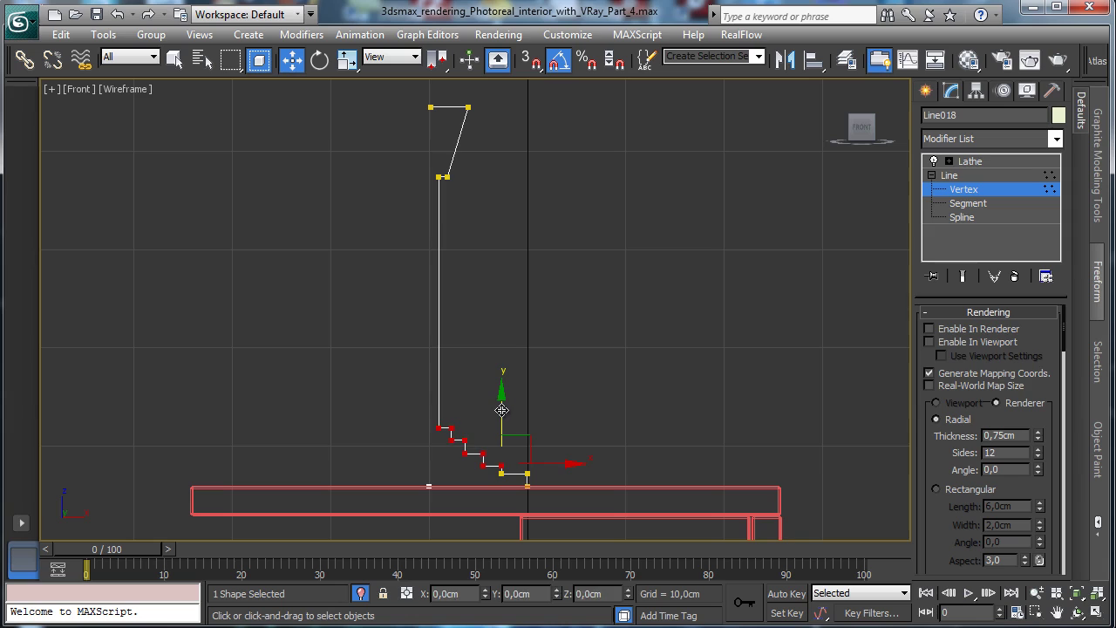
left_click_drag(456, 434, 490, 462)
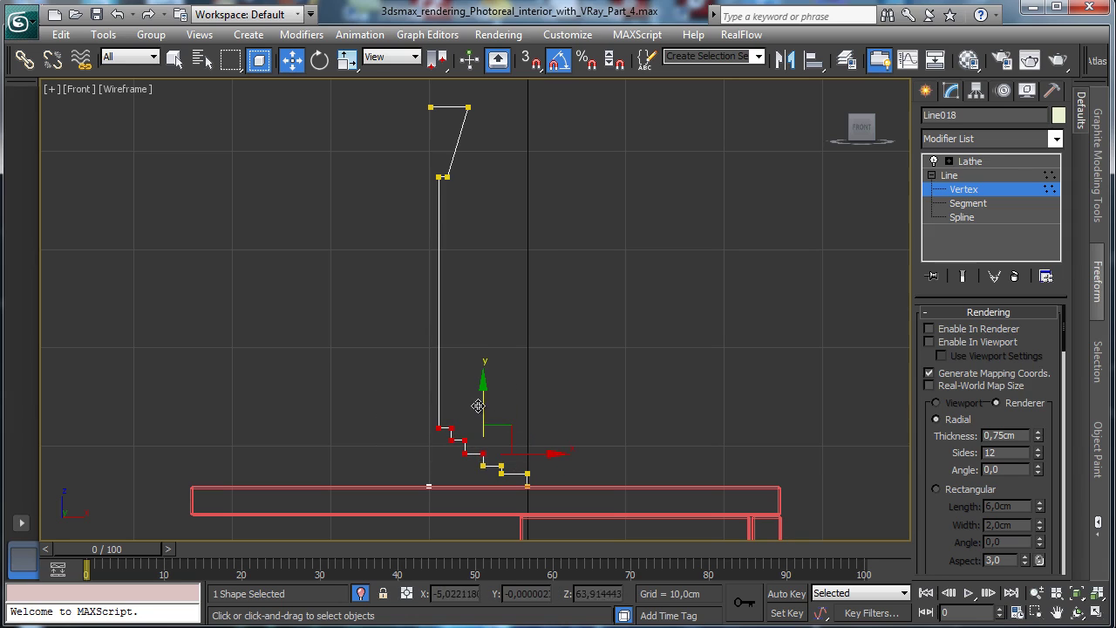
left_click_drag(485, 400, 484, 407)
left_click_drag(489, 449, 486, 443)
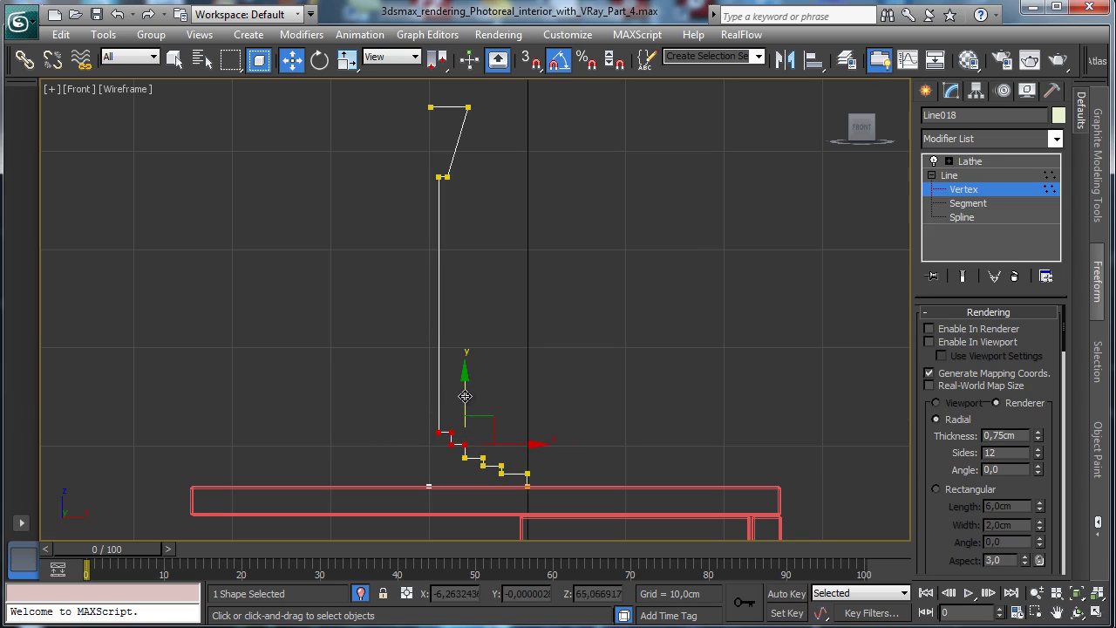
left_click_drag(466, 398, 466, 404)
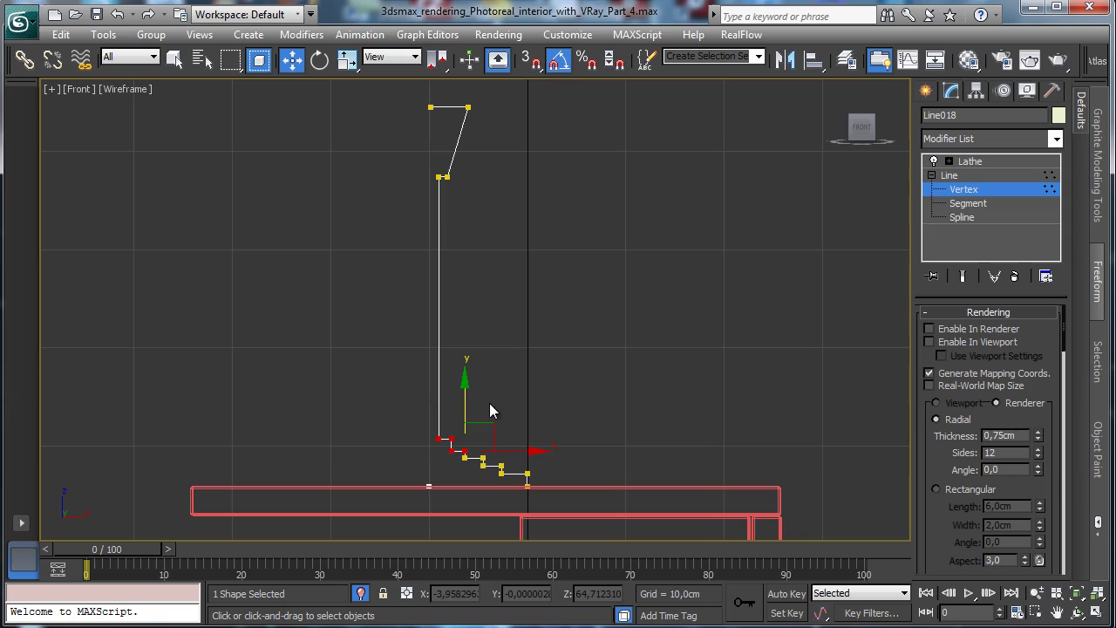
left_click(455, 419)
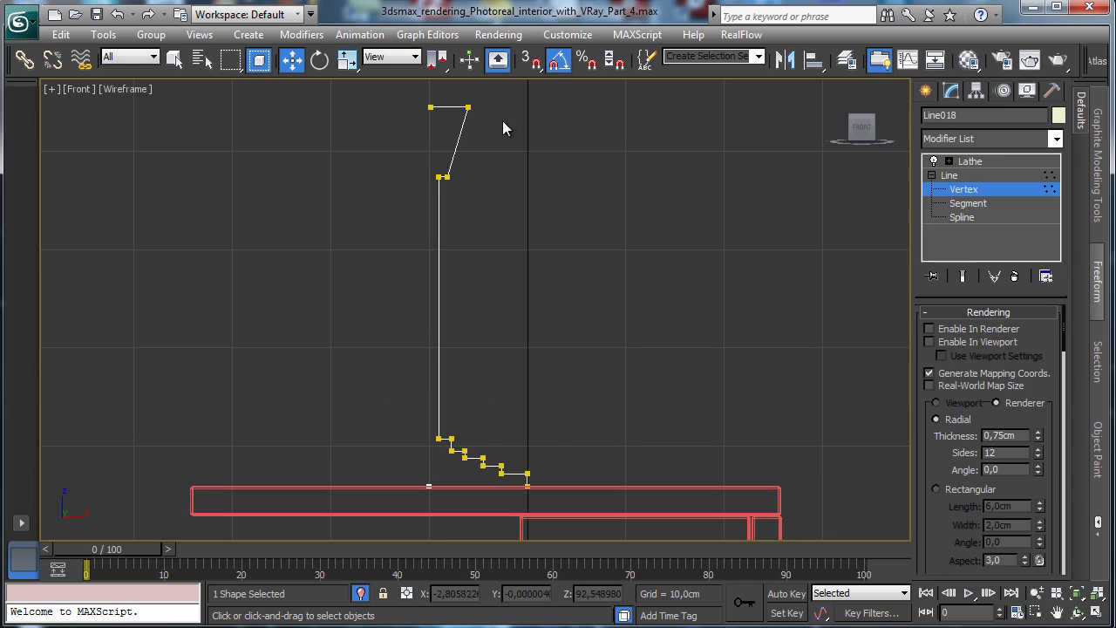
Step: Chamfer the outer corner vertices of the flared head and all the selected corners of the stepped foot slightly
left_click_drag(457, 97, 480, 120)
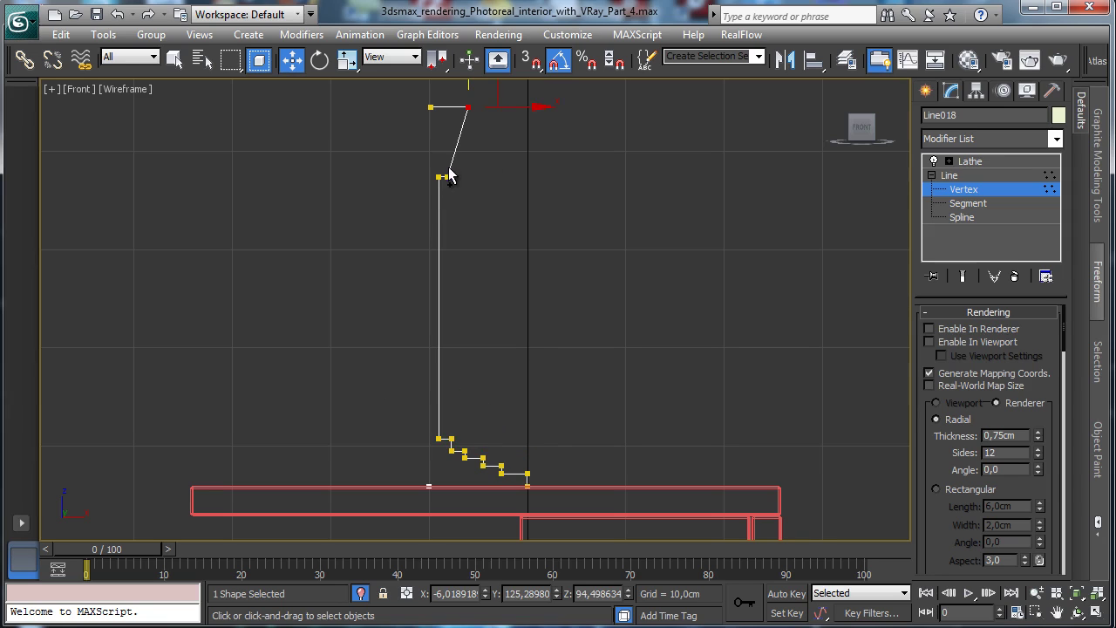
left_click(443, 177)
left_click_drag(447, 421, 543, 480)
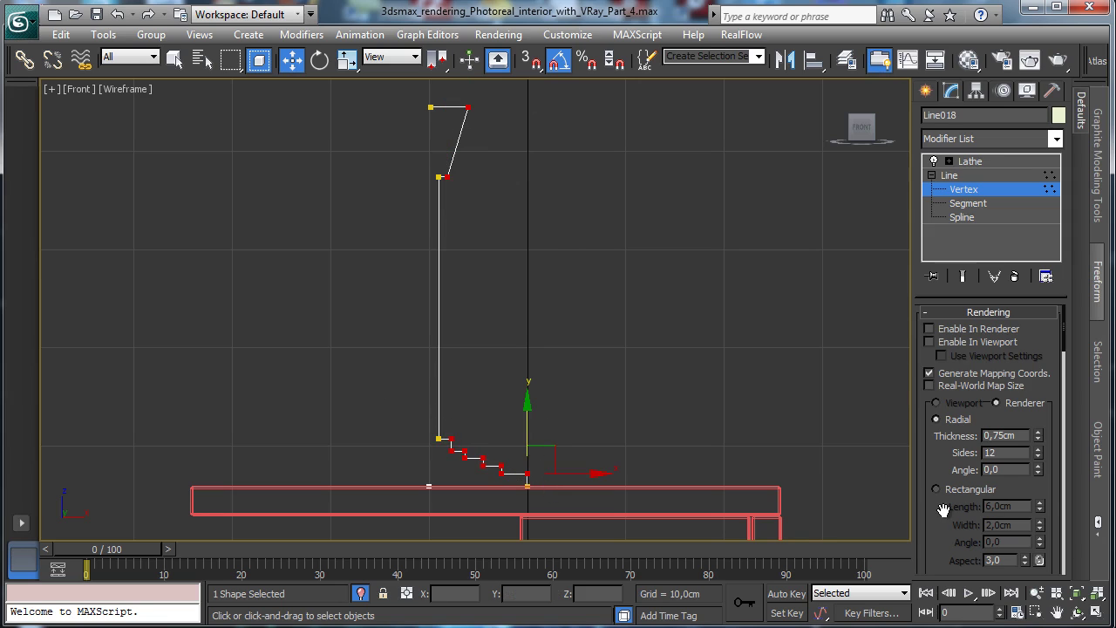
left_click(960, 312)
left_click(968, 324)
left_click_drag(1029, 379, 1018, 217)
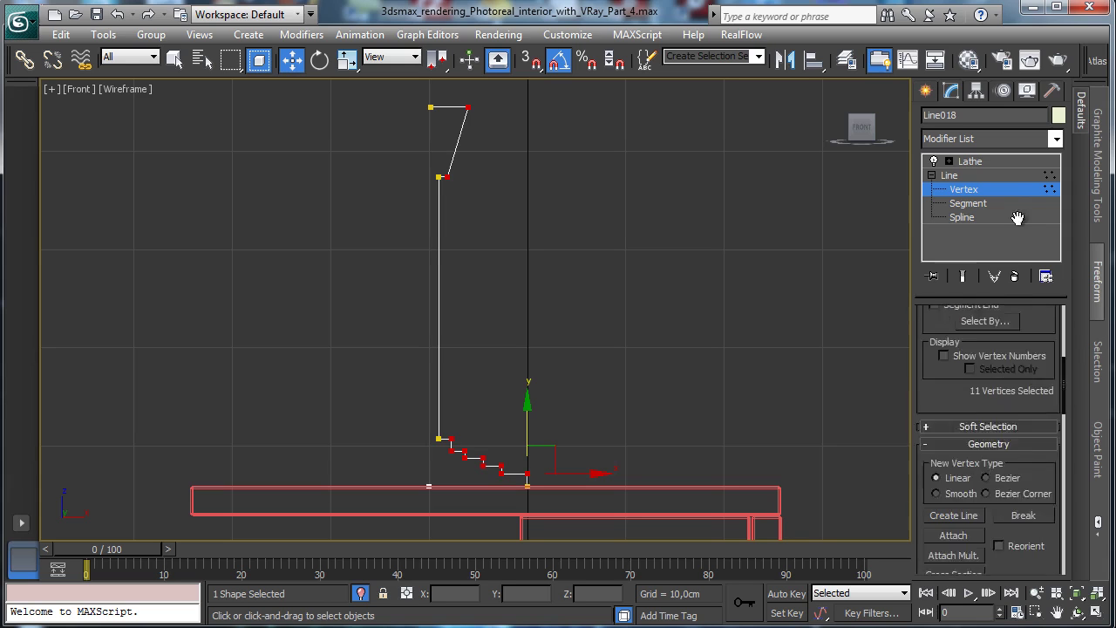
left_click_drag(1021, 465, 1017, 242)
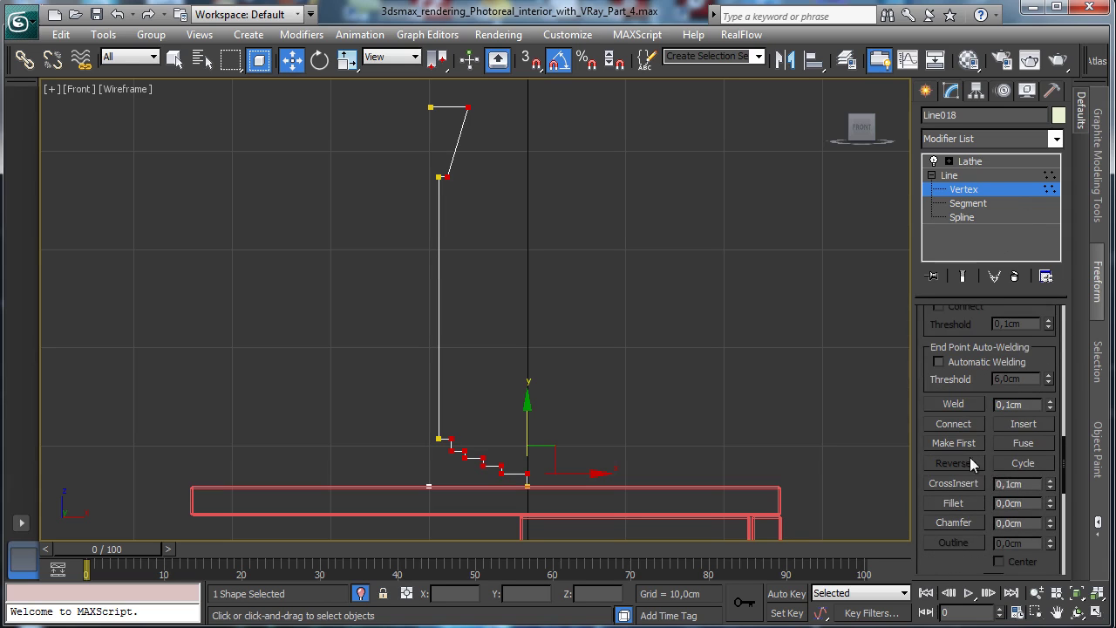
left_click(971, 522)
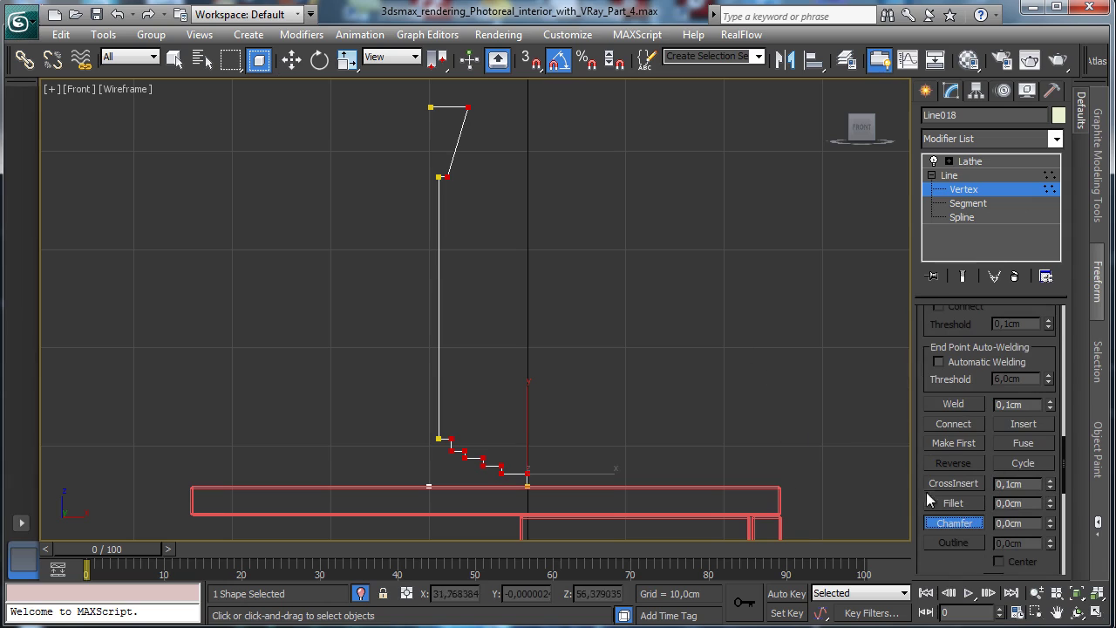
mouse_move(1050, 521)
left_mouse_down()
mouse_move(1055, 513)
mouse_move(1052, 524)
left_mouse_up()
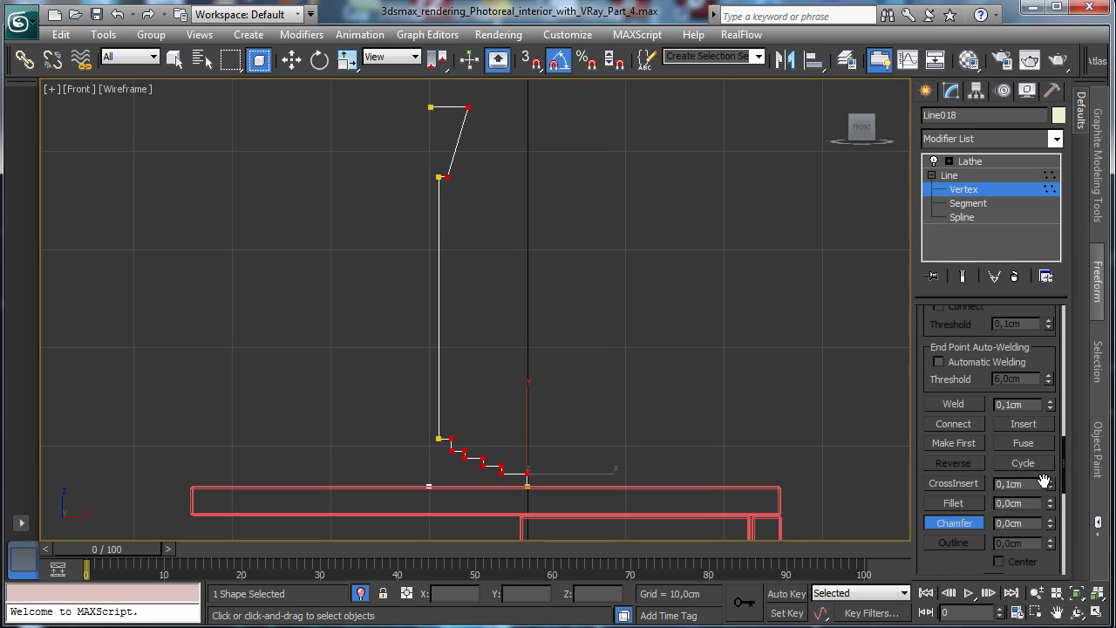
key("Return")
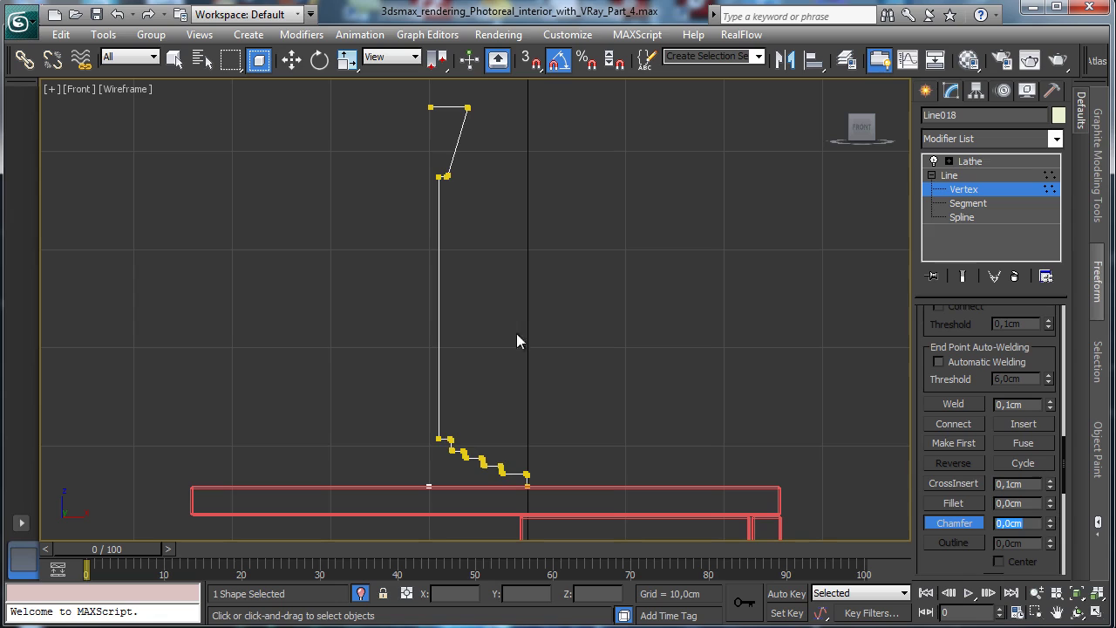
key("w")
Step: Return to the Lathe level of the stand and restore the four-viewport layout with Perspective active
left_click(977, 175)
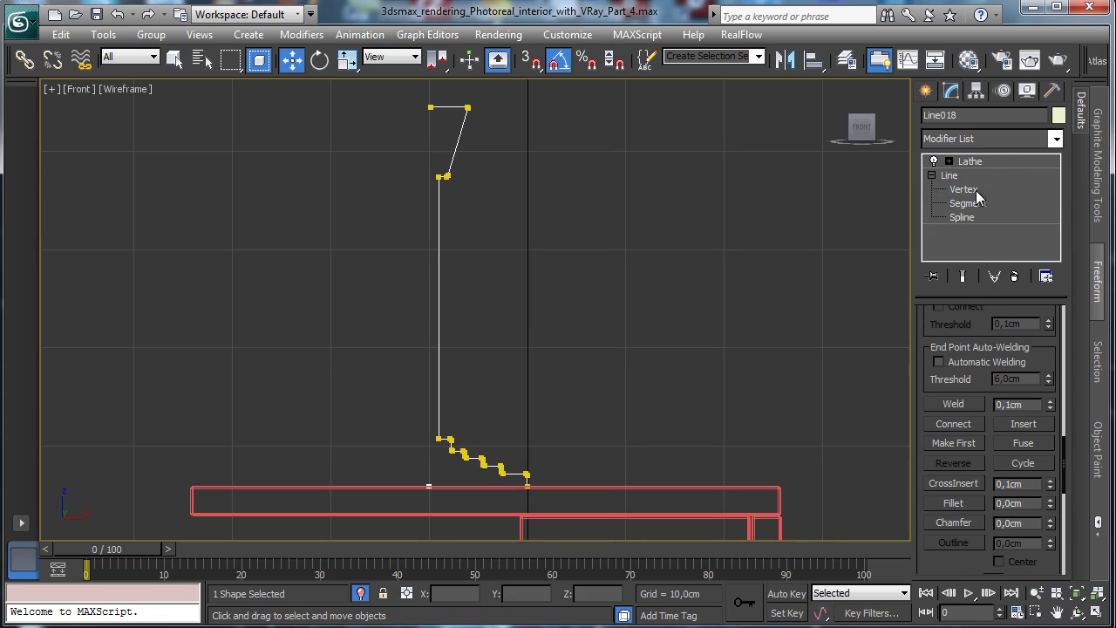
left_click(980, 162)
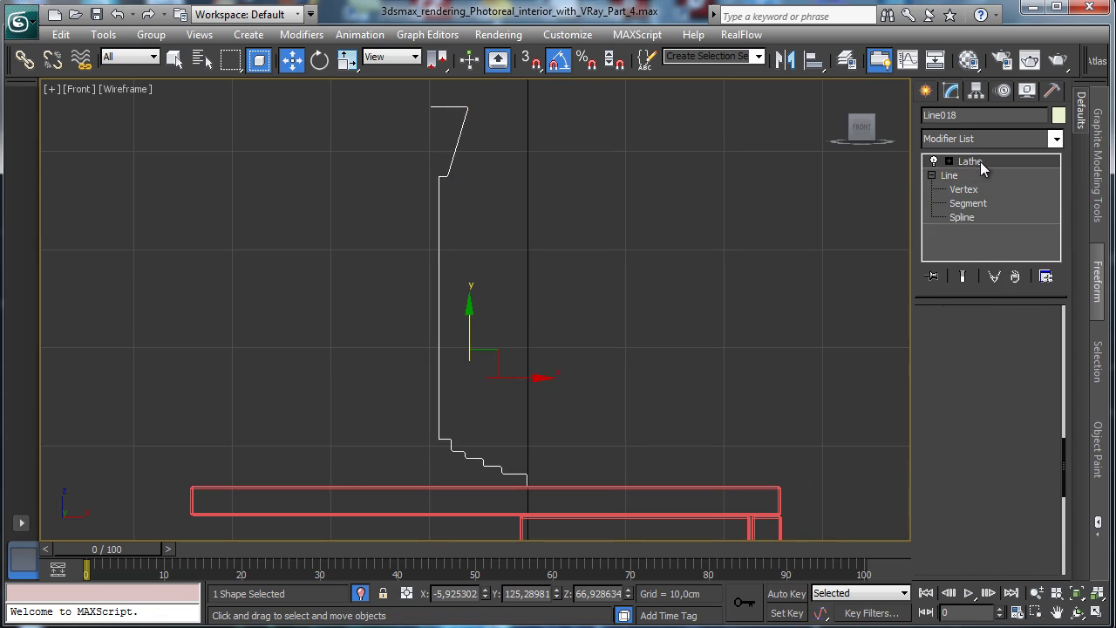
left_click(1098, 613)
right_click(614, 413)
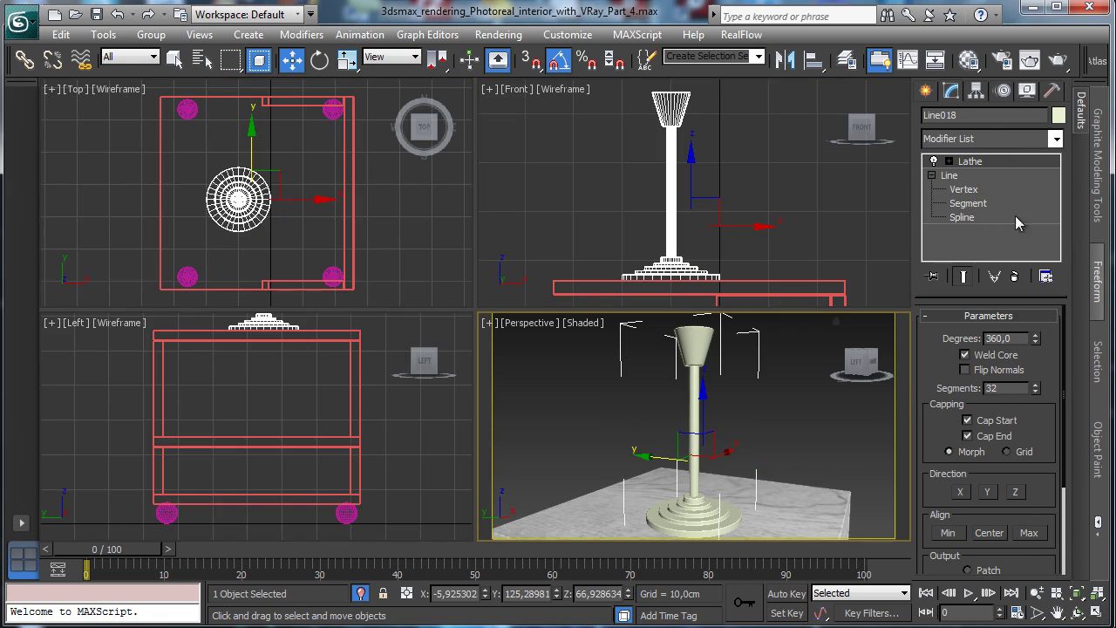
Step: Name the unused grey "20 - Default" material "Black glossy lamp"
left_click(970, 61)
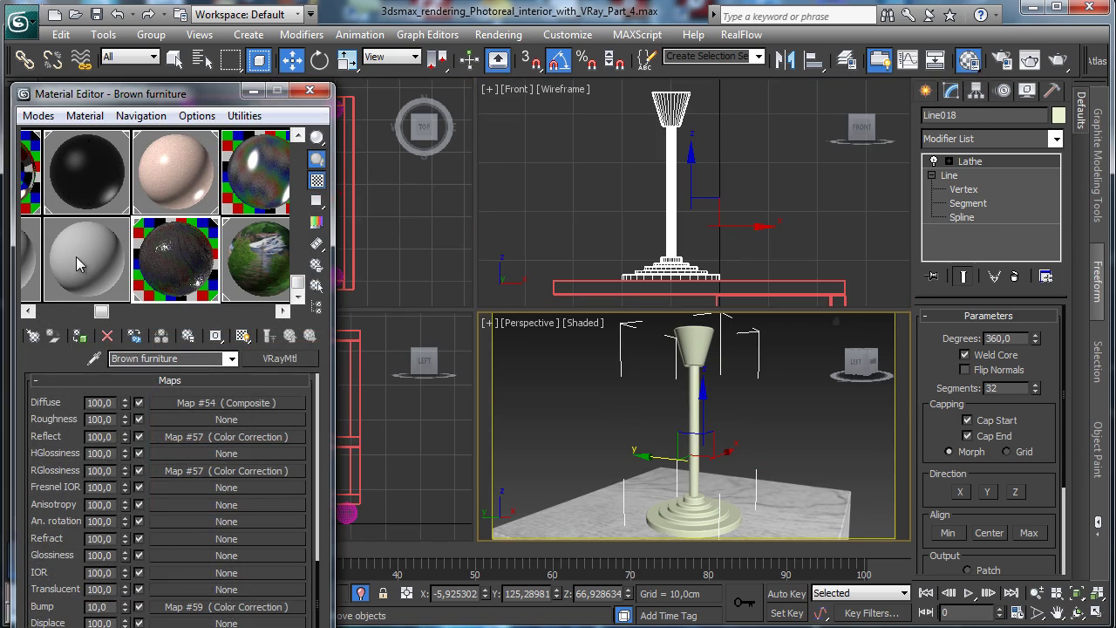
left_click(77, 265)
left_click(166, 358)
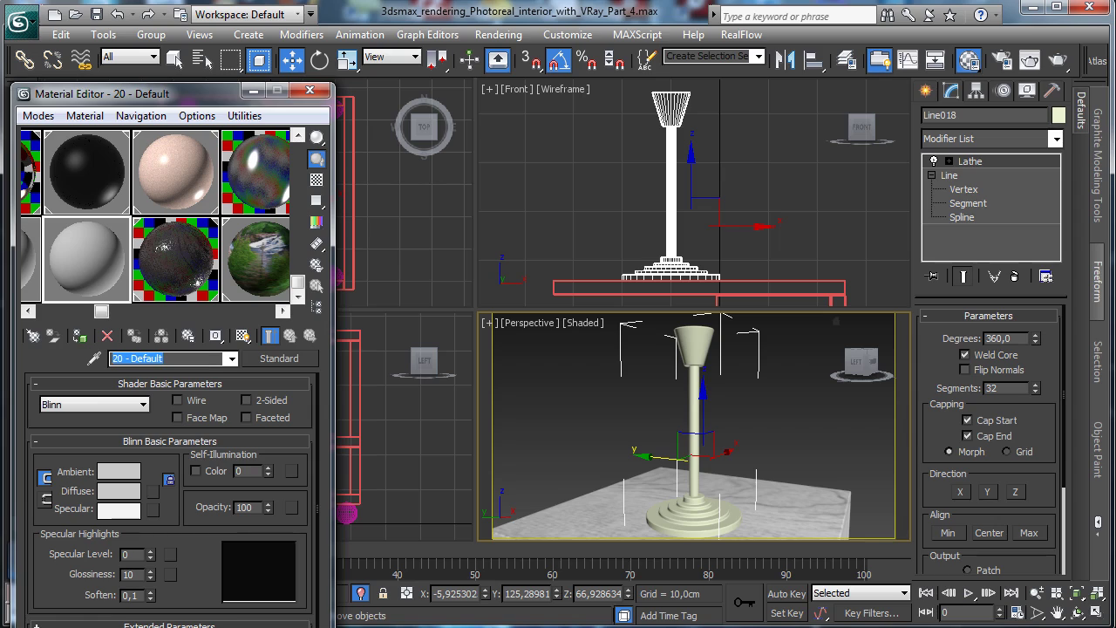
type("Black grlo")
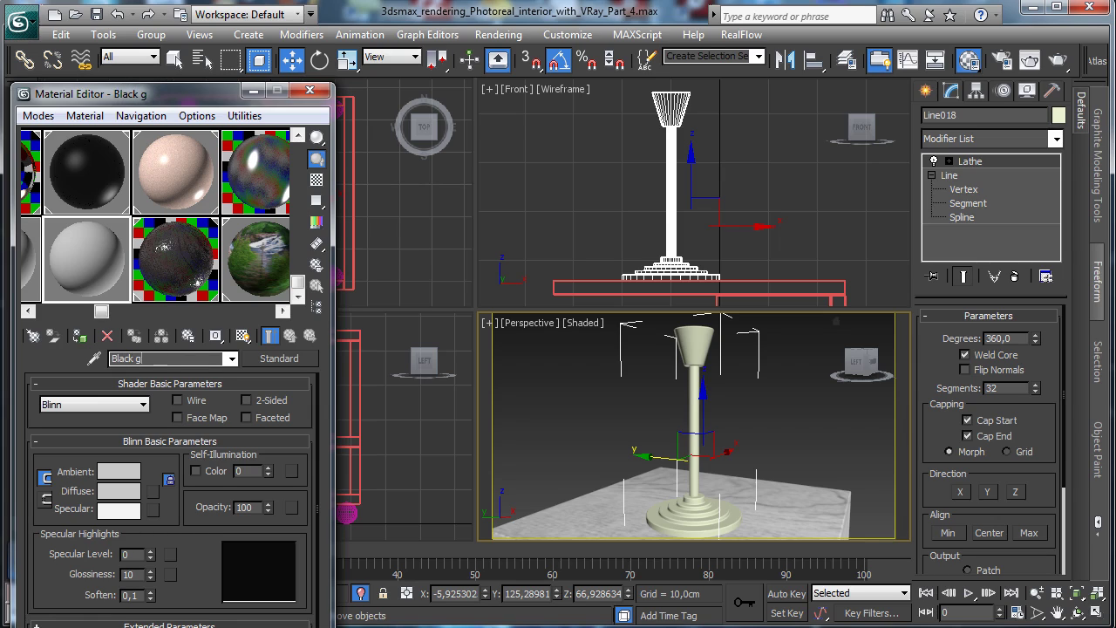
key("BackSpace")
key("BackSpace")
key("BackSpace")
type("lossy lamp")
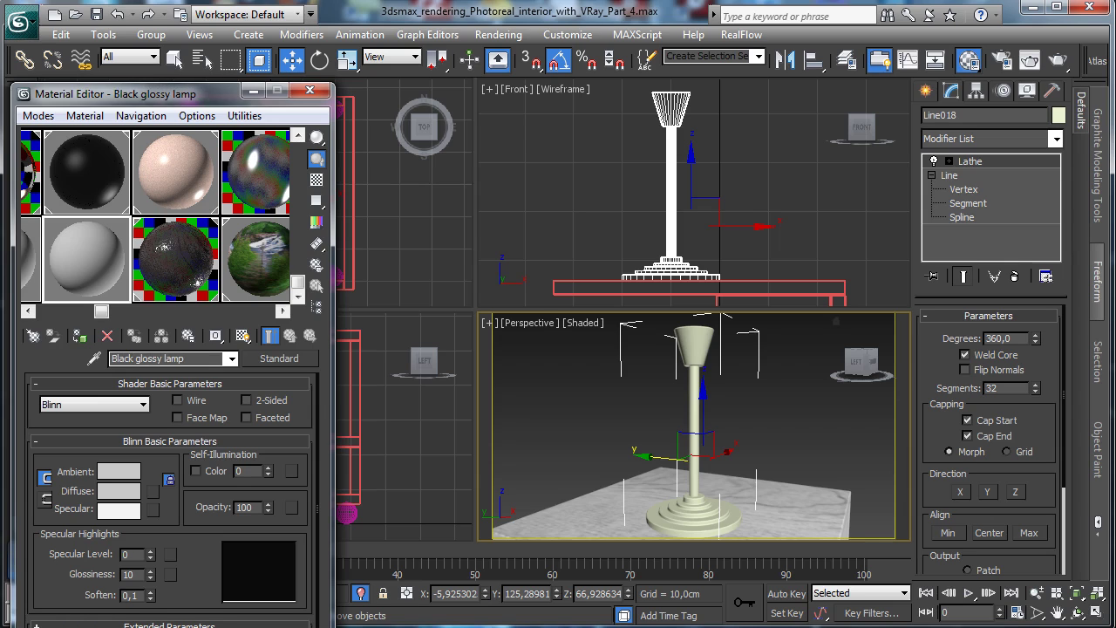
Step: Make the lamp material a VRayMtl with a black diffuse colour and assign it to the lathed stand
left_click(294, 358)
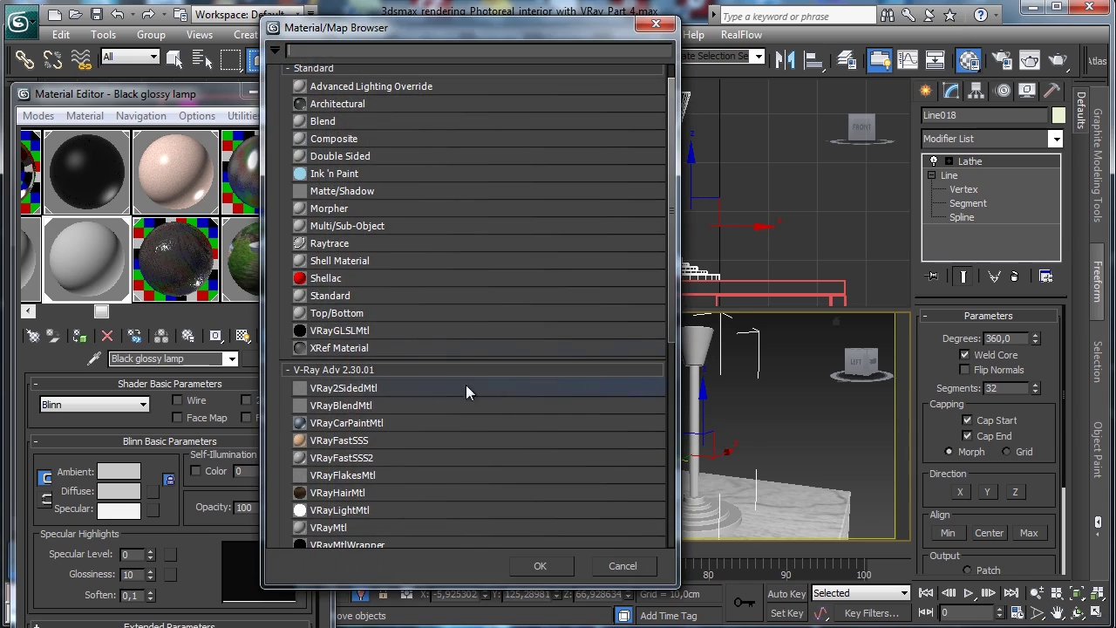
double_click(341, 528)
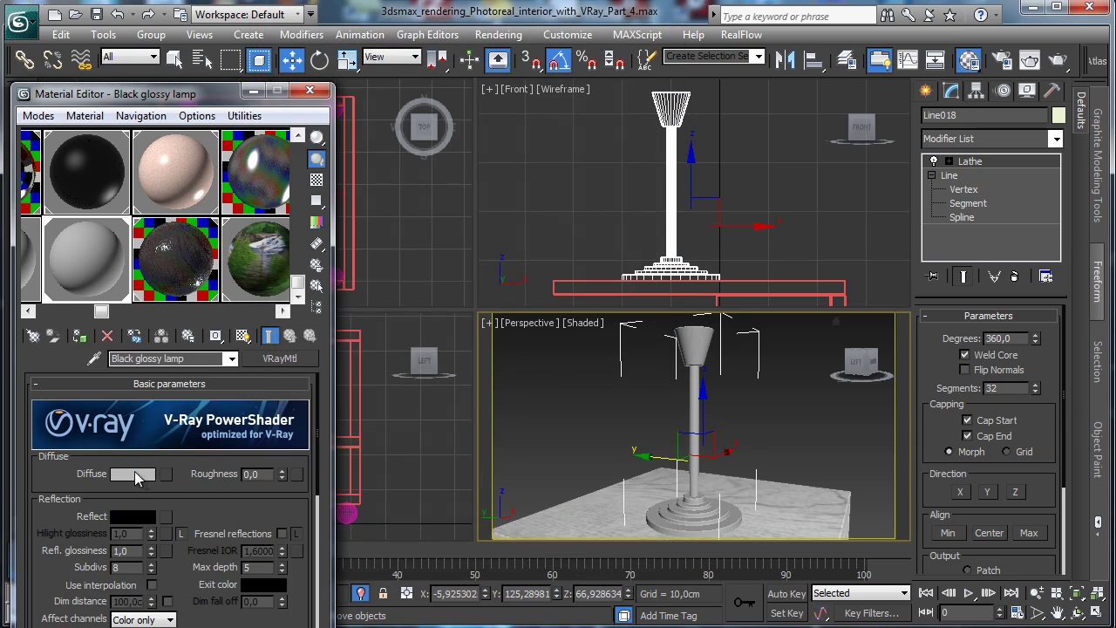
left_click(137, 477)
left_click(488, 194)
left_click(571, 224)
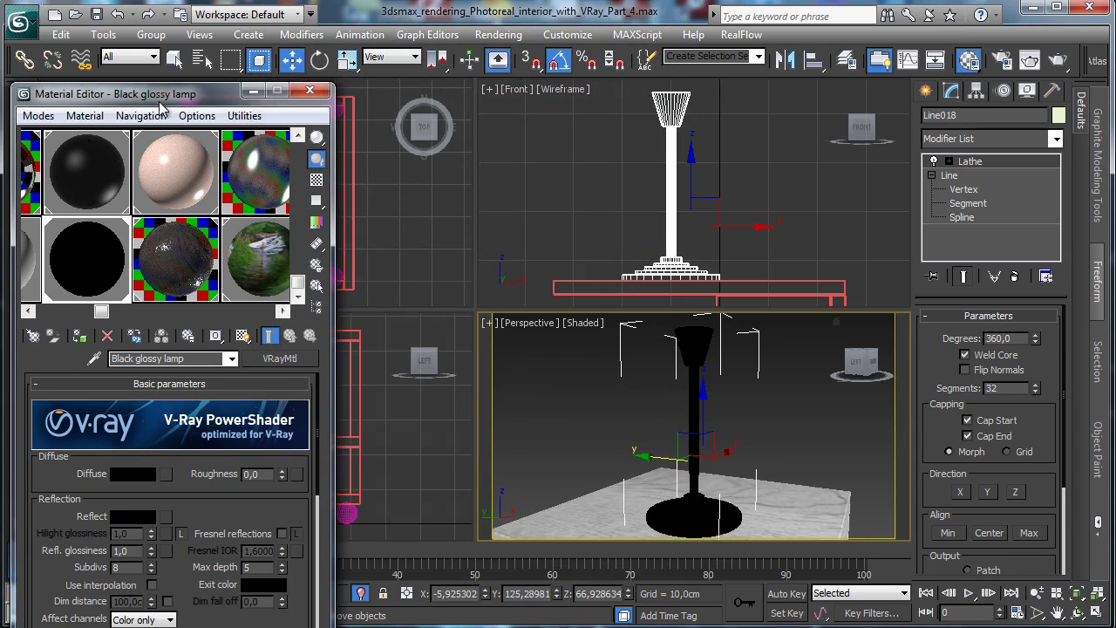
Step: Set the lamp material's reflection to white (255) with Fresnel reflections enabled and reflection glossiness 0,6
left_click_drag(159, 96, 190, 50)
left_click(313, 489)
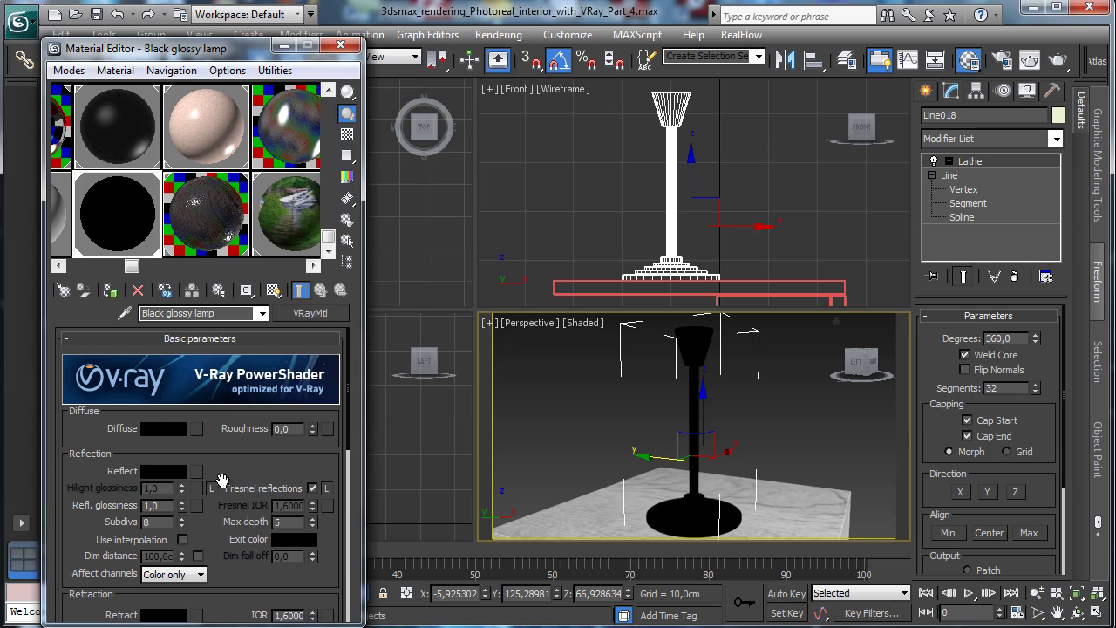
left_click(159, 472)
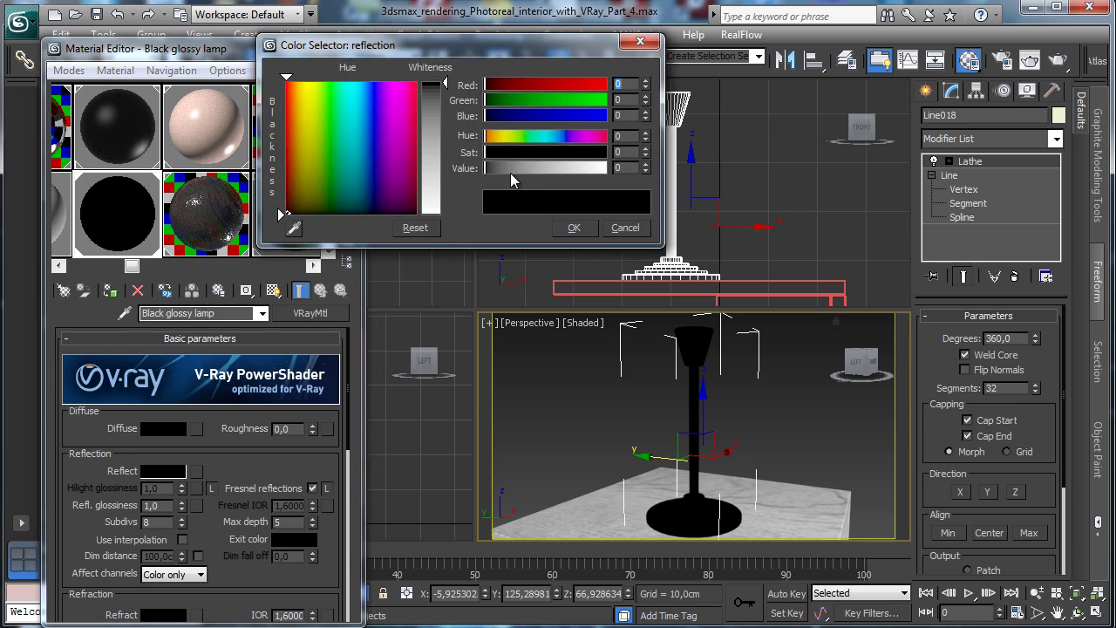
left_click_drag(569, 169, 623, 199)
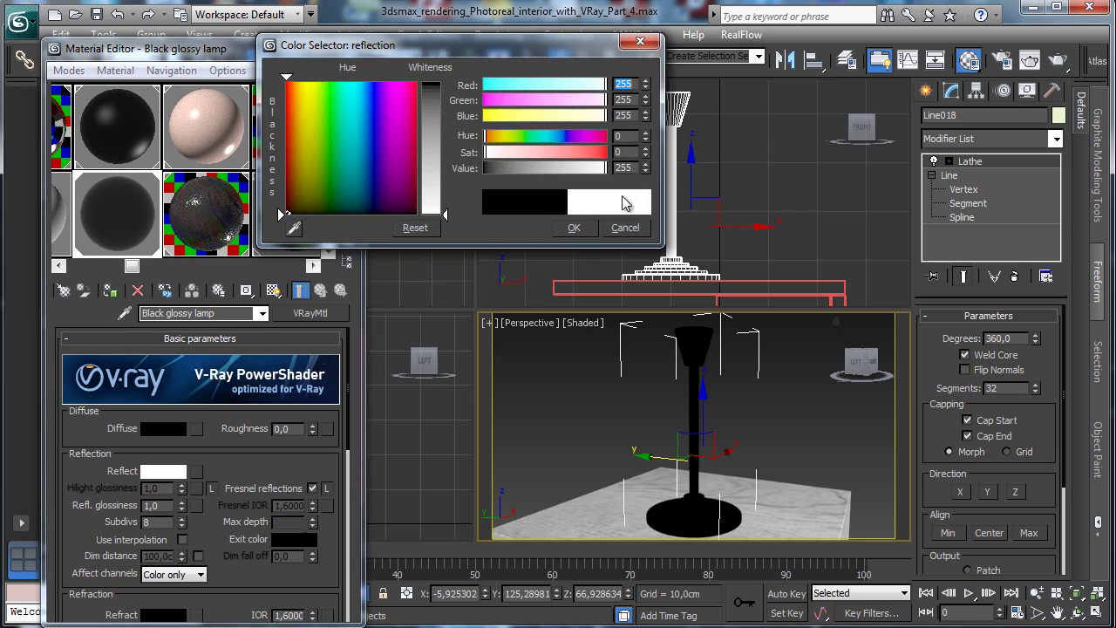
left_click(574, 227)
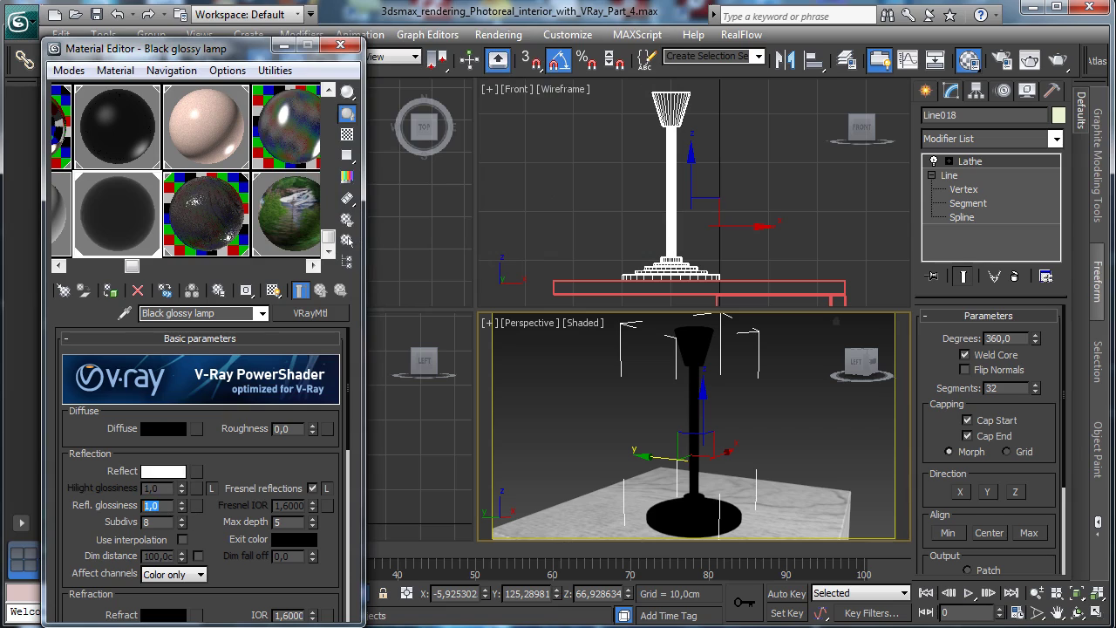
key("Return")
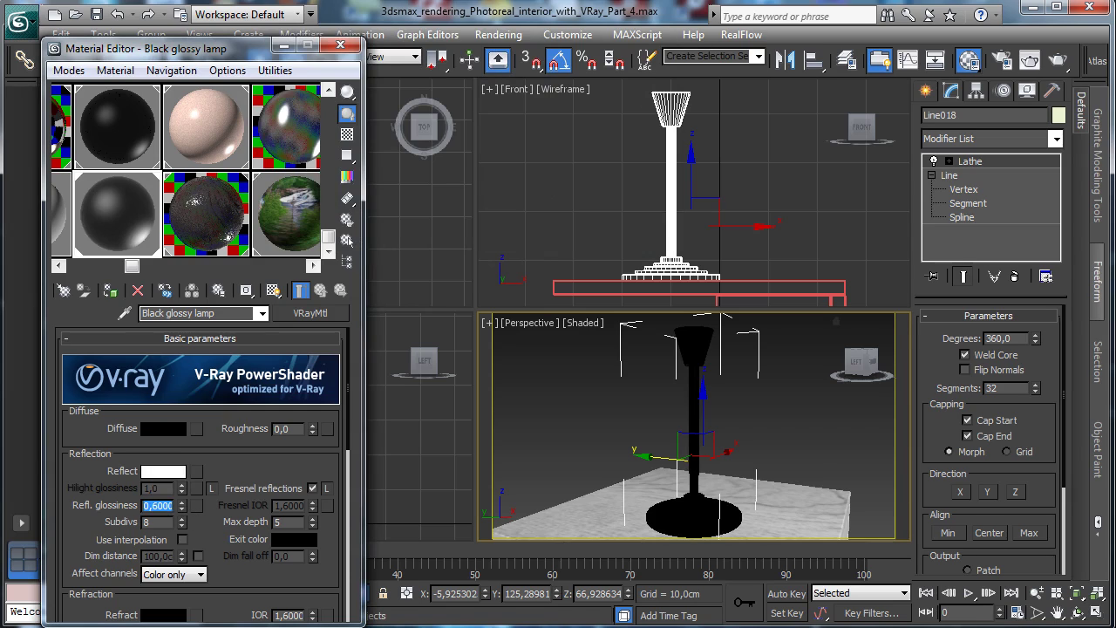
Step: Set the lamp material's BRDF anisotropy to -0,4 and close the Material Editor
scroll(311, 373, "down", 10)
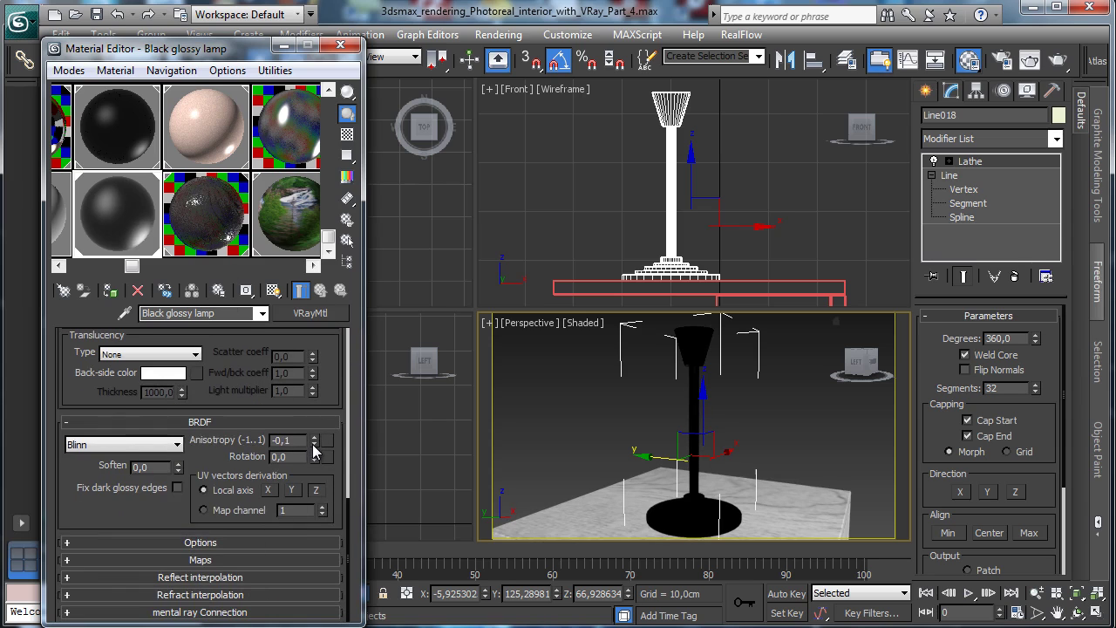
left_click(314, 444)
left_click(314, 444)
left_click(315, 437)
left_click(316, 438)
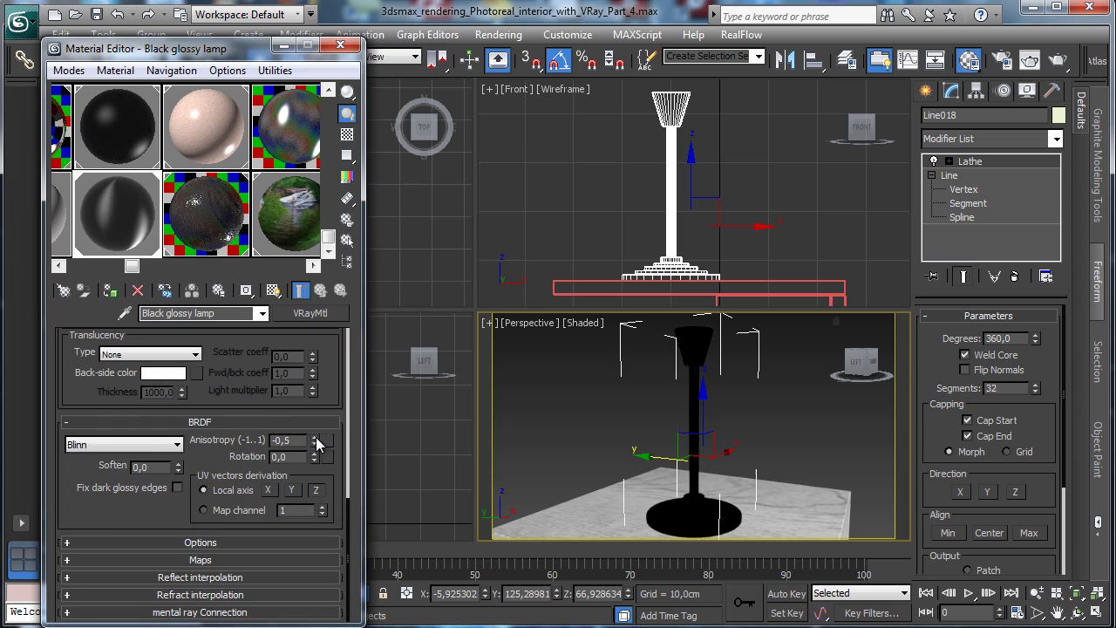
left_click(315, 438)
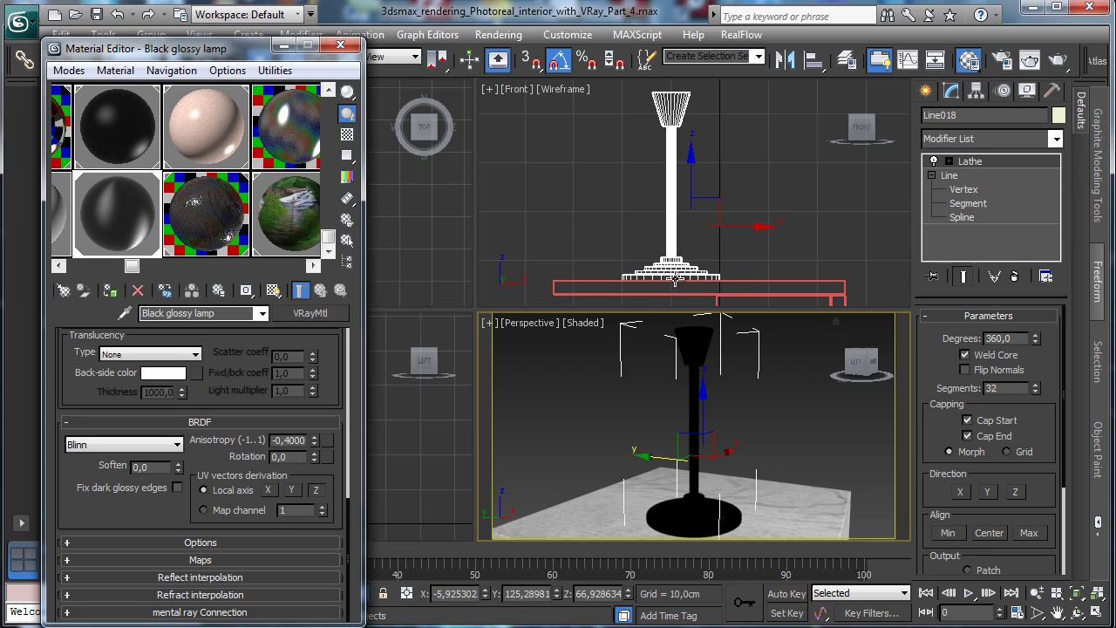
left_click(340, 45)
Step: In an enlarged Front view, draw an open curved line above the stand, from its central axis outward and down, as the lampshade's half profile
left_click(656, 162)
left_click(1058, 615)
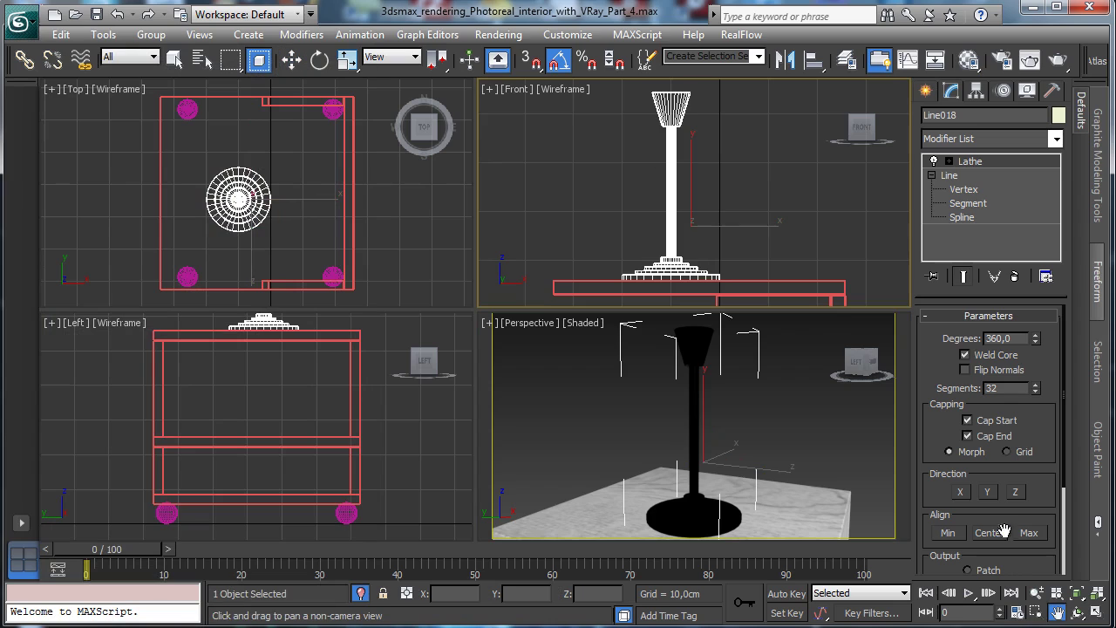
left_click_drag(738, 234, 771, 242)
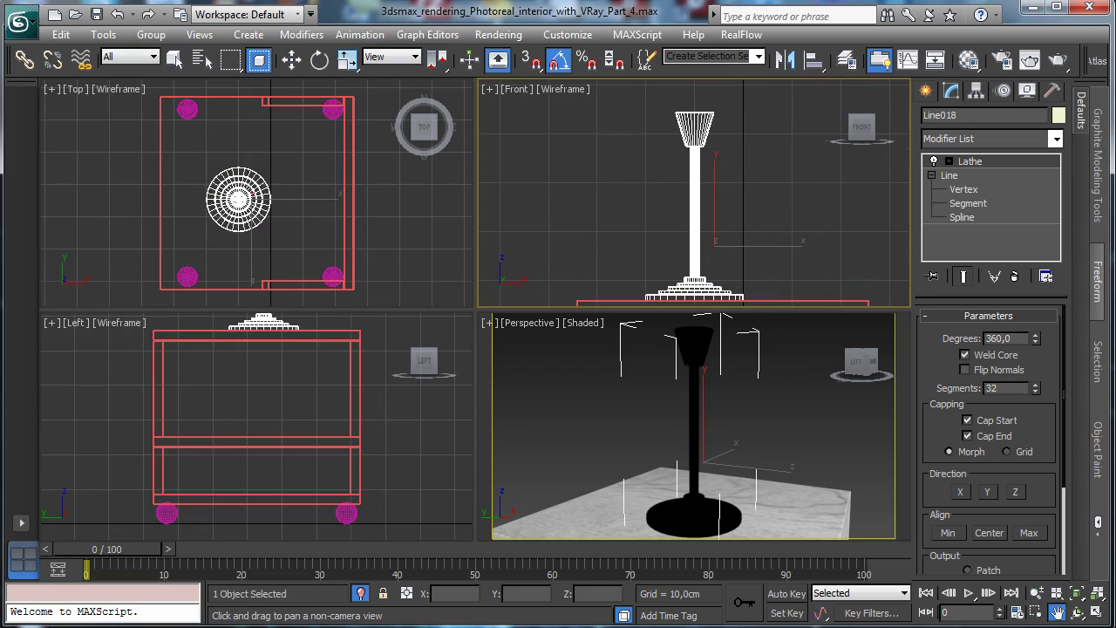
left_click(1097, 614)
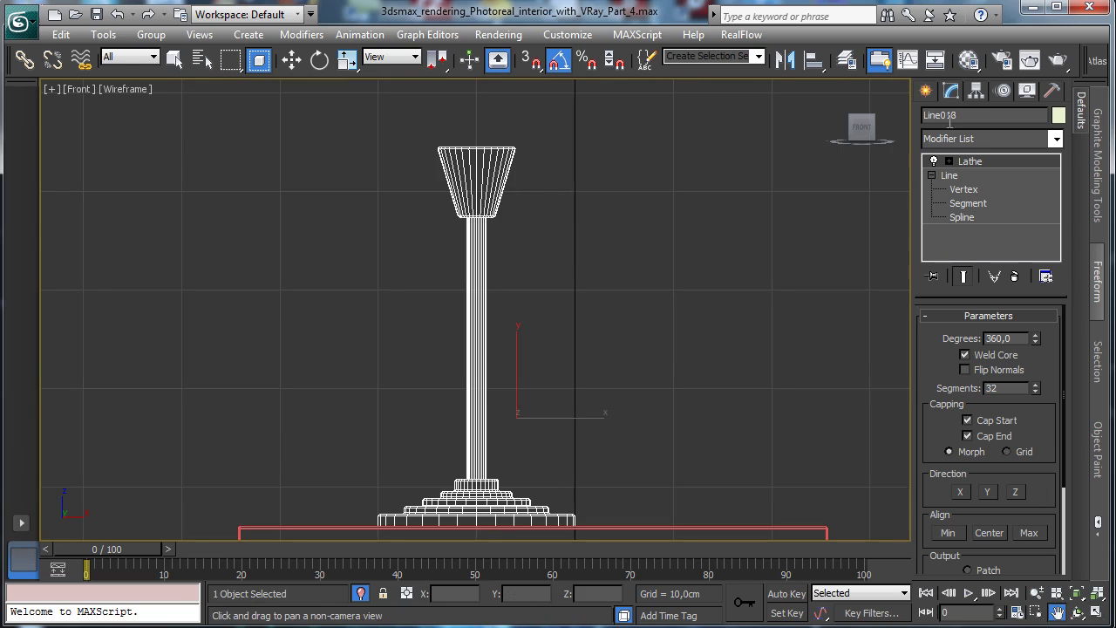
left_click(939, 93)
left_click(956, 215)
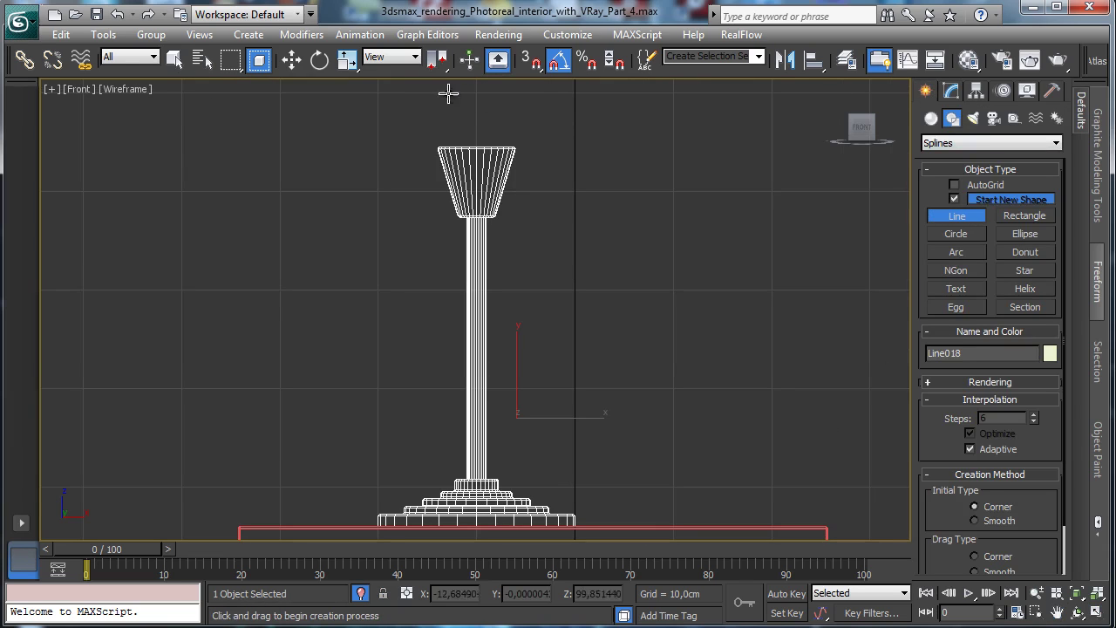
left_click(476, 92)
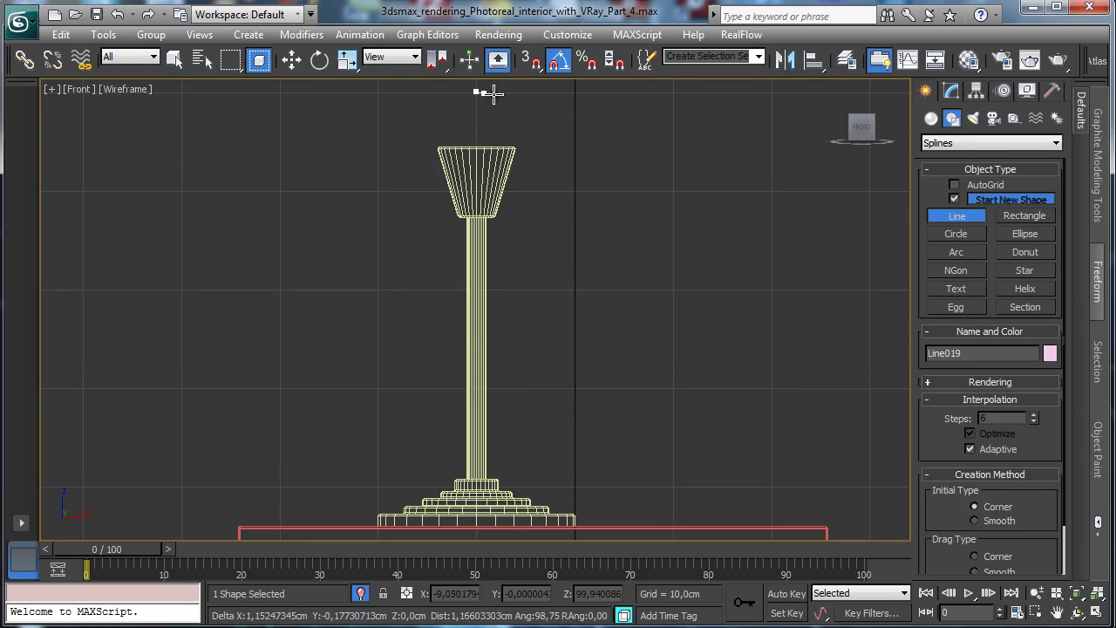
left_click_drag(680, 132, 733, 151)
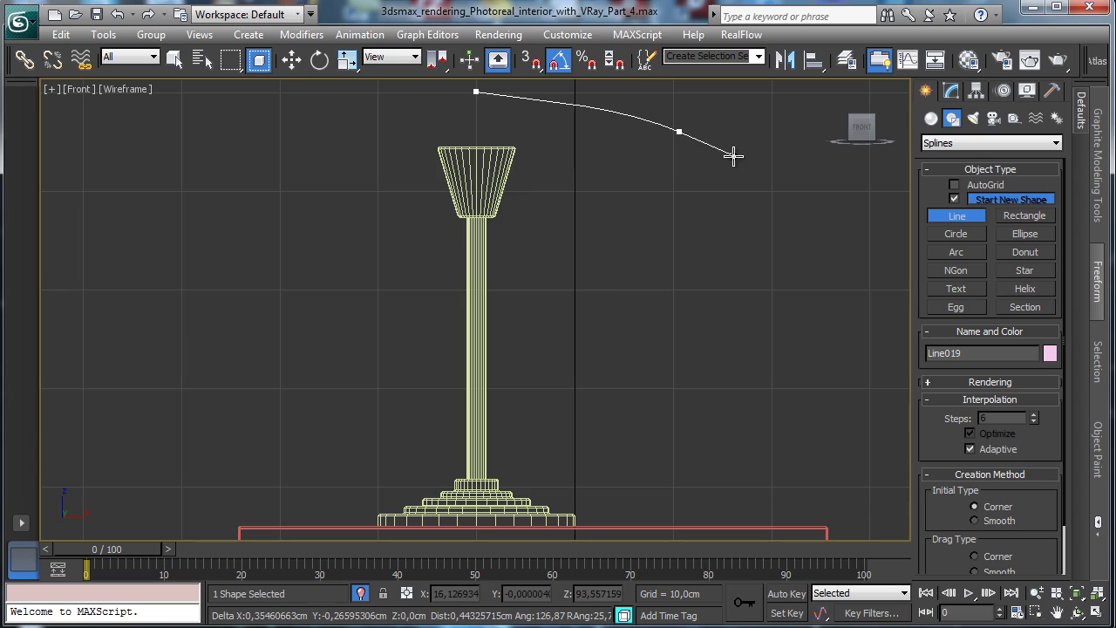
left_click(742, 168)
right_click(742, 167)
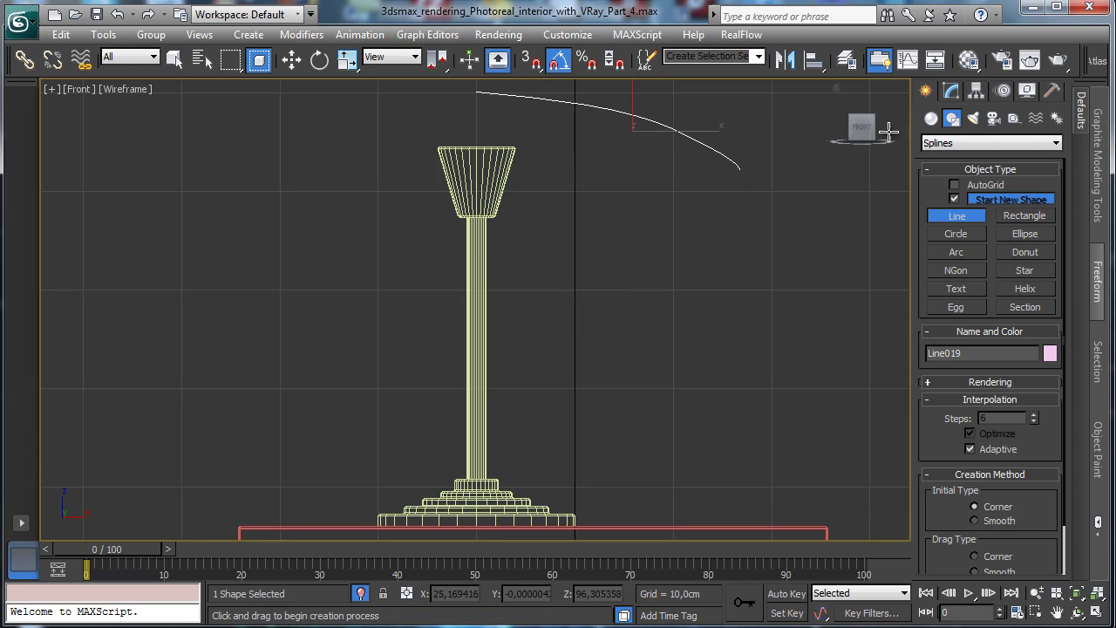
Step: Apply a Lathe modifier to the lampshade profile and align its revolve axis to the profile's minimum
left_click(952, 93)
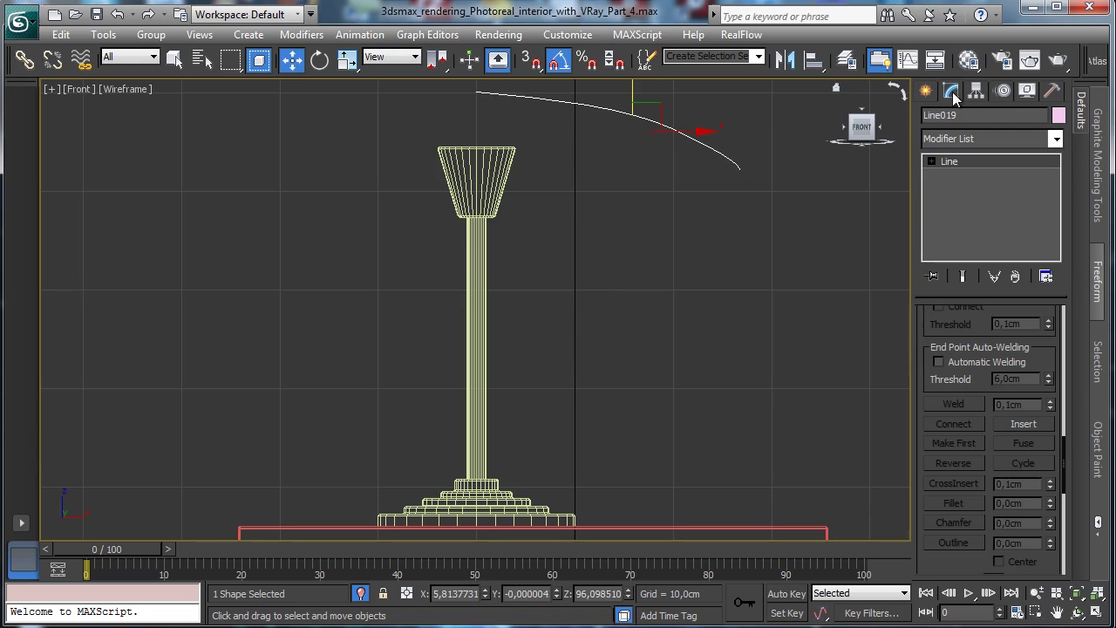
left_click(1056, 140)
left_click_drag(1051, 186, 1047, 514)
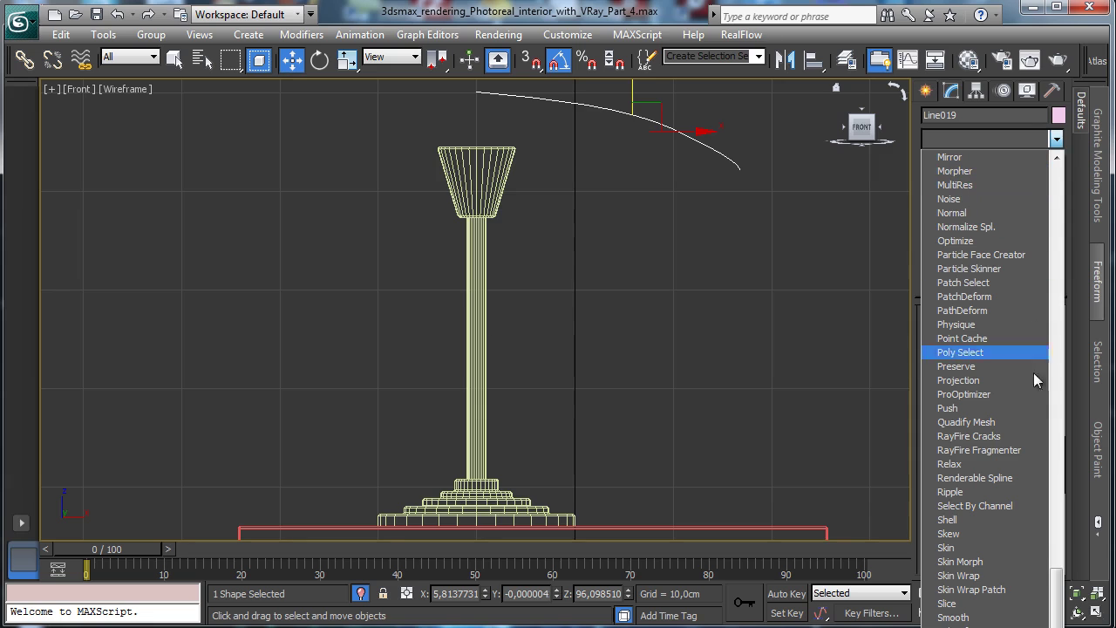
left_click_drag(1060, 607, 1078, 458)
left_click(977, 423)
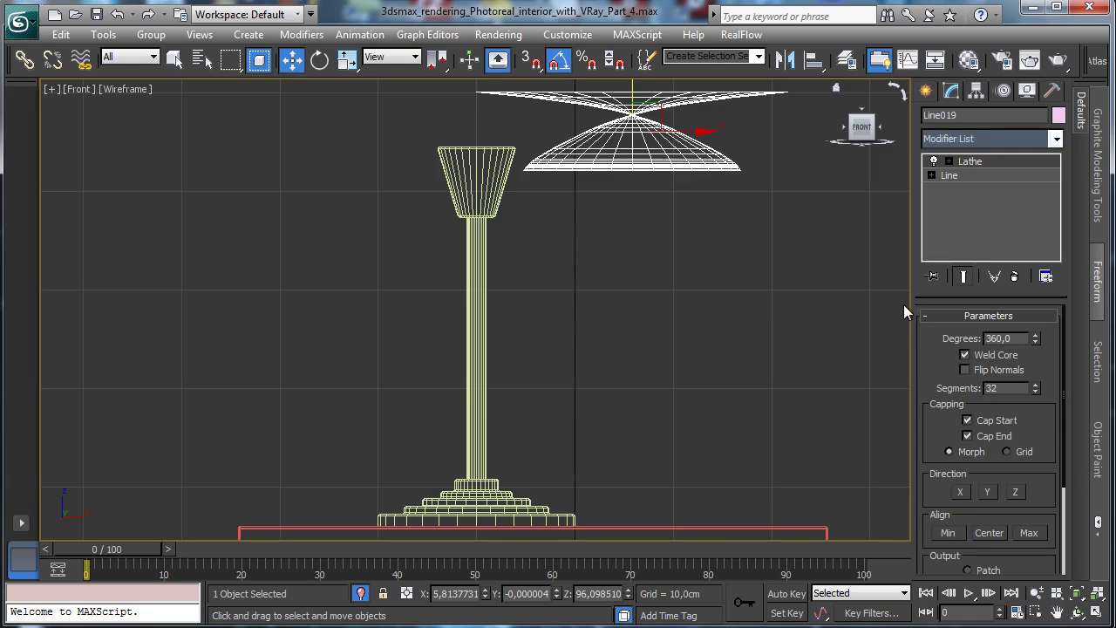
left_click(948, 533)
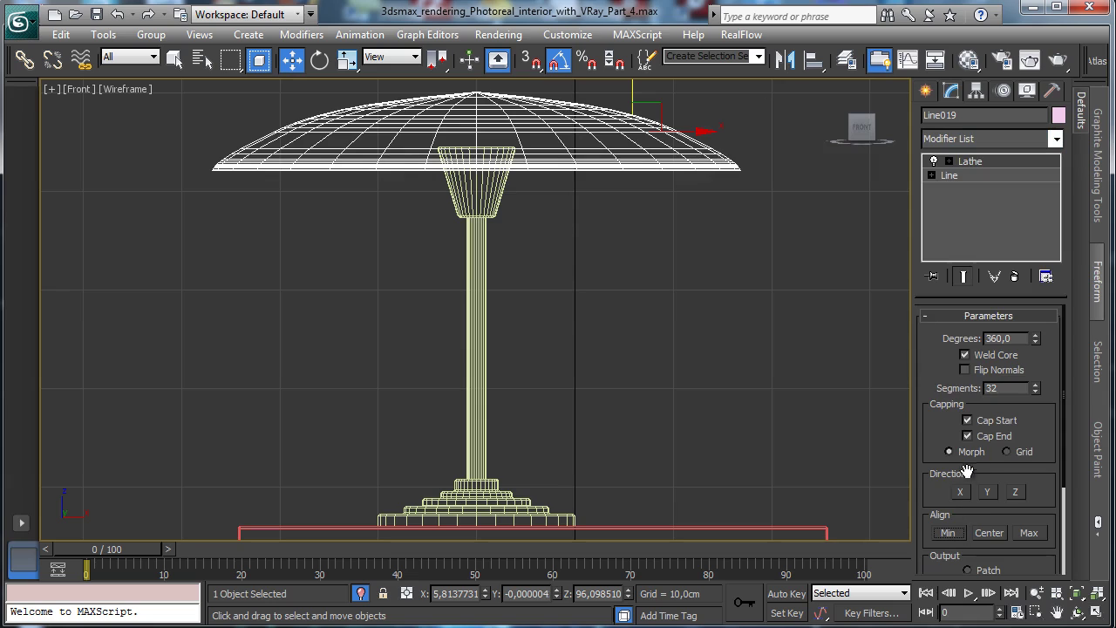
Step: Adjust the Bezier handle of the shade profile's middle vertex so the lathed dome curves more roundly towards its rim
left_click(932, 175)
left_click(963, 190)
left_click_drag(601, 94, 714, 156)
left_click(963, 276)
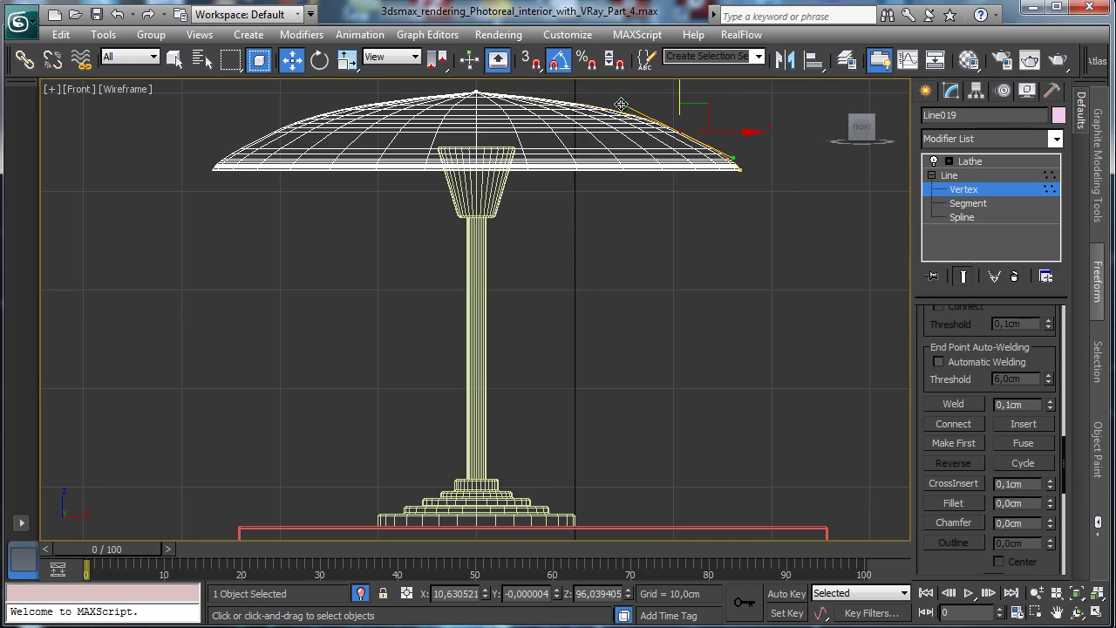
left_click_drag(621, 104, 637, 73)
left_click(977, 191)
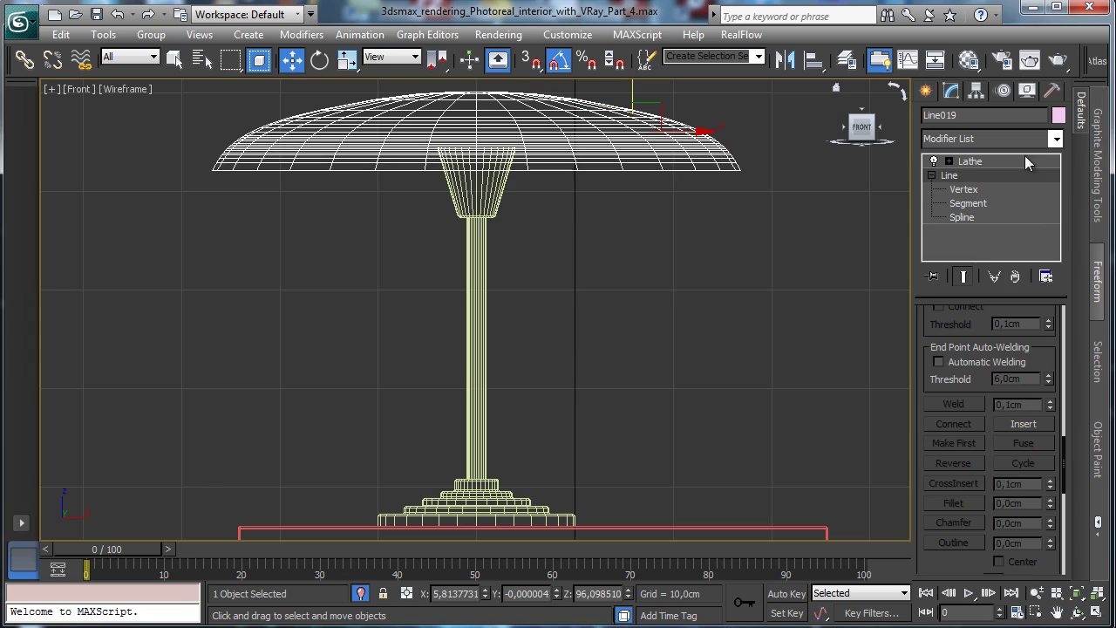
Step: Set the lampshade's Lathe segments to 40
left_click(1021, 162)
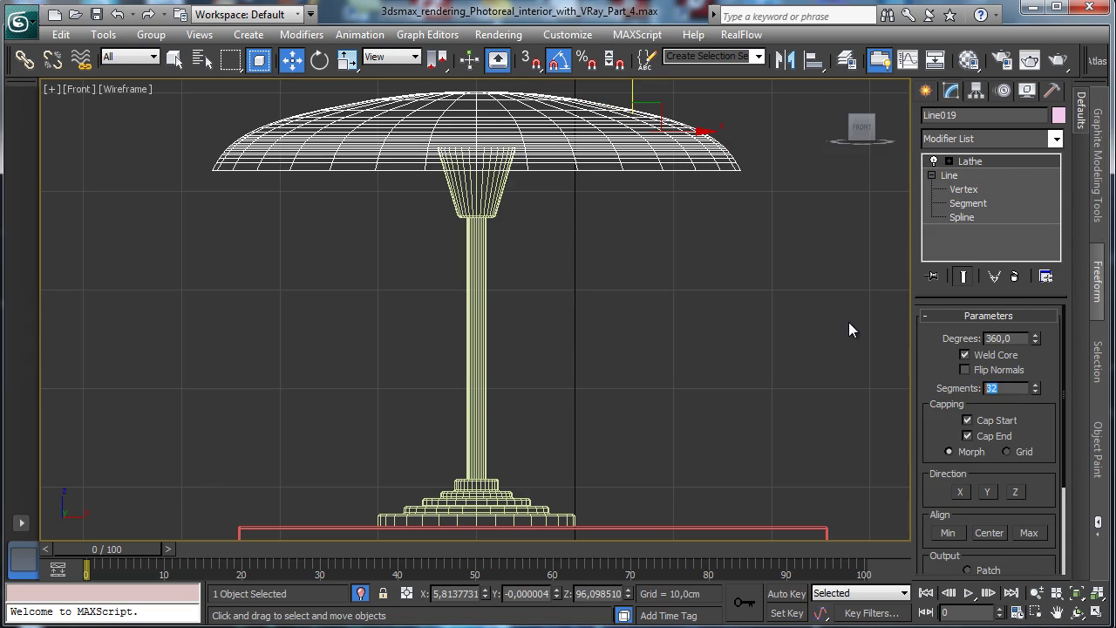
type("40")
key("Return")
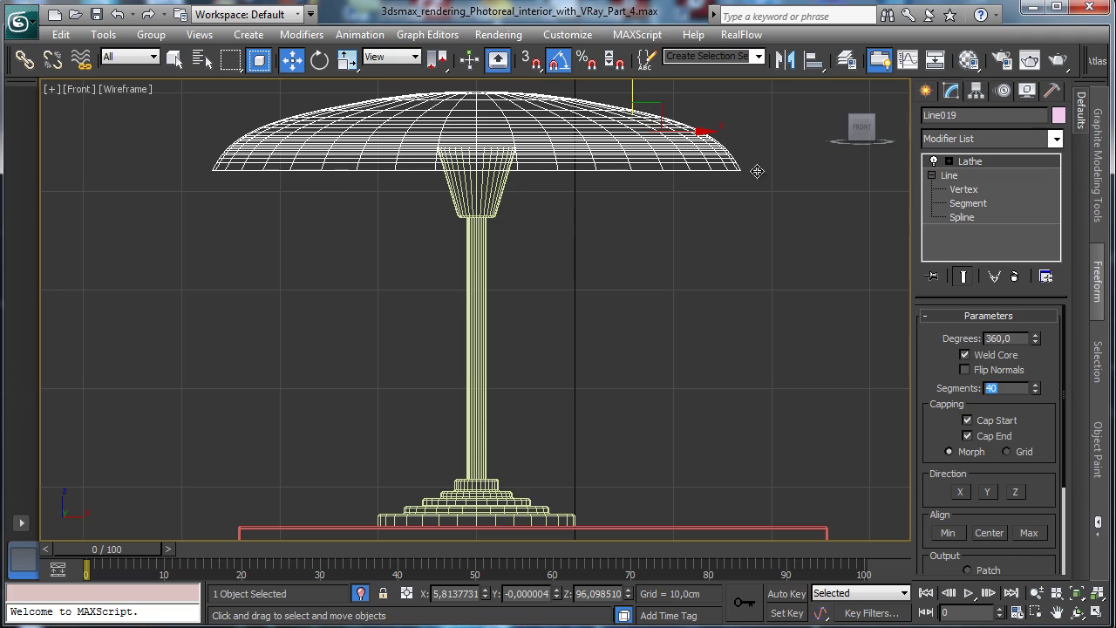
Step: Add a Shell modifier to the lampshade with an outer amount of 0,3 cm
left_click(1051, 140)
left_click_drag(1059, 197, 1038, 453)
scroll(1038, 453, "down", 7)
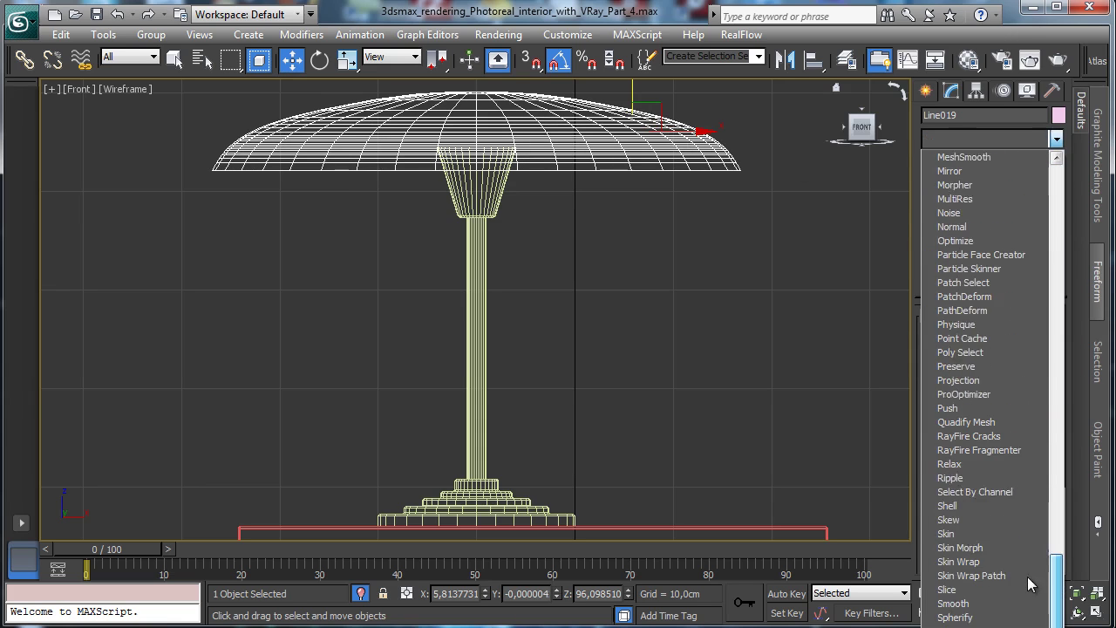
left_click(960, 492)
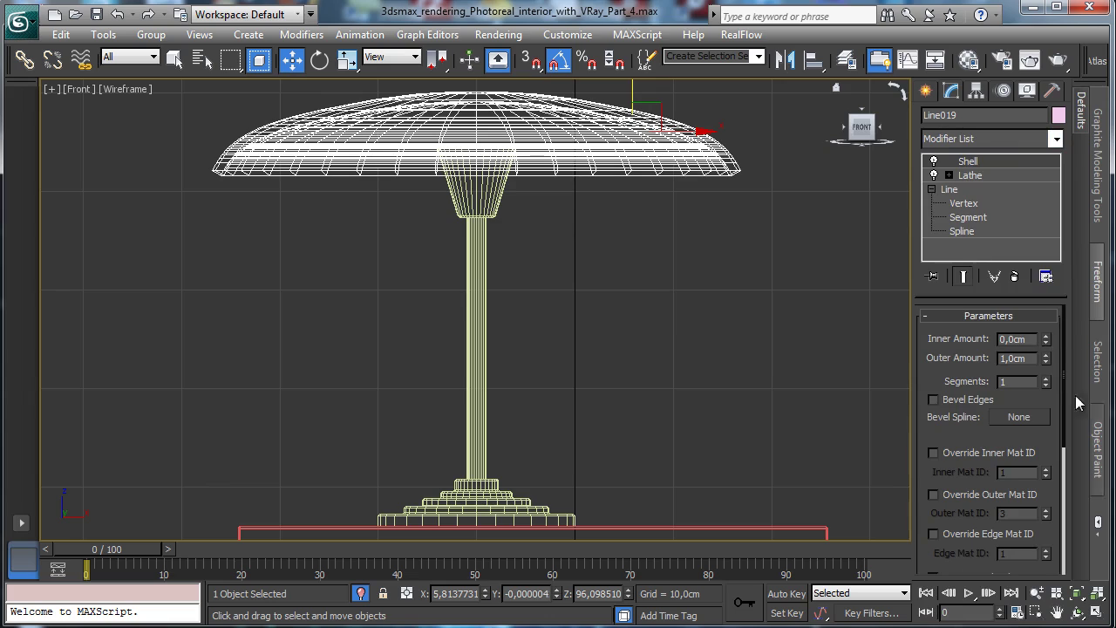
left_click_drag(982, 352, 827, 327)
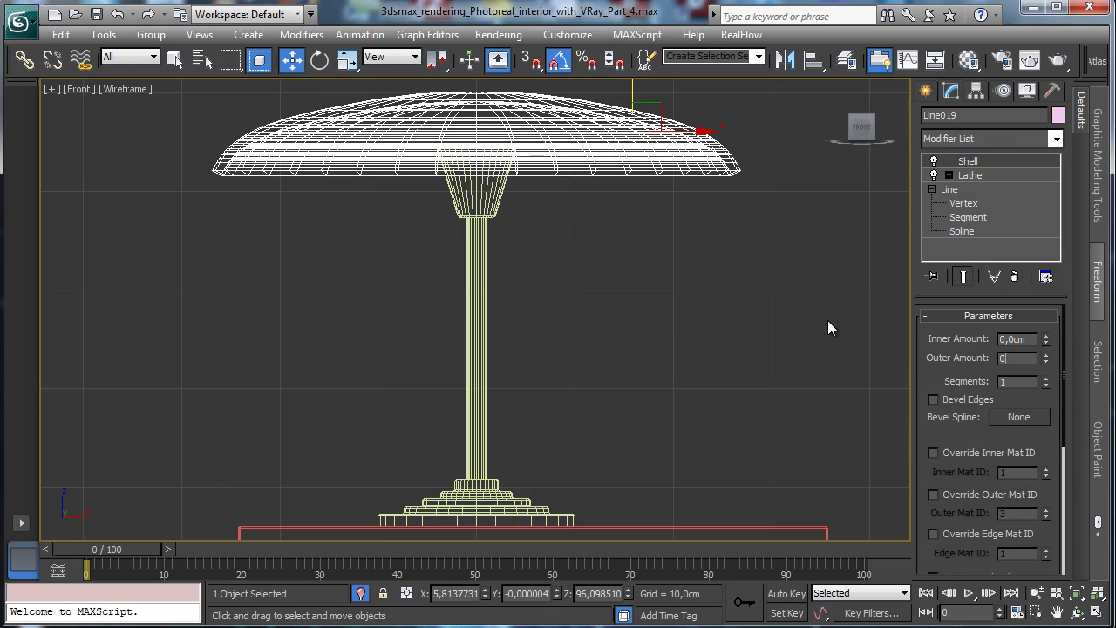
type("30mm")
key("Return")
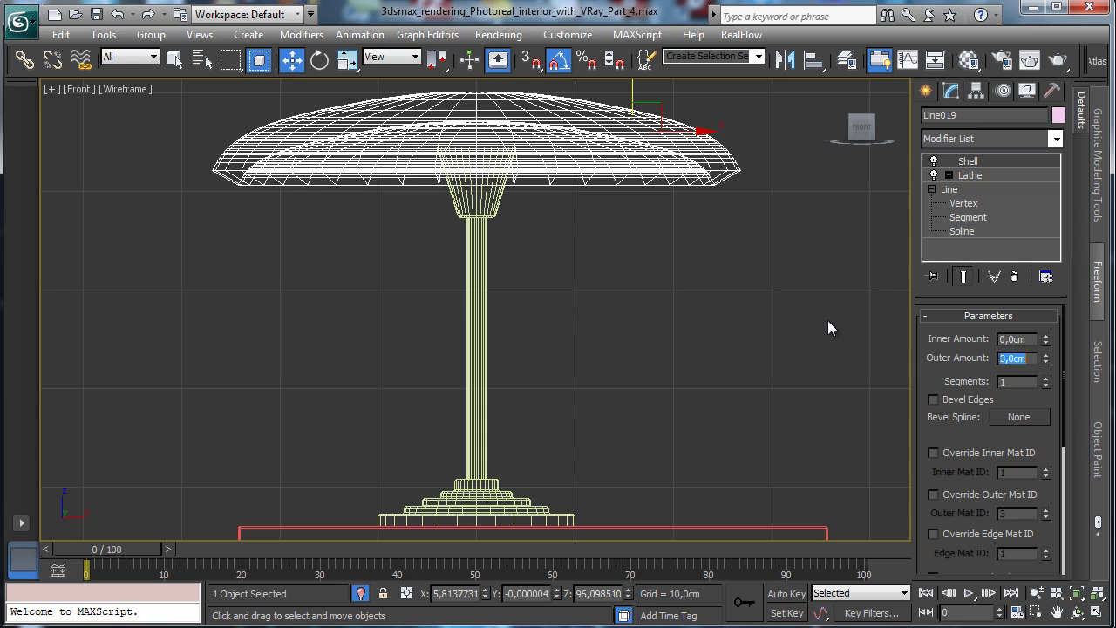
type("0,3")
key("Return")
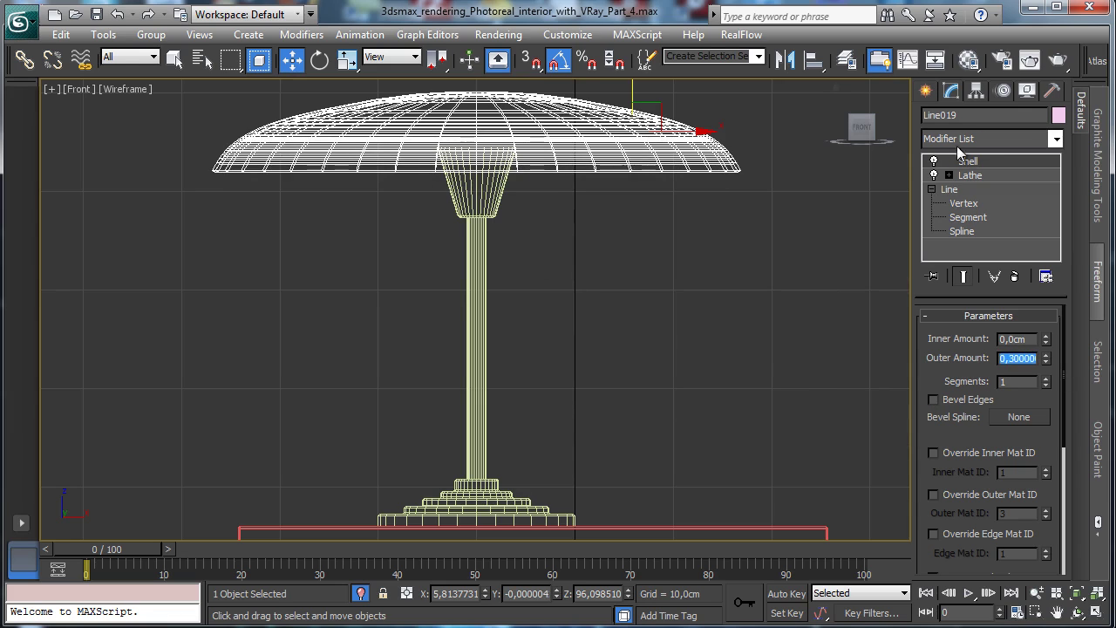
Step: Create a cylinder about 5,85 cm high beside the stand's cup and reduce its radius to about 0,29 cm
left_click(926, 90)
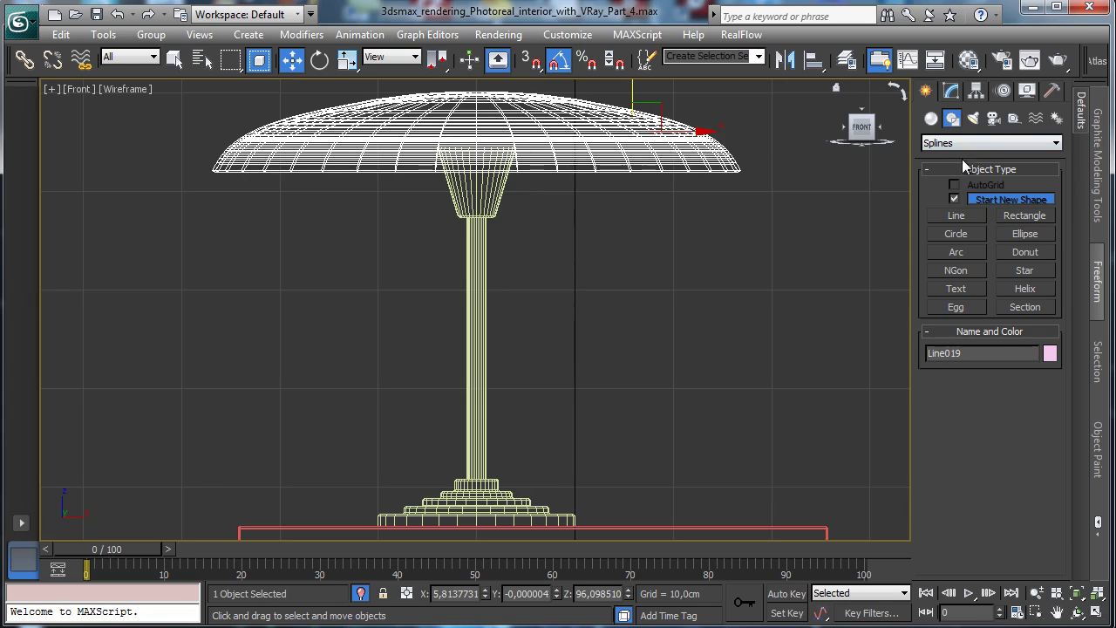
left_click(931, 118)
left_click(957, 238)
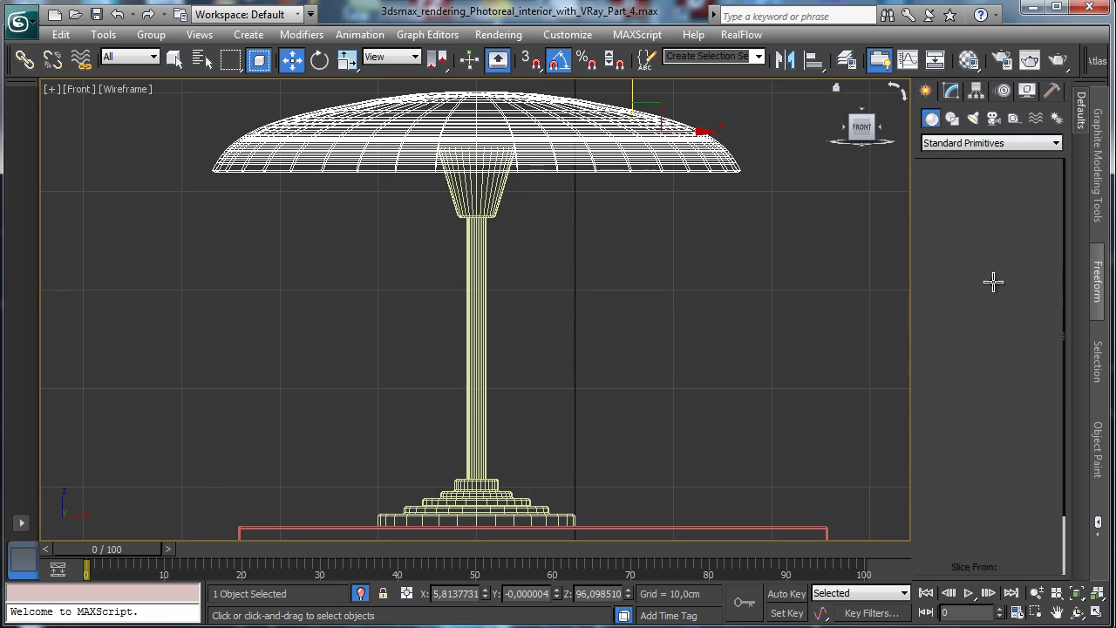
left_click_drag(522, 199, 541, 147)
left_click(764, 195)
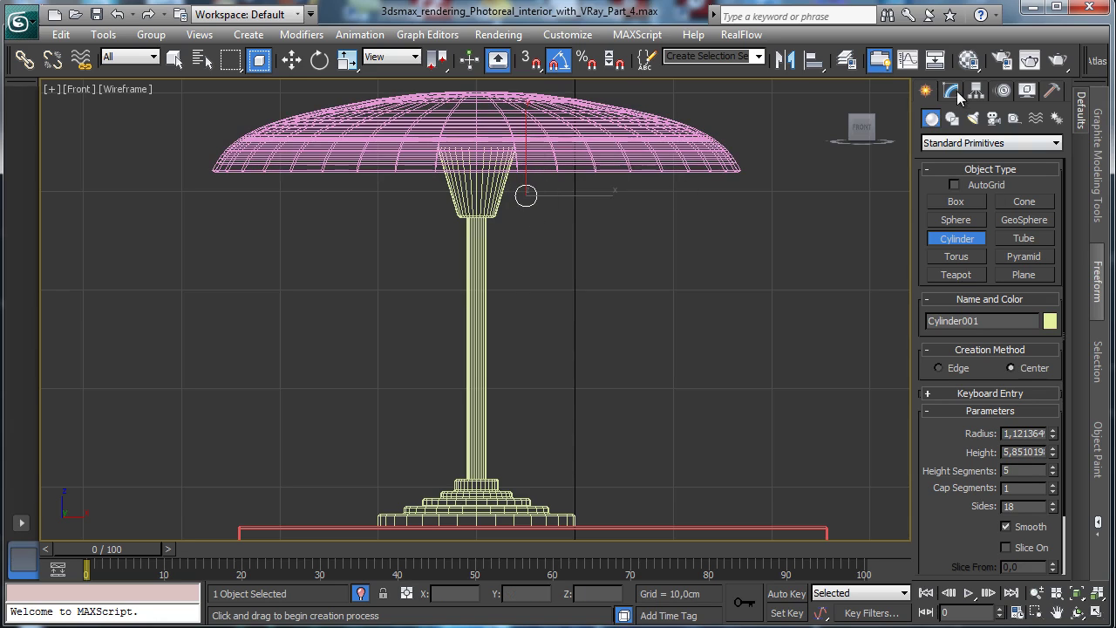
left_click(951, 91)
left_click_drag(1052, 339, 1042, 396)
Step: Rotate the thin cylinder 90 degrees about X to make it vertical and lengthen it to about 9,77 cm
left_click(321, 59)
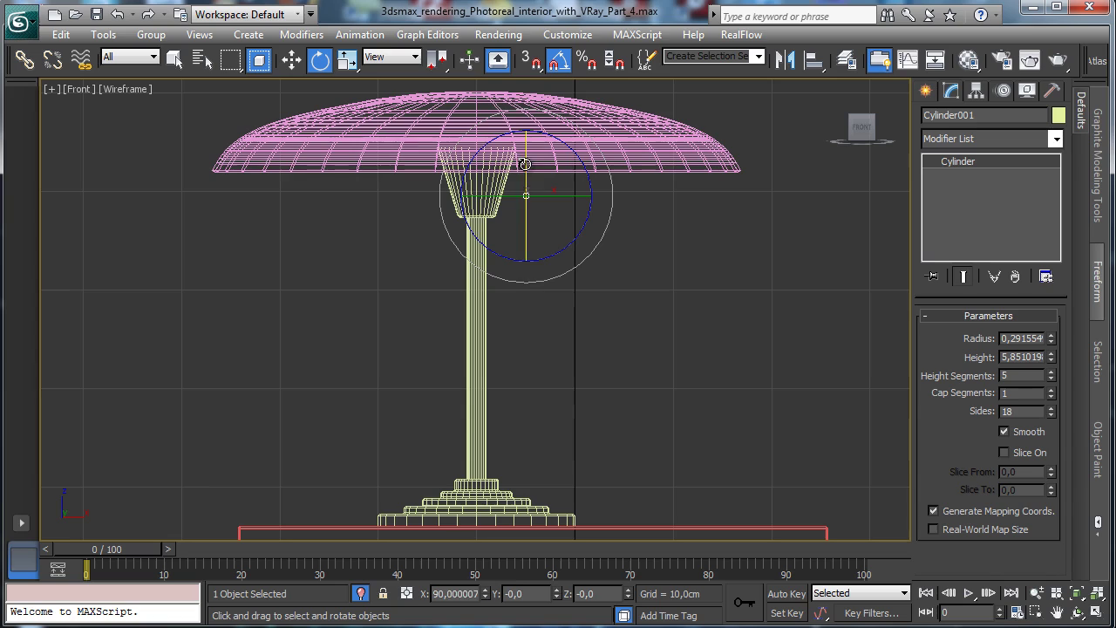
left_click_drag(525, 196, 531, 234)
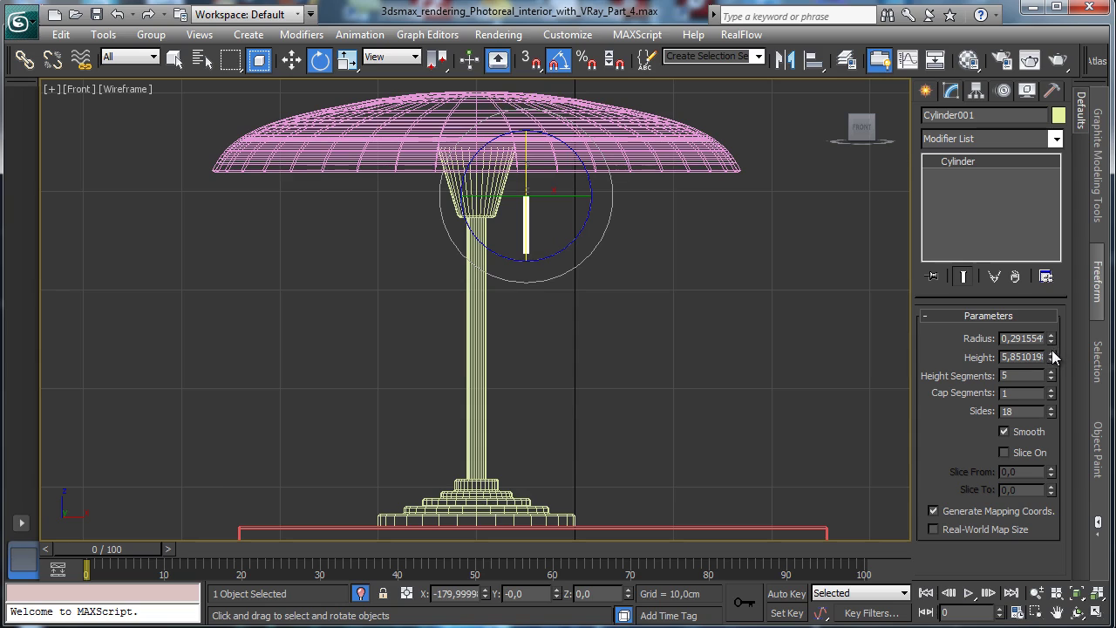
left_click_drag(1052, 357, 439, 45)
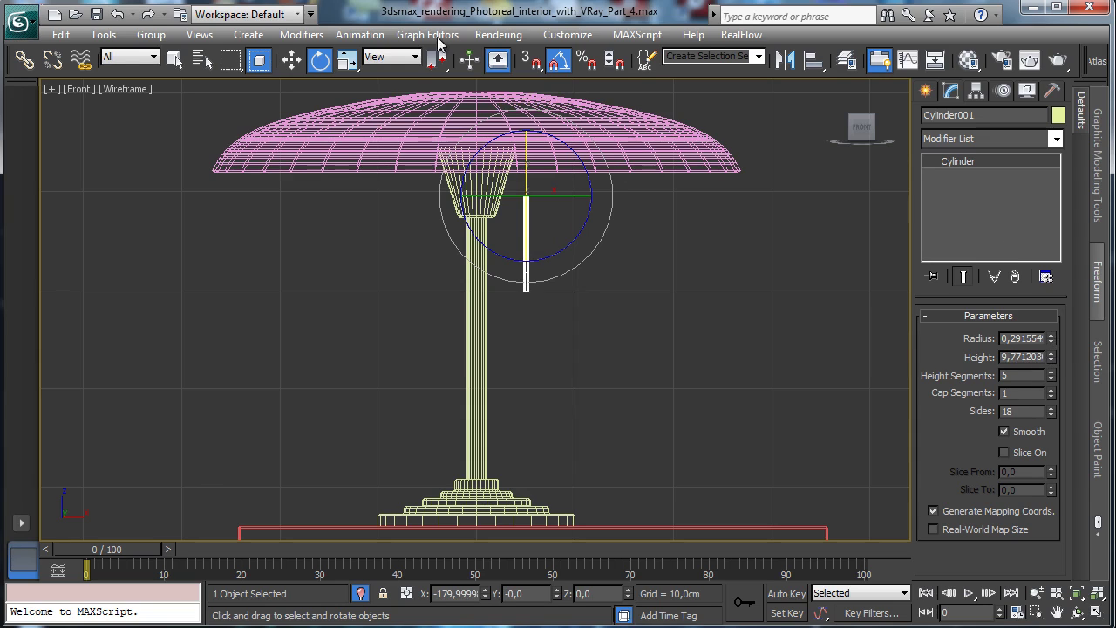
Step: Move the thin rod up into the lampshade and tilt it so its lower end rests against the cup's slanted side
left_click(291, 58)
left_click_drag(548, 164, 560, 72)
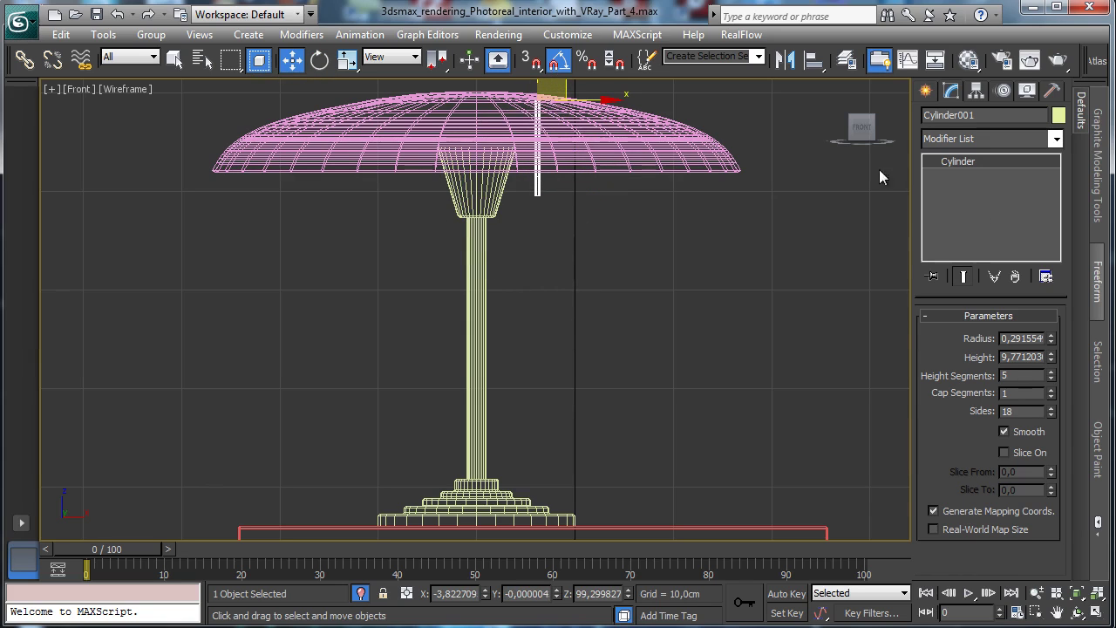
left_click(320, 58)
left_click_drag(591, 129, 576, 100)
left_click(291, 59)
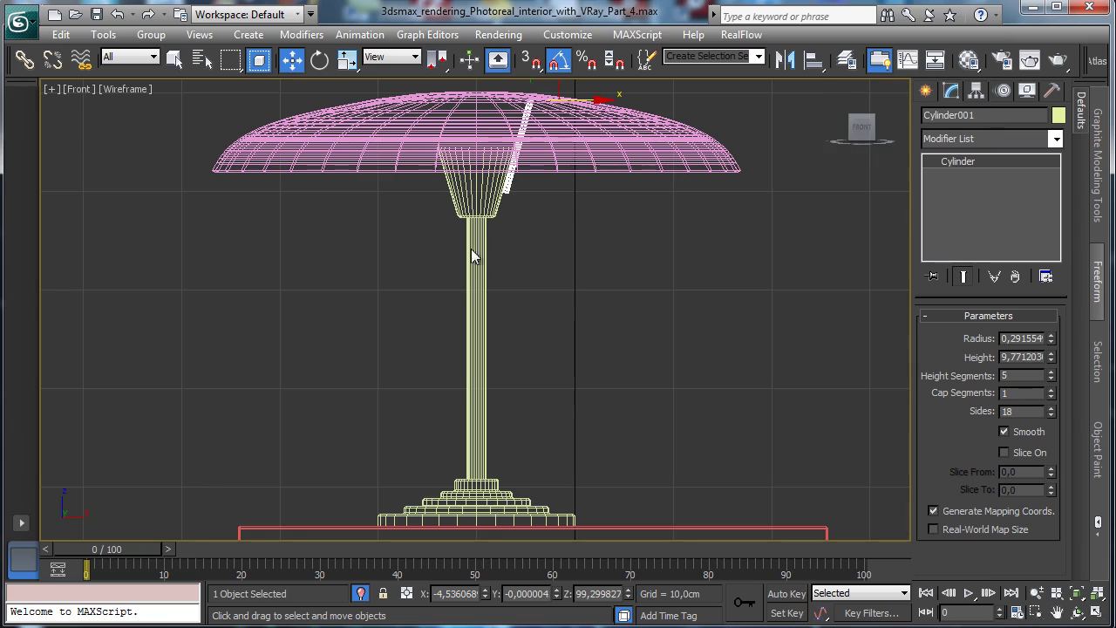
Step: Center the lamp stand's pivot to the object
left_click(518, 144)
left_click(976, 91)
left_click(989, 201)
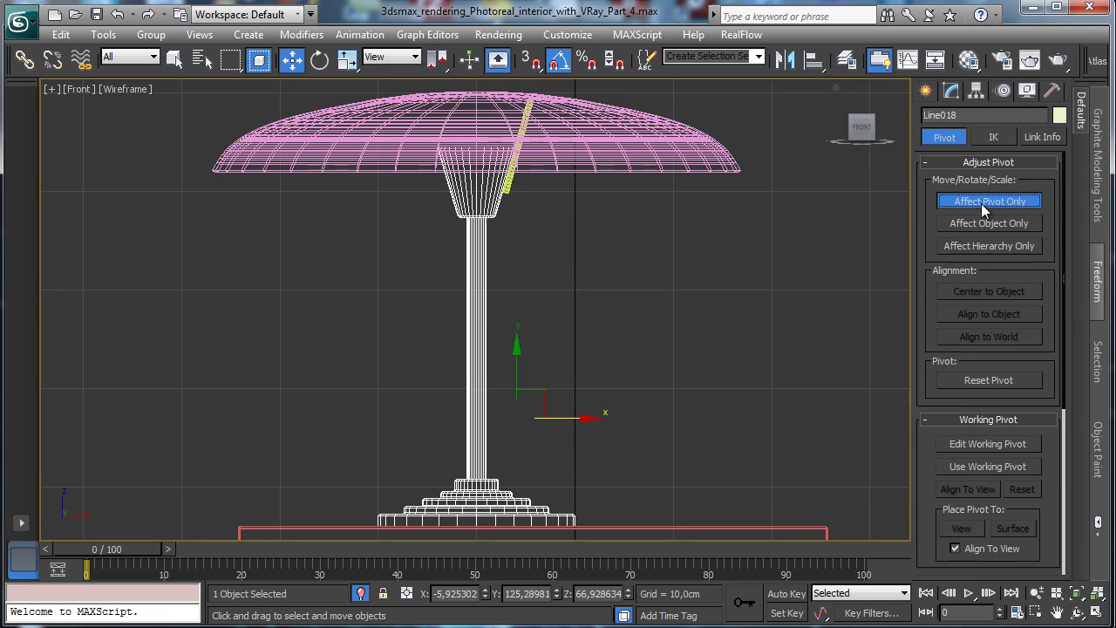
left_click(973, 292)
left_click(988, 201)
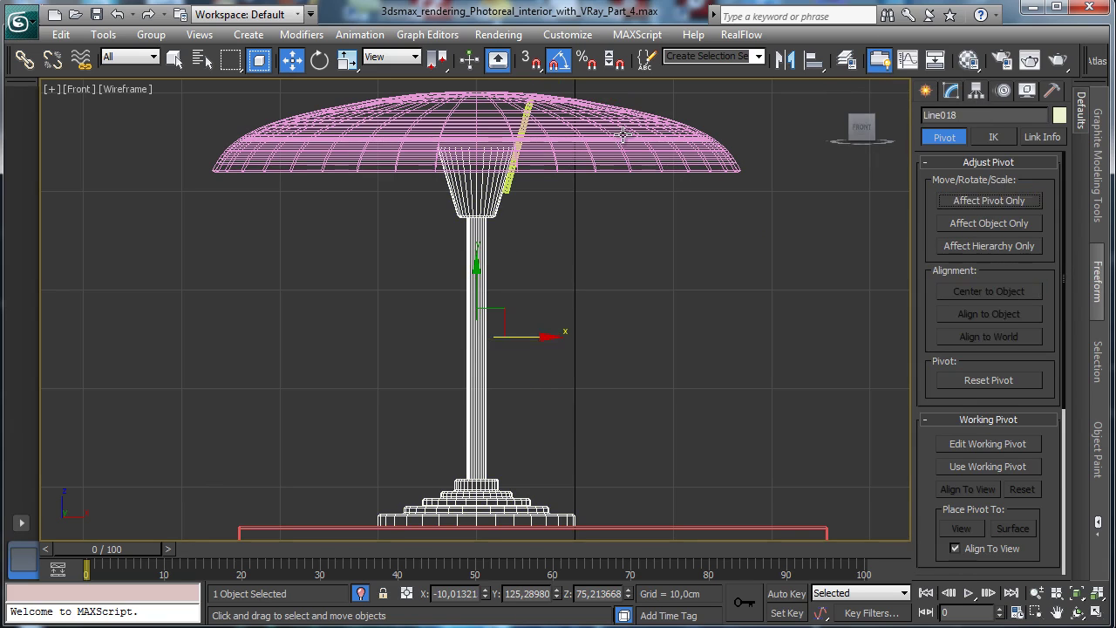
Step: Center the lampshade's pivot to the object
left_click(625, 136)
left_click(989, 201)
left_click(989, 292)
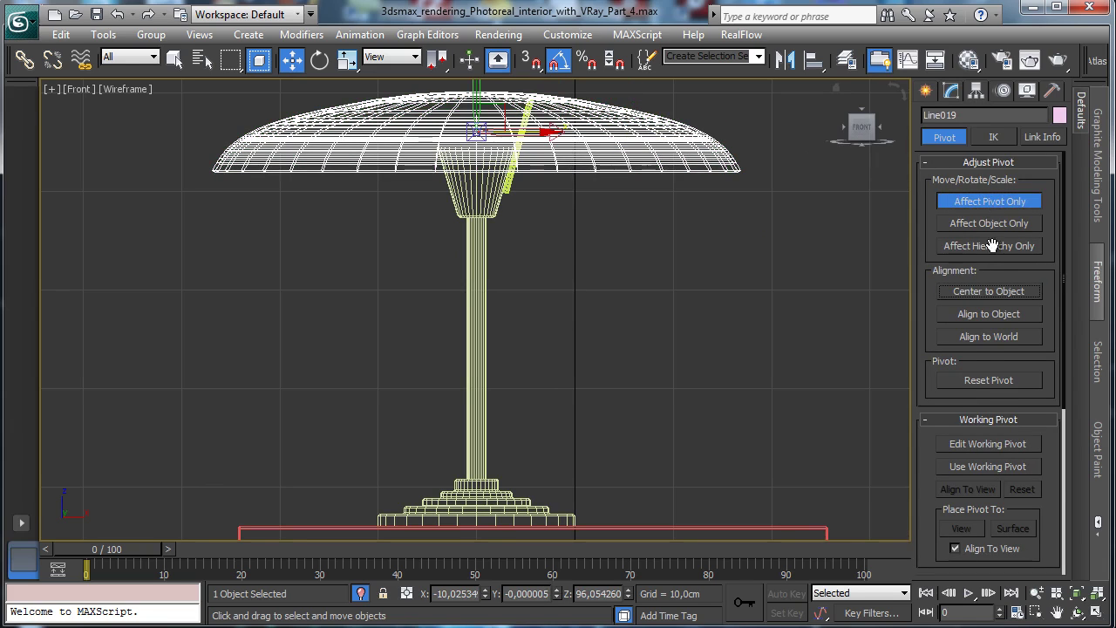
left_click(989, 201)
Step: Align the thin rod's pivot to the lamp stand's pivot point in X, Y and Z position and on all three orientation axes
left_click(509, 185)
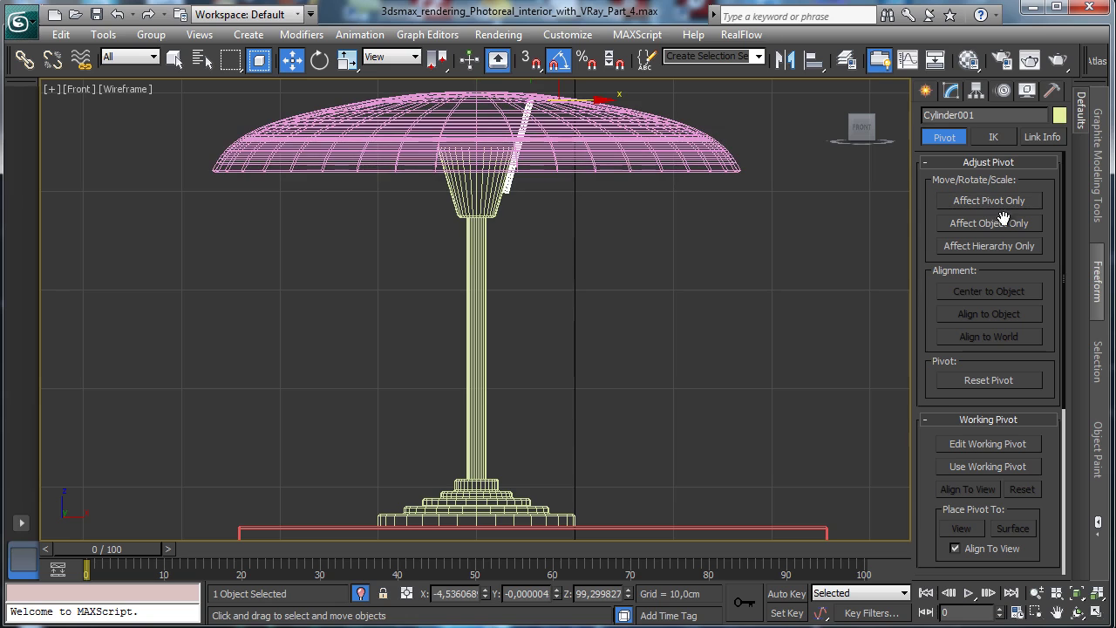
left_click(990, 200)
left_click(813, 60)
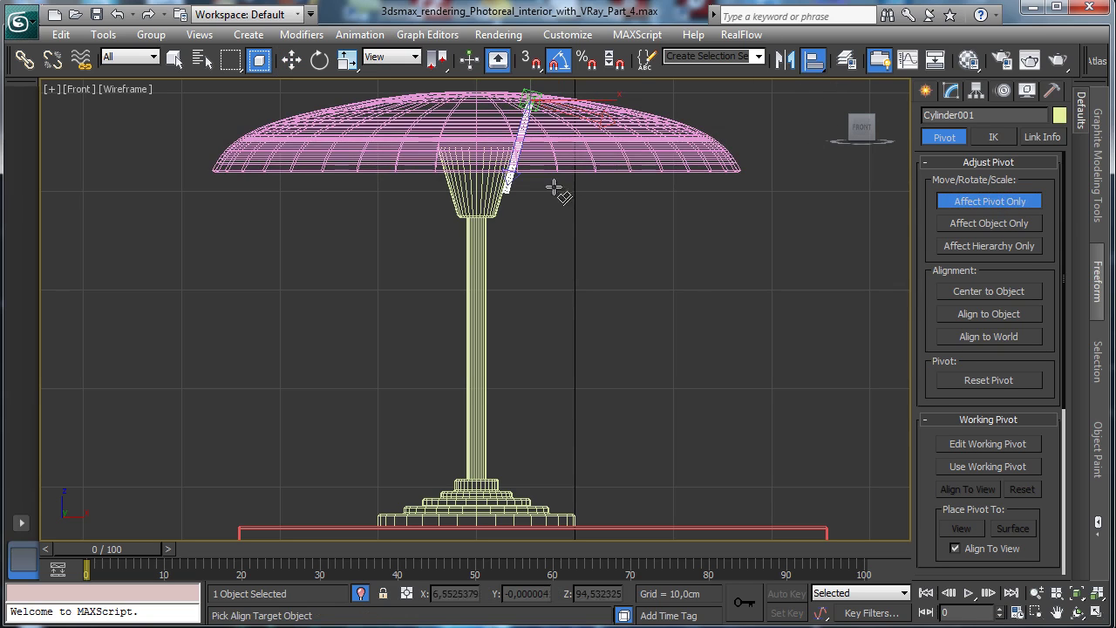
left_click(482, 226)
left_click_drag(580, 155, 827, 174)
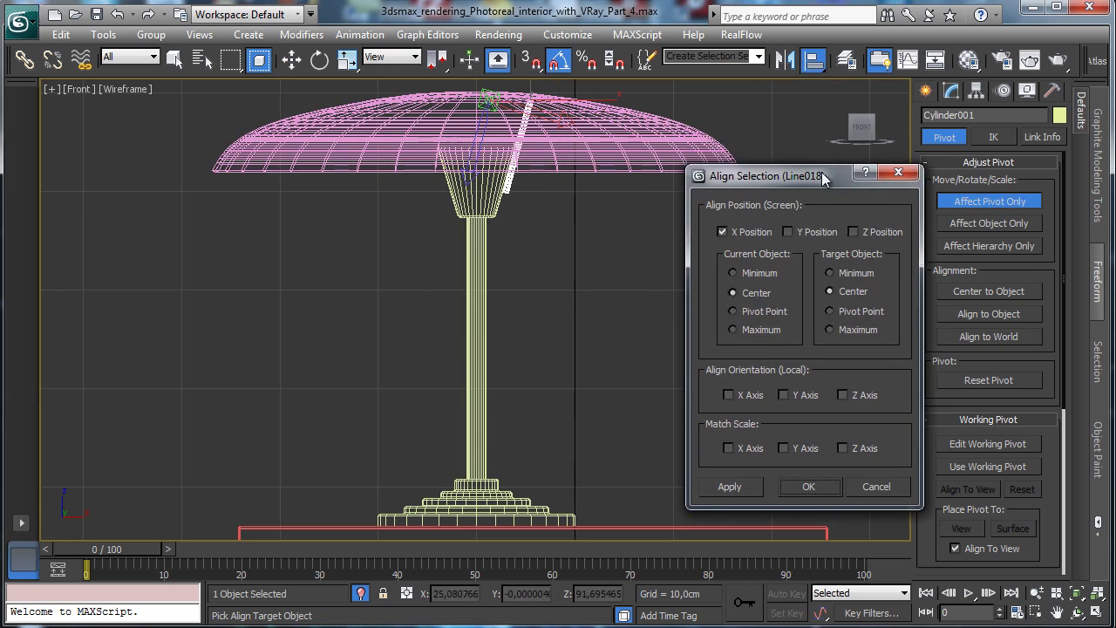
left_click(793, 227)
left_click(869, 228)
left_click(749, 391)
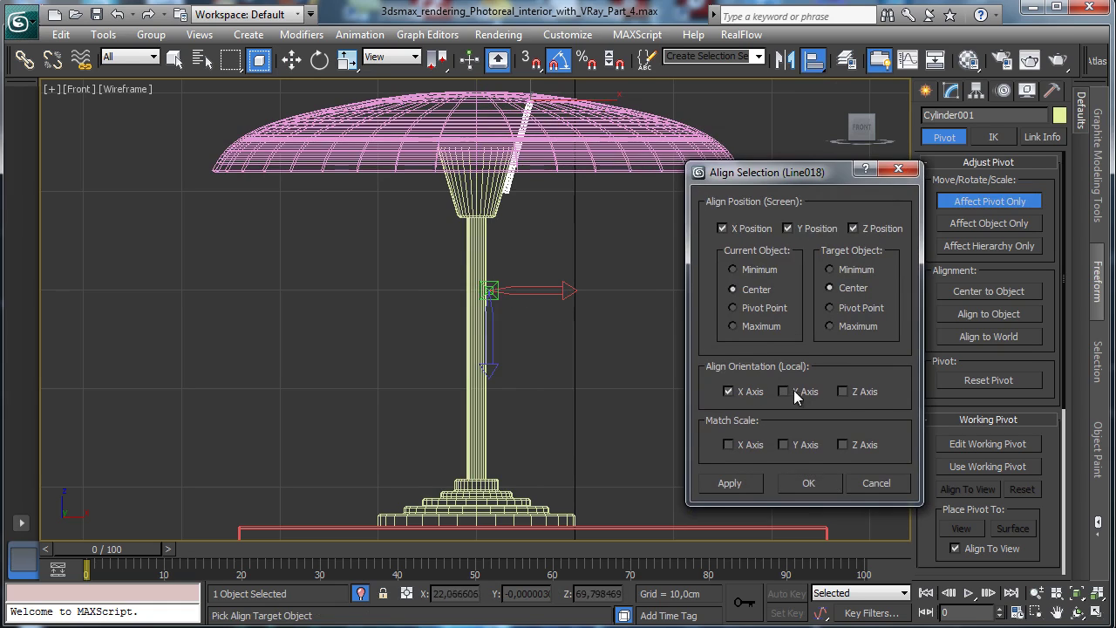
left_click(794, 392)
left_click(757, 307)
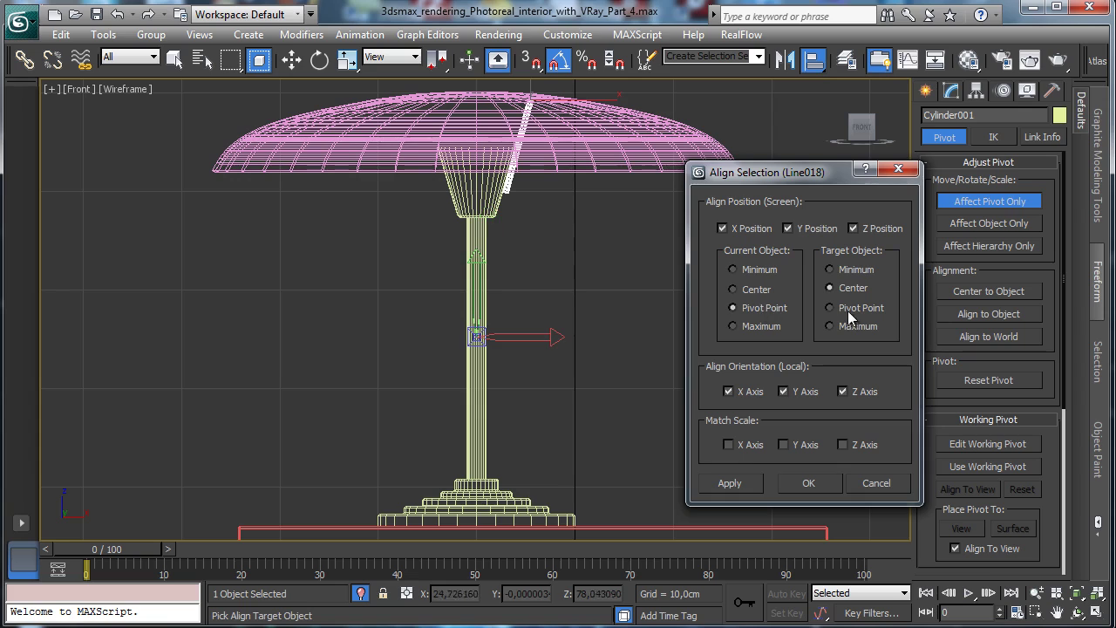
left_click(809, 482)
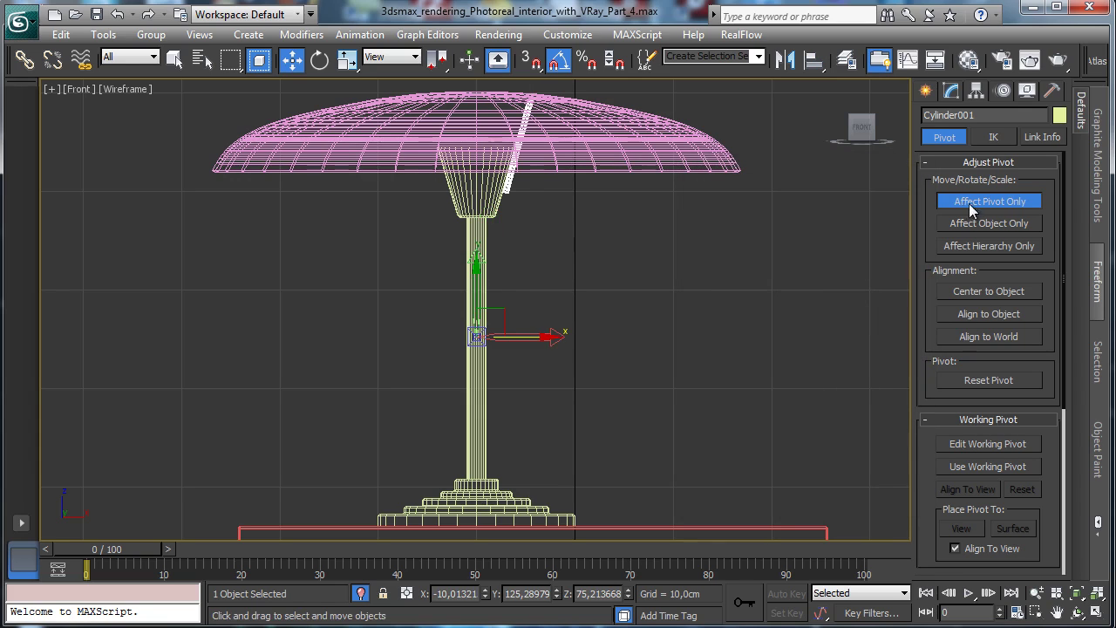
left_click(989, 201)
Step: Frame the thin rod and the centre of the lampshade in an enlarged top view
left_click(319, 61)
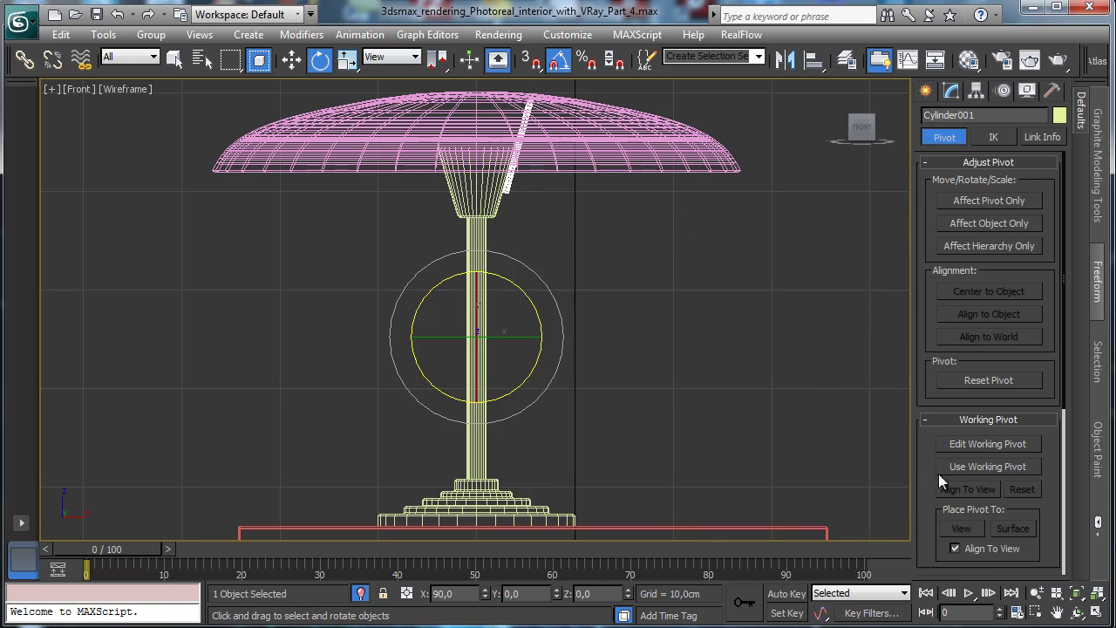
left_click(1097, 615)
right_click(428, 265)
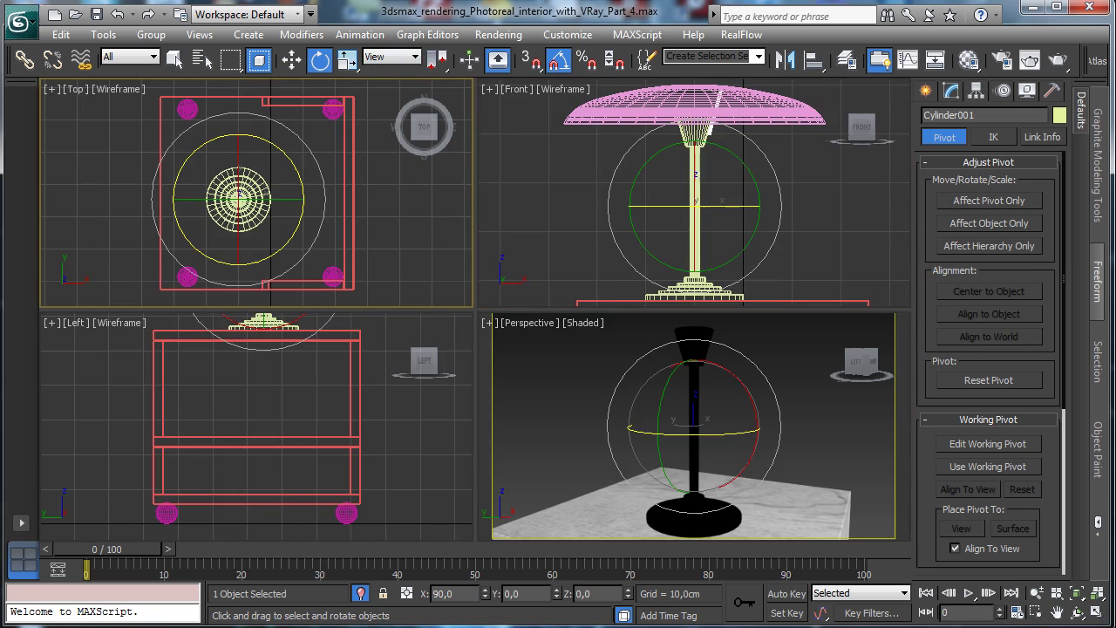
left_click(1080, 594)
left_click(1097, 615)
left_click(1036, 594)
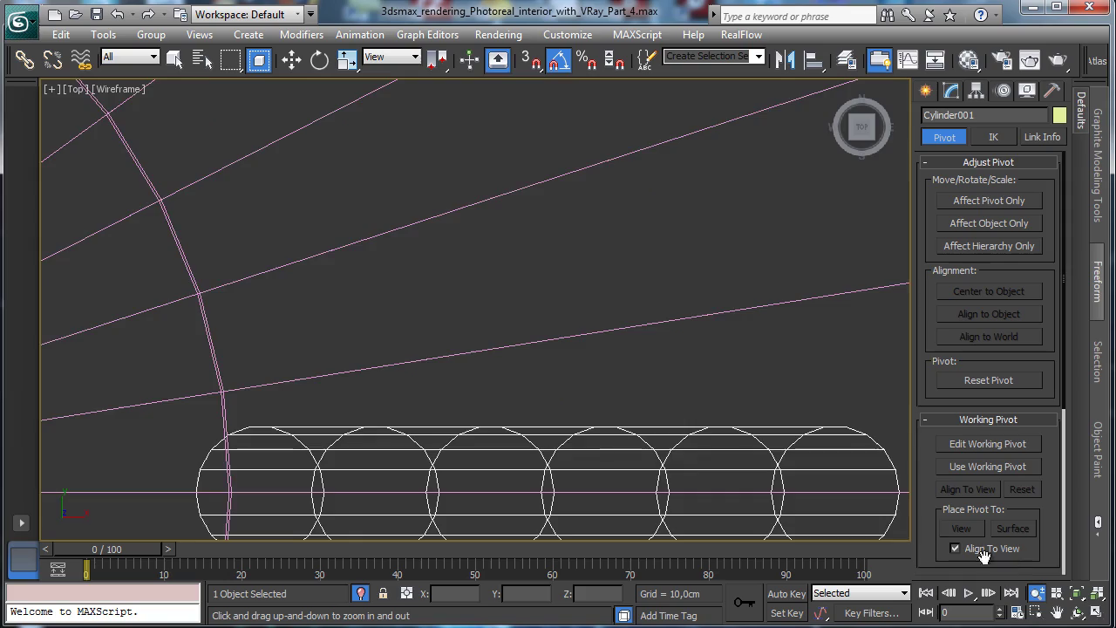
left_click_drag(531, 375, 518, 449)
key("e")
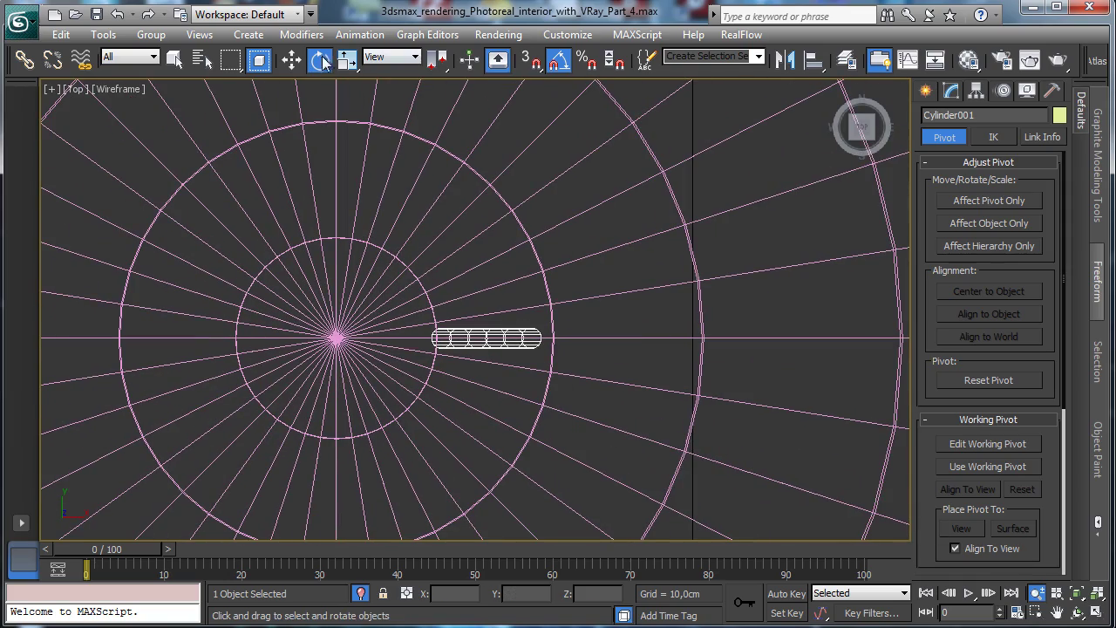
left_click(469, 338)
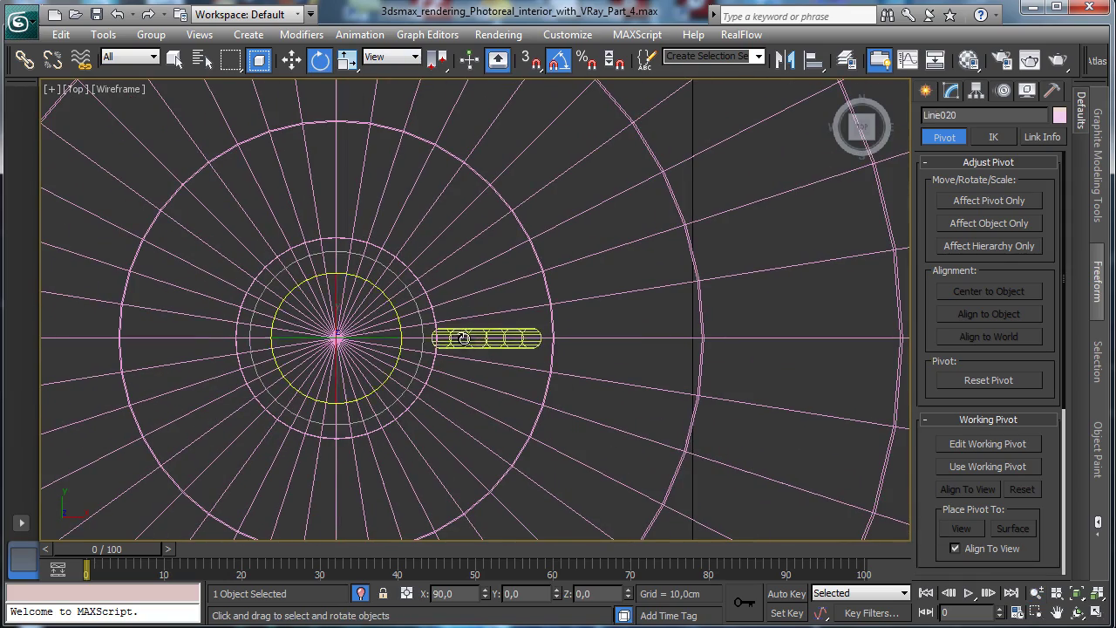
left_click_drag(470, 341, 472, 370)
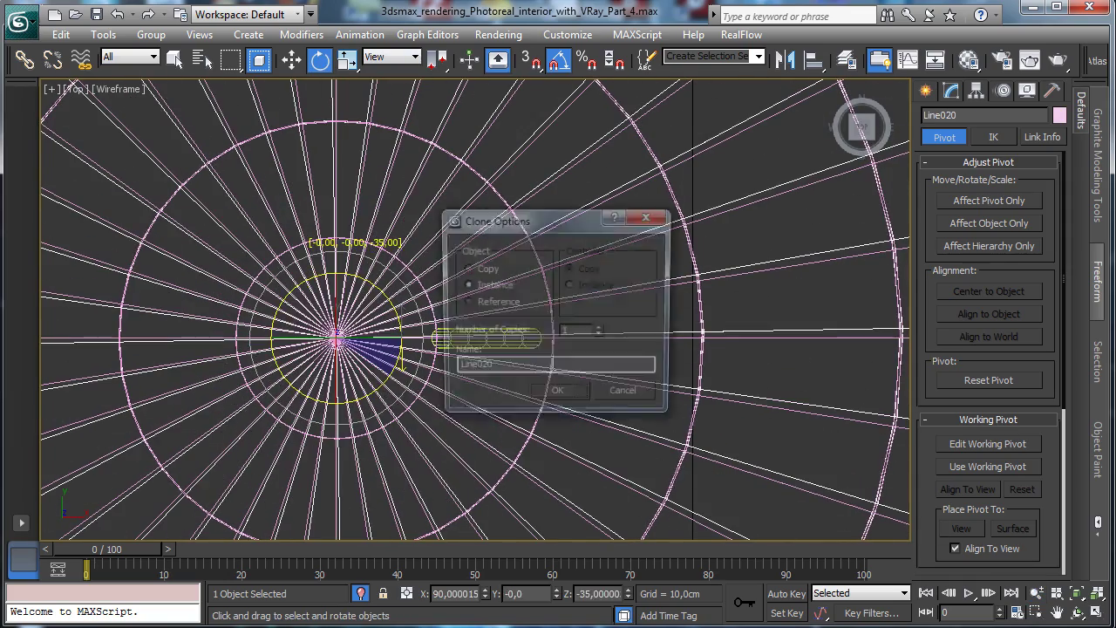
left_click(624, 396)
left_click(485, 337)
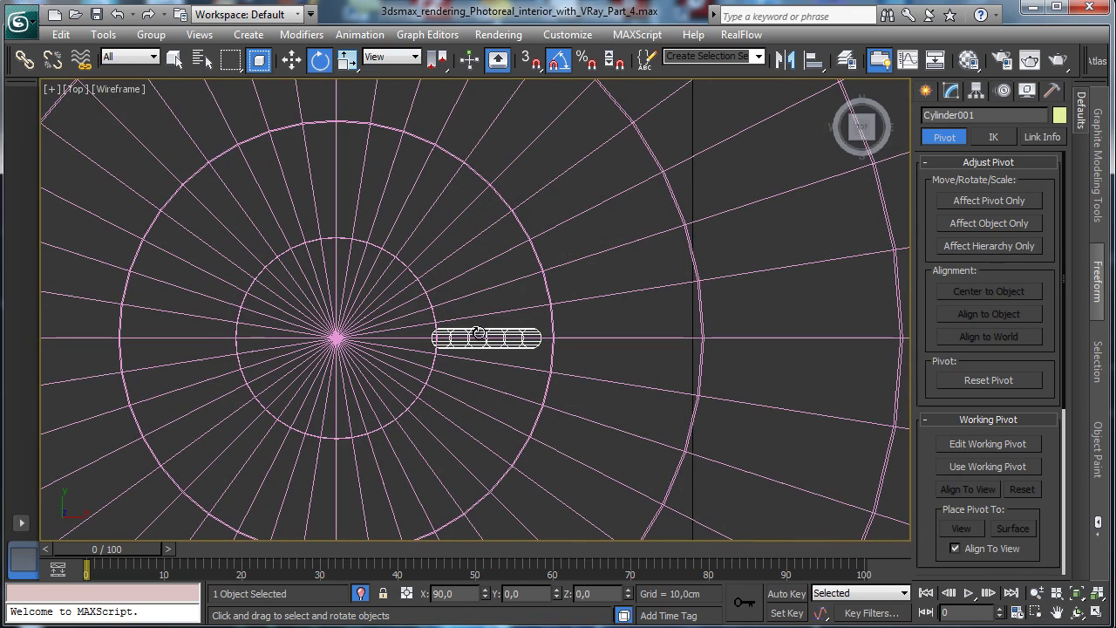
left_click_drag(479, 334, 493, 375, "shift")
left_click_drag(500, 336, 502, 338, "shift")
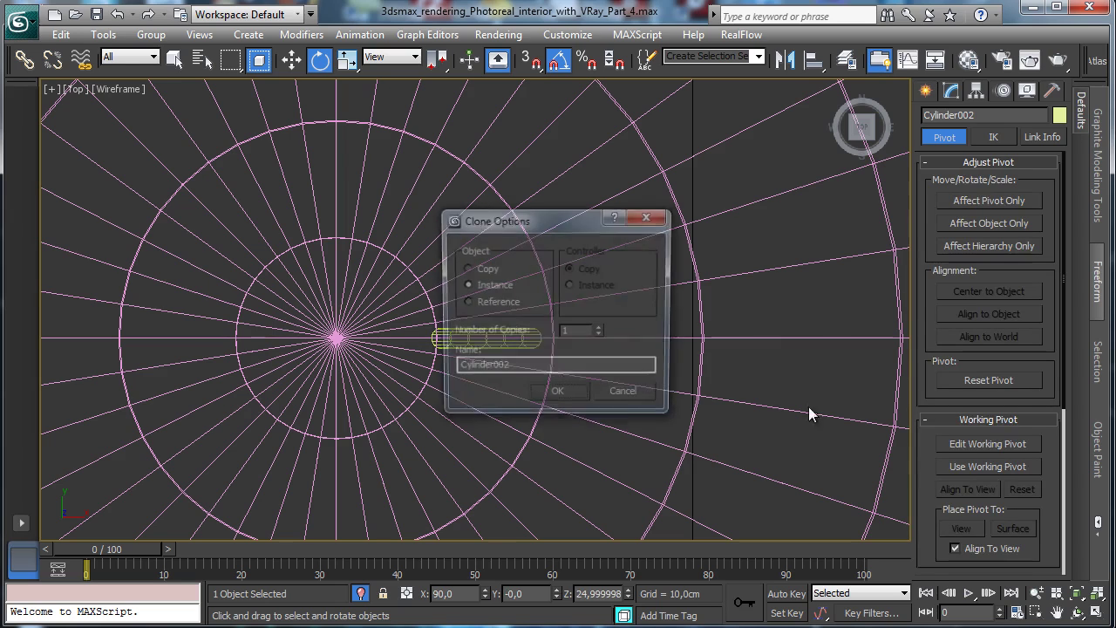
left_click(624, 396)
Step: Align the thin rod's pivot to the lampshade's pivot point in position and orientation
left_click(990, 201)
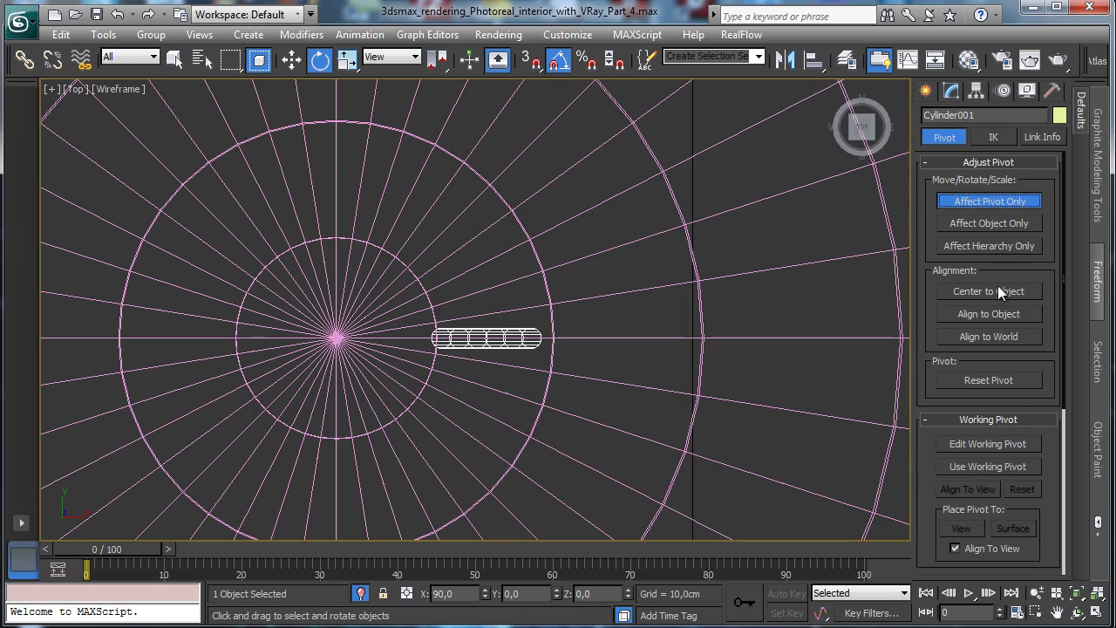
left_click(813, 59)
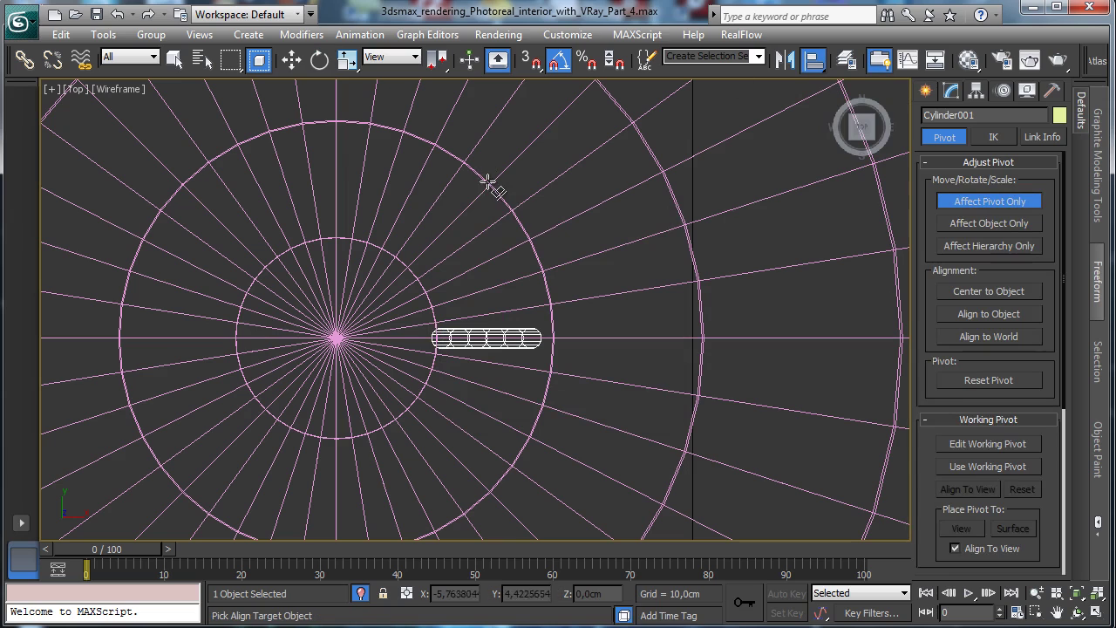
left_click(514, 199)
left_click(803, 481)
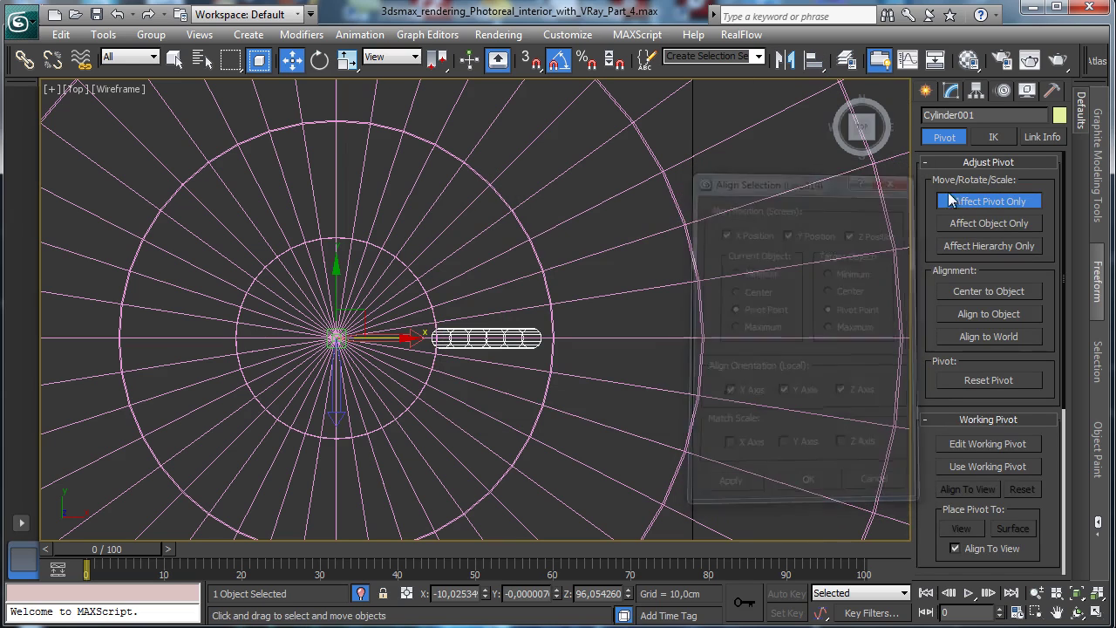
left_click(968, 203)
Step: Rotate-clone the thin rod by -90 degrees about the lampshade's centre as 3 instances
left_click(320, 59)
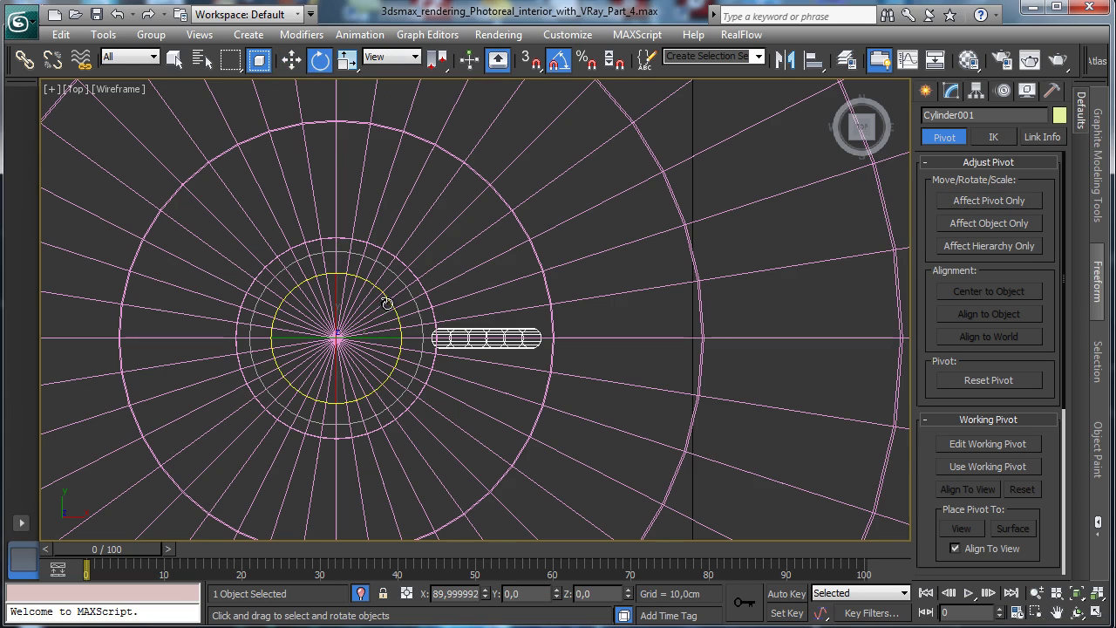
left_click_drag(389, 303, 440, 369, "shift")
left_click(600, 329)
left_click(600, 329)
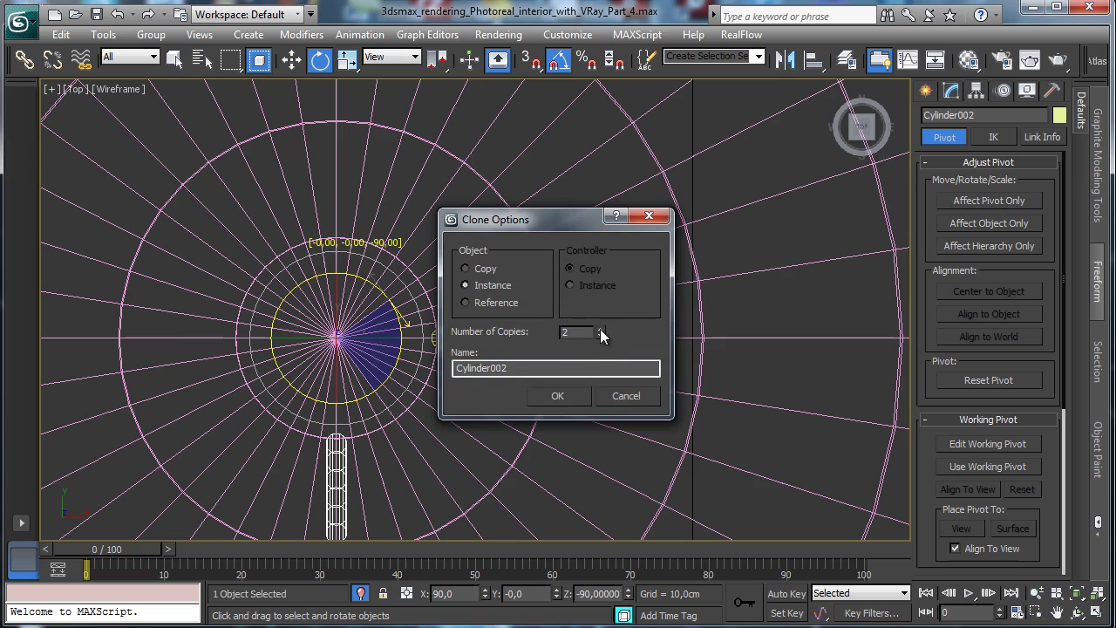
left_click(580, 397)
Step: Move the lampshade and all four rods together over the lamp stand in the left view
left_click(1095, 613)
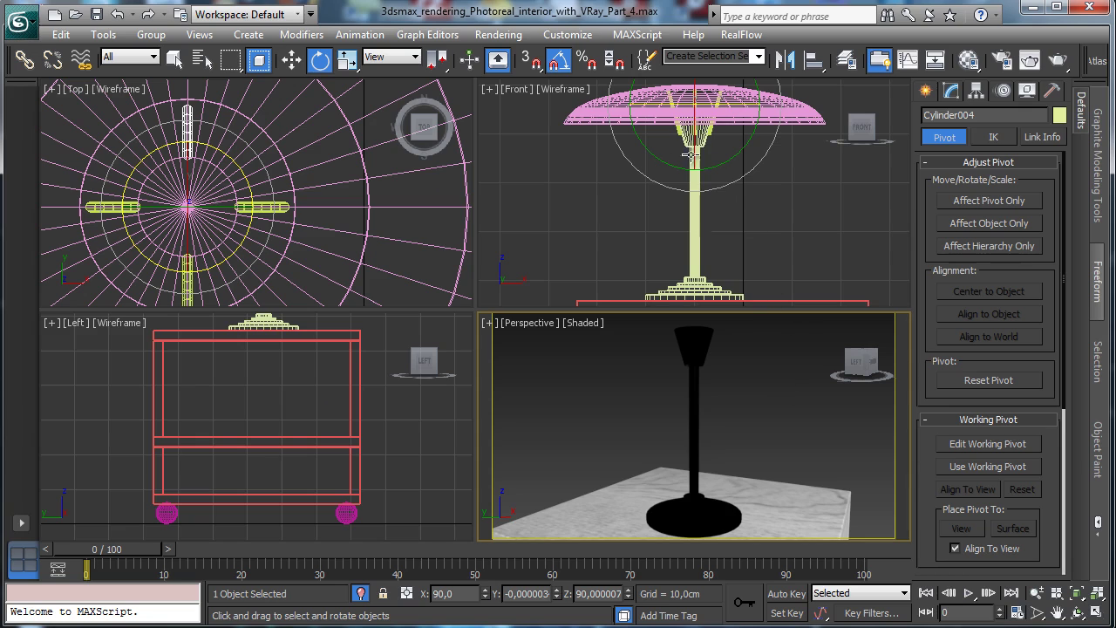
left_click(1057, 614)
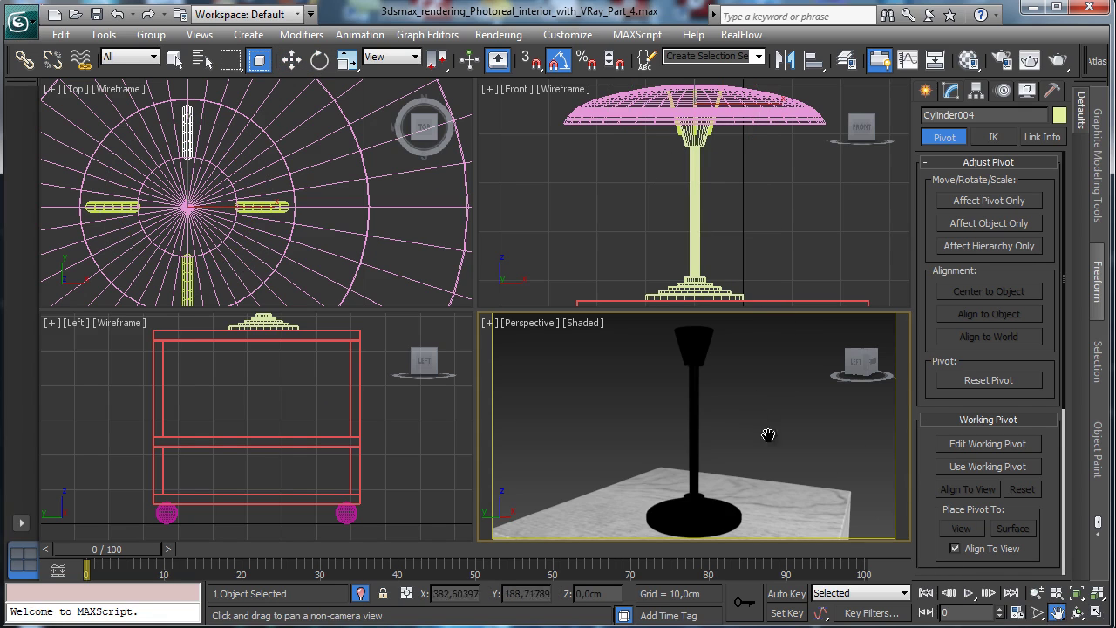
left_click_drag(768, 371, 731, 423)
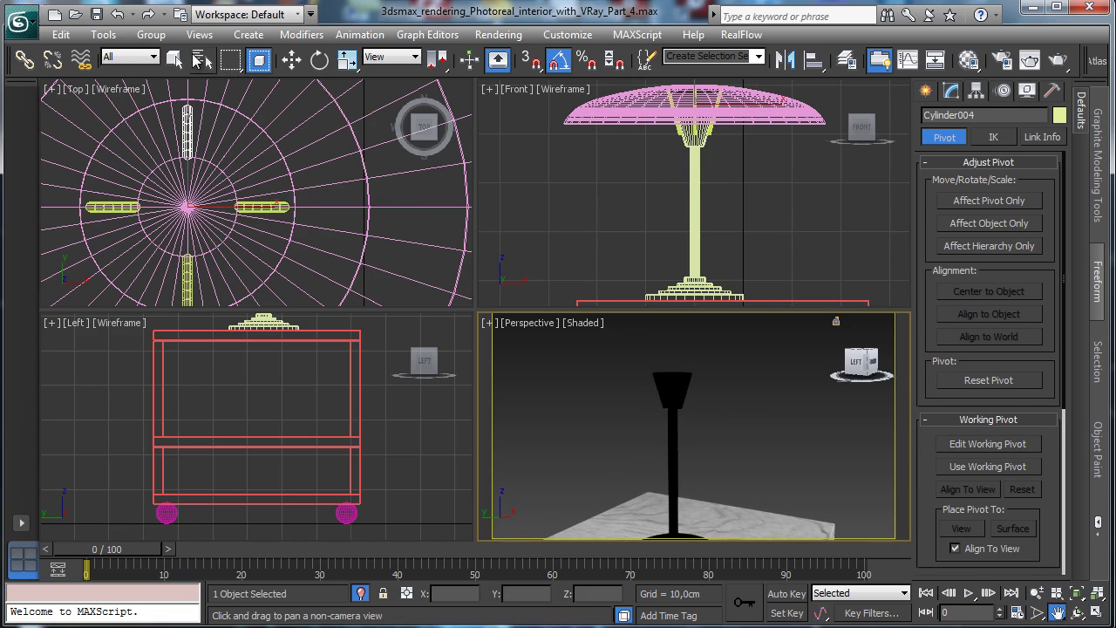
left_click(175, 58)
left_click(246, 202)
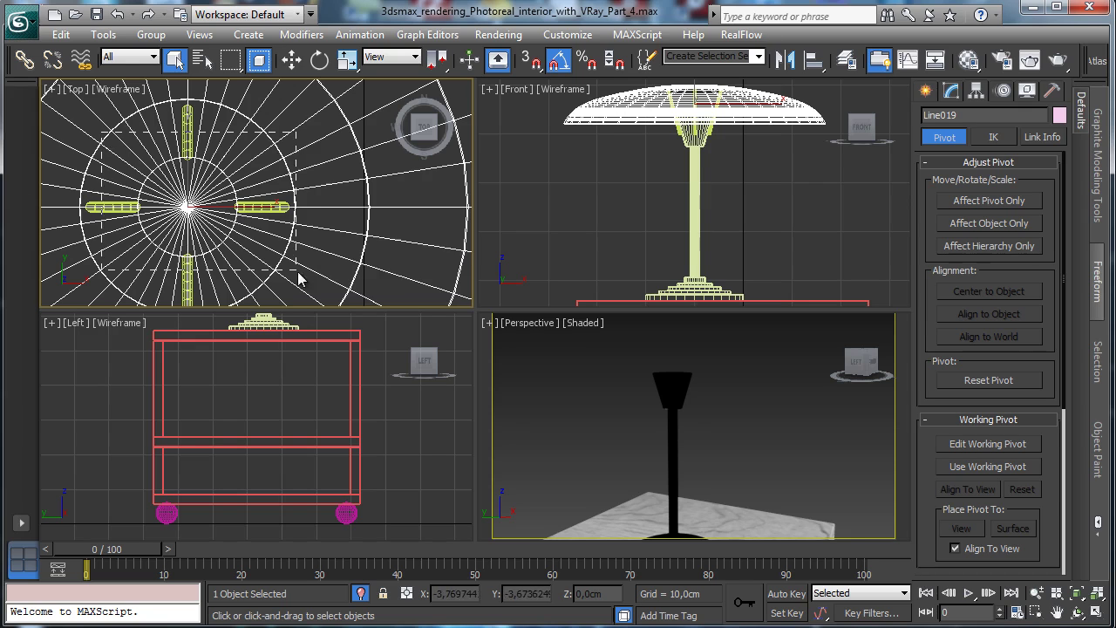
left_click(234, 207)
left_click_drag(123, 146, 311, 267)
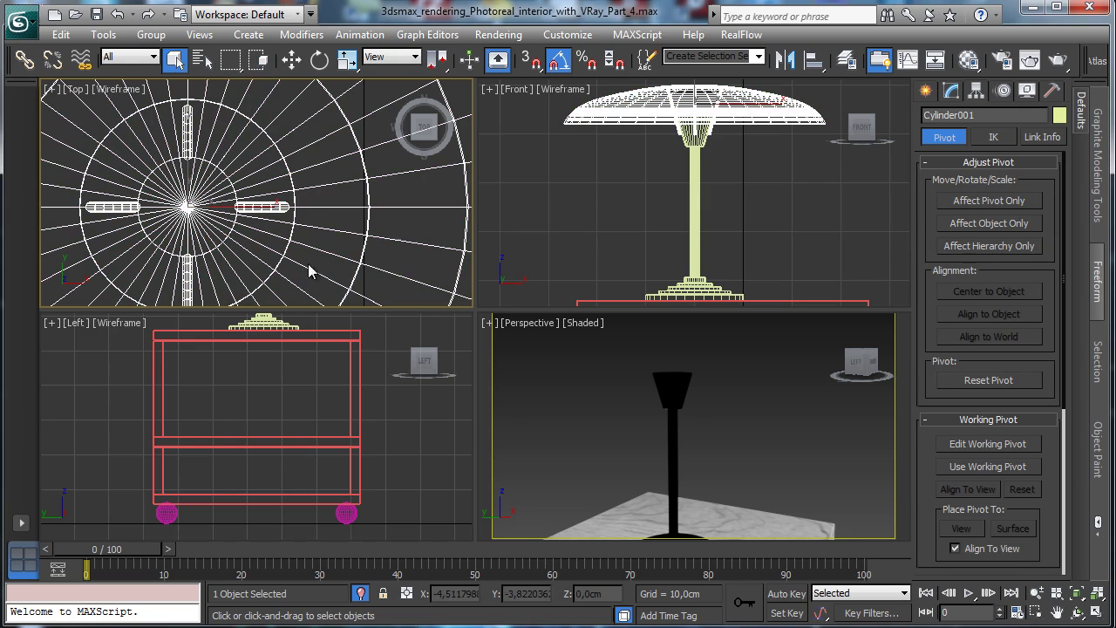
left_click(291, 58)
right_click(425, 392)
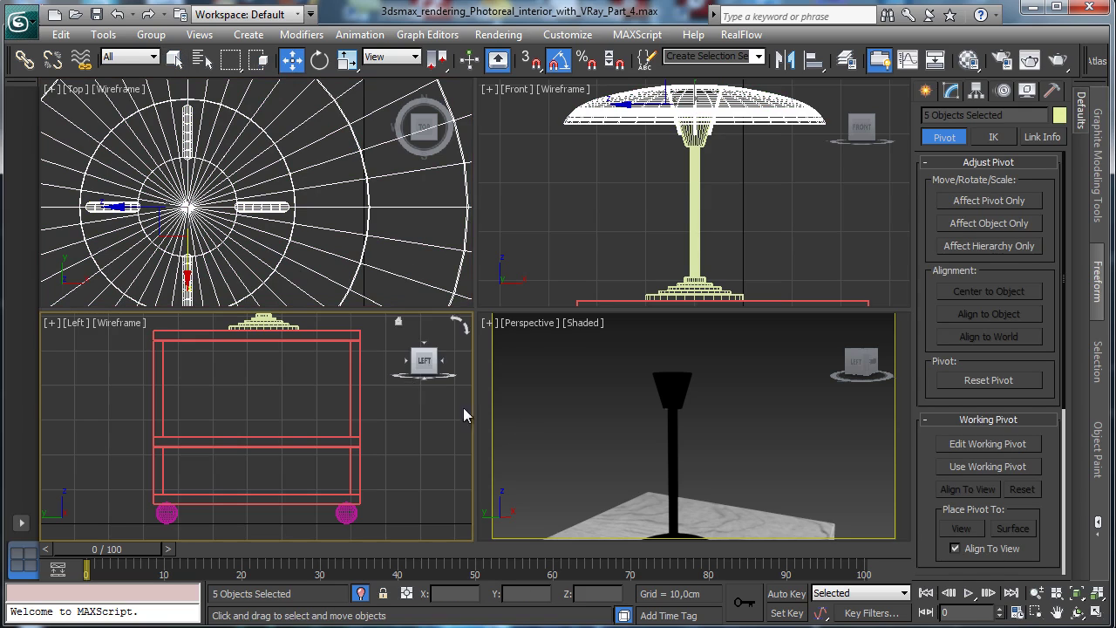
left_click(1055, 592)
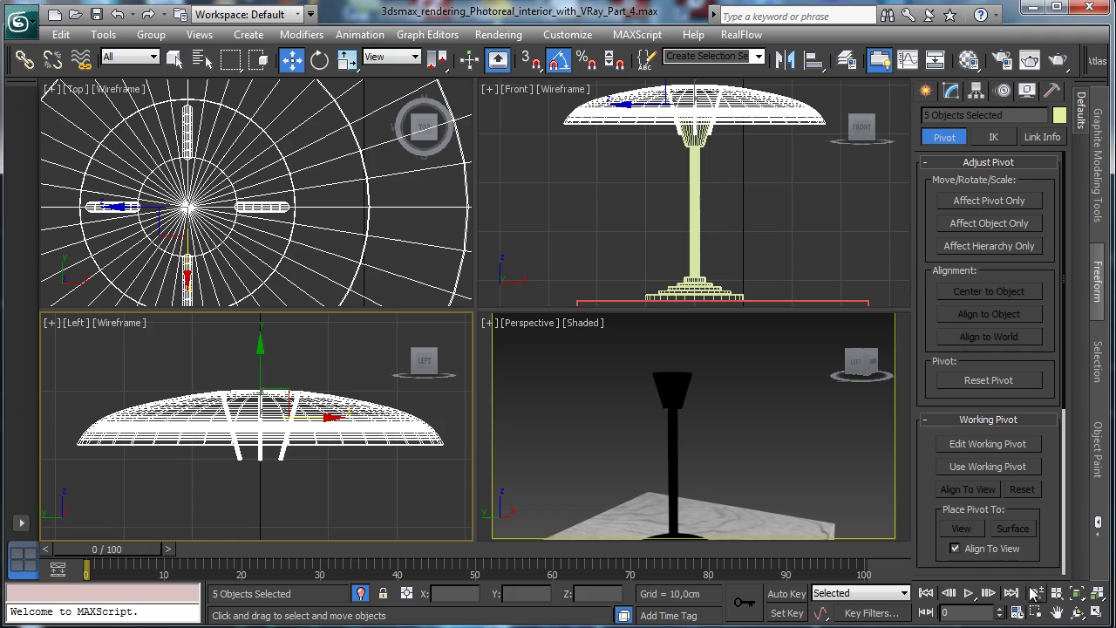
left_click(1036, 593)
left_click_drag(262, 366, 185, 425)
left_click(291, 58)
Step: Align the lampshade and rods to the lamp stand's pivot point in X and Y position, including their local orientation
right_click(772, 364)
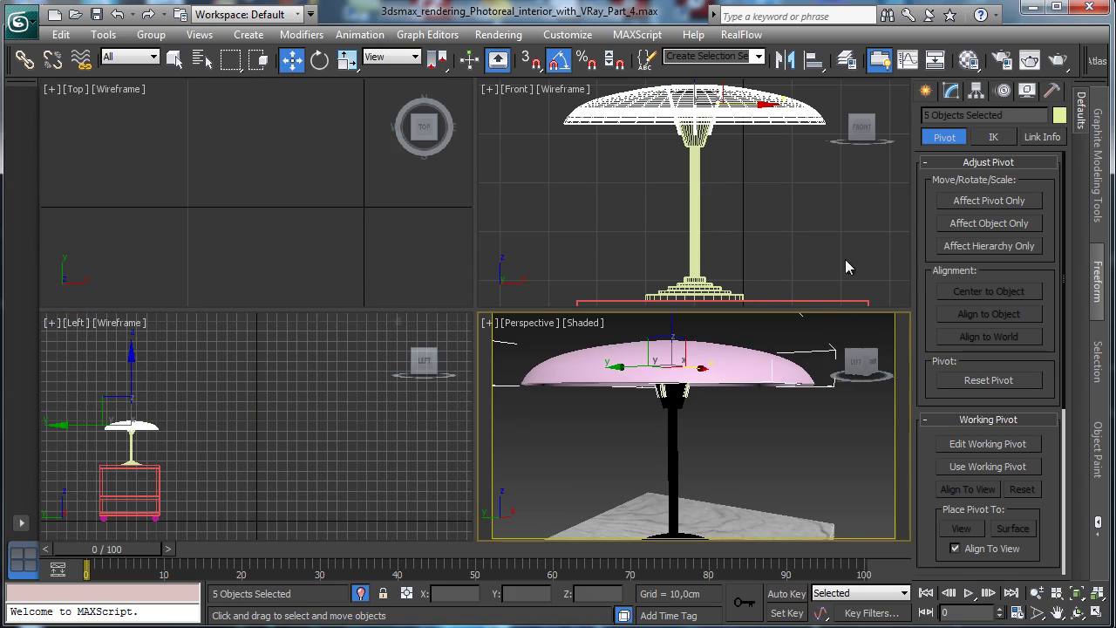
left_click(813, 59)
left_click(673, 446)
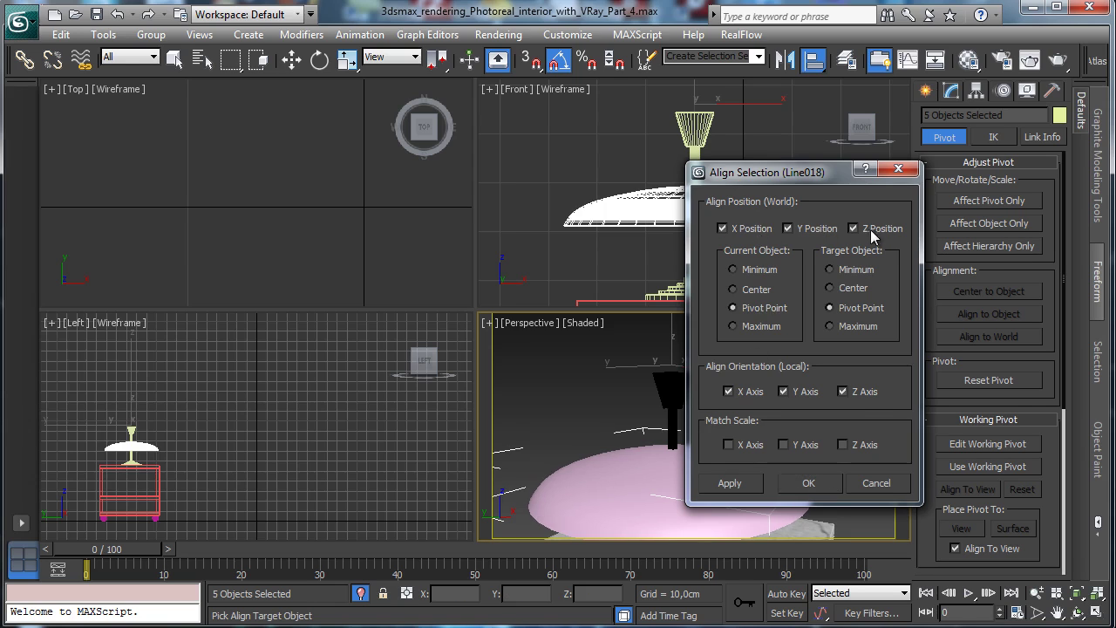
left_click(808, 482)
left_click(895, 498)
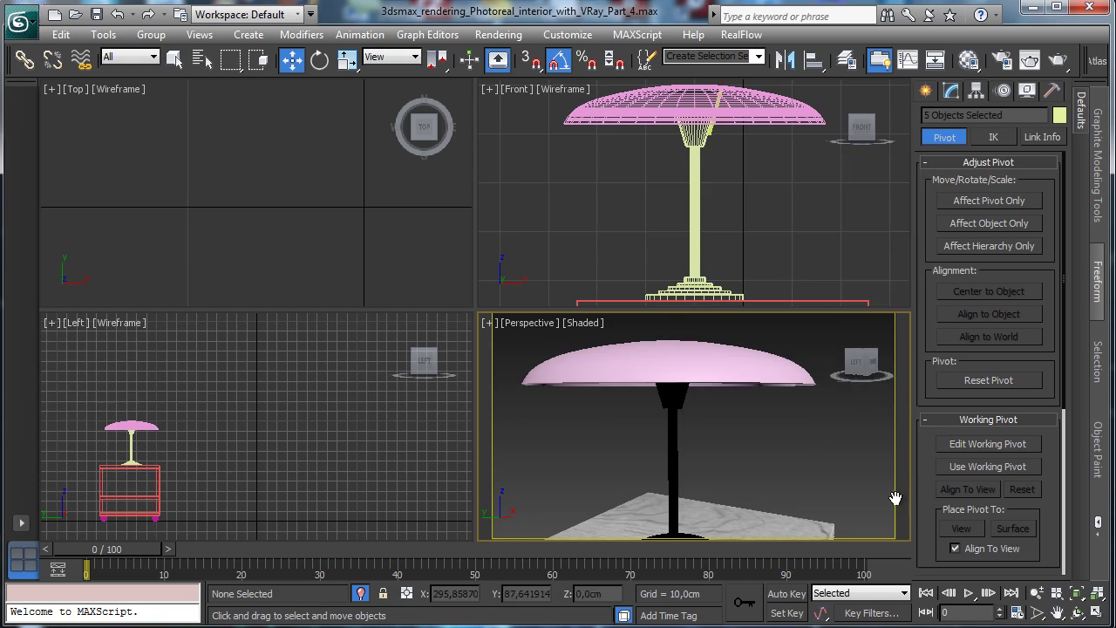
Step: Adjust the middle vertex of the lampshade's line profile slightly and move its lower rim vertex inward to about X 9,73 cm
right_click(806, 185)
left_click(781, 120)
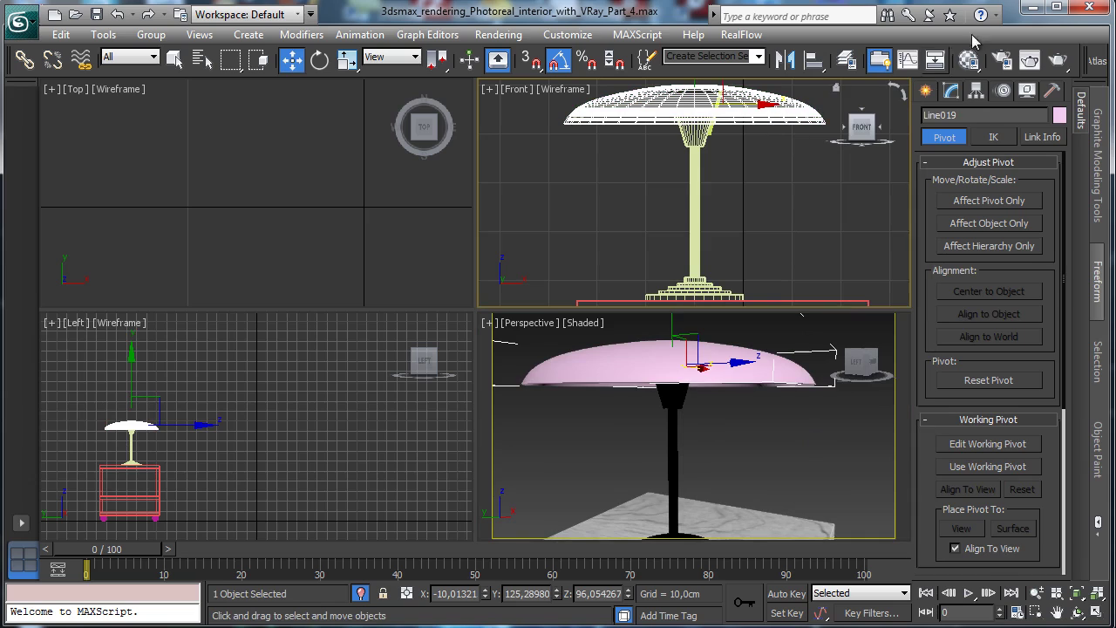
left_click(951, 90)
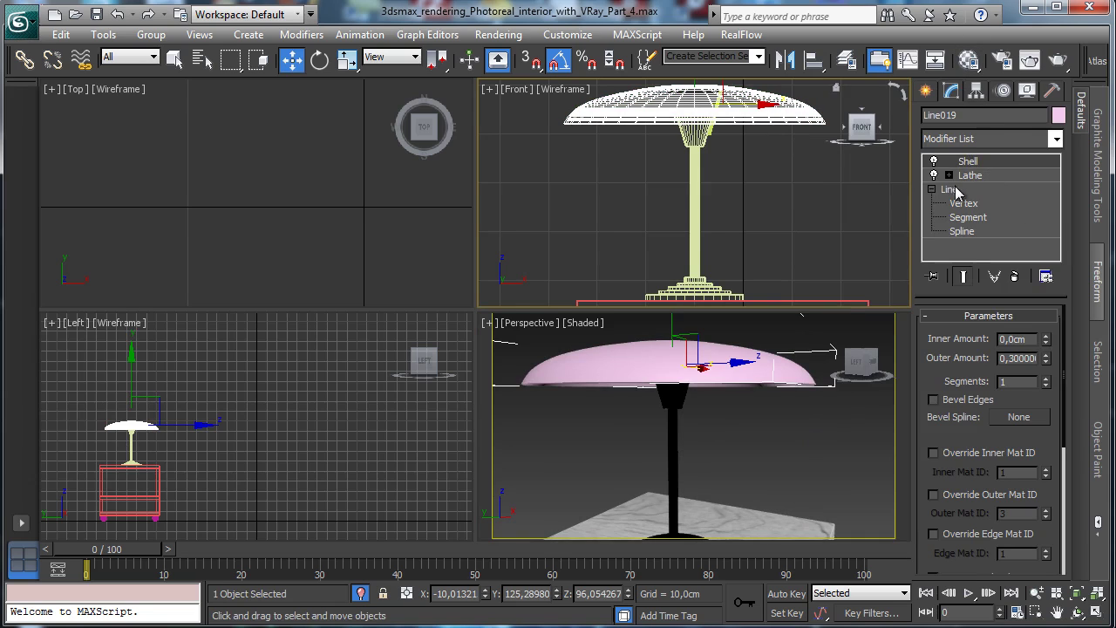
left_click(964, 203)
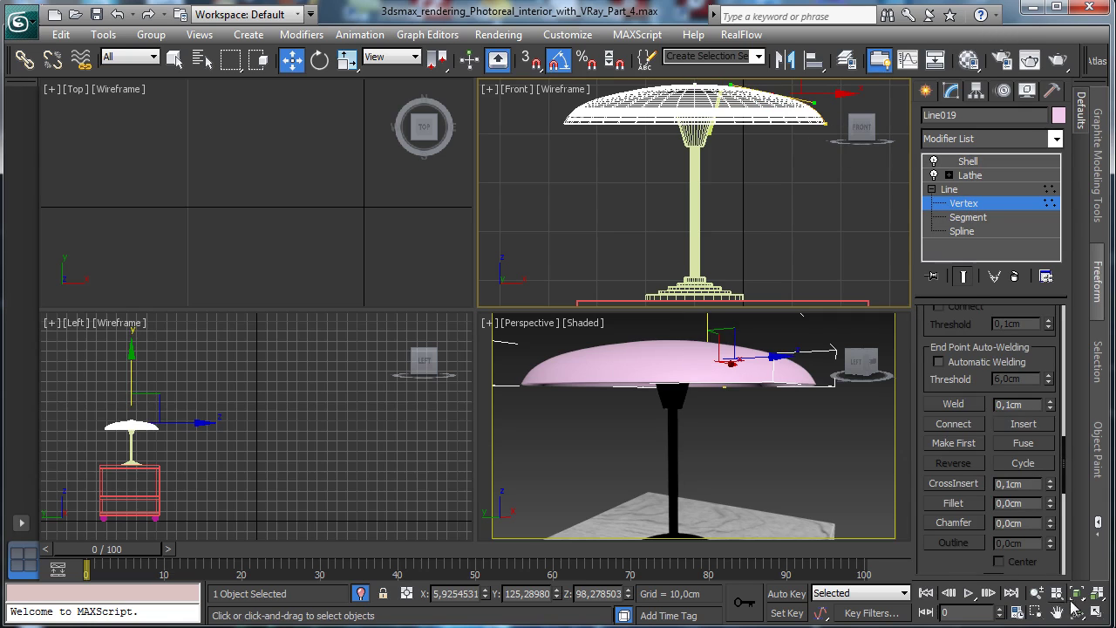
left_click(1097, 613)
mouse_move(667, 110)
left_mouse_down()
mouse_move(610, 83)
mouse_move(659, 90)
left_mouse_up()
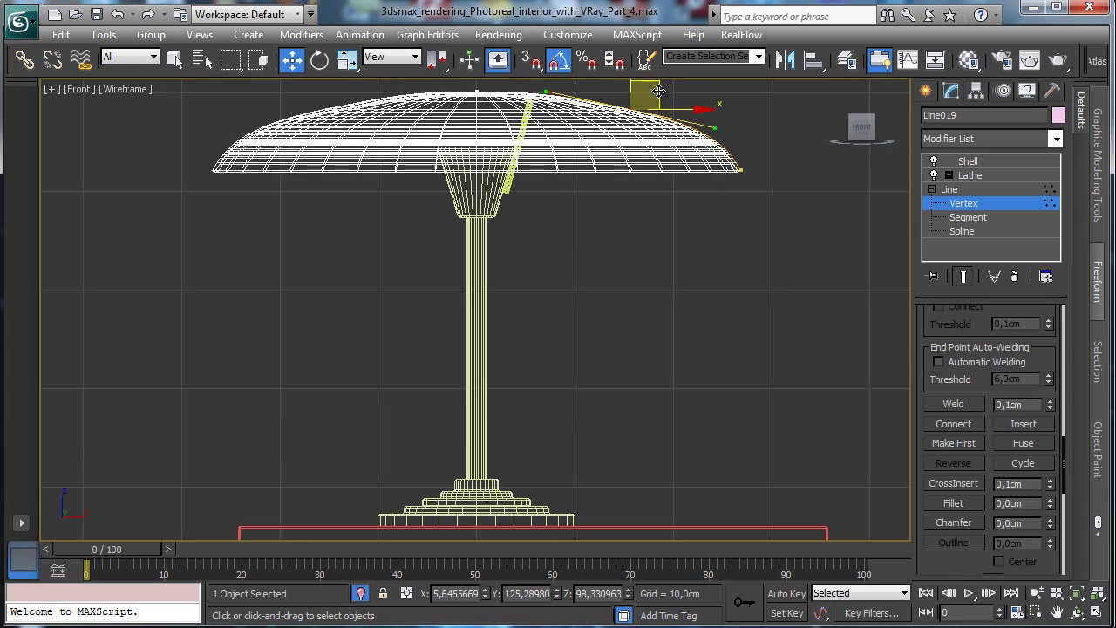
left_click(710, 161)
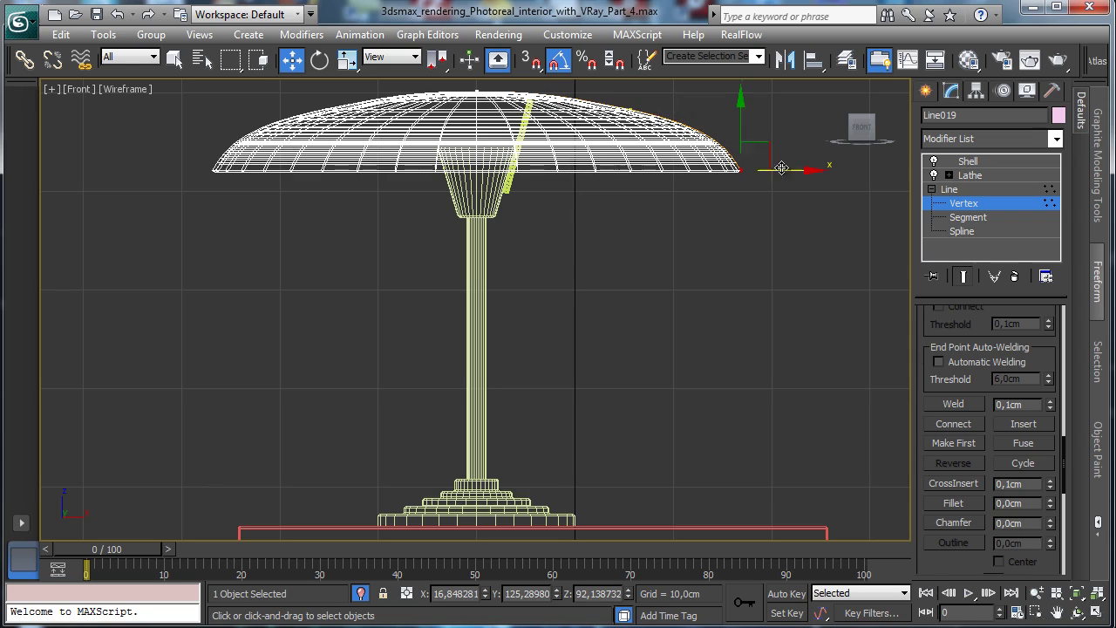
left_click_drag(710, 172, 714, 164)
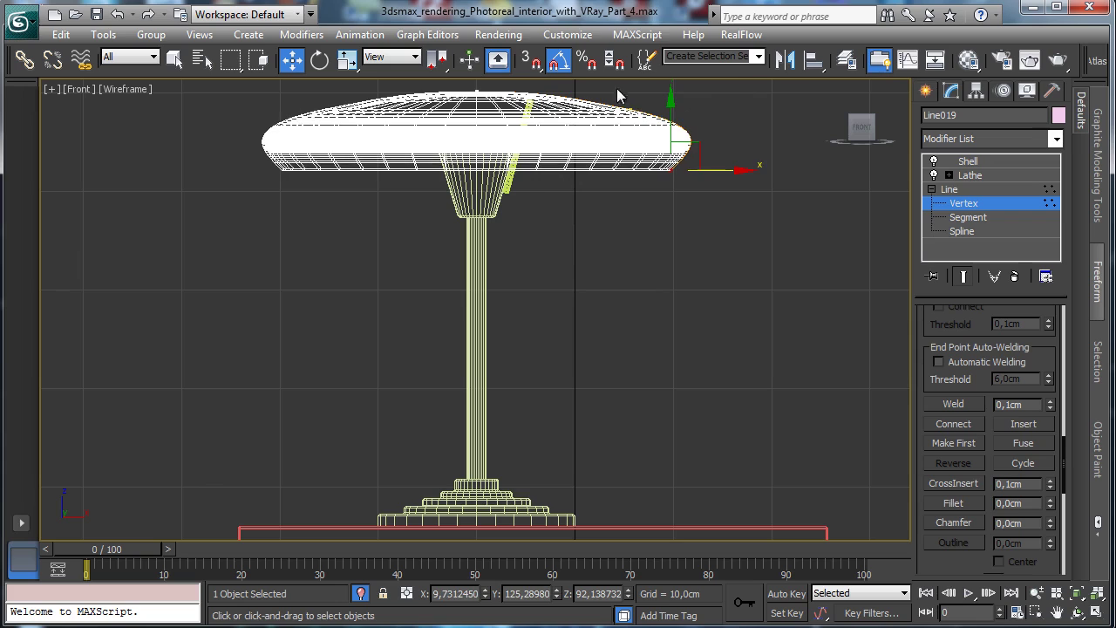
Step: Reshape the lampshade's dome by moving its middle profile vertex to about X 2,0 cm, Z 98,3 cm, and finish vertex editing
left_click_drag(617, 90, 654, 108)
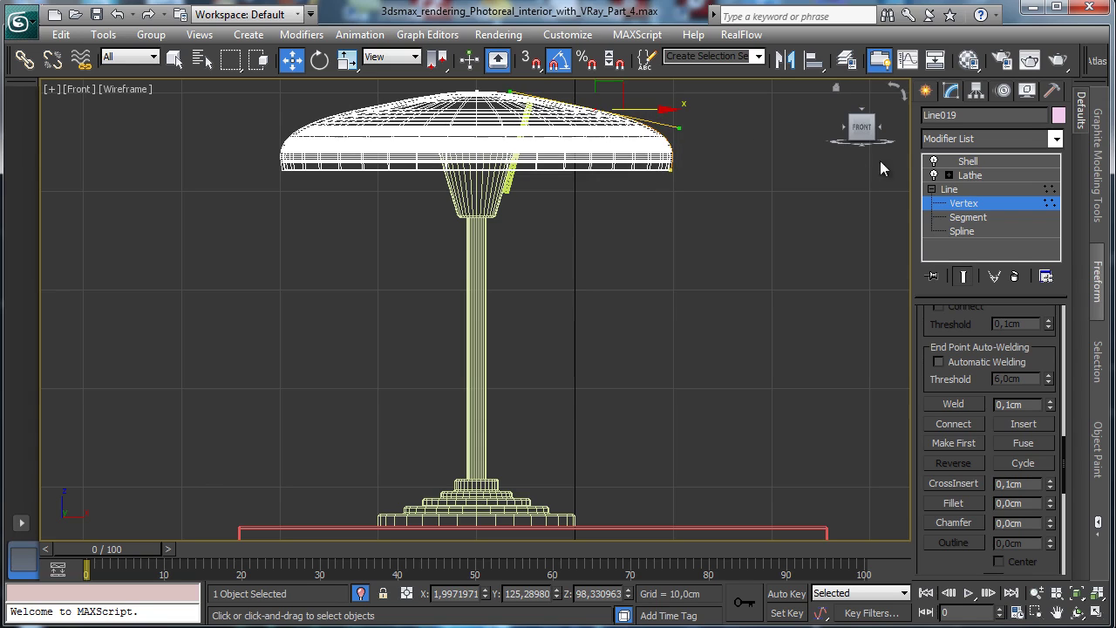
left_click(984, 206)
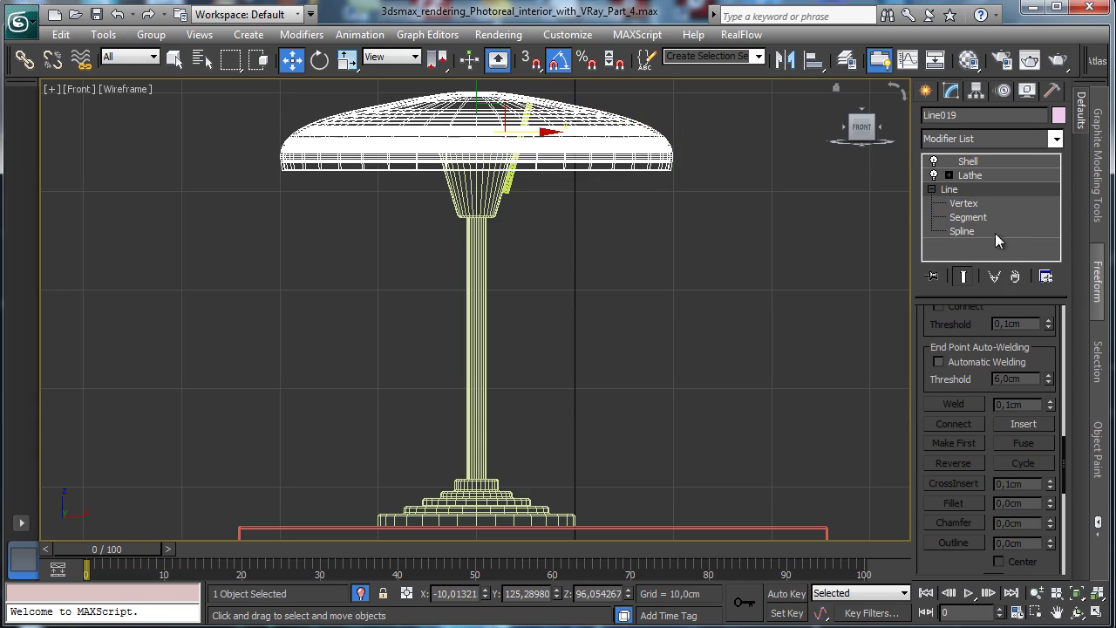
Step: Locate the thin supporting rods beneath the lampshade in the front view and bring the whole lamp into the top view
left_click(509, 187)
left_click(1097, 615)
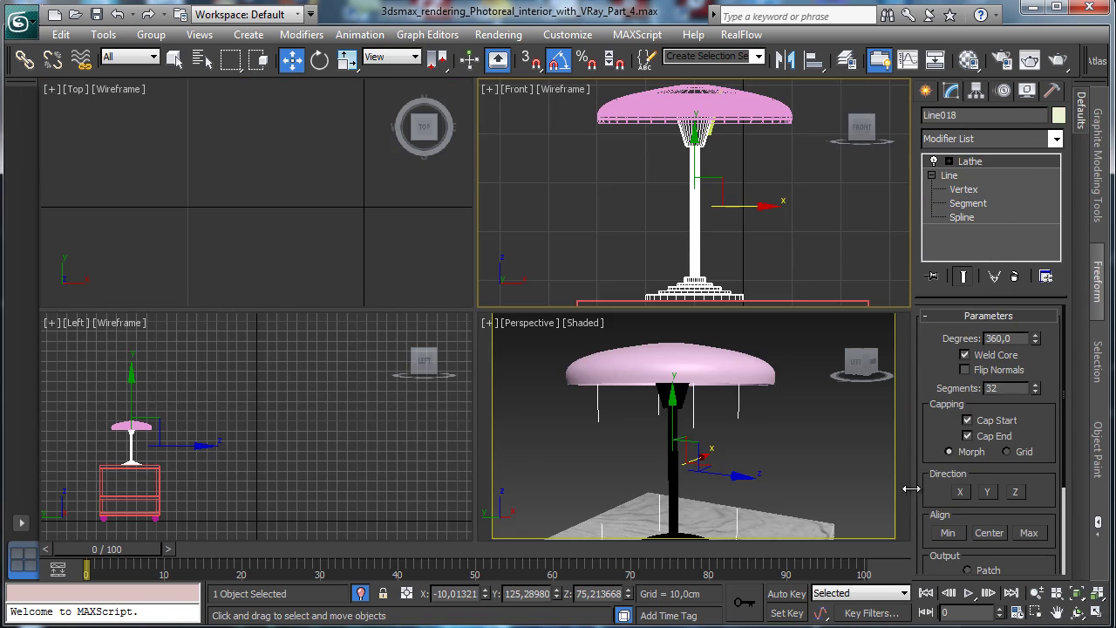
left_click(715, 137)
right_click(422, 198)
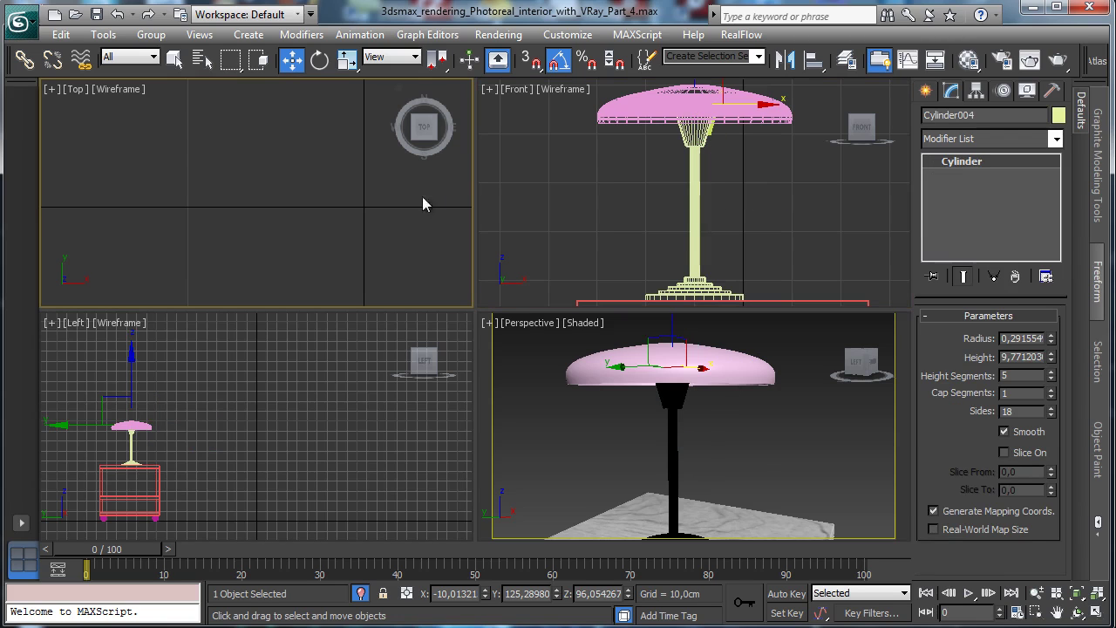
left_click(1077, 597)
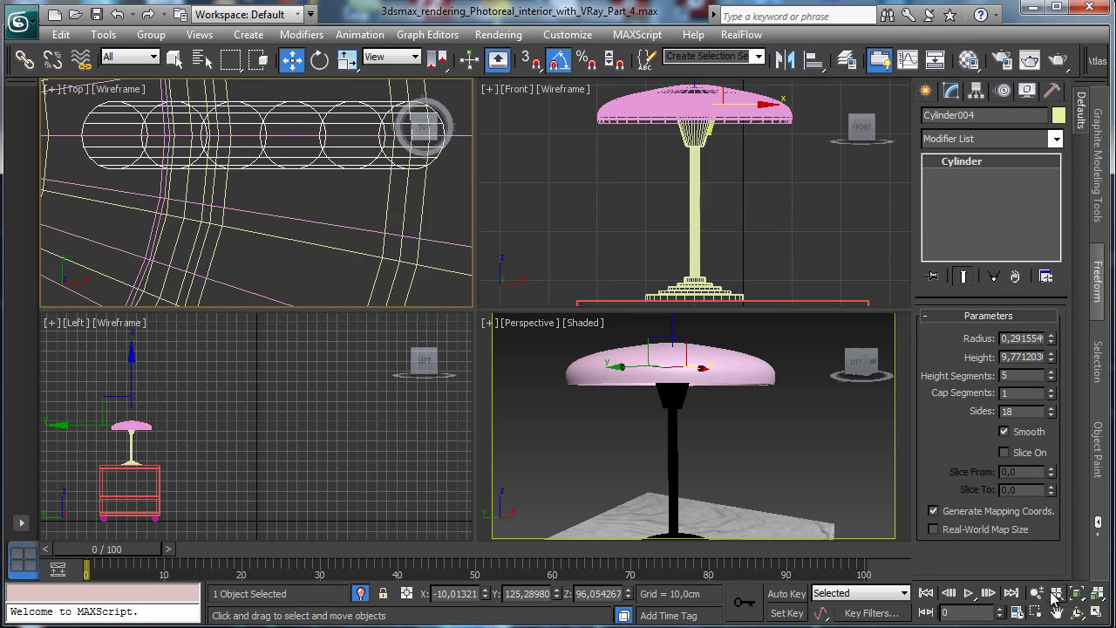
left_click(1035, 593)
left_click_drag(286, 187, 288, 262)
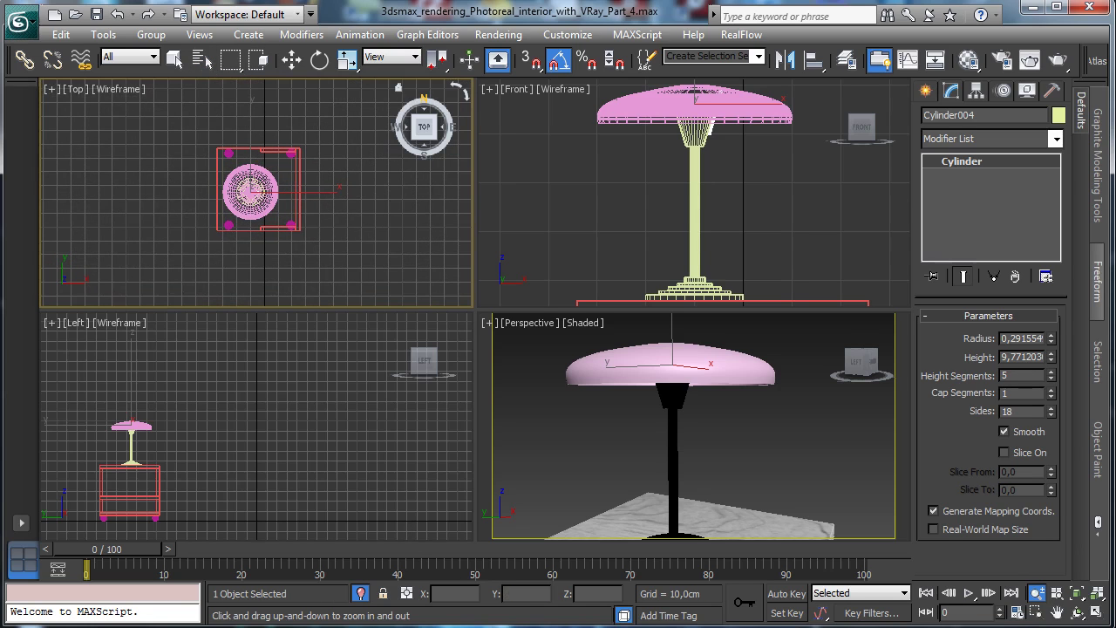
key("h")
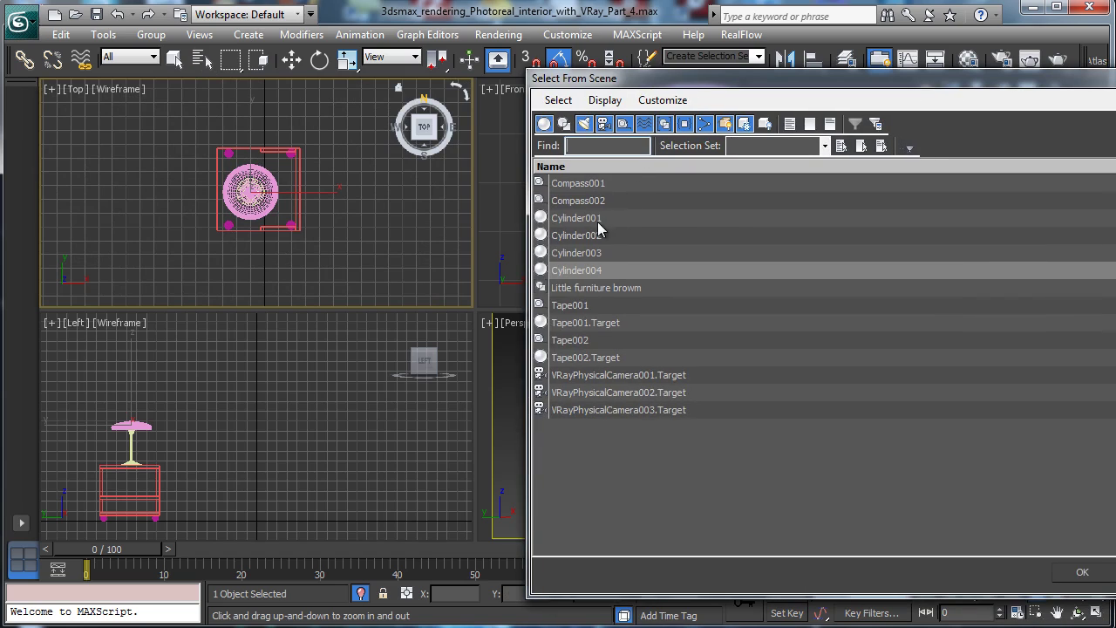
left_click_drag(601, 218, 599, 272)
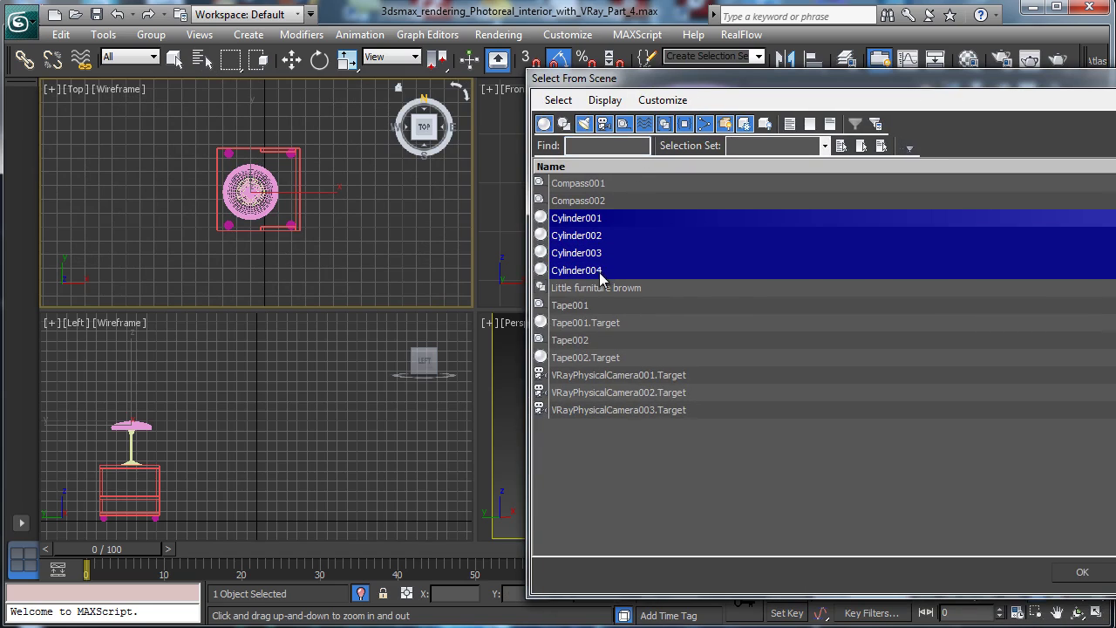
left_click(1083, 573)
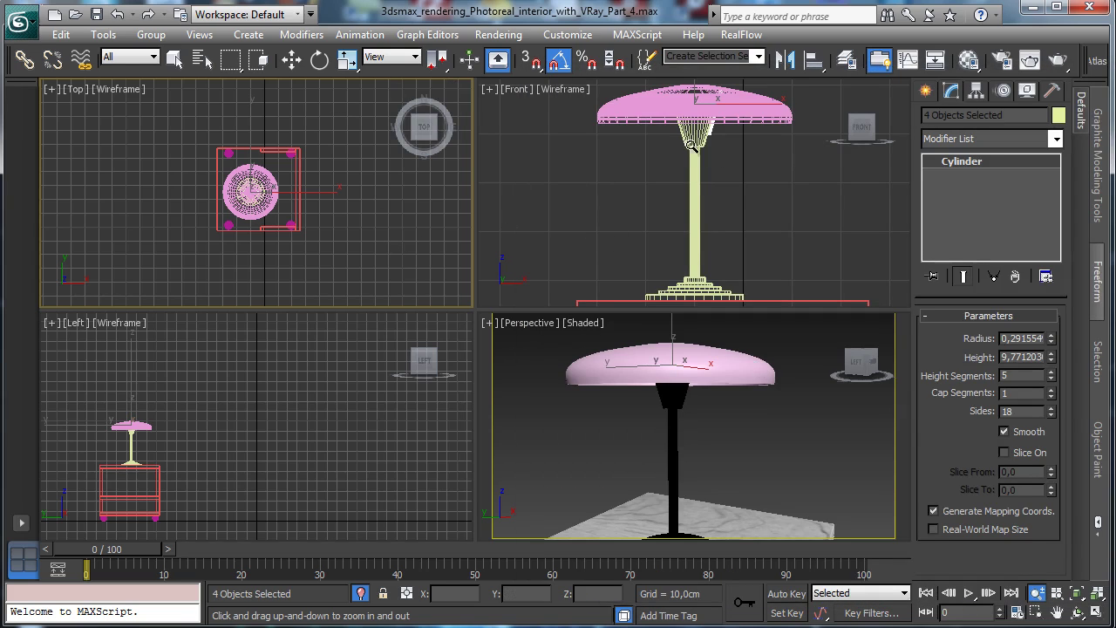
left_click(320, 58)
left_click(832, 190)
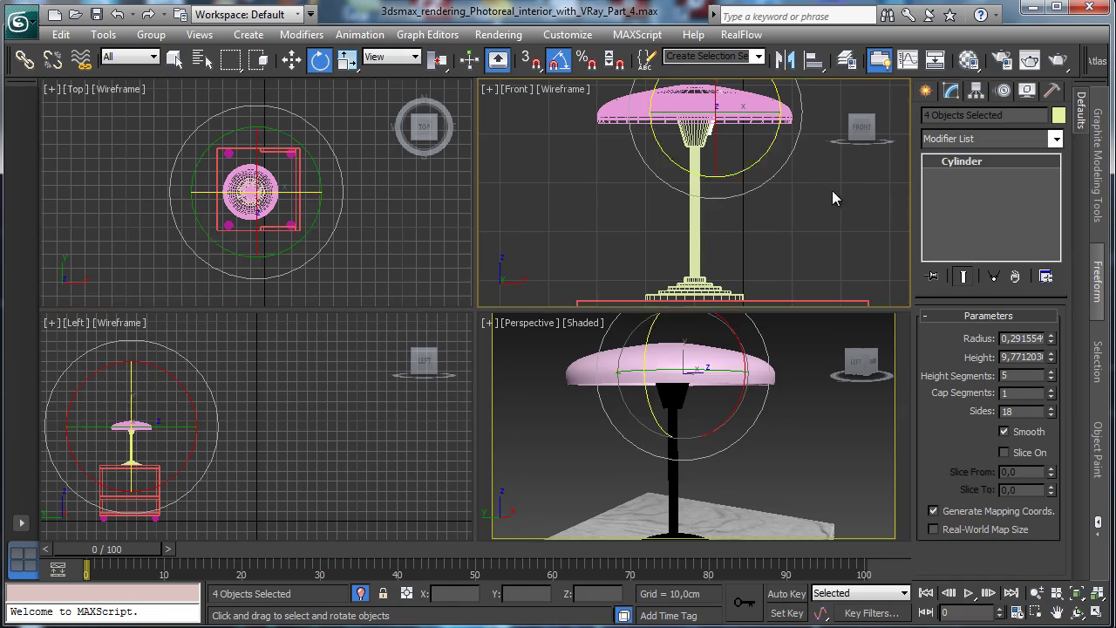
Step: Rotate only the rod Cylinder004 by 90 degrees about the lamp's centre in the top view
left_click(714, 137)
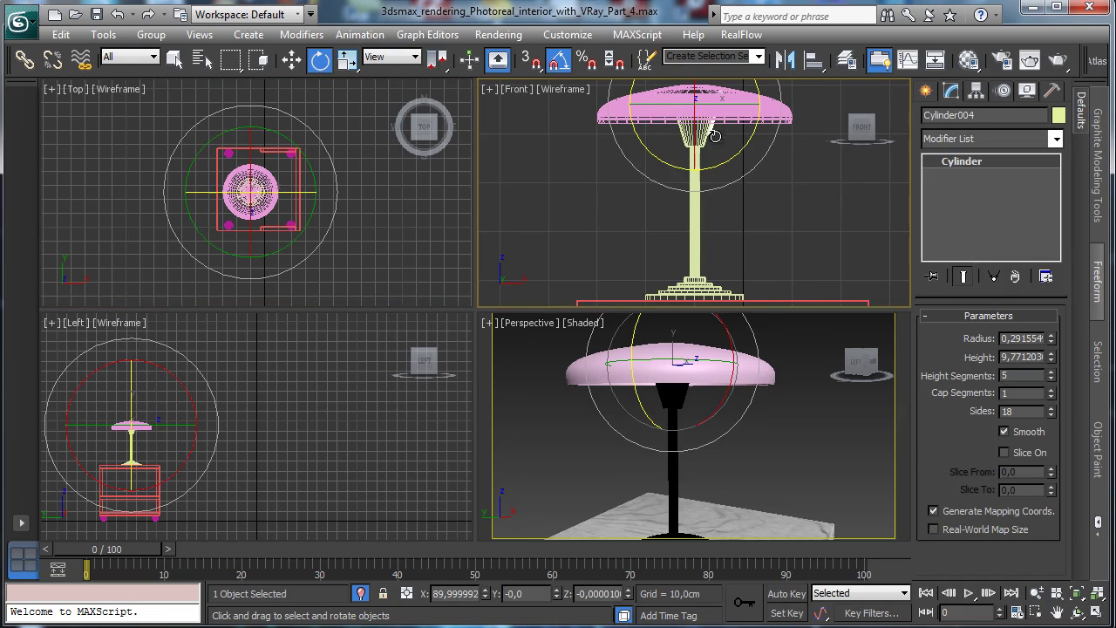
left_click(291, 195)
key("alt+w")
key("z")
key("ctrl+w")
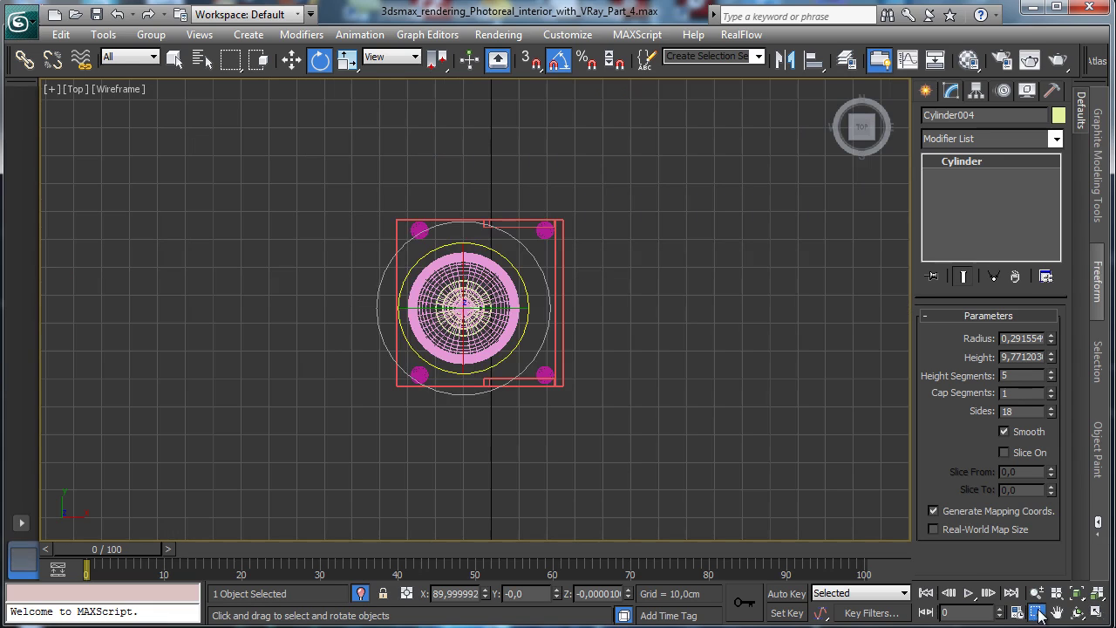
left_click_drag(508, 347, 437, 283)
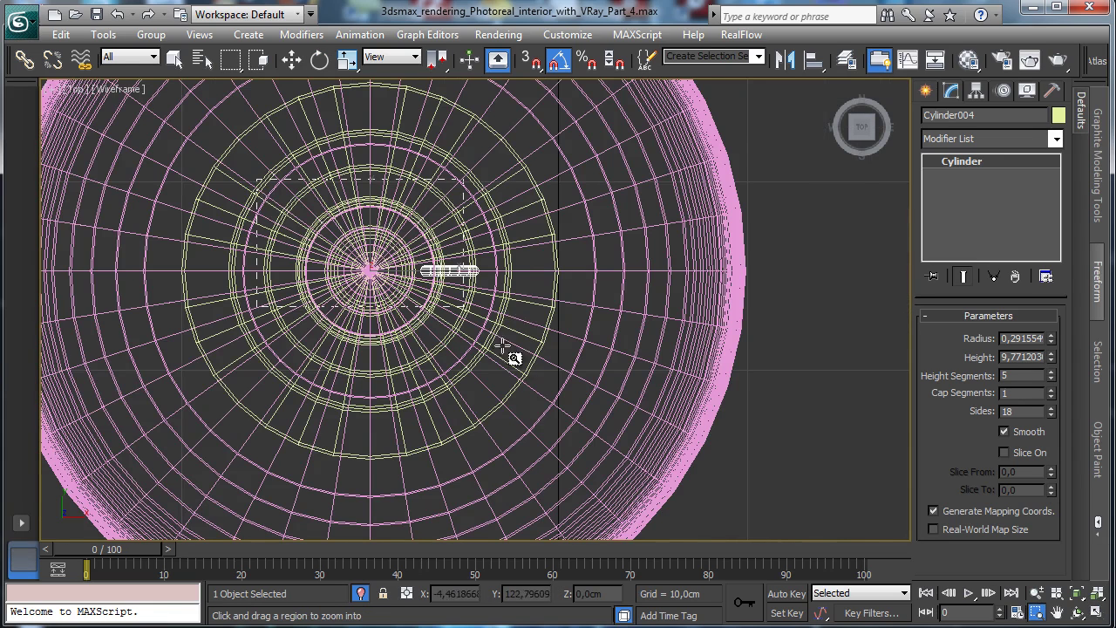
scroll(511, 356, "down", 2)
left_click(319, 61)
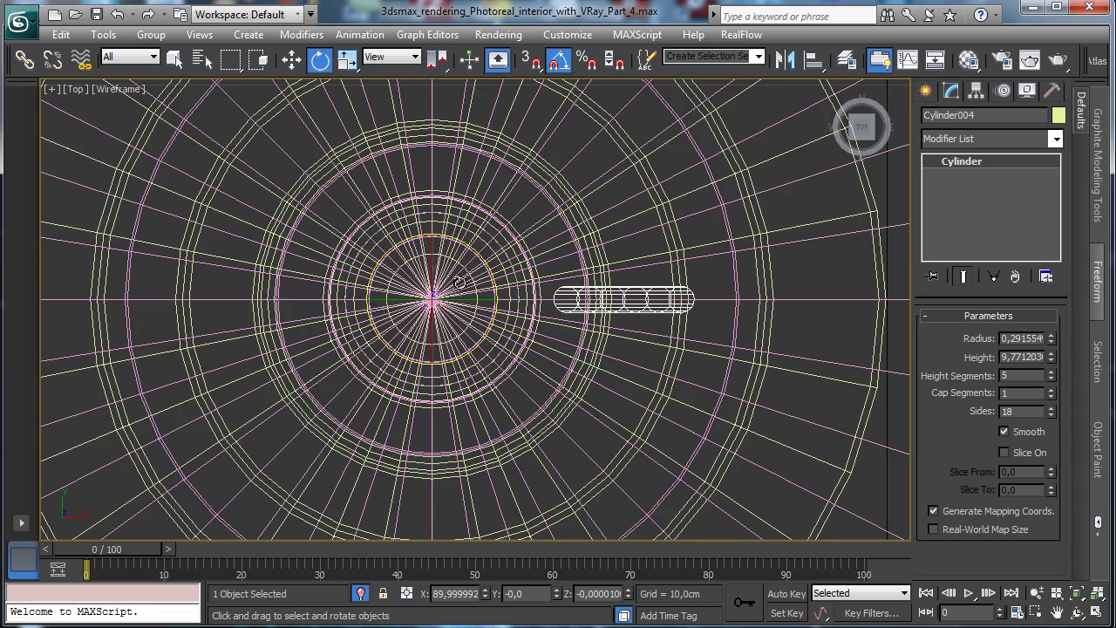
left_click_drag(471, 279, 546, 313)
key("ctrl+z")
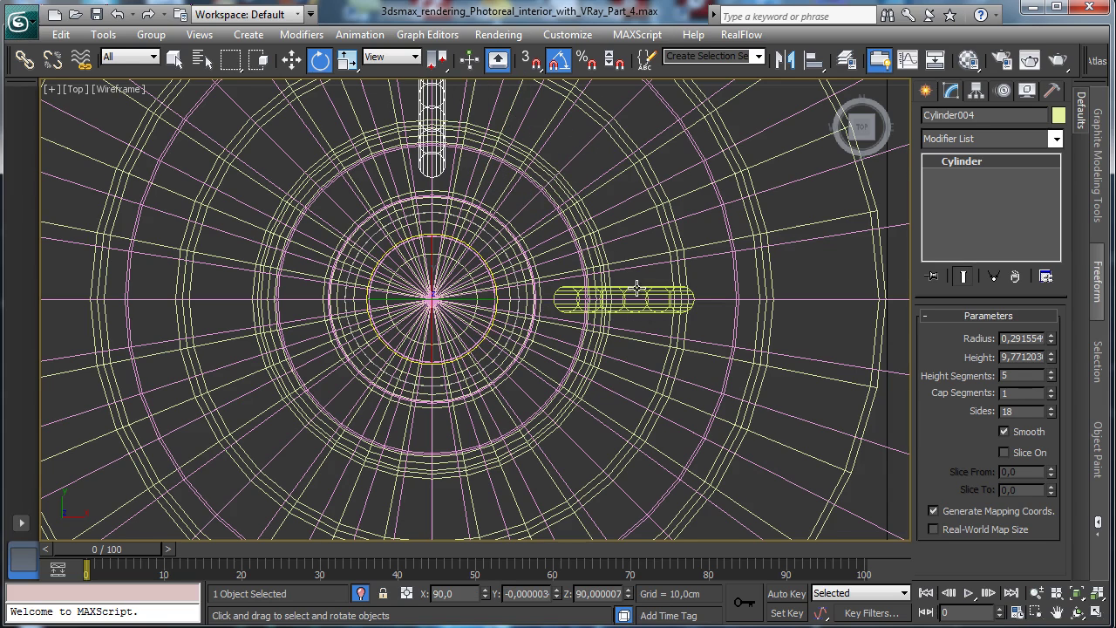
left_click(638, 289)
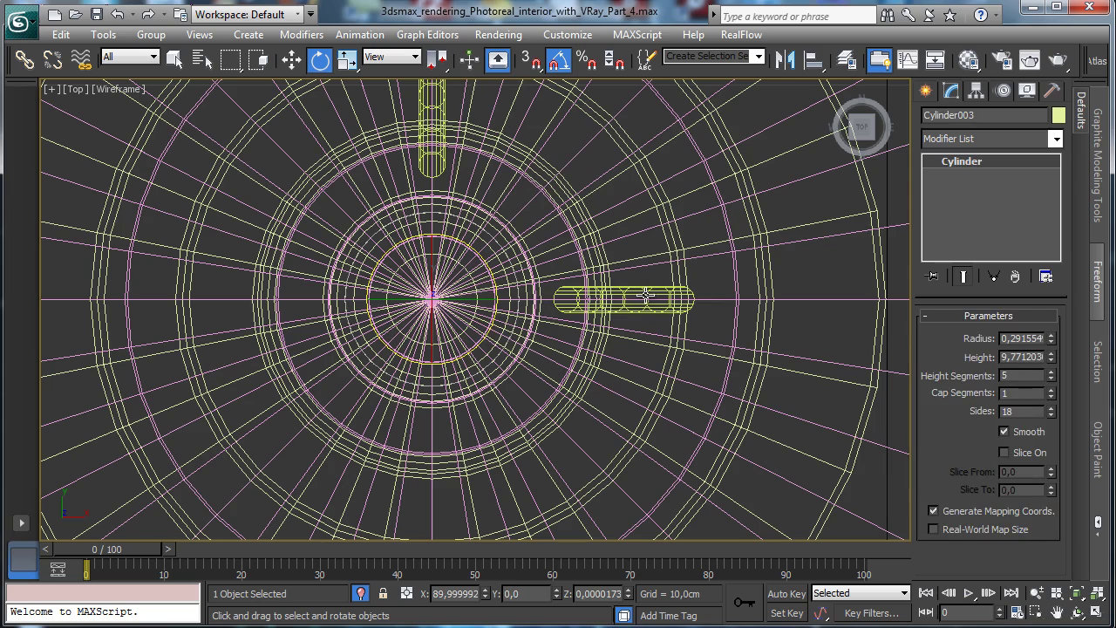
left_click(646, 295)
left_click(653, 295)
left_click(663, 294)
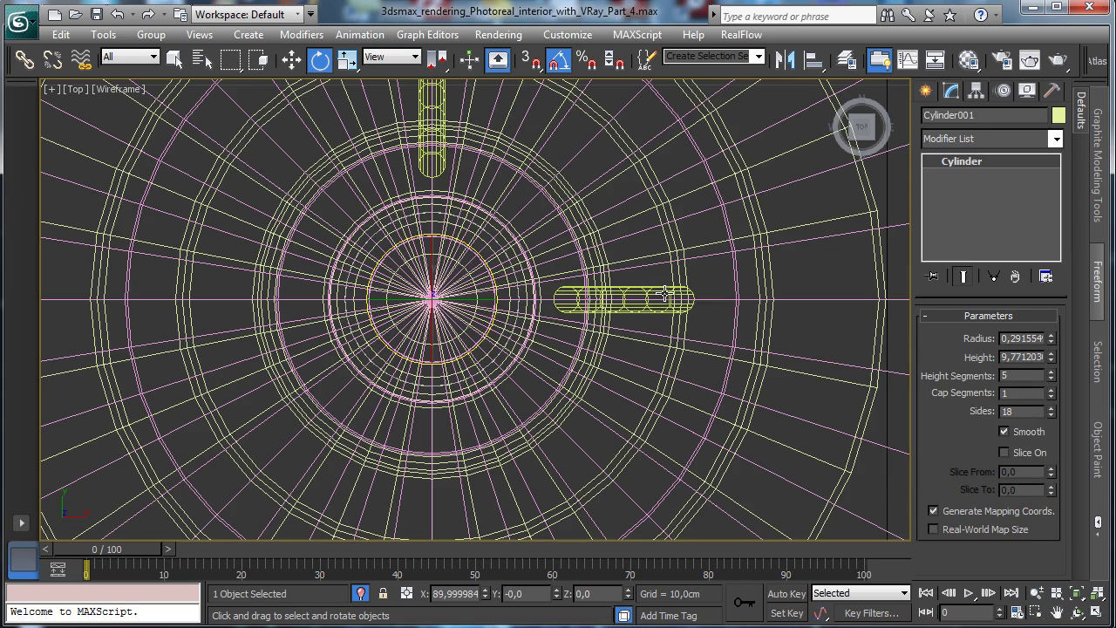
left_click(292, 58)
left_click(655, 294)
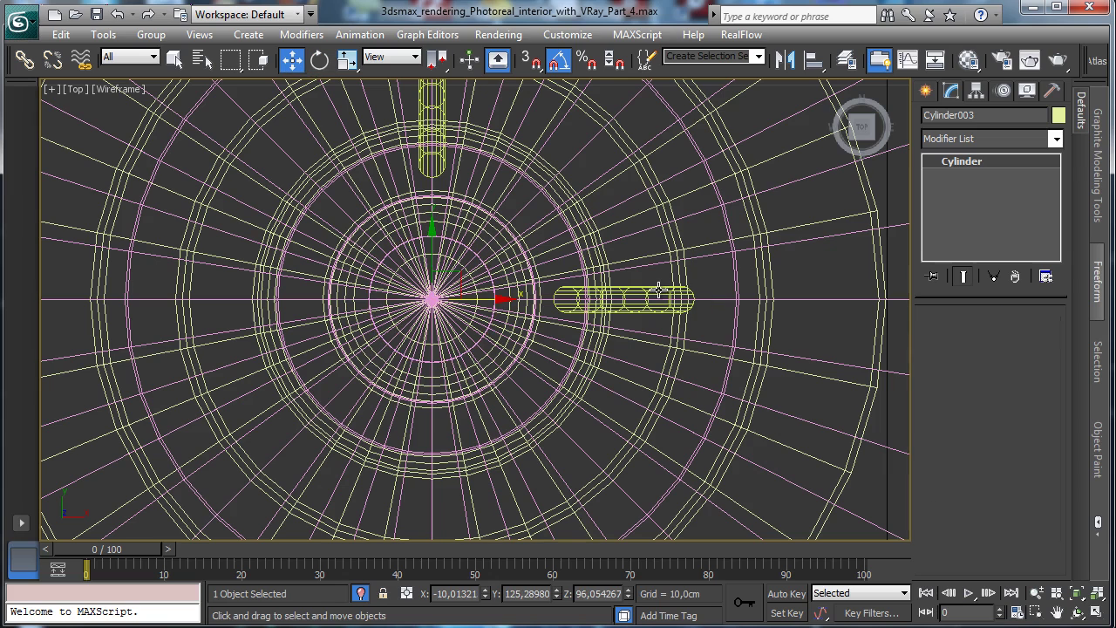
left_click(655, 298)
left_click(655, 297)
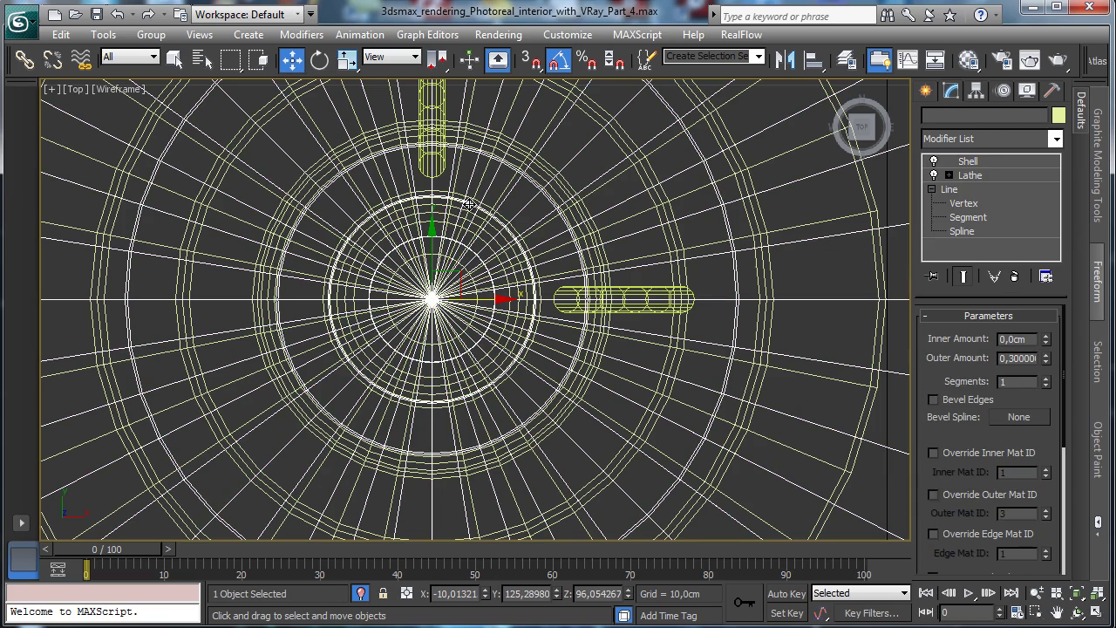
left_click(646, 293)
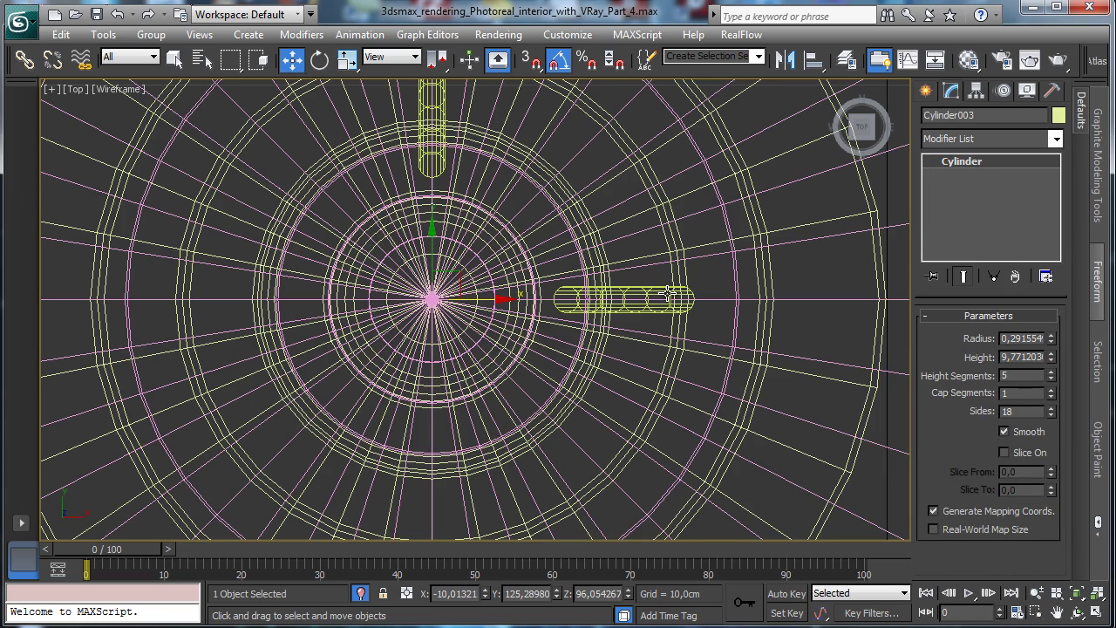
Step: Rotate the rod Cylinder002 by -90 degrees and the rod Cylinder003 by 180 degrees about the lamp's centre in the top view
left_click(202, 59)
left_click(579, 236)
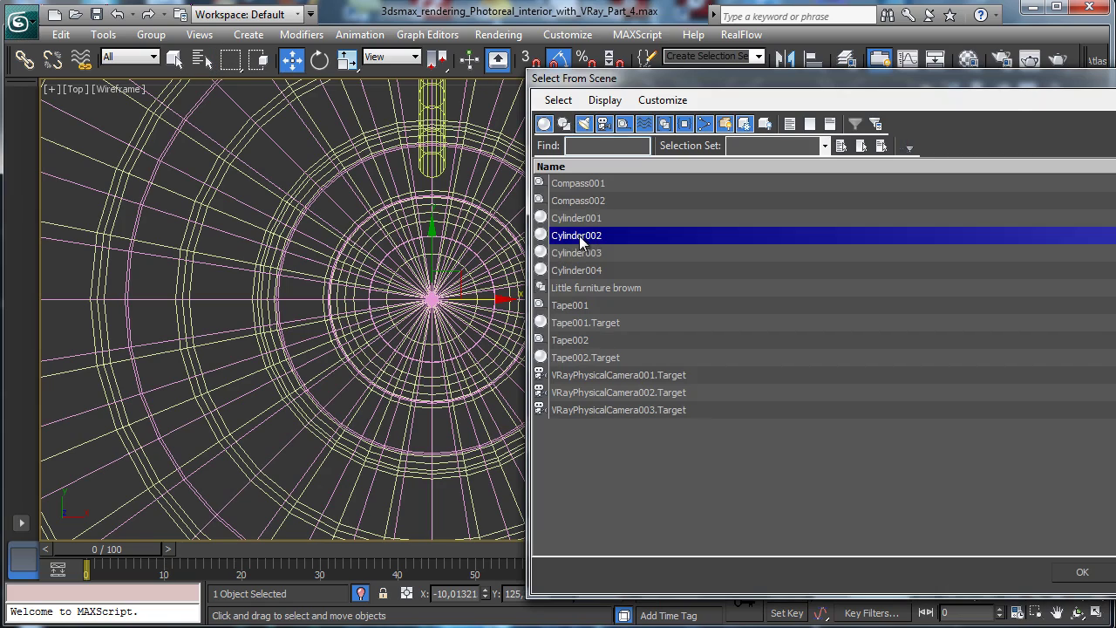
double_click(579, 235)
left_click(319, 59)
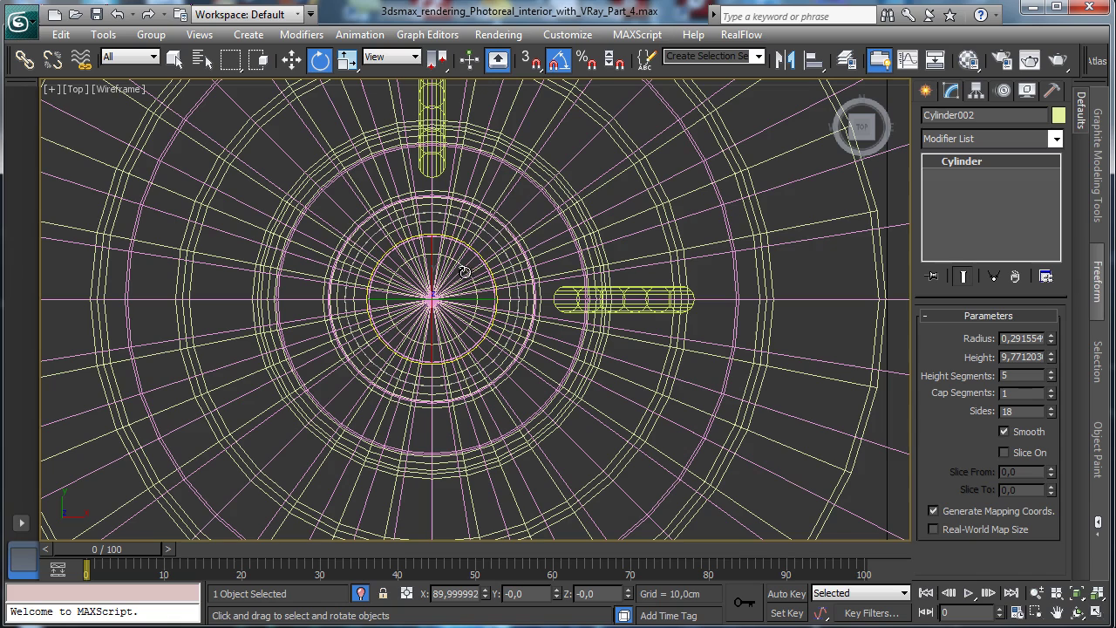
left_click_drag(479, 270, 517, 345)
left_click(647, 290)
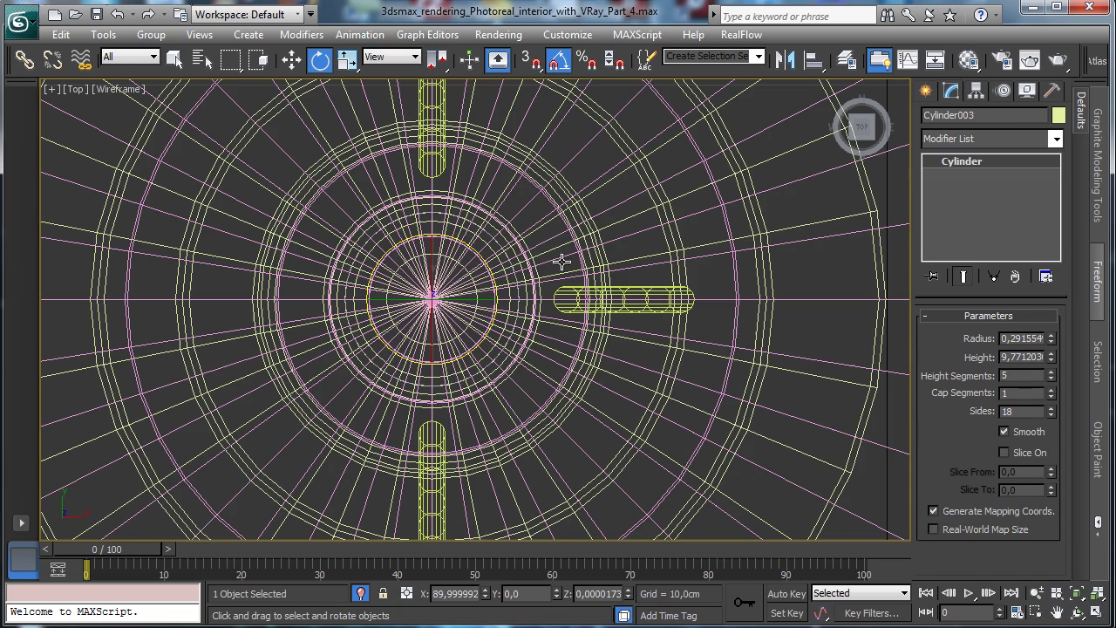
left_click_drag(482, 262, 567, 399)
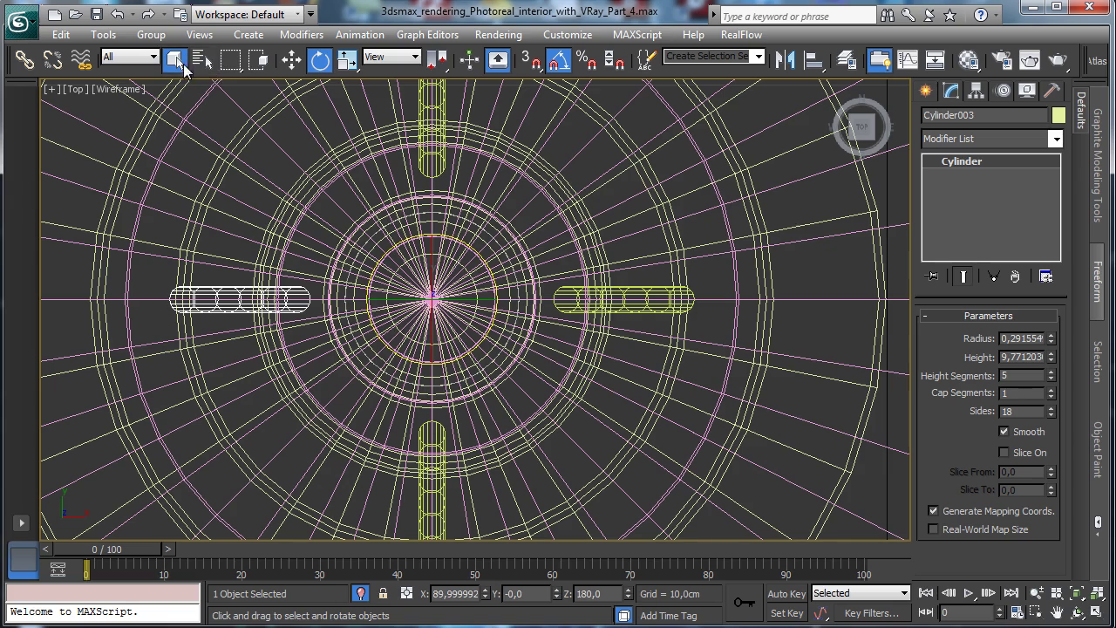
Step: Select all four rods, Cylinder001 to Cylinder004, by name and open the Material Editor
left_click(174, 59)
left_click(201, 58)
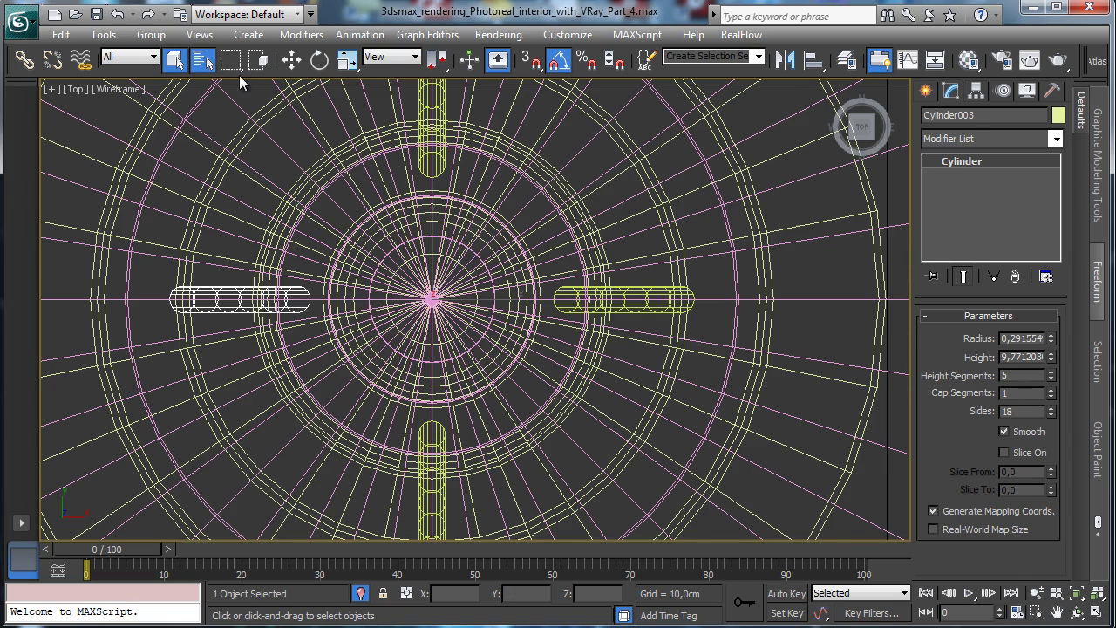
left_click_drag(598, 218, 591, 270)
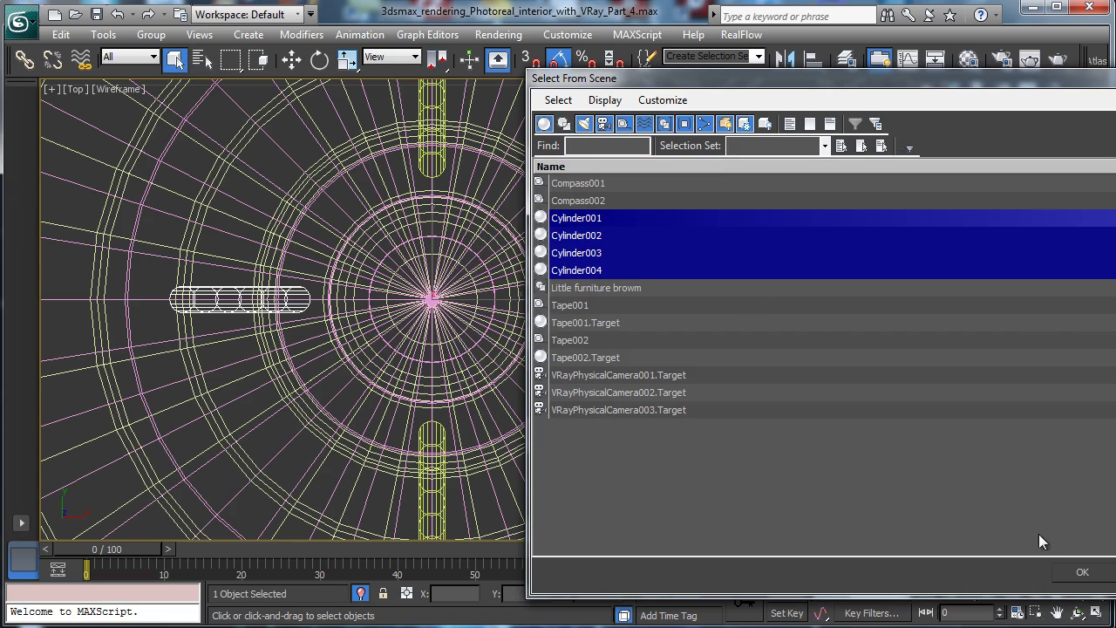
left_click(1082, 571)
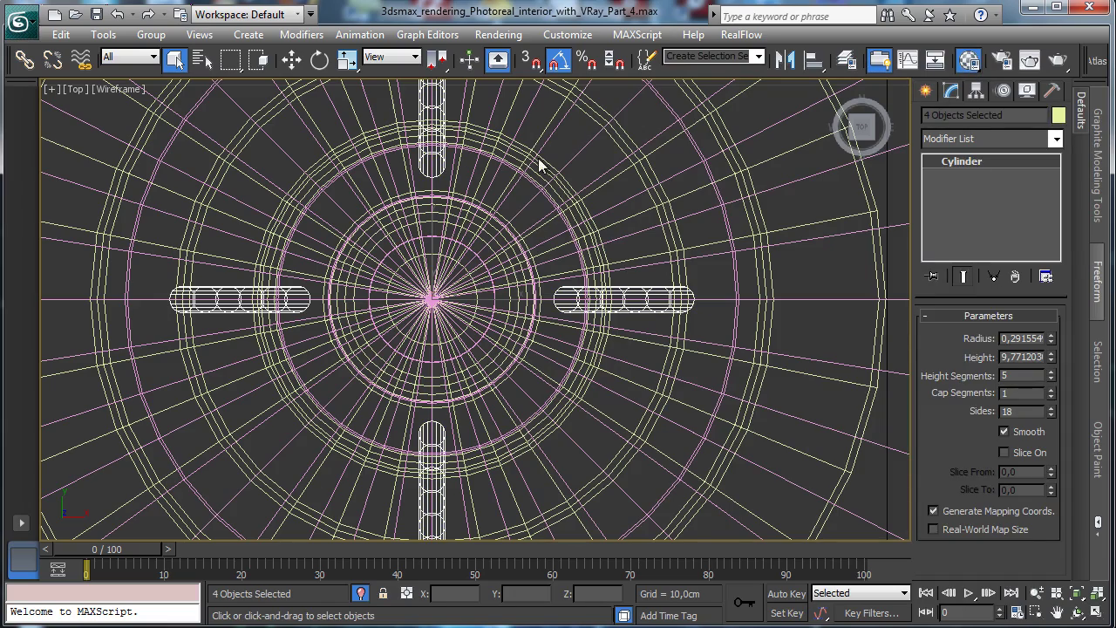
key("m")
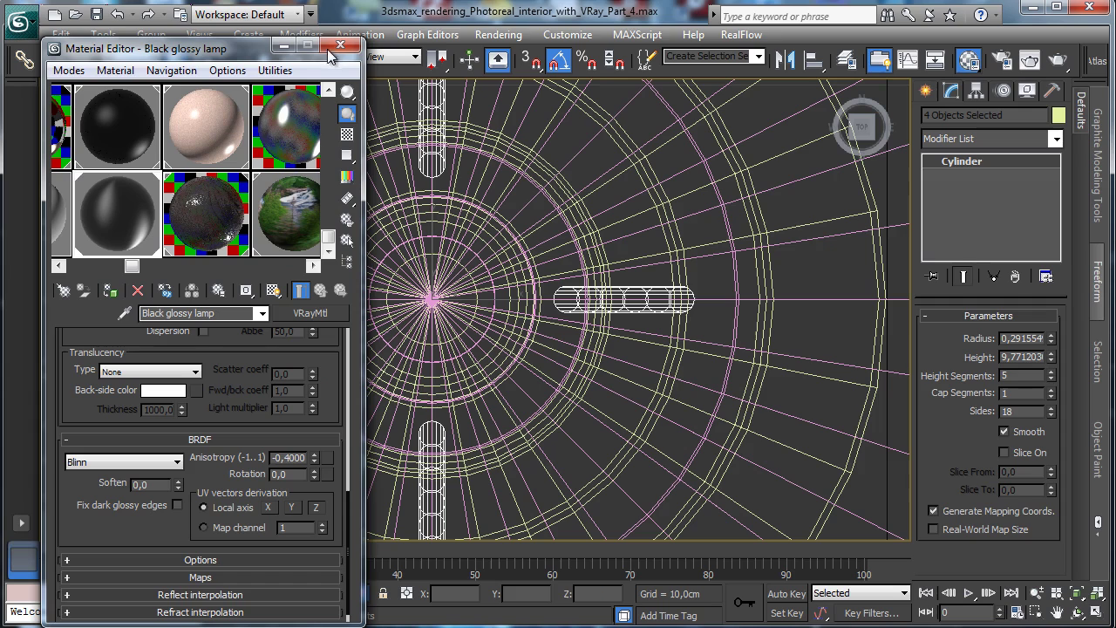
Step: Select the lampshade and rename the unused 19 - Default material as "Upper little lamp"
scroll(175, 175, "left", 2)
left_click(96, 213)
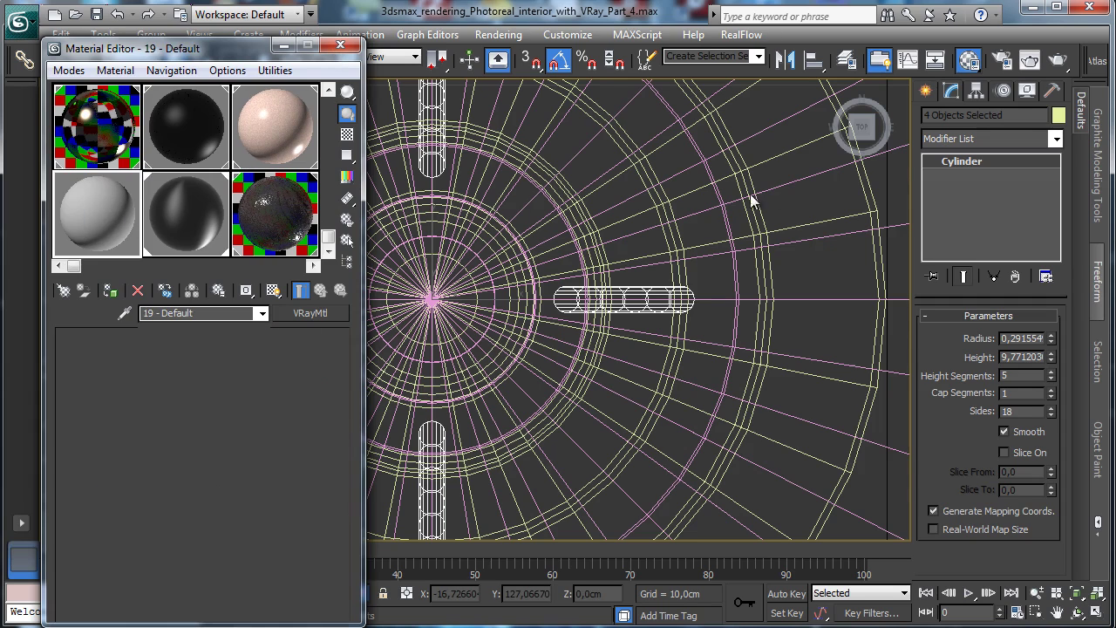
key("alt+w")
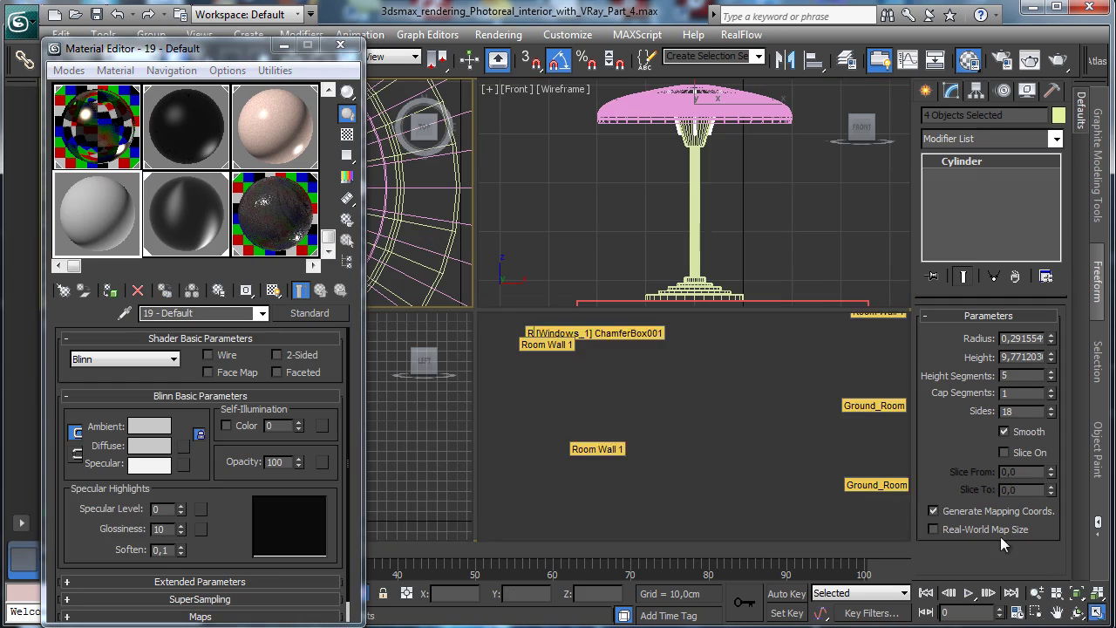
left_click(724, 364)
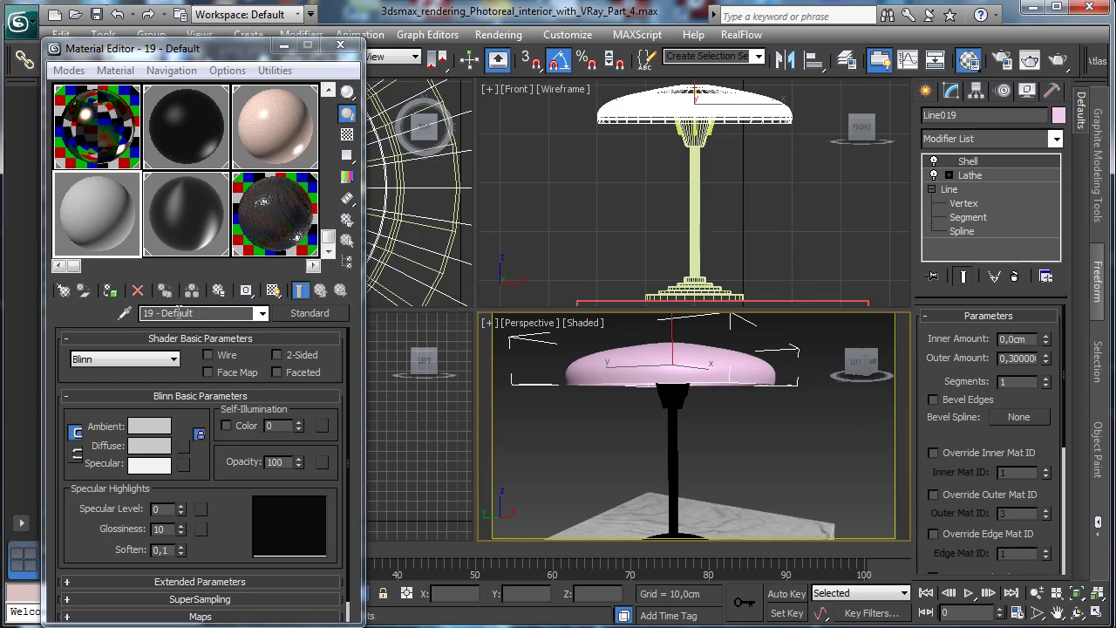
left_click(57, 303)
type("Upper little lamp")
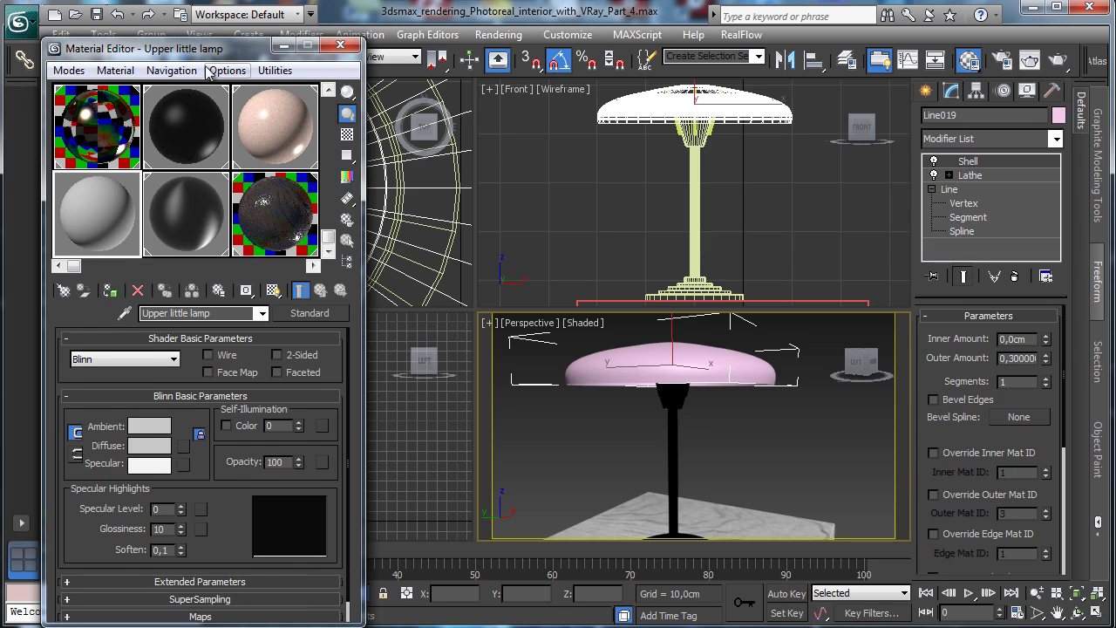
Step: Assign the Upper little lamp material to the lampshade and change its type to VRayMtl
left_click_drag(222, 49, 208, 29)
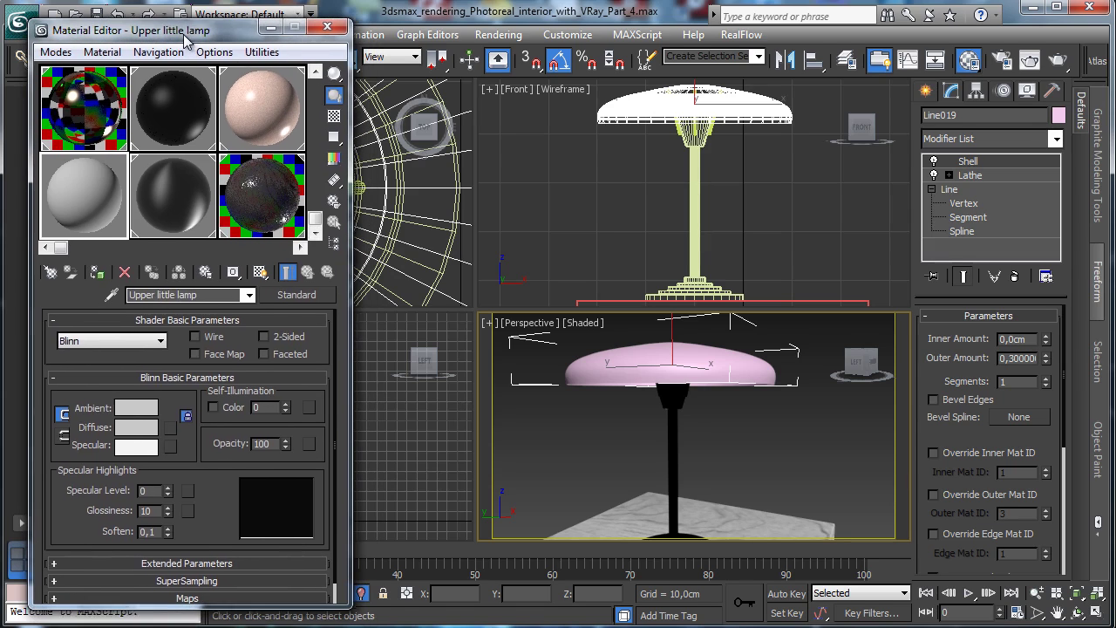
left_click(305, 297)
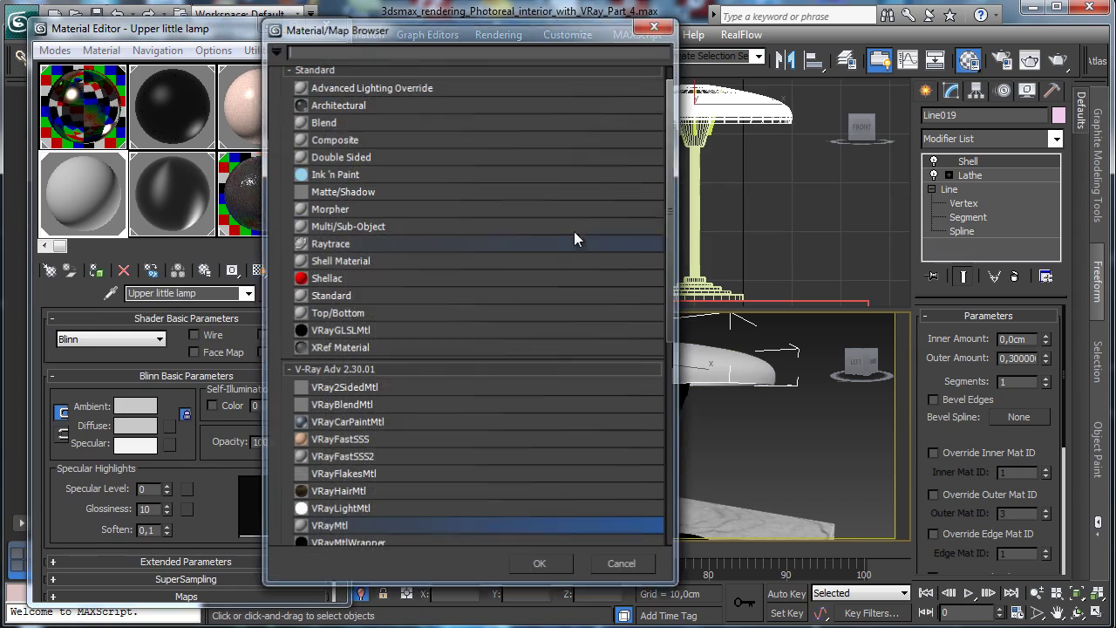
double_click(328, 527)
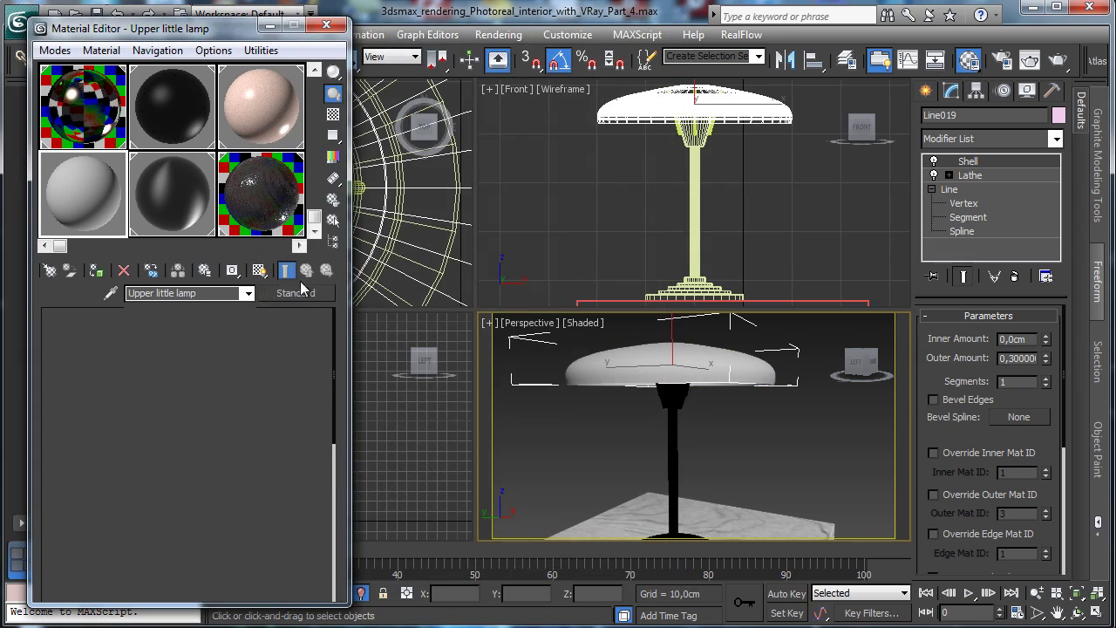
Step: Switch the perspective view to VRayPhysicalCamera002 and exit isolation so the whole room is shown
left_click(551, 315)
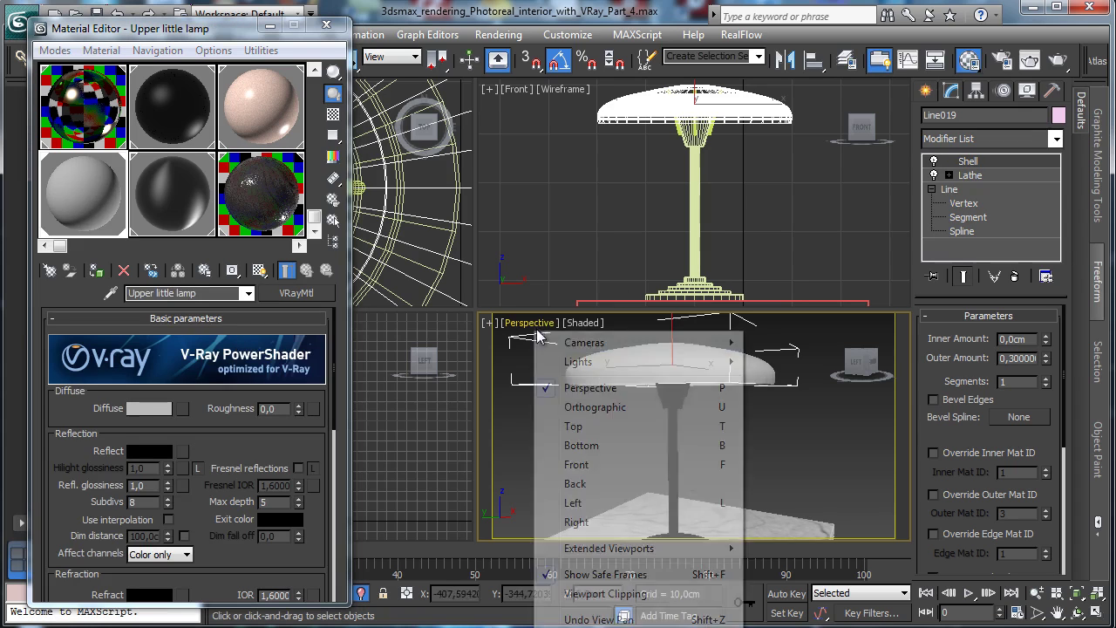
mouse_move(698, 342)
left_click(790, 358)
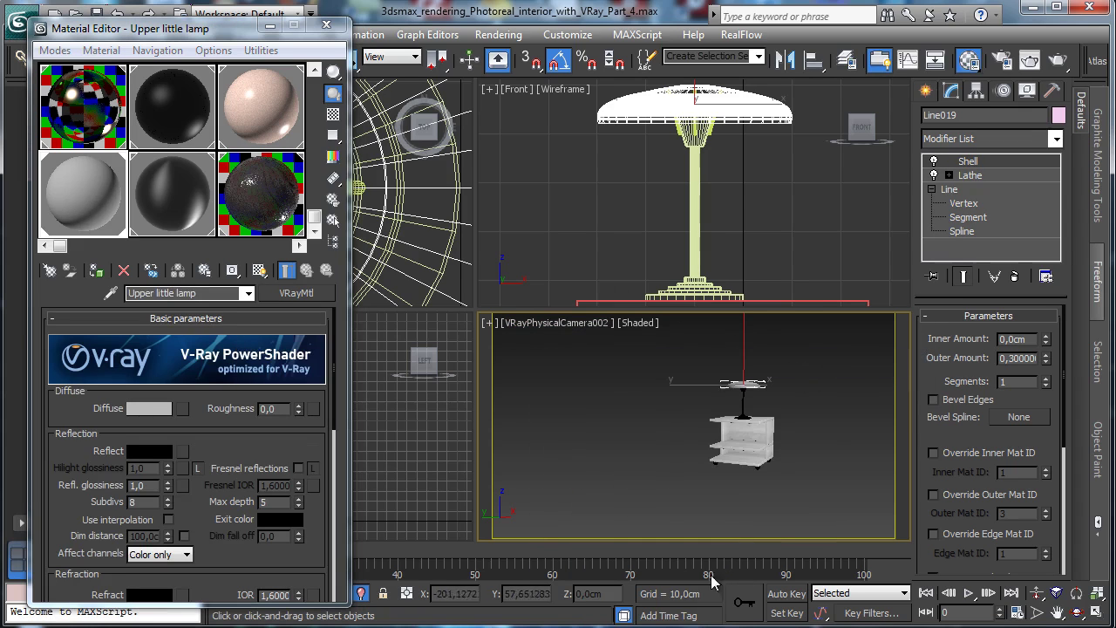
left_click(361, 594)
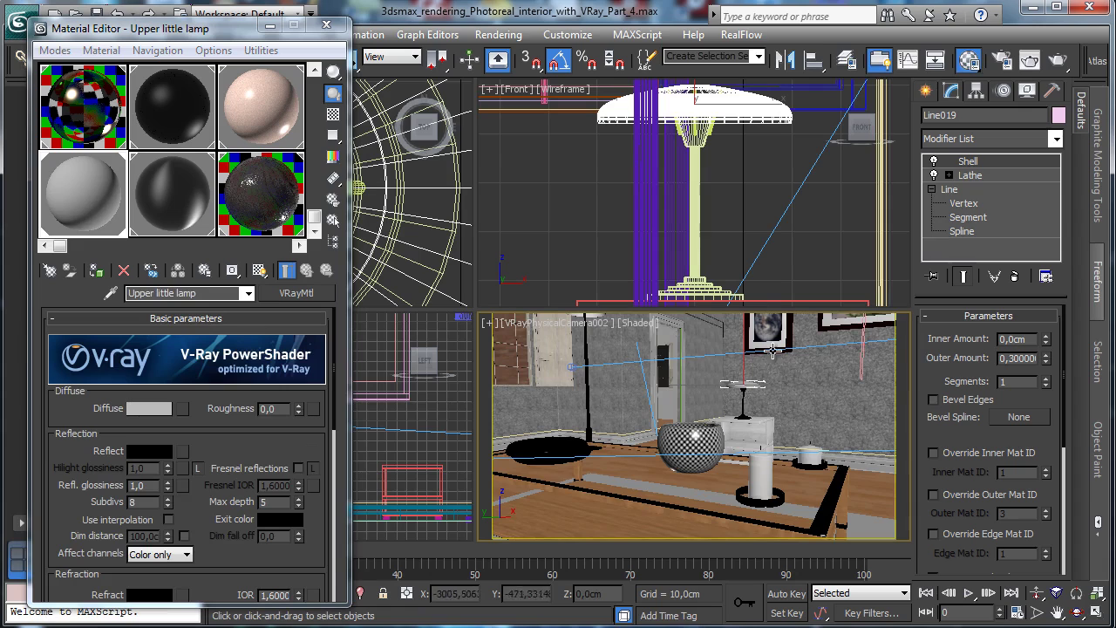
Step: Set the Upper little lamp material's diffuse colour to a light warm grey
left_click(148, 410)
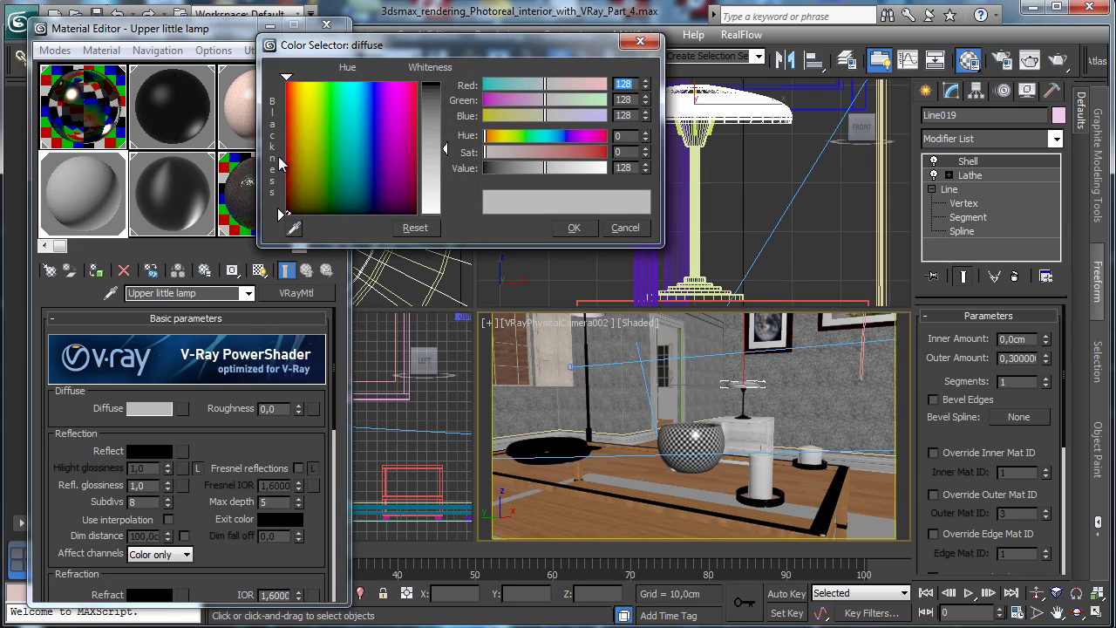
left_click_drag(307, 189, 298, 201)
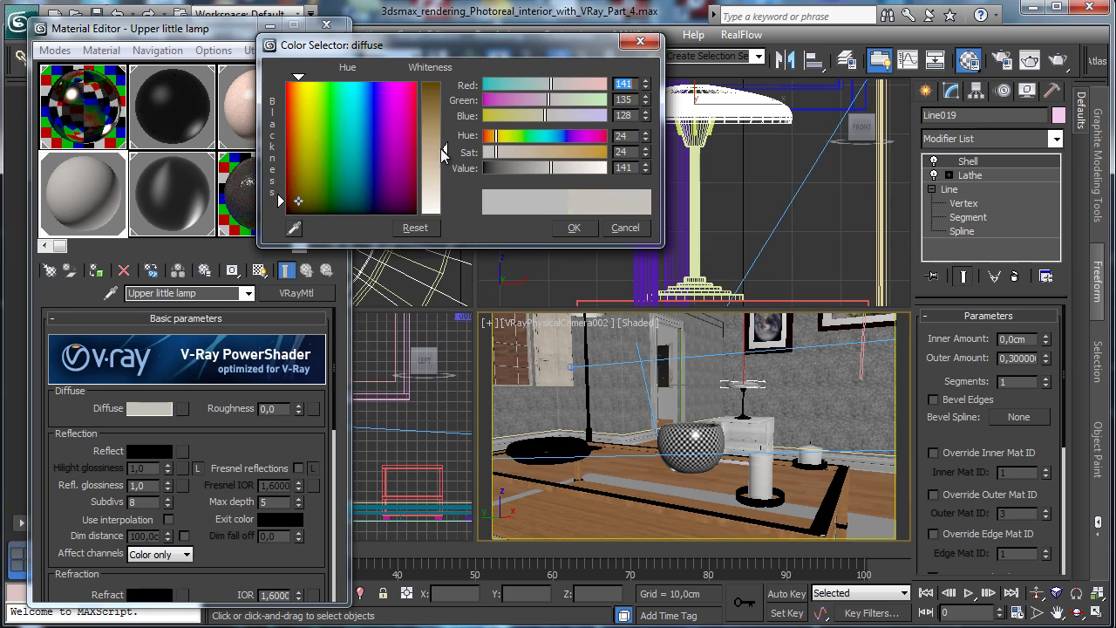
left_click_drag(443, 148, 447, 155)
left_click(574, 228)
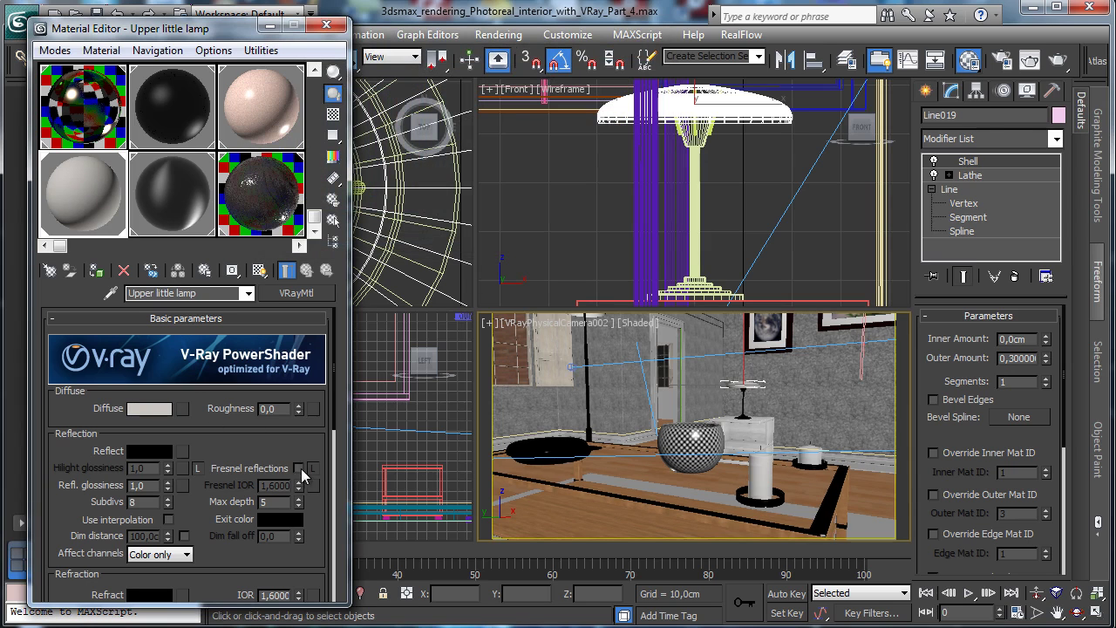
Step: Give the Upper little lamp material a white reflection colour with Fresnel reflections and a reflection glossiness of 0.92
left_click(300, 470)
left_click(160, 448)
left_click_drag(444, 152, 447, 234)
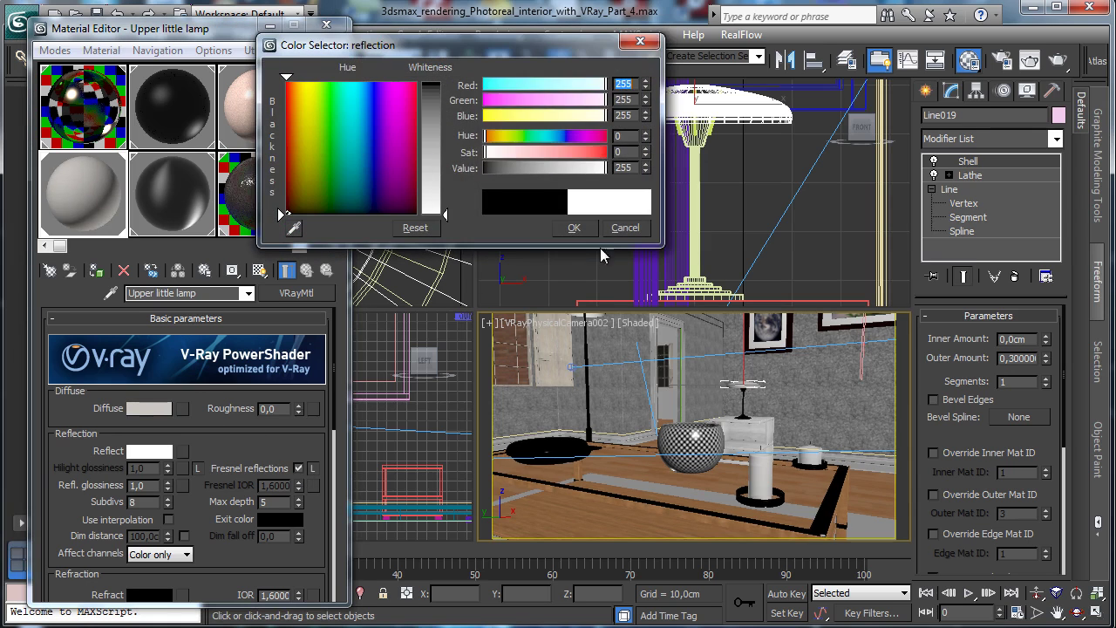
left_click(574, 227)
scroll(213, 435, "down", 2)
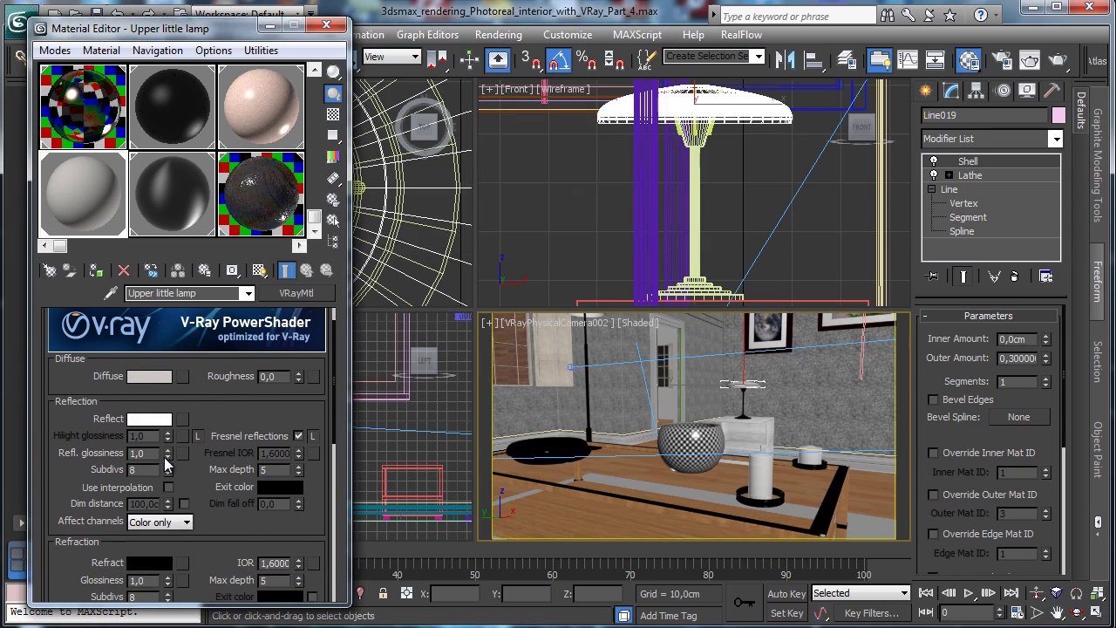
left_click(167, 458)
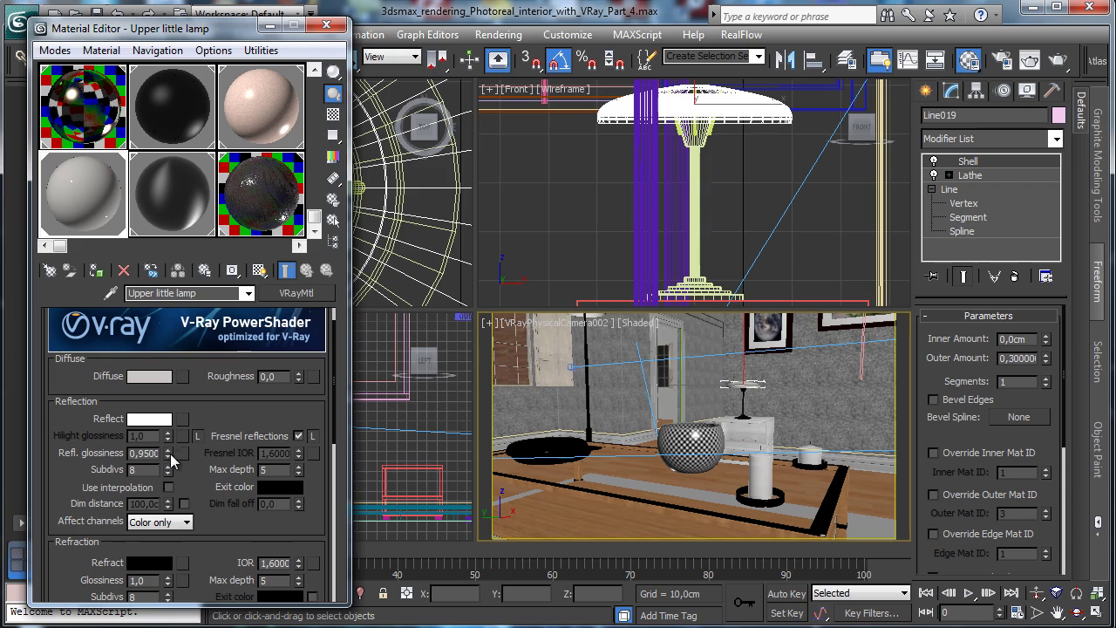
left_click(169, 457)
Step: Set the lampshade material's refraction colour to dark grey, RGB 47, 47, 47, and save the scene
scroll(200, 402, "down", 7)
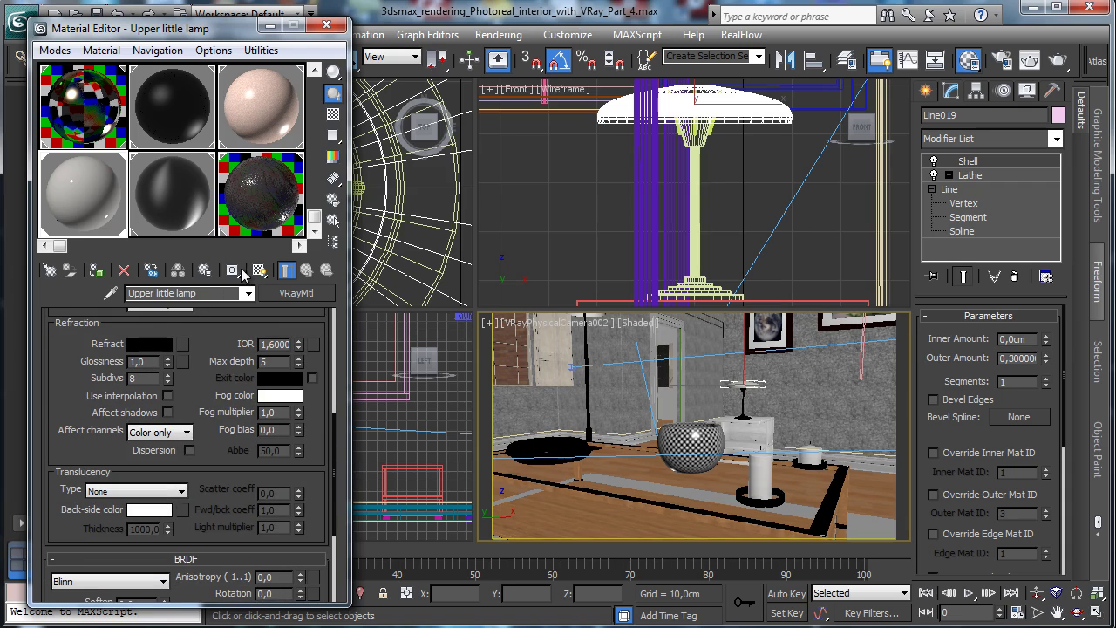
left_click(149, 344)
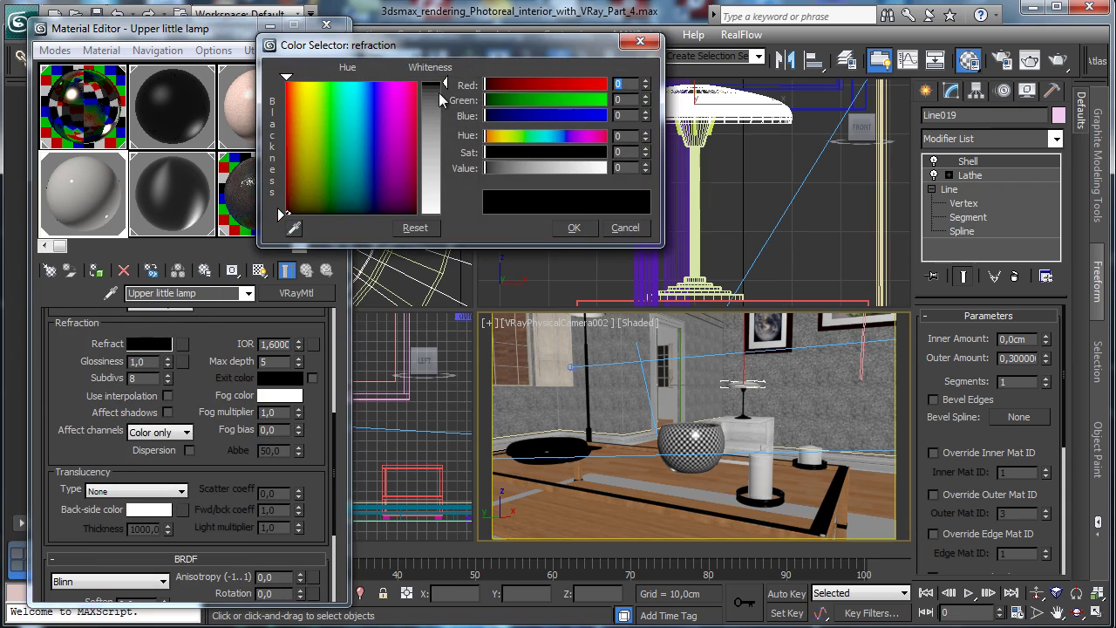
left_click_drag(438, 93, 445, 107)
left_click(574, 227)
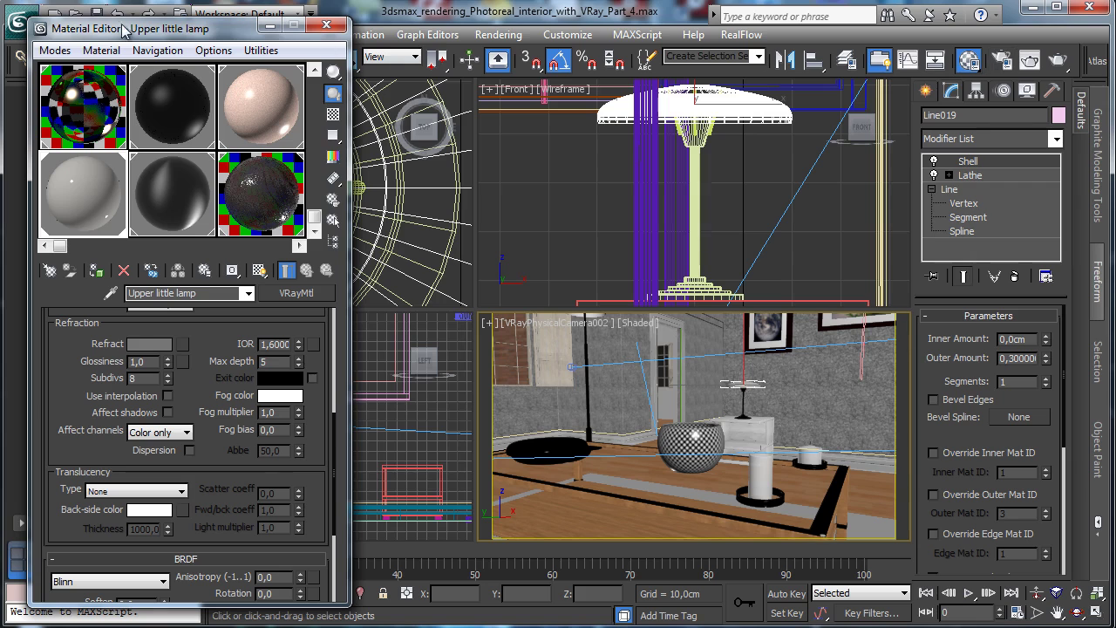
left_click(97, 13)
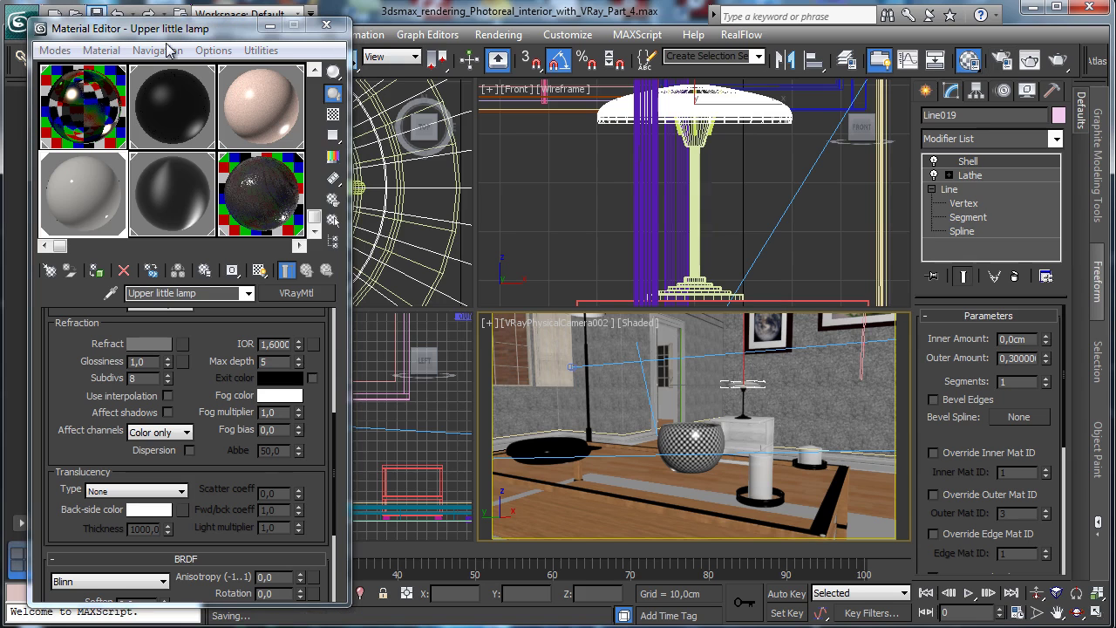
Step: Render the camera view with V-Ray and re-render only a region around the table lamp
left_click(1005, 65)
left_click(532, 598)
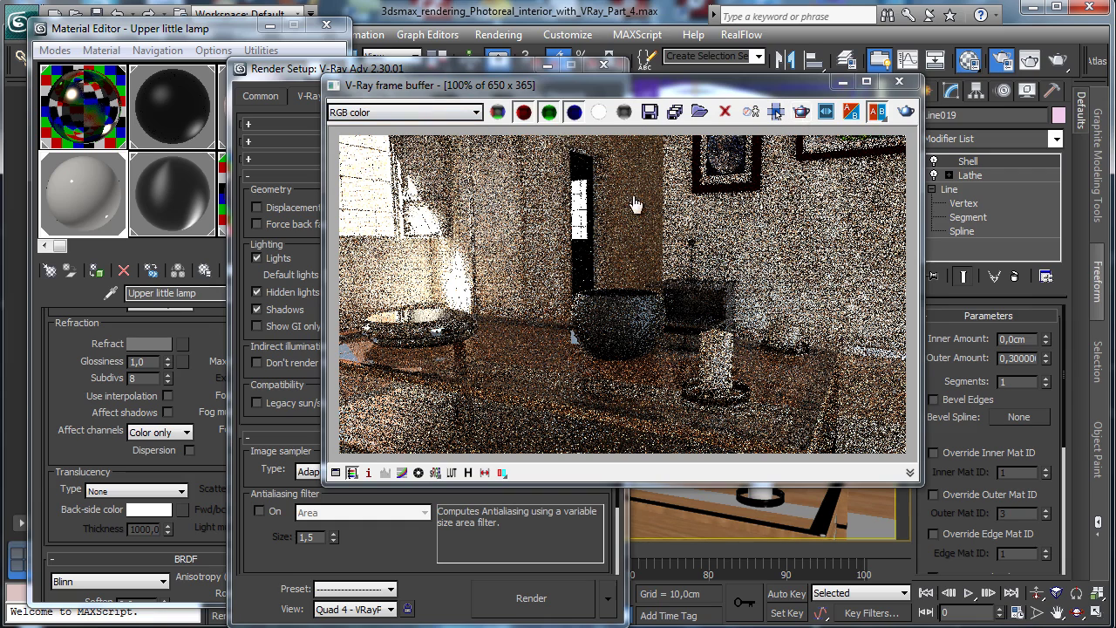
left_click_drag(634, 196, 743, 310)
left_click(907, 112)
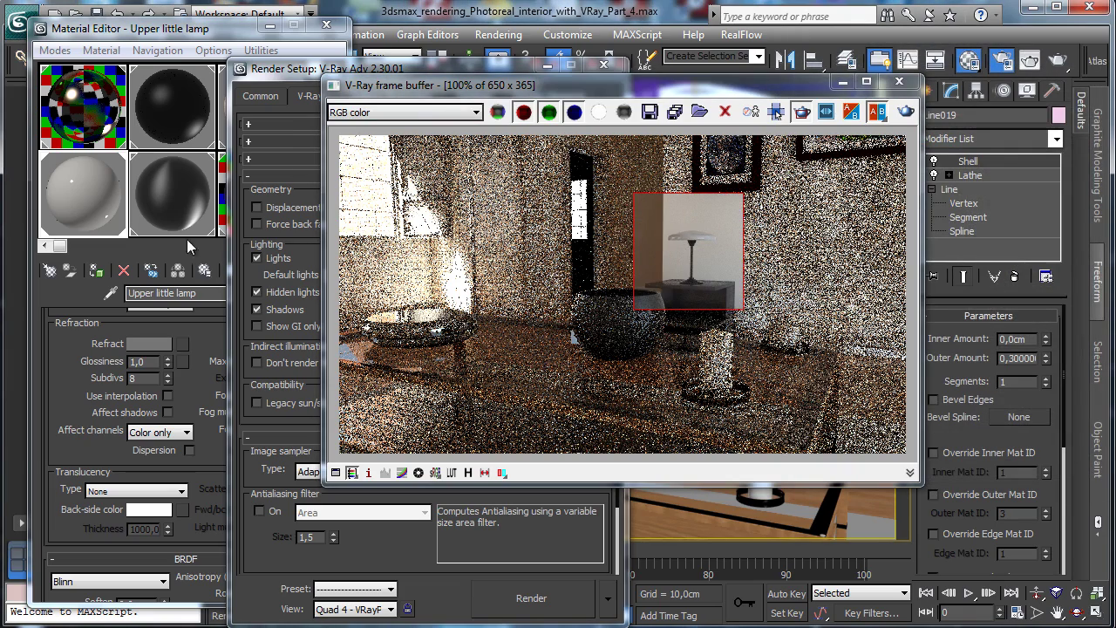
Step: Lighten the Upper little lamp refraction colour in two stages to near white, re-rendering the lamp region after each change
left_click(143, 343)
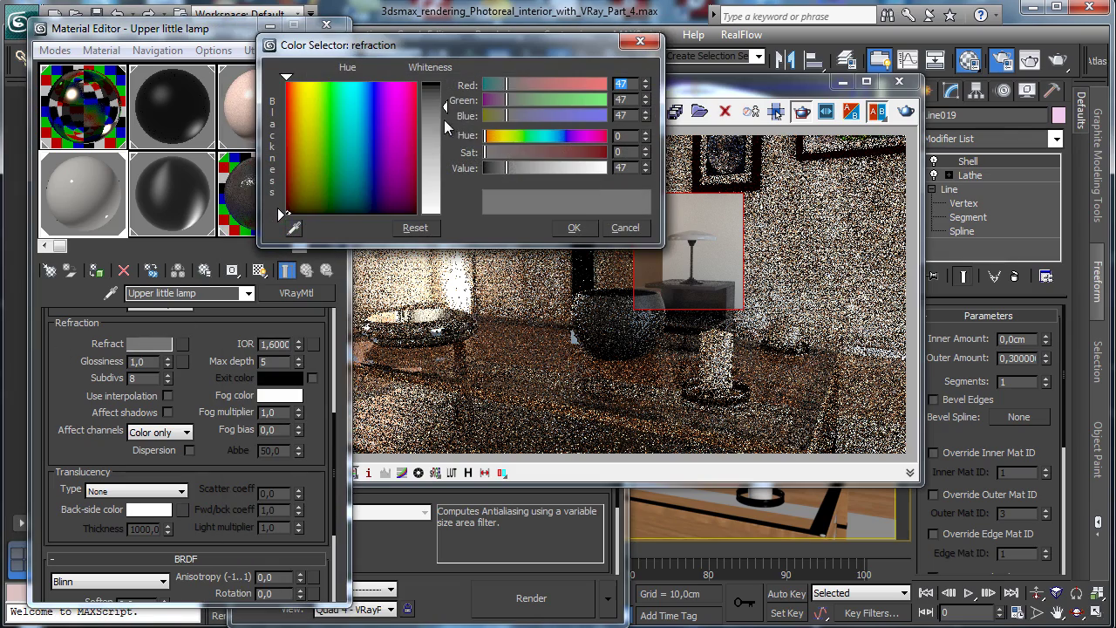
left_click(573, 227)
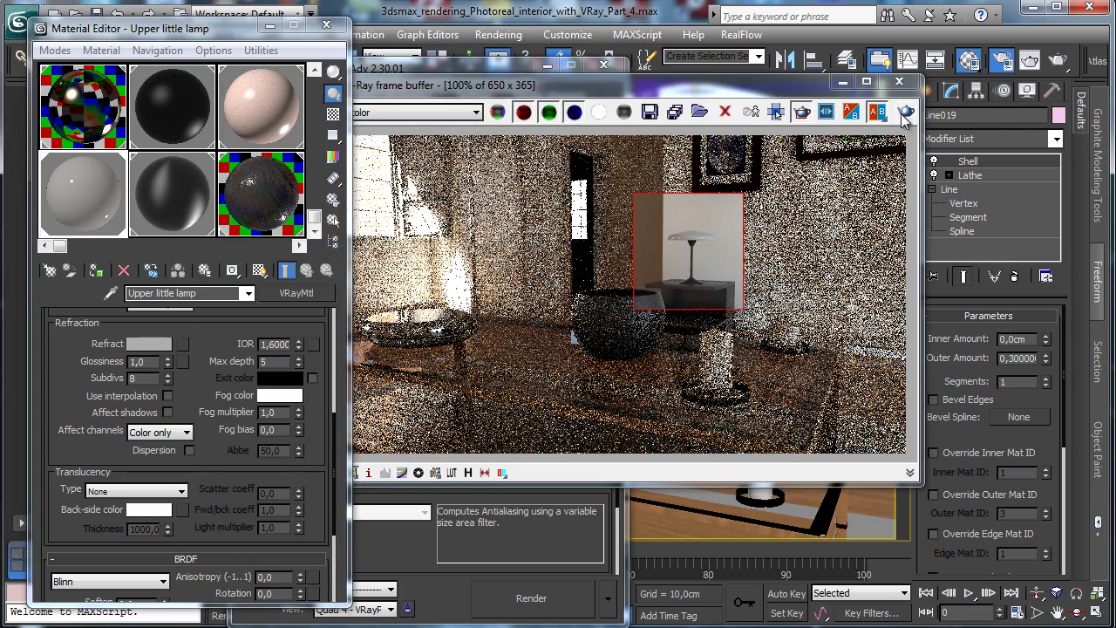
left_click(905, 113)
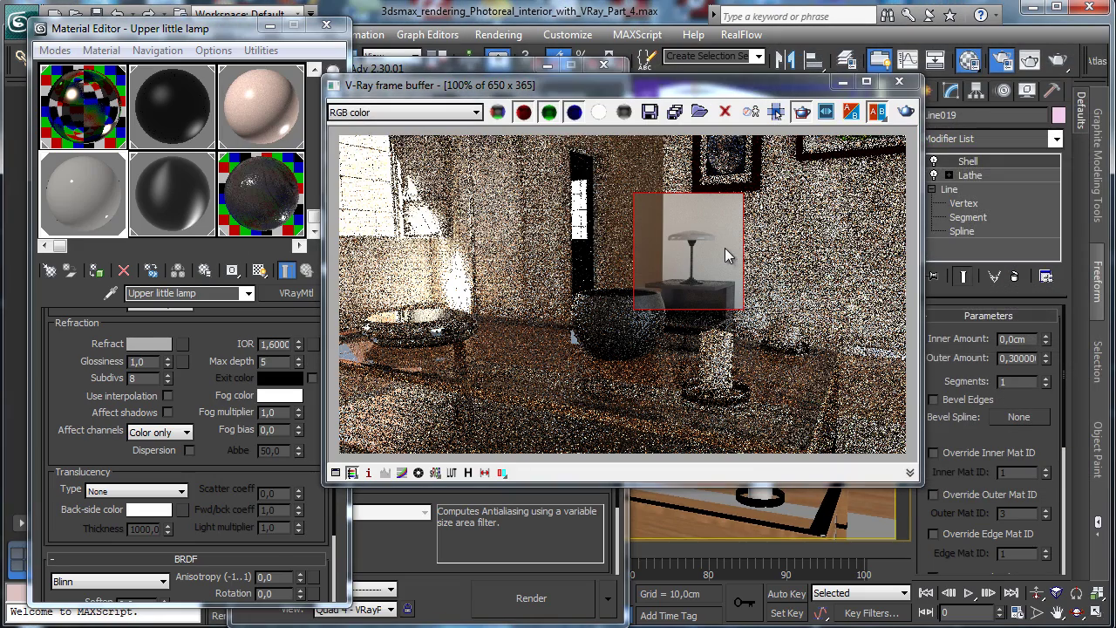
left_click(149, 347)
left_click_drag(440, 144, 440, 174)
left_click(573, 228)
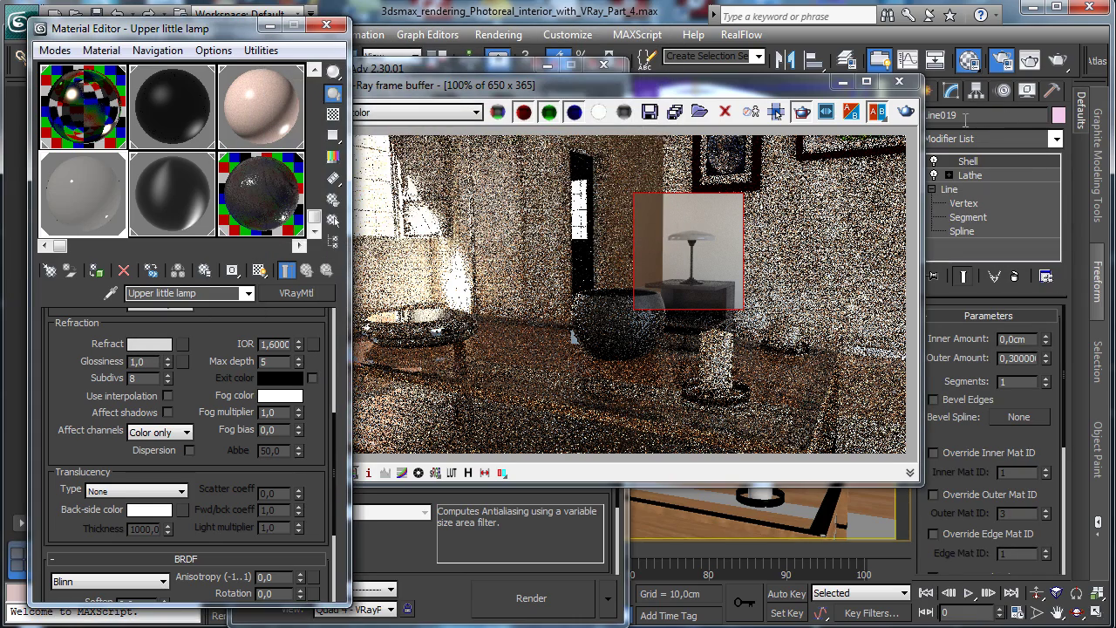
left_click(907, 115)
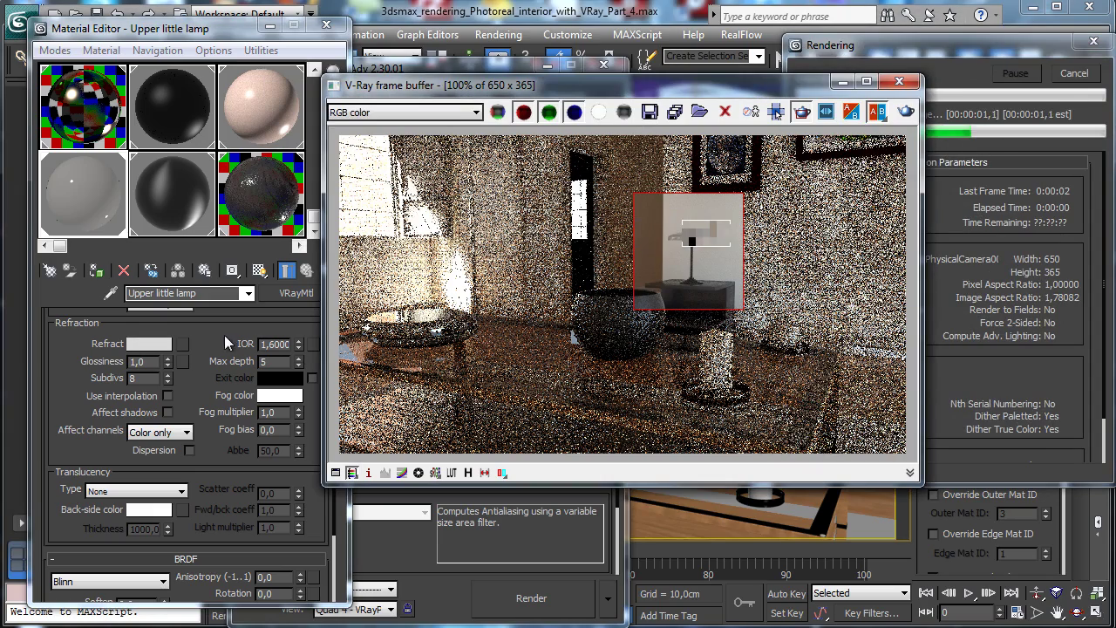
Step: Enable Affect shadows and set the refraction glossiness of the Upper little lamp material to 0.6
left_click_drag(203, 347, 188, 329)
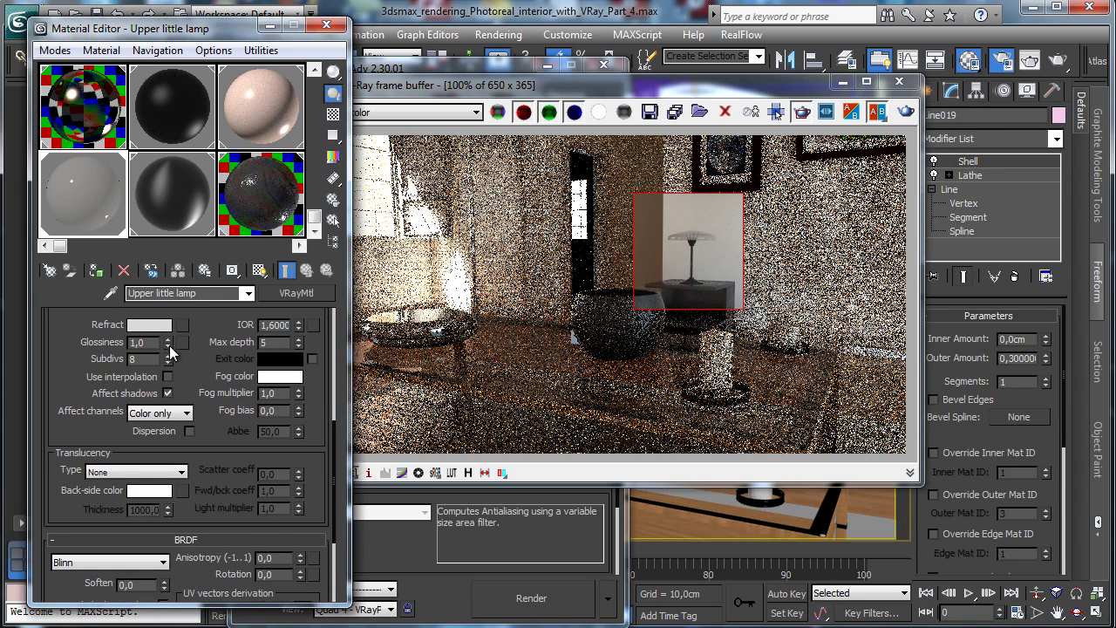
left_click_drag(169, 376, 168, 380)
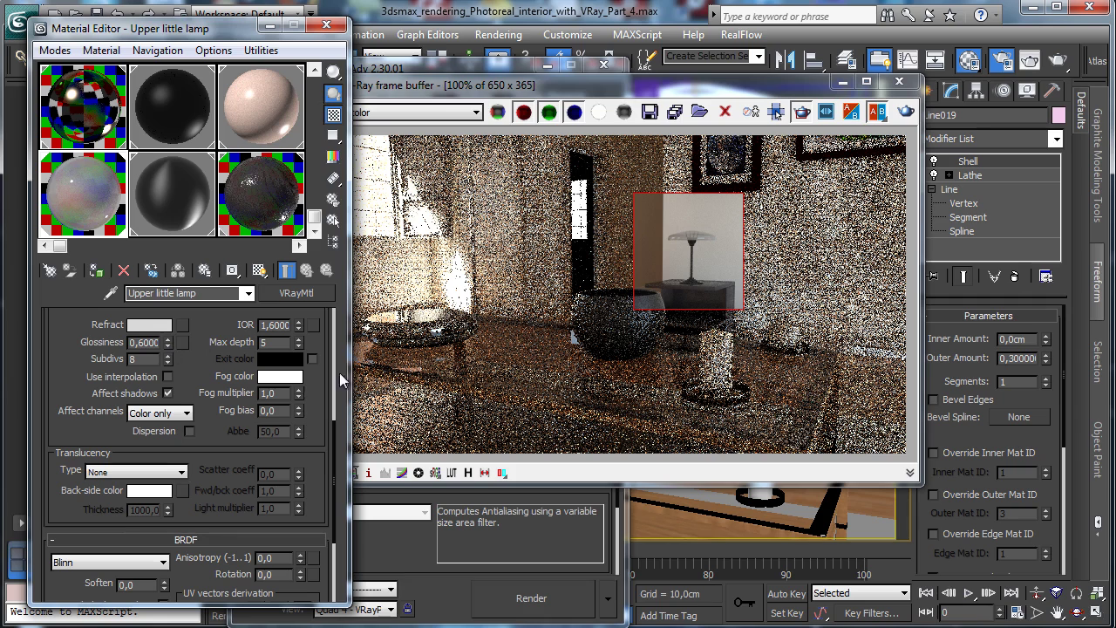
Step: Set the fog colour to pale peach, RGB 238, 195, 149, with a fog multiplier of 0.3, and re-render the lamp region
left_click(297, 377)
left_click(297, 104)
left_click_drag(436, 209, 440, 157)
left_click(574, 228)
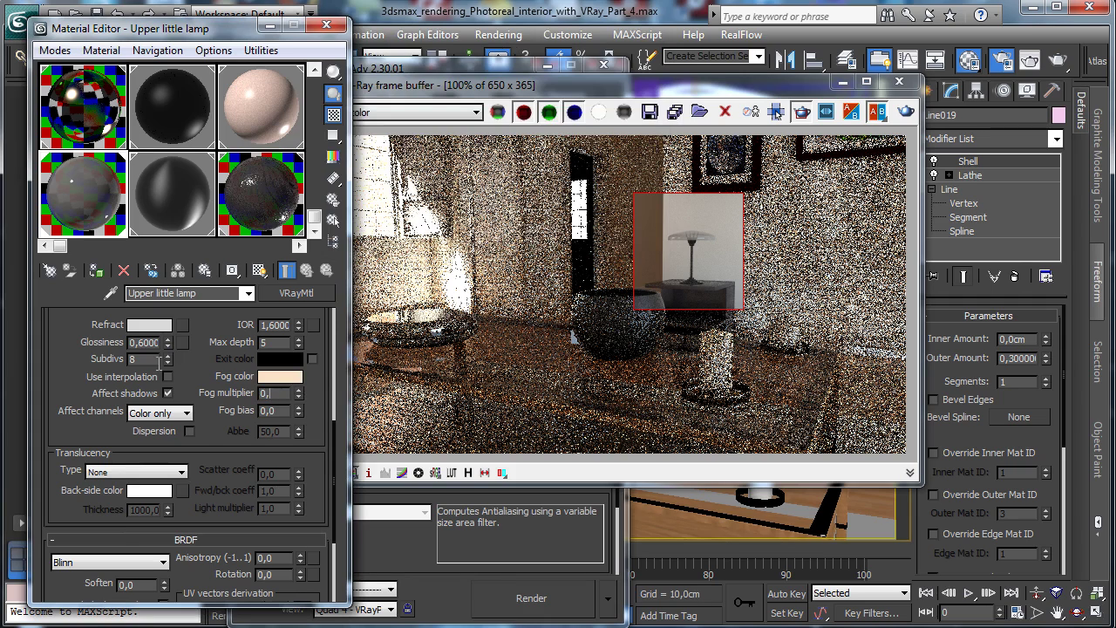
left_click(907, 112)
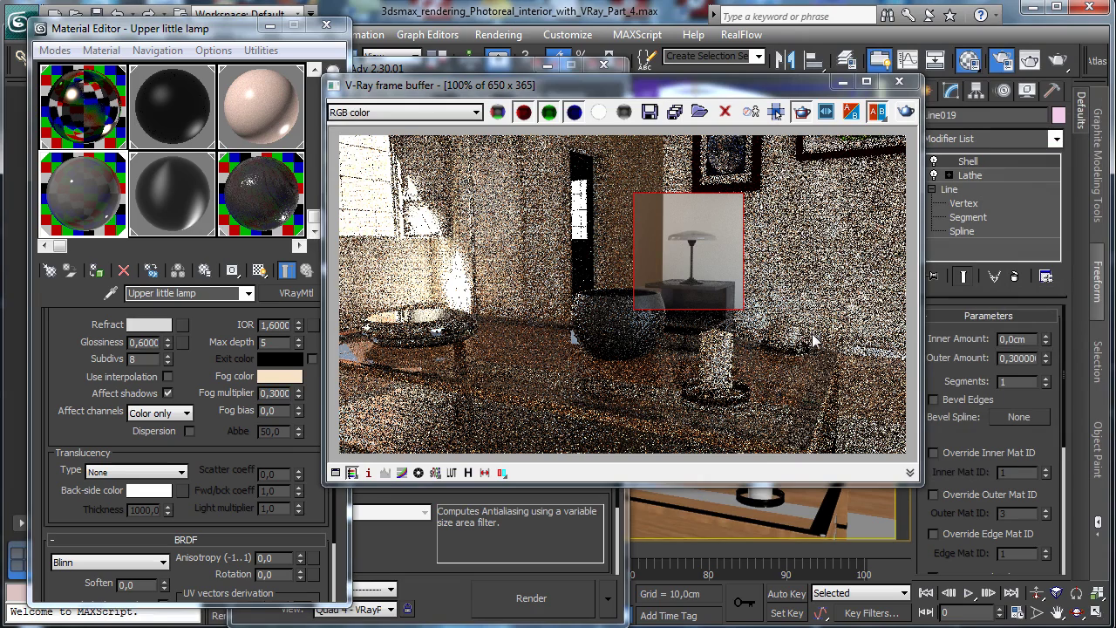
Step: Change the lampshade material's diffuse colour to beige, RGB 181, 146, 104, and re-render the lamp region
left_click_drag(199, 324, 182, 584)
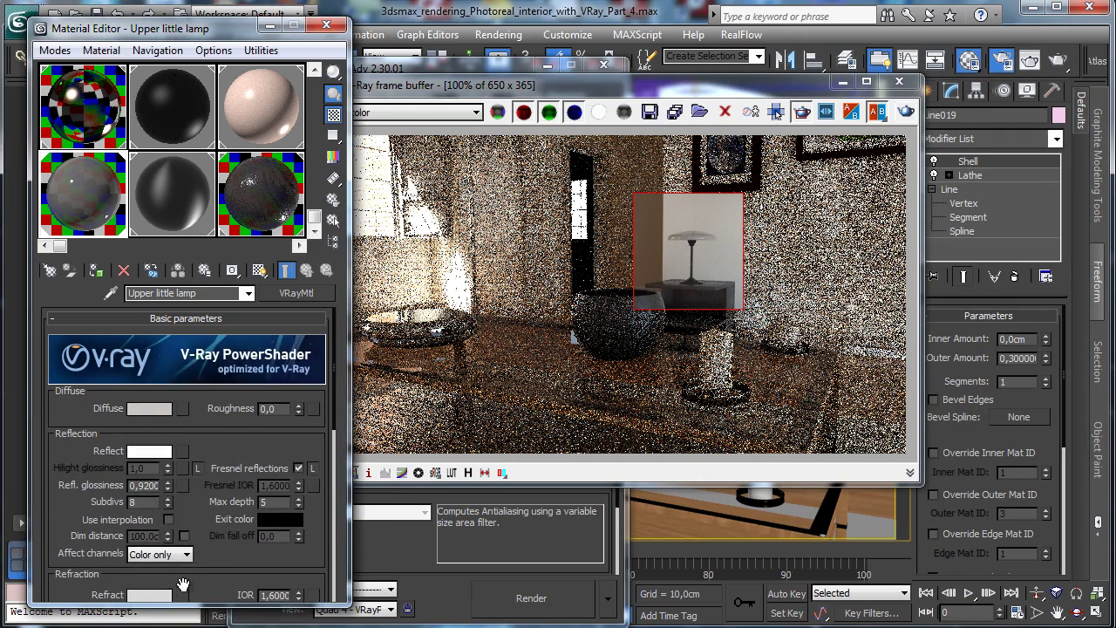
left_click(150, 409)
left_click(296, 169)
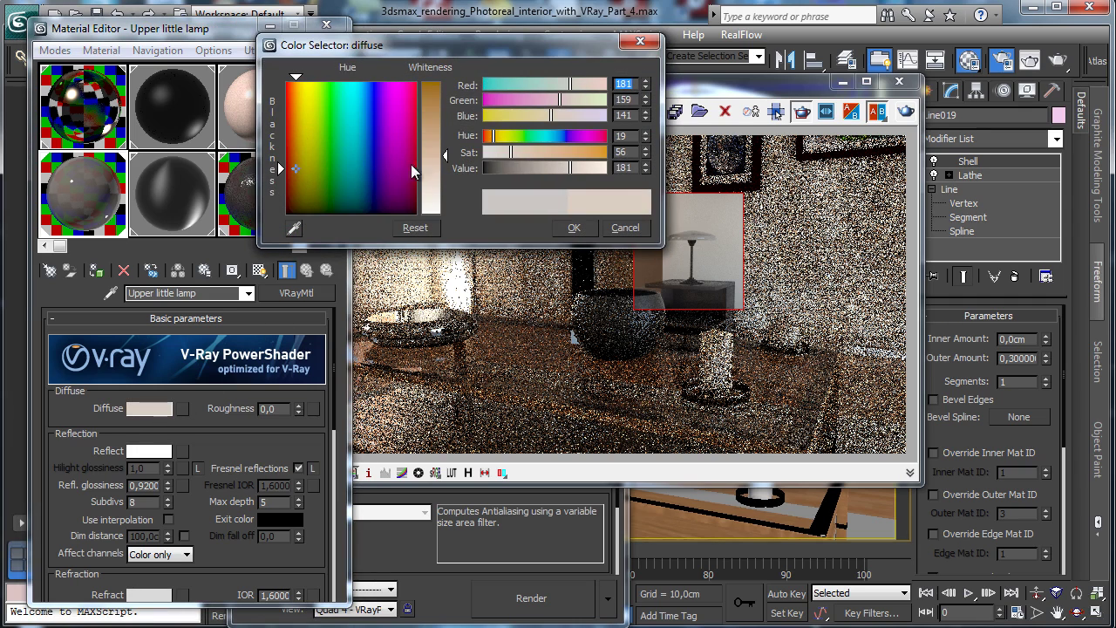
left_click(528, 152)
left_click(534, 116)
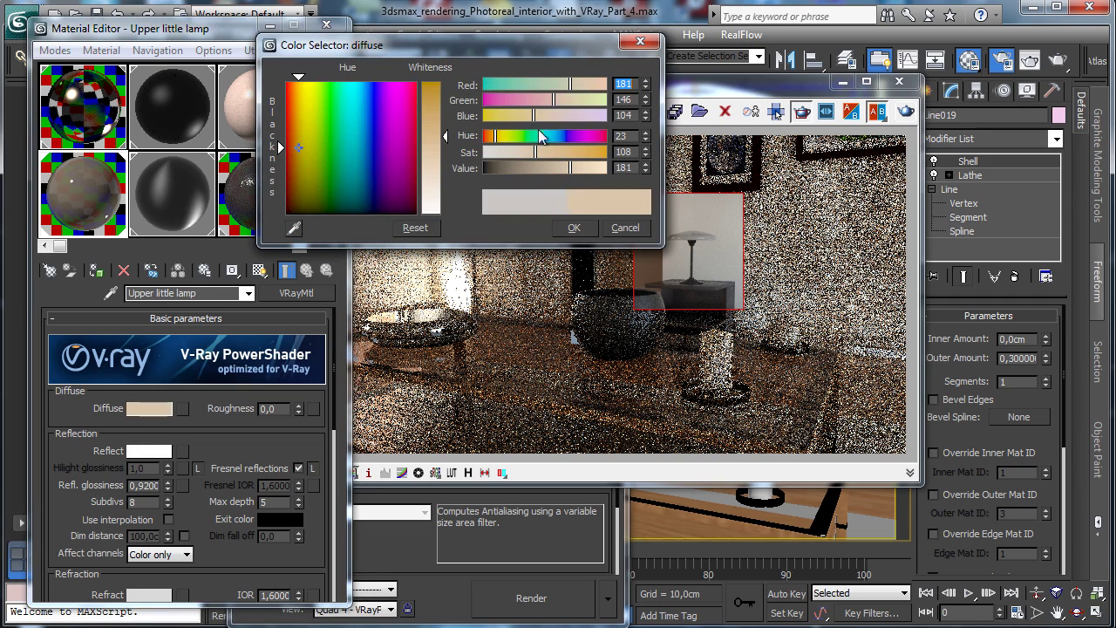
left_click(574, 228)
left_click(907, 111)
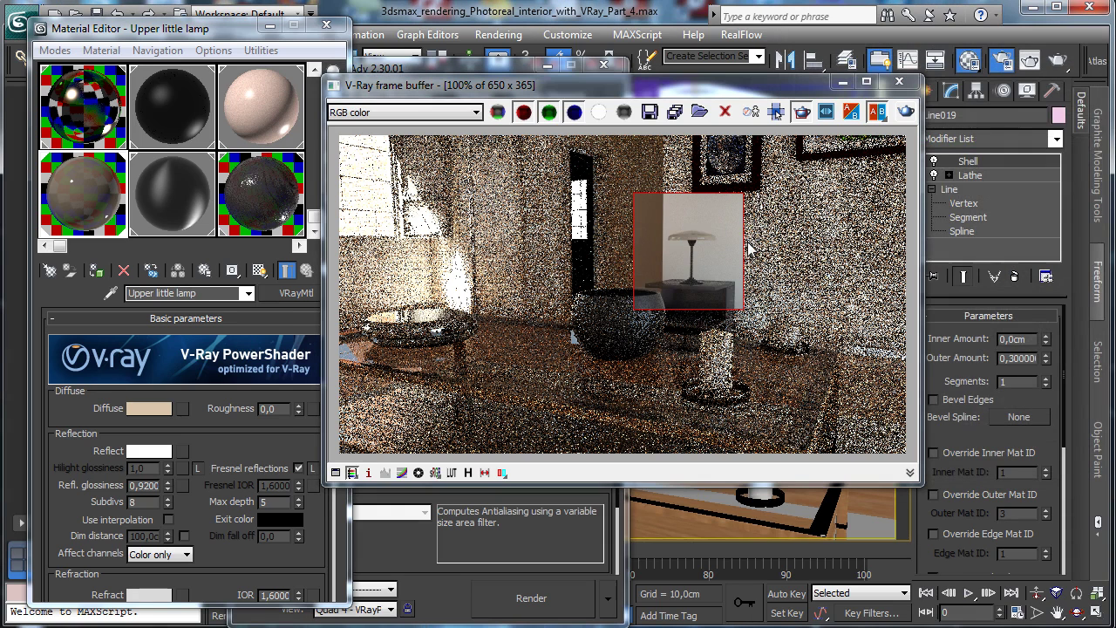
Step: Shift the diffuse colour towards yellow and reduce its saturation to reach RGB 181, 158, 94
left_click(149, 408)
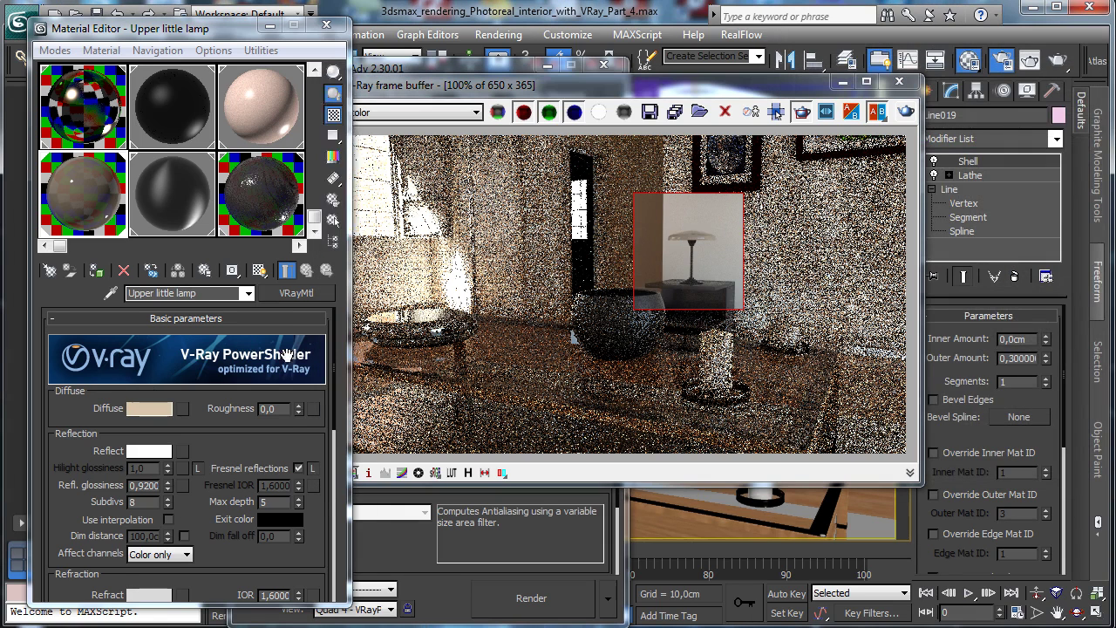
left_click_drag(523, 115, 509, 117)
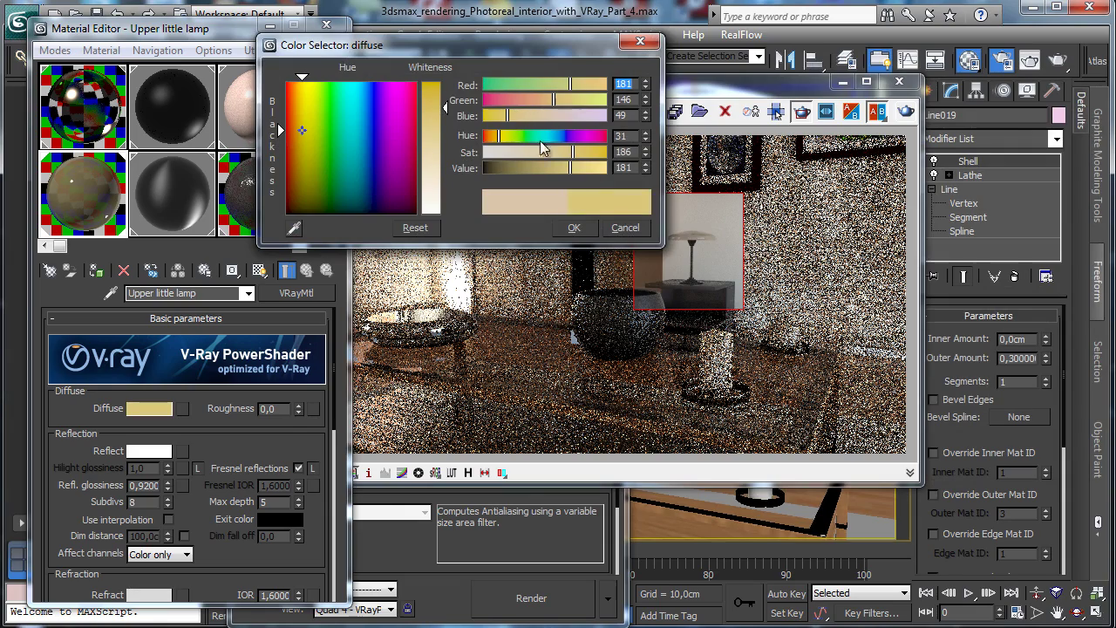
left_click(573, 231)
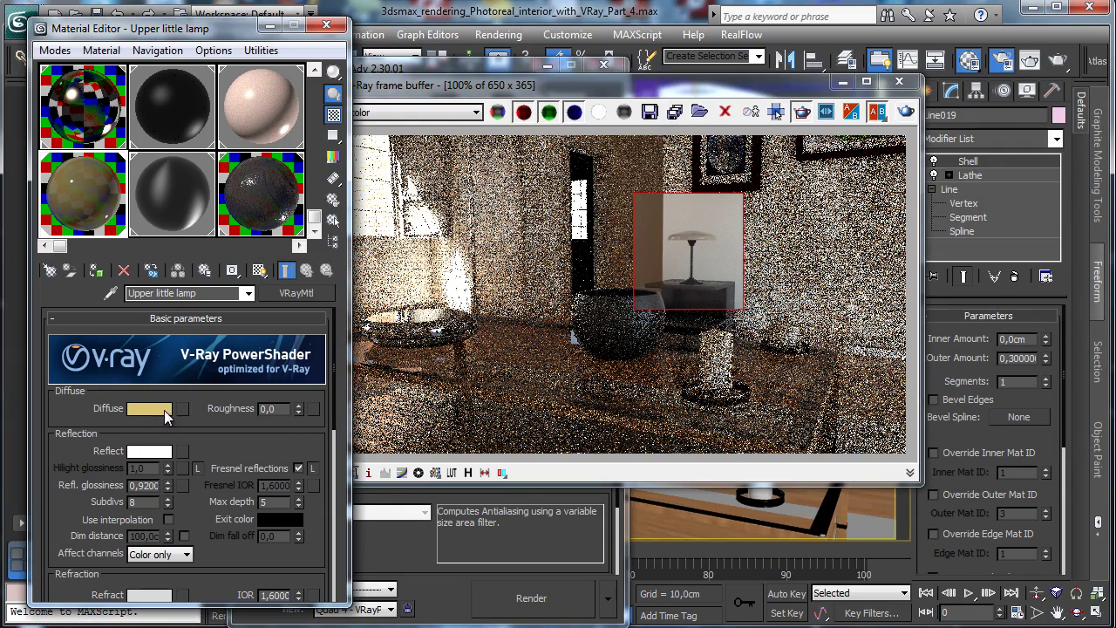
left_click(164, 411)
left_click_drag(559, 152, 543, 154)
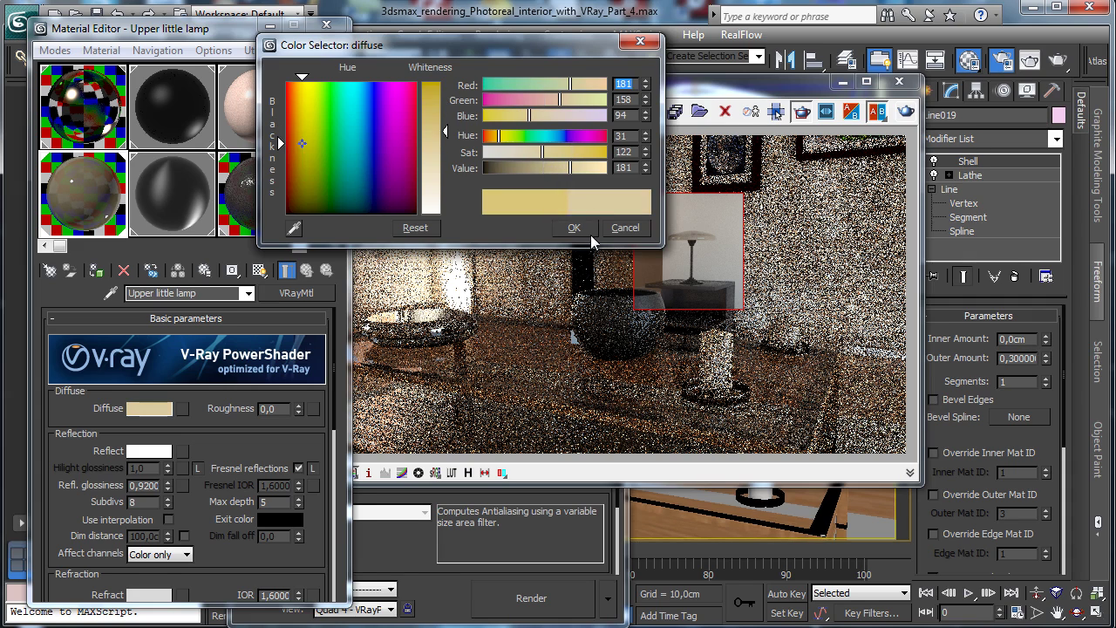
left_click(575, 229)
Step: Make the fog colour a more saturated peach by lowering its whiteness and re-render the lamp region
scroll(182, 341, "down", 5)
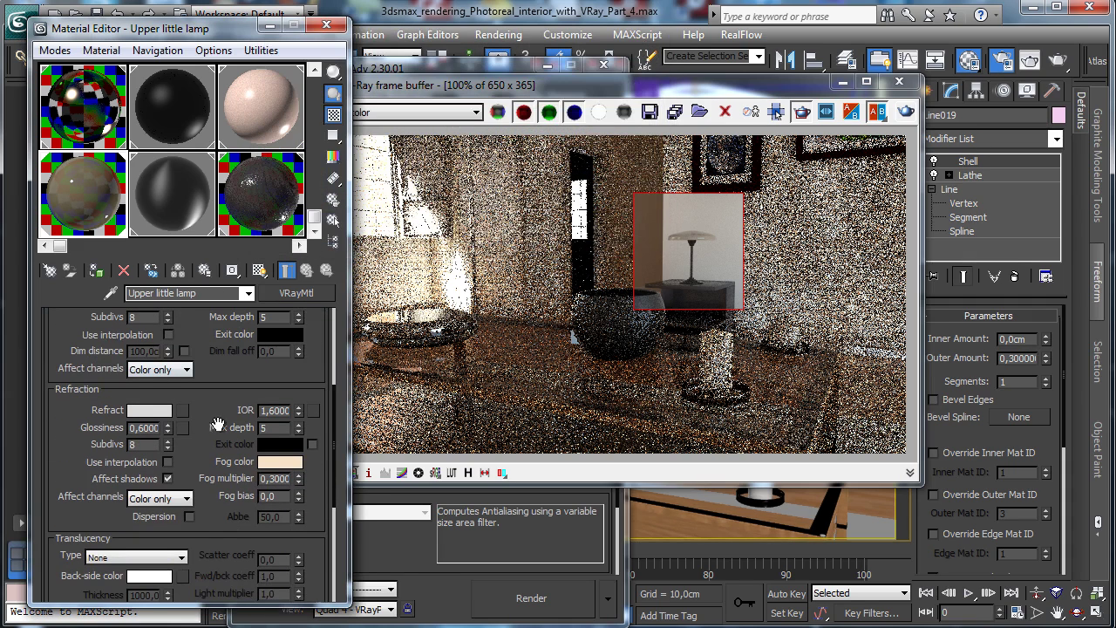
left_click(280, 462)
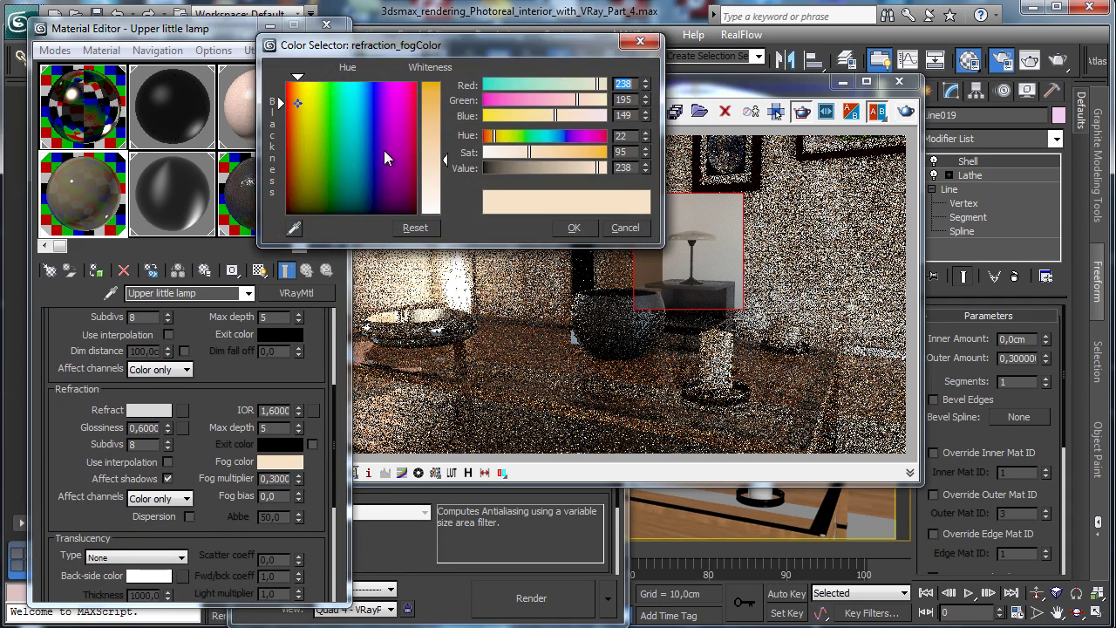
left_click(436, 133)
left_click(571, 227)
left_click(907, 111)
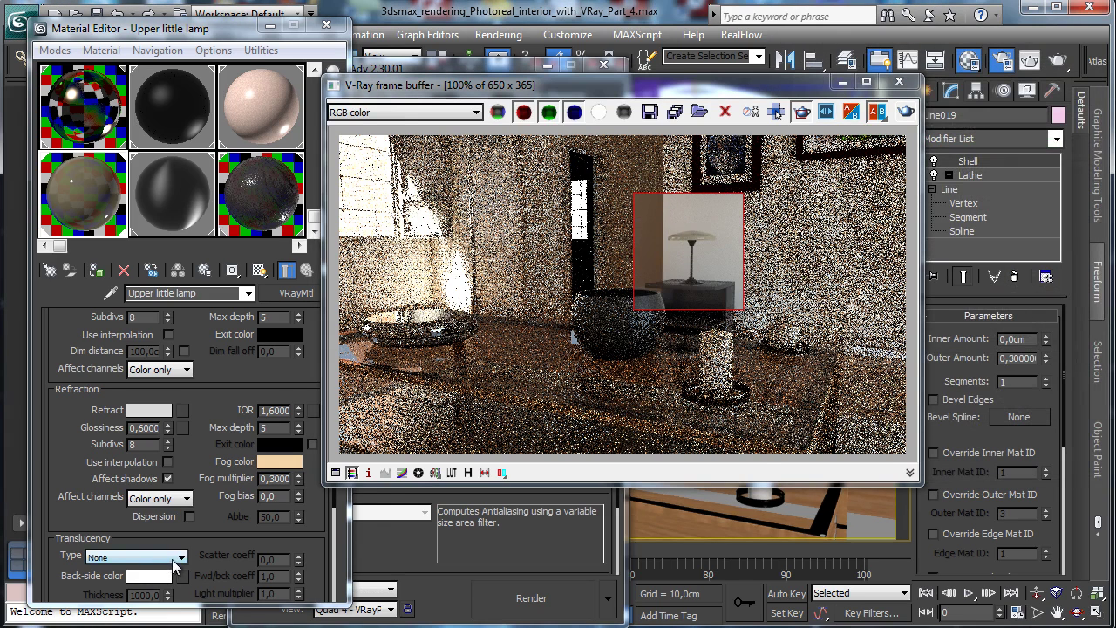
Step: Try the Hard (wax) model translucency on the lampshade material in a region render, and set the translucency type back to None
left_click(174, 558)
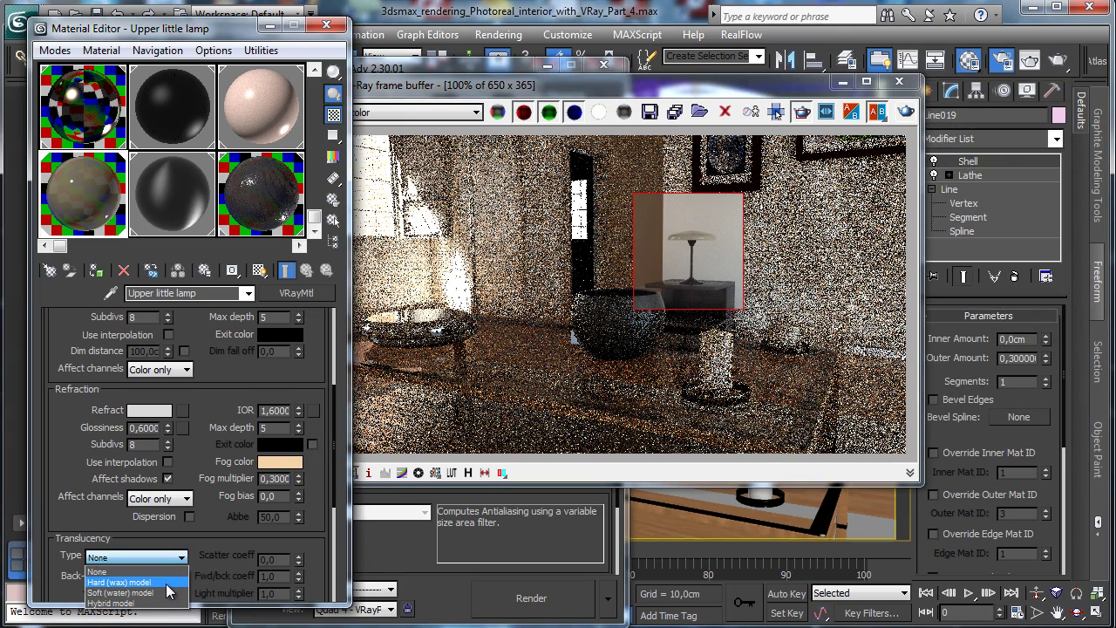
left_click(122, 582)
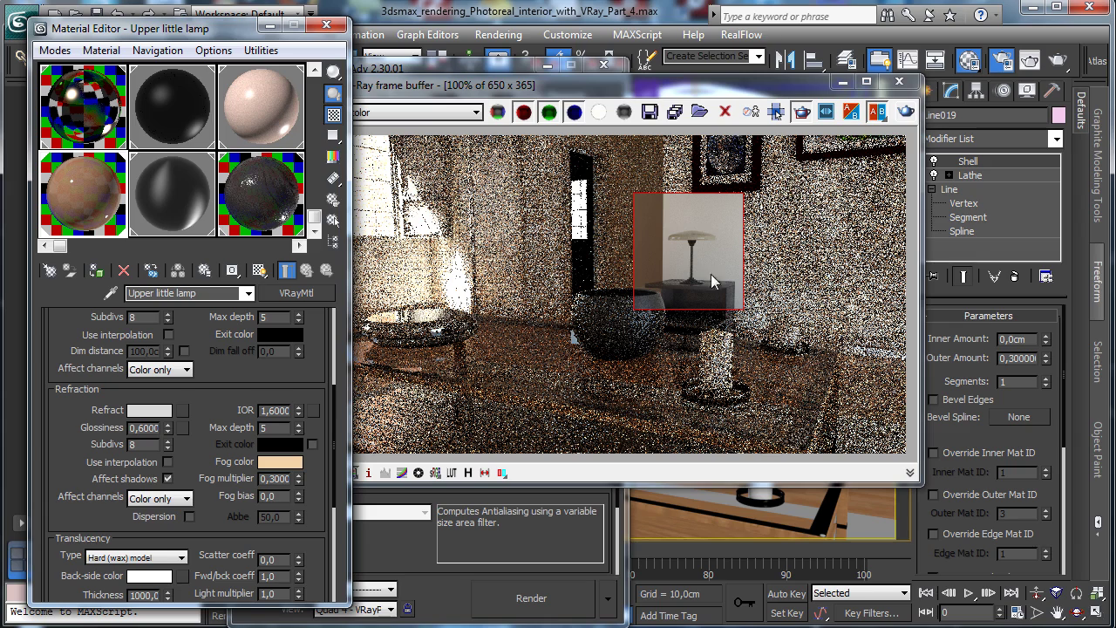
left_click(907, 112)
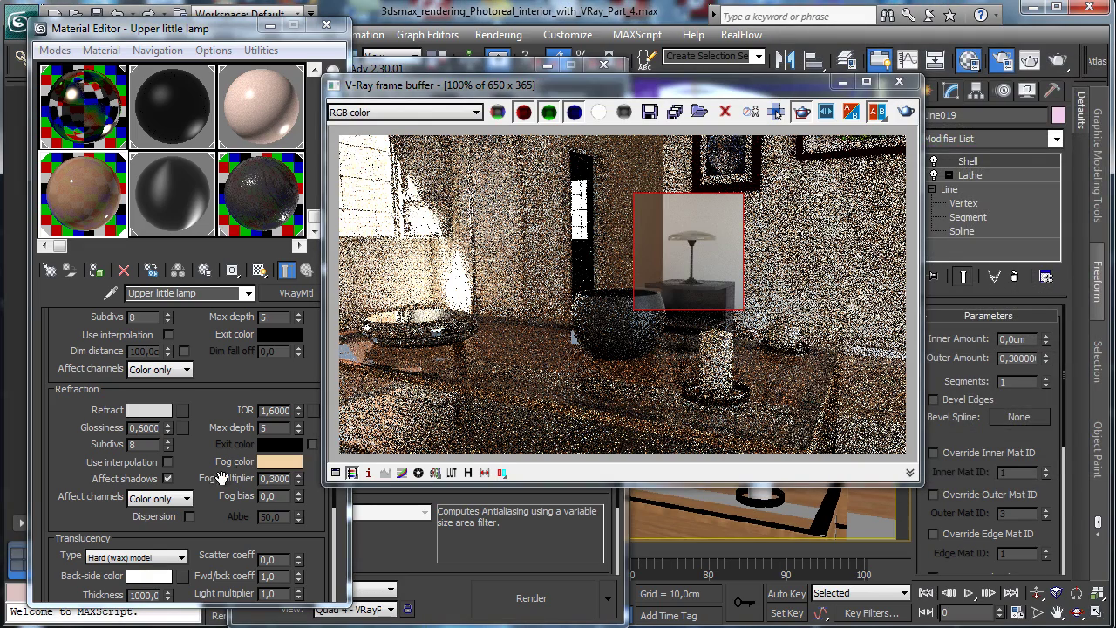
left_click(179, 558)
left_click(157, 569)
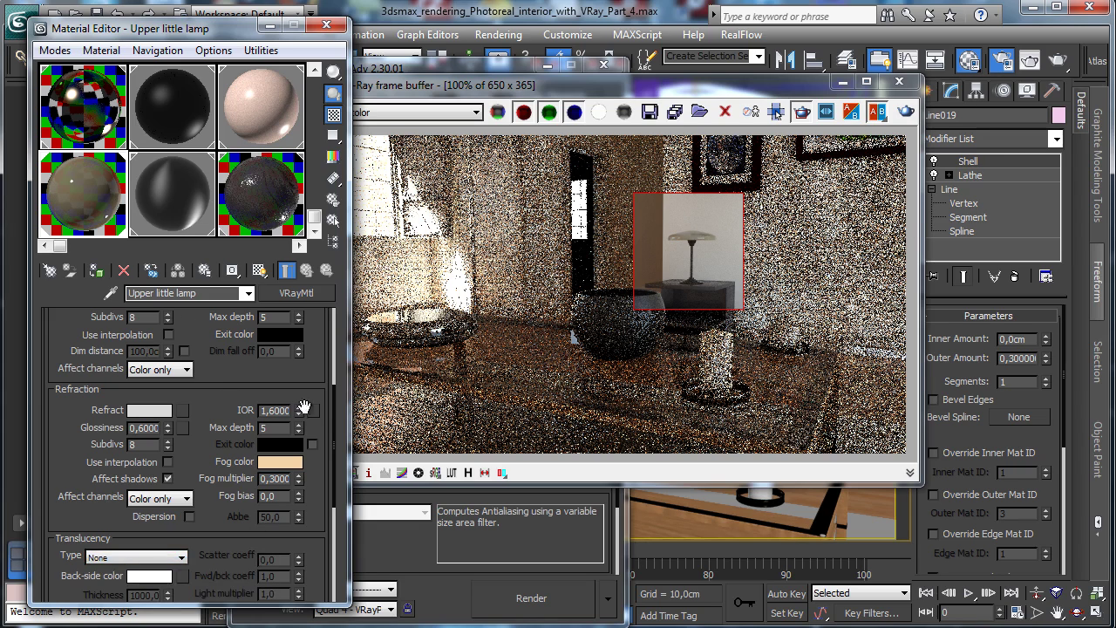
Step: Lighten the lampshade material's refraction fog colour to a pale cream by raising its whiteness and re-render the lamp region
left_click(275, 462)
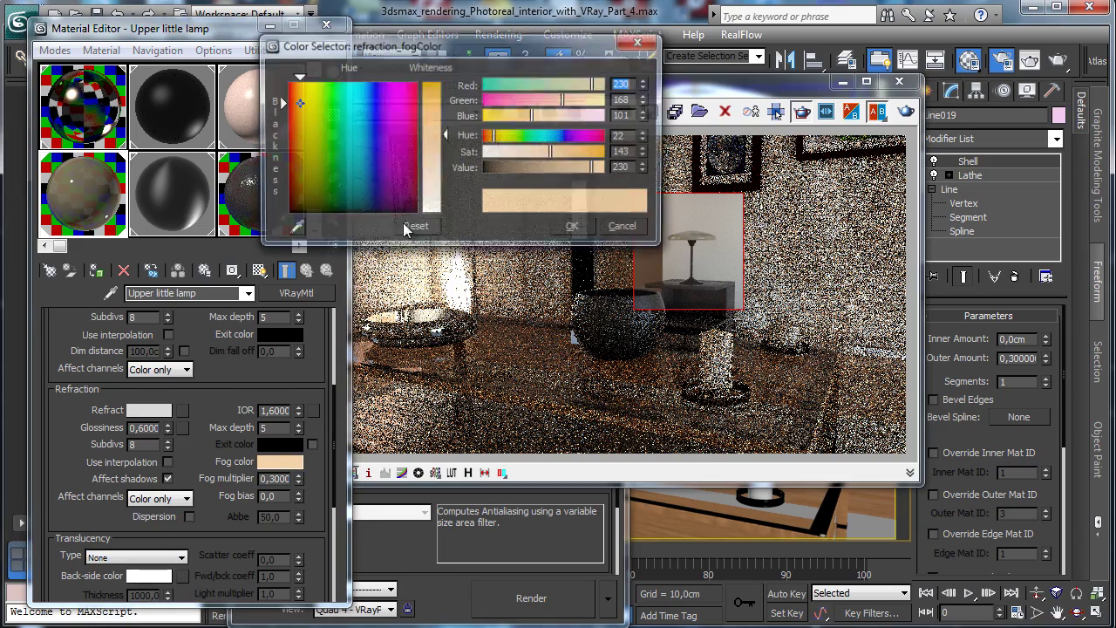
left_click(446, 169)
left_click(608, 226)
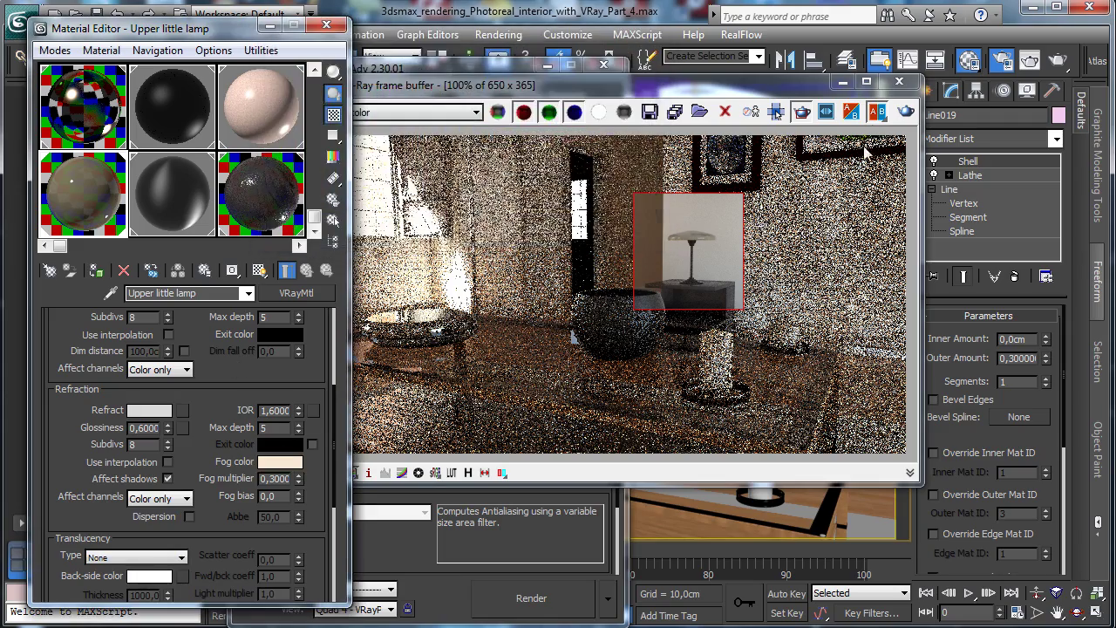
left_click(905, 113)
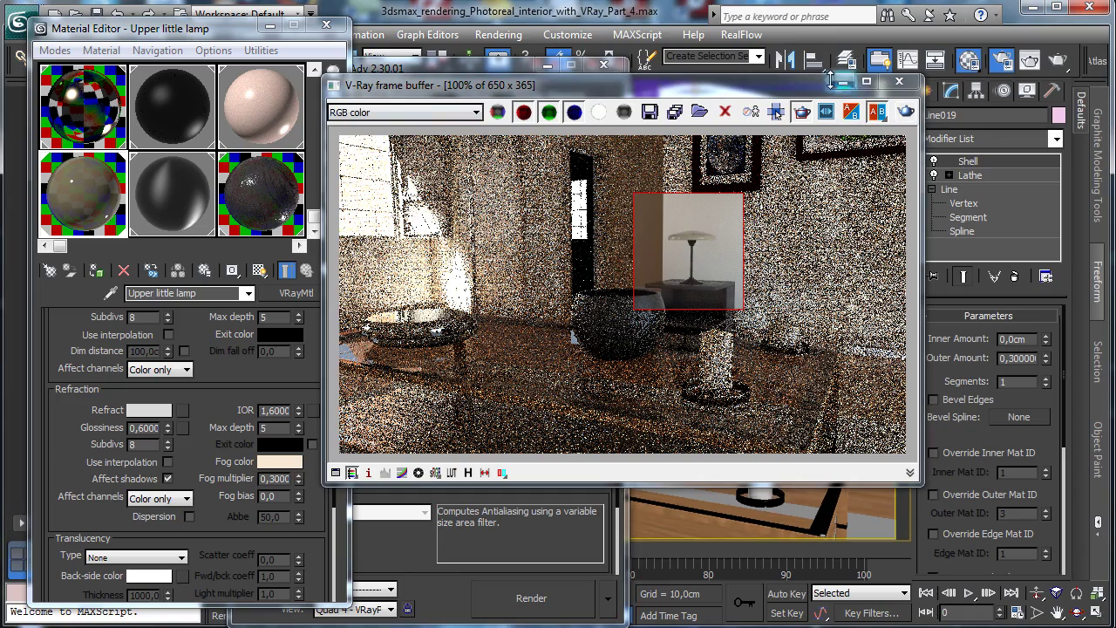
Step: Draw a wavy open line in the Top view as the lamp cable, running from beside the lampshade towards the wall
left_click(842, 85)
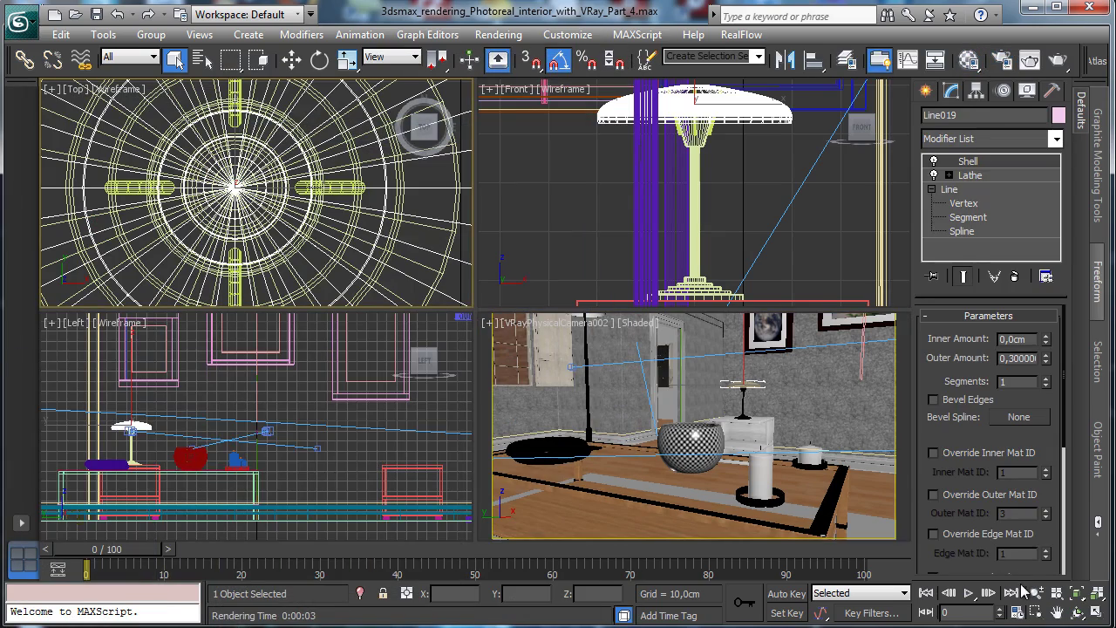
left_click(1036, 593)
left_click_drag(292, 200, 295, 343)
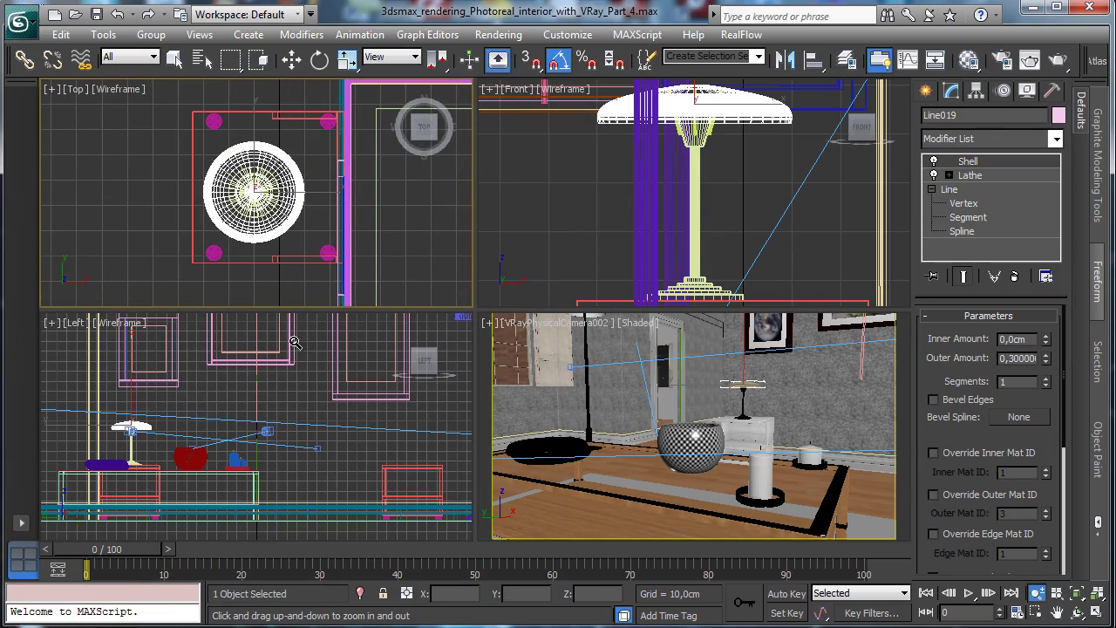
left_click(292, 58)
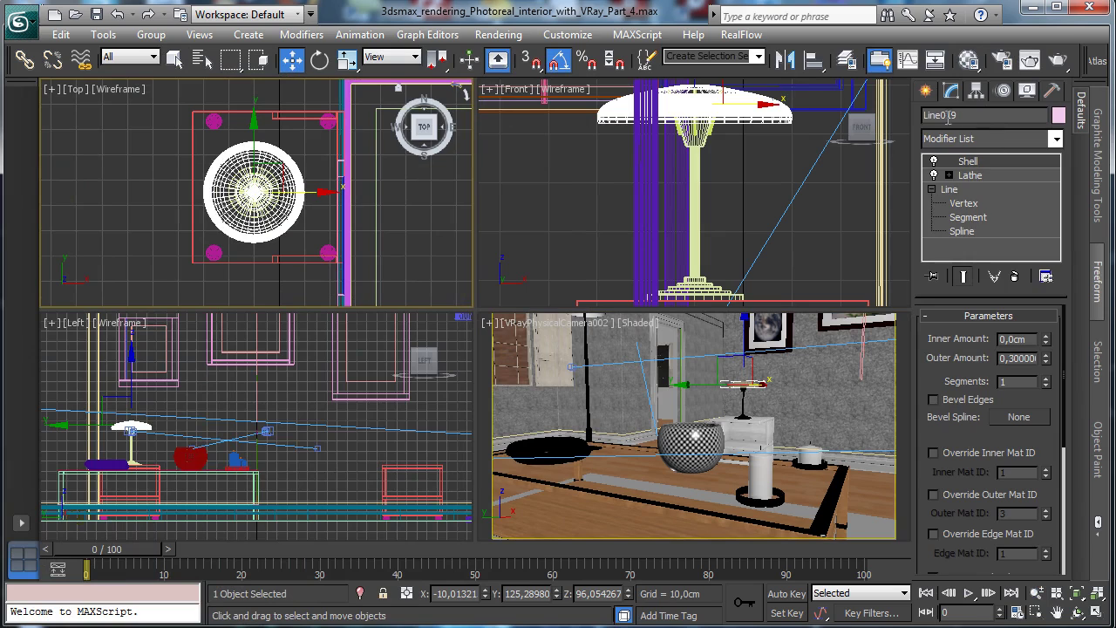
left_click(926, 91)
left_click(952, 118)
left_click(957, 215)
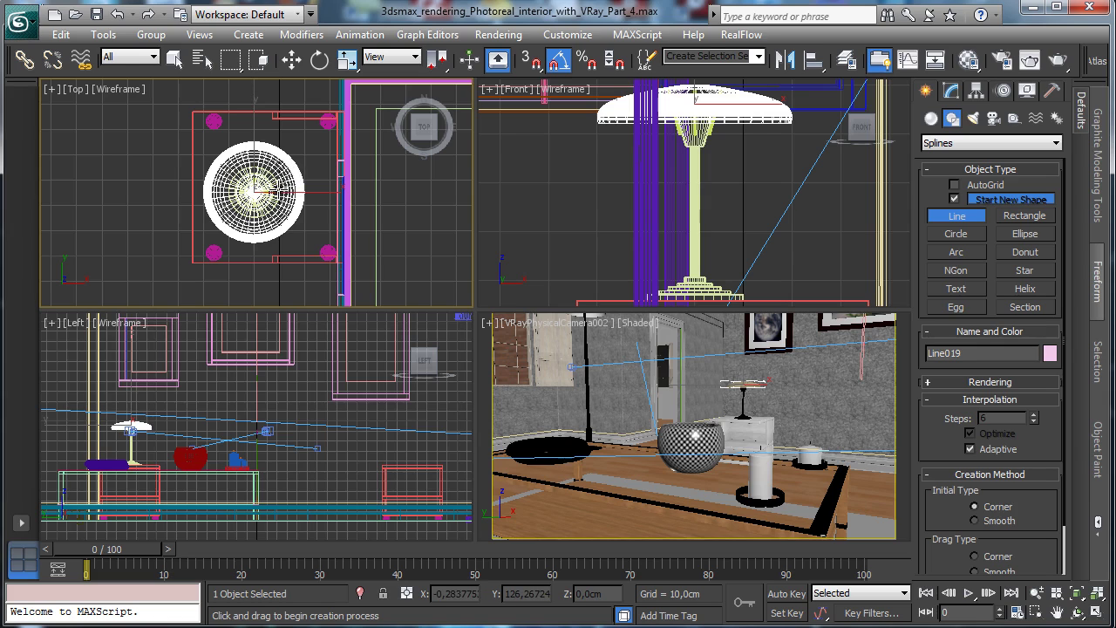
left_click(313, 164)
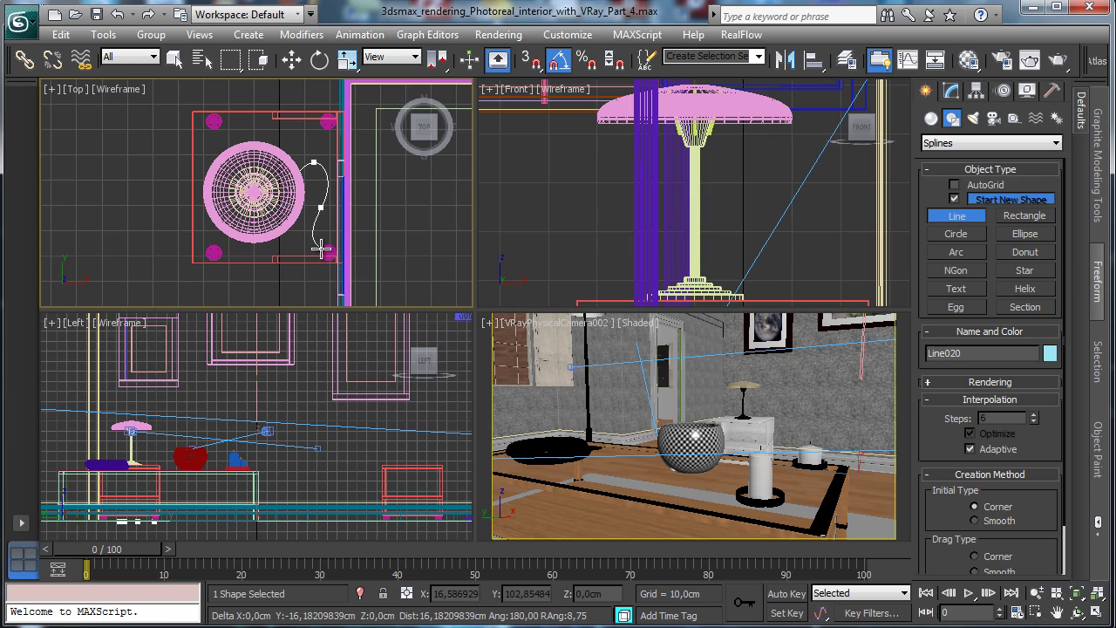
left_click(331, 247)
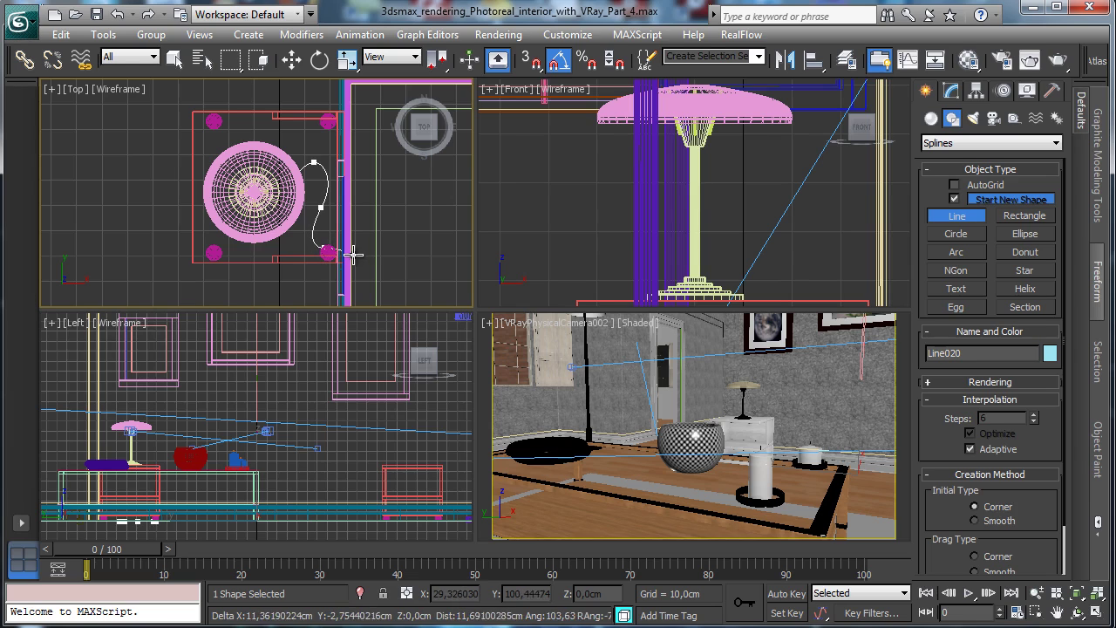
left_click(345, 266)
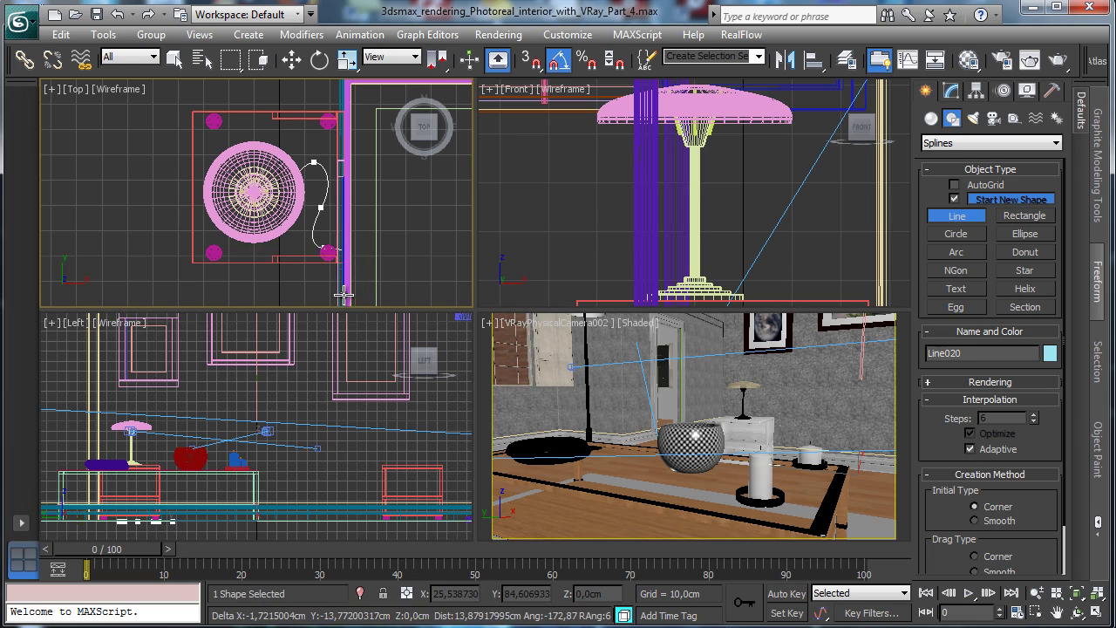
right_click(314, 83)
Step: Raise the cable line to the nightstand's tabletop, about Z 56.4 cm, using a maximized perspective view framed on it
left_click(291, 59)
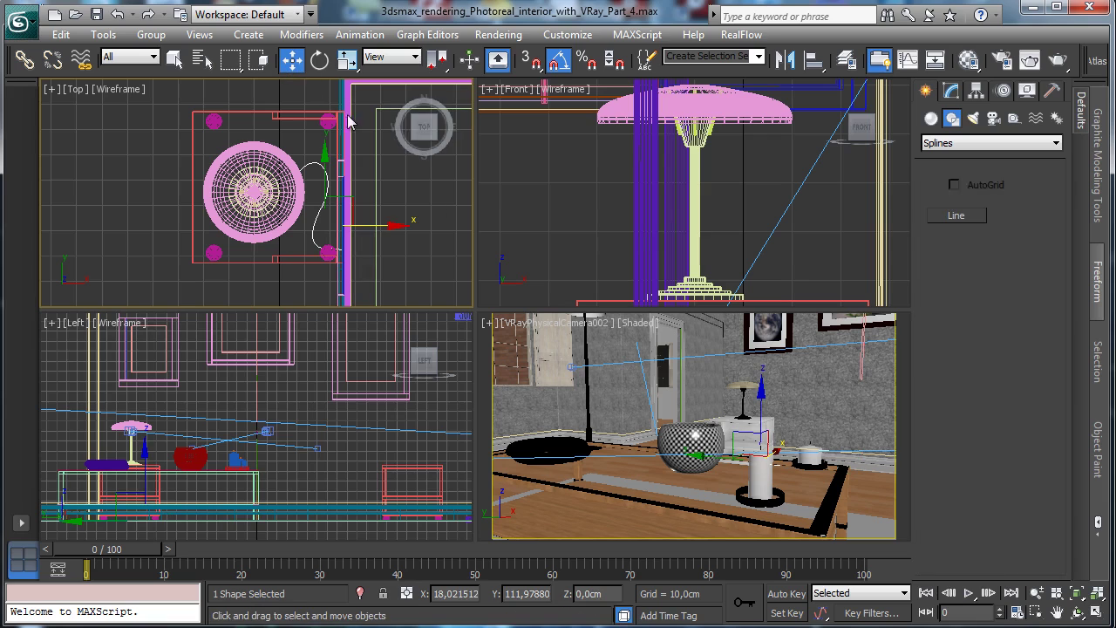
left_click(760, 409)
mouse_move(761, 408)
left_mouse_down()
mouse_move(761, 380)
mouse_move(762, 415)
left_mouse_up()
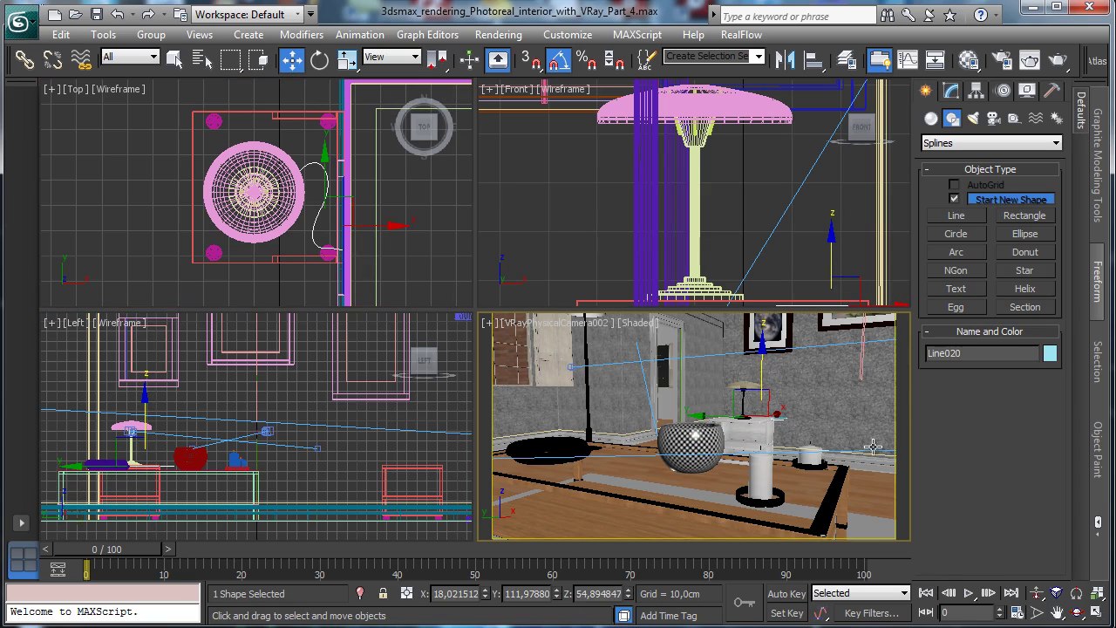
left_click(544, 330)
left_click(602, 389)
left_click(1077, 593)
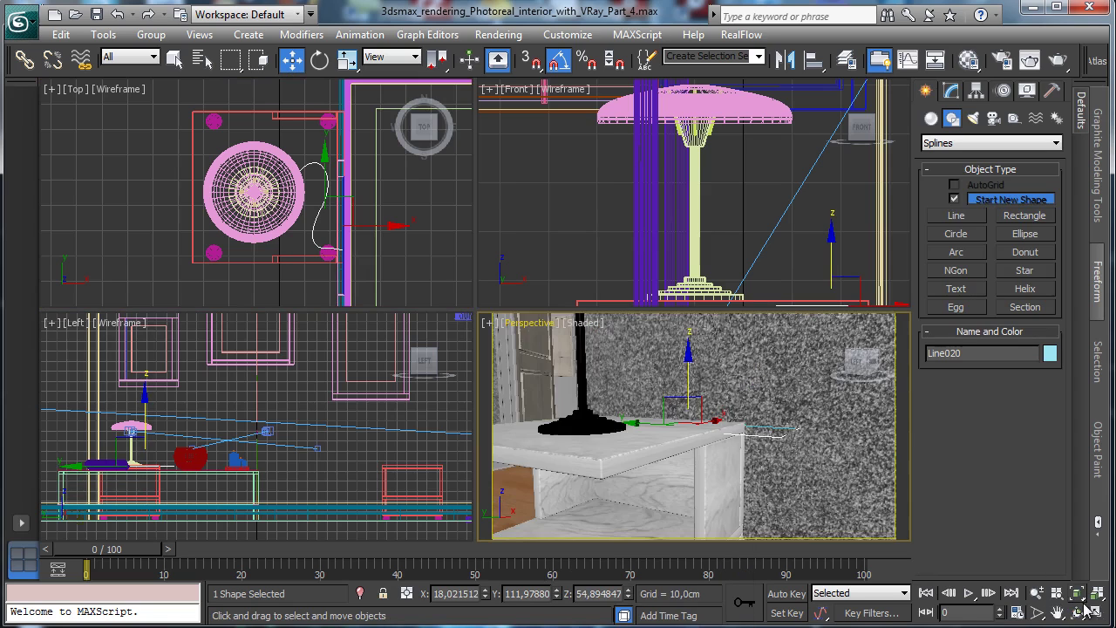
left_click(1097, 613)
left_click_drag(462, 259, 462, 250)
Step: Enable the cable line's thickness in both the renderer and the viewport
left_click(951, 90)
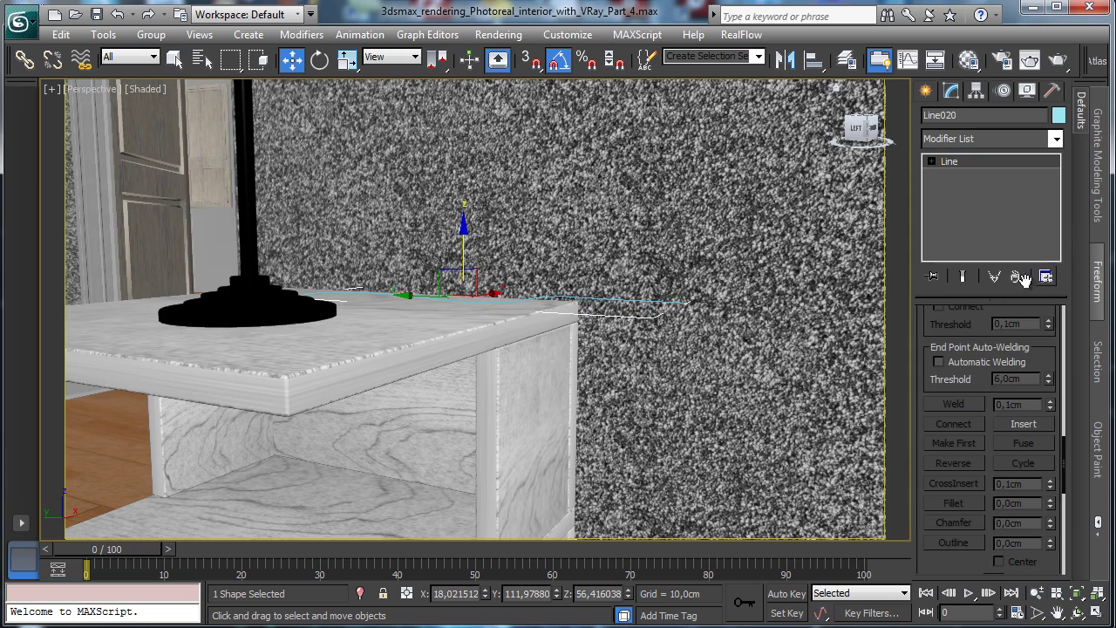
scroll(970, 331, "up", 3)
left_click_drag(977, 331, 893, 518)
scroll(944, 346, "up", 2)
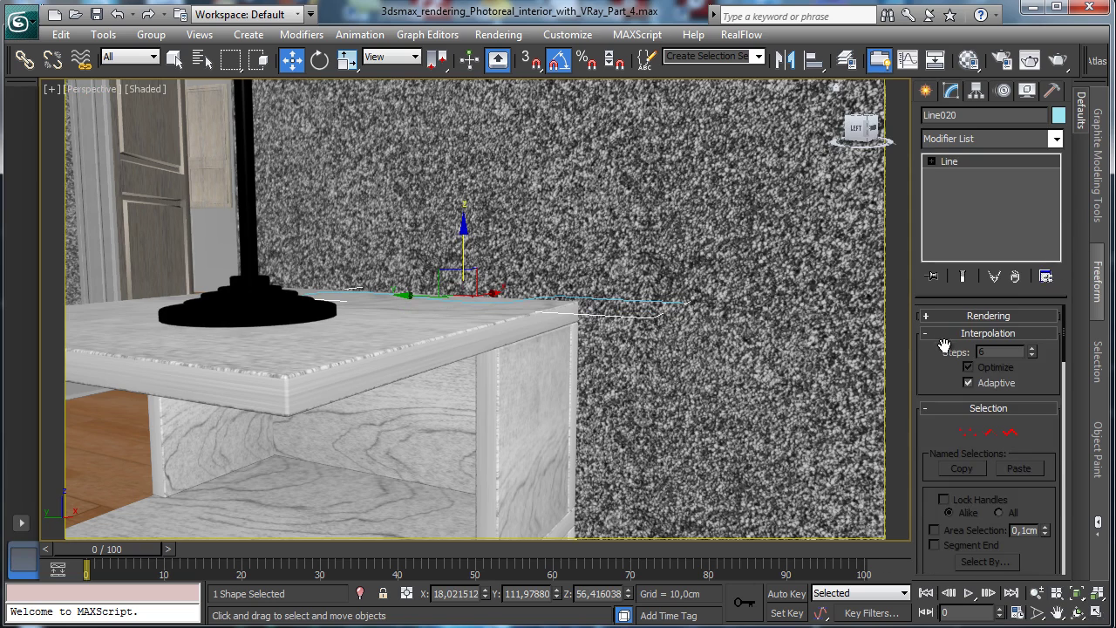
left_click(949, 315)
left_click(930, 342)
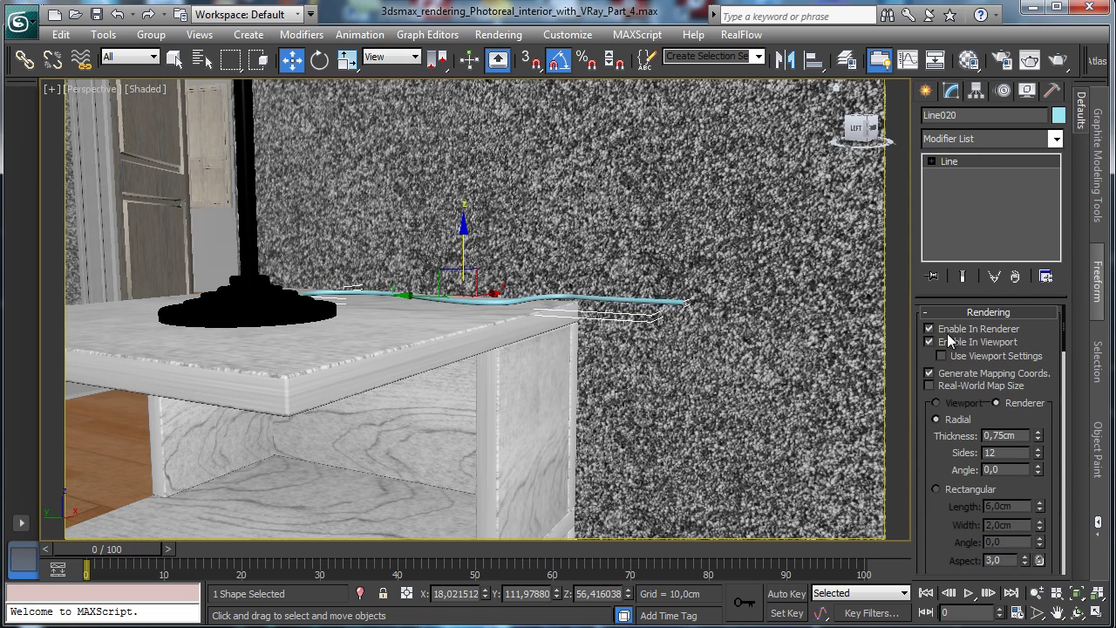
Step: Assign the Black candle material to the cable and close the Material Editor
left_click(969, 60)
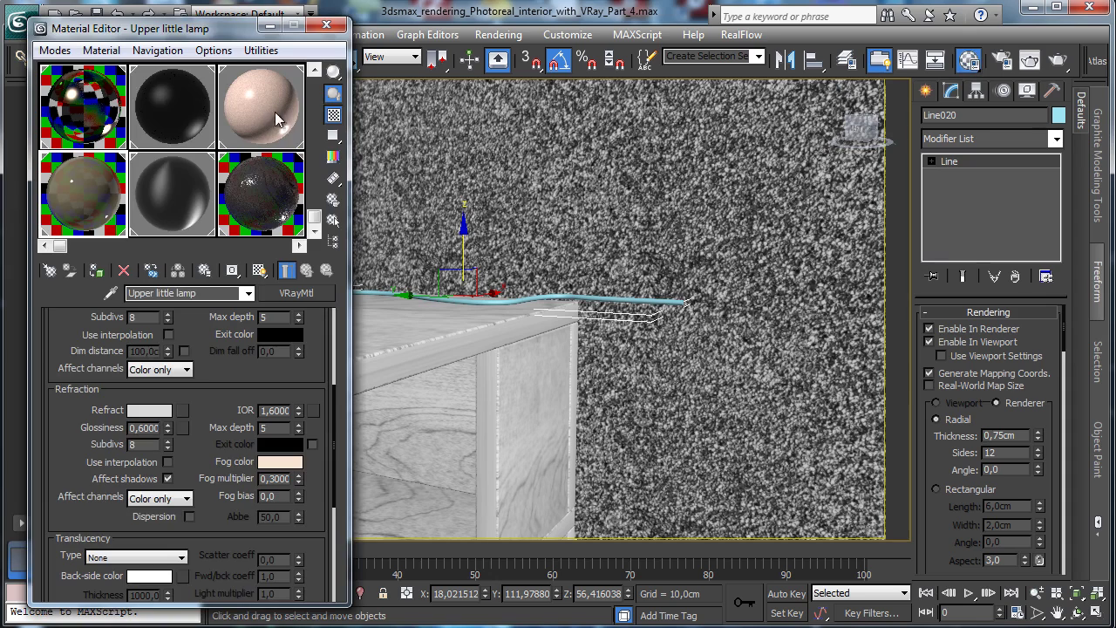
left_click(136, 218)
left_click(96, 271)
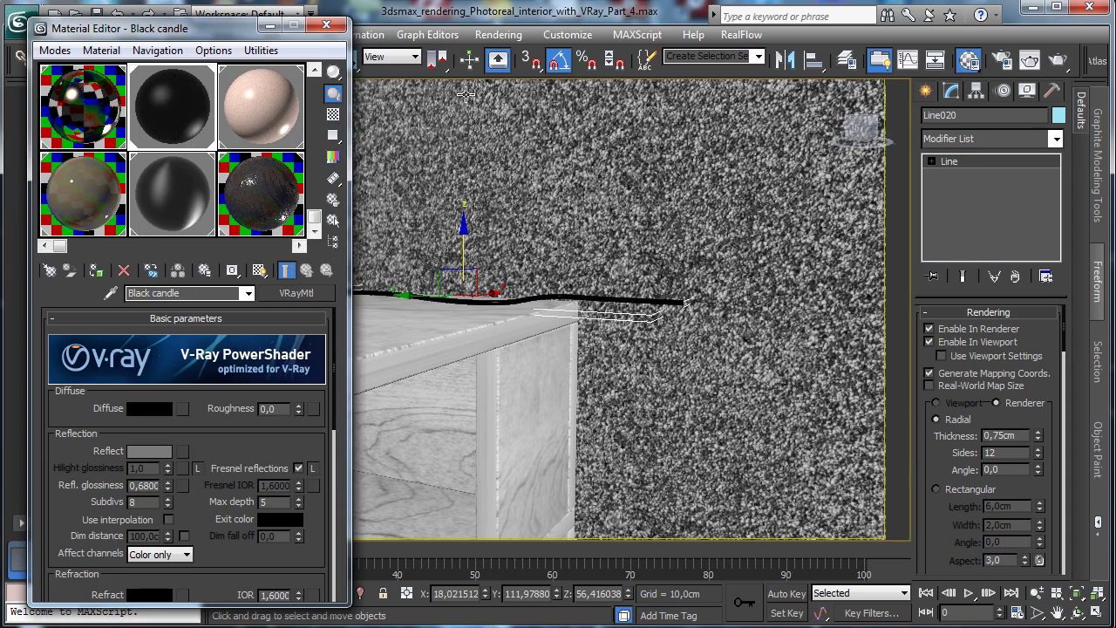
left_click(326, 24)
Step: Move the cable across the nightstand top so that its near end meets the lamp's round base
left_click(1072, 611)
left_click_drag(419, 297, 376, 306)
left_click(288, 61)
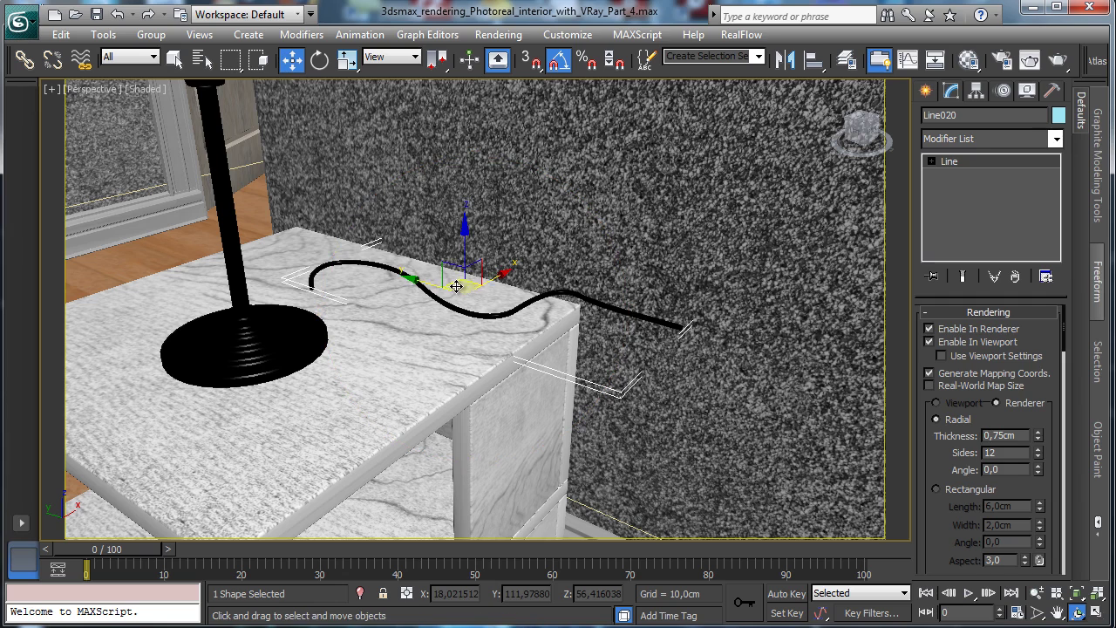
left_click_drag(456, 286, 461, 262)
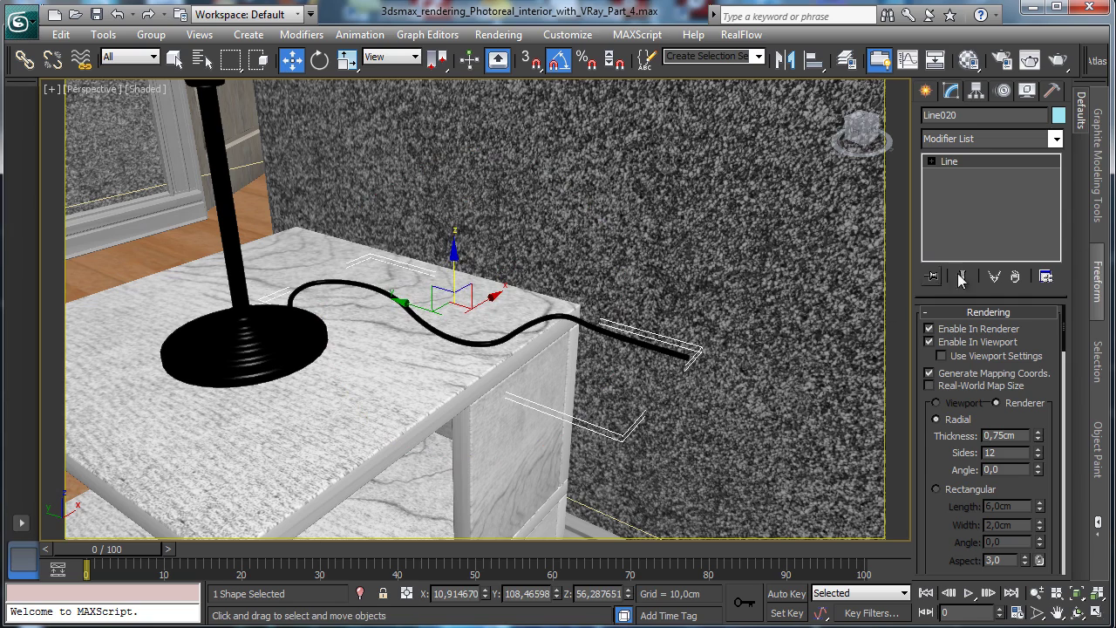
Step: Reshape the cable at vertex level, shifting its bend to the nightstand's back edge and dropping its end vertex behind to about Z 40.9 cm
left_click(932, 161)
left_click(968, 175)
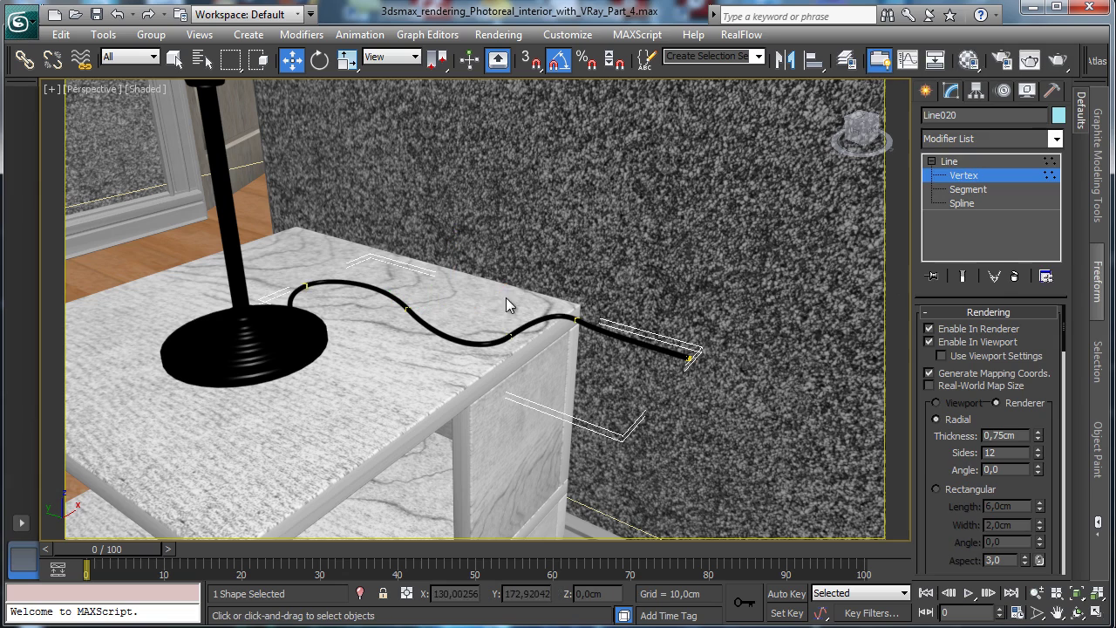
left_click_drag(608, 342, 607, 341)
left_click_drag(578, 304, 555, 260)
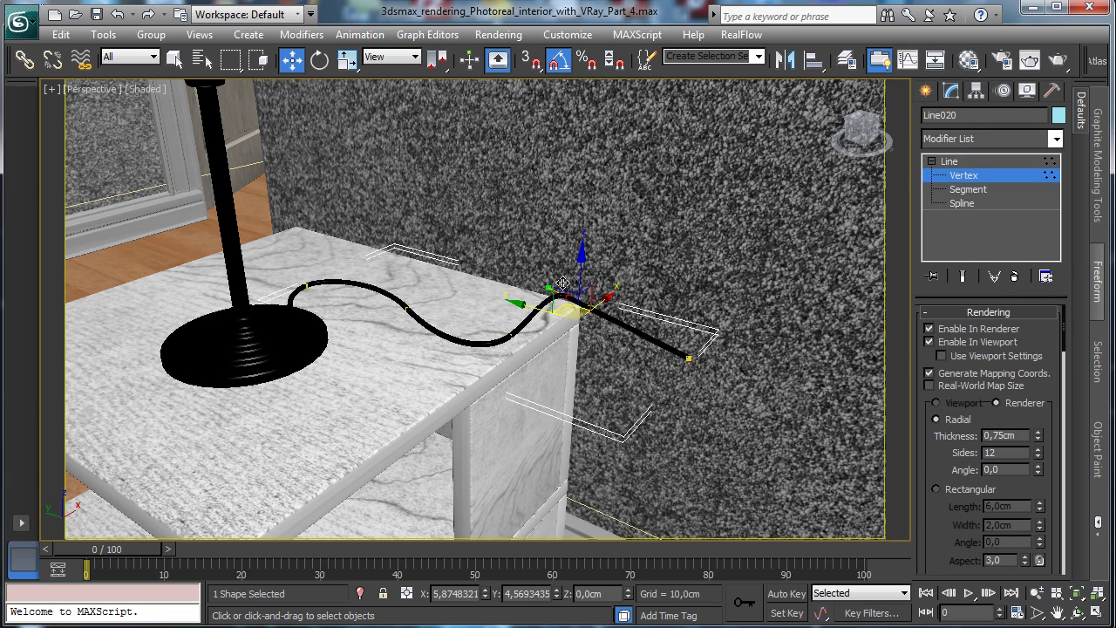
left_click(688, 358)
left_click_drag(672, 362, 504, 345)
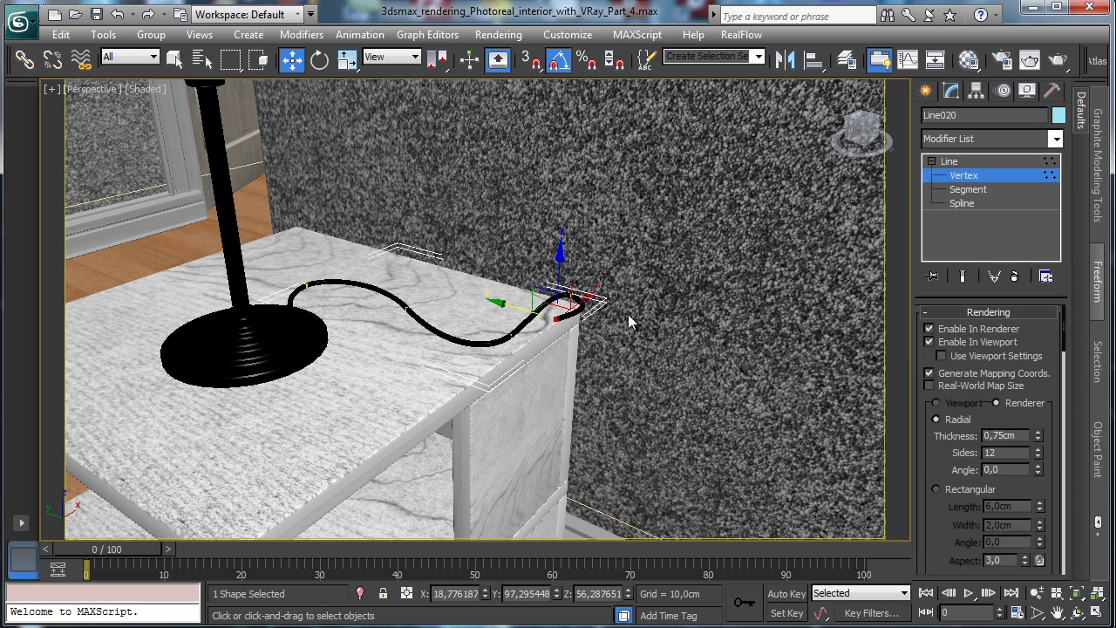
left_click_drag(590, 296, 588, 345)
key("ctrl+z")
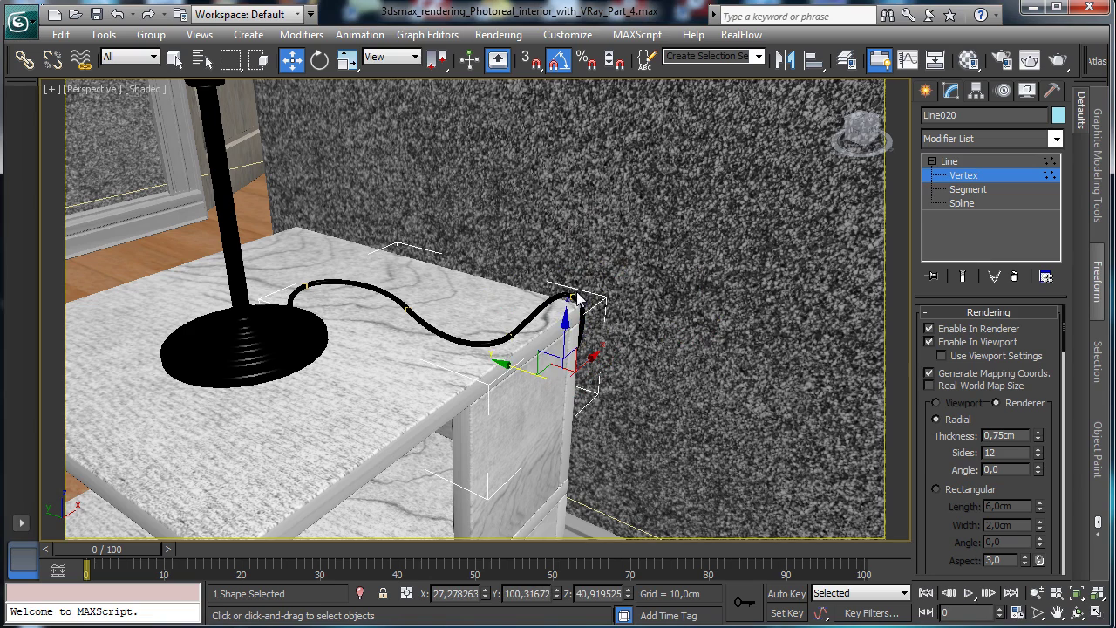
Step: Refine the position of the cable vertex at the nightstand's back edge so the cable bends down behind it, and leave vertex editing
left_click_drag(513, 285, 511, 284)
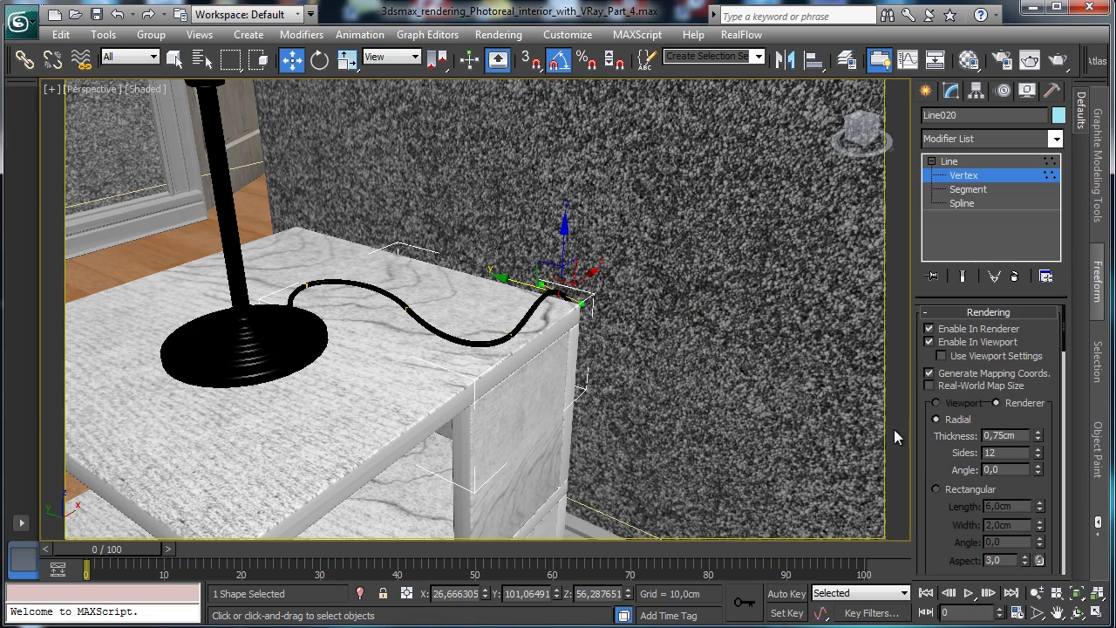
left_click(1036, 594)
left_click_drag(487, 338, 462, 432)
left_click(964, 176)
key("w")
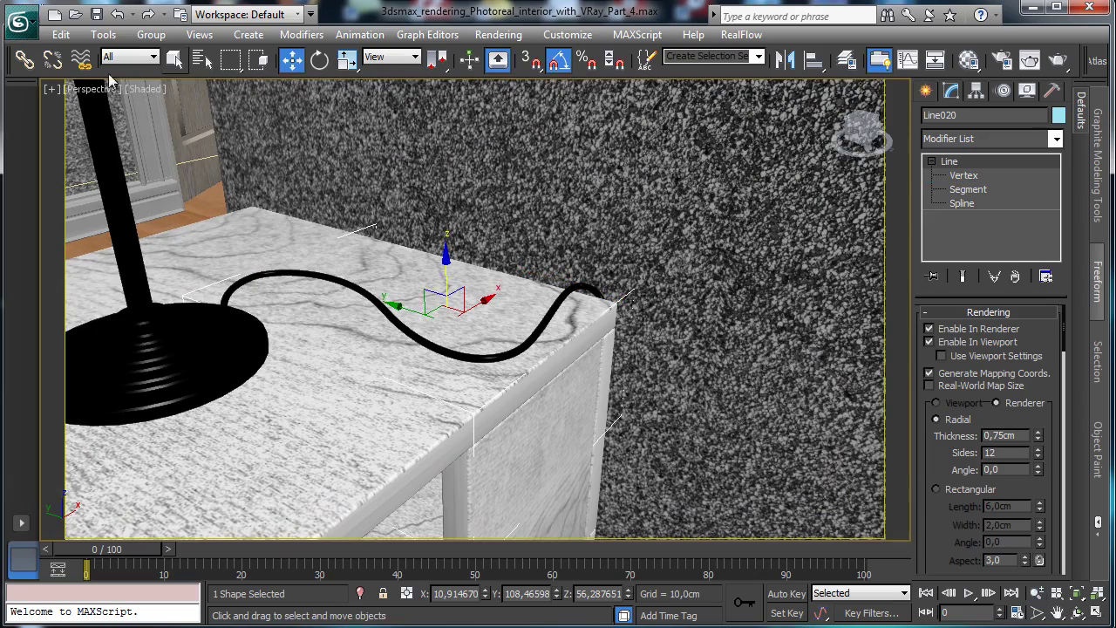
Step: Return the view to VRayPhysicalCamera002 and move the checkered bowl on the coffee table slightly closer to the tall candle
left_click(71, 91)
mouse_move(167, 112)
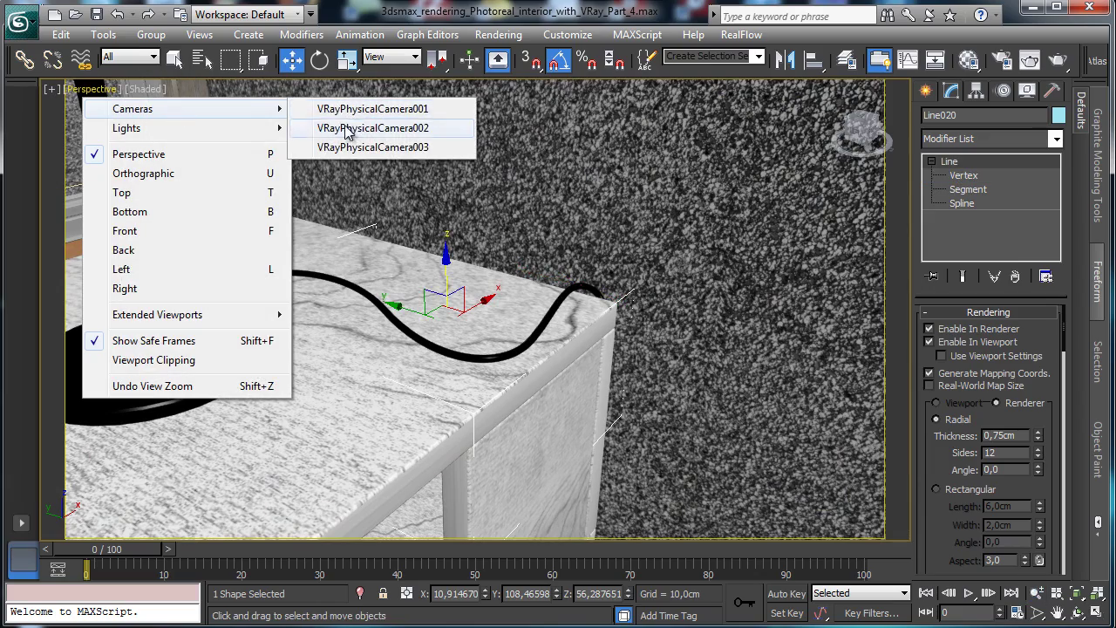
left_click(359, 126)
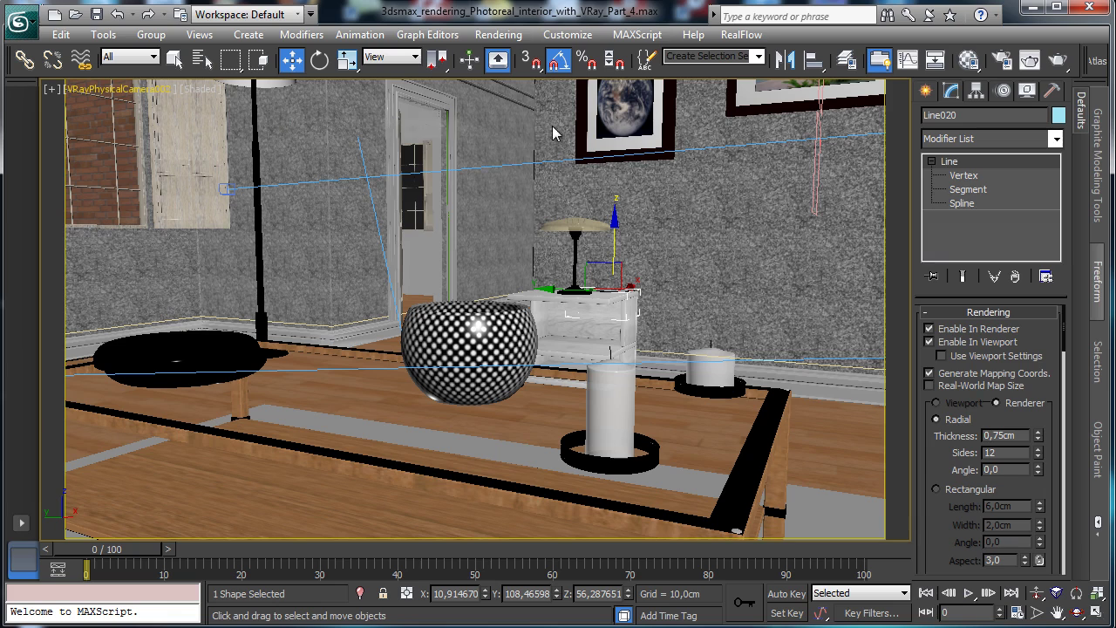
left_click(484, 314)
left_click_drag(407, 343, 490, 321)
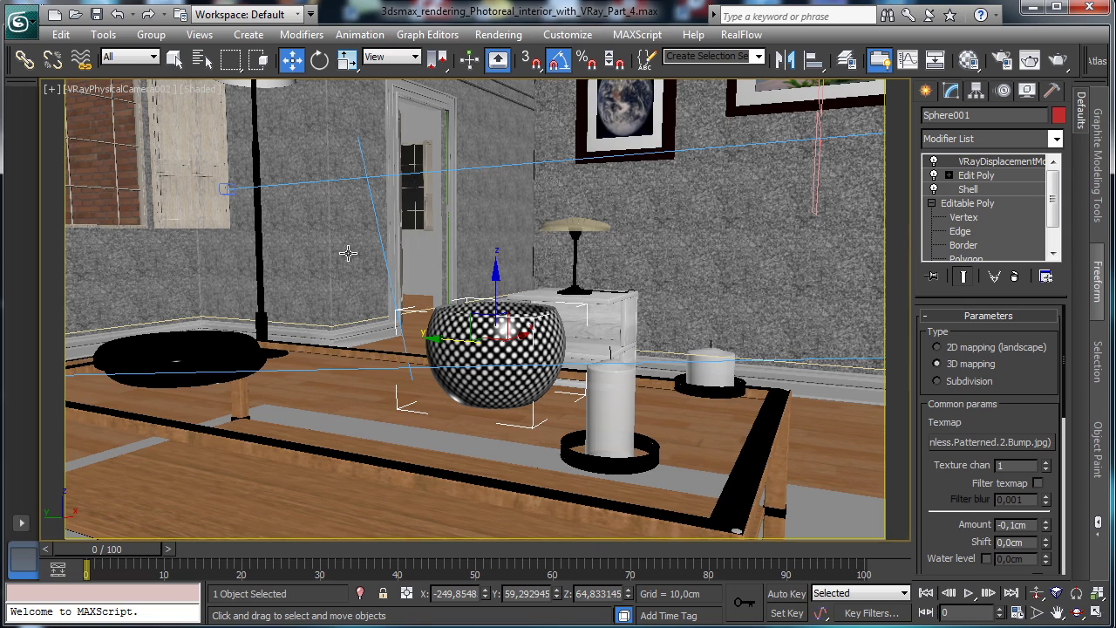
left_click(174, 59)
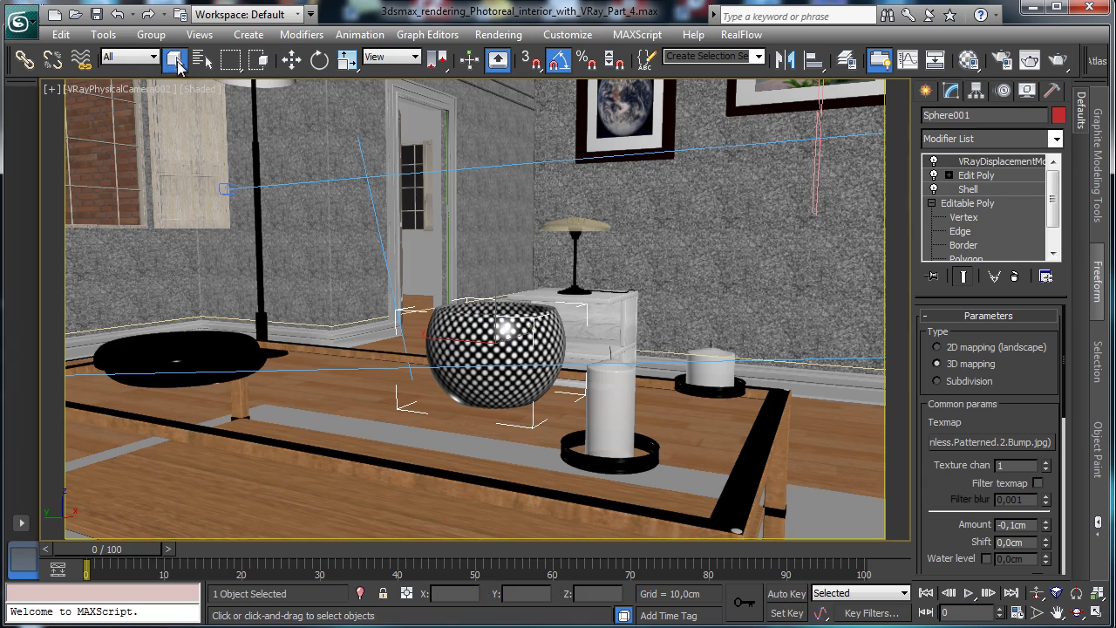
Step: Save the scene and switch the viewport to VRayPhysicalCamera003
key("ctrl+s")
left_click(100, 89)
mouse_move(239, 111)
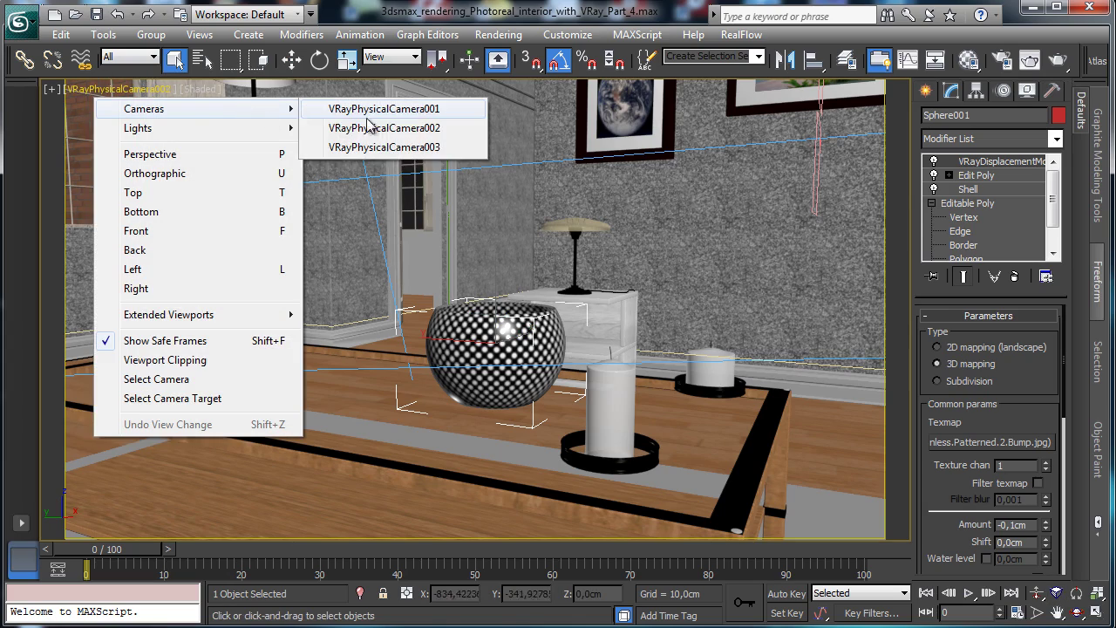
left_click(384, 147)
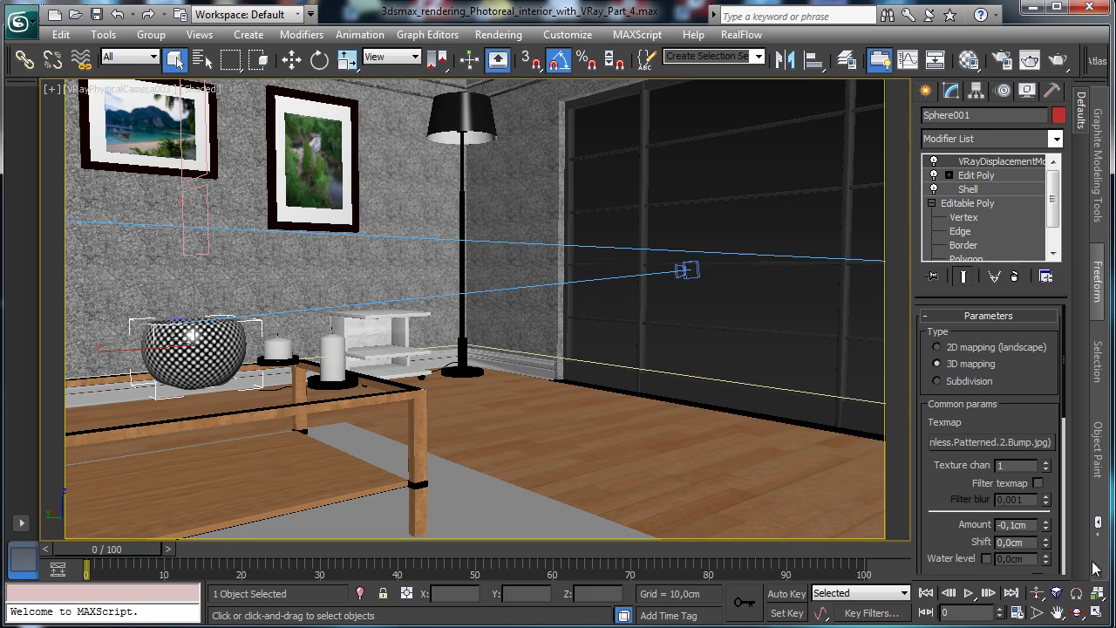
Step: Select the camera's target and move it to about Y 81.8 cm and Z 87.1 cm to frame the picture wall
left_click(100, 89)
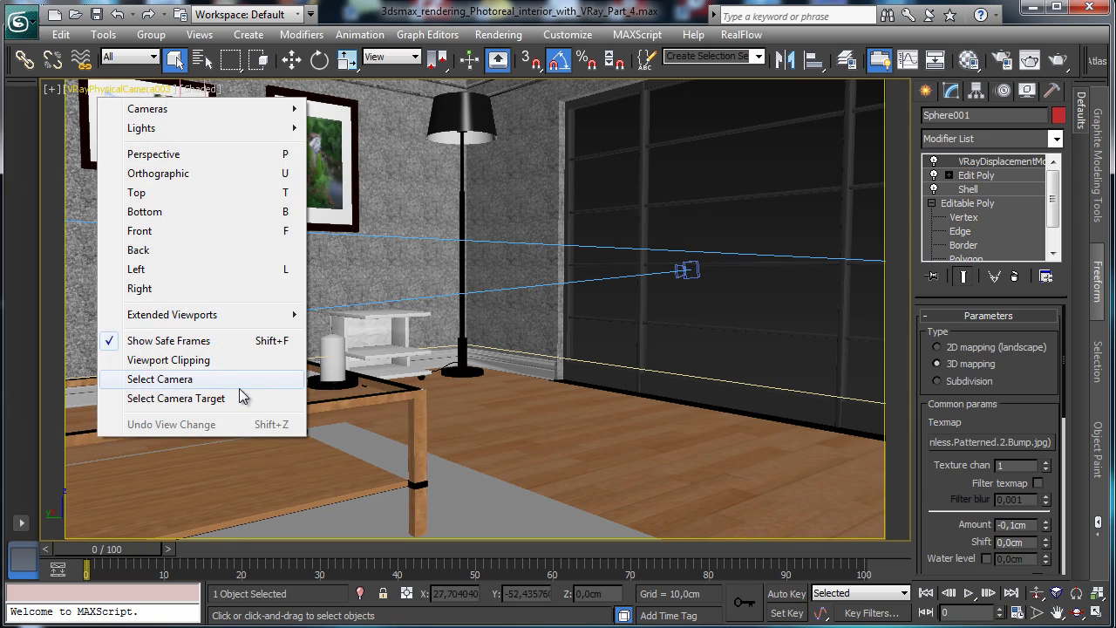
left_click(243, 397)
left_click(296, 68)
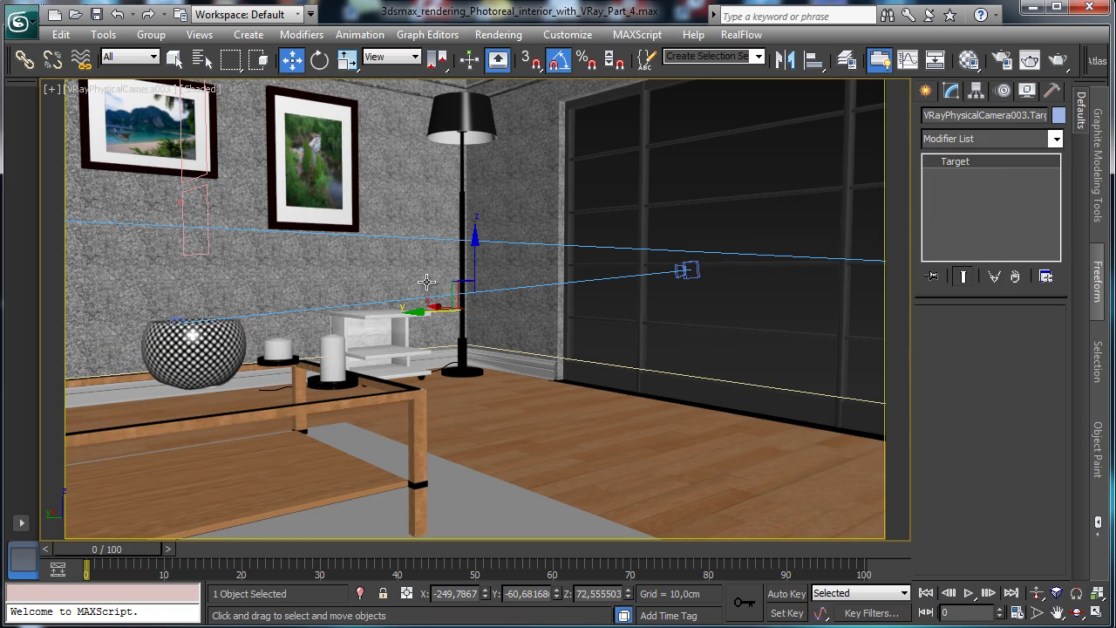
left_click_drag(423, 311, 65, 276)
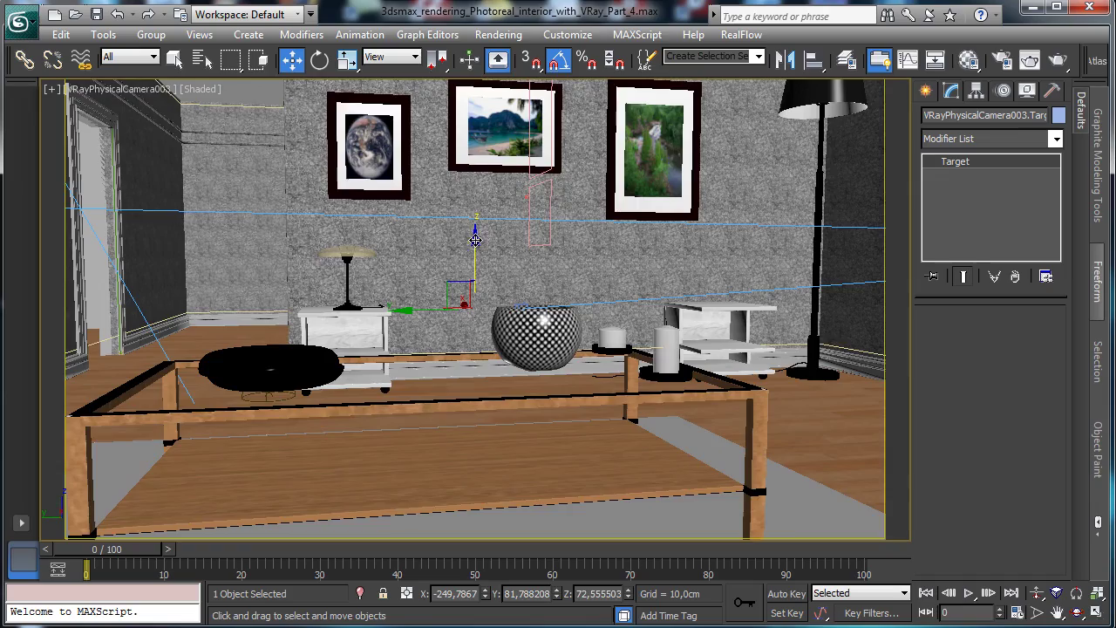
left_click_drag(475, 241, 503, 199)
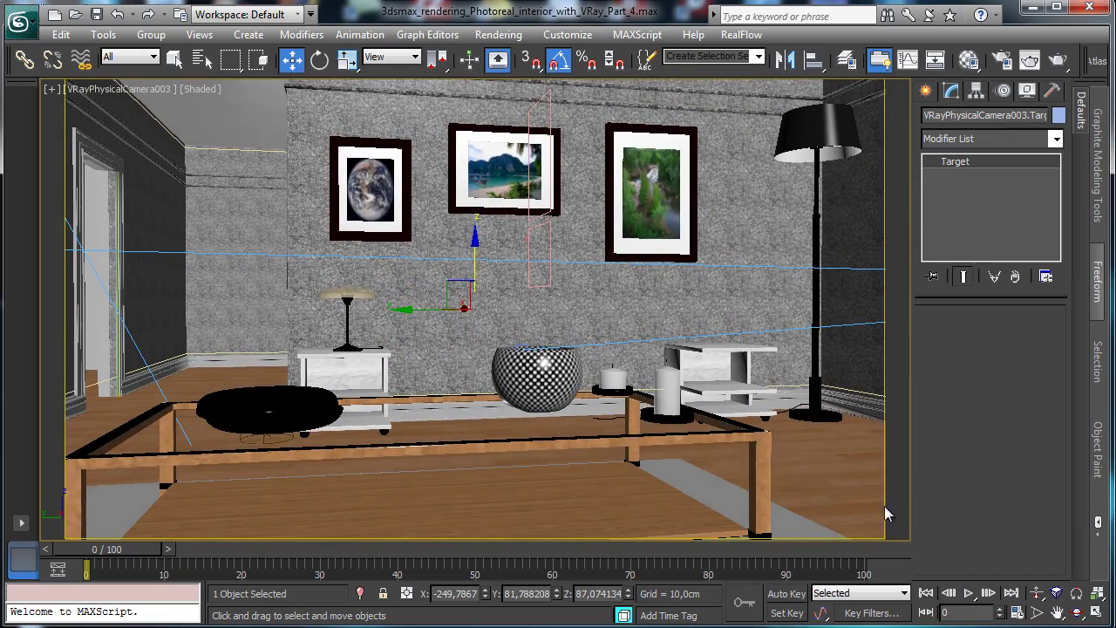
Step: Dolly the camera closer to the picture wall and shift its target to about Y 64.2 cm
left_click(1037, 593)
left_click_drag(667, 436, 673, 406)
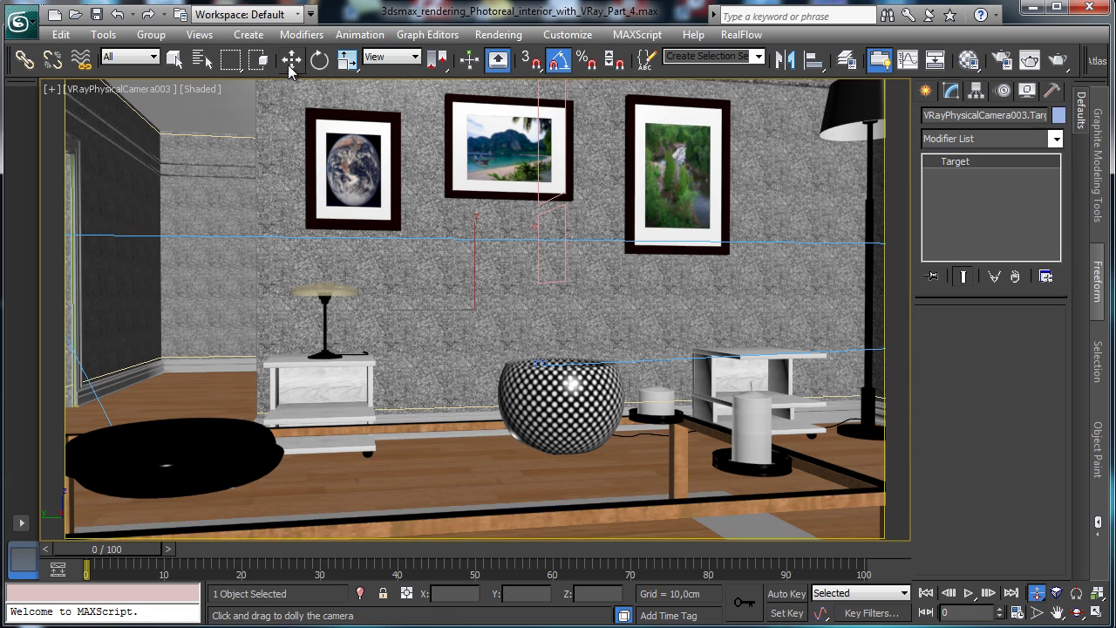
left_click(175, 59)
left_click(291, 58)
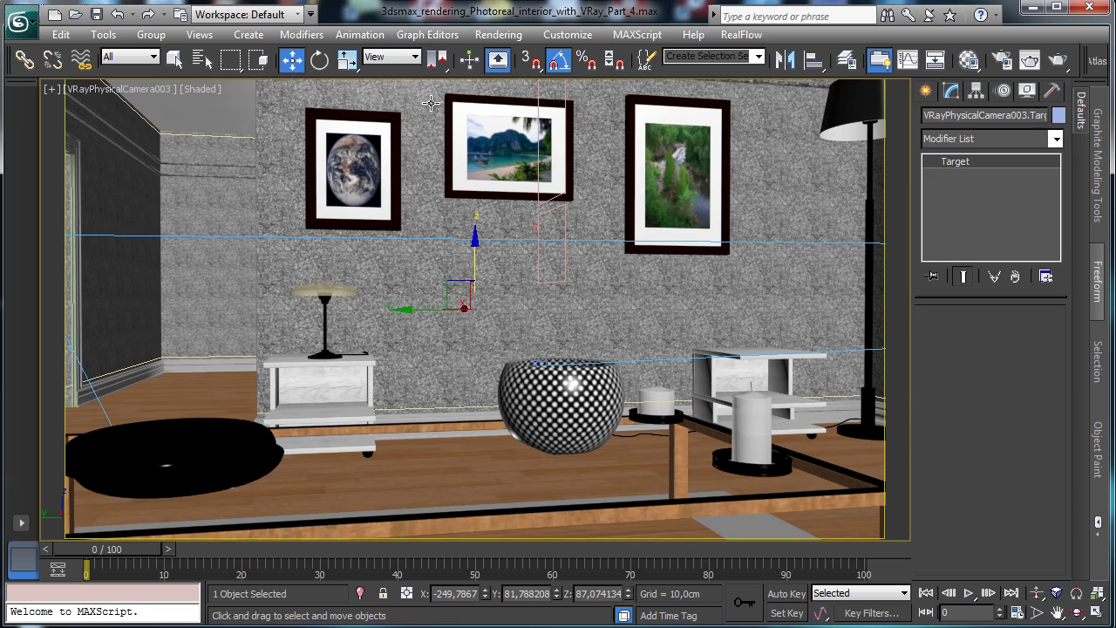
left_click_drag(414, 309, 478, 311)
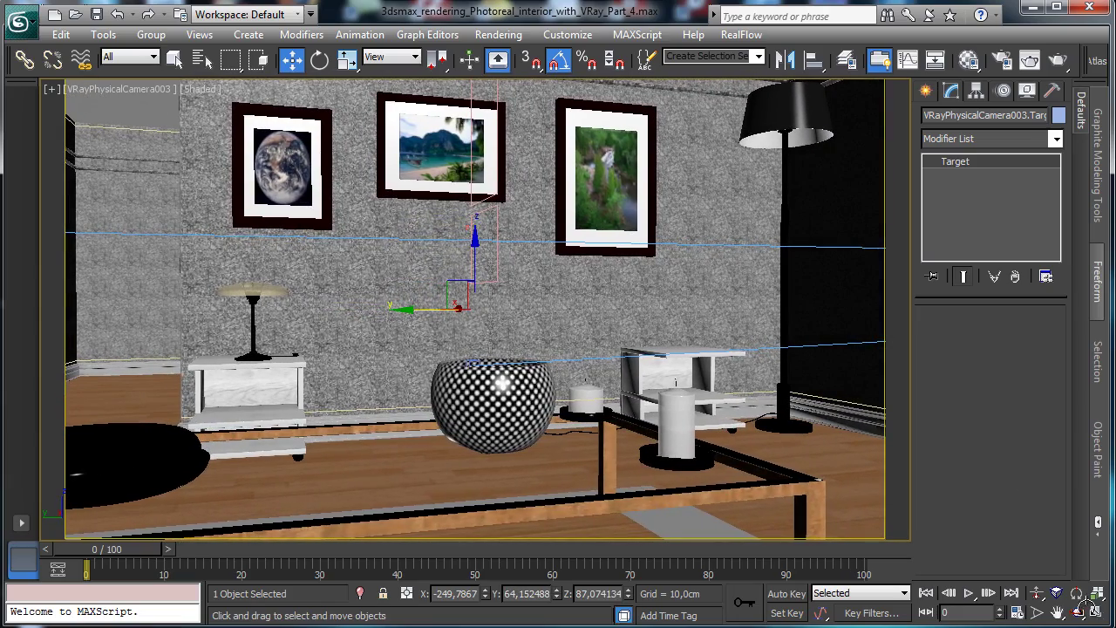
left_click(1077, 593)
left_click_drag(546, 316, 521, 307)
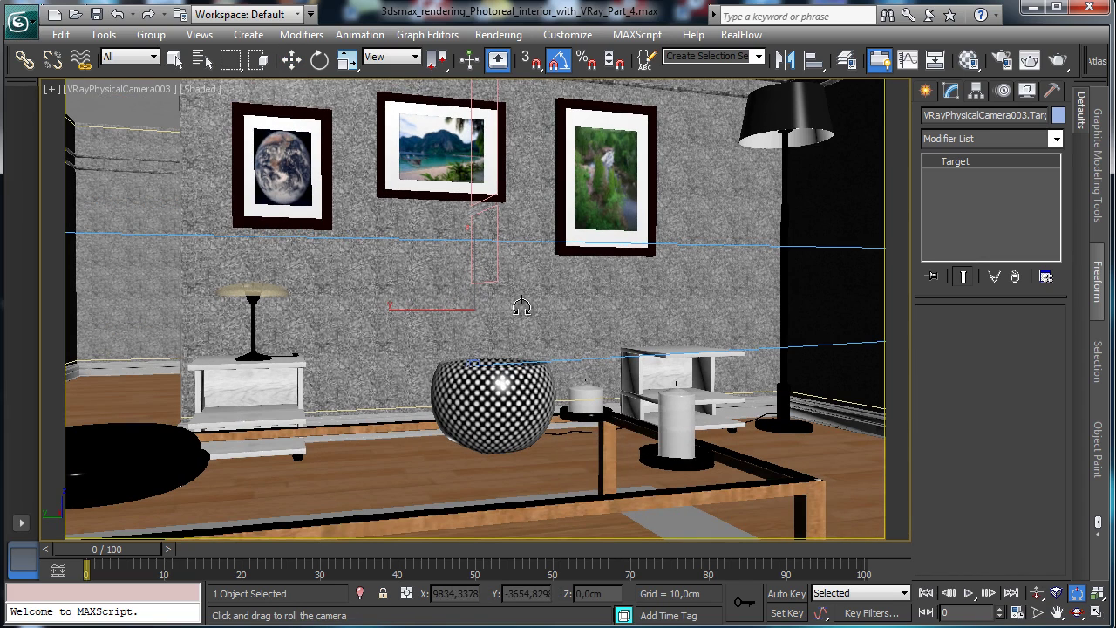
left_click(175, 59)
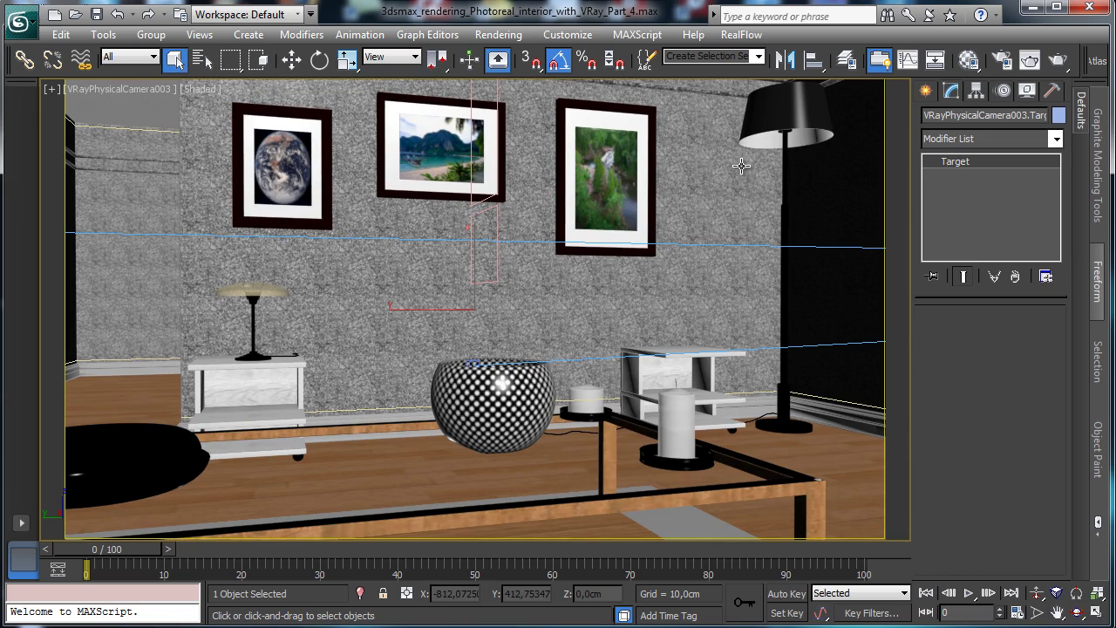
Step: Save the scene, render the full VRayPhysicalCamera003 view with region rendering off, and put the render windows away
key("ctrl+s")
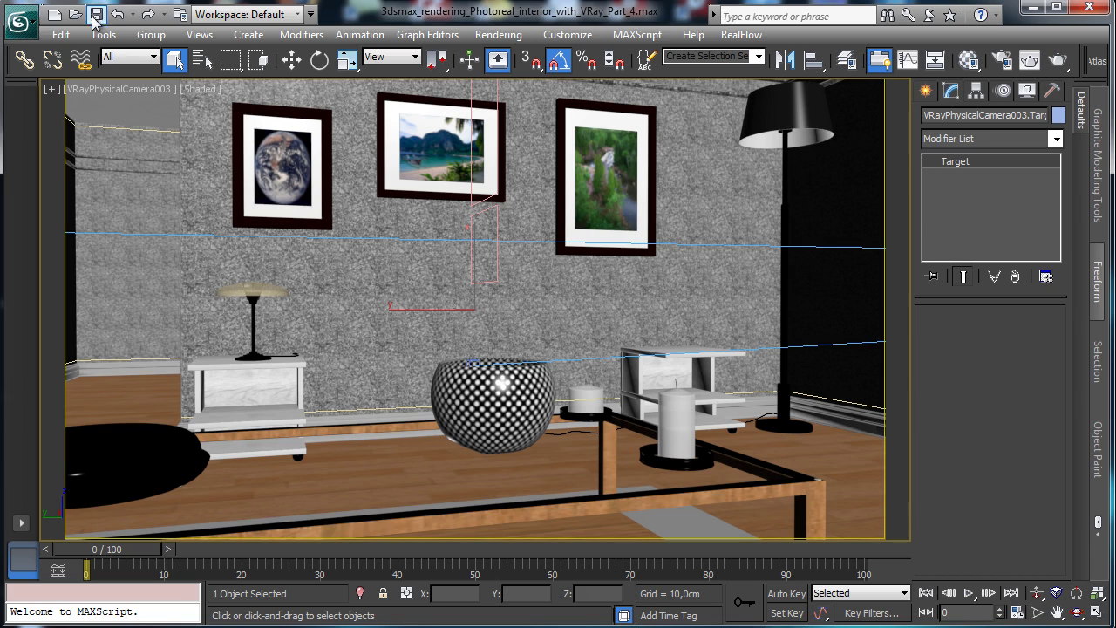
left_click(1002, 61)
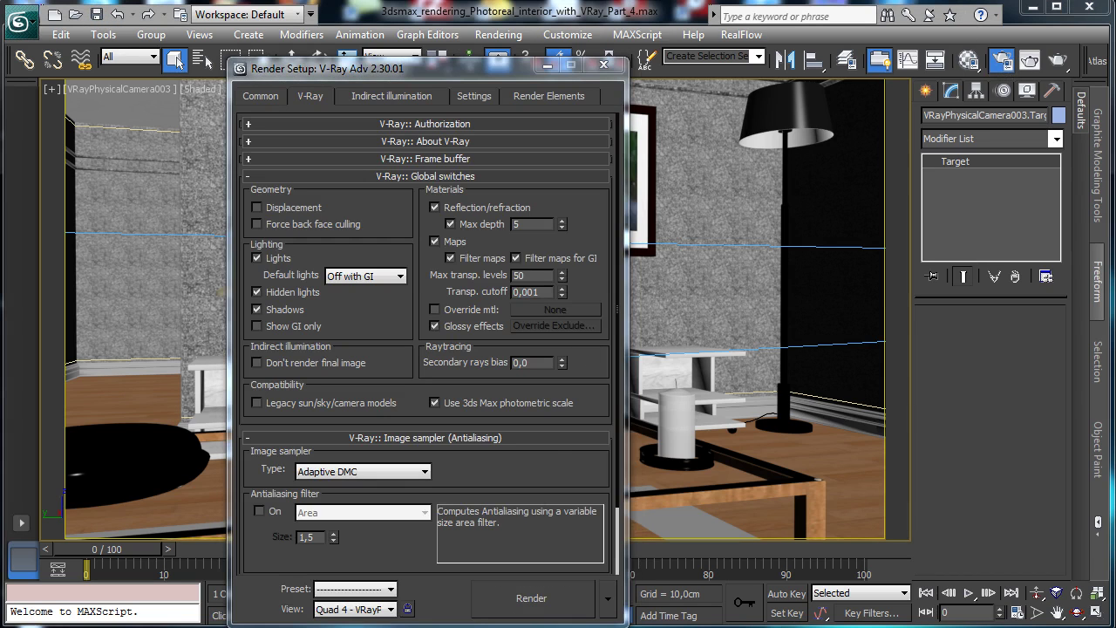
key("shift+q")
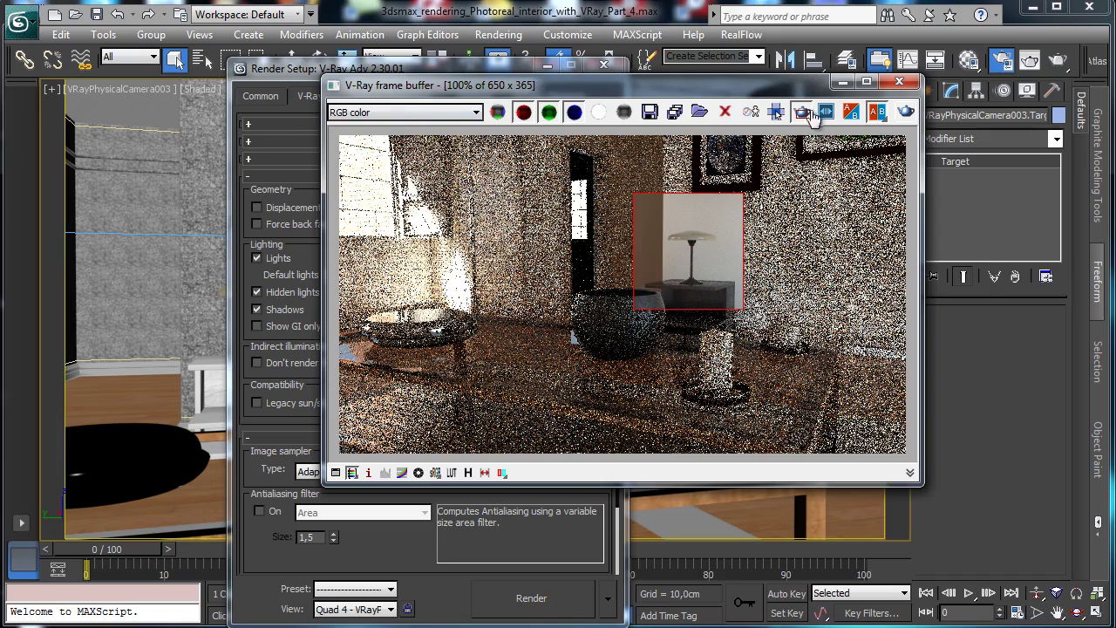
left_click(907, 112)
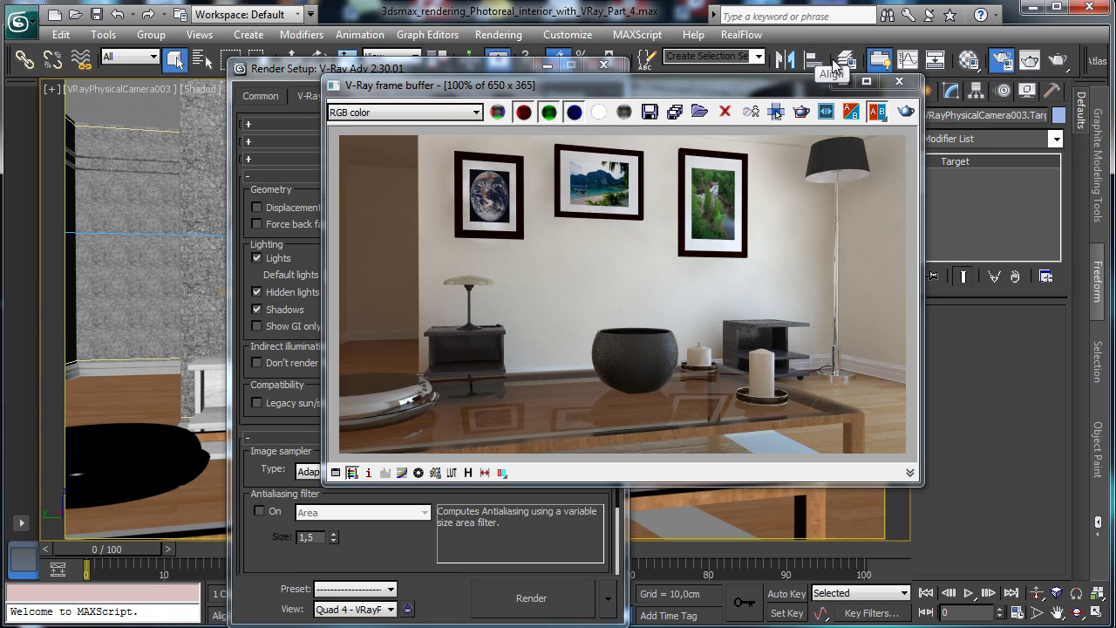
left_click(844, 83)
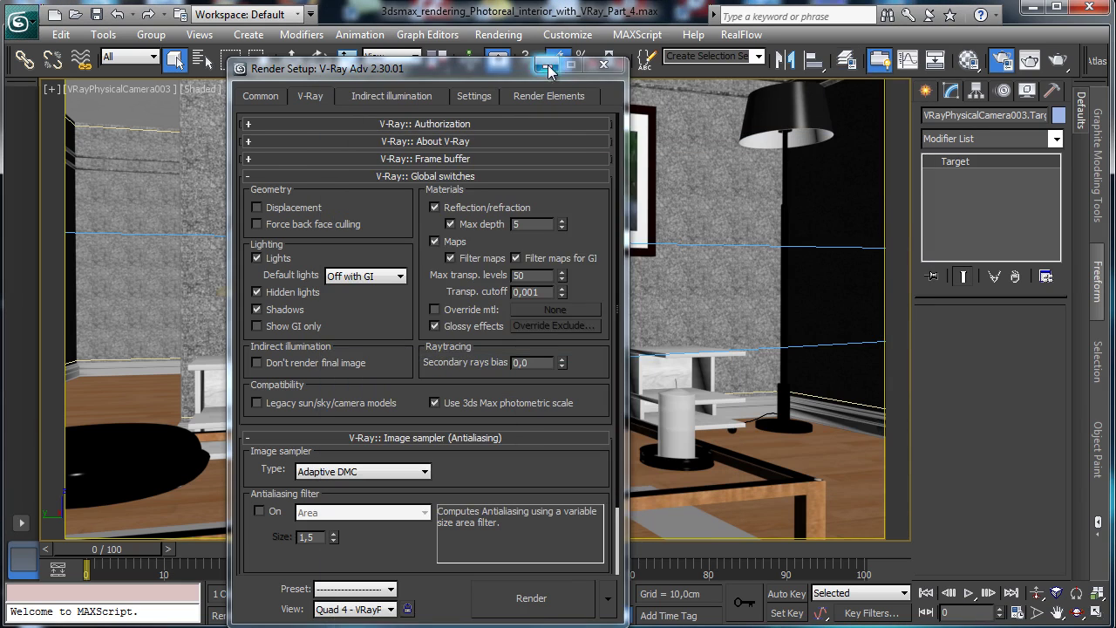
left_click(604, 65)
Step: Scale the framed Earth picture group along Z only to about 66.8 percent, making it shorter, and save the scene
left_click(292, 209)
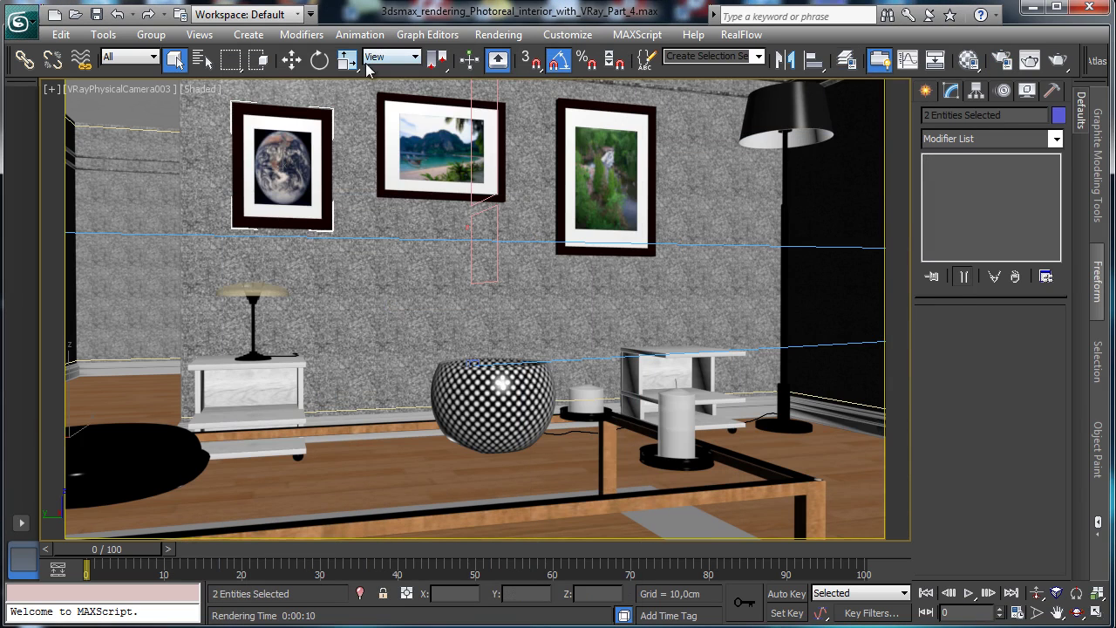
left_click(347, 58)
left_click_drag(301, 137, 300, 153)
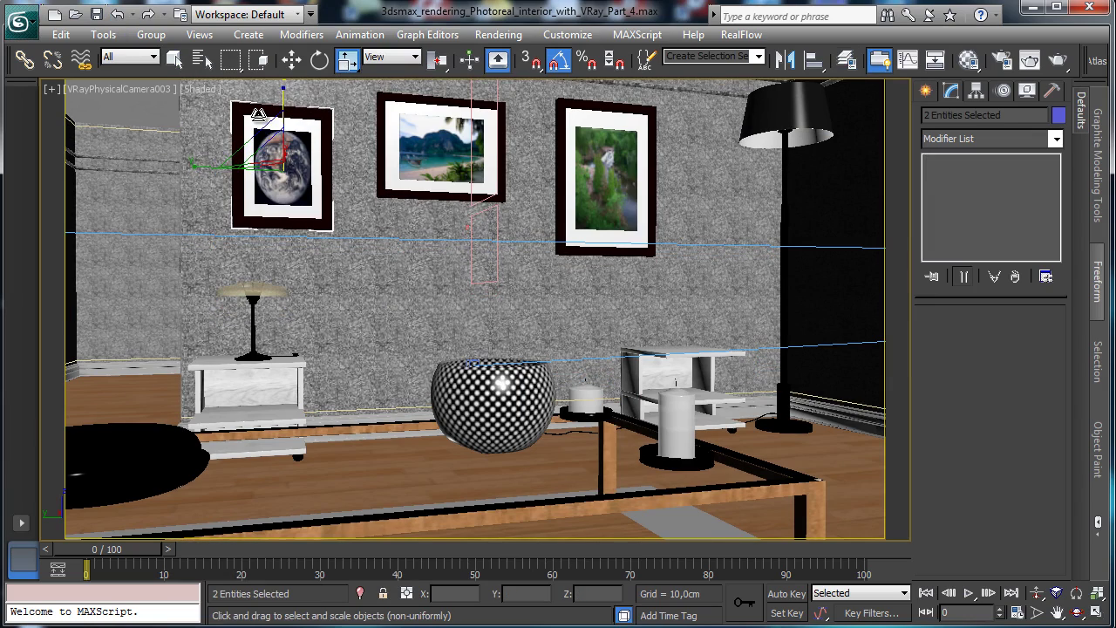
left_click(262, 116)
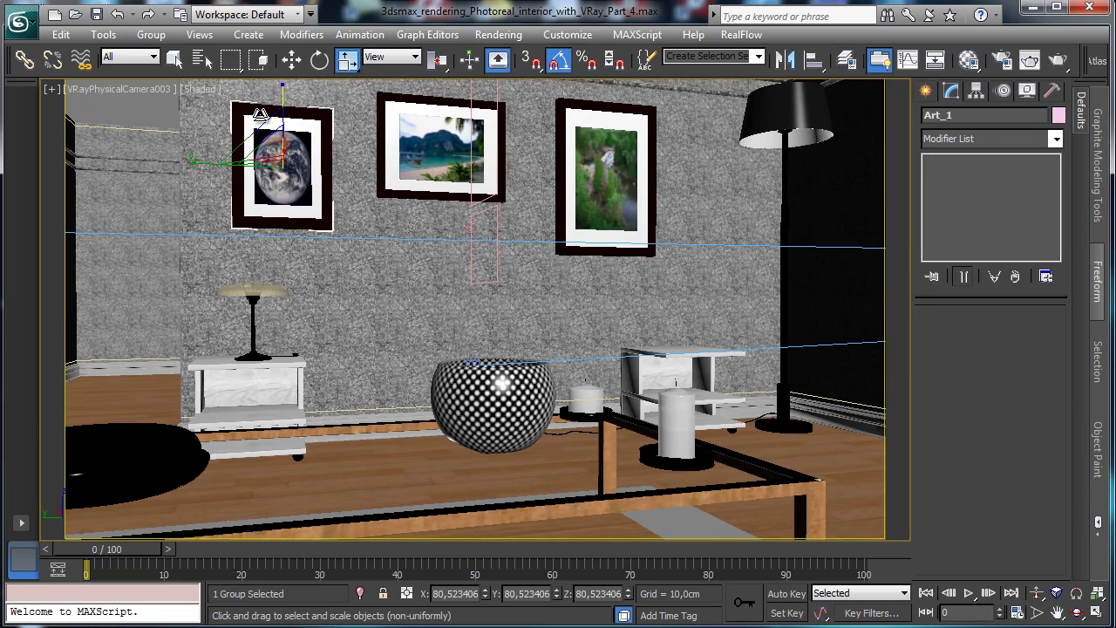
left_click_drag(283, 91, 284, 103)
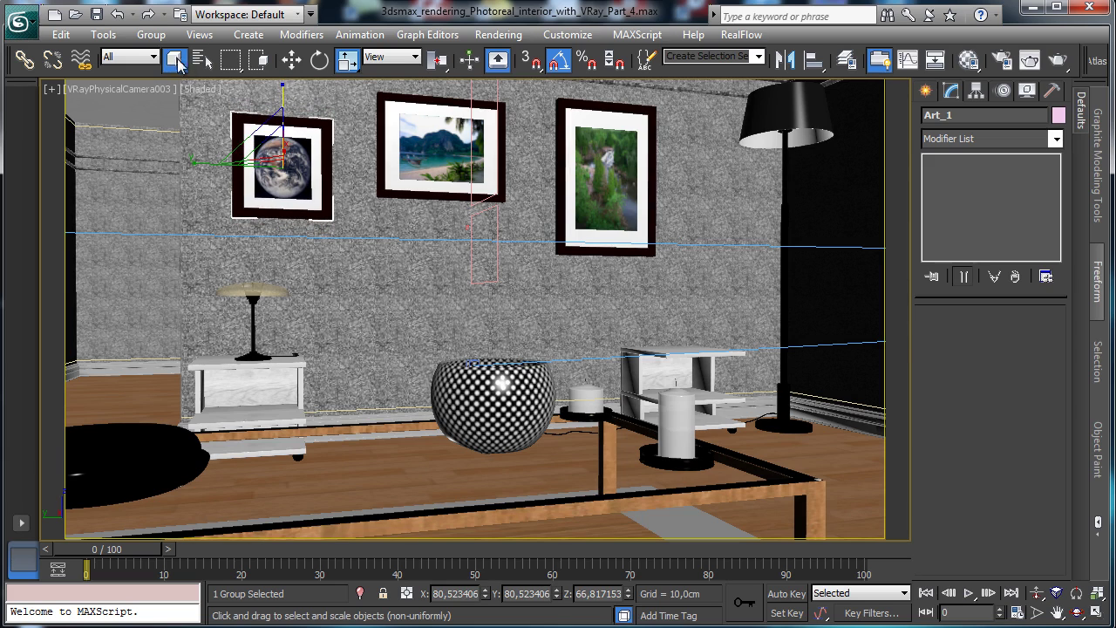
left_click(174, 59)
left_click(96, 14)
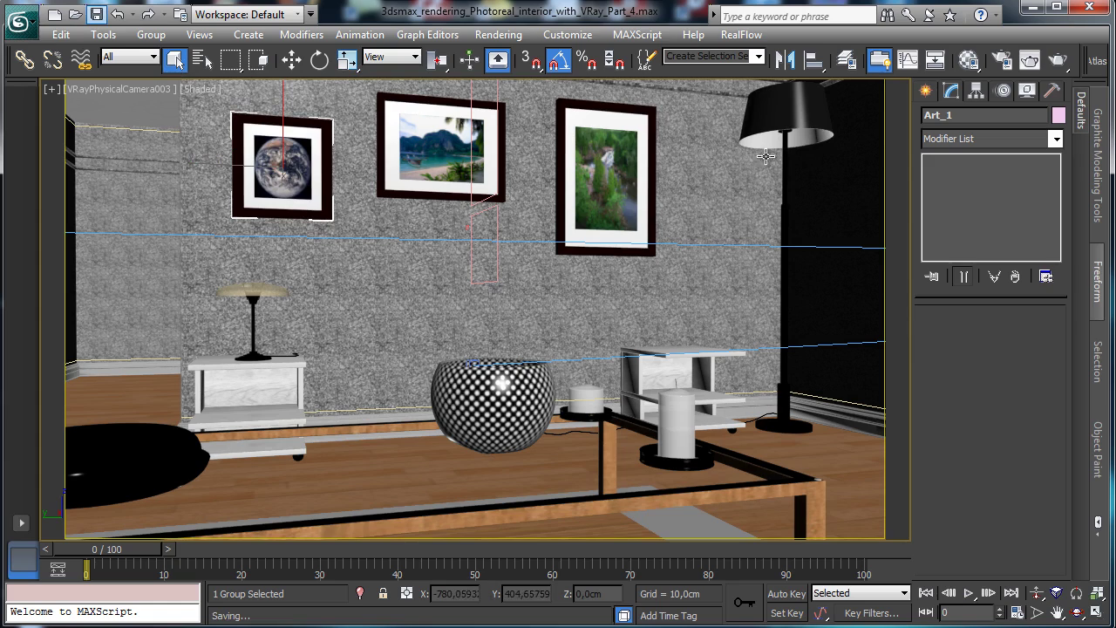